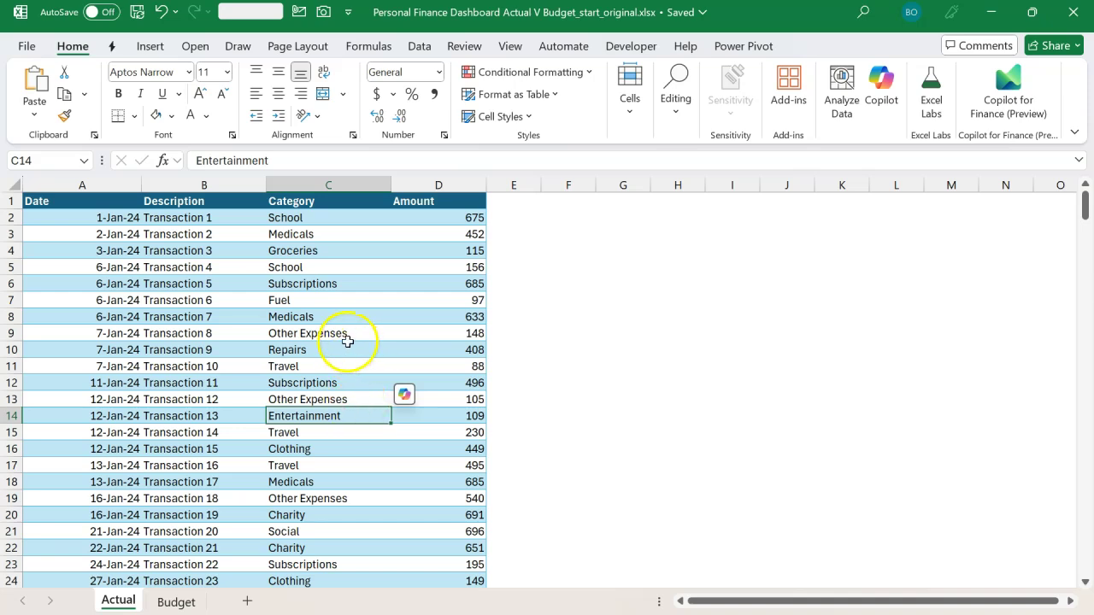
# Convert the transaction data on the Actual sheet into a table with headers and name the table Actual
pyautogui.click(349, 339)
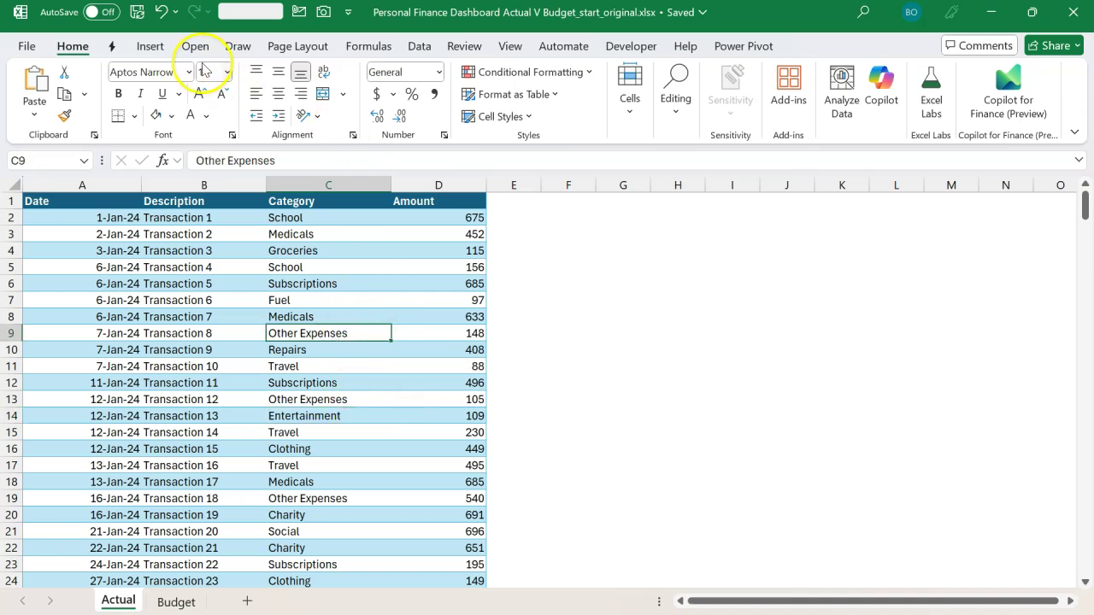
pyautogui.click(146, 46)
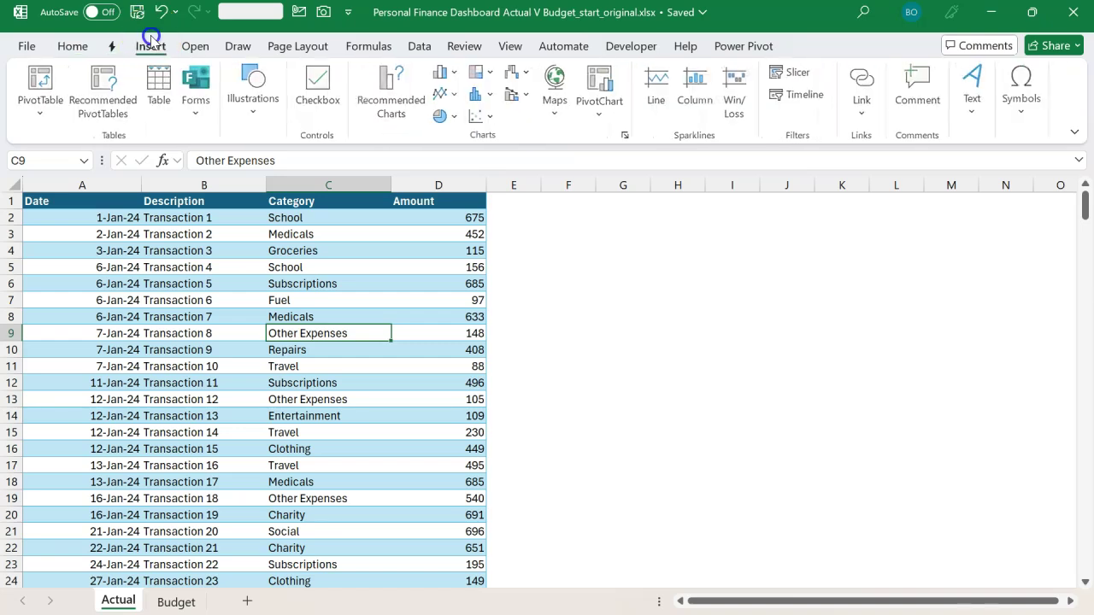
pyautogui.click(158, 90)
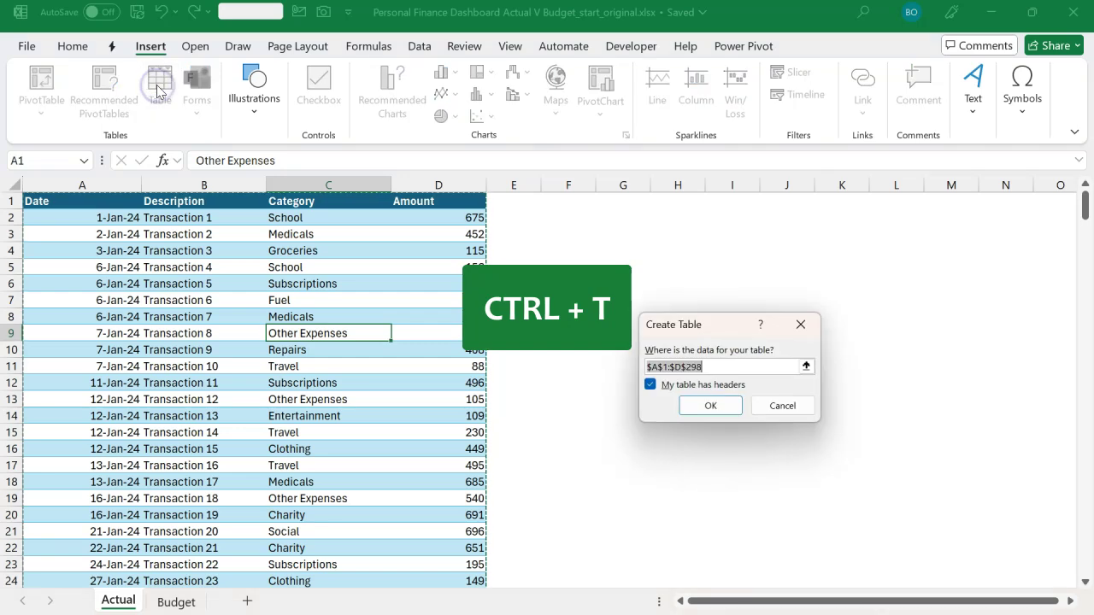
pyautogui.click(710, 406)
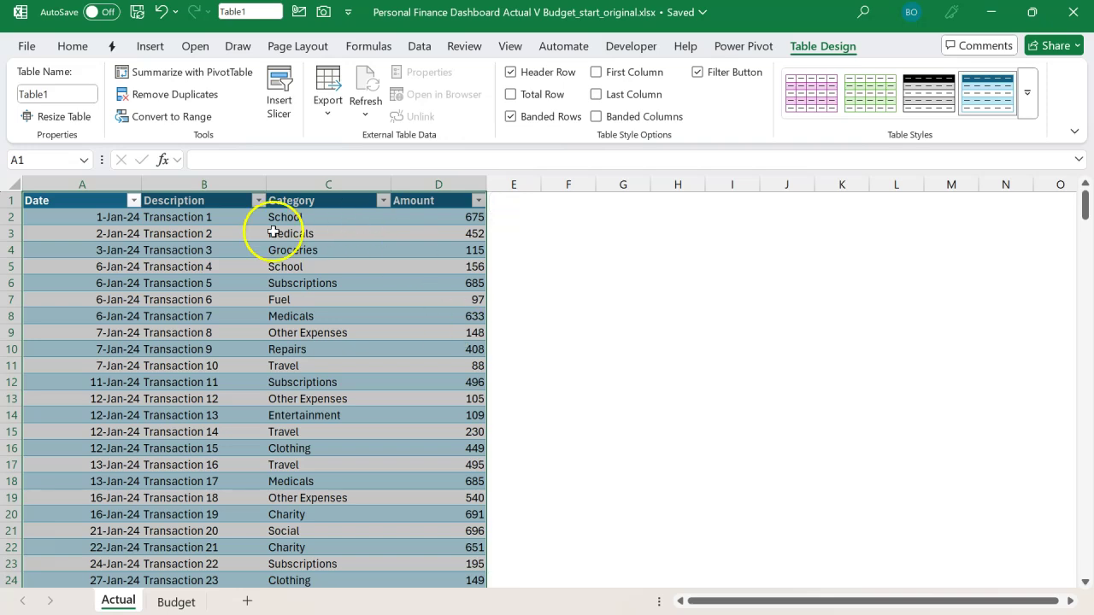
pyautogui.click(63, 89)
pyautogui.click(66, 96)
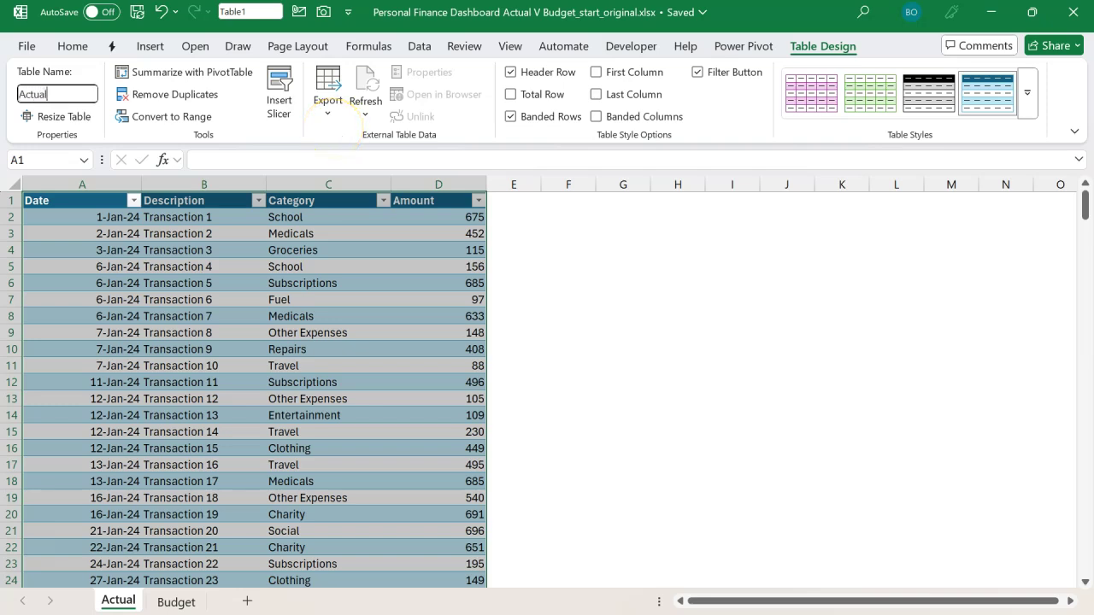
pyautogui.press('Return')
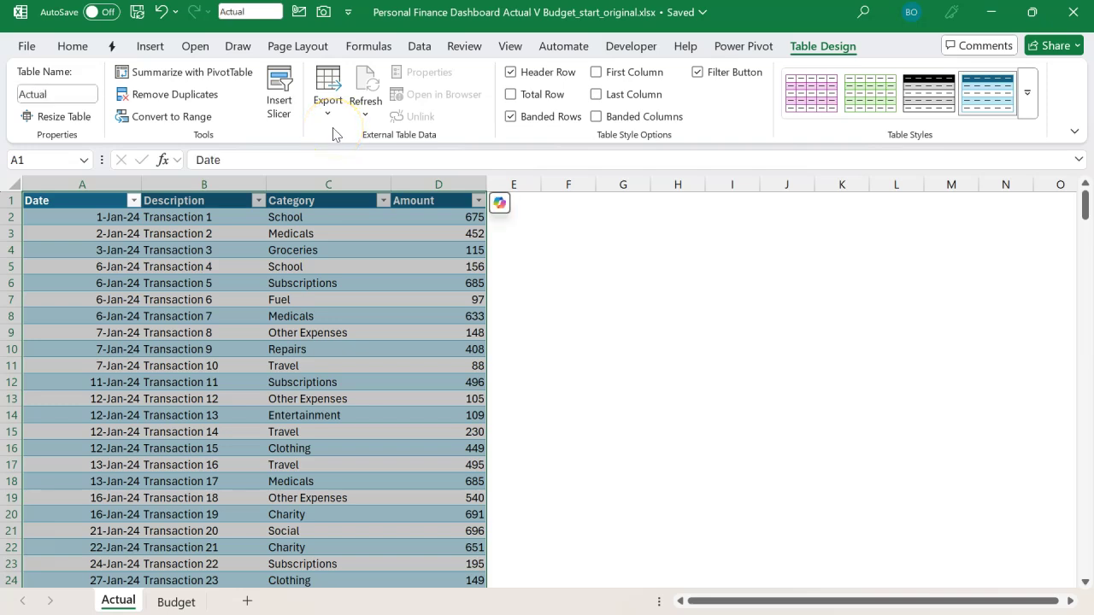
pyautogui.click(330, 297)
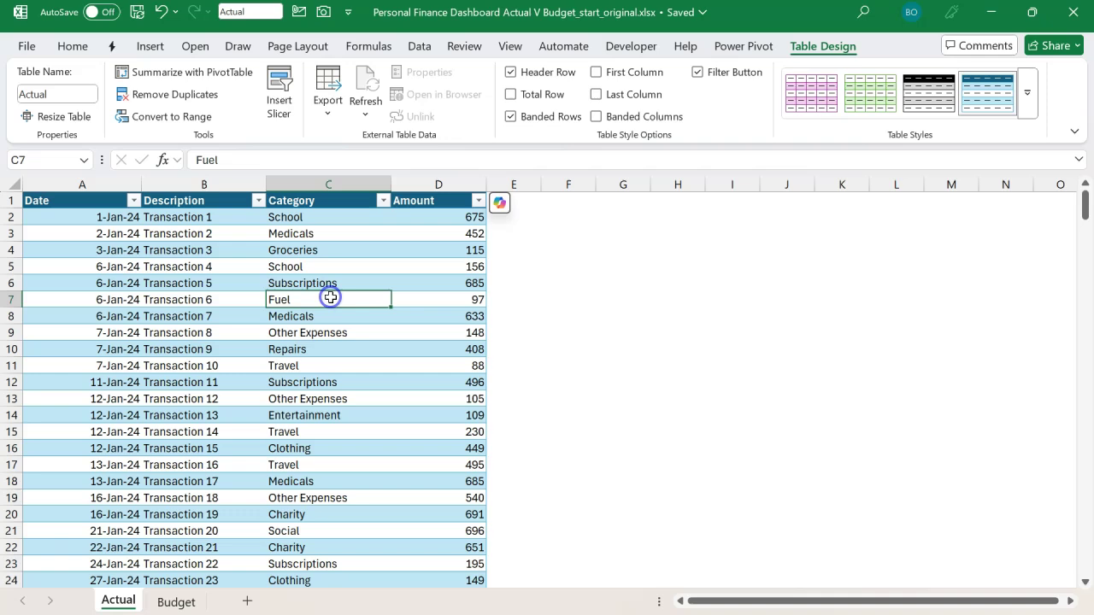
# Convert the monthly budget data on the Budget sheet into a table with headers and name the table Budget
pyautogui.click(186, 603)
pyautogui.click(341, 444)
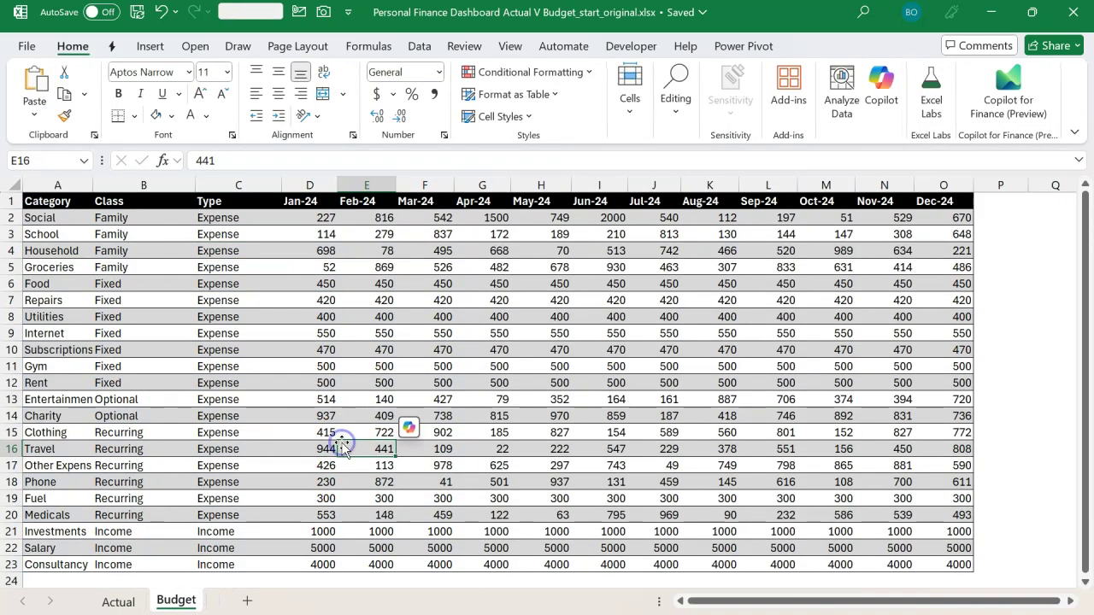
pyautogui.hotkey('ctrl', 't')
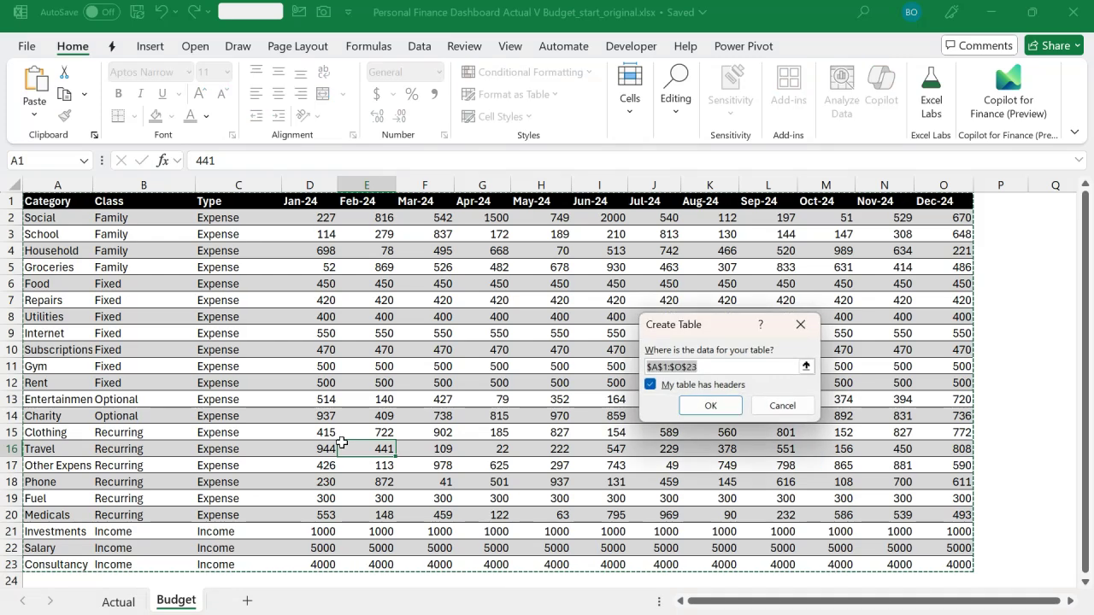
pyautogui.press('Return')
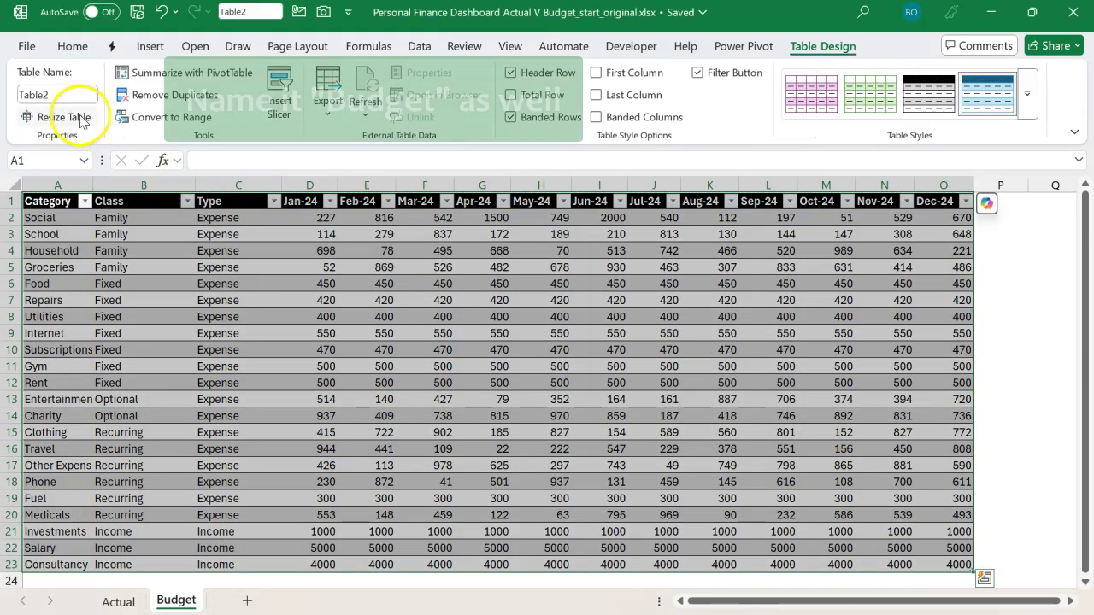
pyautogui.click(75, 95)
pyautogui.write('Budget')
pyautogui.press('Return')
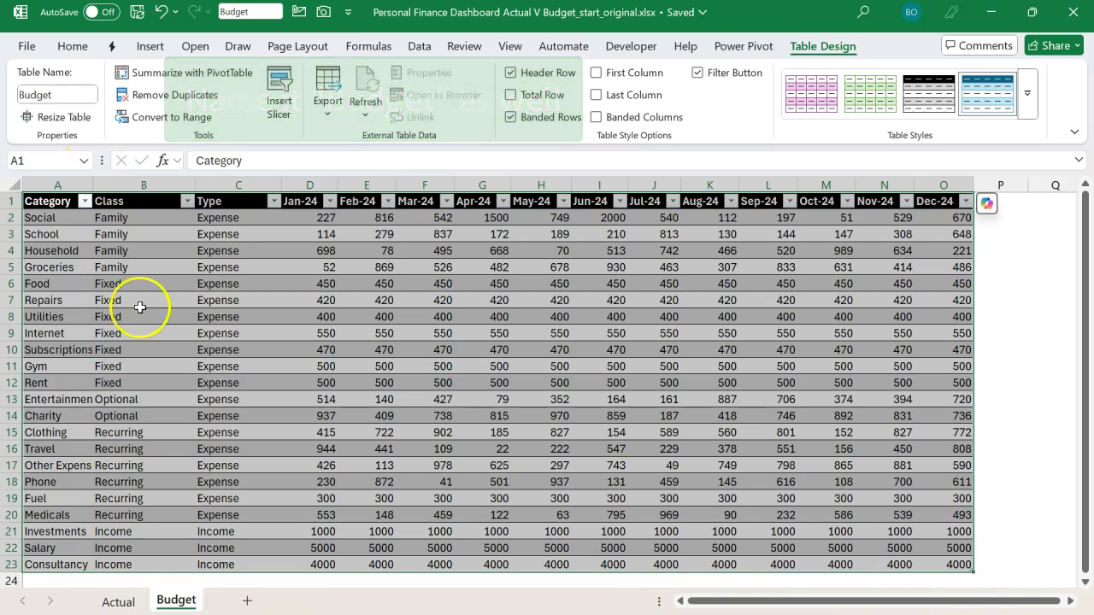
pyautogui.click(155, 352)
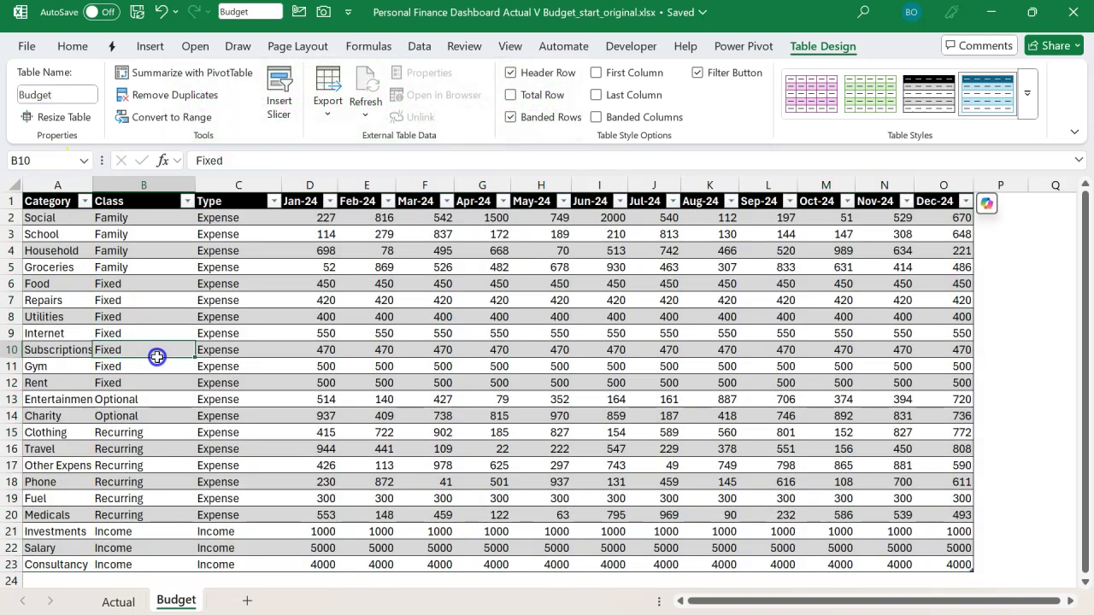
# Examine the Budget table's Category, Class and Type columns and its monthly columns Jan-24 to Dec-24, comparing its layout with the Actual table
pyautogui.click(124, 601)
pyautogui.click(174, 602)
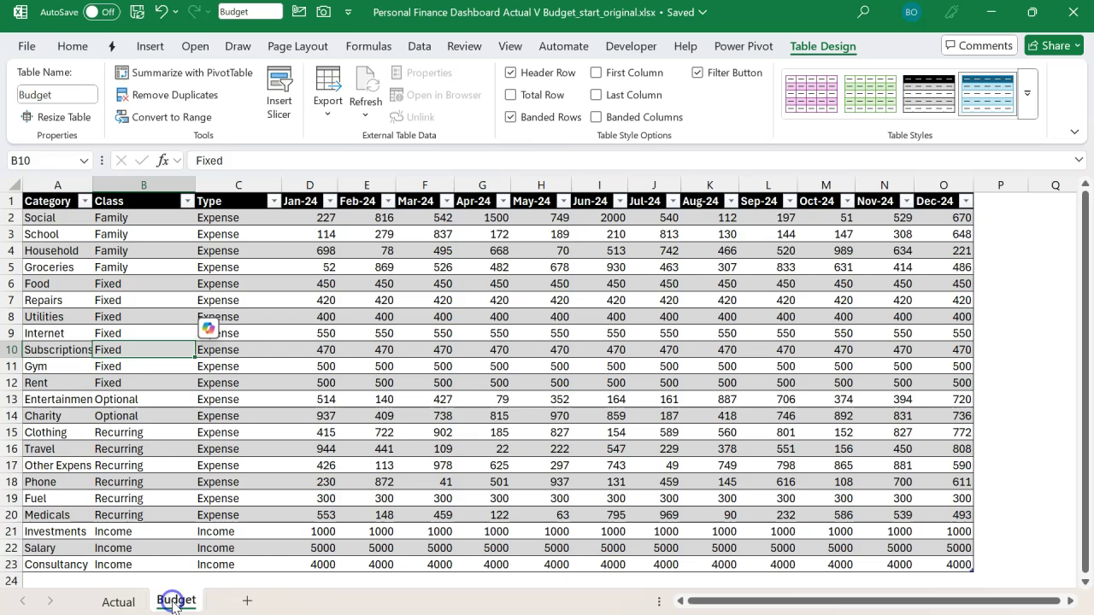
pyautogui.click(330, 466)
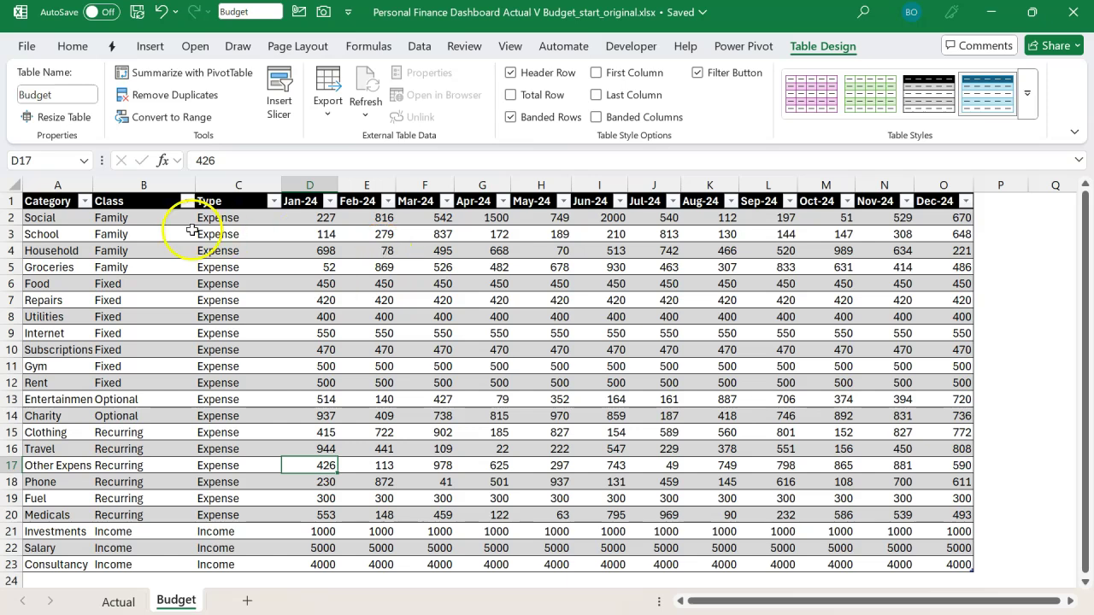
pyautogui.click(53, 194)
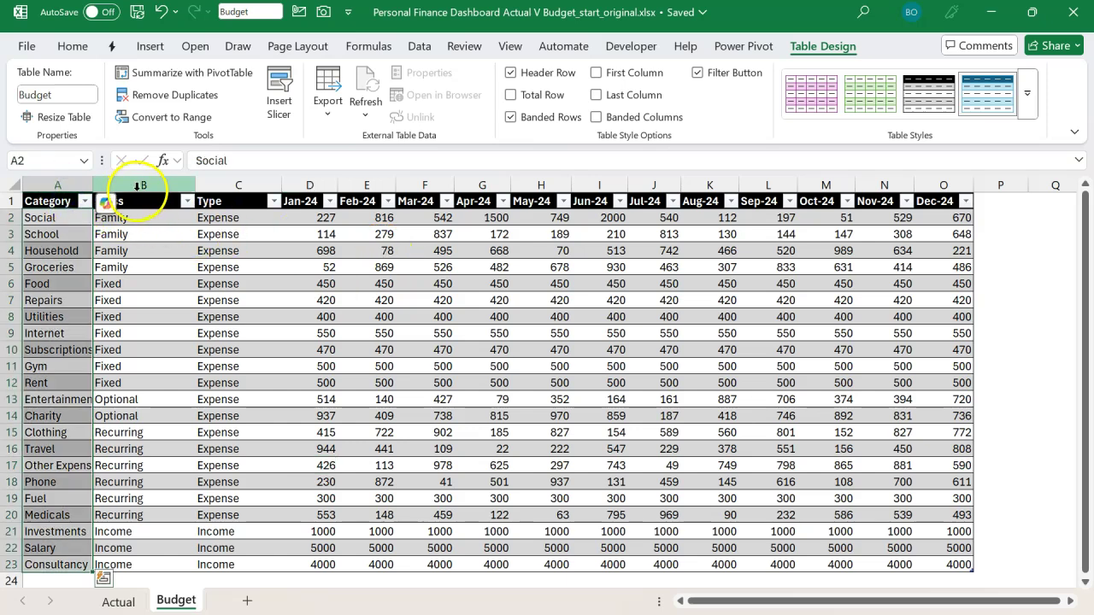
pyautogui.keyDown('ctrl'); pyautogui.click(137, 186); pyautogui.keyUp('ctrl')
pyautogui.keyDown('ctrl'); pyautogui.click(234, 185); pyautogui.keyUp('ctrl')
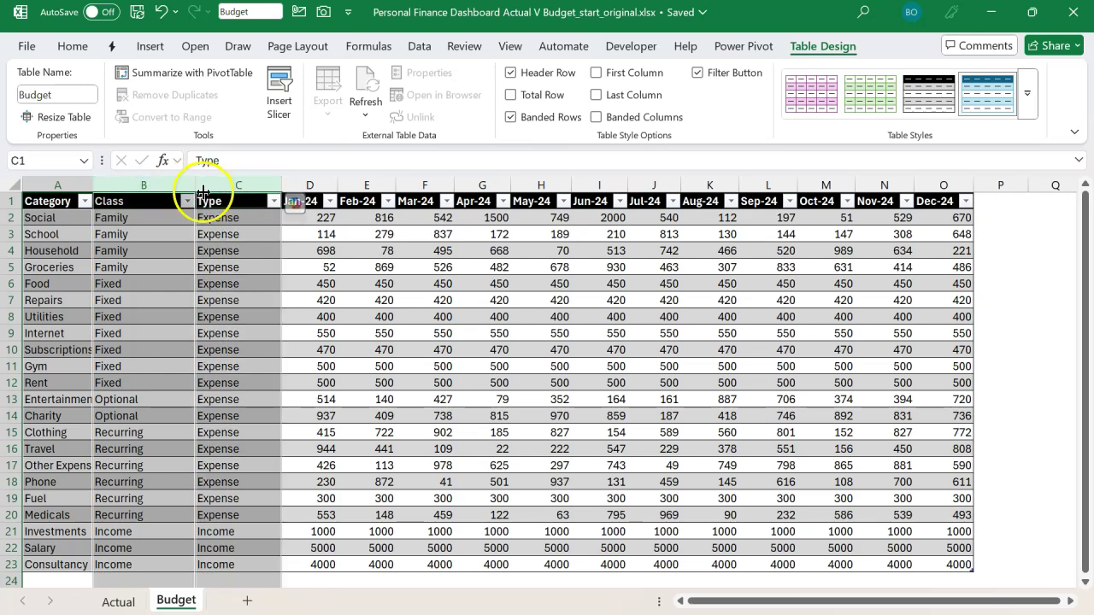
pyautogui.click(59, 185)
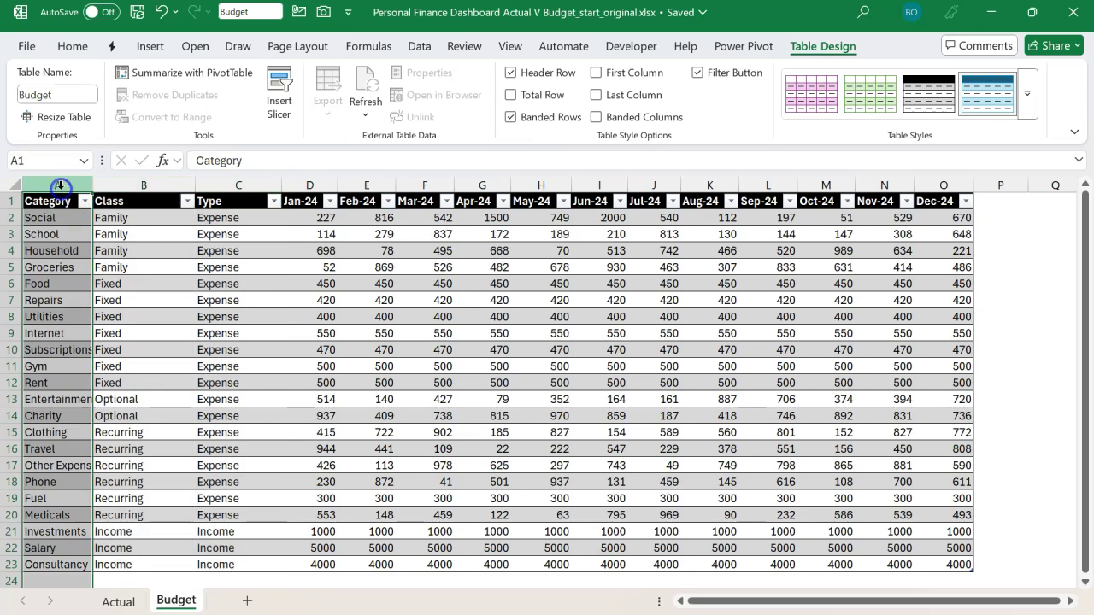
pyautogui.keyDown('ctrl'); pyautogui.click(141, 186); pyautogui.keyUp('ctrl')
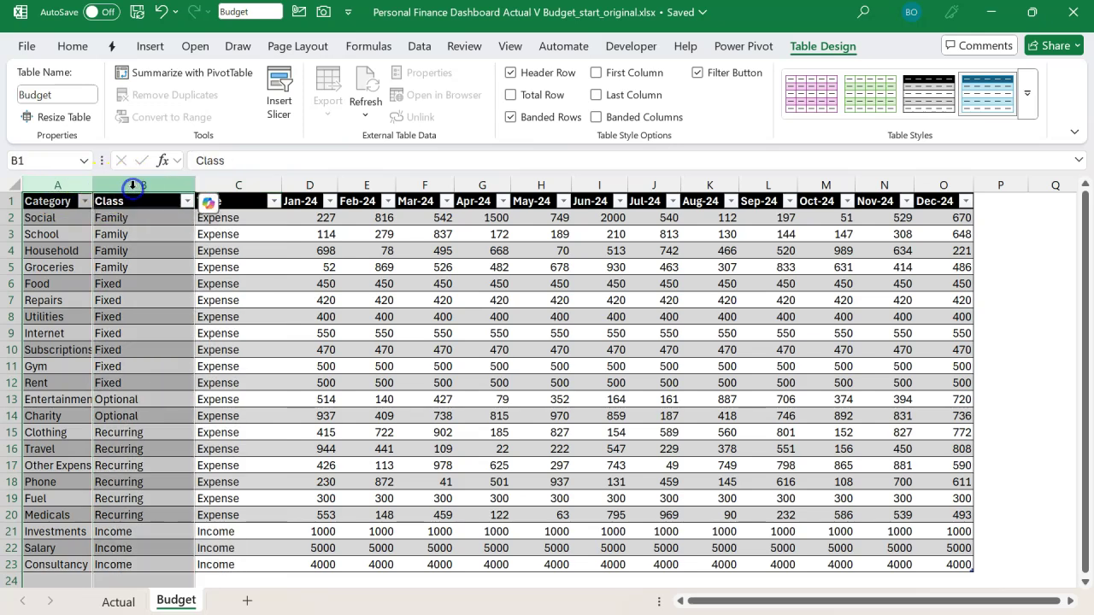
pyautogui.keyDown('ctrl'); pyautogui.click(220, 184); pyautogui.keyUp('ctrl')
pyautogui.click(291, 255)
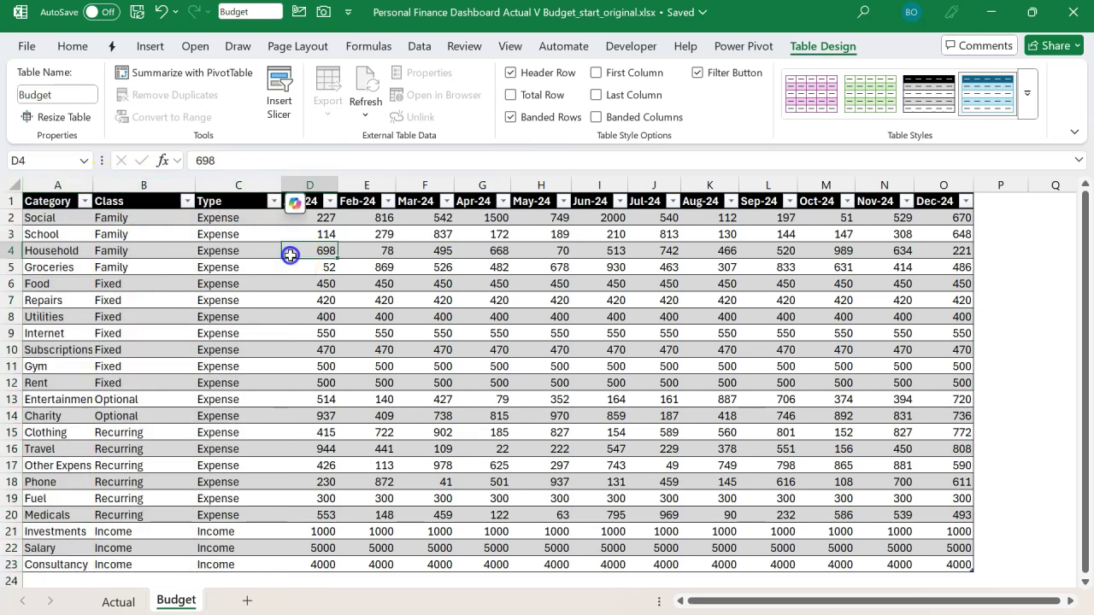
pyautogui.moveTo(310, 184); pyautogui.dragTo(951, 212)
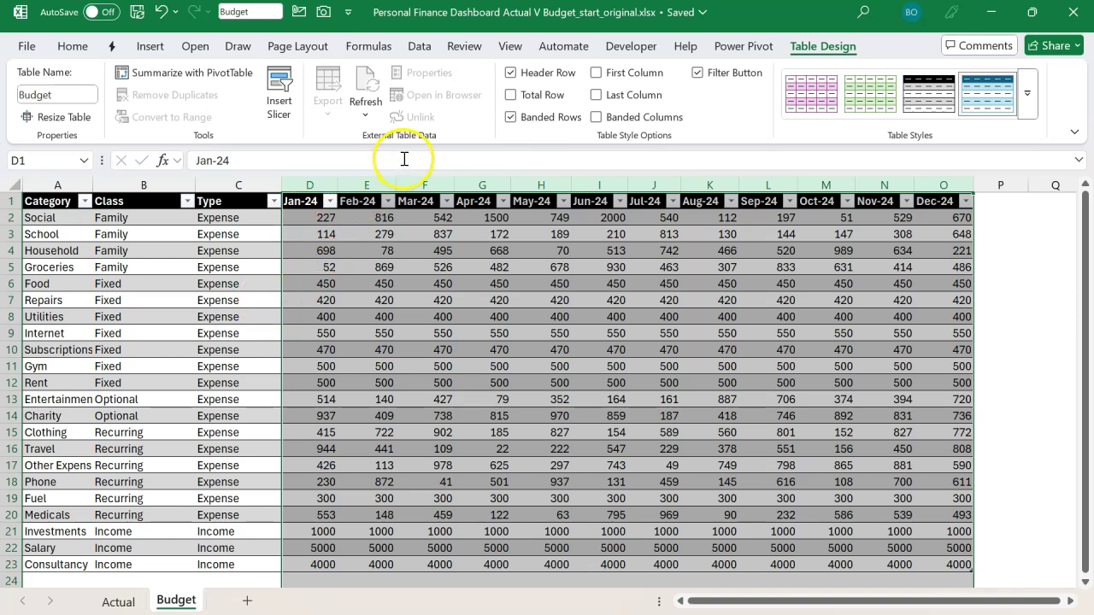
pyautogui.click(427, 346)
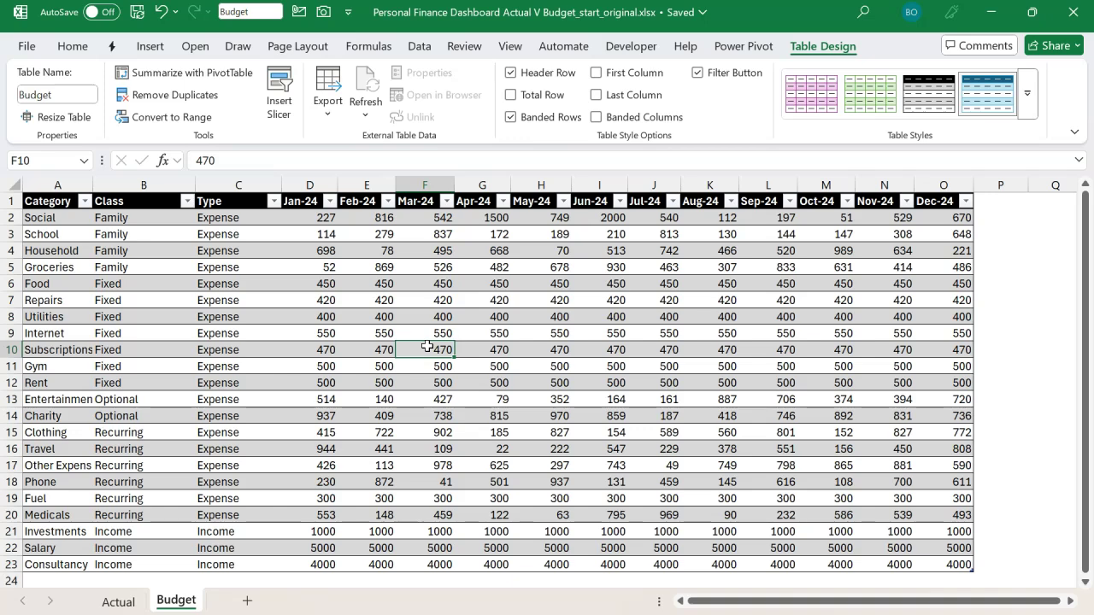
pyautogui.click(126, 601)
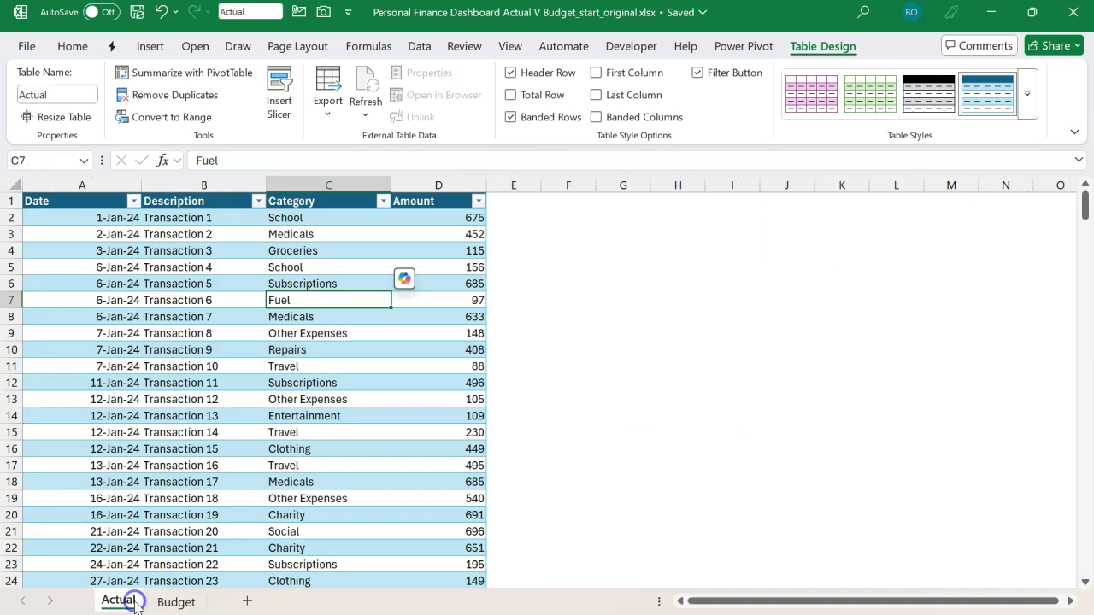
pyautogui.click(176, 601)
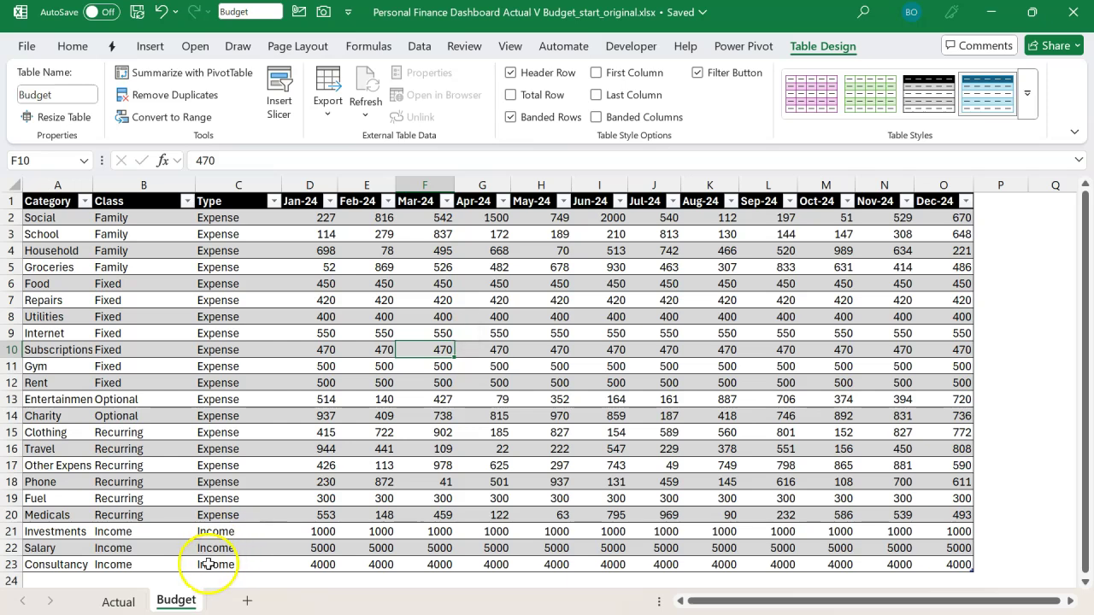
# Load the Actual table from its sheet into the Power Query Editor as a query
pyautogui.click(118, 601)
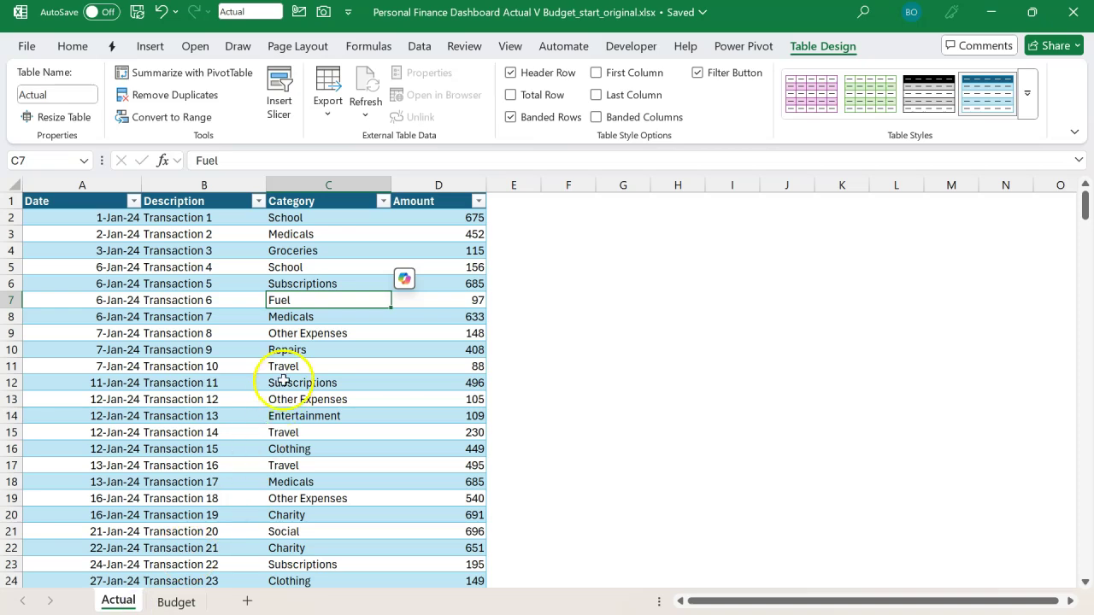
pyautogui.click(420, 46)
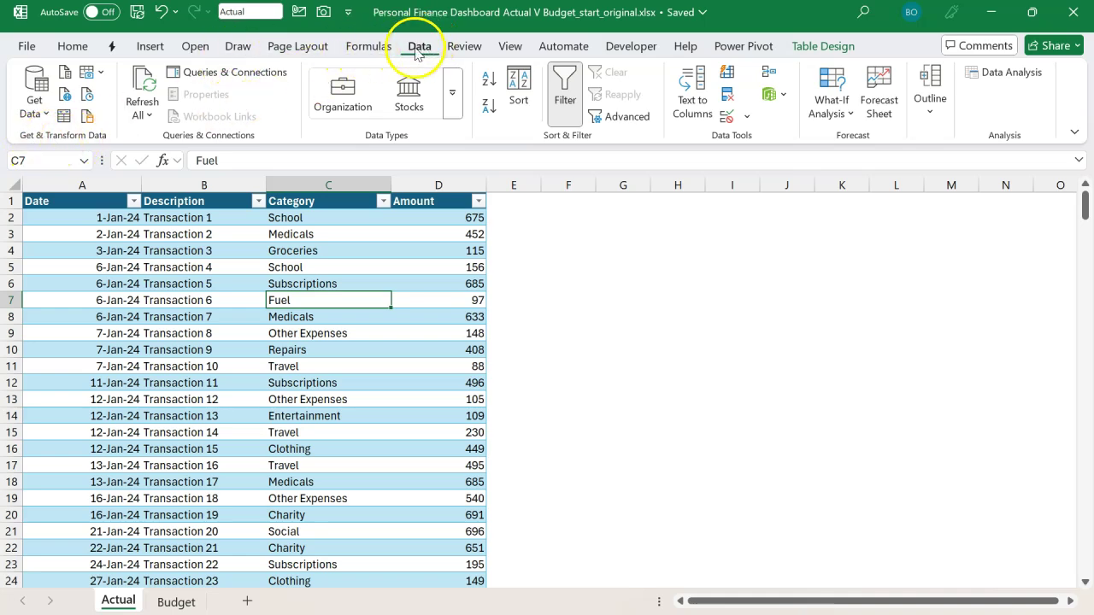
pyautogui.click(43, 106)
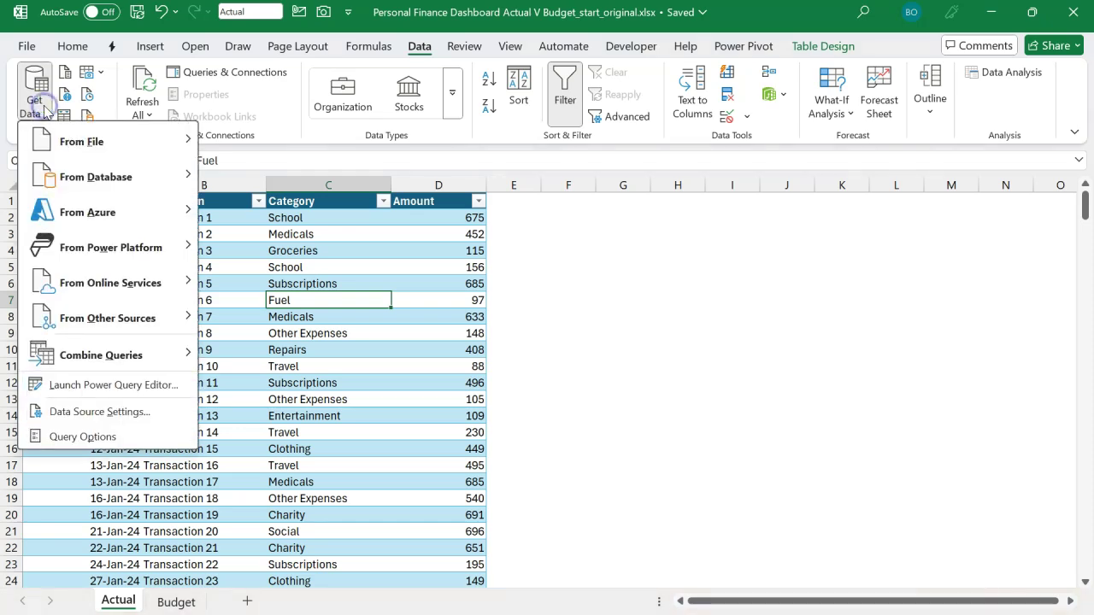
pyautogui.moveTo(64, 139)
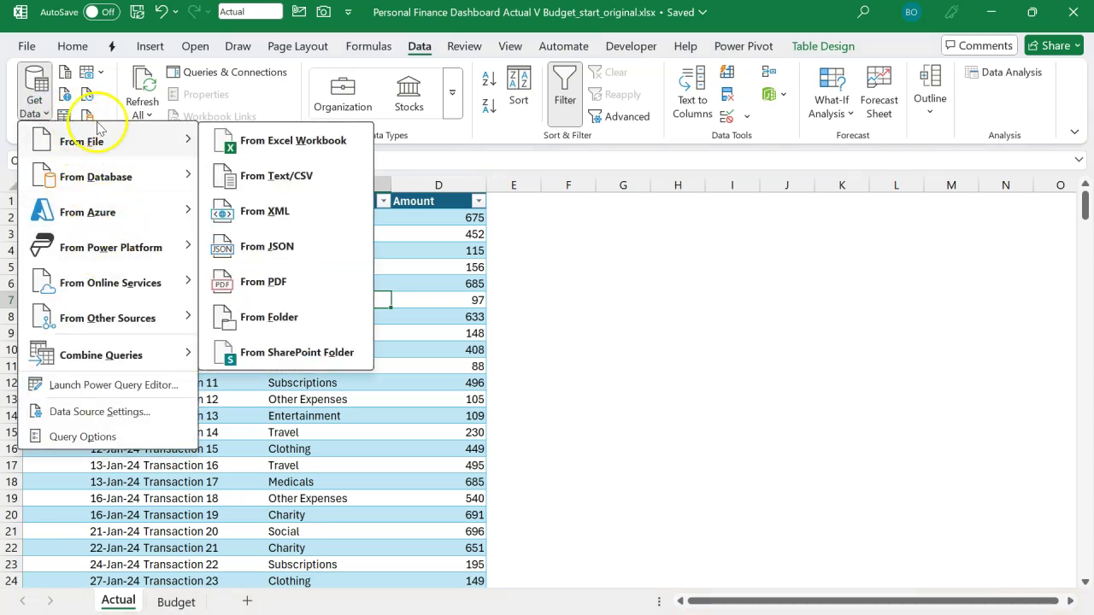
pyautogui.click(434, 306)
pyautogui.click(299, 281)
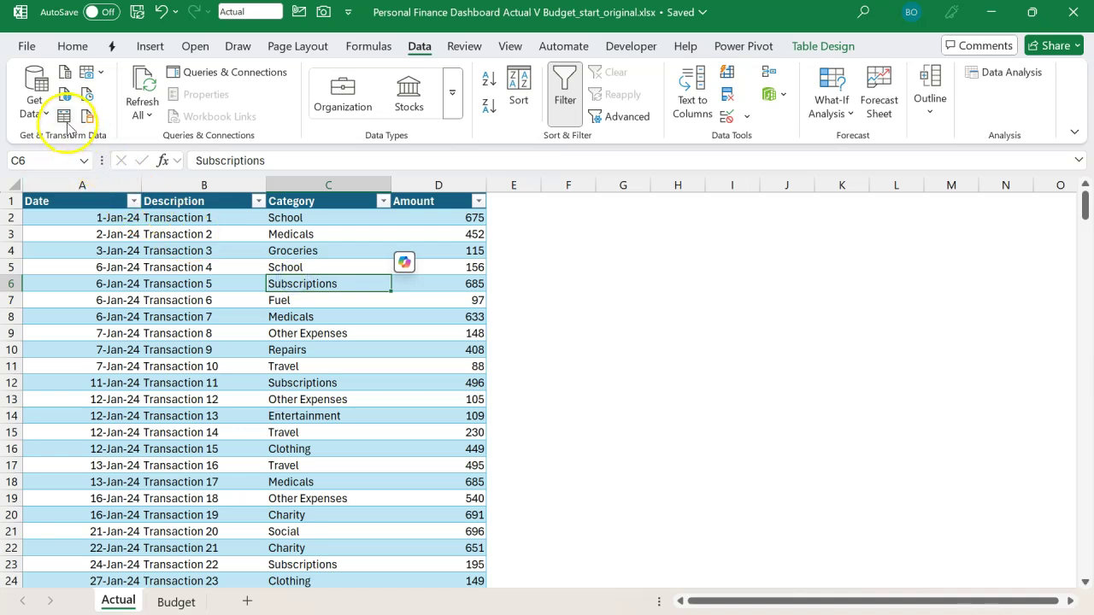
pyautogui.click(278, 349)
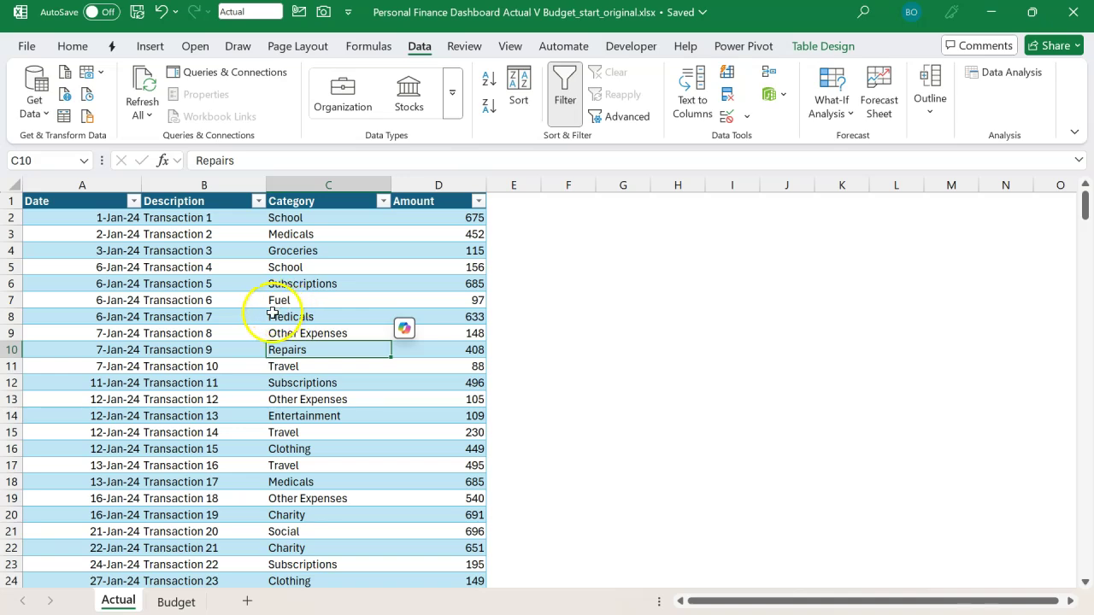
pyautogui.click(65, 119)
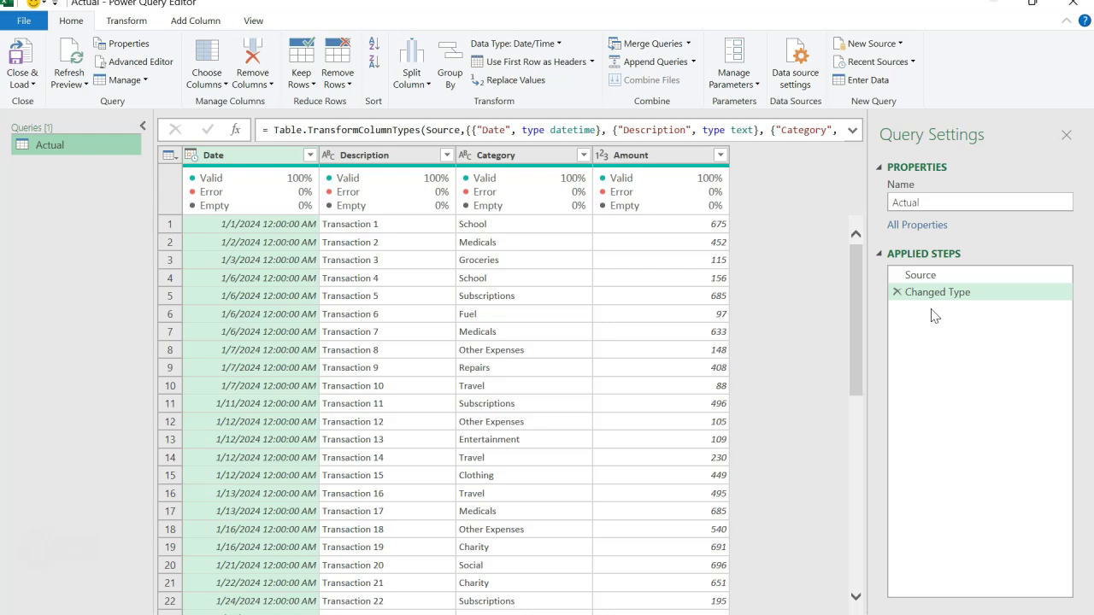
# Review the Actual query's Source and Changed Type steps and copy the full Source formula, = Excel.CurrentWorkbook(){[Name="Actual"]}[Content]
pyautogui.click(909, 274)
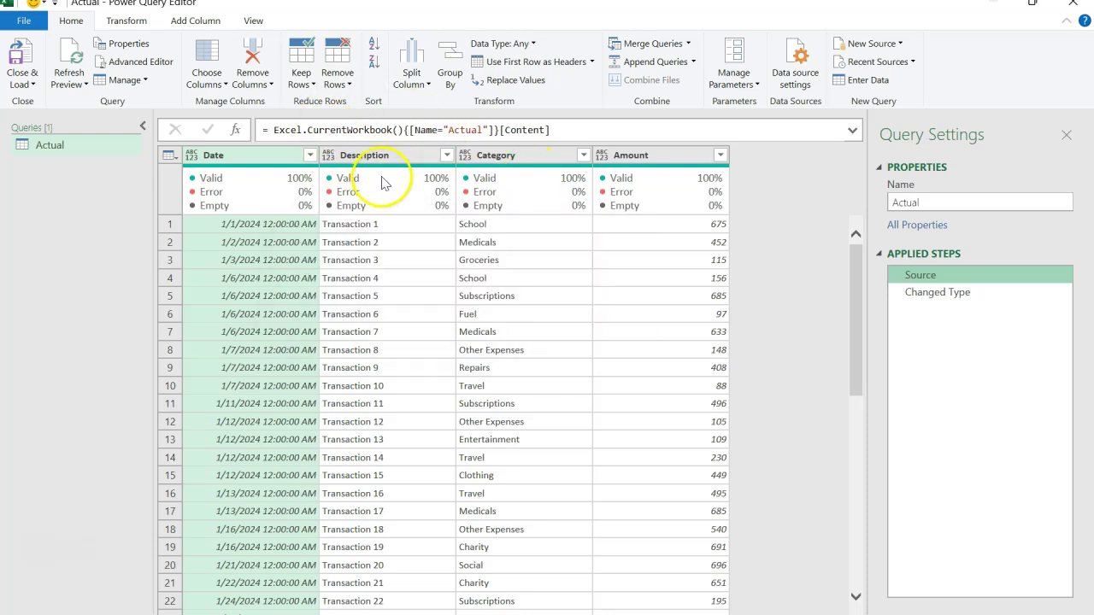
pyautogui.click(908, 295)
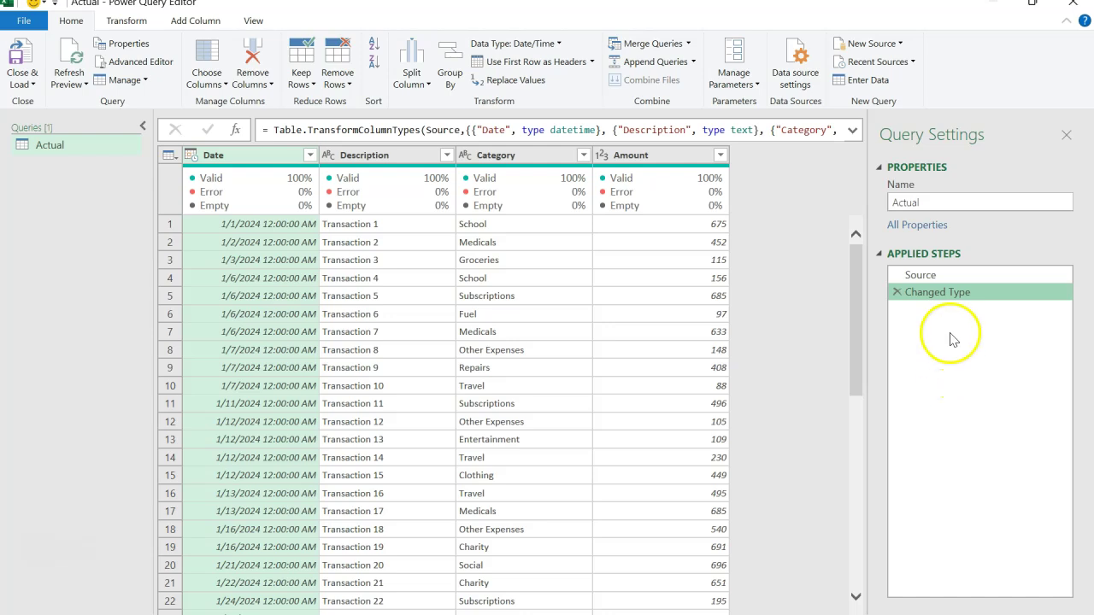
pyautogui.click(931, 276)
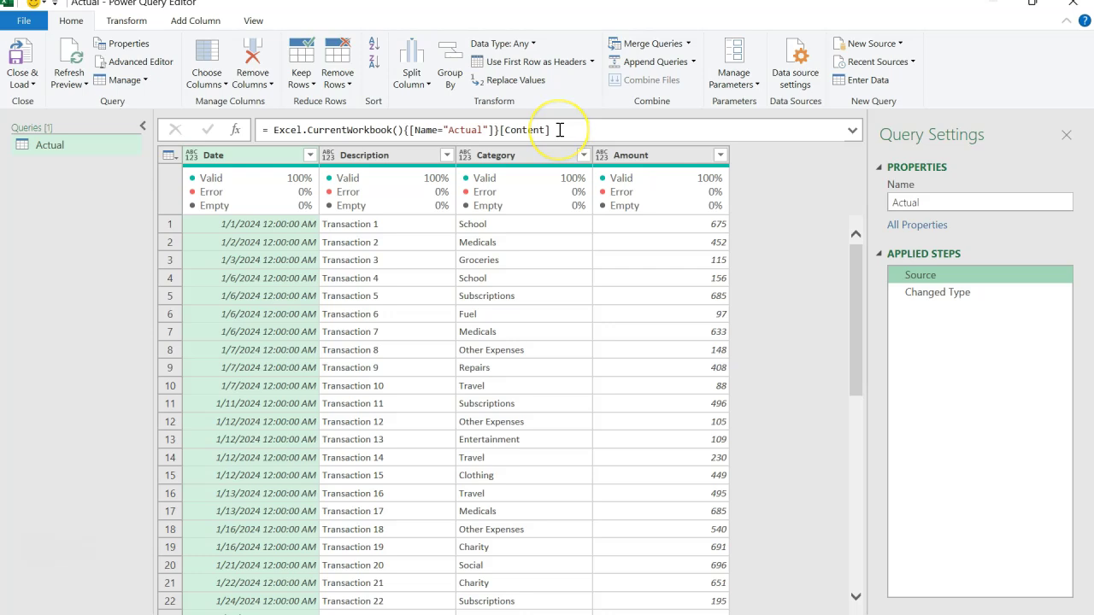
pyautogui.moveTo(560, 129); pyautogui.dragTo(243, 132)
pyautogui.hotkey('ctrl', 'c')
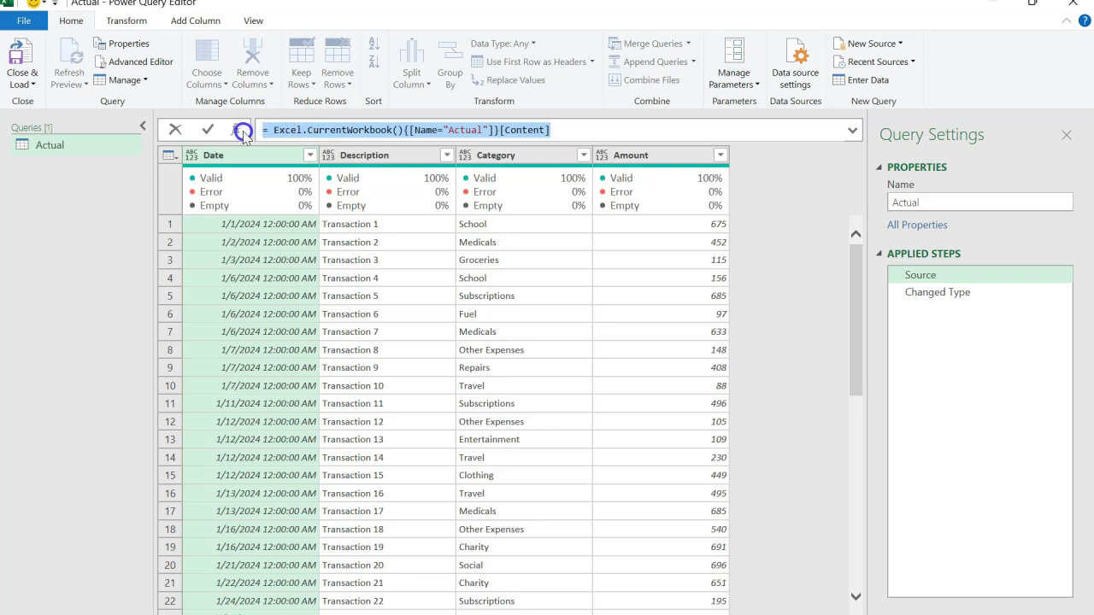
pyautogui.click(86, 175)
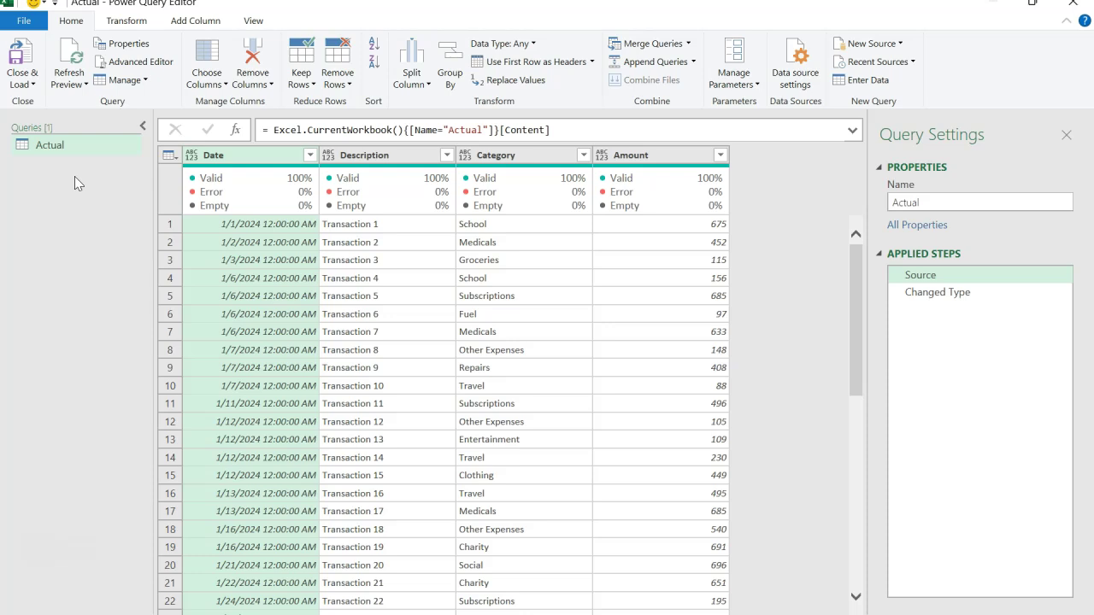
# Create a new blank query and paste the copied formula = Excel.CurrentWorkbook(){[Name="Actual"]}[Content] as its Source
pyautogui.rightClick(74, 176)
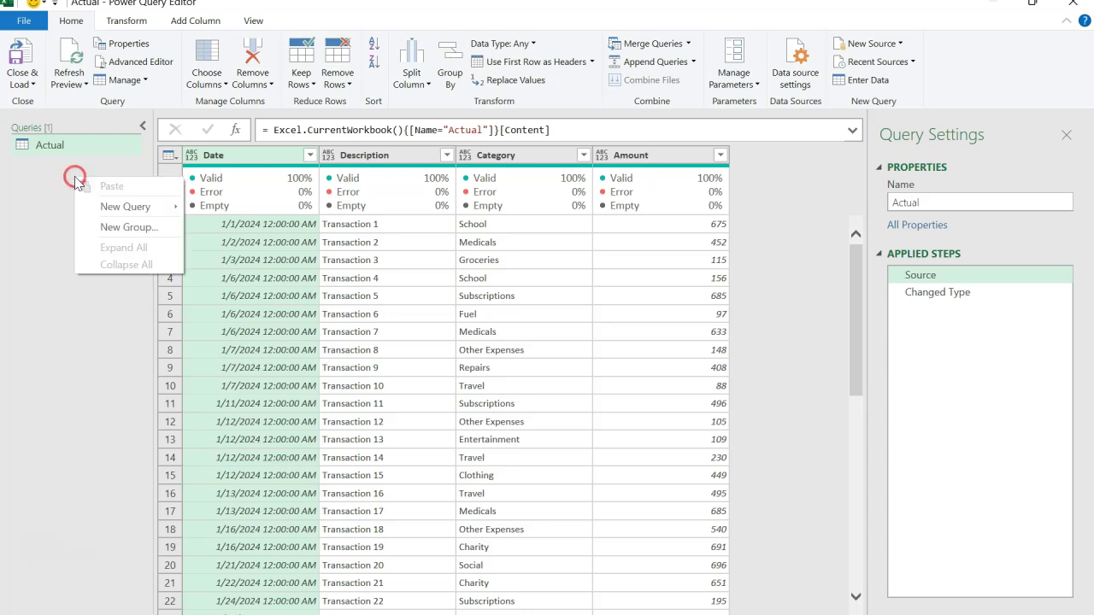
pyautogui.moveTo(121, 211)
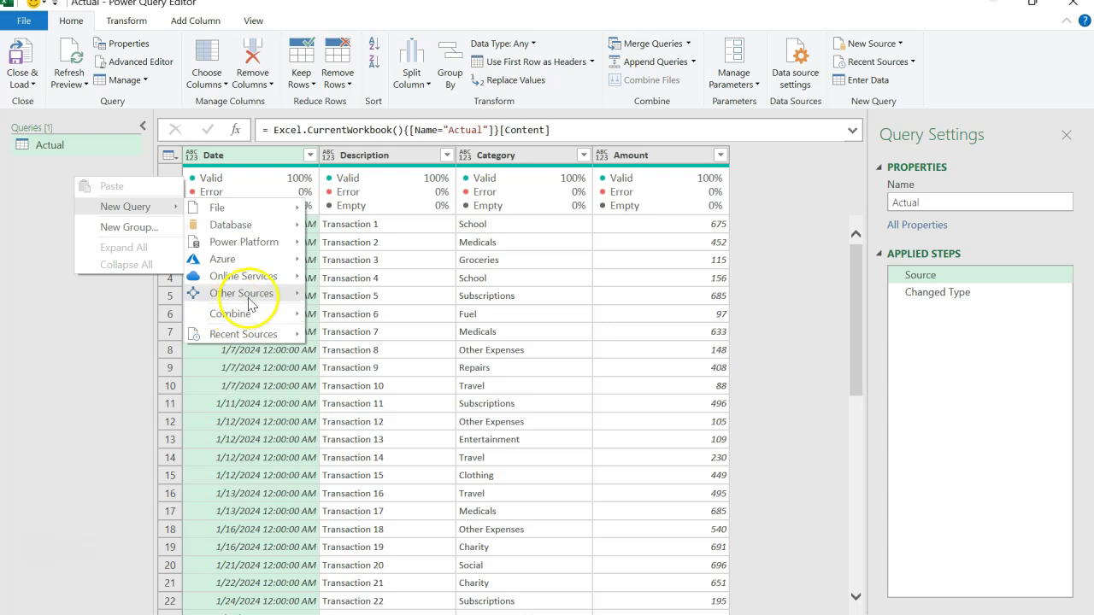
pyautogui.moveTo(250, 303)
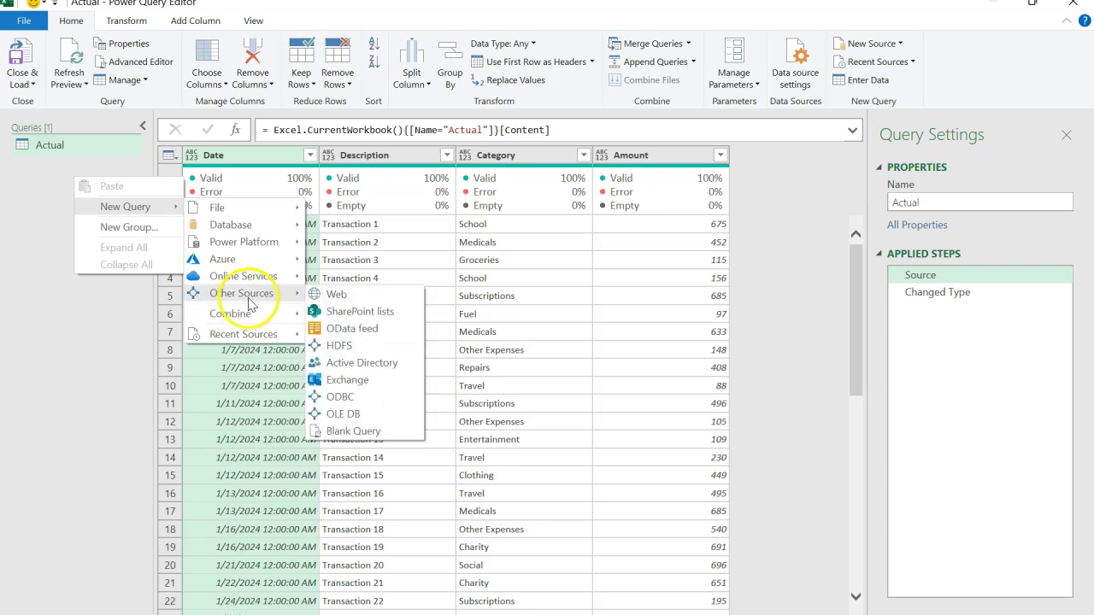
pyautogui.click(357, 436)
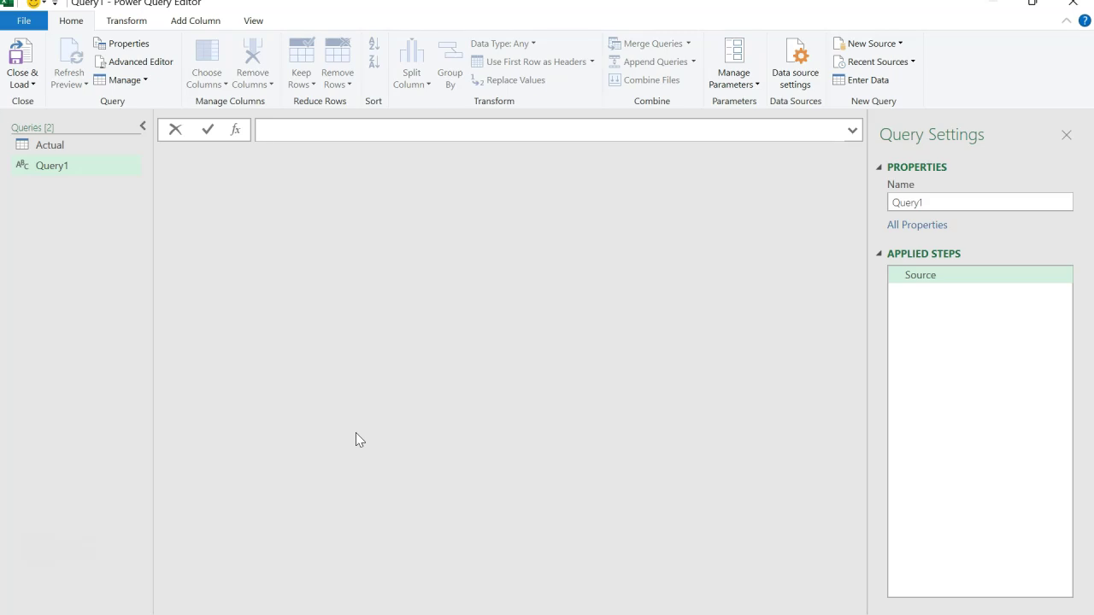
pyautogui.hotkey('ctrl', 'v')
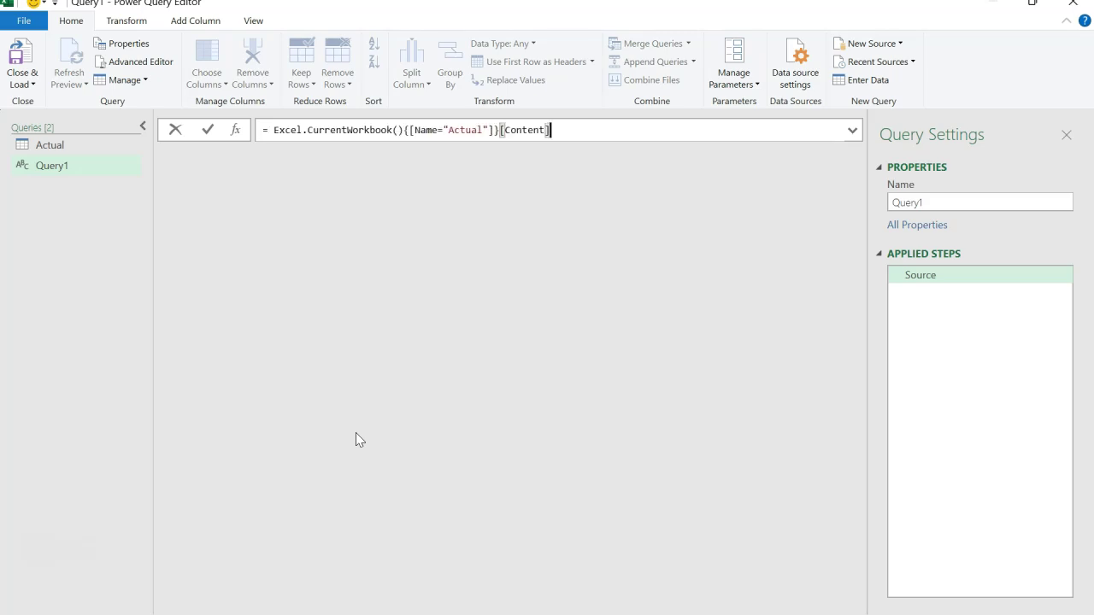
# Change the table name in the new query's Source formula to "Budget" and commit the formula
pyautogui.doubleClick(483, 132)
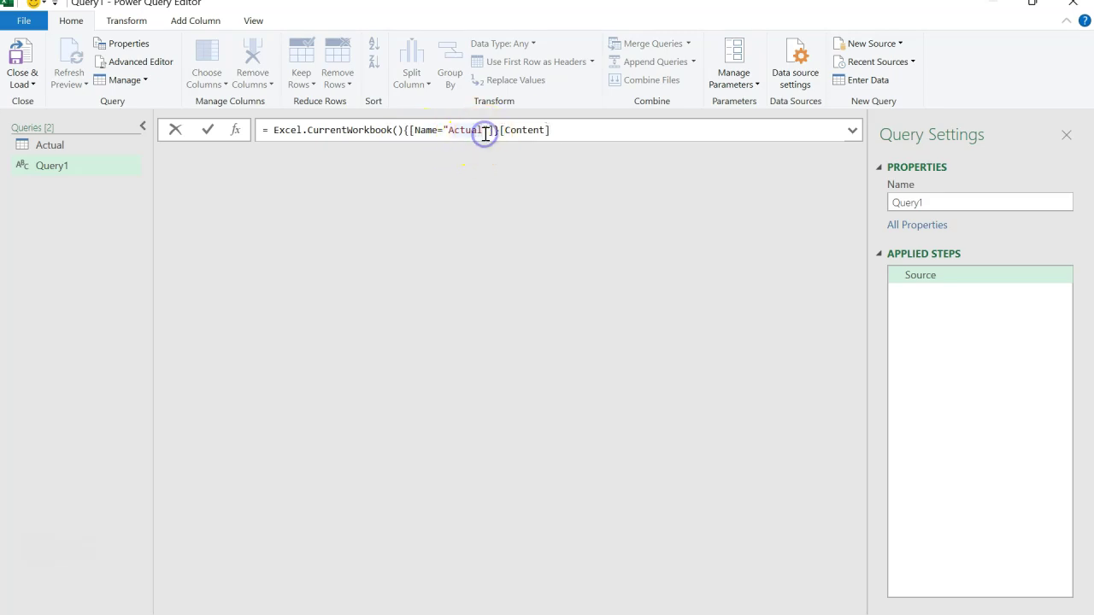
pyautogui.press('BackSpace')
pyautogui.press('BackSpace')
pyautogui.press('BackSpace')
pyautogui.press('BackSpace')
pyautogui.press('BackSpace')
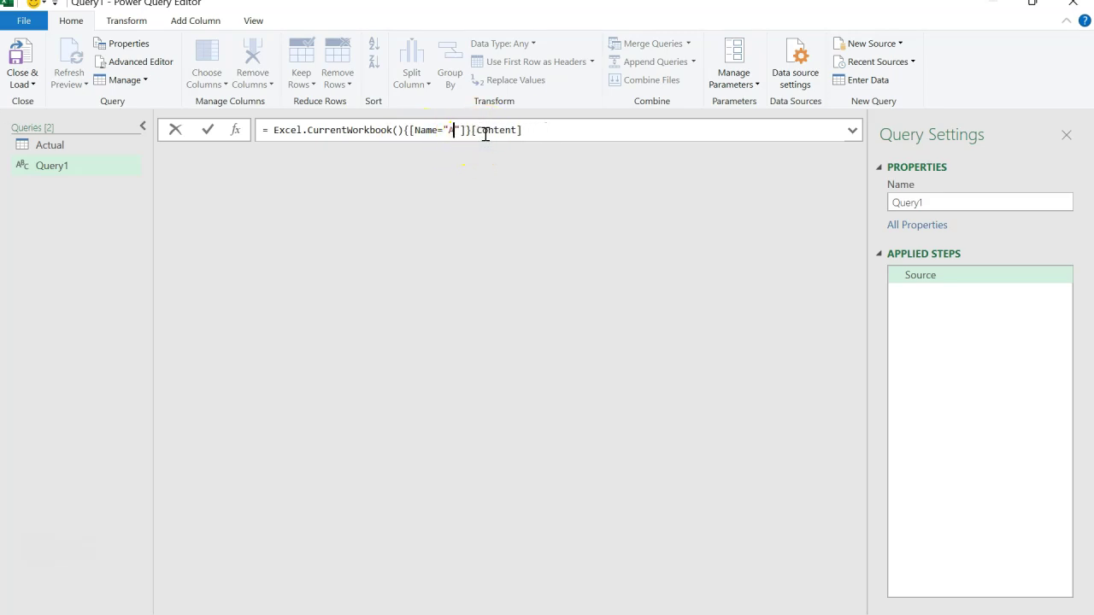
pyautogui.press('BackSpace')
pyautogui.write('Budget')
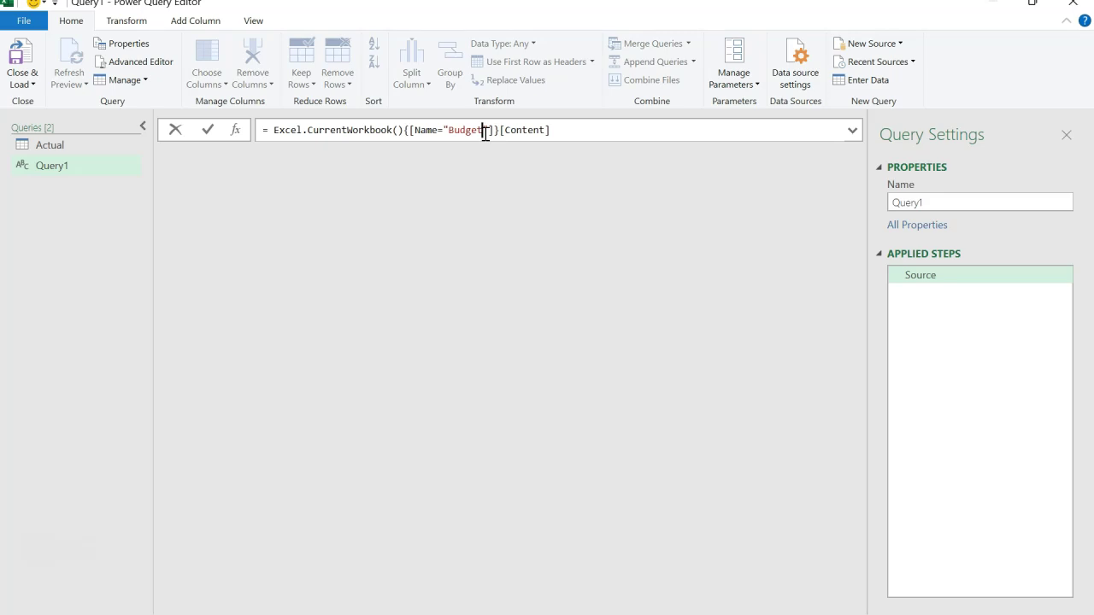
pyautogui.click(567, 130)
pyautogui.press('Return')
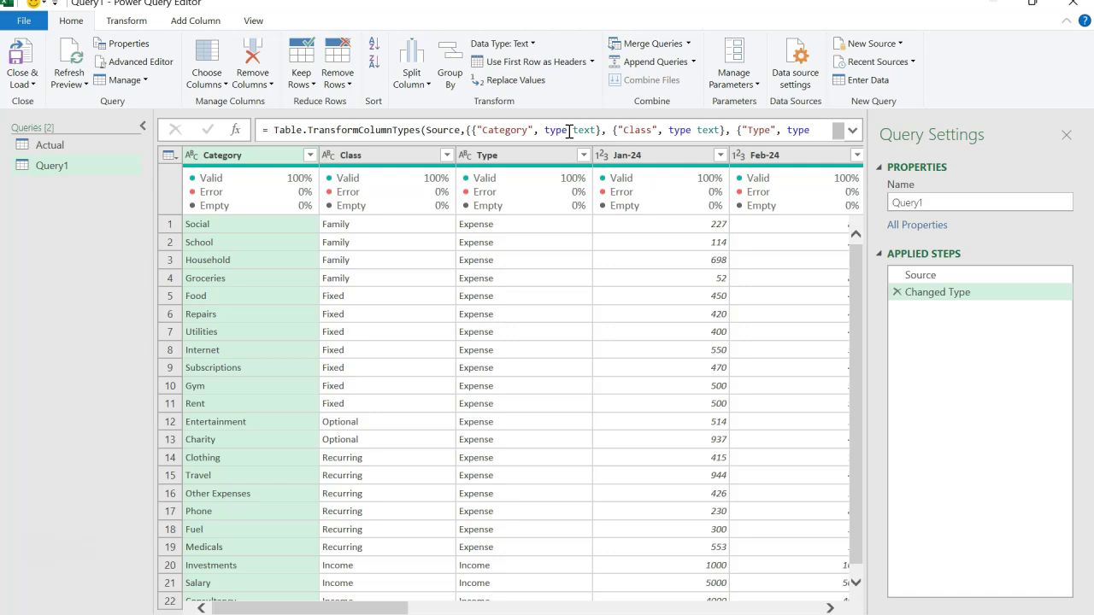
# Rename the new query as Budget and keep it selected in the query list
pyautogui.click(549, 134)
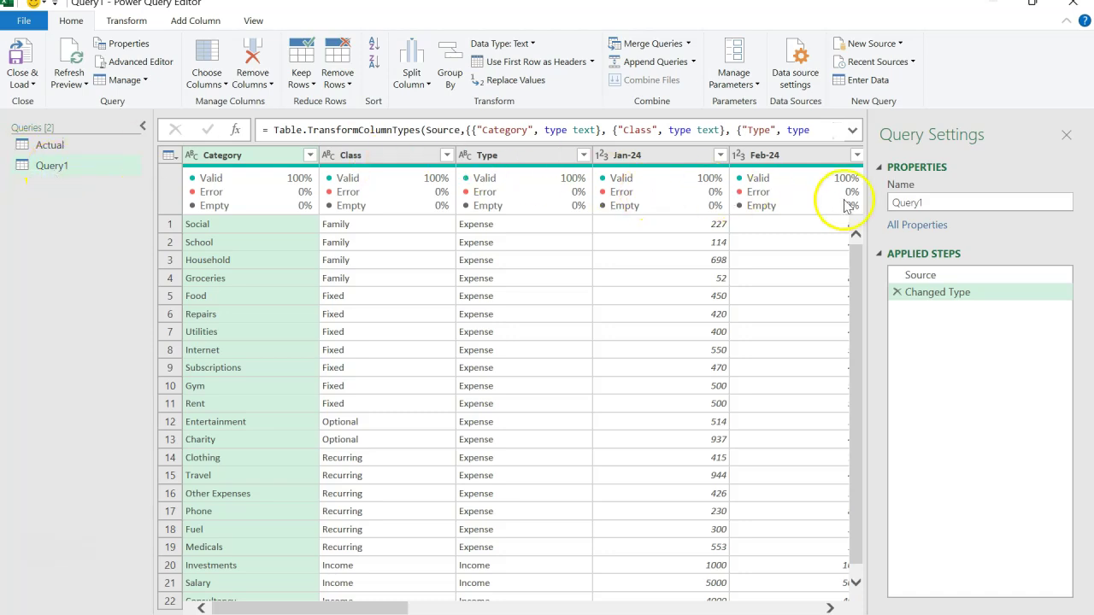
pyautogui.click(942, 205)
pyautogui.doubleClick(943, 207)
pyautogui.write('Budget')
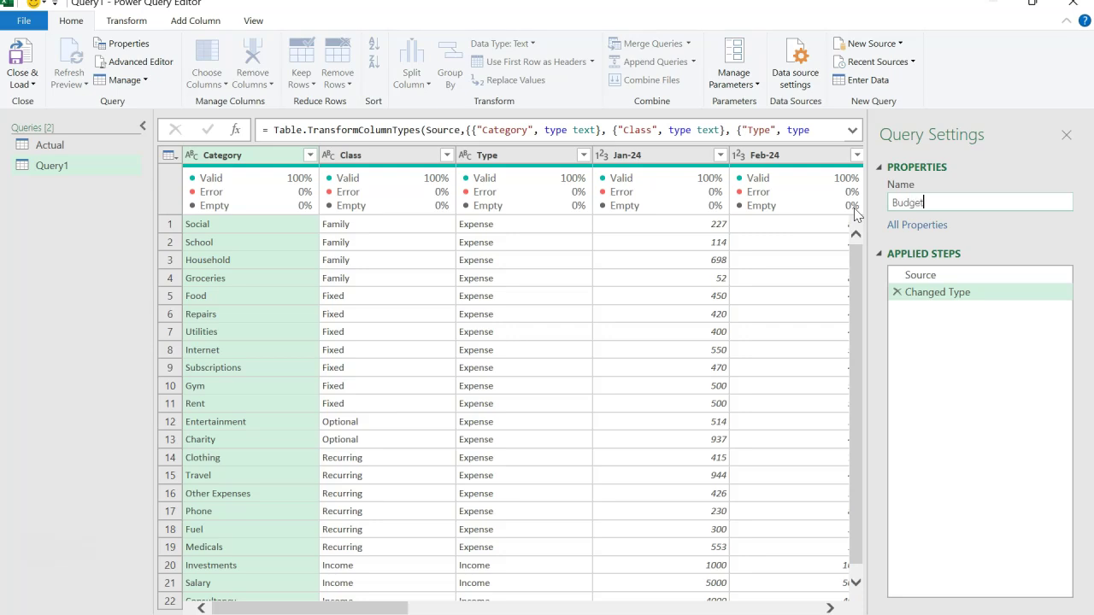
pyautogui.press('Return')
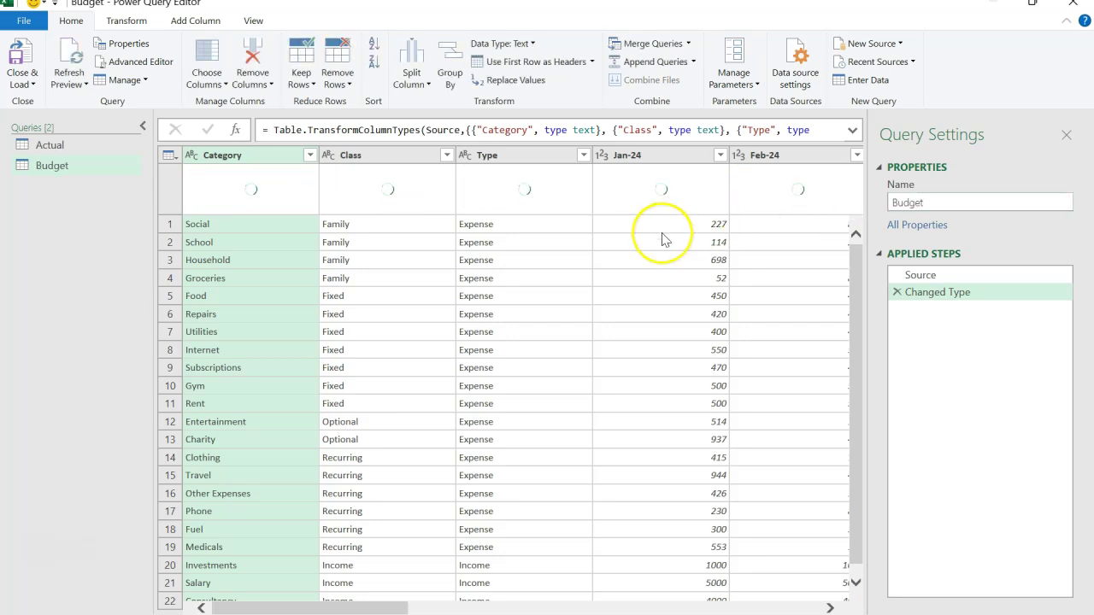
pyautogui.click(83, 150)
pyautogui.click(74, 166)
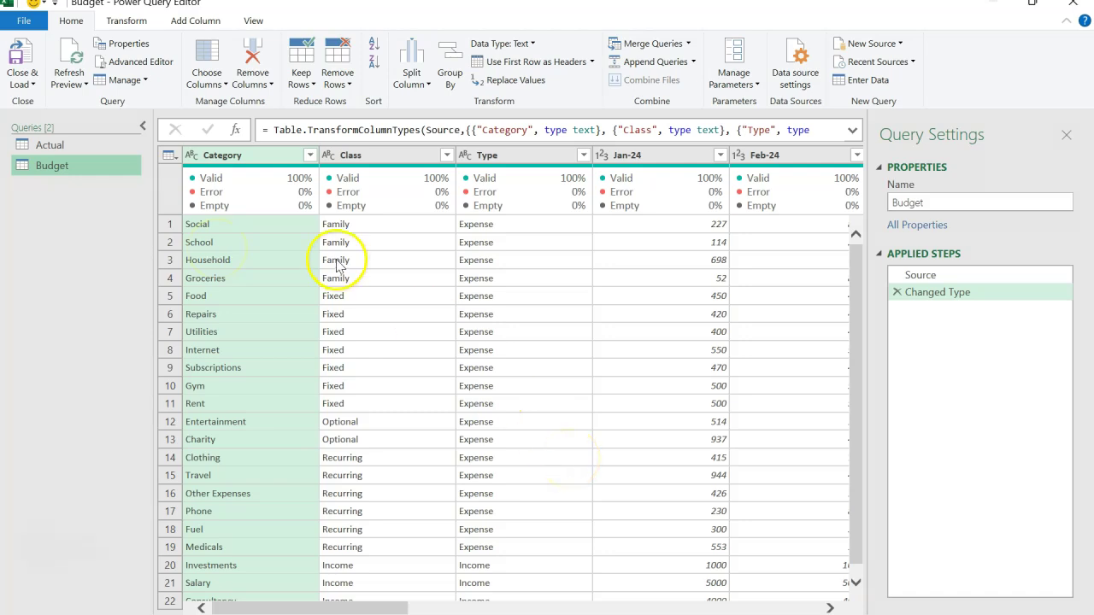
# Examine the Budget query's layout, comparing the Category, Class and Type columns with the monthly columns Jan-24 to Dec-24
pyautogui.click(282, 159)
pyautogui.hotkey('shift', 'Right')
pyautogui.hotkey('shift', 'Right')
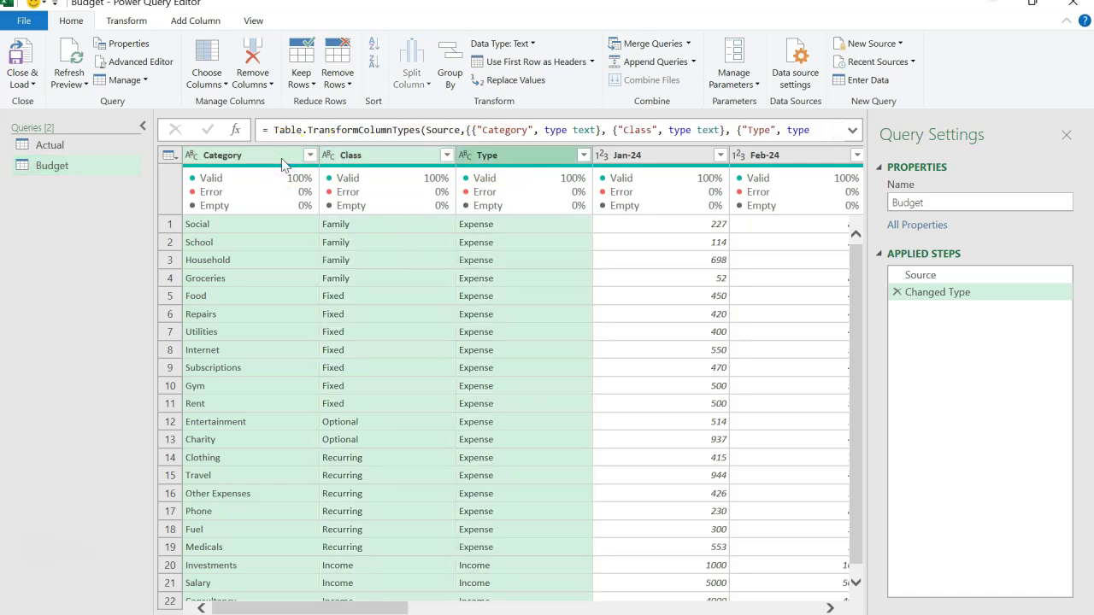
pyautogui.click(650, 157)
pyautogui.hotkey('shift', 'Right')
pyautogui.hotkey('shift', 'Right')
pyautogui.hotkey('shift', 'Right')
pyautogui.hotkey('shift', 'Right')
pyautogui.hotkey('shift', 'Right')
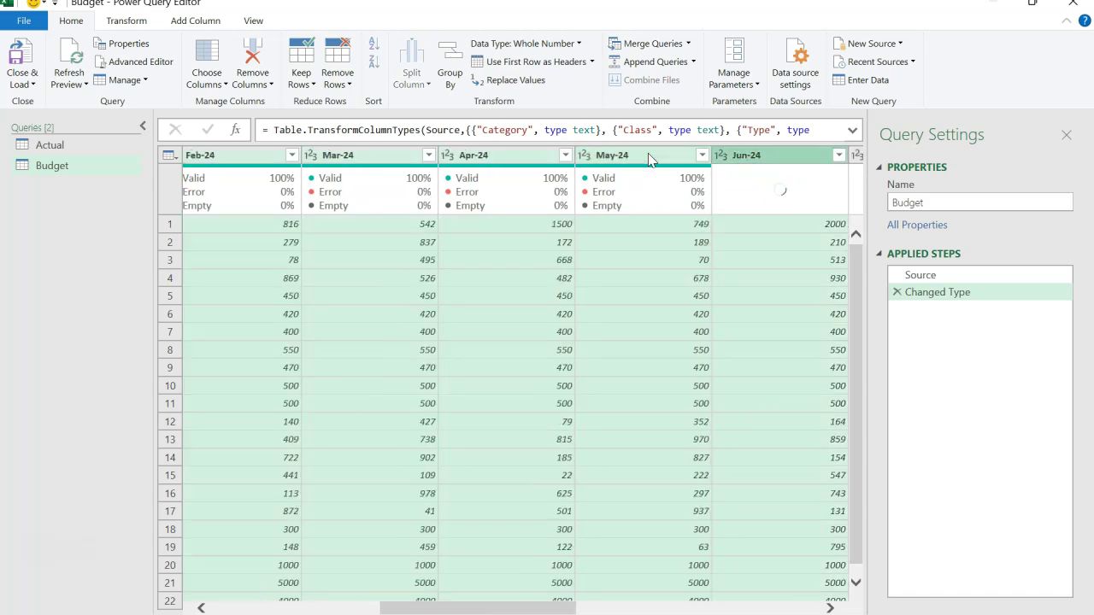
pyautogui.hotkey('shift', 'Right')
pyautogui.hotkey('shift', 'Right')
pyautogui.hotkey('shift', 'Right')
pyautogui.hotkey('shift', 'Right')
pyautogui.hotkey('shift', 'Right')
pyautogui.hotkey('shift', 'Right')
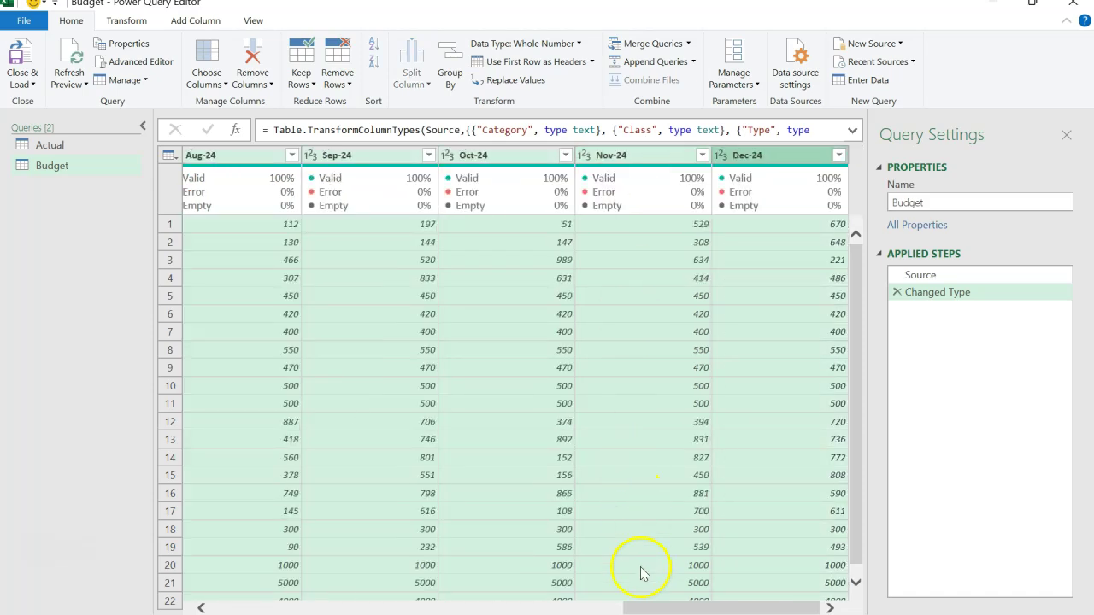
pyautogui.moveTo(643, 608); pyautogui.dragTo(312, 608)
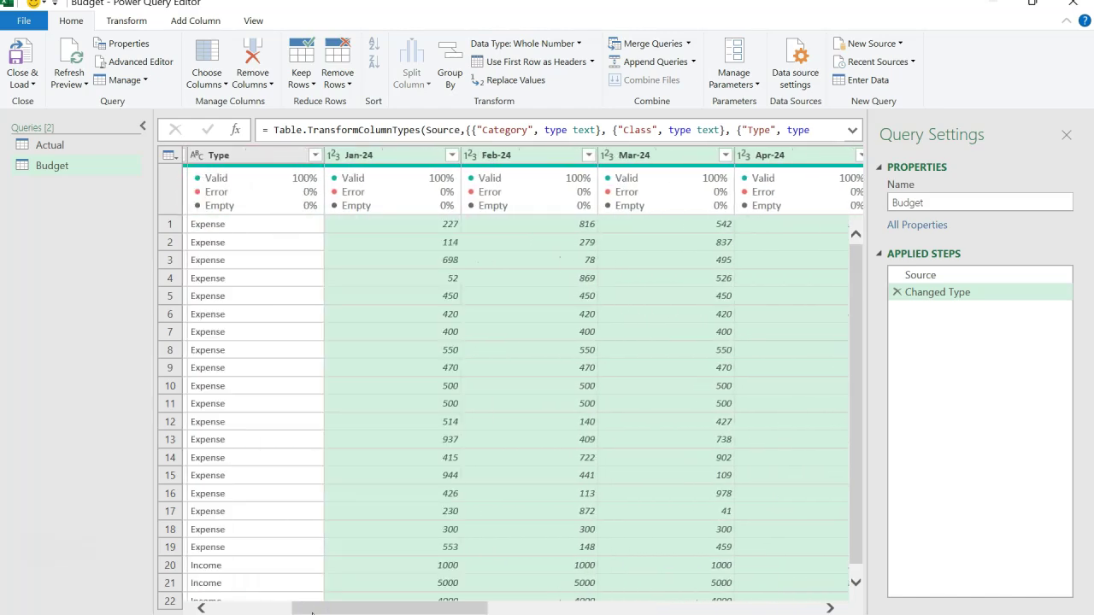
pyautogui.moveTo(313, 608); pyautogui.dragTo(227, 608)
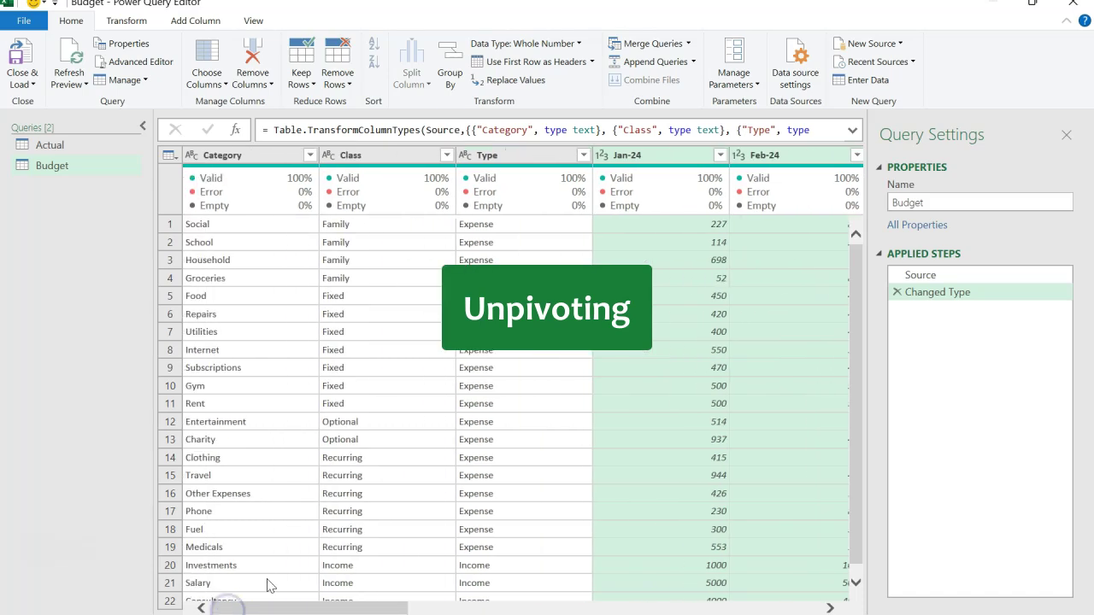
# Unpivot all the Budget query's columns other than Category, Class and Type
pyautogui.click(265, 159)
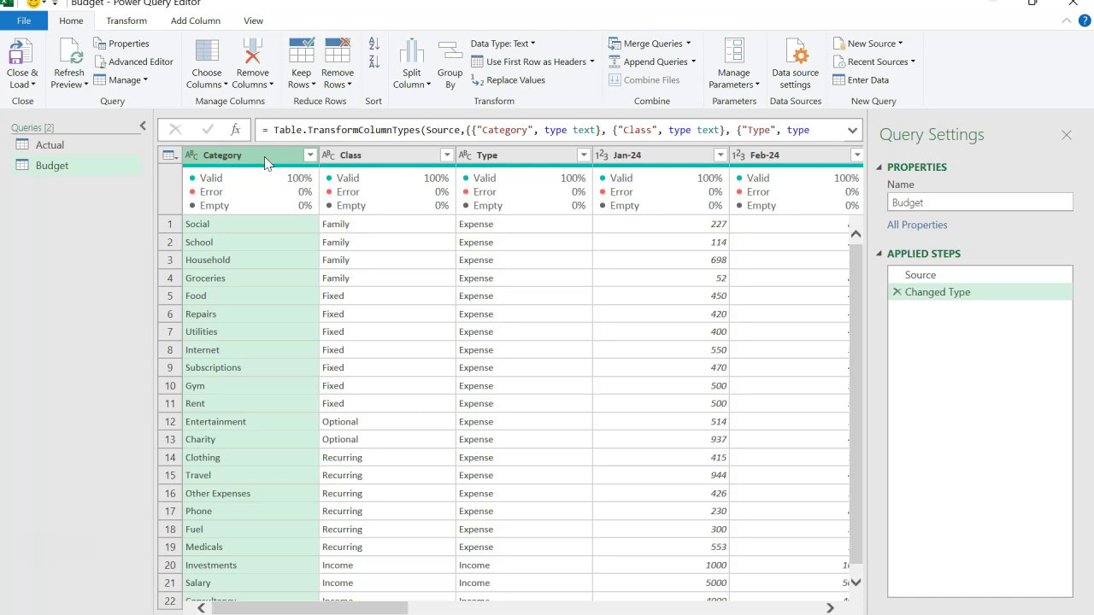
pyautogui.hotkey('shift', 'Right')
pyautogui.hotkey('shift', 'Right')
pyautogui.rightClick(266, 162)
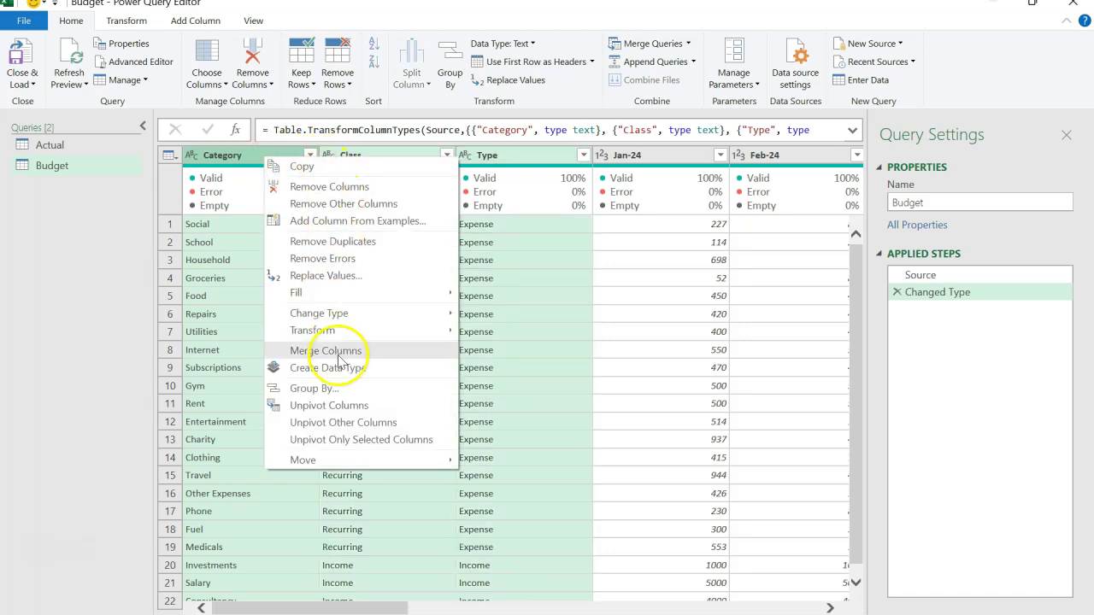
pyautogui.click(350, 423)
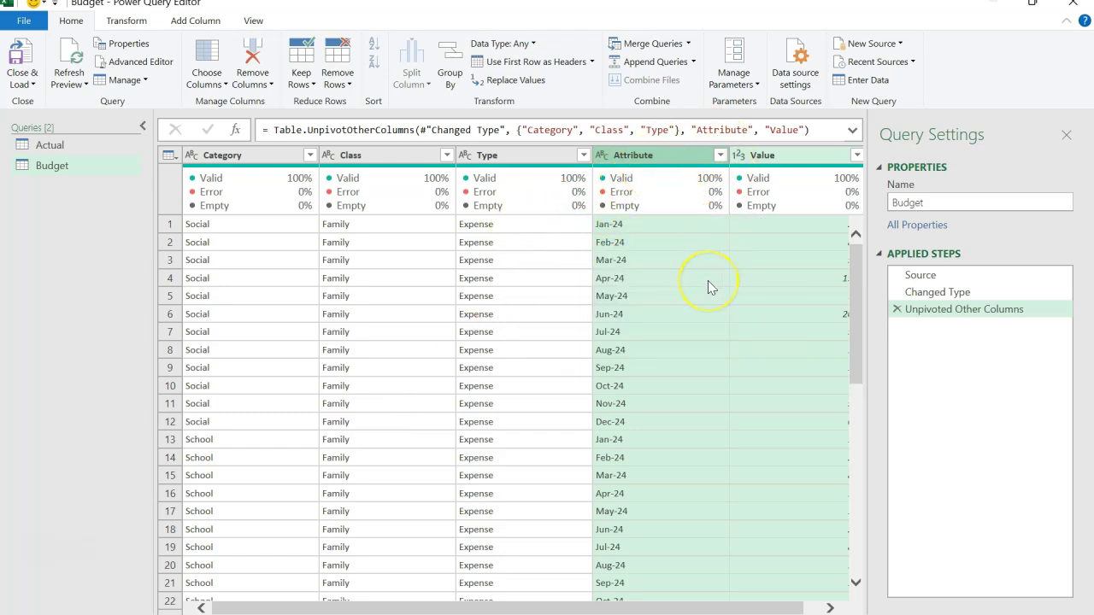
# Rename the unpivoted Attribute column to Date and the Value column to Amount
pyautogui.click(663, 156)
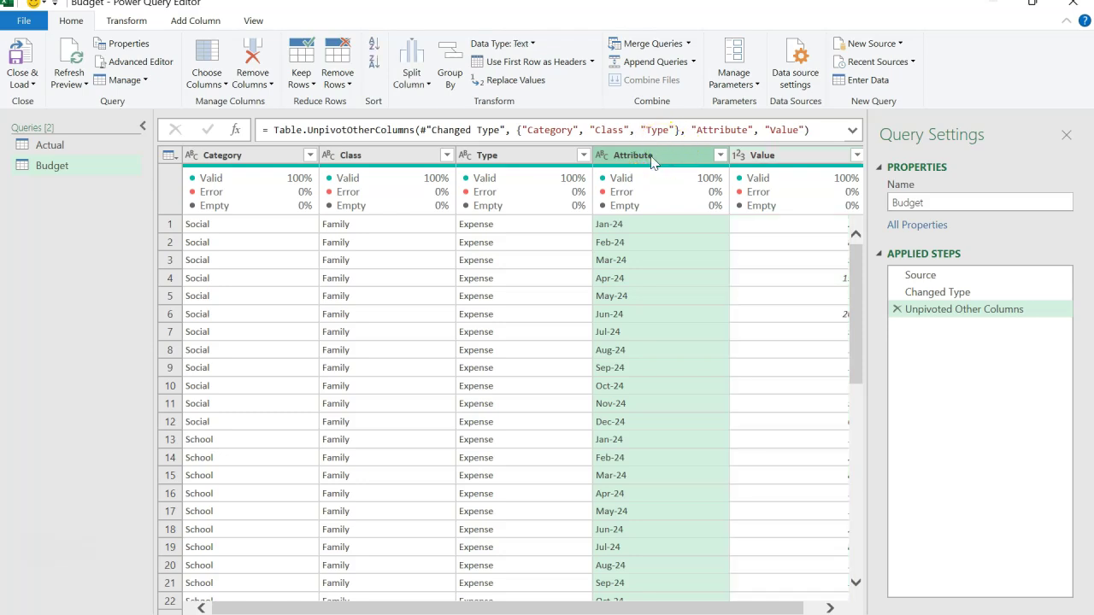
pyautogui.click(799, 159)
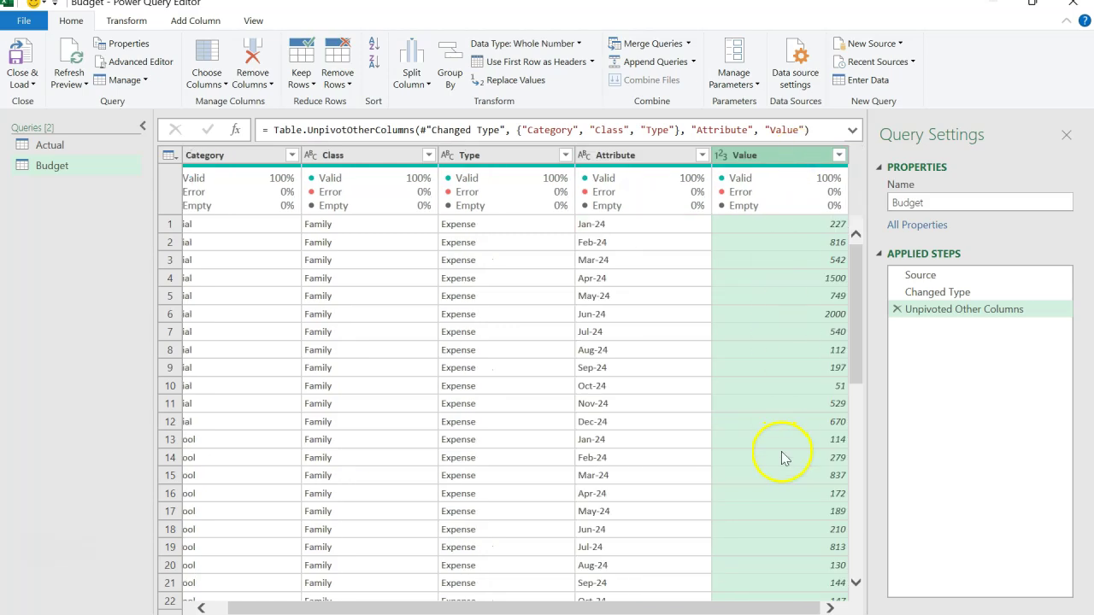
pyautogui.doubleClick(656, 157)
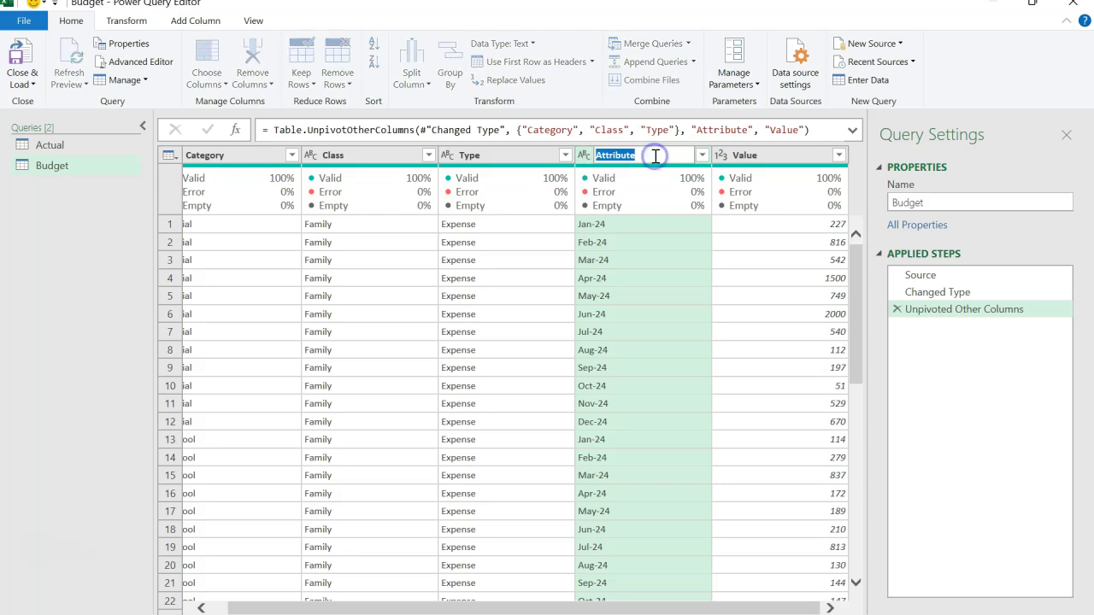
pyautogui.write('Date')
pyautogui.press('Return')
pyautogui.click(769, 155)
pyautogui.doubleClick(769, 155)
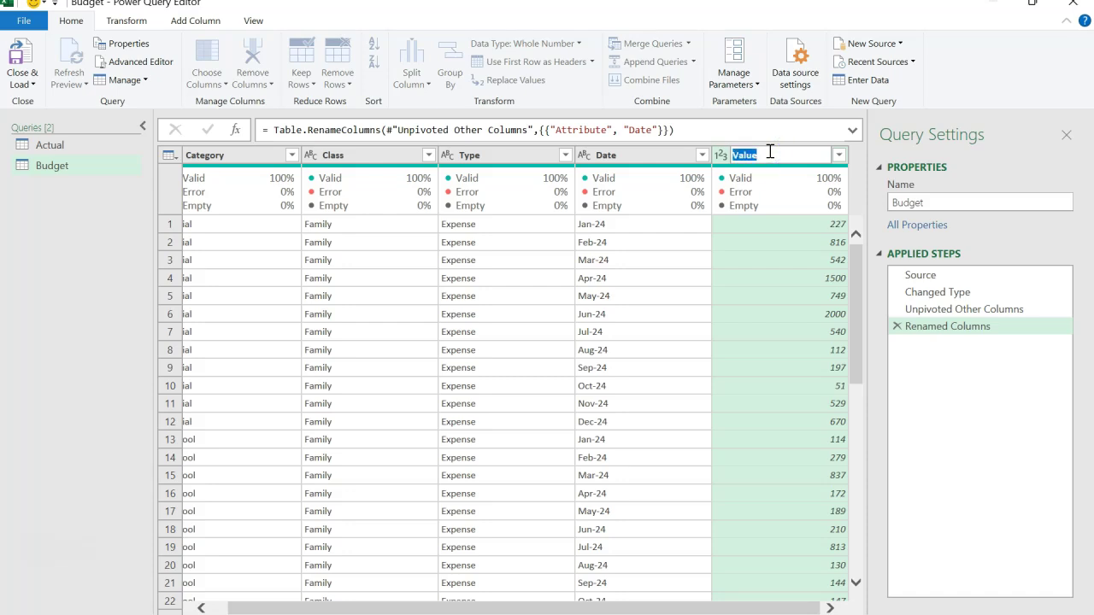
pyautogui.write('Amount')
pyautogui.press('Return')
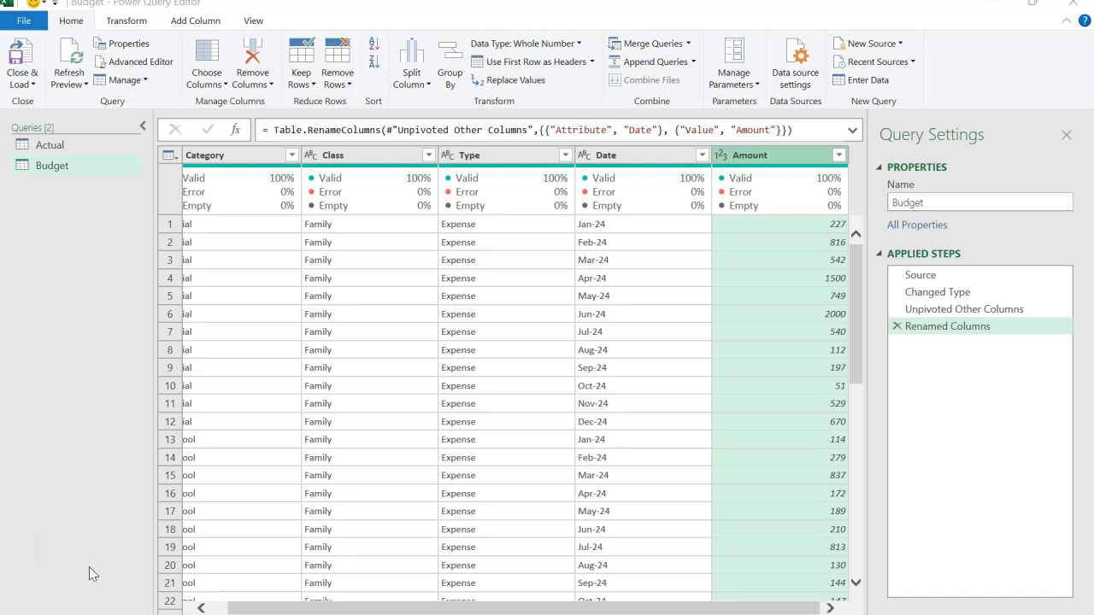
# Check the Budget query's column data types and the Changed Type step, and set the Date column's type to Date
pyautogui.click(634, 155)
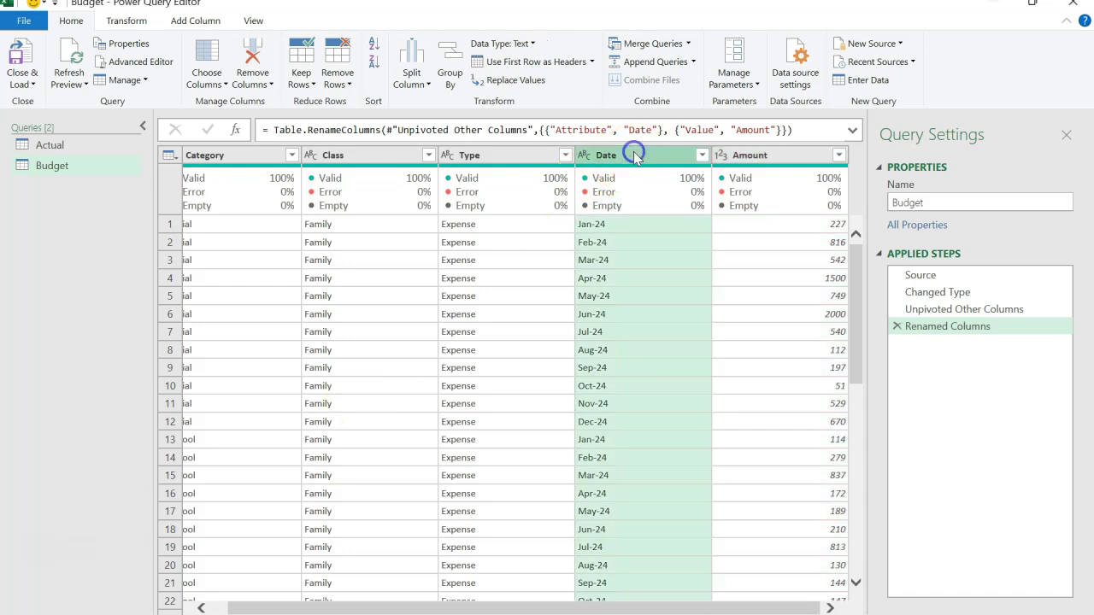
pyautogui.click(257, 161)
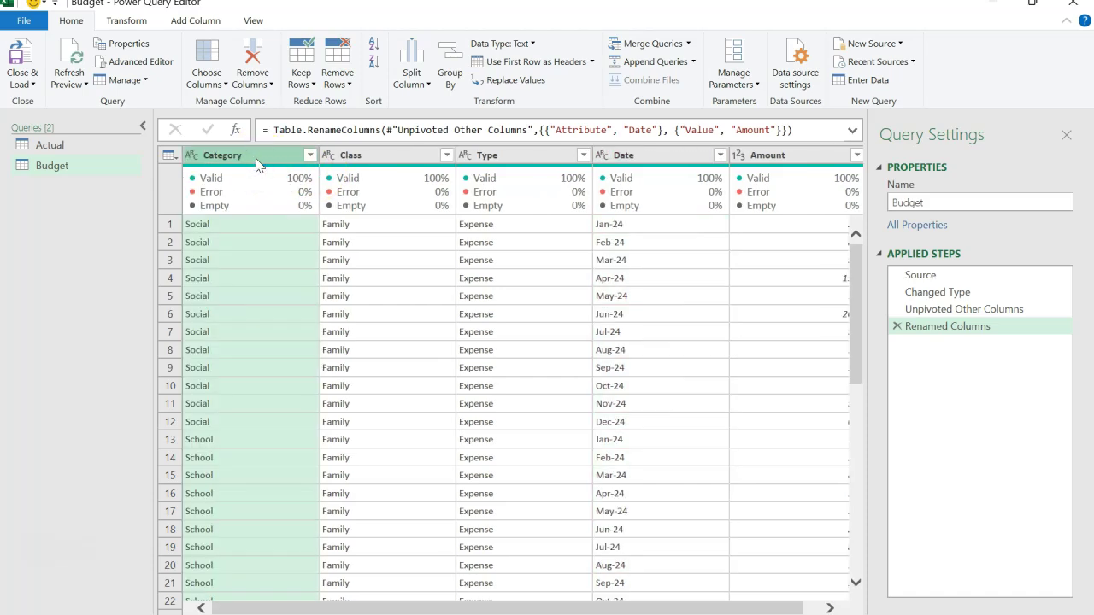
pyautogui.click(191, 157)
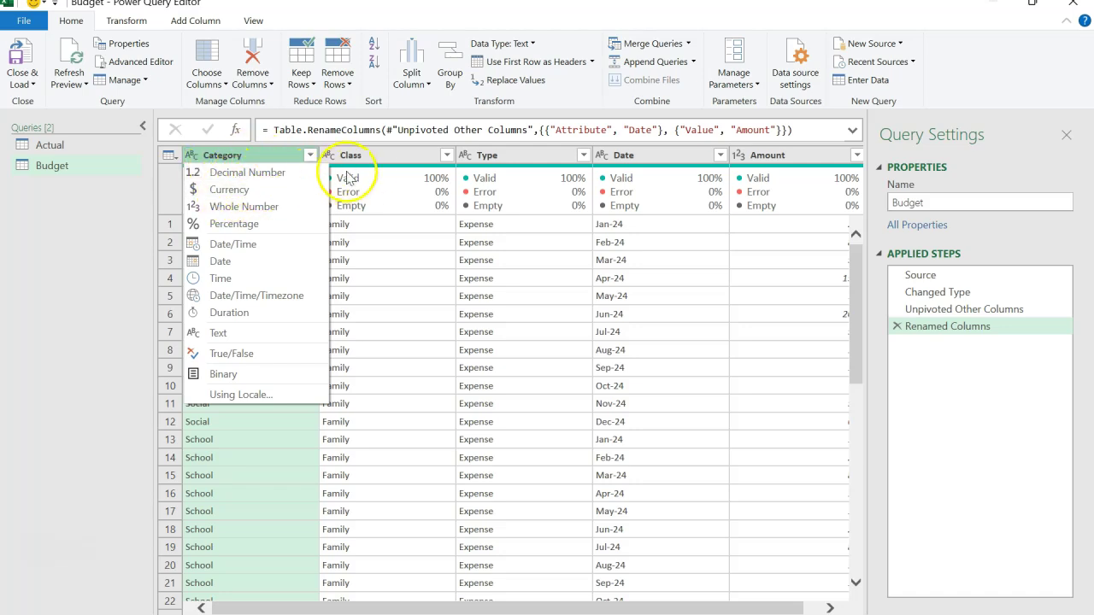
pyautogui.click(380, 159)
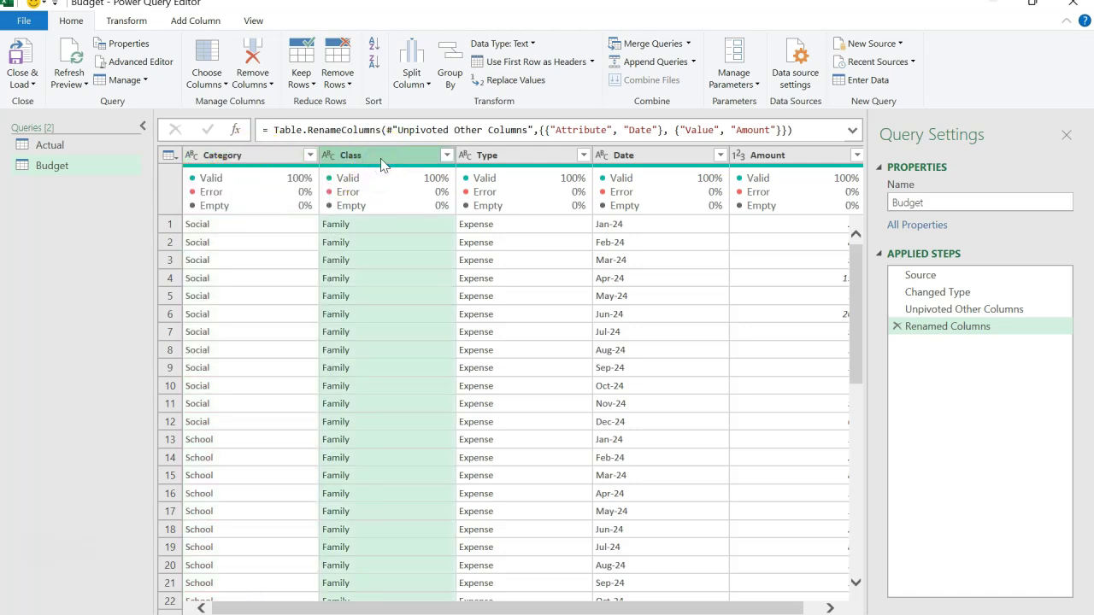
pyautogui.click(936, 293)
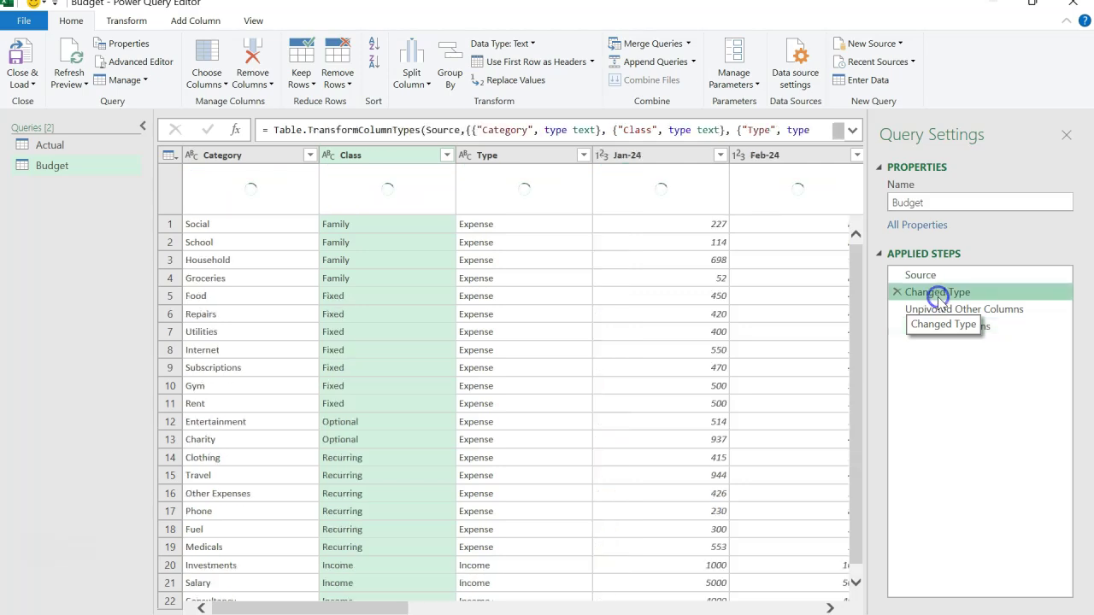
pyautogui.click(987, 327)
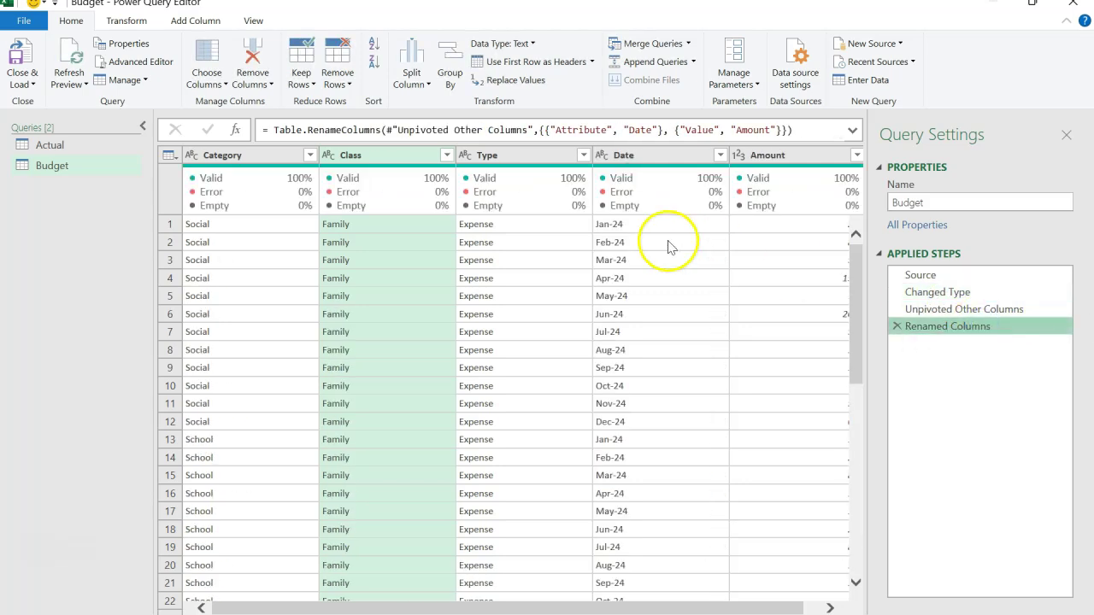
pyautogui.click(637, 156)
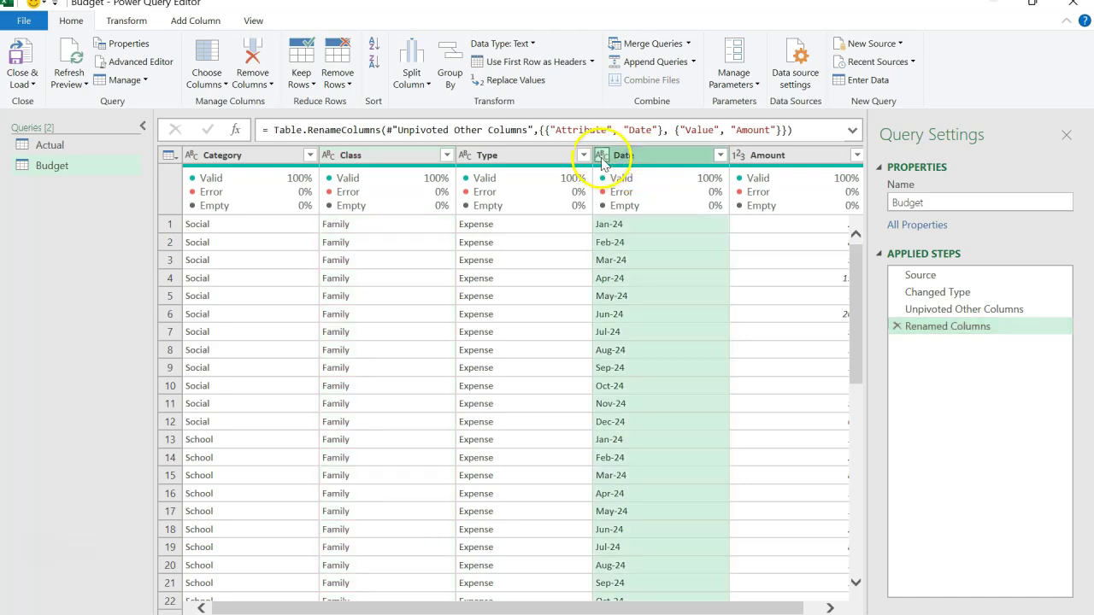
pyautogui.click(602, 156)
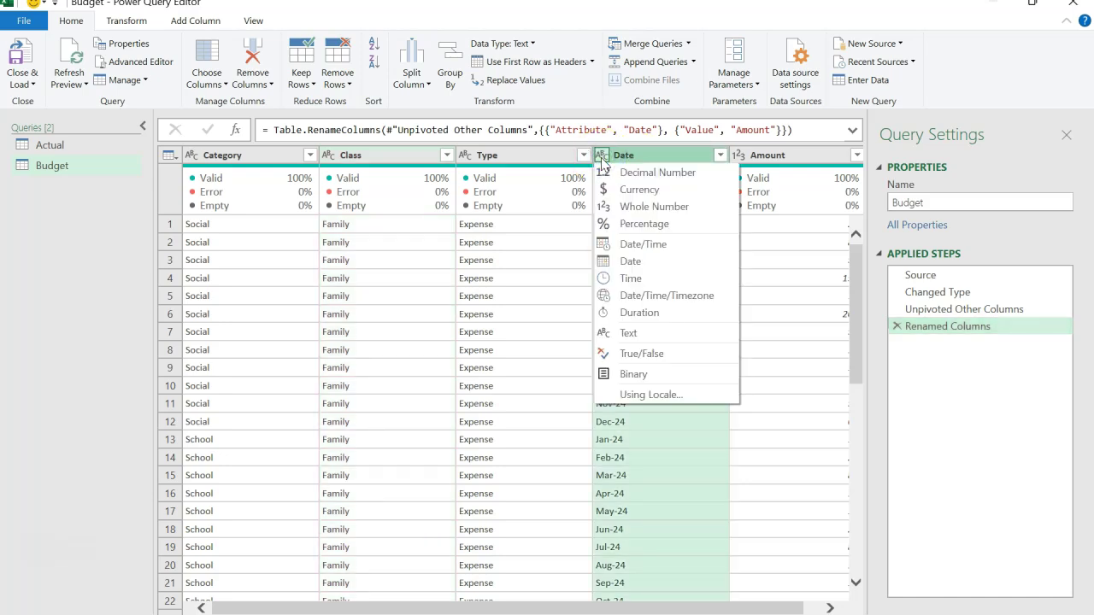
pyautogui.click(630, 263)
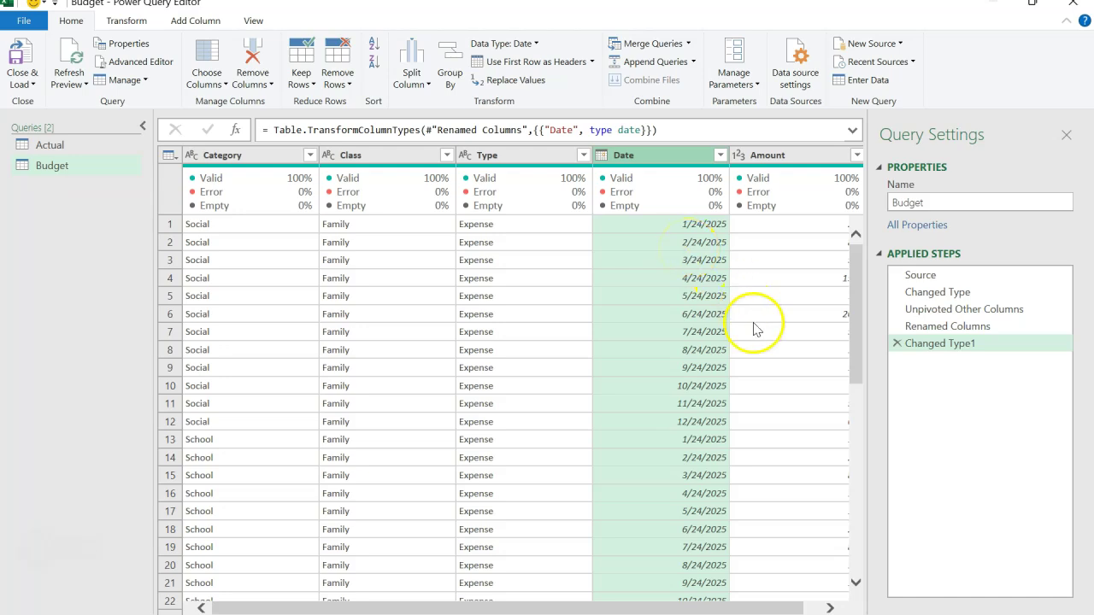
# Delete the Budget query's Changed Type1 step and add the prefix "1-" to the Date column's text values
pyautogui.click(898, 347)
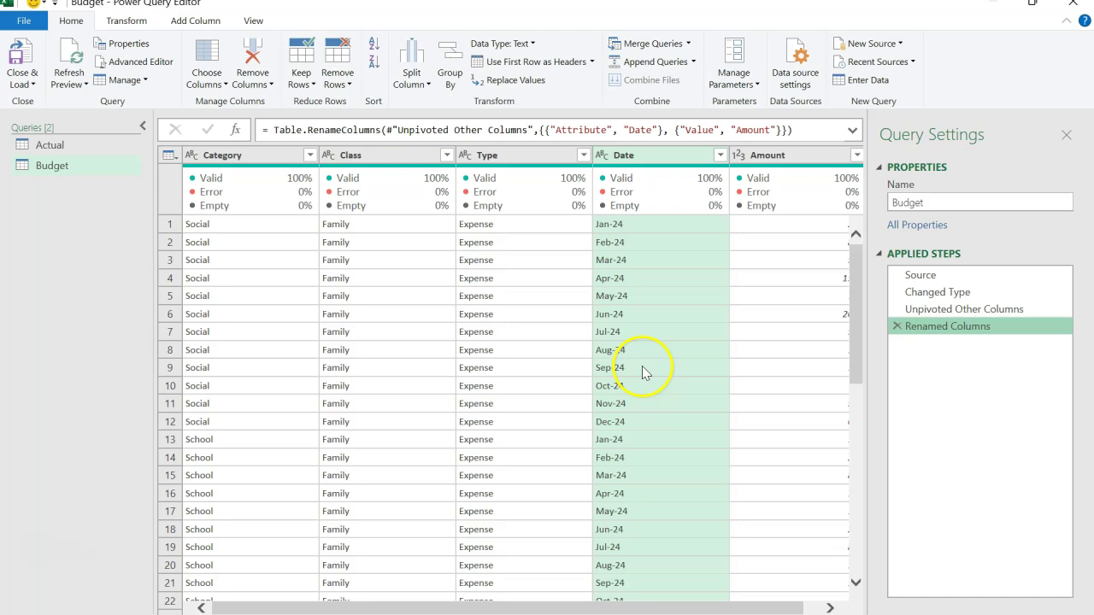
pyautogui.moveTo(643, 179)
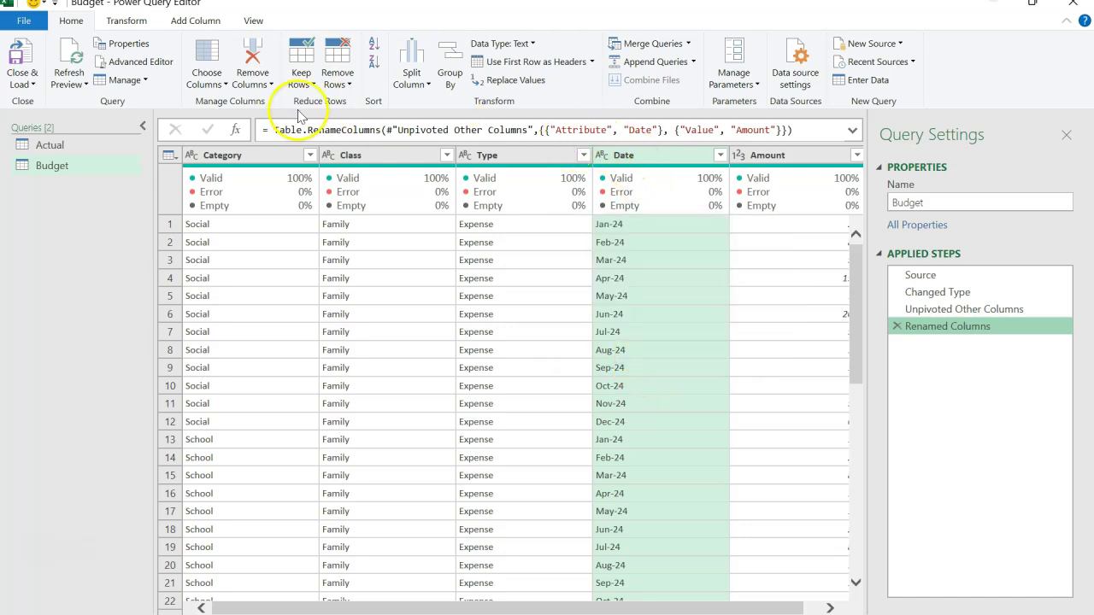
pyautogui.click(128, 21)
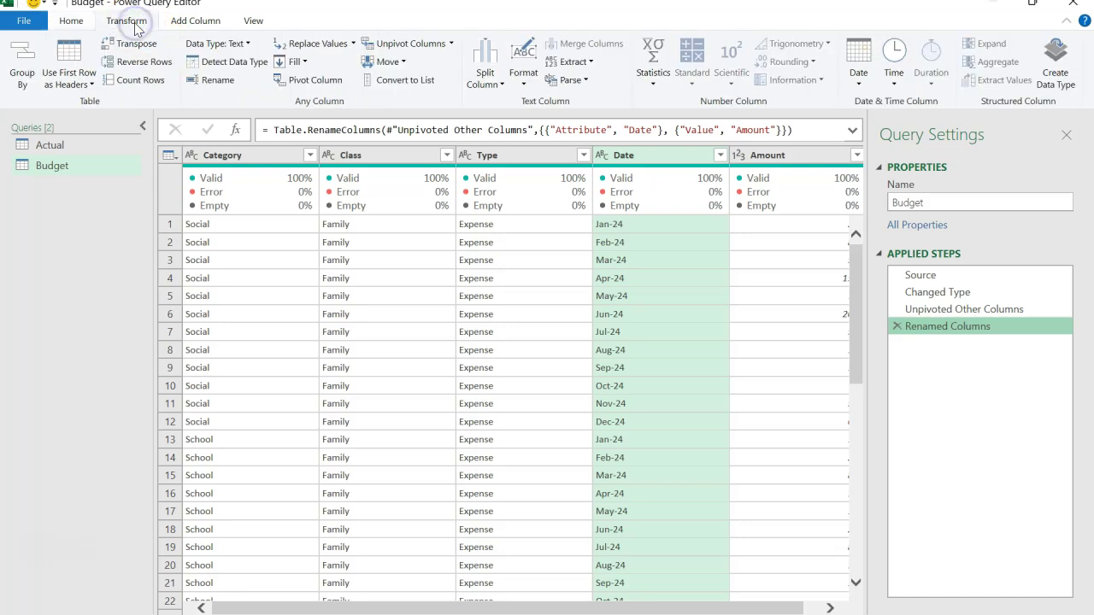
pyautogui.click(524, 78)
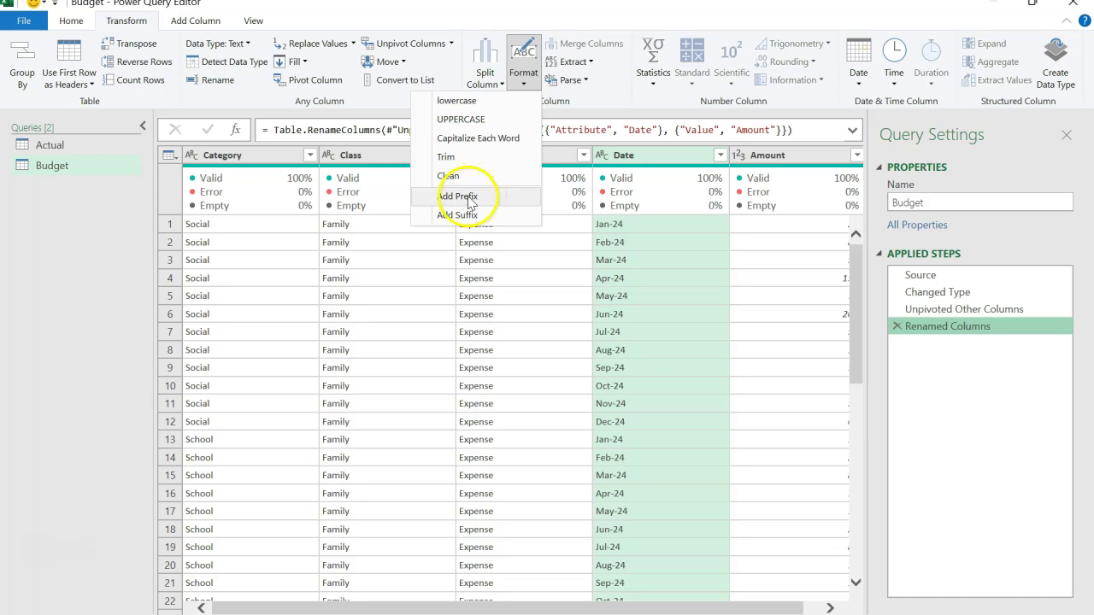
pyautogui.click(474, 197)
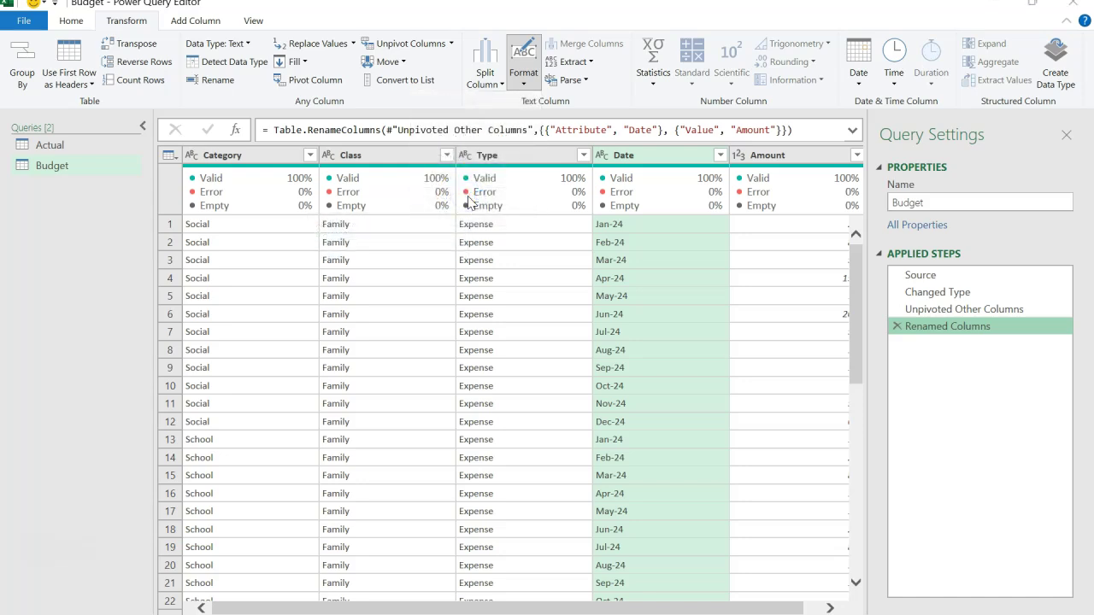
pyautogui.write('1-')
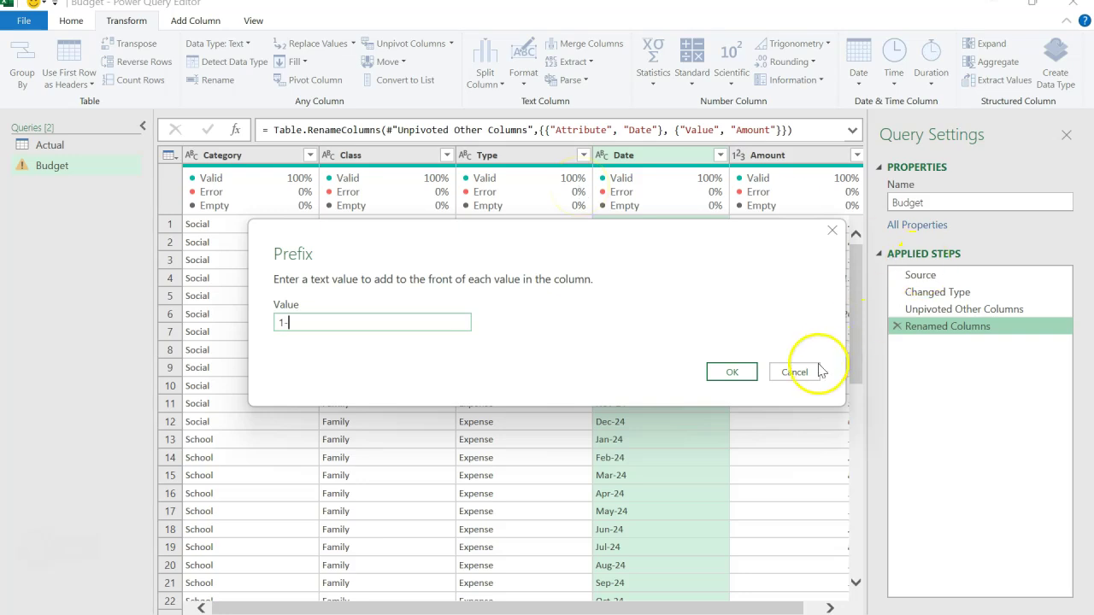
pyautogui.click(734, 372)
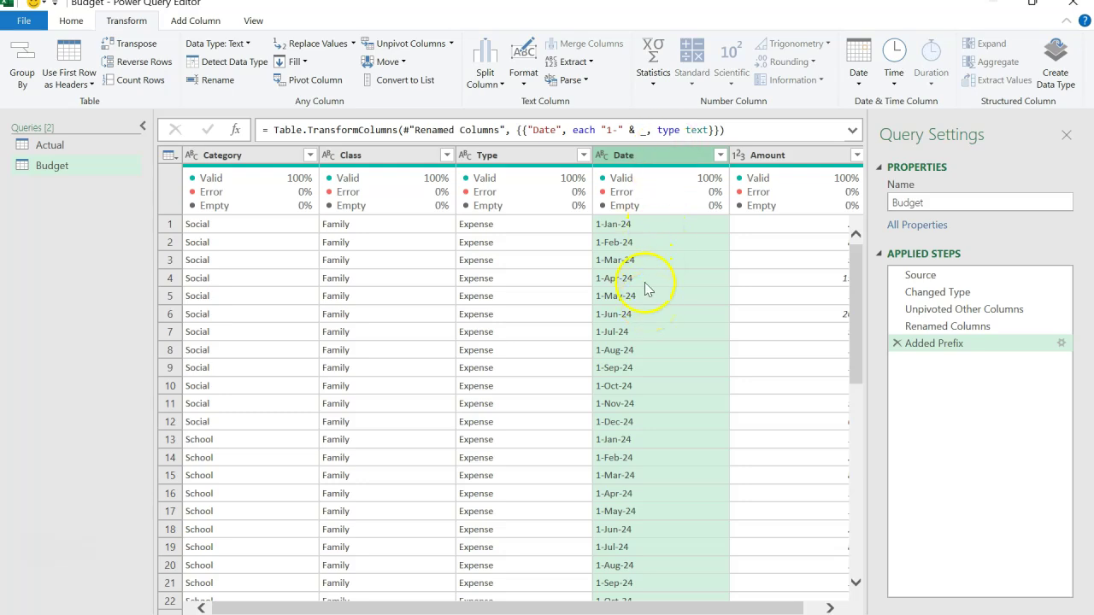
# Set the data type of the Budget query's prefixed Date column to Date
pyautogui.click(602, 155)
pyautogui.click(635, 261)
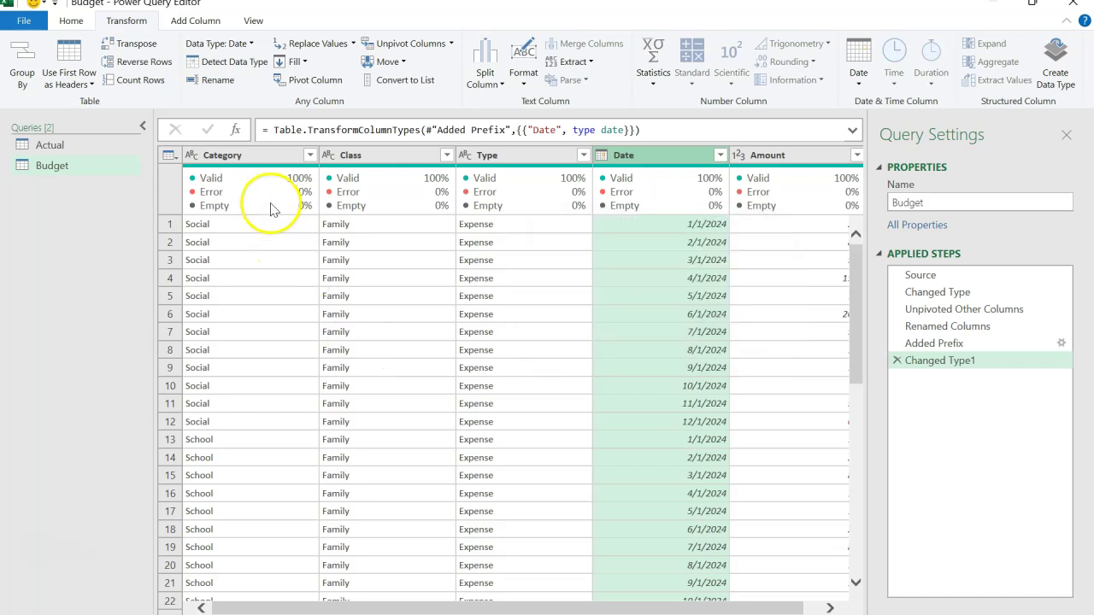
# Compare the Budget query's Category, Class and Type columns with the Dashboard sheet's Type and Category slicers
pyautogui.click(260, 155)
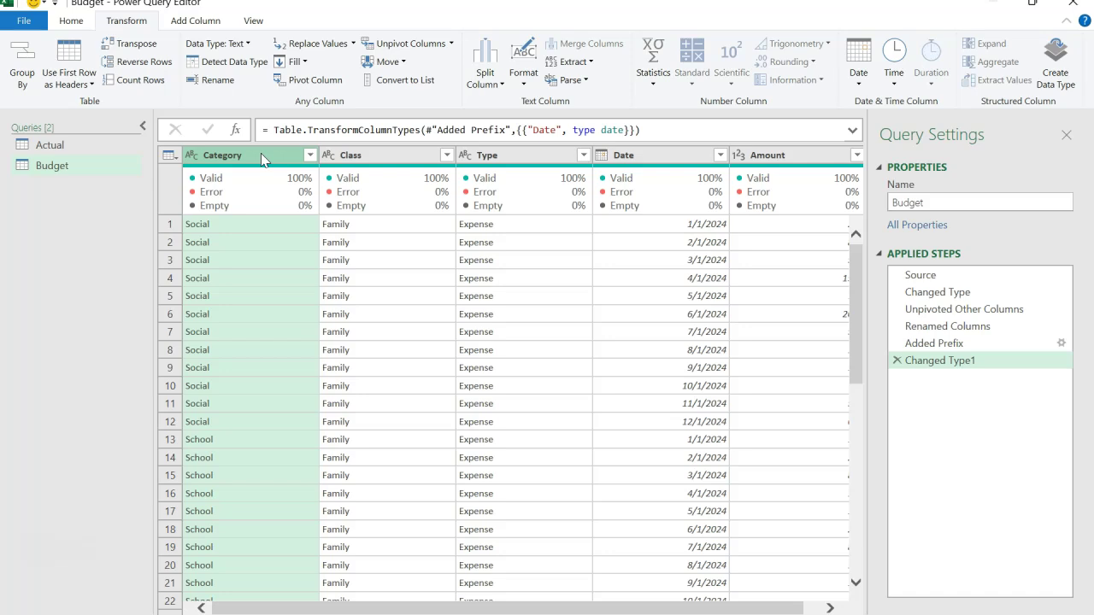
pyautogui.click(94, 147)
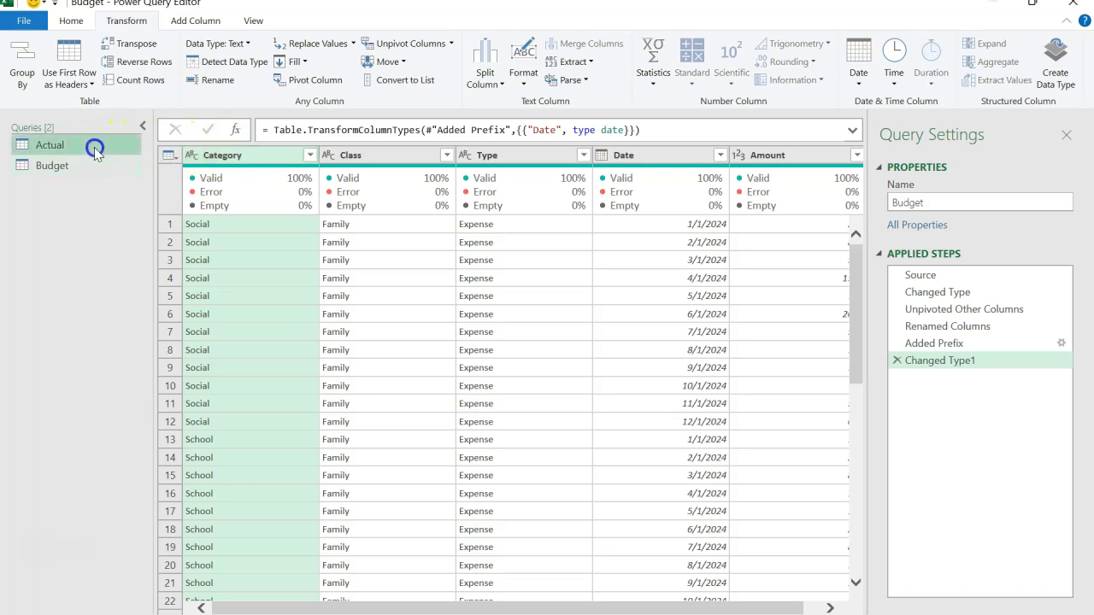
pyautogui.click(77, 164)
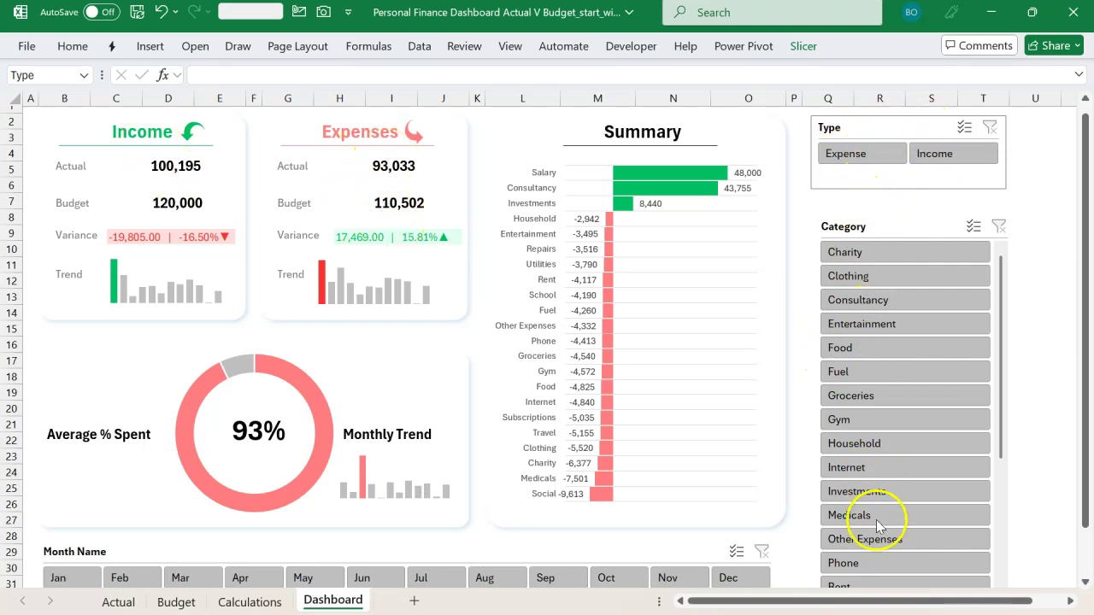
pyautogui.click(563, 559)
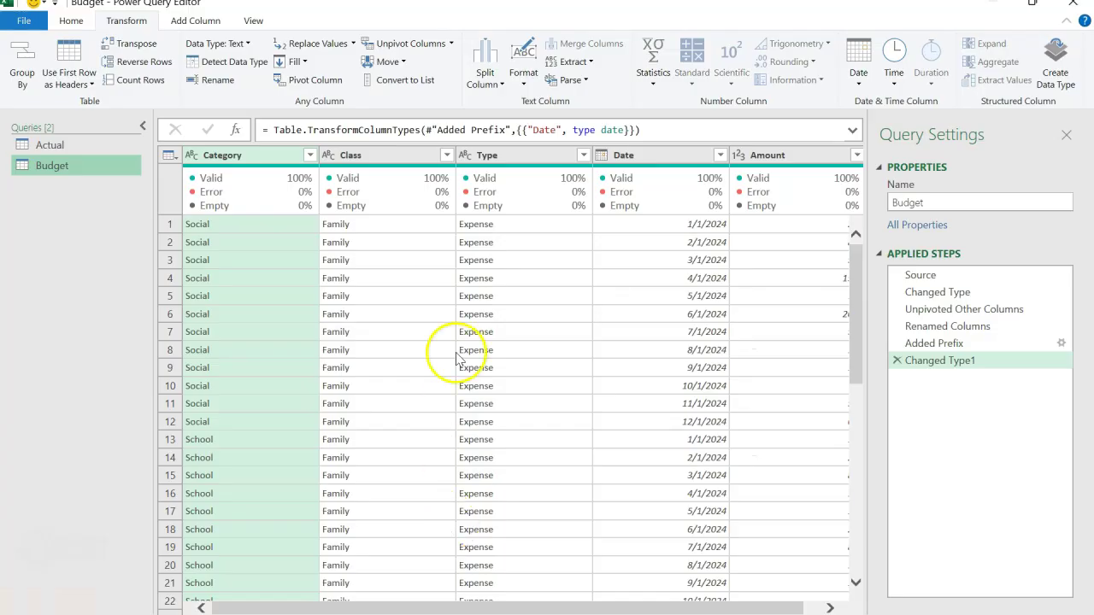
pyautogui.click(233, 156)
pyautogui.hotkey('shift', 'Right')
pyautogui.hotkey('shift', 'Right')
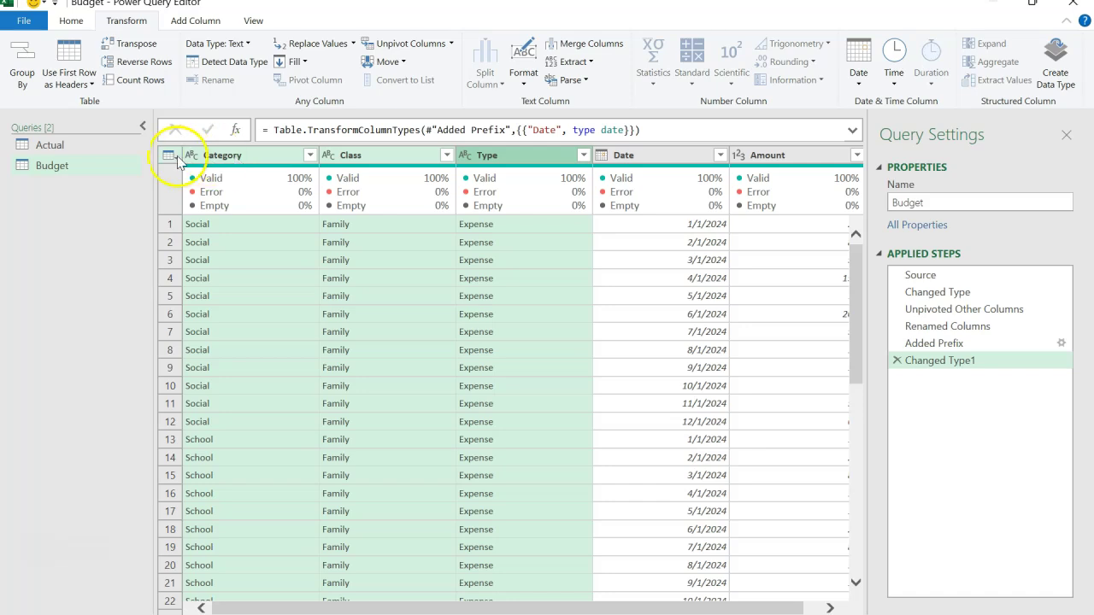
# Create a new query that references Budget and name it Categories
pyautogui.click(68, 175)
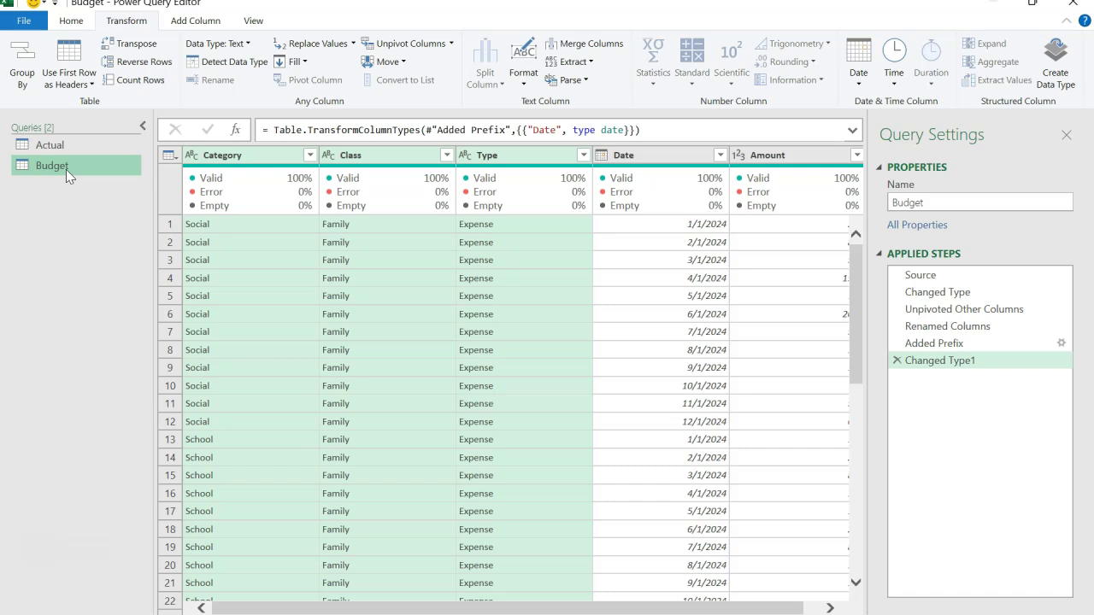
pyautogui.rightClick(66, 169)
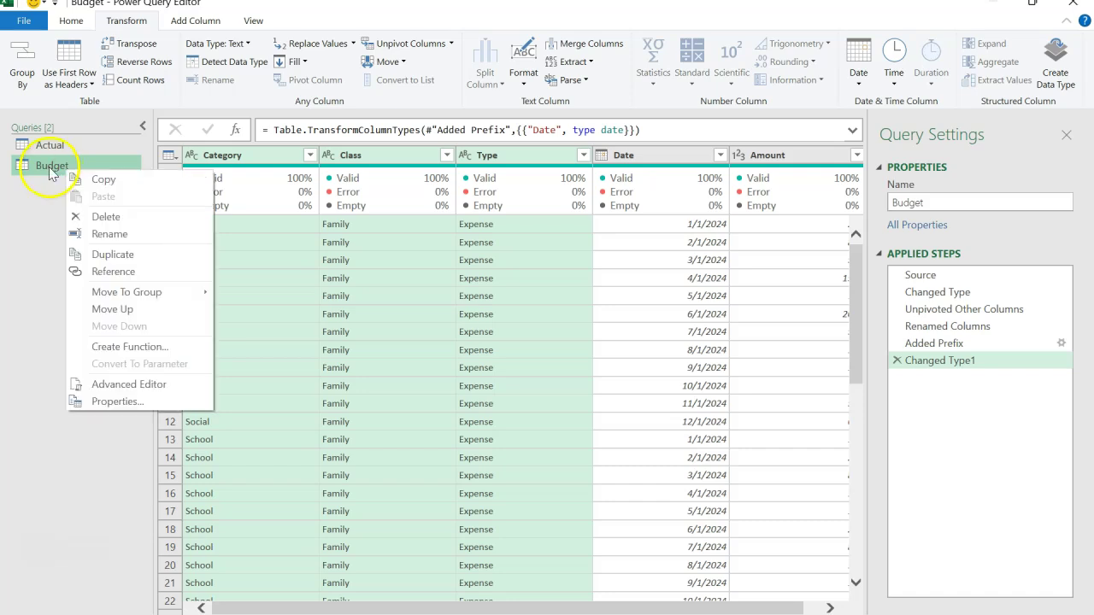
pyautogui.click(109, 271)
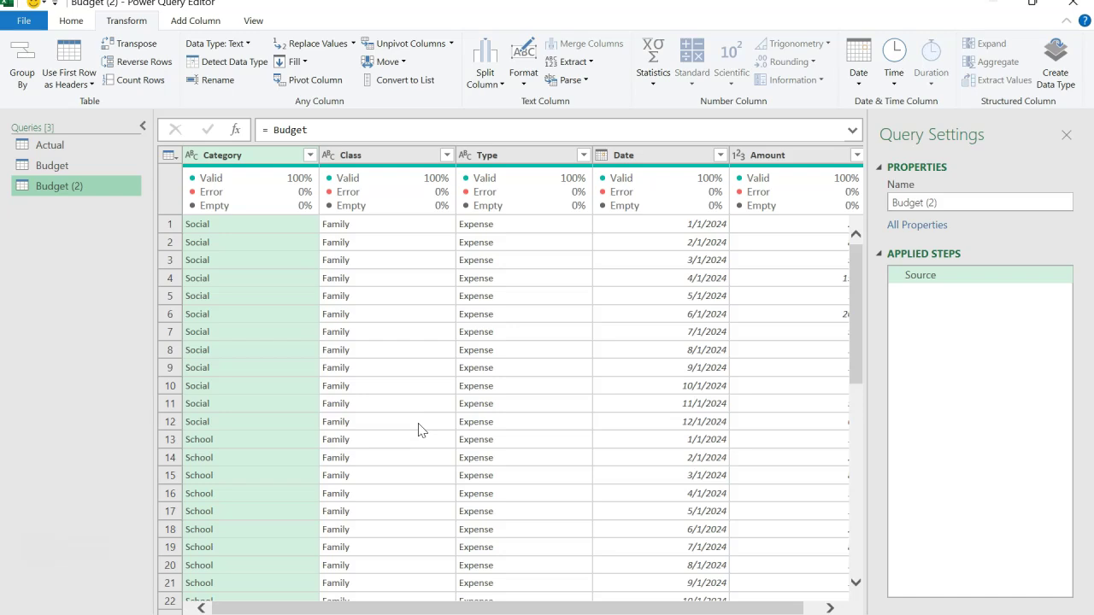
pyautogui.click(938, 280)
pyautogui.click(85, 171)
pyautogui.rightClick(85, 169)
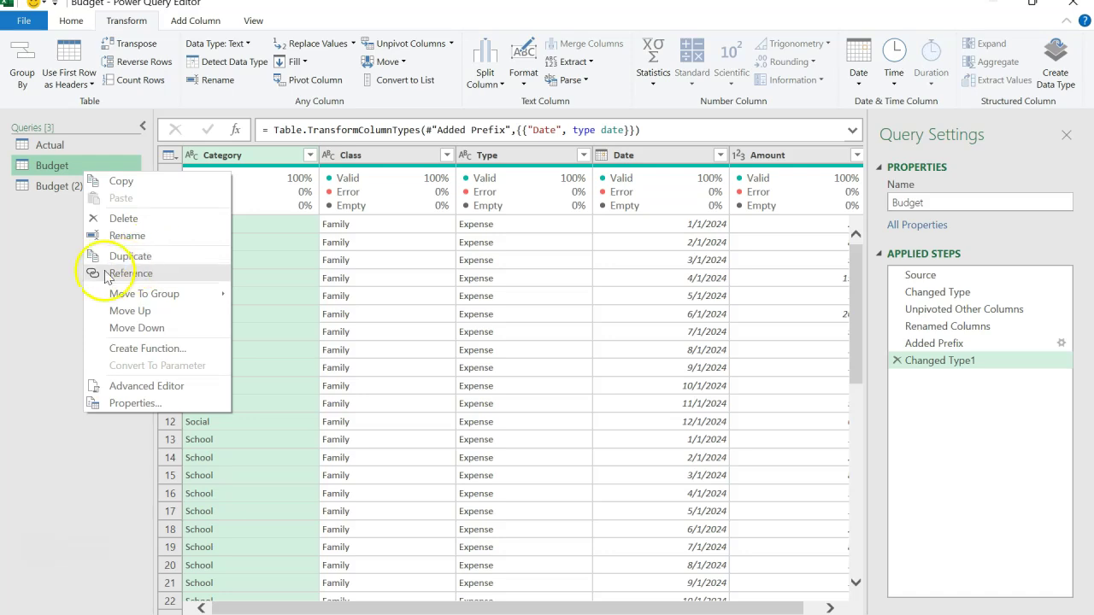
pyautogui.click(54, 257)
pyautogui.click(81, 187)
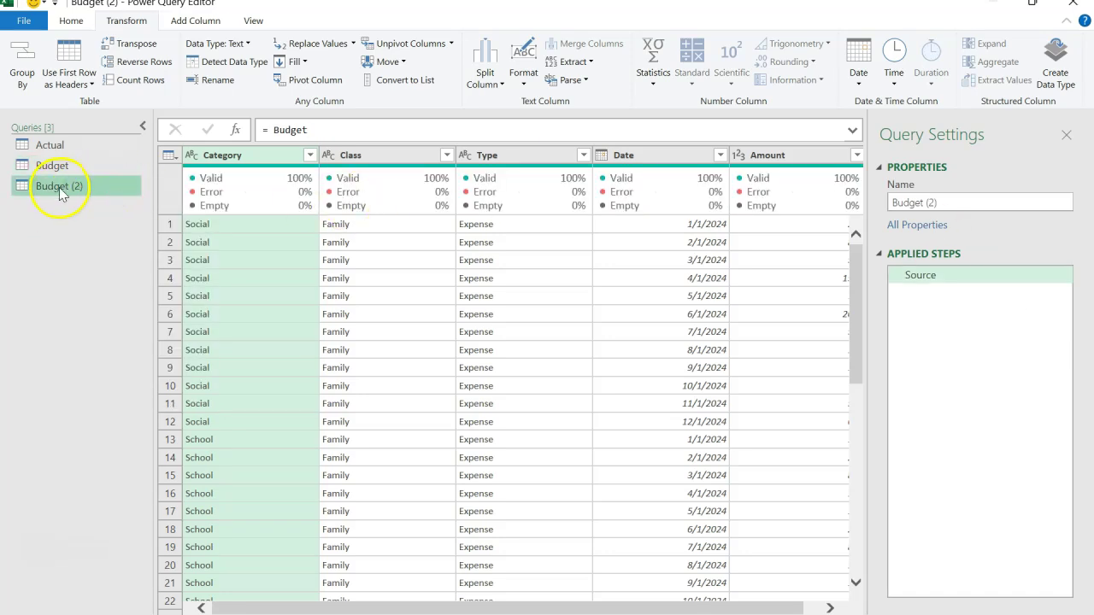
pyautogui.click(963, 202)
pyautogui.write('Categories')
pyautogui.press('Return')
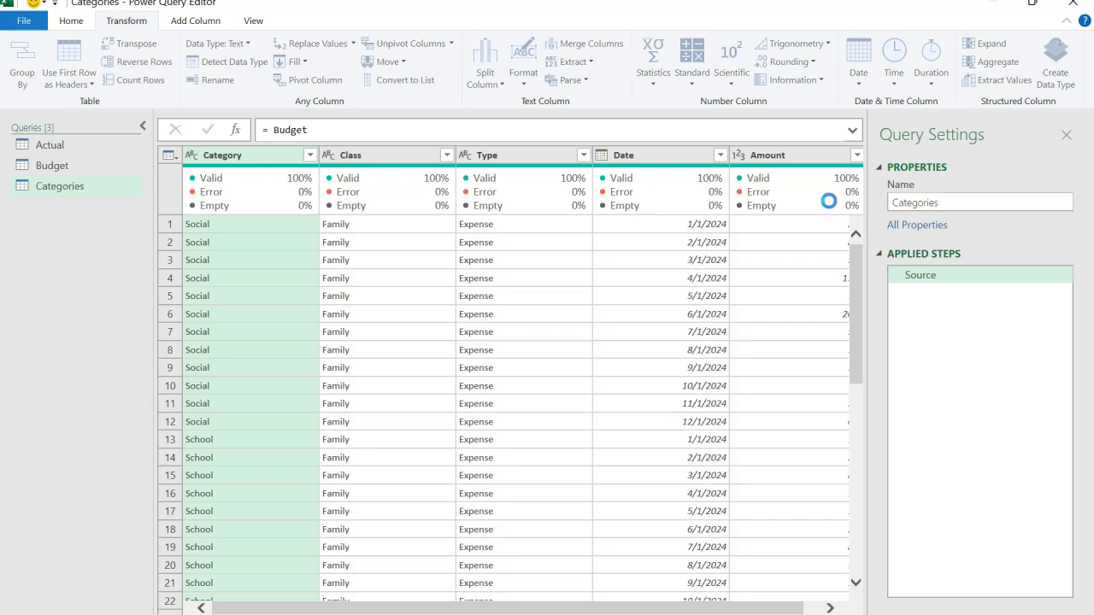
# Remove all columns except Category, Class and Type from the Categories query
pyautogui.click(270, 160)
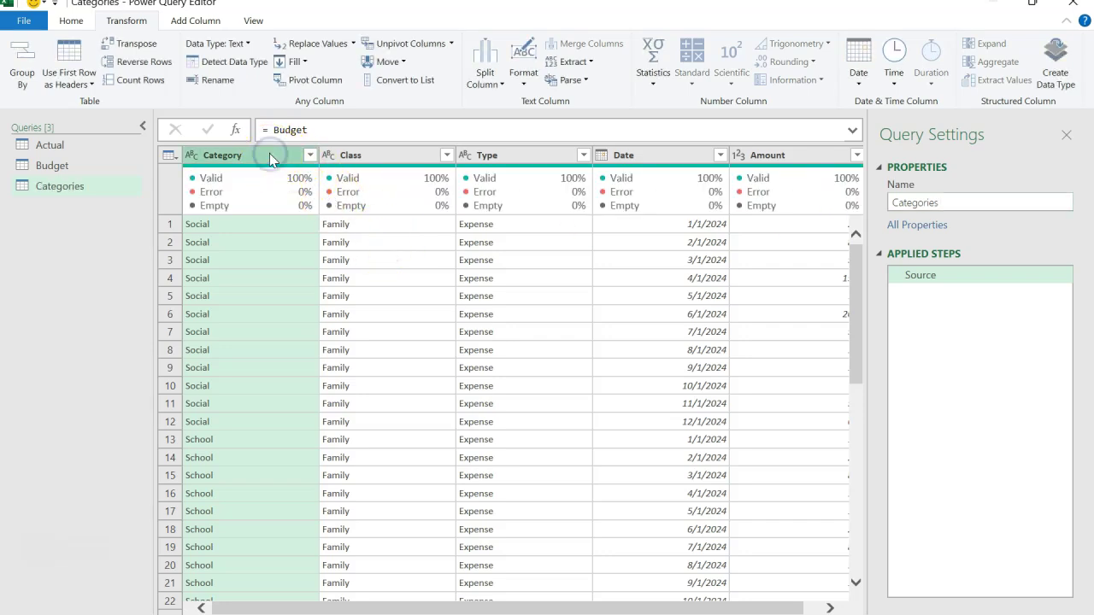
pyautogui.hotkey('shift', 'Right')
pyautogui.hotkey('shift', 'Right')
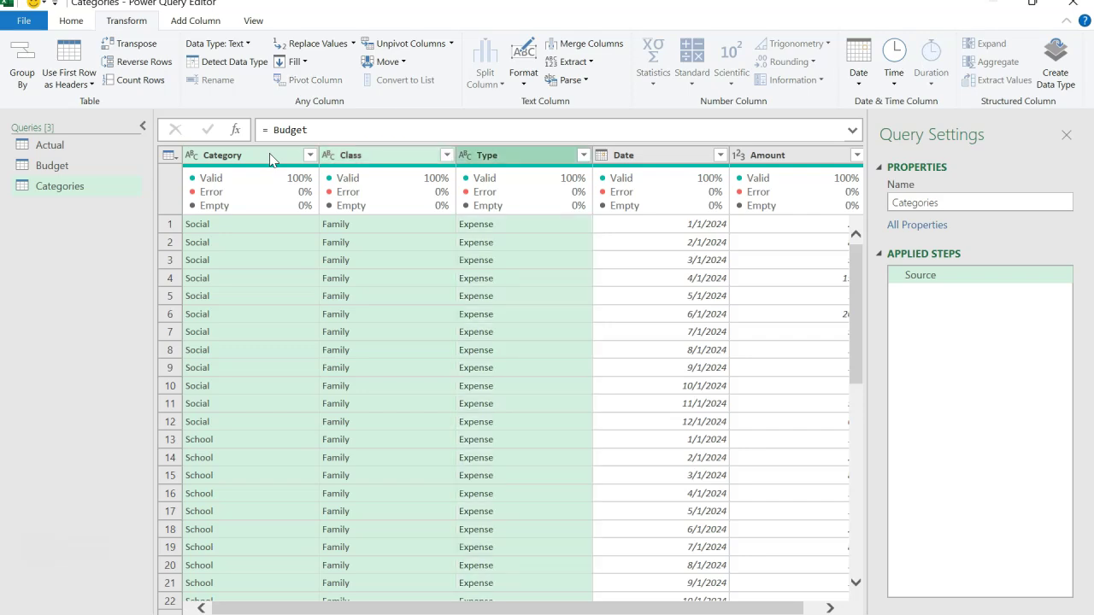
pyautogui.rightClick(271, 160)
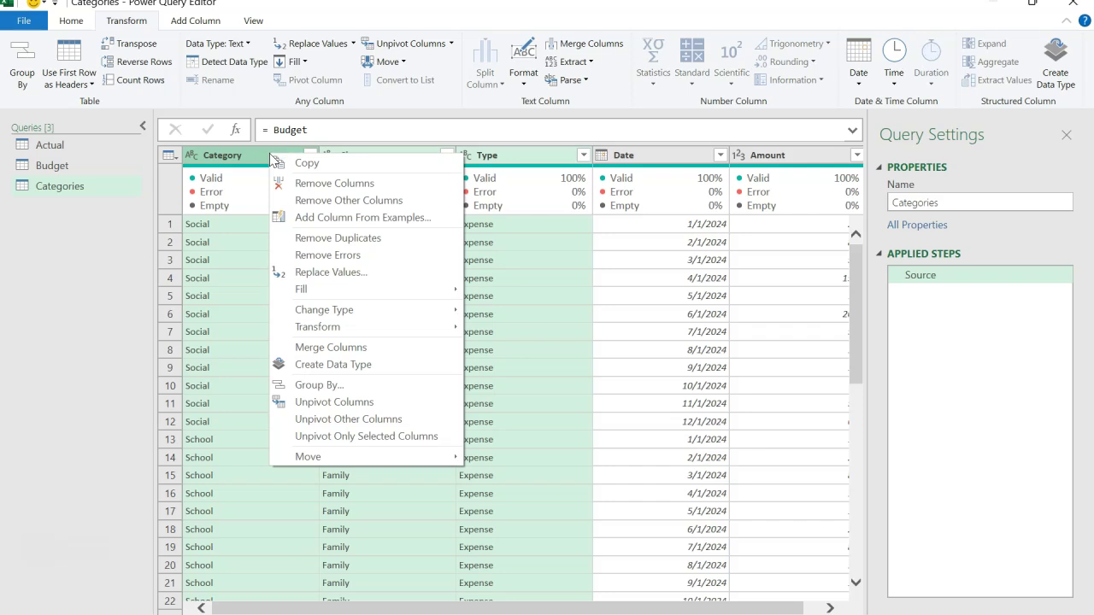
pyautogui.click(391, 199)
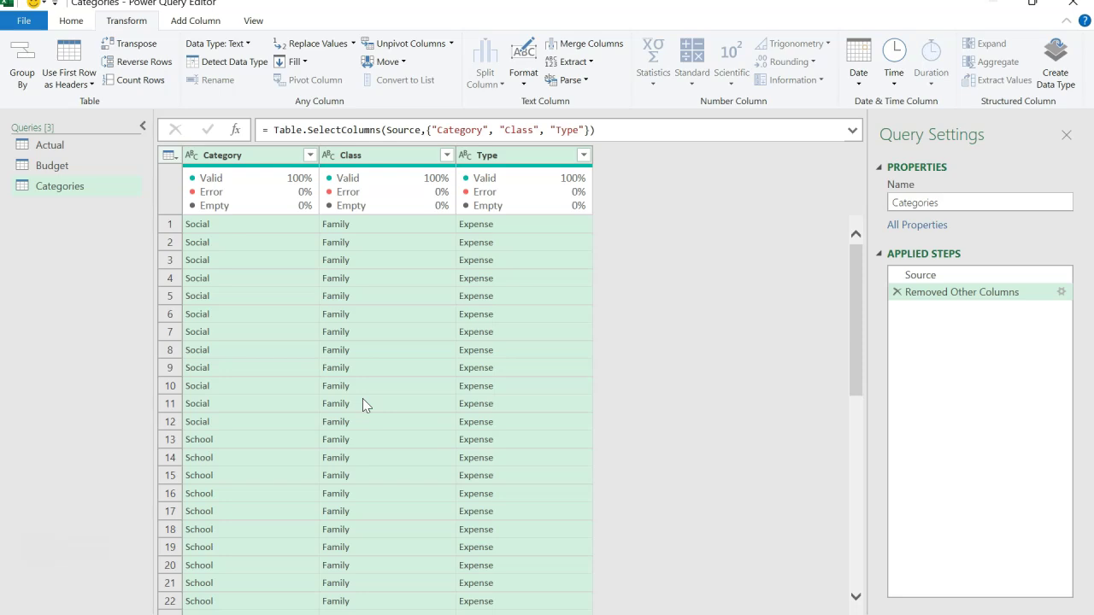
# Remove duplicate rows across the Category, Class and Type columns of the Categories query
pyautogui.click(265, 157)
pyautogui.rightClick(265, 155)
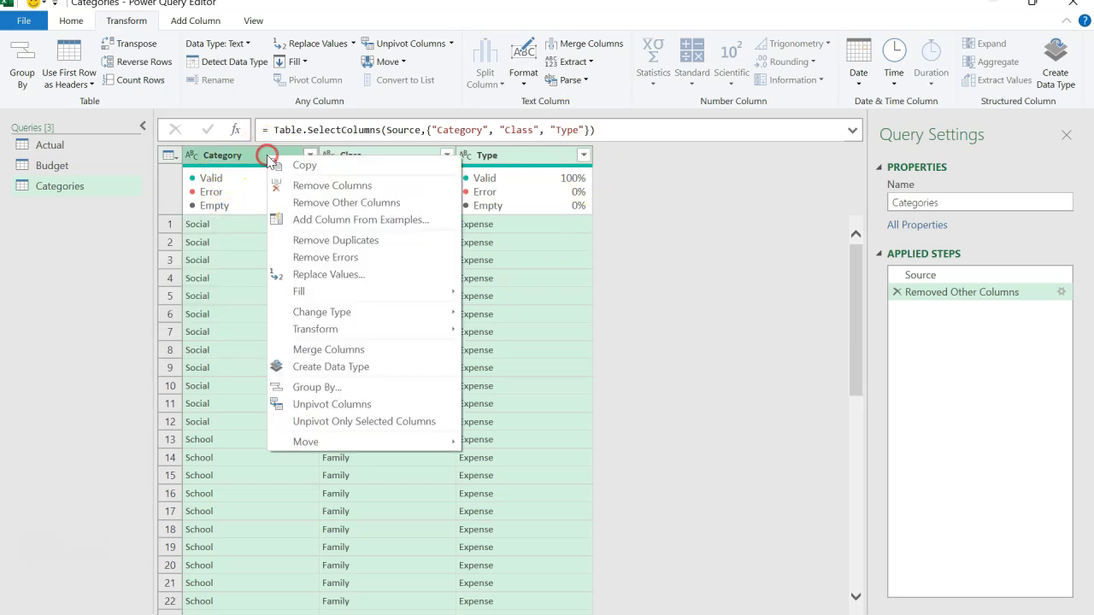
pyautogui.click(357, 240)
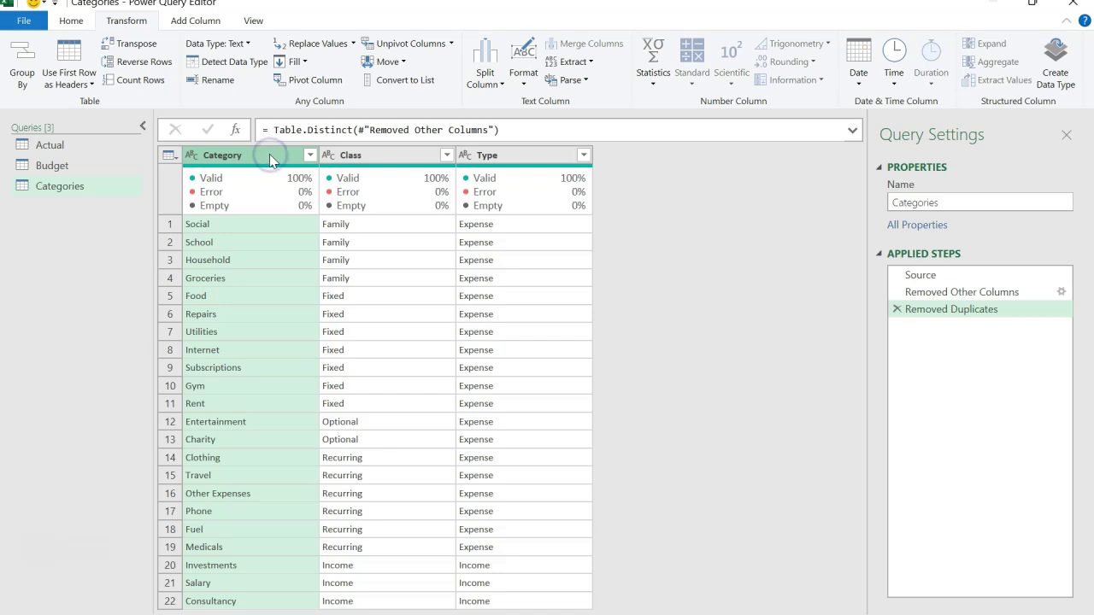
# Compare the Date columns of the Actual and Budget queries and review the Categories query
pyautogui.moveTo(244, 220)
pyautogui.click(87, 443)
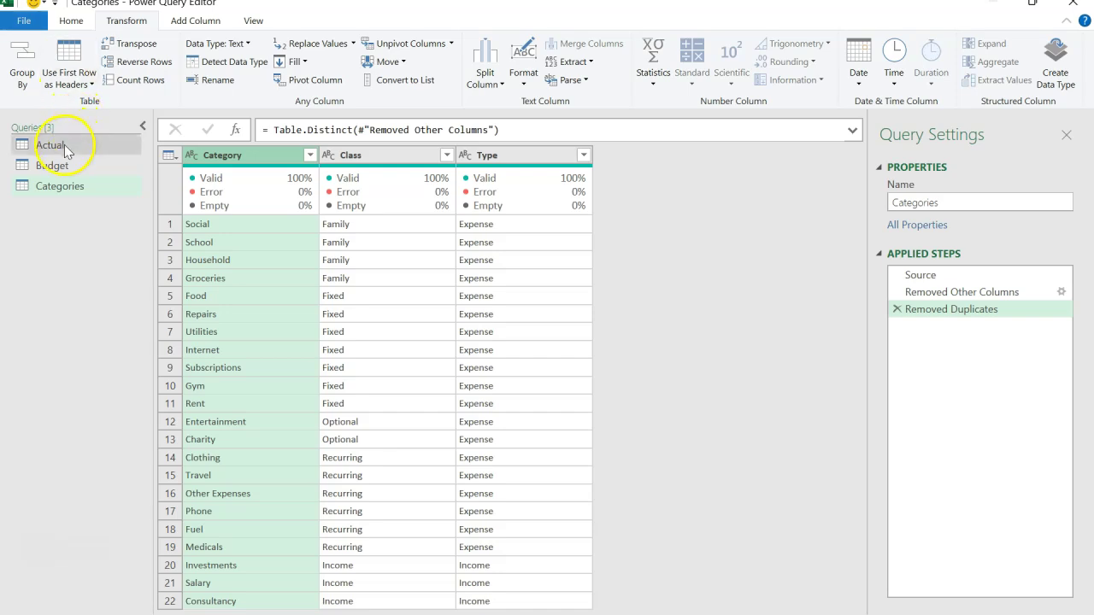
pyautogui.click(62, 165)
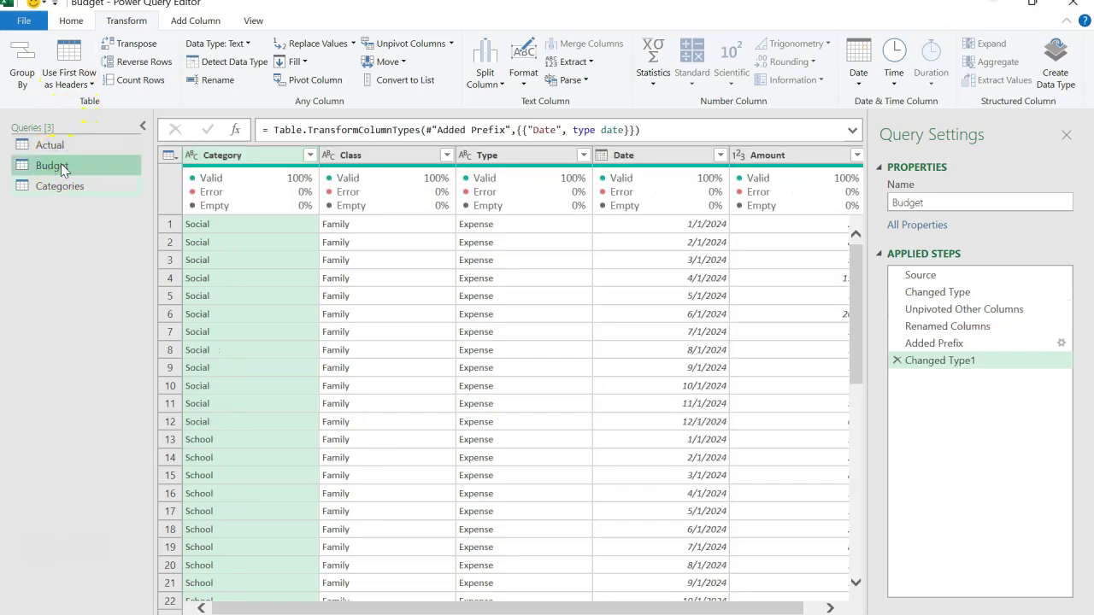
pyautogui.click(75, 146)
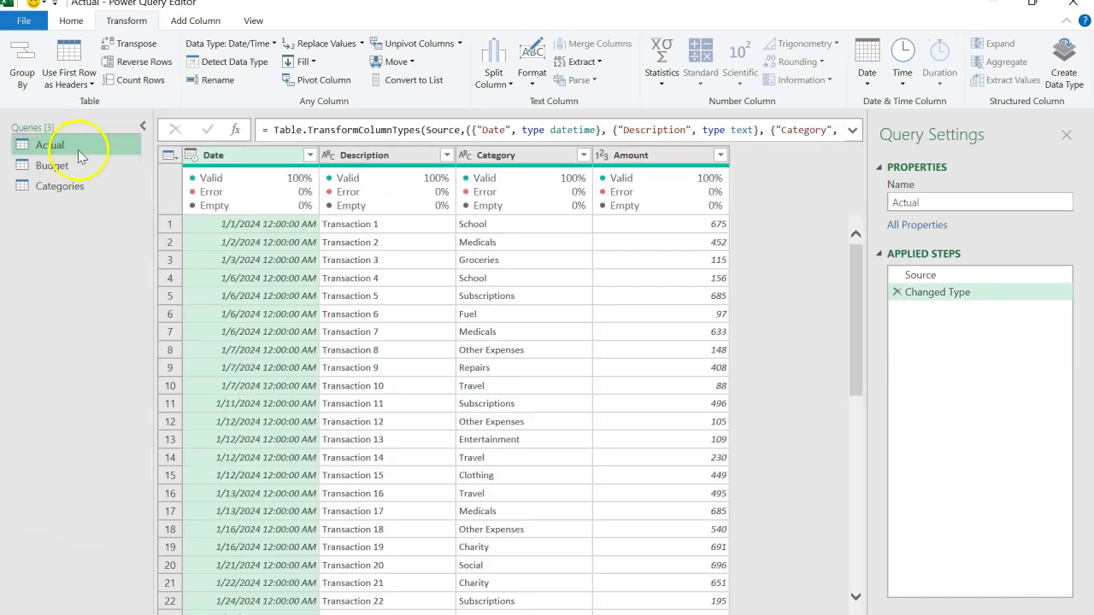
pyautogui.click(63, 165)
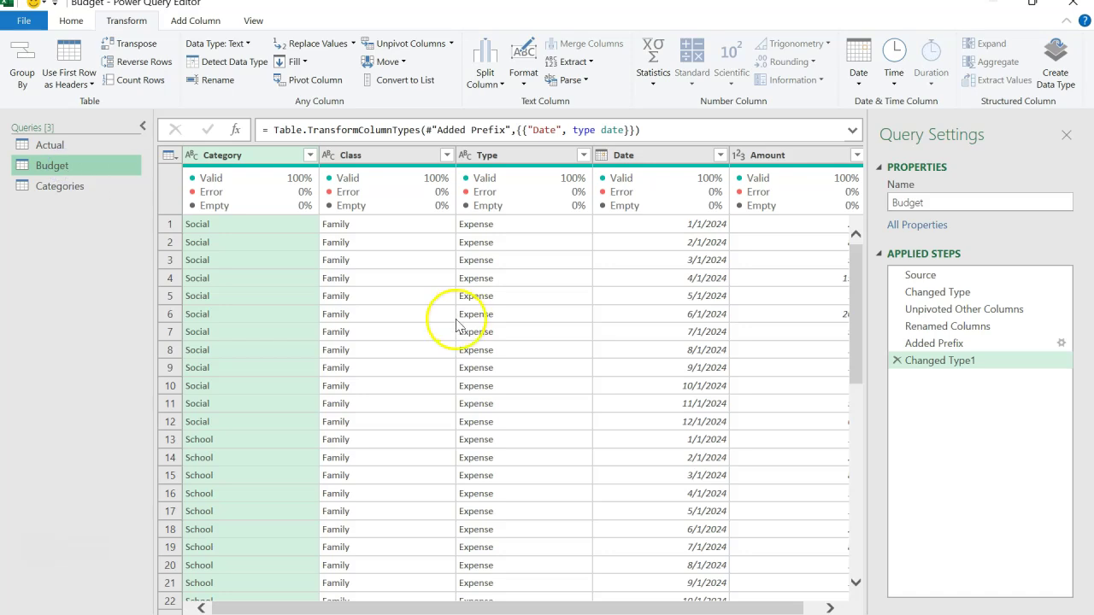
pyautogui.click(658, 156)
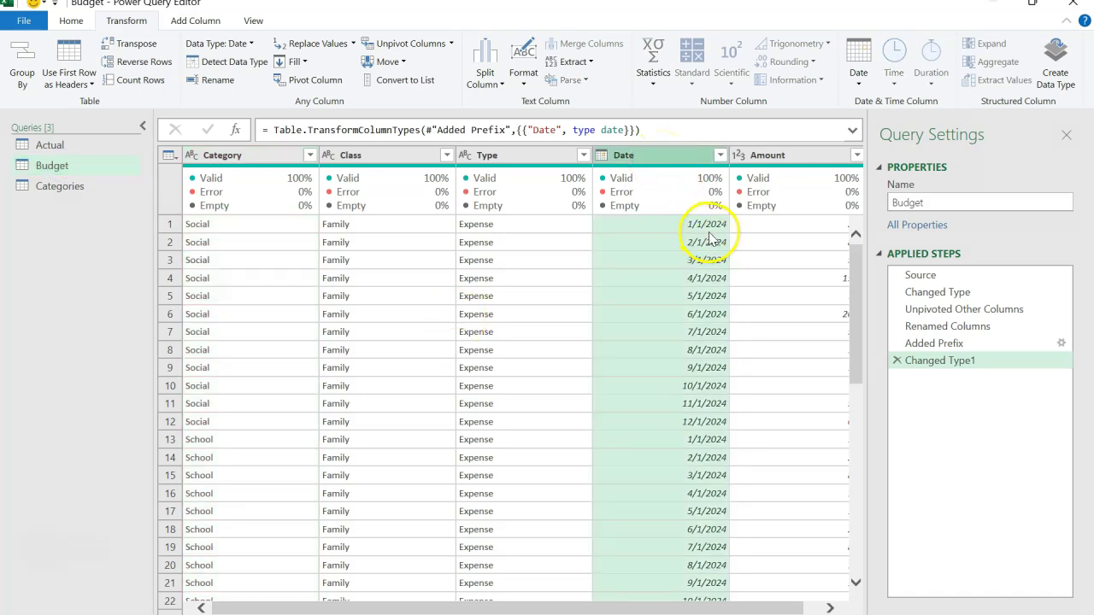
pyautogui.click(87, 149)
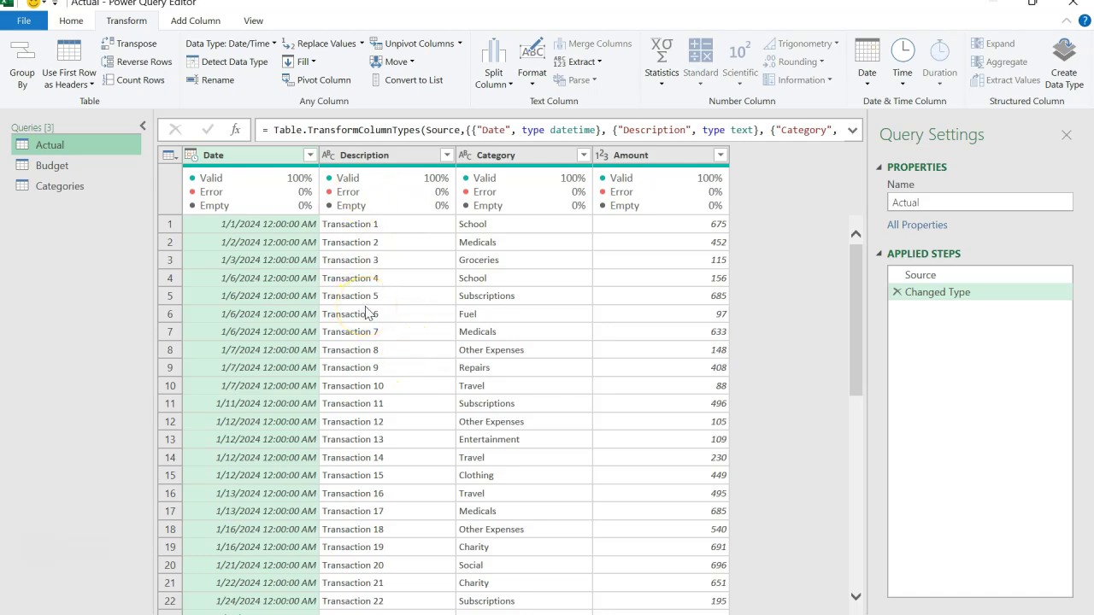
pyautogui.click(89, 190)
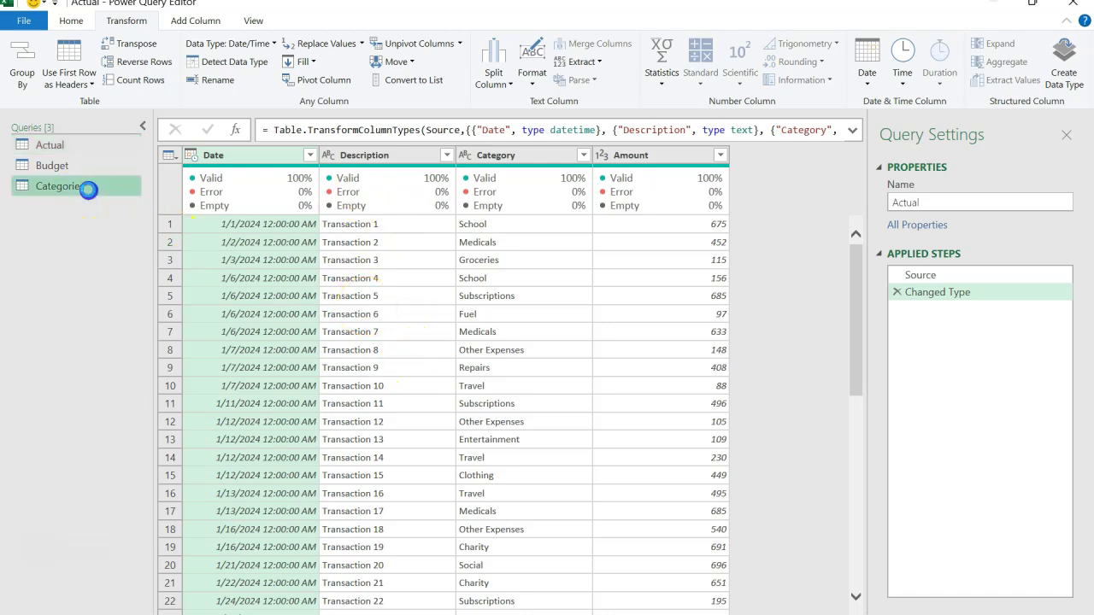
# Create a new blank query alongside Actual, Budget and Categories
pyautogui.click(64, 212)
pyautogui.rightClick(64, 212)
pyautogui.moveTo(120, 243)
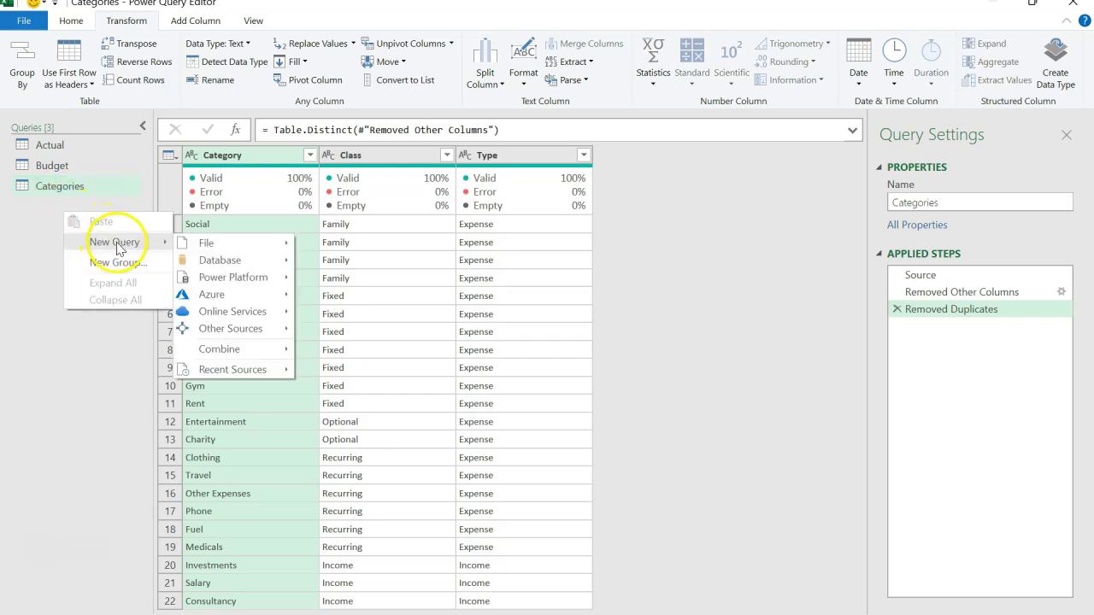
pyautogui.moveTo(200, 329)
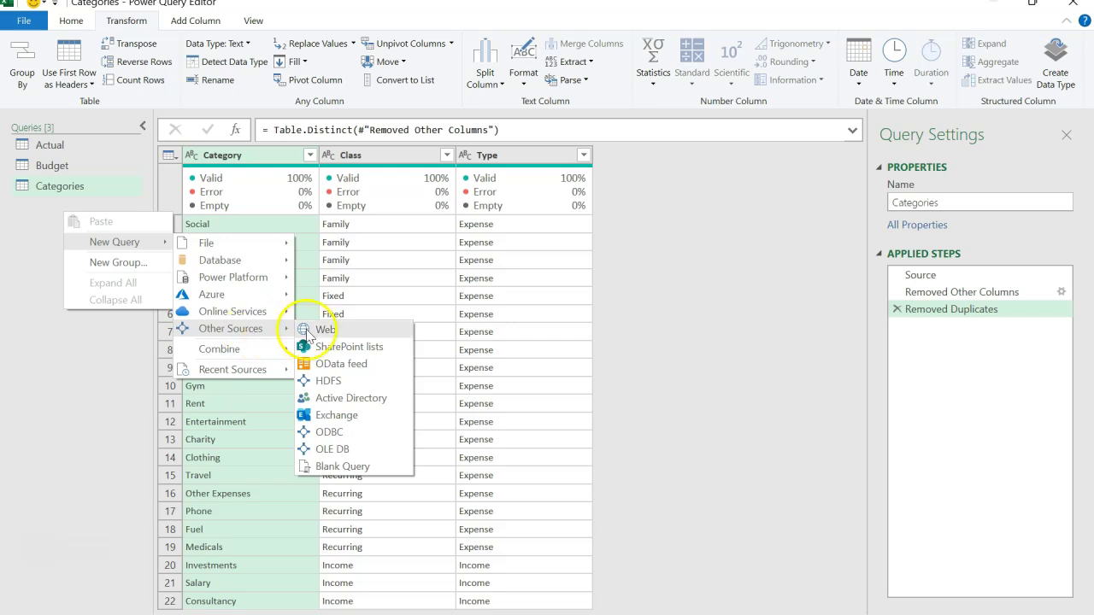
pyautogui.click(343, 468)
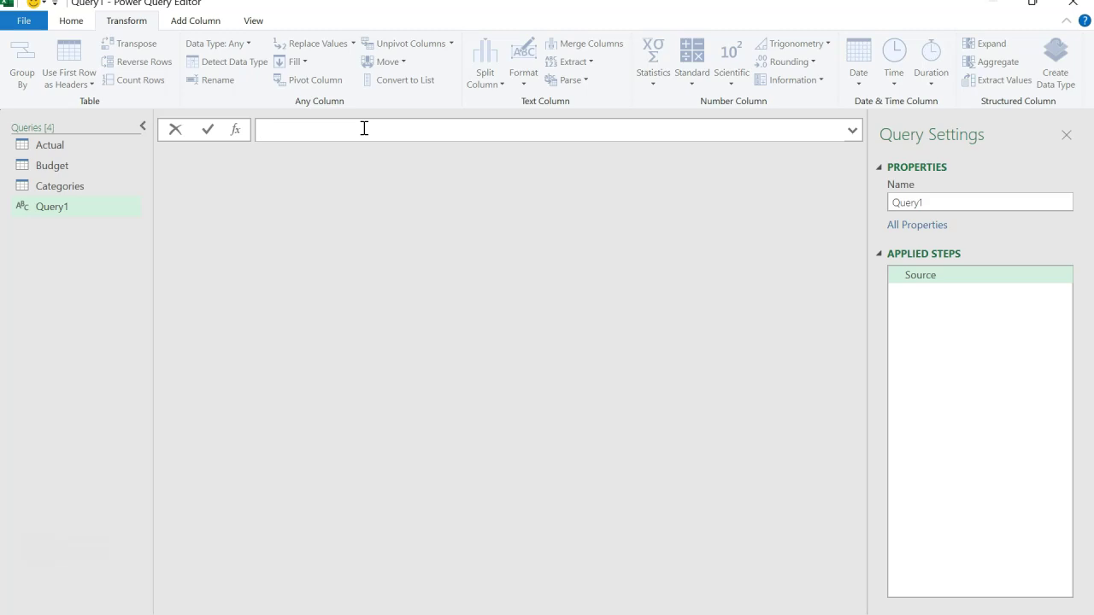
# Enter =Number.From(List.Min(Budget[Date])) as the blank query's formula to get the earliest budget date as a number
pyautogui.press('super+plus')
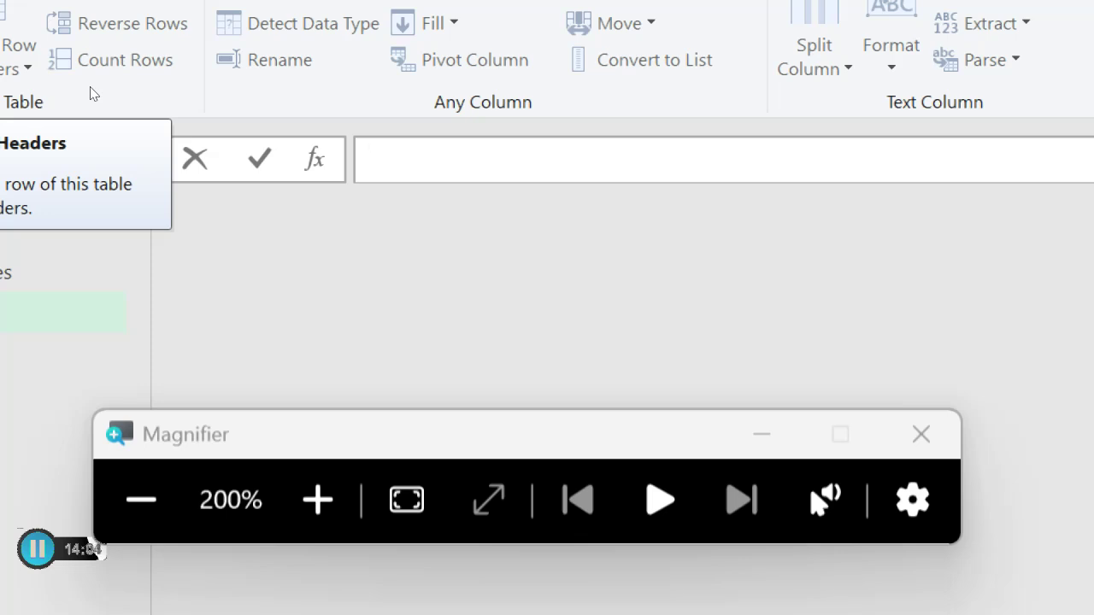
pyautogui.write('=')
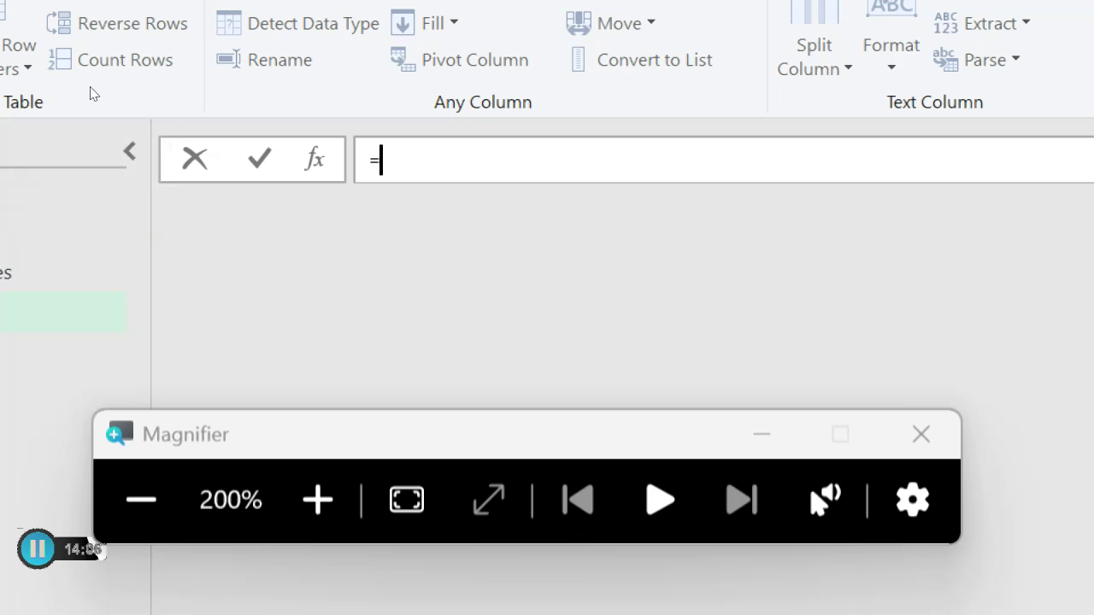
pyautogui.write('Number')
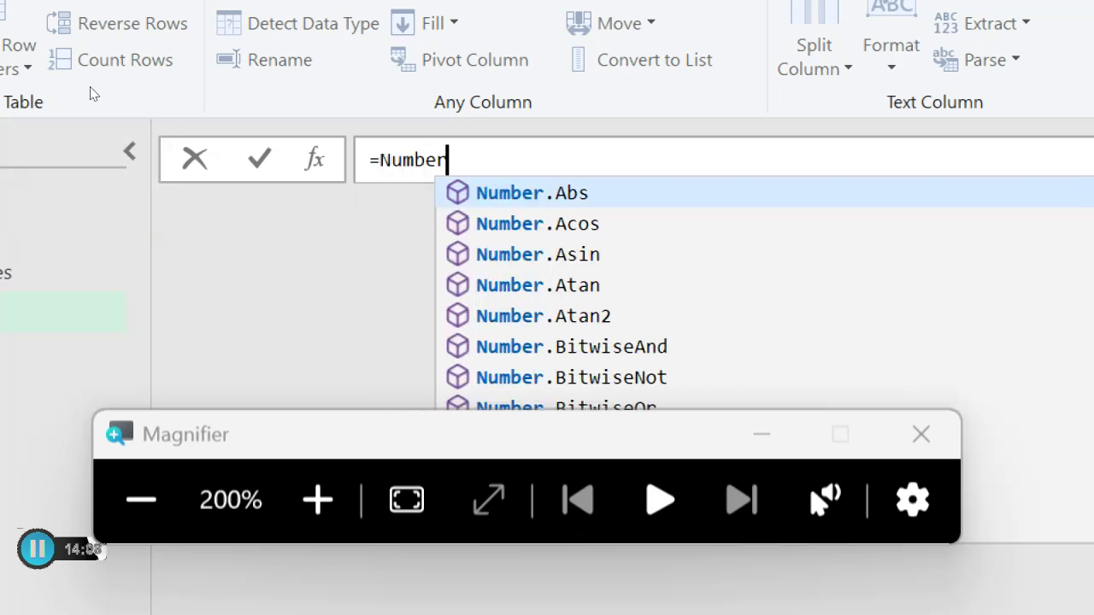
pyautogui.write('.From(')
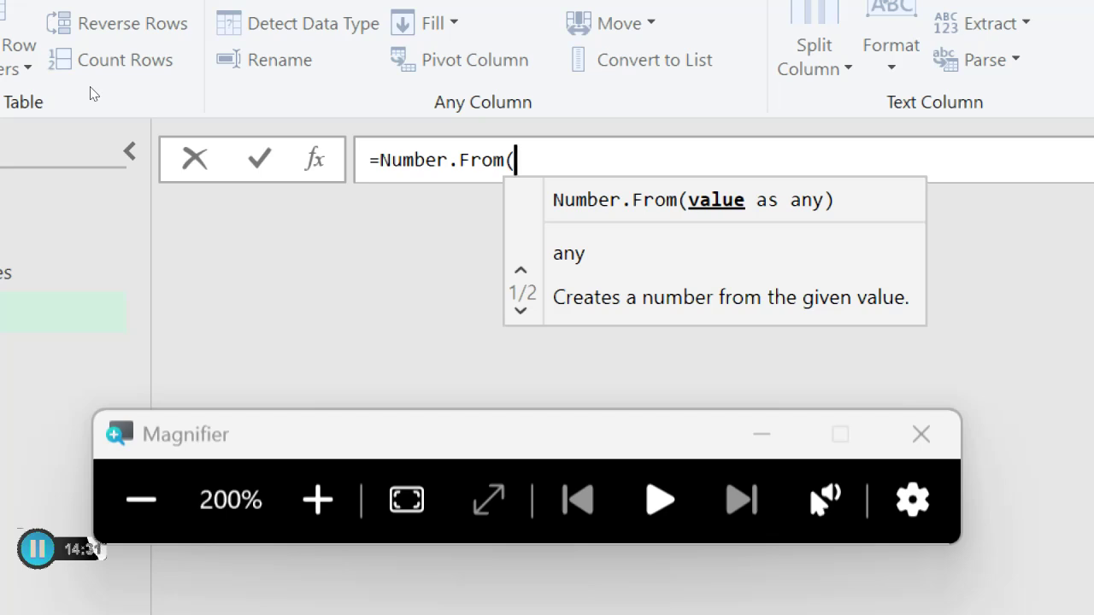
pyautogui.write('List')
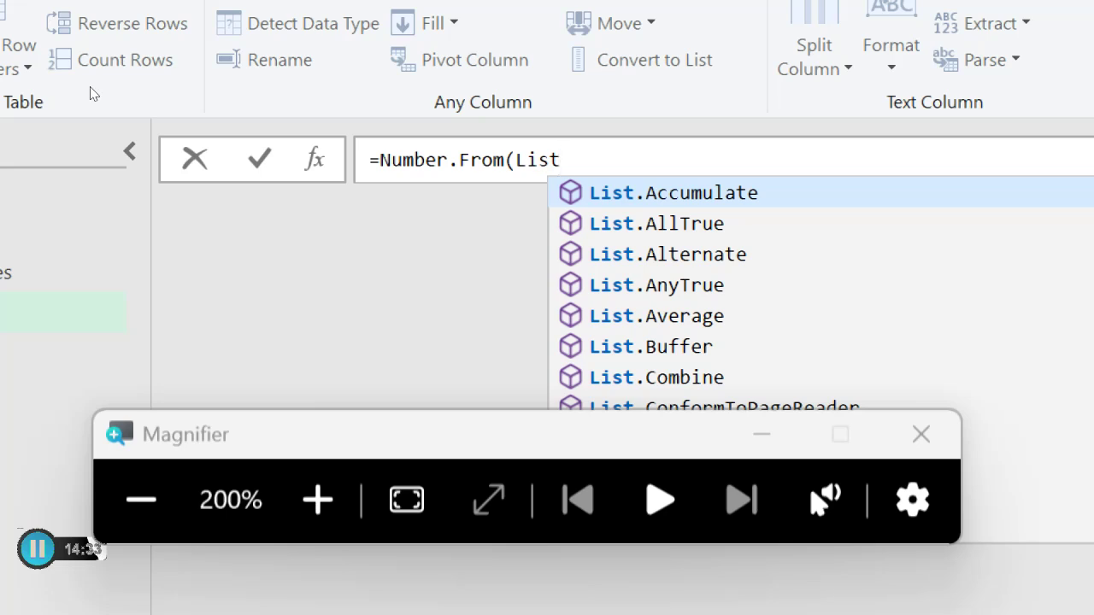
pyautogui.write('.Min')
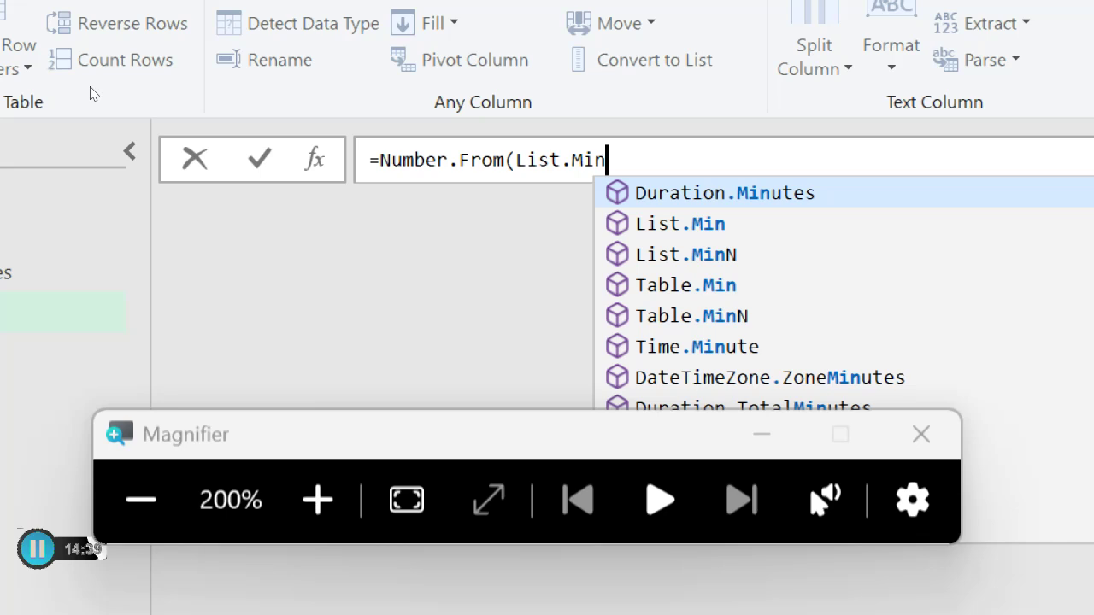
pyautogui.write('(')
pyautogui.press('Delete')
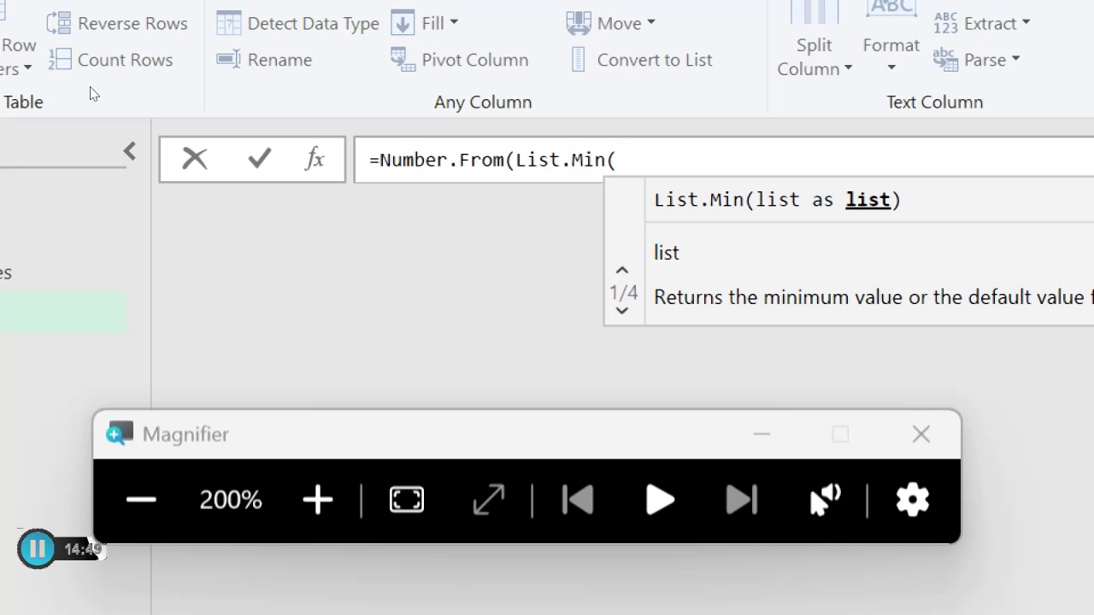
pyautogui.write('Budget')
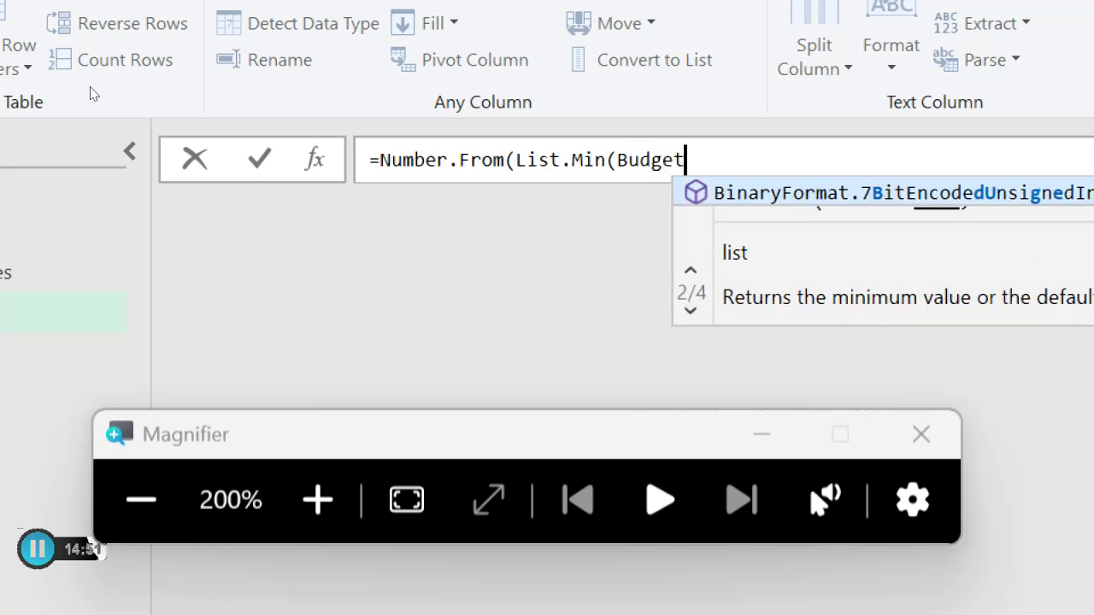
pyautogui.write('[')
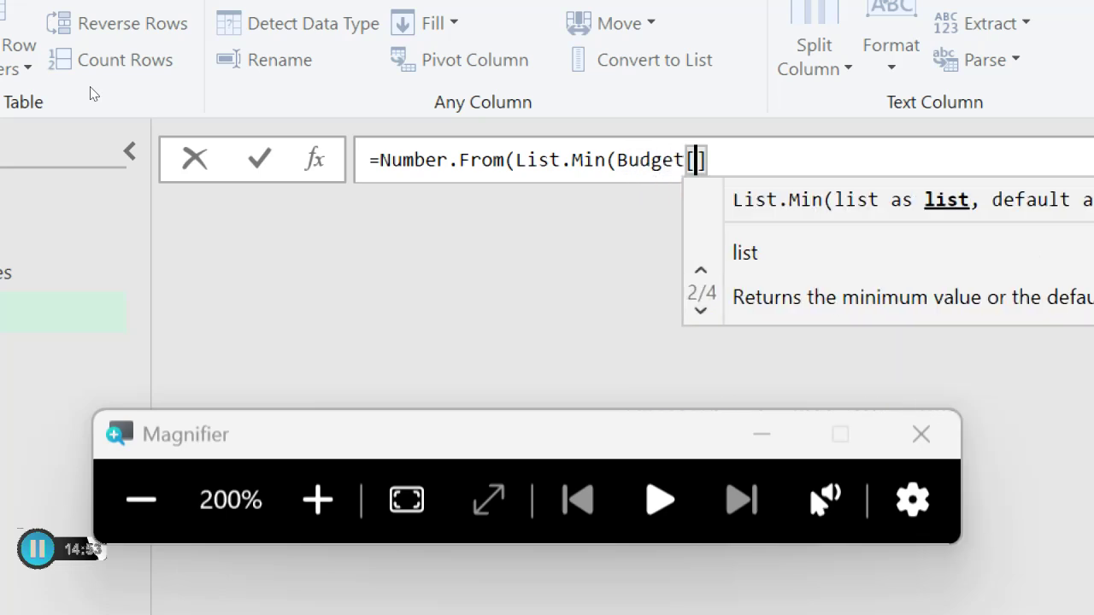
pyautogui.write('Date')
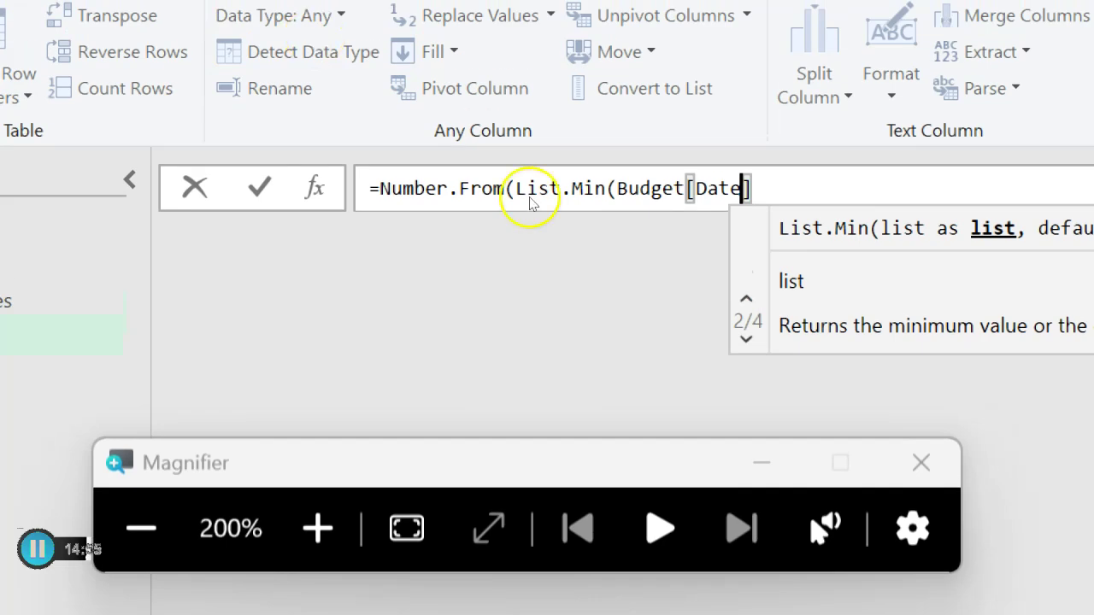
pyautogui.write(']')
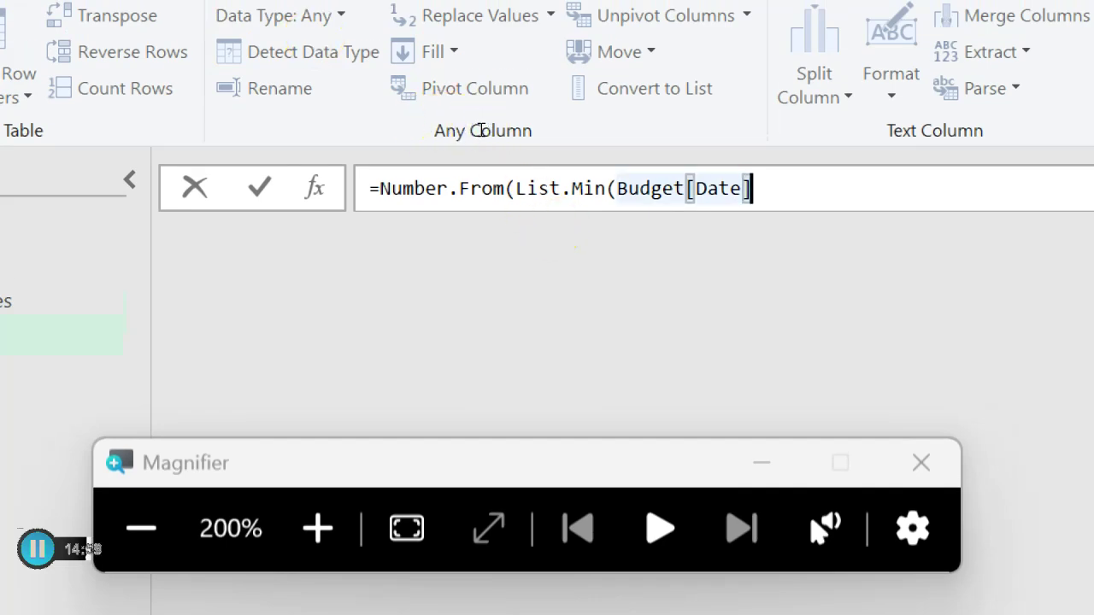
pyautogui.write(')')
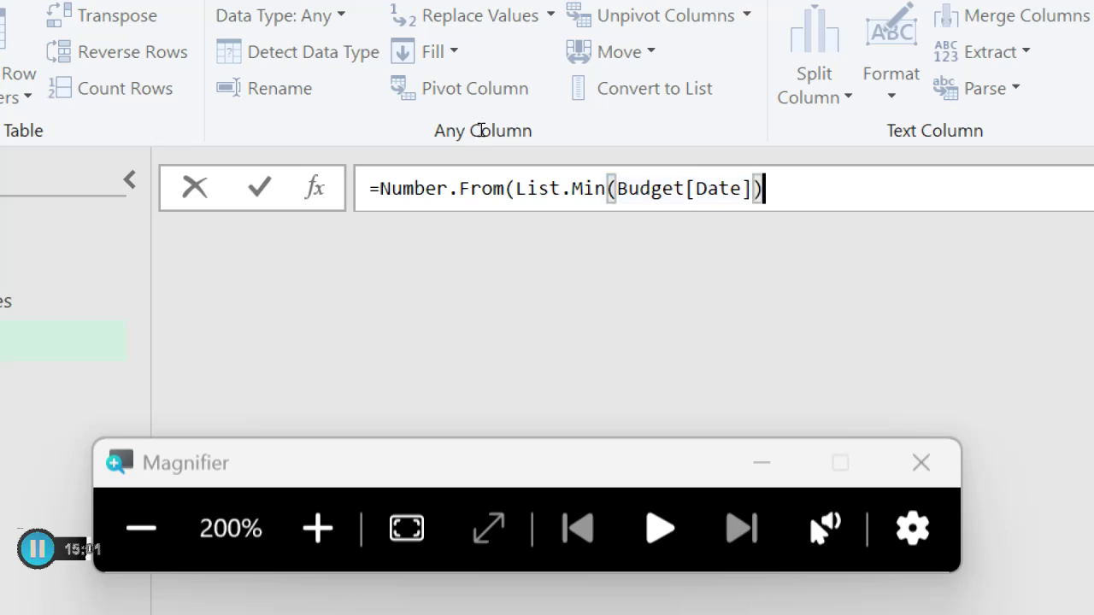
pyautogui.write(')')
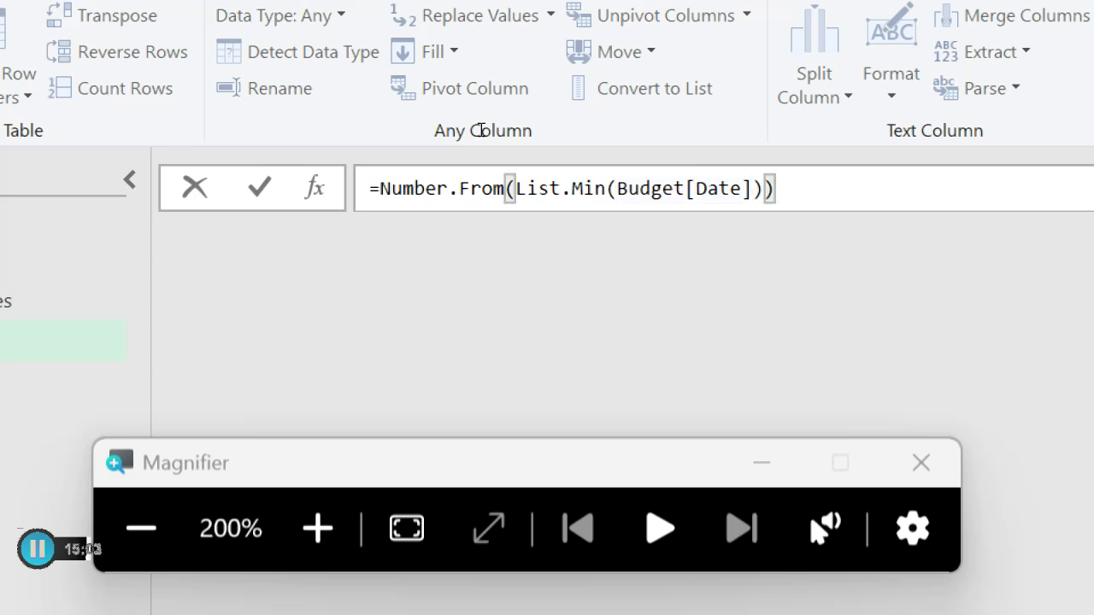
# Extend the formula into a range by adding .. and a copy of Number.From(List.Min(Budget[Date])) after the existing expression
pyautogui.hotkey('shift', 'Left')
pyautogui.hotkey('shift', 'Left')
pyautogui.hotkey('shift', 'Left')
pyautogui.hotkey('shift', 'Left')
pyautogui.hotkey('shift', 'Left')
pyautogui.hotkey('shift', 'Left')
pyautogui.hotkey('shift', 'Left')
pyautogui.hotkey('shift', 'Left')
pyautogui.hotkey('shift', 'Left')
pyautogui.hotkey('shift', 'Left')
pyautogui.hotkey('shift', 'Left')
pyautogui.hotkey('shift', 'Left')
pyautogui.hotkey('shift', 'Left')
pyautogui.hotkey('shift', 'Left')
pyautogui.hotkey('shift', 'Left')
pyautogui.hotkey('shift', 'Left')
pyautogui.hotkey('shift', 'Left')
pyautogui.hotkey('shift', 'Left')
pyautogui.hotkey('shift', 'Left')
pyautogui.hotkey('shift', 'Left')
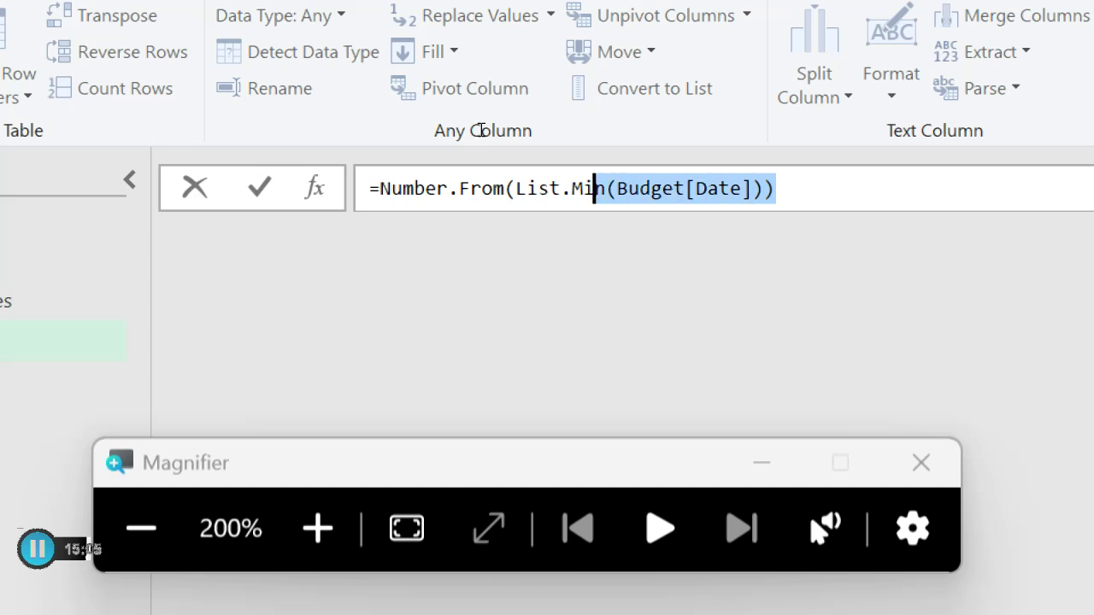
pyautogui.hotkey('shift', 'Left')
pyautogui.hotkey('shift', 'Left')
pyautogui.hotkey('shift', 'Left')
pyautogui.hotkey('ctrl', 'c')
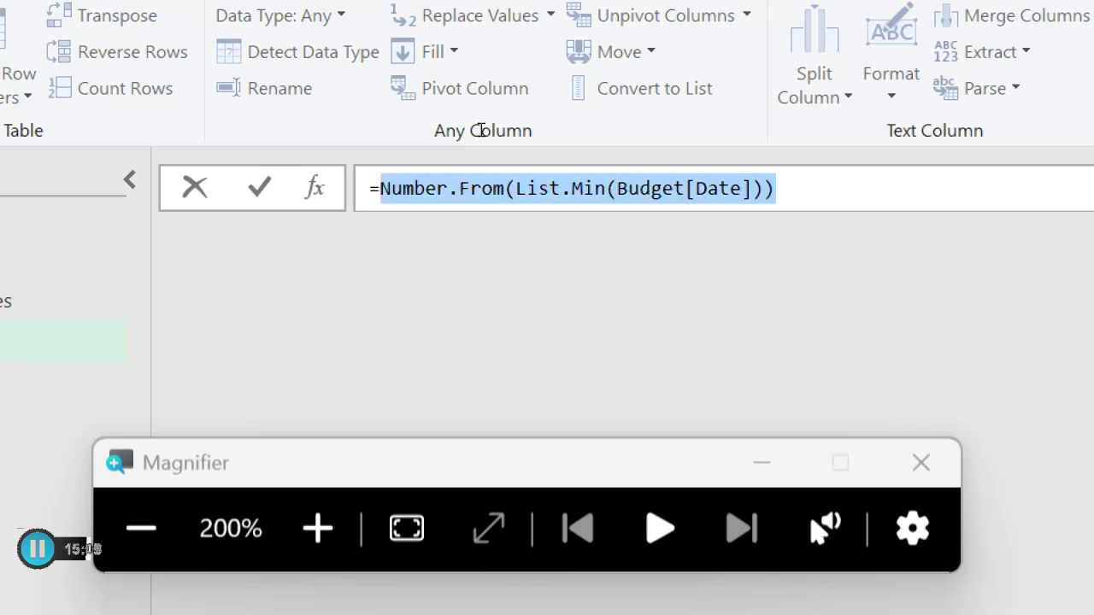
pyautogui.press('End')
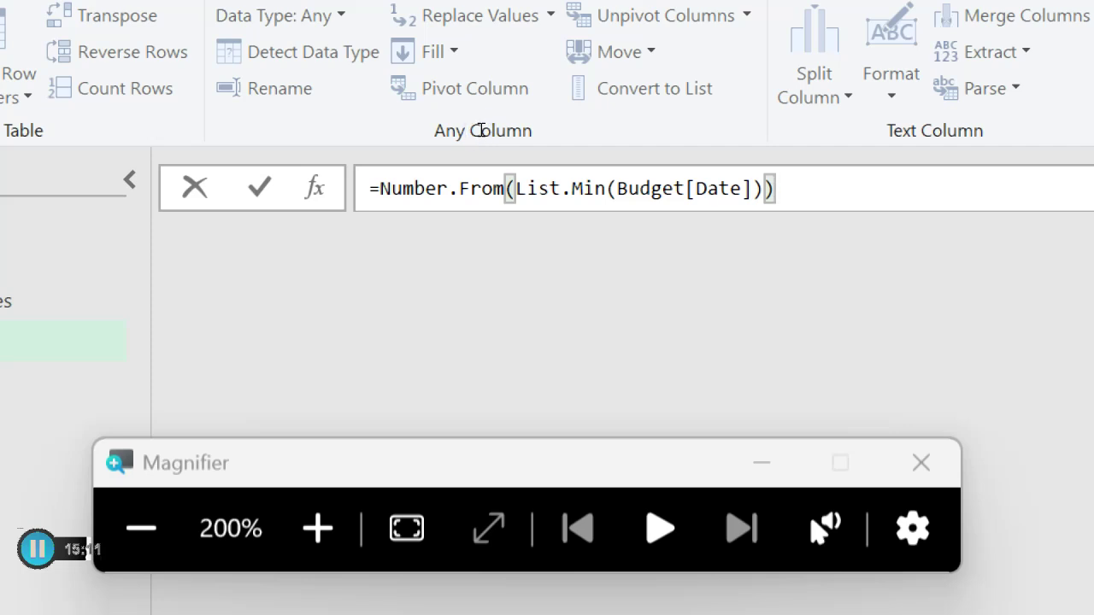
pyautogui.write('..')
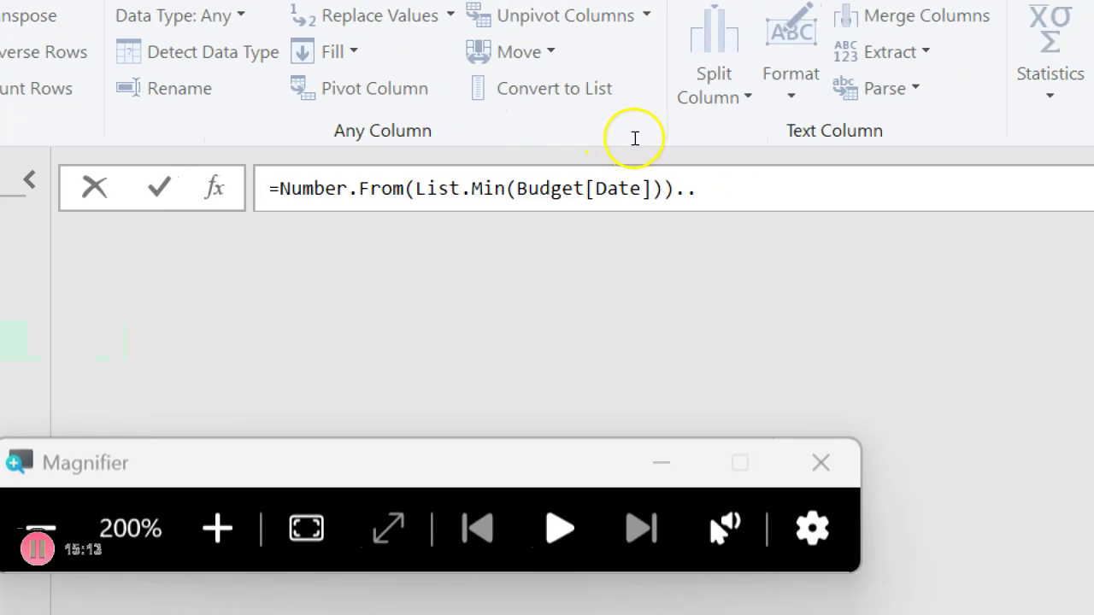
pyautogui.hotkey('ctrl', 'v')
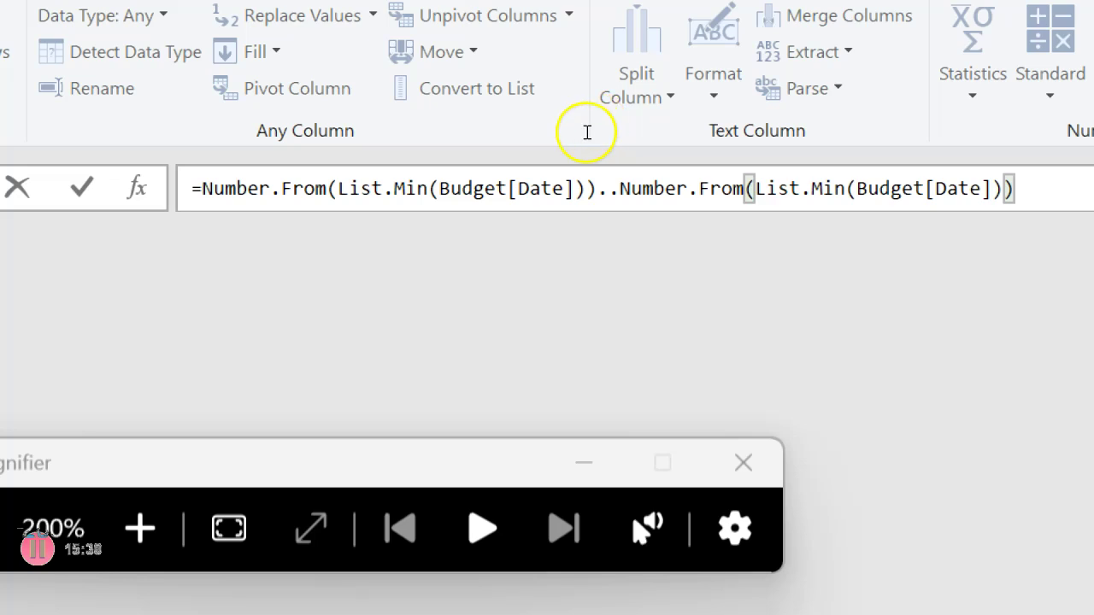
# Change List.Min to List.Max in the second half of the range formula
pyautogui.click(587, 132)
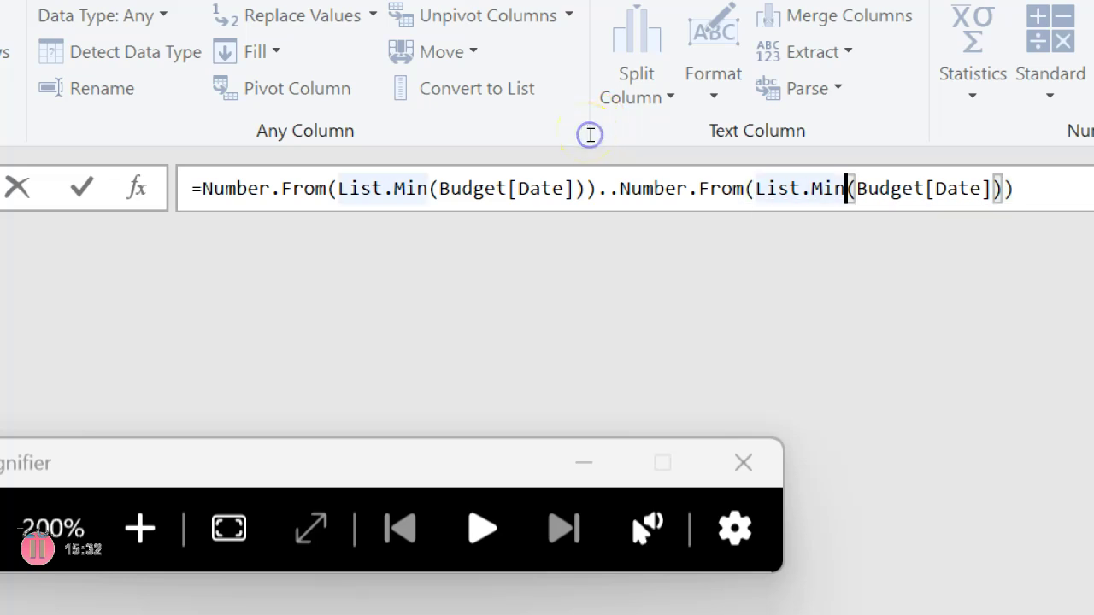
pyautogui.press('BackSpace')
pyautogui.press('BackSpace')
pyautogui.write('ax')
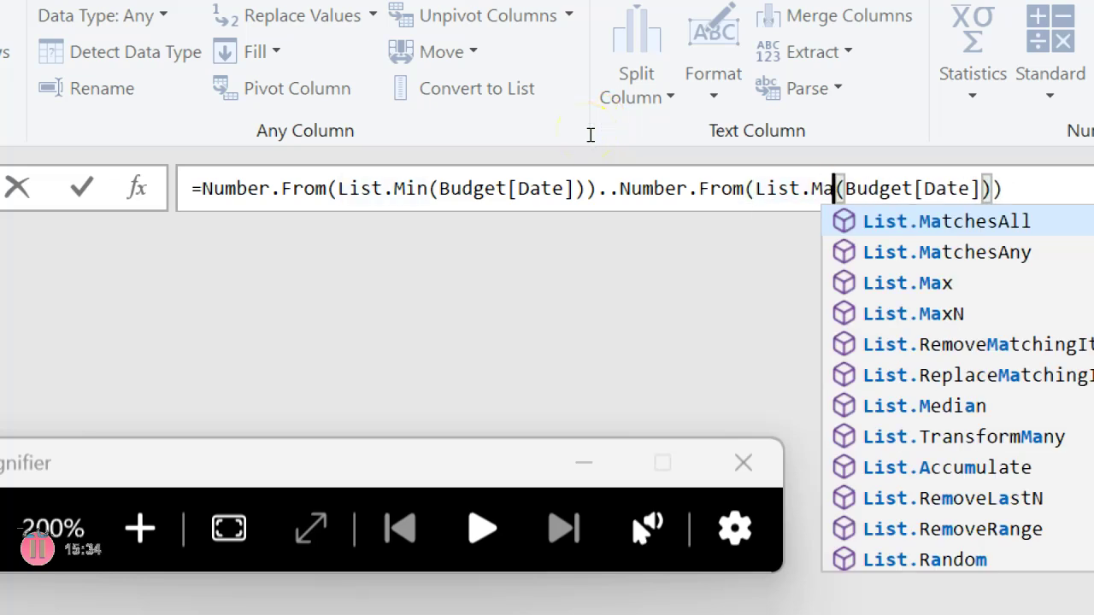
# Replace Budget with Actual inside the List.Max expression so the range ends at Actual[Date]
pyautogui.click(627, 130)
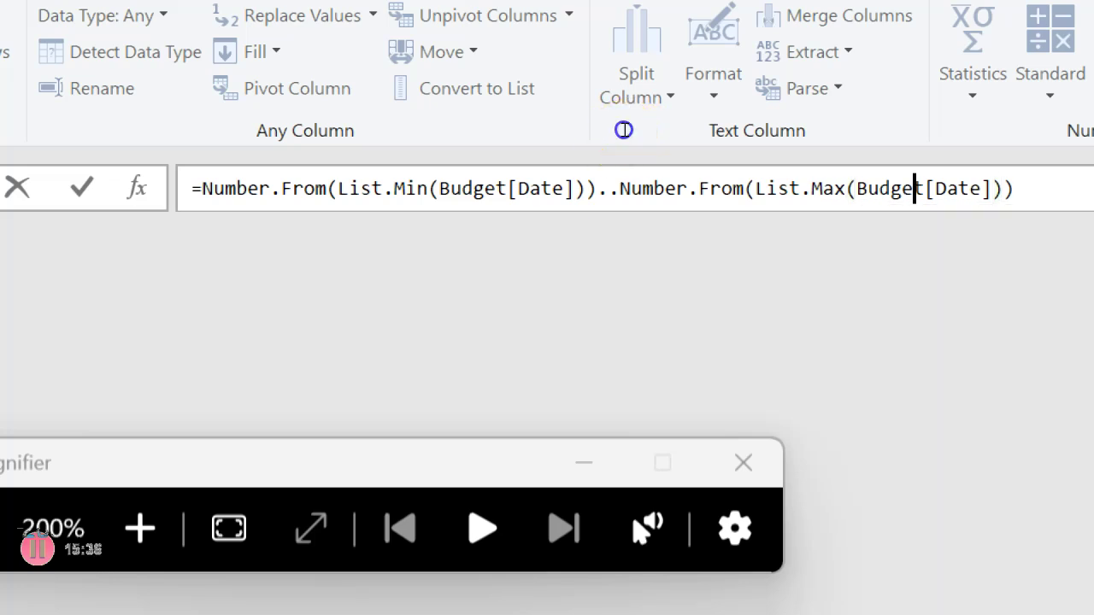
pyautogui.click(632, 131)
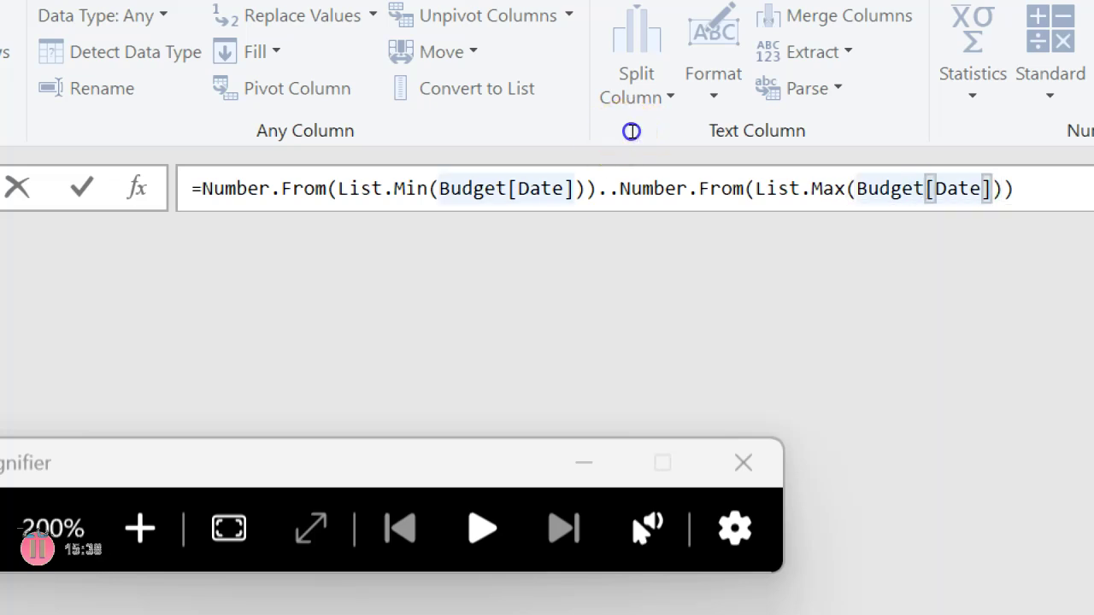
pyautogui.hotkey('shift', 'Left')
pyautogui.hotkey('shift', 'Left')
pyautogui.hotkey('shift', 'Left')
pyautogui.hotkey('shift', 'Left')
pyautogui.hotkey('shift', 'Left')
pyautogui.hotkey('shift', 'Left')
pyautogui.write('Actual')
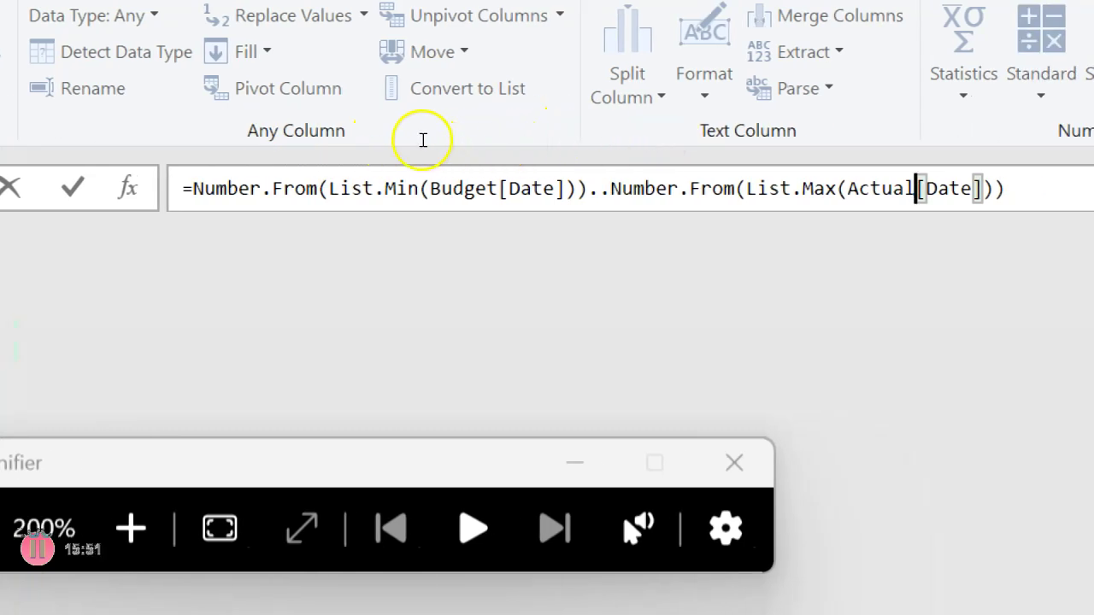
# Enclose the whole range expression in curly braces and commit the formula to generate the list of date numbers
pyautogui.click(267, 133)
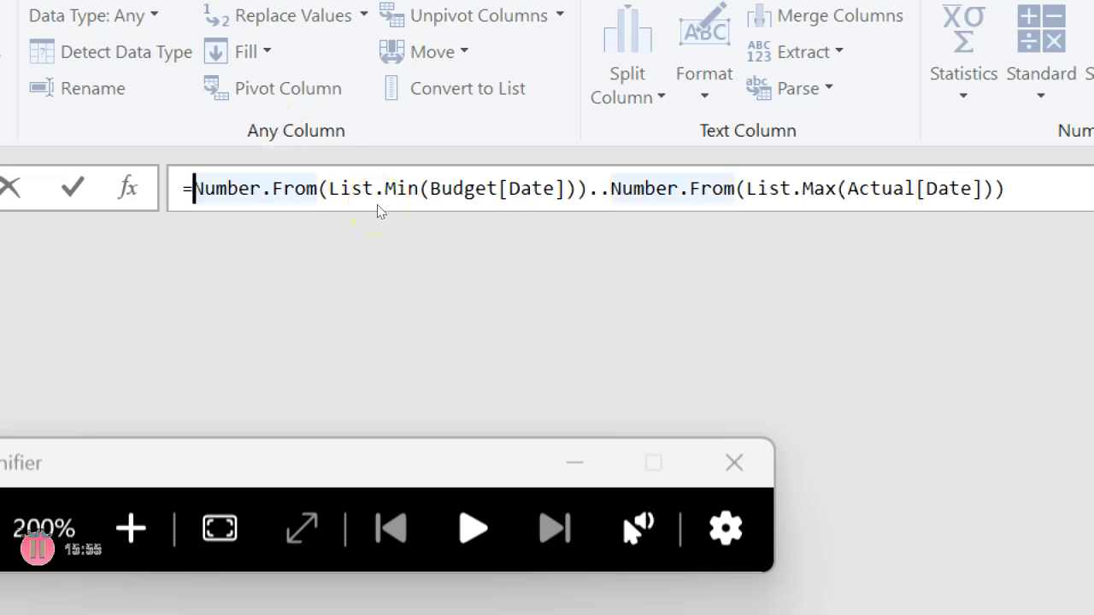
pyautogui.write('{')
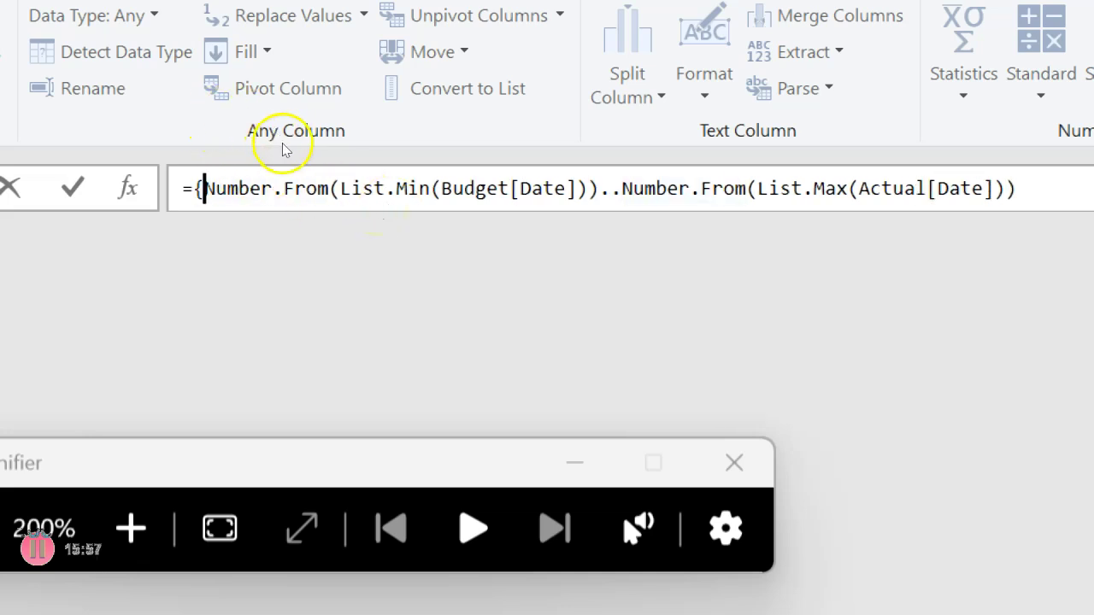
pyautogui.click(710, 136)
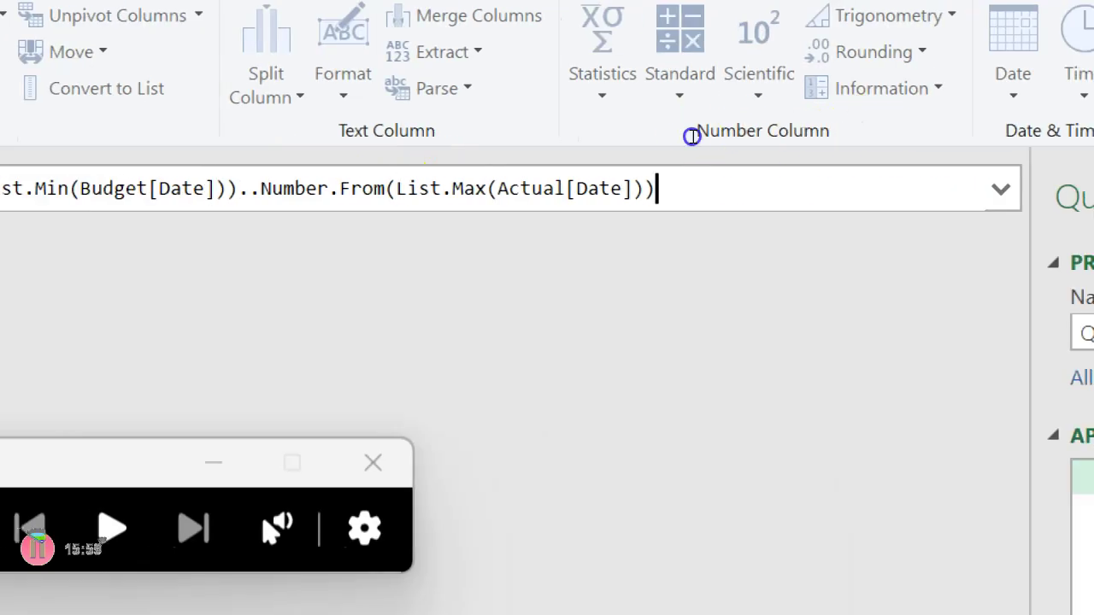
pyautogui.write('}')
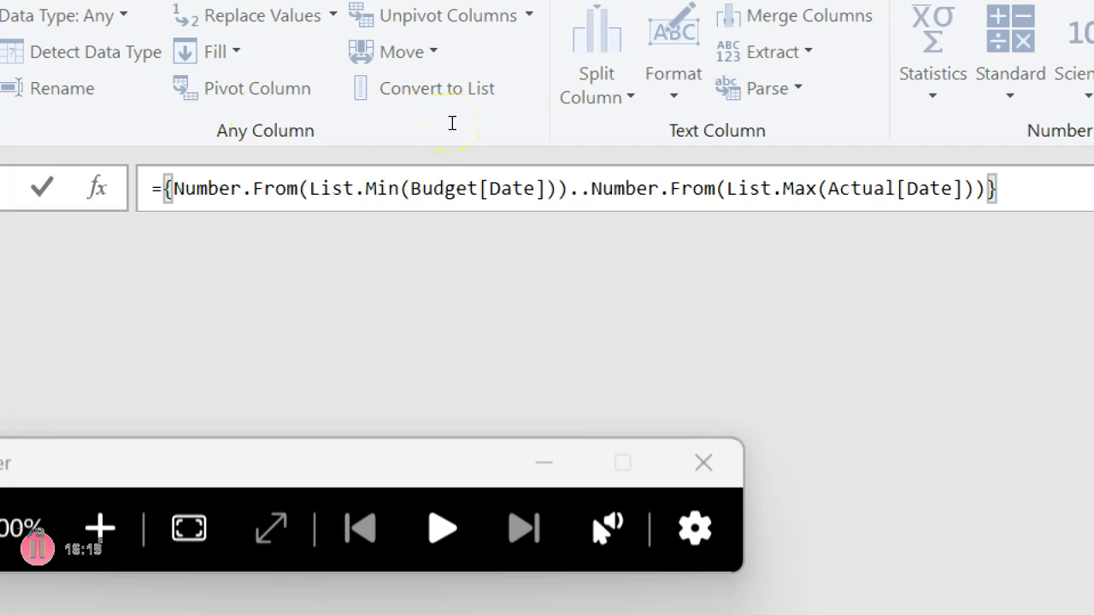
pyautogui.press('Return')
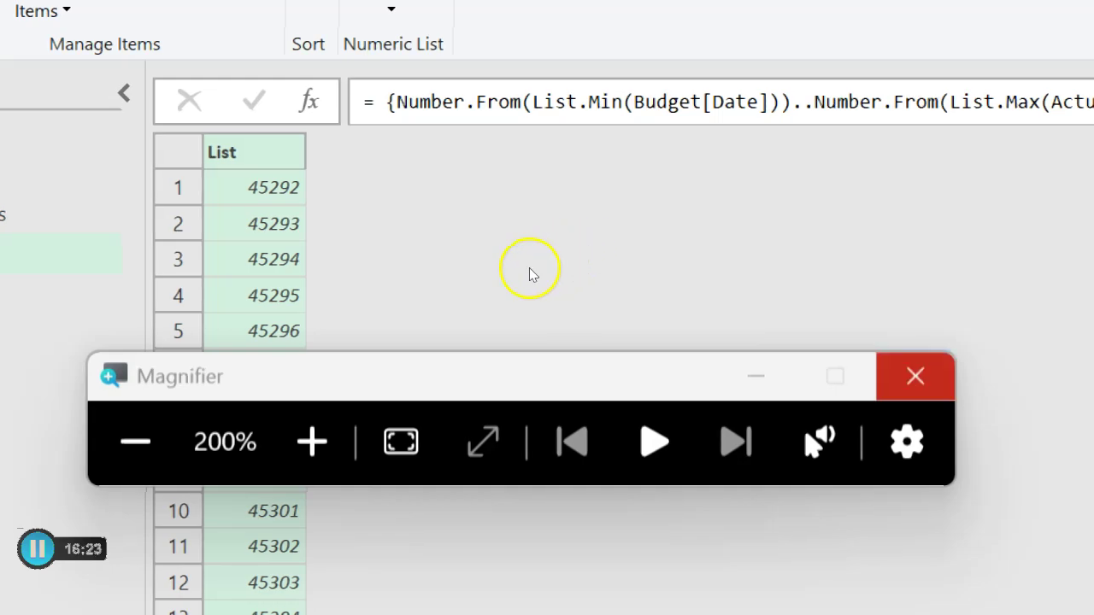
pyautogui.click(529, 268)
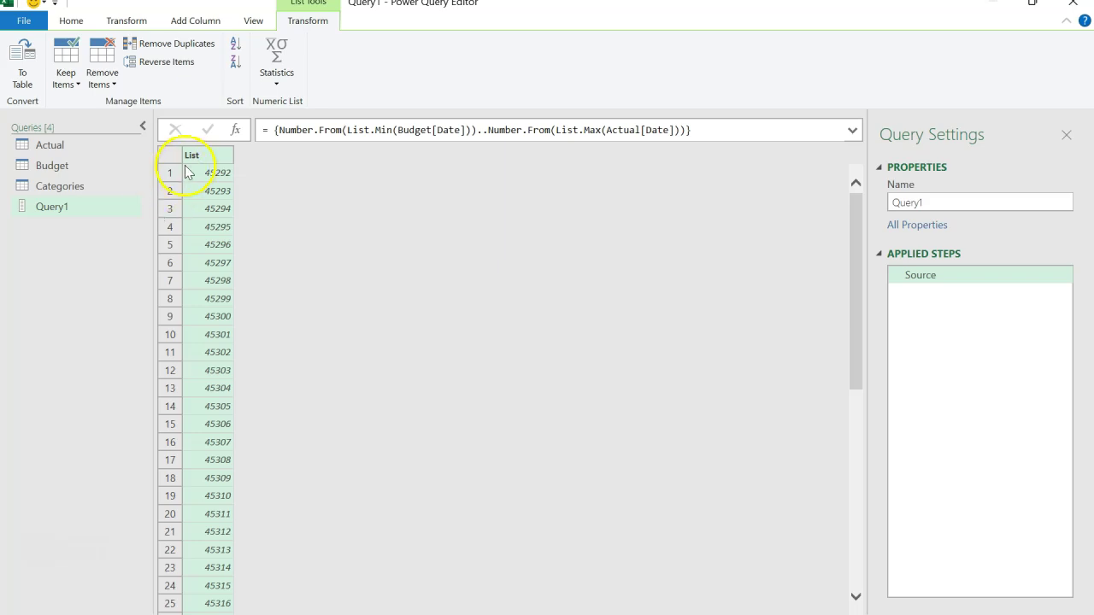
# Convert the list of date numbers to a table and rename its column to Date
pyautogui.click(39, 74)
pyautogui.click(720, 390)
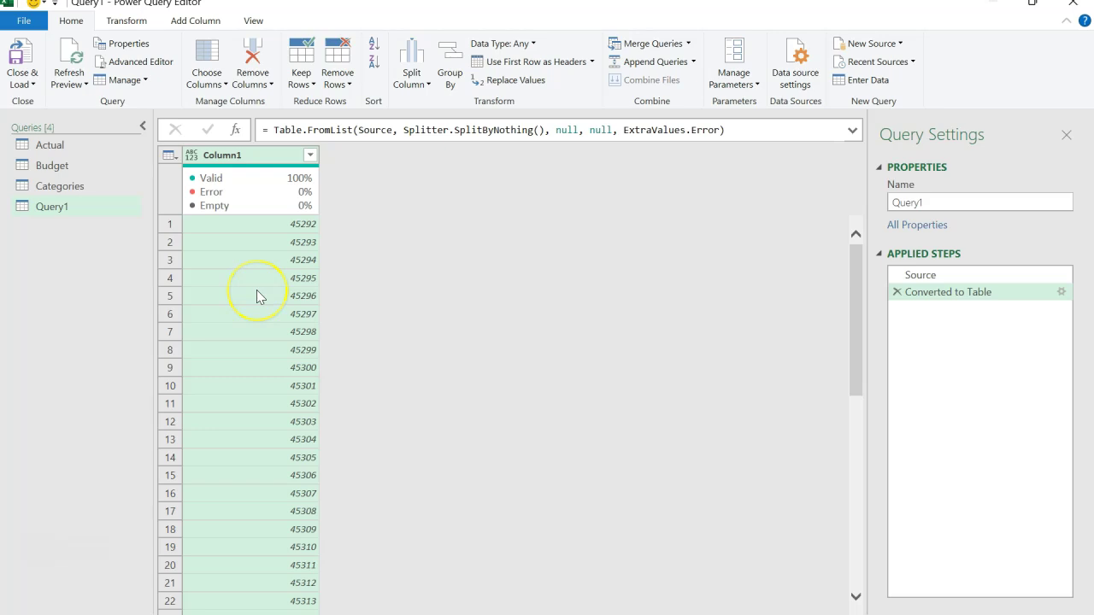
pyautogui.doubleClick(256, 155)
pyautogui.write('Date')
pyautogui.press('Return')
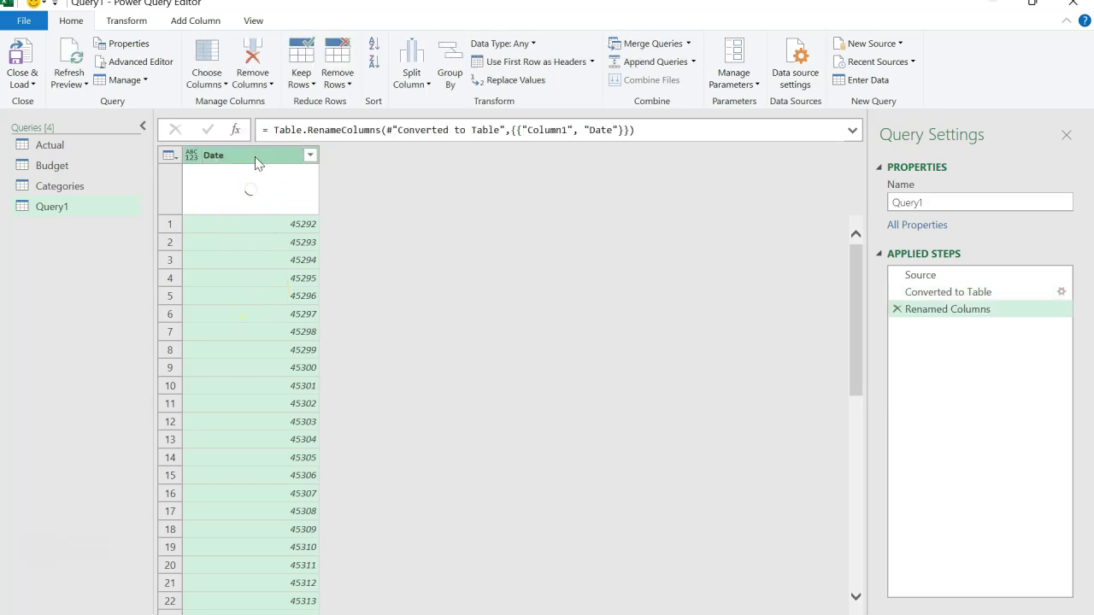
# Set the Date column's data type to Date and check the sequence of dates
pyautogui.click(192, 156)
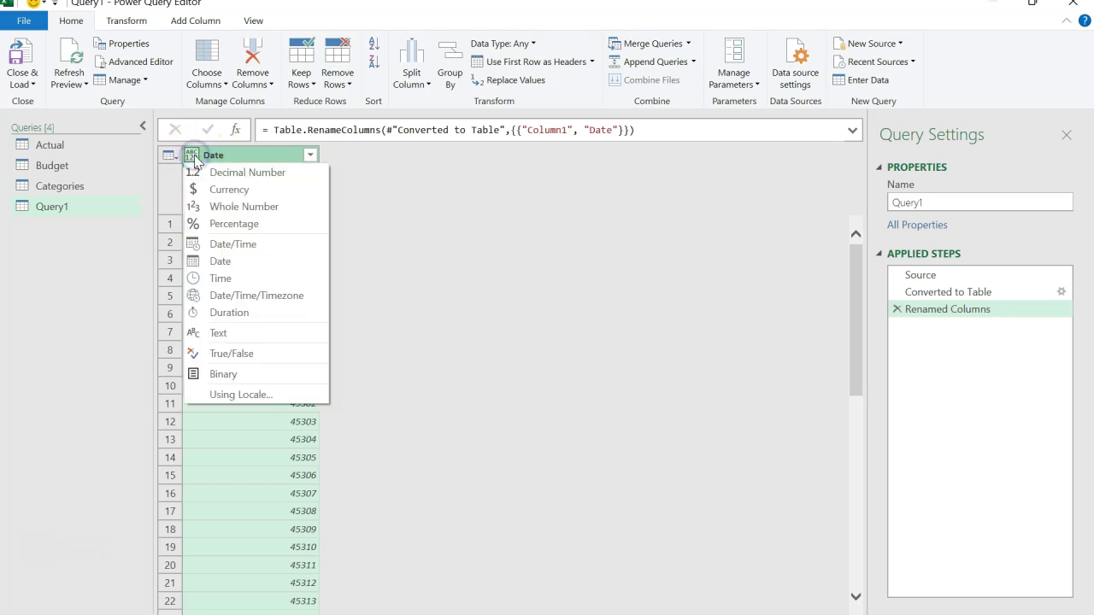
pyautogui.click(239, 261)
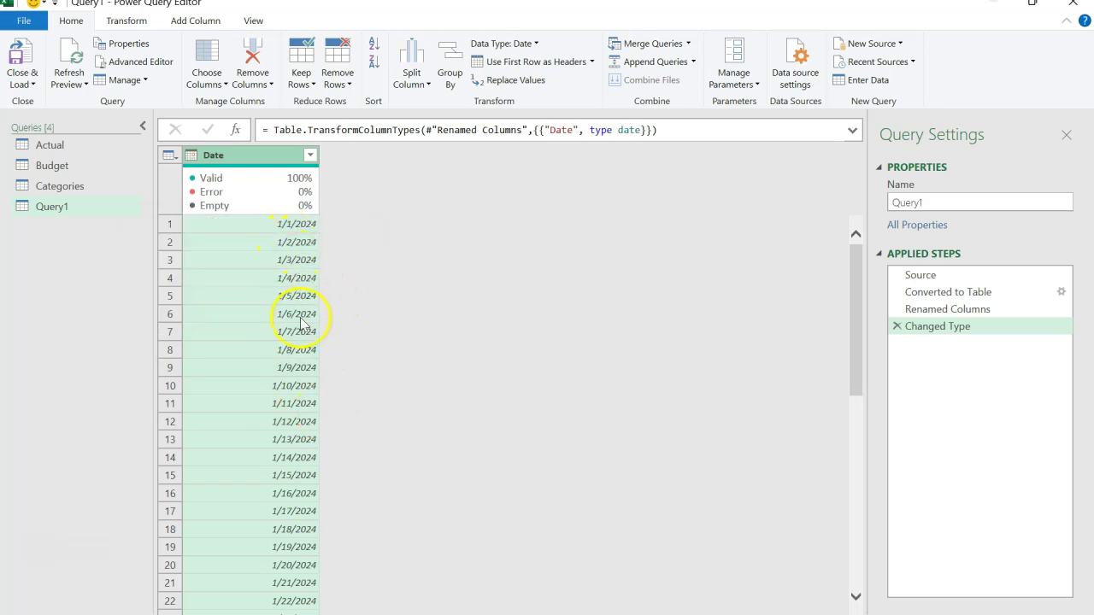
pyautogui.scroll(-6, 300, 323)
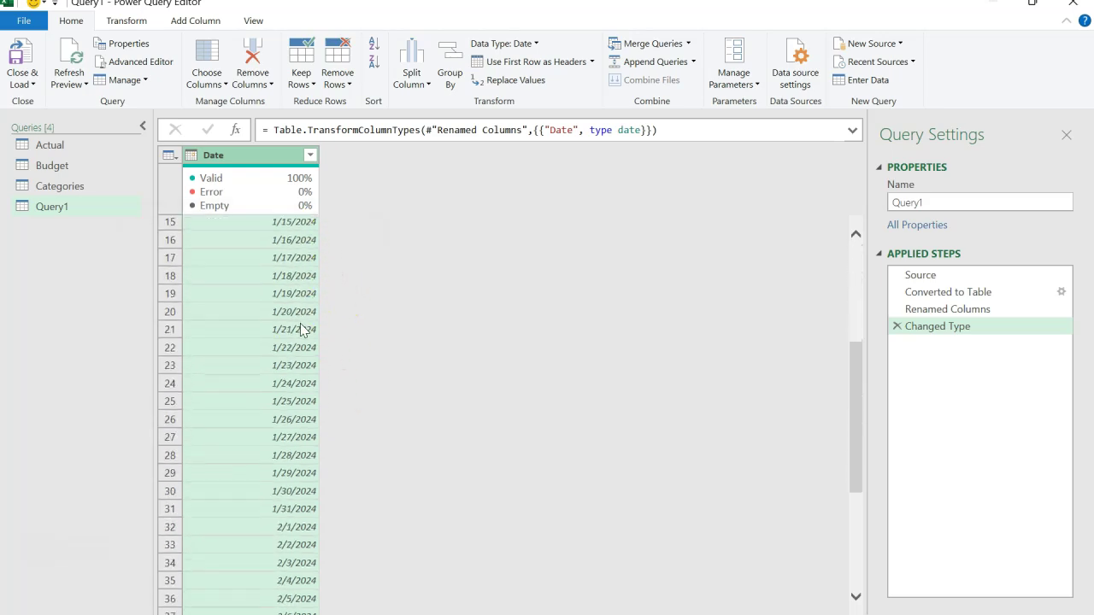
pyautogui.scroll(6, 300, 323)
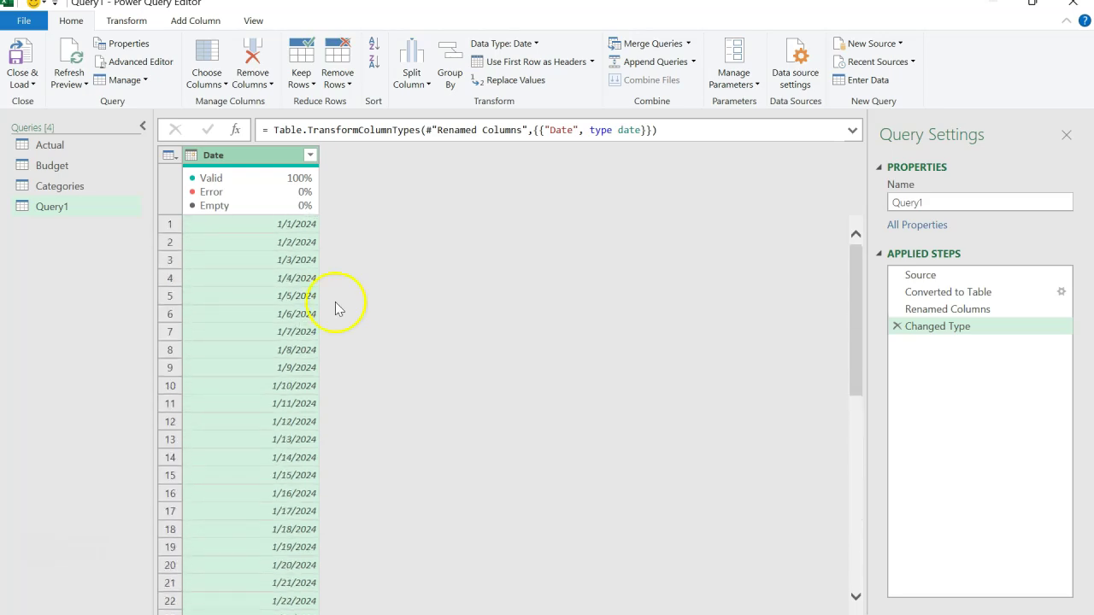
# Rename the generated date query as Calendar
pyautogui.click(941, 202)
pyautogui.doubleClick(940, 202)
pyautogui.write('Calendar')
pyautogui.press('Return')
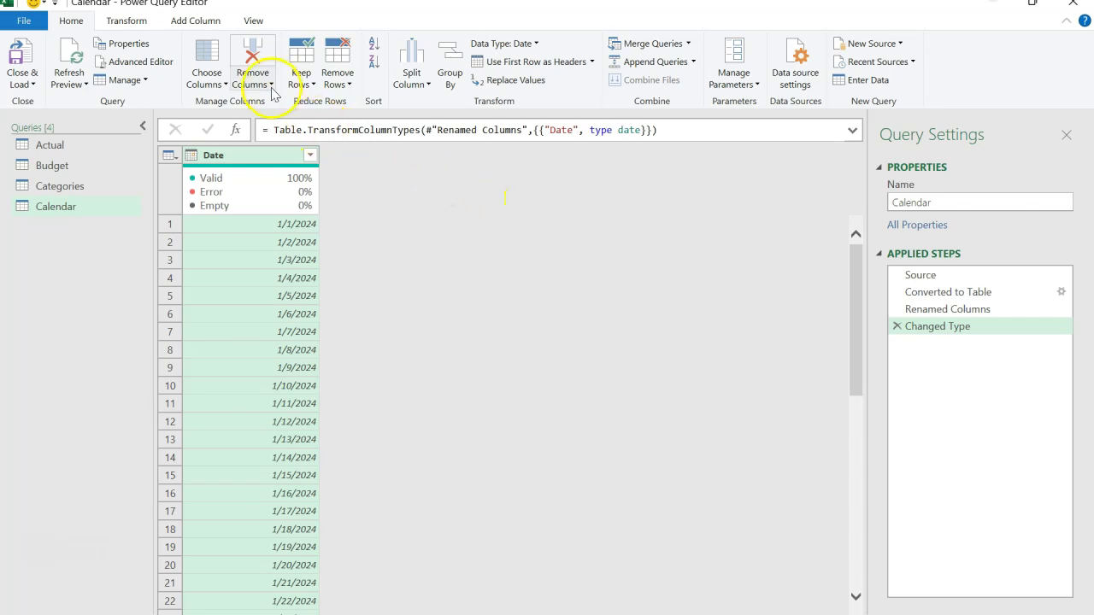
# Add a Year column to the Calendar query, extracted from the Date column
pyautogui.click(205, 24)
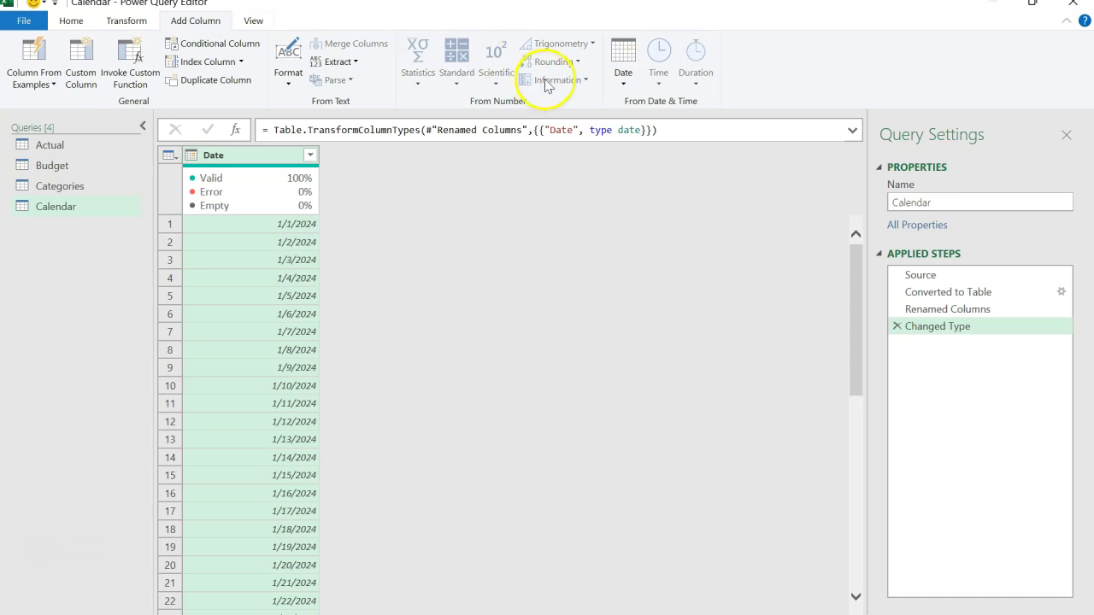
pyautogui.click(623, 72)
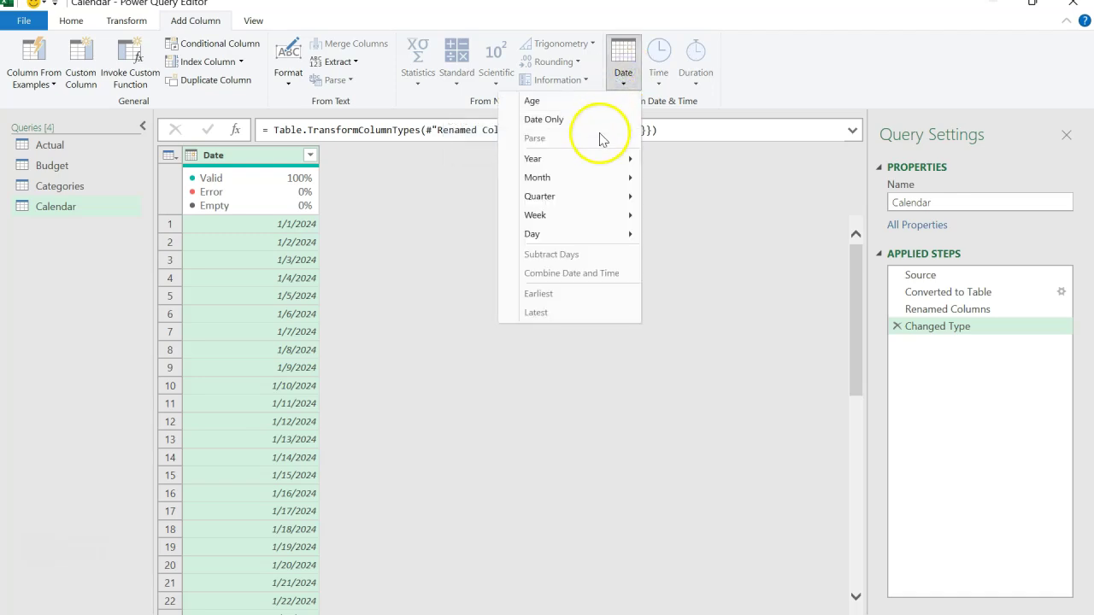
pyautogui.moveTo(569, 164)
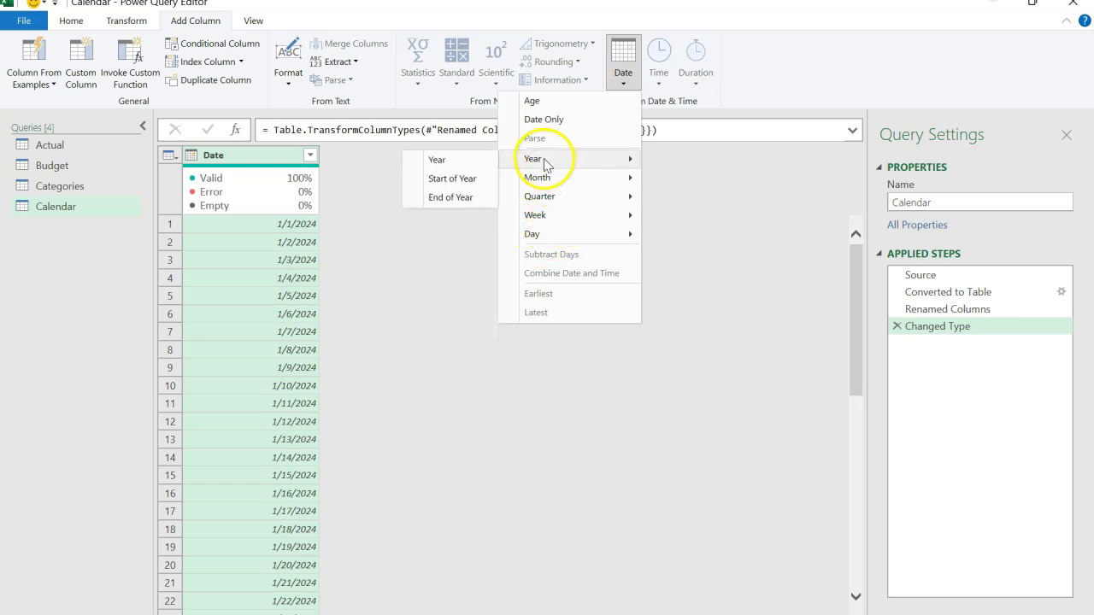
pyautogui.click(484, 162)
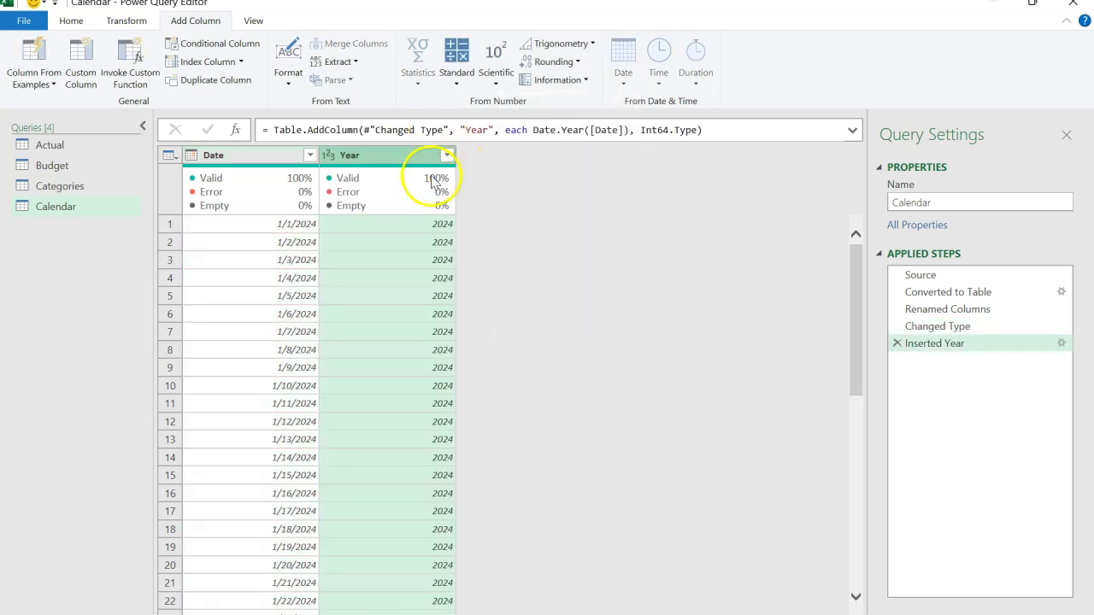
# Add a Month number column to the Calendar query based on the Date column
pyautogui.moveTo(421, 206)
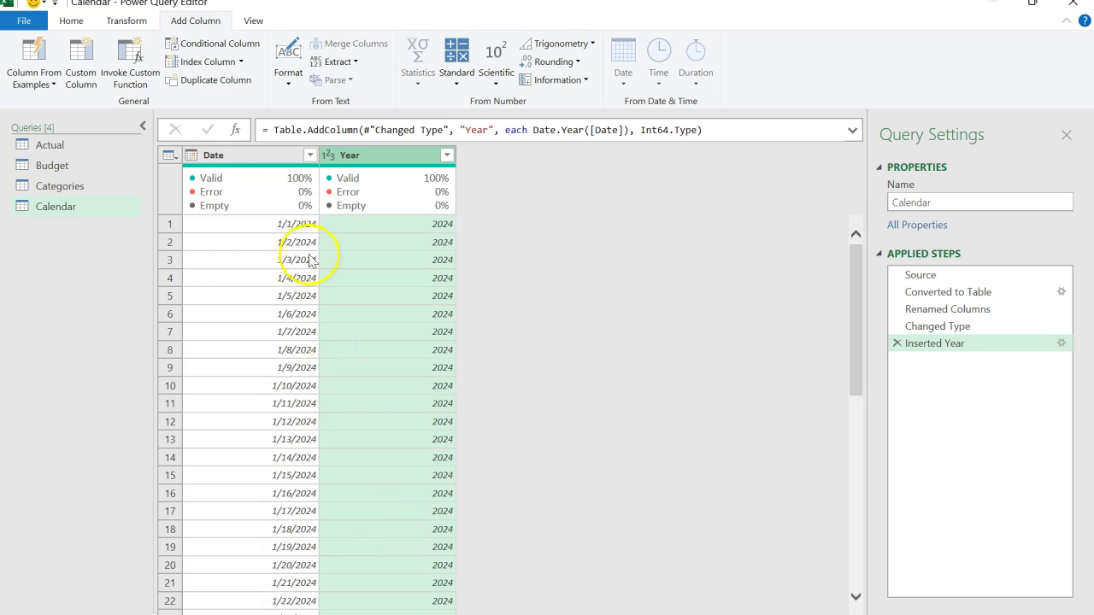
pyautogui.click(286, 155)
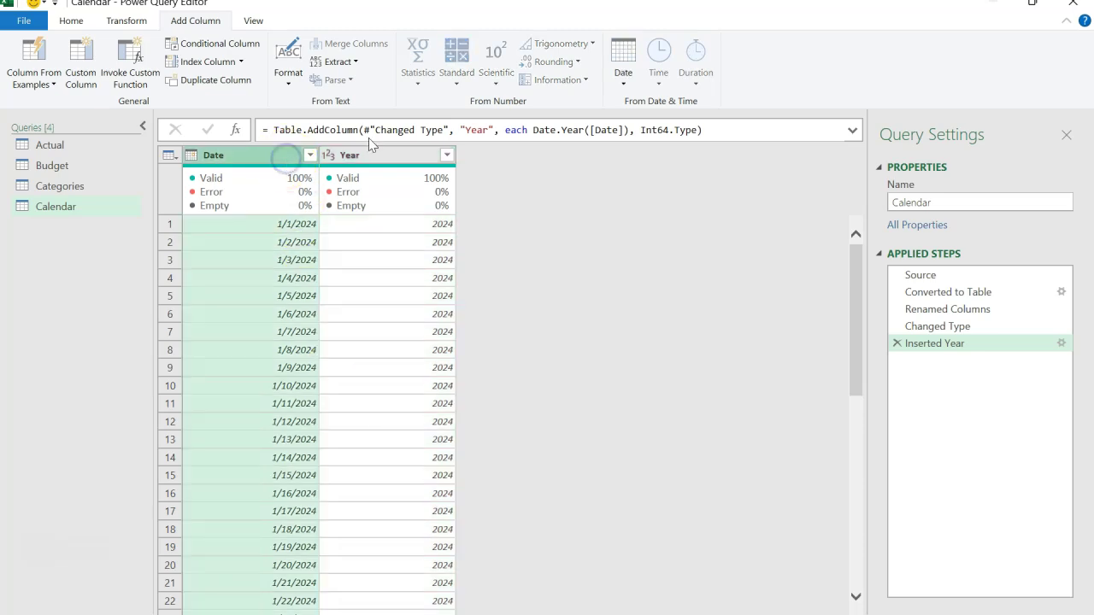
pyautogui.click(627, 83)
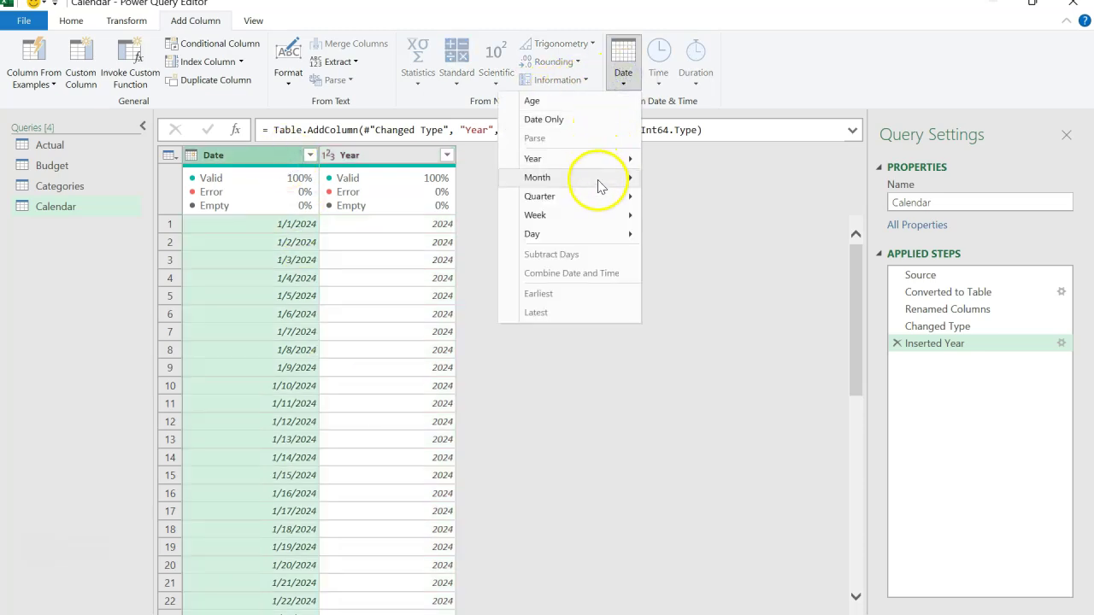
pyautogui.moveTo(601, 186)
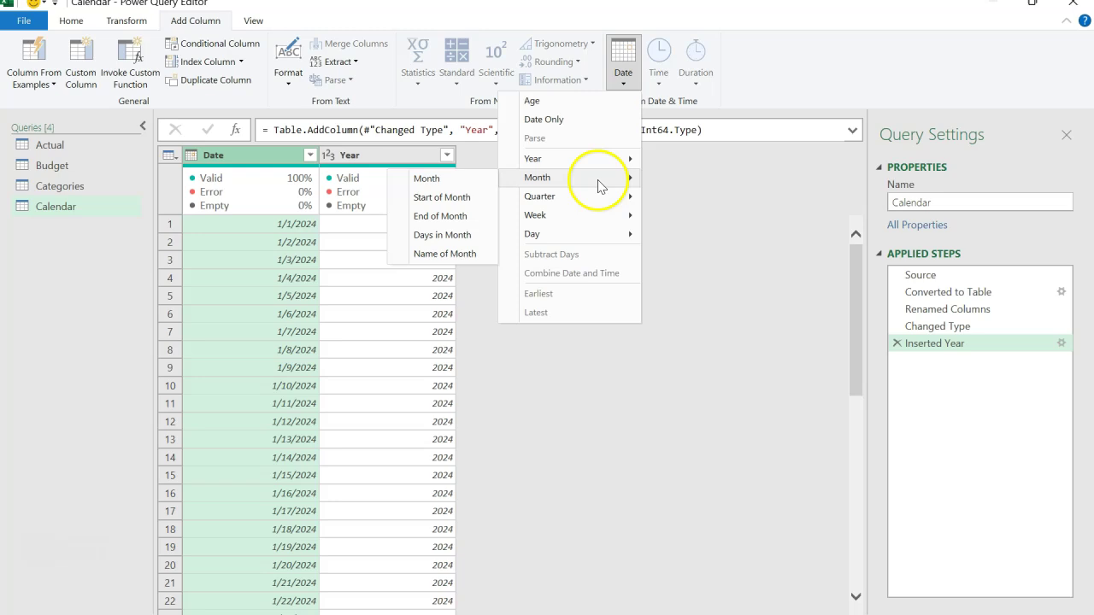
pyautogui.click(460, 182)
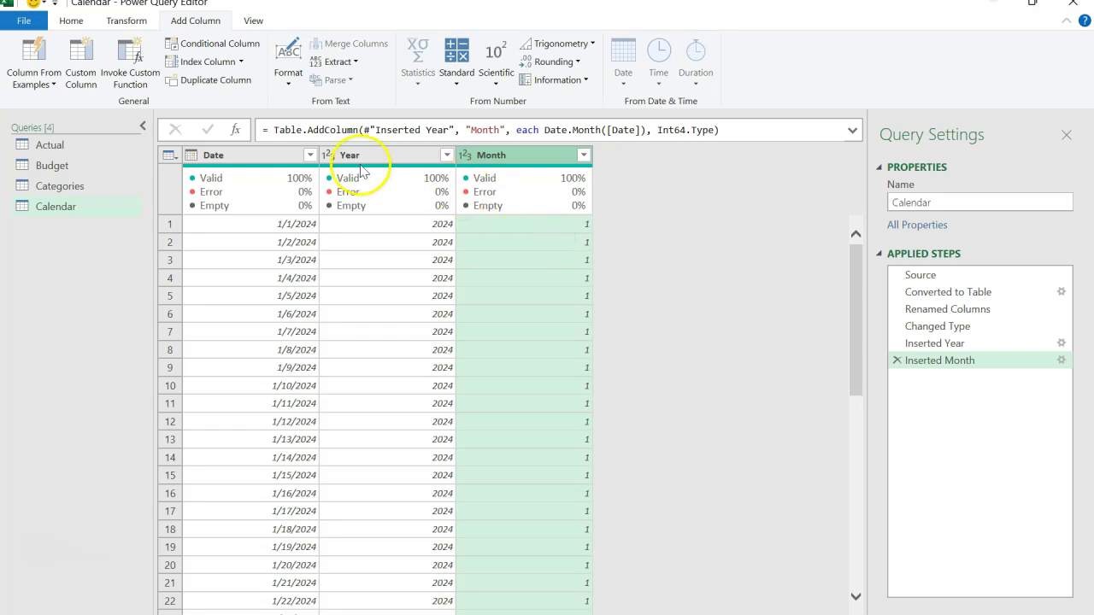
# Add a Month Name column to the Calendar query based on the Date column
pyautogui.click(290, 162)
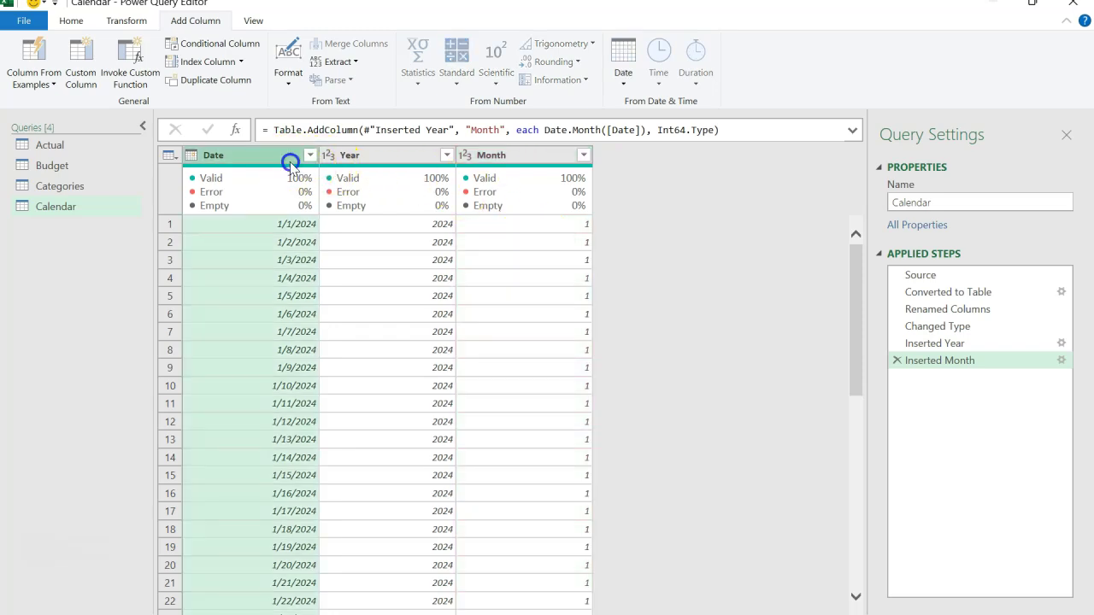
pyautogui.click(637, 78)
pyautogui.moveTo(604, 179)
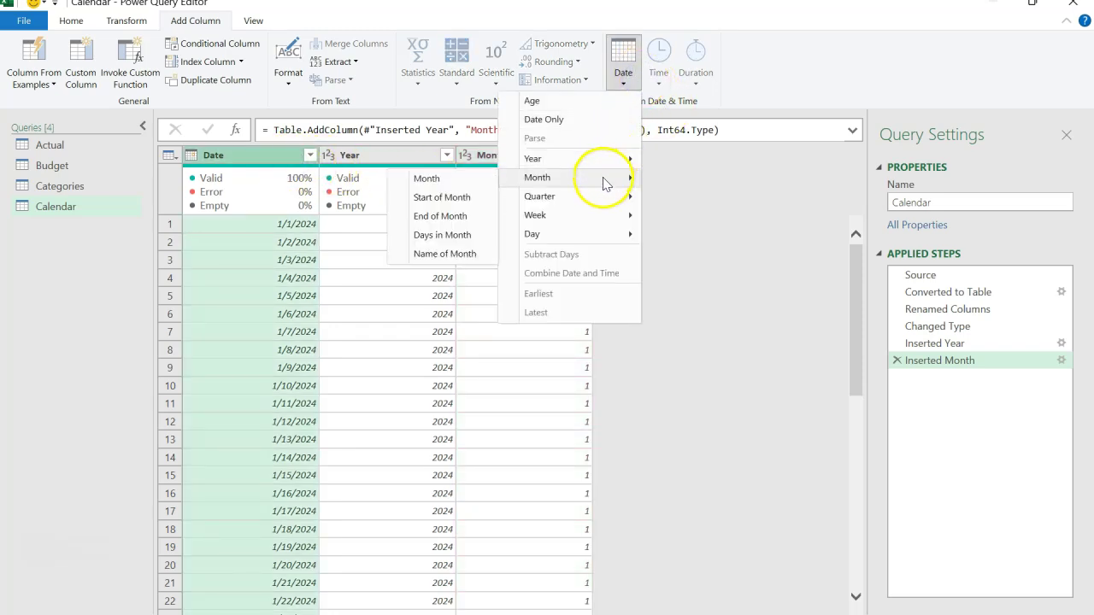
pyautogui.click(466, 254)
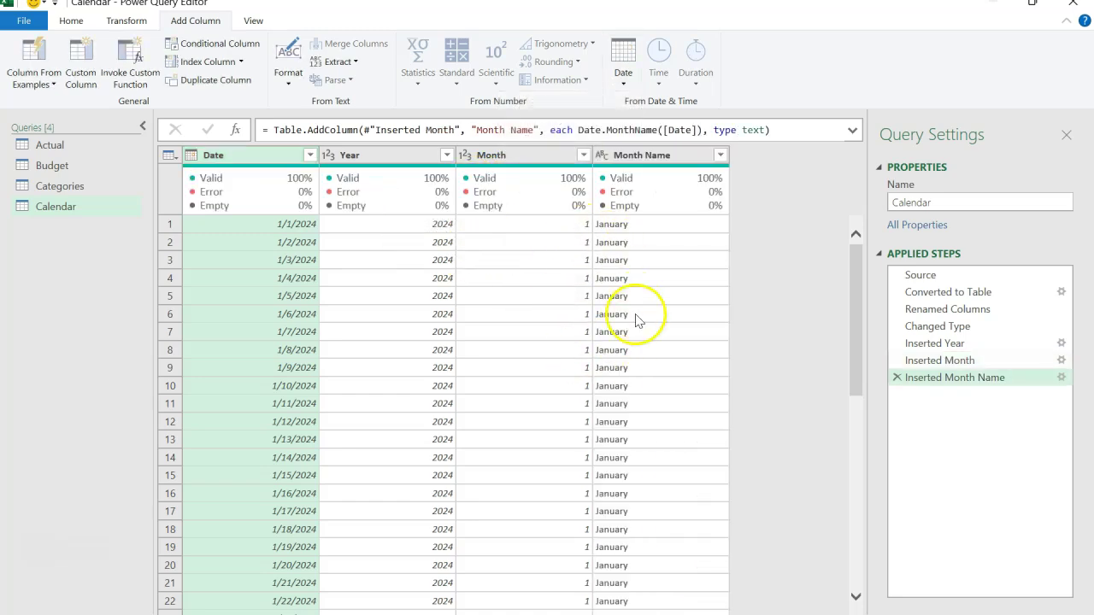
# Shorten the Month Name values in place by extracting only their first 3 characters
pyautogui.click(641, 157)
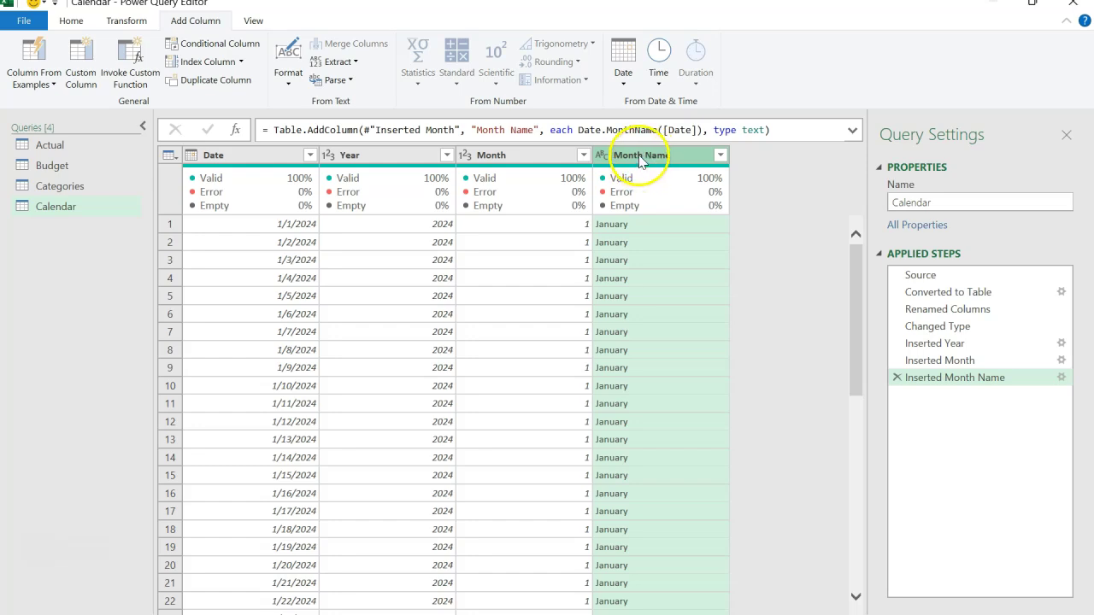
pyautogui.click(140, 21)
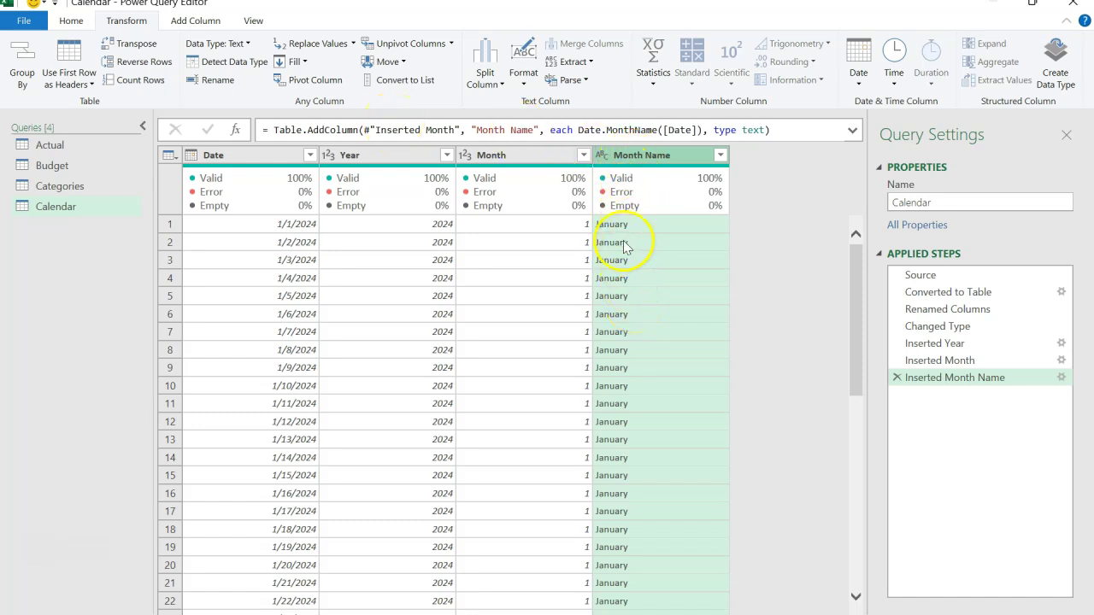
pyautogui.click(588, 64)
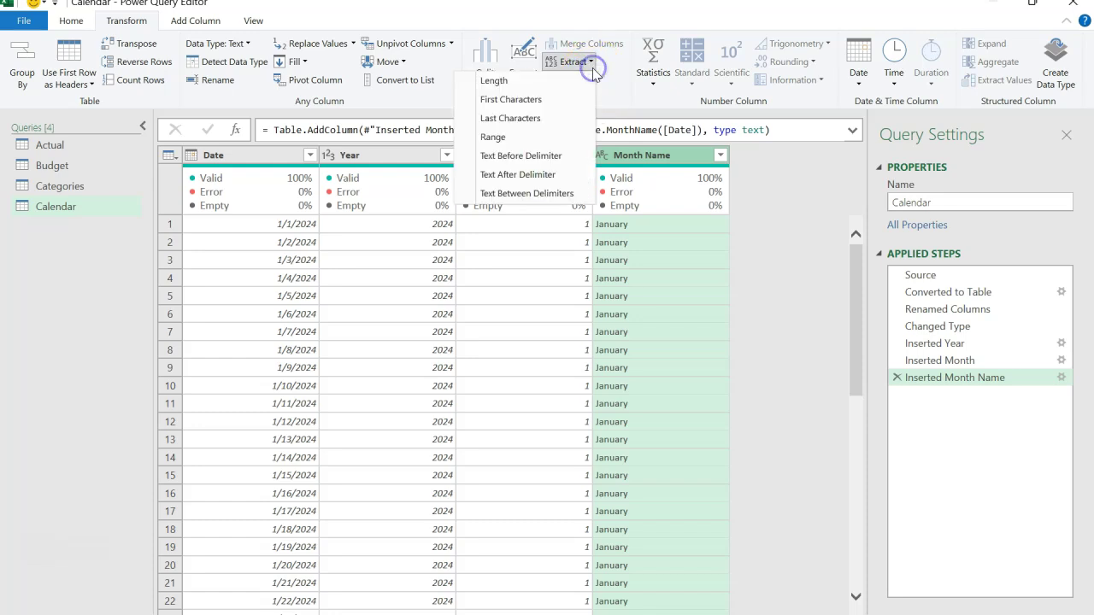
pyautogui.click(545, 101)
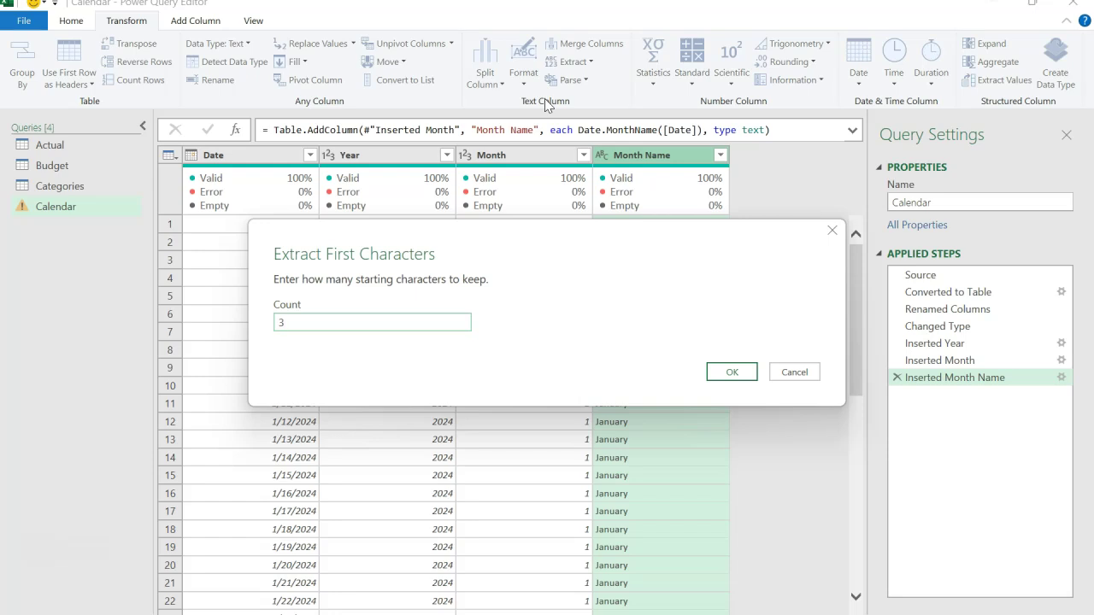
pyautogui.click(748, 371)
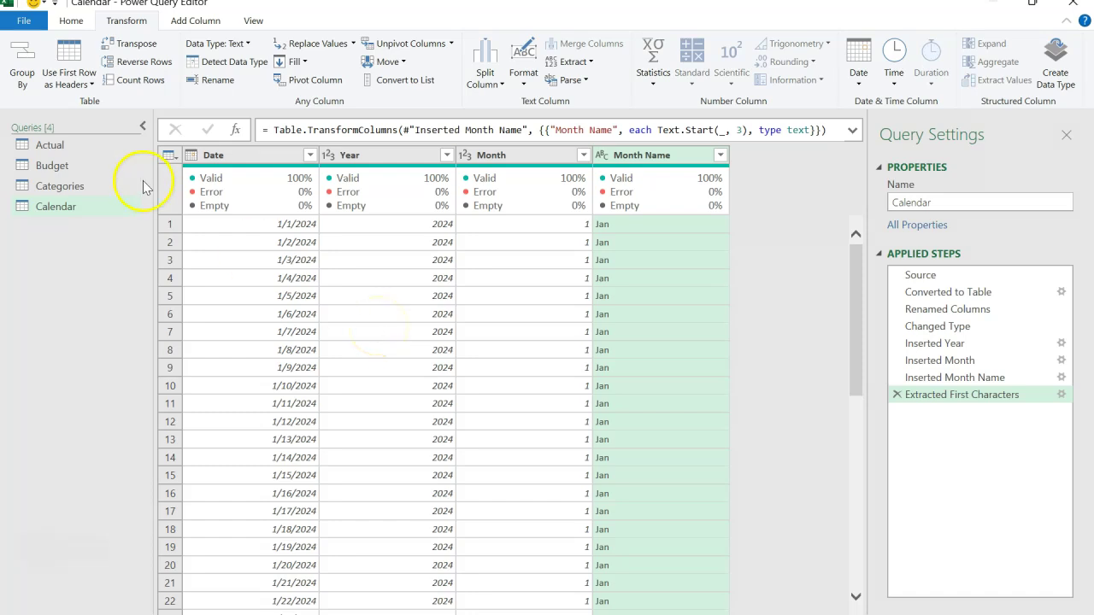
# Review the Actual, Budget, Categories and Calendar queries one after another
pyautogui.click(81, 149)
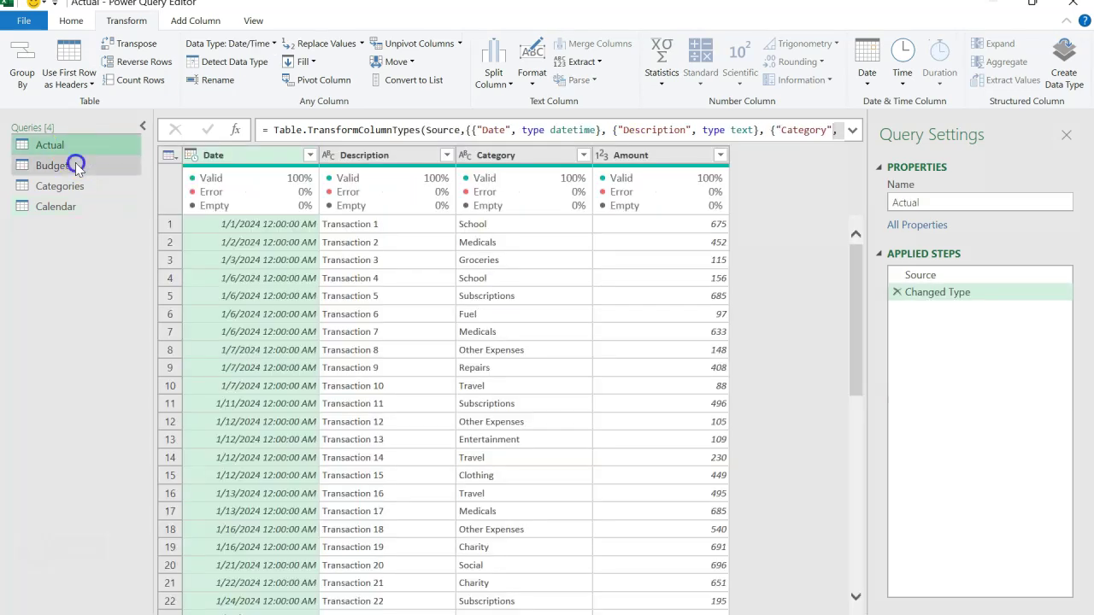
pyautogui.click(75, 164)
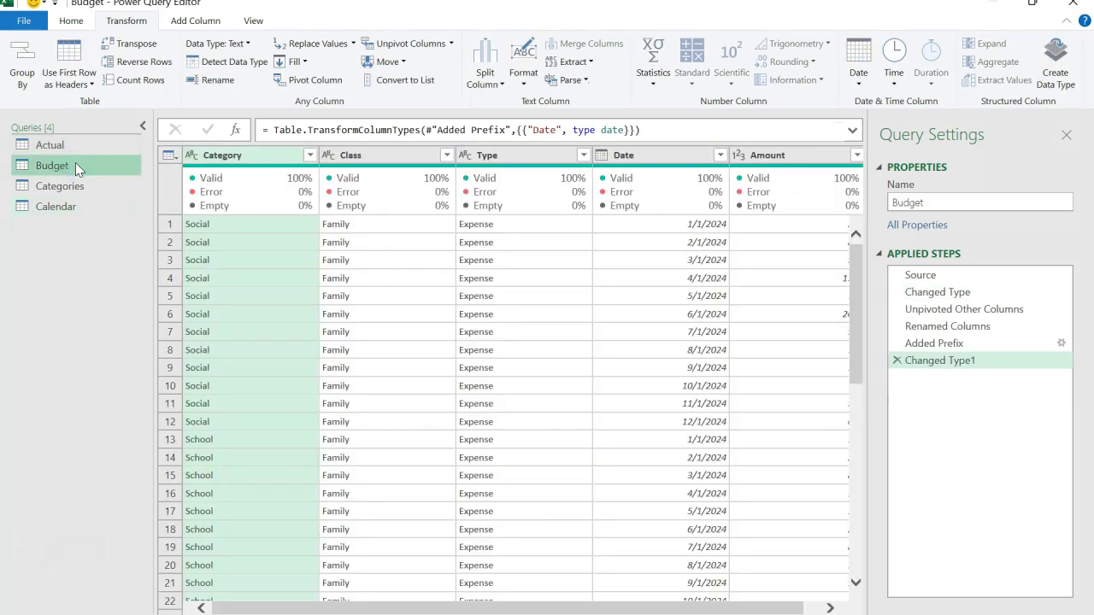
pyautogui.click(70, 186)
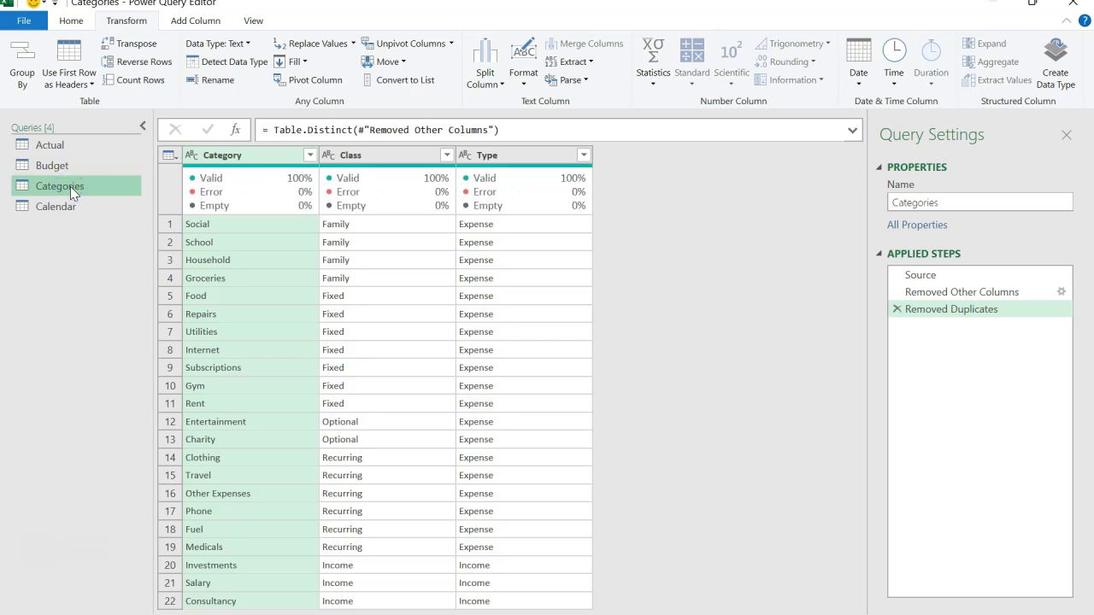
pyautogui.click(63, 205)
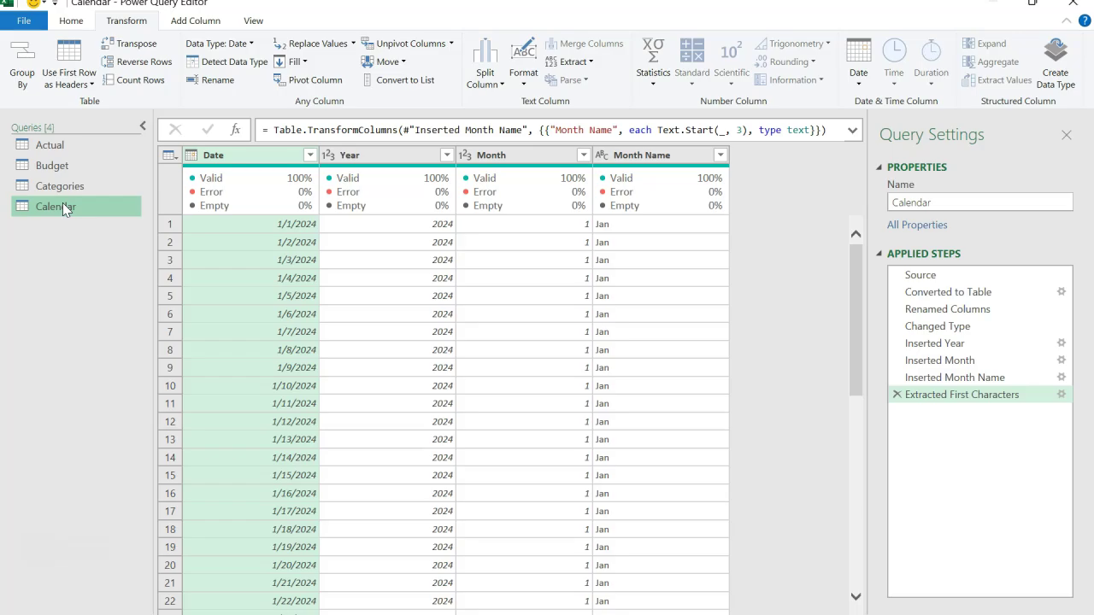
pyautogui.click(71, 204)
# Open a new custom column definition for the Budget query and move its dialog clear of the data
pyautogui.click(123, 169)
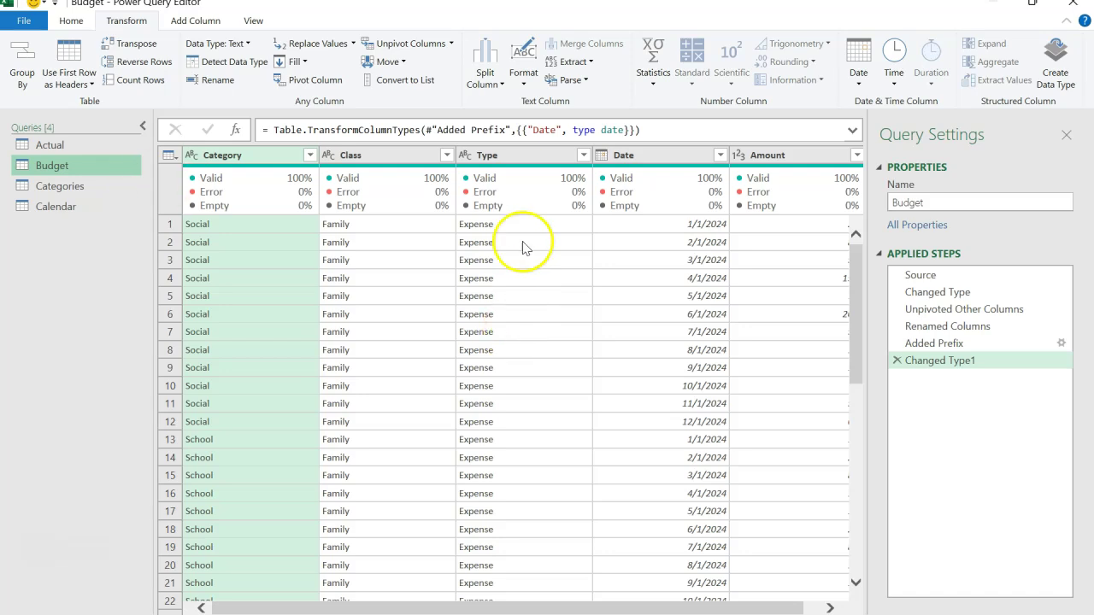
pyautogui.click(522, 154)
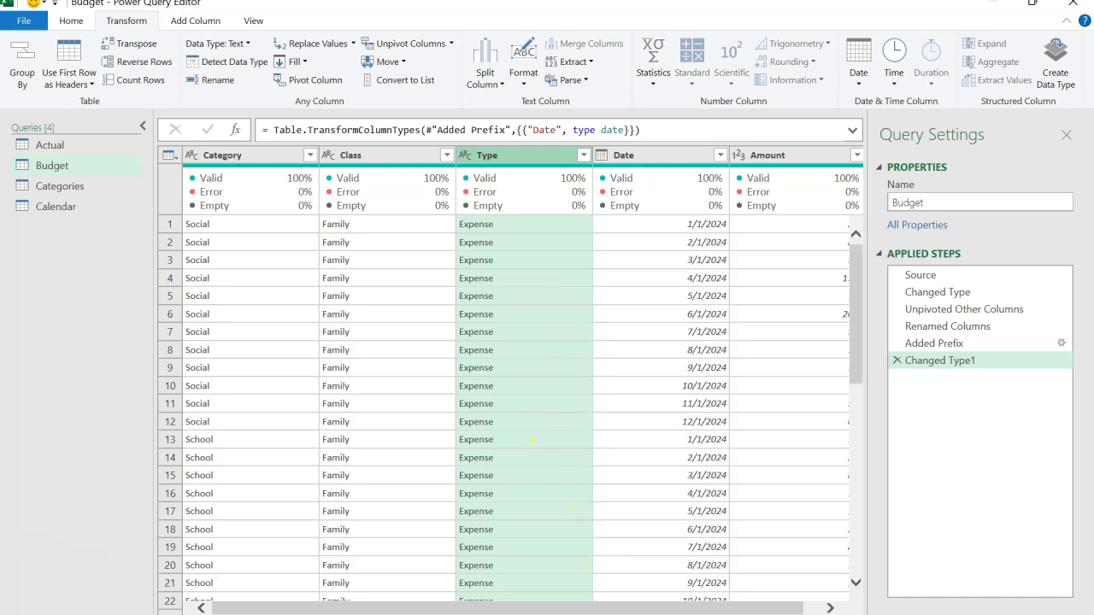
pyautogui.click(829, 607)
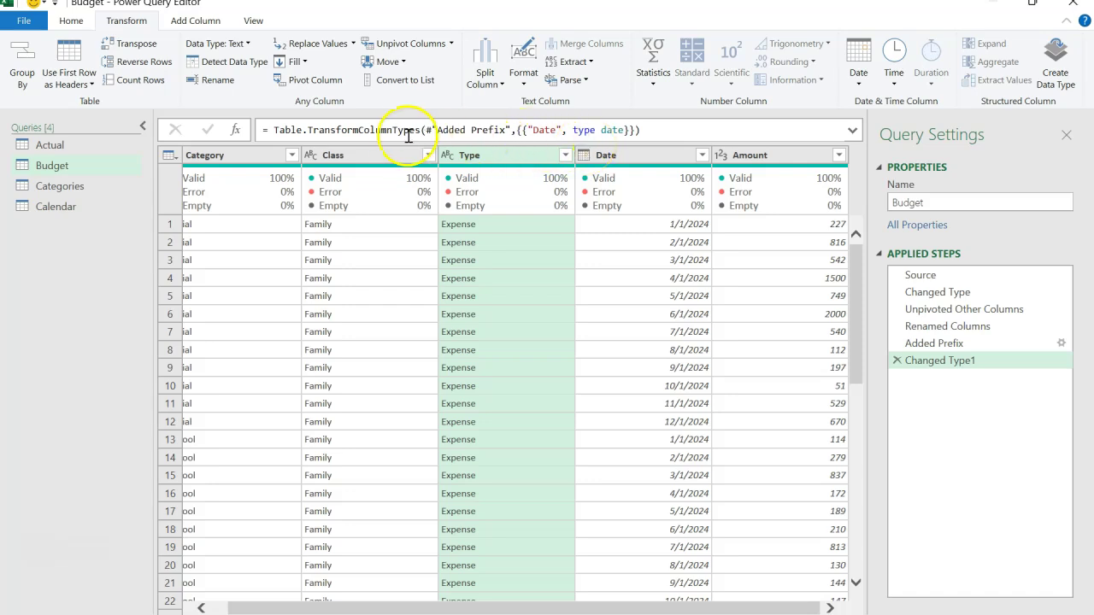
pyautogui.click(206, 22)
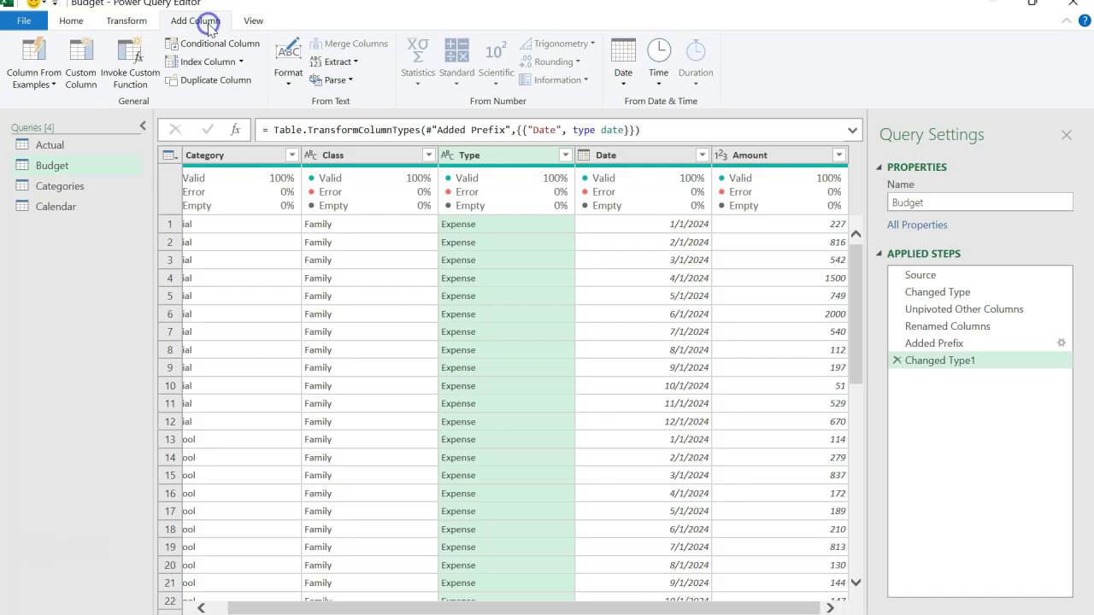
pyautogui.click(82, 75)
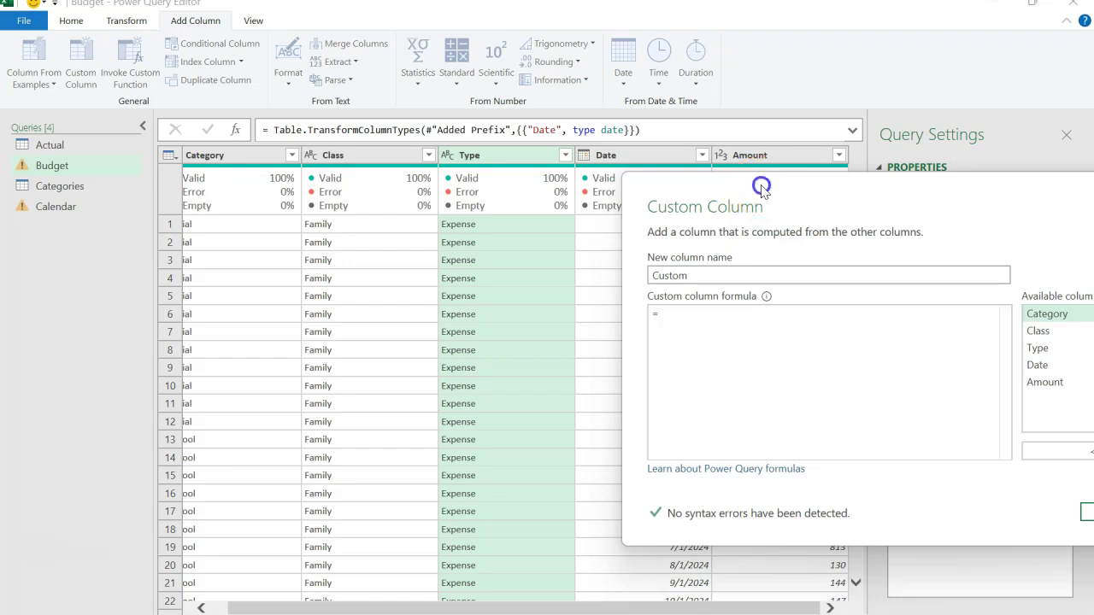
pyautogui.moveTo(761, 186); pyautogui.dragTo(681, 270)
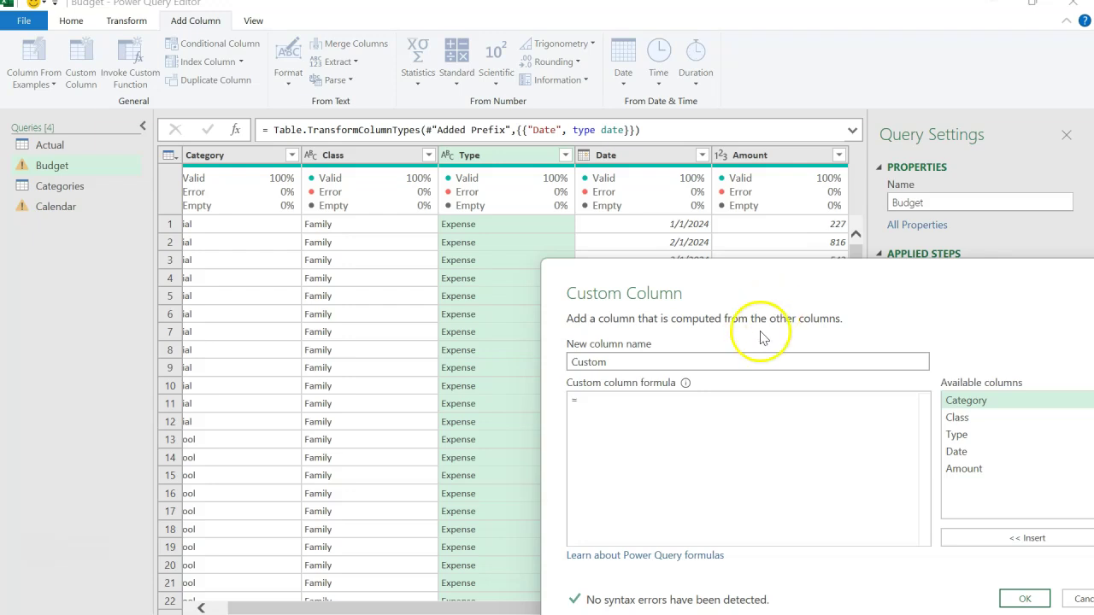
pyautogui.click(721, 407)
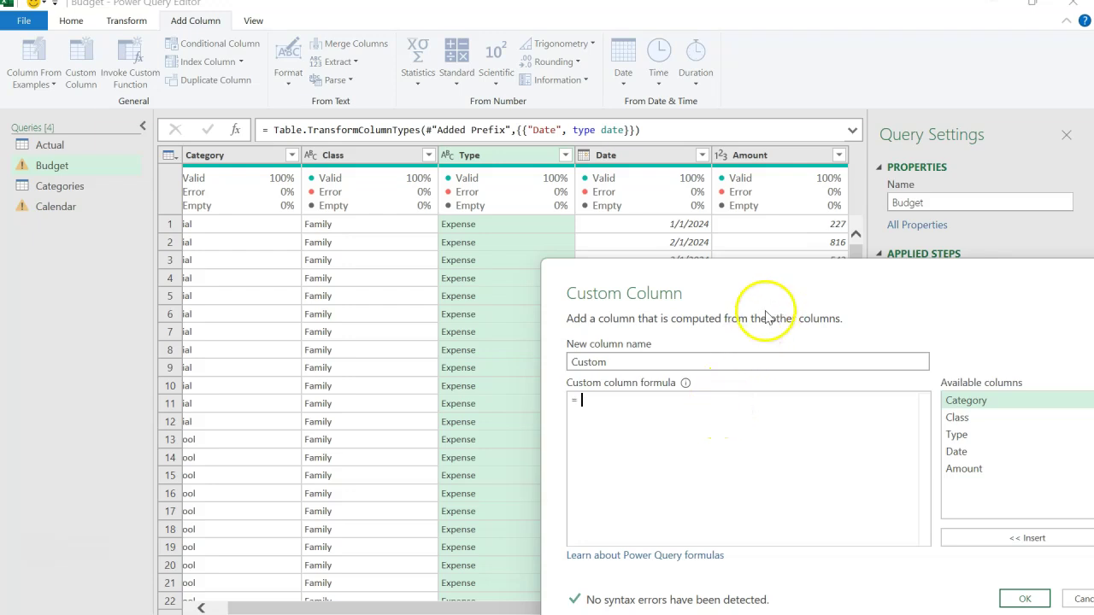
pyautogui.moveTo(772, 283); pyautogui.dragTo(508, 217)
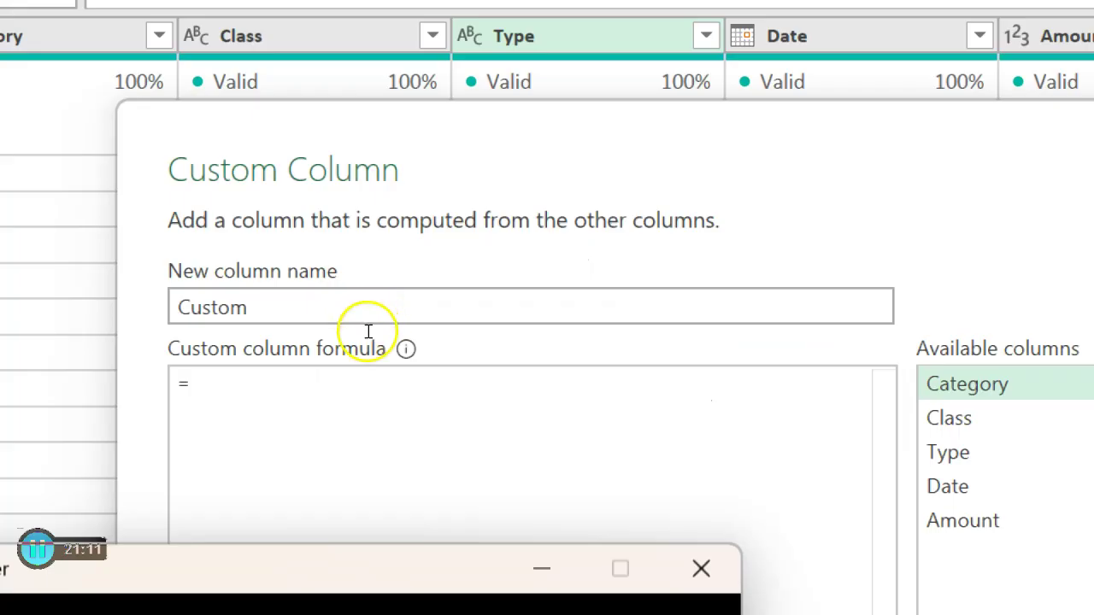
# Begin the custom column formula in Budget with an if condition testing whether [Type] equals "Expense"
pyautogui.click(397, 305)
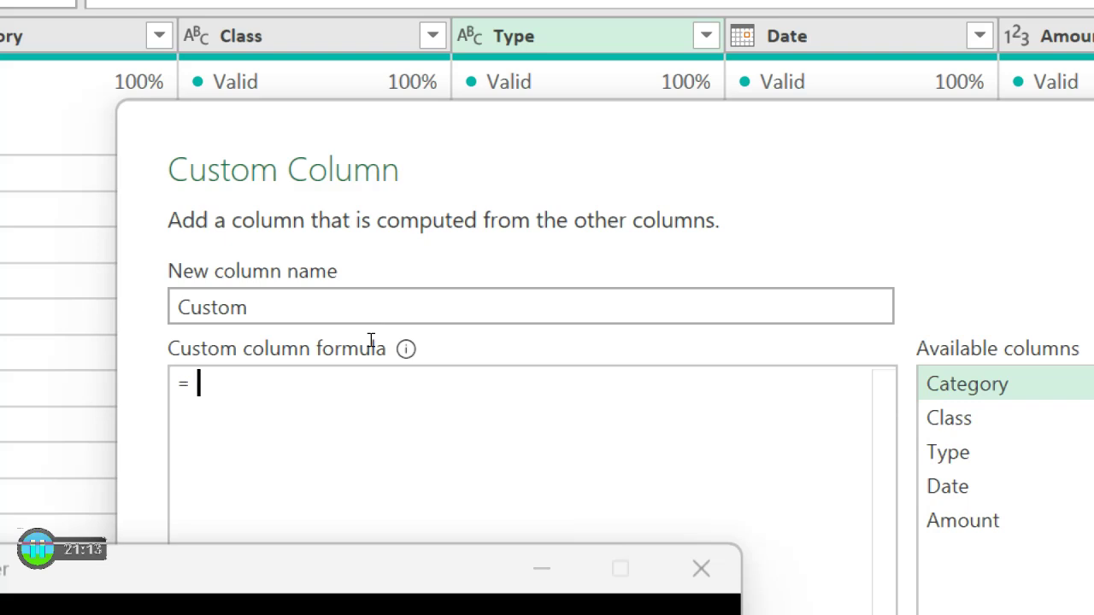
pyautogui.write('if ')
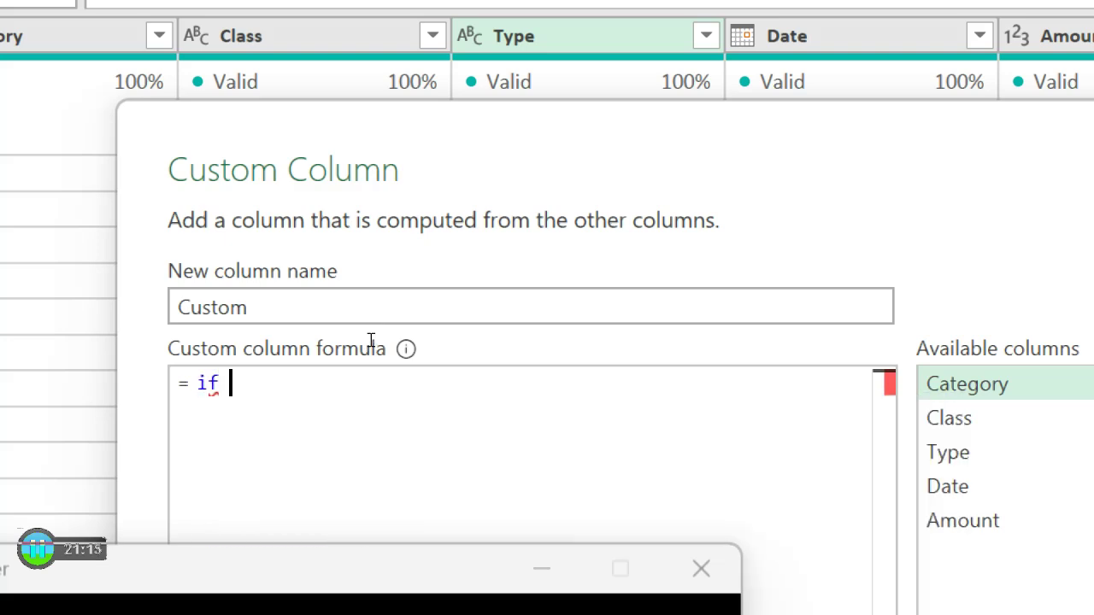
pyautogui.write('[')
pyautogui.press('Down')
pyautogui.press('Down')
pyautogui.press('Down')
pyautogui.press('Down')
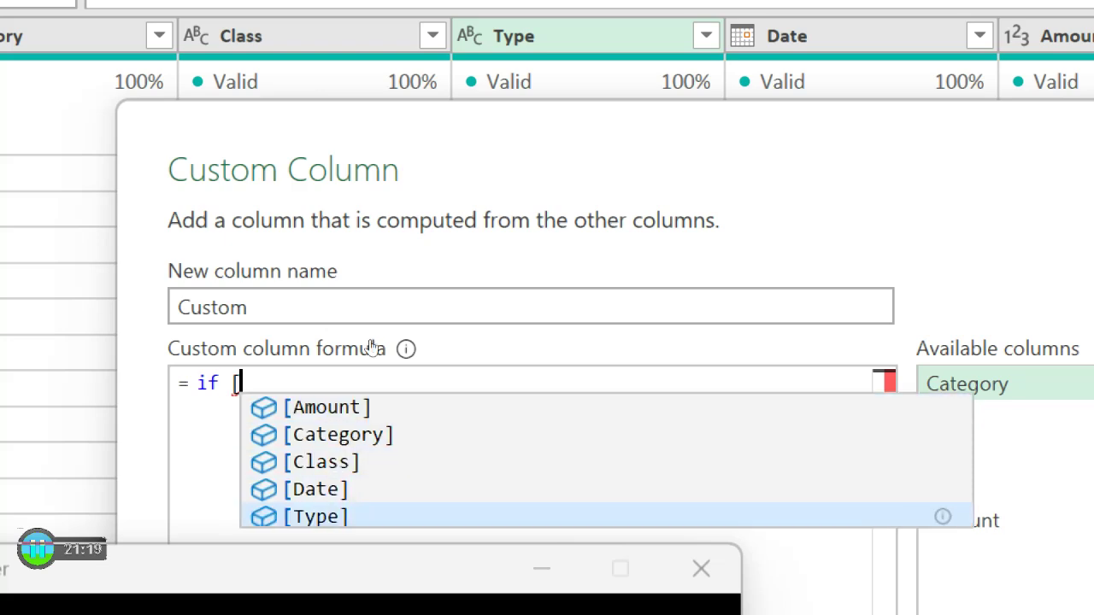
pyautogui.press('Return')
pyautogui.write('=')
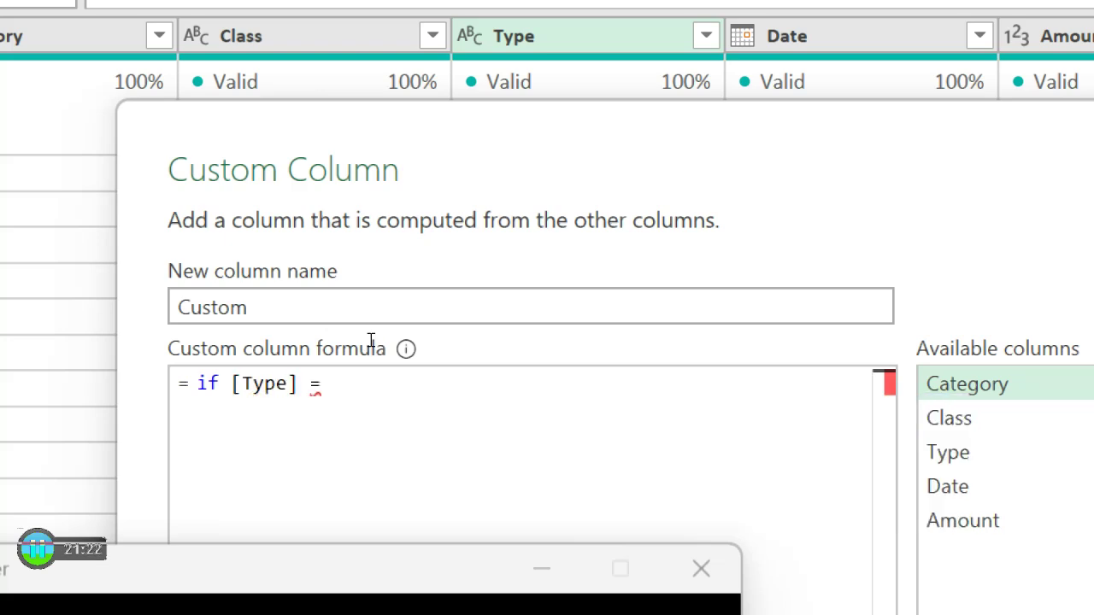
pyautogui.write(' "Expense" t')
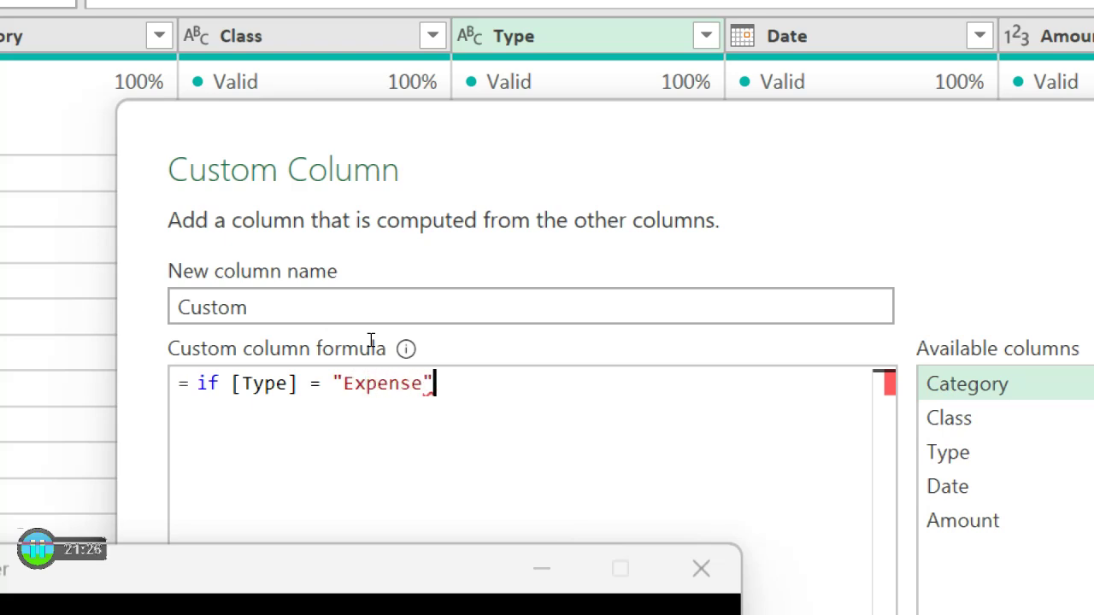
# Complete the formula with then [Amount] * -1 else [Amount], and add the Custom column to the Budget query
pyautogui.write('hen [')
pyautogui.press('Up')
pyautogui.press('Up')
pyautogui.press('Up')
pyautogui.press('Up')
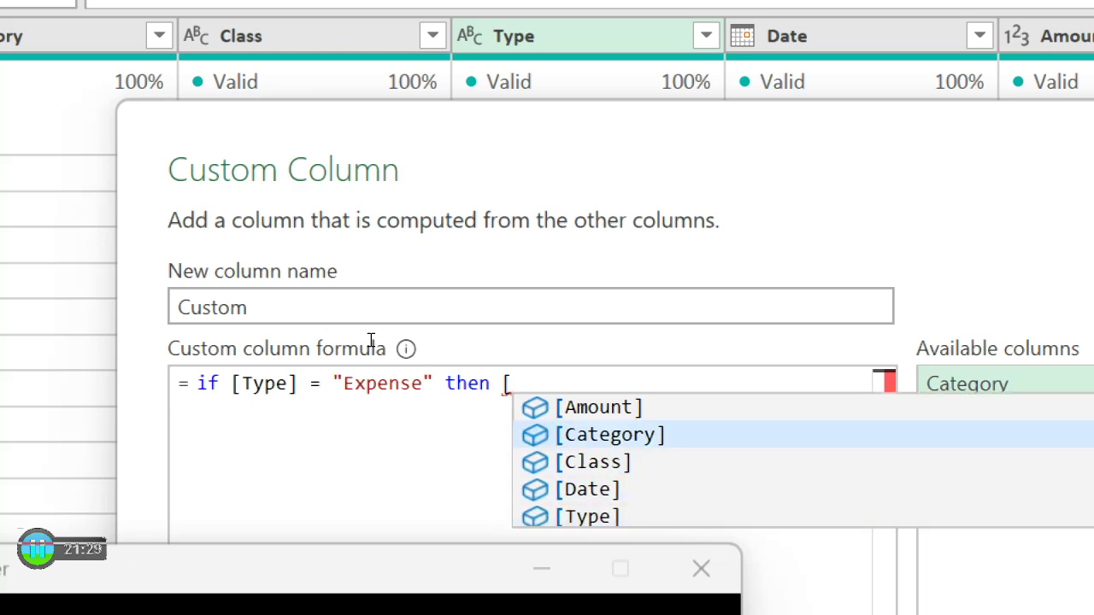
pyautogui.press('Tab')
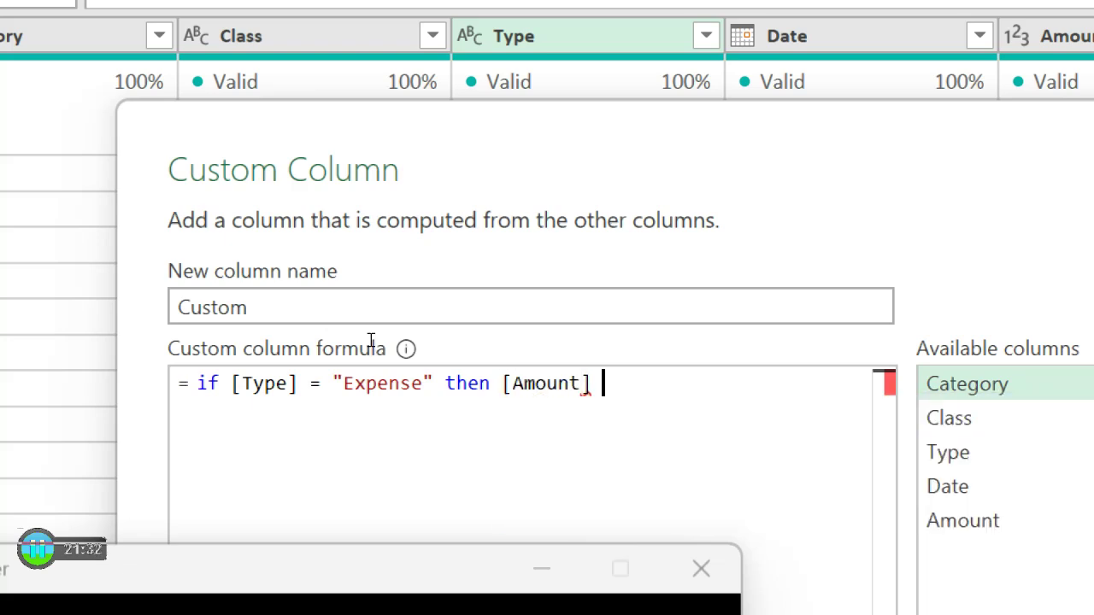
pyautogui.write('* -1 els')
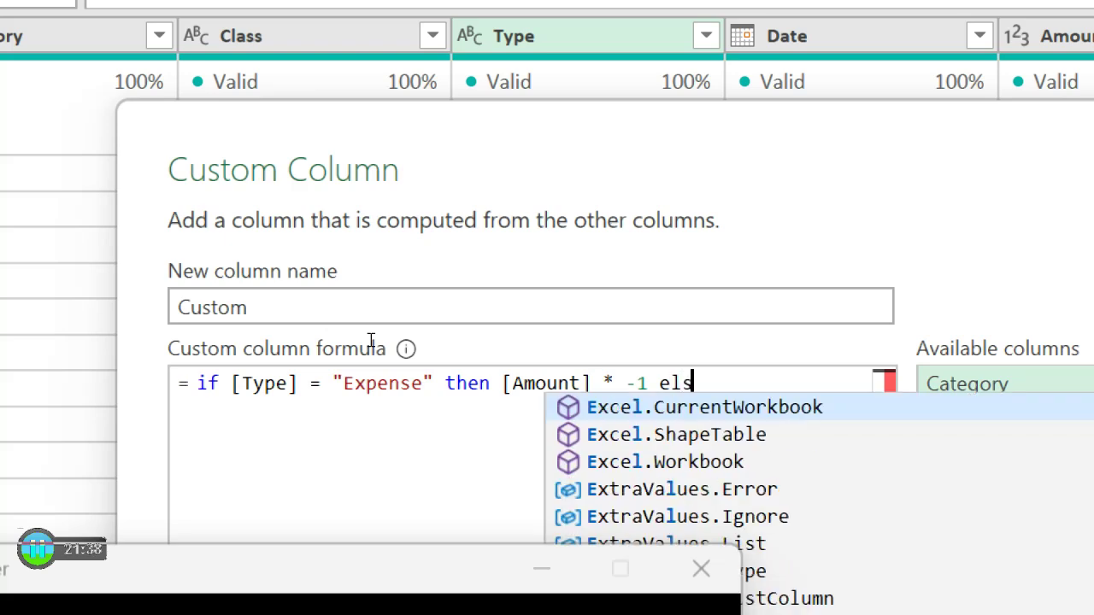
pyautogui.write('e [a')
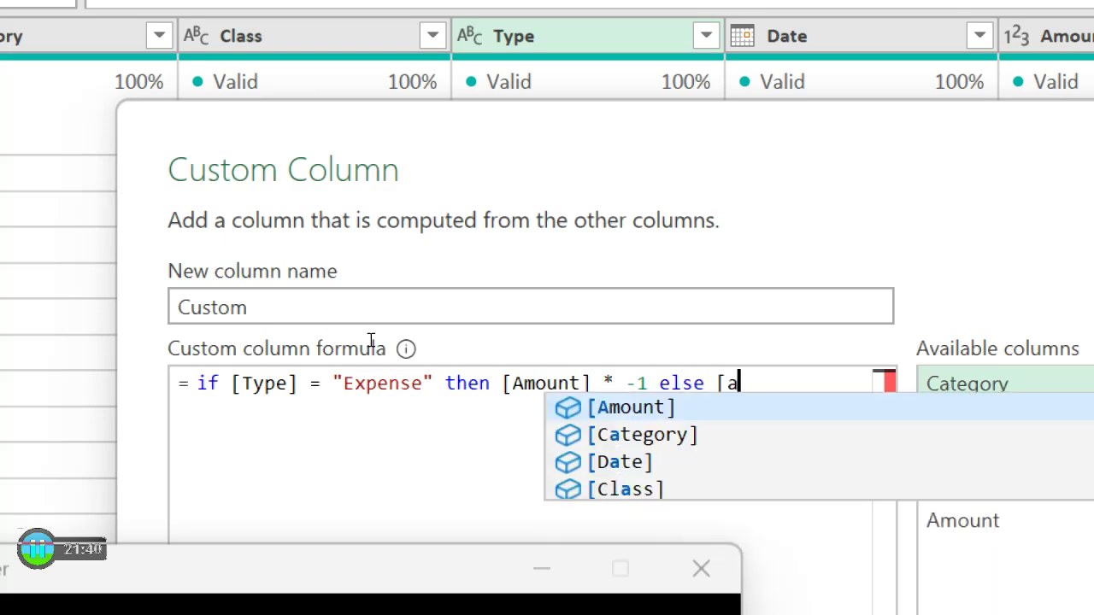
pyautogui.press('Tab')
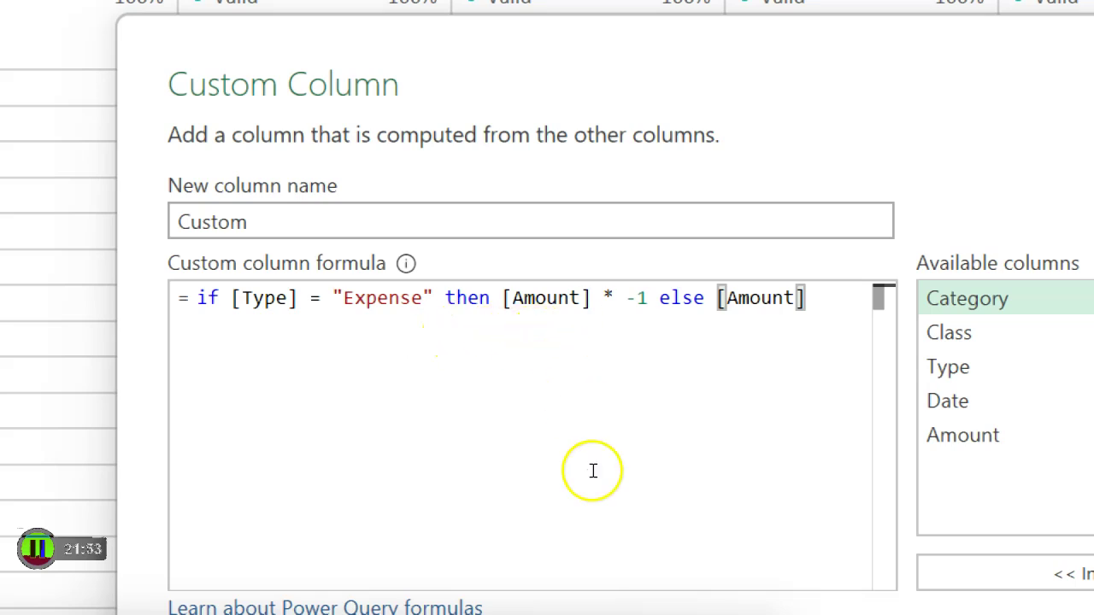
pyautogui.click(580, 511)
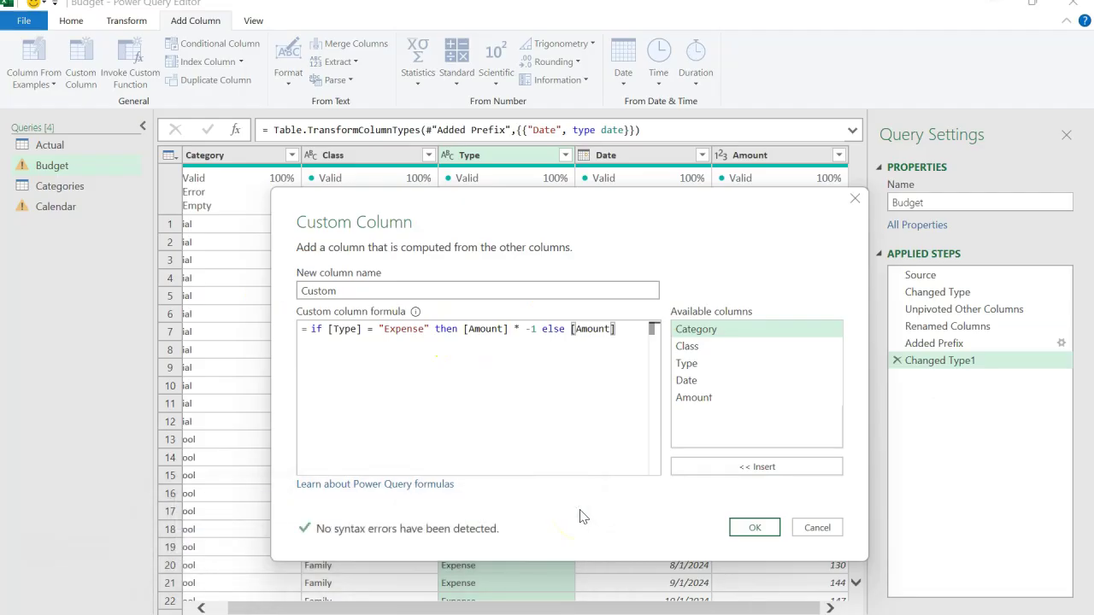
pyautogui.click(742, 528)
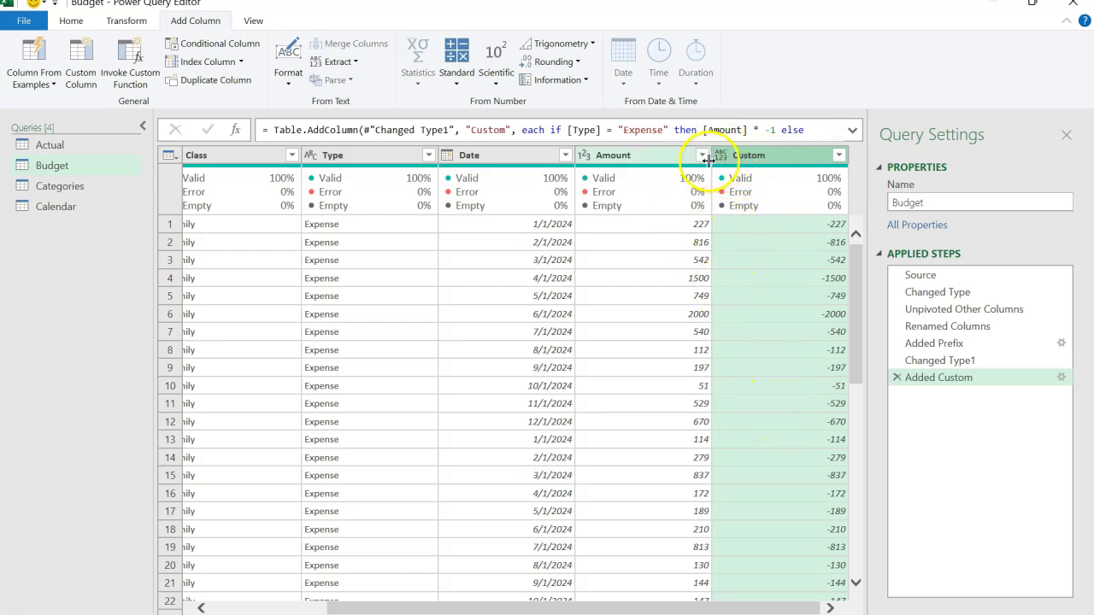
# Remove the original Amount column from the Budget query and rename the Custom column as Amount
pyautogui.click(672, 155)
pyautogui.rightClick(672, 155)
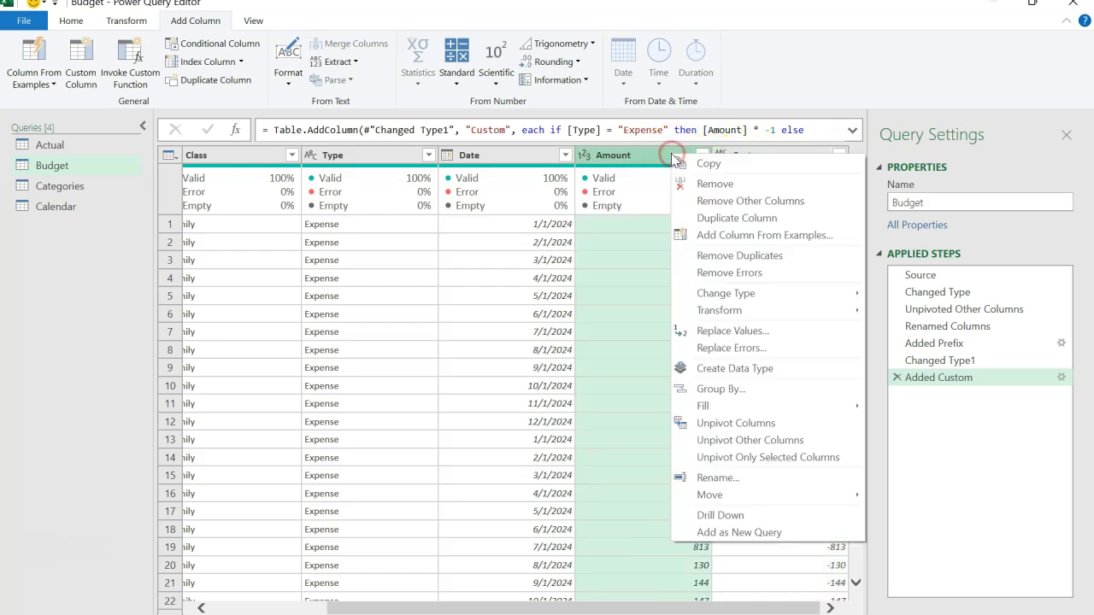
pyautogui.click(712, 184)
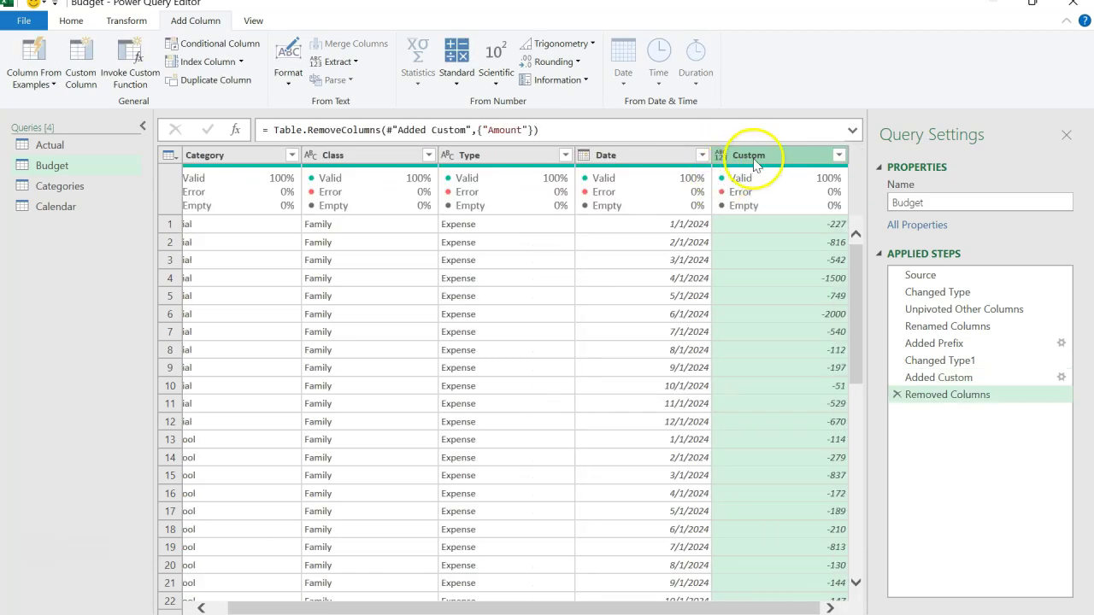
pyautogui.doubleClick(752, 156)
pyautogui.write('Amount')
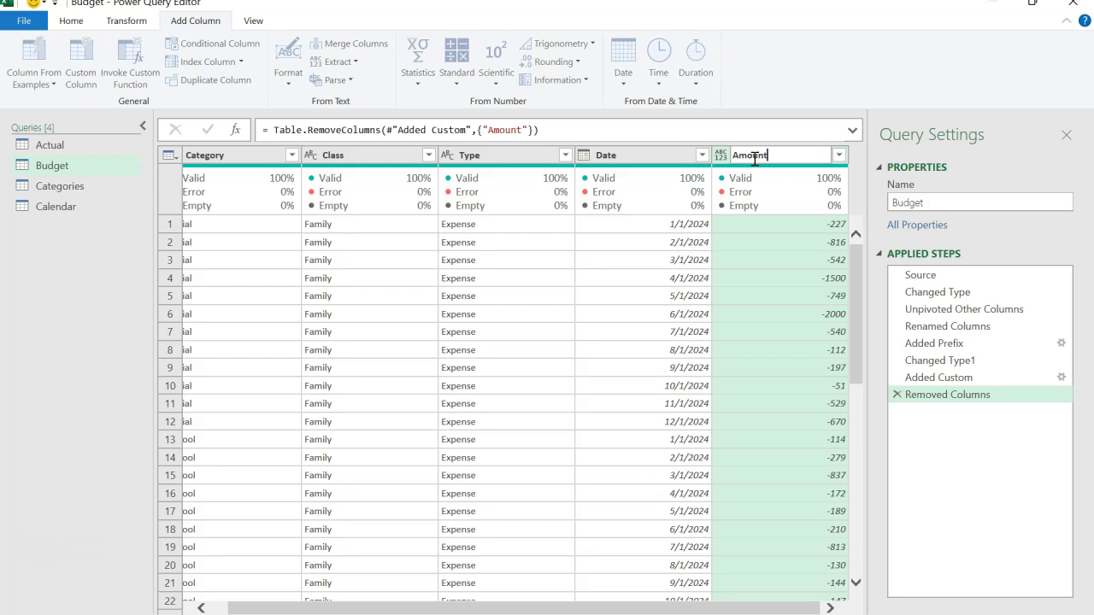
pyautogui.press('Return')
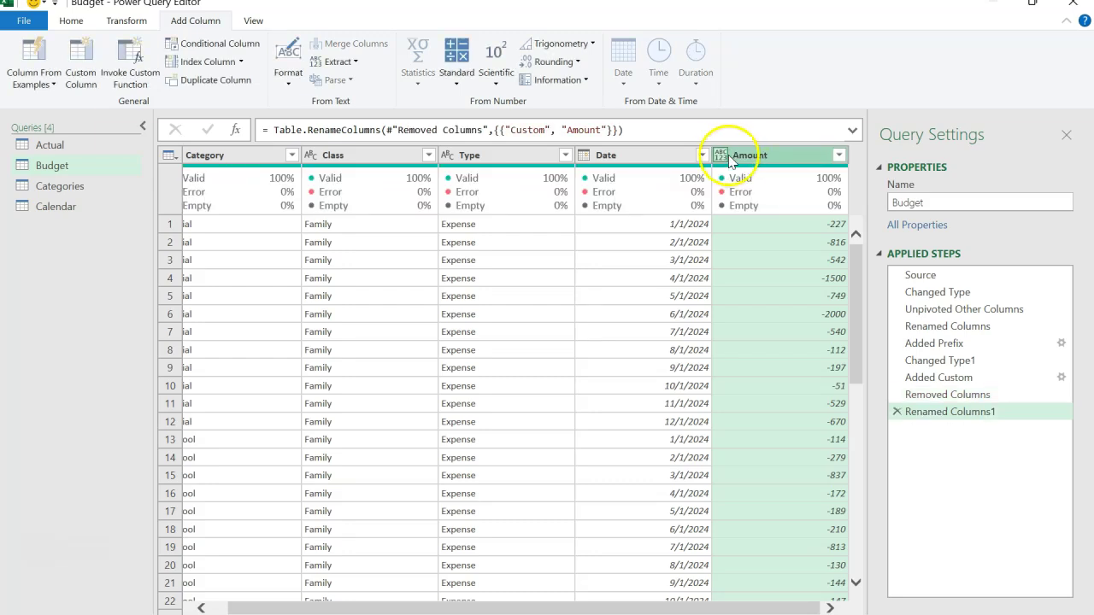
# Set the data type of the Budget query's new Amount column to Decimal Number
pyautogui.click(721, 155)
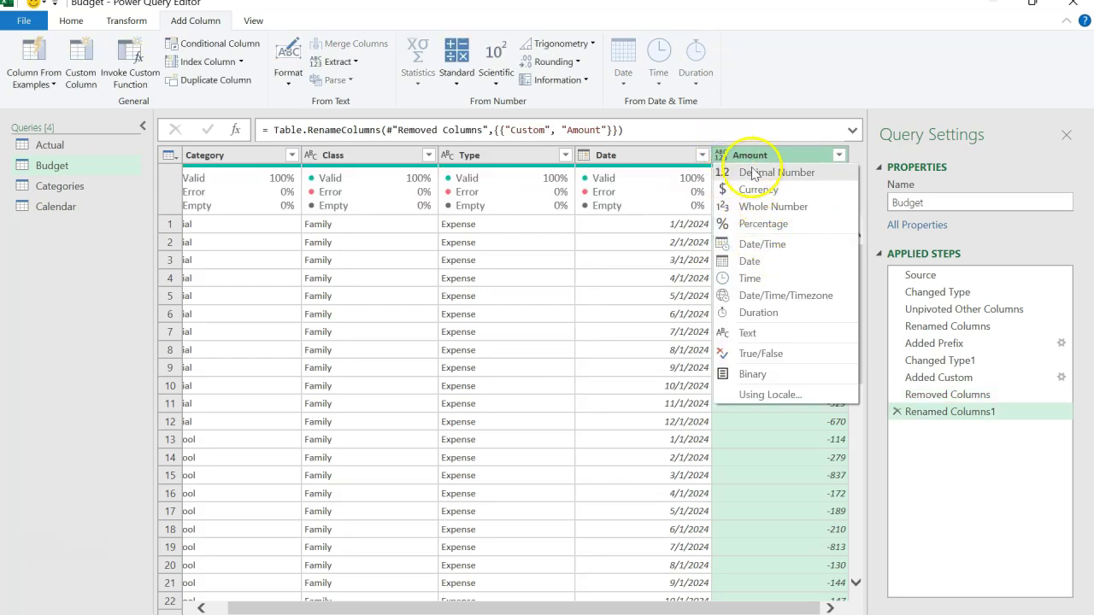
pyautogui.click(753, 175)
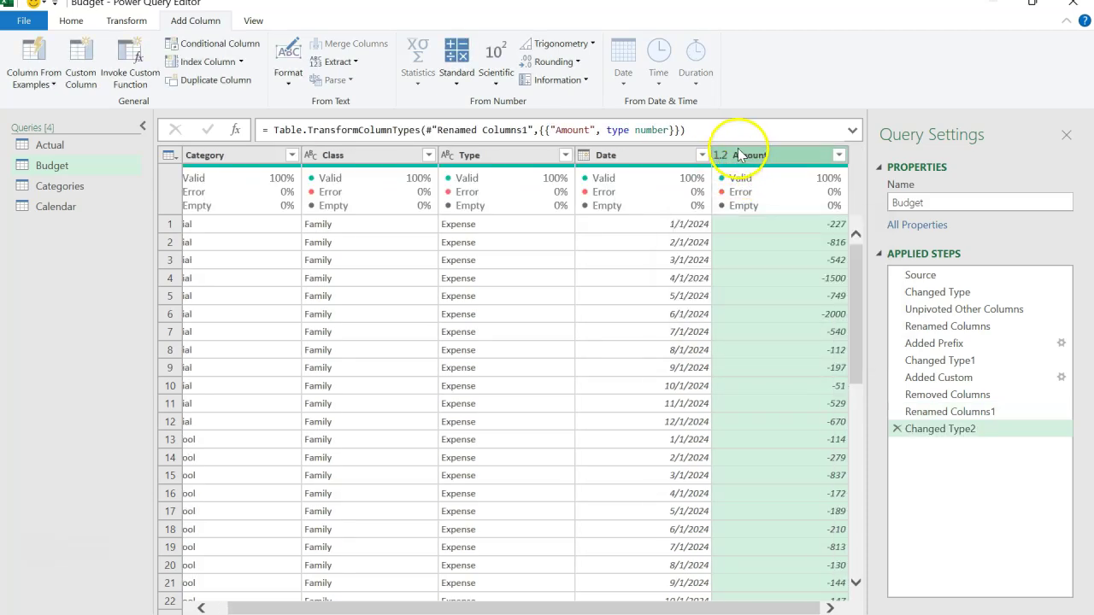
pyautogui.moveTo(739, 198)
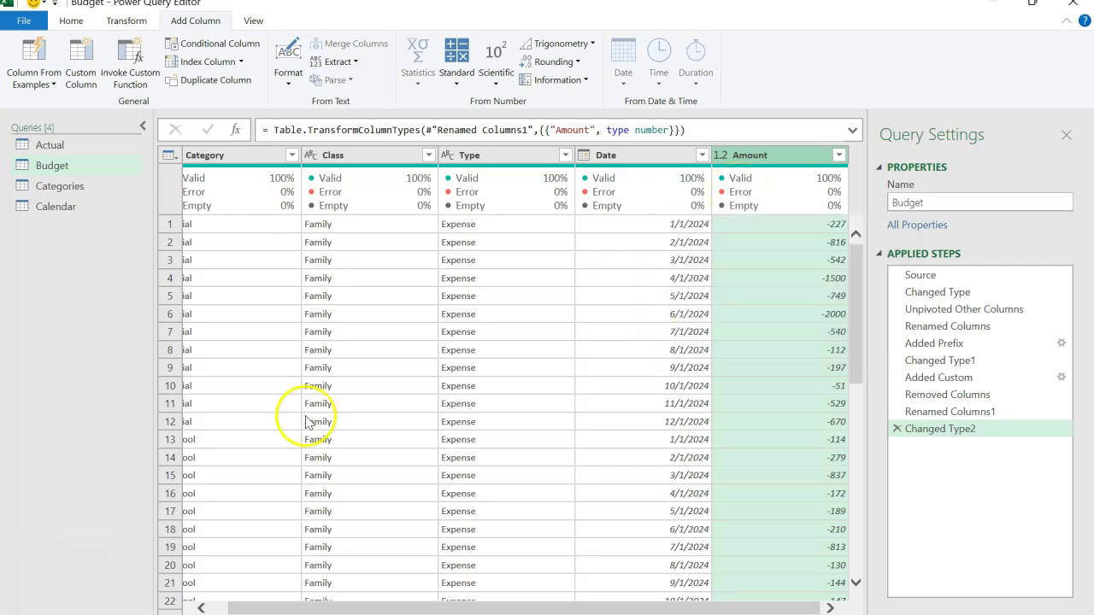
pyautogui.click(205, 609)
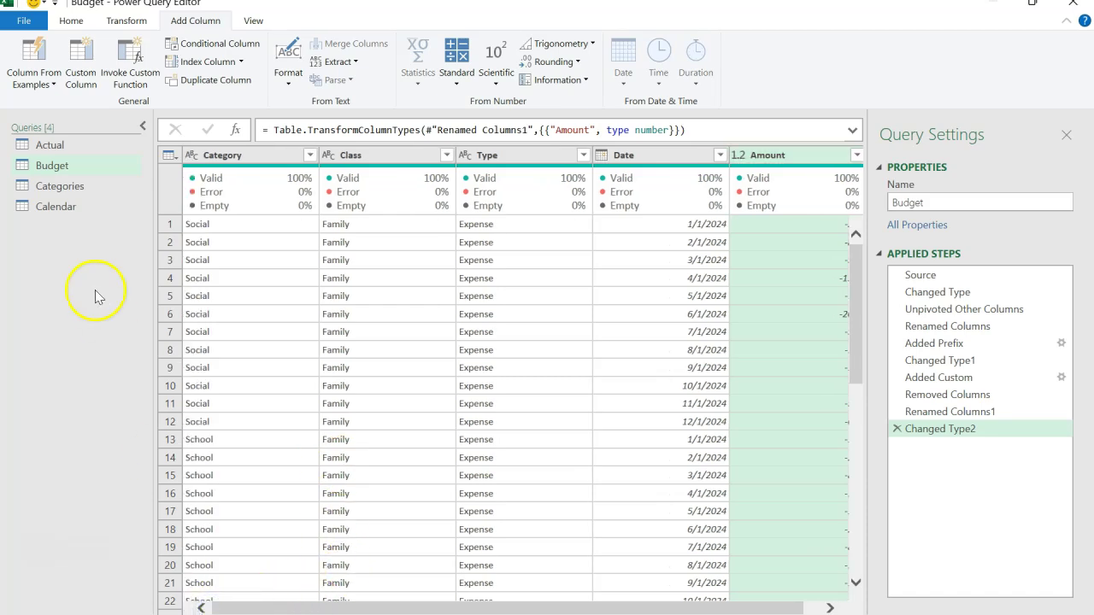
# Examine the columns of the Actual query, especially Category, and compare them with the Categories query
pyautogui.click(86, 150)
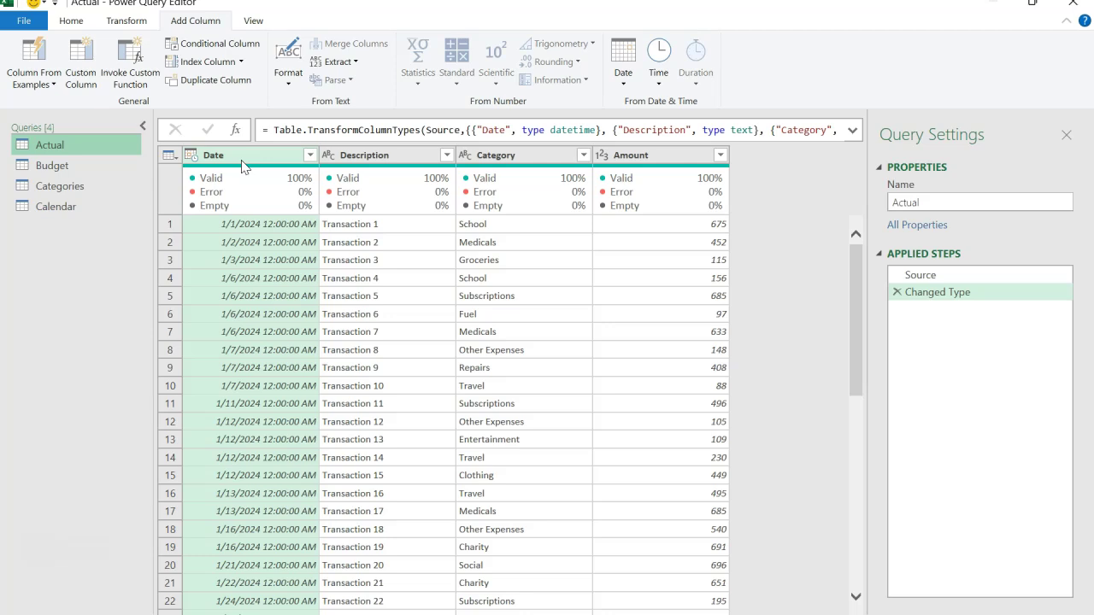
pyautogui.click(363, 156)
pyautogui.click(486, 157)
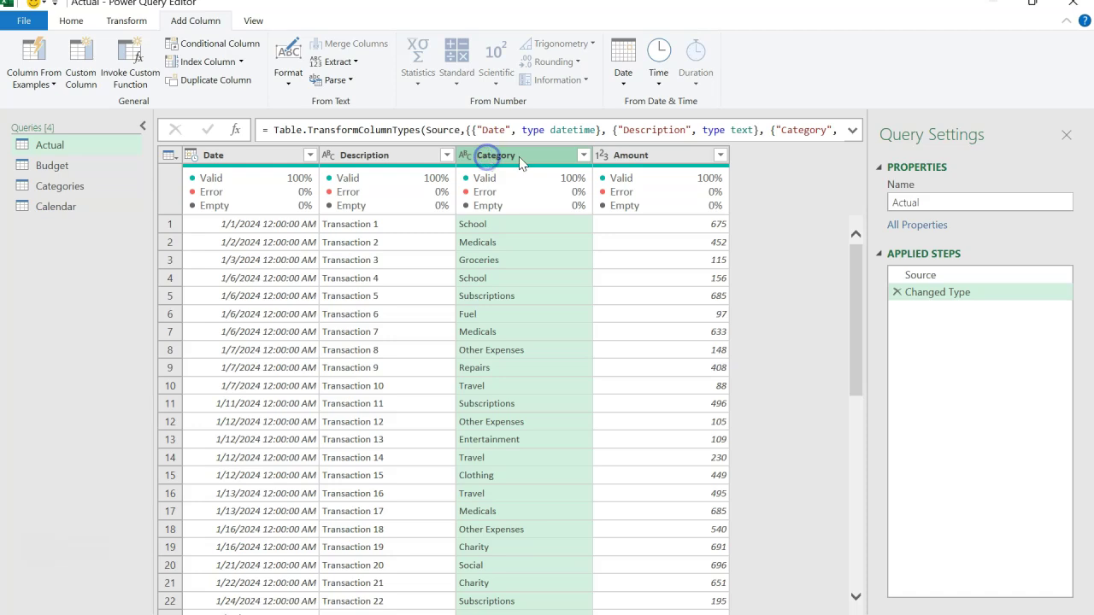
pyautogui.click(630, 156)
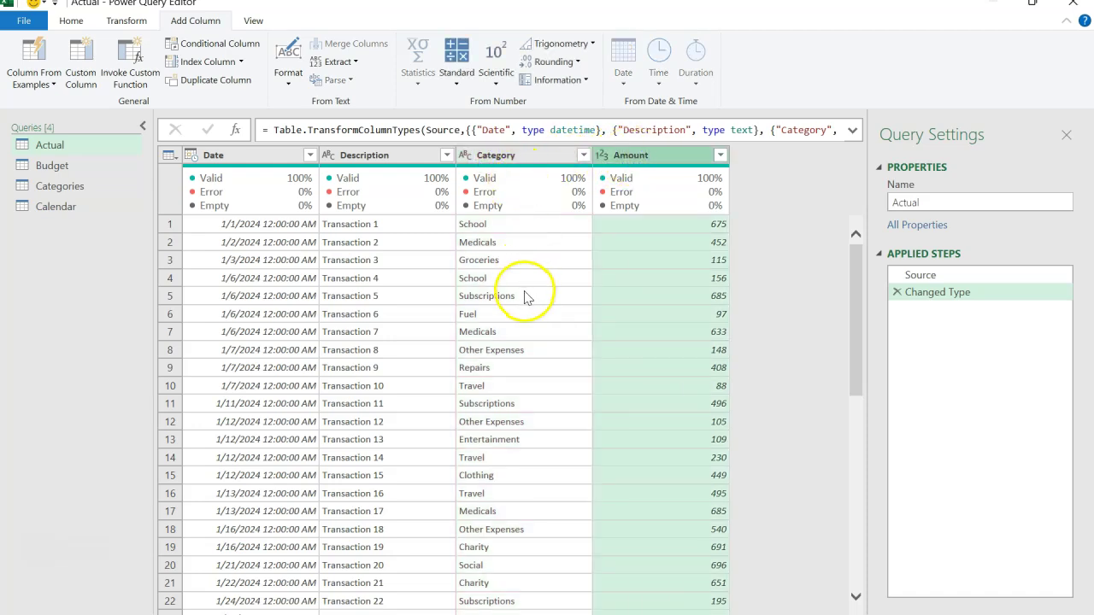
pyautogui.moveTo(534, 205)
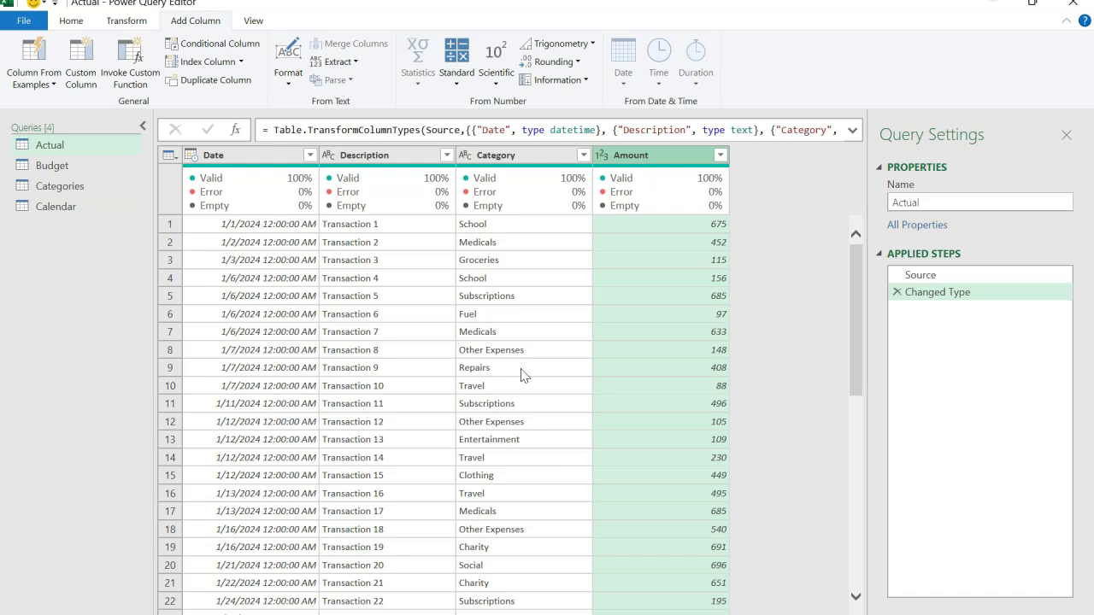
pyautogui.click(515, 155)
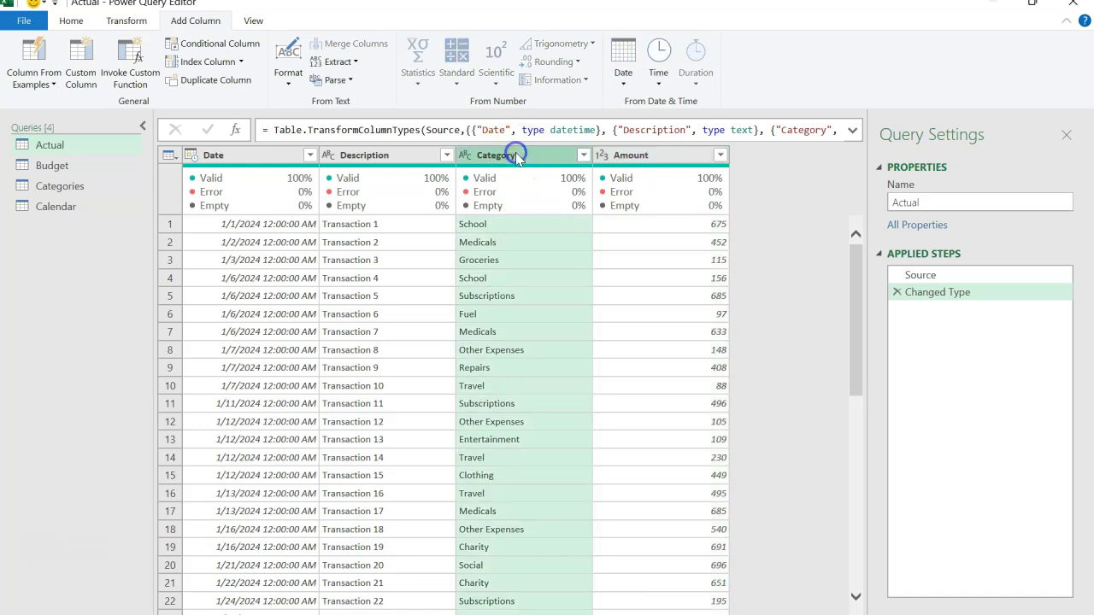
pyautogui.click(80, 190)
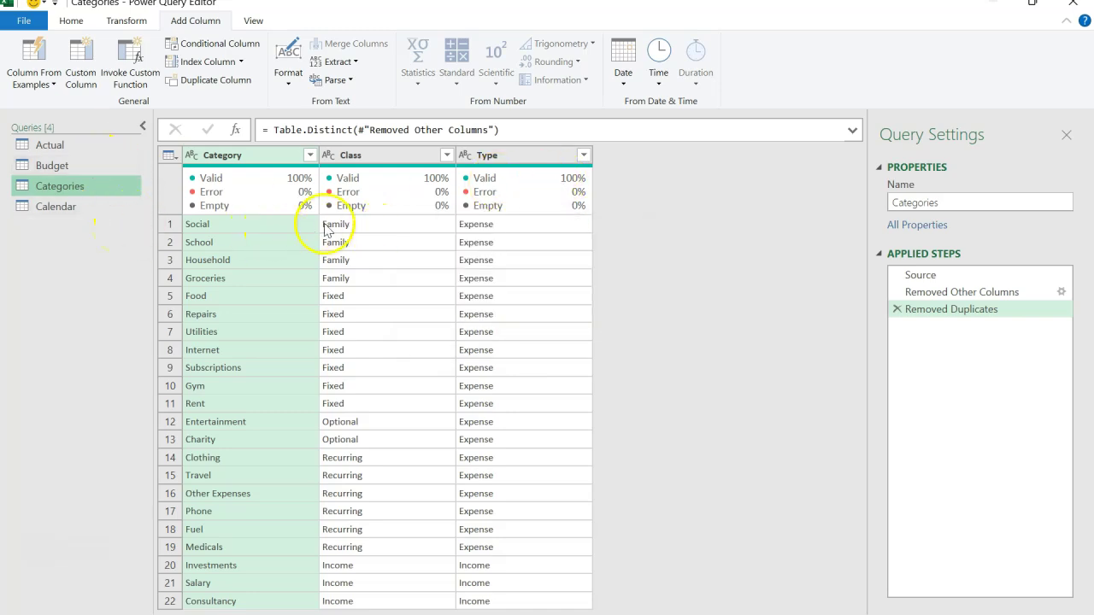
# Merge the Categories query into the Actual query, matching on the Category column of both tables with a Left Outer join
pyautogui.click(94, 148)
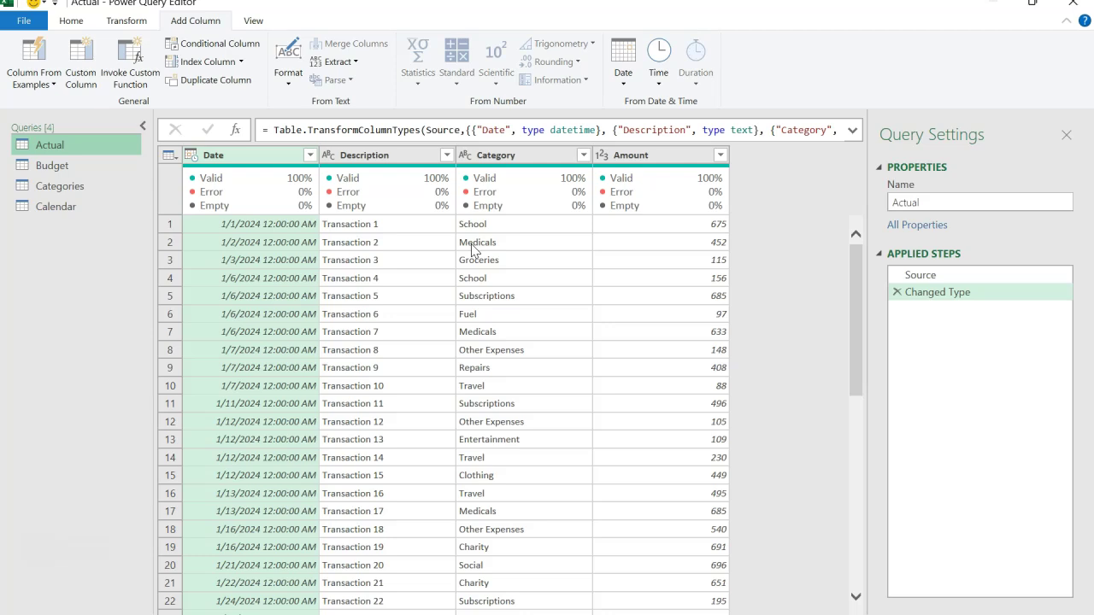
pyautogui.click(513, 155)
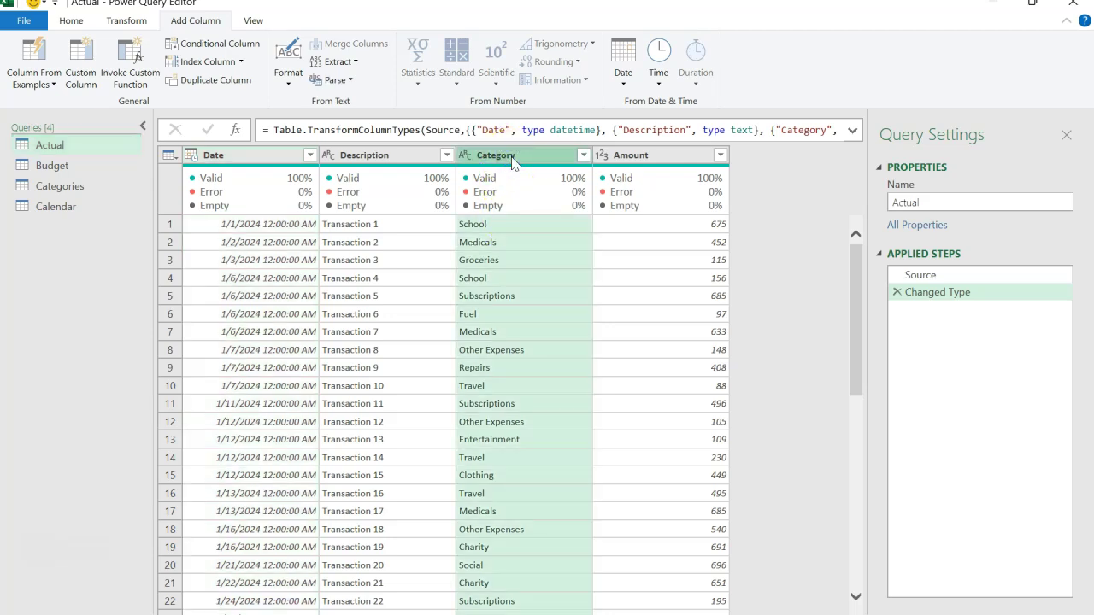
pyautogui.click(75, 22)
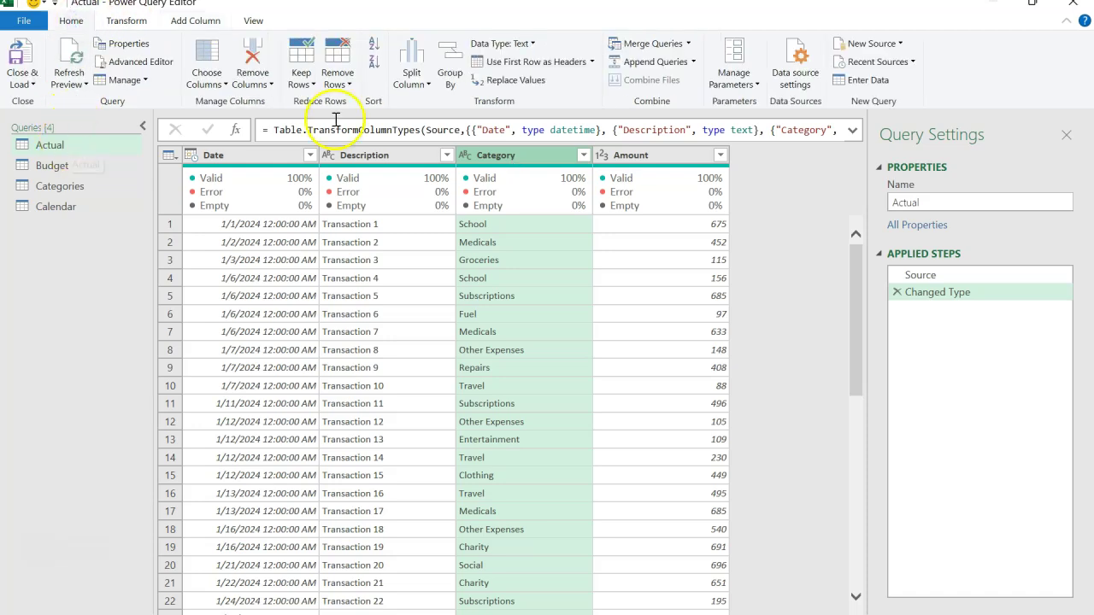
pyautogui.click(687, 44)
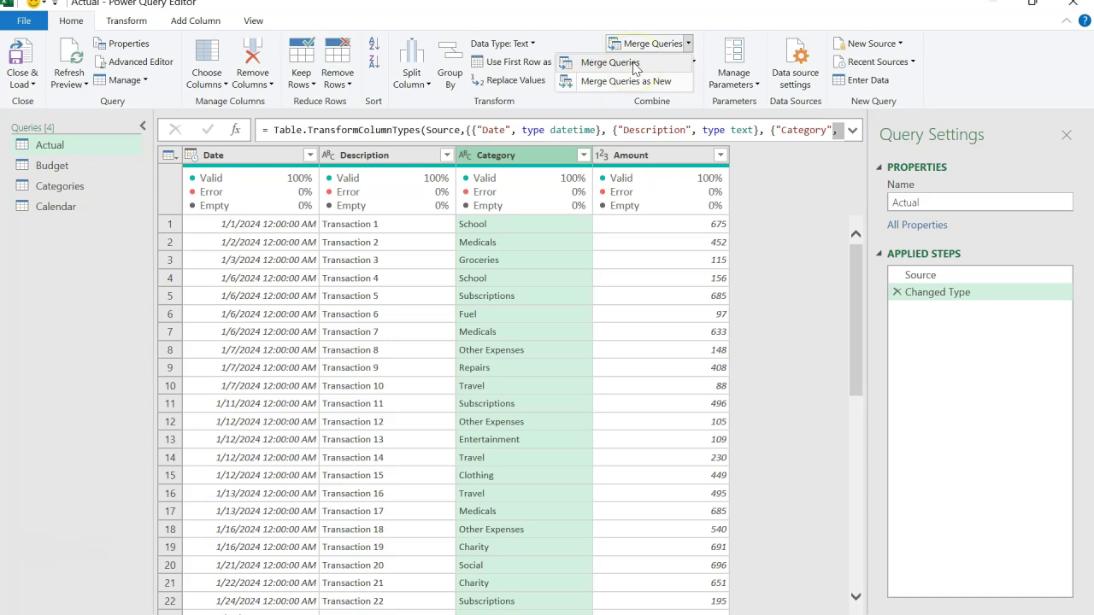
pyautogui.click(634, 67)
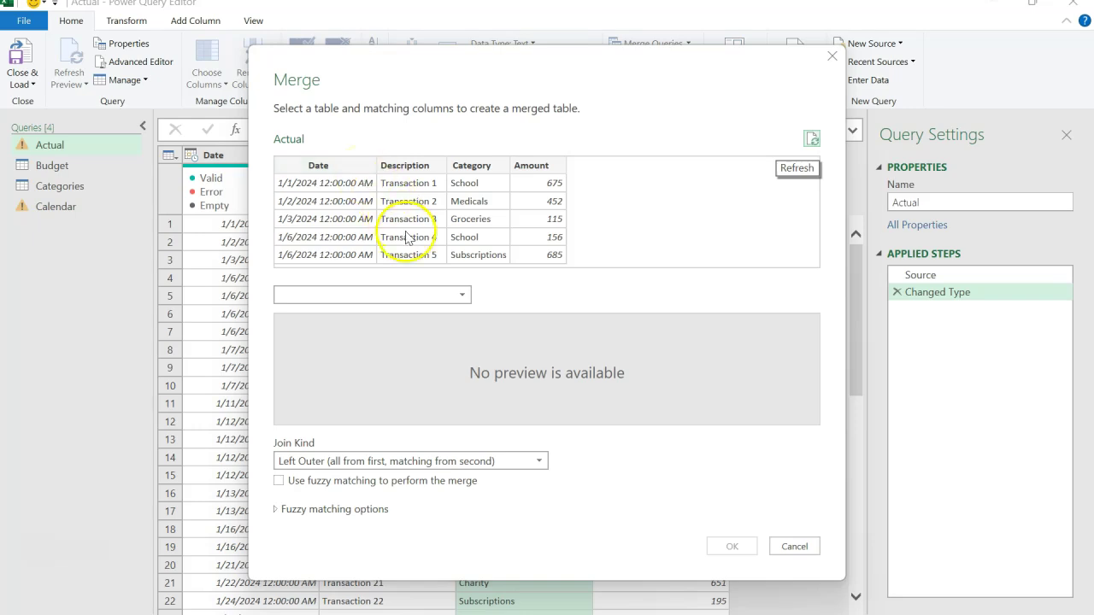
pyautogui.click(462, 294)
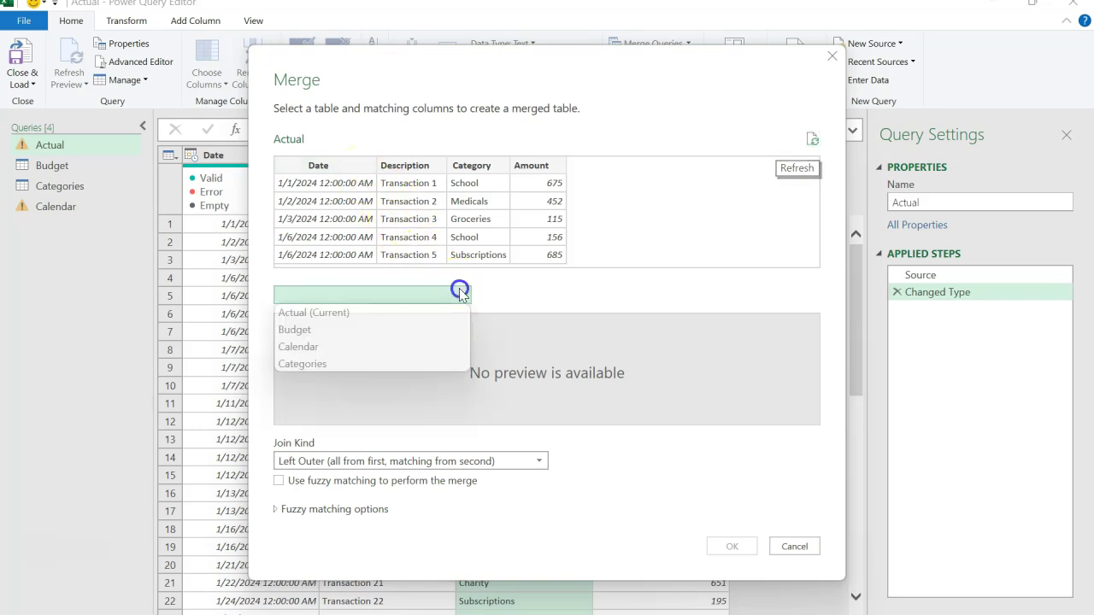
pyautogui.click(329, 363)
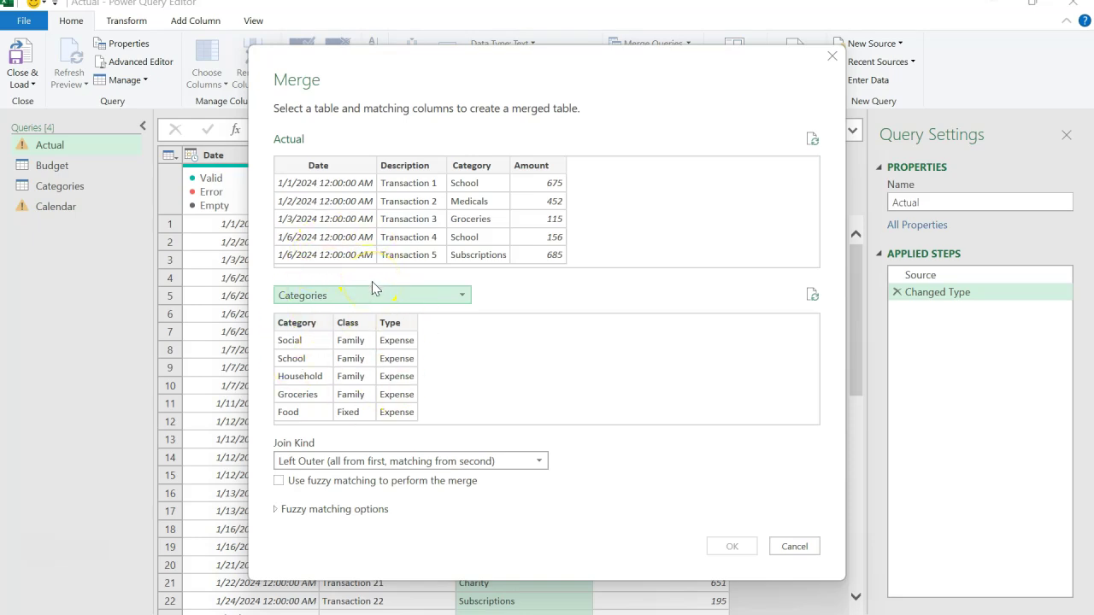
pyautogui.click(475, 165)
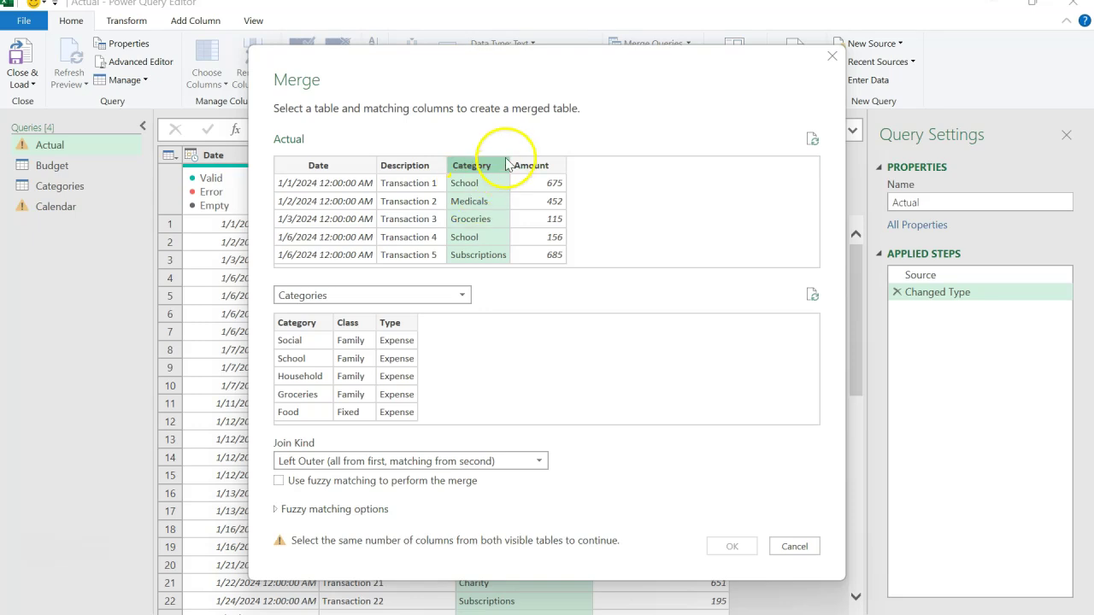
pyautogui.click(305, 324)
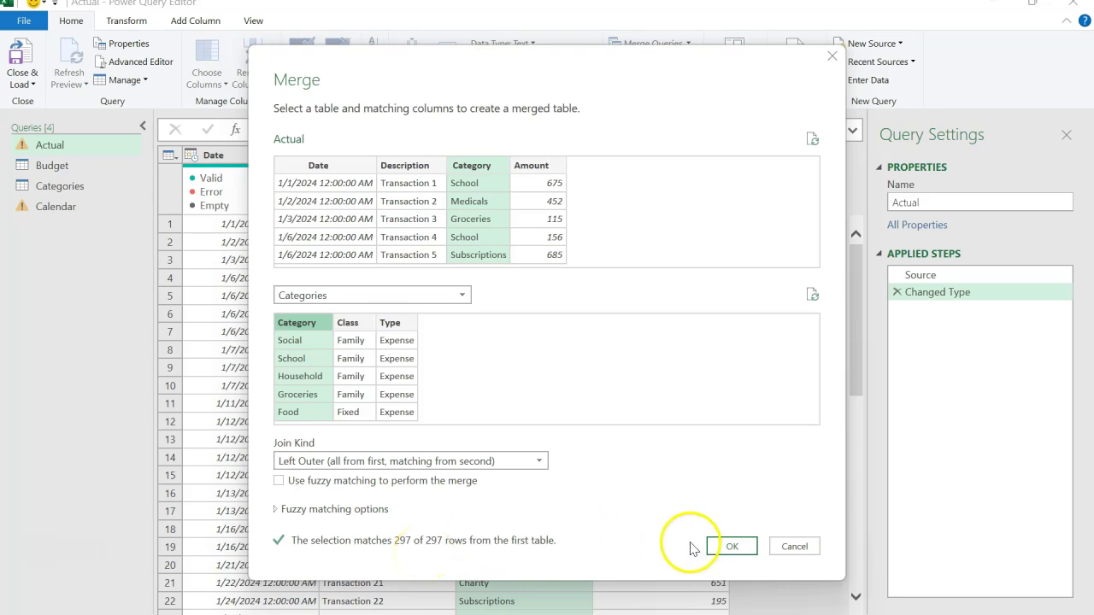
pyautogui.click(723, 549)
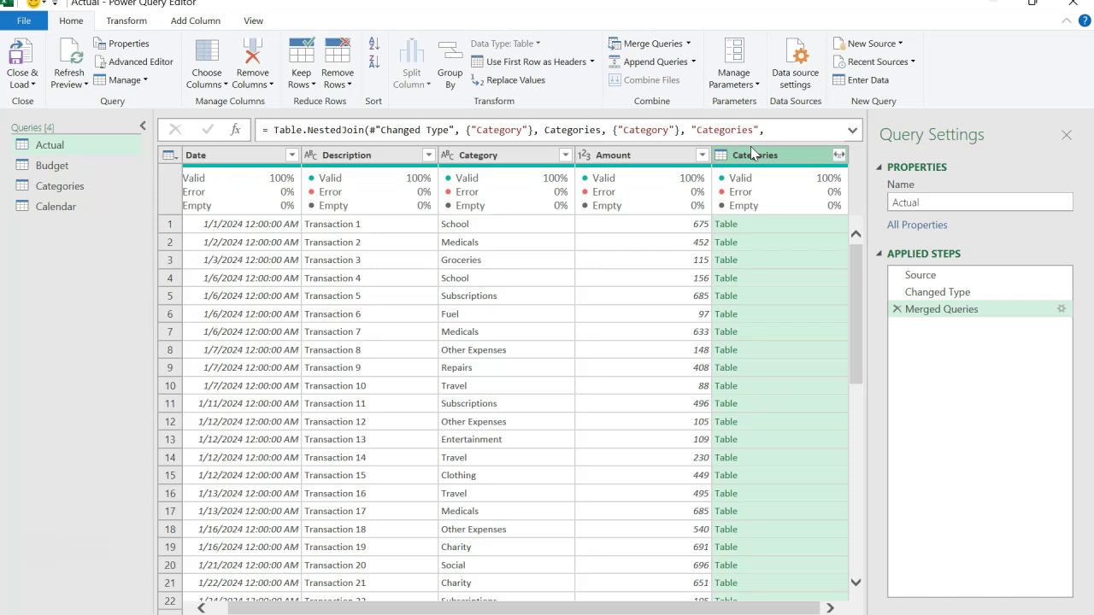
# Expand only the Type column from the merged Categories column, without the original column name as prefix
pyautogui.click(838, 157)
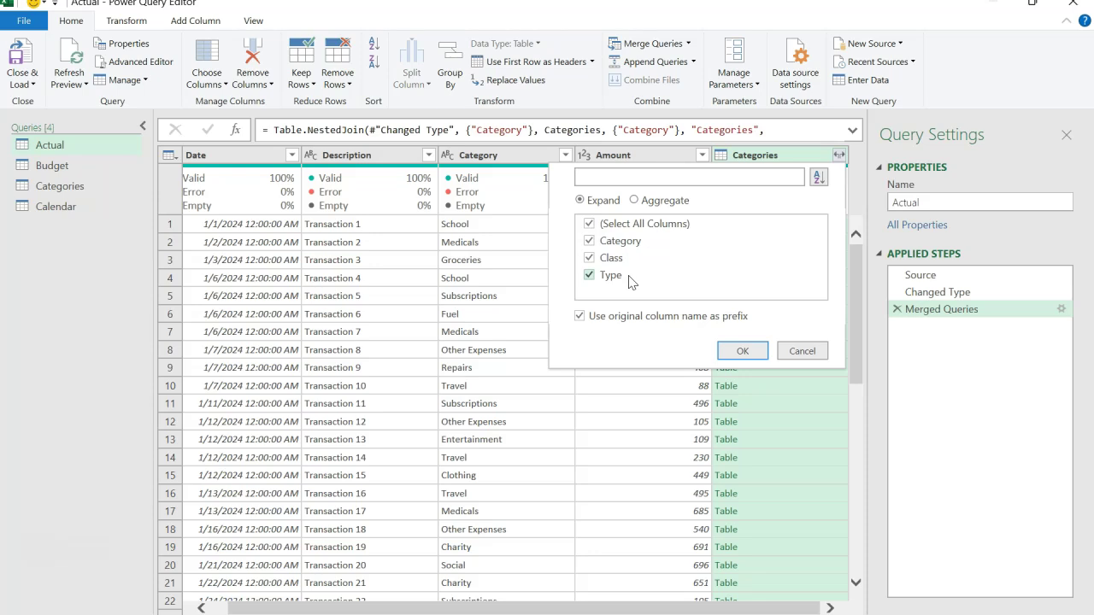
pyautogui.click(589, 224)
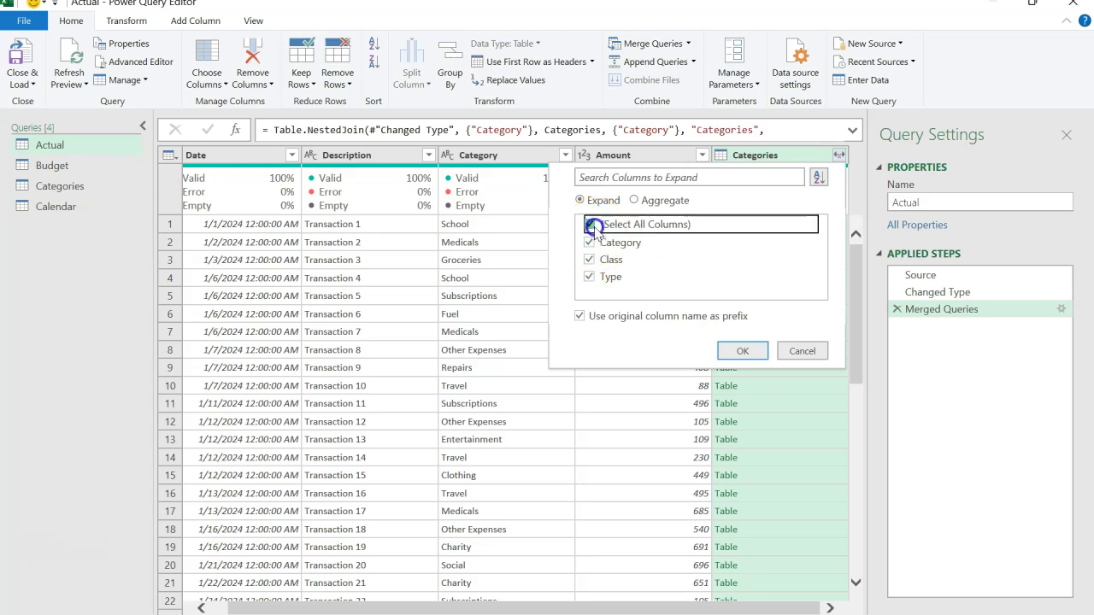
pyautogui.click(590, 278)
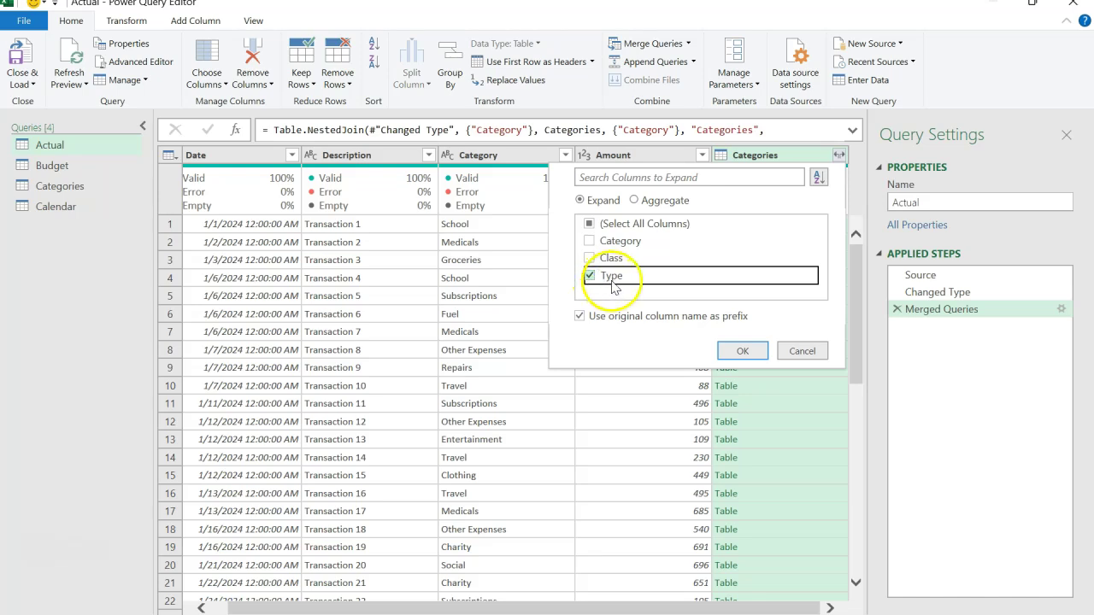
pyautogui.click(580, 316)
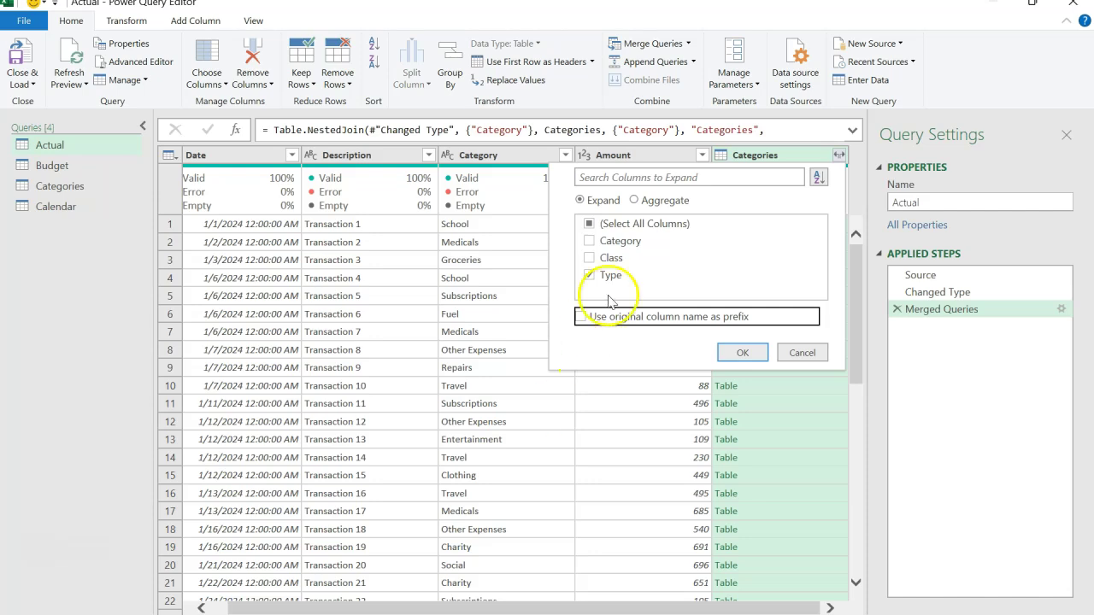
pyautogui.click(733, 354)
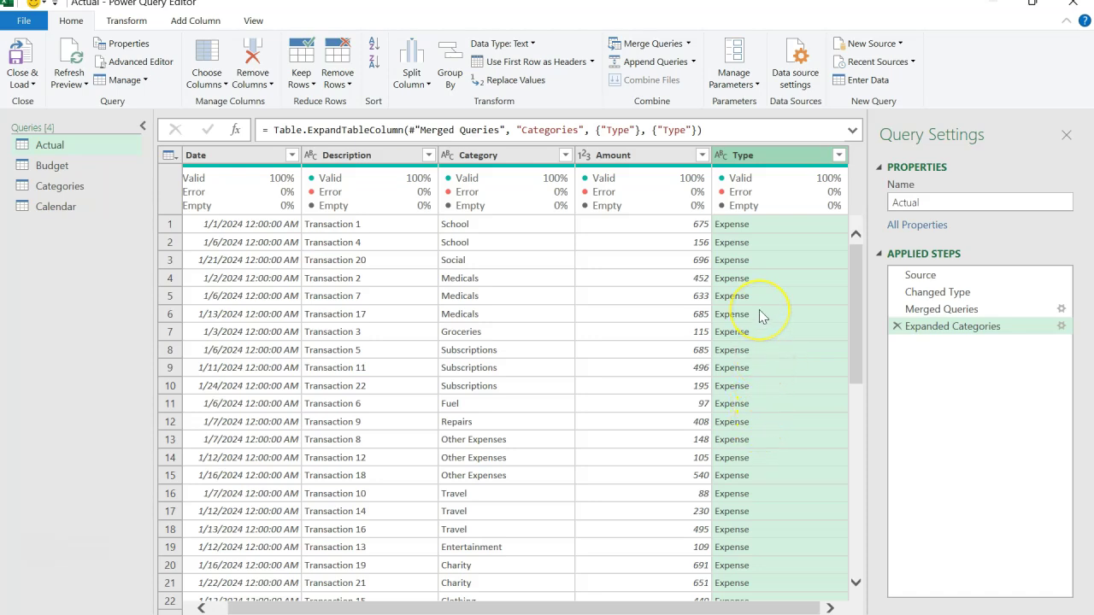
pyautogui.scroll(-4, 762, 316)
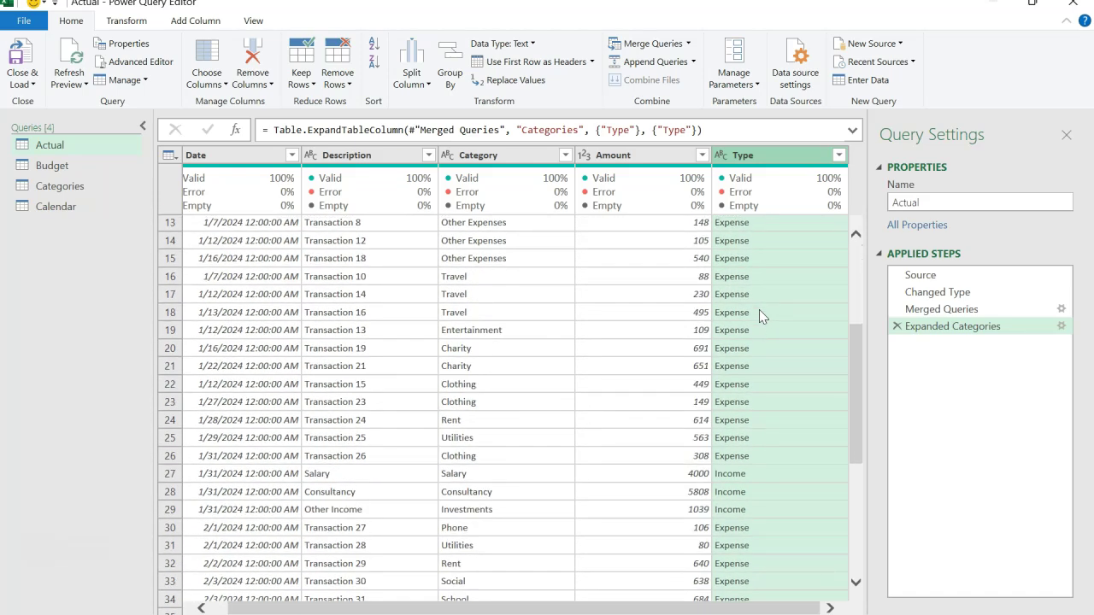
pyautogui.scroll(4, 759, 311)
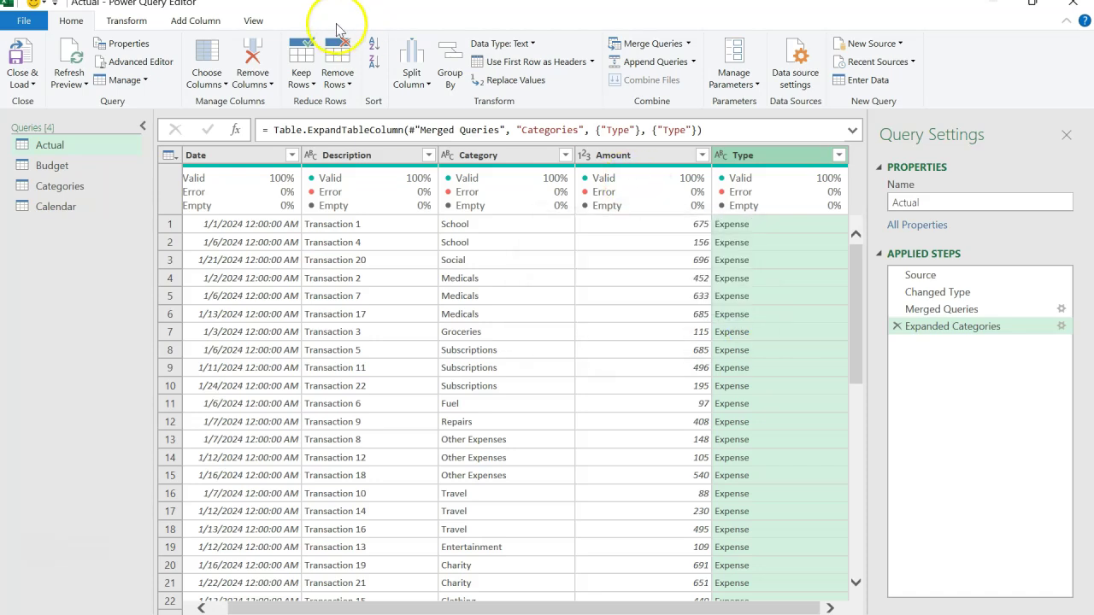
# Start a custom column in the Actual query with the formula condition if [Type] = "Expense"
pyautogui.click(210, 24)
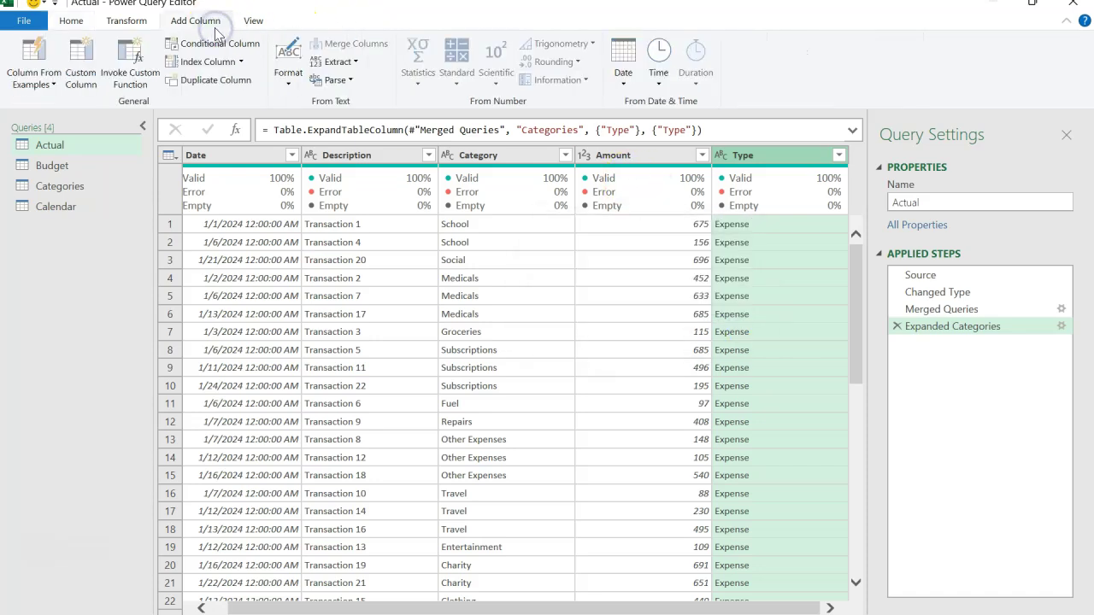
pyautogui.click(95, 74)
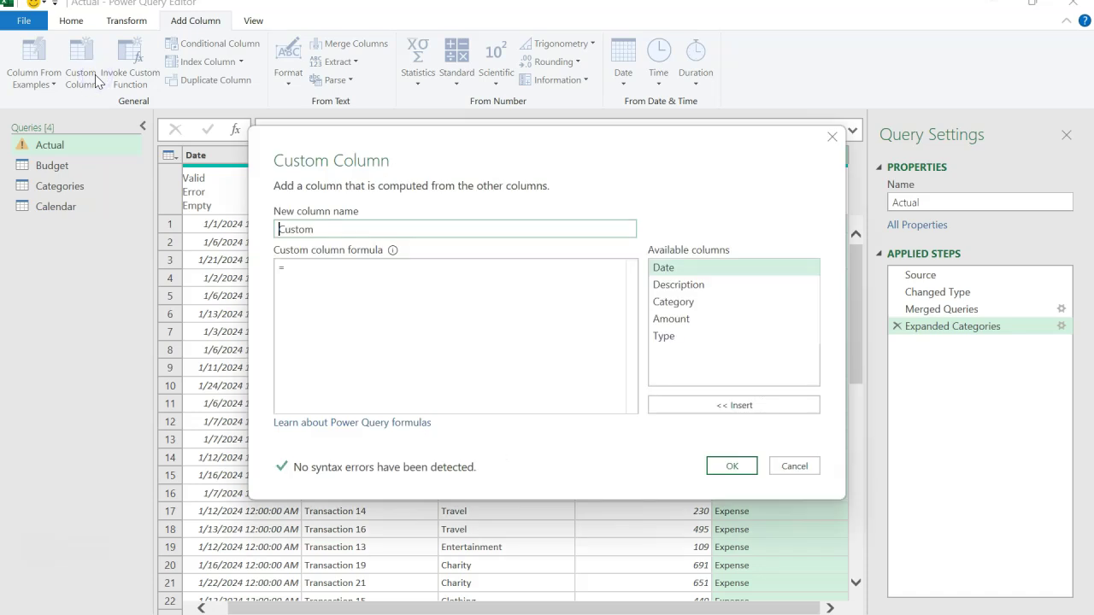
pyautogui.click(352, 272)
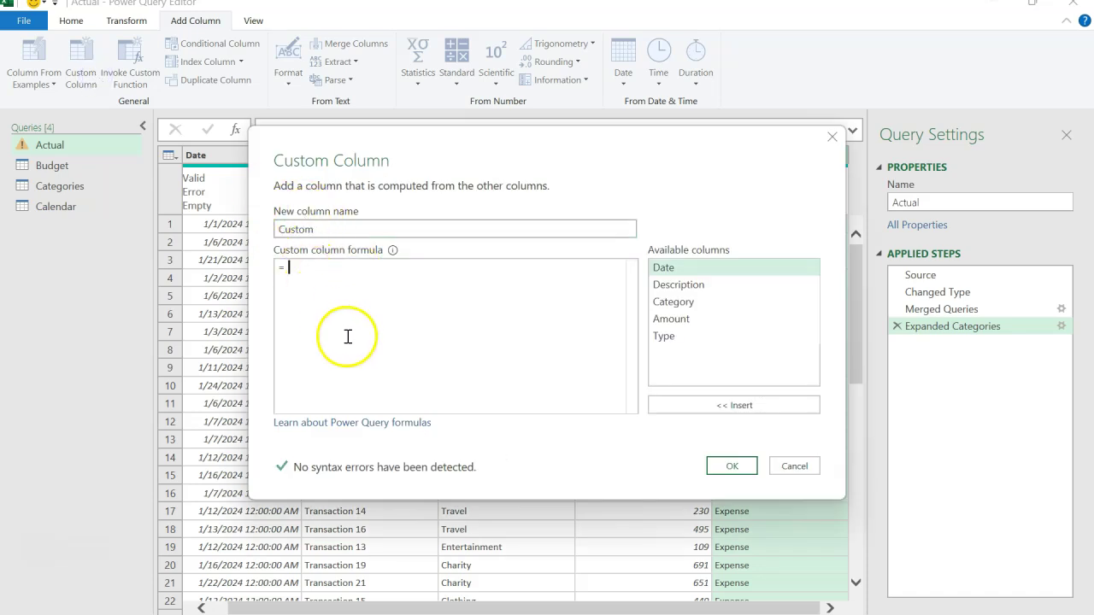
pyautogui.write('if ')
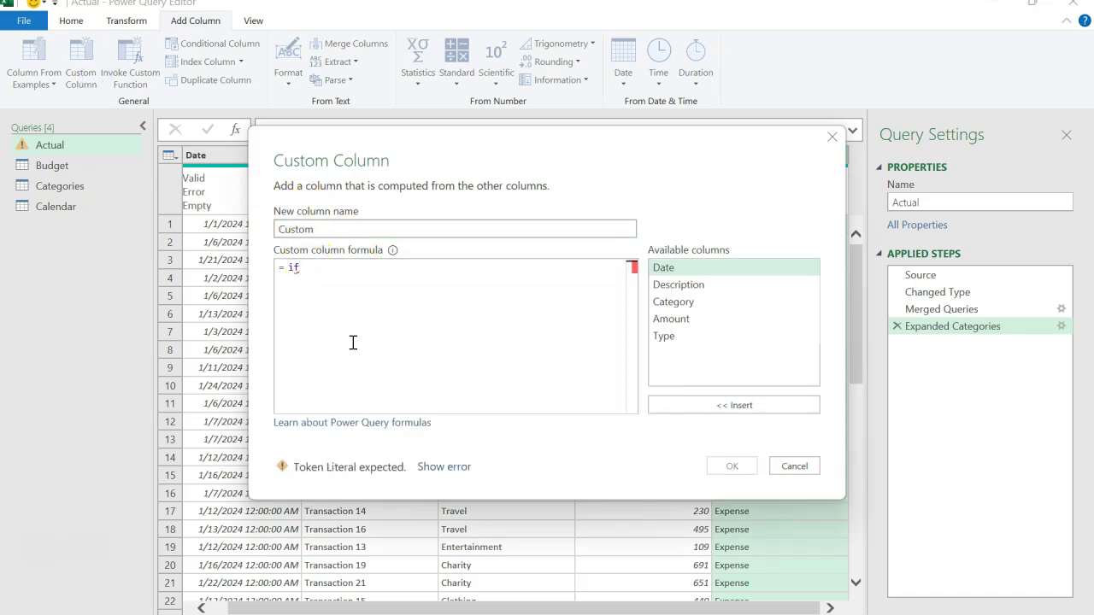
pyautogui.write('[')
pyautogui.press('Down')
pyautogui.press('Down')
pyautogui.press('Down')
pyautogui.press('Down')
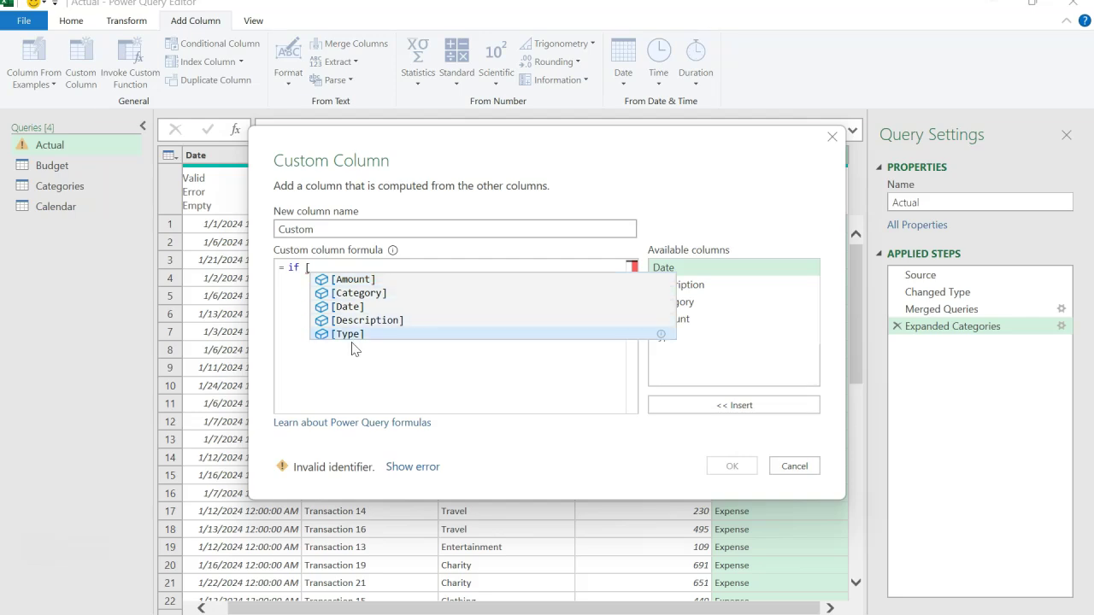
pyautogui.press('Return')
pyautogui.write('= "Expense" ')
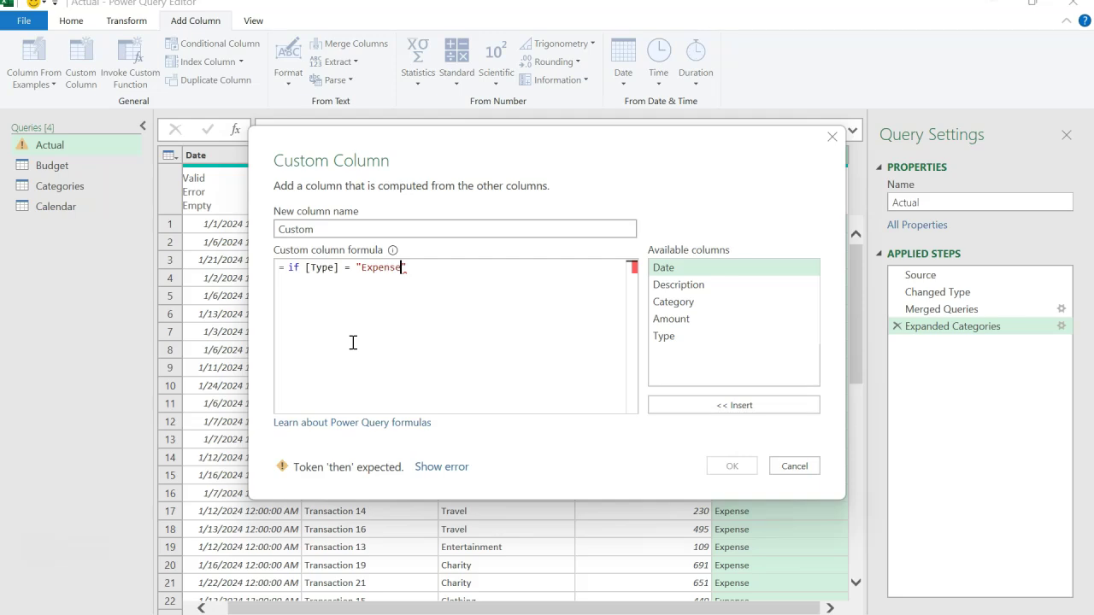
# Complete the formula with then [Amount] * -1 else [Amount], and add the Custom column to the Actual query
pyautogui.write('then ')
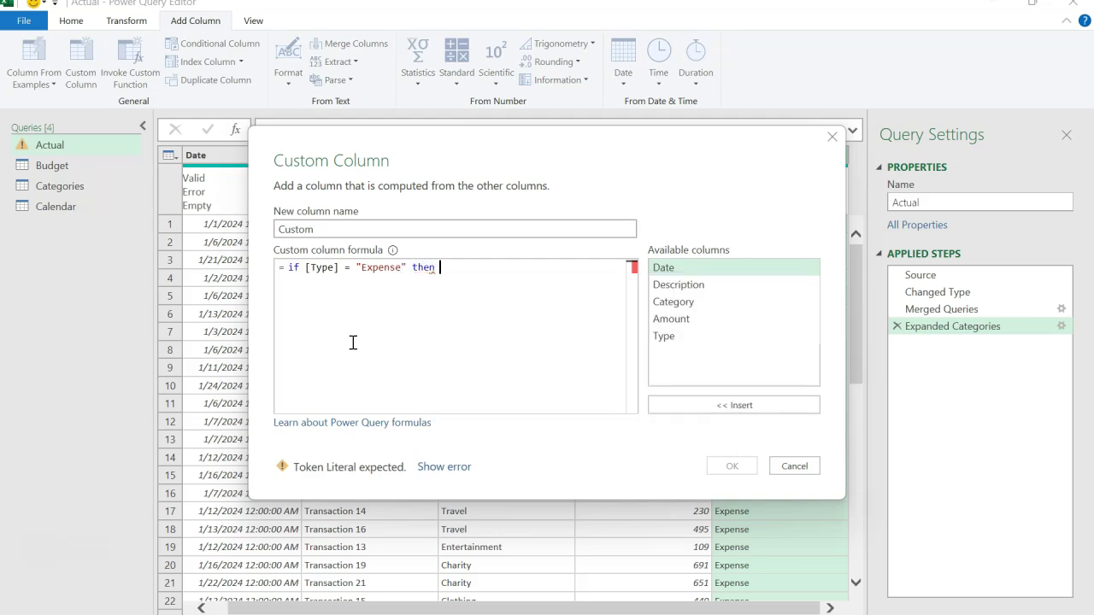
pyautogui.write('[')
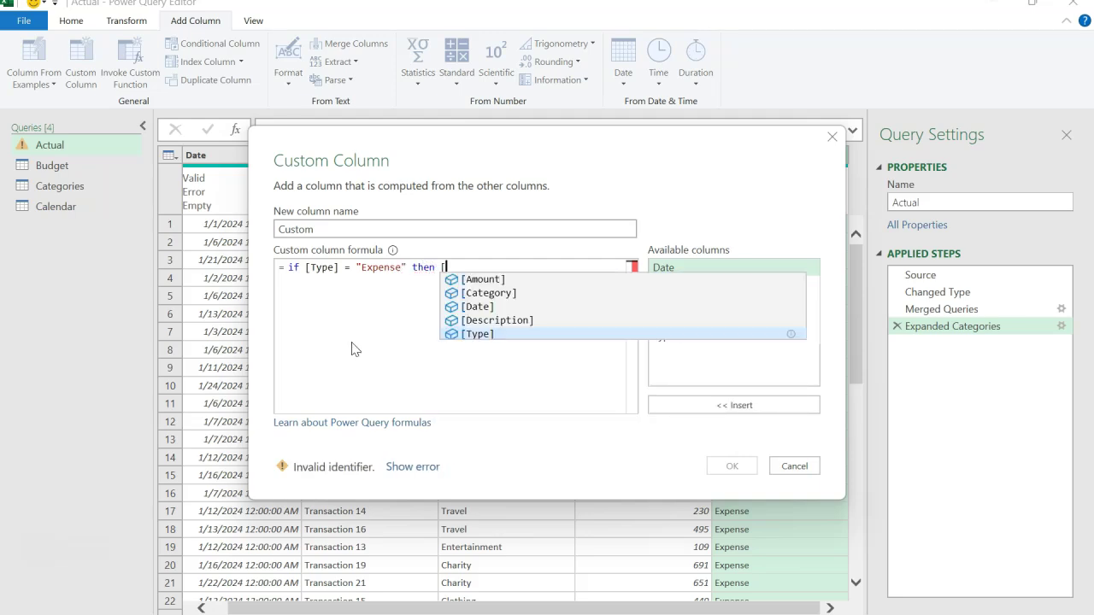
pyautogui.press('Up')
pyautogui.press('Up')
pyautogui.press('Up')
pyautogui.press('Up')
pyautogui.press('Return')
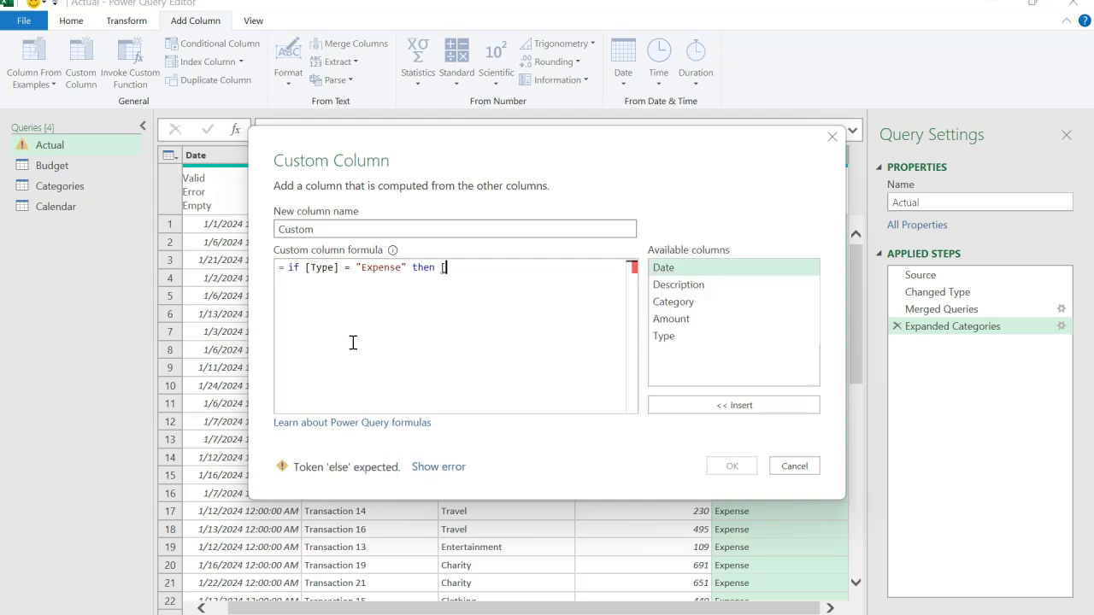
pyautogui.write('*')
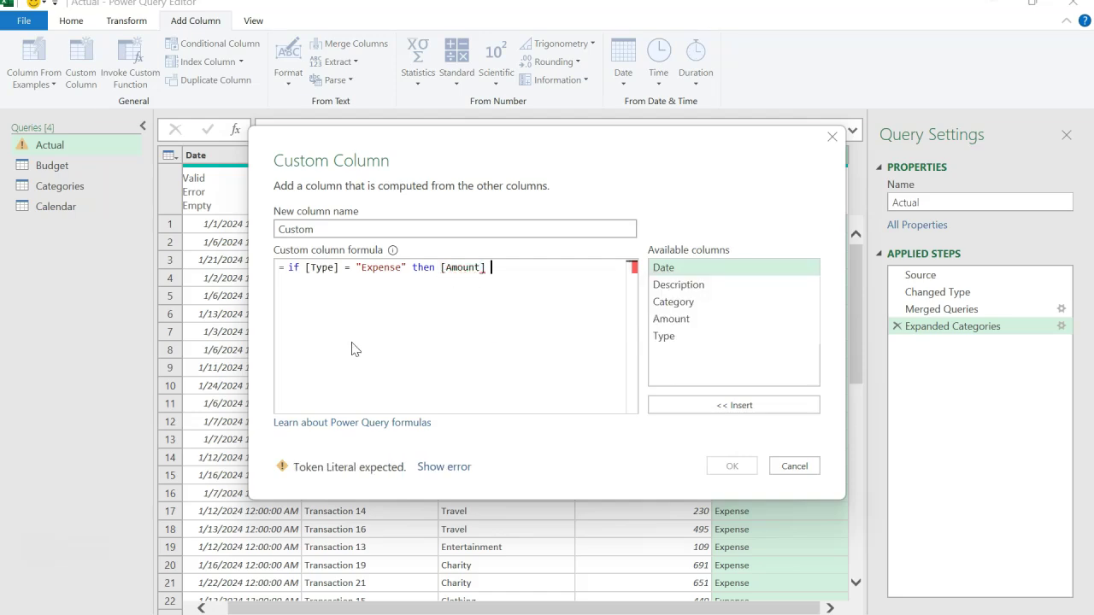
pyautogui.write(' -1 else [')
pyautogui.press('Tab')
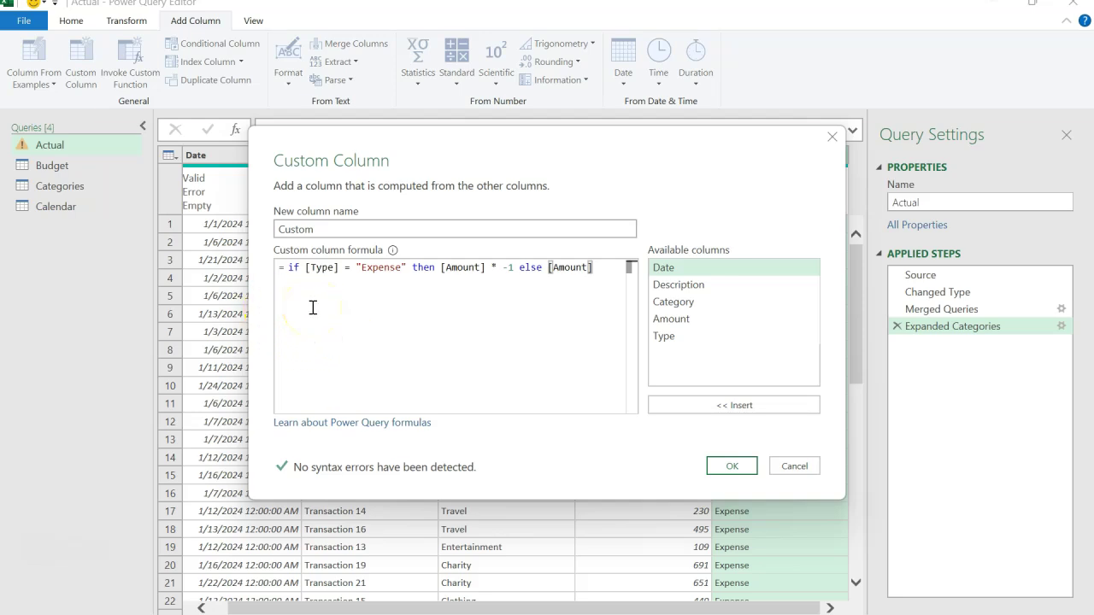
pyautogui.press('super+plus')
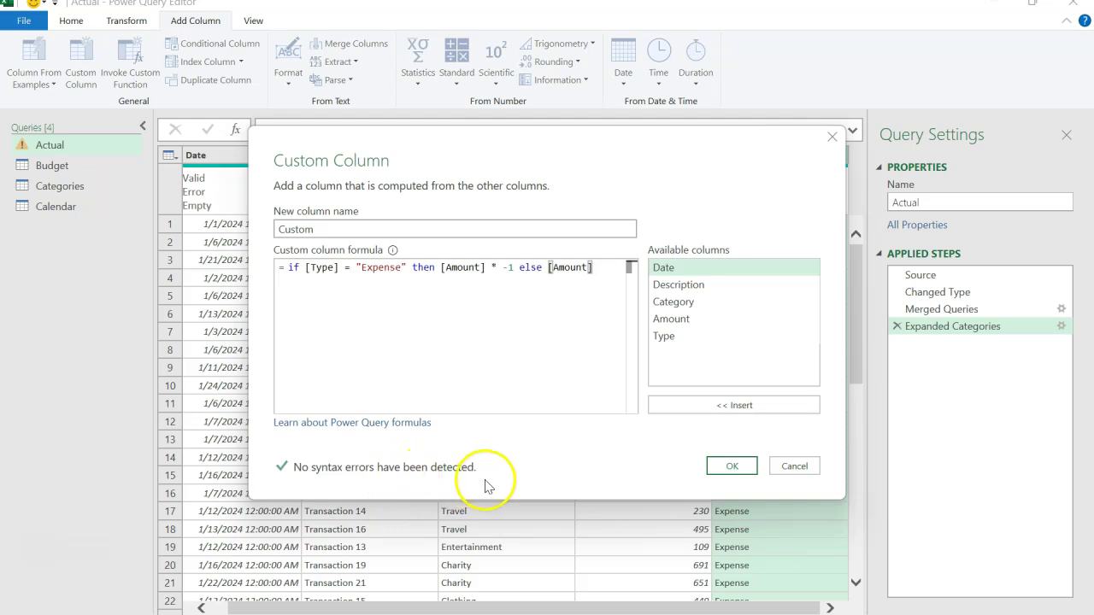
pyautogui.click(723, 466)
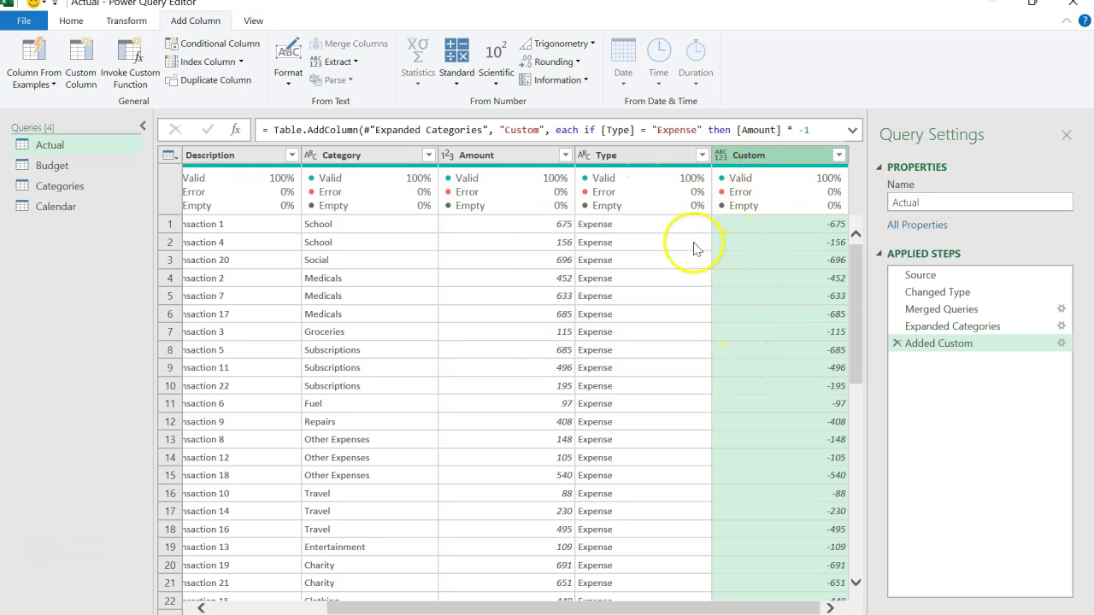
# Remove the original Amount column and the Type column from the Actual query
pyautogui.click(657, 161)
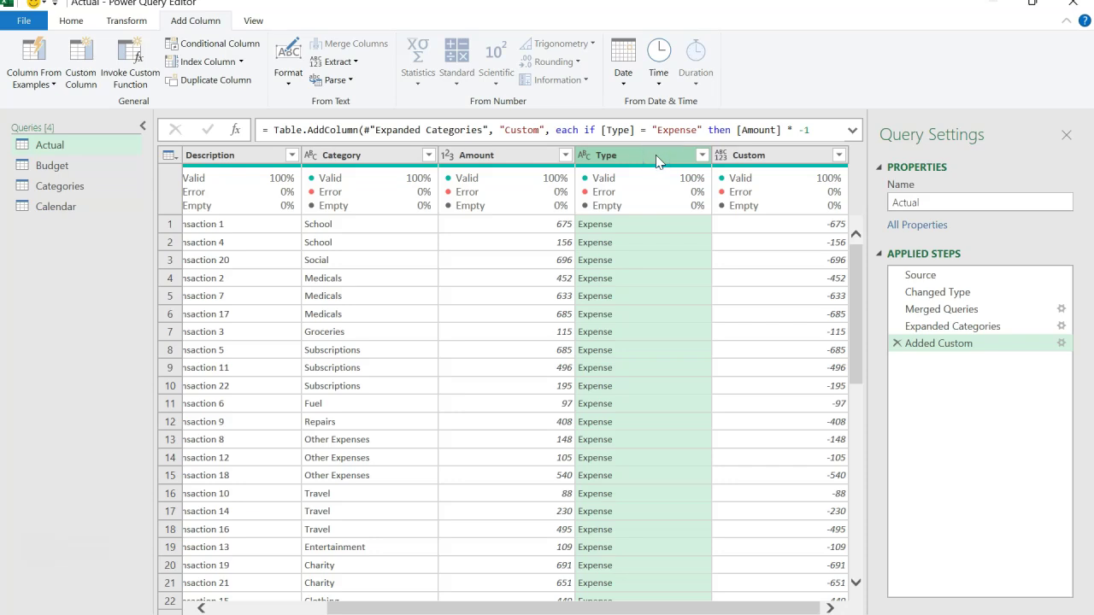
pyautogui.hotkey('shift', 'Left')
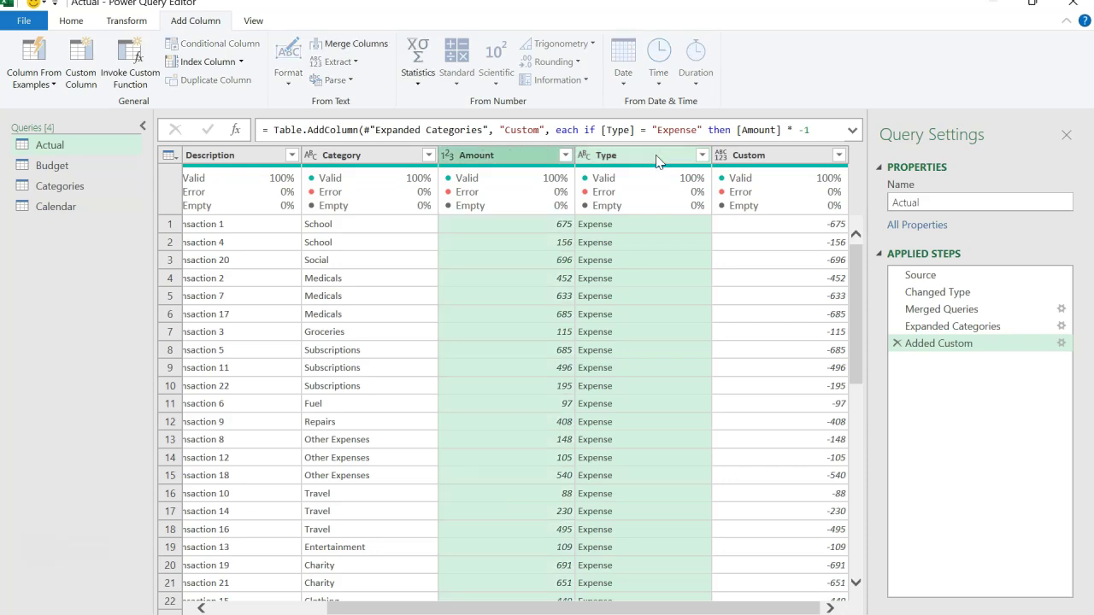
pyautogui.rightClick(657, 157)
pyautogui.click(700, 186)
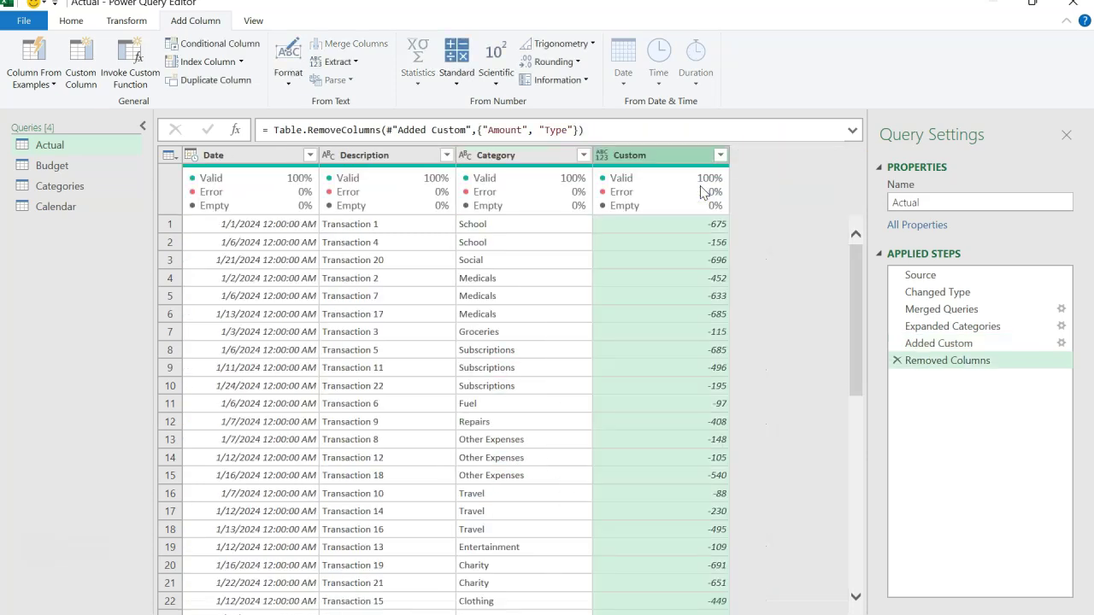
# Rename the Actual query's Custom column as Amount and set its data type to Decimal Number
pyautogui.doubleClick(676, 153)
pyautogui.write('Amount')
pyautogui.press('Return')
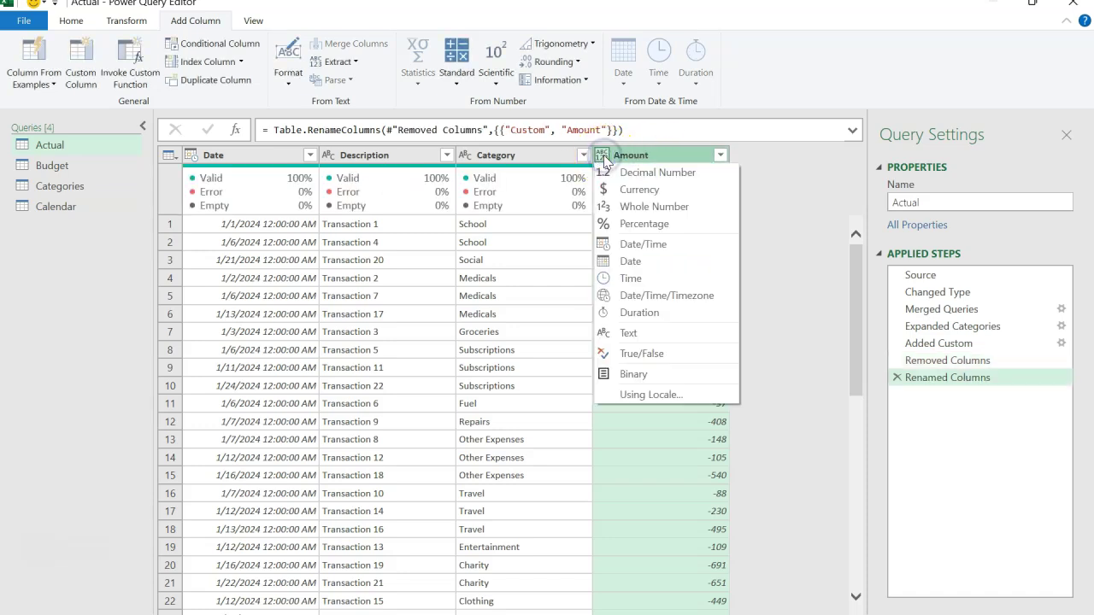
pyautogui.click(634, 173)
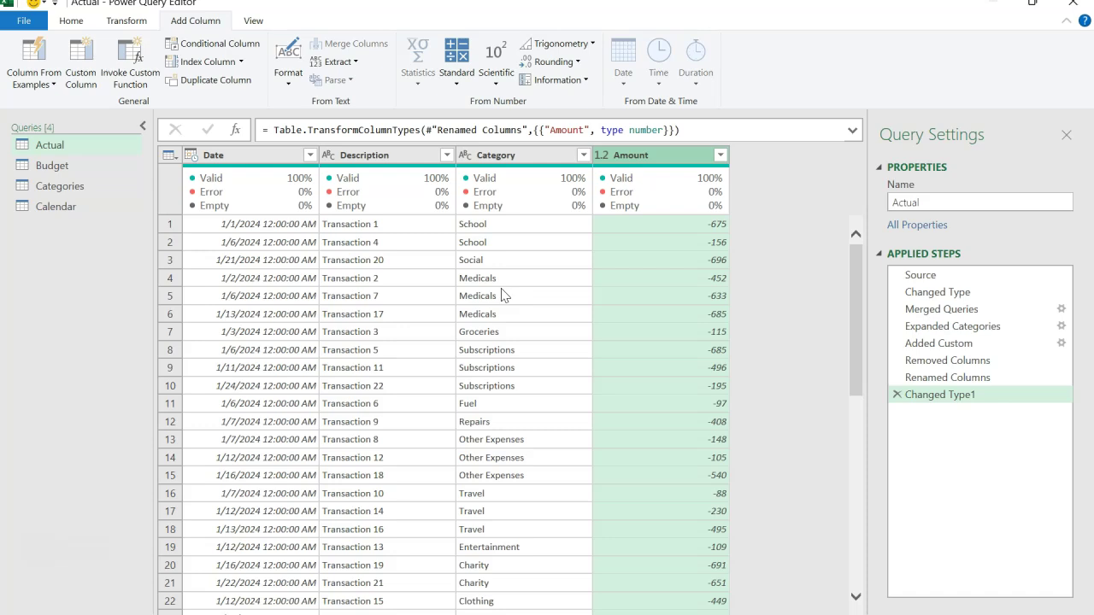
# Review the finished Actual, Budget, Categories and Calendar queries one after another
pyautogui.click(92, 152)
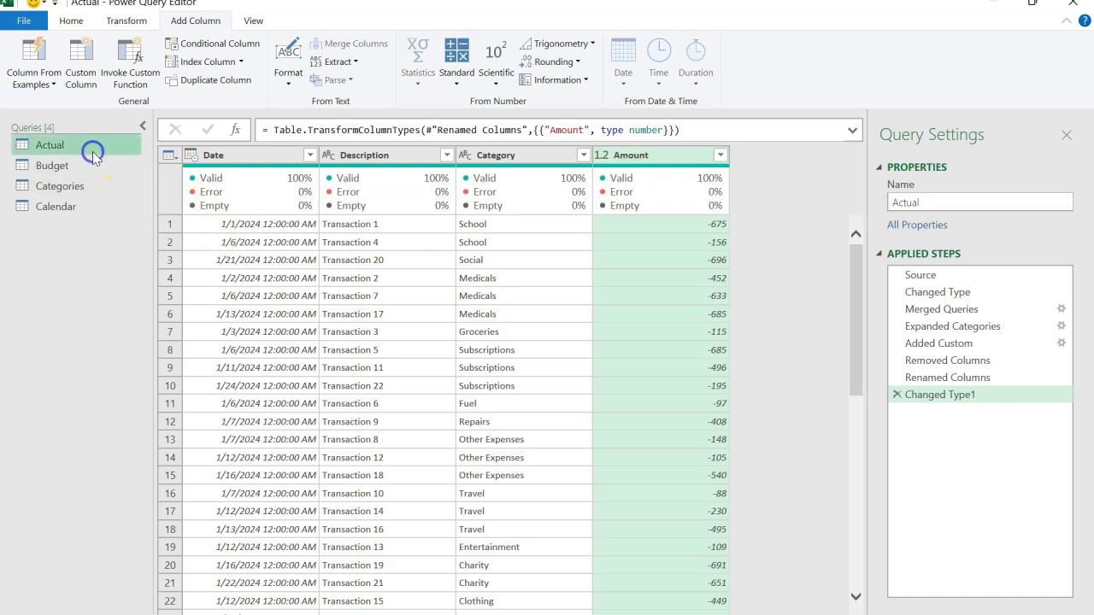
pyautogui.click(73, 169)
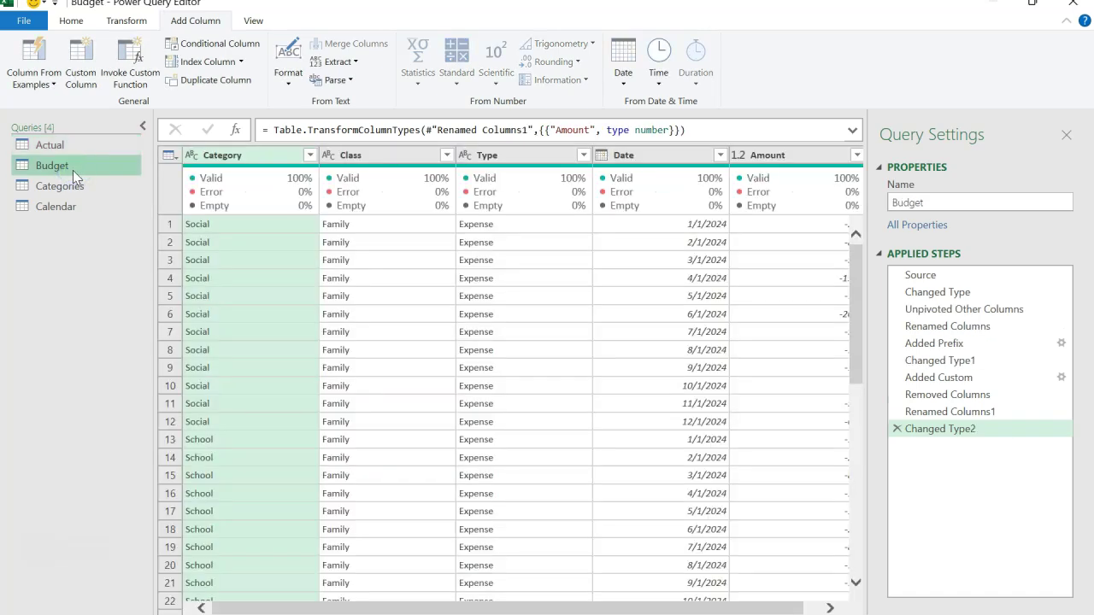
pyautogui.click(93, 149)
pyautogui.click(76, 163)
pyautogui.click(78, 184)
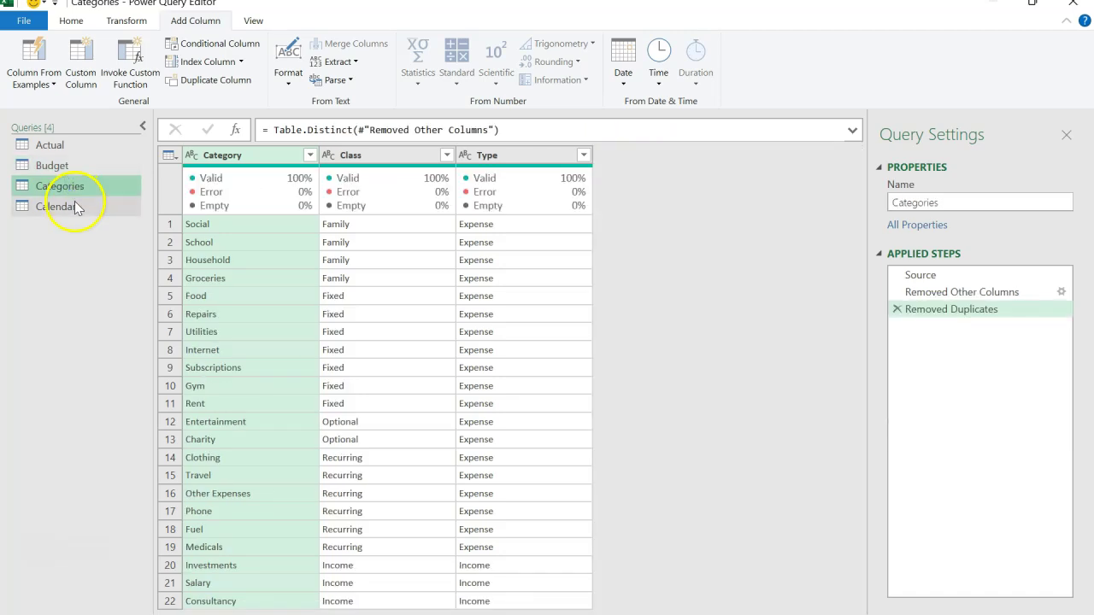
pyautogui.click(74, 205)
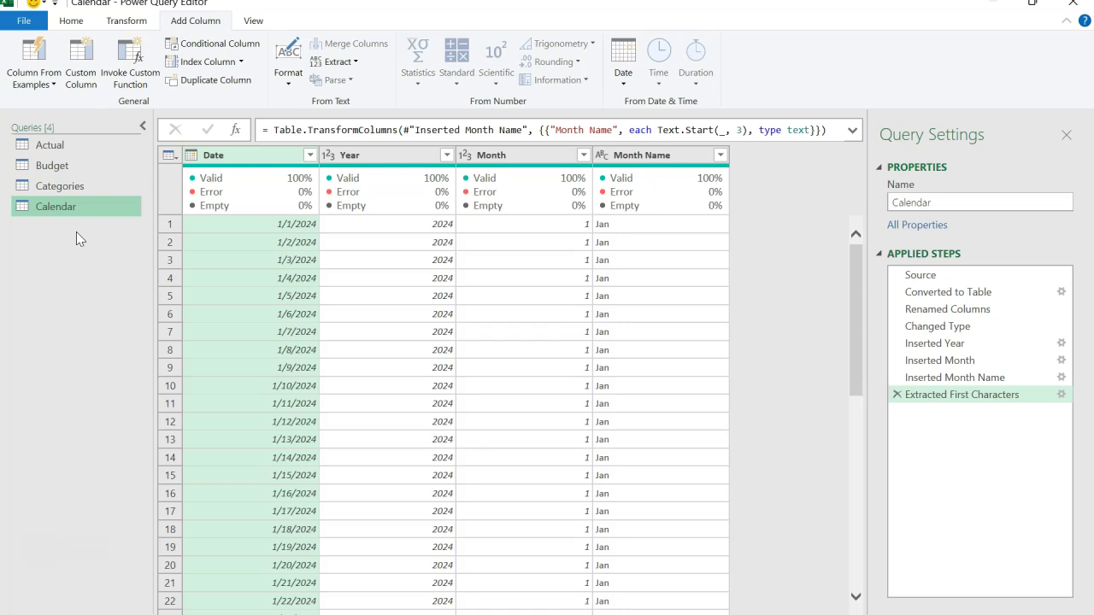
# Close the query editor and load all queries as Only Create Connection, adding the data to the Data Model
pyautogui.click(71, 21)
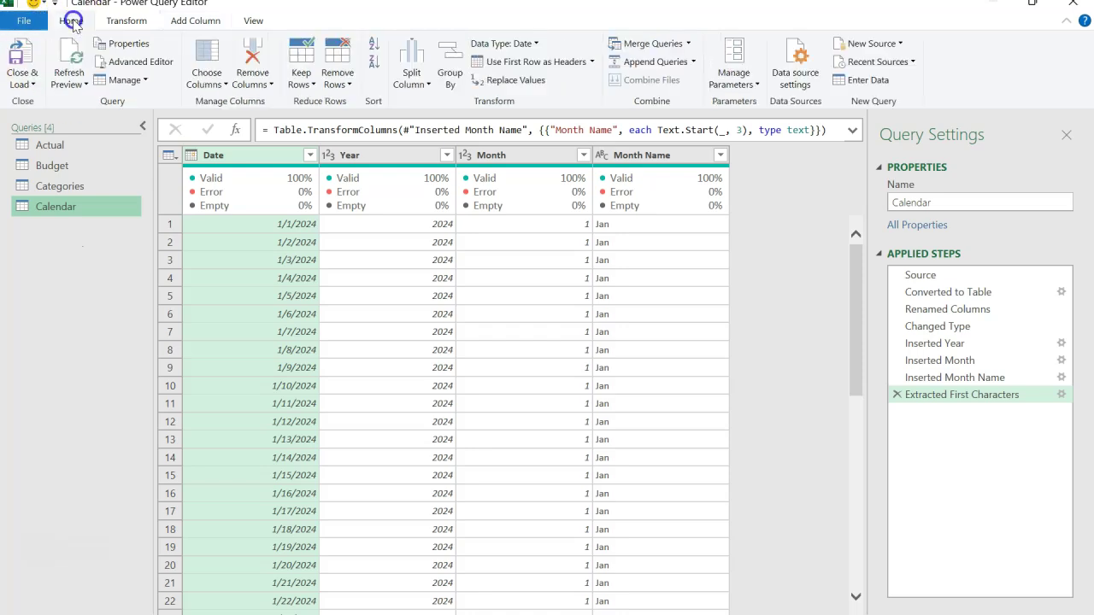
pyautogui.click(30, 85)
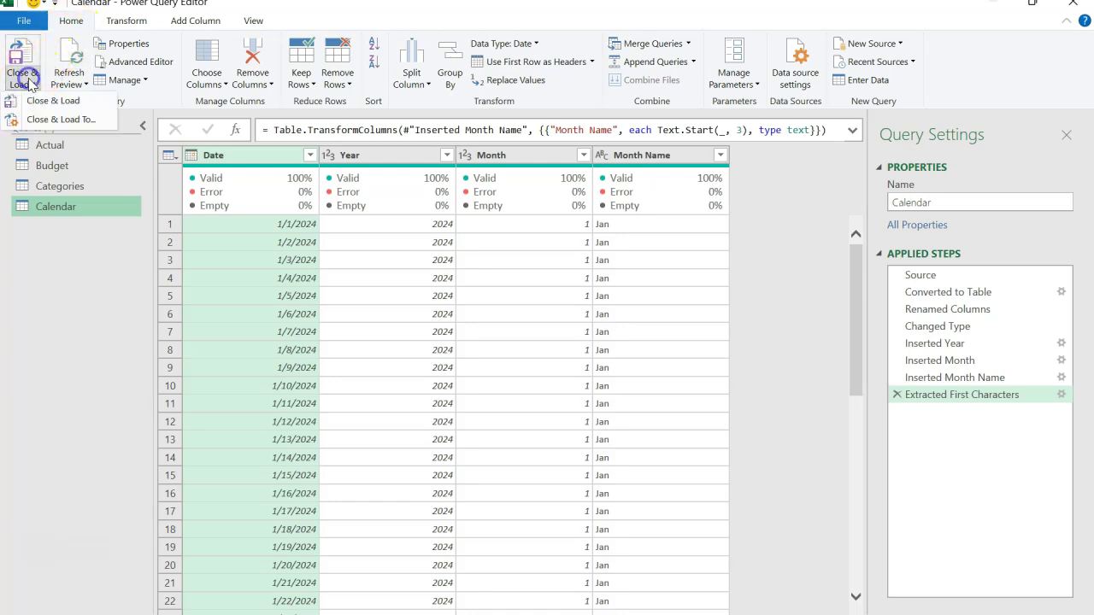
pyautogui.click(65, 123)
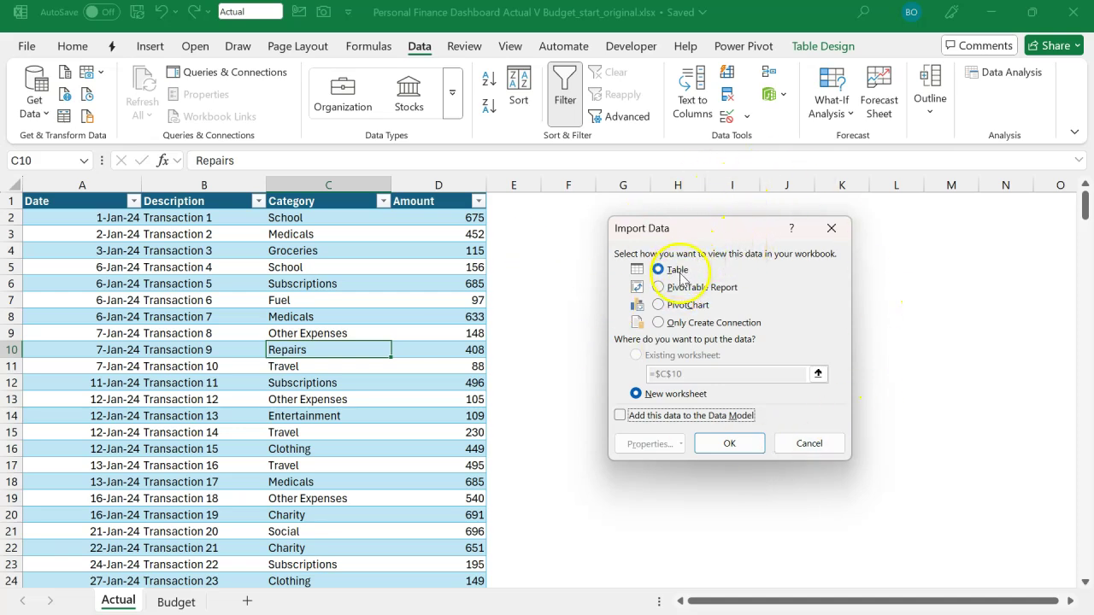
pyautogui.click(694, 323)
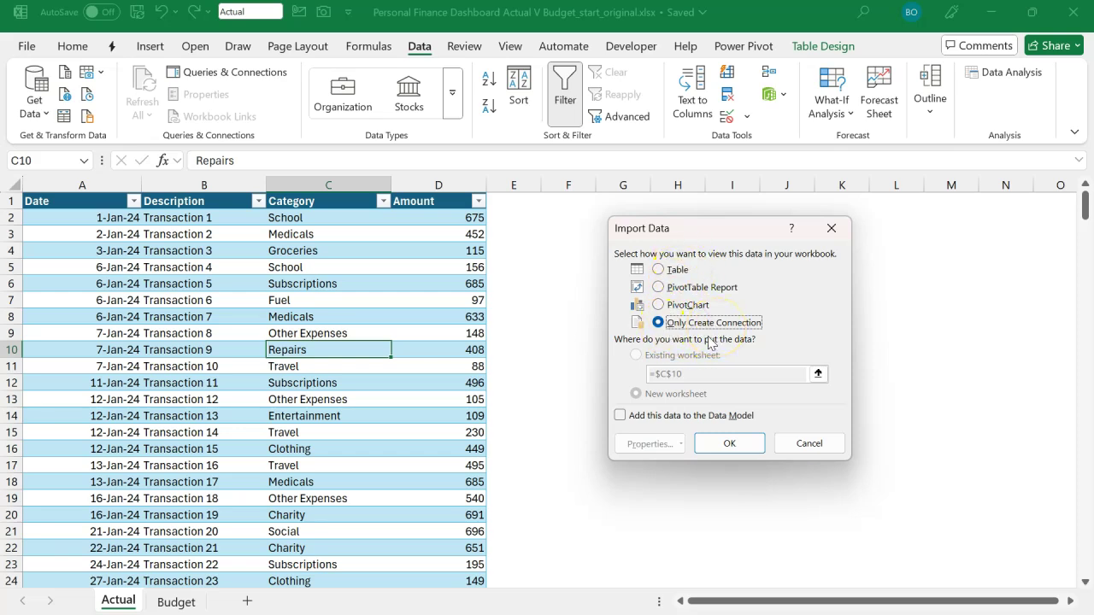
pyautogui.click(639, 417)
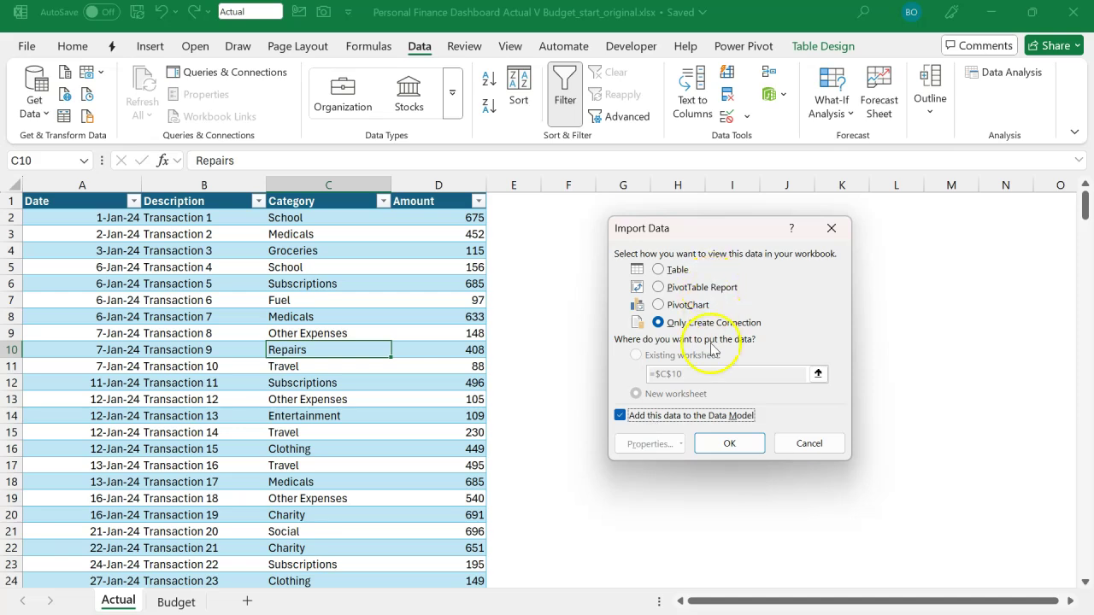
pyautogui.click(727, 444)
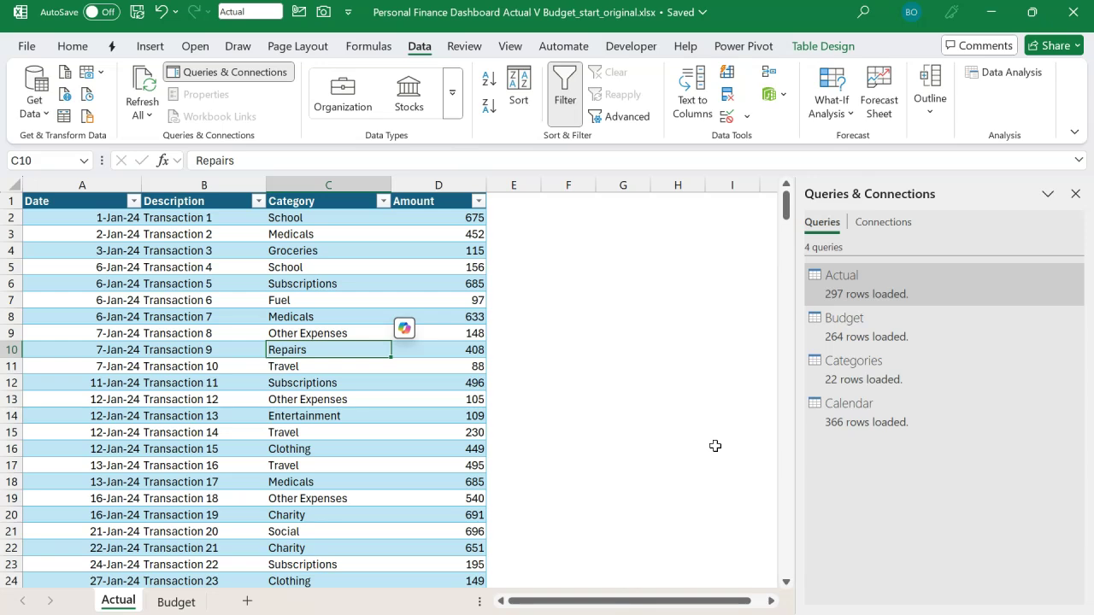
# Hide the list of workbook queries and show it again
pyautogui.click(128, 614)
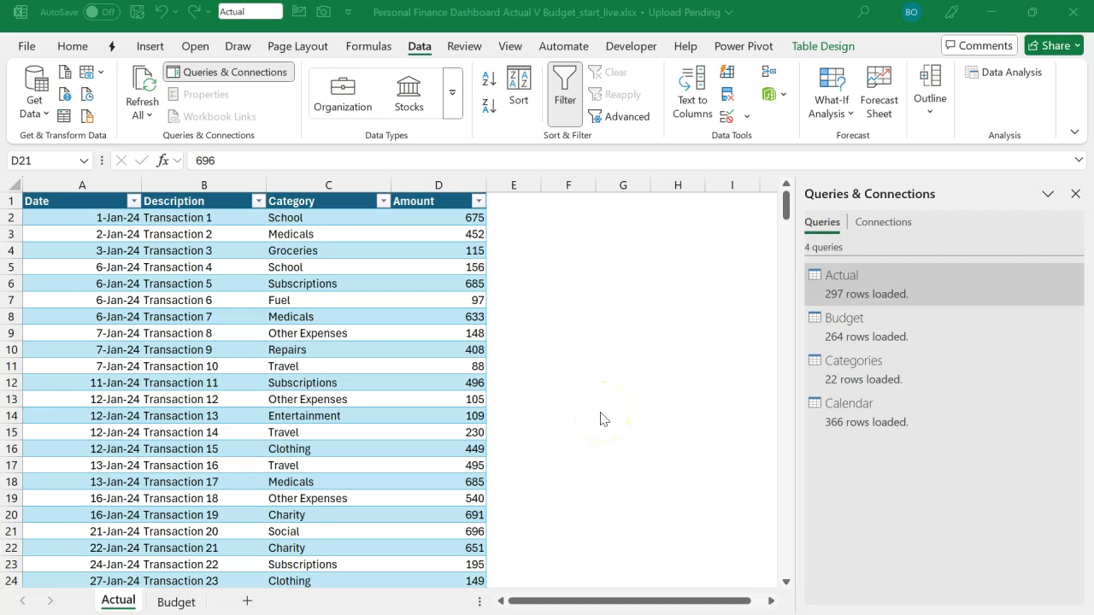
pyautogui.click(579, 371)
pyautogui.click(577, 368)
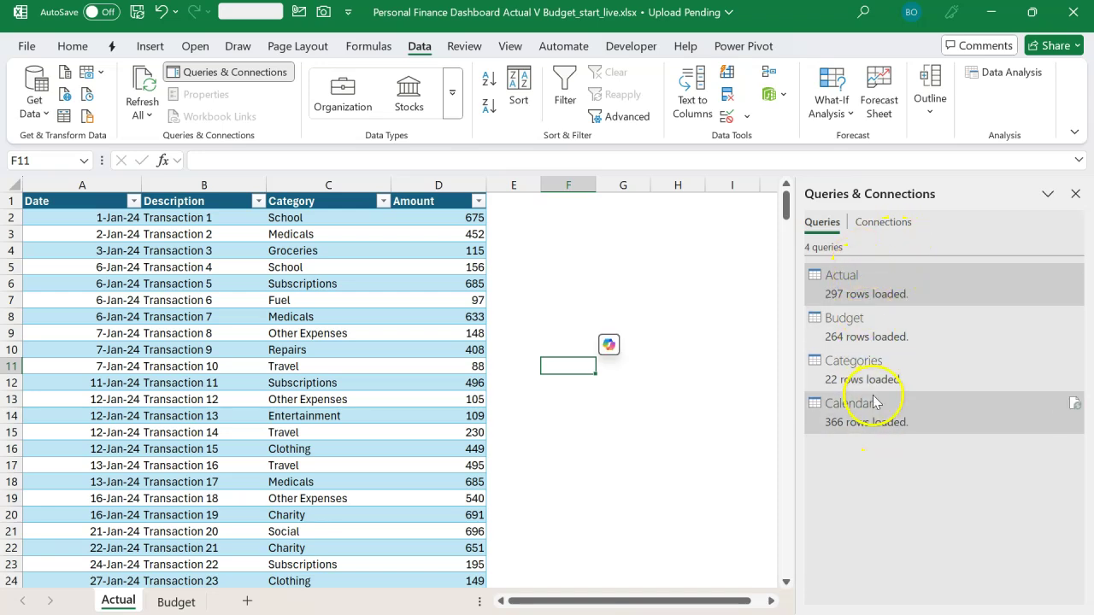
pyautogui.moveTo(868, 294)
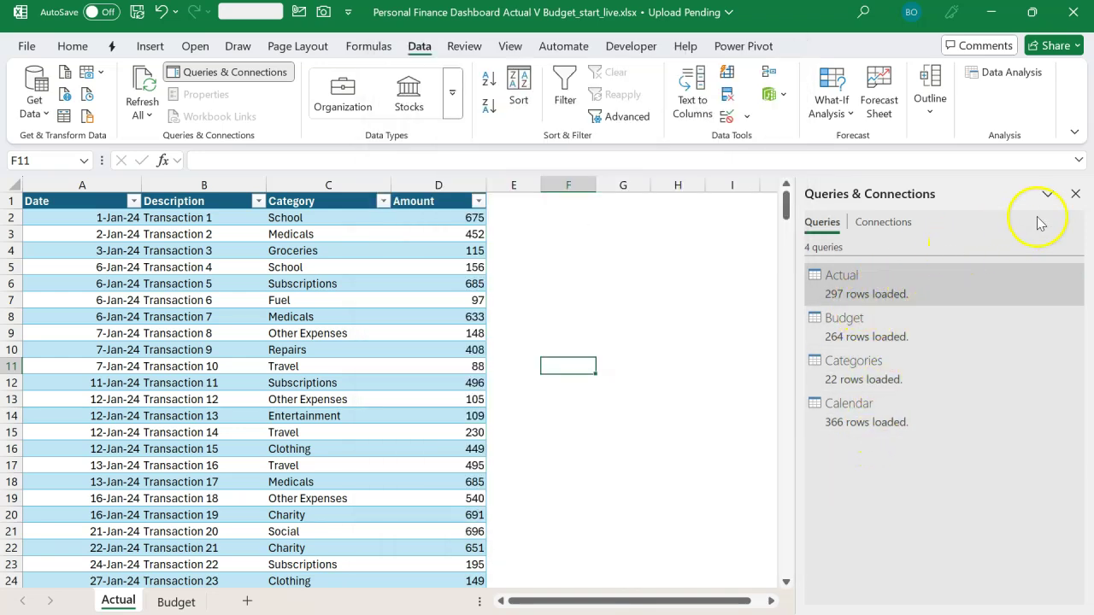
pyautogui.click(1075, 195)
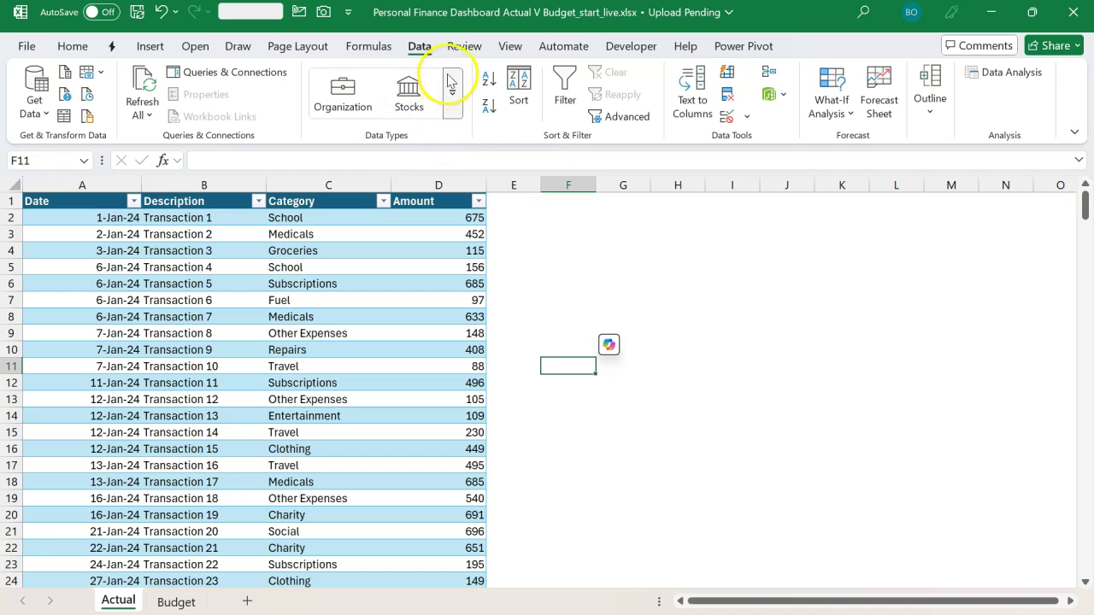
pyautogui.click(254, 79)
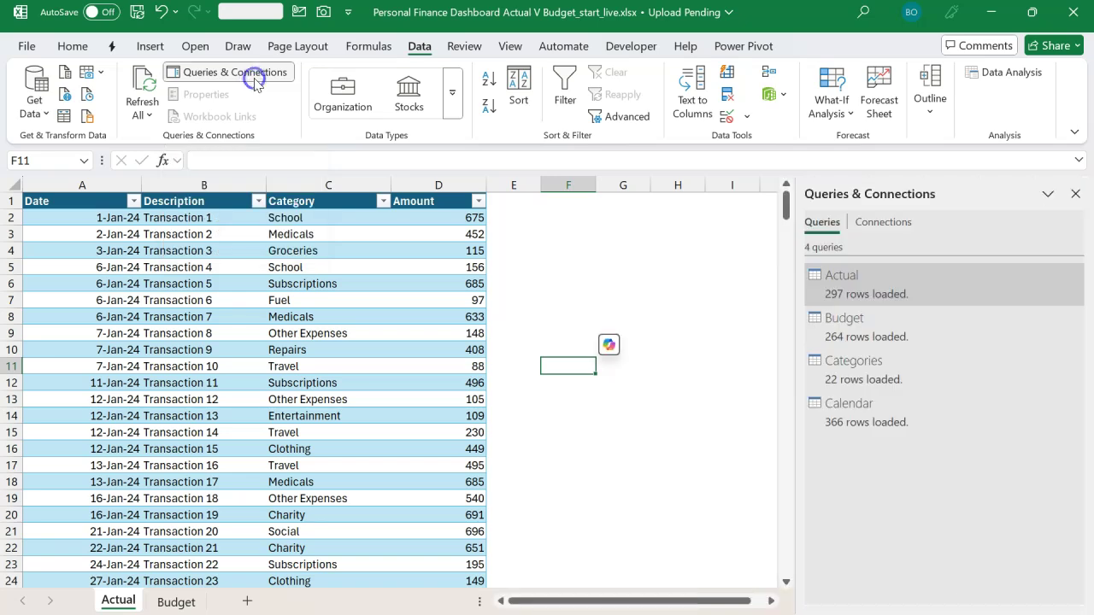
# Reopen the Actual query, set its Date column's data type to Date, and close and load it
pyautogui.doubleClick(866, 296)
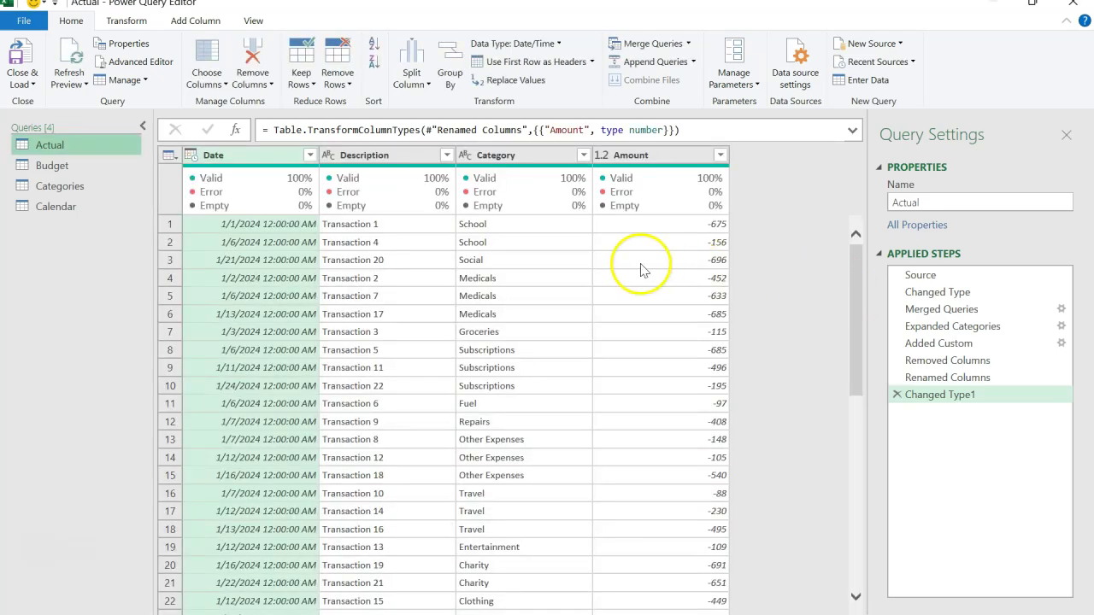
pyautogui.click(256, 158)
pyautogui.click(190, 155)
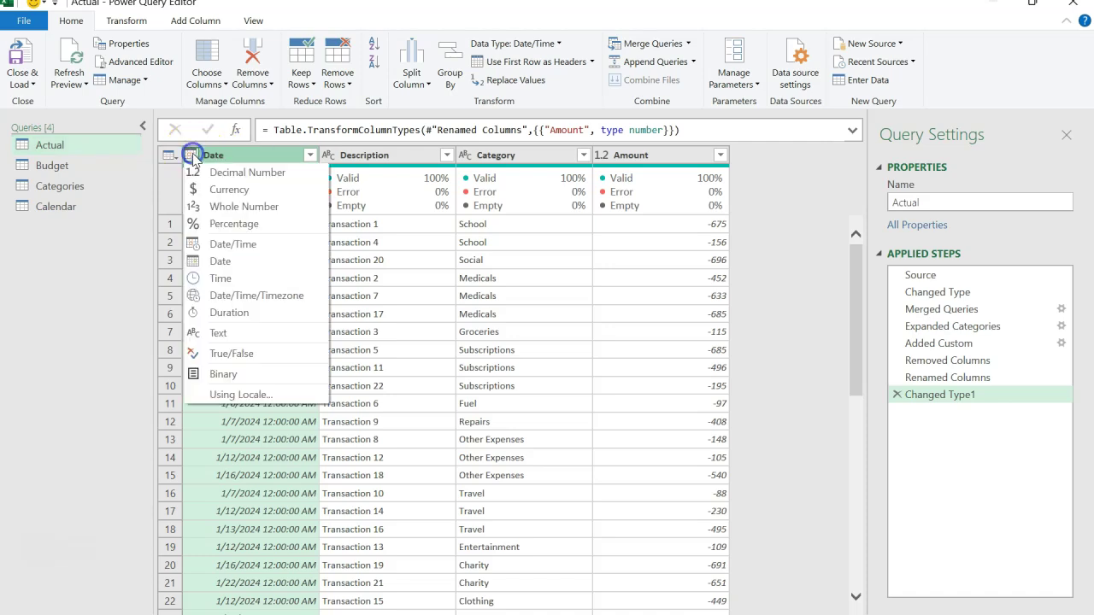
pyautogui.click(237, 261)
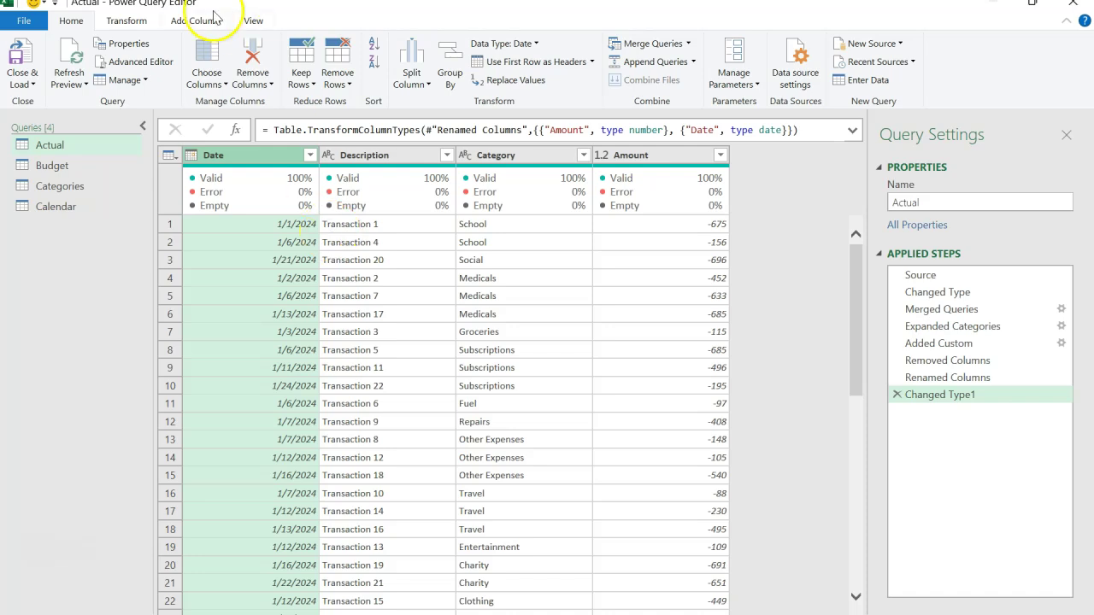
pyautogui.click(21, 79)
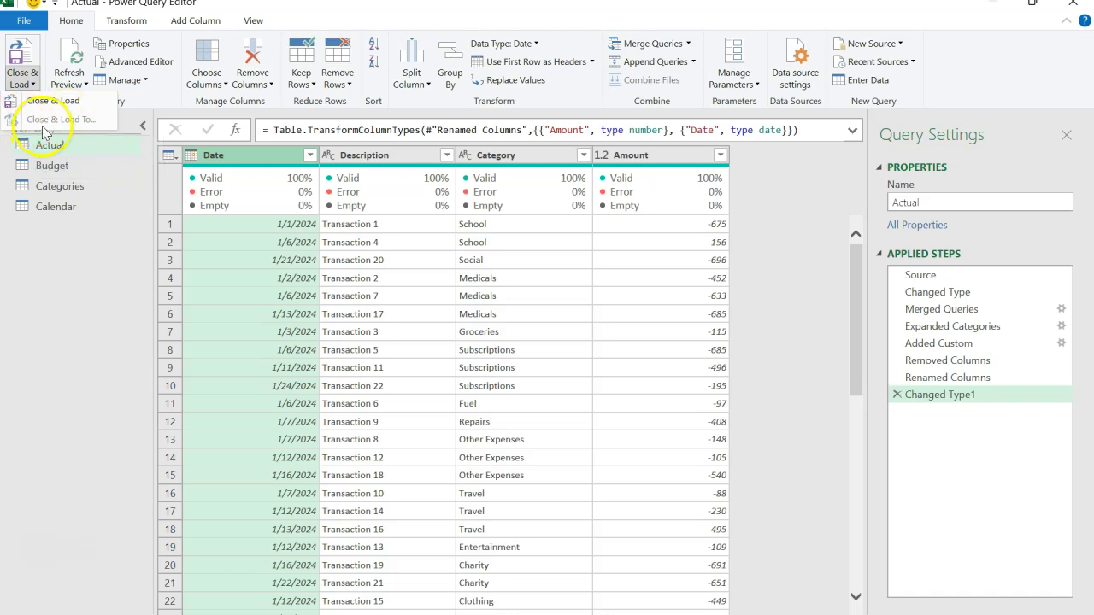
pyautogui.click(49, 101)
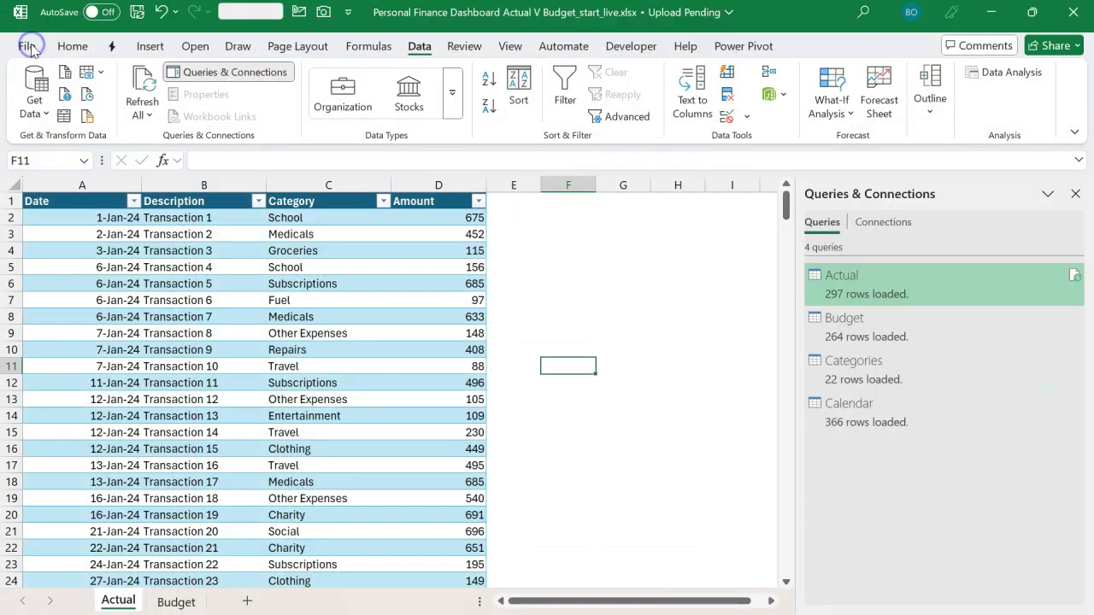
# Open the workbook's Data Model in the Power Pivot window and close it again
pyautogui.click(28, 44)
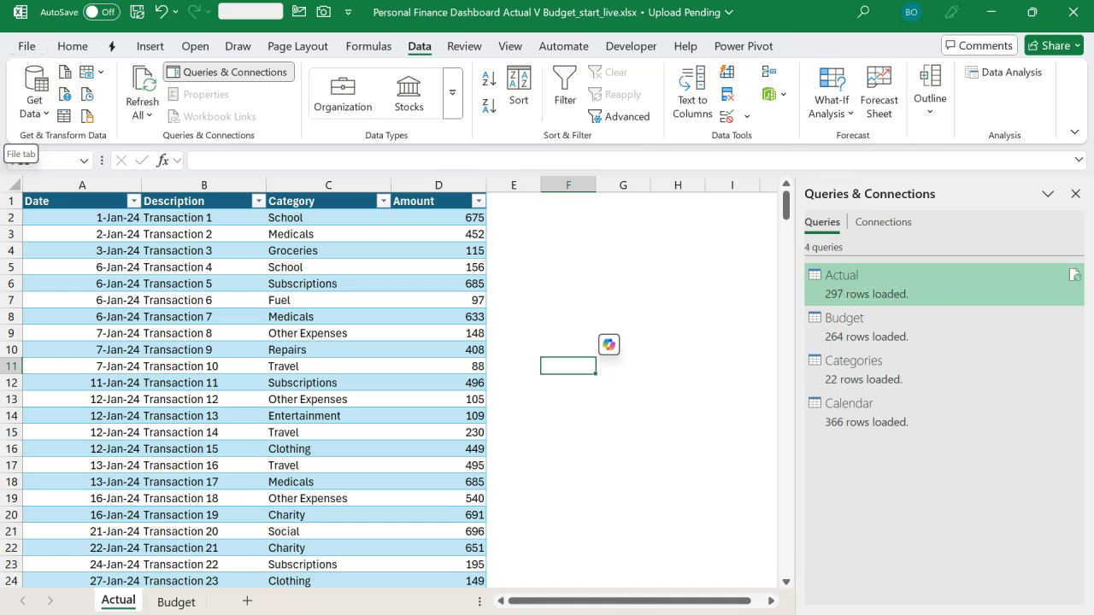
pyautogui.click(746, 47)
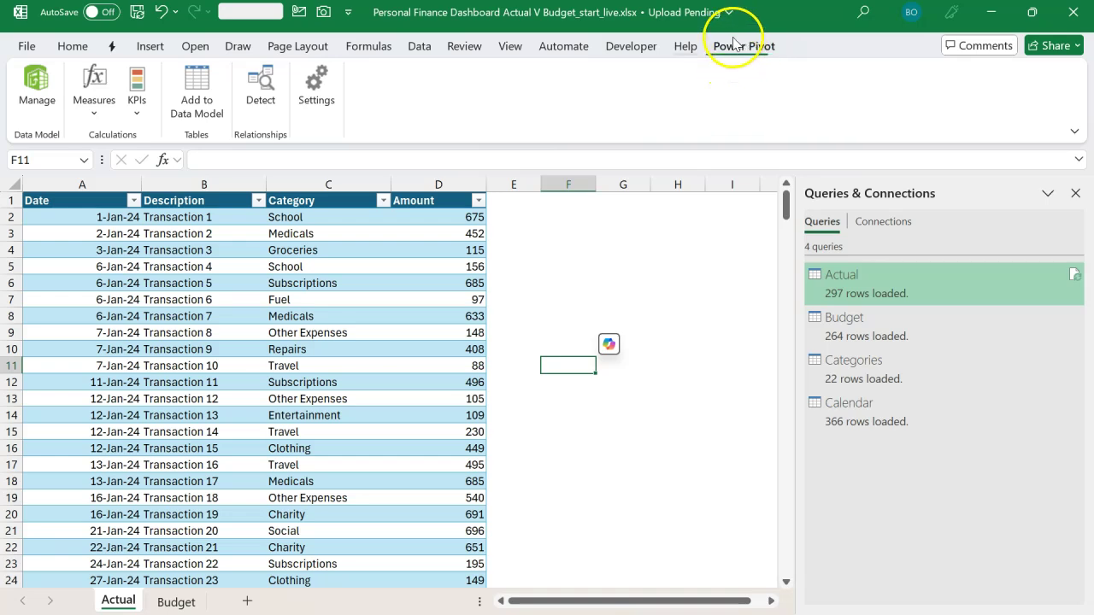
pyautogui.click(75, 46)
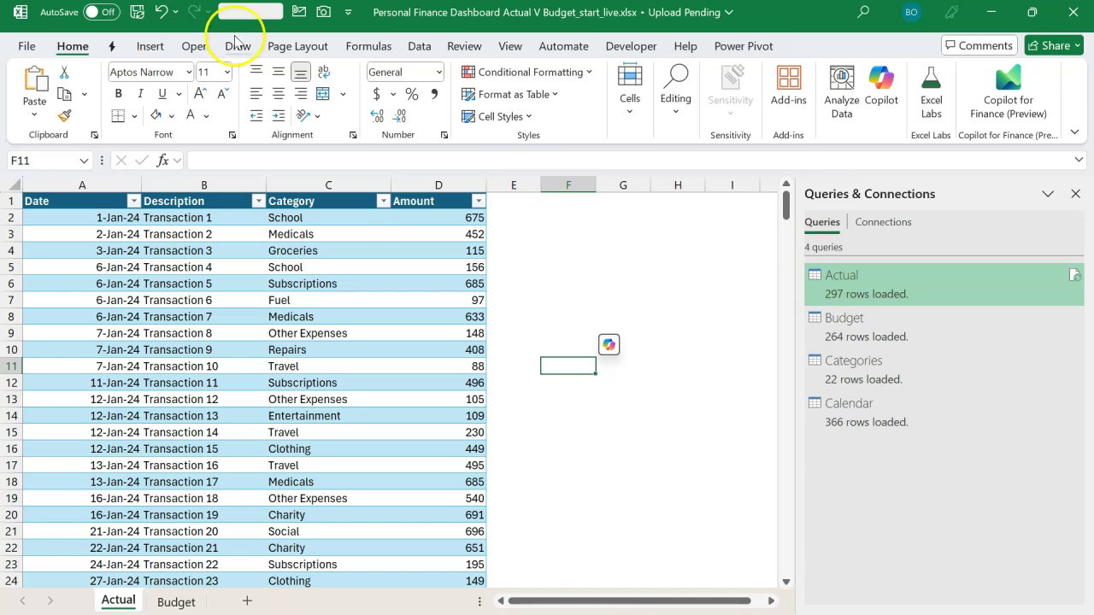
pyautogui.click(418, 46)
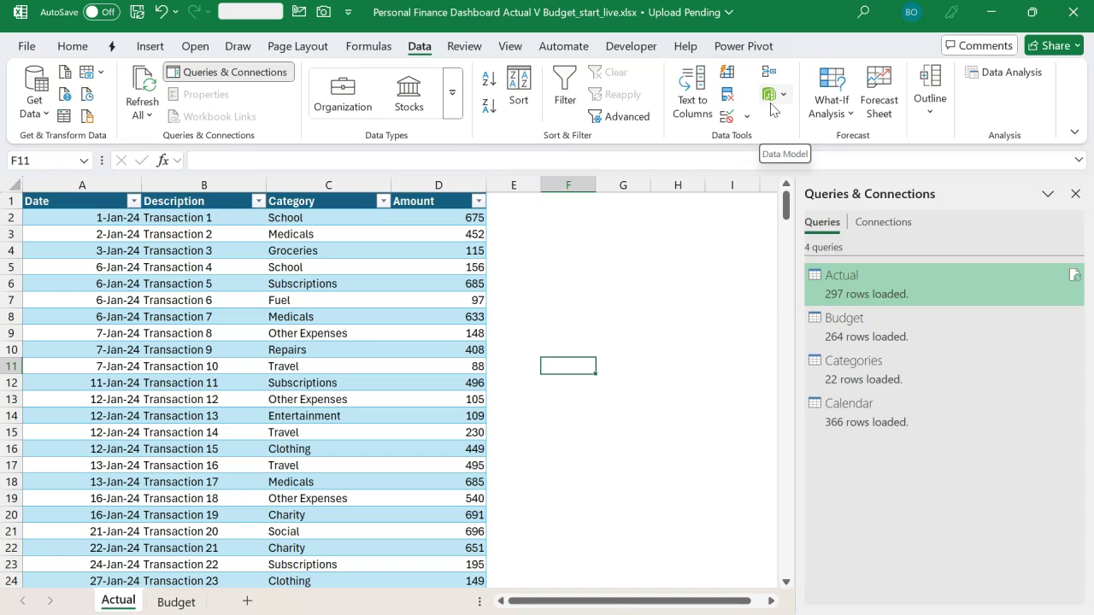
pyautogui.click(771, 106)
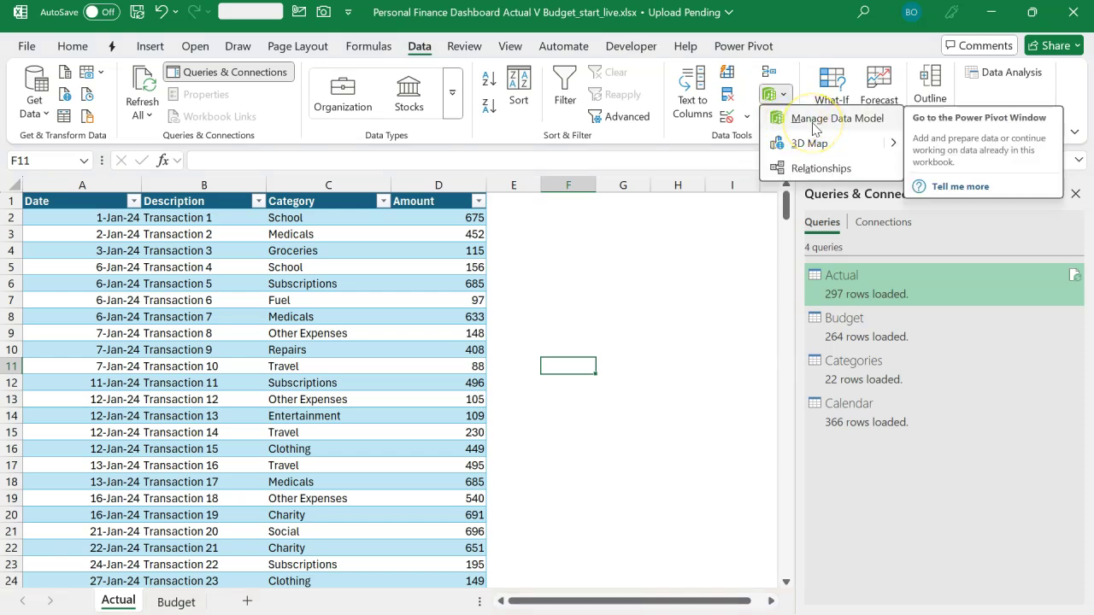
pyautogui.click(812, 122)
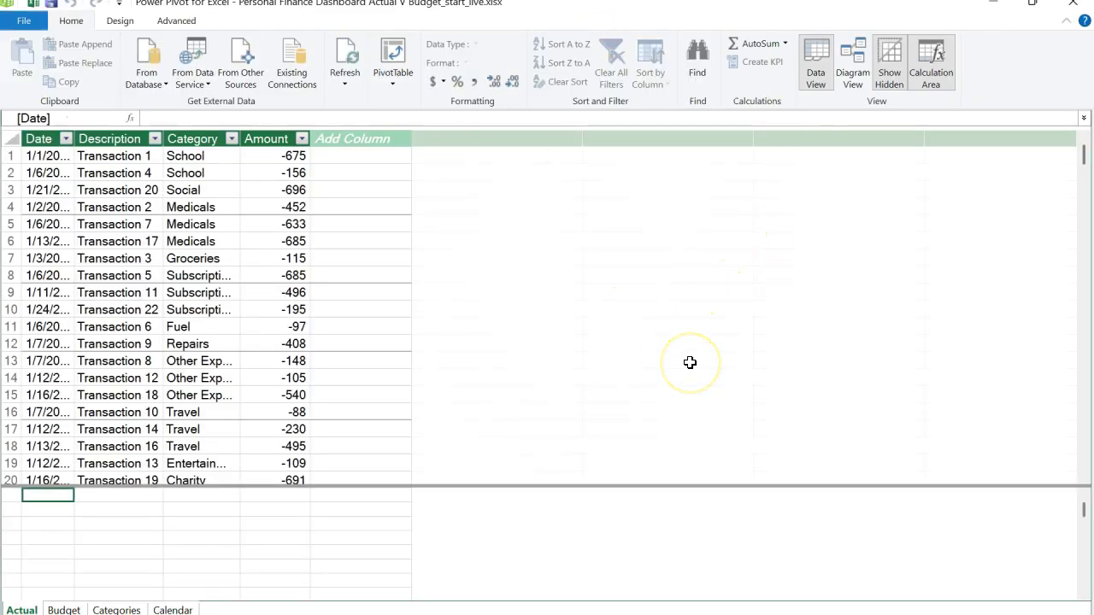
pyautogui.click(1072, 9)
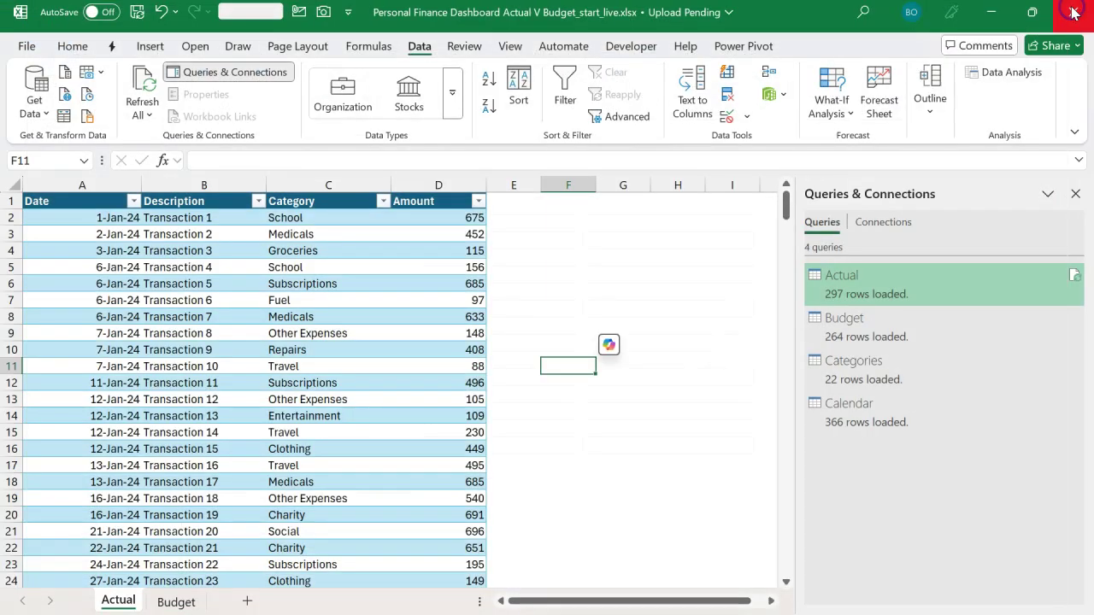
# Open the Data Model in Power Pivot and display its tables in Diagram View
pyautogui.click(738, 49)
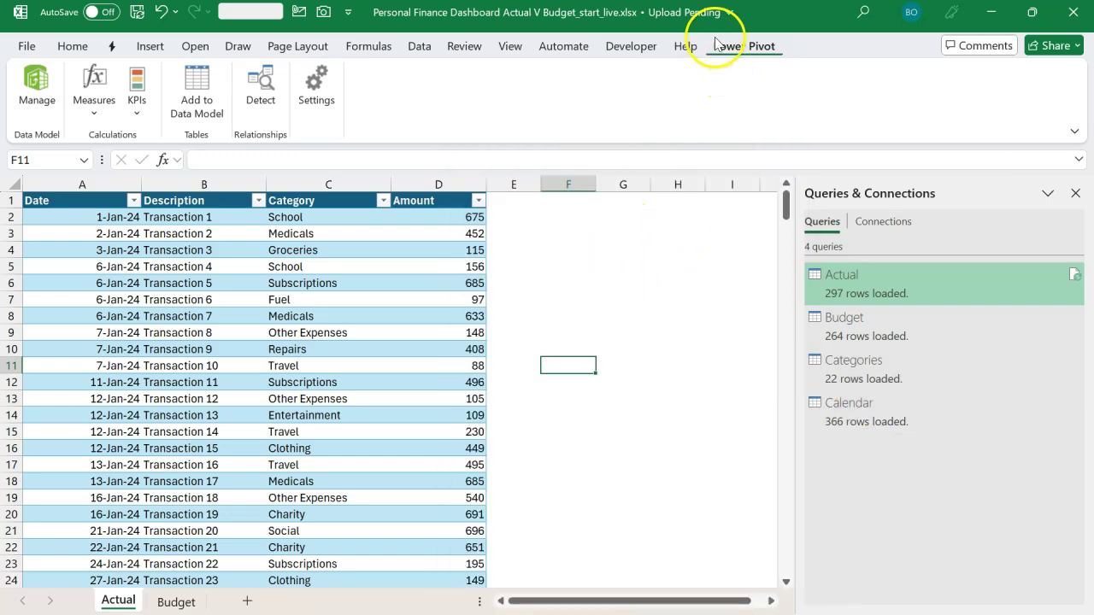
pyautogui.click(37, 86)
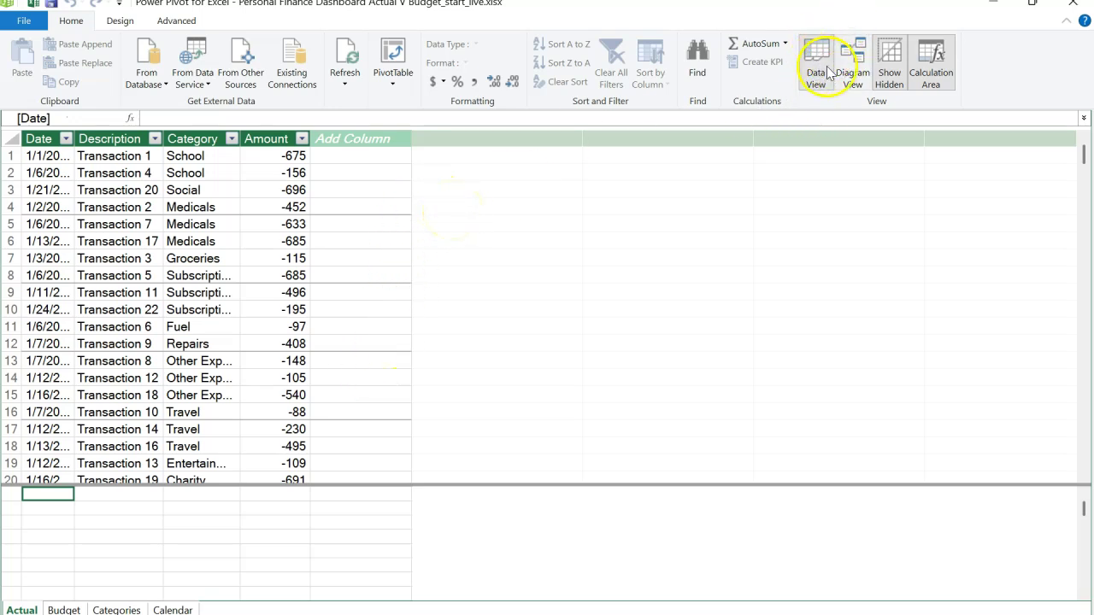
pyautogui.click(852, 75)
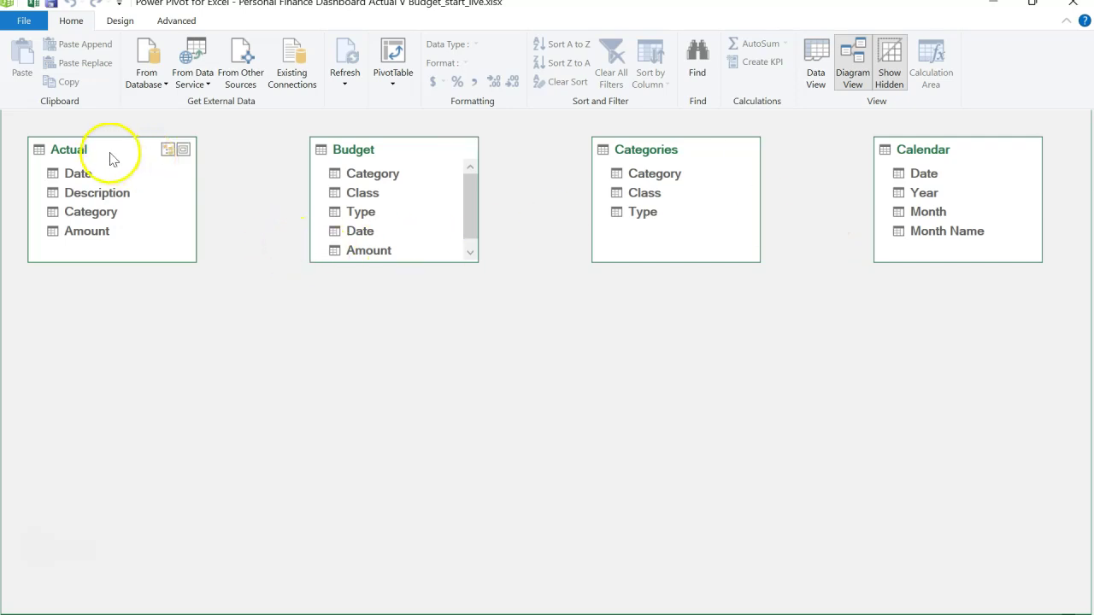
# Arrange the diagram with Categories and Calendar side by side in the upper row and Actual and Budget beneath them
pyautogui.moveTo(151, 155); pyautogui.dragTo(424, 366)
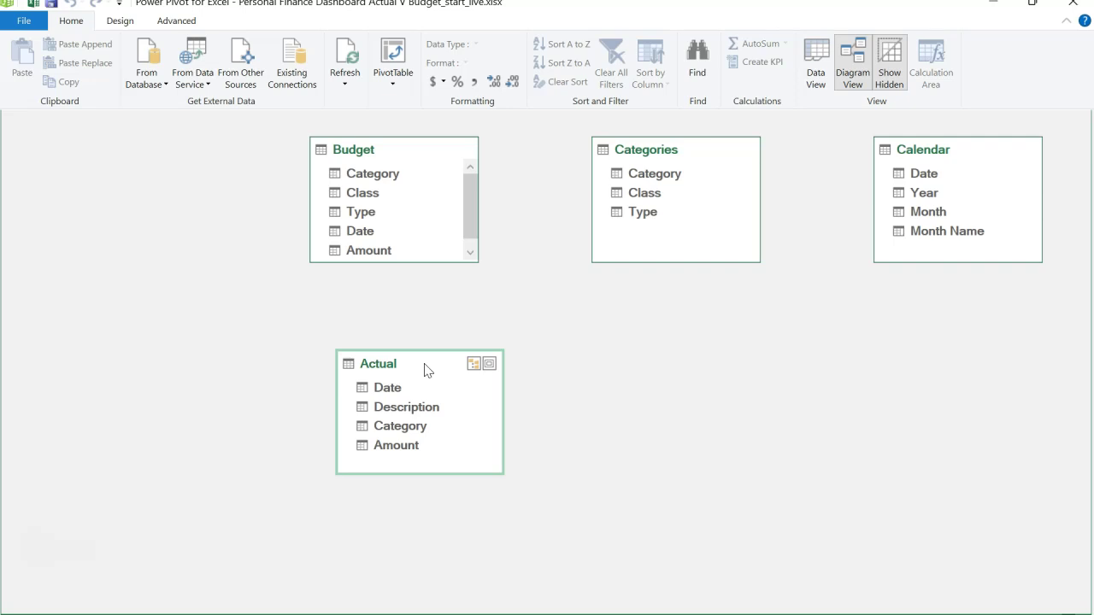
pyautogui.moveTo(424, 346); pyautogui.dragTo(424, 346)
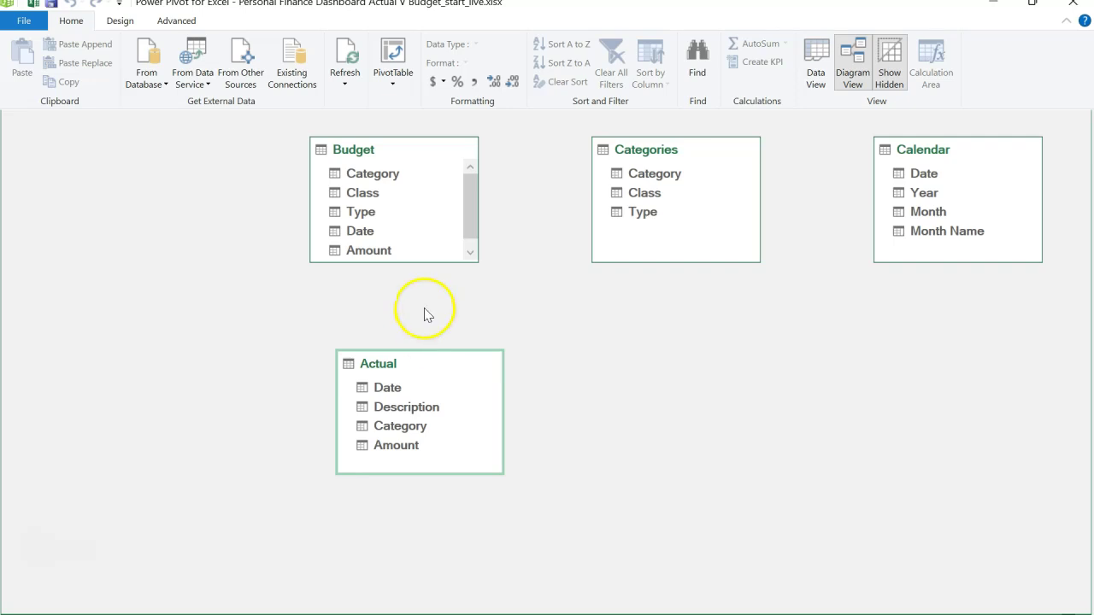
pyautogui.moveTo(403, 162); pyautogui.dragTo(674, 367)
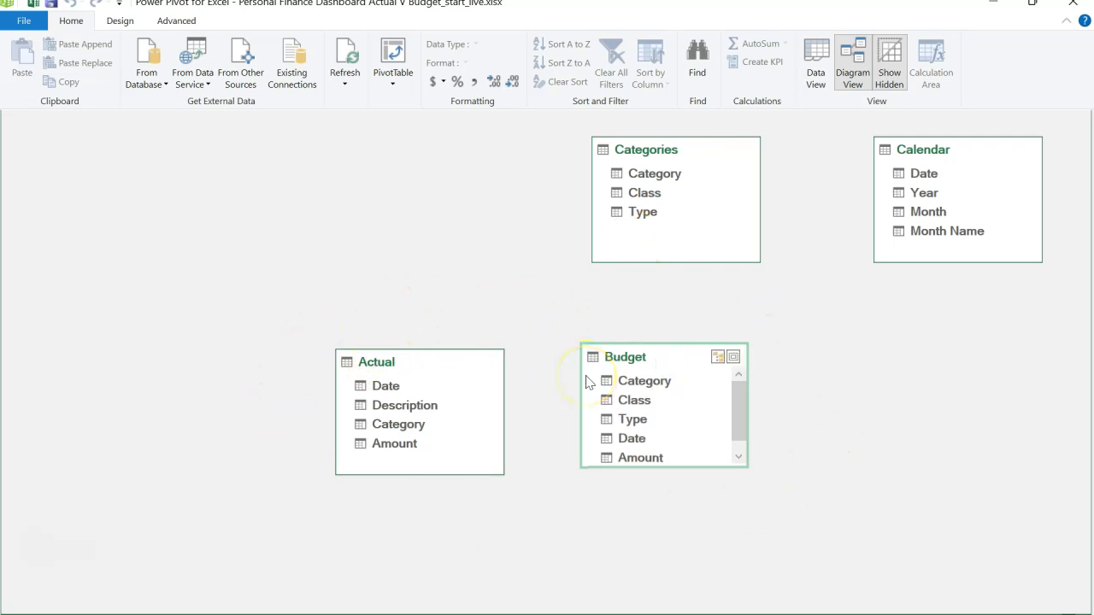
pyautogui.moveTo(675, 152); pyautogui.dragTo(408, 163)
pyautogui.moveTo(957, 155); pyautogui.dragTo(688, 171)
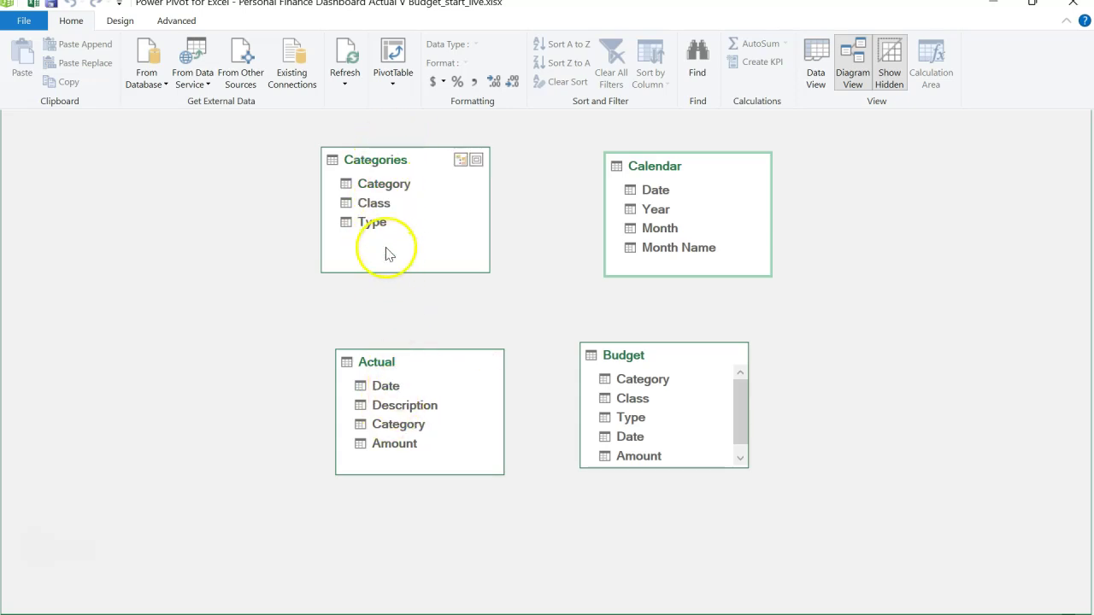
# Relate the Actual table's Category column to Category in Categories, and its Date column to Date in Calendar
pyautogui.click(385, 187)
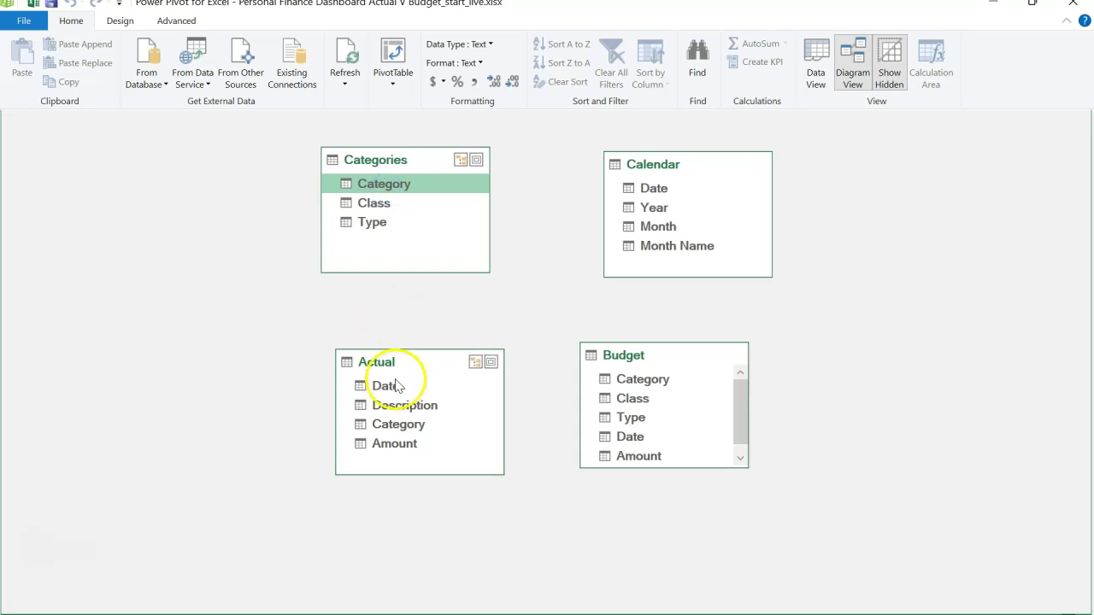
pyautogui.click(393, 427)
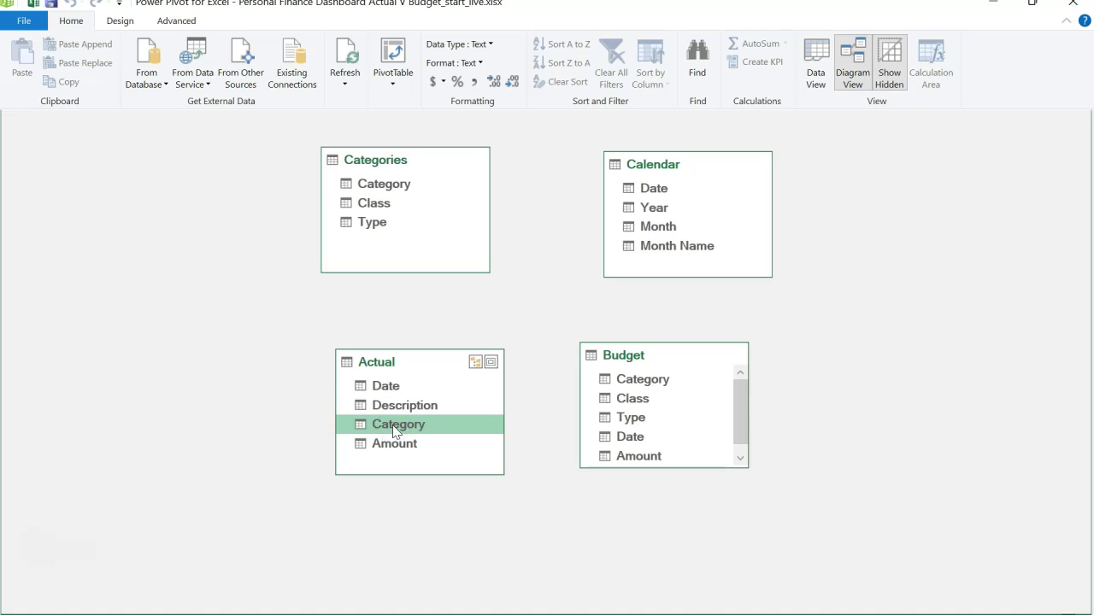
pyautogui.moveTo(393, 427); pyautogui.dragTo(415, 184)
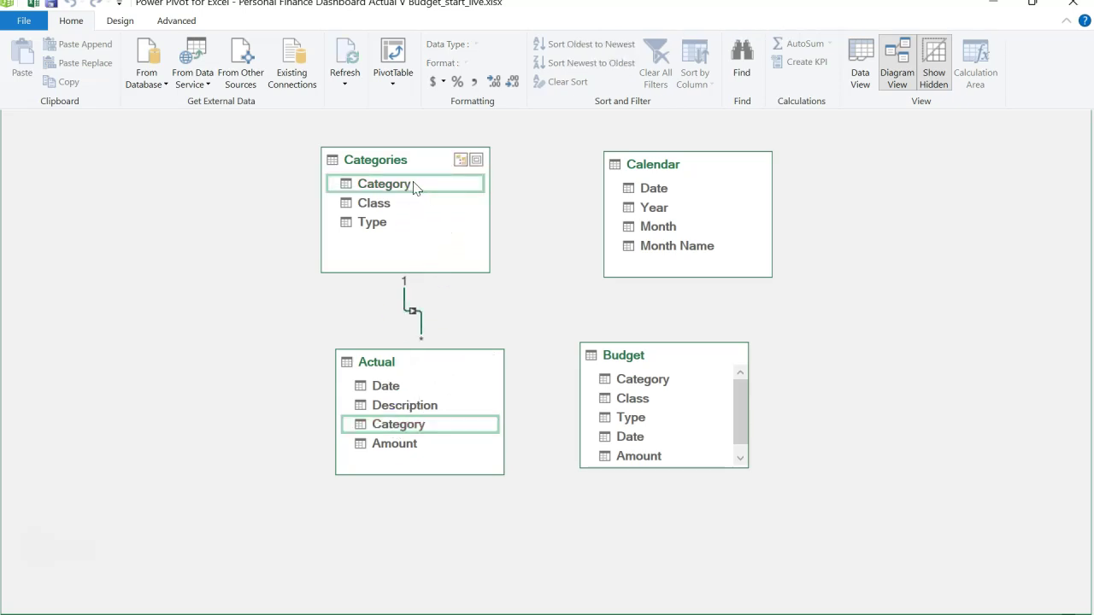
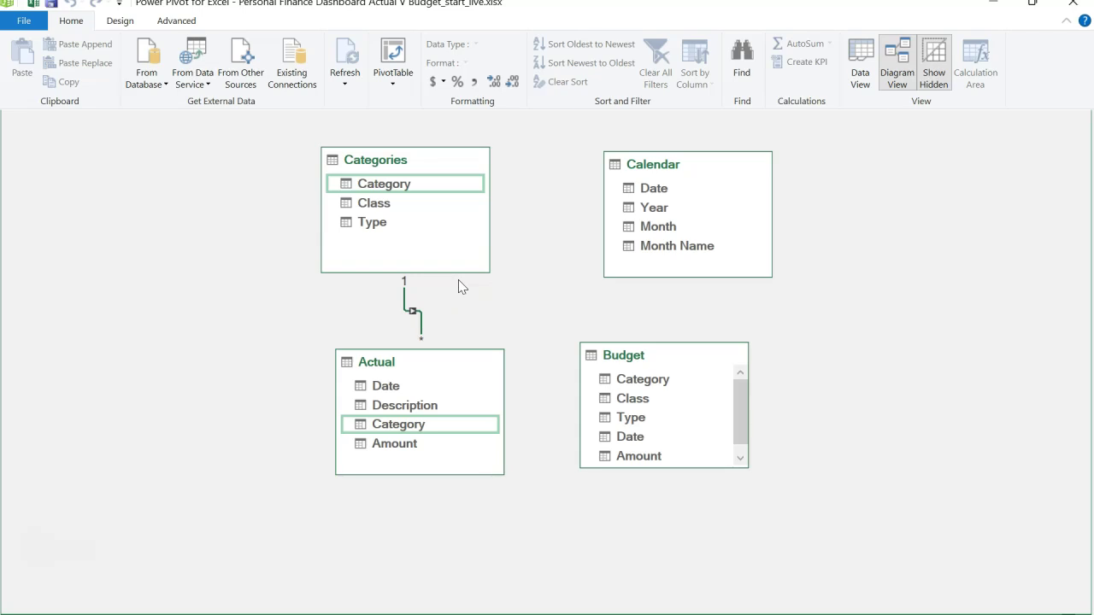
pyautogui.moveTo(387, 386); pyautogui.dragTo(629, 192)
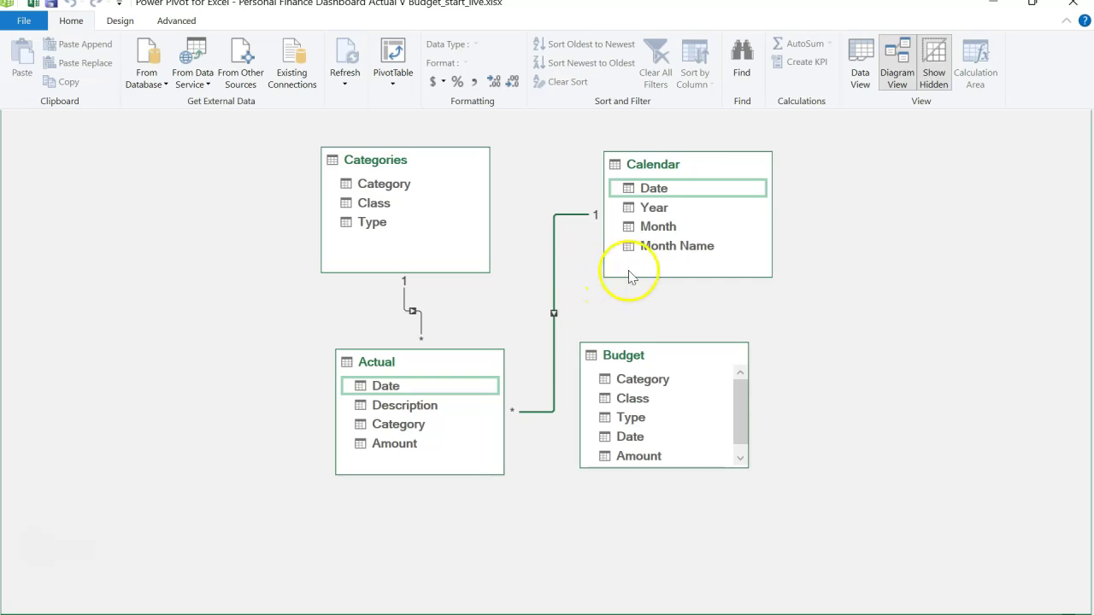
# Relate the Budget table's Category column to Category in Categories, and its Date column to Date in Calendar
pyautogui.click(637, 381)
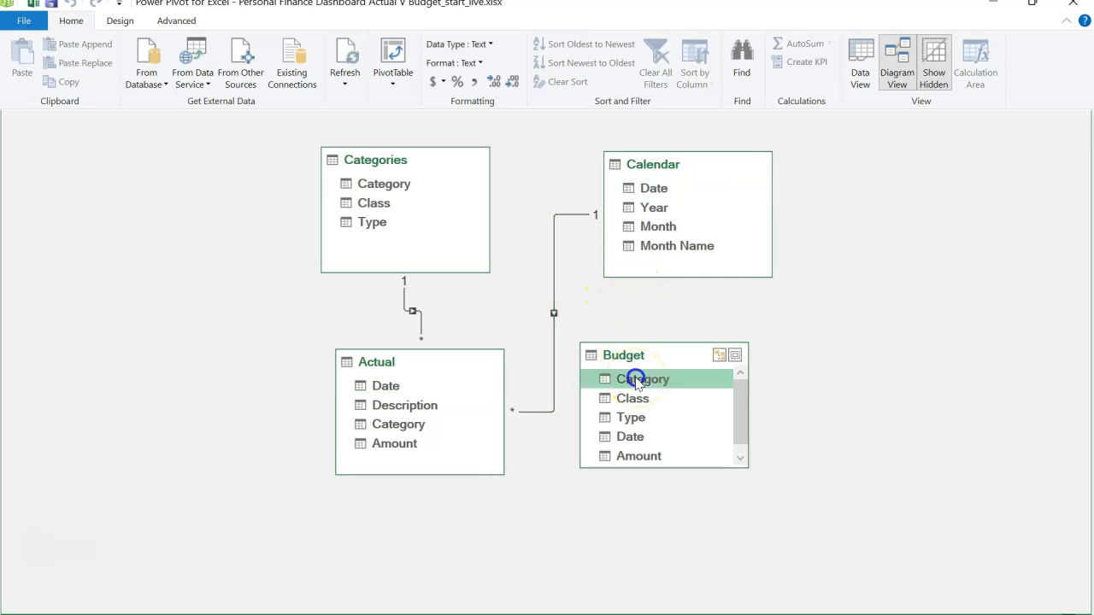
pyautogui.moveTo(636, 382); pyautogui.dragTo(382, 184)
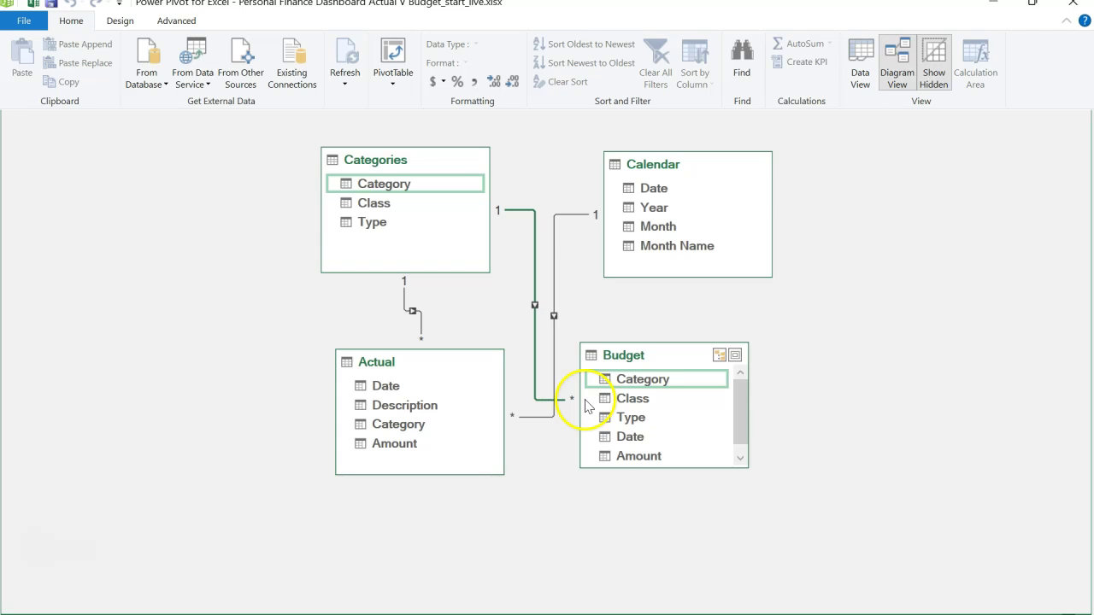
pyautogui.click(652, 189)
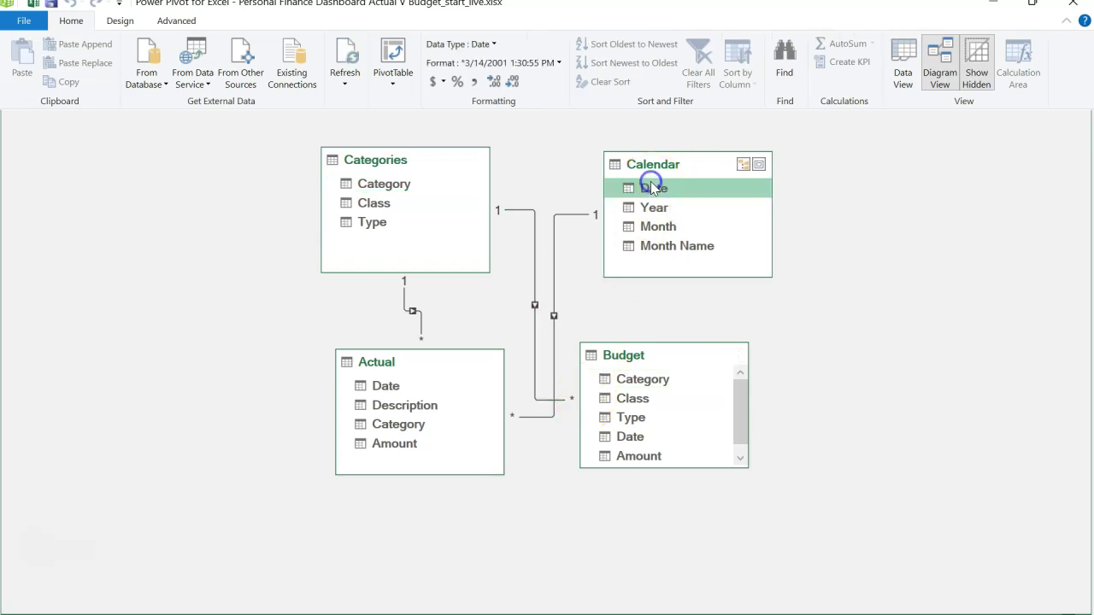
pyautogui.moveTo(642, 440); pyautogui.dragTo(660, 191)
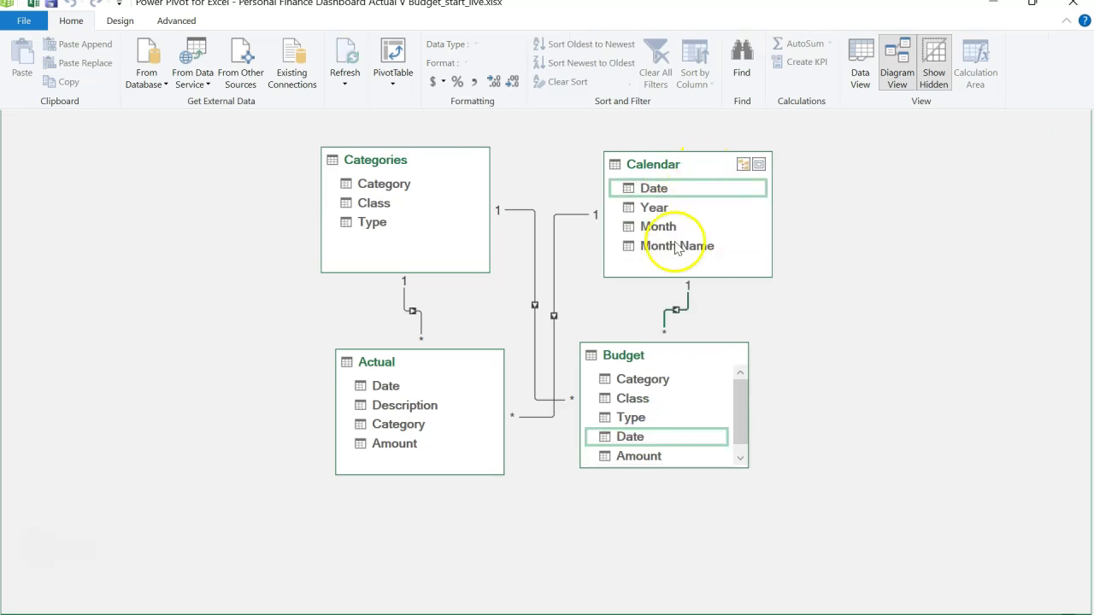
# Move the Calendar table farther from Categories in the diagram and close the Power Pivot window
pyautogui.moveTo(686, 154); pyautogui.dragTo(774, 139)
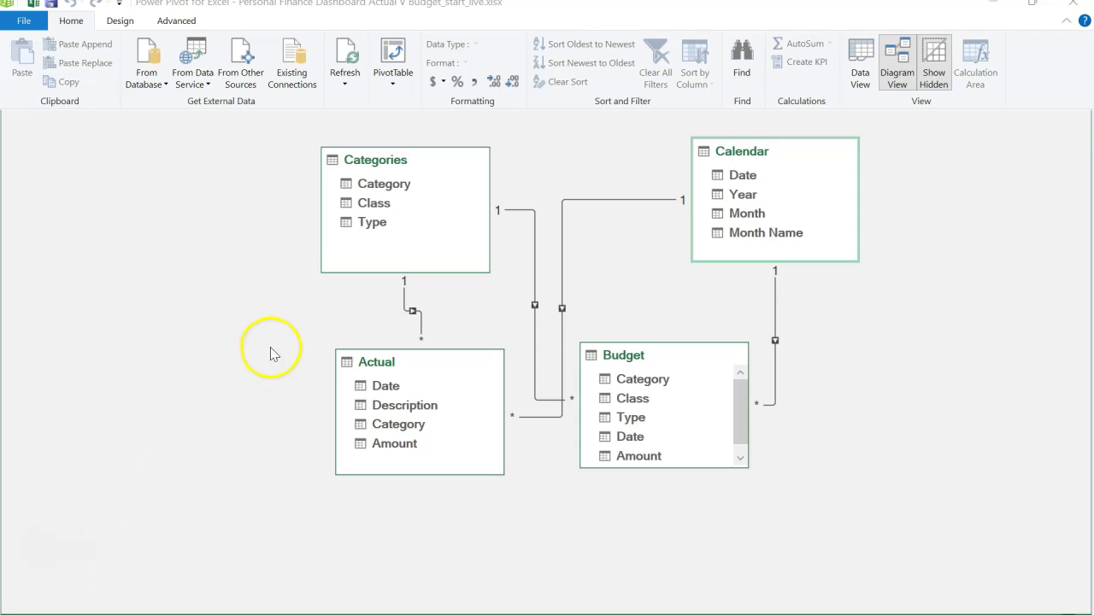
pyautogui.click(395, 88)
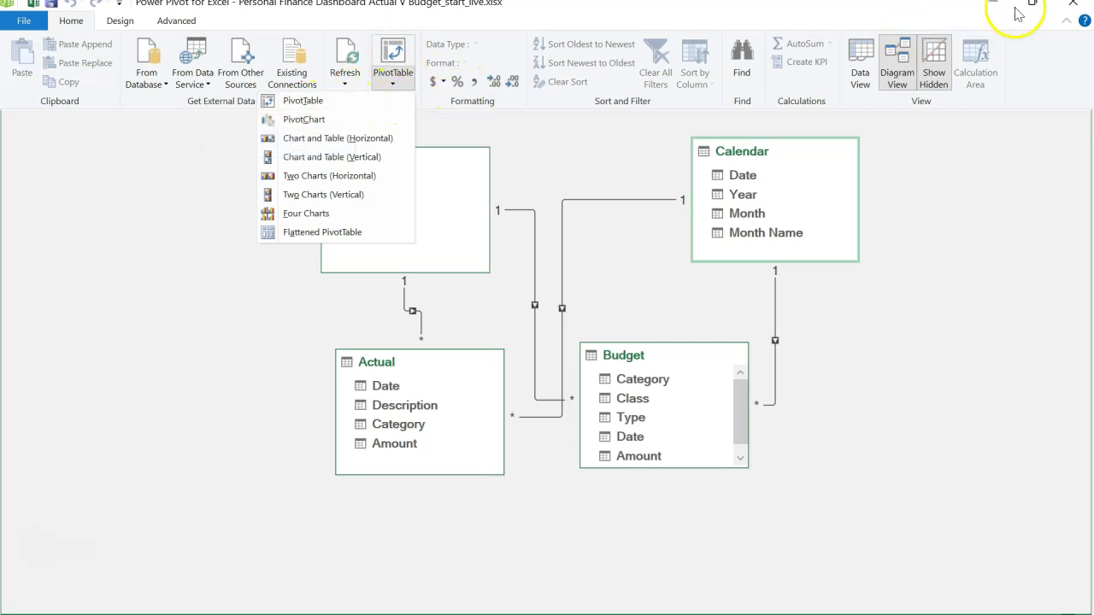
pyautogui.click(1071, 7)
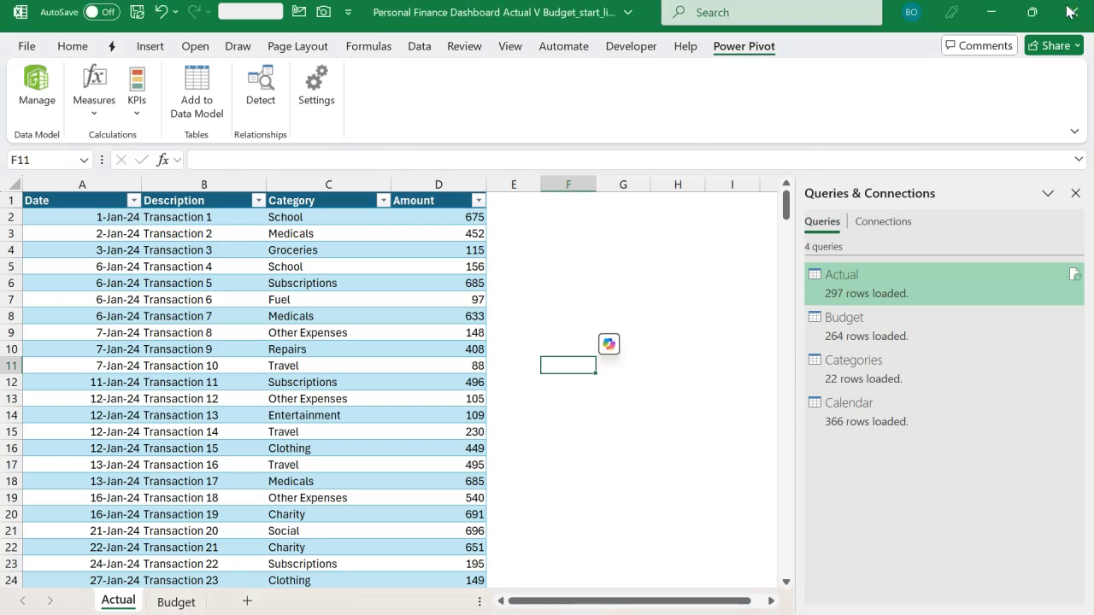
# Add a new worksheet after the Budget sheet and name it Calculations
pyautogui.click(193, 599)
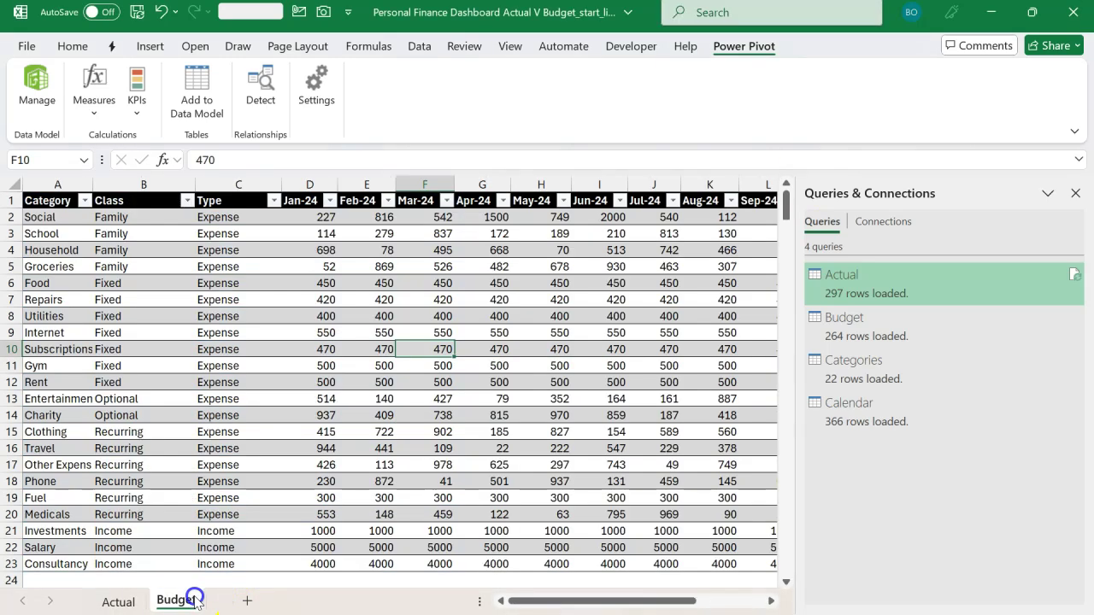
pyautogui.click(244, 602)
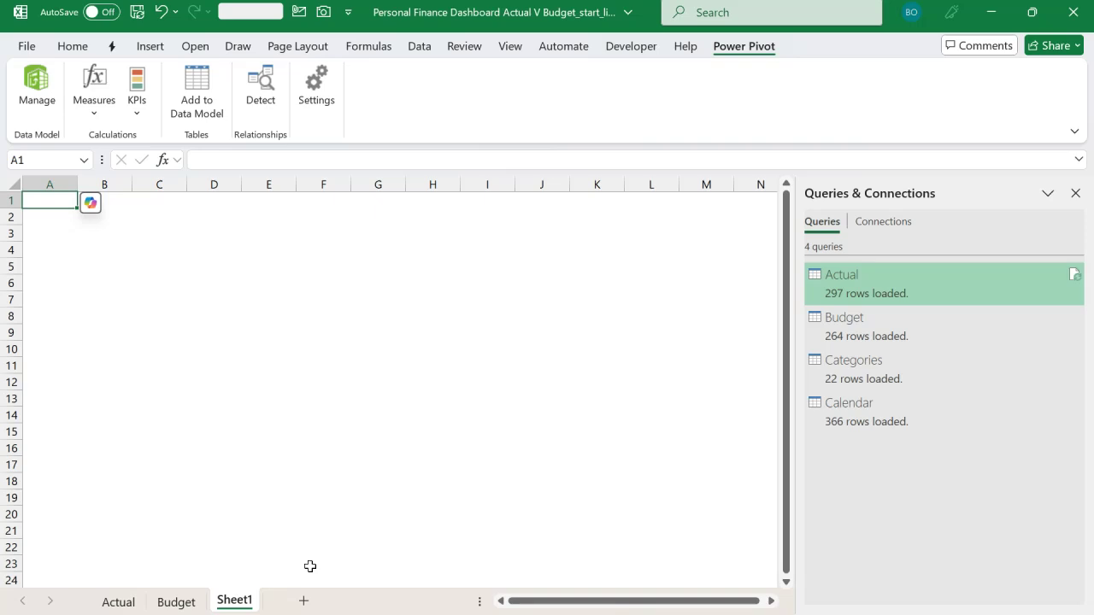
pyautogui.hotkey('alt', 'h')
pyautogui.write('orCalculations')
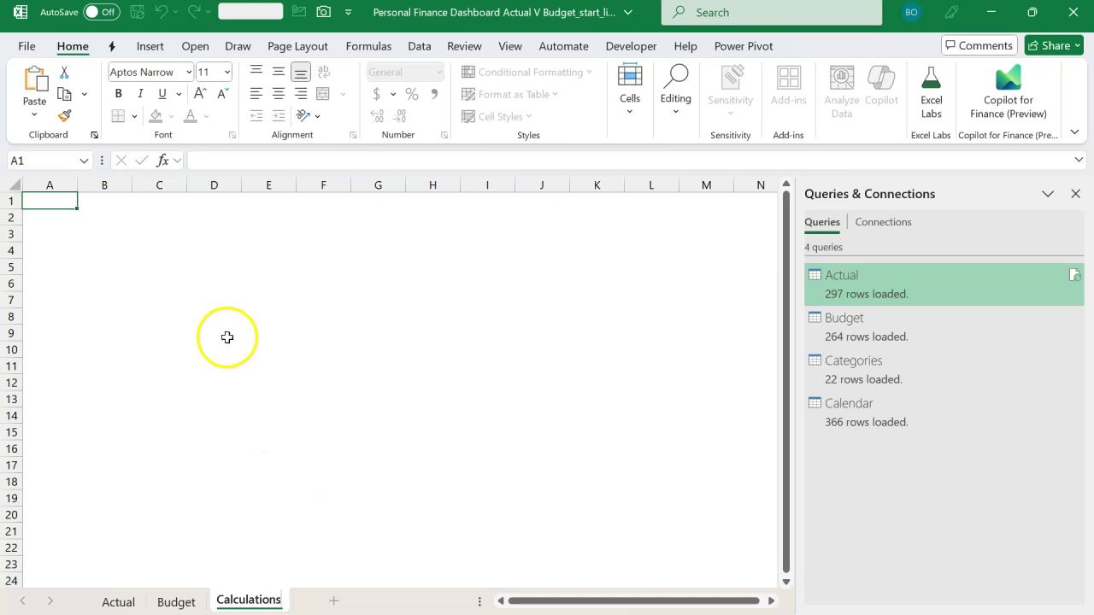
# Close the Queries & Connections pane and insert a PivotTable from the Data Model at cell C3 of the Calculations sheet
pyautogui.click(226, 333)
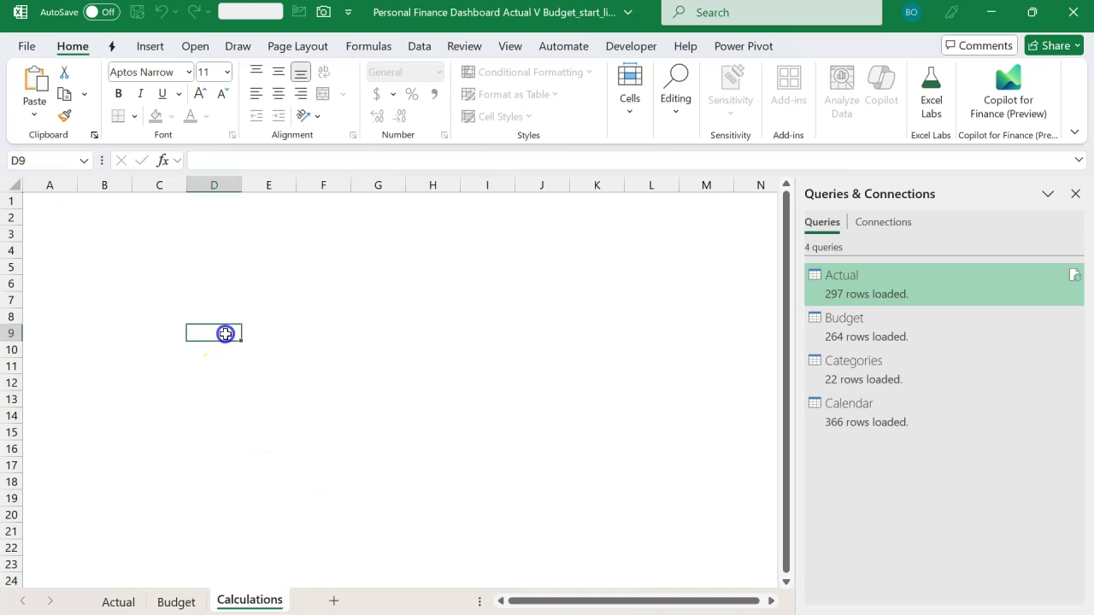
pyautogui.click(1075, 195)
pyautogui.click(159, 234)
pyautogui.click(150, 46)
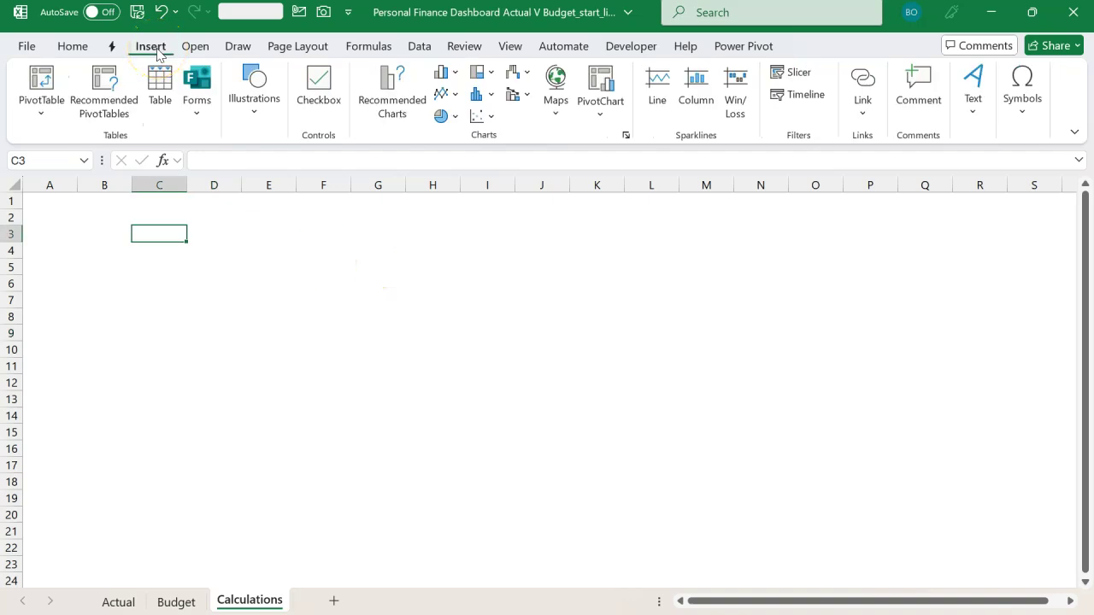
pyautogui.click(51, 114)
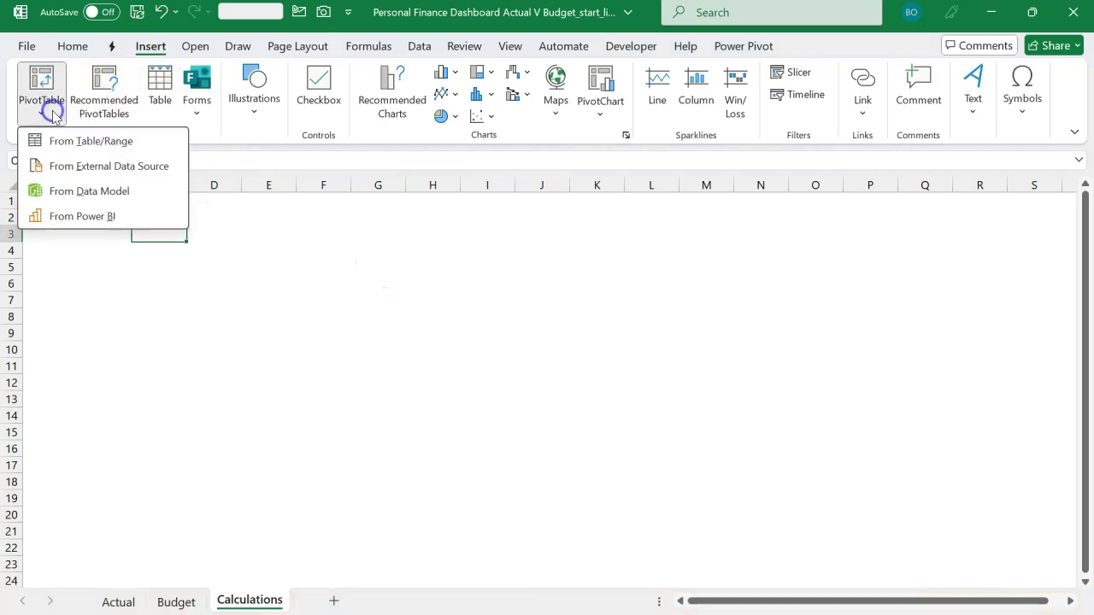
pyautogui.click(48, 171)
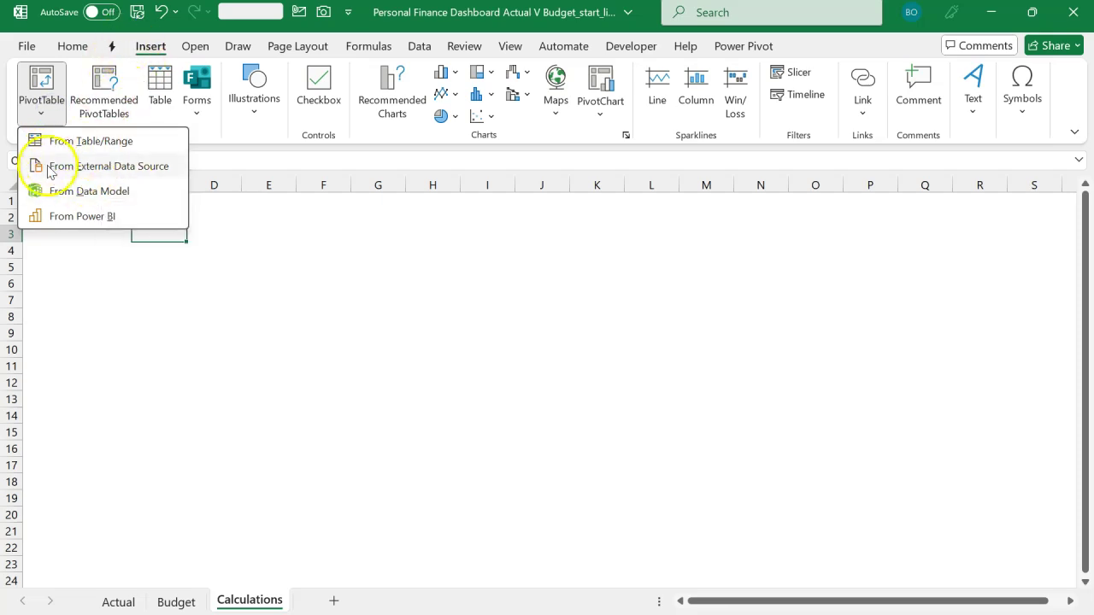
pyautogui.click(106, 196)
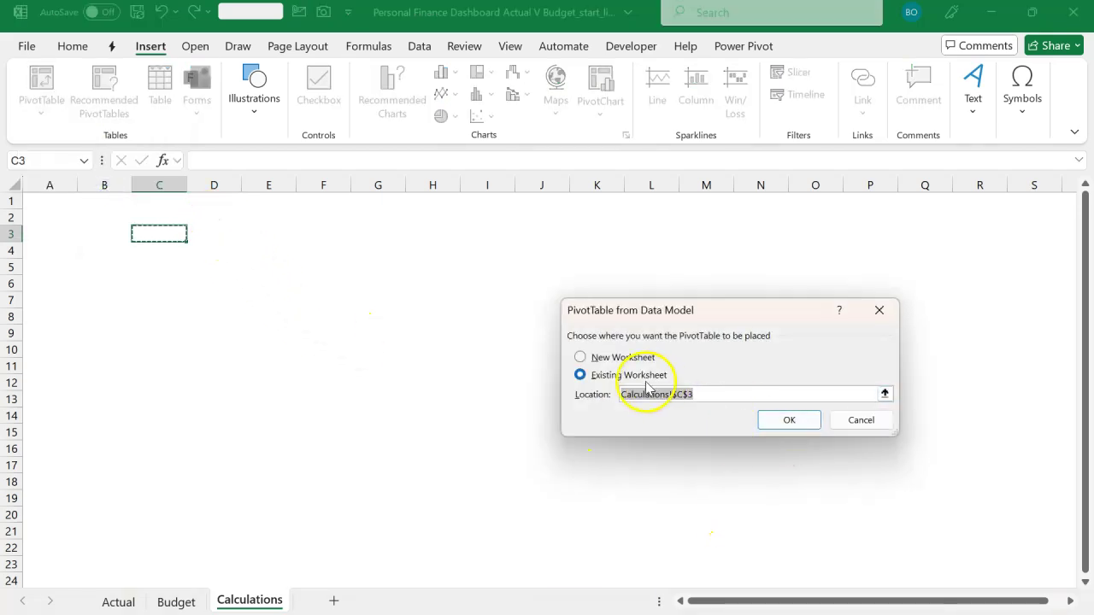
pyautogui.click(783, 420)
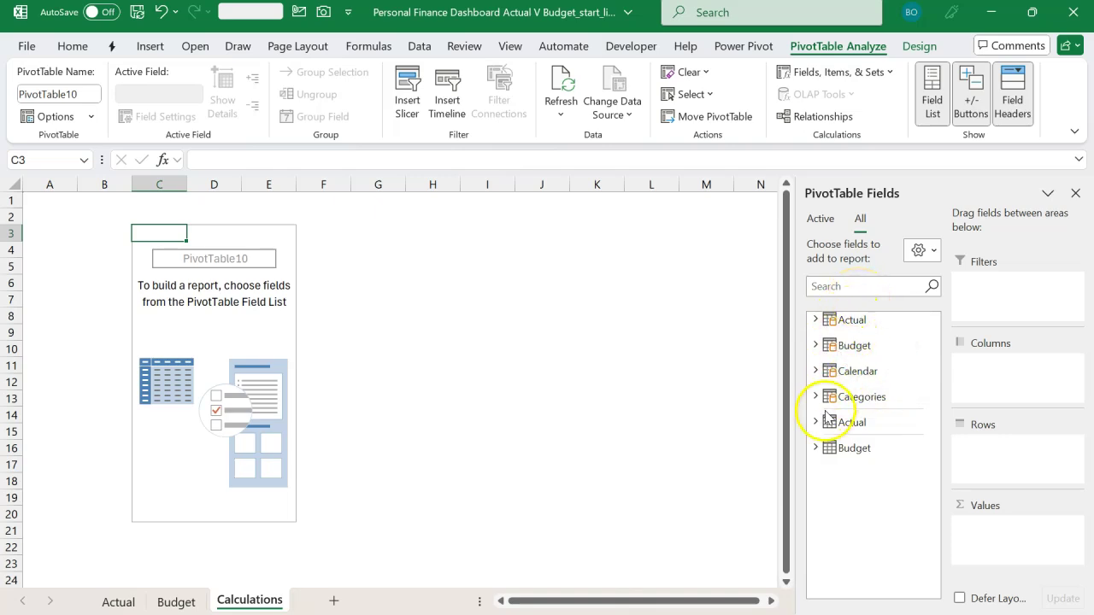
# Examine the Data Model's Actual and Budget tables in the PivotTable field list by expanding and collapsing each
pyautogui.moveTo(856, 430)
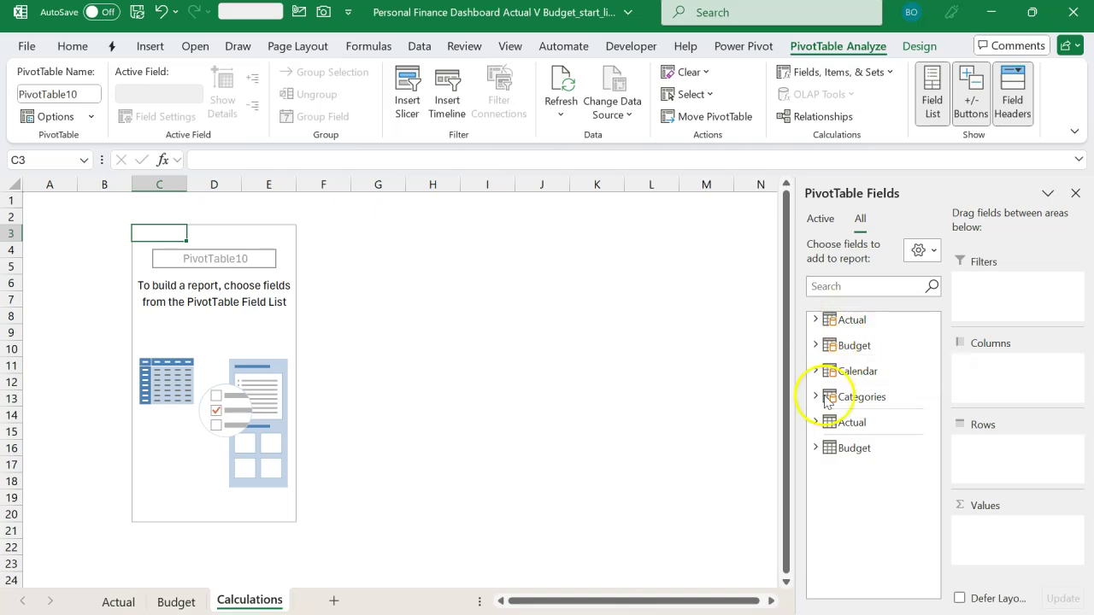
pyautogui.click(815, 320)
pyautogui.click(814, 319)
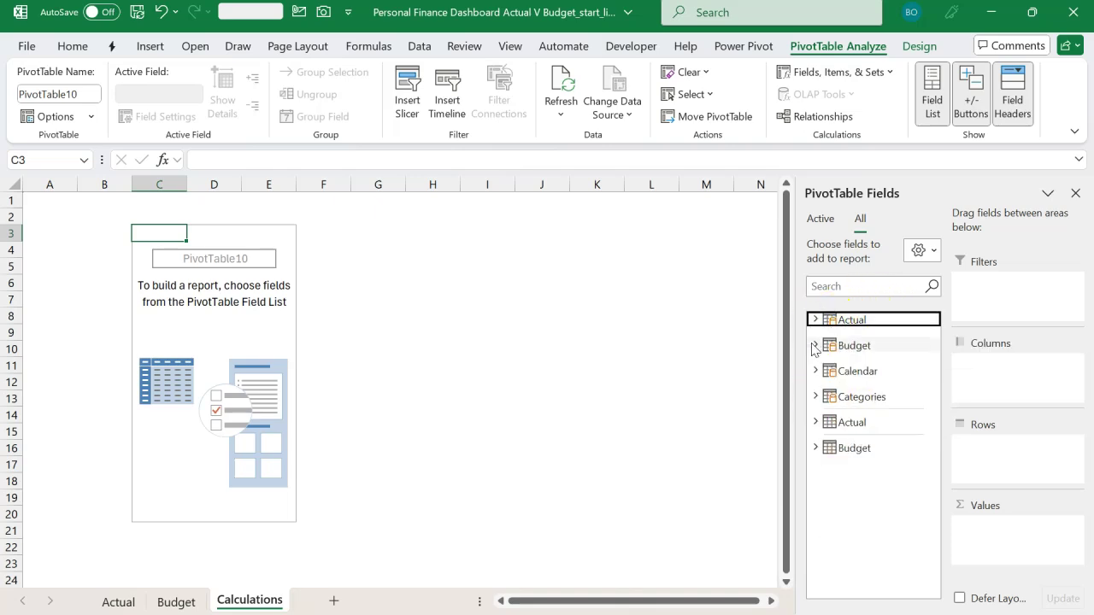
pyautogui.click(814, 346)
pyautogui.click(814, 348)
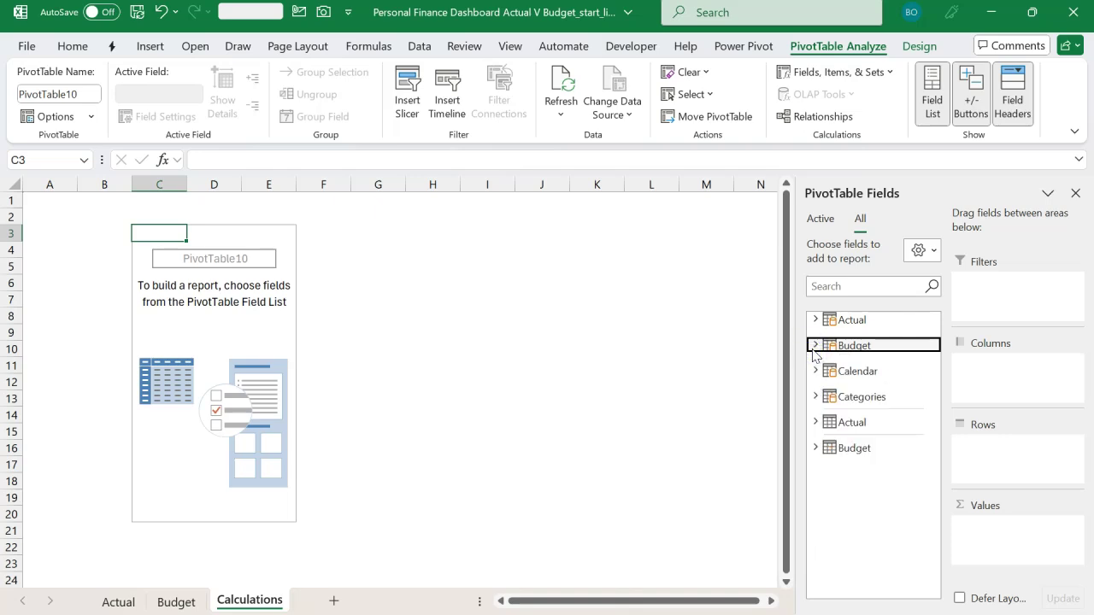
pyautogui.click(597, 313)
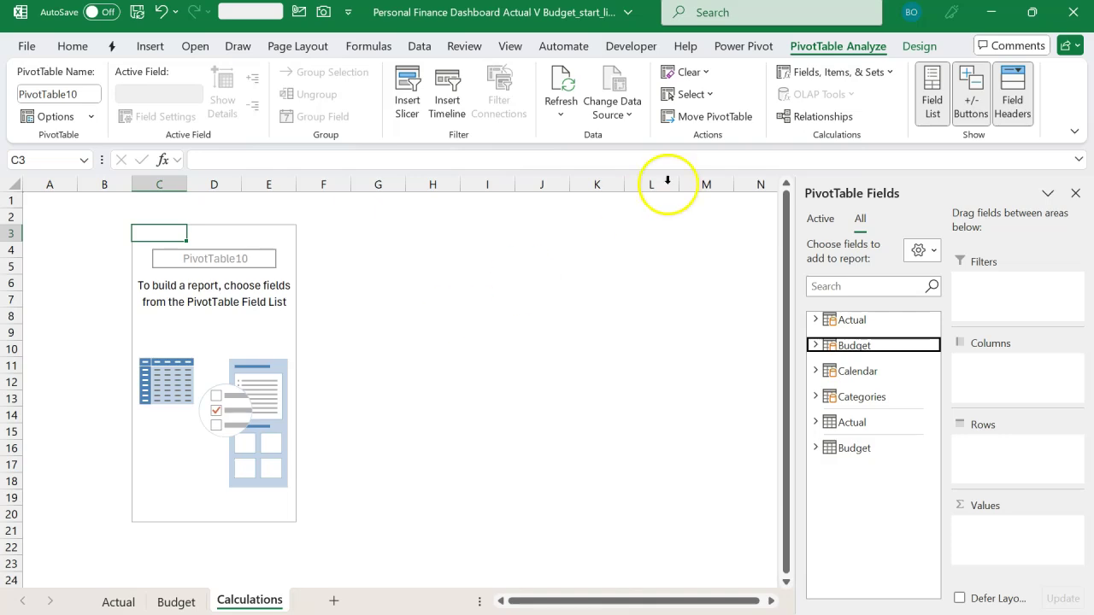
# Review the Amount columns of the Actual and Budget tables in the Power Pivot data view, and close the window
pyautogui.click(733, 48)
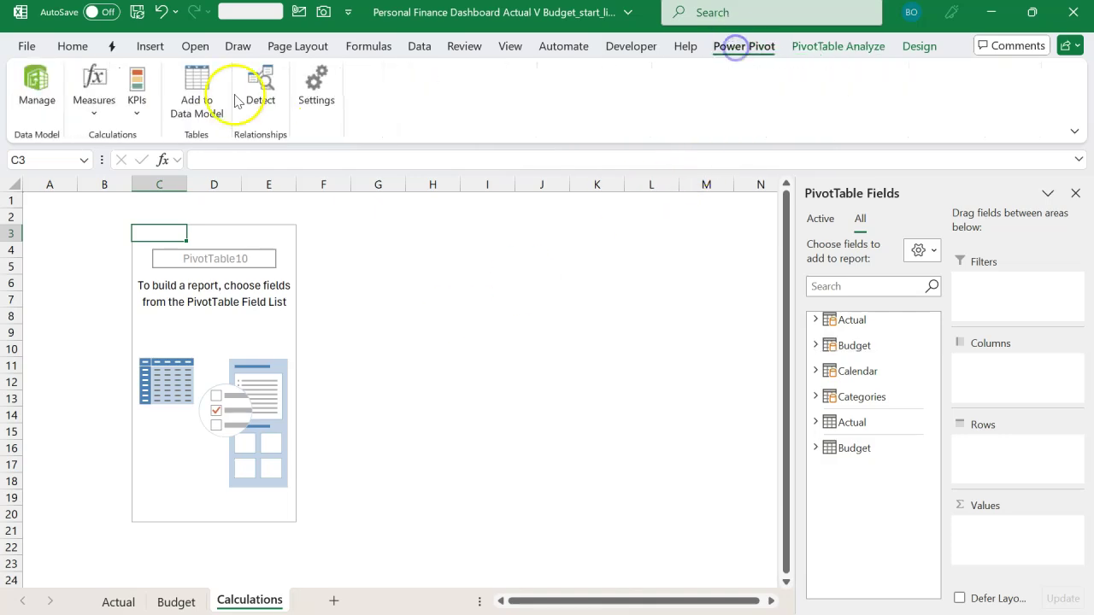
pyautogui.click(38, 91)
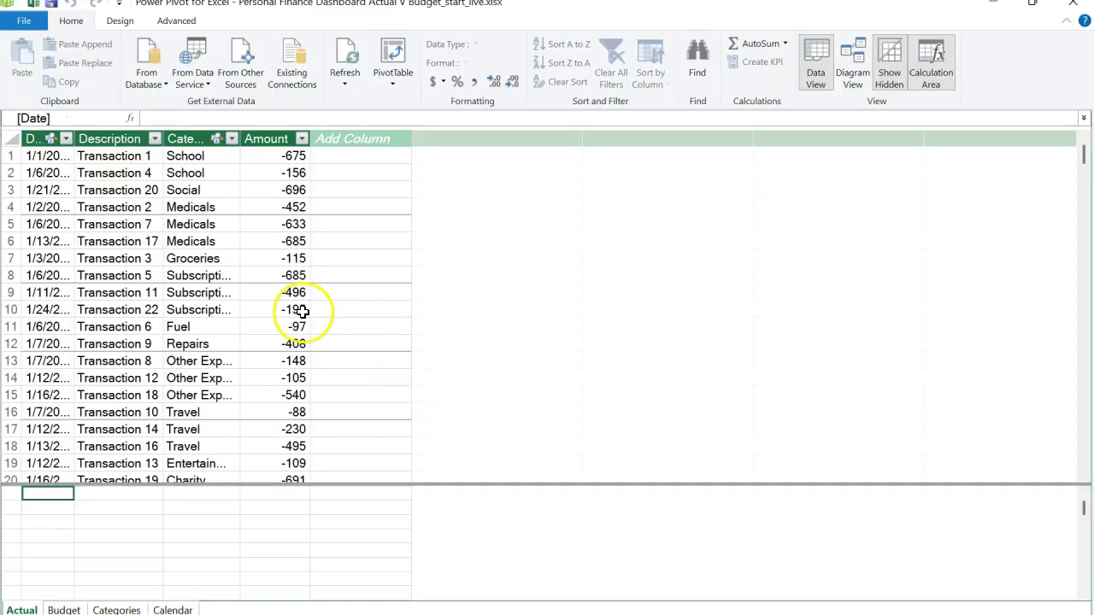
pyautogui.click(280, 140)
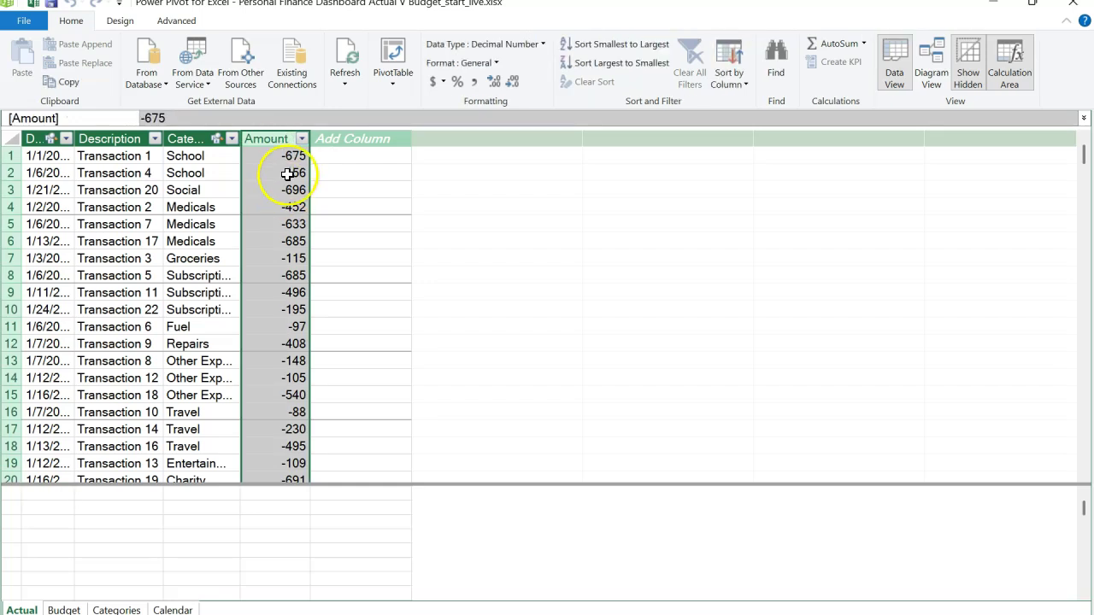
pyautogui.scroll(-1, 290, 392)
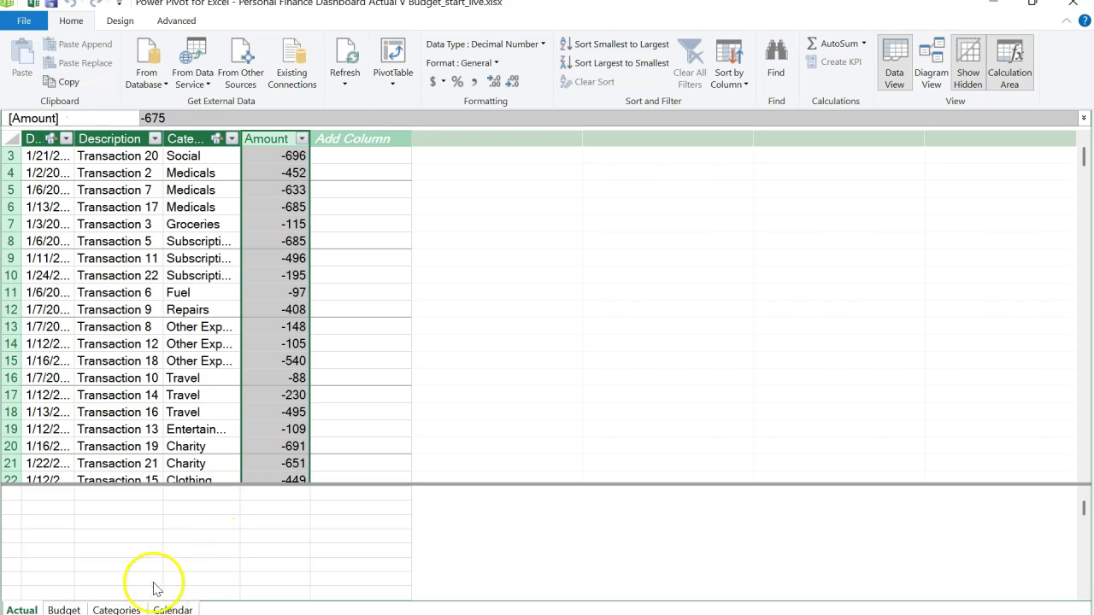
pyautogui.click(70, 609)
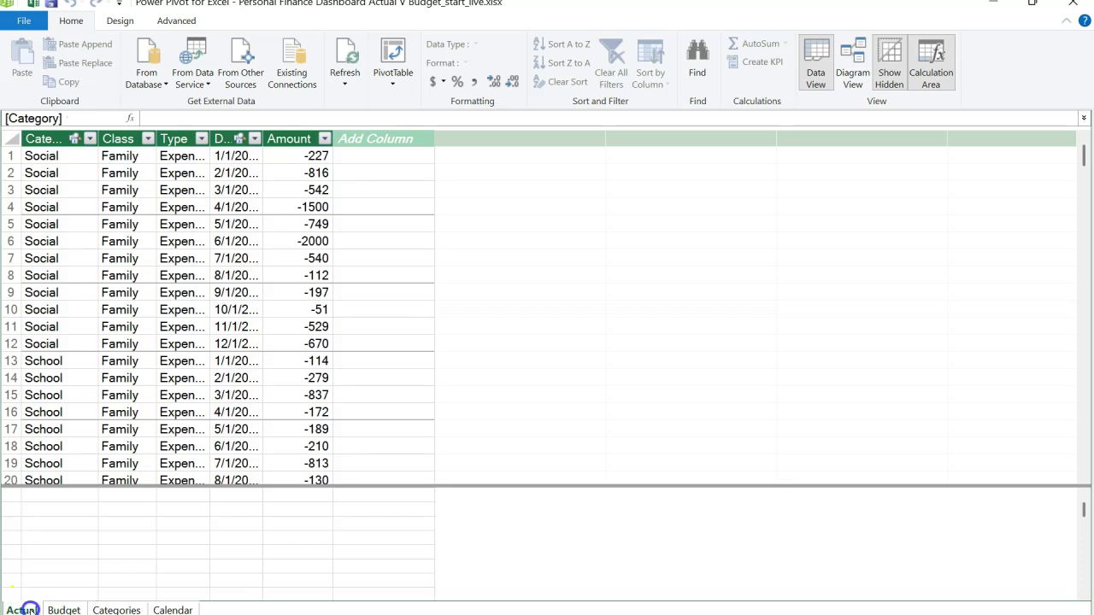
pyautogui.click(21, 609)
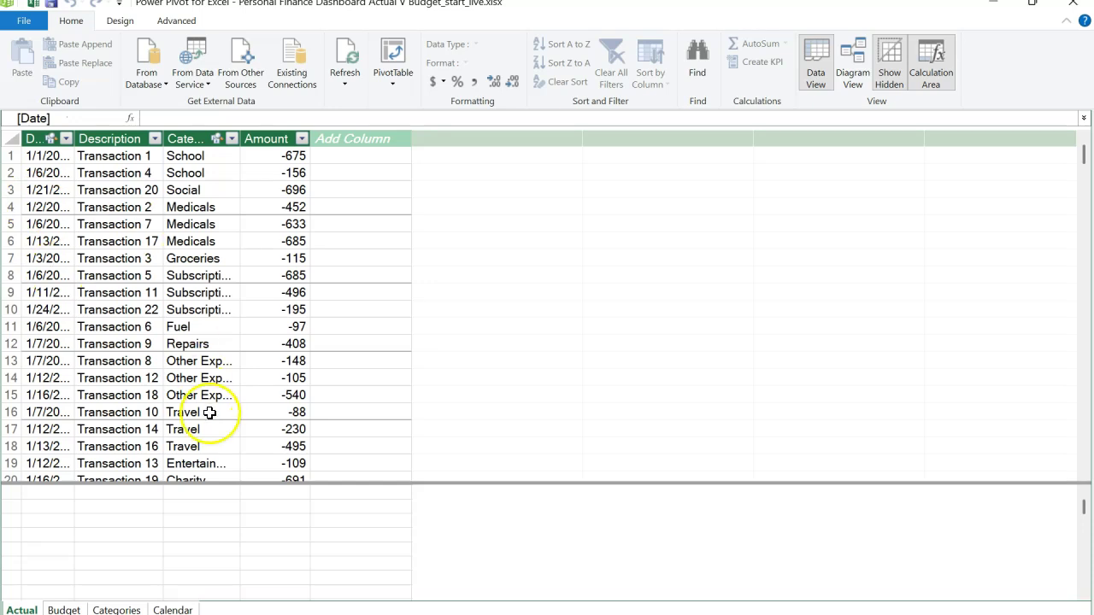
pyautogui.click(282, 140)
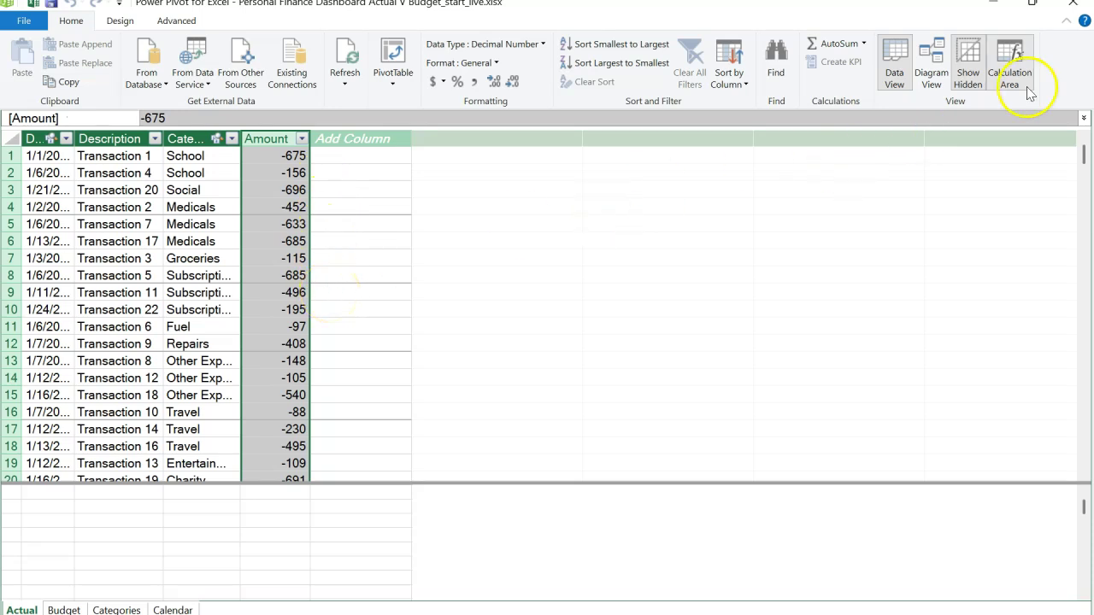
pyautogui.click(1081, 6)
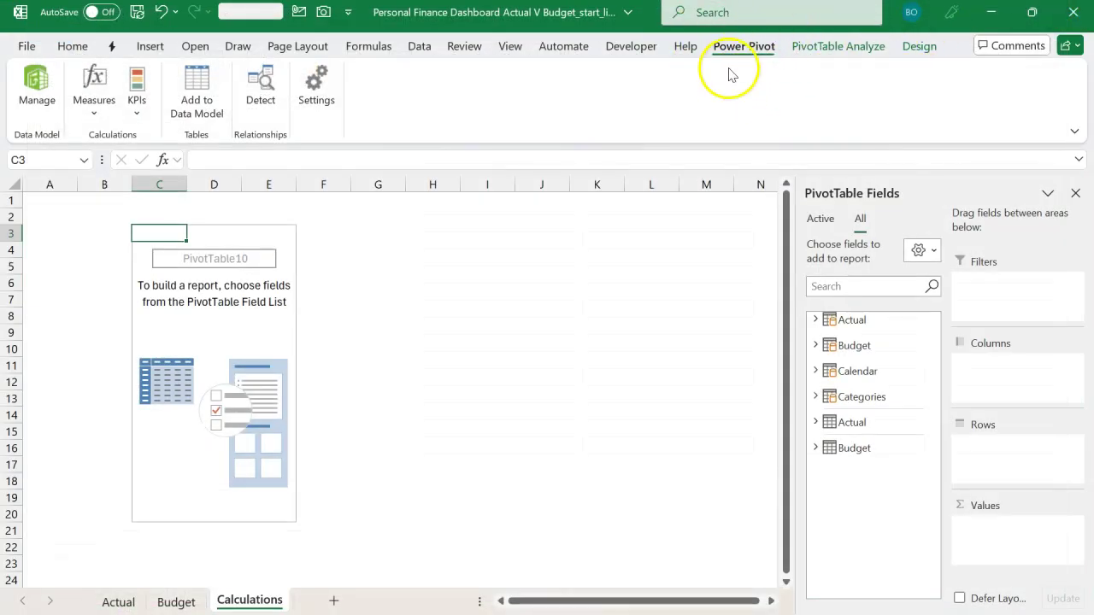
# Start a new measure in the Actual table and name it Actual Net
pyautogui.click(100, 109)
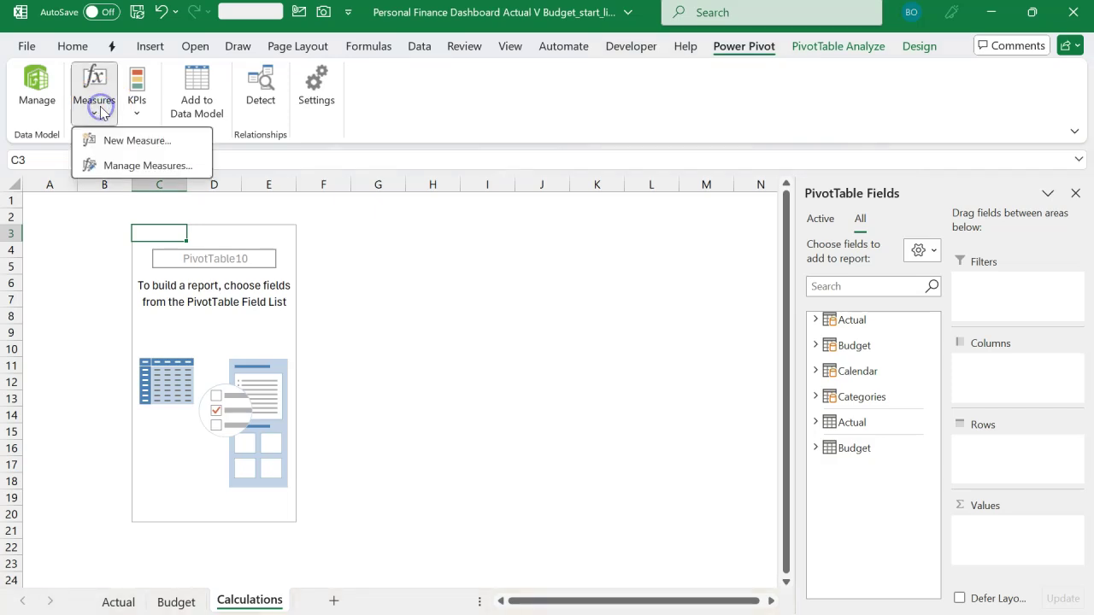
pyautogui.click(141, 142)
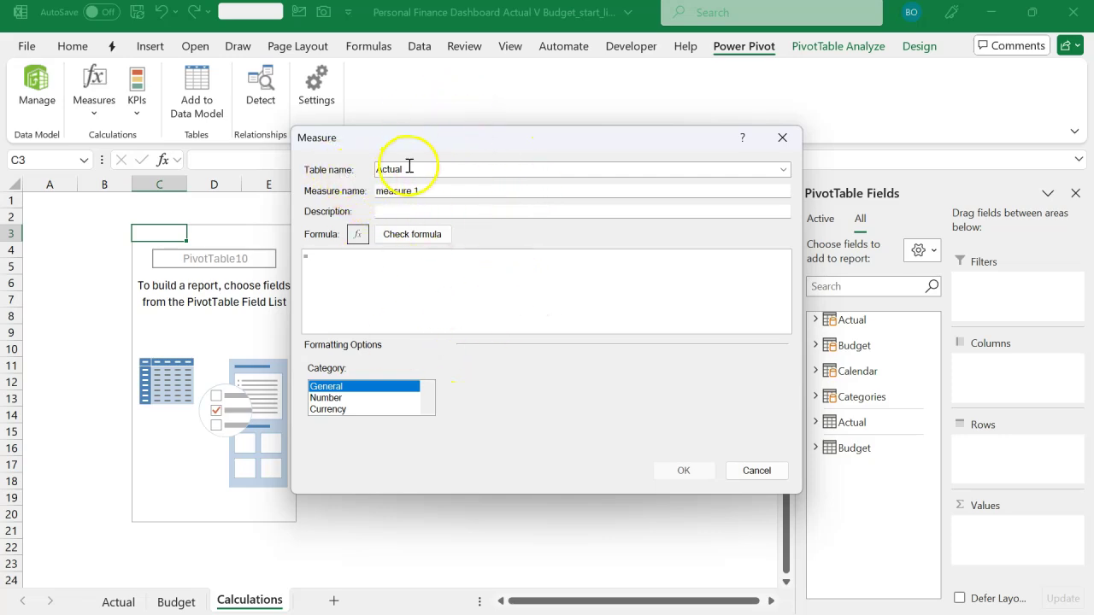
pyautogui.click(386, 174)
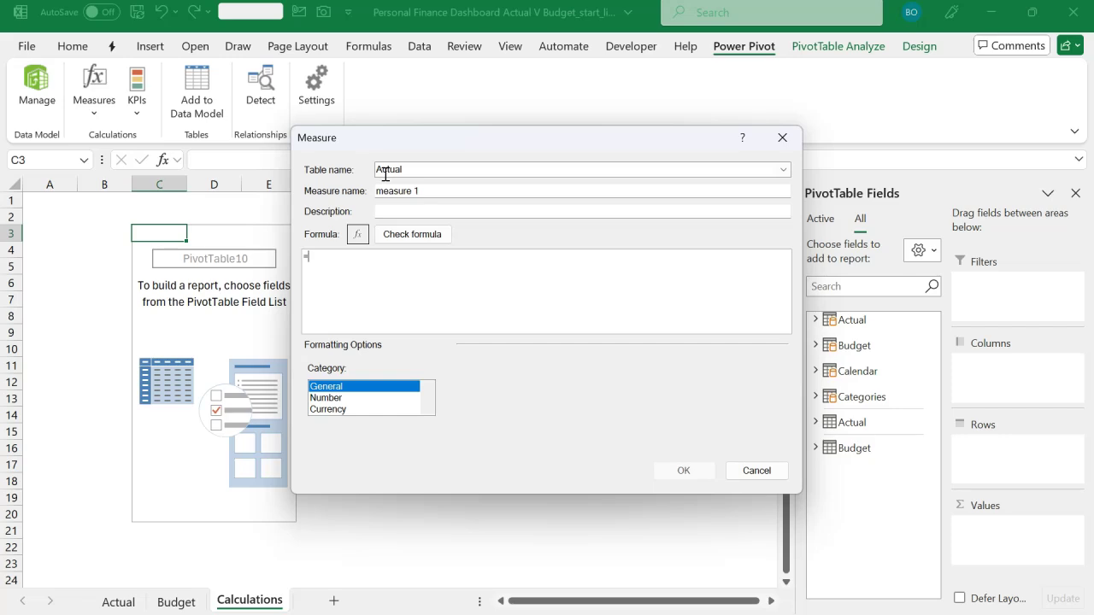
pyautogui.click(393, 171)
pyautogui.click(509, 192)
pyautogui.click(434, 190)
pyautogui.moveTo(434, 190); pyautogui.dragTo(338, 191)
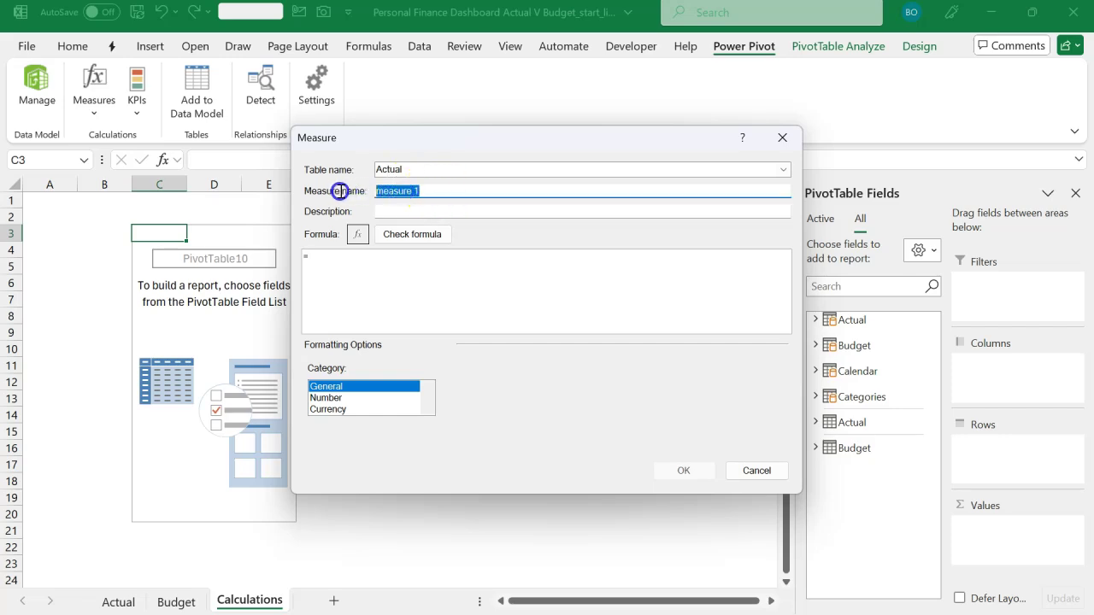
pyautogui.write('Actual Net')
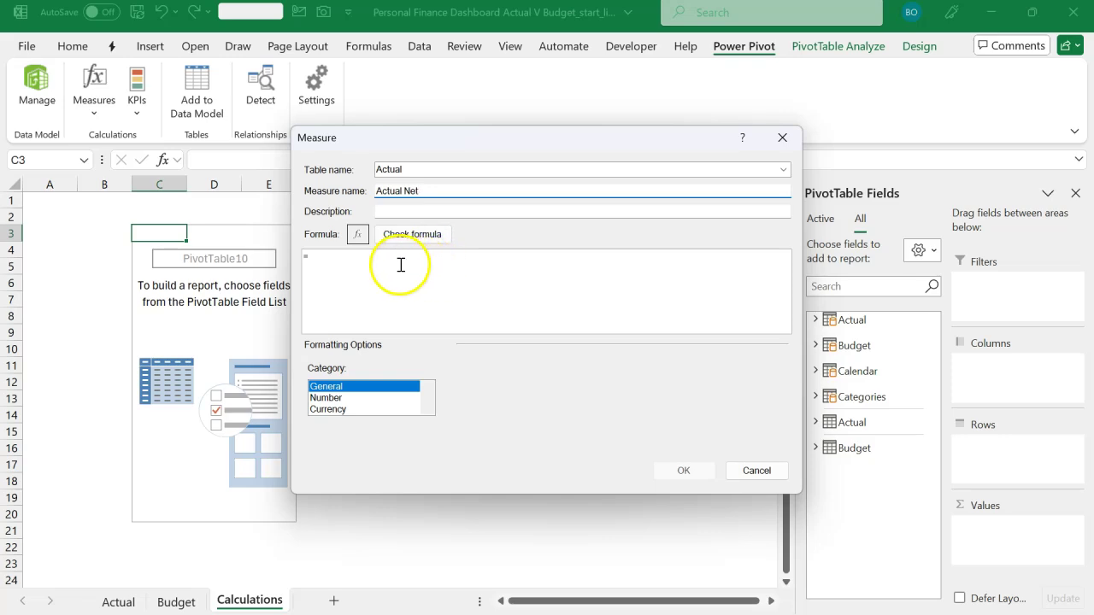
pyautogui.click(441, 211)
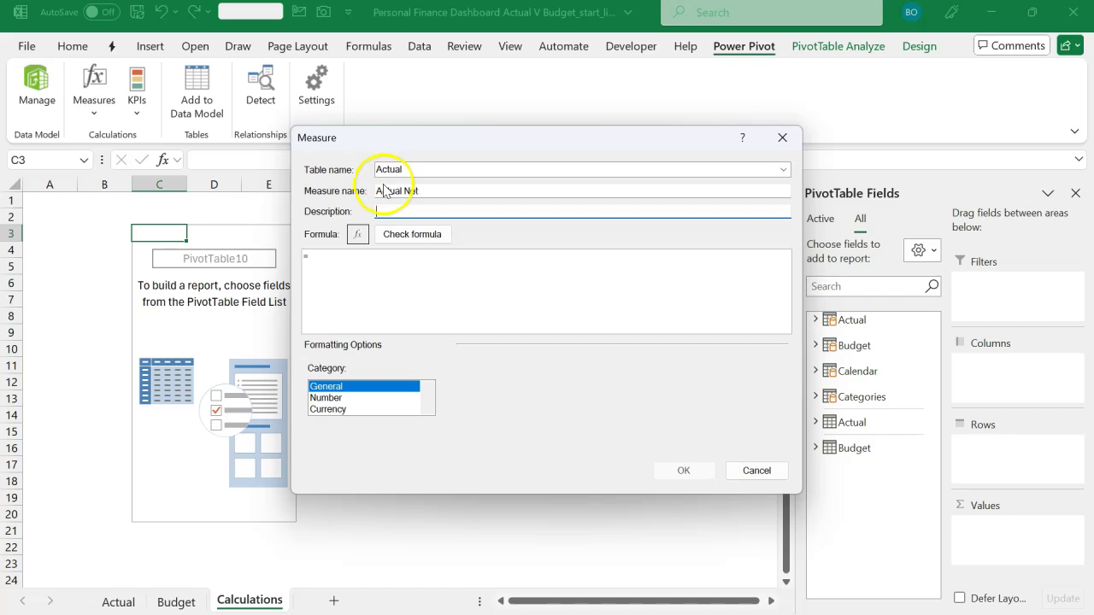
# Enter =SUM(Actual[Amount]) as the Actual Net formula and check it for errors
pyautogui.click(379, 276)
pyautogui.write('=')
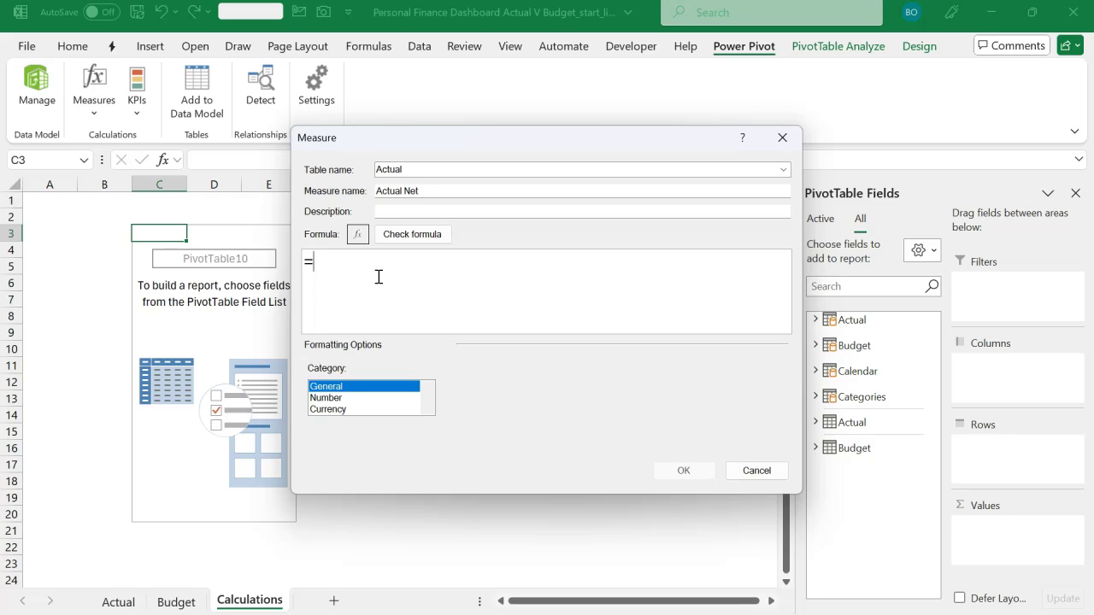
pyautogui.write('sum')
pyautogui.press('Tab')
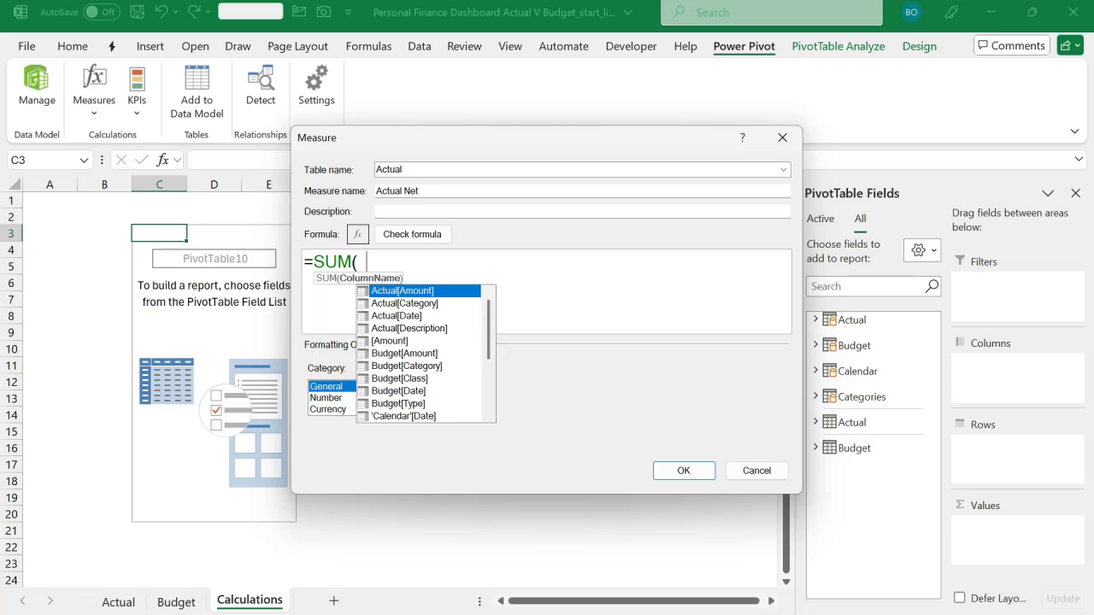
pyautogui.write('ac')
pyautogui.press('Tab')
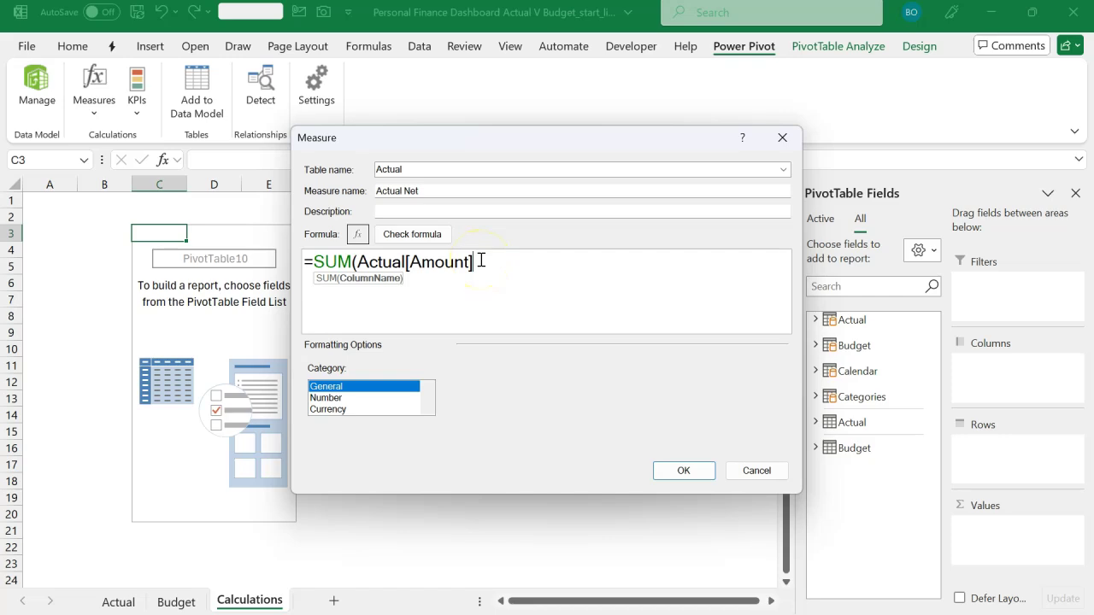
pyautogui.write(')')
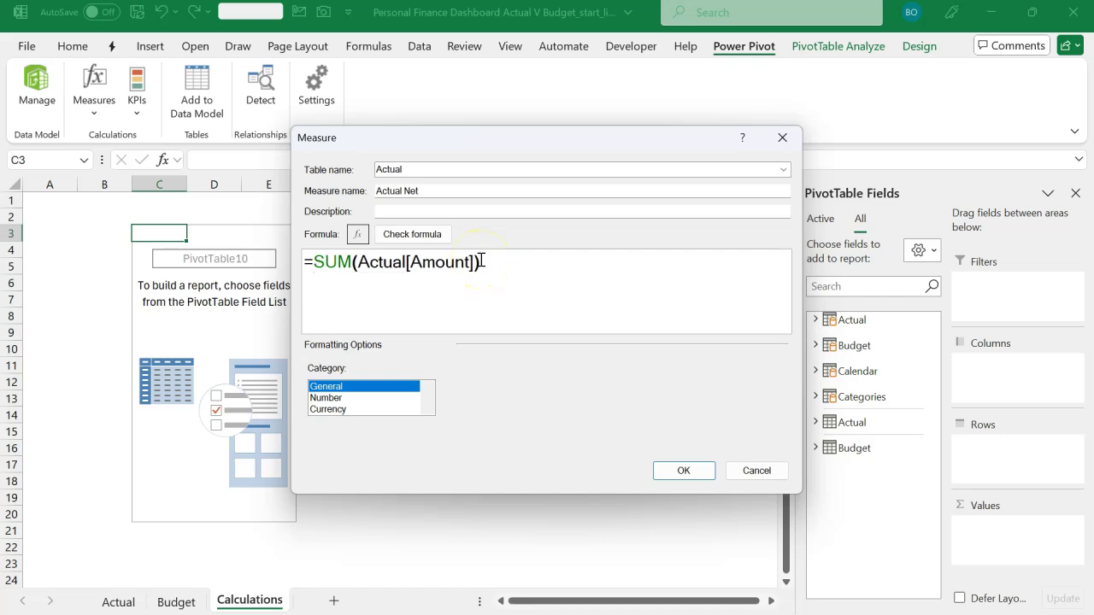
pyautogui.click(431, 238)
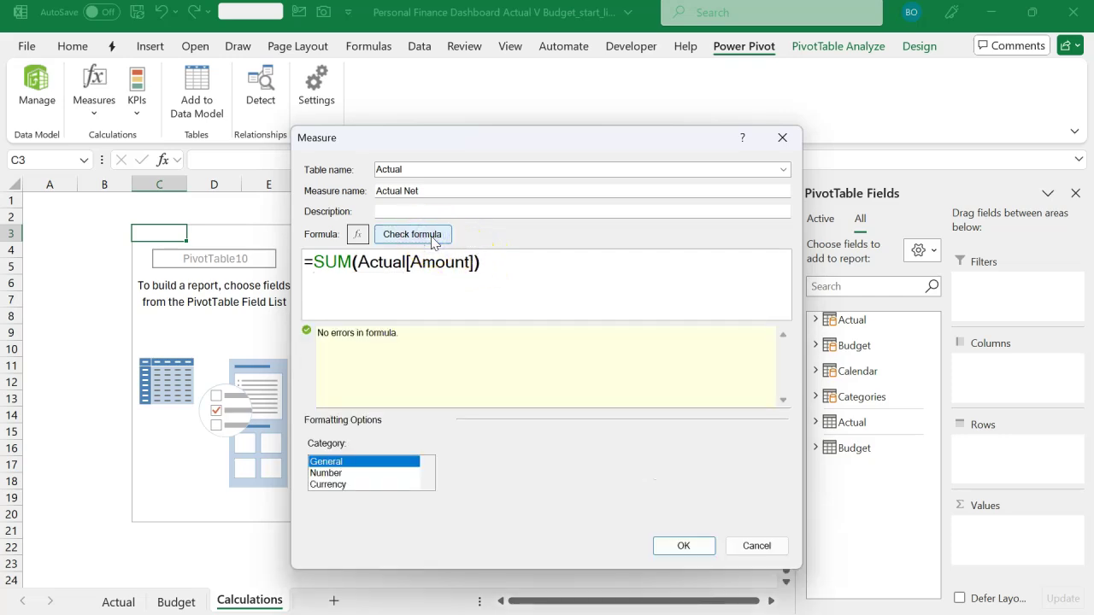
# Format the Actual Net measure as a decimal number with a thousands separator and save the measure
pyautogui.click(348, 474)
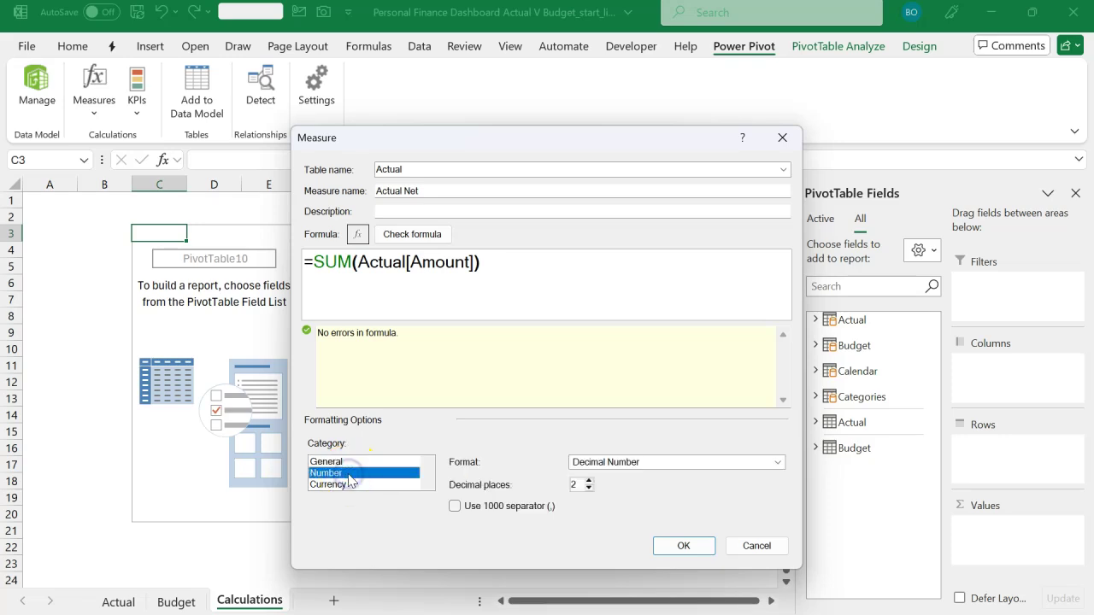
pyautogui.click(453, 506)
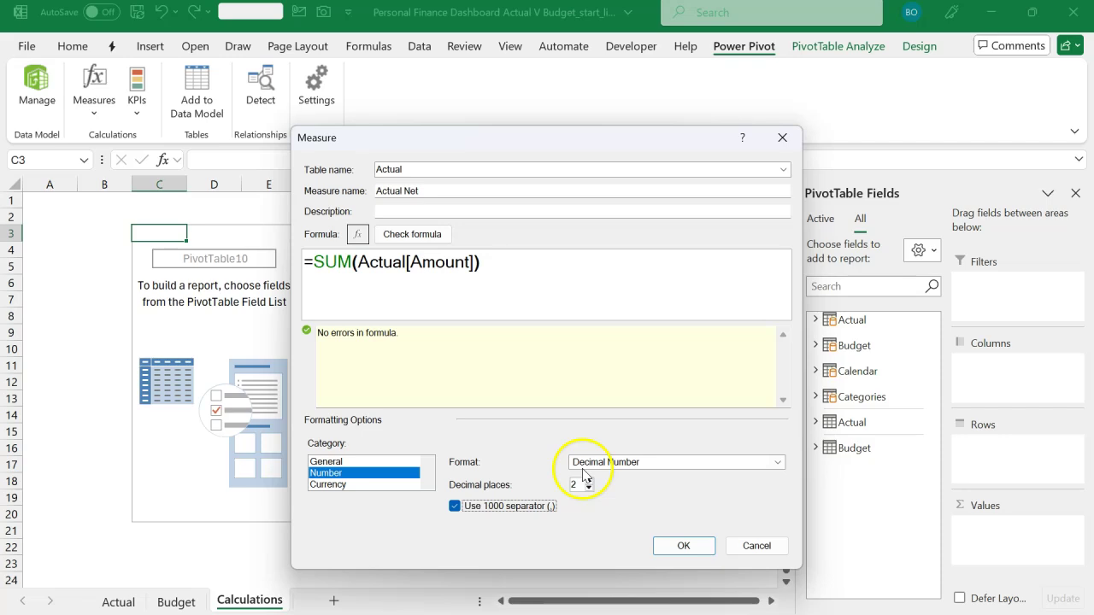
pyautogui.click(680, 544)
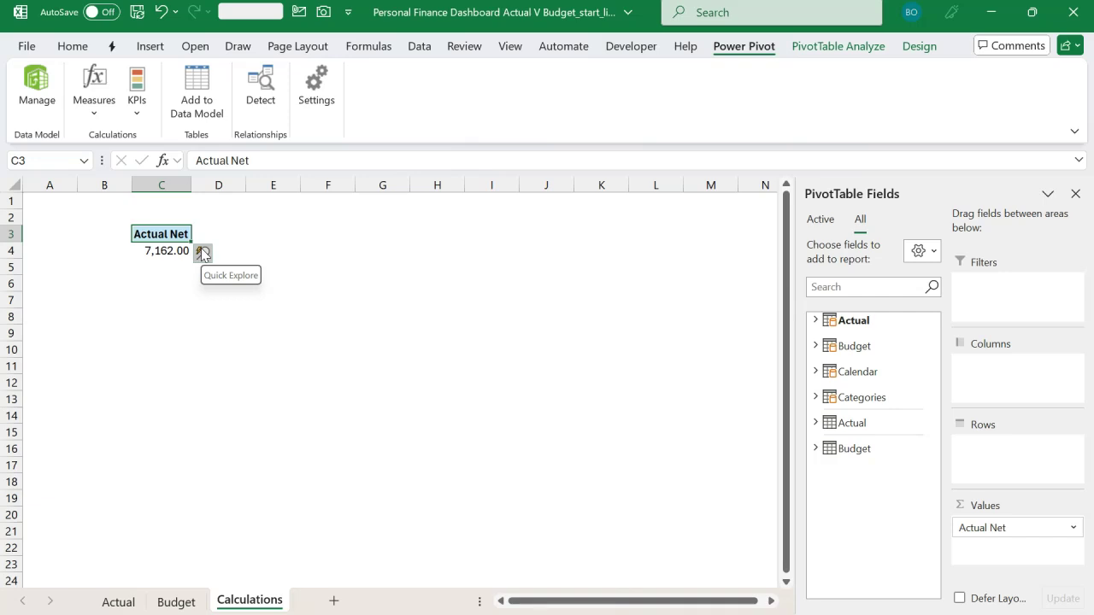
# Start another measure in the Actual table, named Budget Net, with the formula =SUM(Budget[Amount])
pyautogui.click(94, 104)
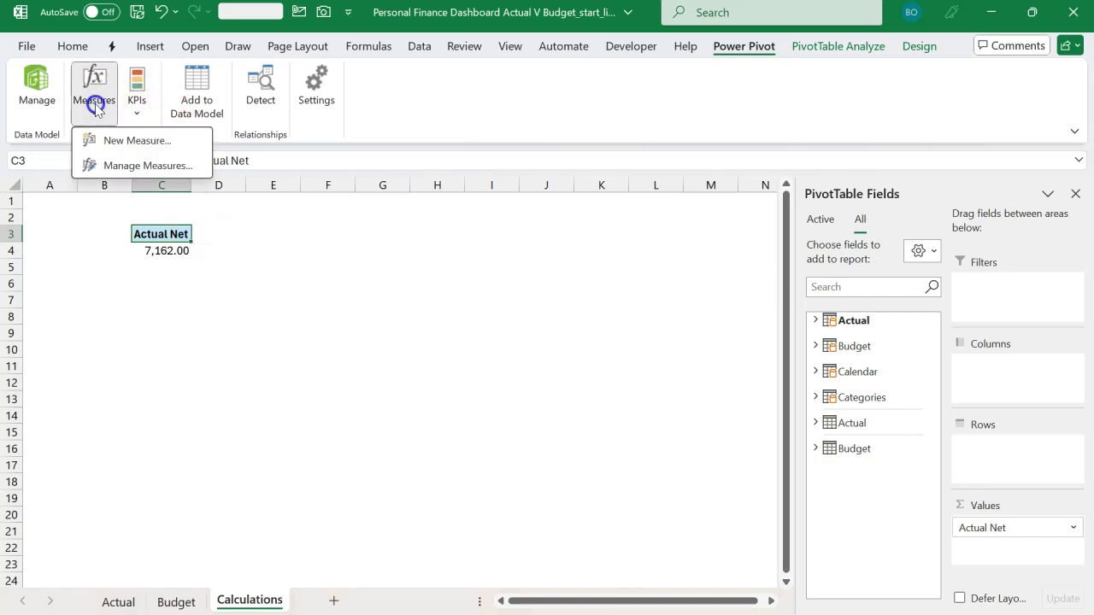
pyautogui.click(135, 140)
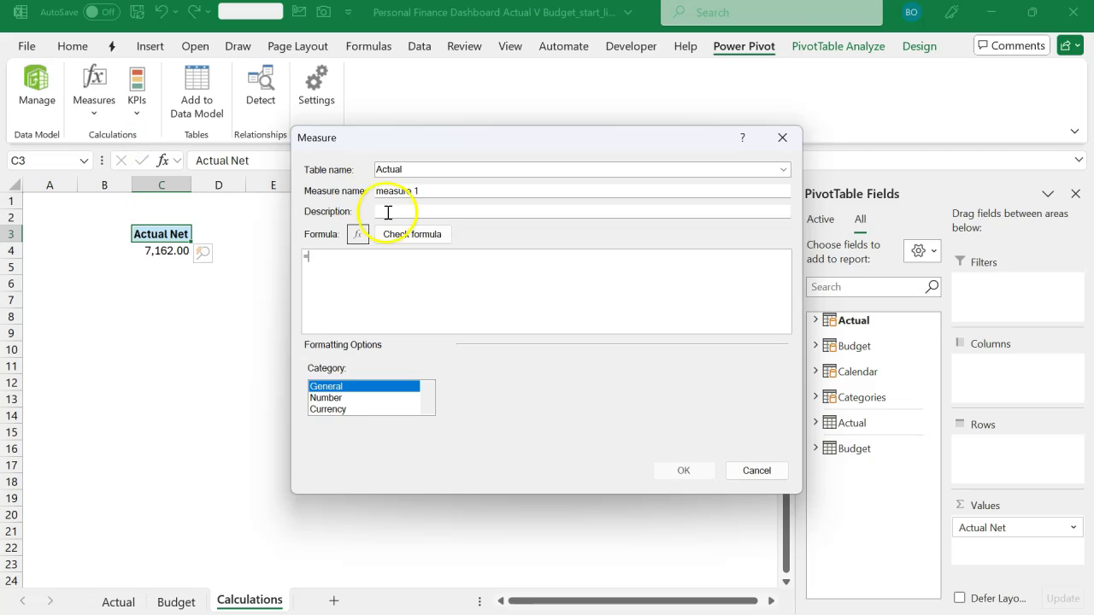
pyautogui.moveTo(427, 191); pyautogui.dragTo(339, 197)
pyautogui.write('Budget Net')
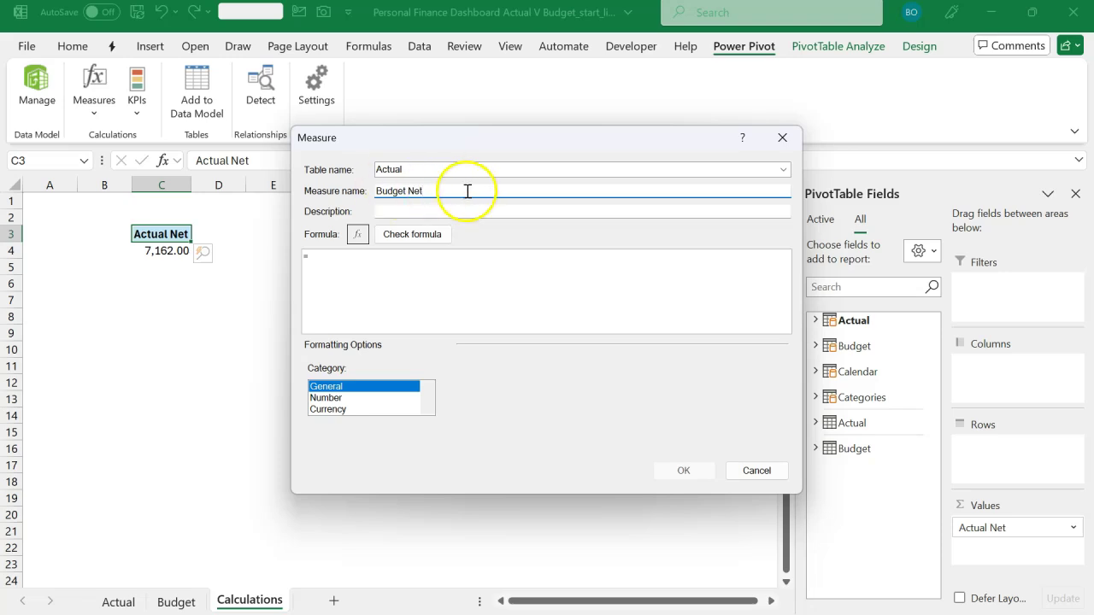
pyautogui.click(460, 274)
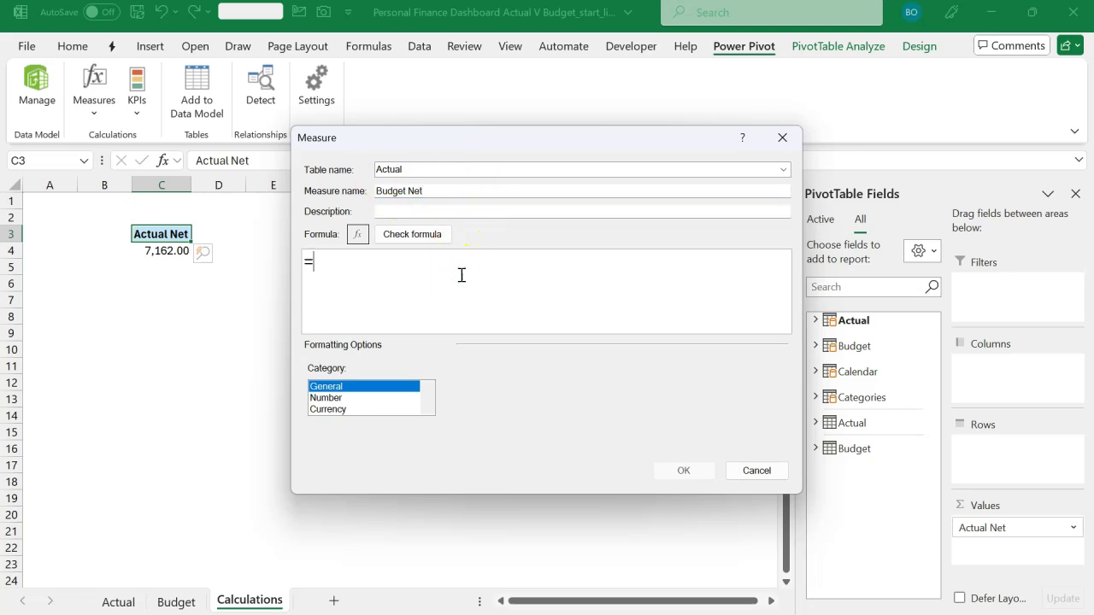
pyautogui.write('sum')
pyautogui.press('Tab')
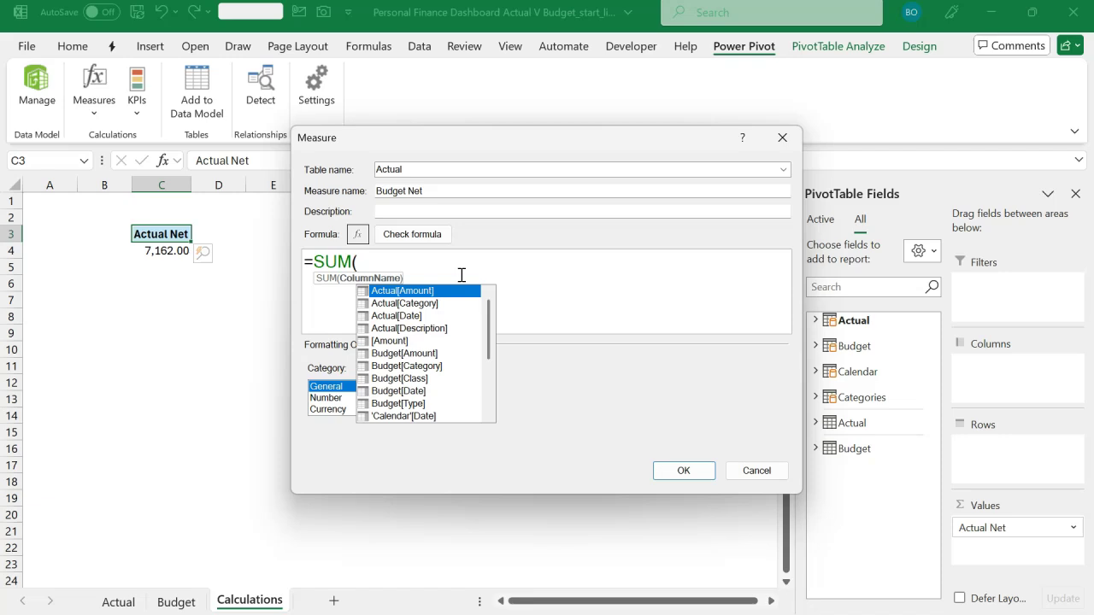
pyautogui.write('bu')
pyautogui.press('Tab')
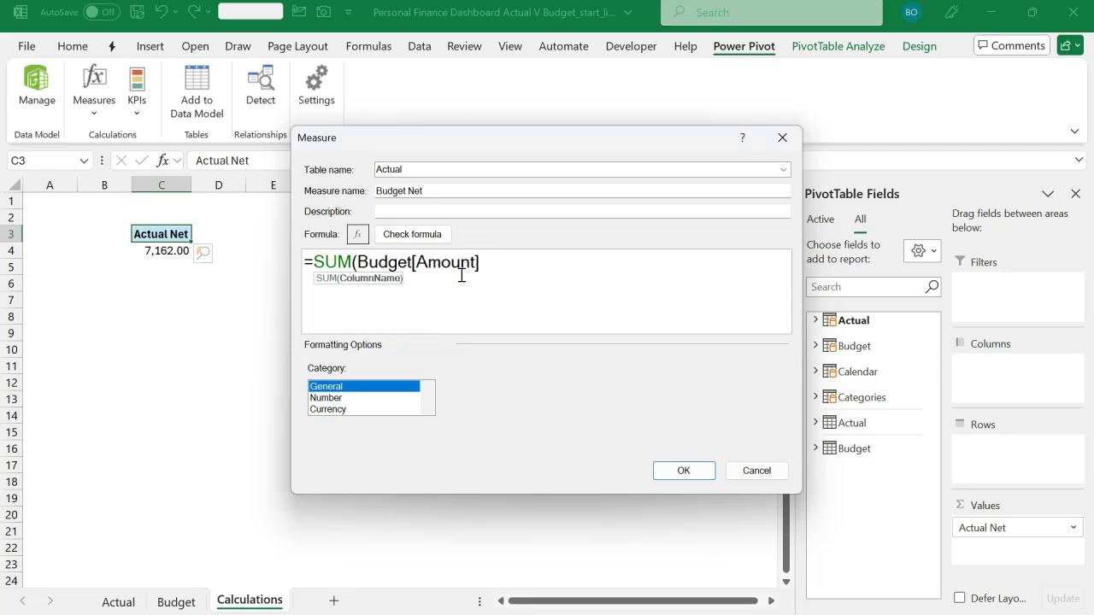
pyautogui.write(')')
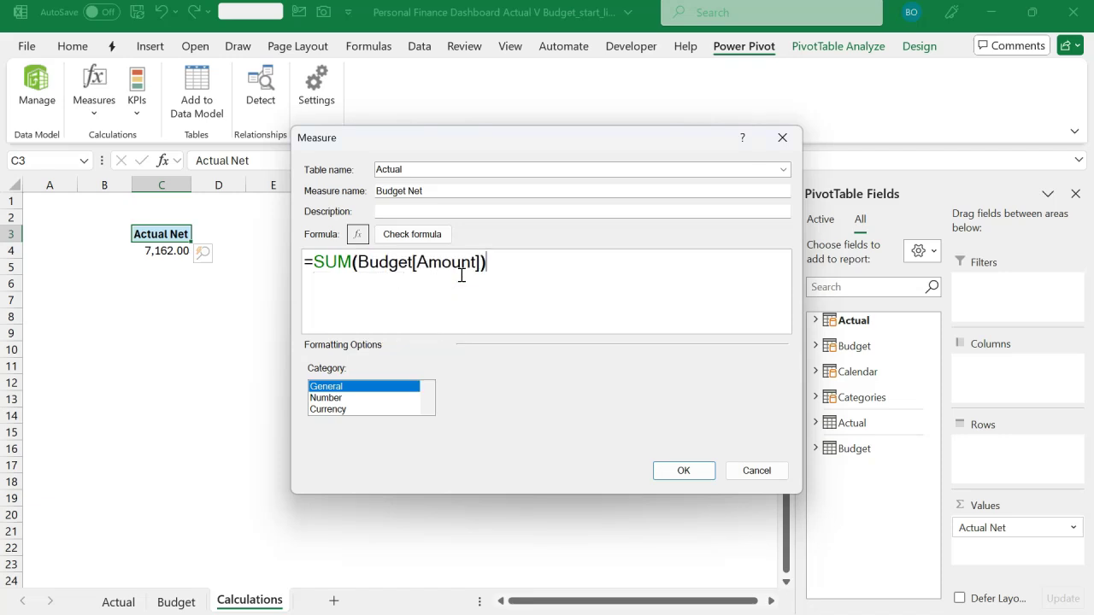
# Format Budget Net as a decimal number with a thousands separator, check its formula and save the measure
pyautogui.click(326, 397)
pyautogui.click(508, 430)
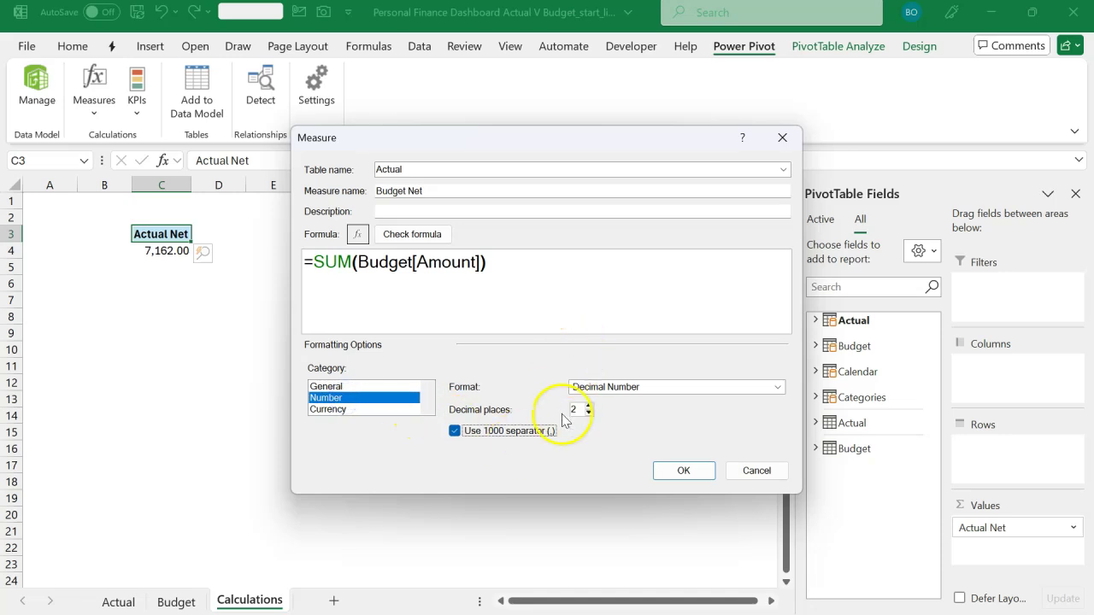
pyautogui.click(440, 235)
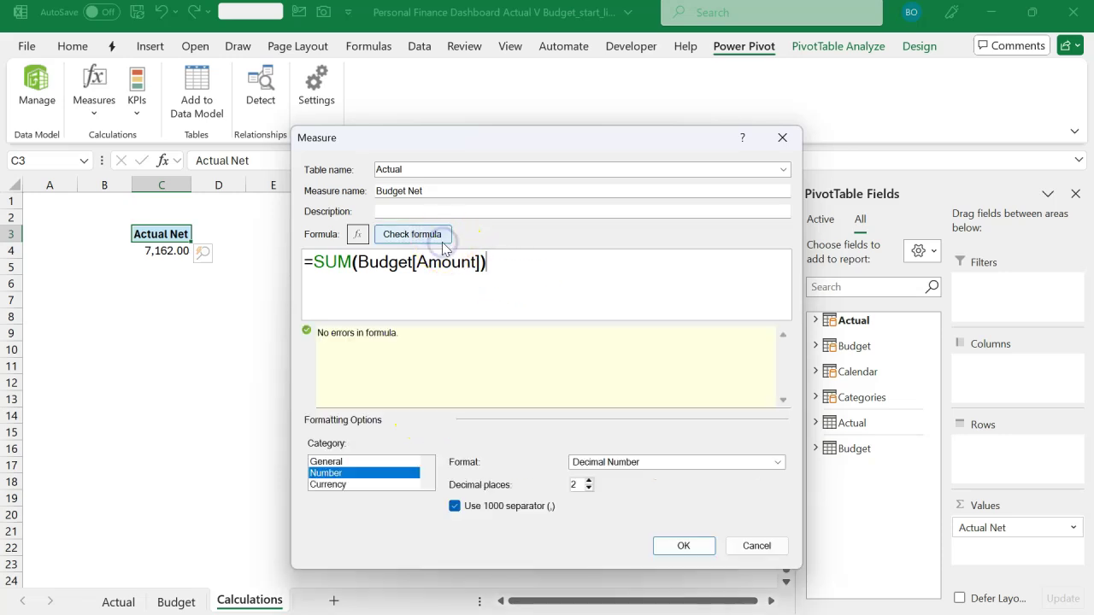
pyautogui.click(681, 546)
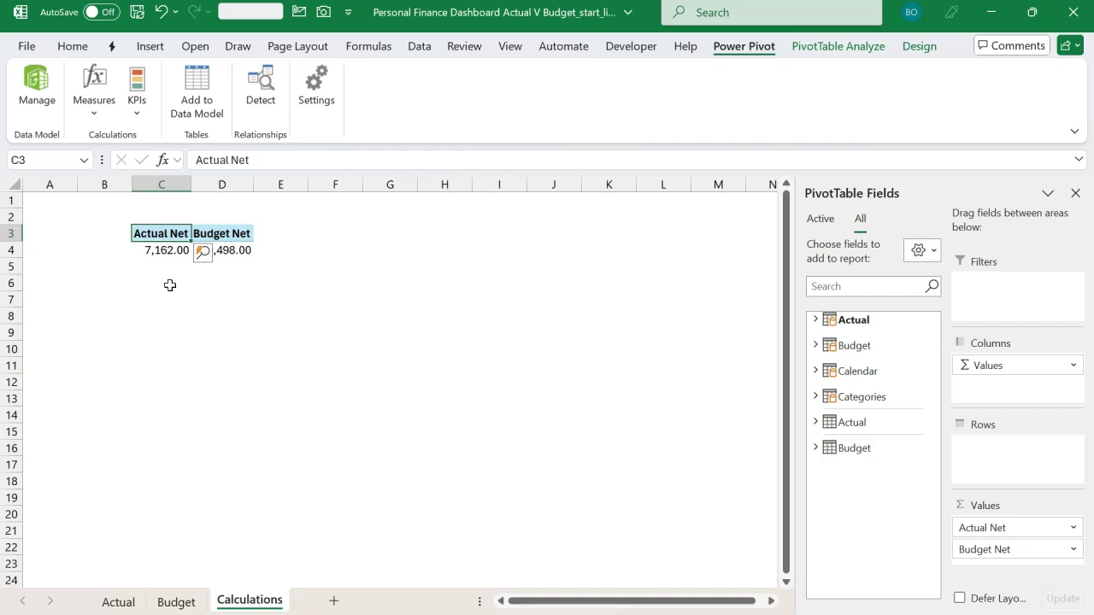
# Add the Type field from the Categories table to the PivotTable's rows
pyautogui.click(162, 250)
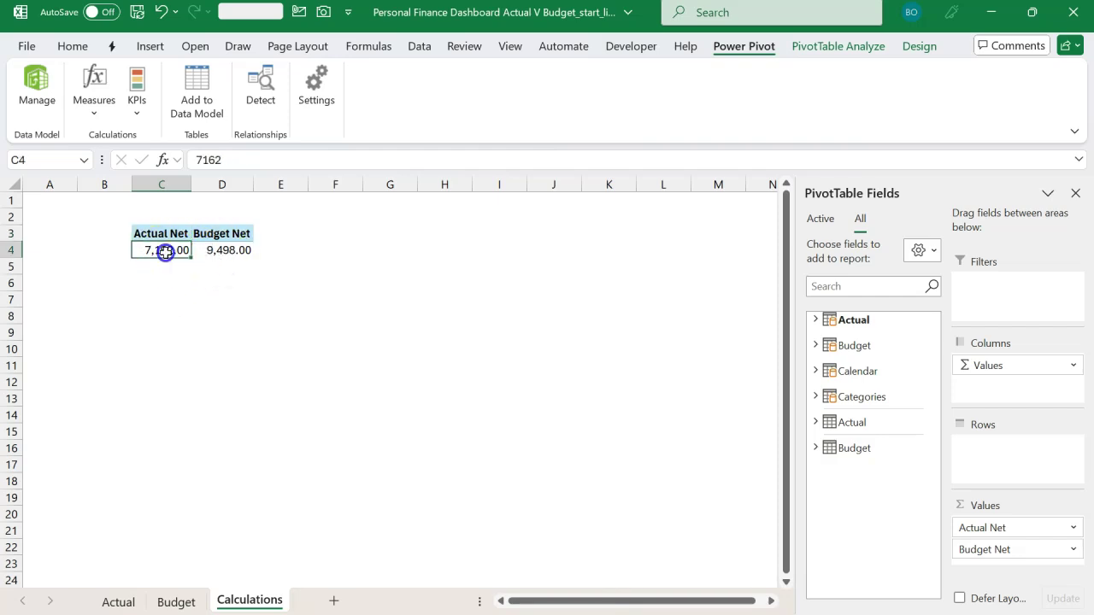
pyautogui.click(218, 252)
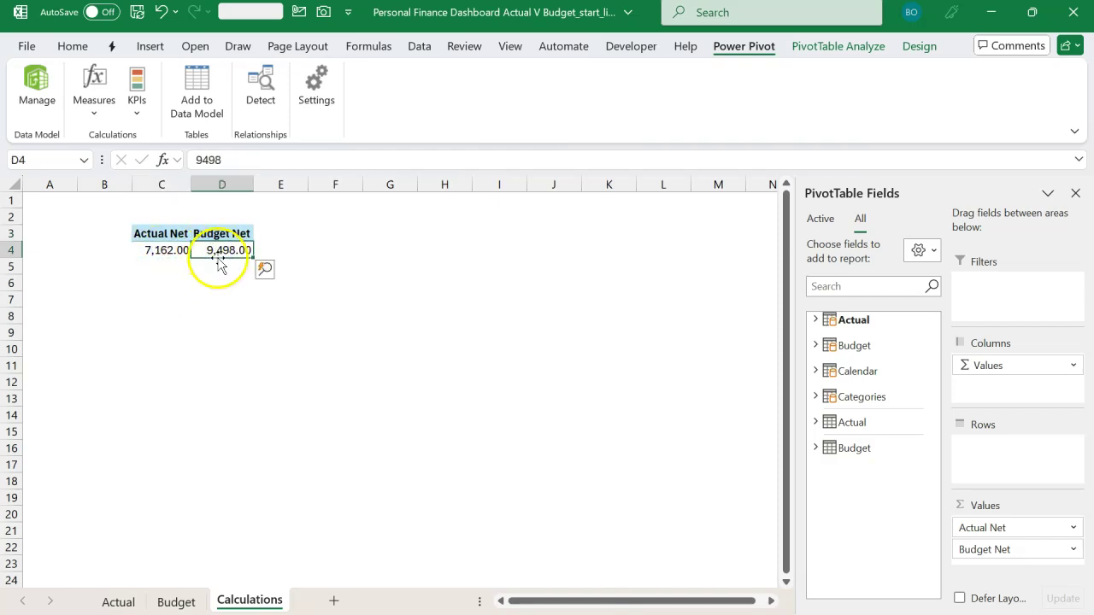
pyautogui.click(145, 256)
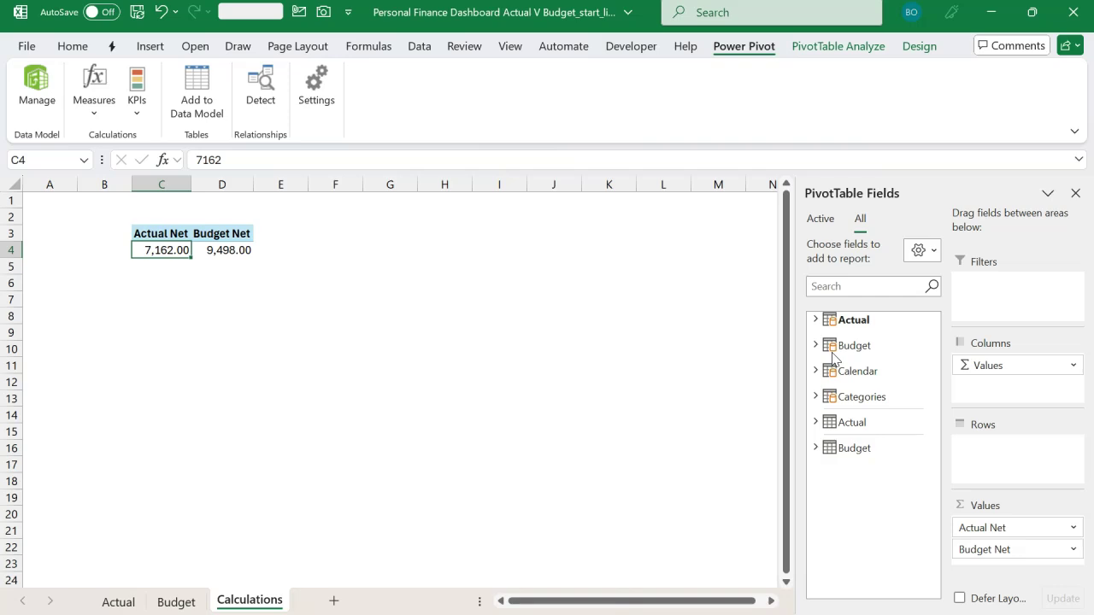
pyautogui.click(815, 398)
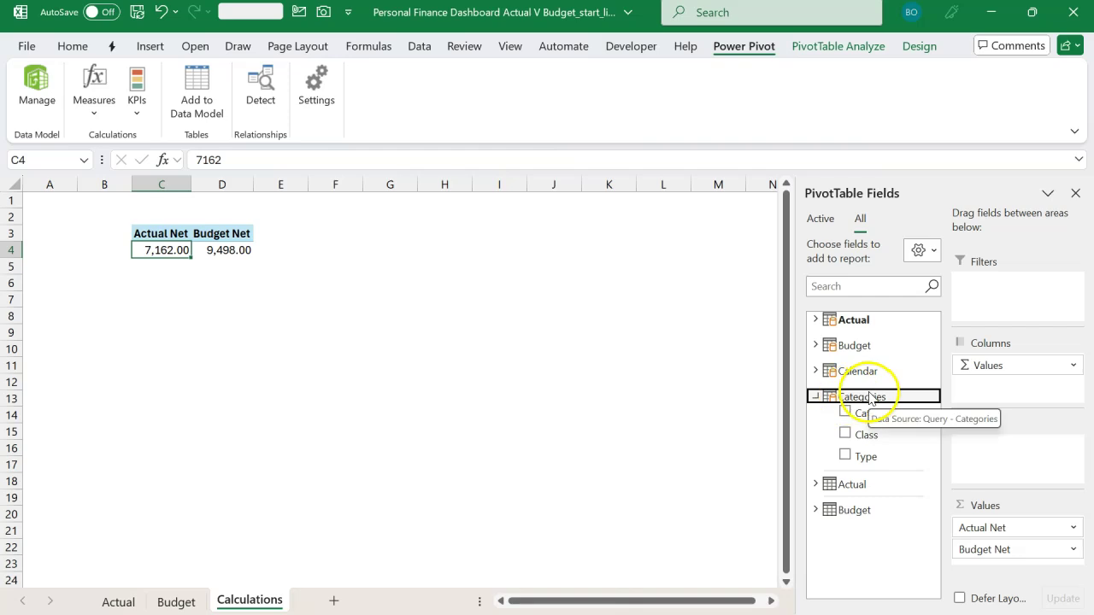
pyautogui.moveTo(861, 460); pyautogui.dragTo(956, 459)
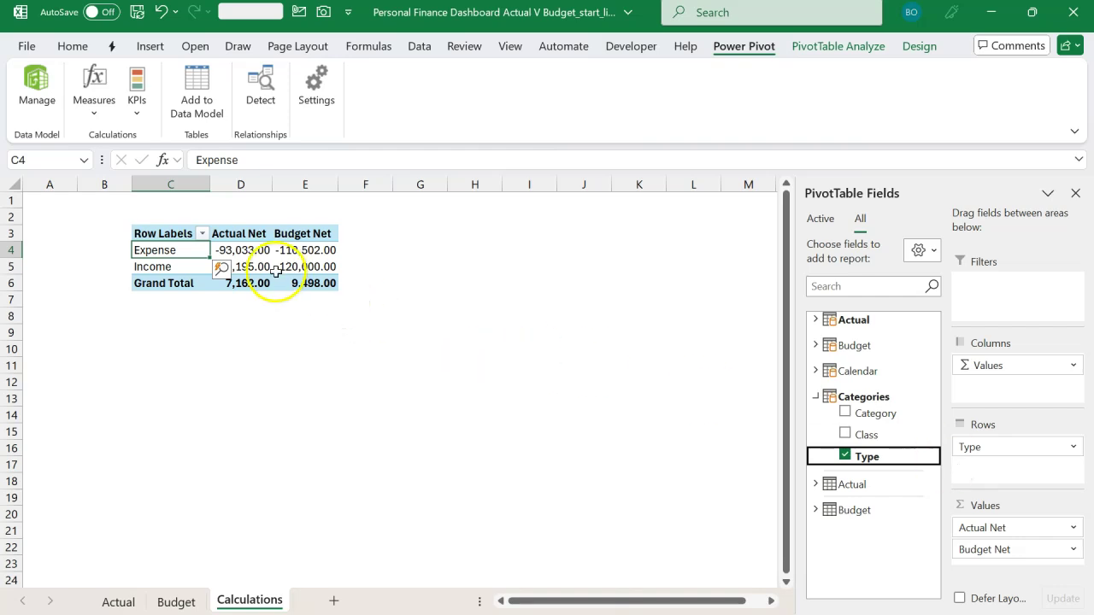
# Sort the PivotTable's Type rows by Actual Net from largest to smallest
pyautogui.click(240, 303)
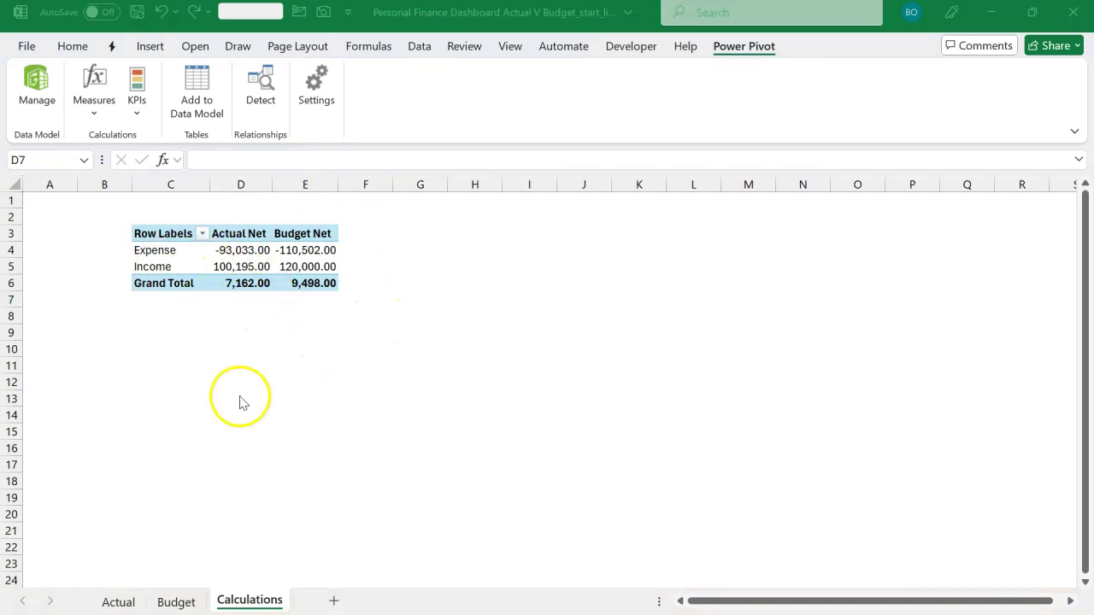
pyautogui.click(268, 266)
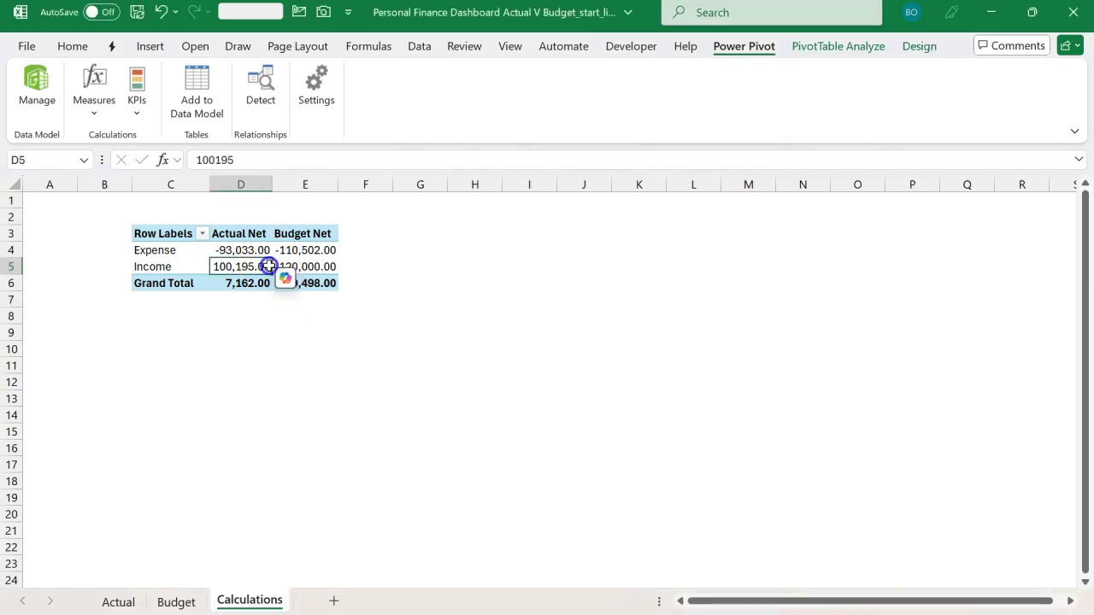
pyautogui.click(419, 46)
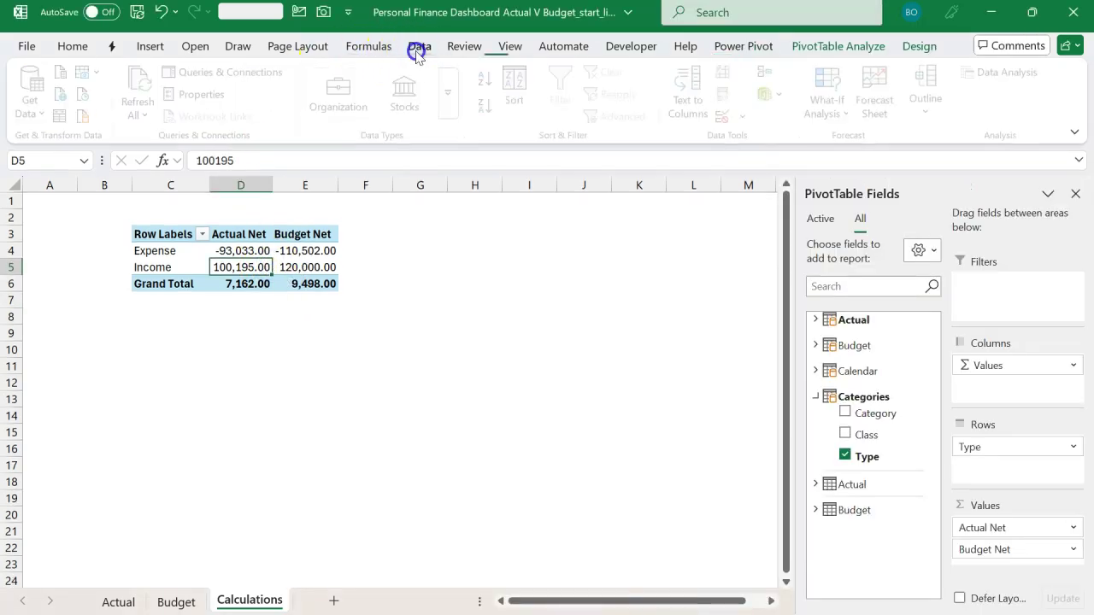
pyautogui.click(489, 106)
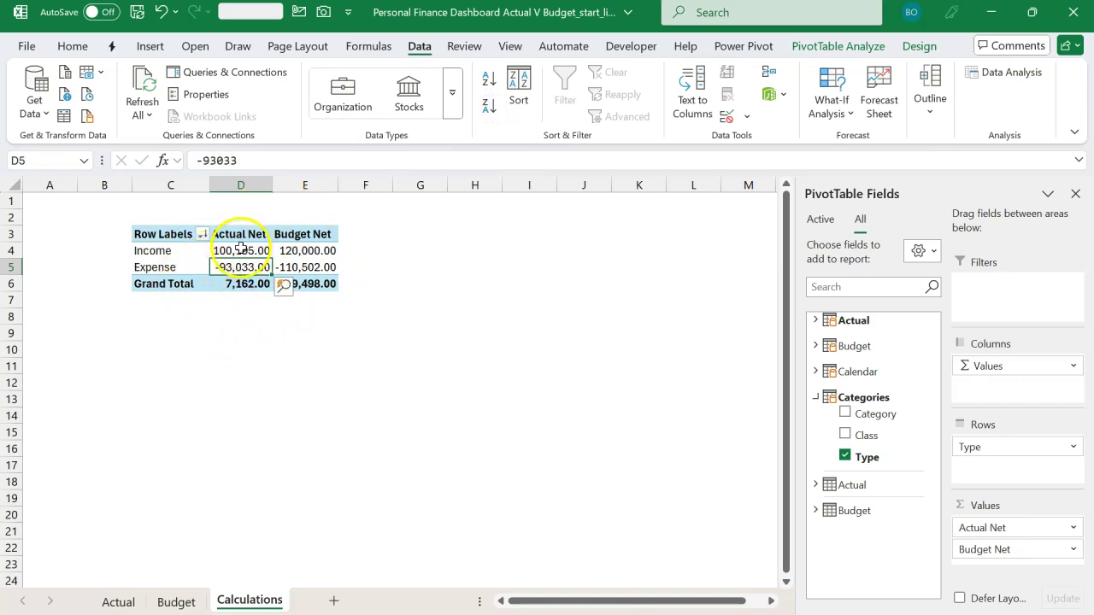
pyautogui.click(364, 251)
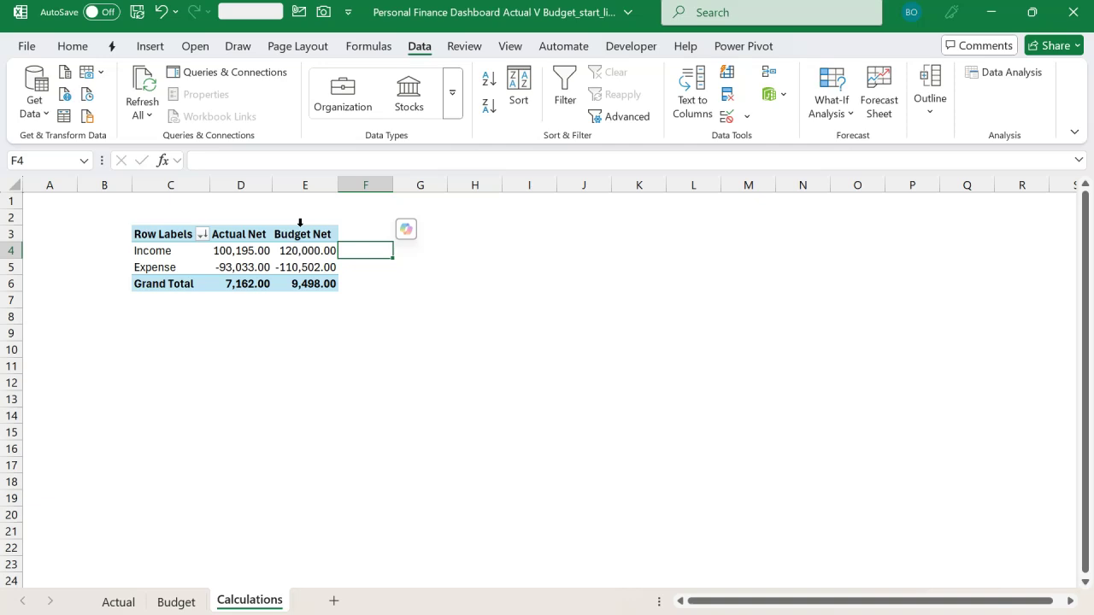
pyautogui.click(260, 254)
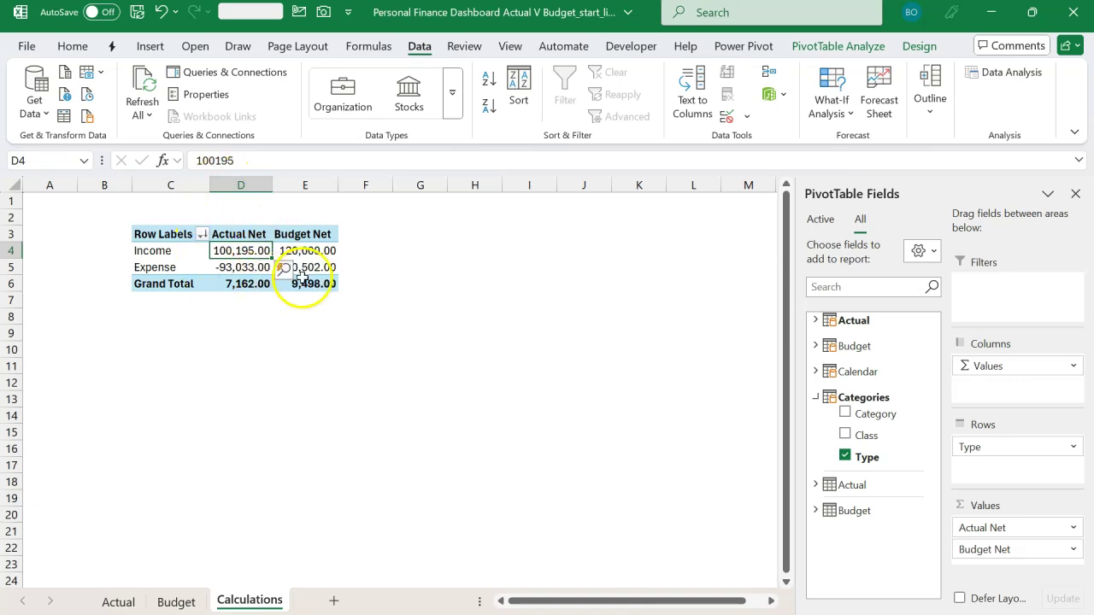
# Insert slicers for Type and Category from the Categories table and Month Name from the Calendar table
pyautogui.moveTo(304, 276)
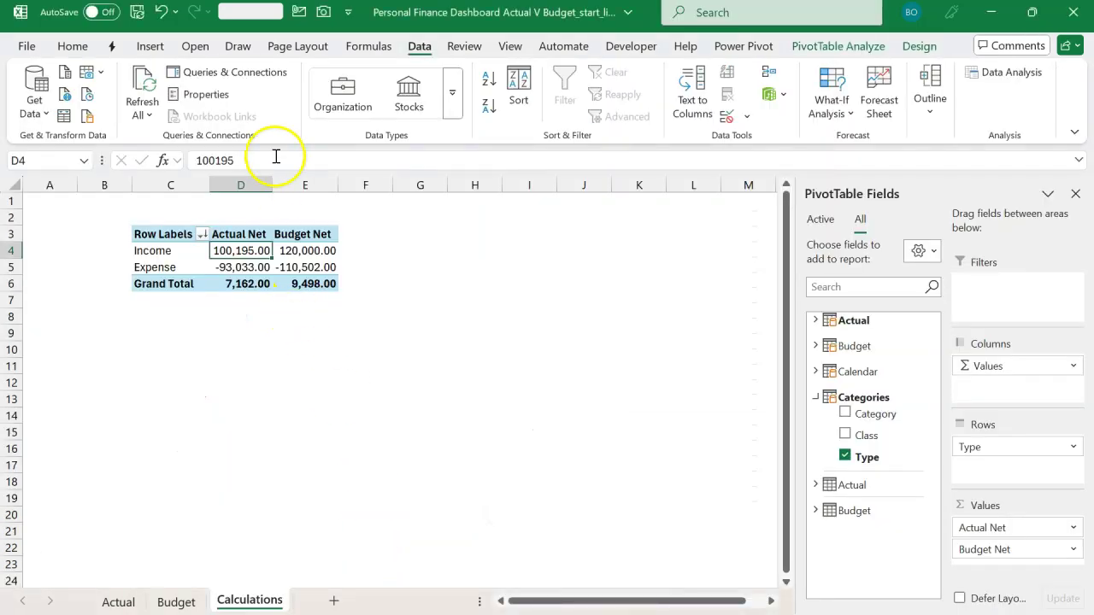
pyautogui.click(151, 45)
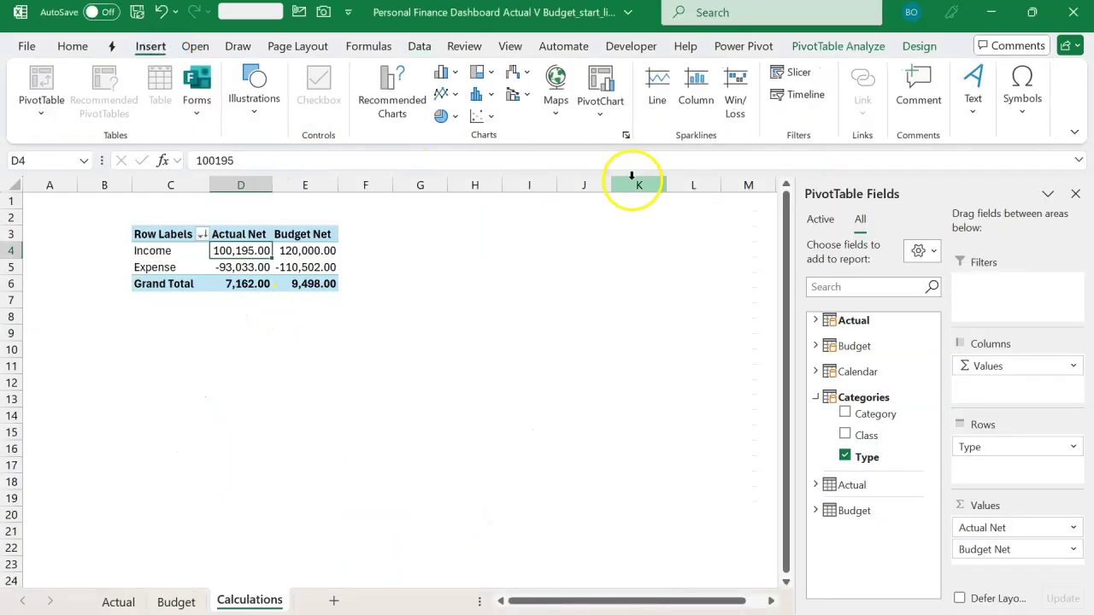
pyautogui.click(796, 72)
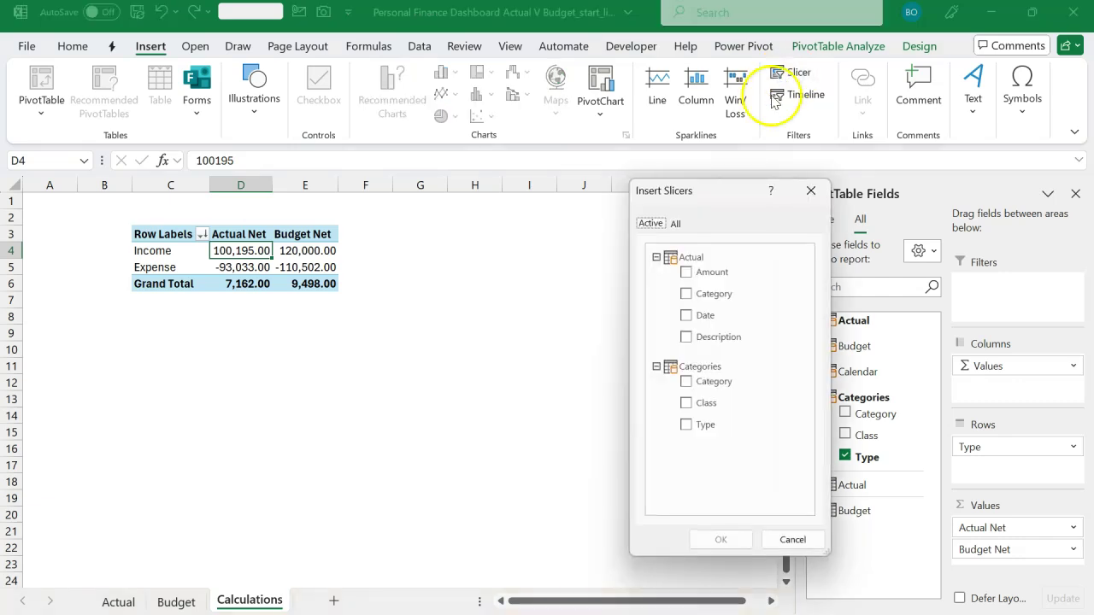
pyautogui.click(675, 223)
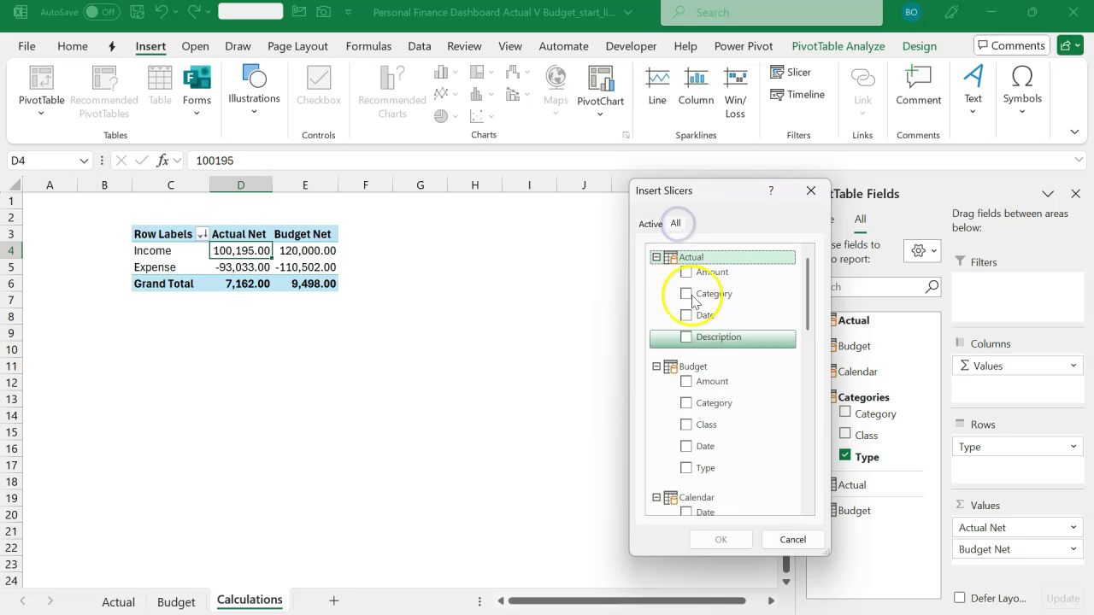
pyautogui.scroll(-4, 720, 477)
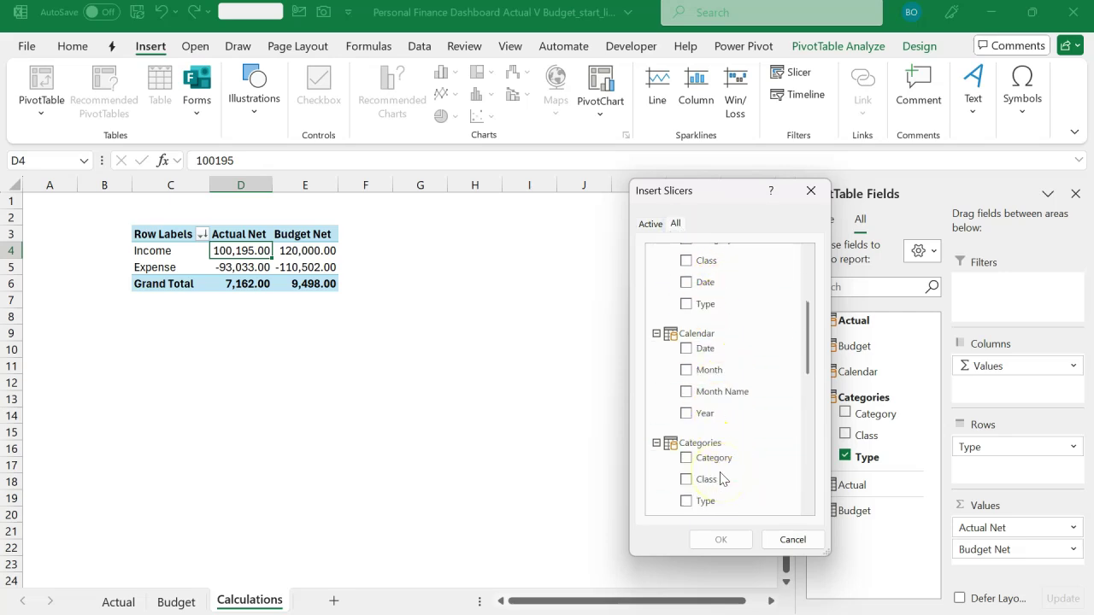
pyautogui.scroll(-2, 721, 479)
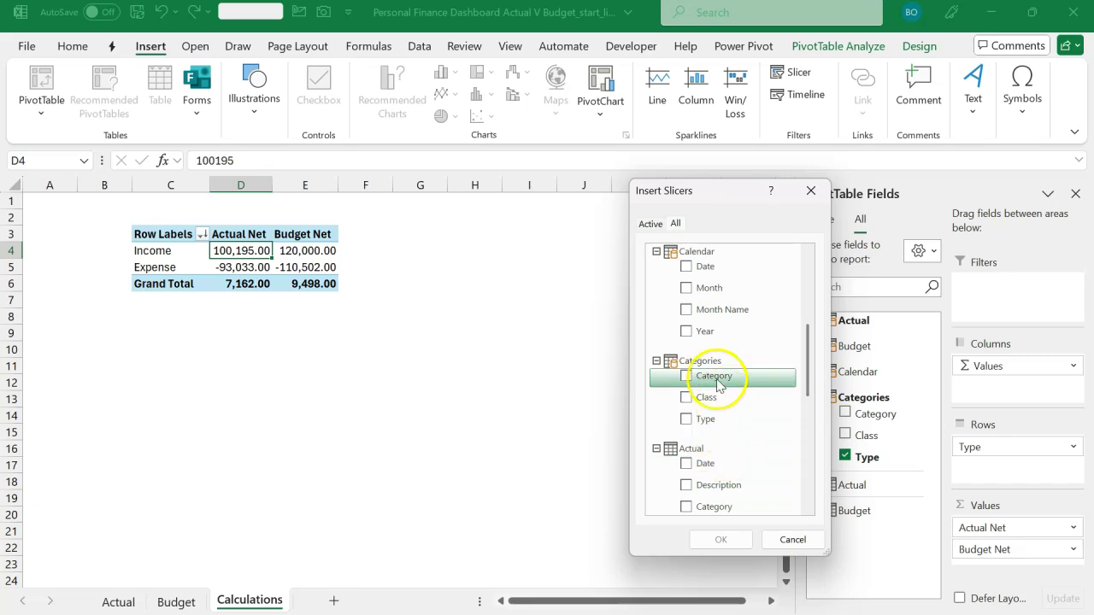
pyautogui.click(687, 420)
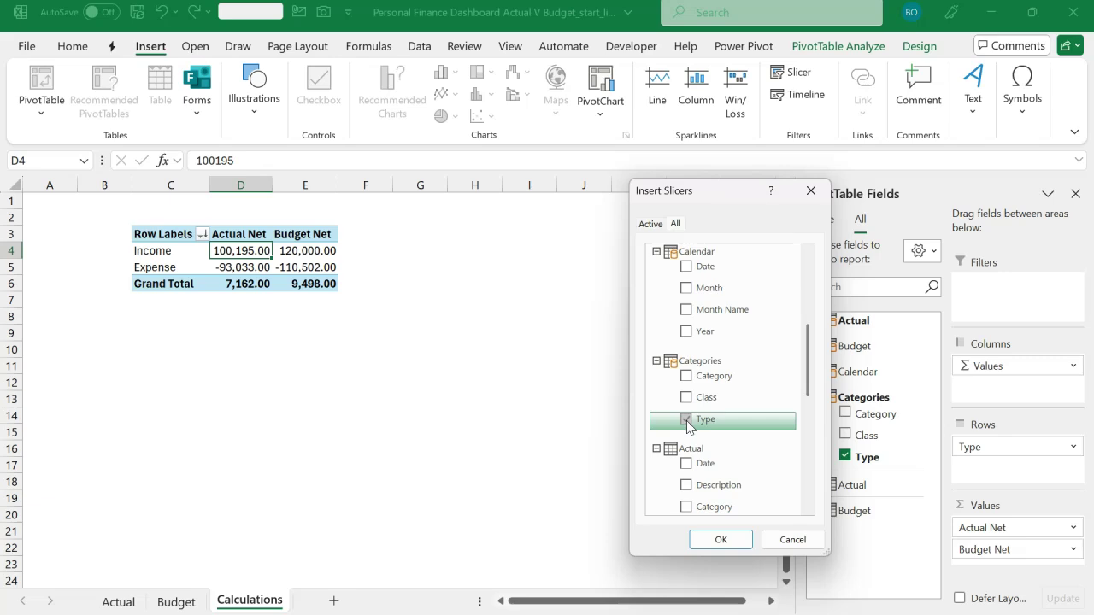
pyautogui.click(687, 377)
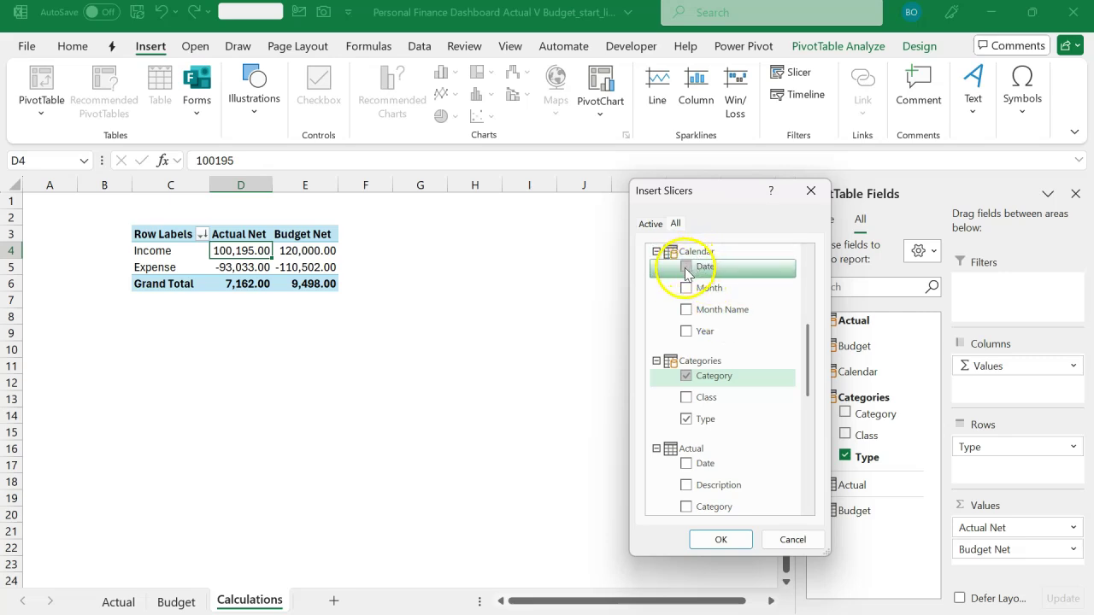
pyautogui.click(686, 311)
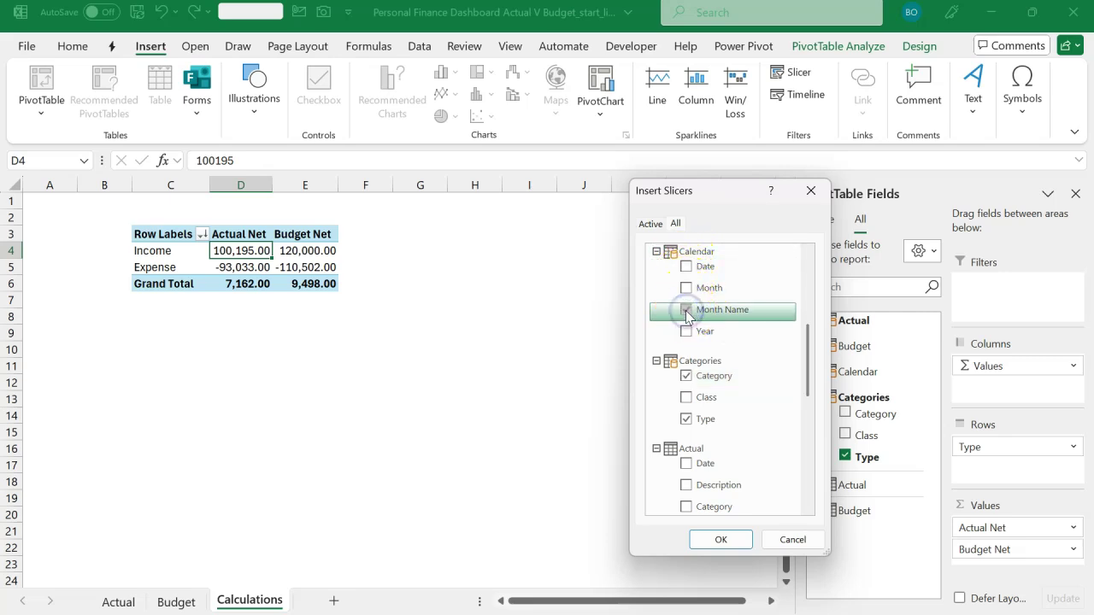
pyautogui.click(701, 540)
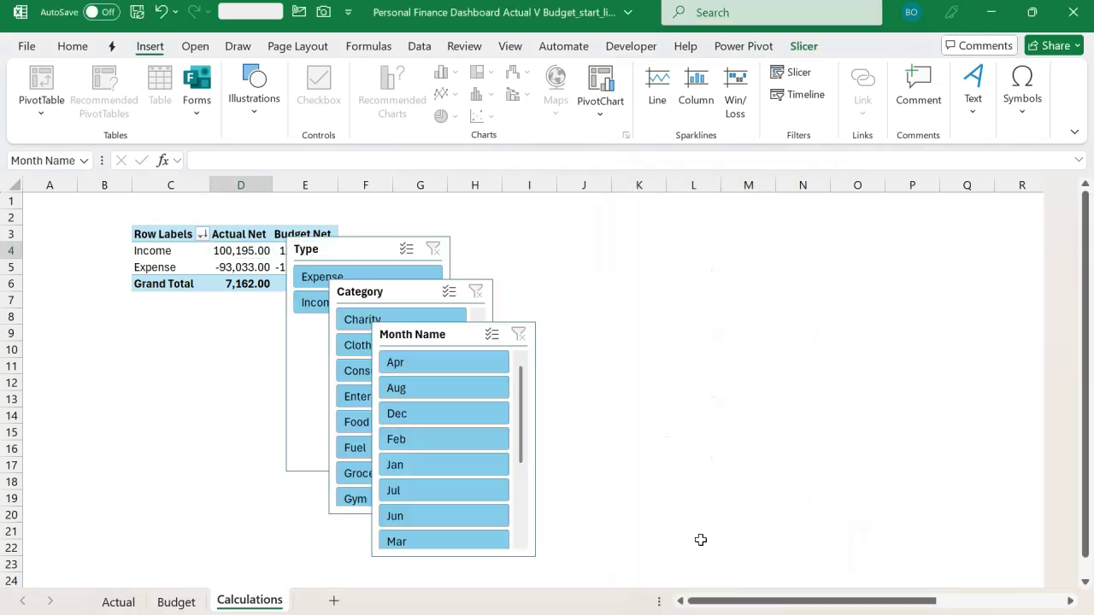
# Separate the overlapping slicers, placing Month Name around columns O to Q and Category around columns K to M, both starting near row 9
pyautogui.moveTo(459, 333); pyautogui.dragTo(903, 345)
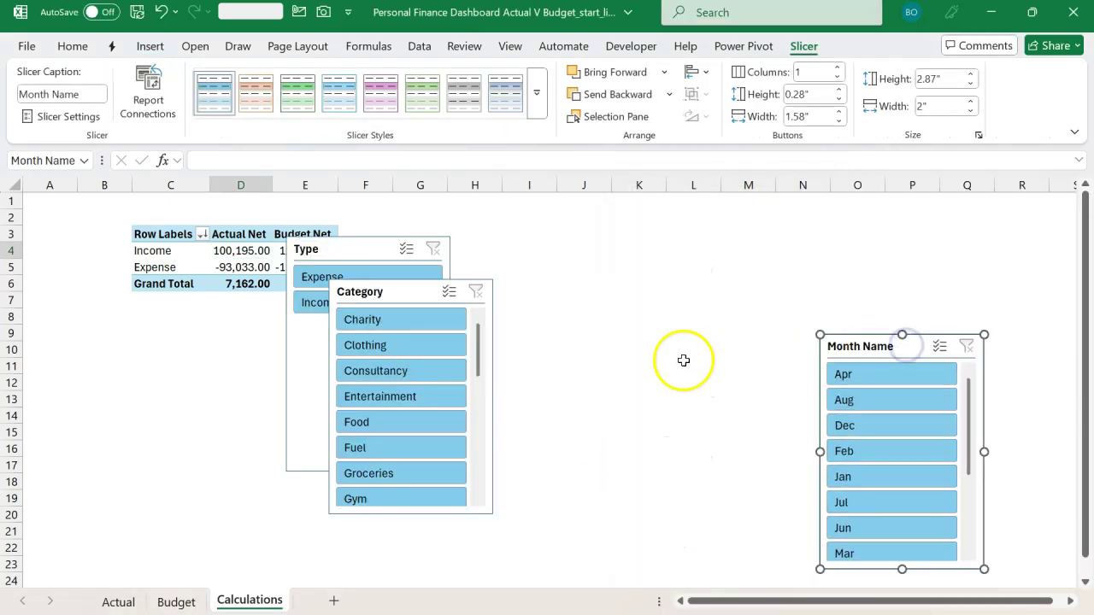
pyautogui.moveTo(414, 291); pyautogui.dragTo(701, 344)
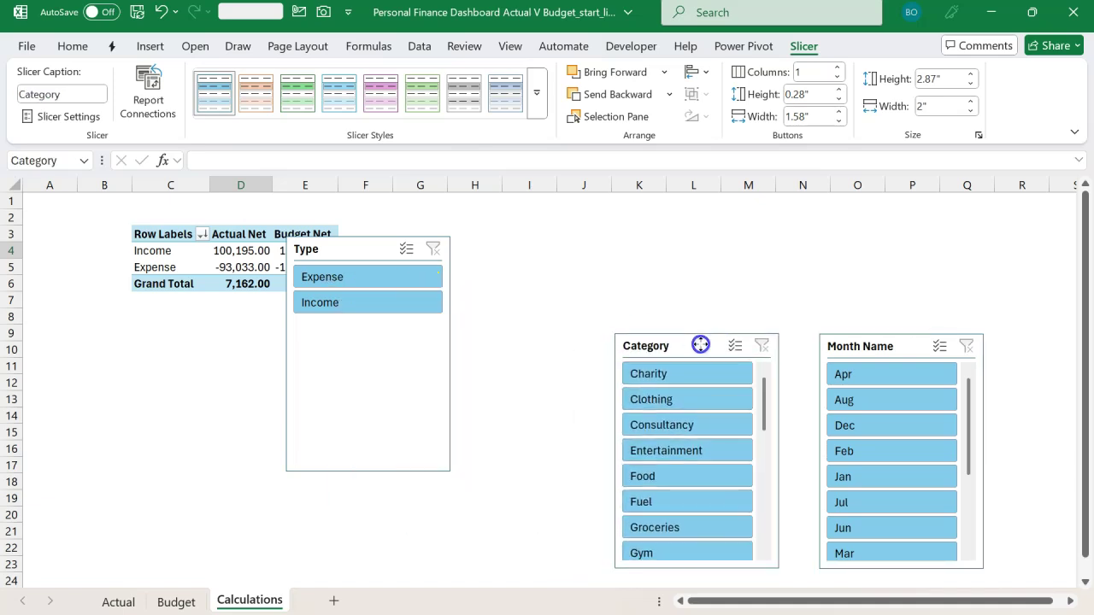
# Move the Type slicer clear of the pivot table, beside the Category slicer and level with it
pyautogui.moveTo(371, 254); pyautogui.dragTo(510, 352)
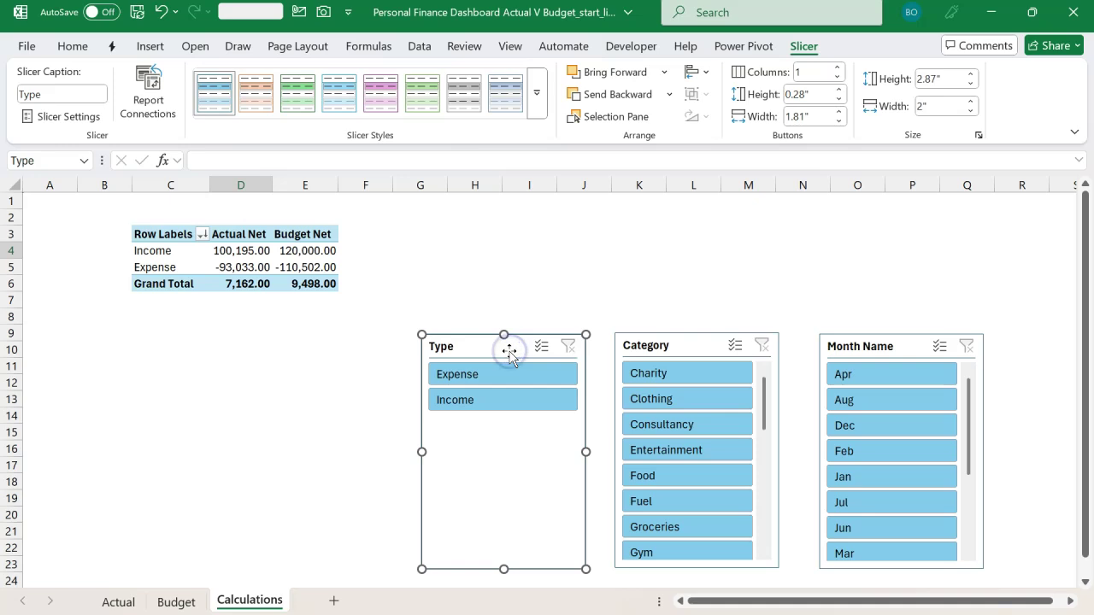
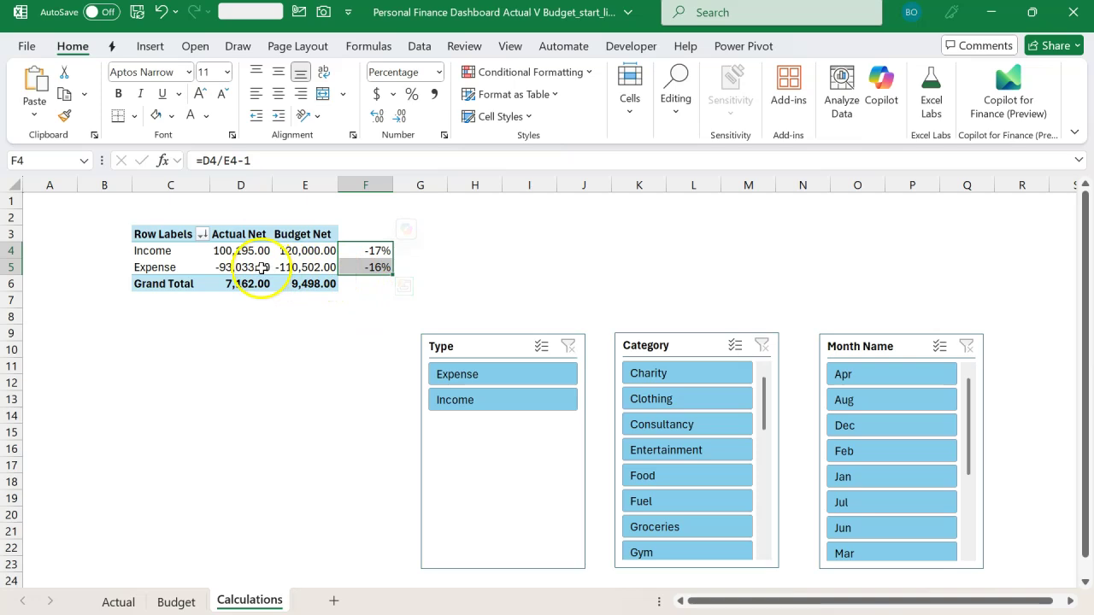
# Compare the income and expense variance formulas beside the pivot table with the variances shown on the finished Dashboard sheet
pyautogui.click(235, 268)
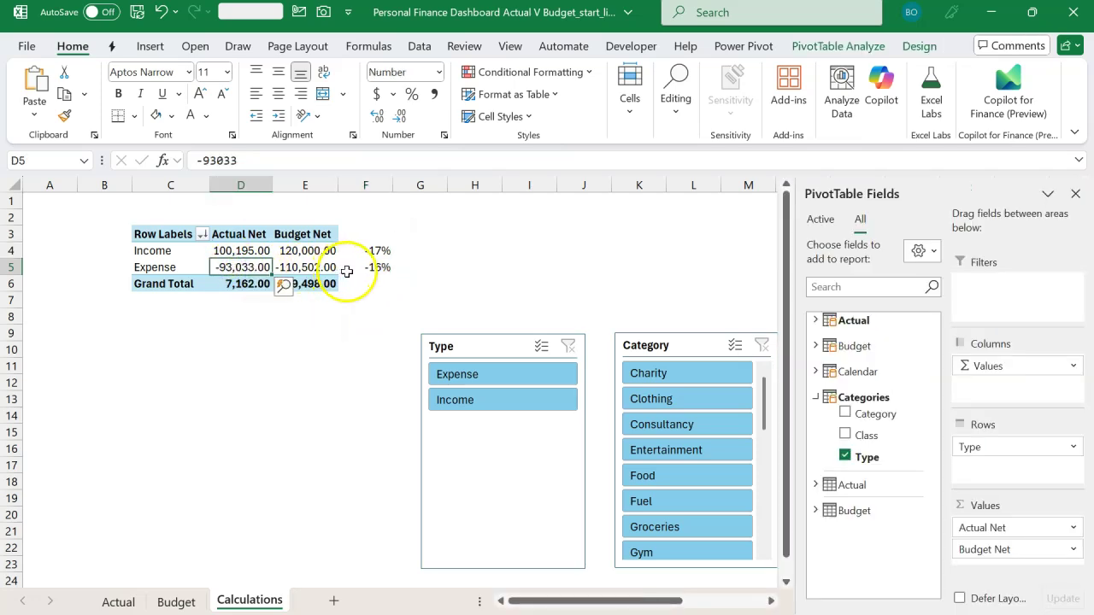
pyautogui.click(346, 271)
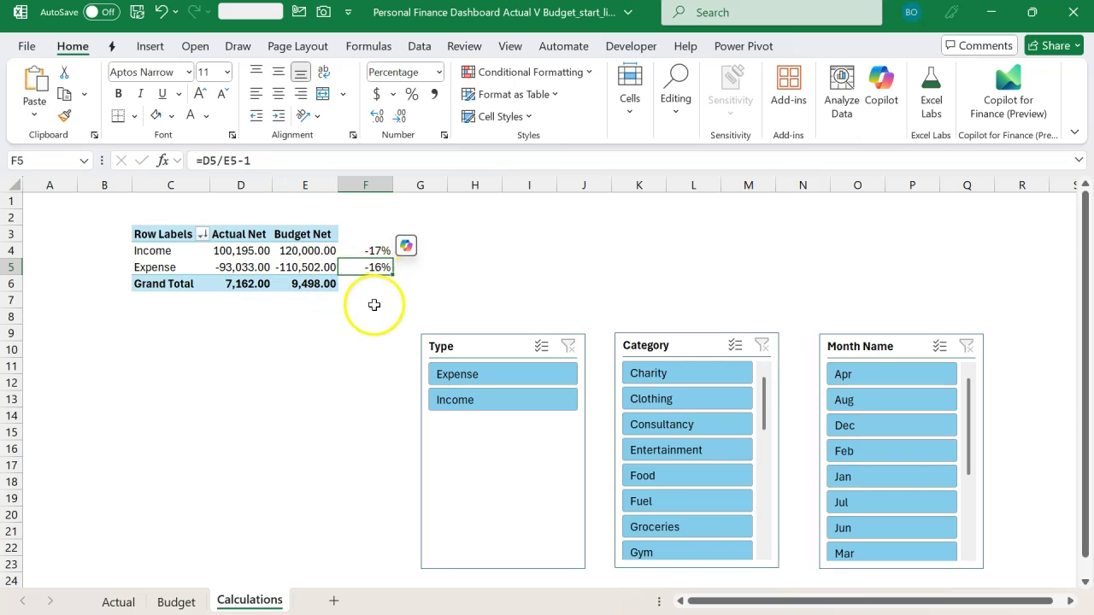
pyautogui.hotkey('ctrl', 'pagedown')
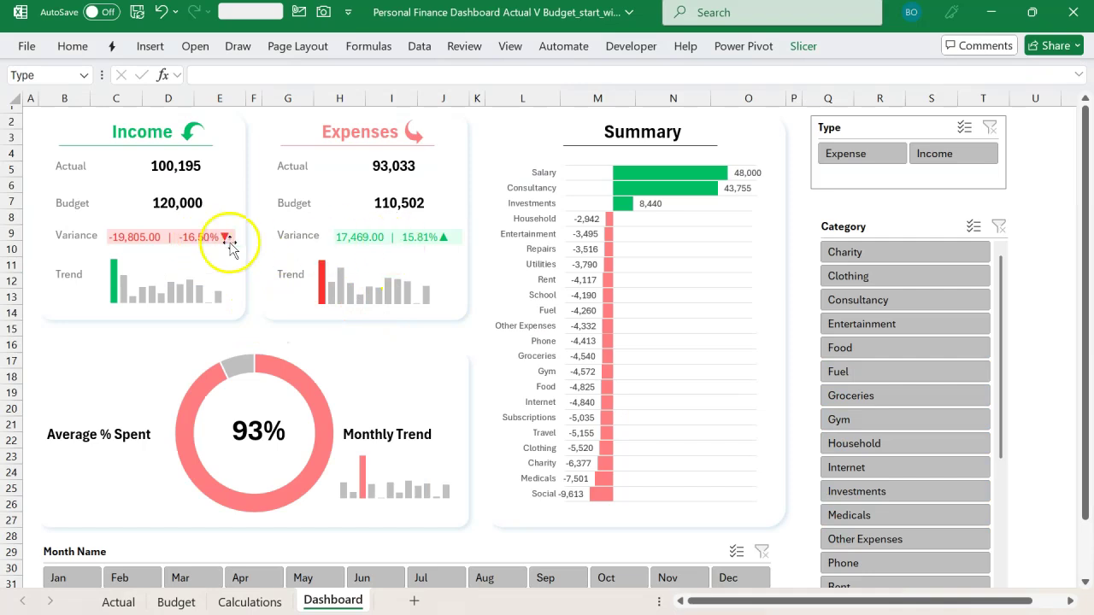
pyautogui.hotkey('ctrl', 'pageup')
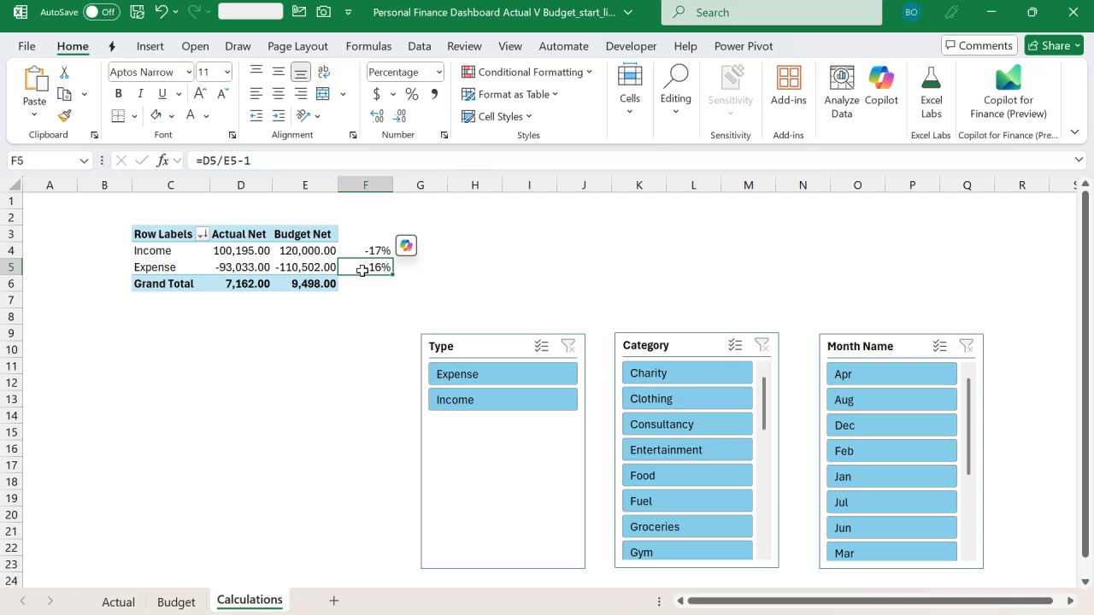
pyautogui.press('Up')
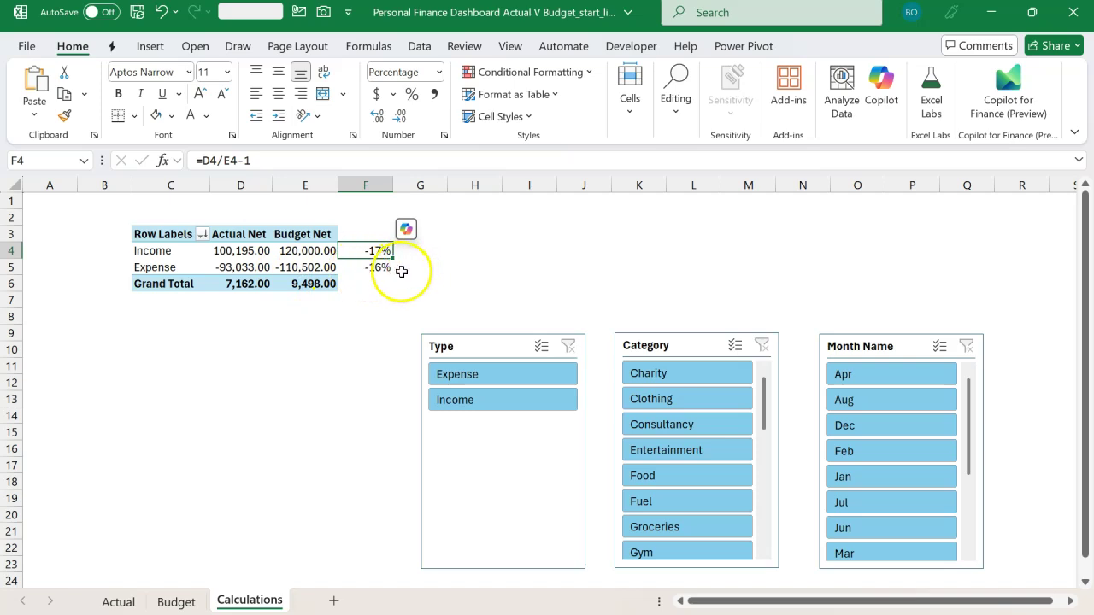
# Enter the sign test =IF(D5>0,1,-1) in cell G5 for the Expense row
pyautogui.click(402, 271)
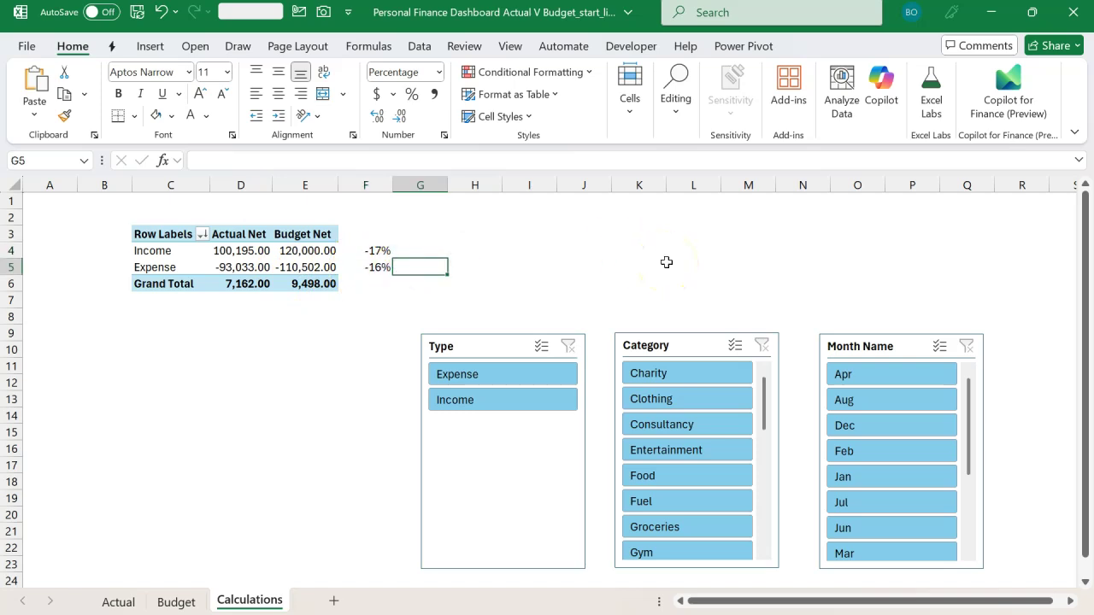
pyautogui.write('=IF(')
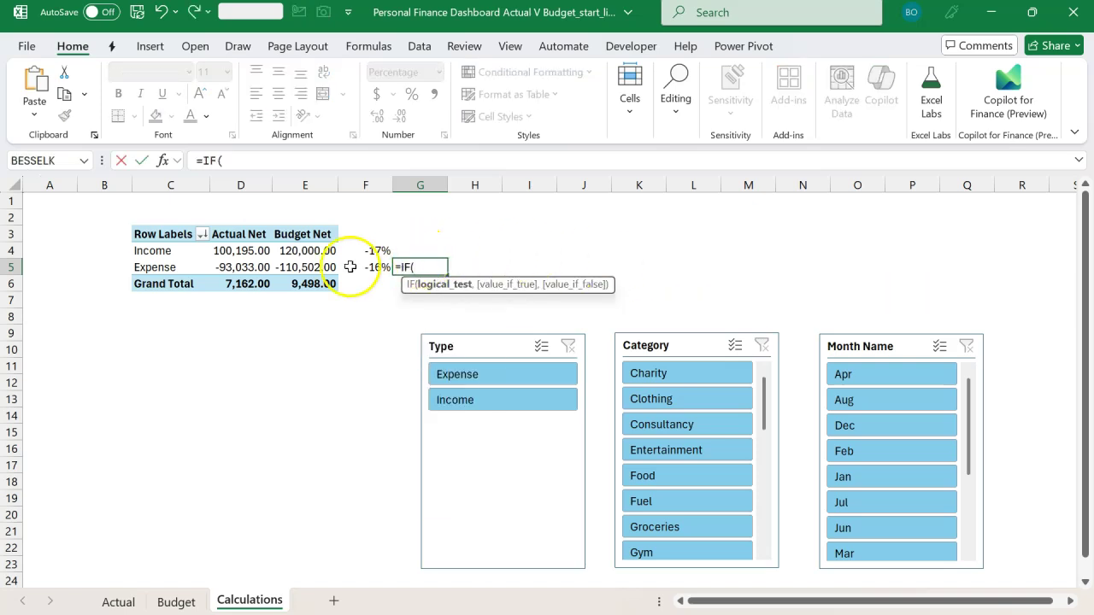
pyautogui.click(241, 268)
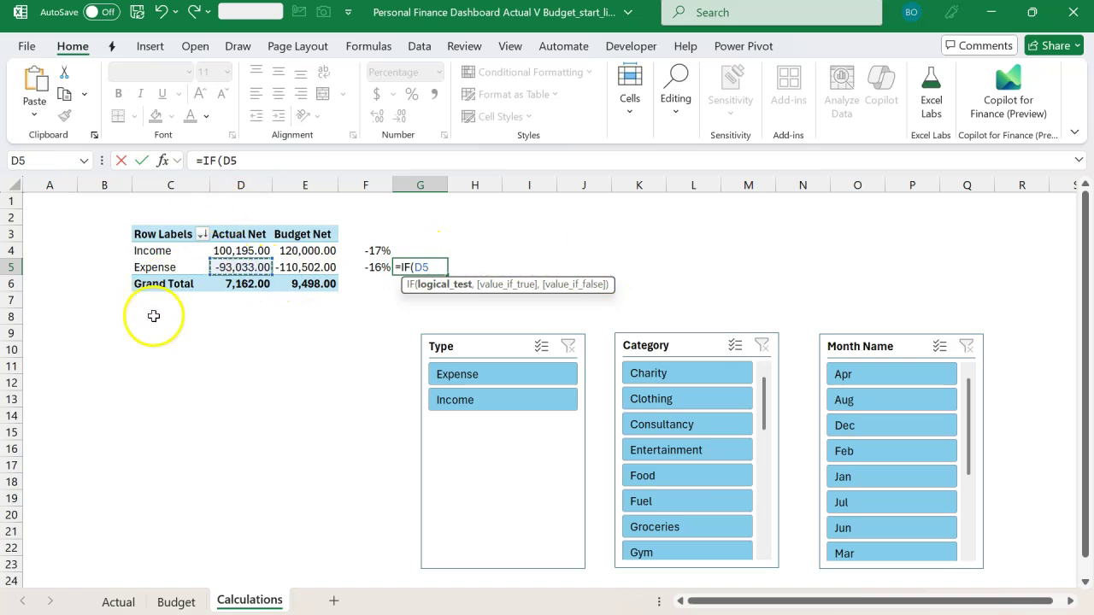
pyautogui.write('>0,')
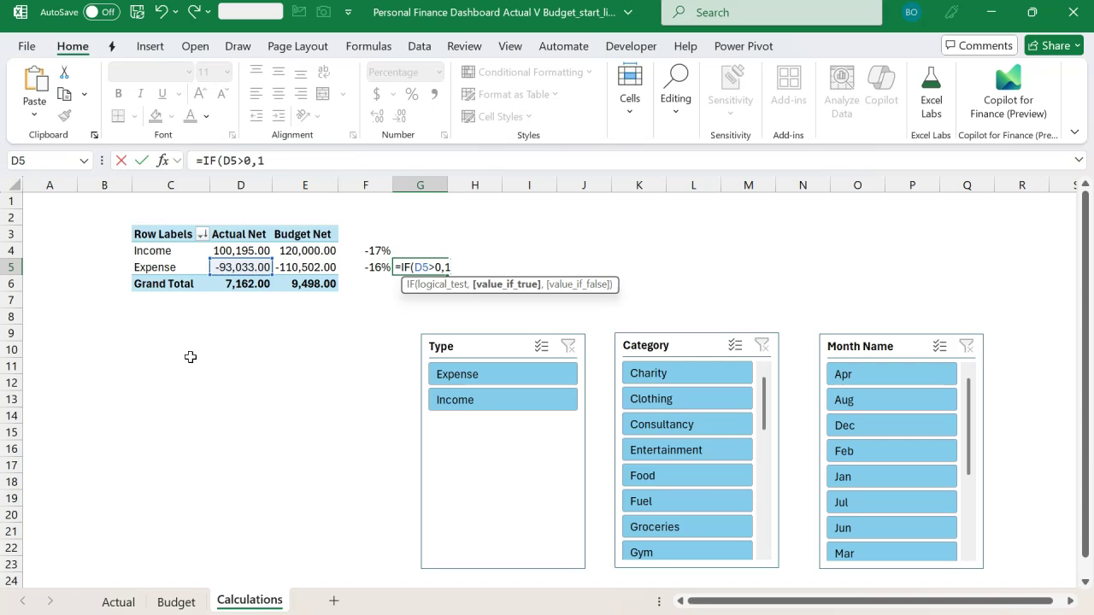
pyautogui.write('1,')
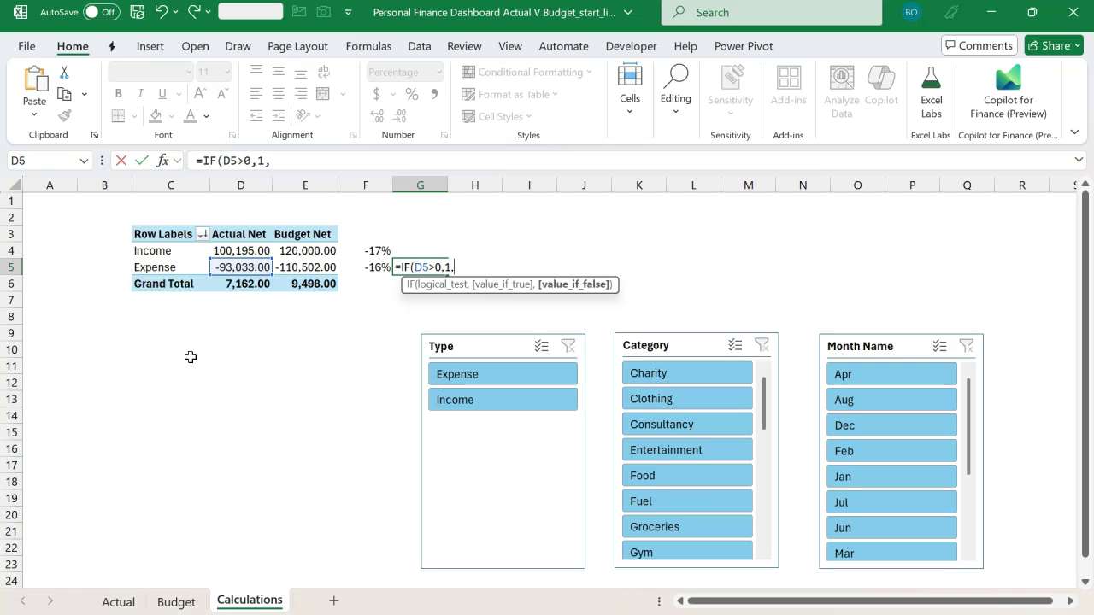
pyautogui.write('-1)')
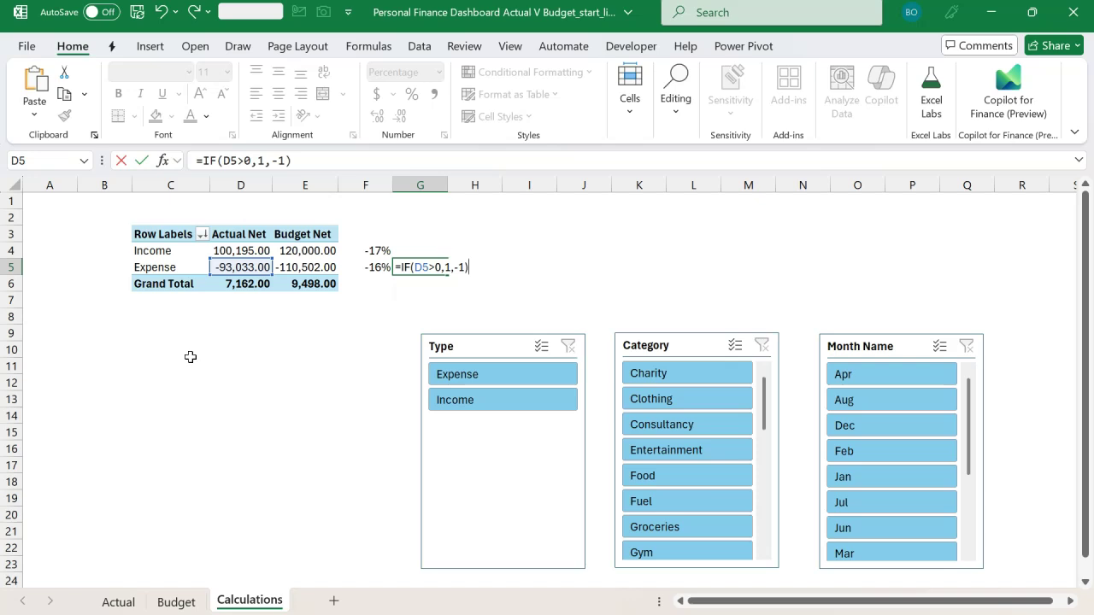
pyautogui.press('Return')
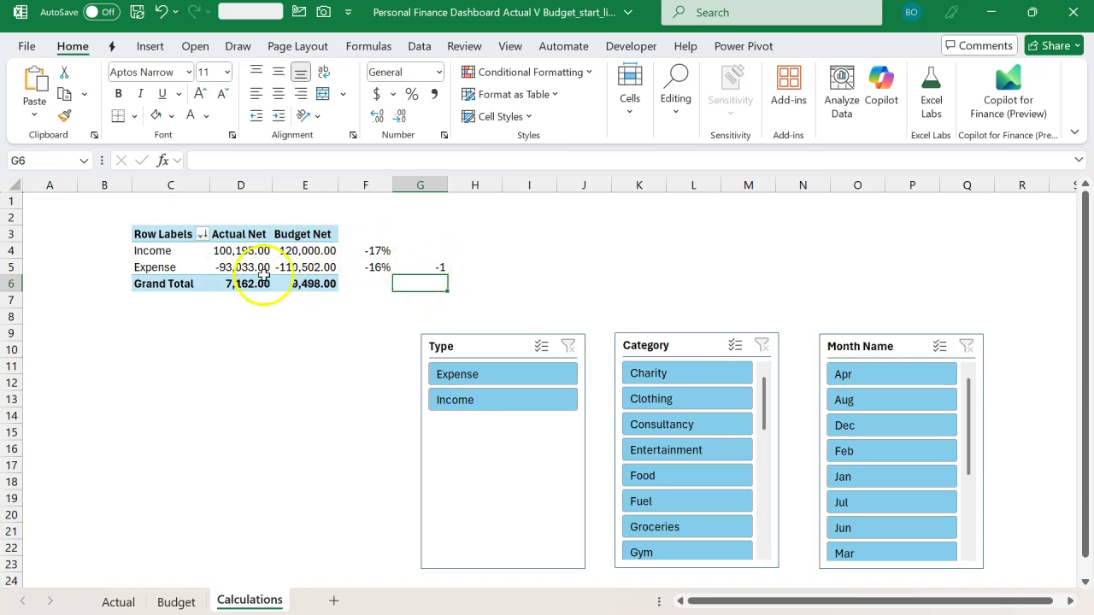
# Close the PivotTable Fields pane
pyautogui.click(243, 268)
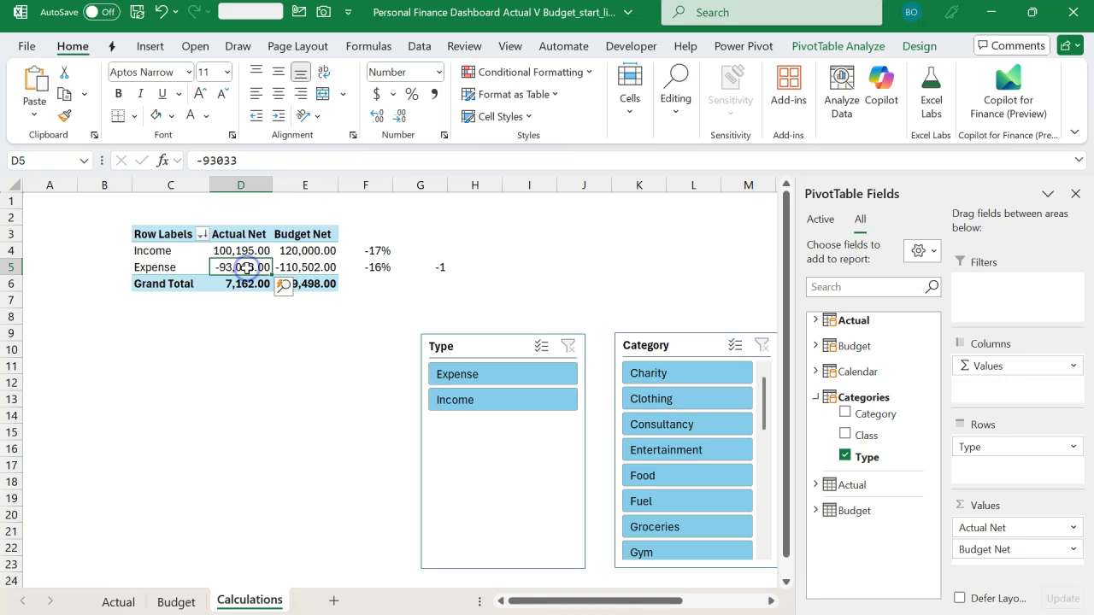
pyautogui.click(1075, 194)
# Extend the formula in G5 to =IF(D5>0,1,-1)*(D5/E5-1)
pyautogui.click(435, 266)
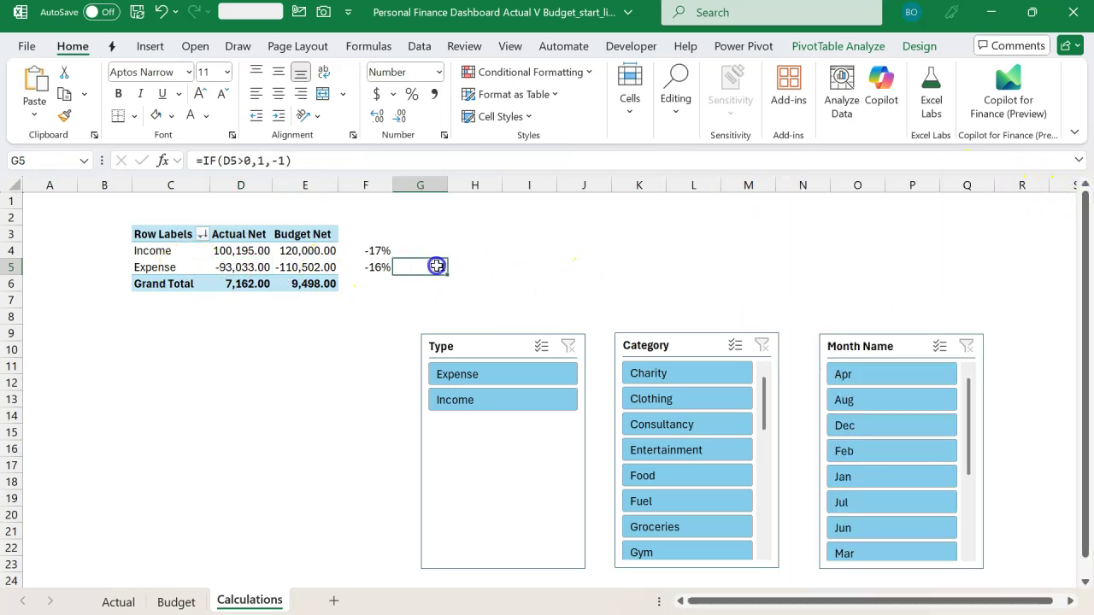
pyautogui.doubleClick(437, 266)
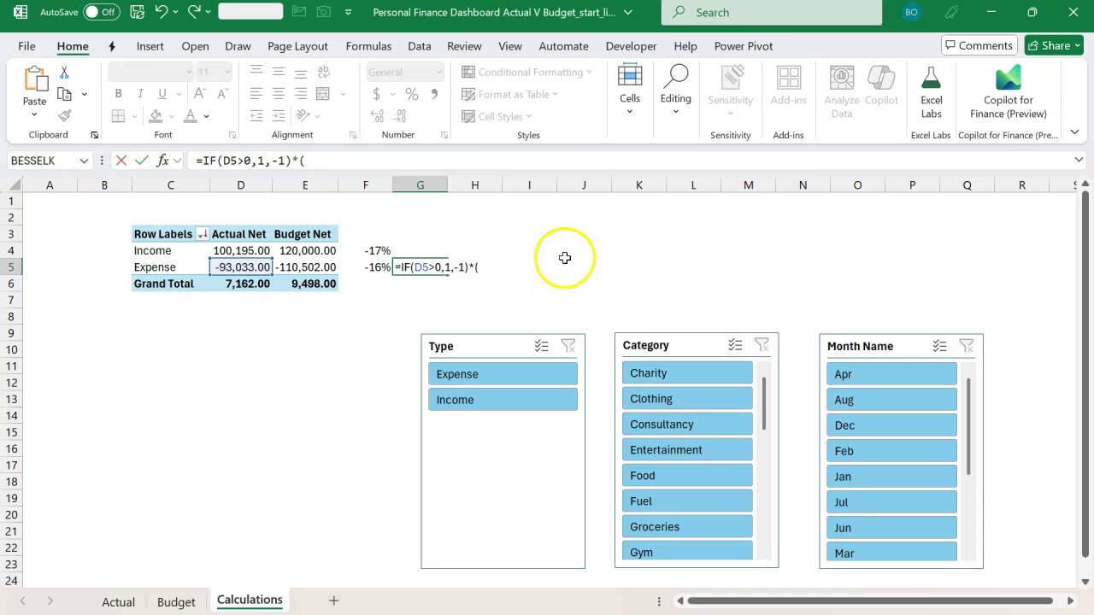
pyautogui.write('*(')
pyautogui.click(254, 269)
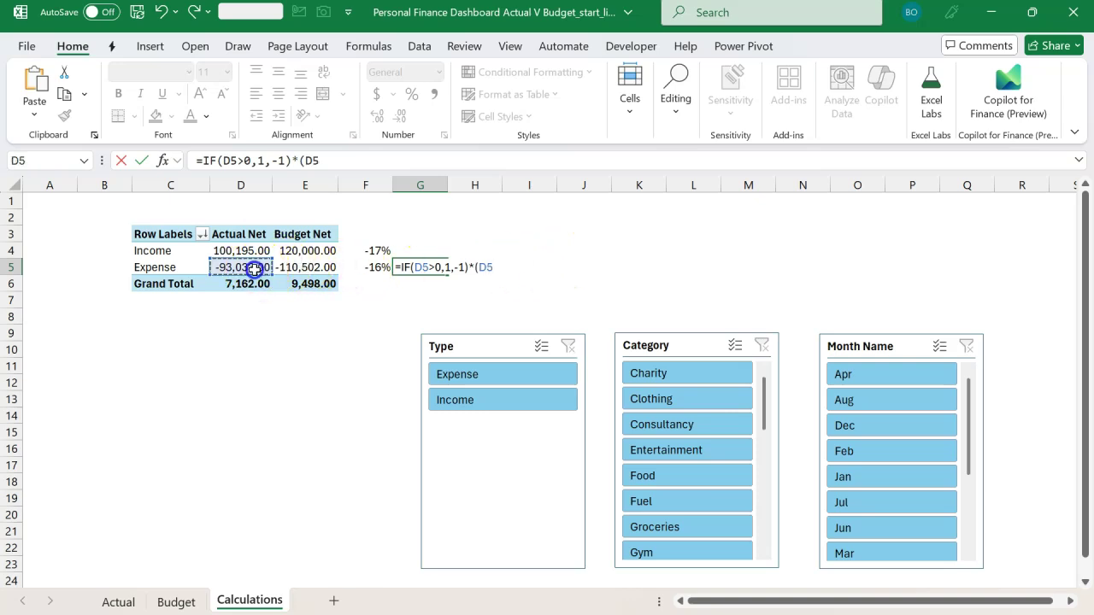
pyautogui.write('/')
pyautogui.click(301, 269)
pyautogui.write('-')
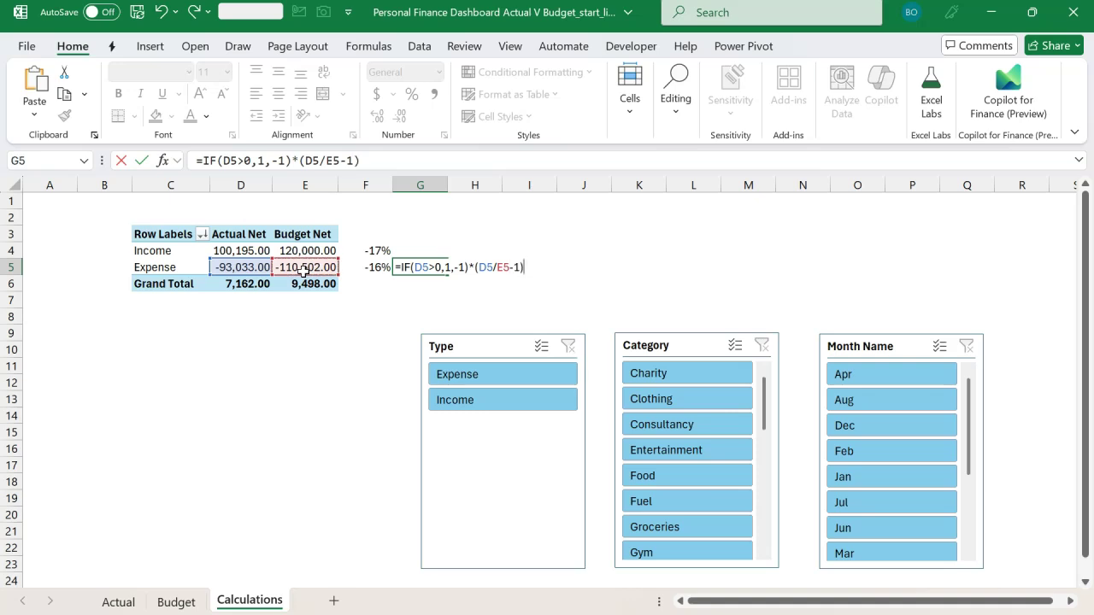
pyautogui.write('1)')
pyautogui.press('Return')
# Format G5 as a percentage, fill its formula up to G4, and compare the Income and Expense variances
pyautogui.click(408, 267)
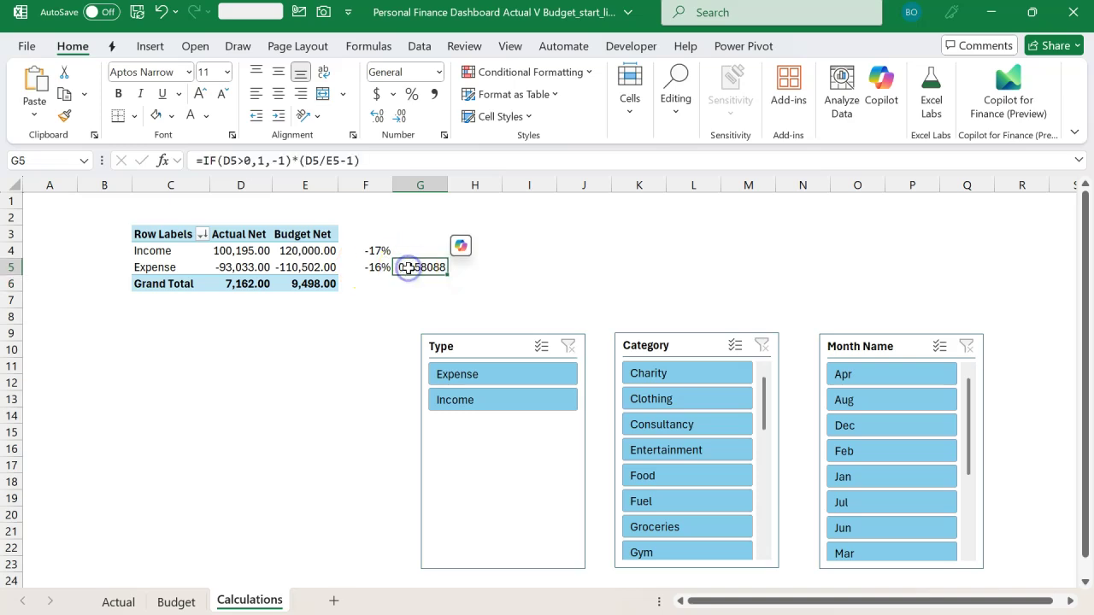
pyautogui.hotkey('ctrl', 'shift', '5')
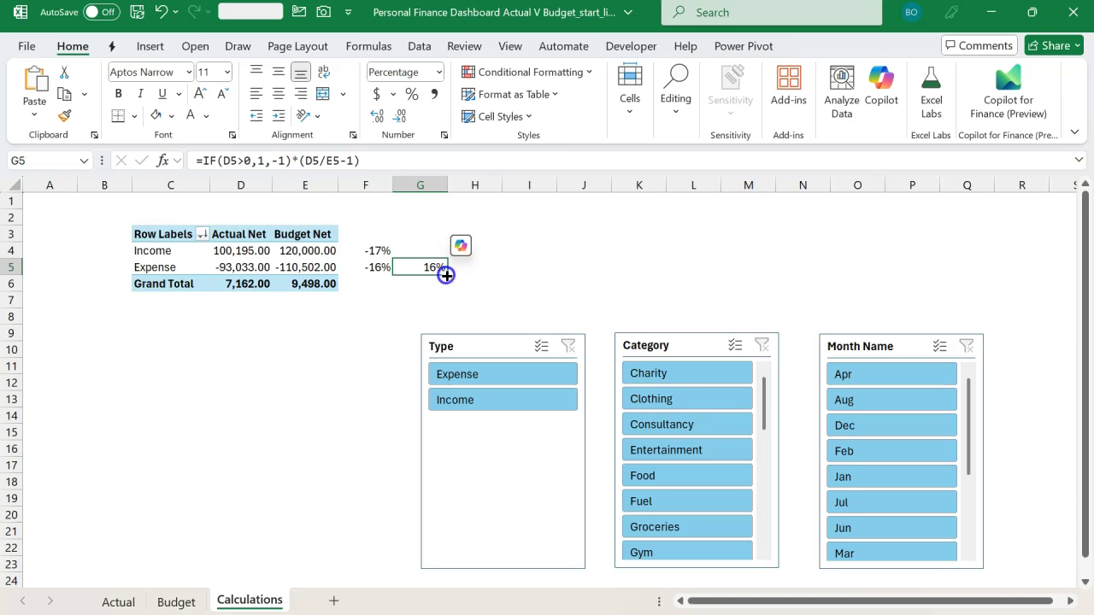
pyautogui.moveTo(447, 275); pyautogui.dragTo(364, 250)
pyautogui.click(416, 253)
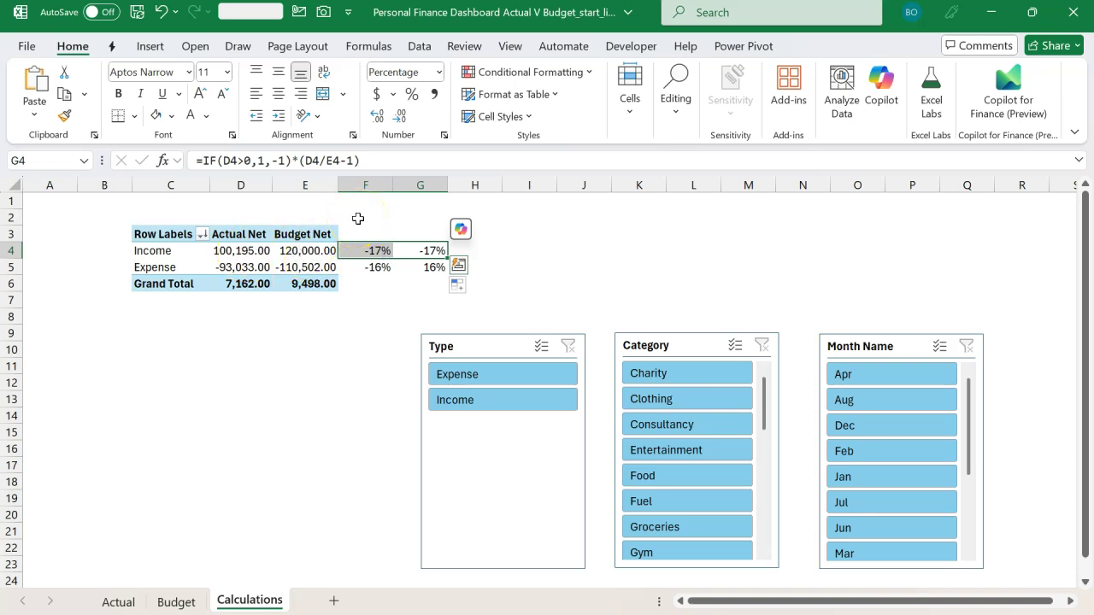
pyautogui.click(425, 267)
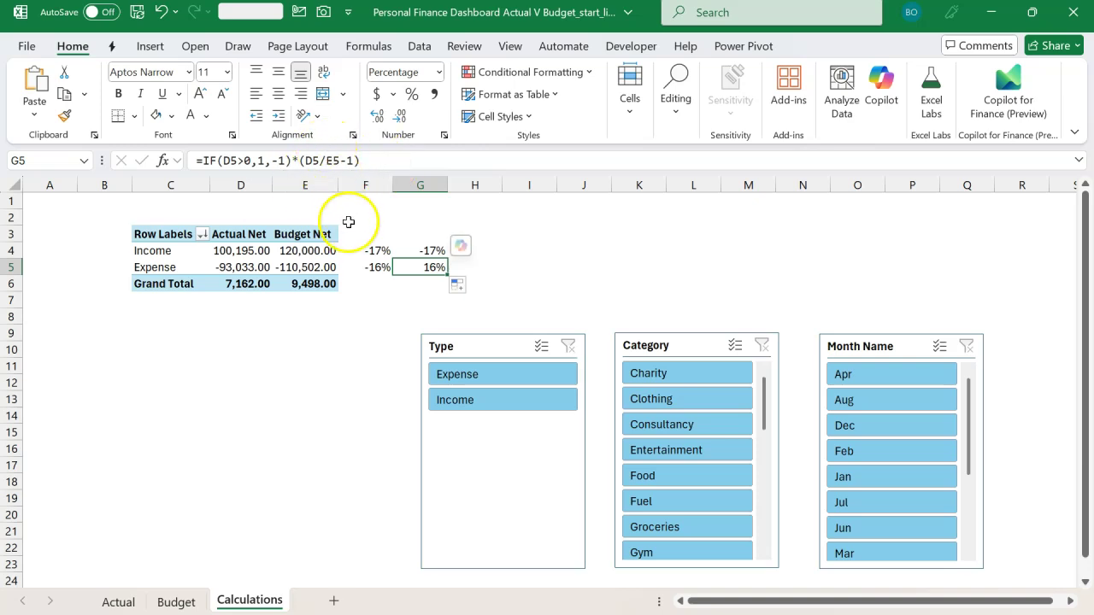
# Delete the trial variance formulas in F4:G5 beside the pivot table
pyautogui.moveTo(376, 251); pyautogui.dragTo(441, 269)
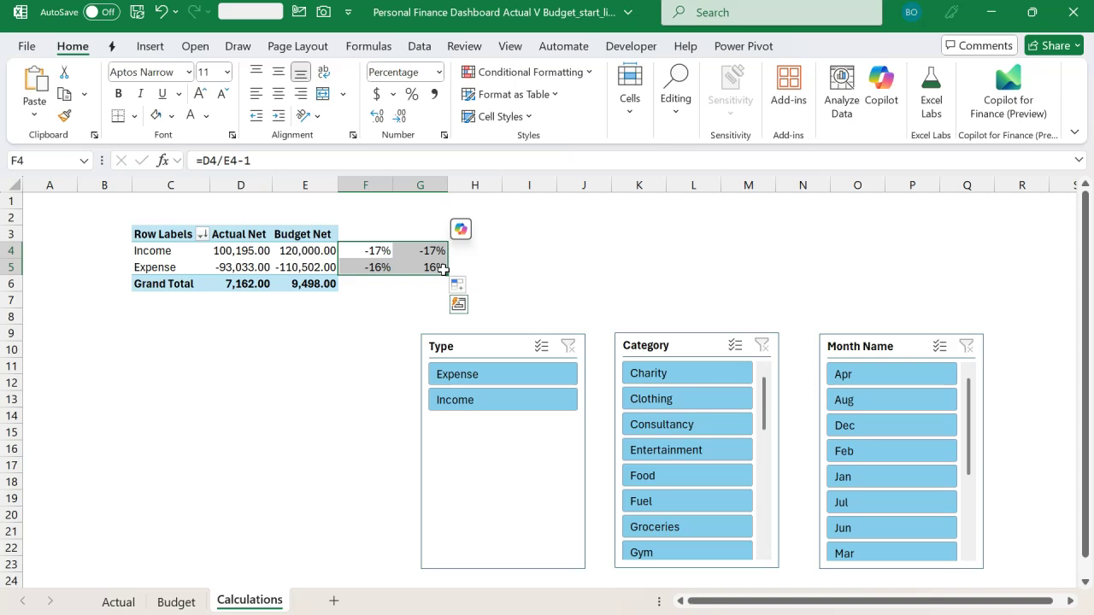
pyautogui.press('Delete')
# Create a new Power Pivot measure named "% Variance" in the Actual table
pyautogui.click(305, 250)
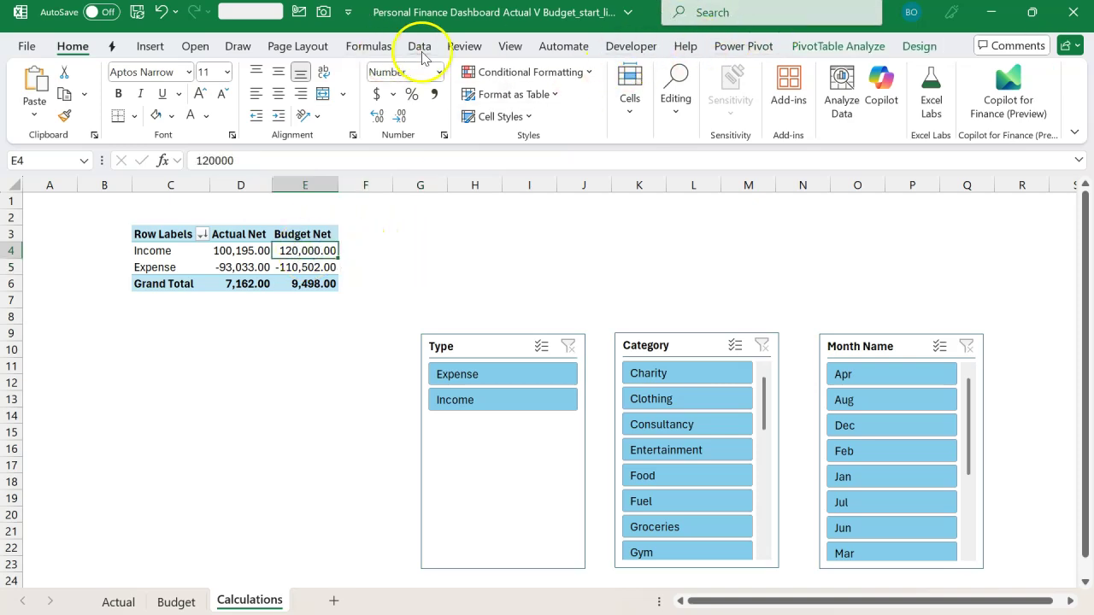
pyautogui.click(754, 47)
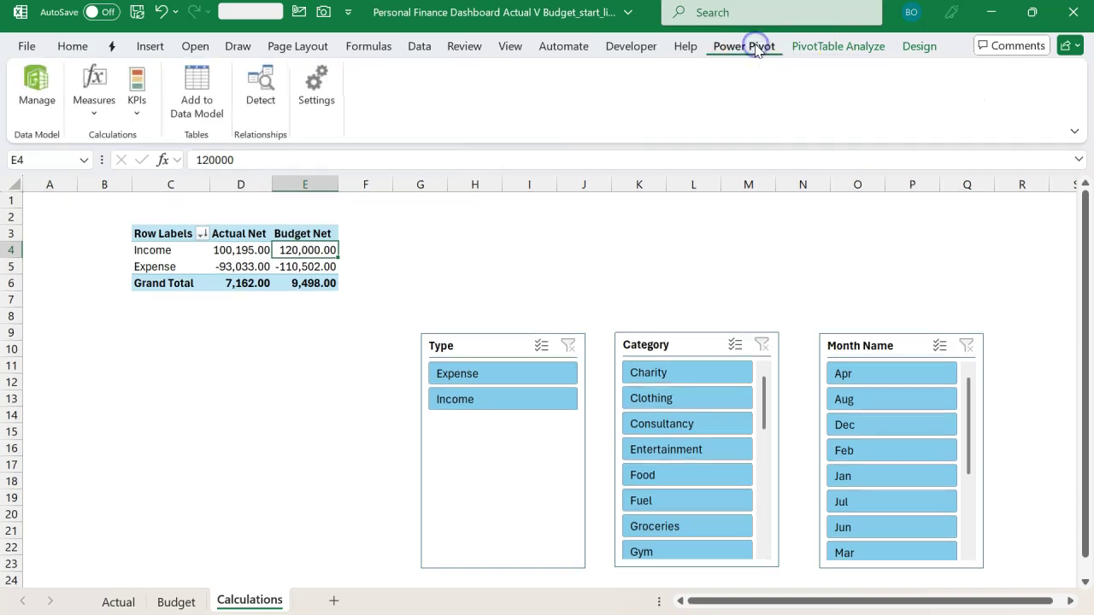
pyautogui.click(94, 102)
pyautogui.click(127, 142)
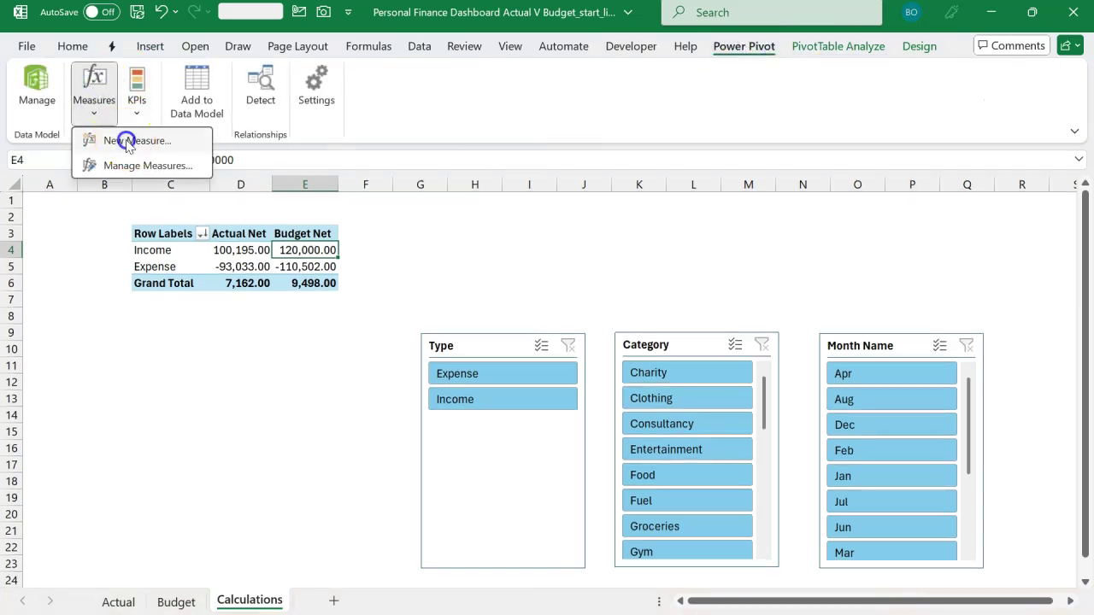
pyautogui.moveTo(438, 195); pyautogui.dragTo(330, 191)
pyautogui.write('% Variance')
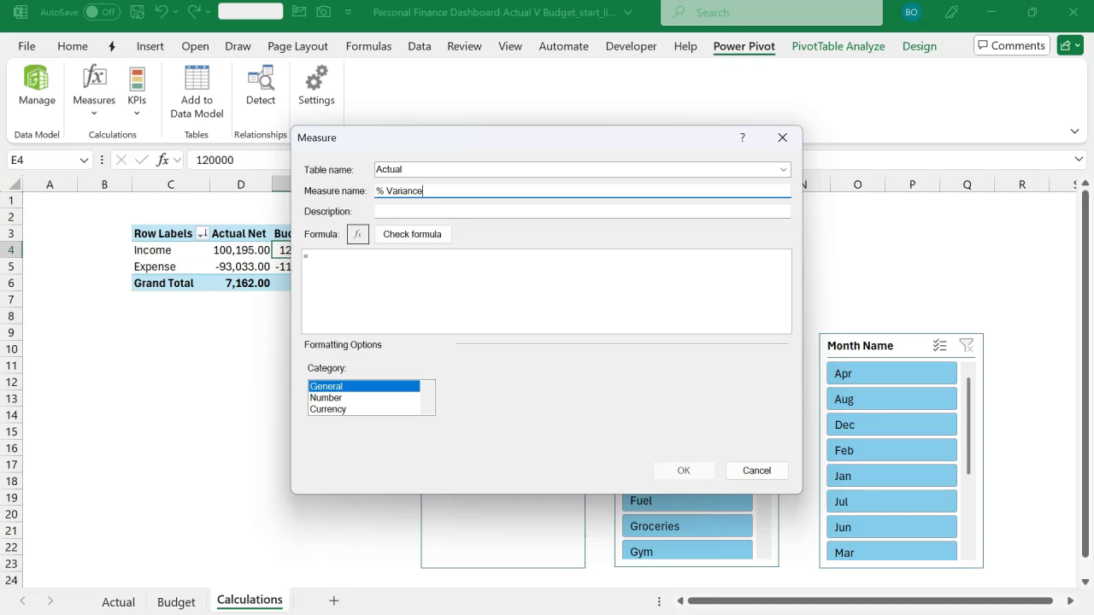
# Enter the % Variance formula =IF([Actual Net]>0,1,-1)*([Actual Net]/[Budget Net]-1) and check it for errors
pyautogui.click(343, 256)
pyautogui.scroll(6, 462, 294)
pyautogui.write('IF(')
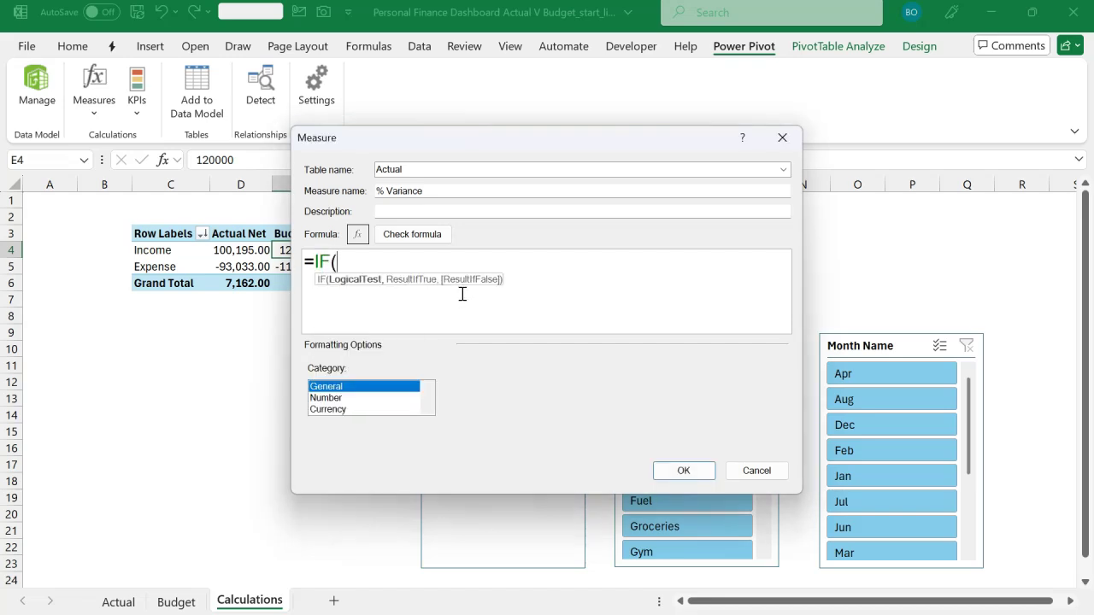
pyautogui.write('[')
pyautogui.press('Tab')
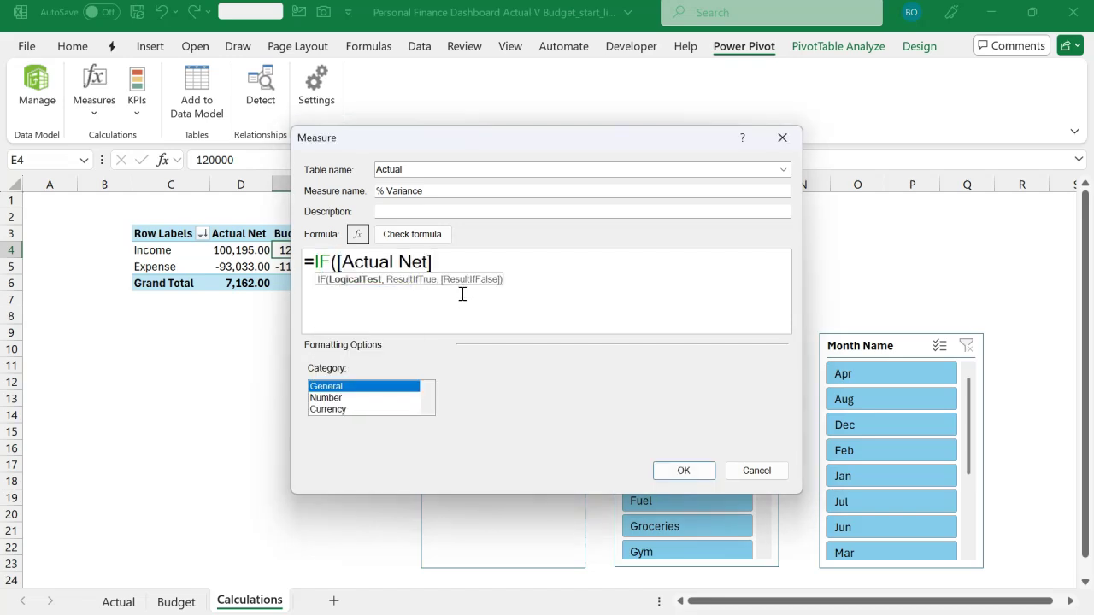
pyautogui.write('>0,1,-1)')
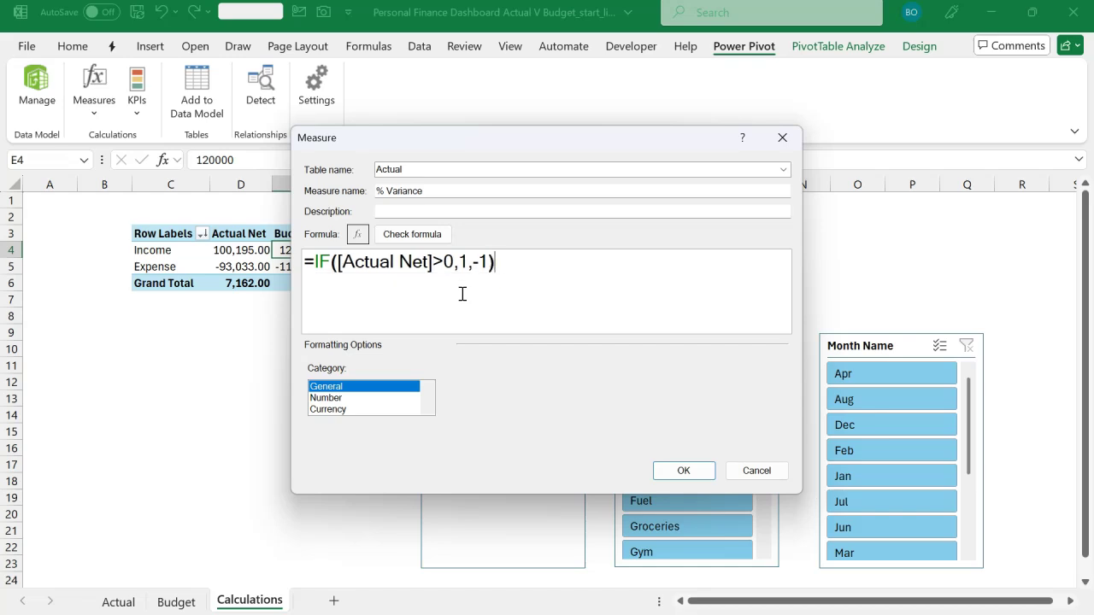
pyautogui.write('*')
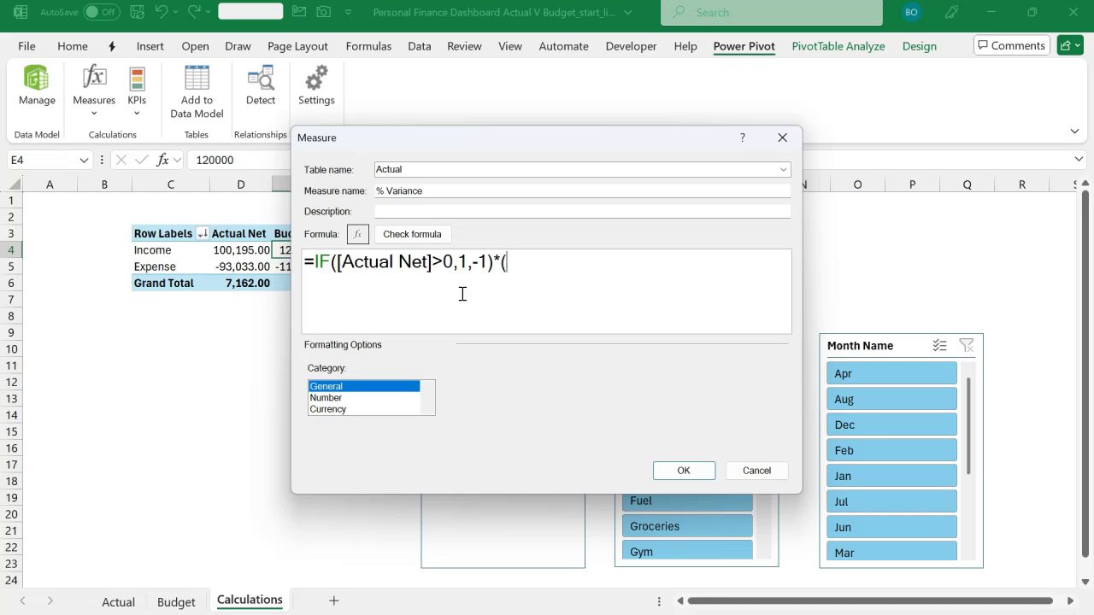
pyautogui.write('([')
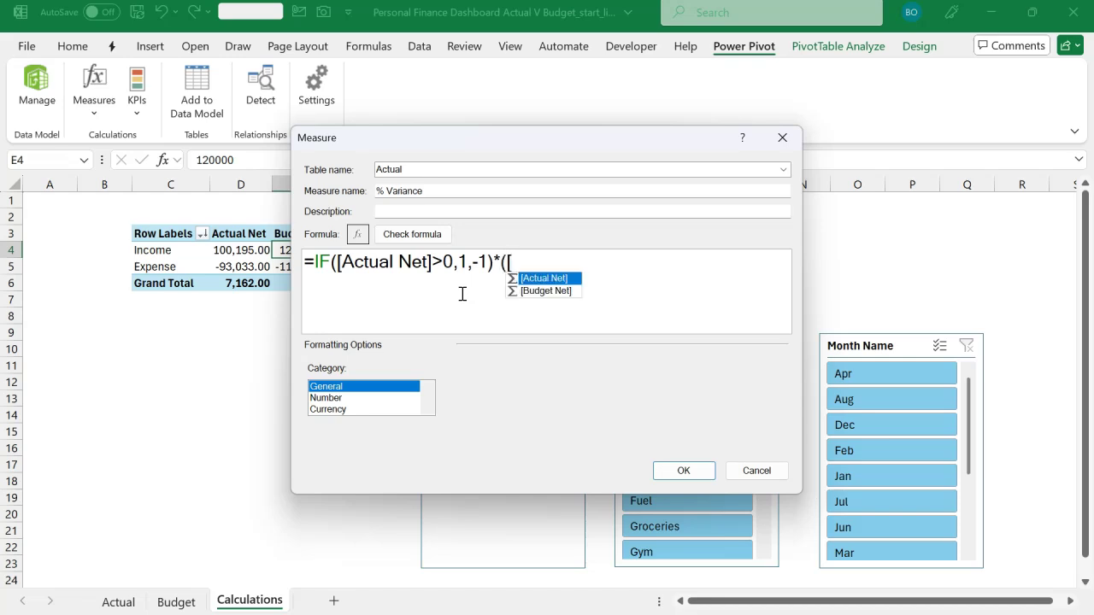
pyautogui.press('Tab')
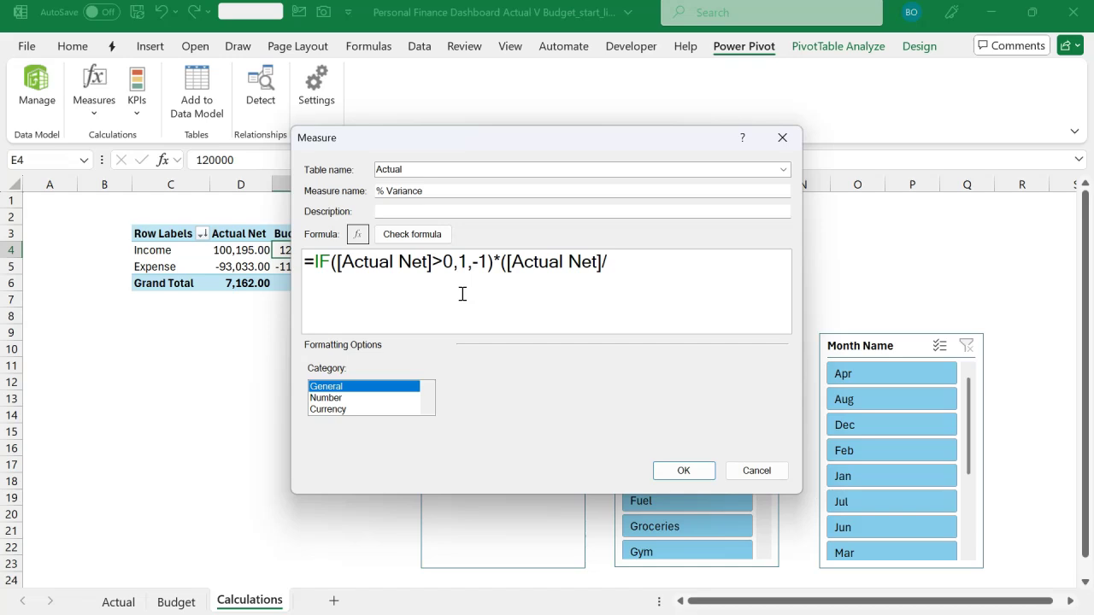
pyautogui.write('/[b')
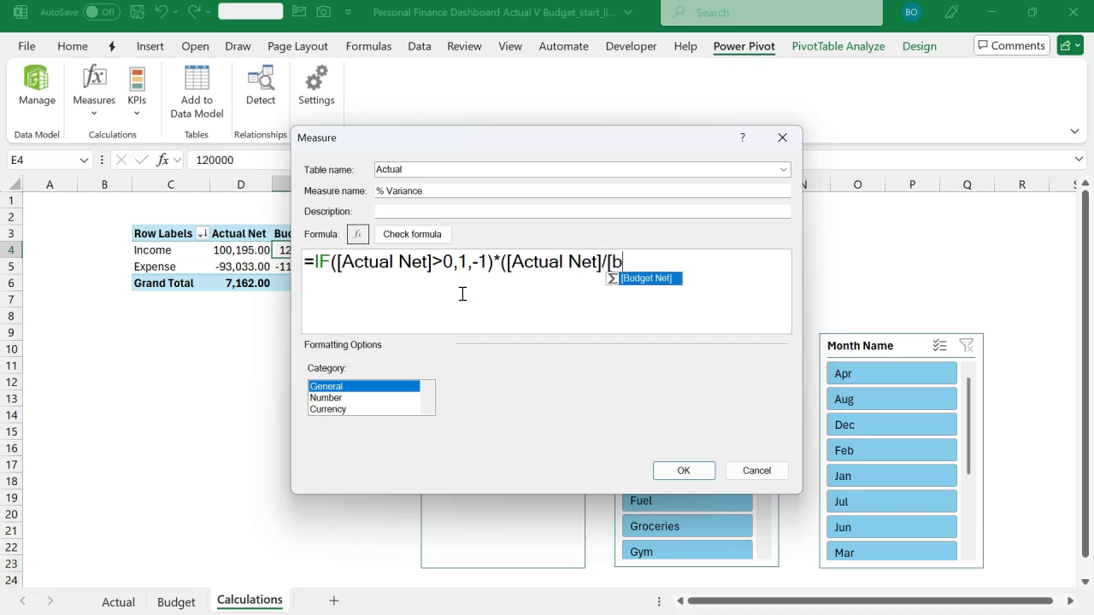
pyautogui.press('Tab')
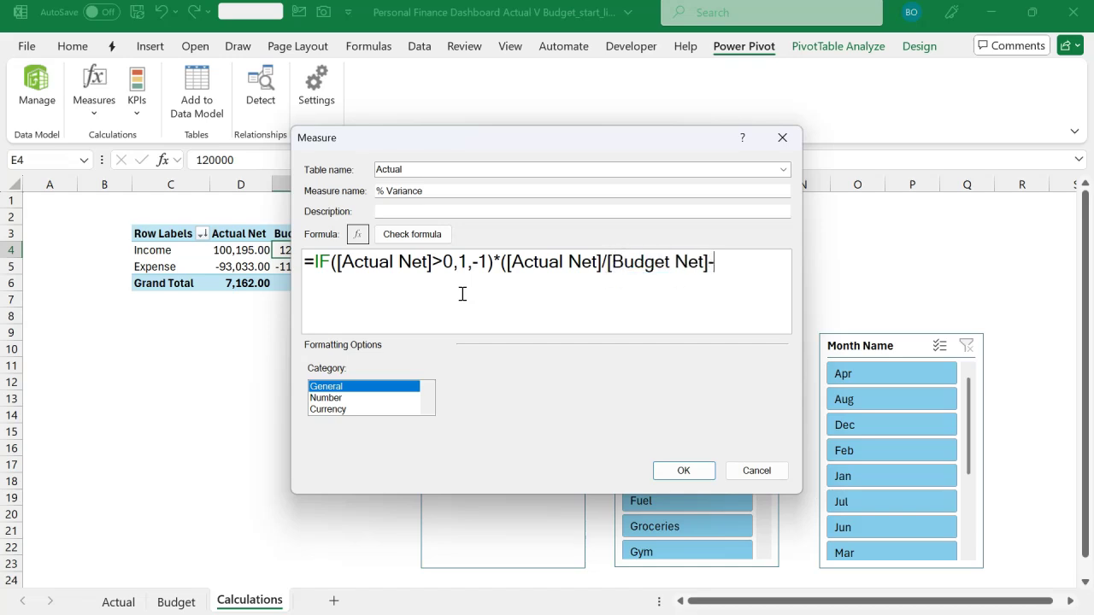
pyautogui.write('-1)')
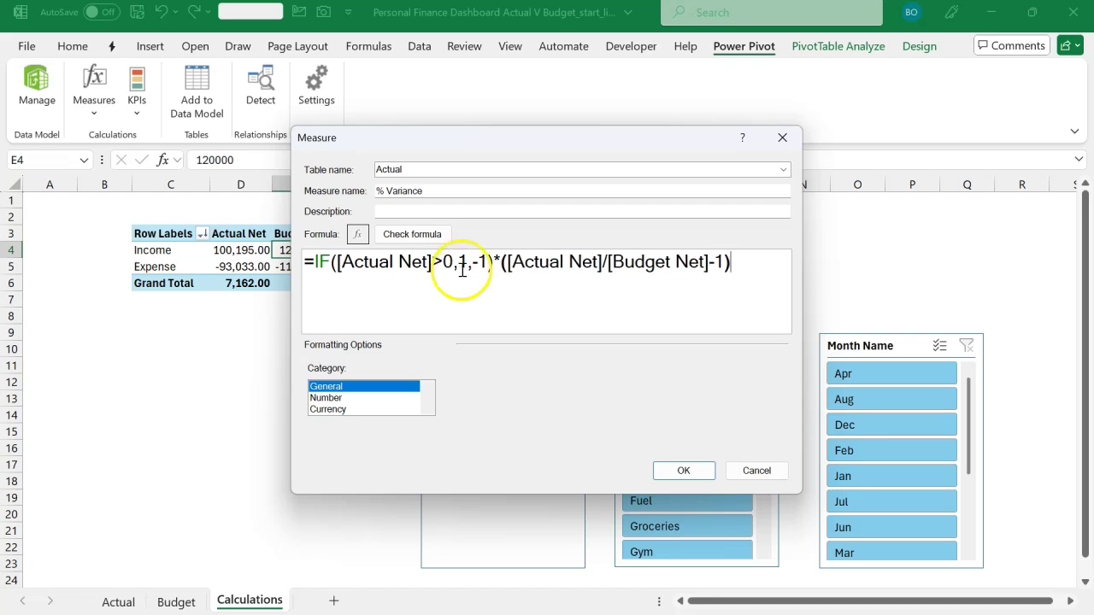
pyautogui.click(433, 233)
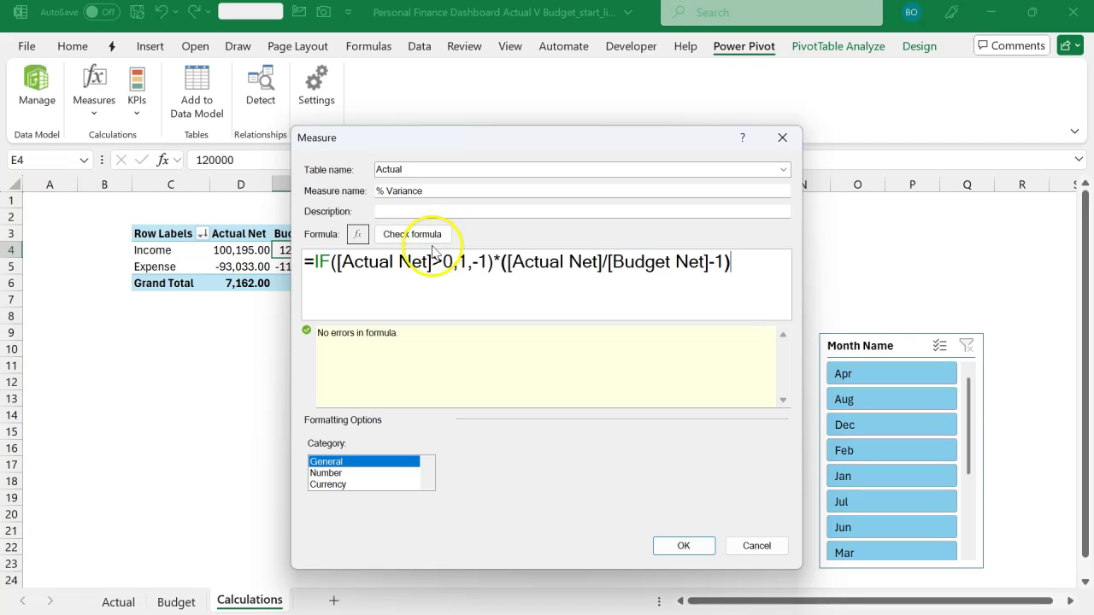
# Format the % Variance measure as a Percentage in the Number category and save the measure
pyautogui.click(341, 475)
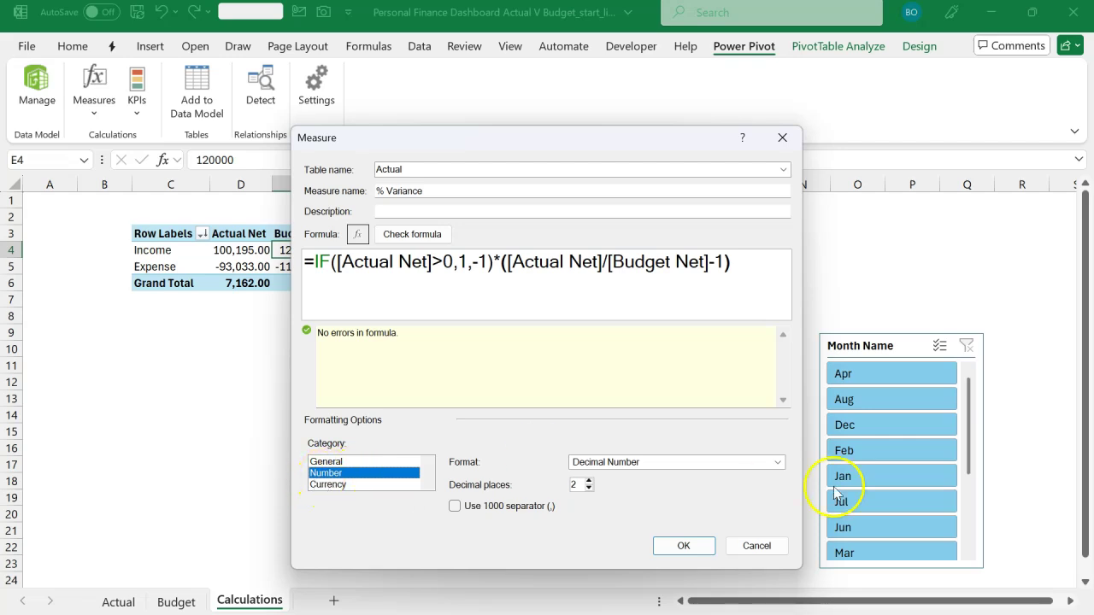
pyautogui.click(778, 464)
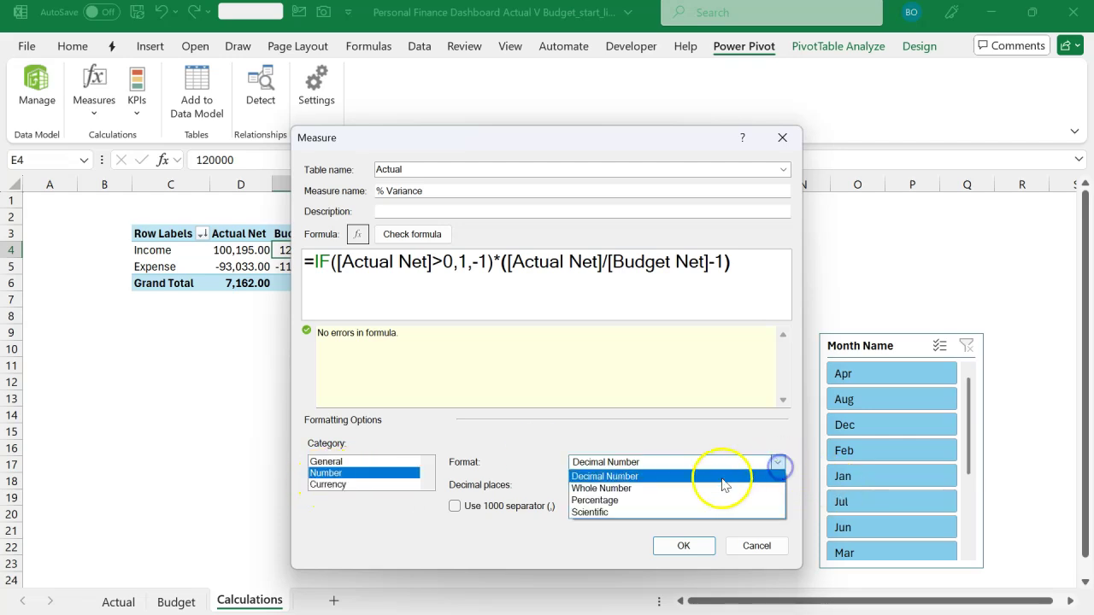
pyautogui.click(660, 501)
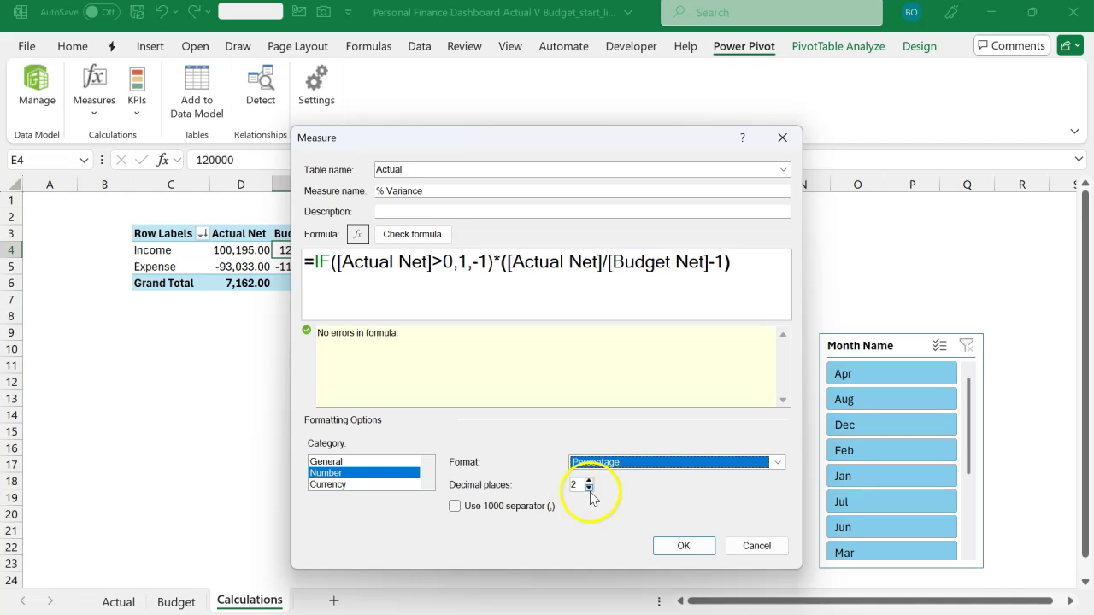
pyautogui.click(671, 547)
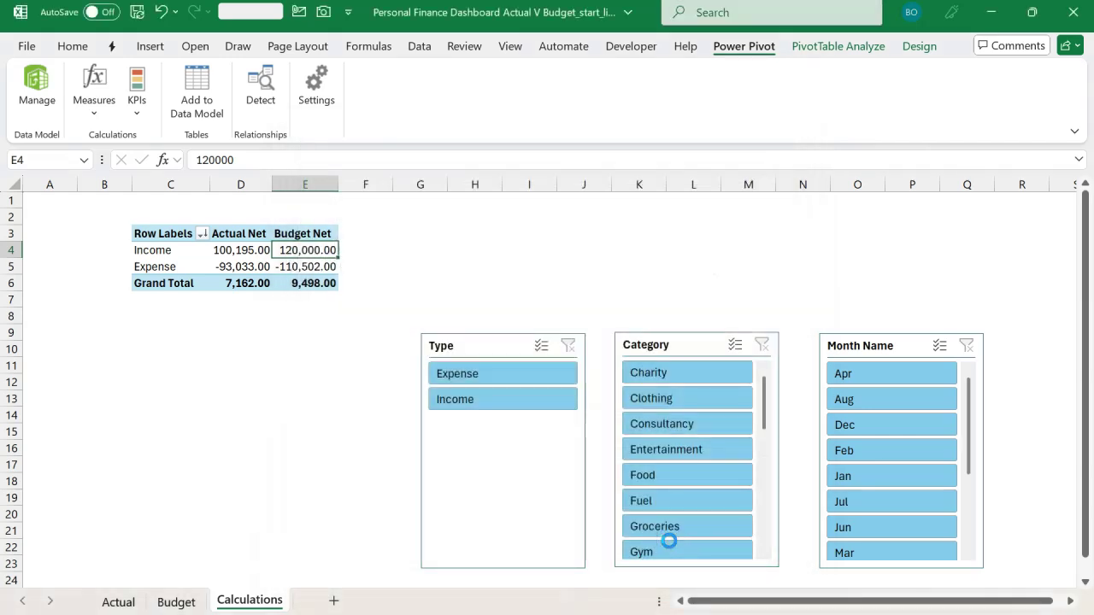
# Check the % Variance signs by filtering the pivot table to Charity, Consultancy, Entertainment, Food and Fuel one at a time
pyautogui.click(417, 314)
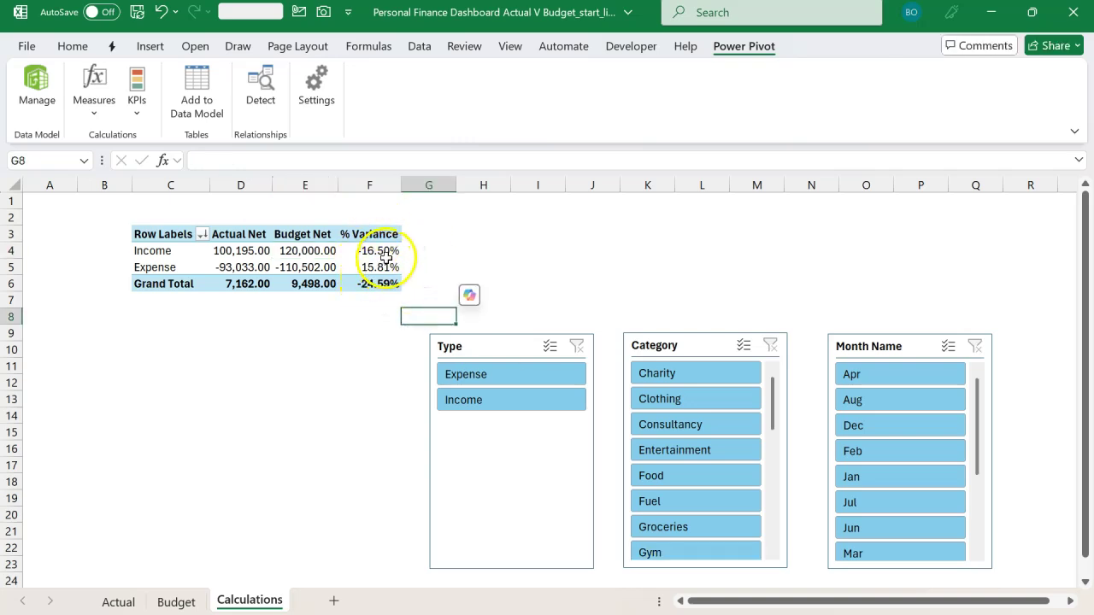
pyautogui.moveTo(375, 257)
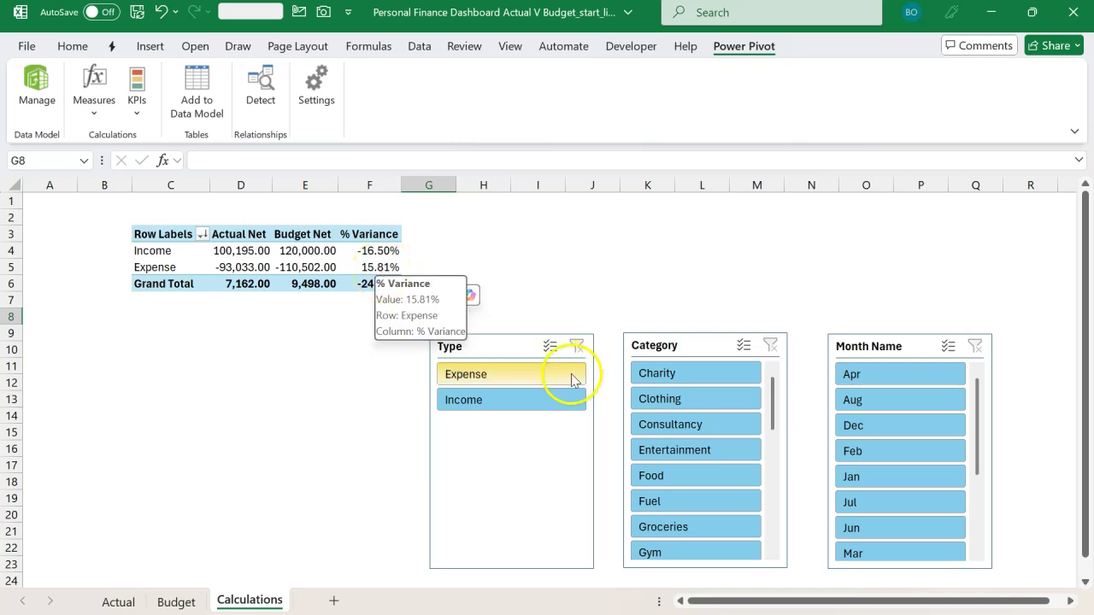
pyautogui.scroll(-1, 712, 433)
pyautogui.scroll(1, 712, 433)
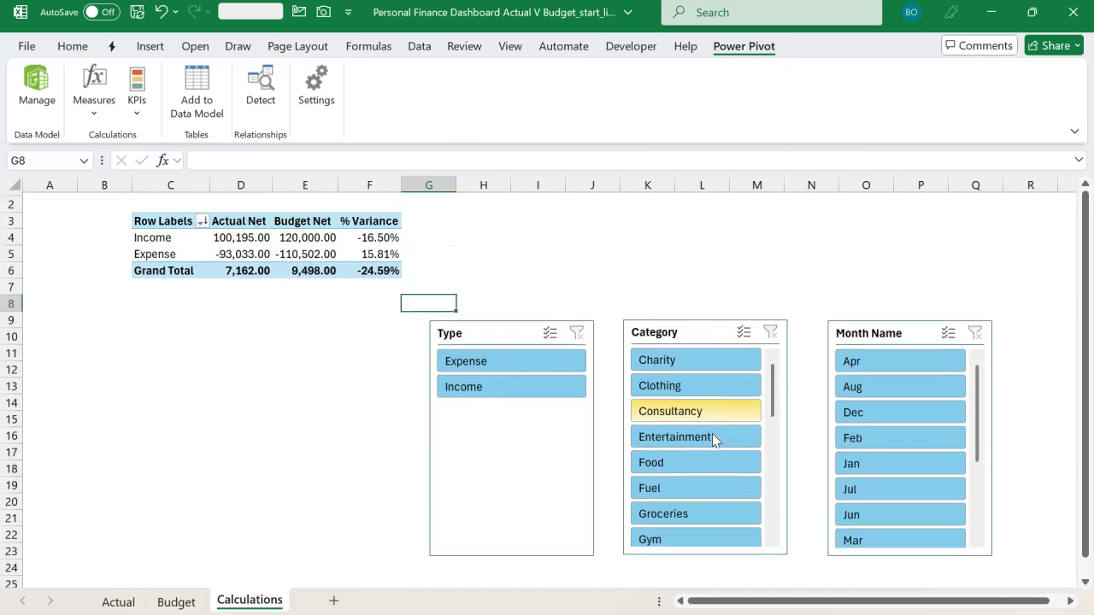
pyautogui.click(705, 371)
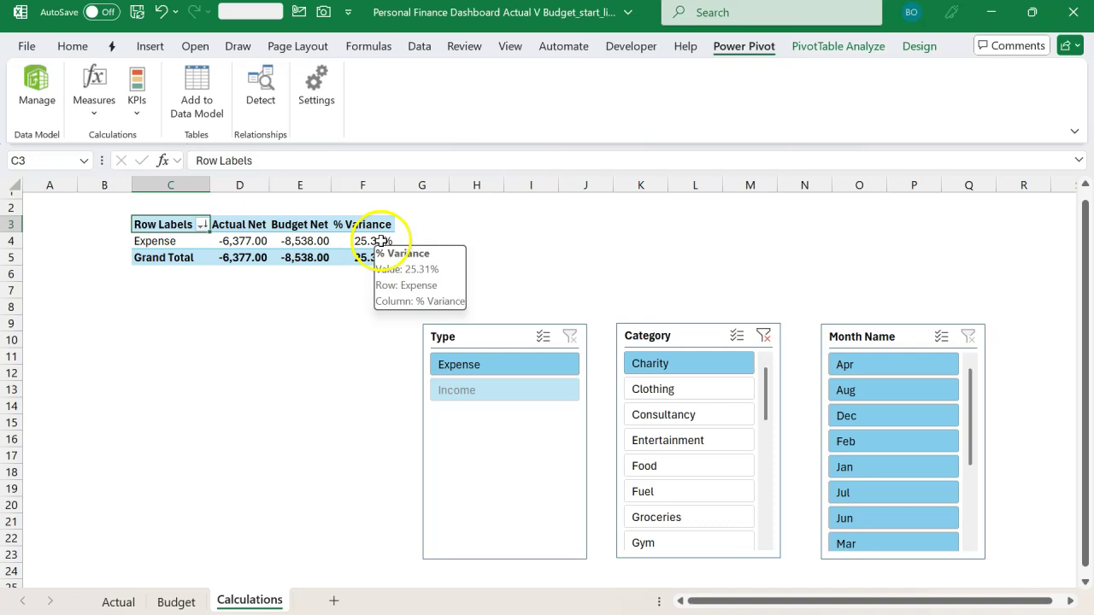
pyautogui.click(658, 417)
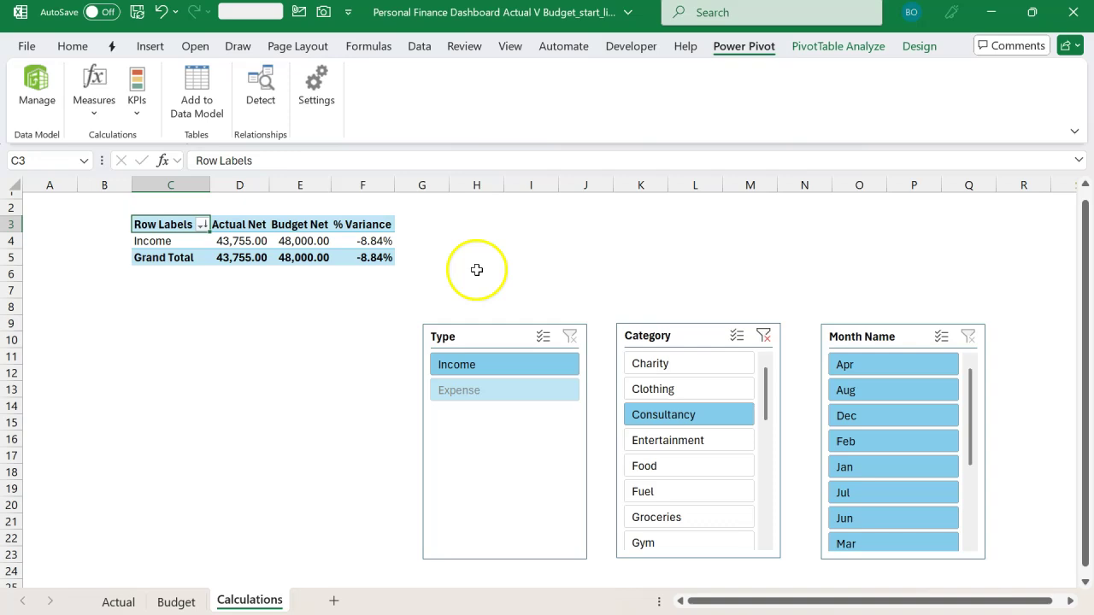
pyautogui.click(696, 446)
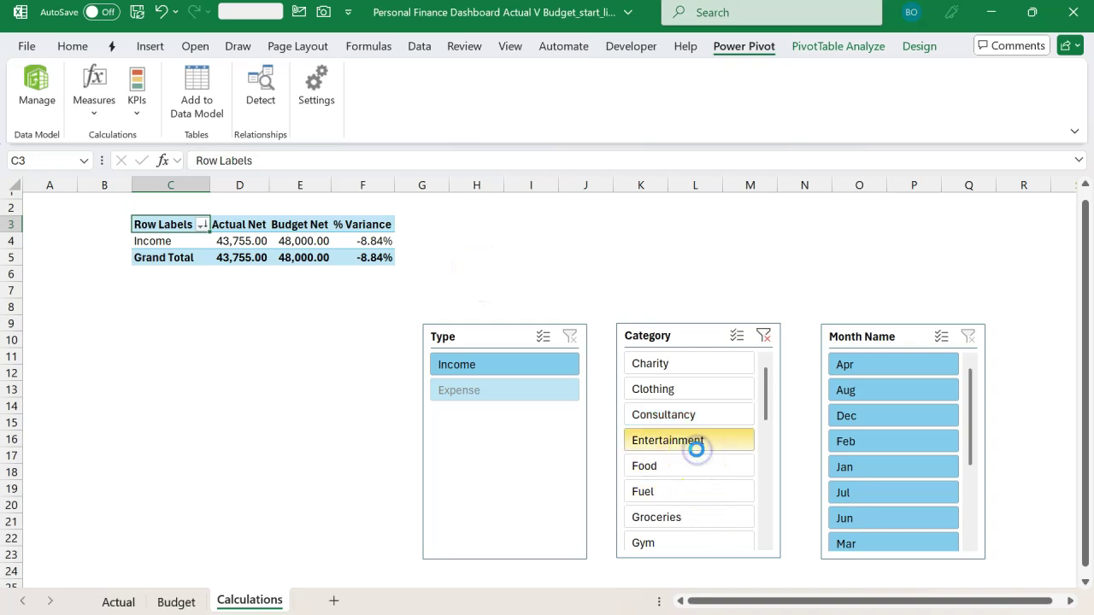
pyautogui.click(687, 472)
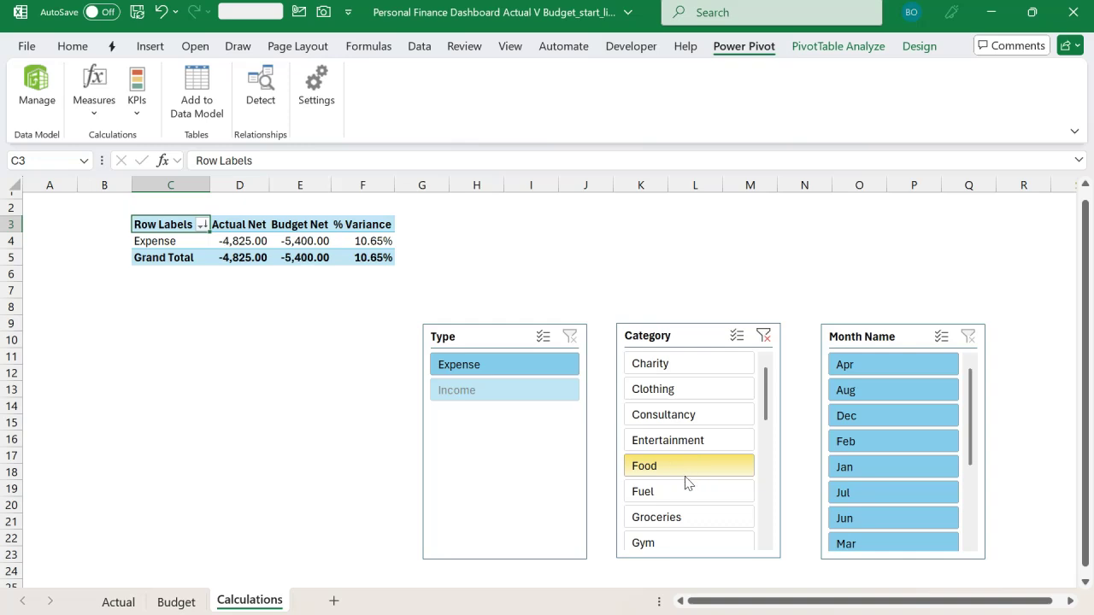
pyautogui.click(676, 490)
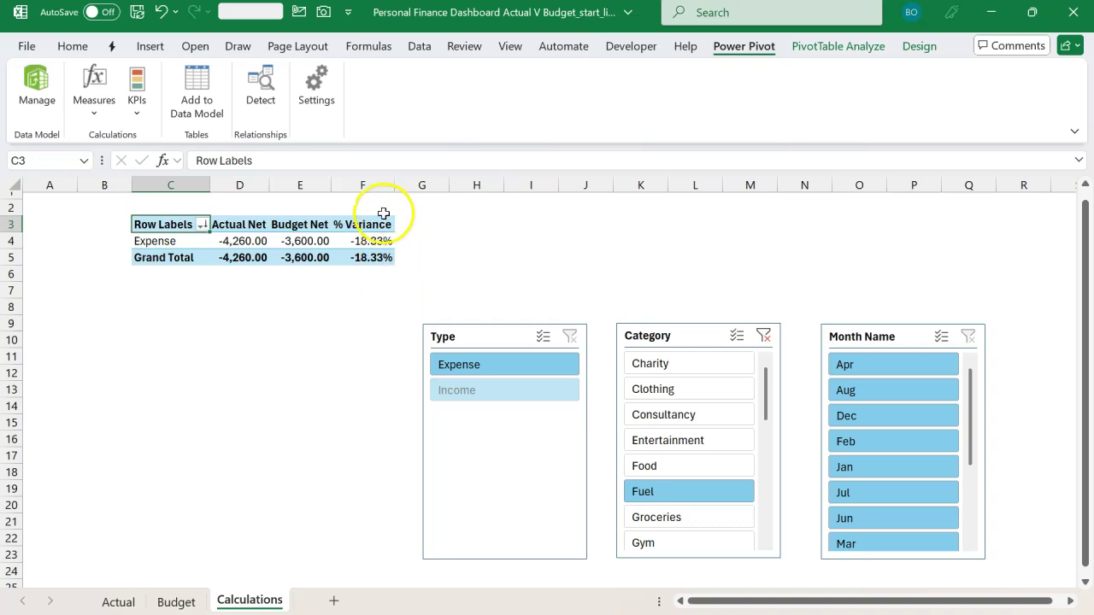
# View the variance figures on the finished dashboard, return to the Calculations sheet and clear the Category filter
pyautogui.click(446, 294)
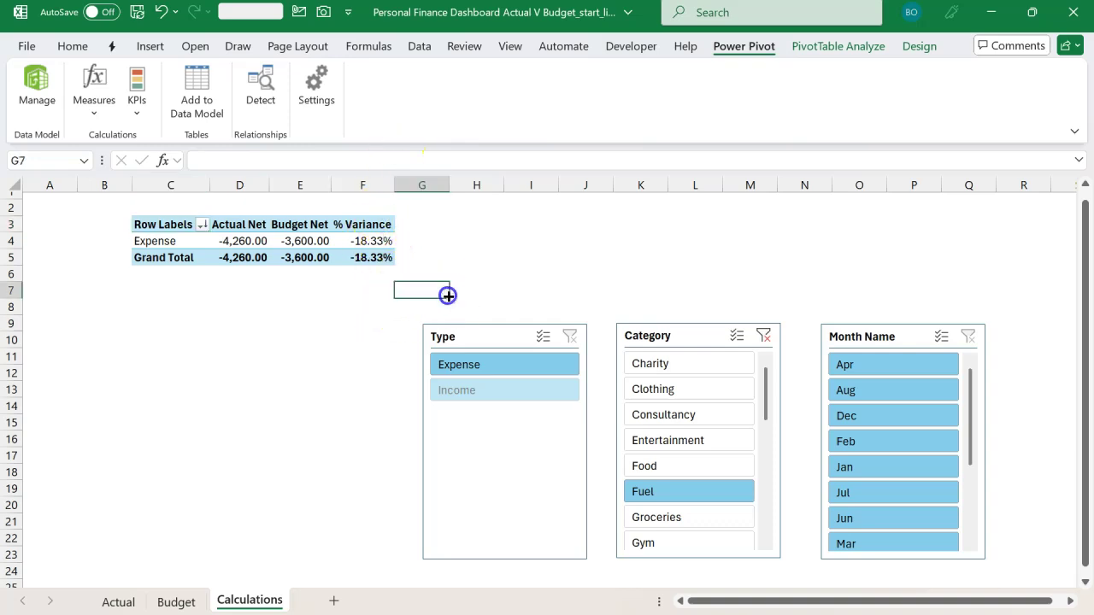
pyautogui.hotkey('ctrl', 'pagedown')
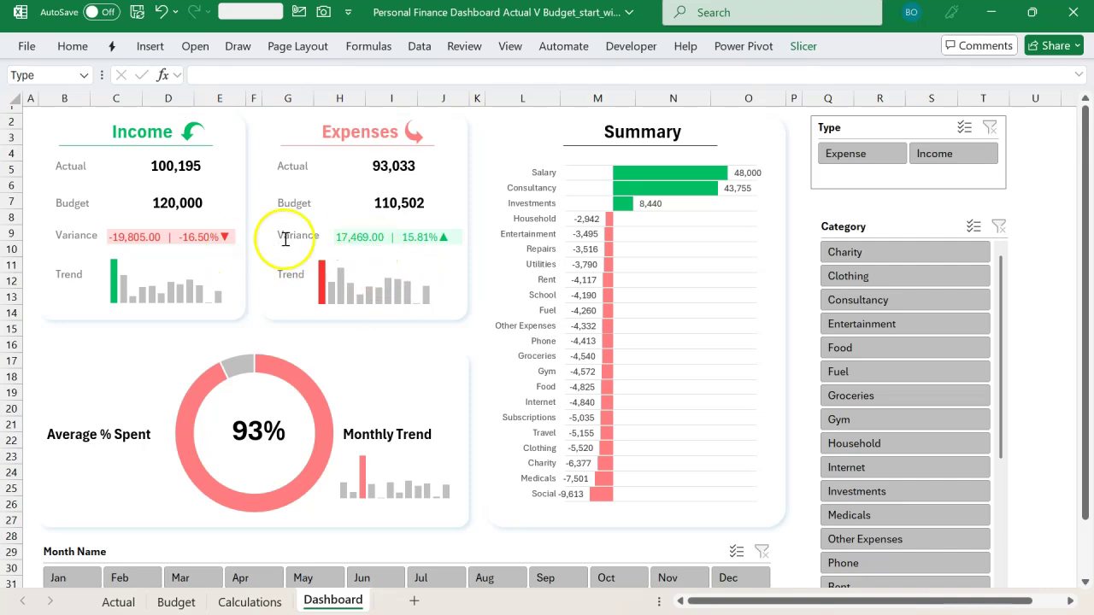
pyautogui.hotkey('ctrl', 'pageup')
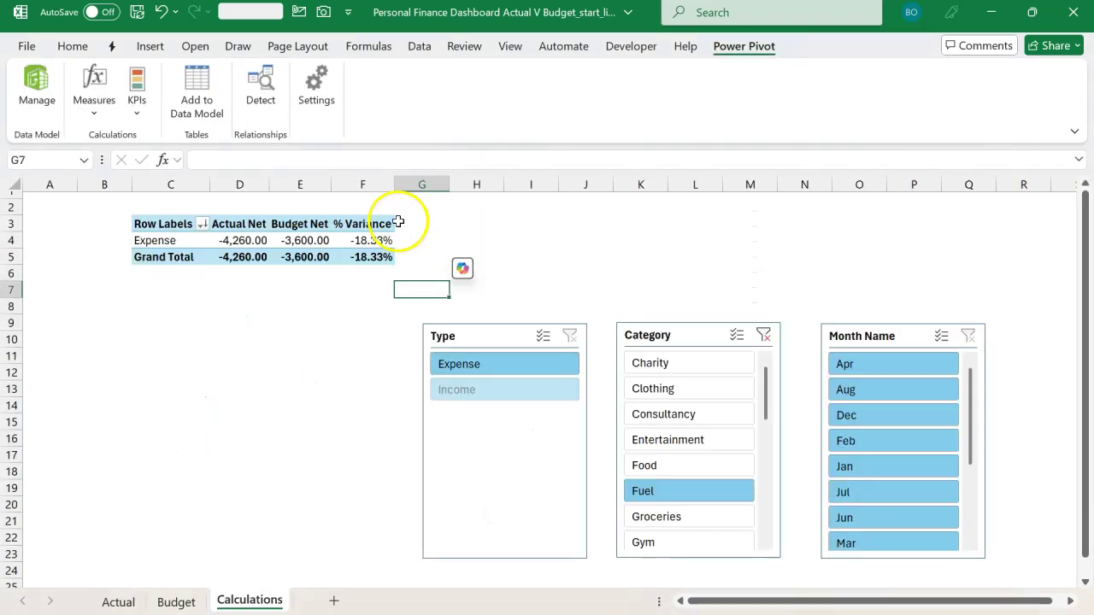
pyautogui.click(761, 339)
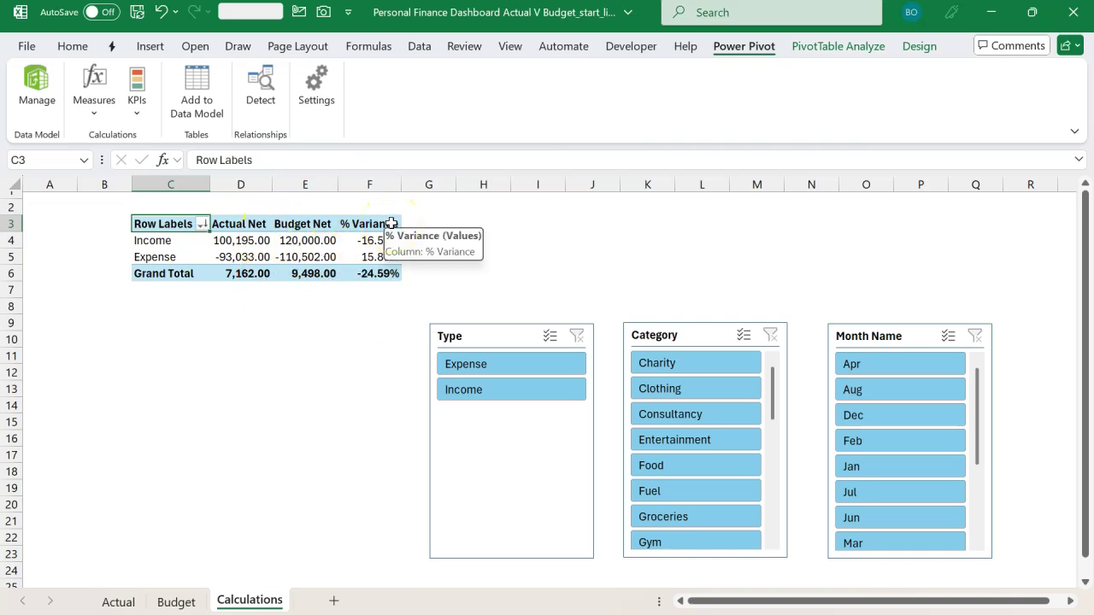
# Create another Power Pivot measure in the Actual table and name it "GHS Variance"
pyautogui.click(97, 99)
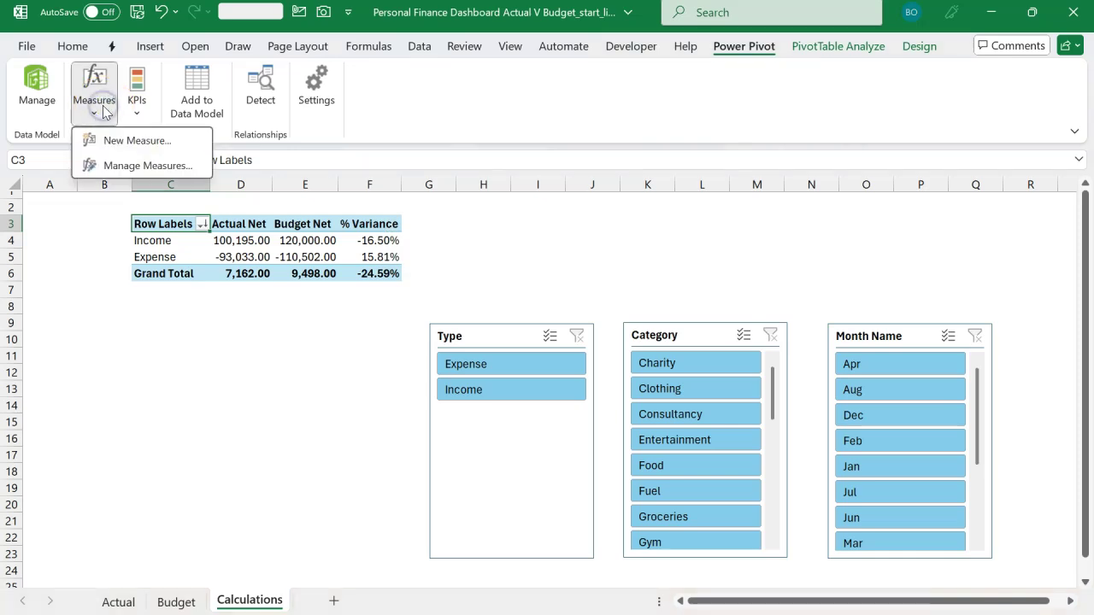
pyautogui.click(136, 140)
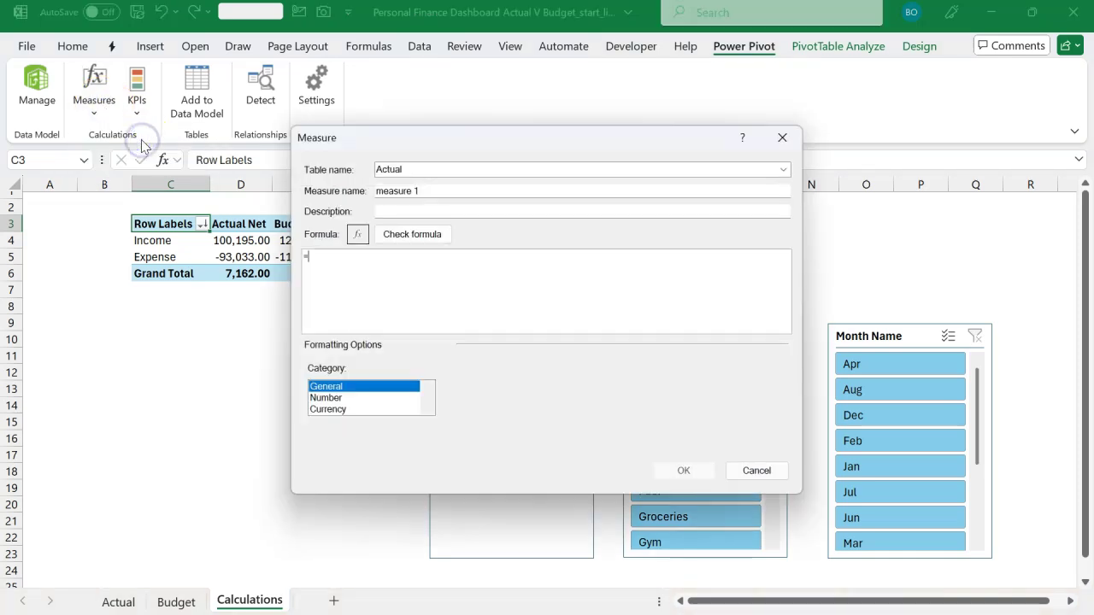
pyautogui.moveTo(433, 191); pyautogui.dragTo(344, 187)
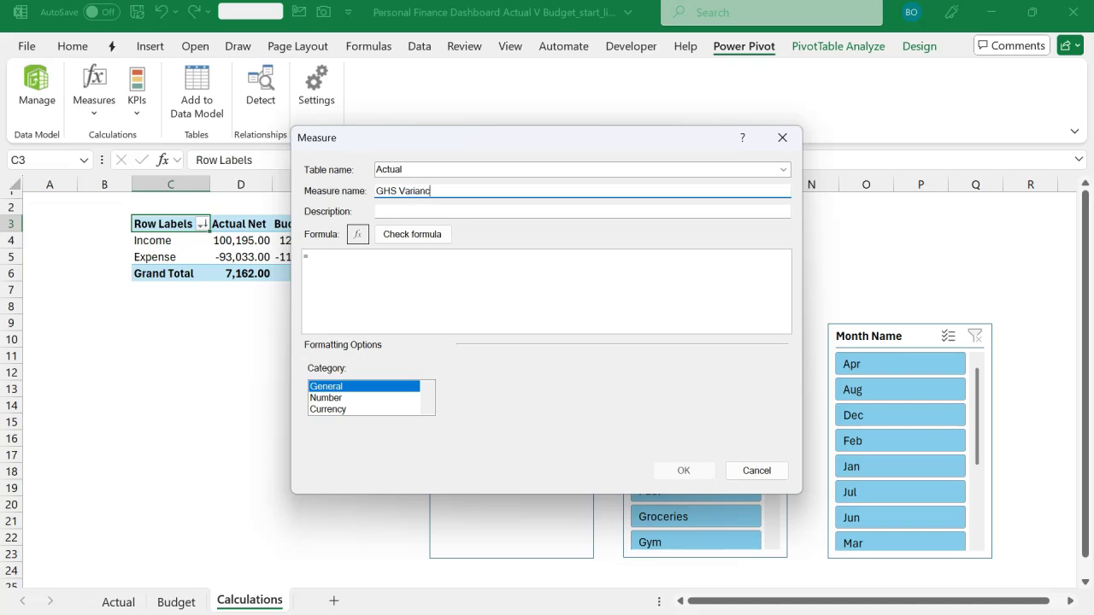
# Enter the GHS Variance formula =[Actual Net] - [Budget Net] and check it for errors
pyautogui.click(388, 259)
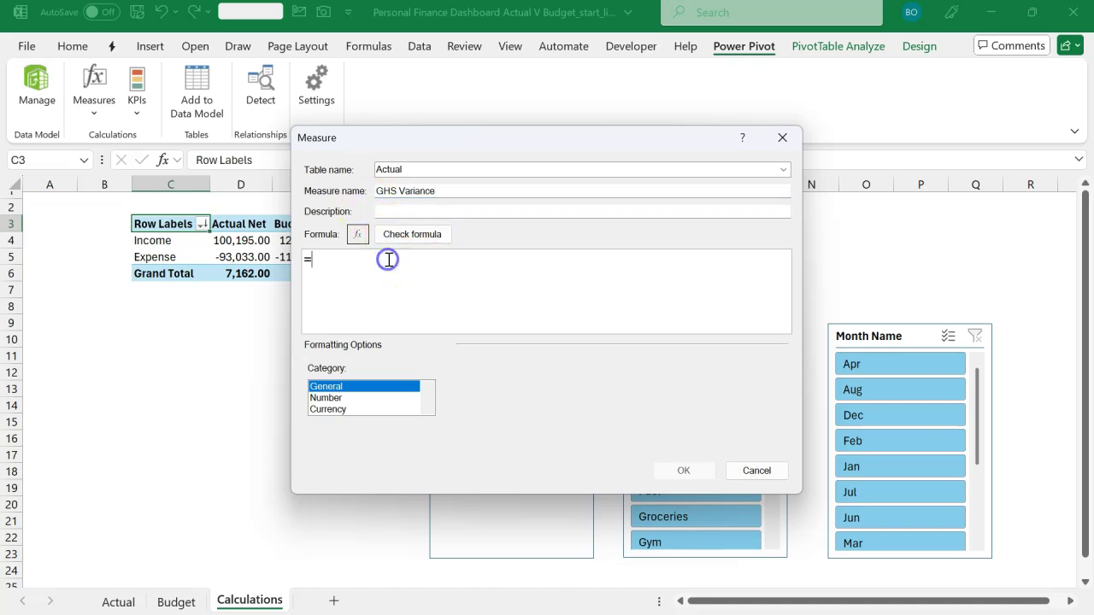
pyautogui.write('[')
pyautogui.press('Down')
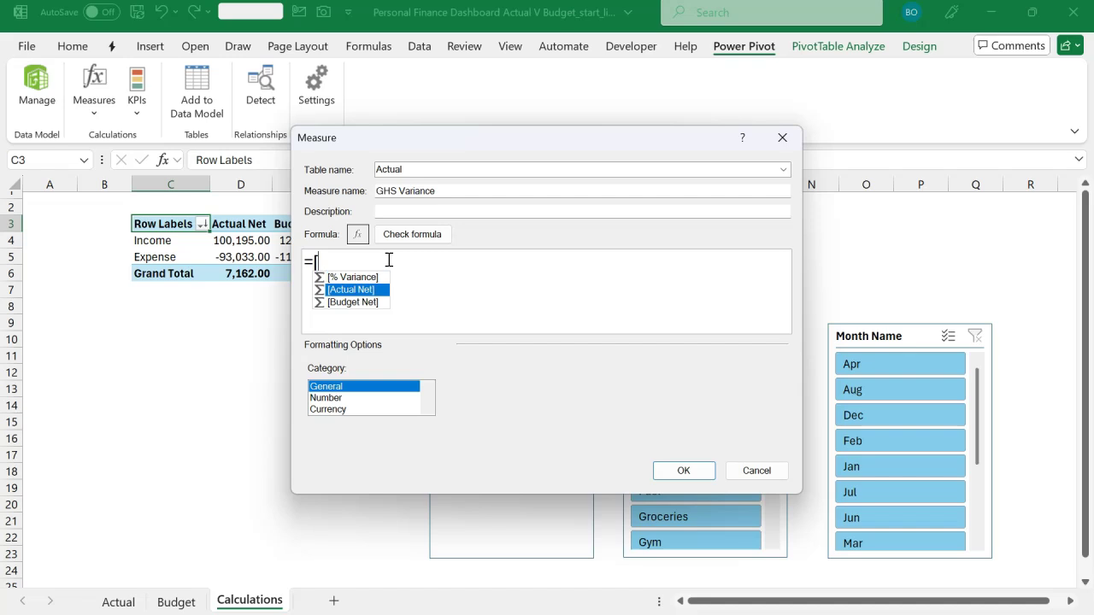
pyautogui.press('Tab')
pyautogui.write('- [b')
pyautogui.press('Tab')
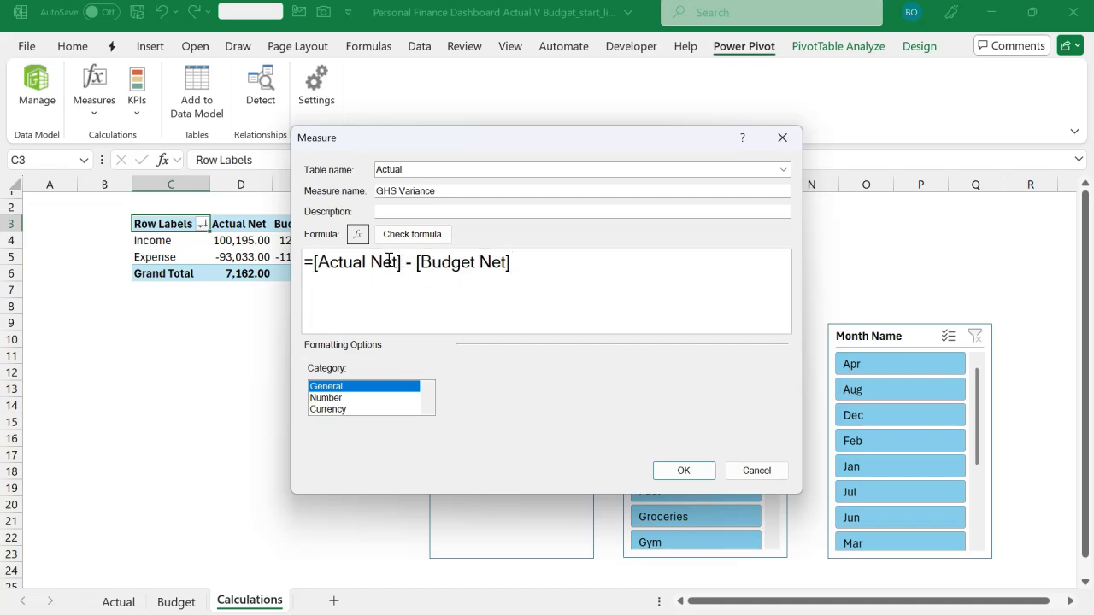
pyautogui.click(430, 242)
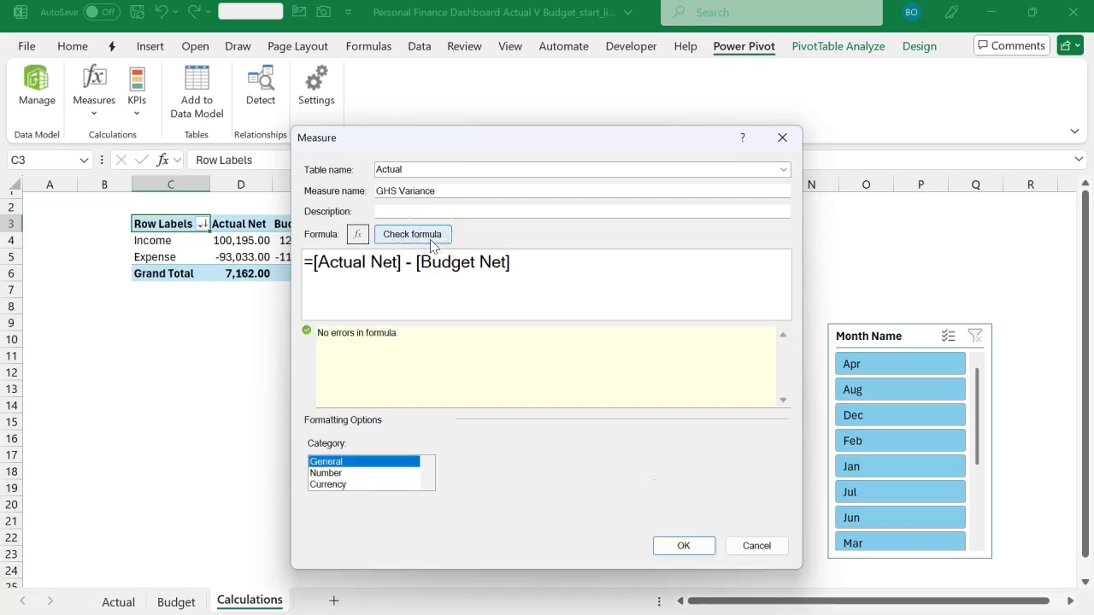
# Format the GHS Variance measure as a decimal number with a 1000 separator, then create it and select the Income variance value in G4
pyautogui.click(340, 474)
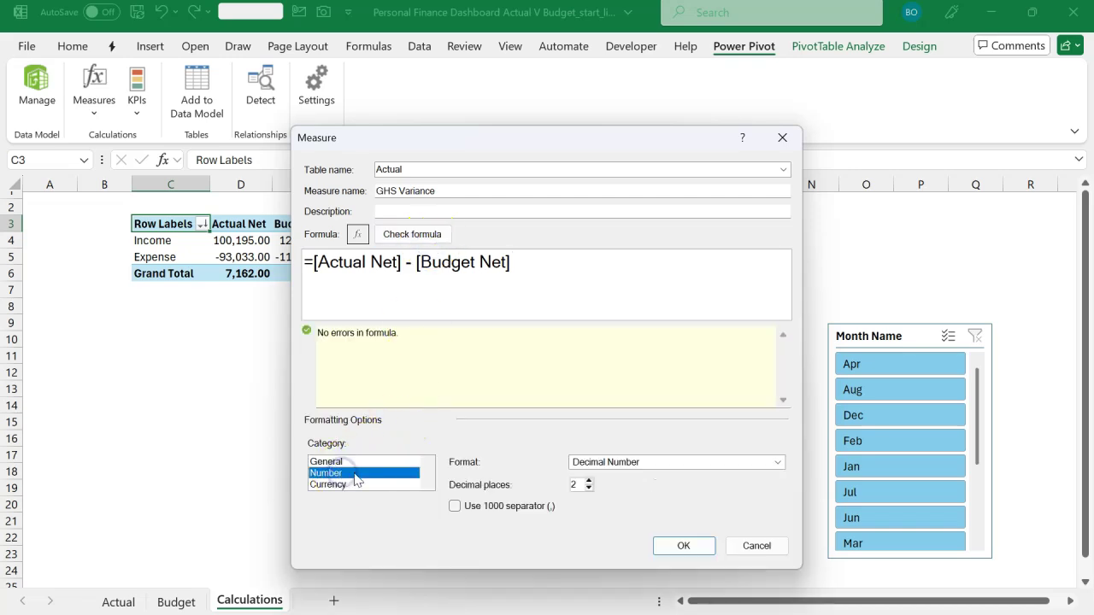
pyautogui.click(487, 507)
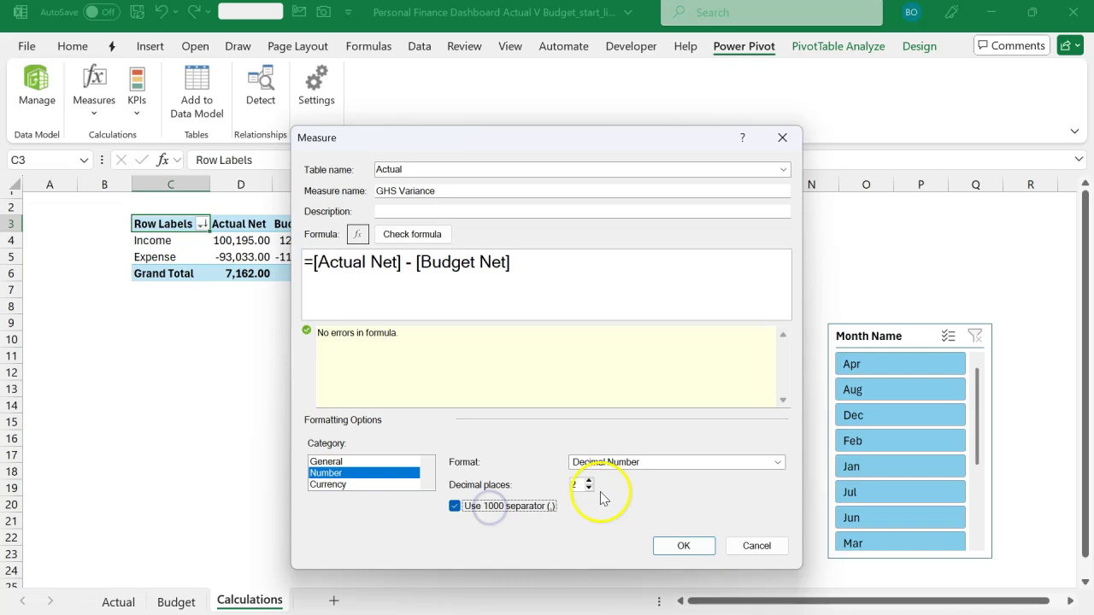
pyautogui.click(682, 547)
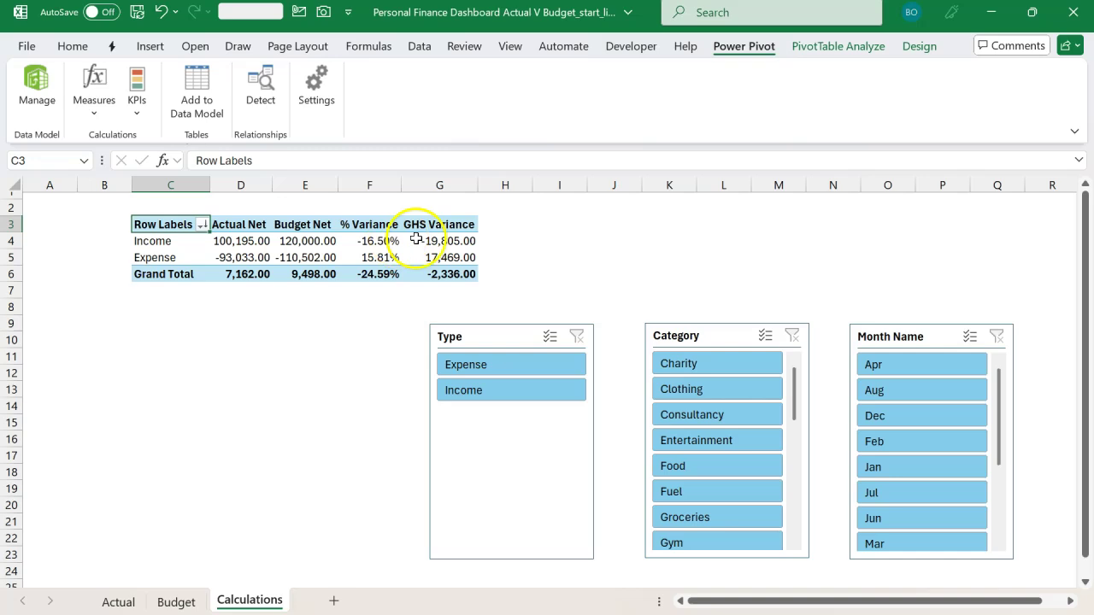
pyautogui.click(430, 240)
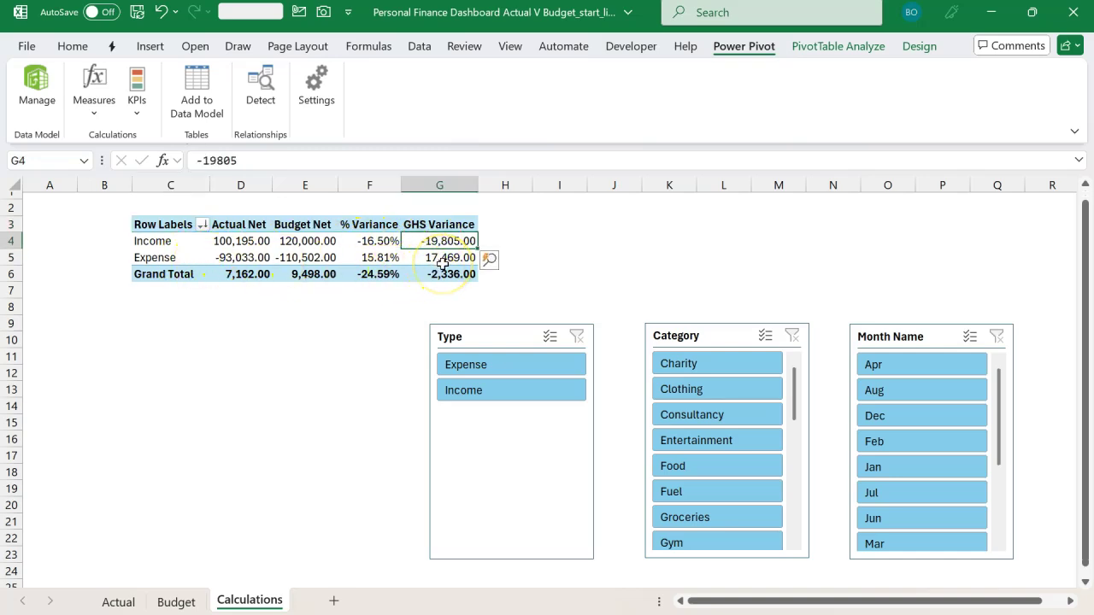
pyautogui.moveTo(443, 264)
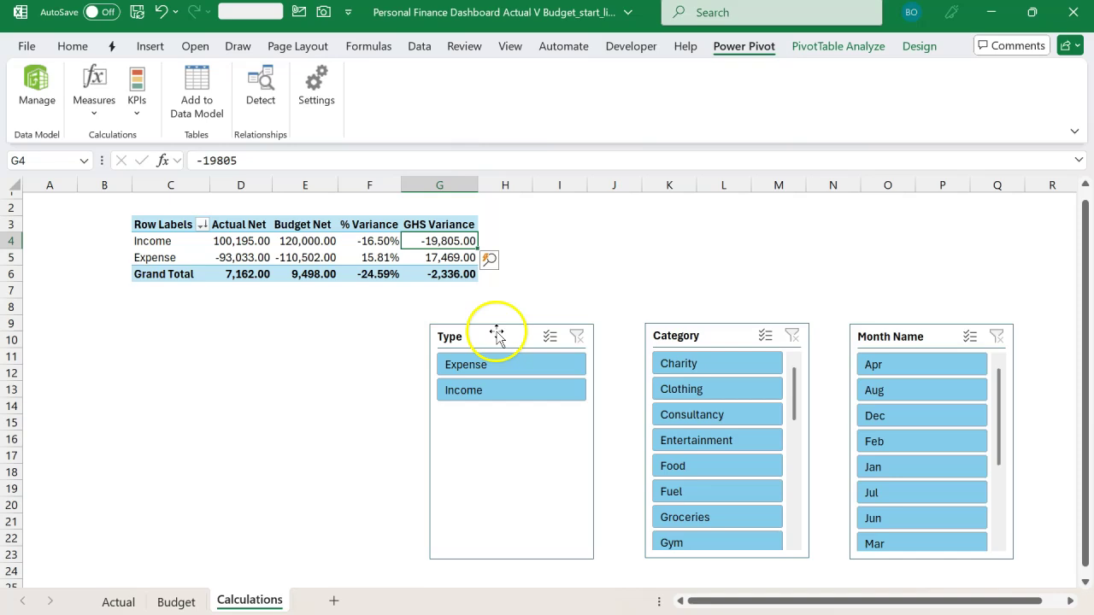
# Shift the Type and Category slicers slightly to the right, closer to the Month Name slicer
pyautogui.moveTo(520, 339); pyautogui.dragTo(550, 338)
pyautogui.moveTo(693, 340); pyautogui.dragTo(717, 344)
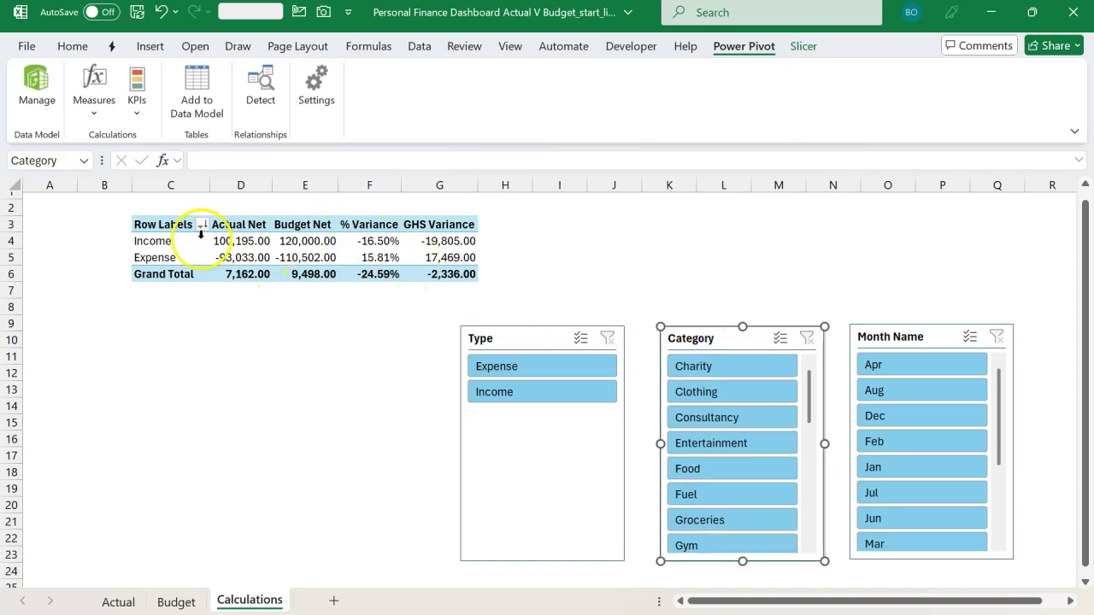
pyautogui.moveTo(179, 224); pyautogui.dragTo(391, 273)
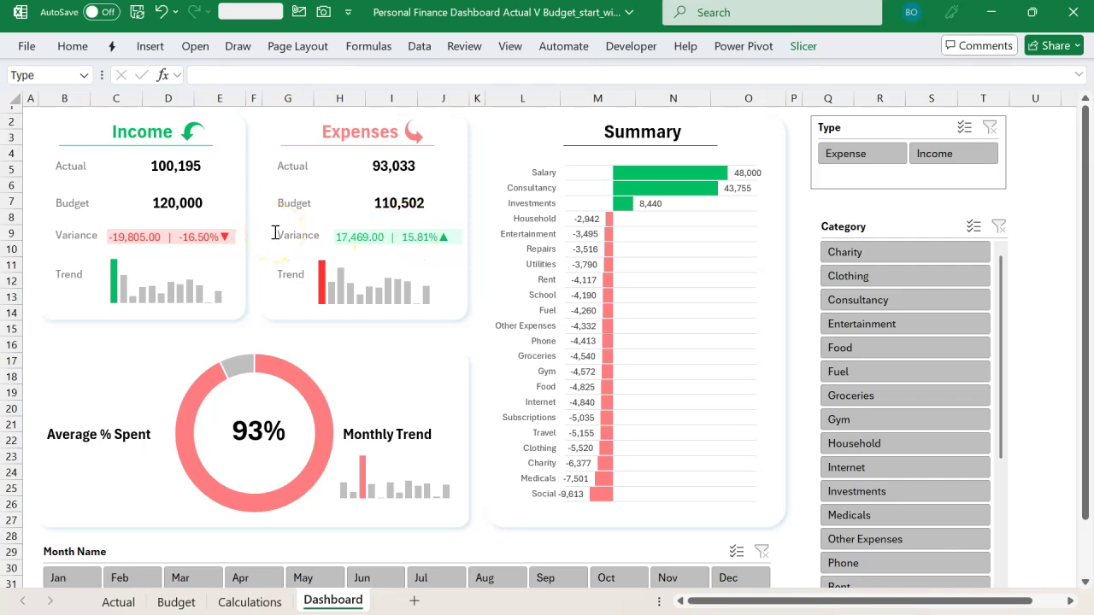
# Enter "Income Label" in cell B9 of the Calculations sheet and fit column B to its contents
pyautogui.hotkey('ctrl', 'pageup')
pyautogui.click(109, 323)
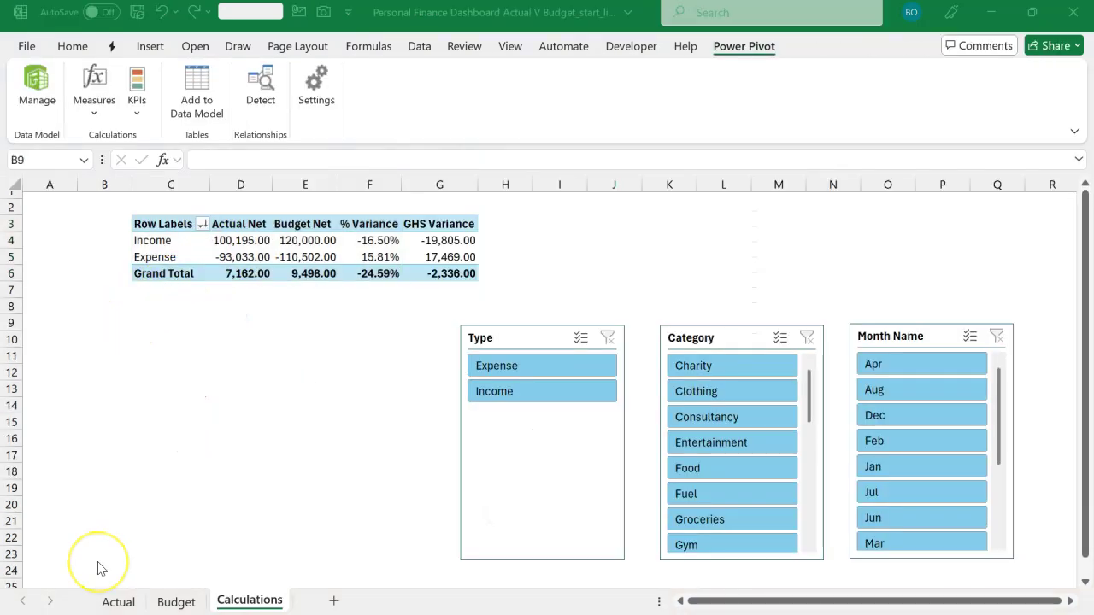
pyautogui.click(94, 369)
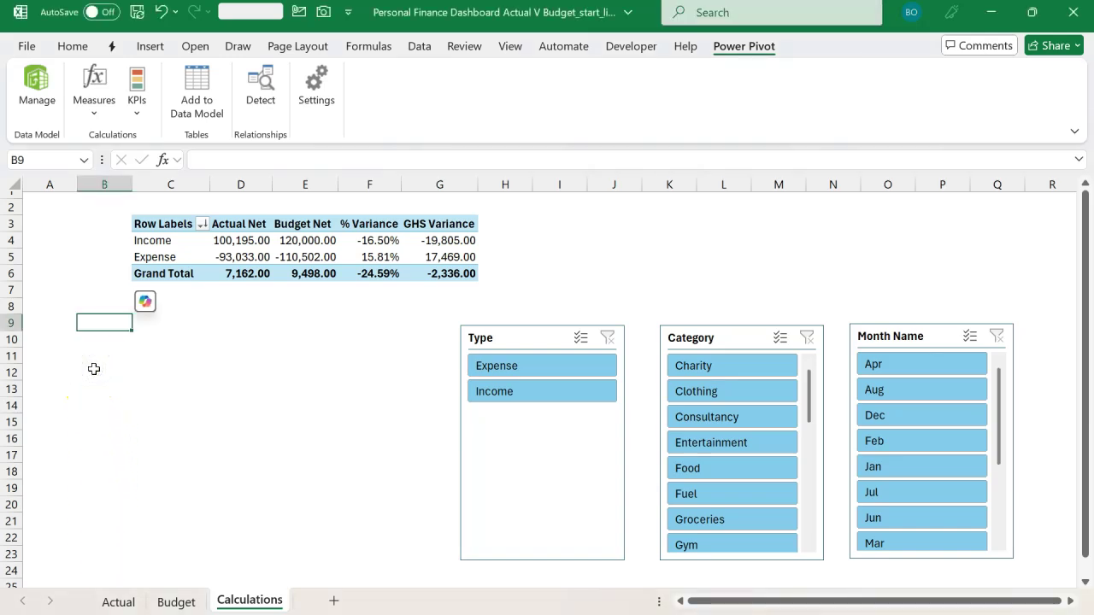
pyautogui.write('Income Label')
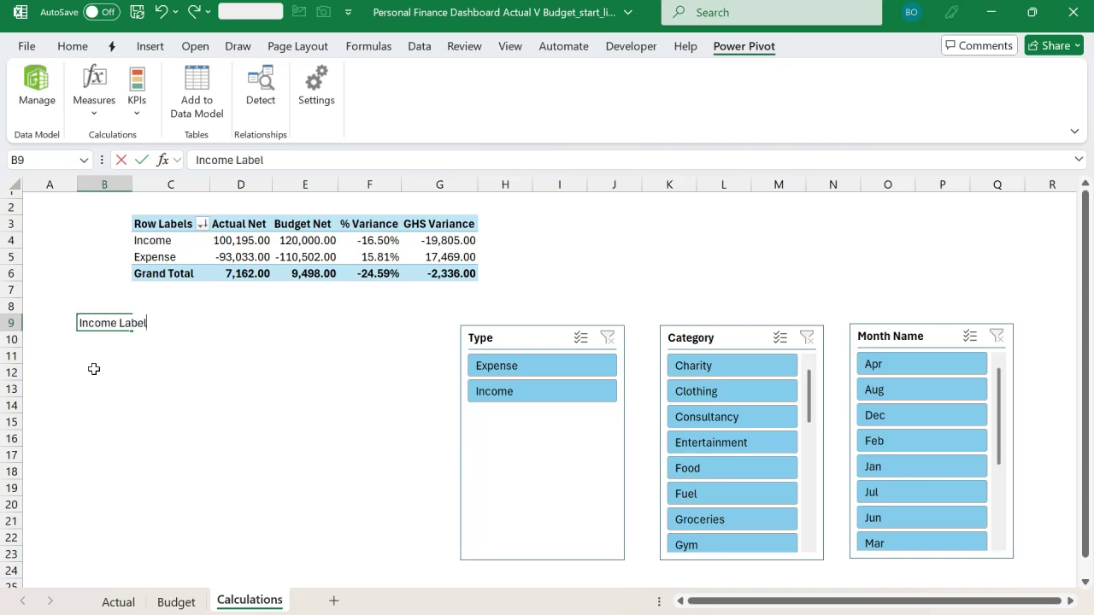
pyautogui.press('Return')
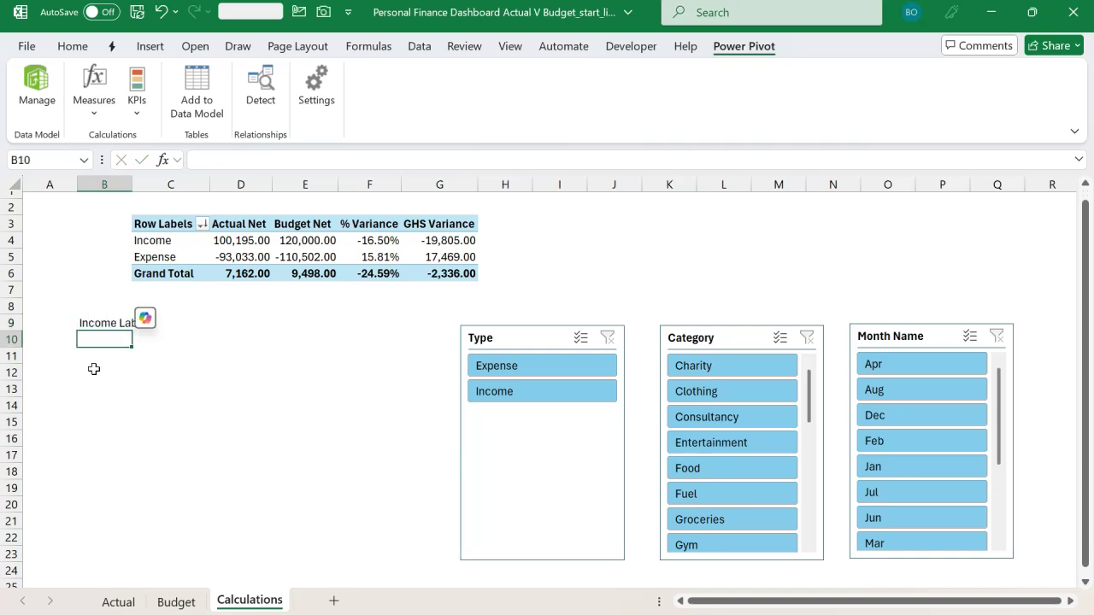
pyautogui.doubleClick(133, 183)
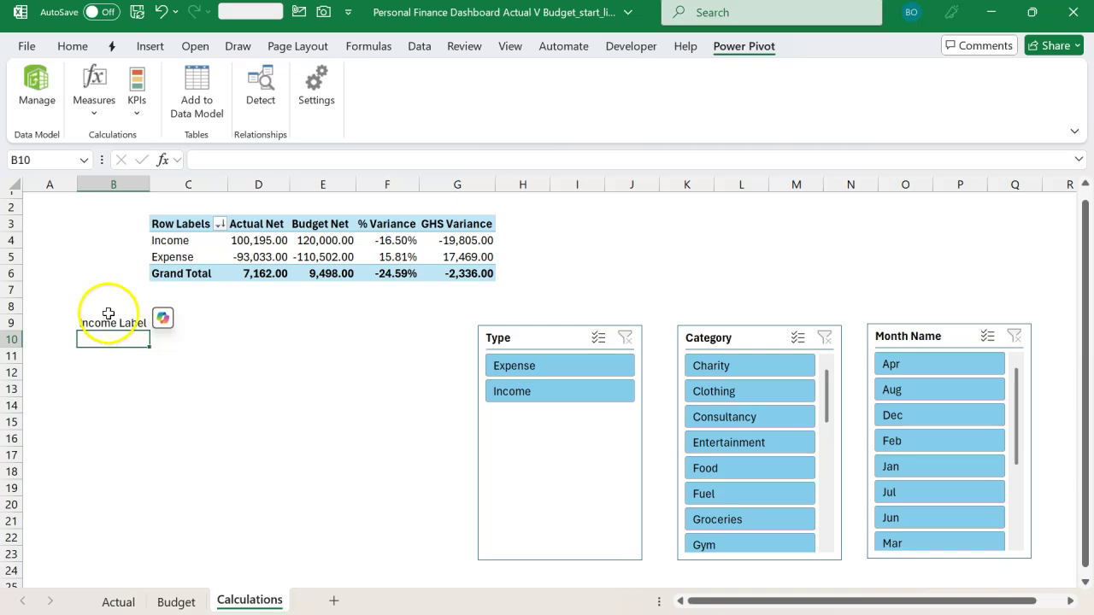
# Begin the formula =IF(G4>0,G4&" | "&F4&" in C9 to join the Income row's GHS and % variances
pyautogui.click(204, 321)
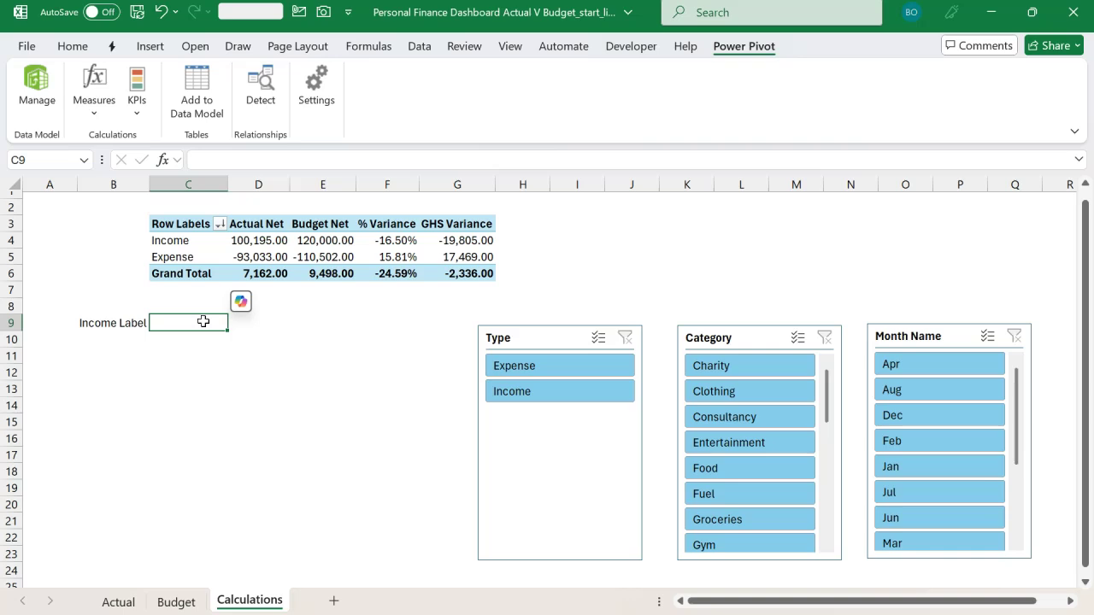
pyautogui.write('=IF(')
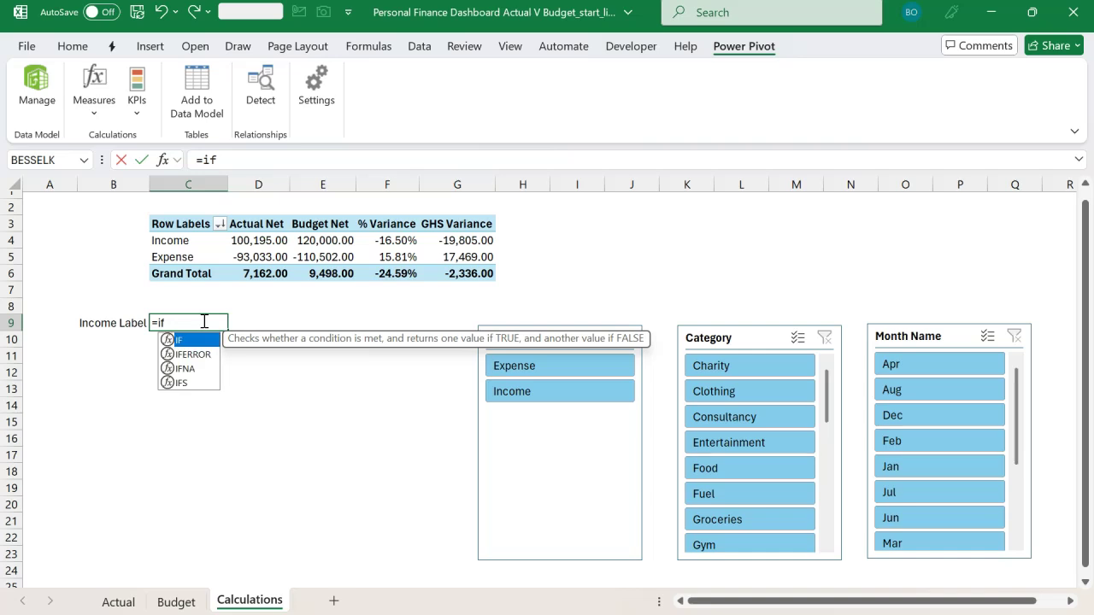
pyautogui.click(453, 243)
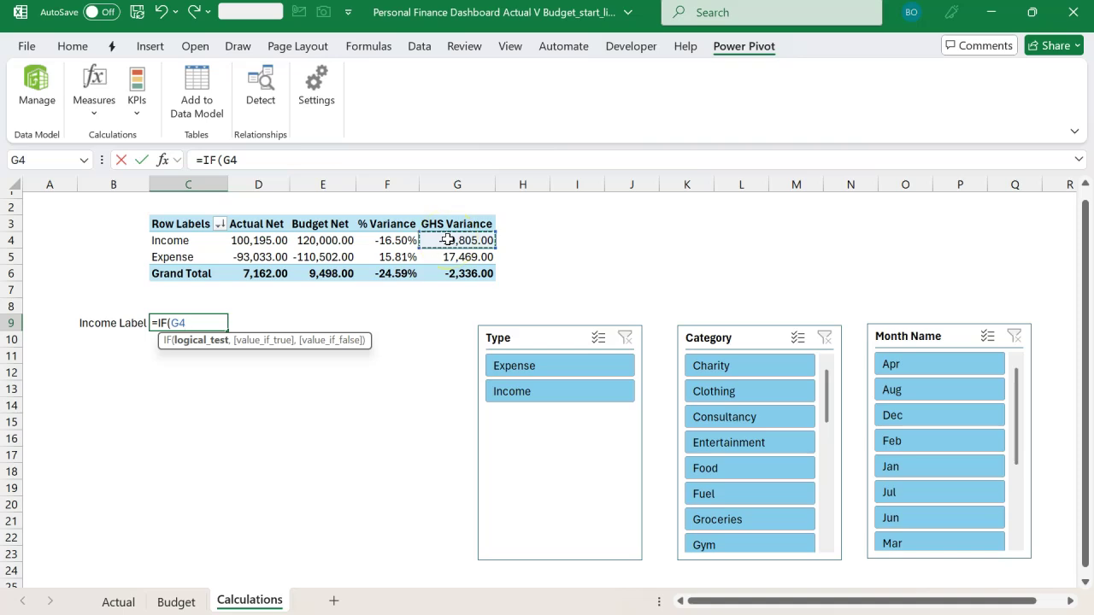
pyautogui.write(',')
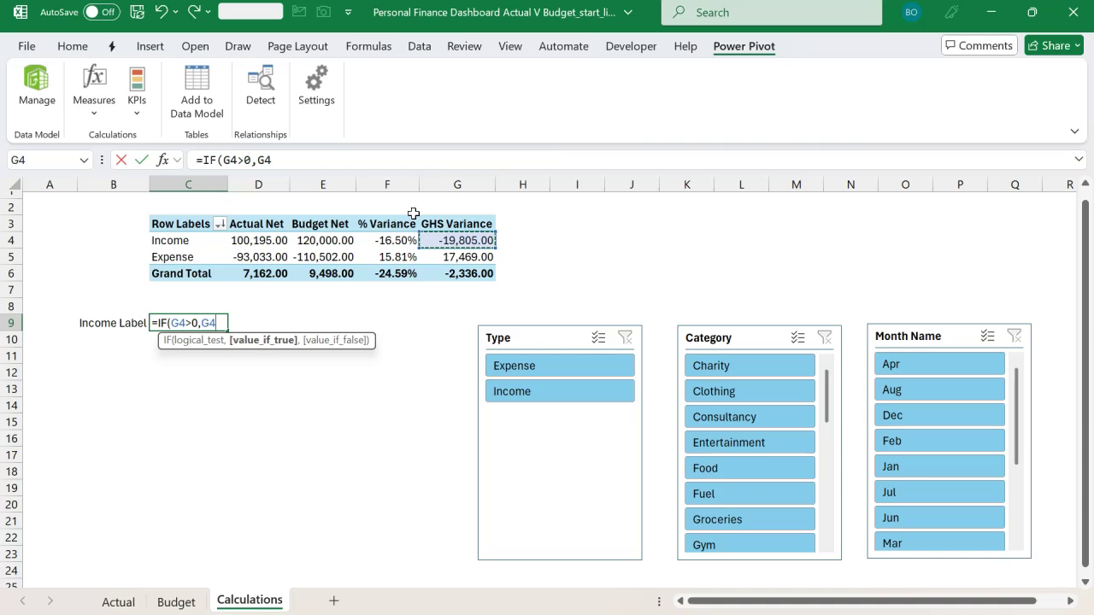
pyautogui.write('&" | "&')
pyautogui.click(388, 239)
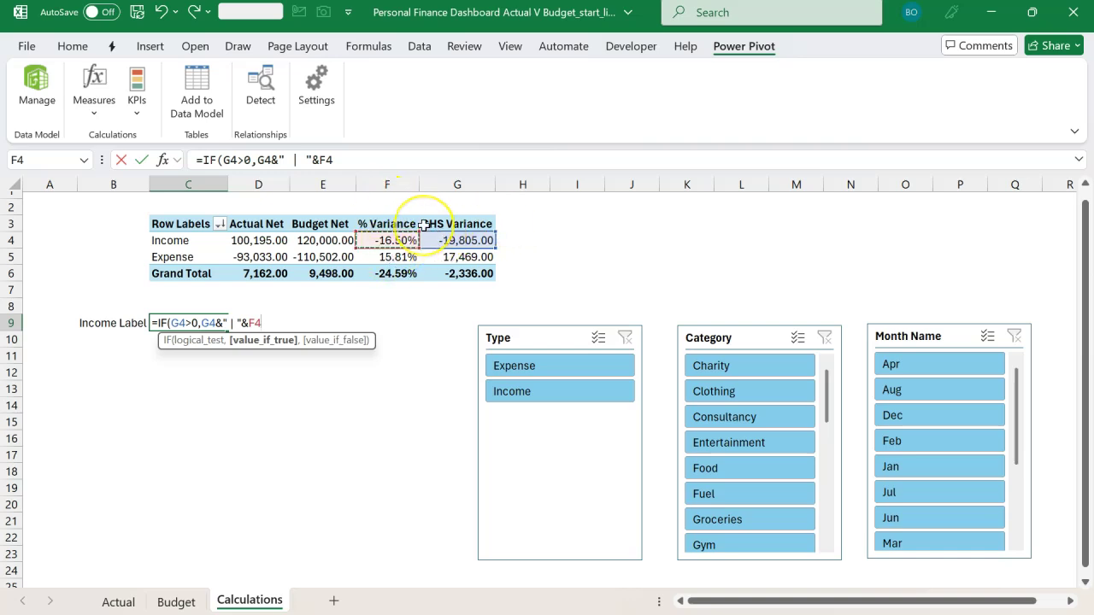
pyautogui.write('&')
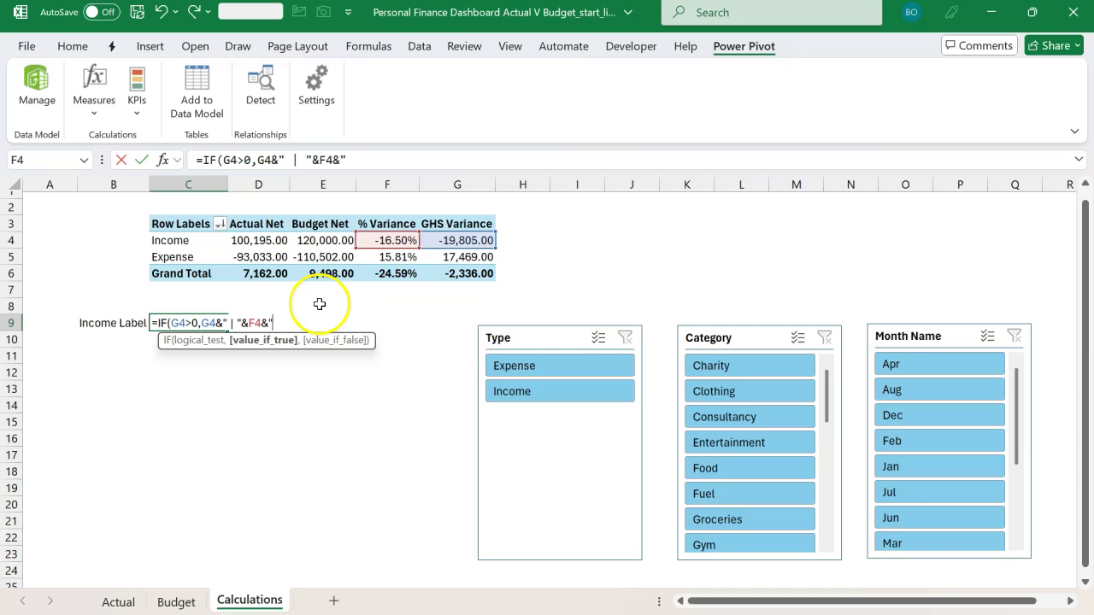
# Insert the Black Up-Pointing Triangle symbol (▲) into the C9 formula and close its quotation mark
pyautogui.click(154, 49)
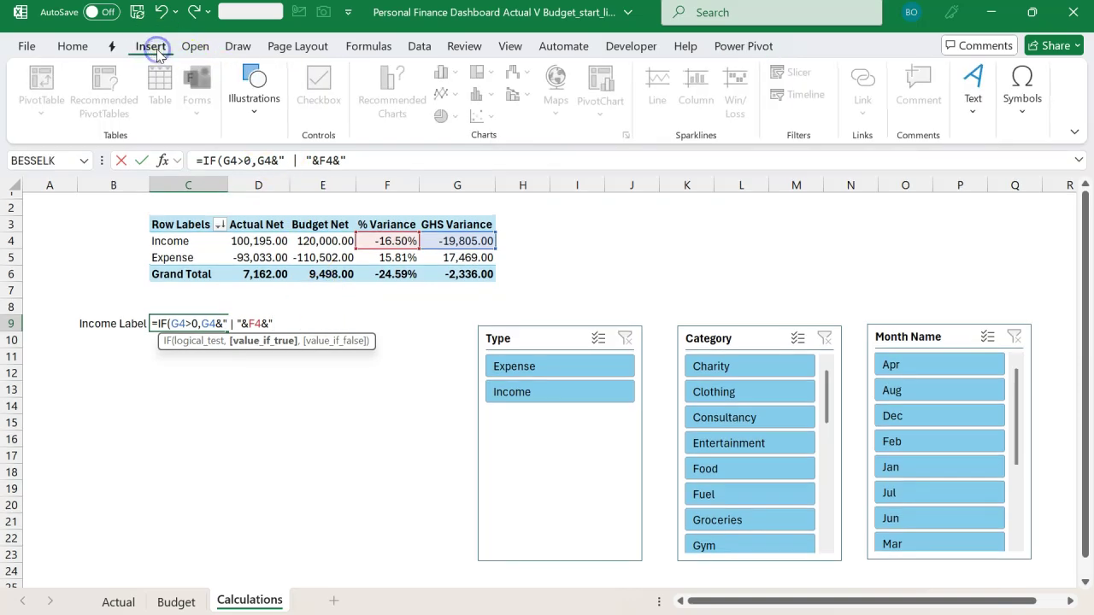
pyautogui.click(1030, 113)
pyautogui.click(1059, 169)
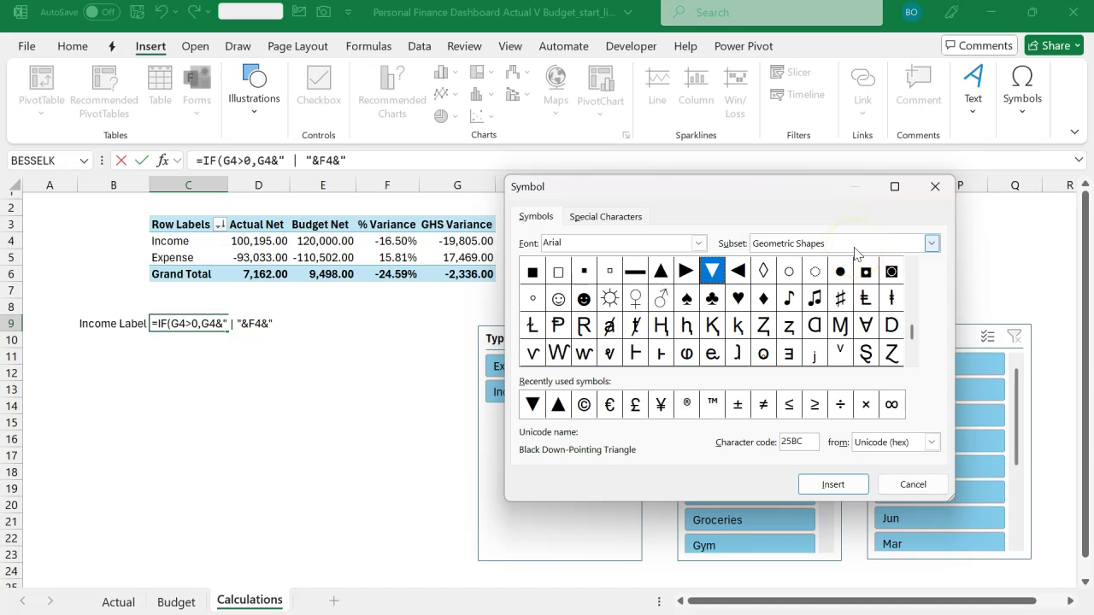
pyautogui.click(664, 275)
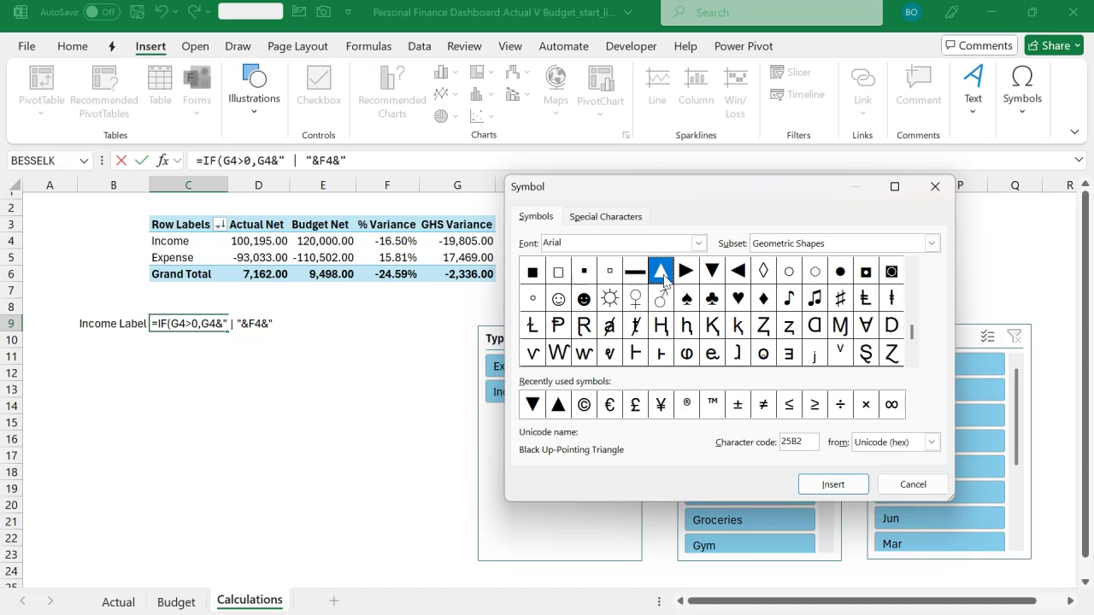
pyautogui.click(558, 404)
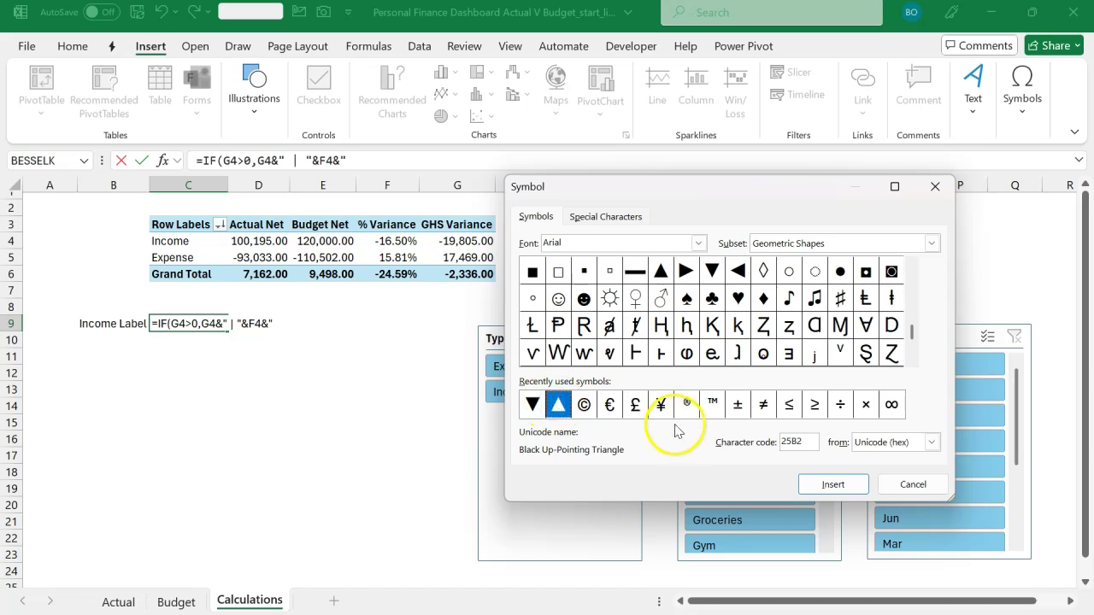
pyautogui.click(833, 485)
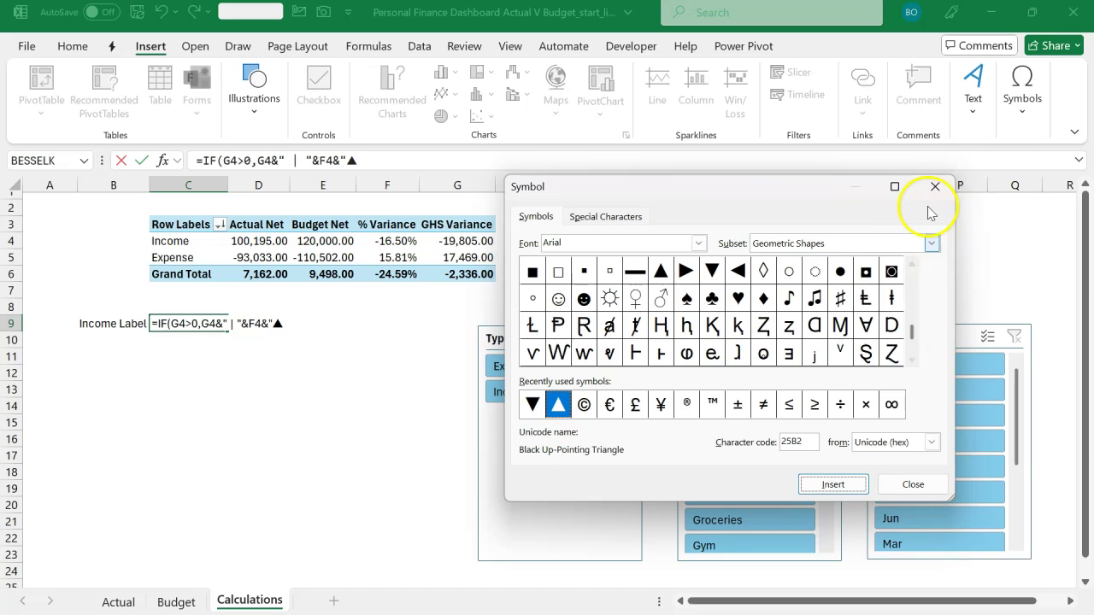
pyautogui.click(915, 484)
pyautogui.write('"')
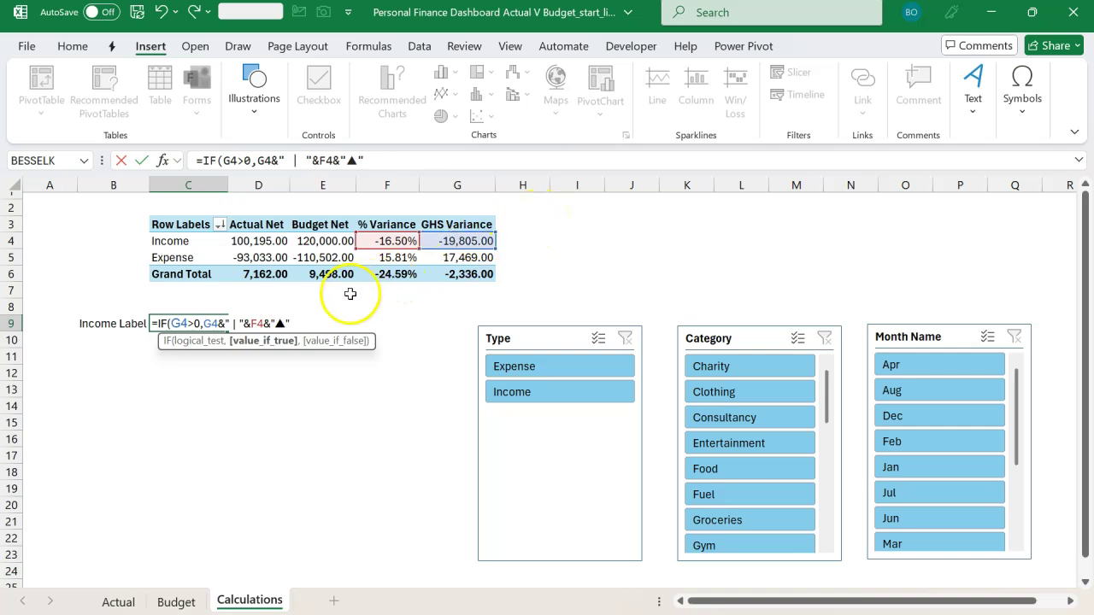
# Reuse the value-if-true expression G4&" | "&F4&"▲" as the value-if-false argument and complete the C9 IF formula
pyautogui.click(287, 324)
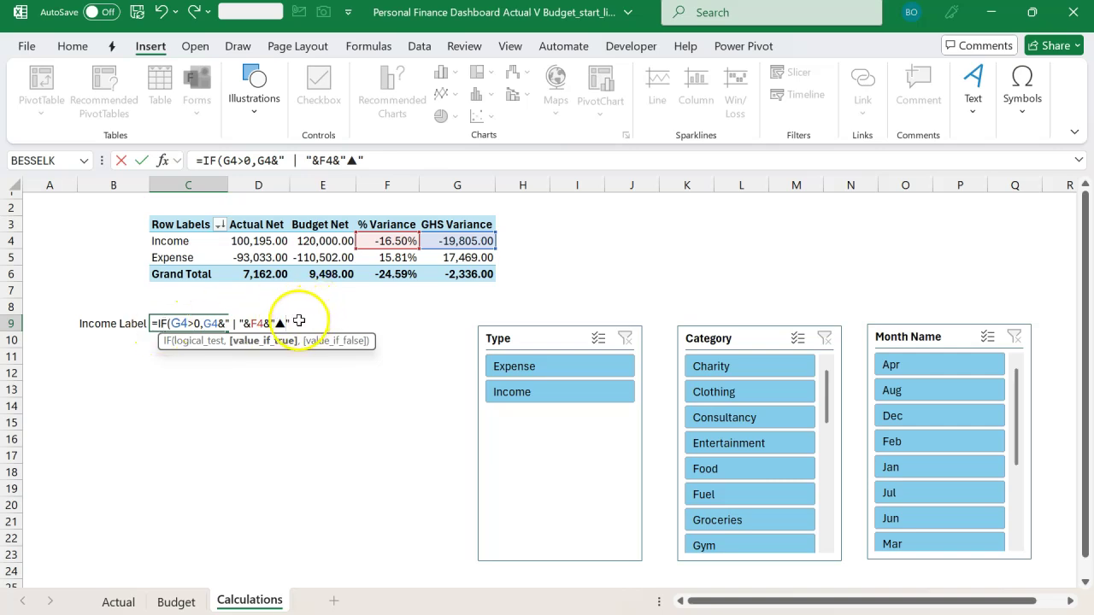
pyautogui.click(367, 159)
pyautogui.write(',')
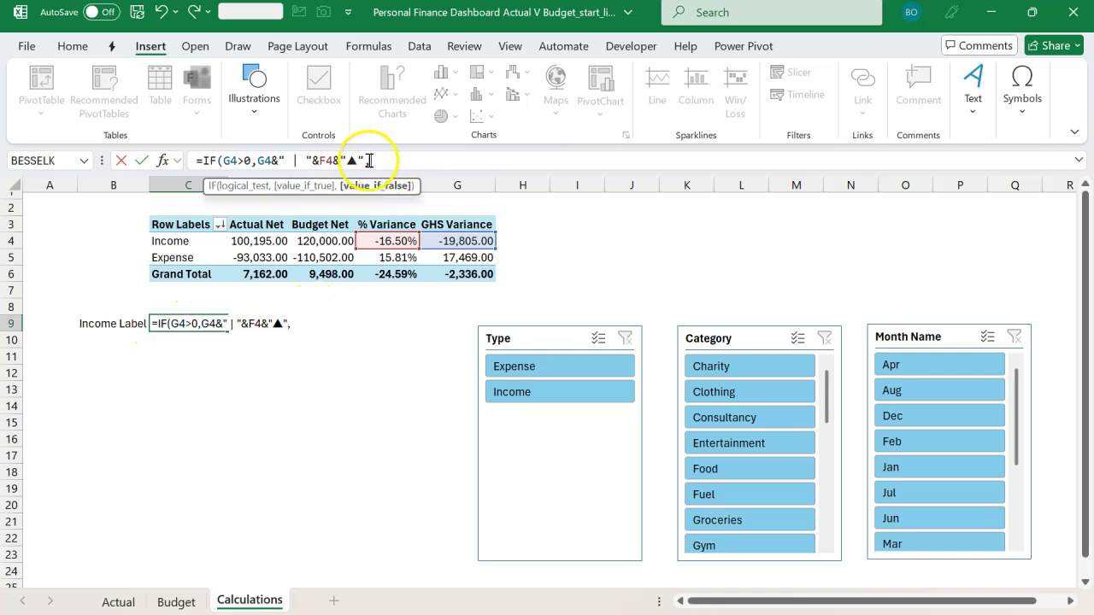
pyautogui.click(364, 159)
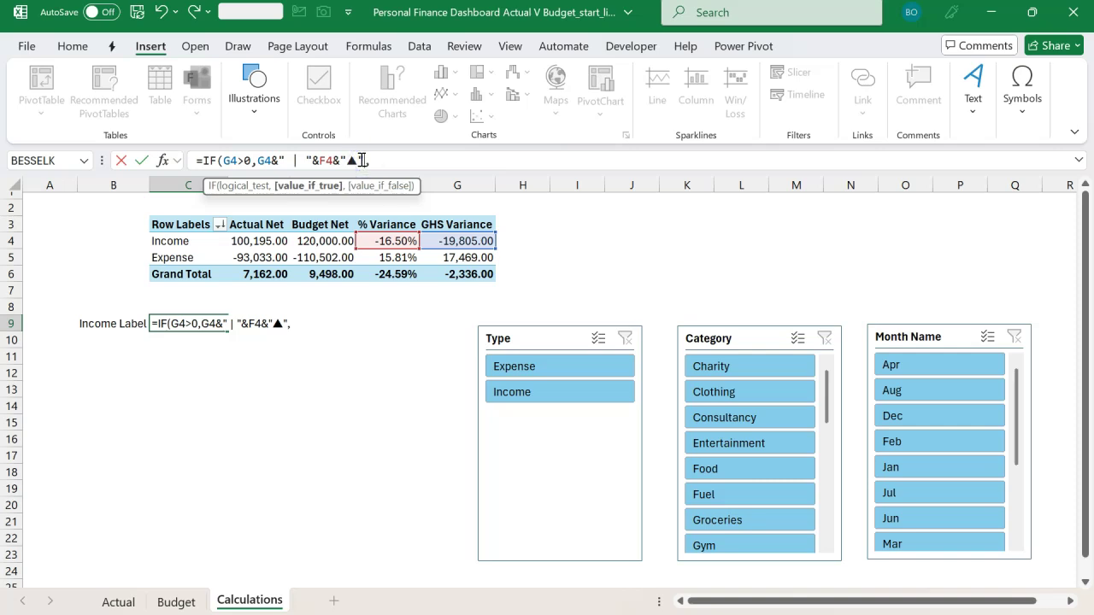
pyautogui.click(318, 186)
pyautogui.hotkey('ctrl', 'c')
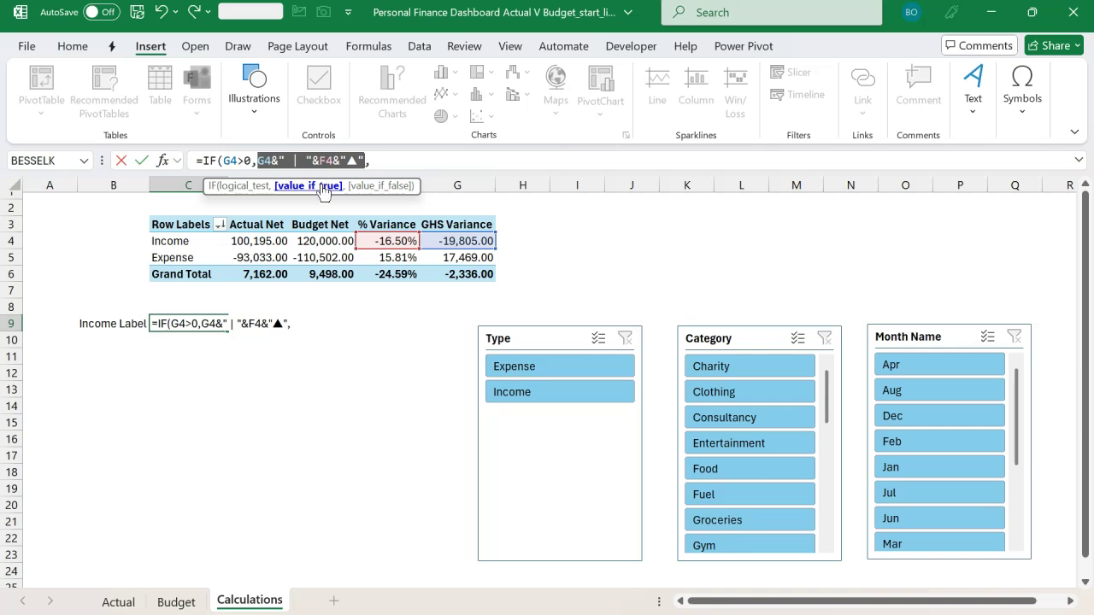
pyautogui.click(410, 158)
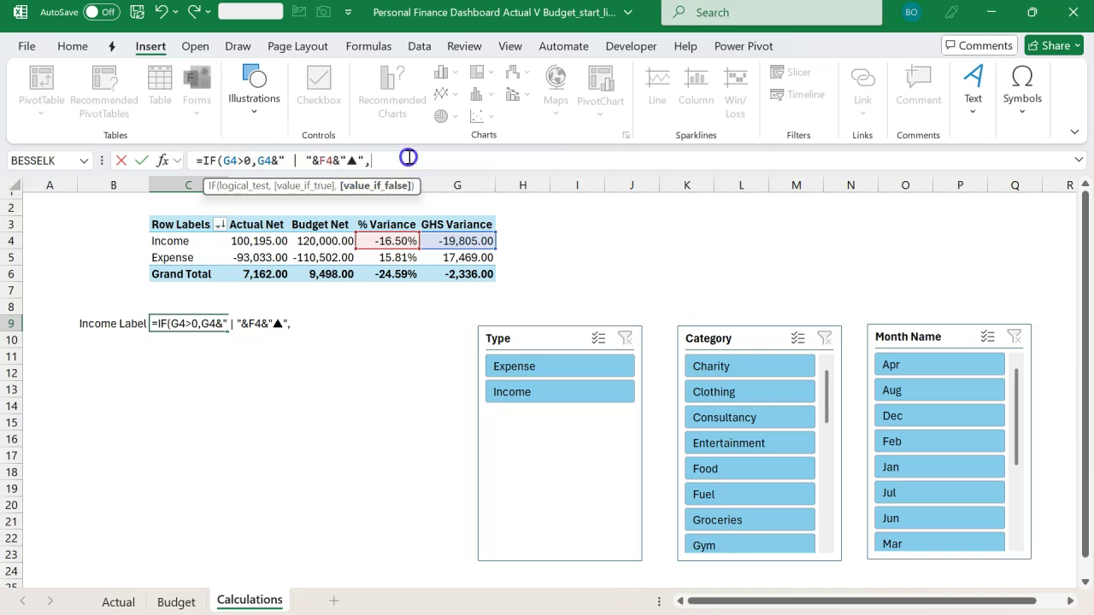
pyautogui.hotkey('ctrl', 'v')
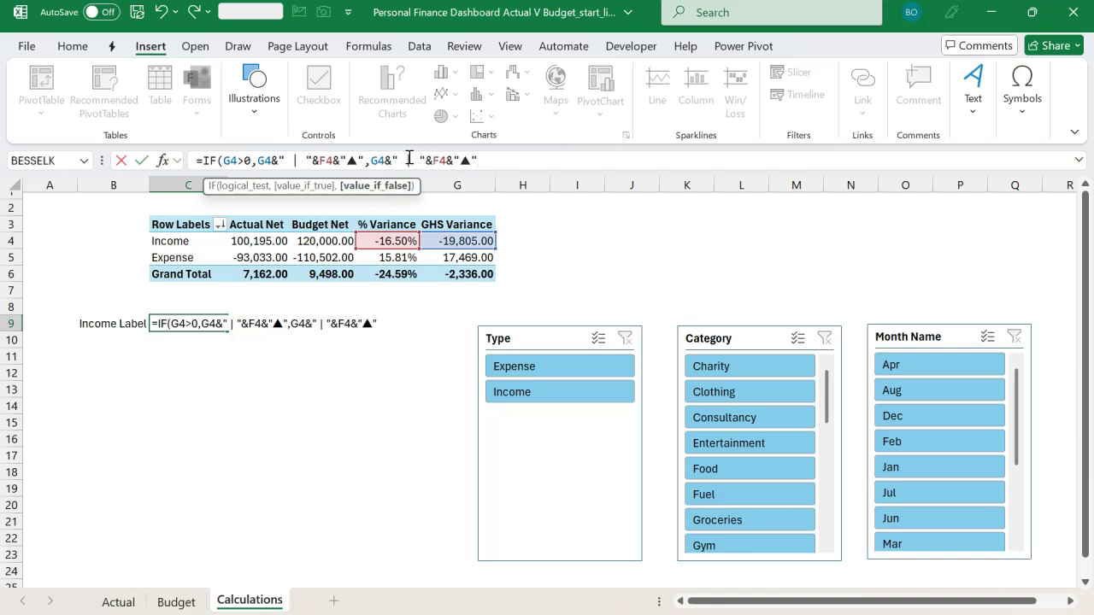
pyautogui.write(')')
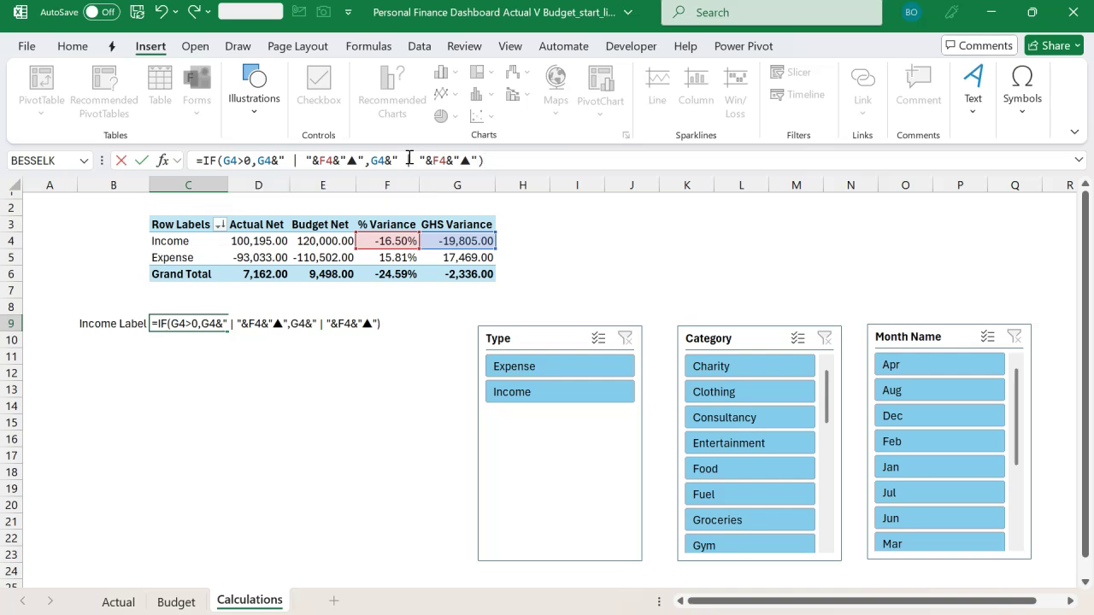
pyautogui.press('Return')
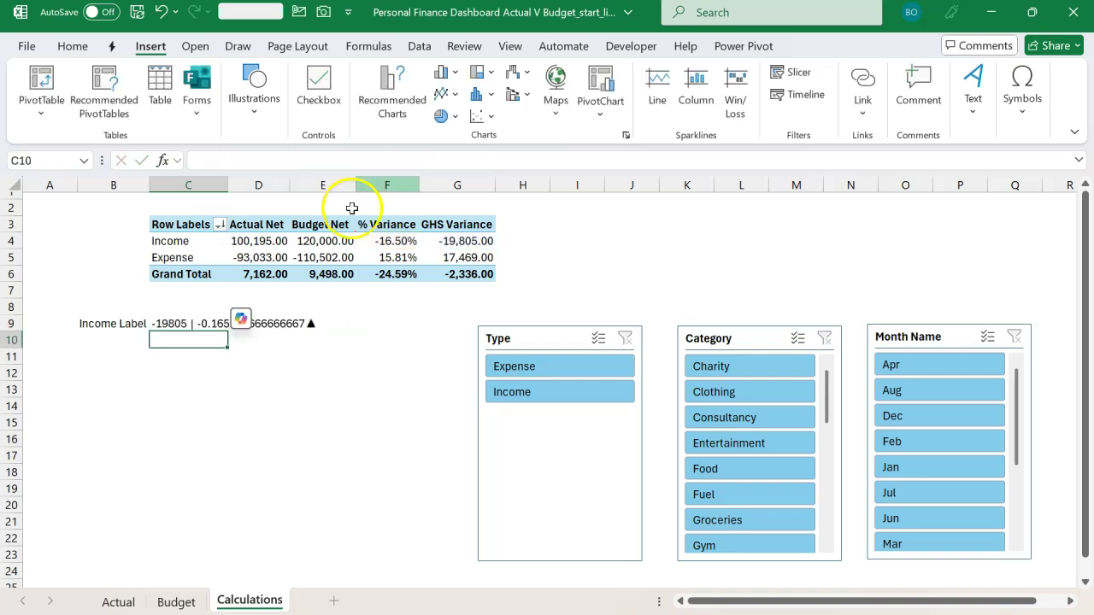
pyautogui.click(246, 401)
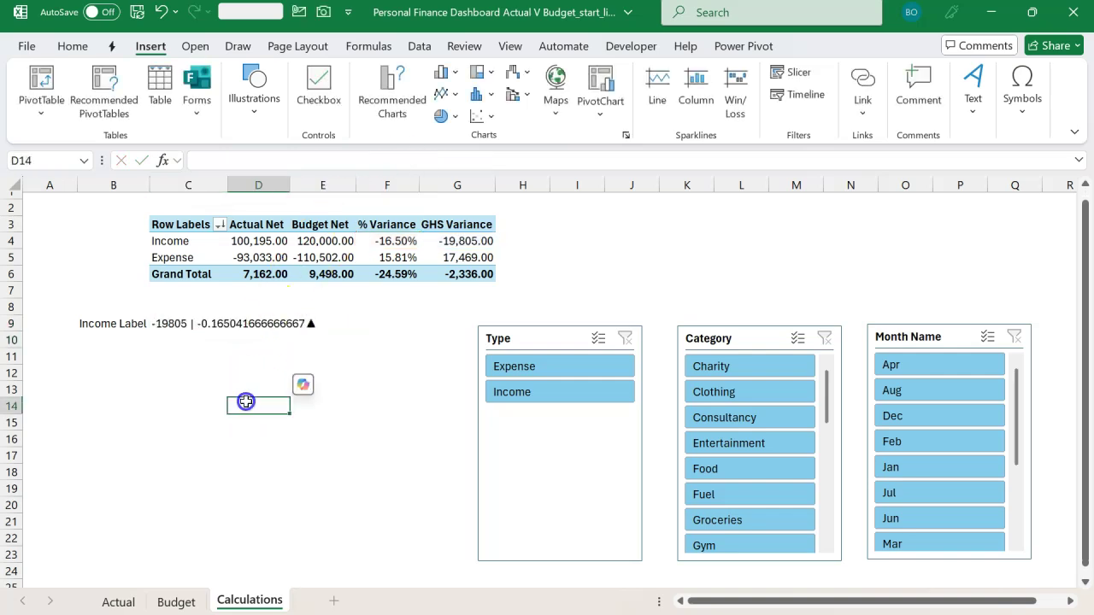
pyautogui.click(159, 338)
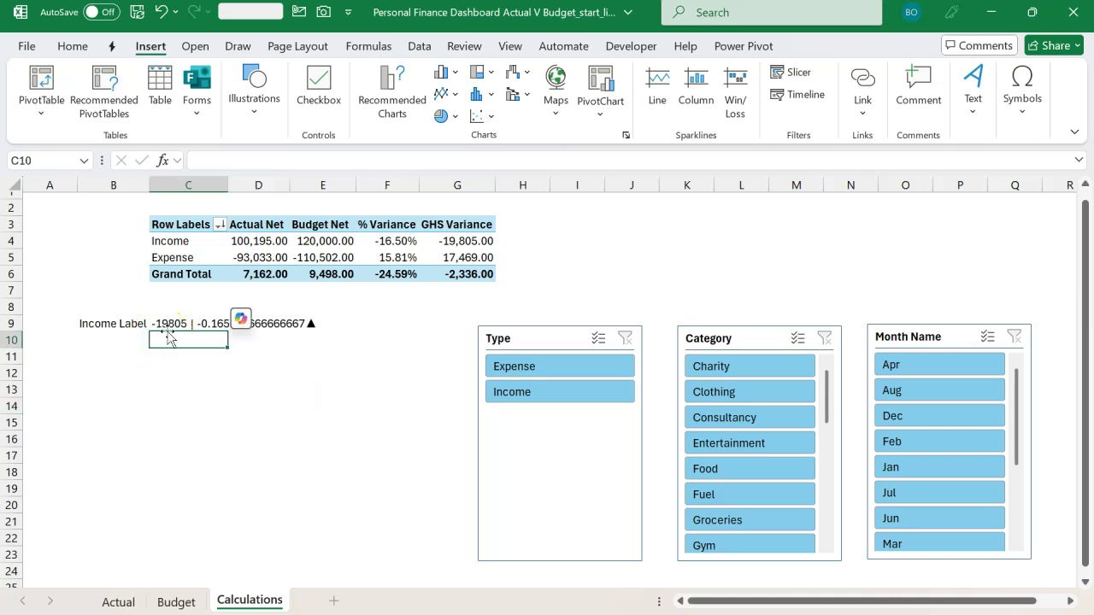
pyautogui.click(214, 323)
pyautogui.click(302, 475)
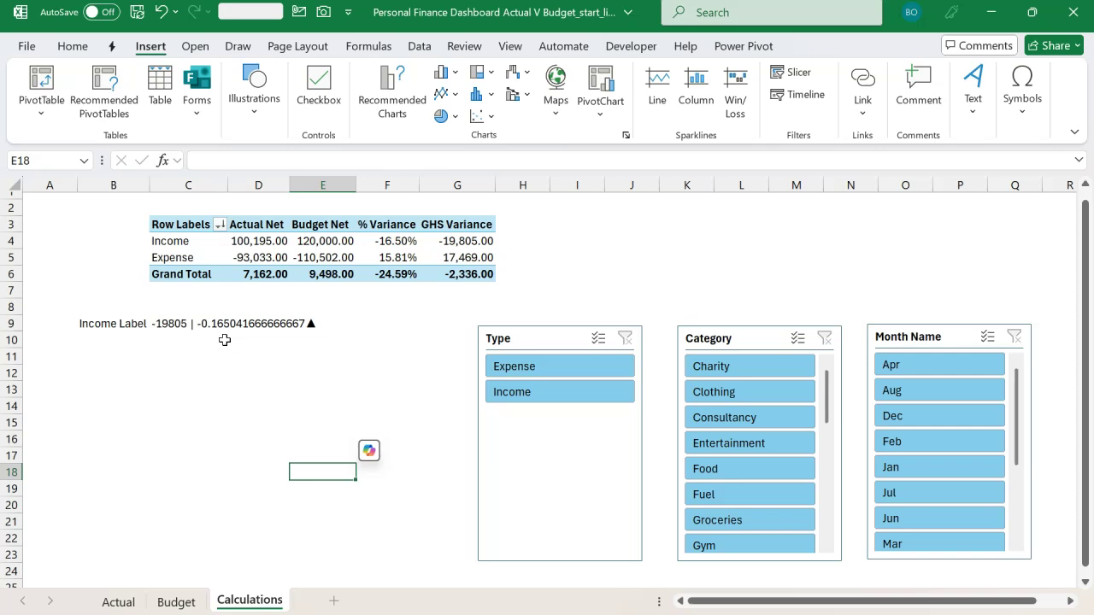
# Edit the Income Label formula in C9 with the formula bar expanded, starting a TEXT function before the value-if-true G4
pyautogui.click(182, 327)
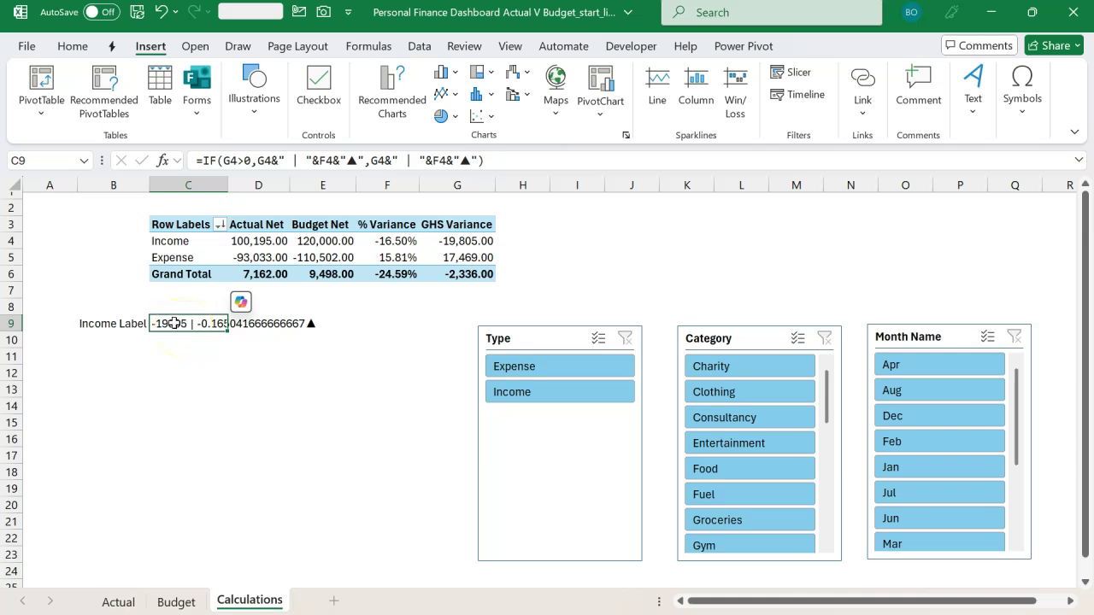
pyautogui.doubleClick(174, 323)
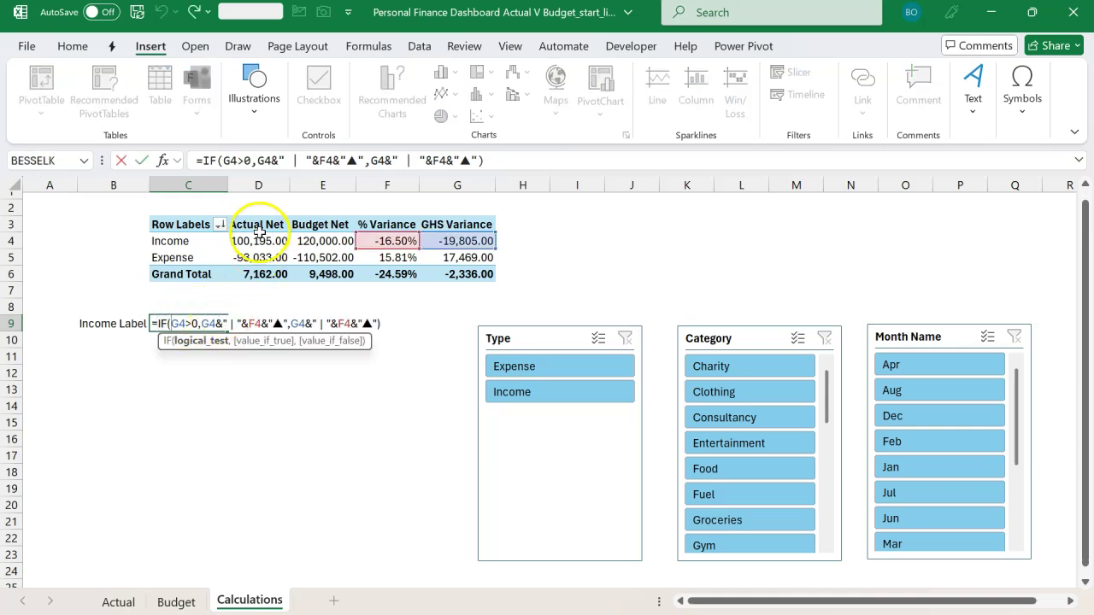
pyautogui.click(287, 161)
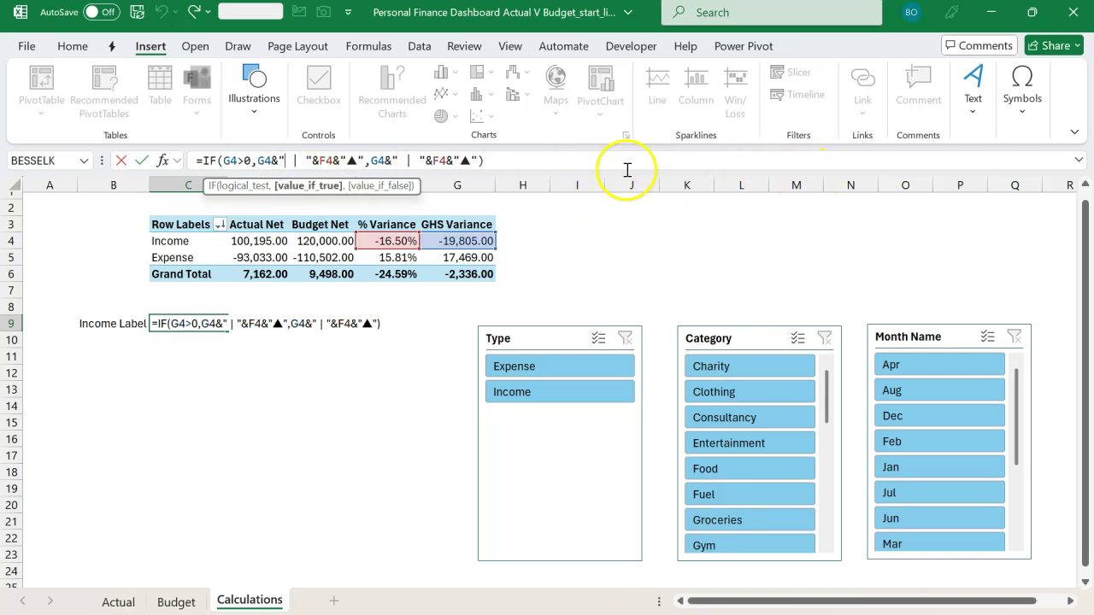
pyautogui.click(1079, 160)
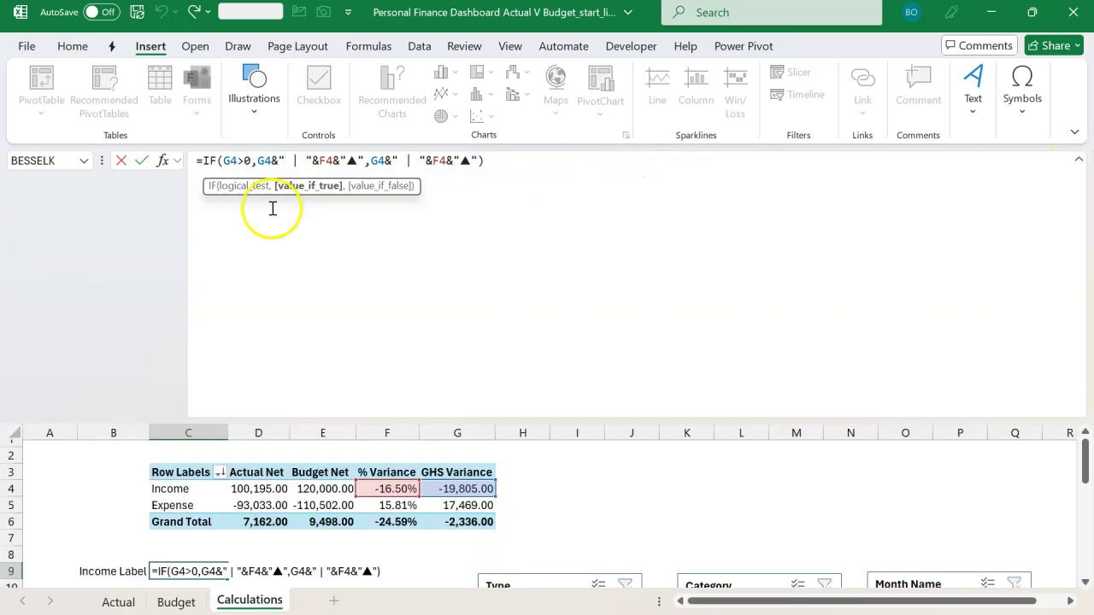
pyautogui.click(258, 162)
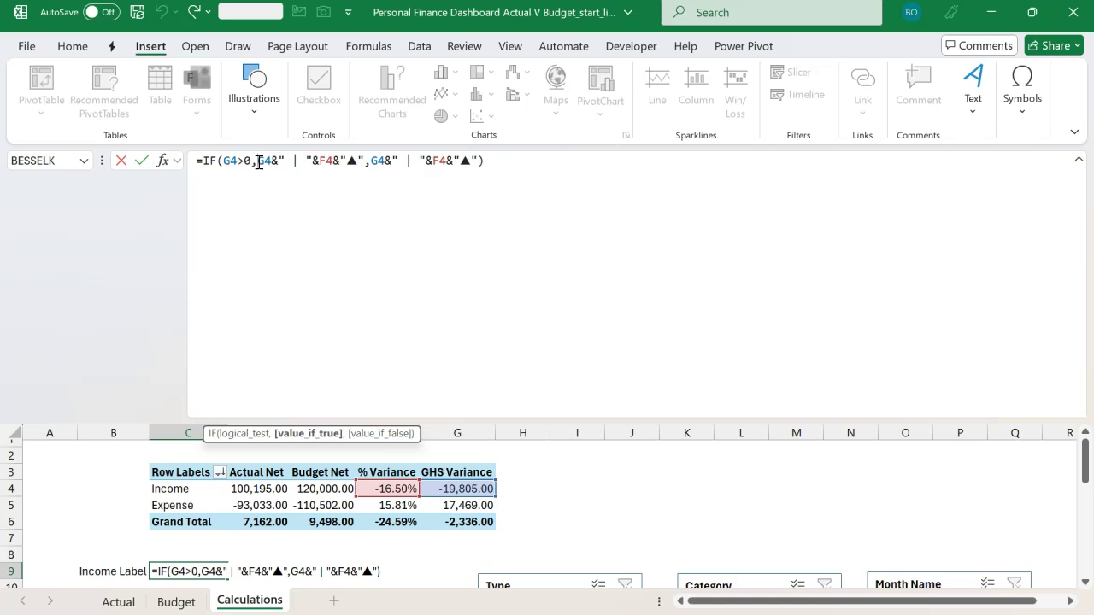
pyautogui.moveTo(267, 162); pyautogui.dragTo(276, 162)
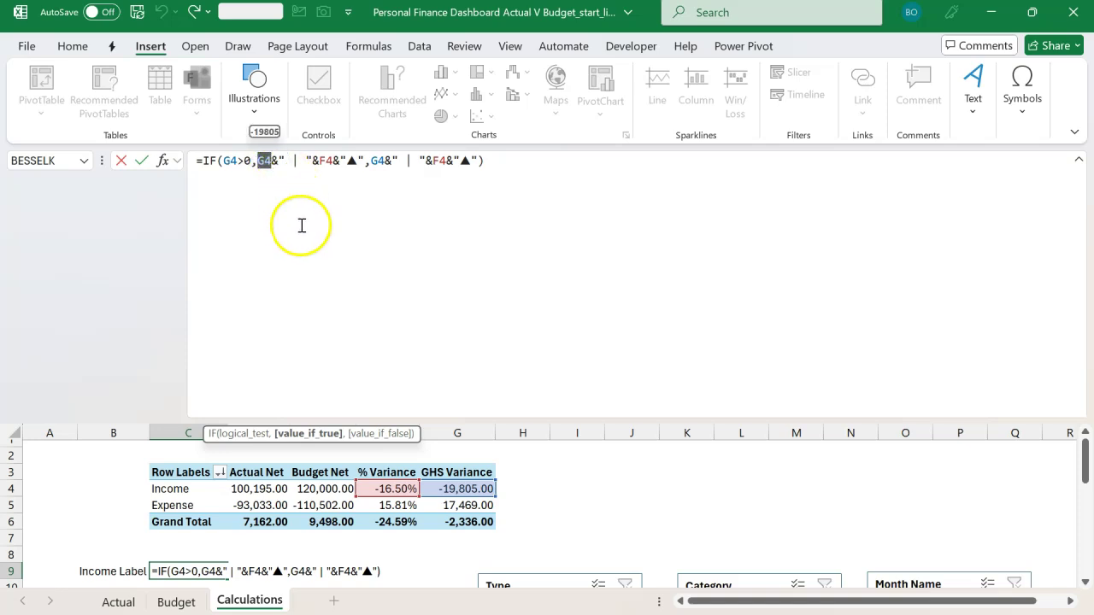
pyautogui.click(258, 162)
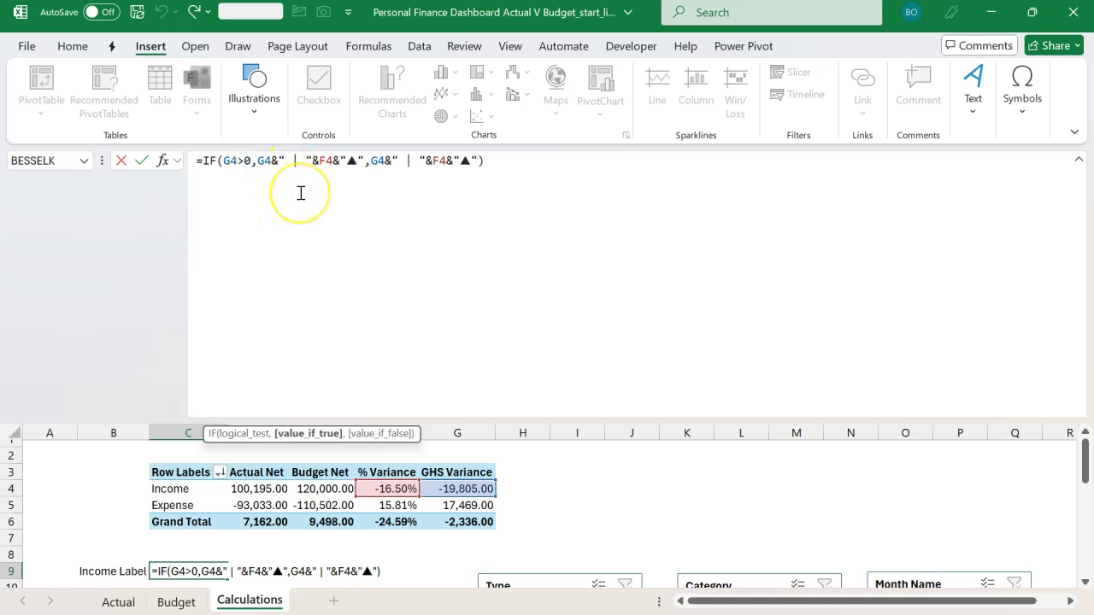
pyautogui.write('tex')
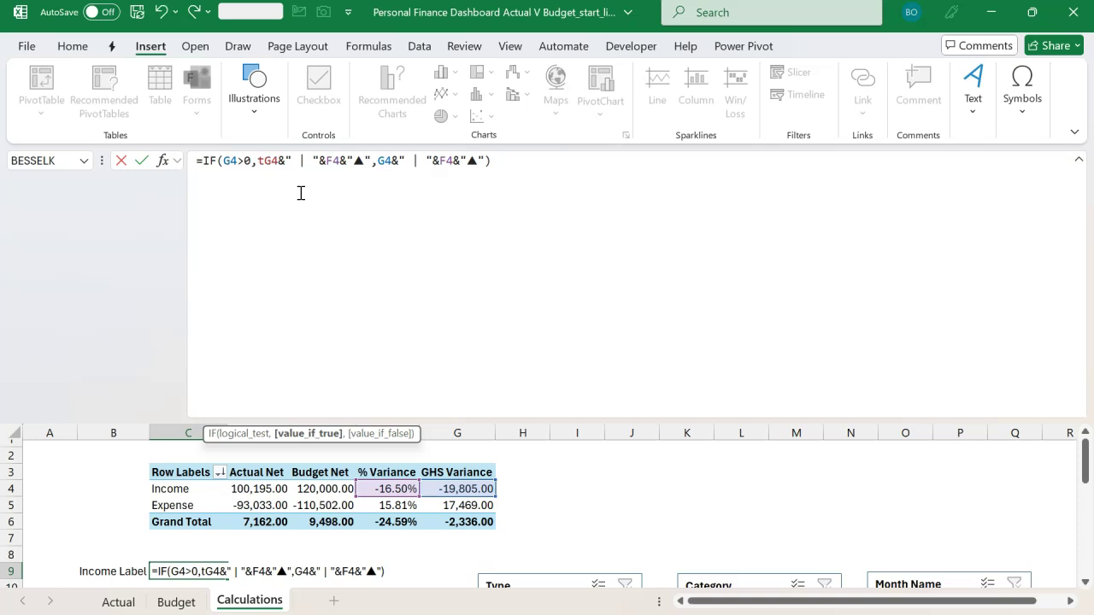
pyautogui.press('Tab')
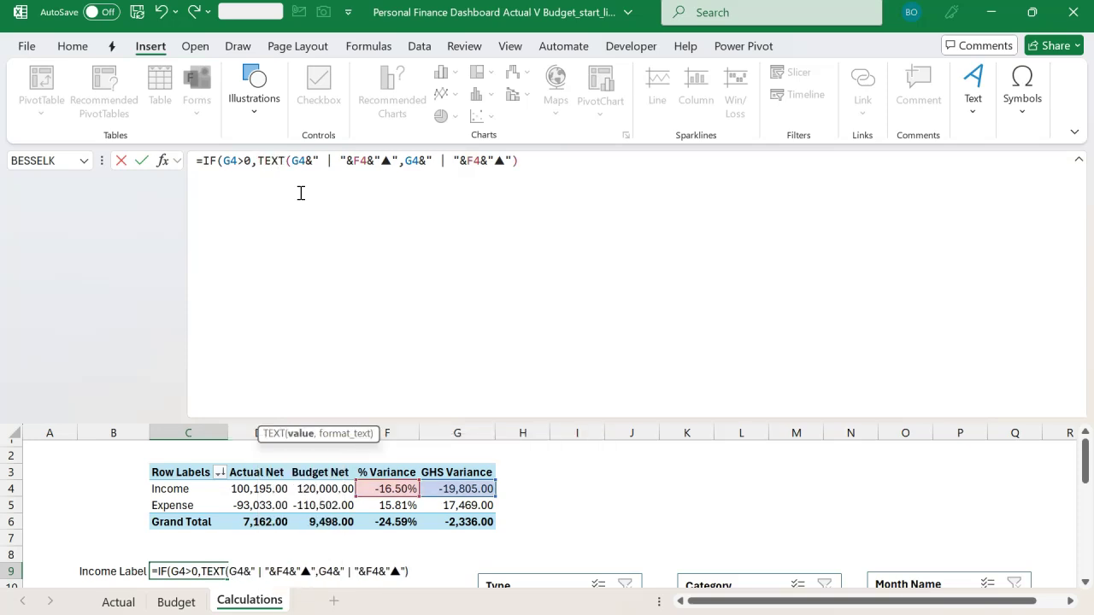
# Complete the TEXT function around the value-if-true G4 with the number format "#,##0.00"
pyautogui.click(305, 167)
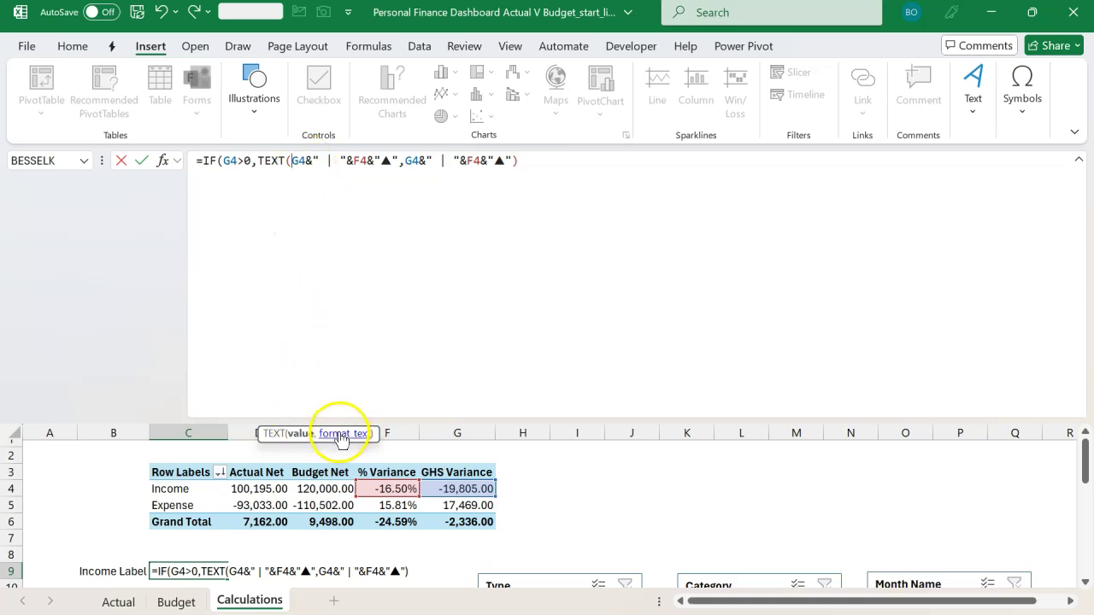
pyautogui.click(303, 162)
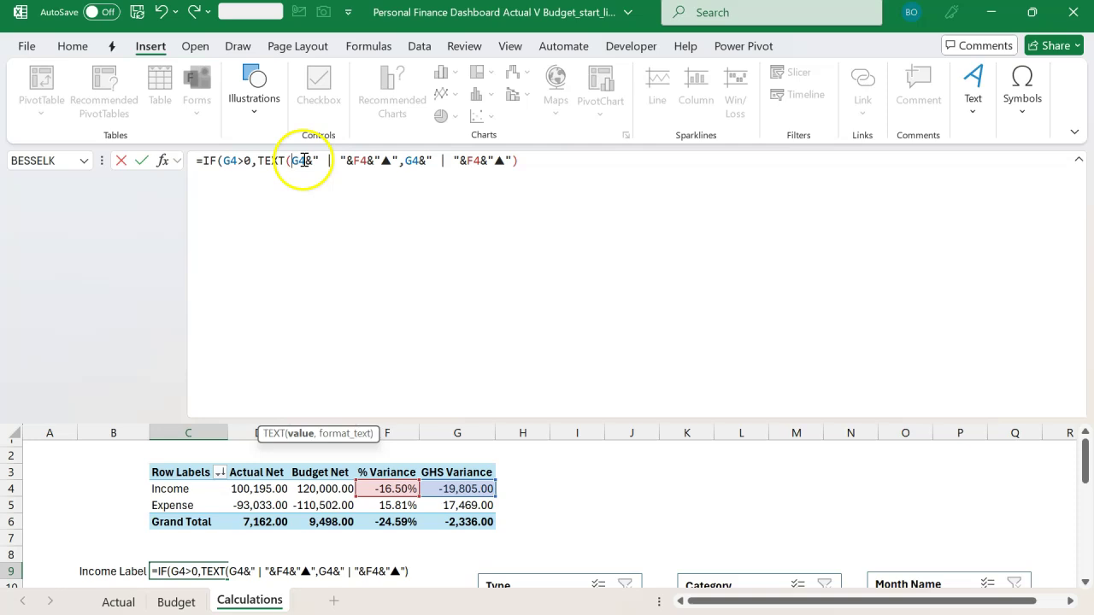
pyautogui.click(379, 174)
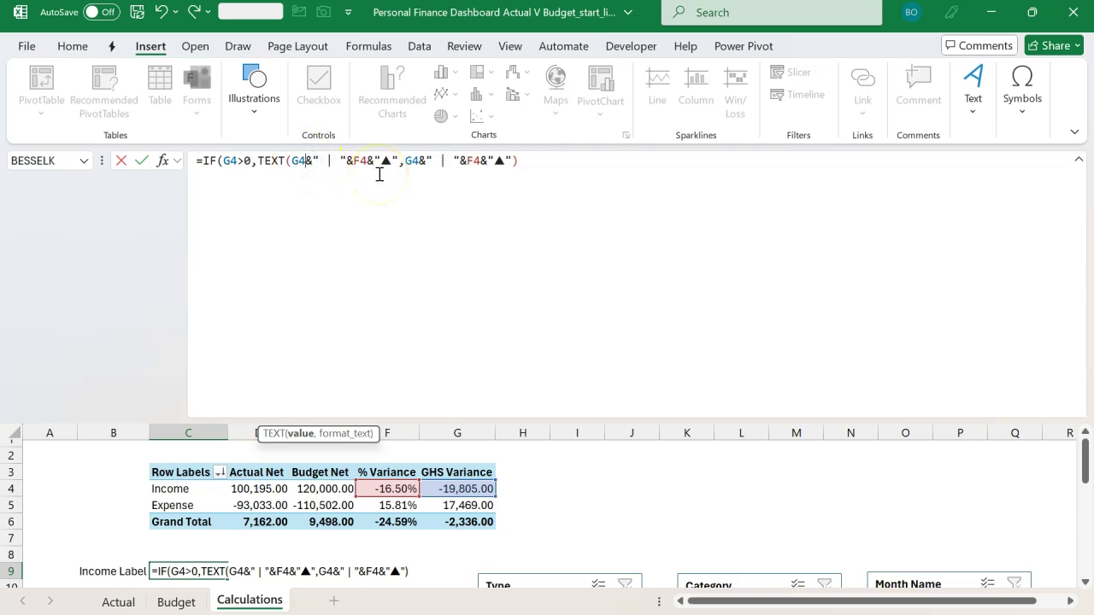
pyautogui.write(',')
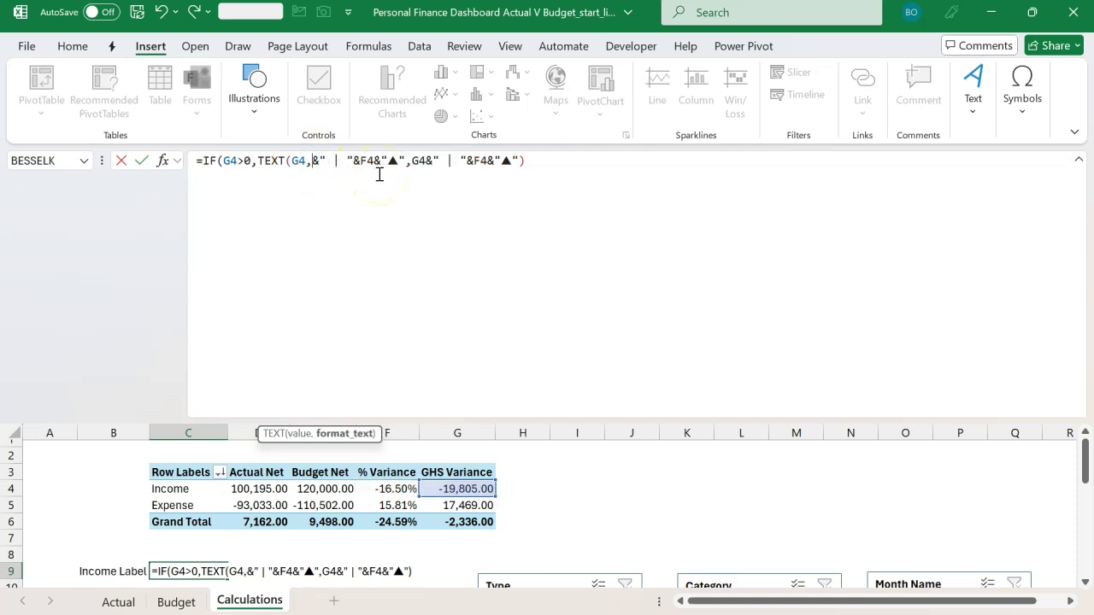
pyautogui.click(335, 435)
pyautogui.write('"')
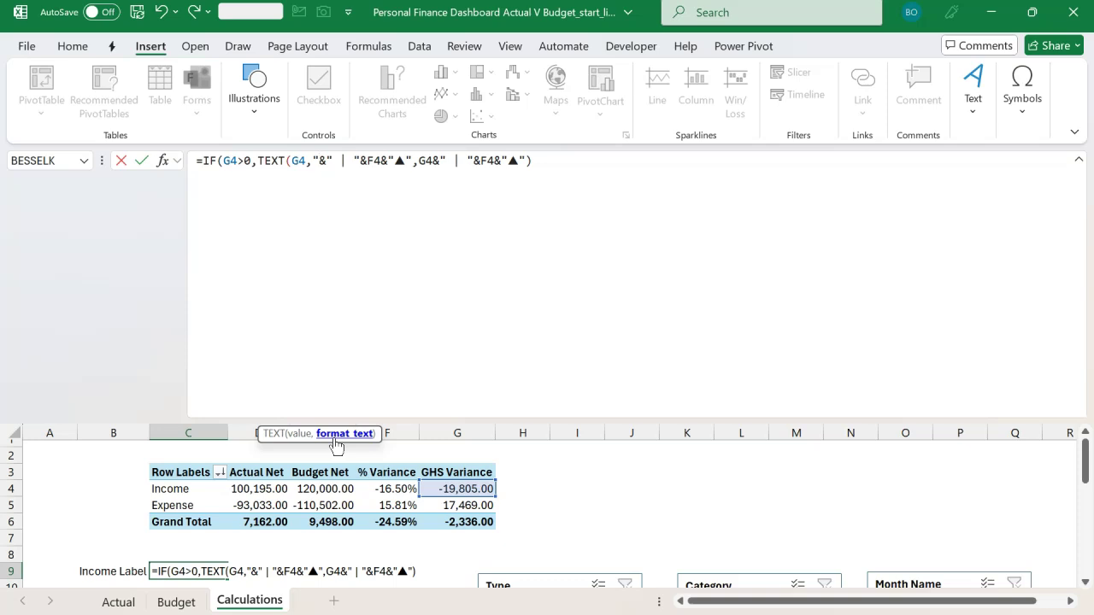
pyautogui.write('#')
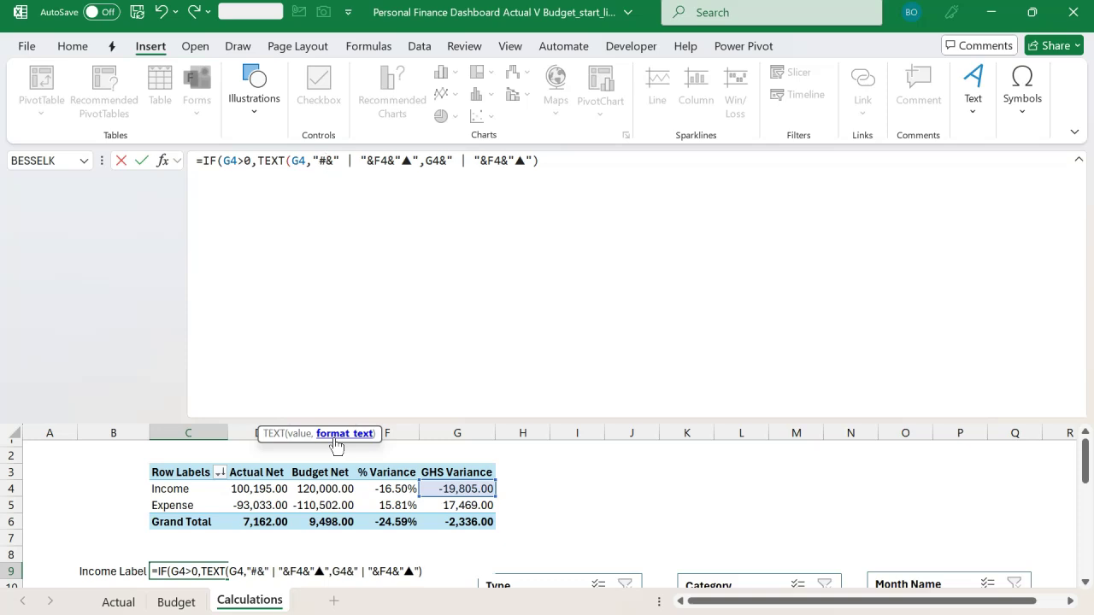
pyautogui.write(',##')
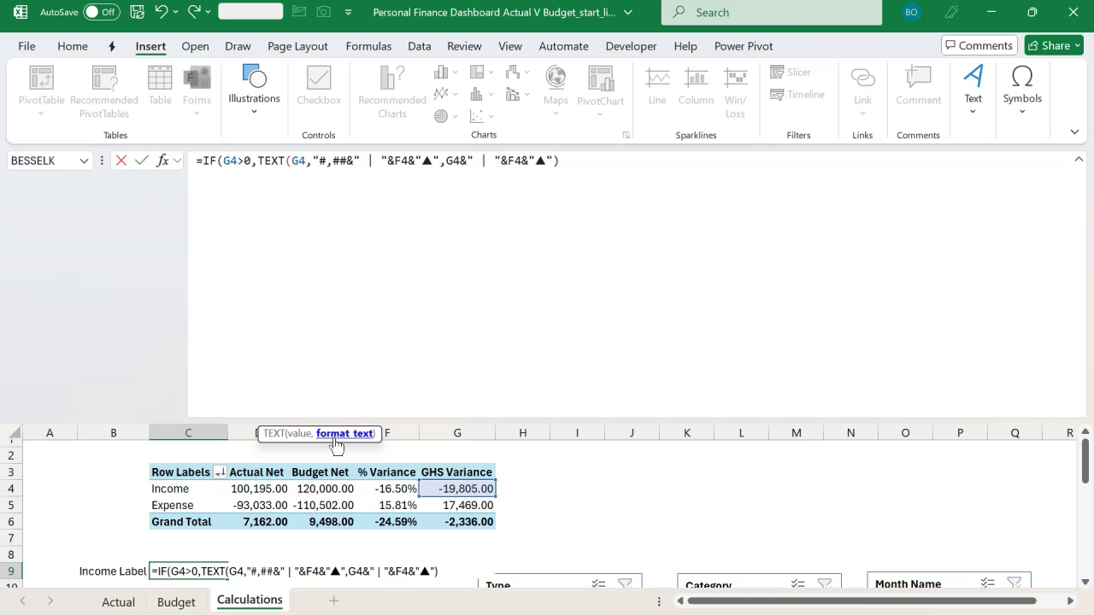
pyautogui.write('0.00')
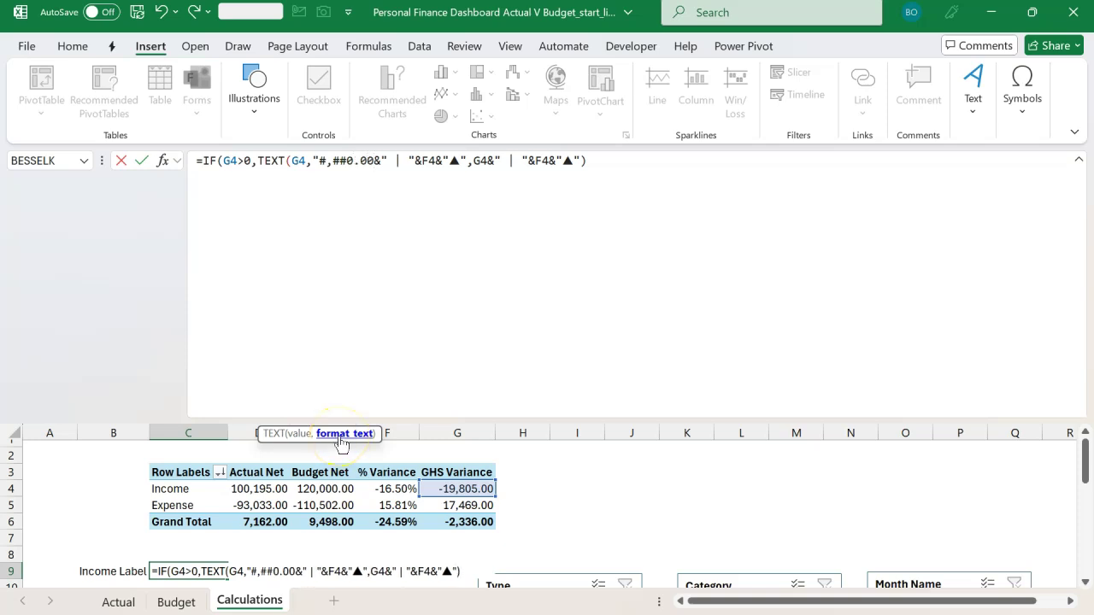
pyautogui.write('"')
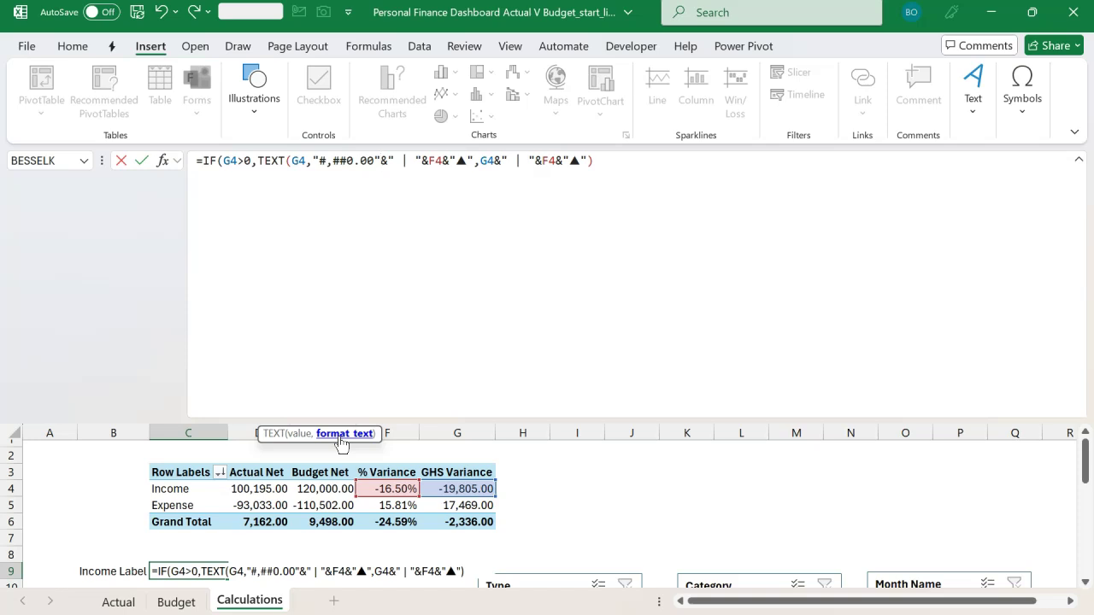
pyautogui.write(')')
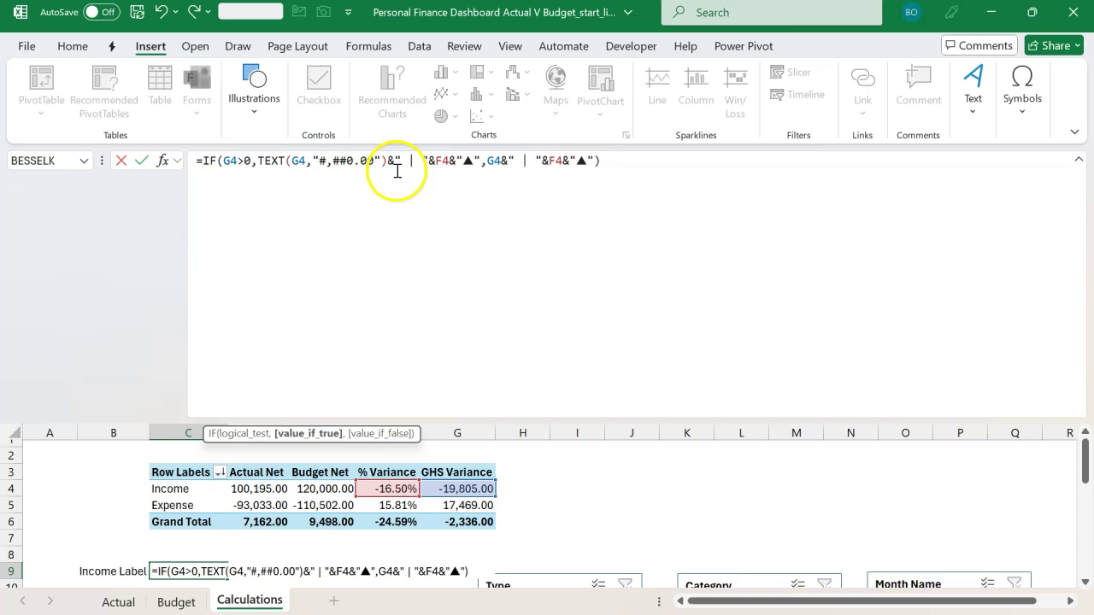
pyautogui.moveTo(387, 163); pyautogui.dragTo(272, 163)
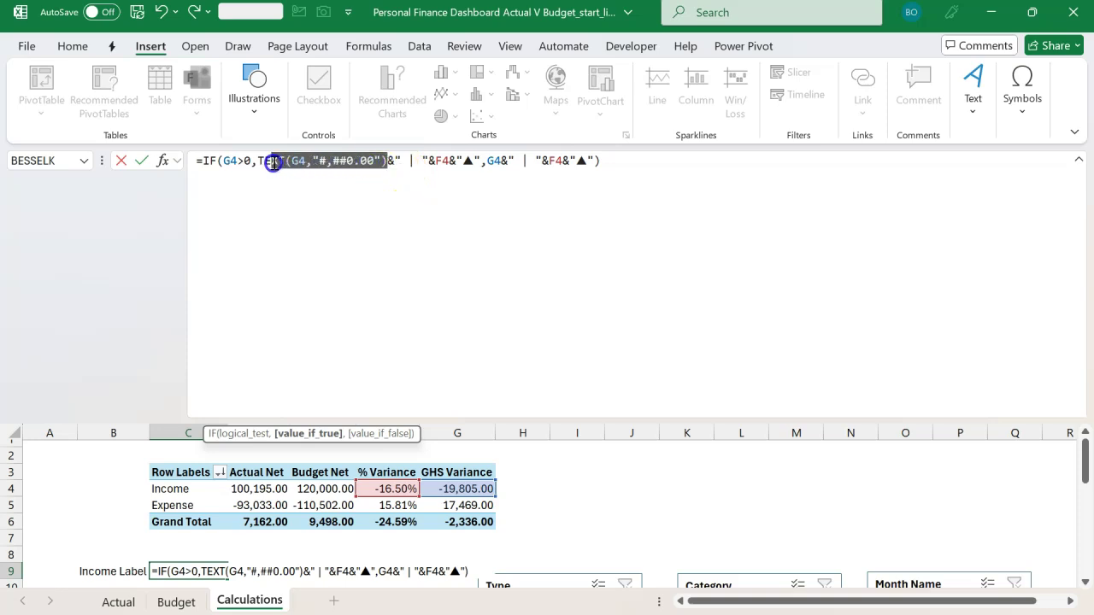
pyautogui.moveTo(273, 163); pyautogui.dragTo(267, 163)
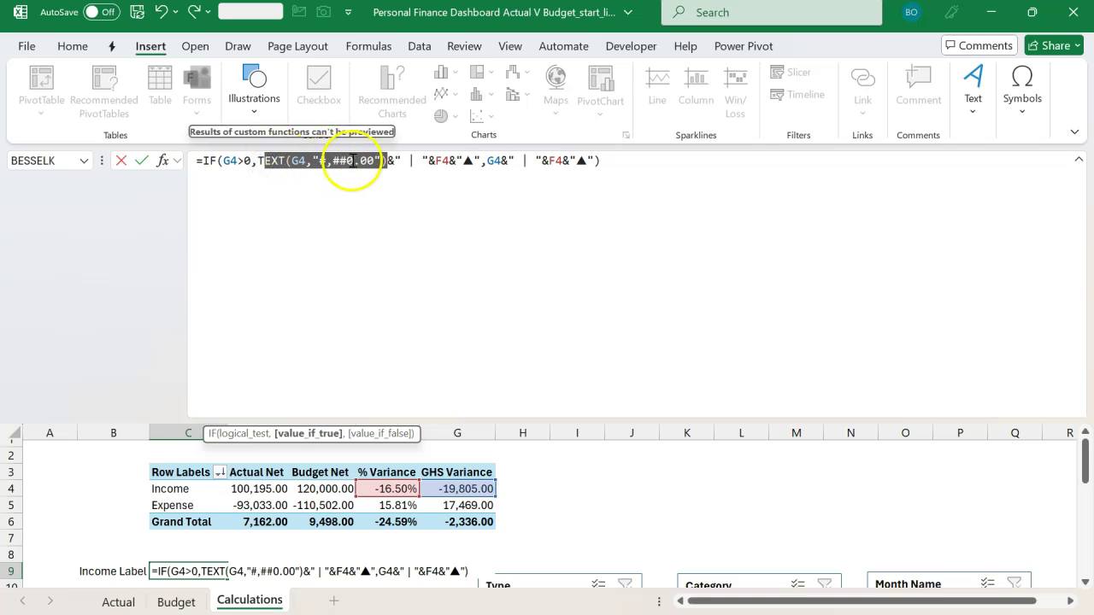
# Wrap F4 in the value-if-true argument in a TEXT function with the percentage format "0.00%"
pyautogui.click(452, 164)
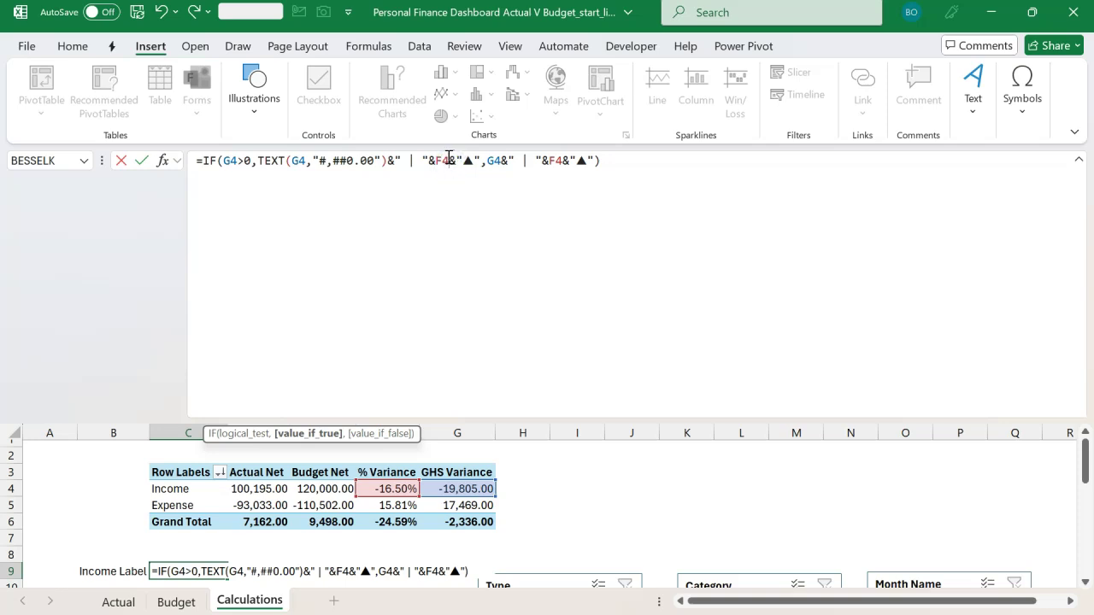
pyautogui.click(432, 161)
pyautogui.write('te')
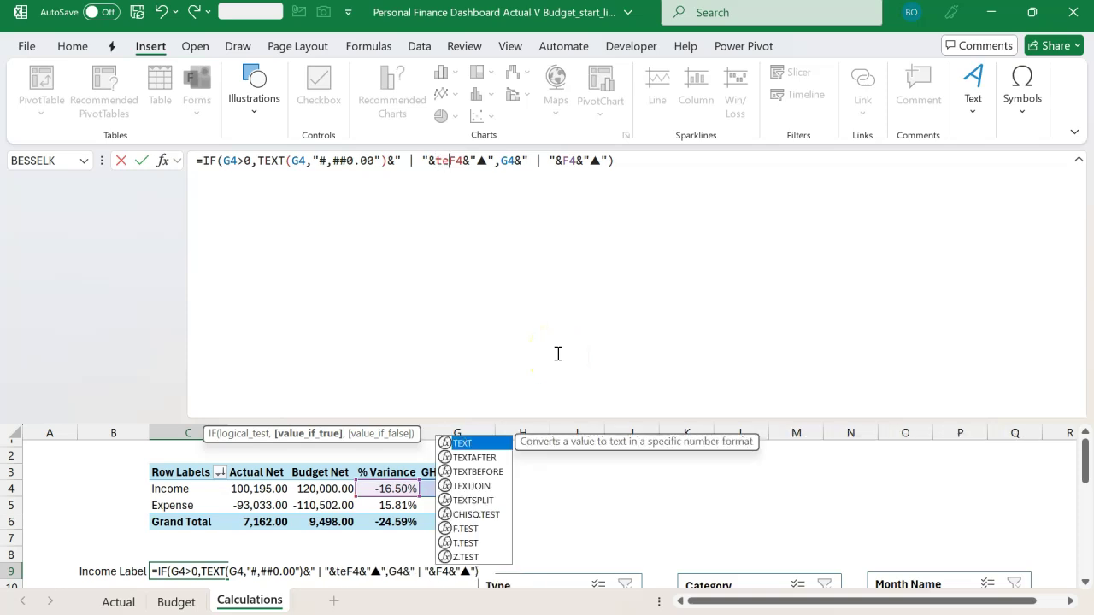
pyautogui.press('Tab')
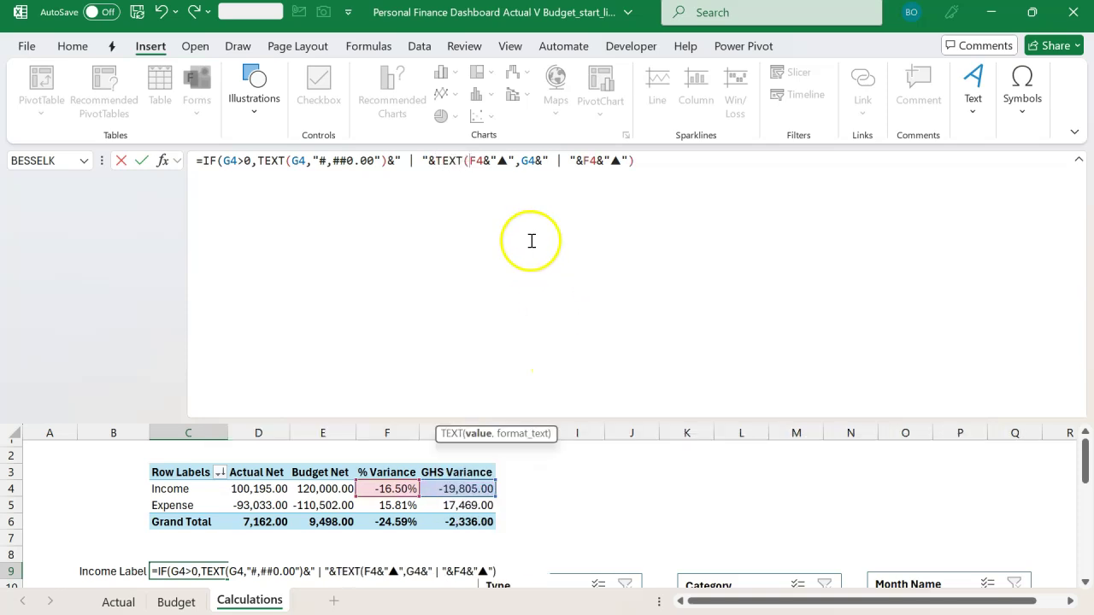
pyautogui.click(484, 159)
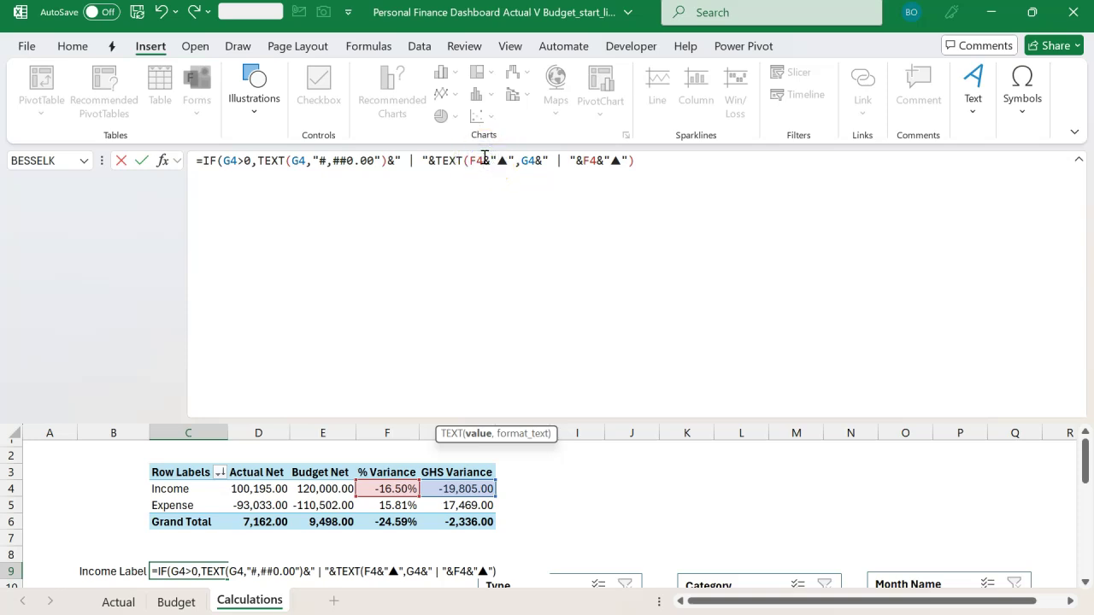
pyautogui.write(',')
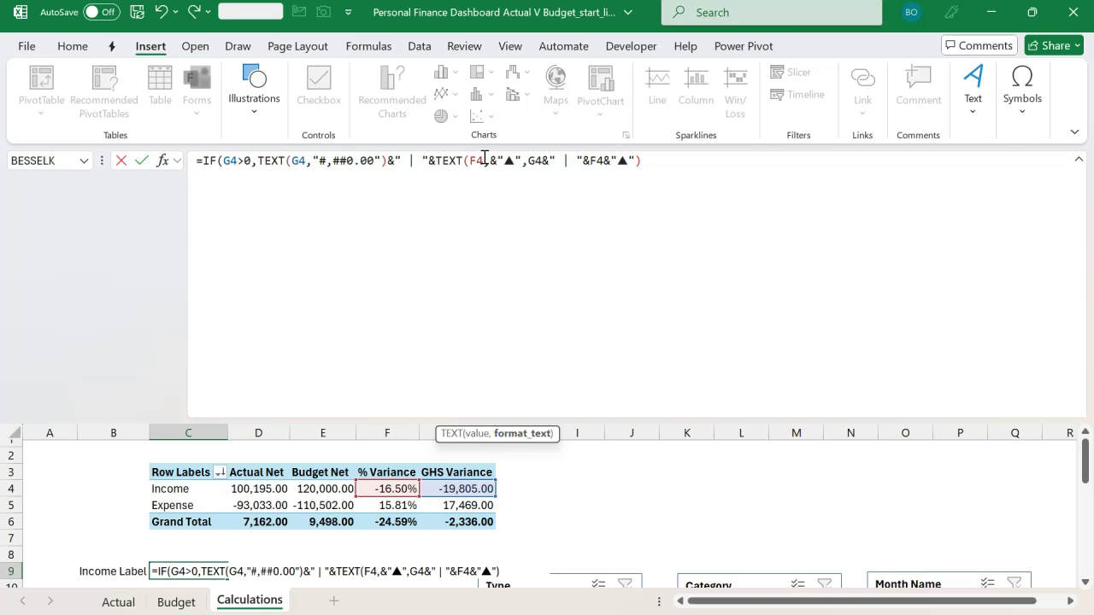
pyautogui.write('"')
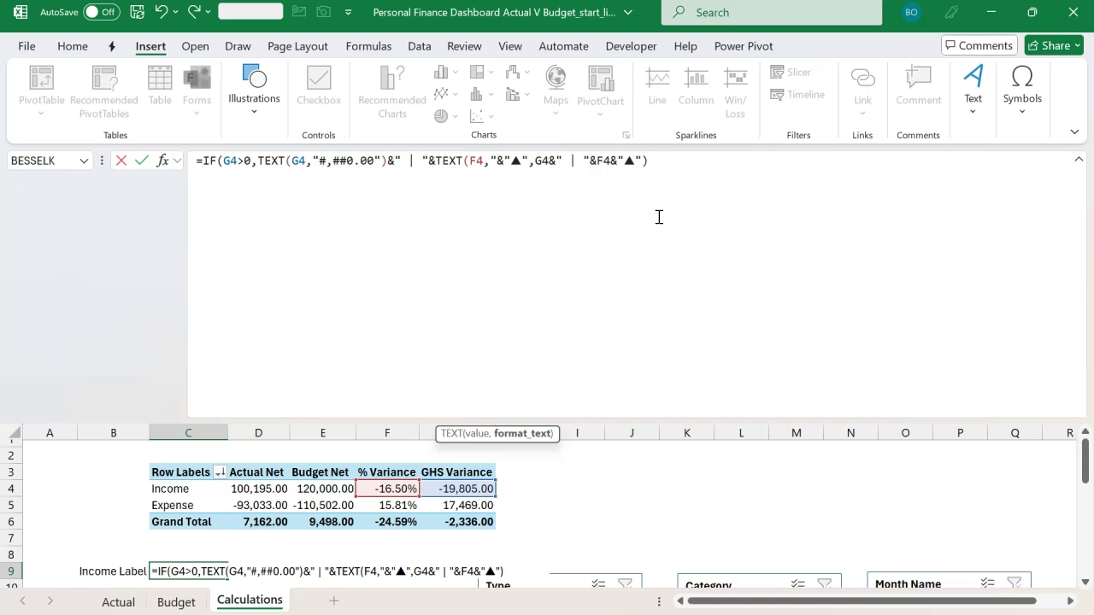
pyautogui.write('0.00')
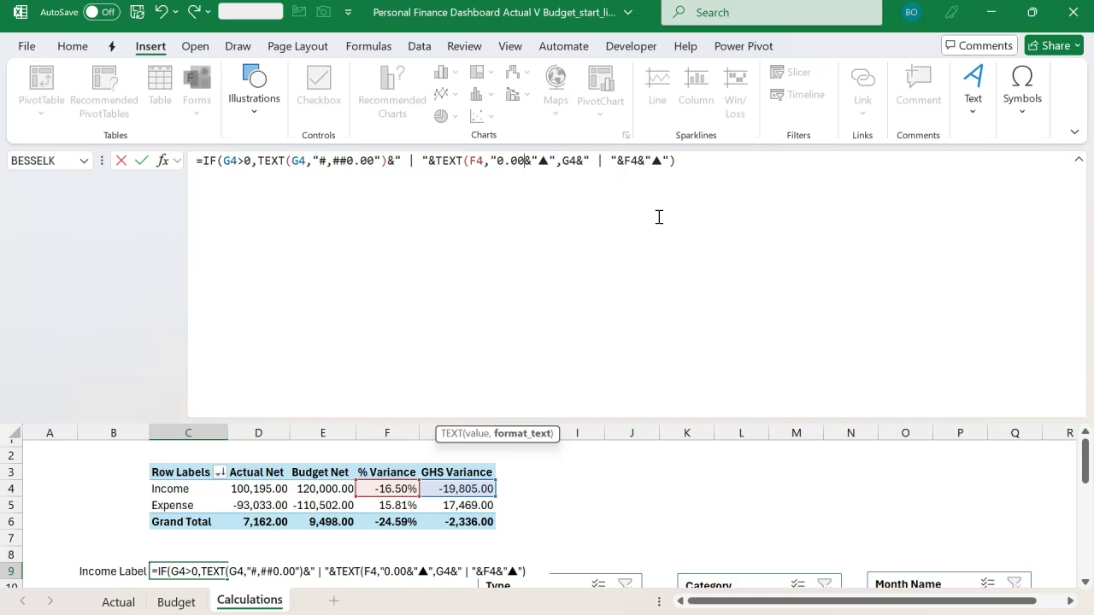
pyautogui.write('%')
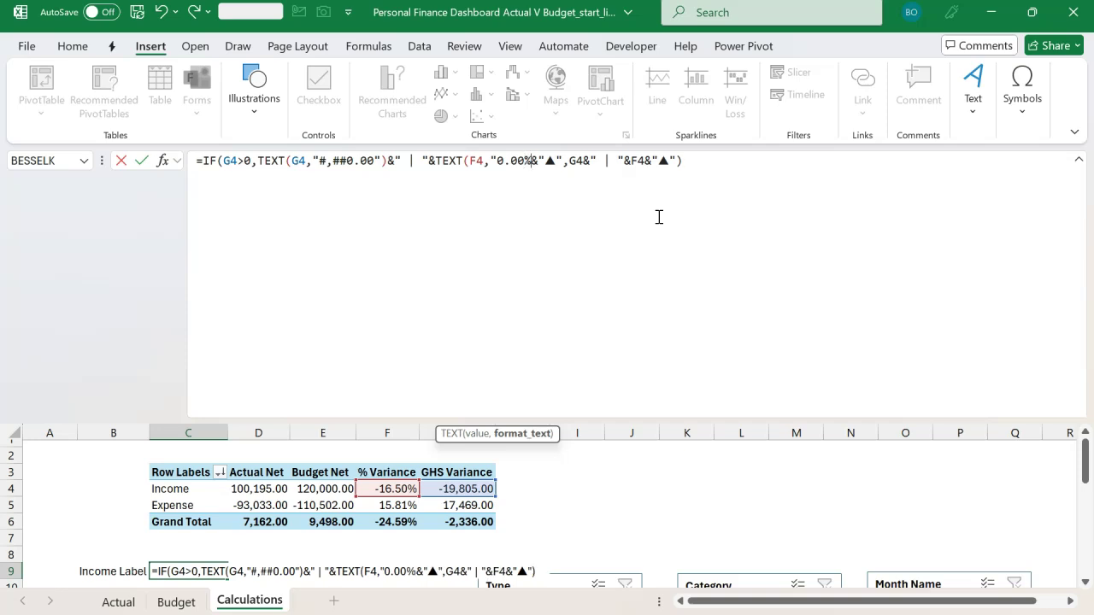
pyautogui.write('"')
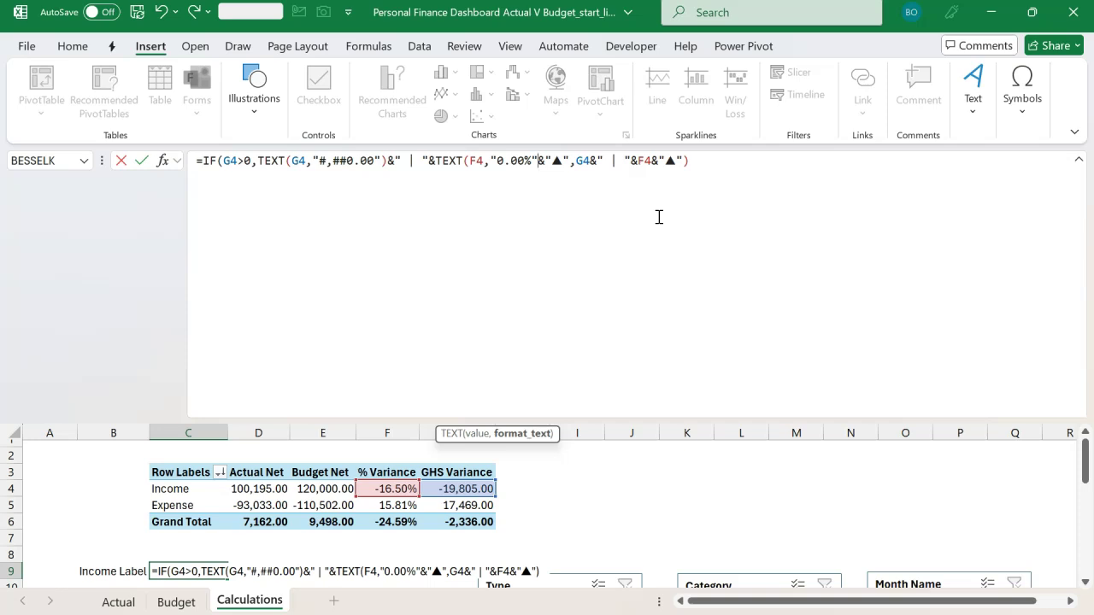
pyautogui.write(')')
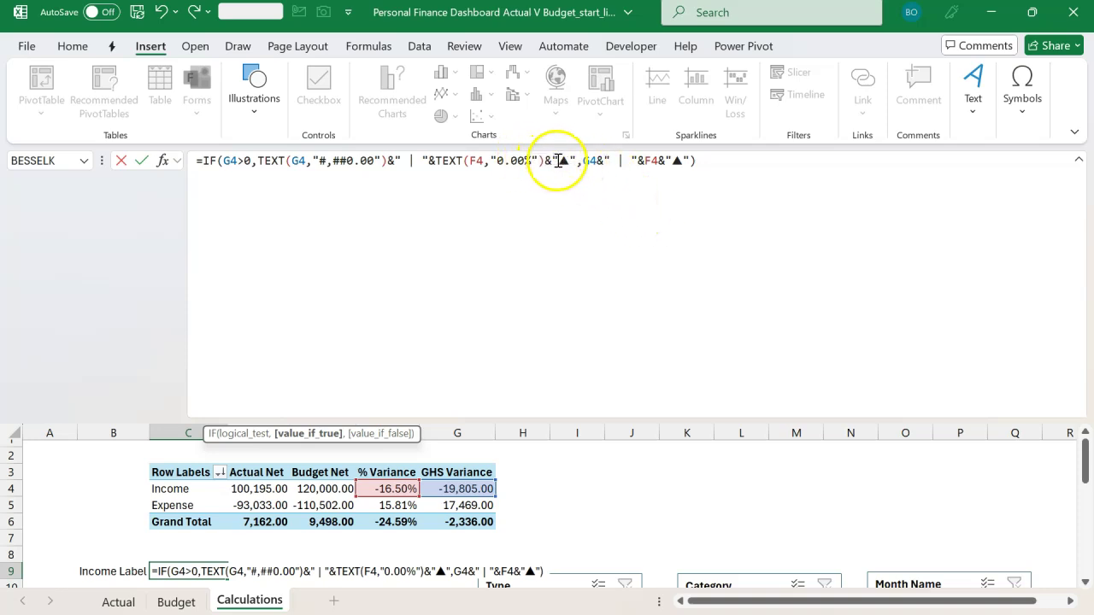
# Replace the value-if-false argument with a copy of the TEXT-formatted value-if-true expression, including ▲, and commit the C9 formula
pyautogui.moveTo(574, 162); pyautogui.dragTo(259, 160)
pyautogui.hotkey('ctrl', 'c')
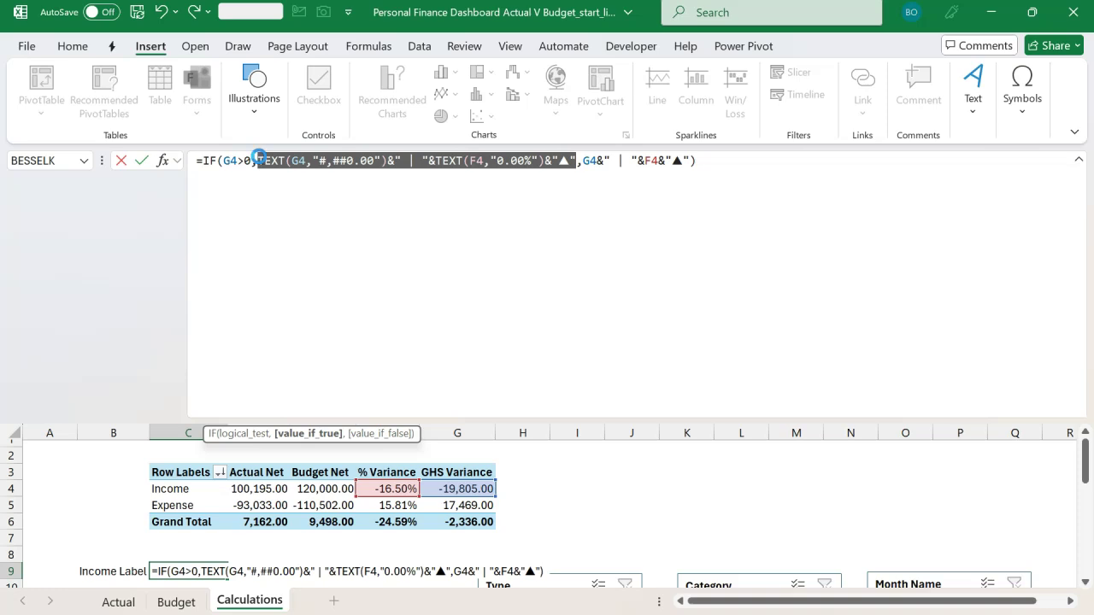
pyautogui.click(589, 162)
pyautogui.moveTo(582, 162); pyautogui.dragTo(690, 161)
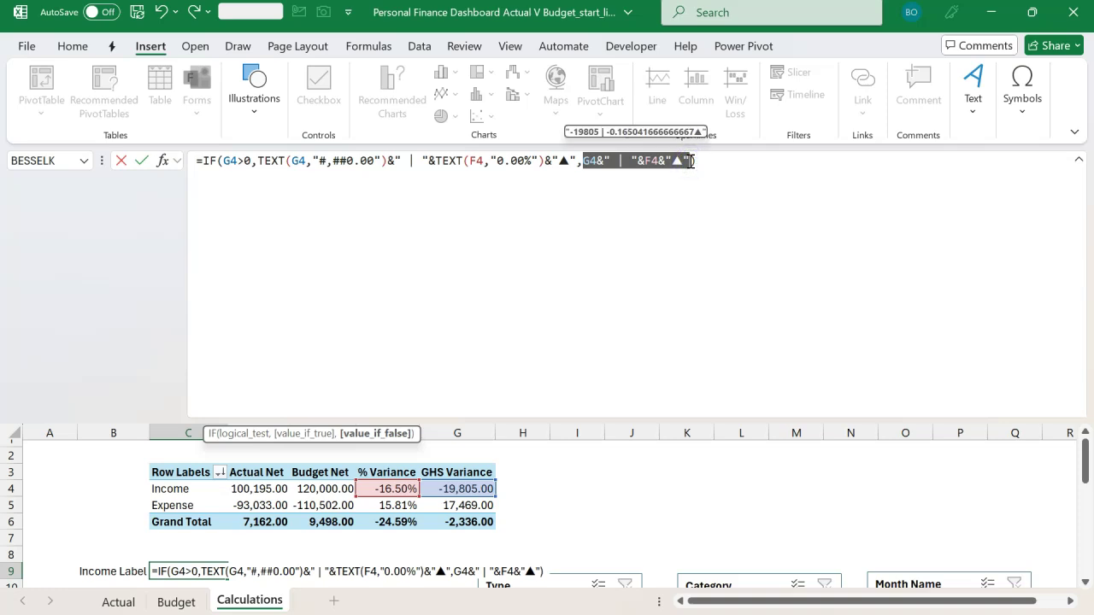
pyautogui.hotkey('ctrl', 'v')
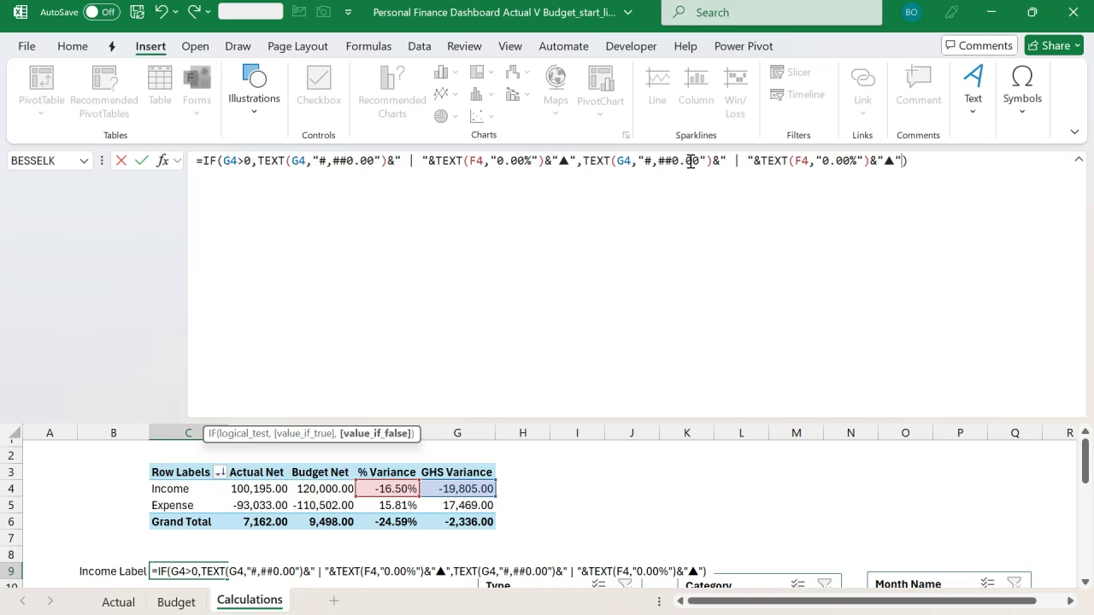
pyautogui.press('Return')
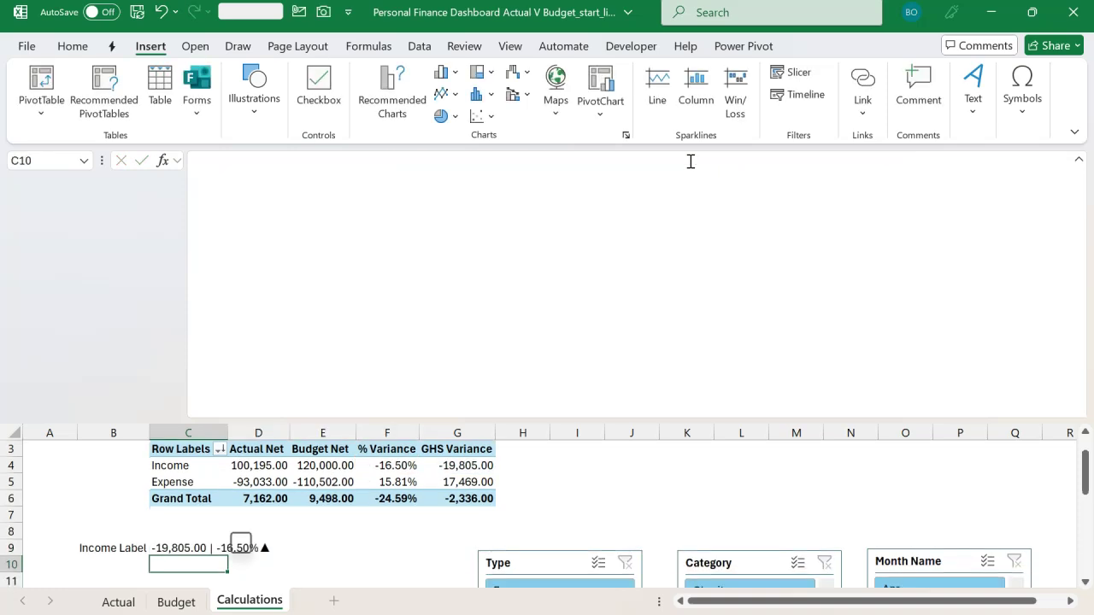
# Collapse the formula bar and autofit column C to the Income Label text in C9
pyautogui.click(1079, 158)
pyautogui.click(378, 367)
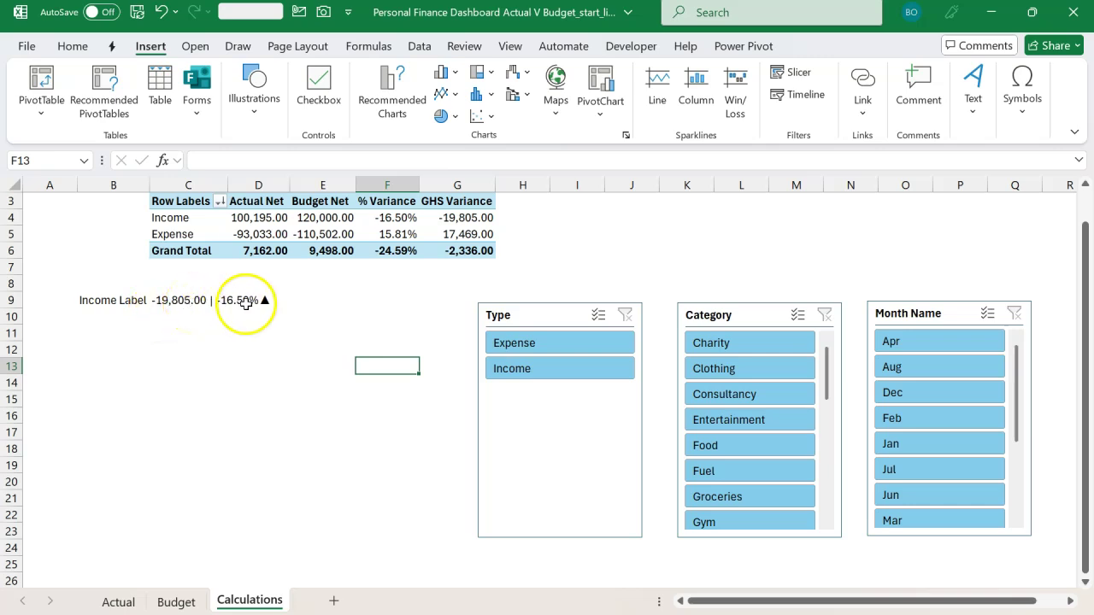
pyautogui.click(246, 301)
pyautogui.click(272, 343)
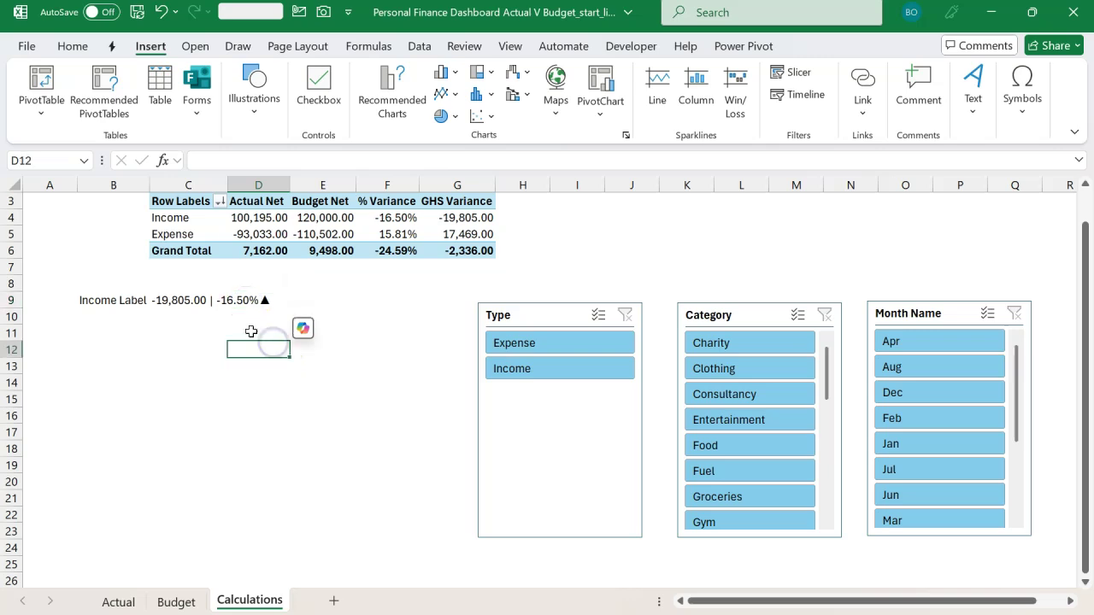
pyautogui.click(220, 304)
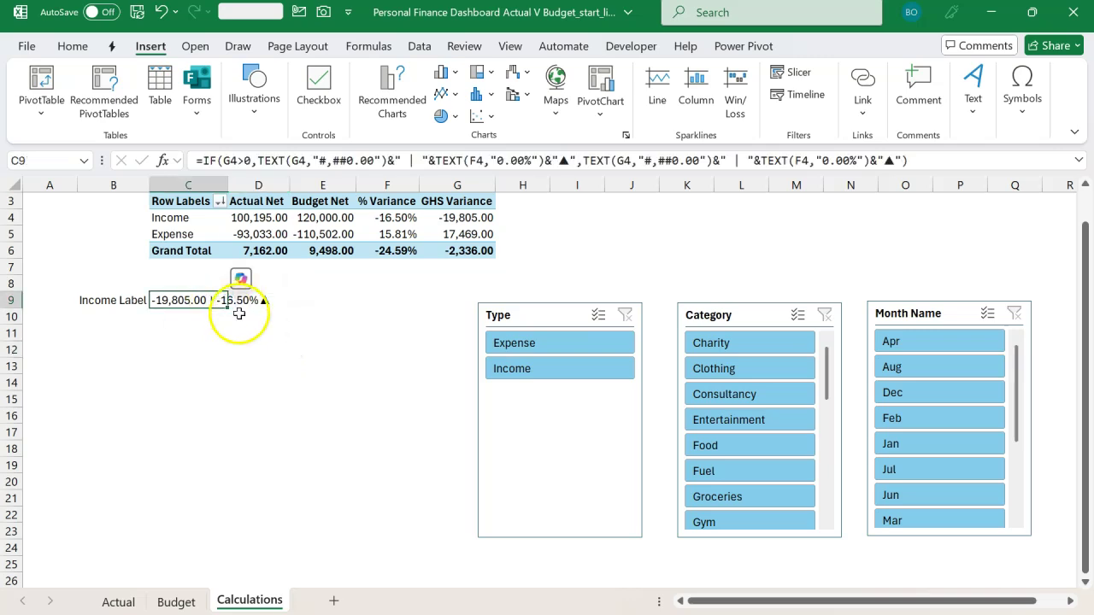
pyautogui.doubleClick(228, 184)
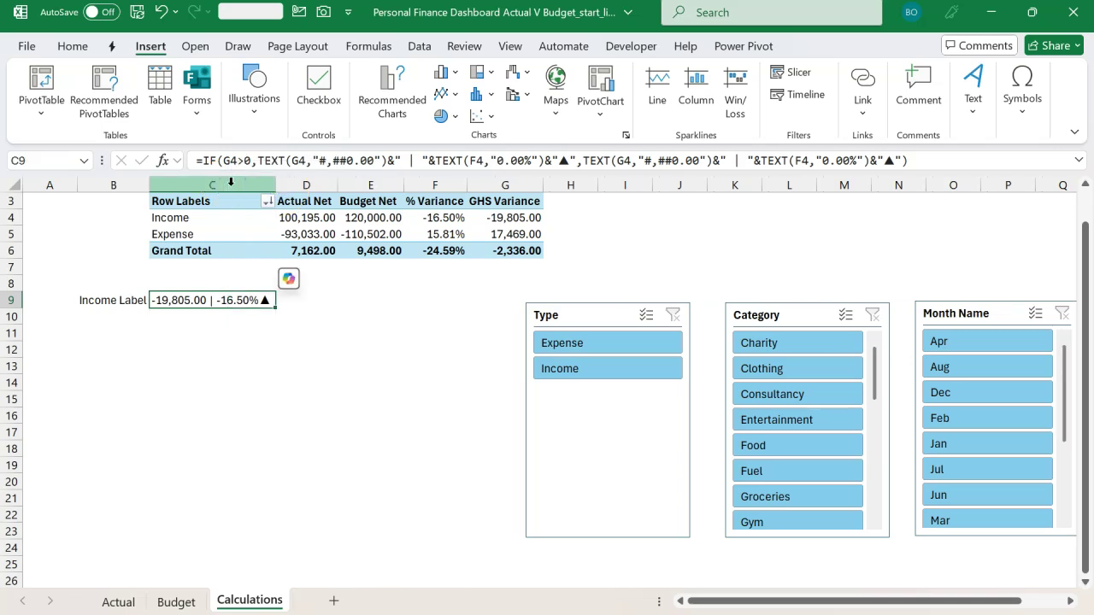
pyautogui.click(287, 395)
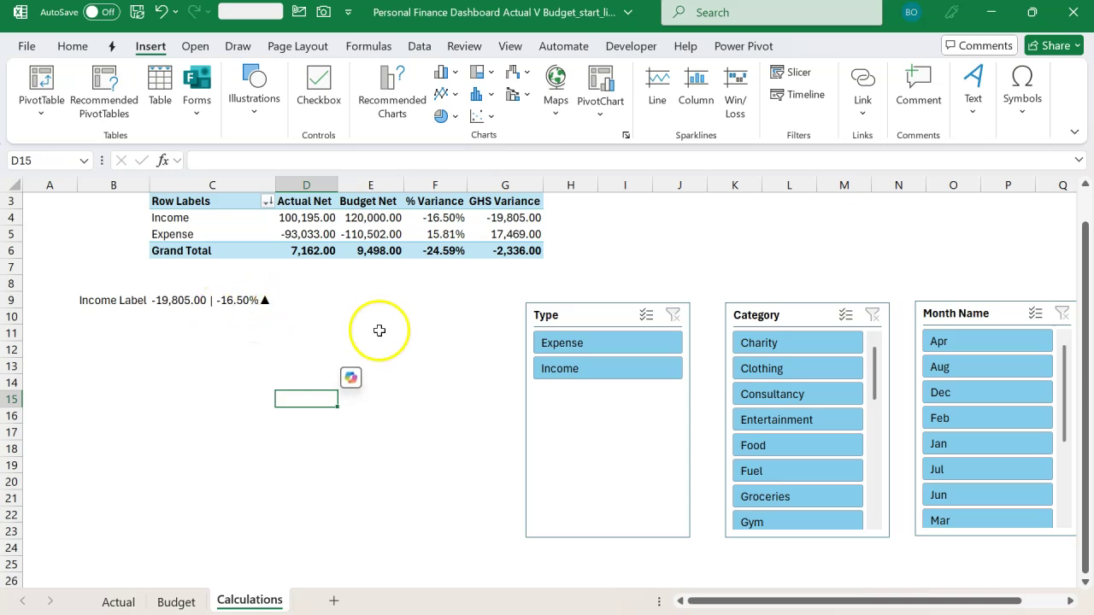
# Test the Income Label by filtering the Category slicer to Charity, Clothing and Consultancy in turn, ending with the filter cleared
pyautogui.click(808, 342)
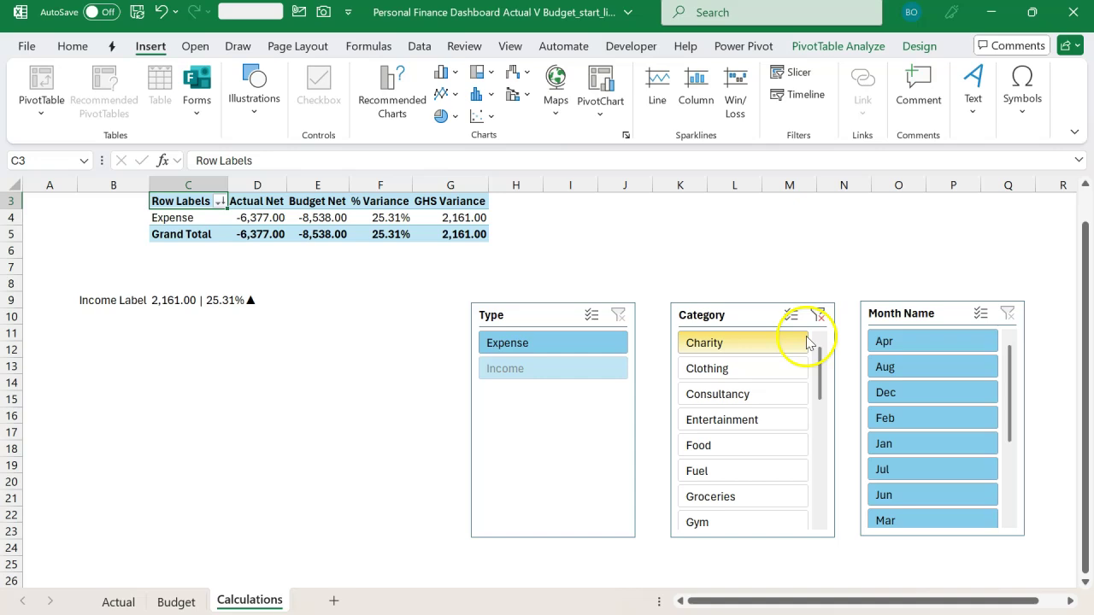
pyautogui.click(799, 366)
pyautogui.click(752, 399)
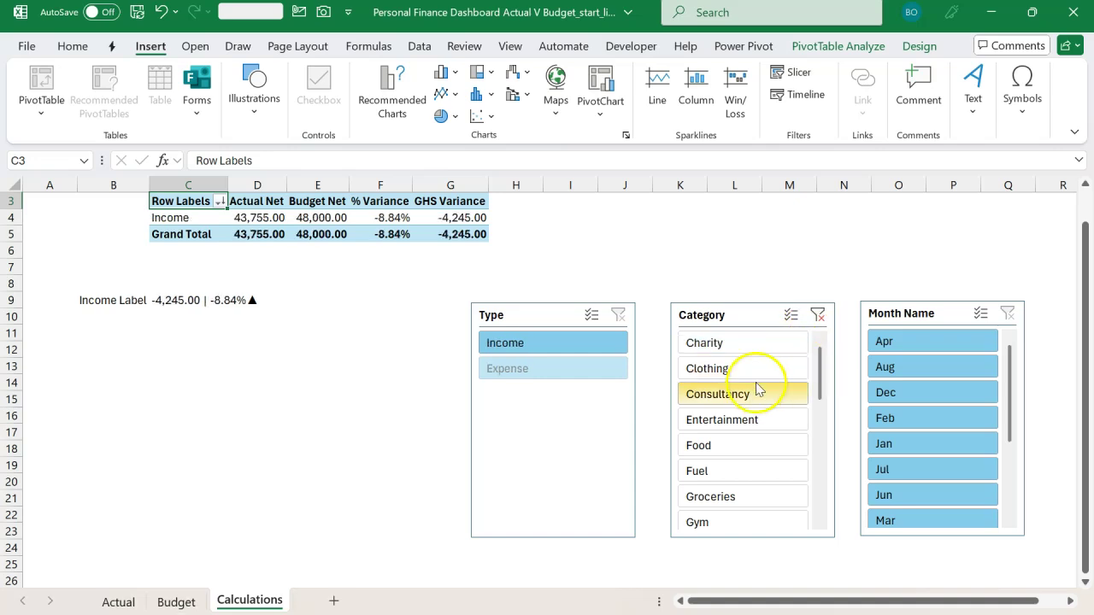
pyautogui.click(757, 368)
pyautogui.click(757, 343)
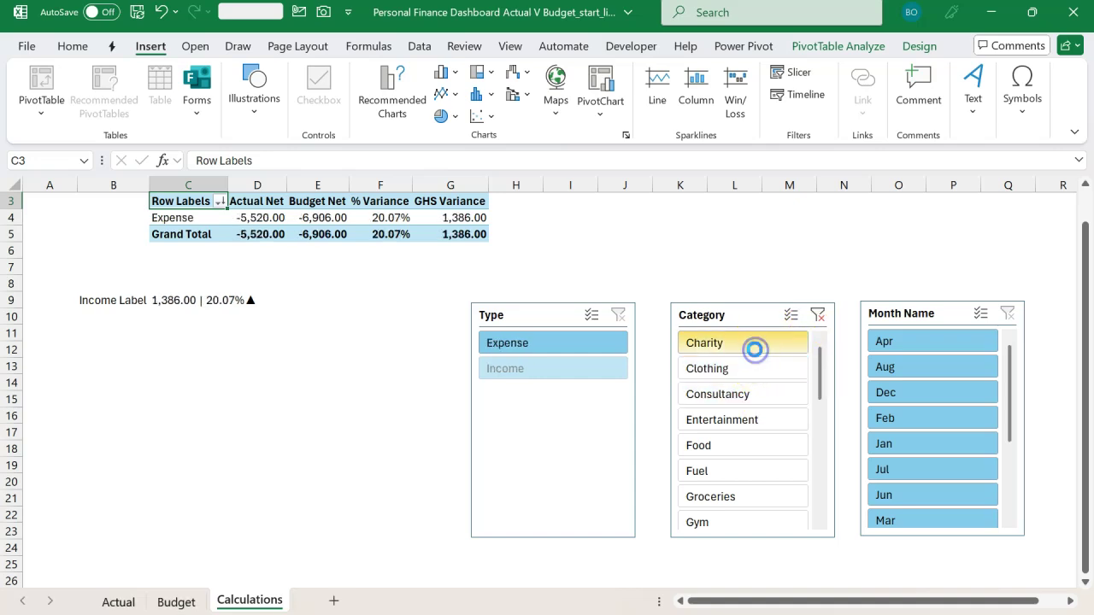
pyautogui.click(817, 315)
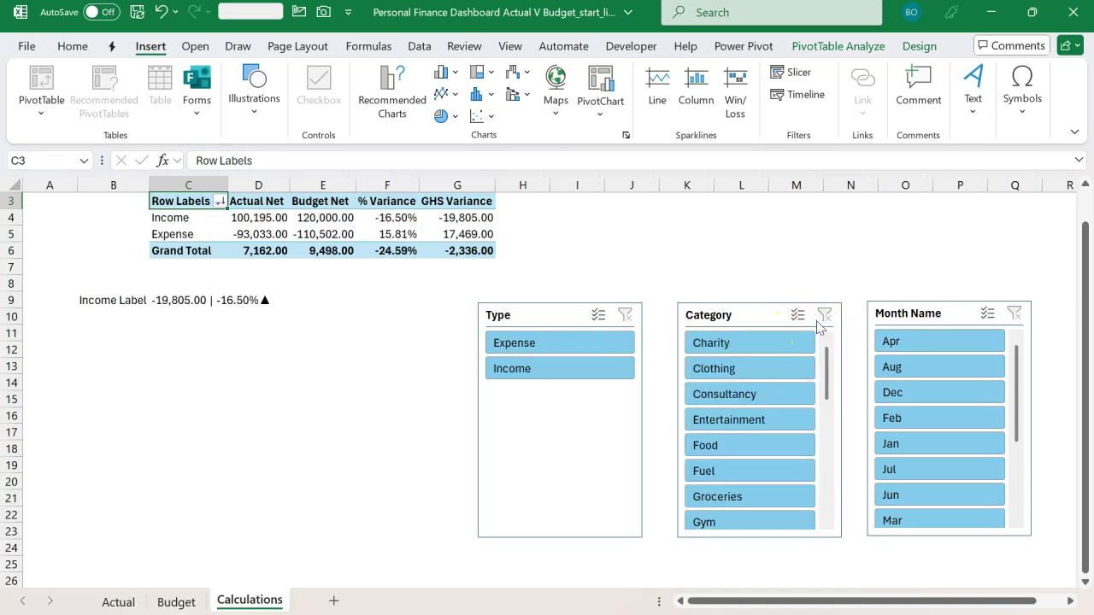
# Reopen the C9 formula in the expanded formula bar, check its IF arguments and delete ▲ from the value-if-false argument
pyautogui.click(199, 302)
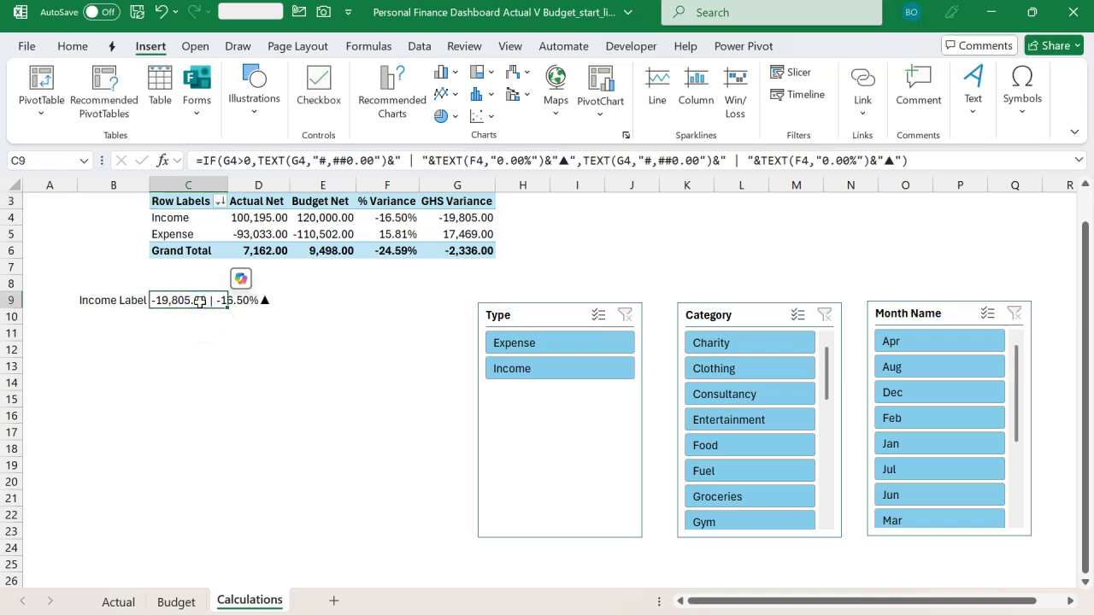
pyautogui.click(1079, 161)
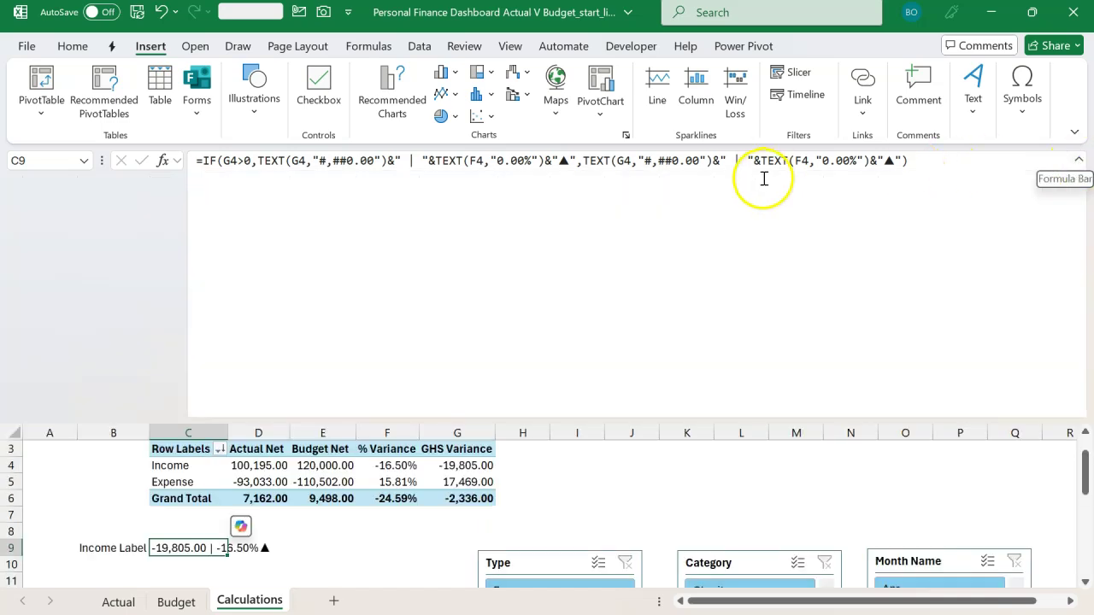
pyautogui.click(598, 165)
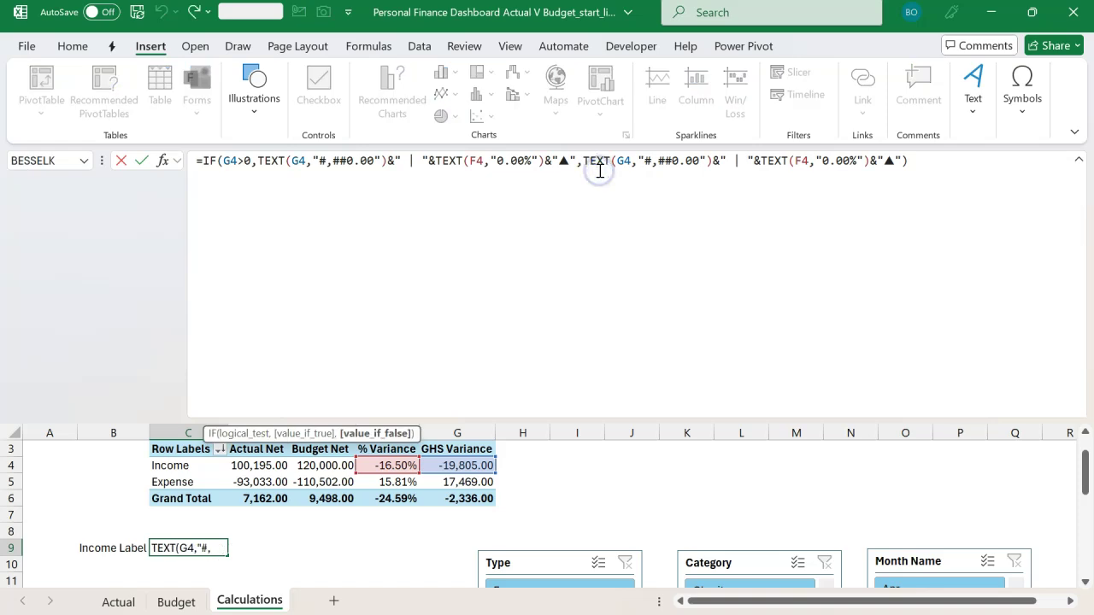
pyautogui.click(247, 433)
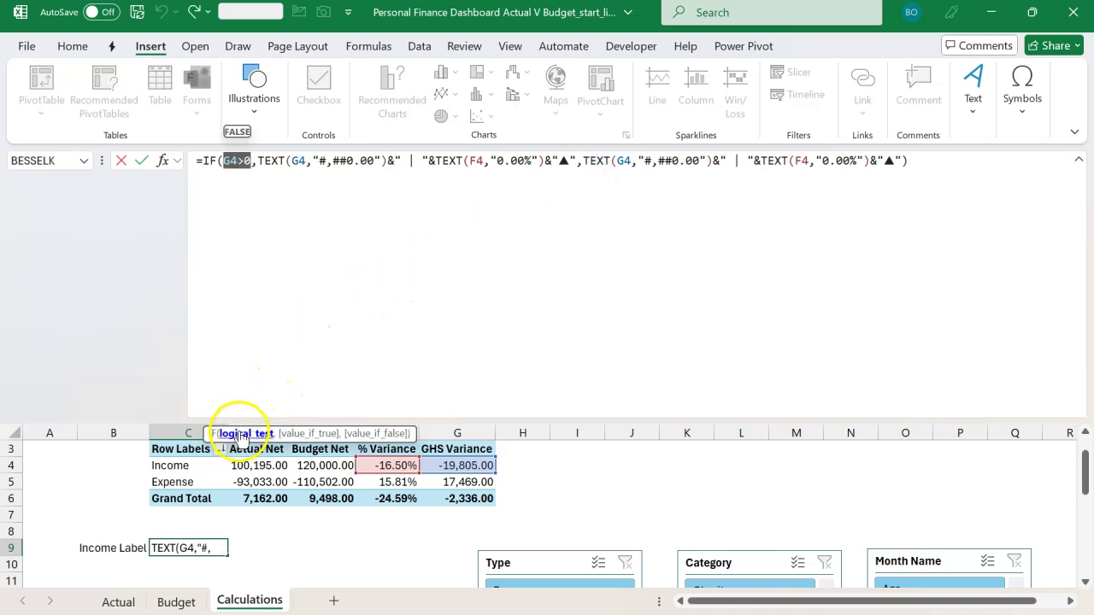
pyautogui.click(305, 434)
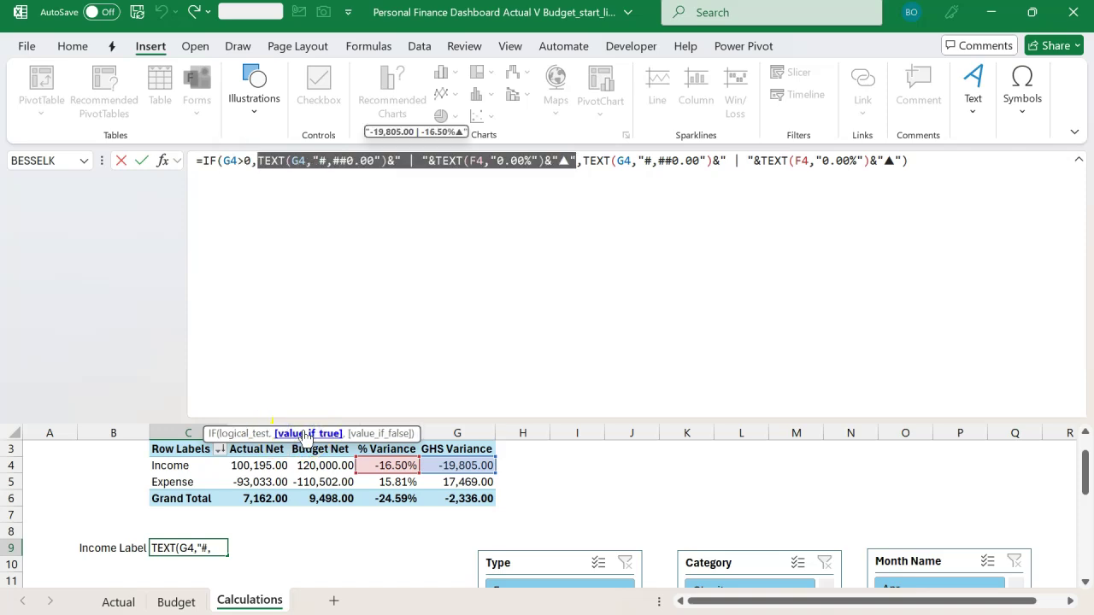
pyautogui.click(362, 434)
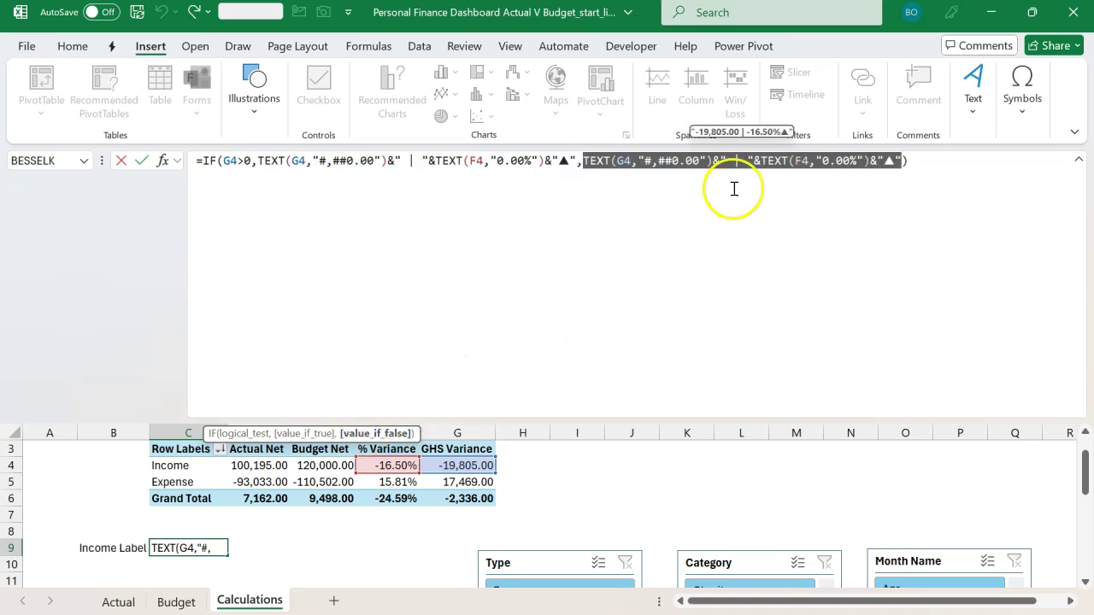
pyautogui.click(890, 160)
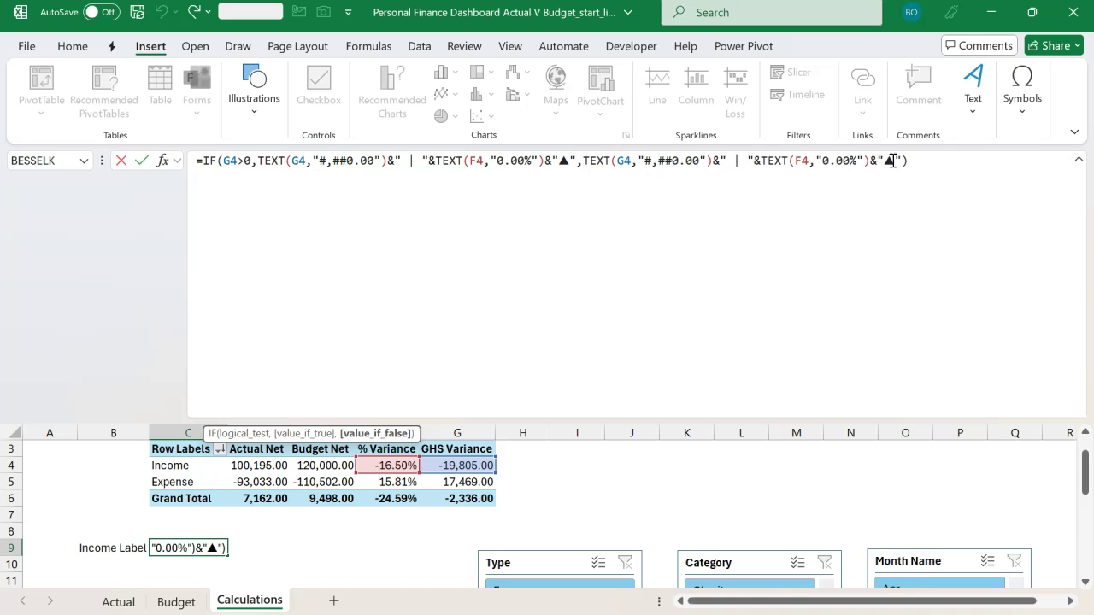
pyautogui.press('BackSpace')
# Insert the Black Down-Pointing Triangle symbol ▼ at the end of the value-if-false argument, commit the formula and collapse the formula bar
pyautogui.click(1022, 99)
pyautogui.click(1060, 171)
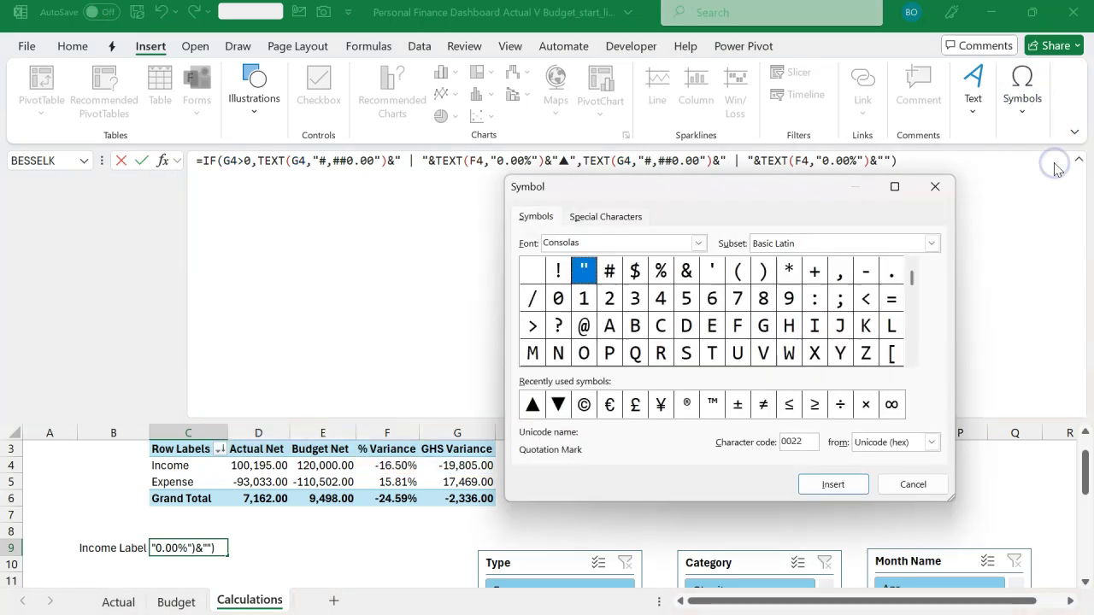
pyautogui.click(558, 405)
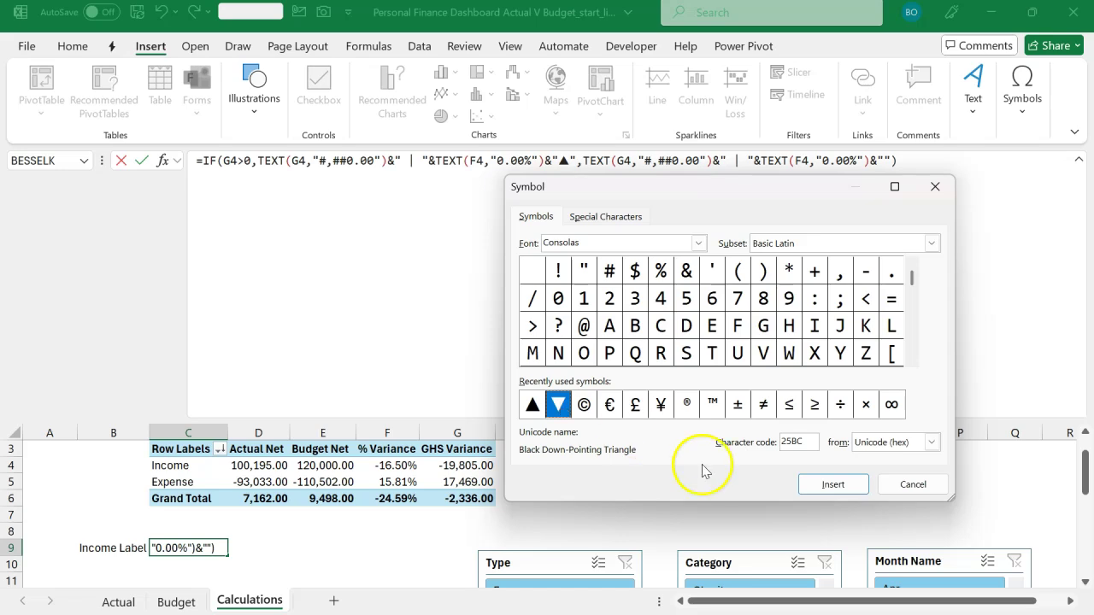
pyautogui.click(820, 484)
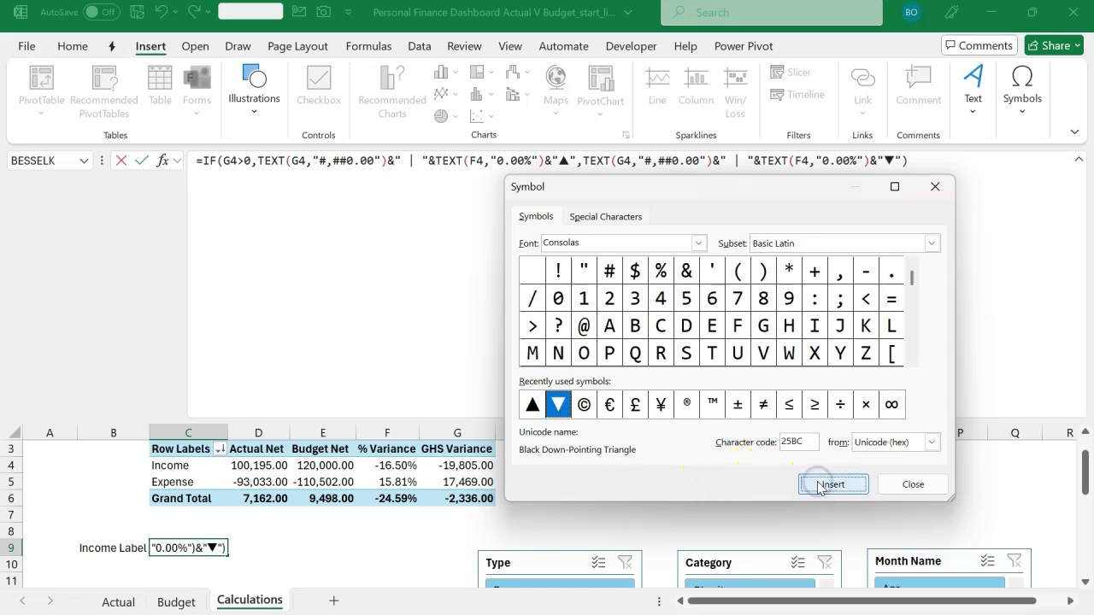
pyautogui.click(902, 485)
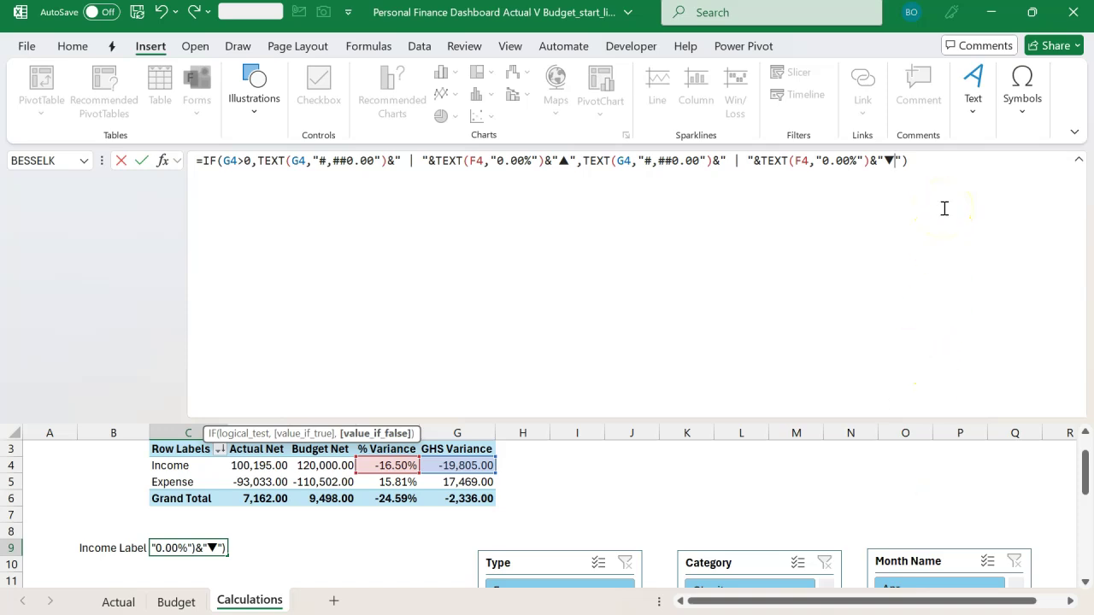
pyautogui.press('Return')
pyautogui.click(576, 250)
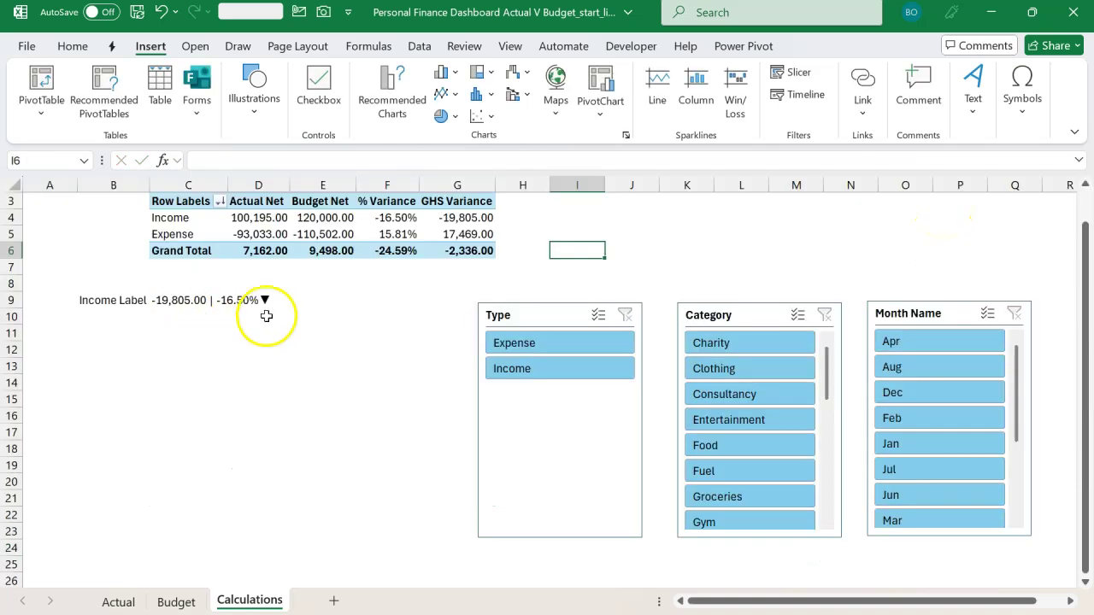
# Check the arrow in the Income Label by filtering Category to Charity and to Fuel, and clear the filter
pyautogui.click(754, 341)
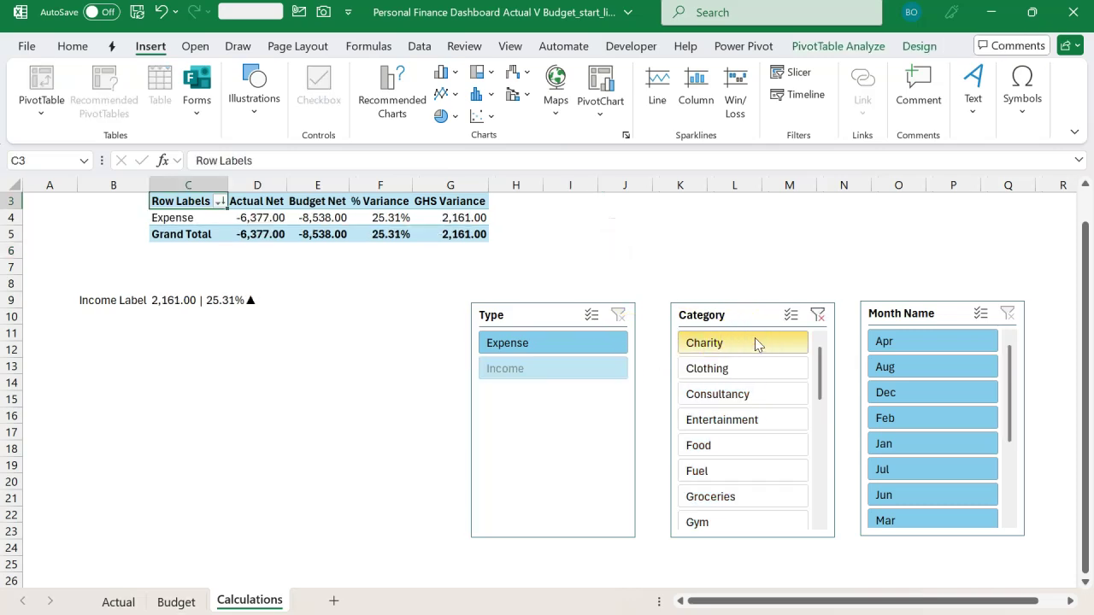
pyautogui.click(726, 467)
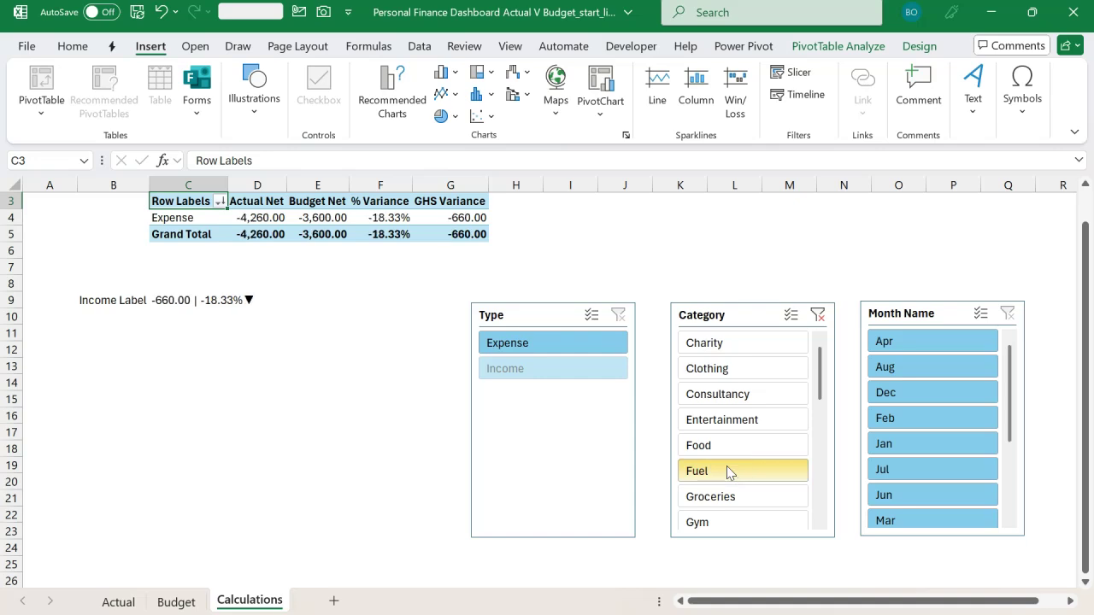
pyautogui.click(817, 318)
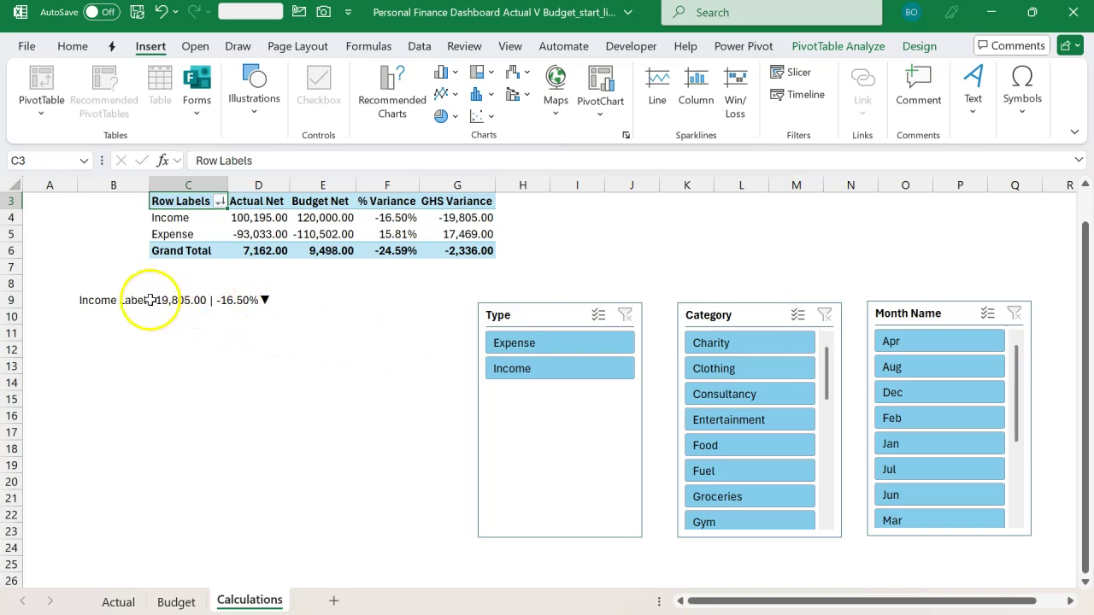
# Copy the Income Label caption down to B10 and change it to "Expense Label"
pyautogui.click(115, 310)
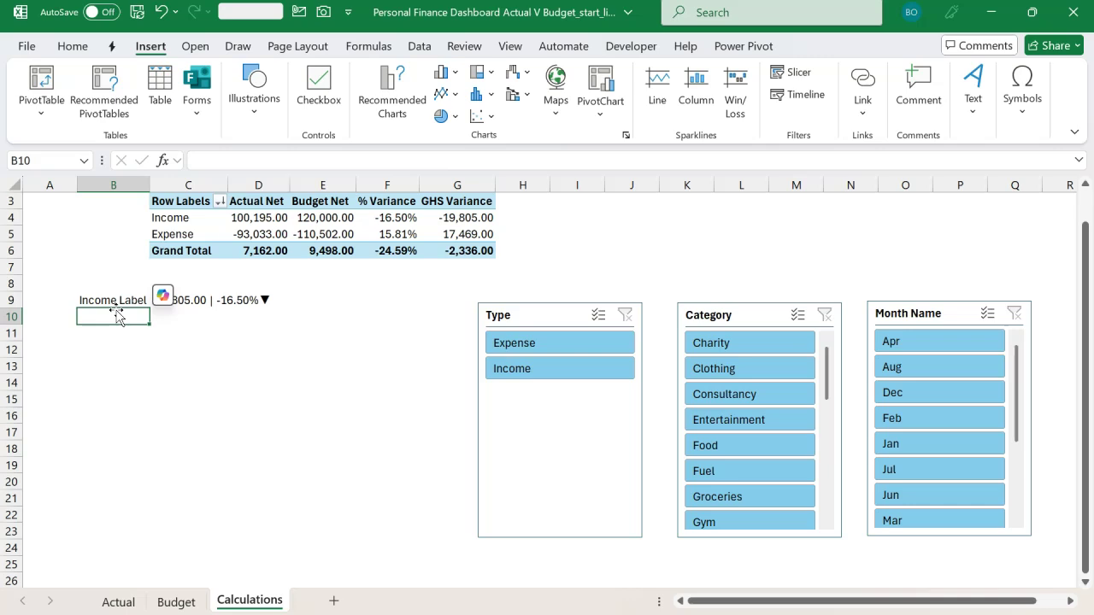
pyautogui.press('Delete')
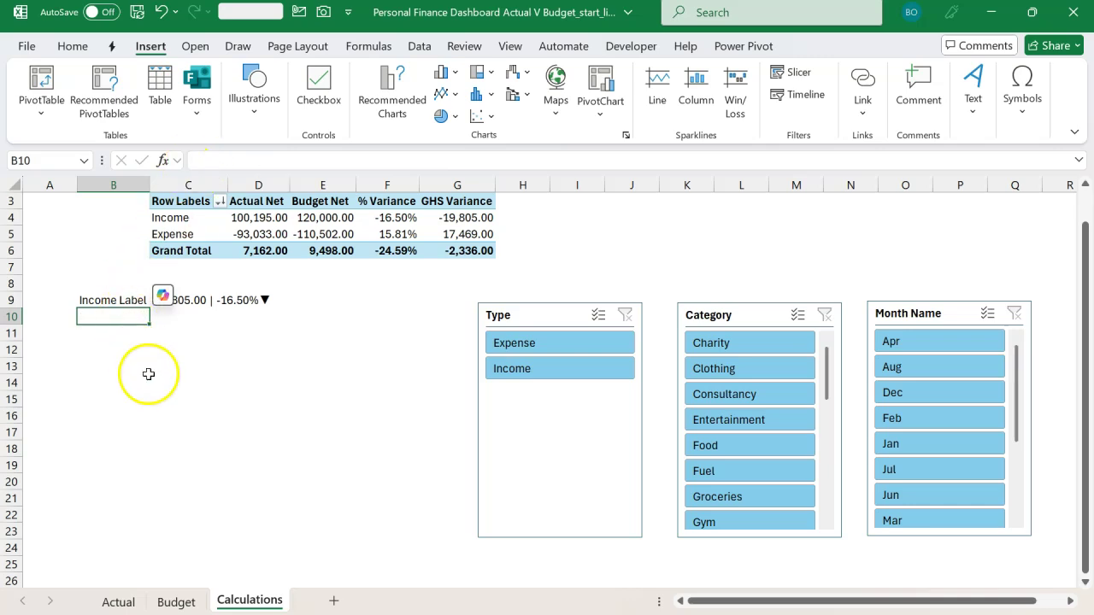
pyautogui.hotkey('ctrl', 'z')
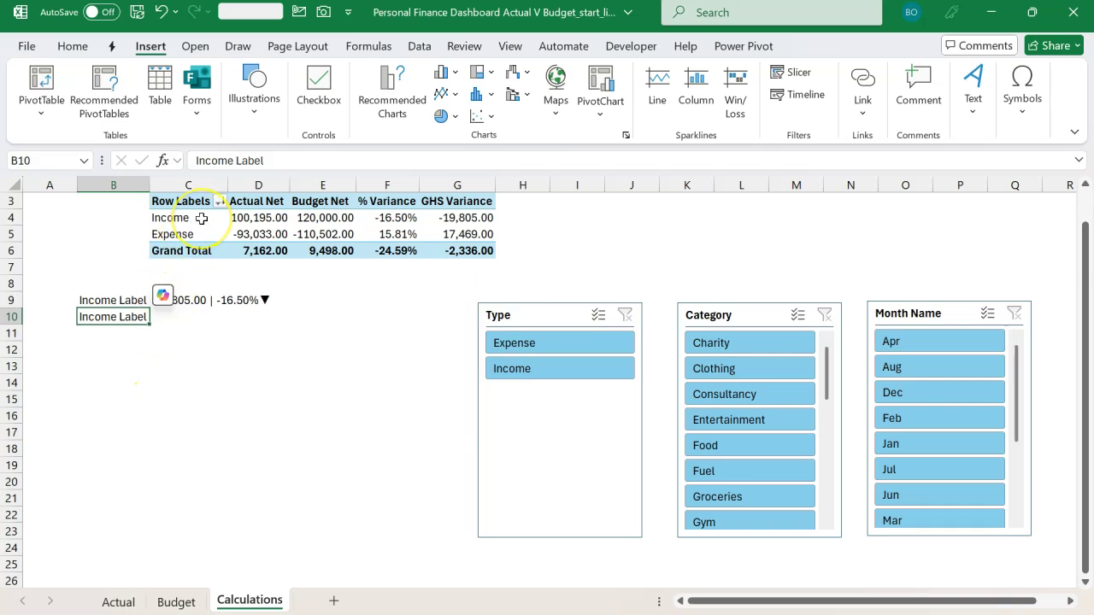
pyautogui.press('F2')
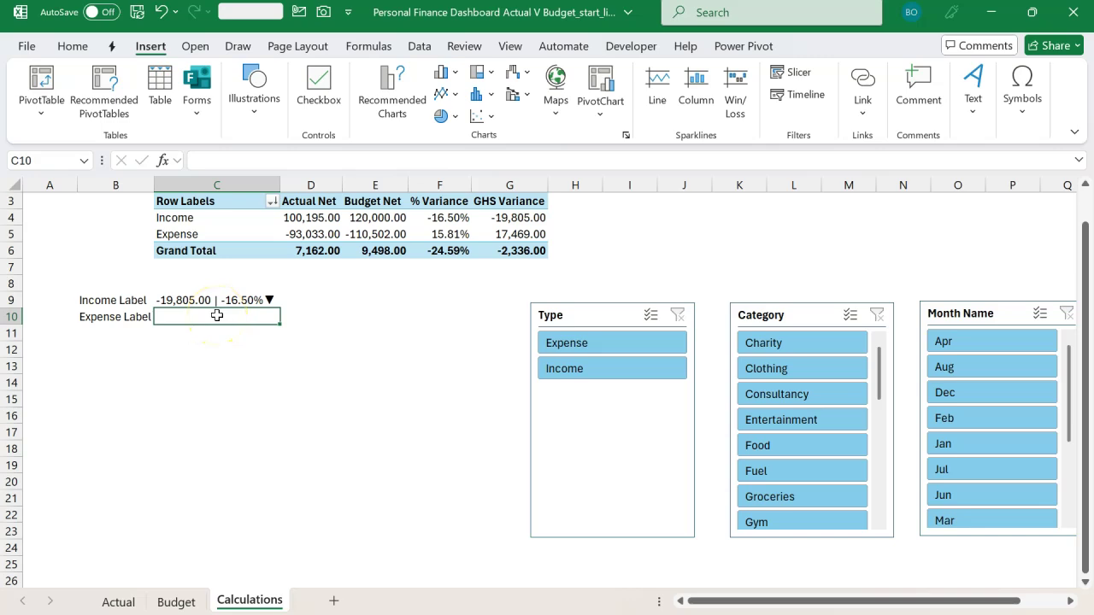
# Fill the C9 label formula down into C10 for the expense row and review its G5 and F5 references
pyautogui.hotkey('ctrl', 'd')
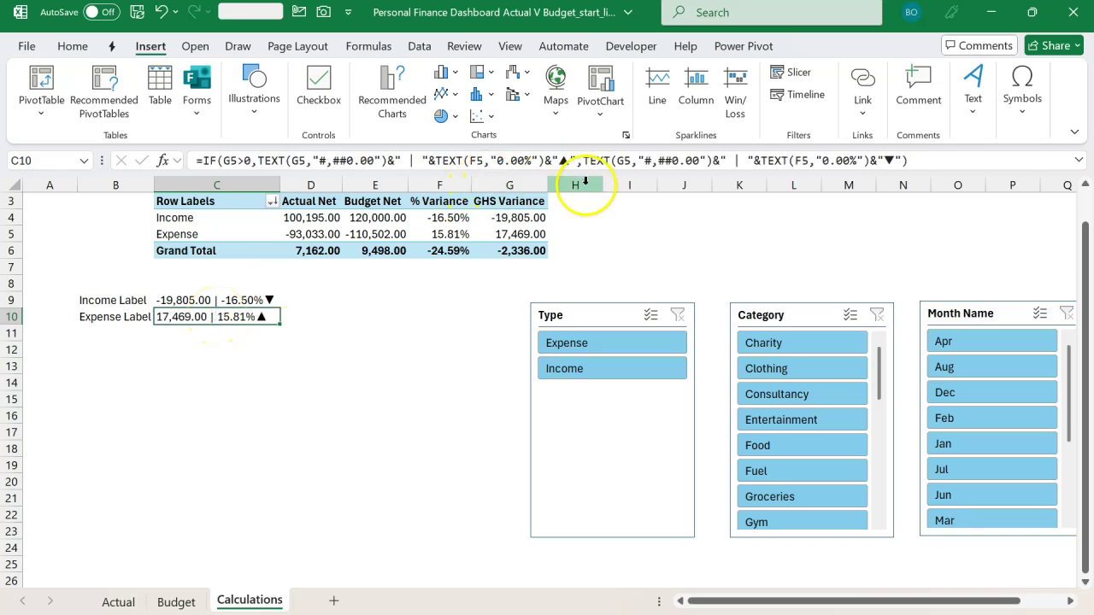
pyautogui.doubleClick(215, 316)
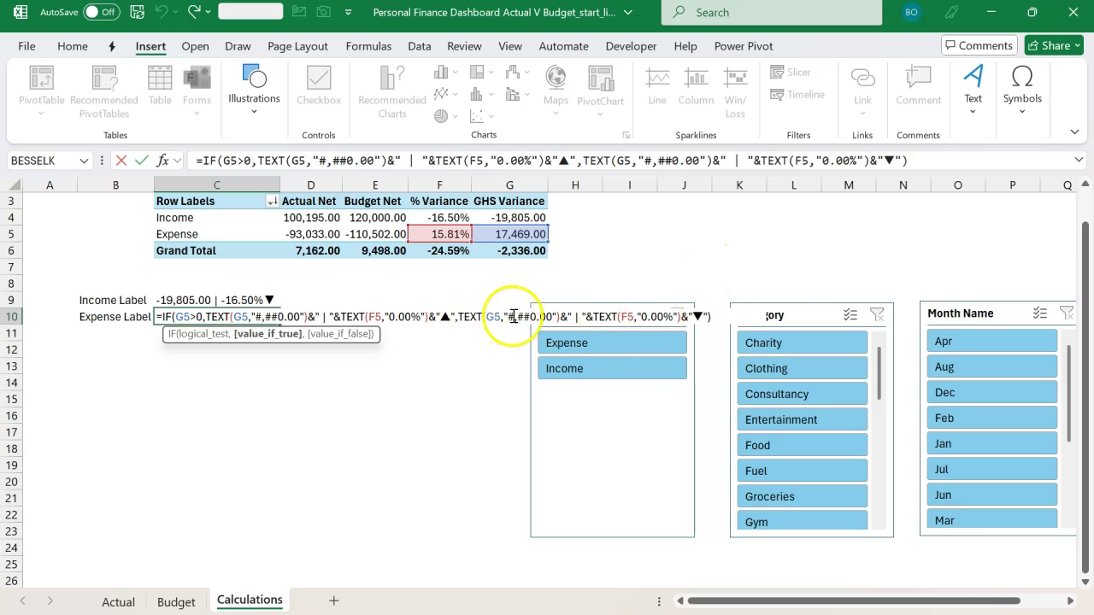
pyautogui.press('Return')
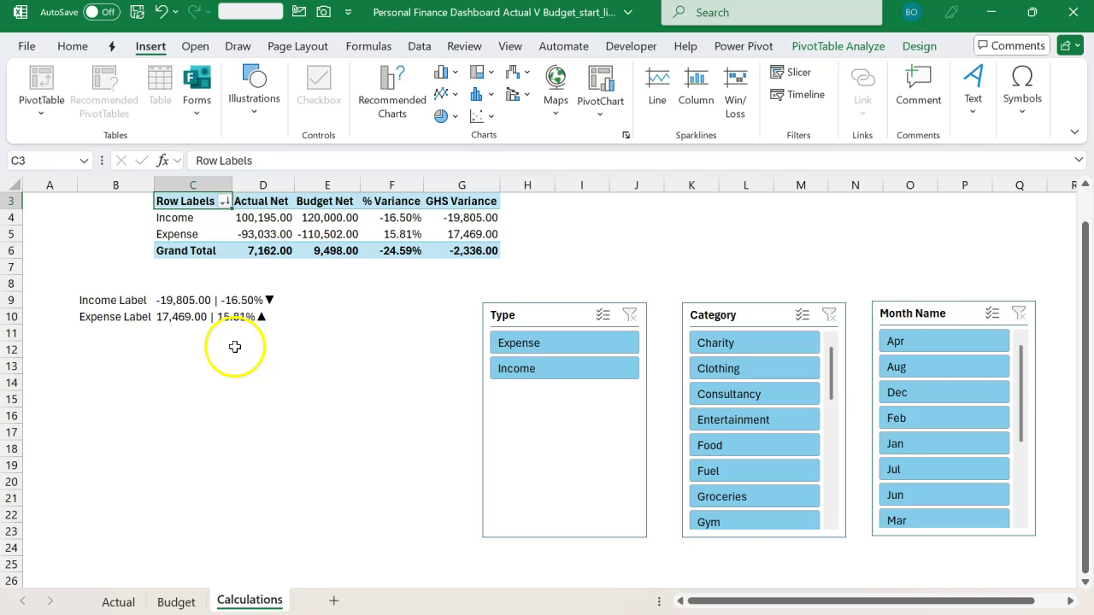
# Filter Category to Charity to compare the Income and Expense labels, and clear the filter
pyautogui.click(718, 347)
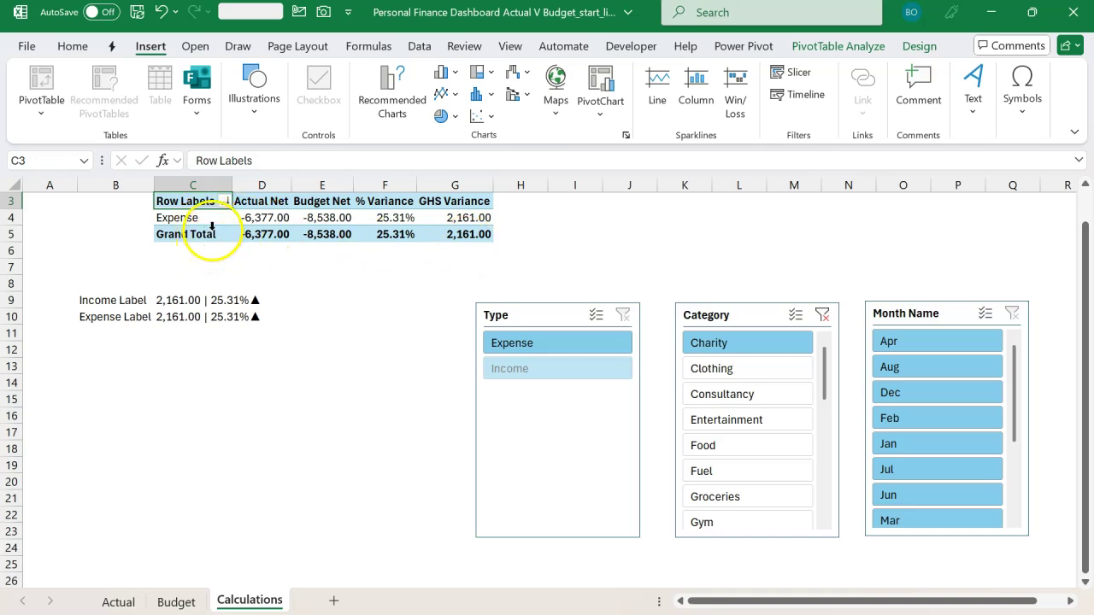
pyautogui.click(822, 315)
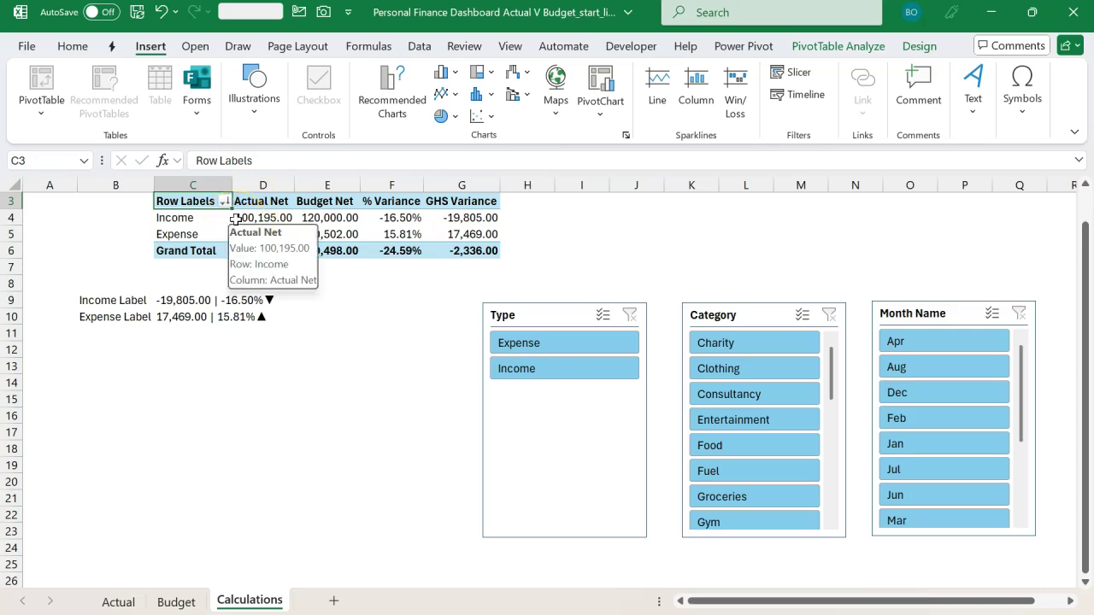
# Set the PivotTable's display options to show items with no data on both rows and columns
pyautogui.moveTo(213, 217); pyautogui.dragTo(201, 226)
pyautogui.click(192, 233)
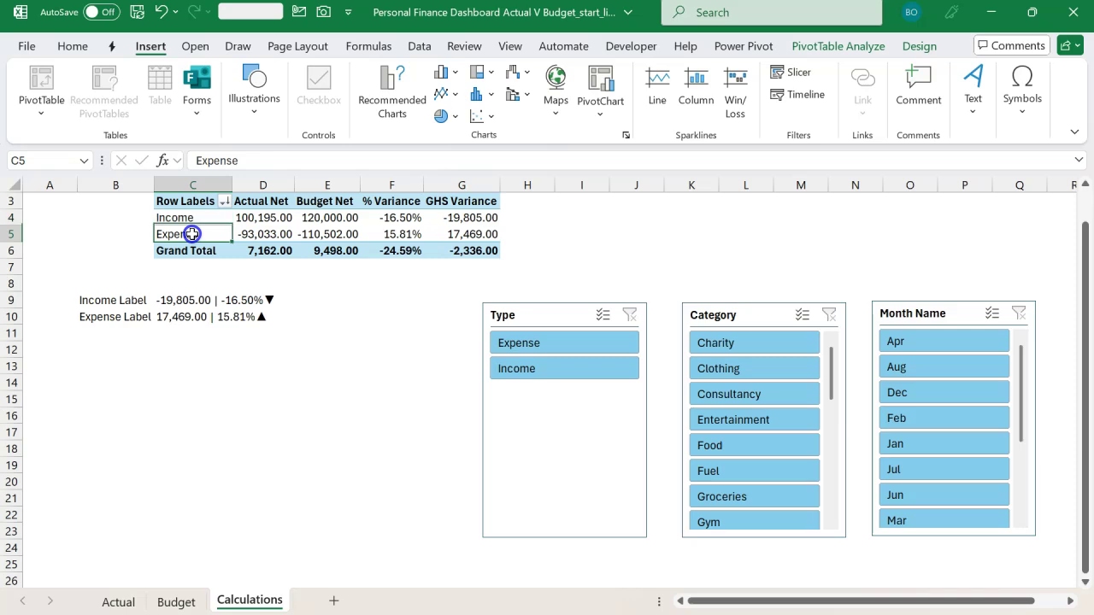
pyautogui.rightClick(192, 234)
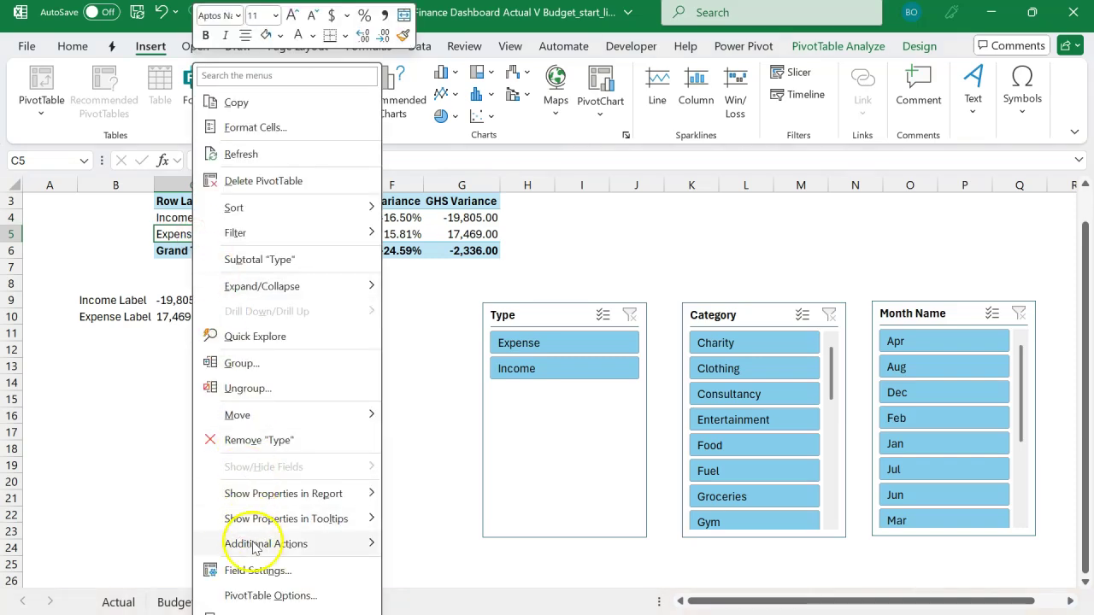
pyautogui.click(264, 590)
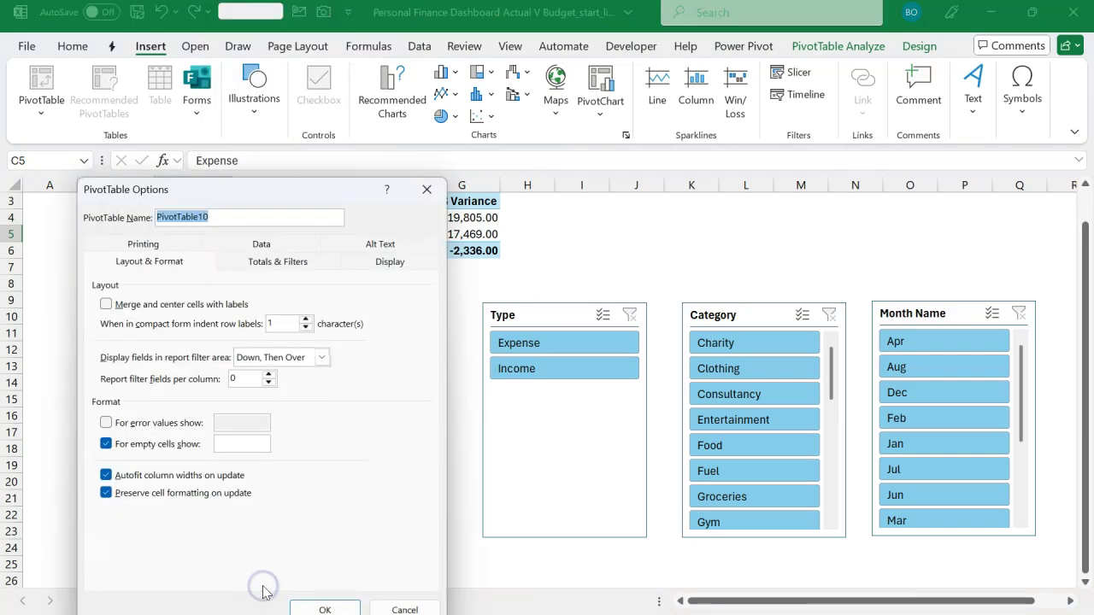
pyautogui.click(370, 261)
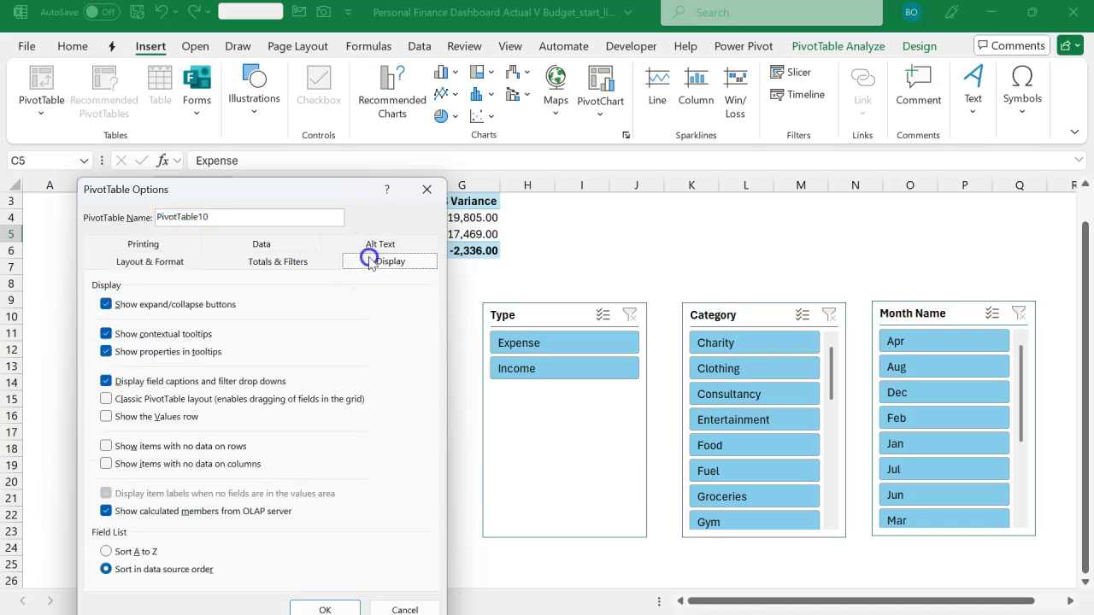
pyautogui.click(142, 450)
pyautogui.click(134, 465)
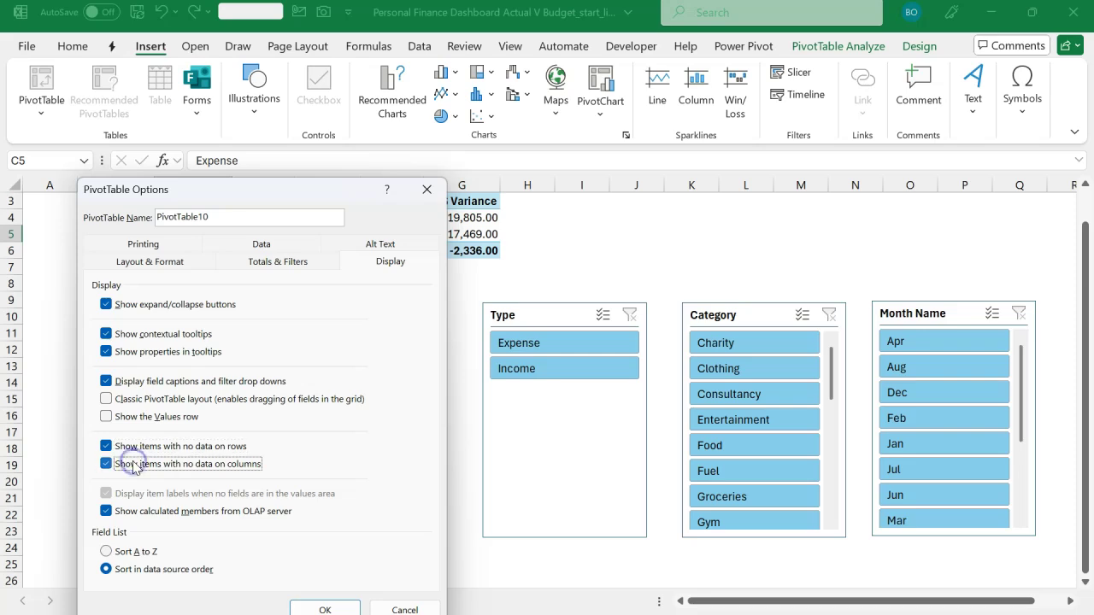
pyautogui.click(321, 609)
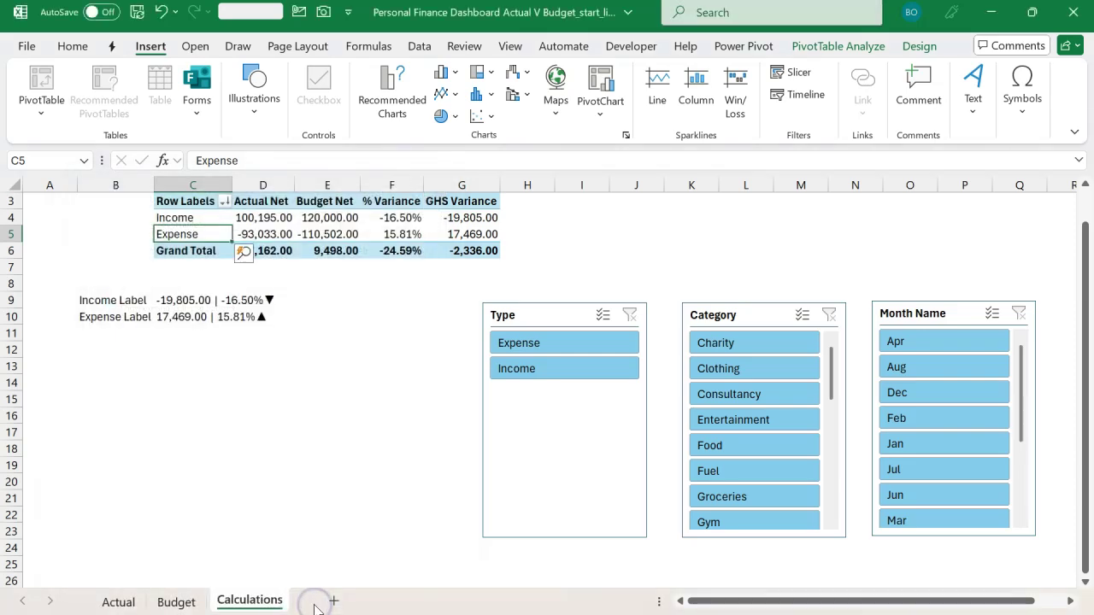
# Filter Category to Charity to test the PivotTable's no-data display, and clear the filter
pyautogui.click(755, 351)
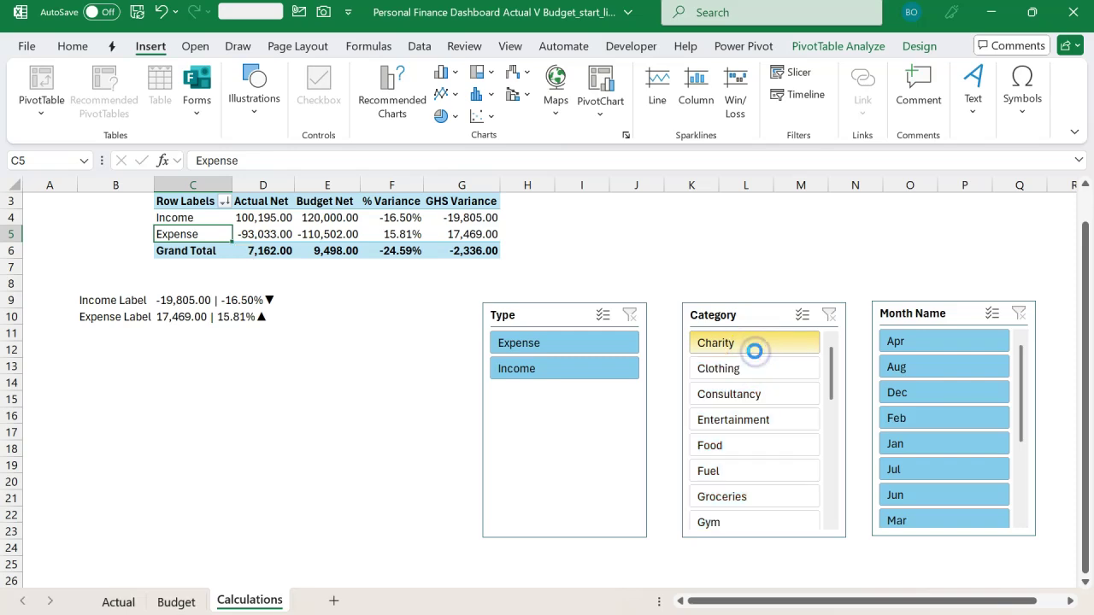
pyautogui.click(824, 317)
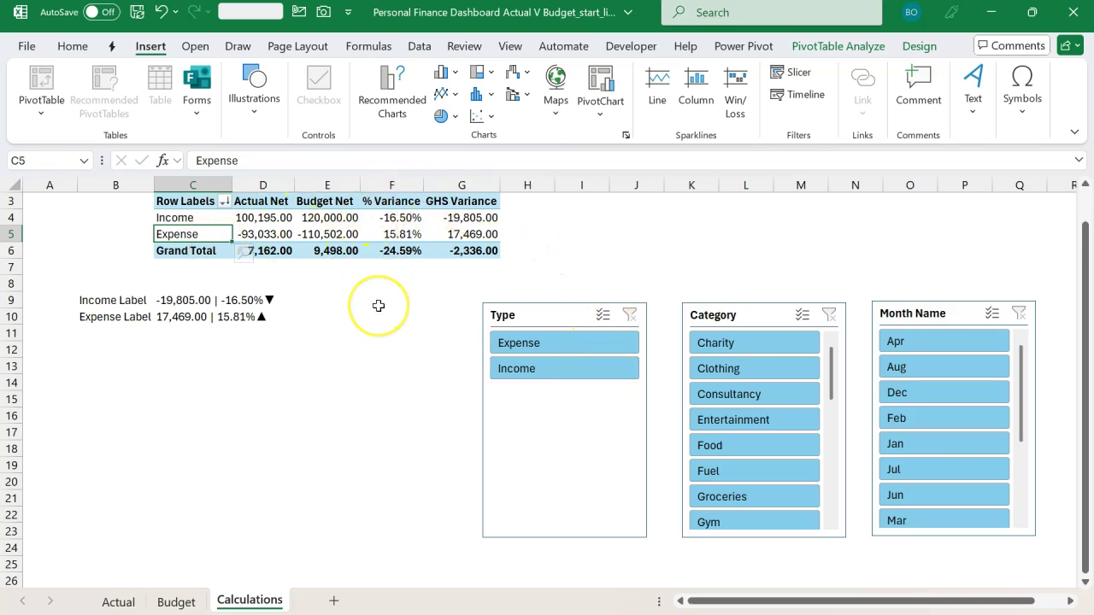
# Convert the Income and Expense PivotTable to cube formulas with the OLAP tools
pyautogui.scroll(1, 379, 305)
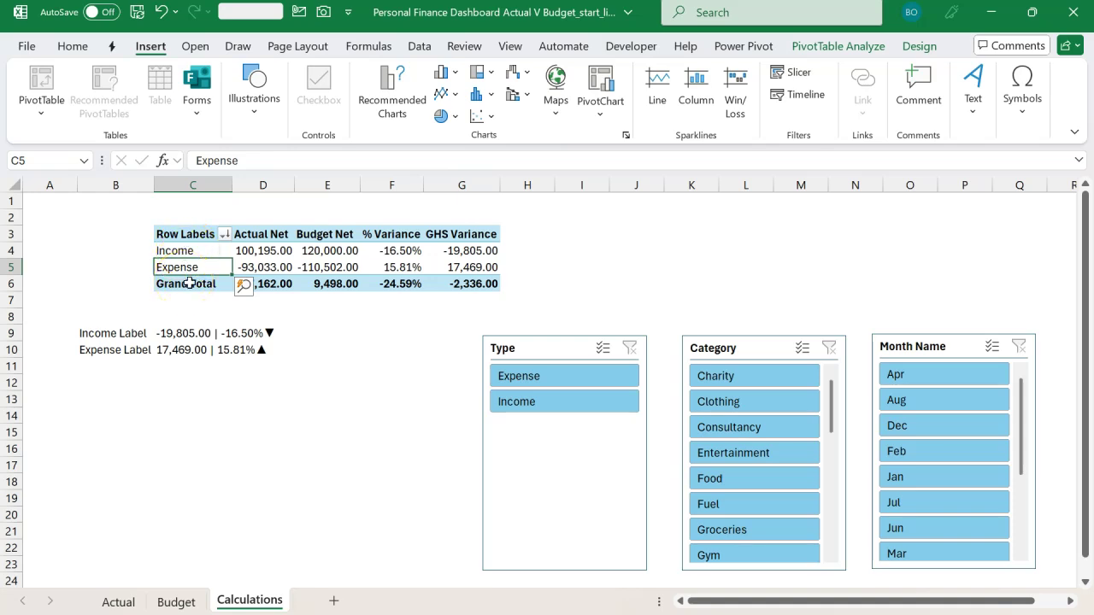
pyautogui.click(491, 248)
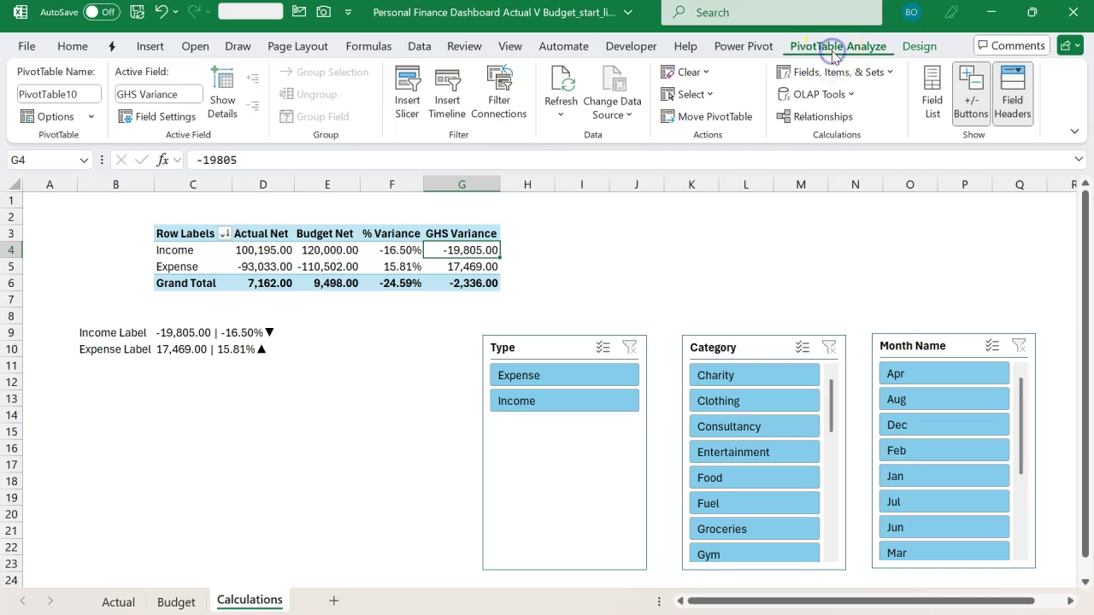
pyautogui.click(829, 94)
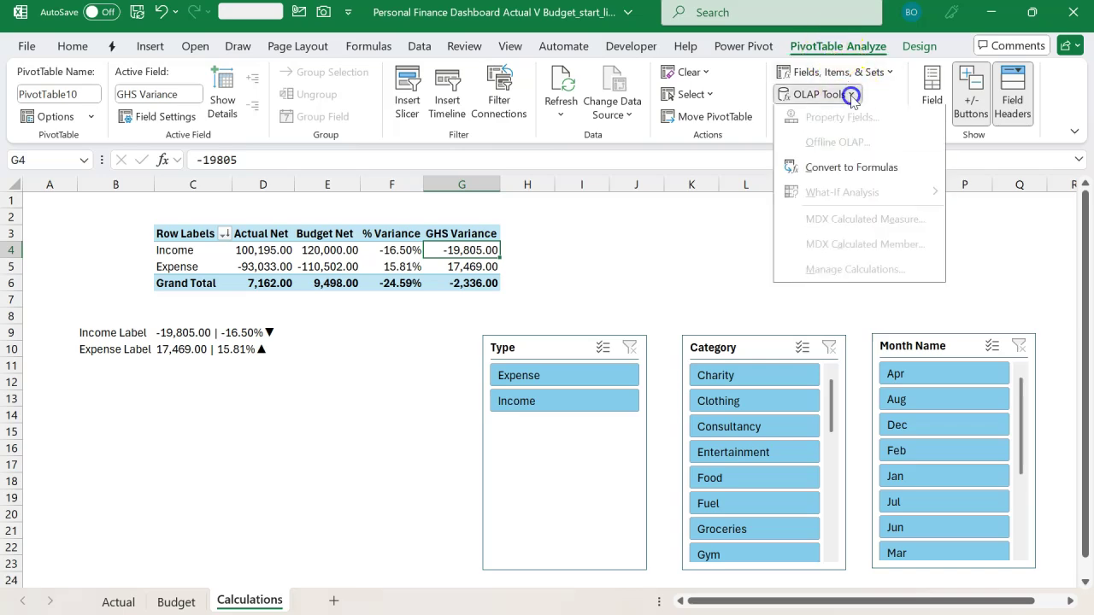
pyautogui.click(826, 171)
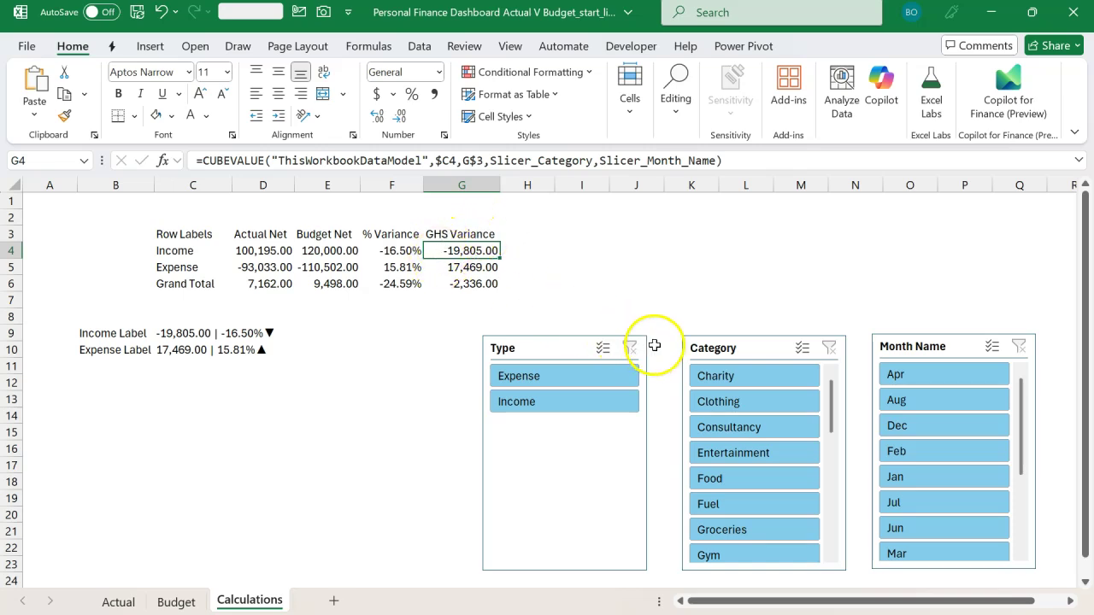
# Filter Category to Charity and to Consultancy to check the C9 and C10 labels, and clear the filter
pyautogui.click(732, 385)
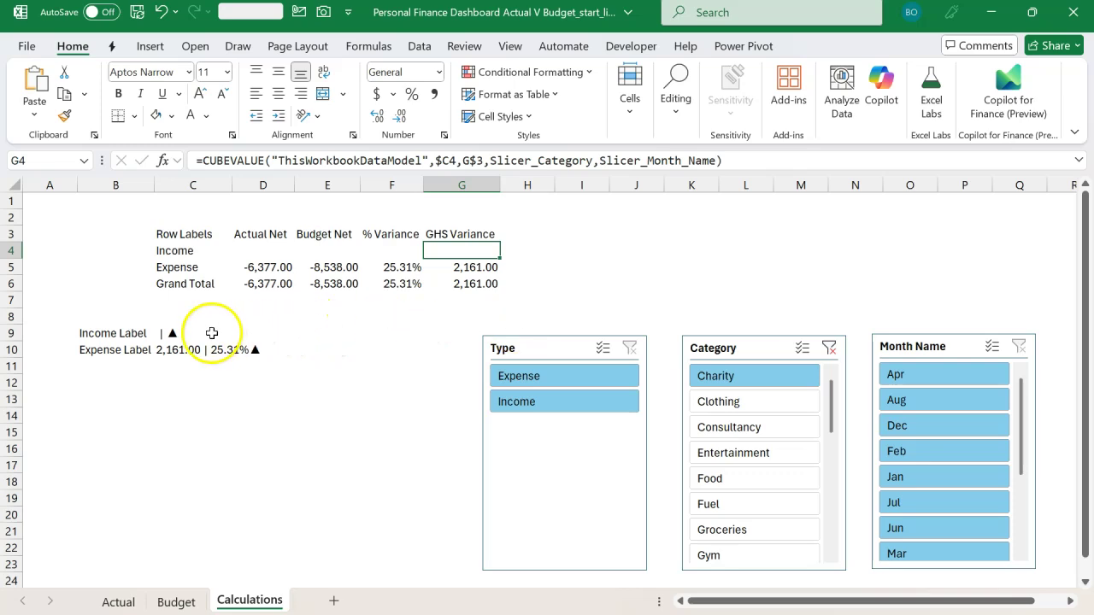
pyautogui.click(211, 332)
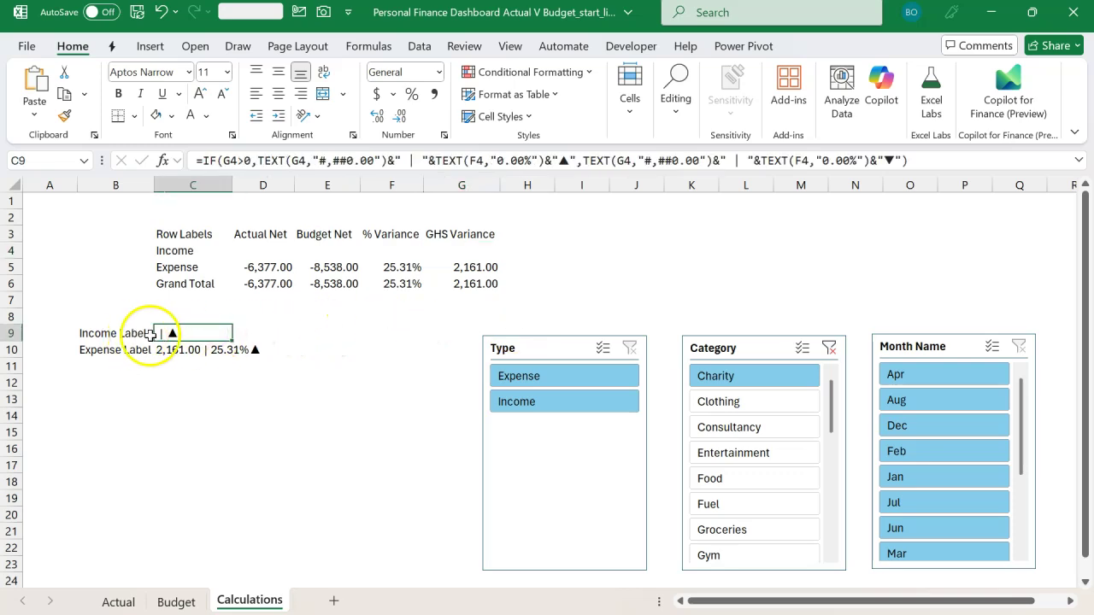
pyautogui.click(725, 426)
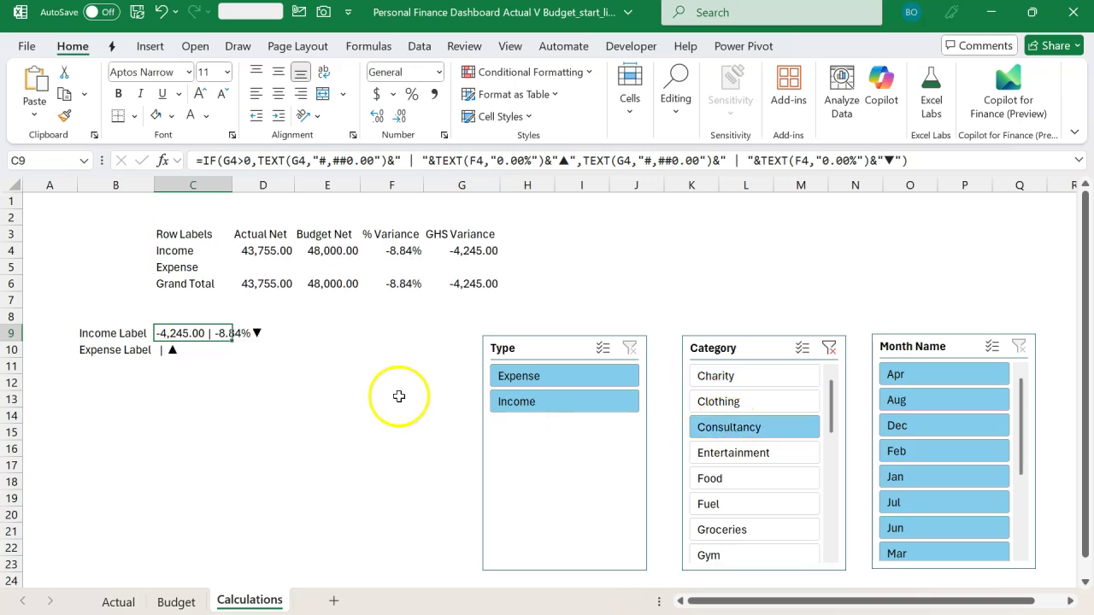
pyautogui.click(164, 355)
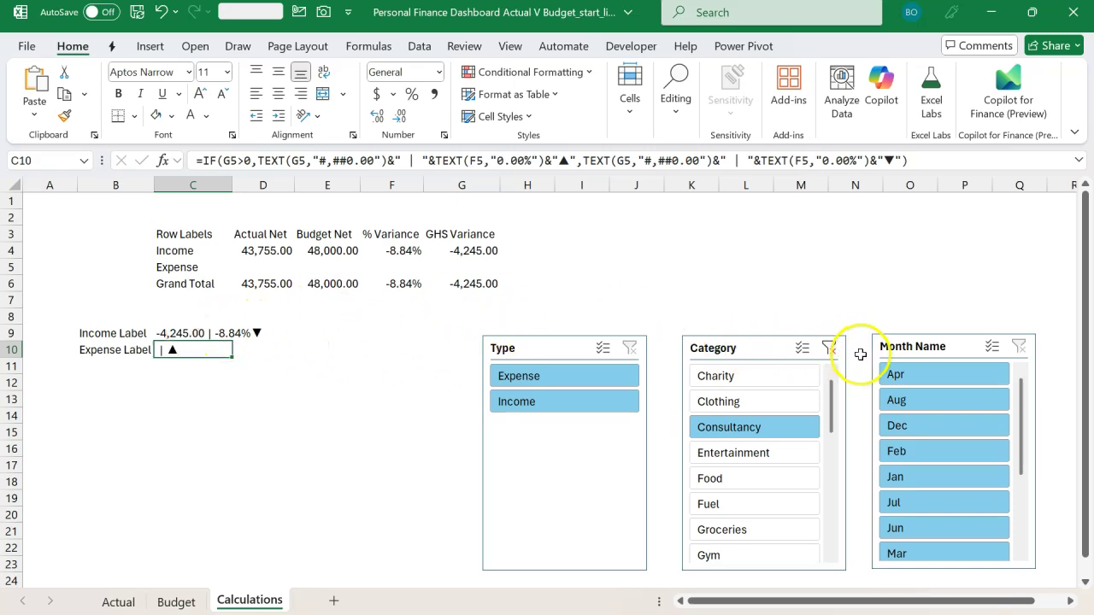
pyautogui.click(828, 349)
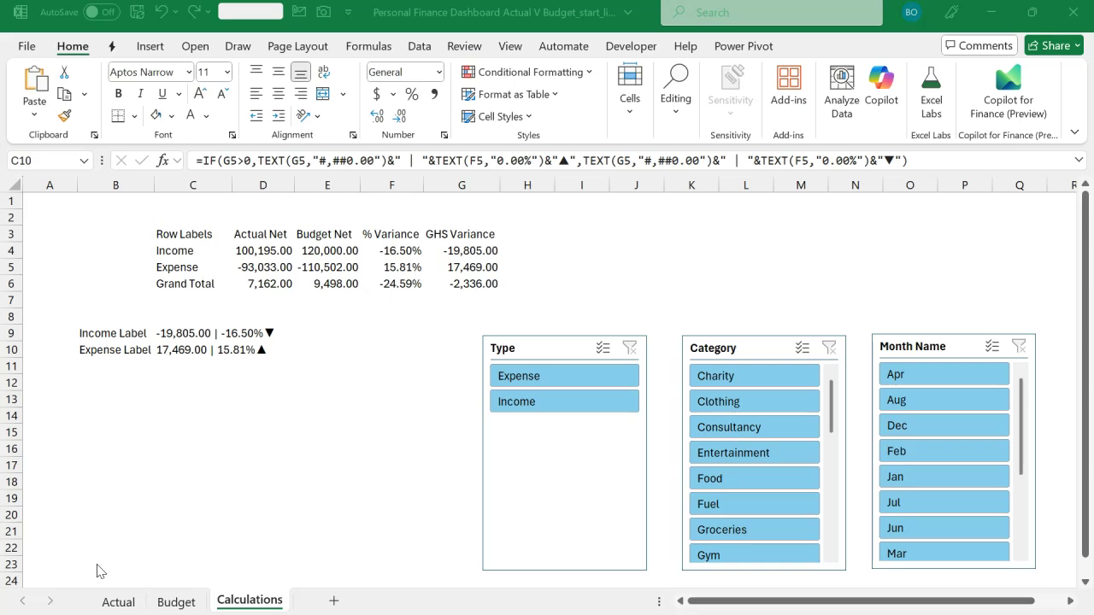
# Autofit column C to the width of the Income and Expense label texts
pyautogui.click(151, 353)
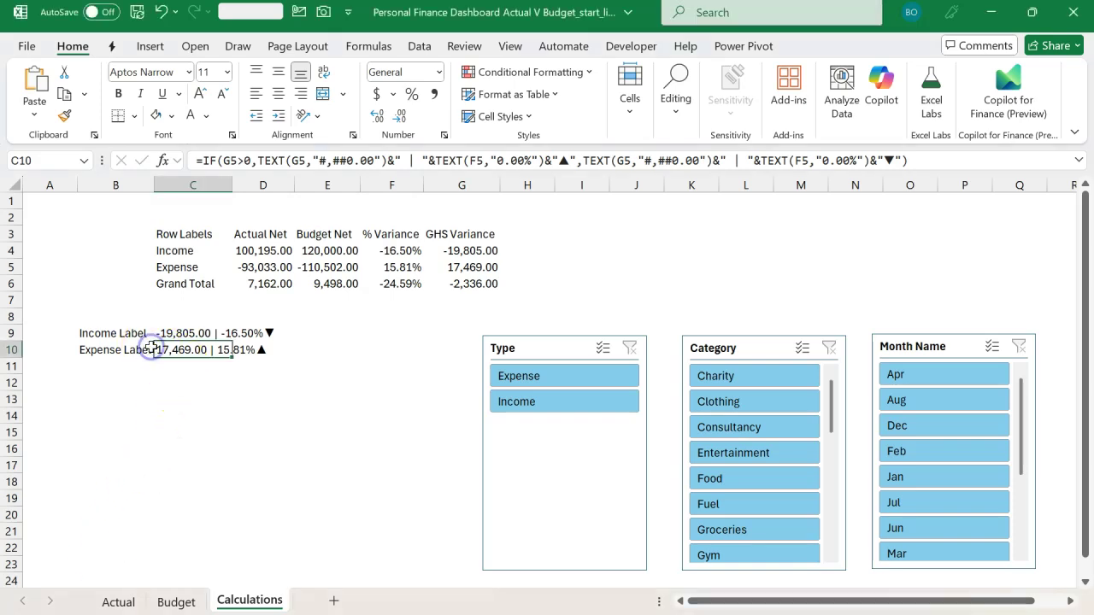
pyautogui.click(111, 351)
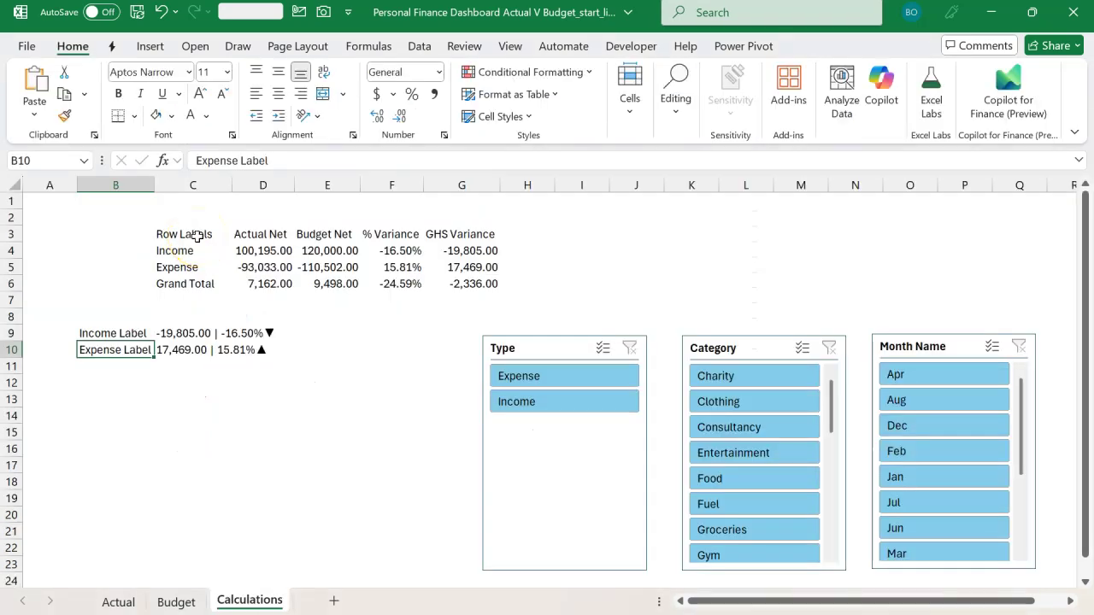
pyautogui.click(188, 333)
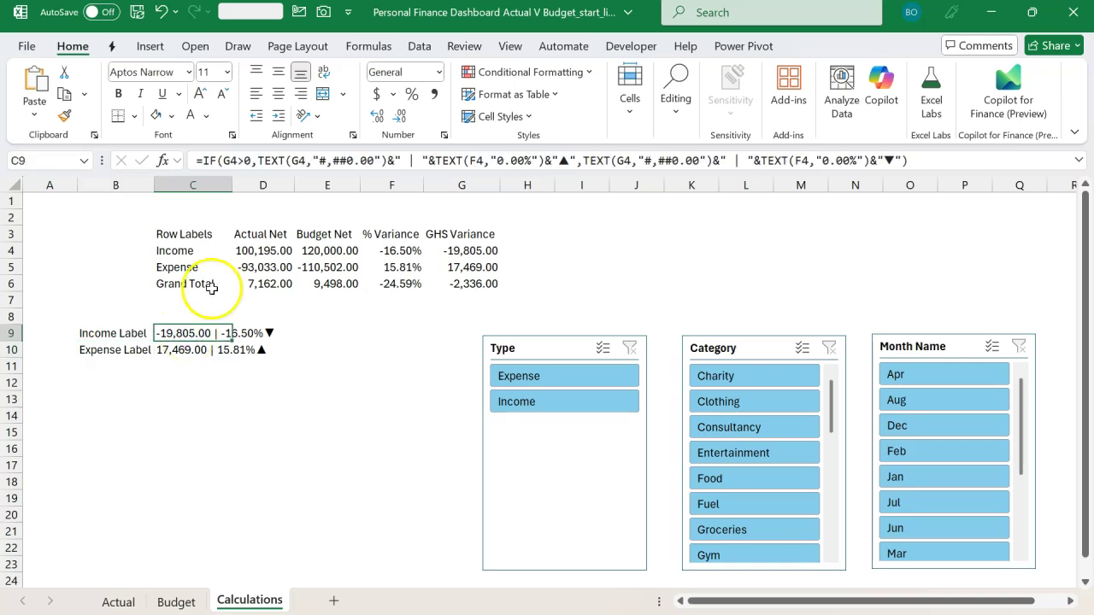
pyautogui.moveTo(235, 187); pyautogui.dragTo(235, 187)
pyautogui.doubleClick(235, 188)
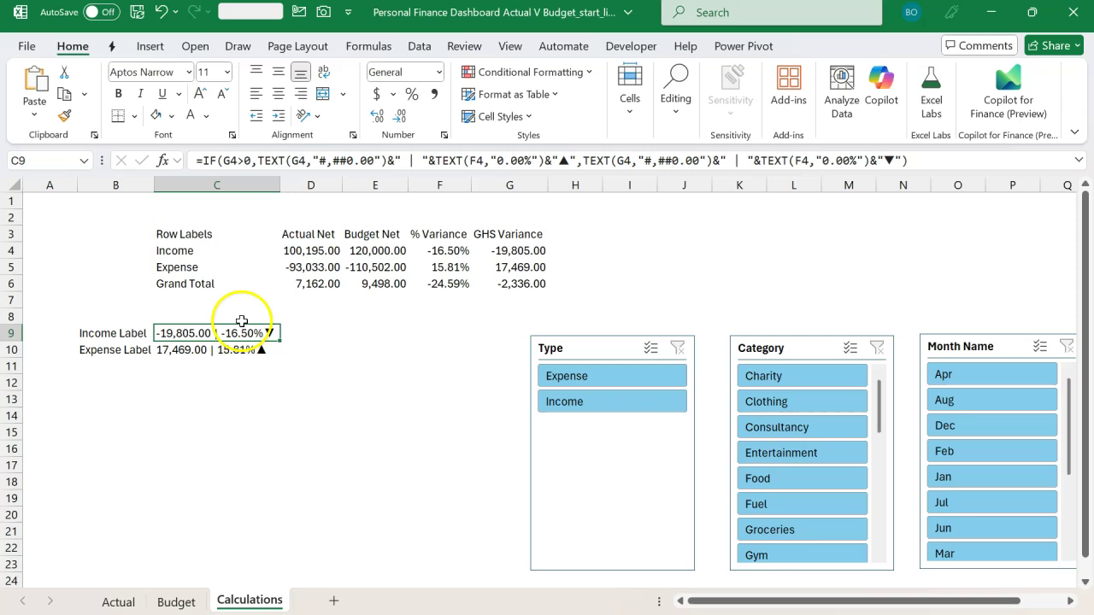
# Create a formula-based conditional formatting rule for the Income Label value in C9 with the condition =$G4>0
pyautogui.click(504, 253)
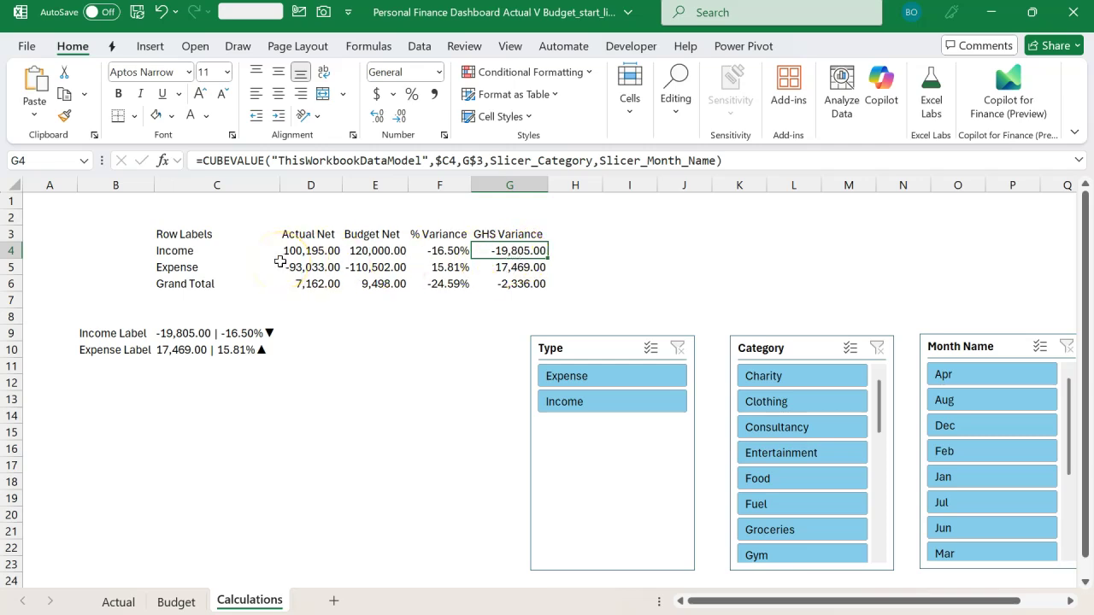
pyautogui.click(206, 334)
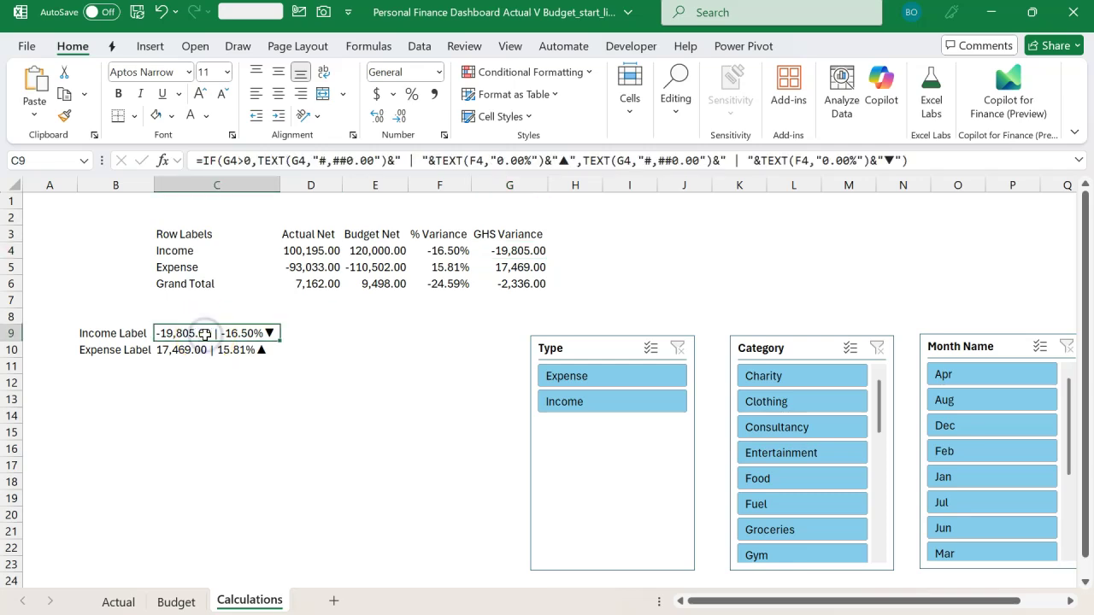
pyautogui.click(528, 74)
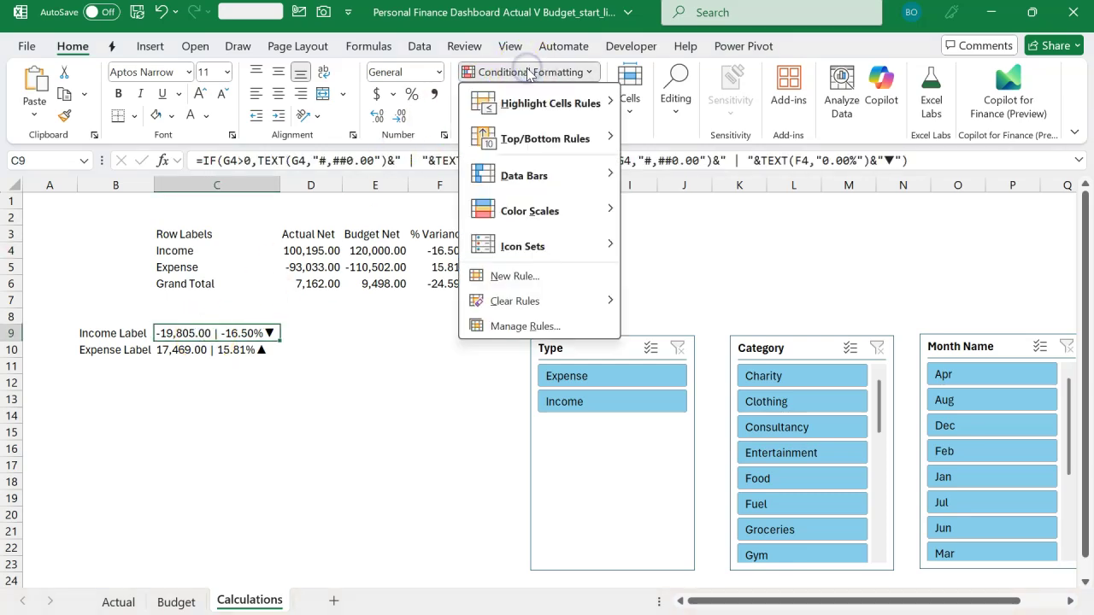
pyautogui.click(548, 282)
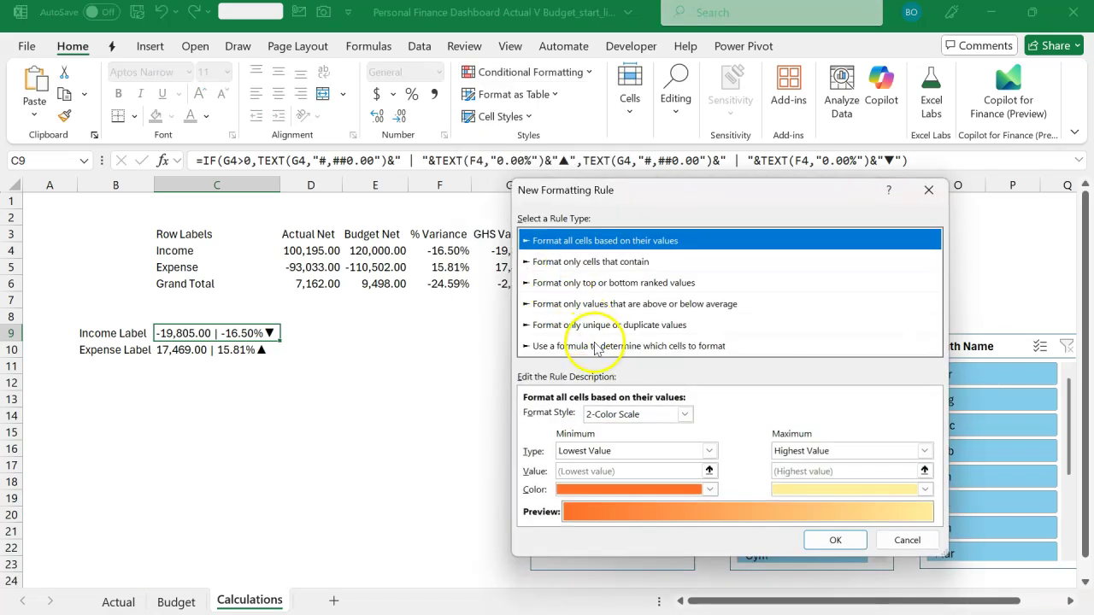
pyautogui.click(596, 346)
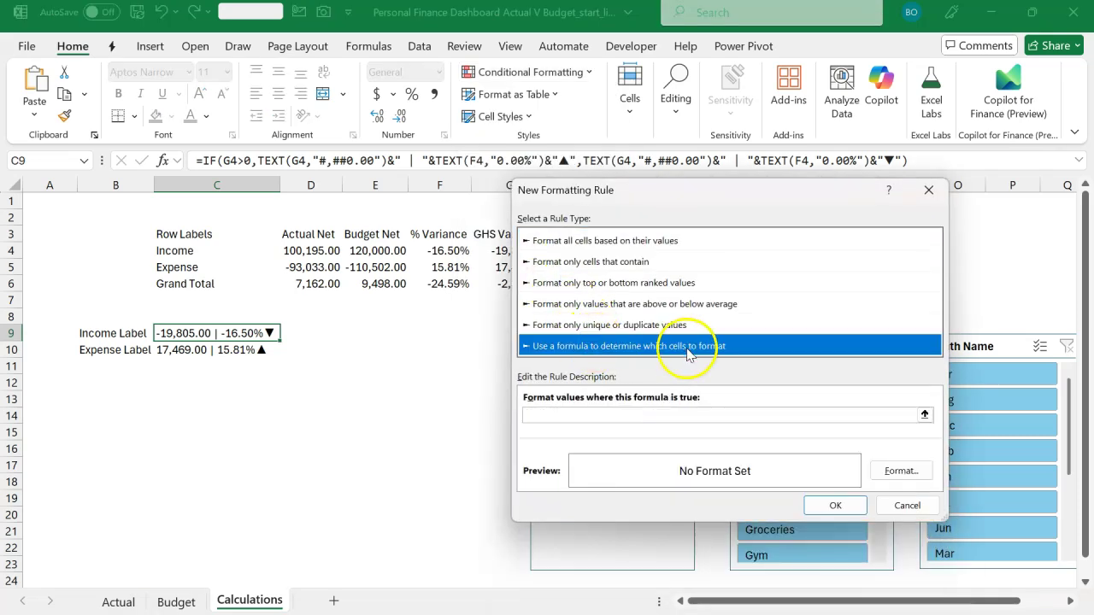
pyautogui.click(925, 414)
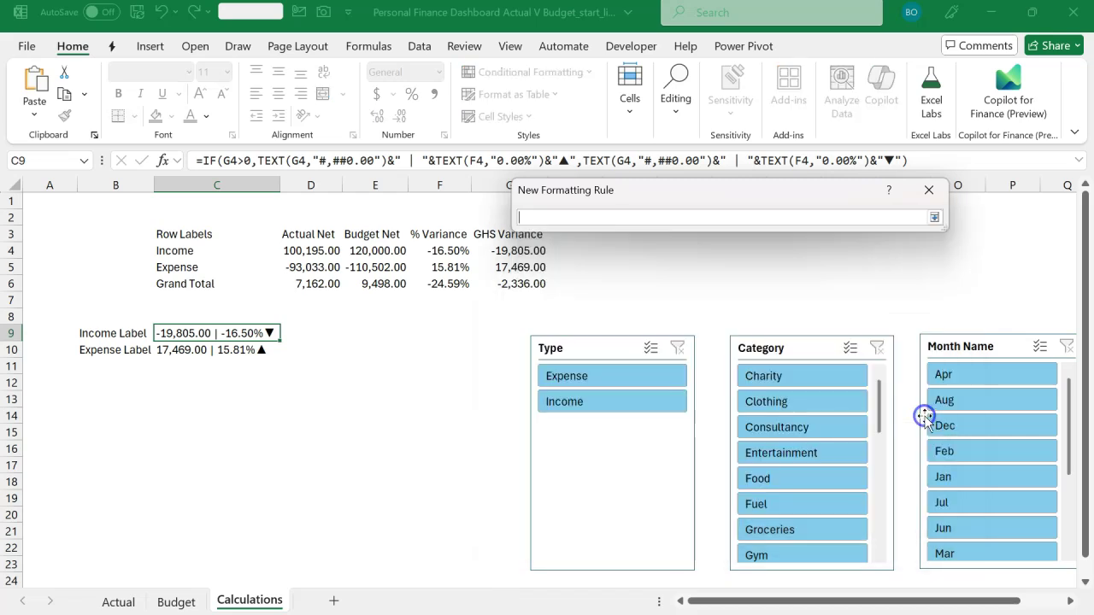
pyautogui.moveTo(792, 200); pyautogui.dragTo(729, 325)
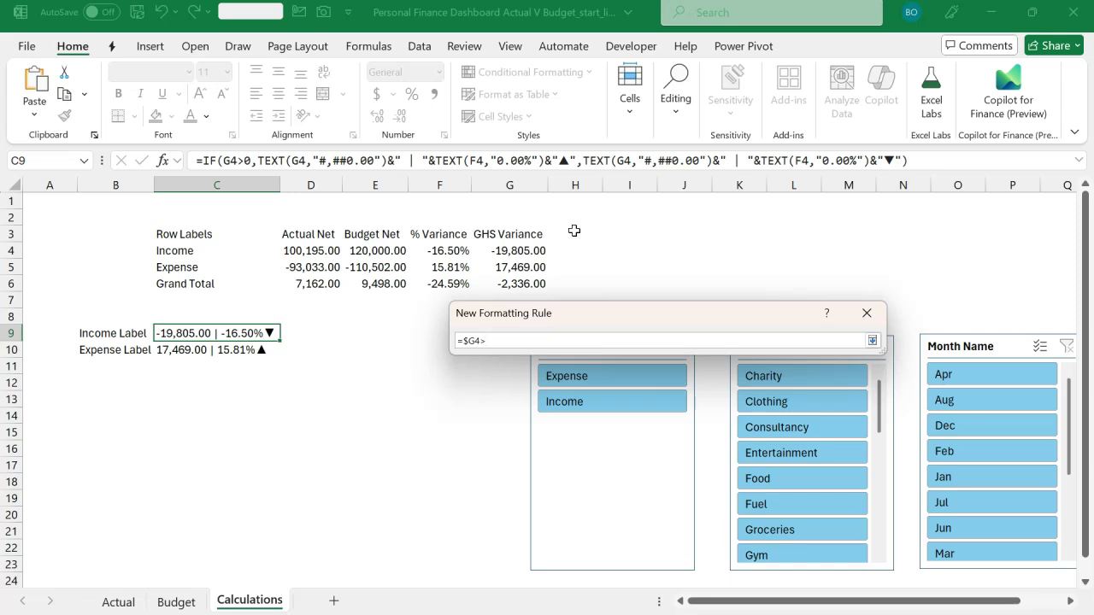
pyautogui.click(871, 341)
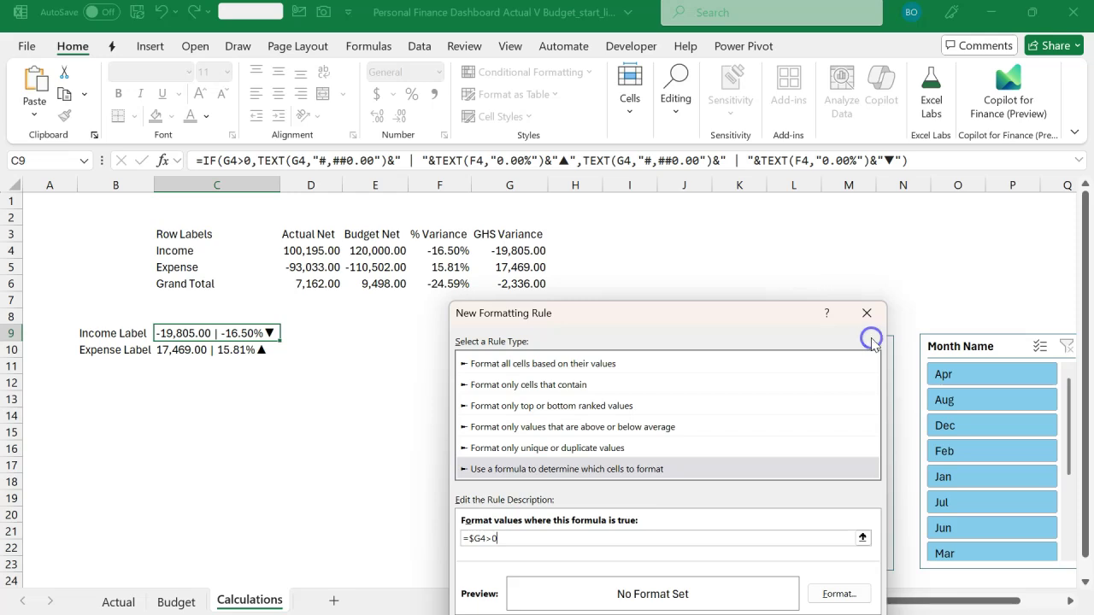
pyautogui.moveTo(752, 316); pyautogui.dragTo(718, 226)
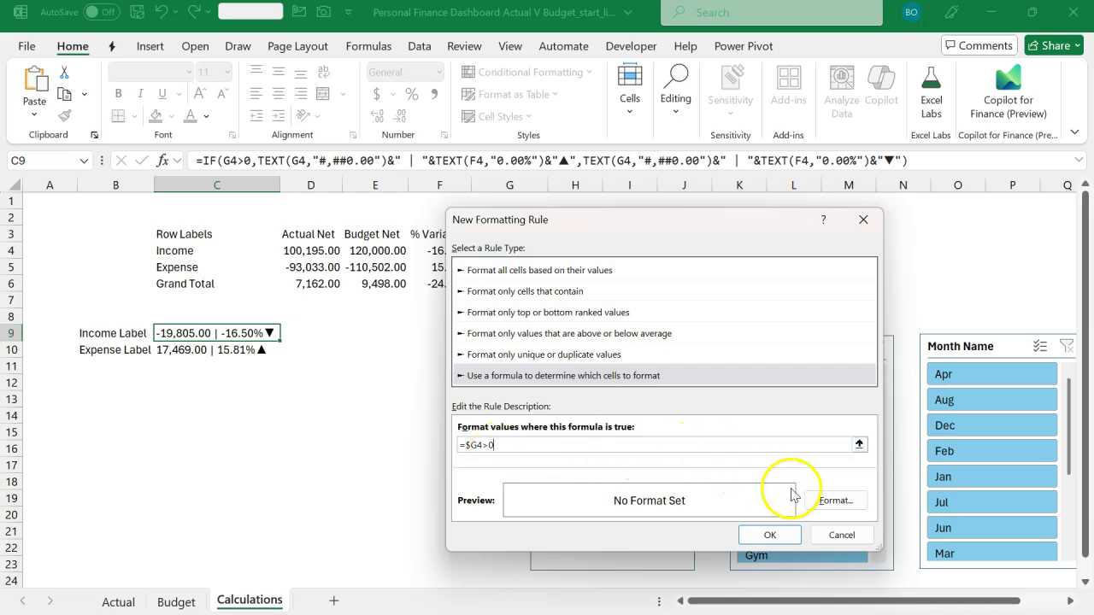
# Set the fill of the =$G4>0 formatting rule to the custom color #E1FFF1
pyautogui.click(818, 502)
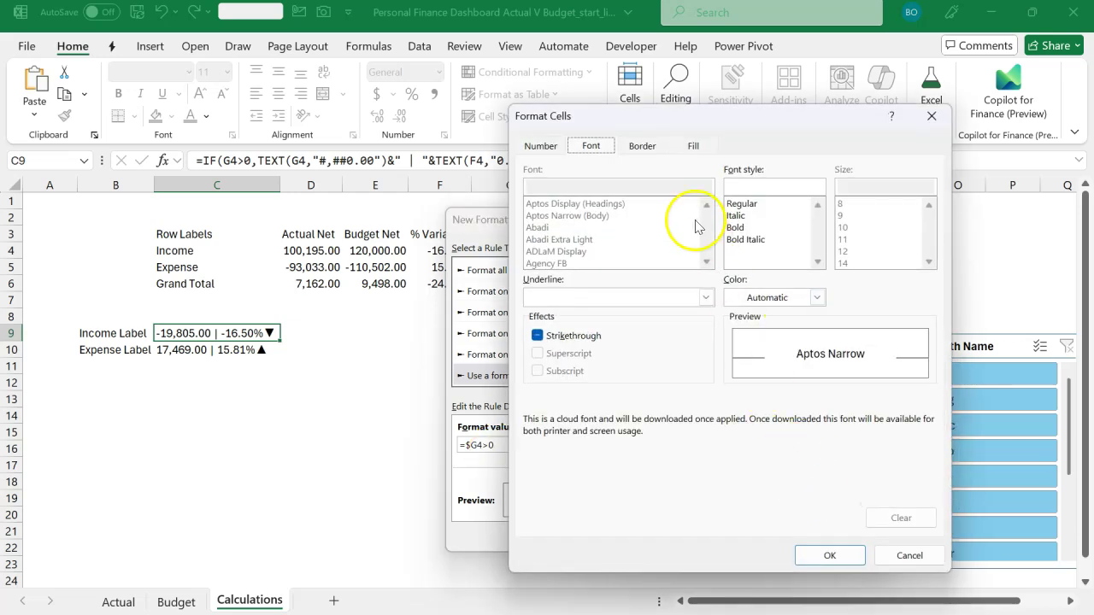
pyautogui.click(694, 149)
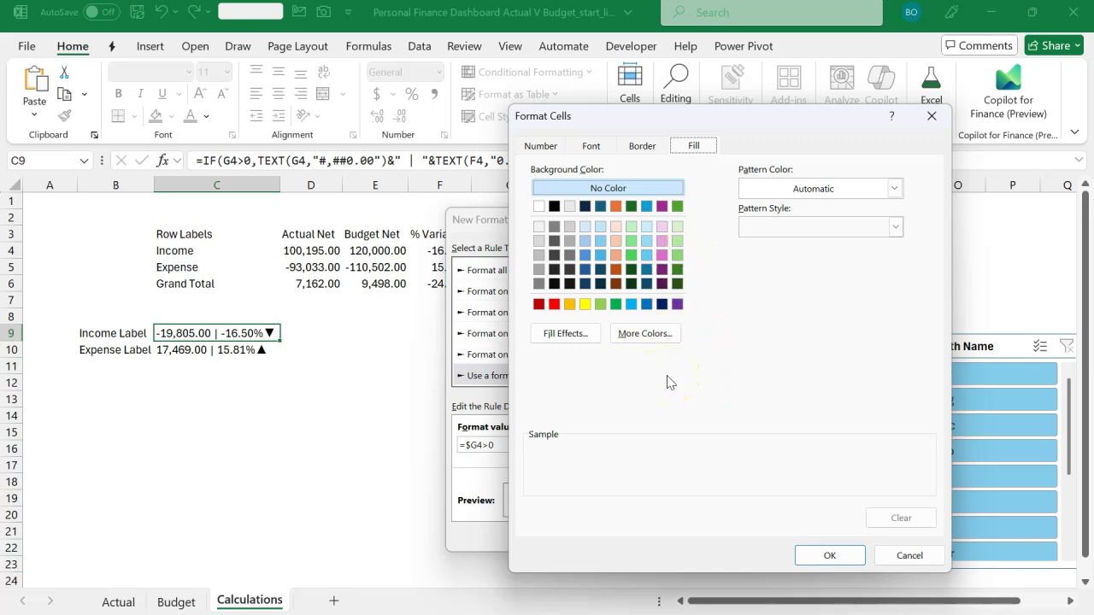
pyautogui.click(643, 332)
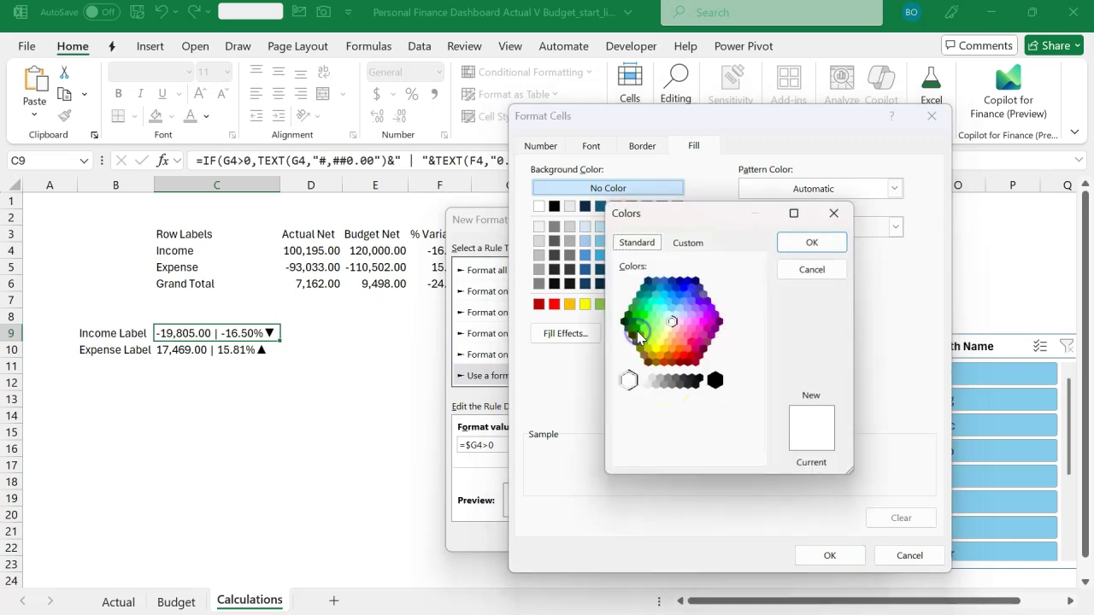
pyautogui.click(686, 241)
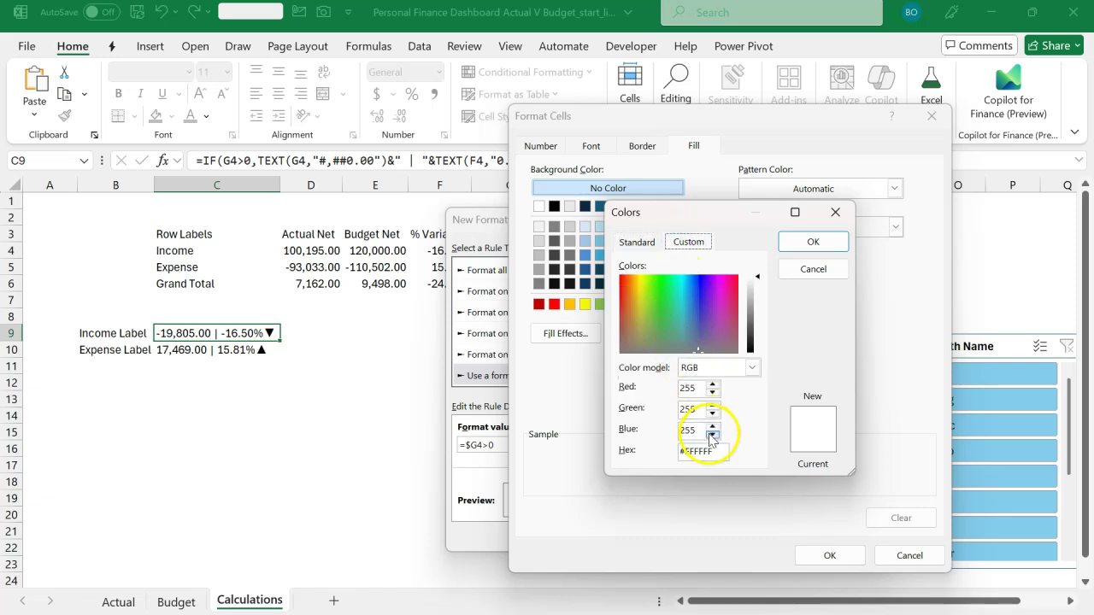
pyautogui.moveTo(719, 450); pyautogui.dragTo(655, 449)
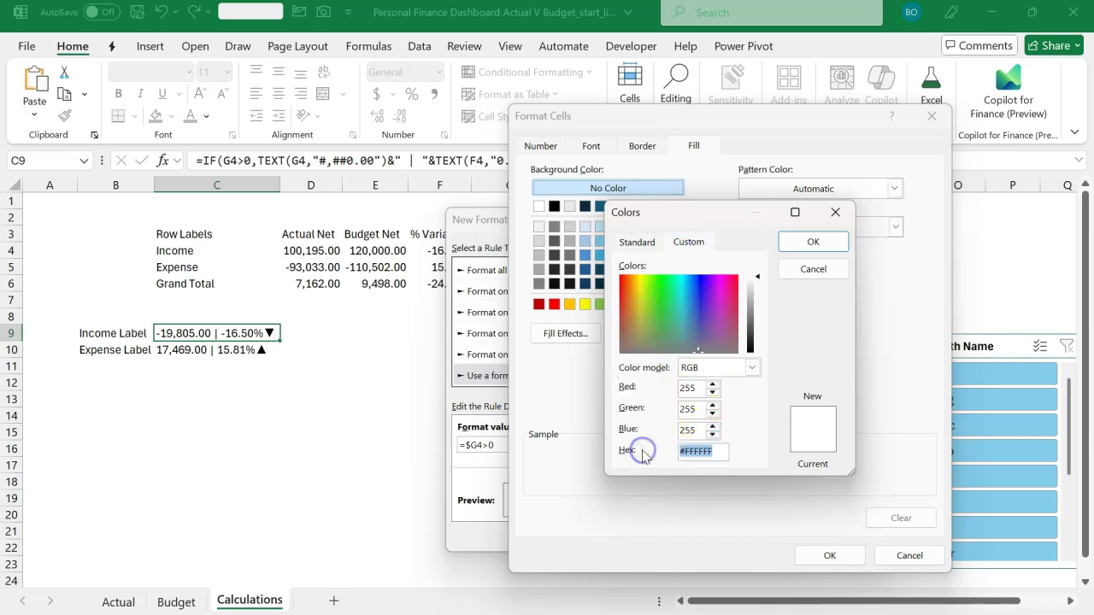
pyautogui.press('super+v')
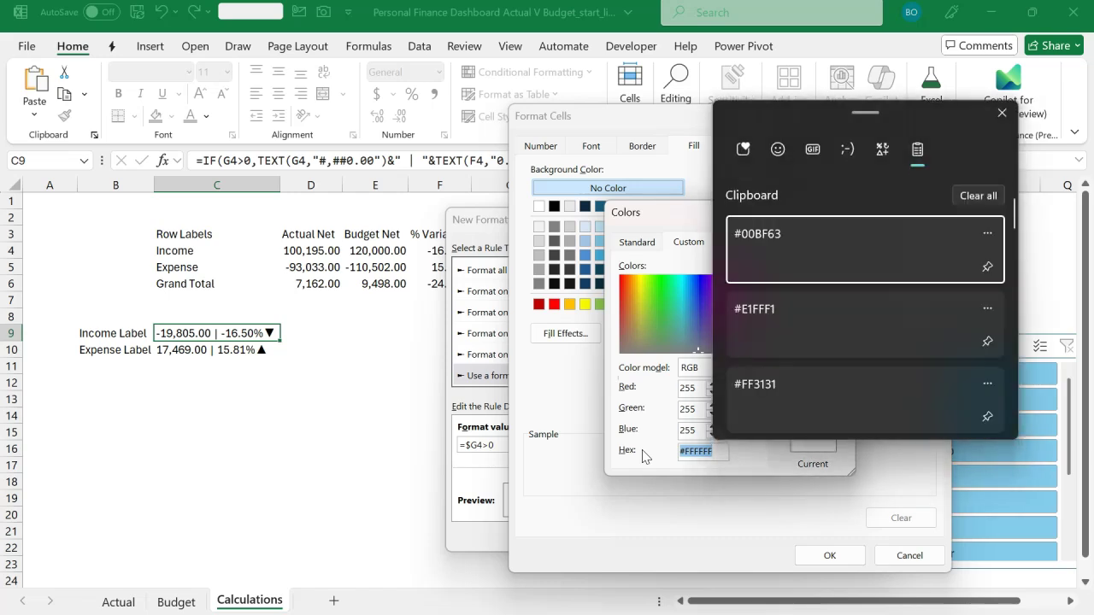
pyautogui.click(777, 320)
pyautogui.click(693, 430)
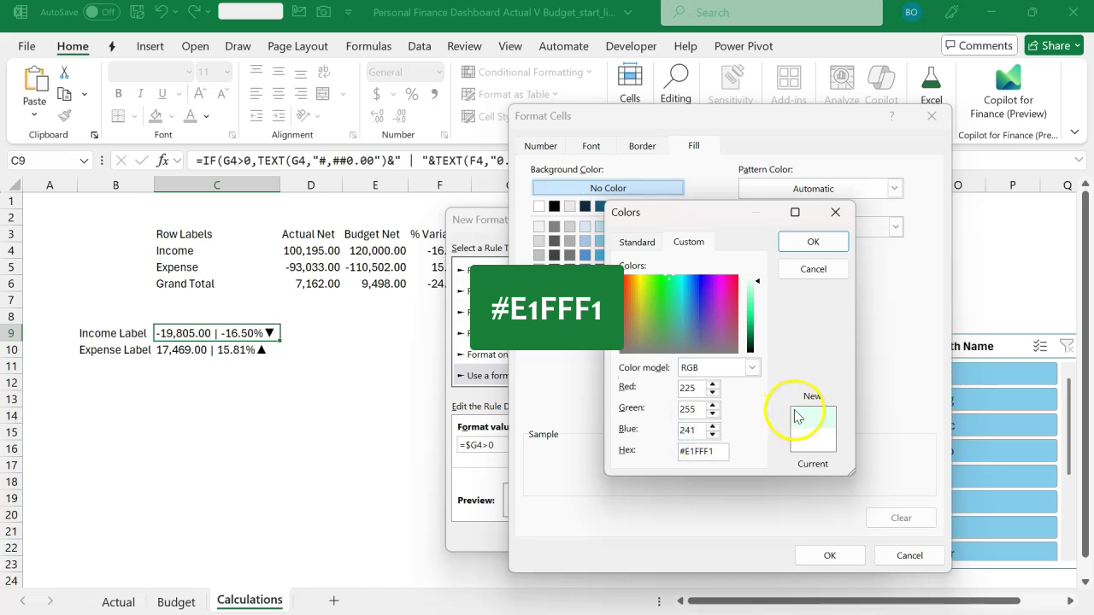
pyautogui.click(827, 247)
# Set the rule's font color to the custom color #00BF63 and apply the rule to C9
pyautogui.click(591, 145)
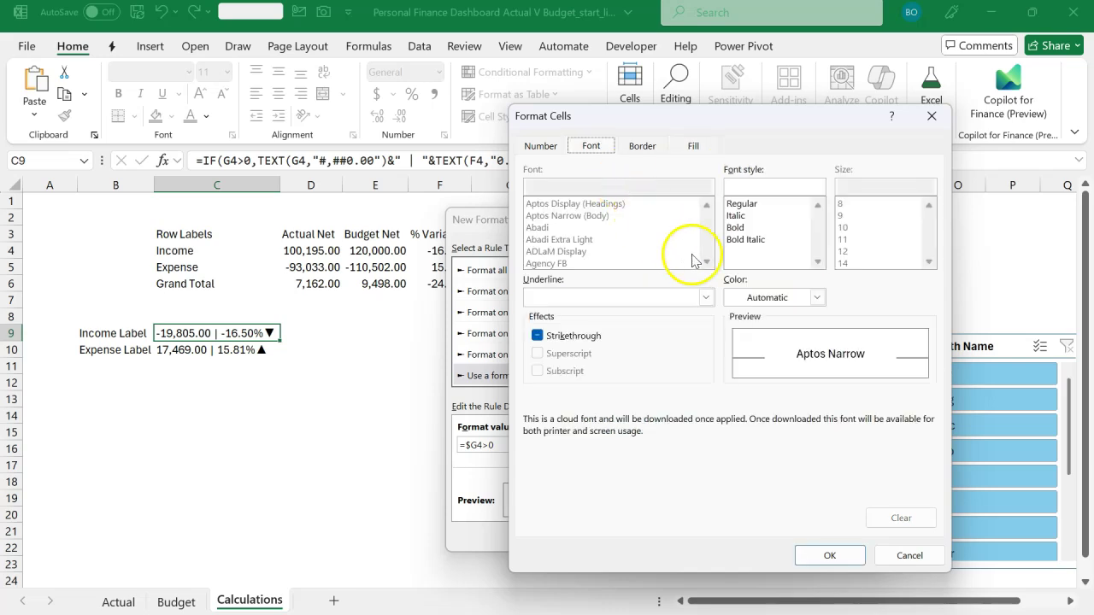
pyautogui.click(816, 297)
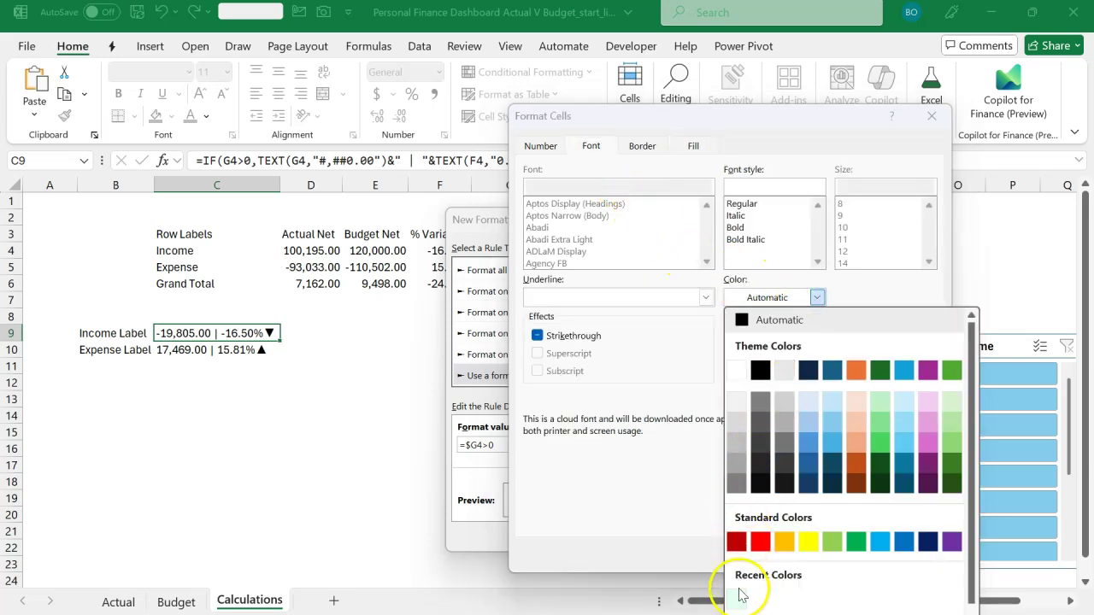
pyautogui.scroll(-1, 769, 591)
pyautogui.click(781, 607)
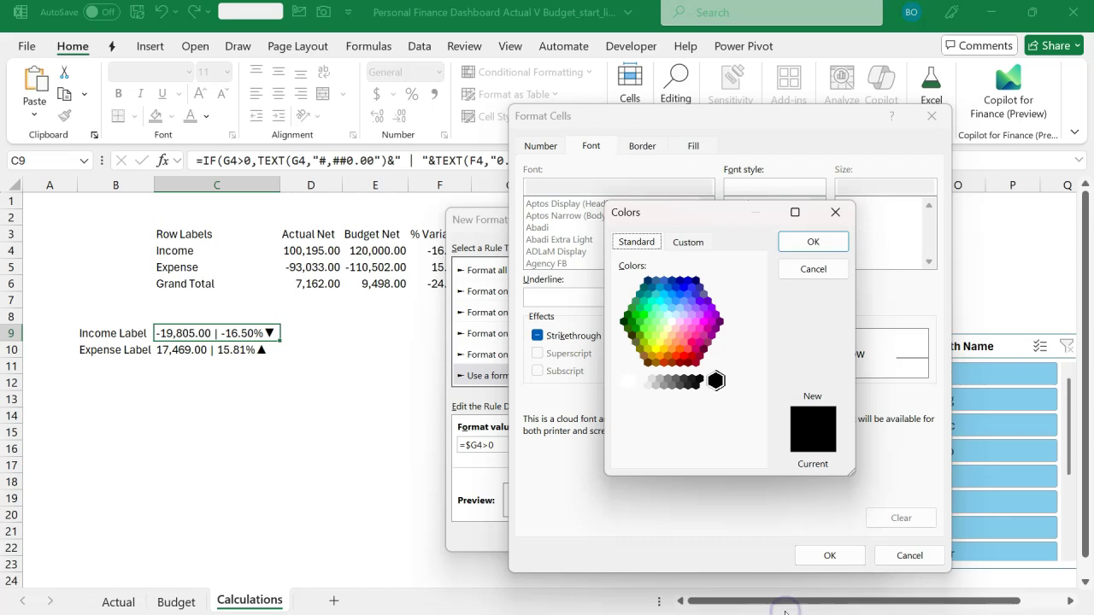
pyautogui.click(688, 242)
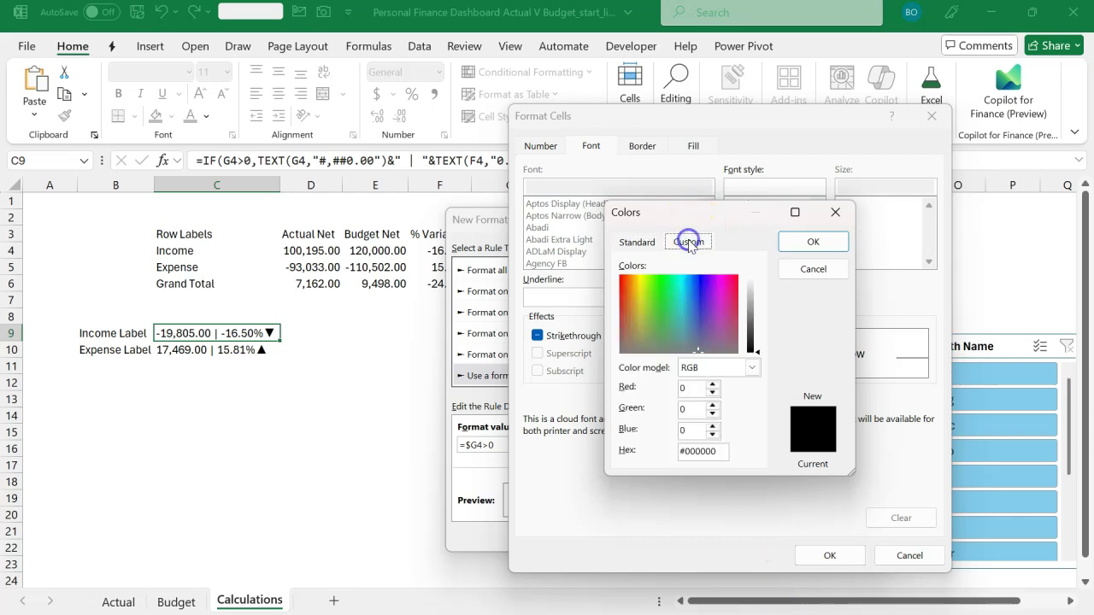
pyautogui.click(713, 453)
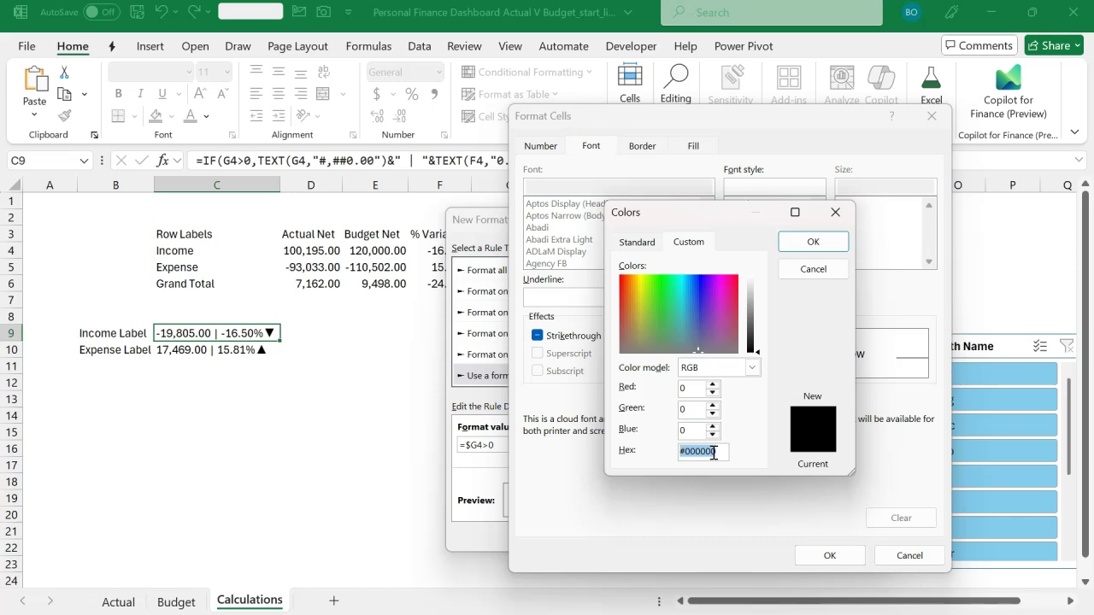
pyautogui.press('super+v')
pyautogui.click(789, 253)
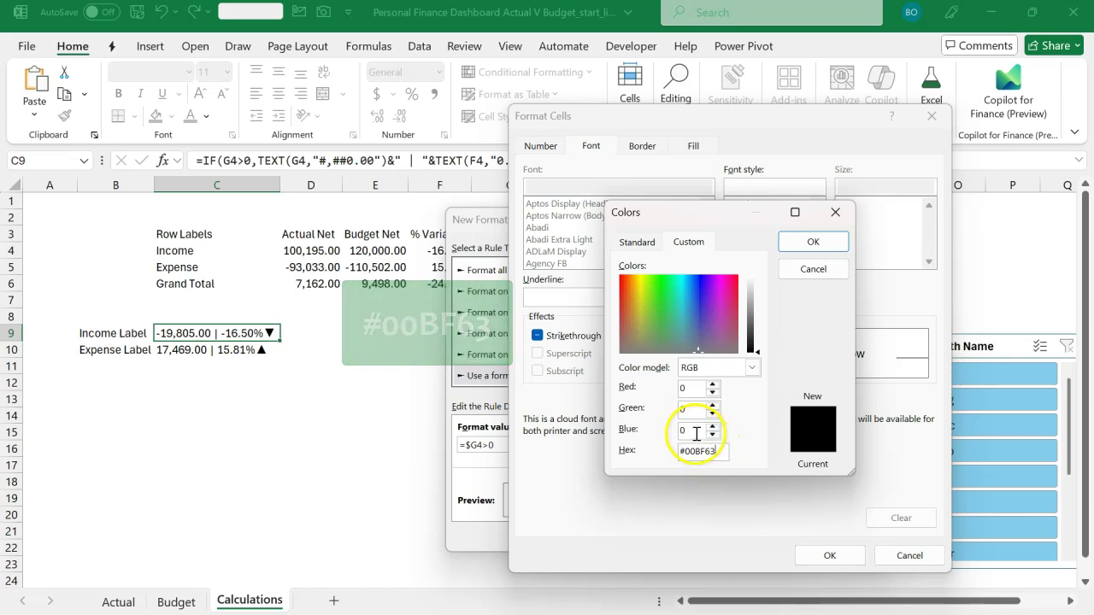
pyautogui.click(695, 433)
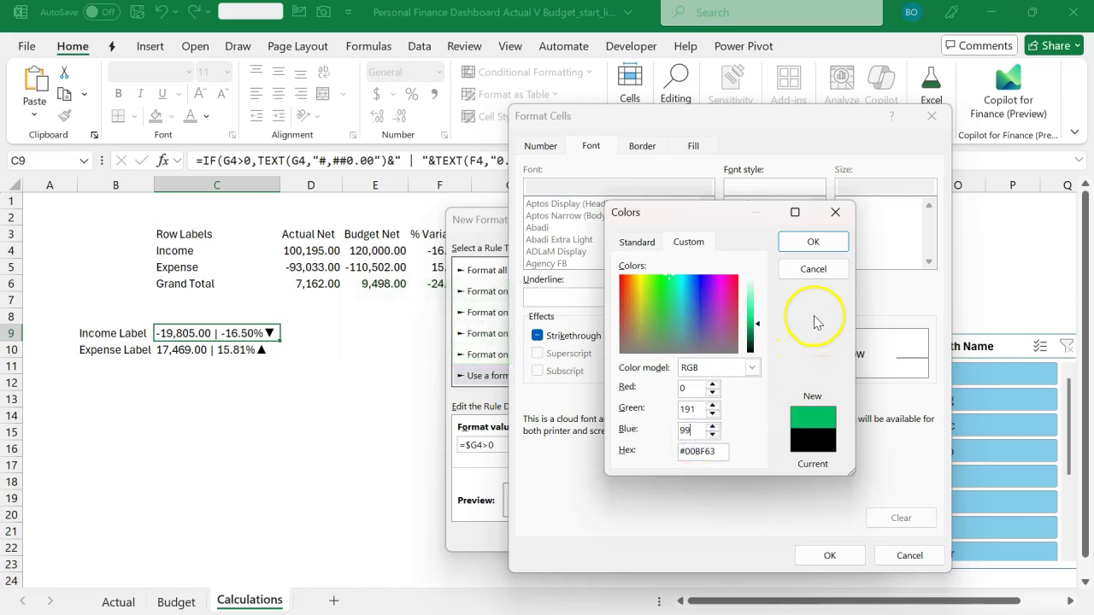
pyautogui.click(813, 242)
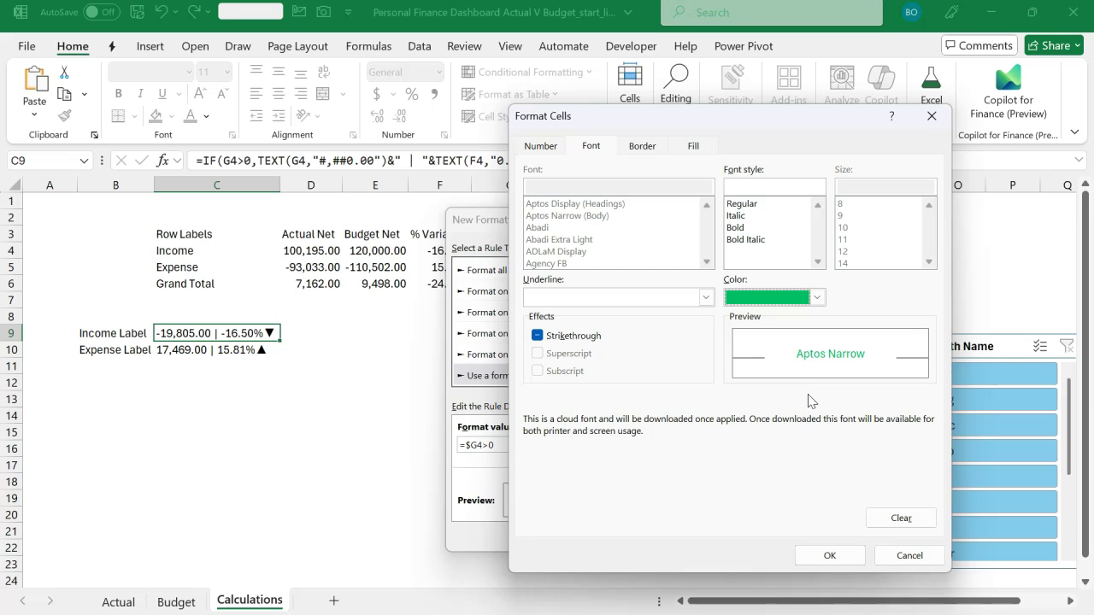
pyautogui.click(840, 557)
pyautogui.click(786, 535)
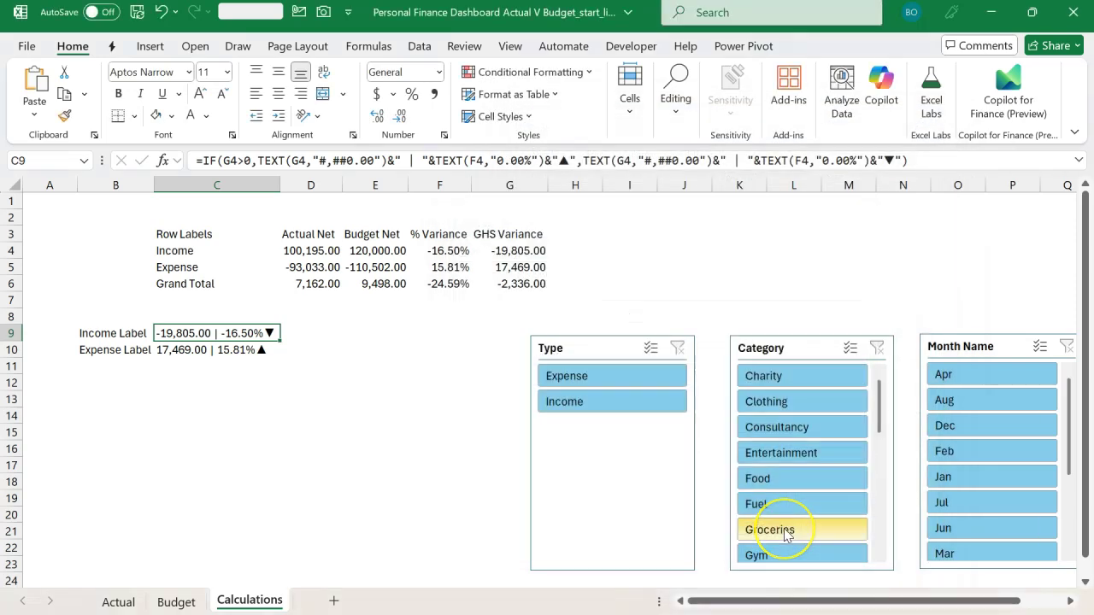
# Filter Category to Charity to check the conditional formatting of C9, and clear the filter
pyautogui.click(814, 380)
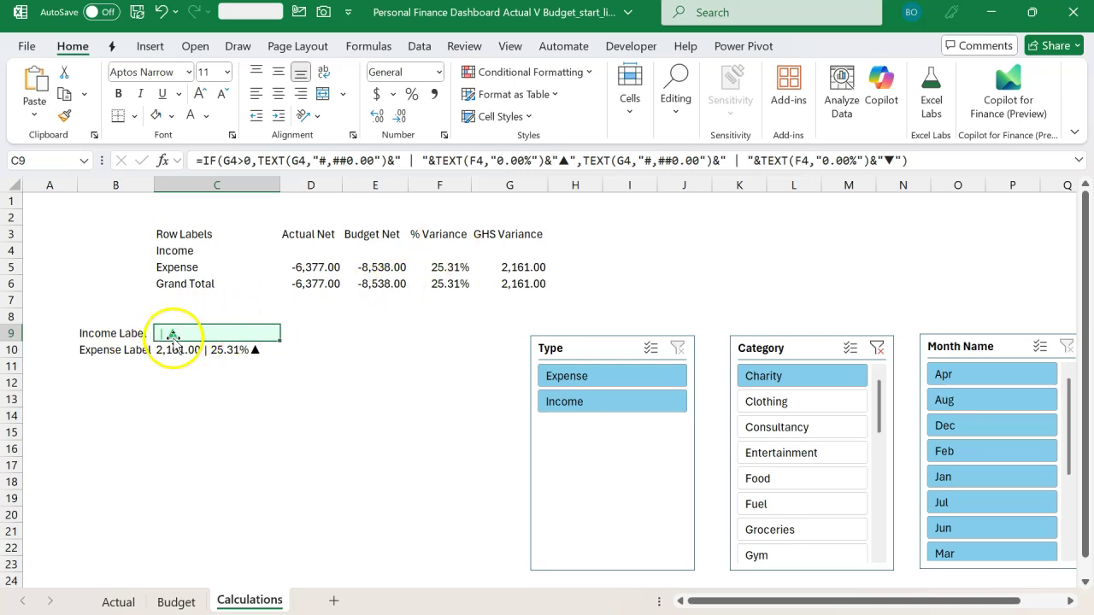
pyautogui.click(876, 350)
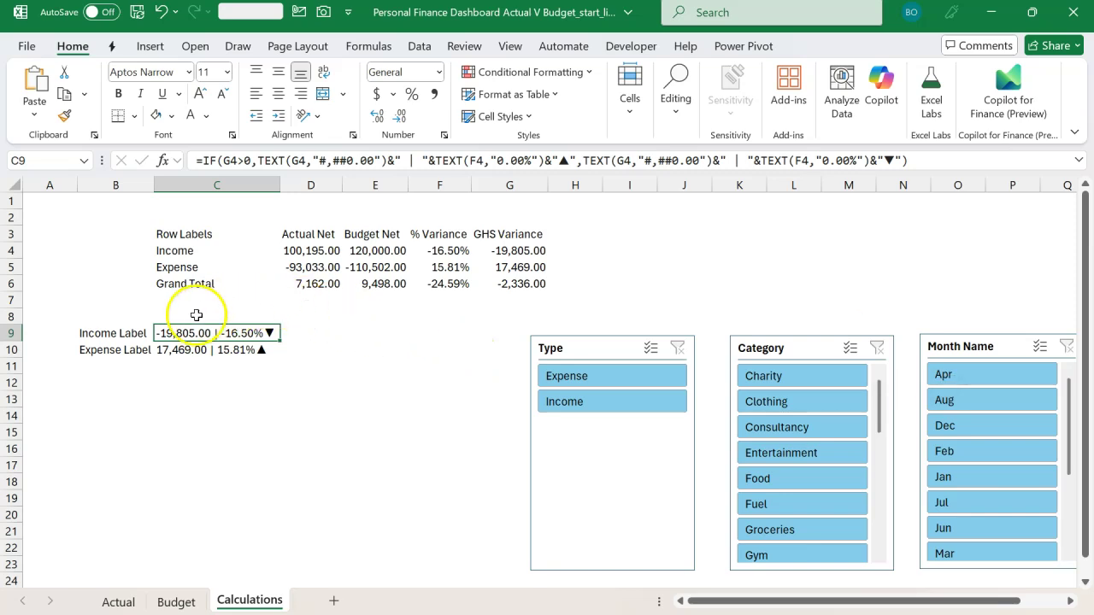
# Start a second formula-based conditional formatting rule for C9 with the condition =$G4<0
pyautogui.click(567, 73)
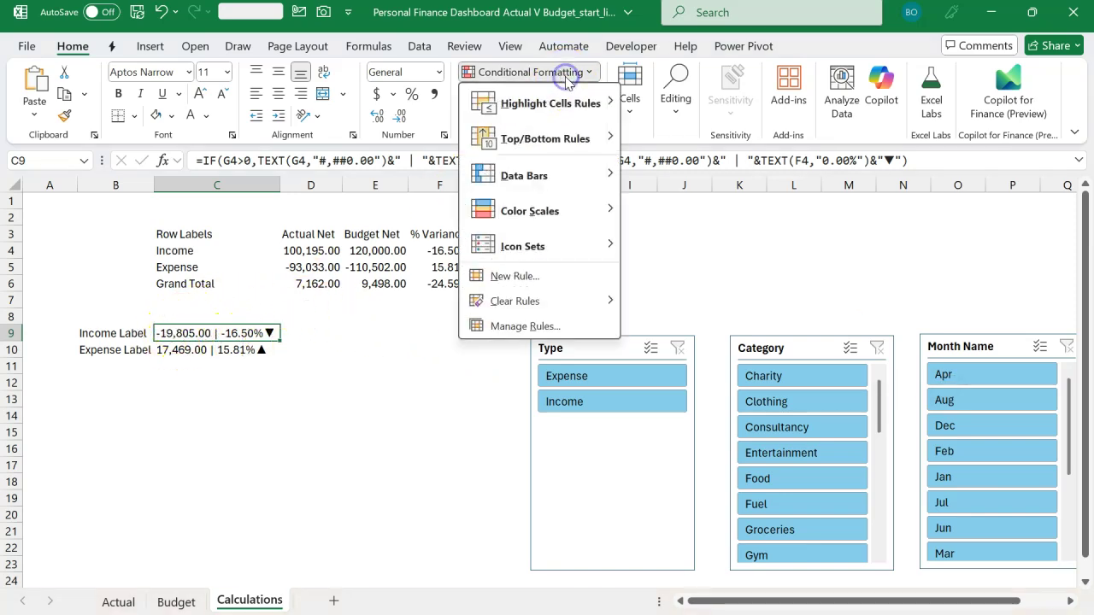
pyautogui.click(549, 275)
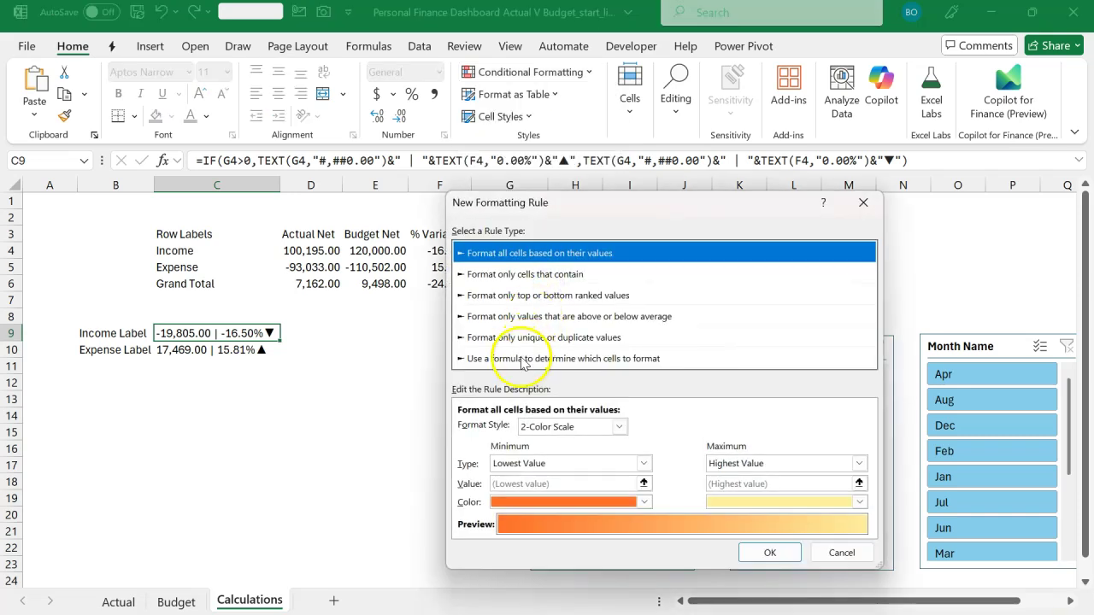
pyautogui.click(522, 360)
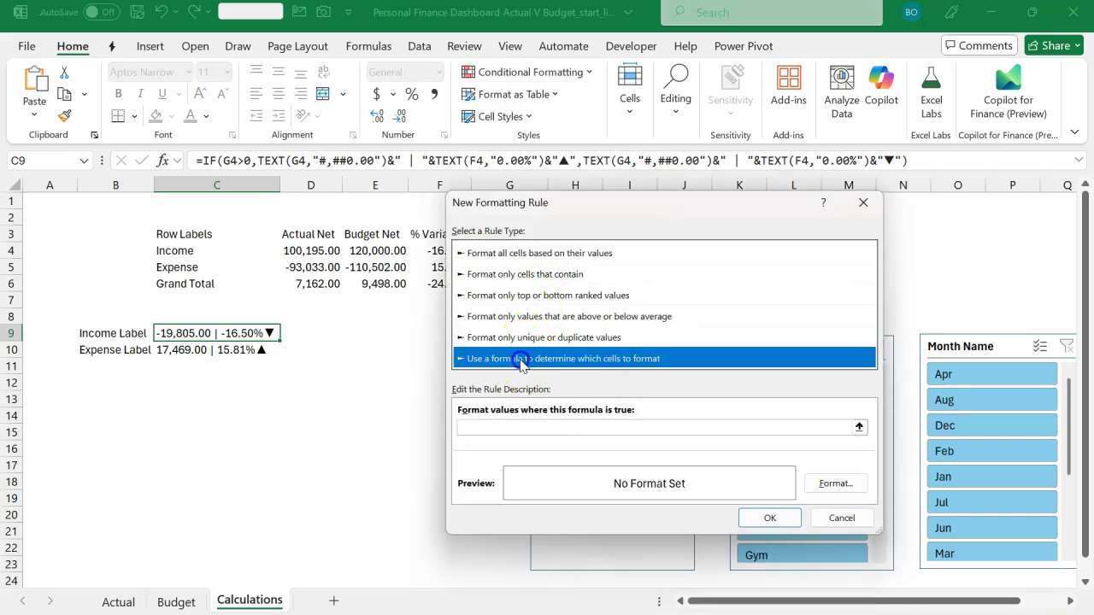
pyautogui.click(857, 427)
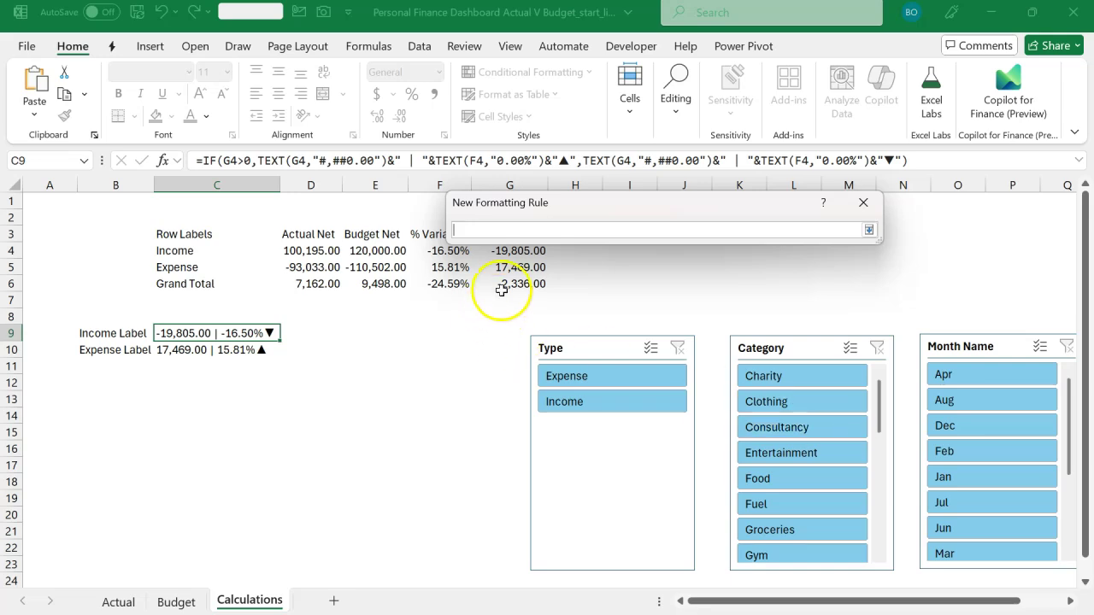
pyautogui.moveTo(552, 205); pyautogui.dragTo(621, 158)
pyautogui.click(519, 253)
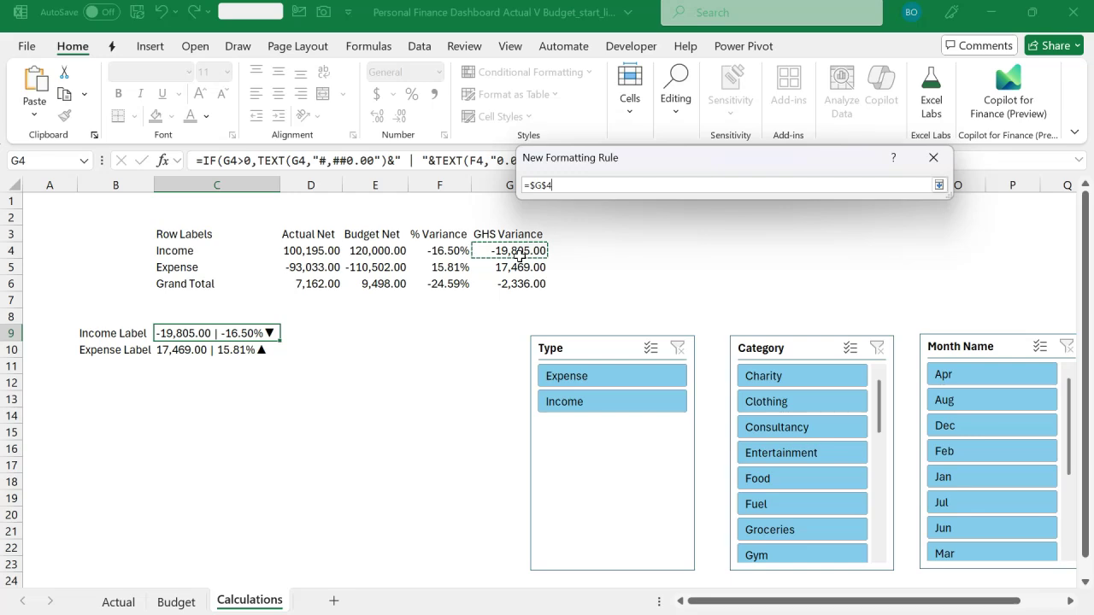
pyautogui.press('F4')
pyautogui.write('<')
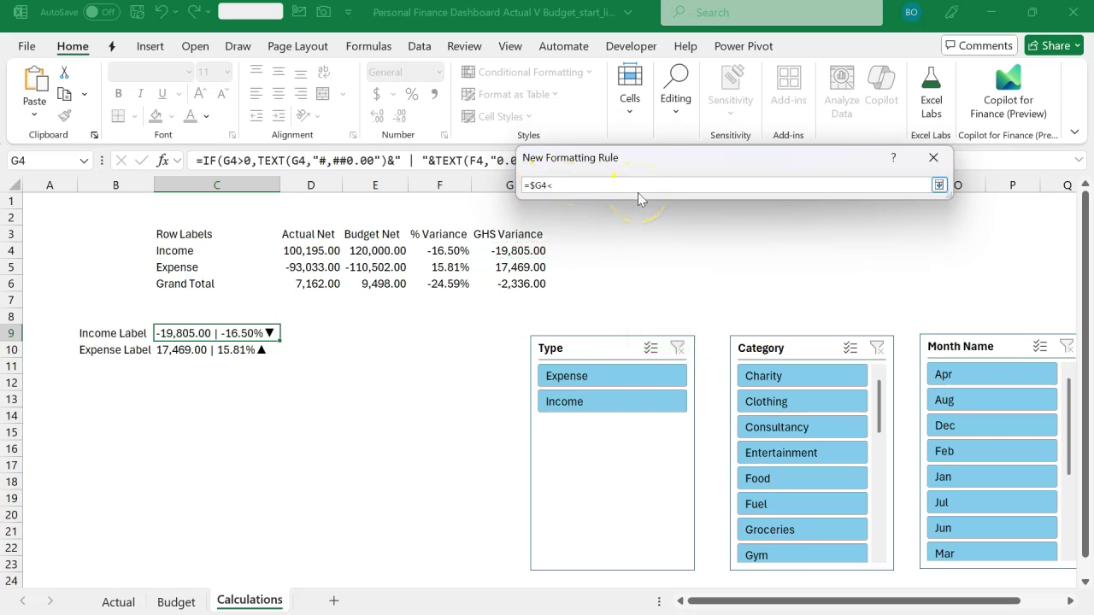
pyautogui.write('0')
pyautogui.press('Return')
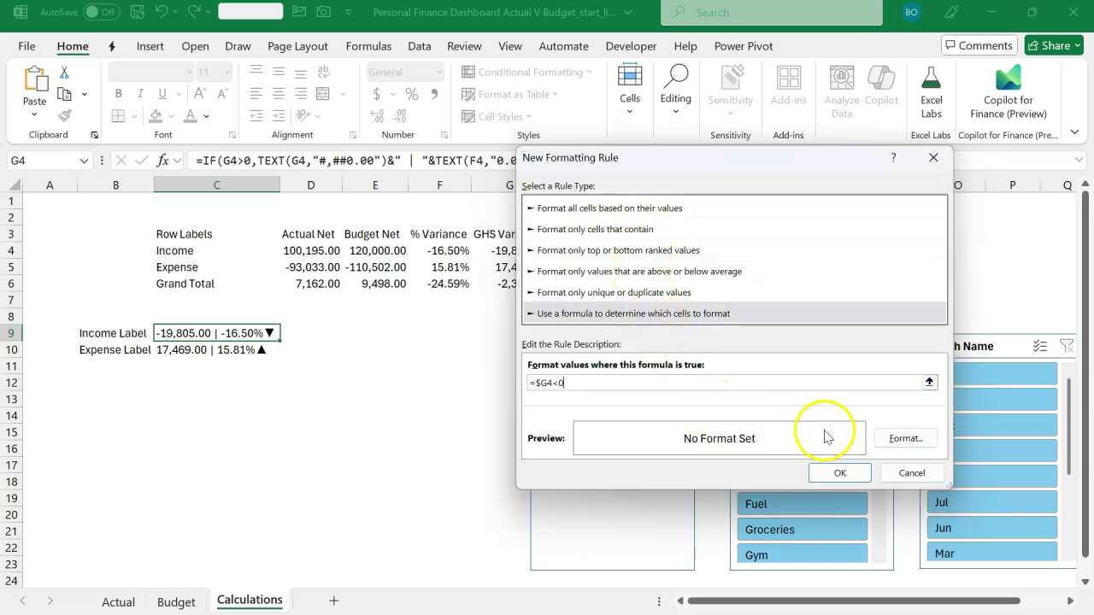
# Set the fill of the =$G4<0 formatting rule to the custom color #FFDDDD
pyautogui.click(900, 440)
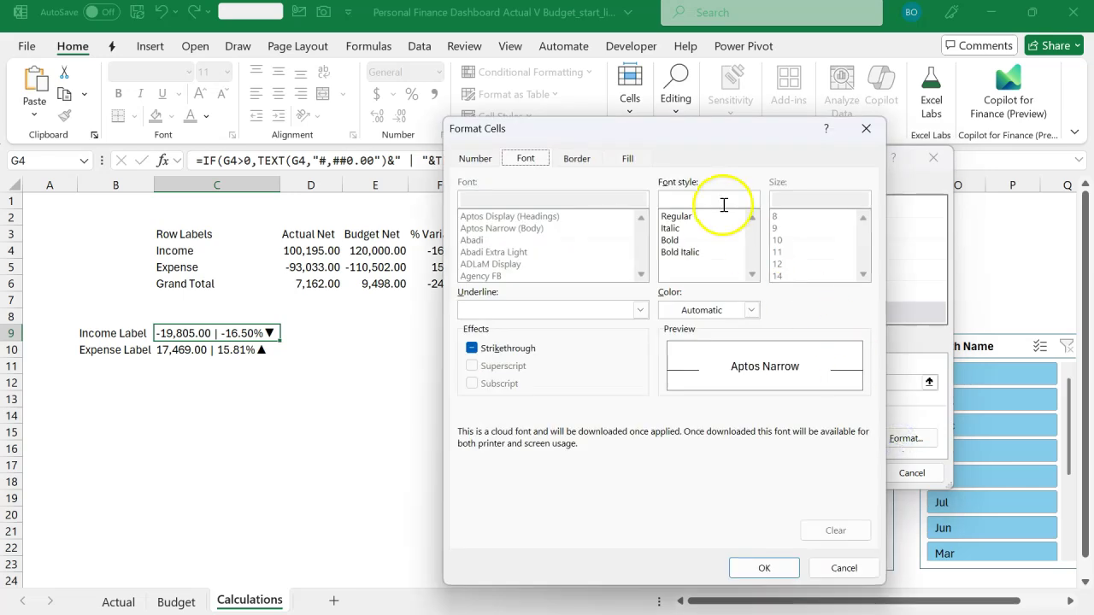
pyautogui.click(629, 161)
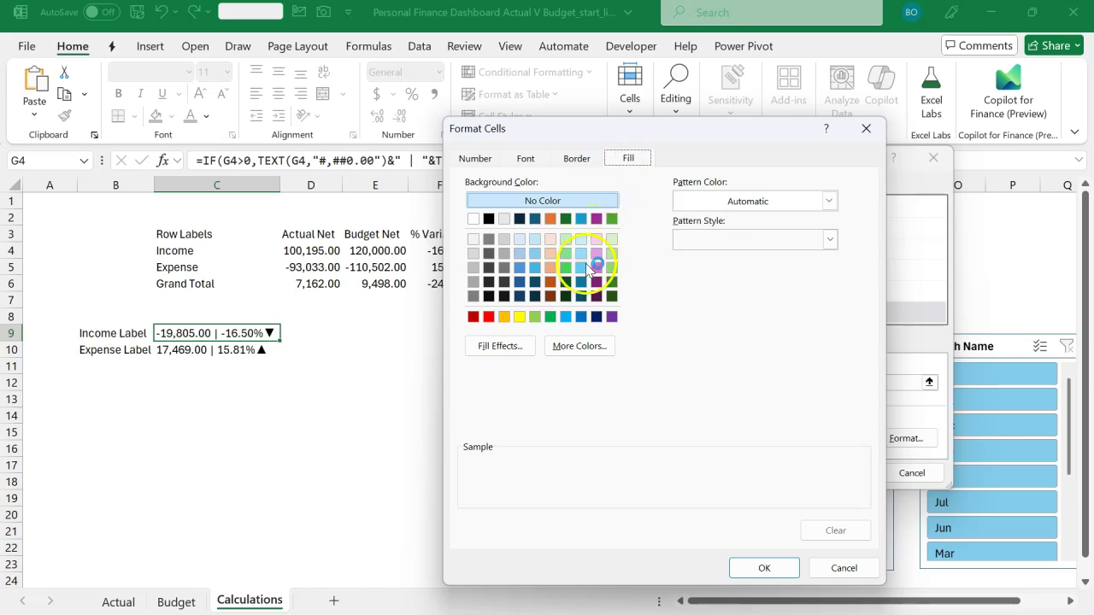
pyautogui.click(581, 346)
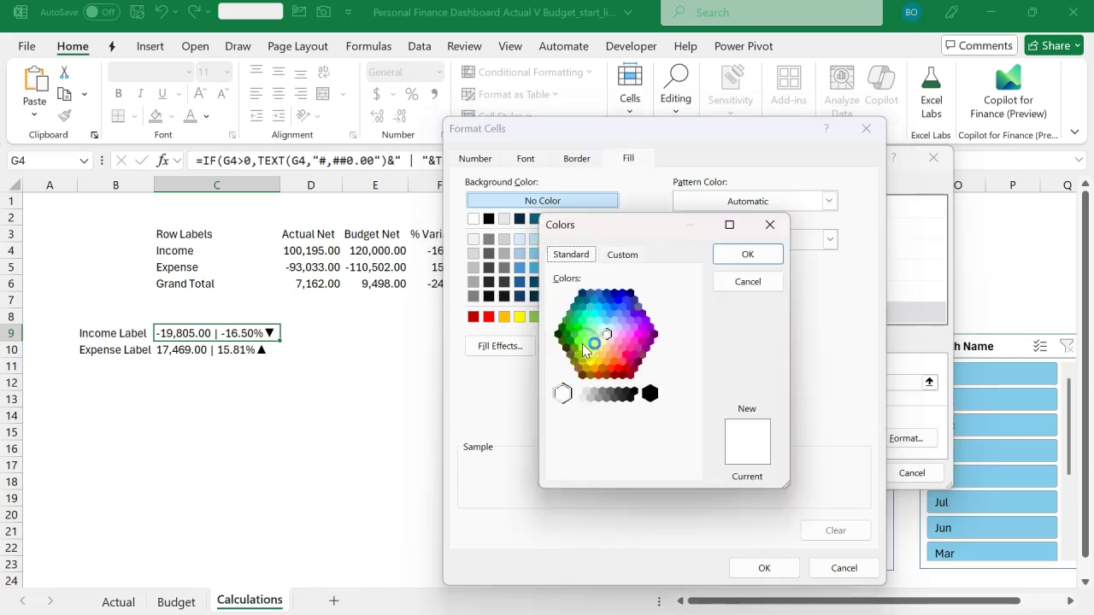
pyautogui.click(617, 258)
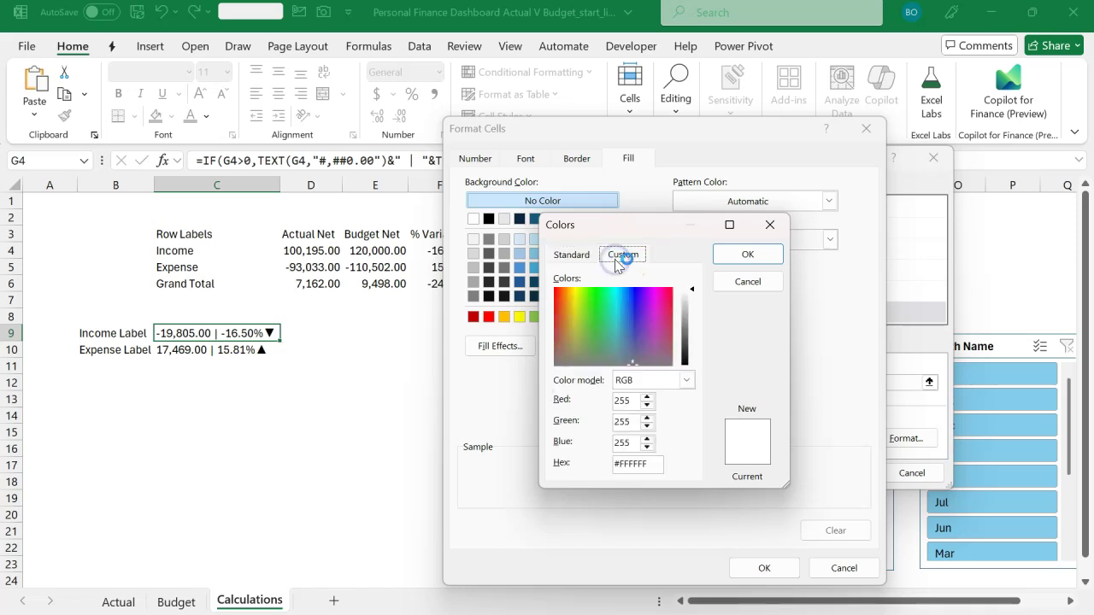
pyautogui.doubleClick(637, 466)
pyautogui.press('super+v')
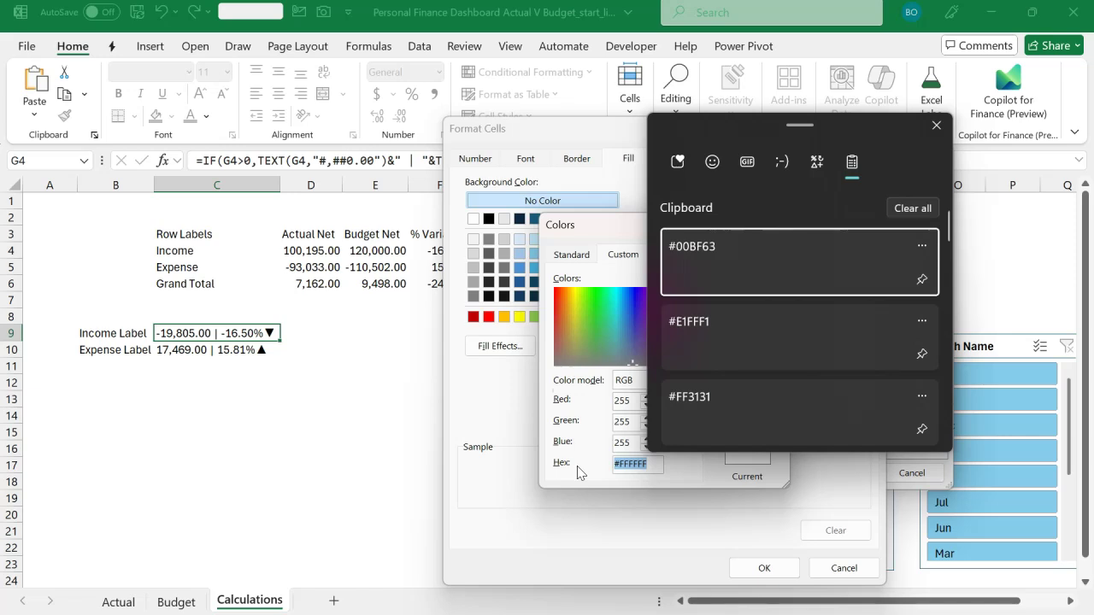
pyautogui.scroll(-2, 735, 401)
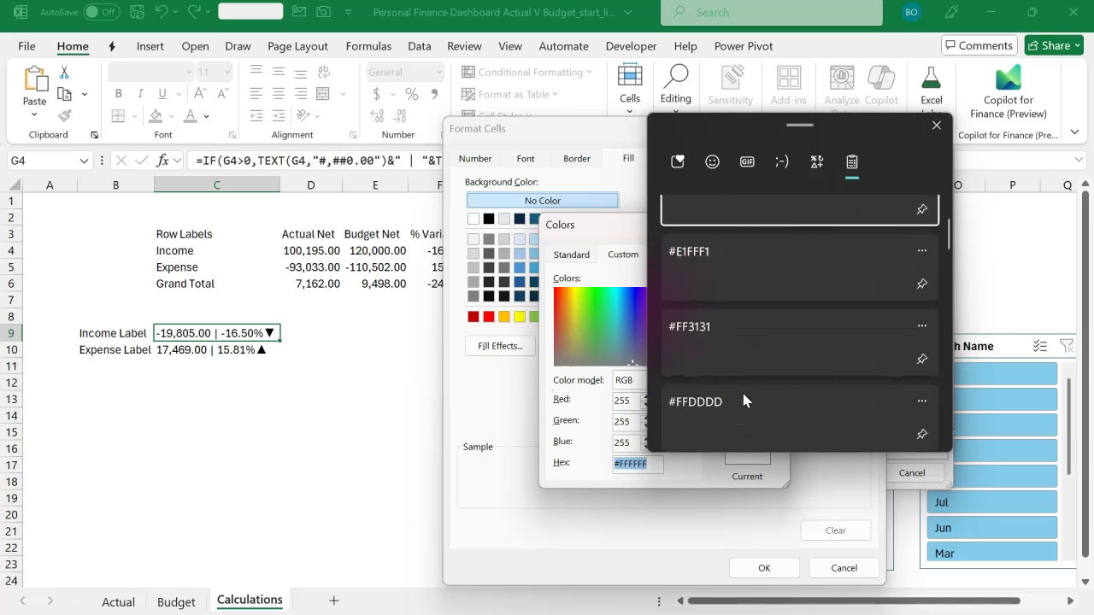
pyautogui.click(733, 410)
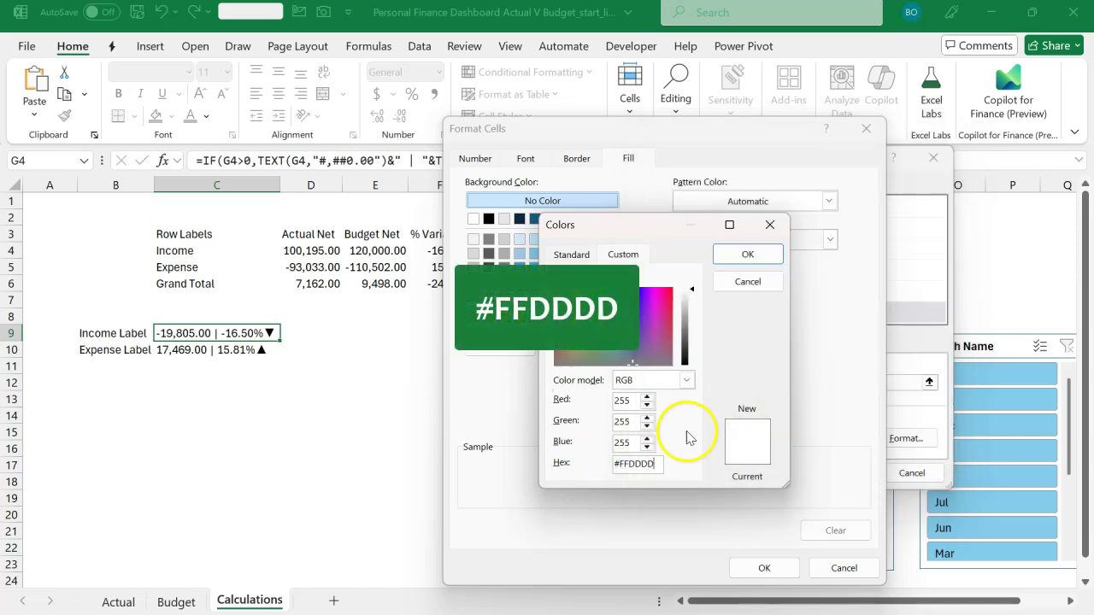
pyautogui.click(635, 448)
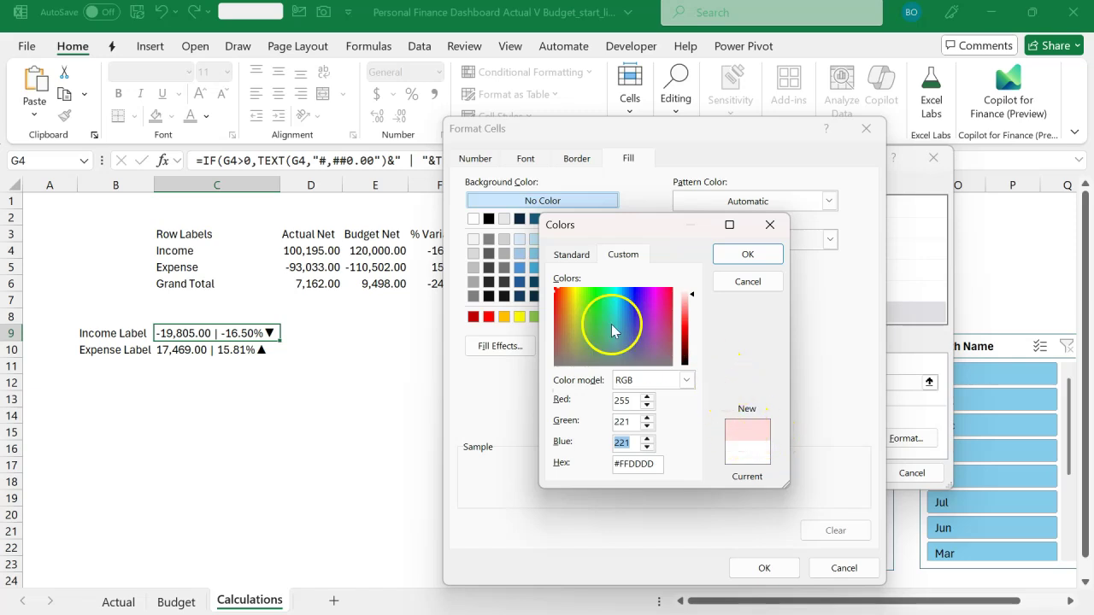
pyautogui.click(730, 259)
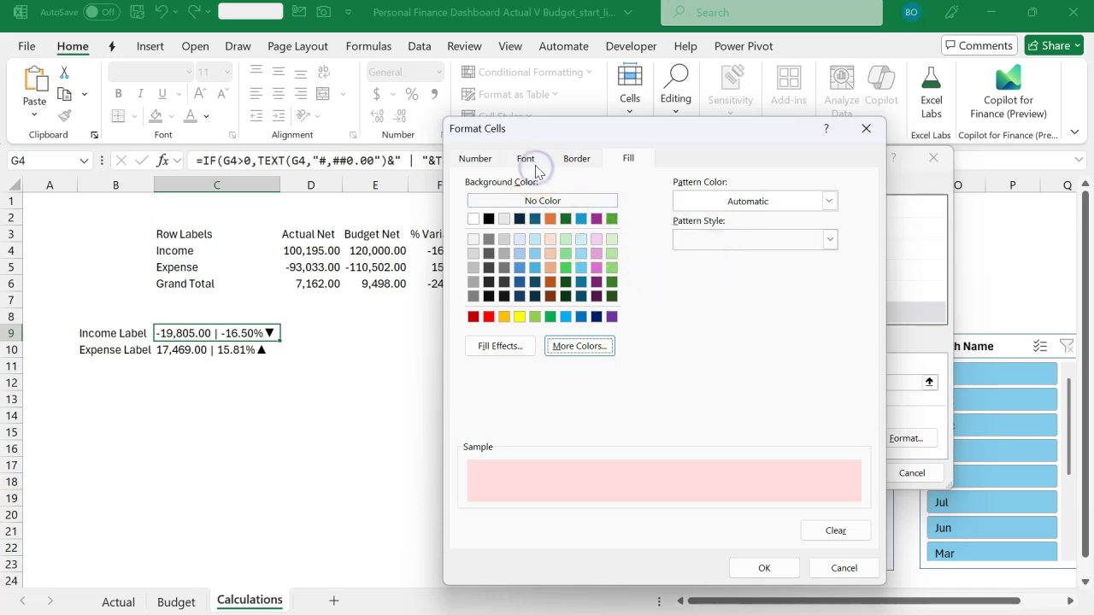
# Set the font of the =$G4<0 formatting rule to the custom color #FF3131 and apply the rule to C9
pyautogui.click(526, 158)
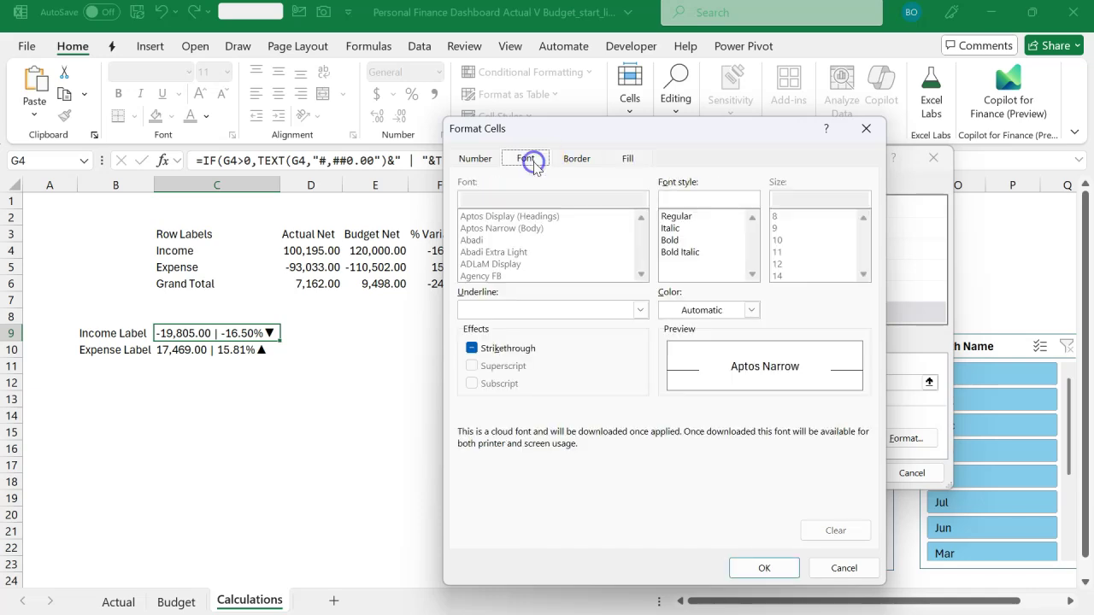
pyautogui.click(752, 310)
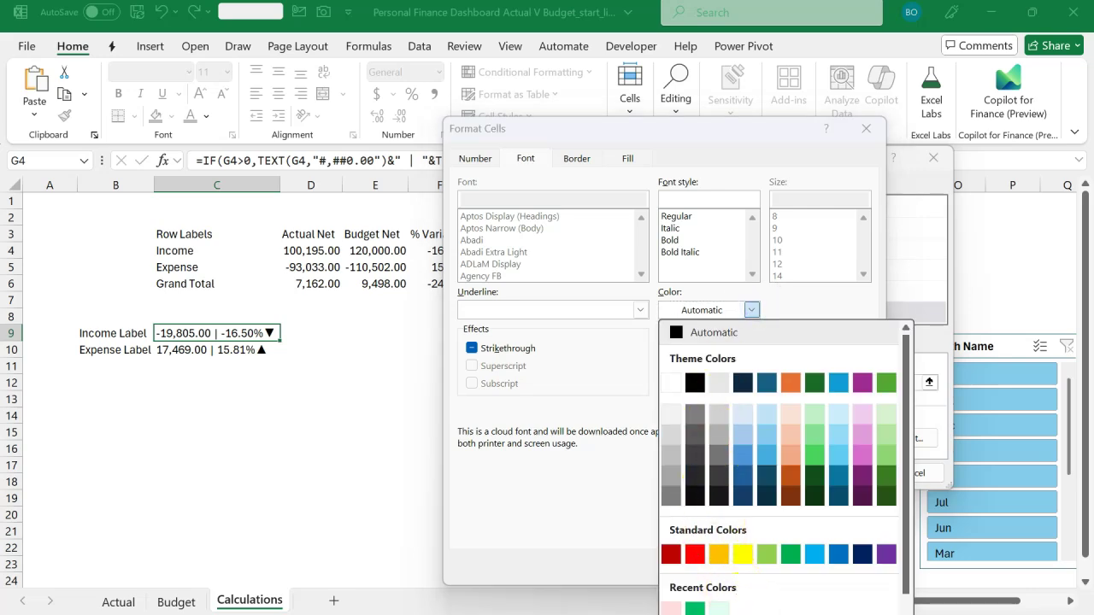
pyautogui.scroll(-1, 867, 590)
pyautogui.click(872, 606)
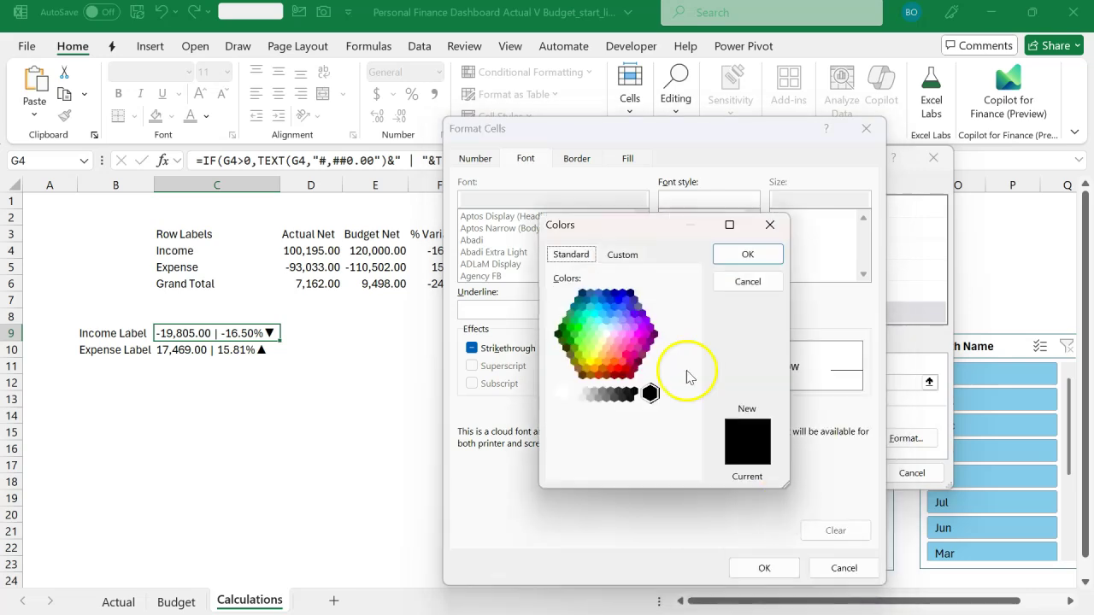
pyautogui.click(622, 255)
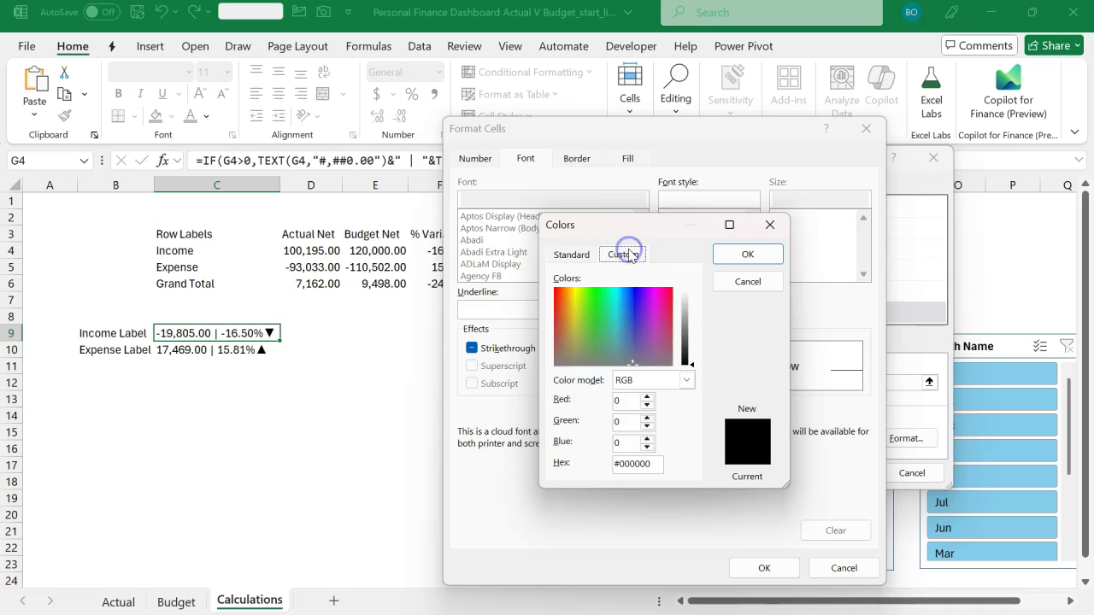
pyautogui.click(651, 466)
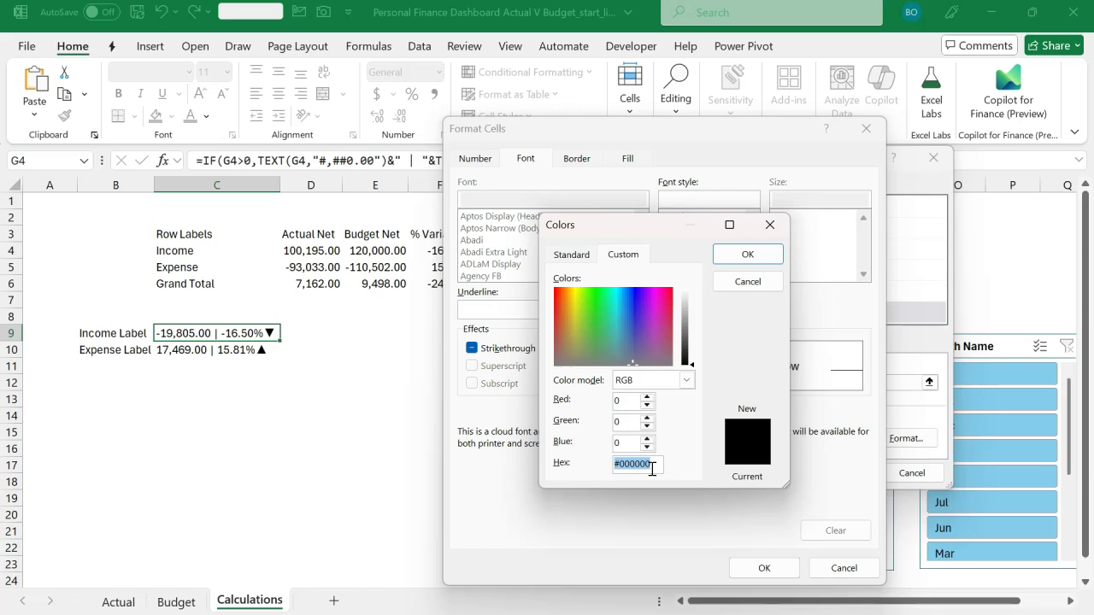
pyautogui.press('super+v')
pyautogui.scroll(-2, 725, 389)
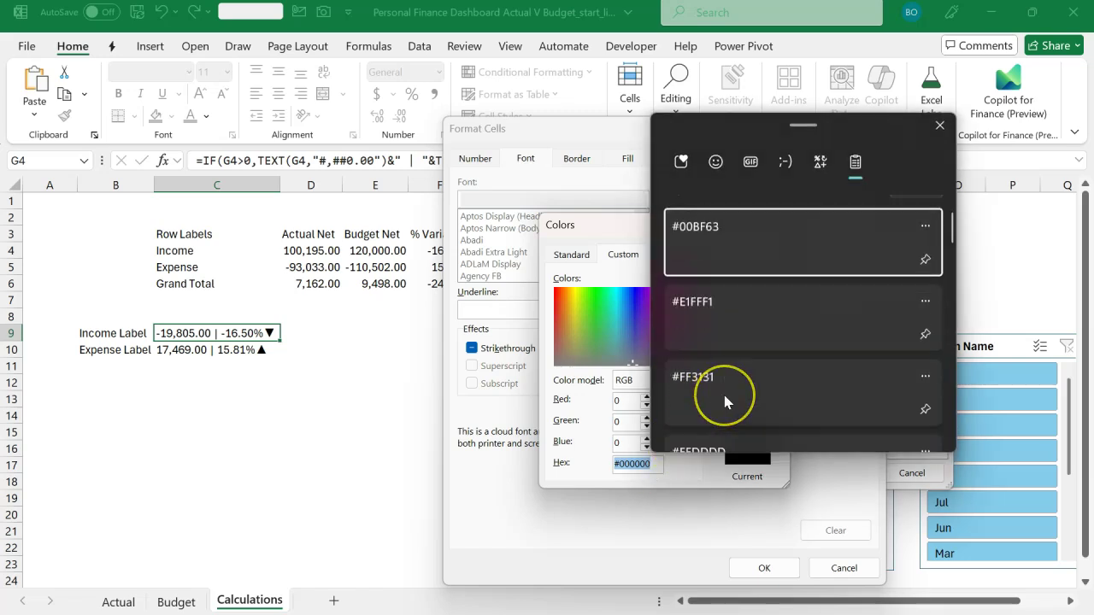
pyautogui.click(723, 310)
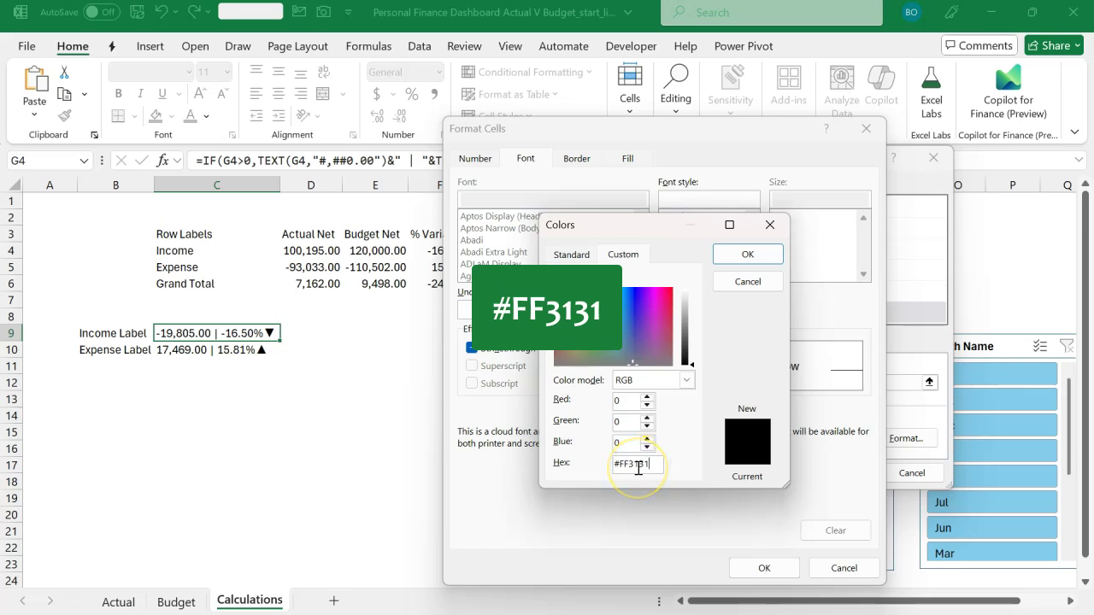
pyautogui.click(630, 442)
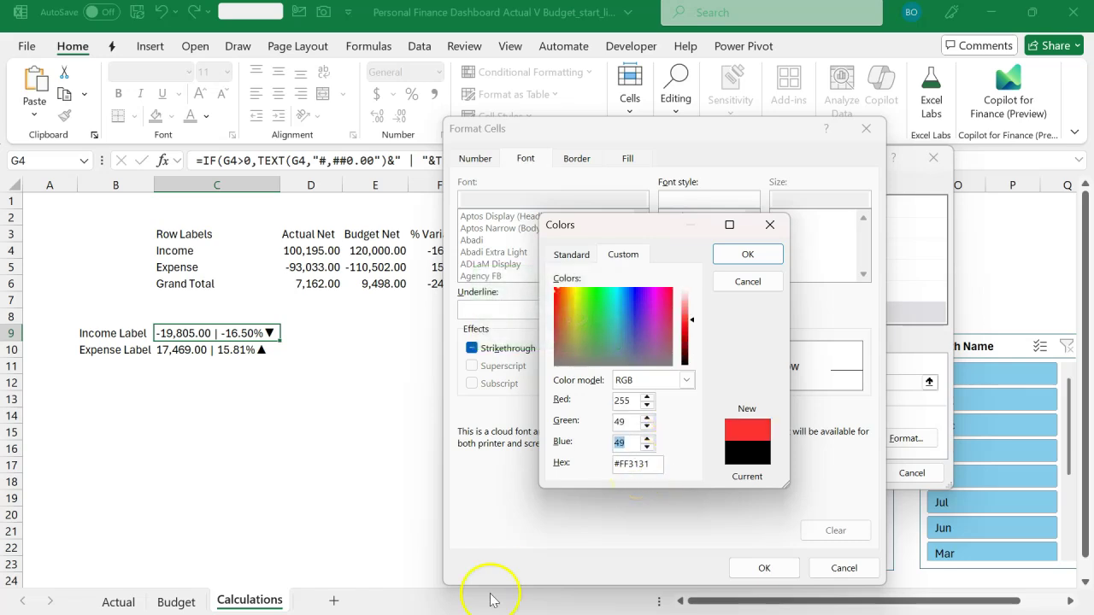
pyautogui.click(740, 267)
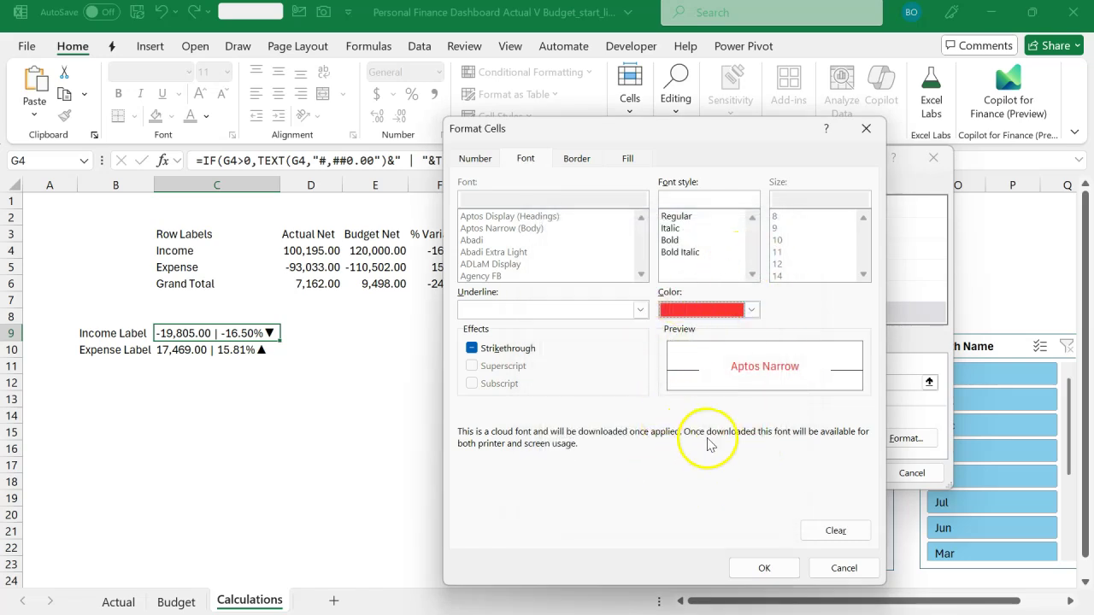
pyautogui.click(762, 567)
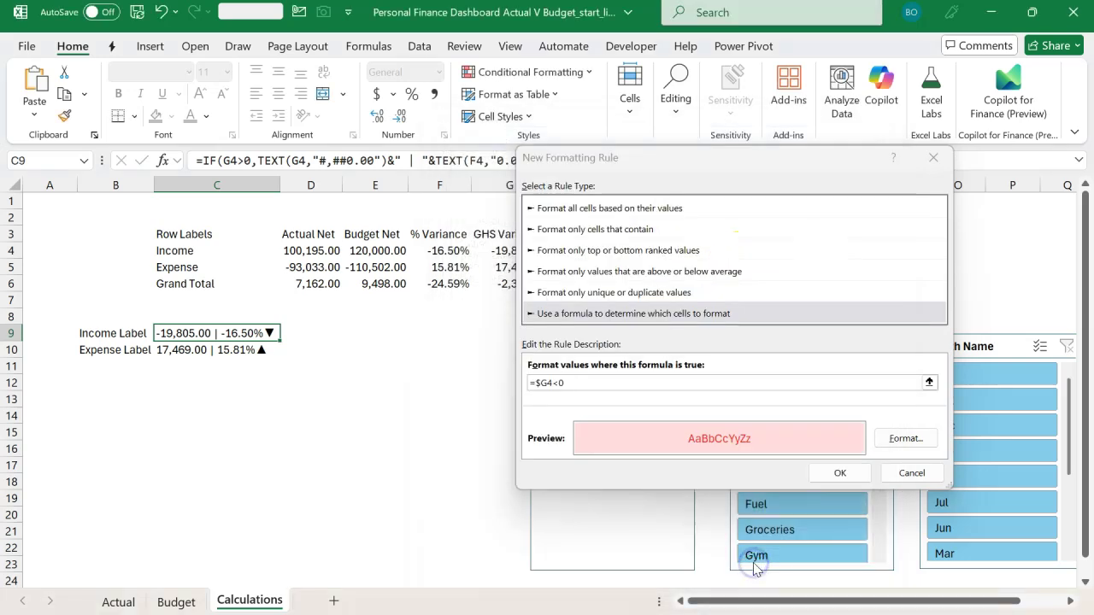
pyautogui.click(840, 475)
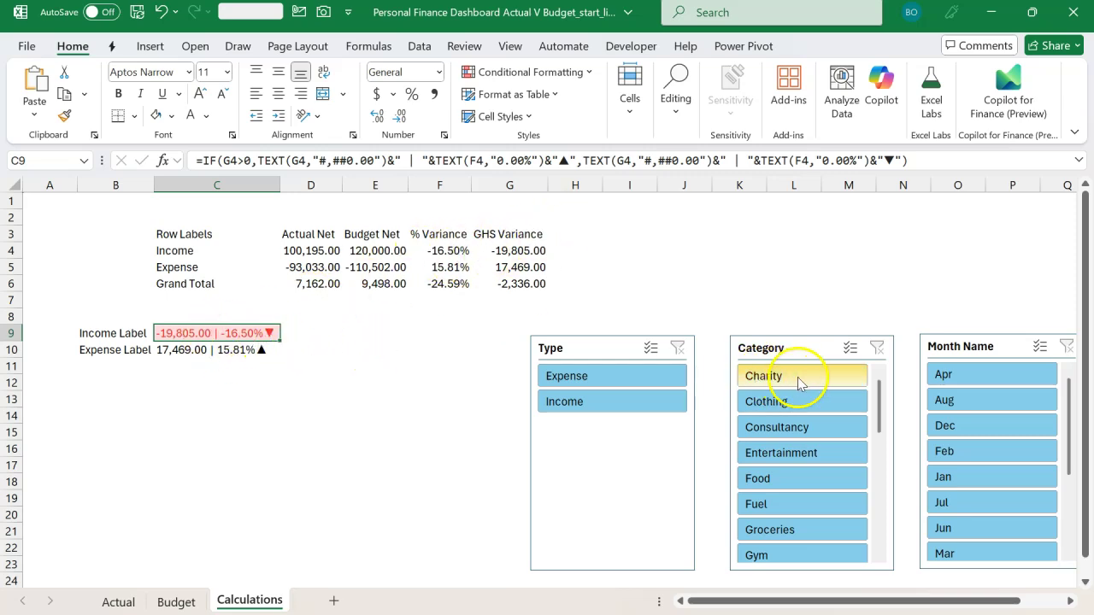
# Filter Category to Fuel to check the conditional formatting of C9, and clear the filter
pyautogui.click(779, 504)
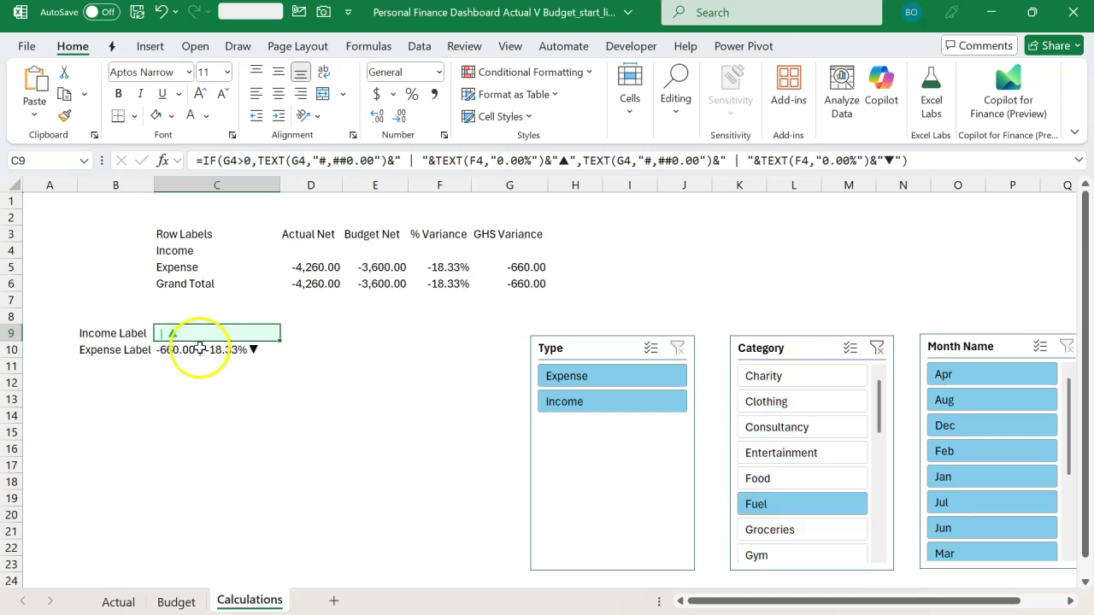
pyautogui.click(876, 348)
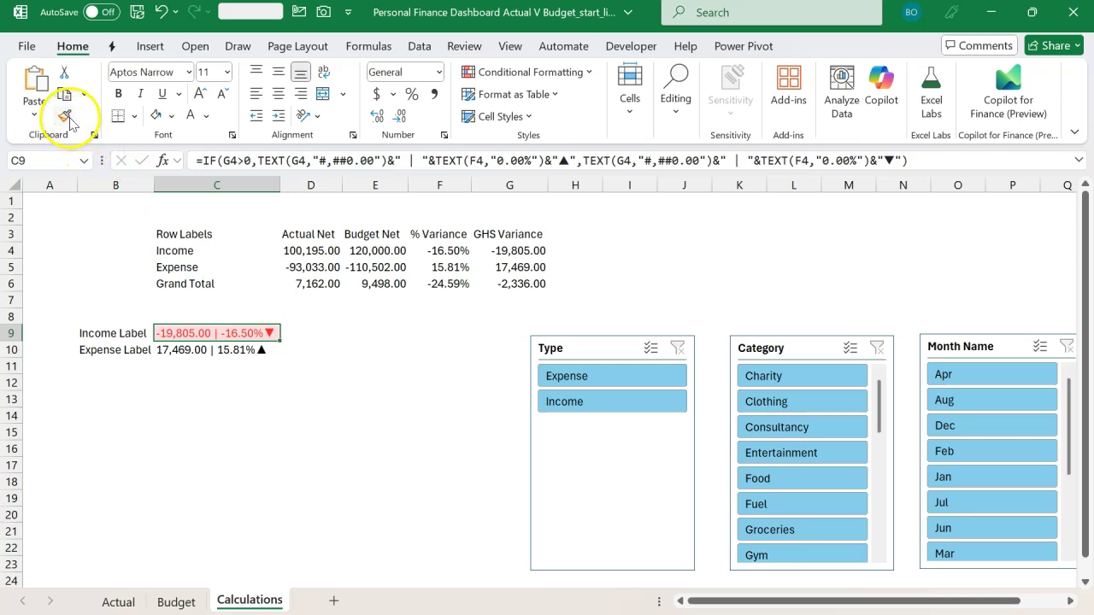
# Copy the formatting of C9 onto C10 and test both labels with Category filtered to Consultancy and Fuel, clearing the filter at the end
pyautogui.click(213, 354)
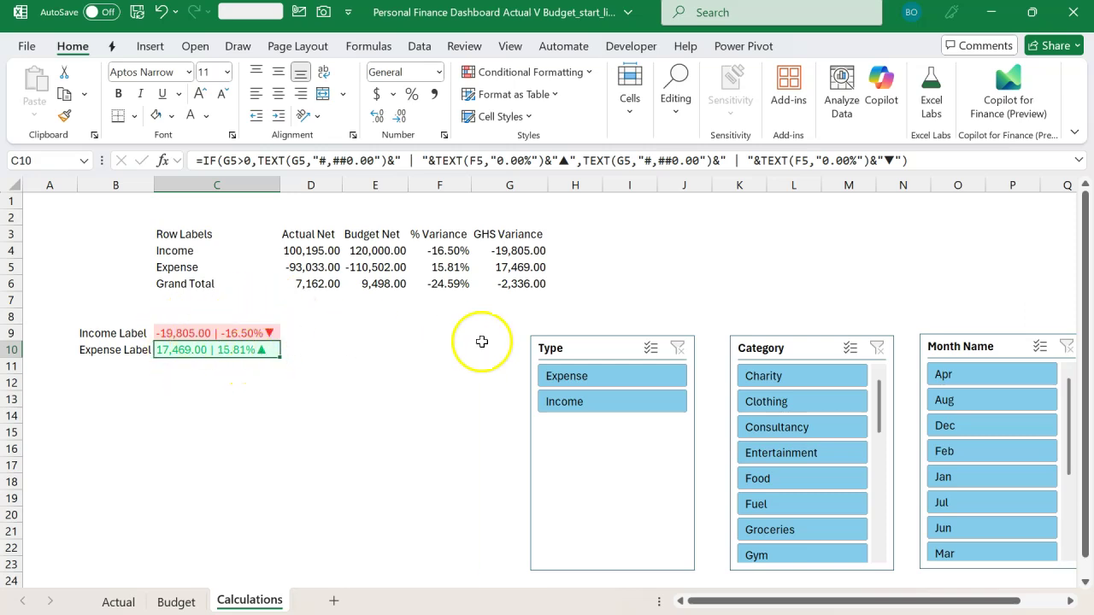
pyautogui.click(779, 427)
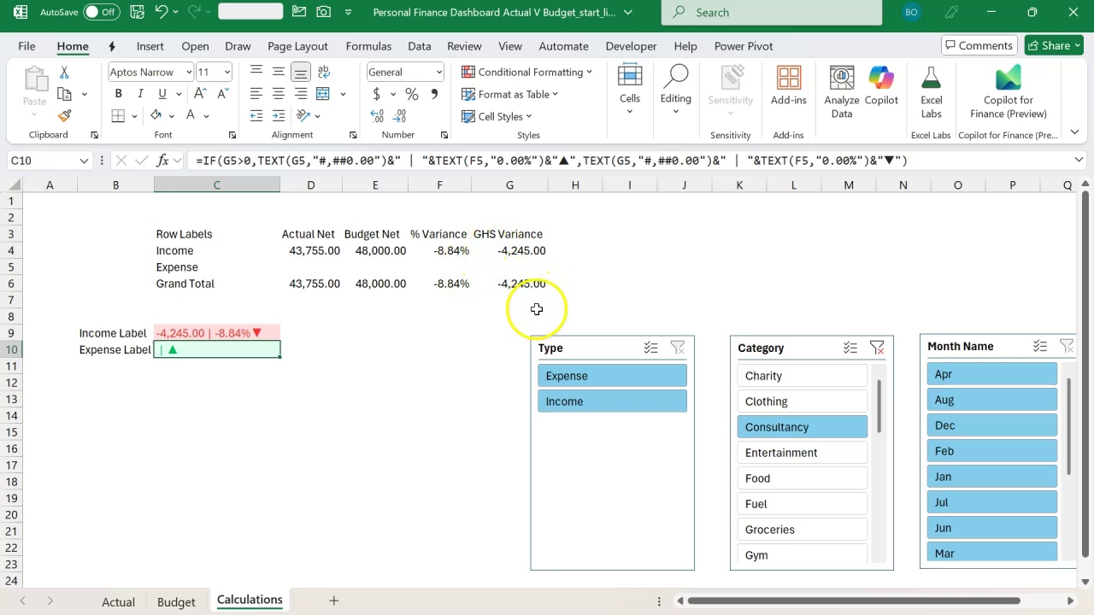
pyautogui.click(758, 504)
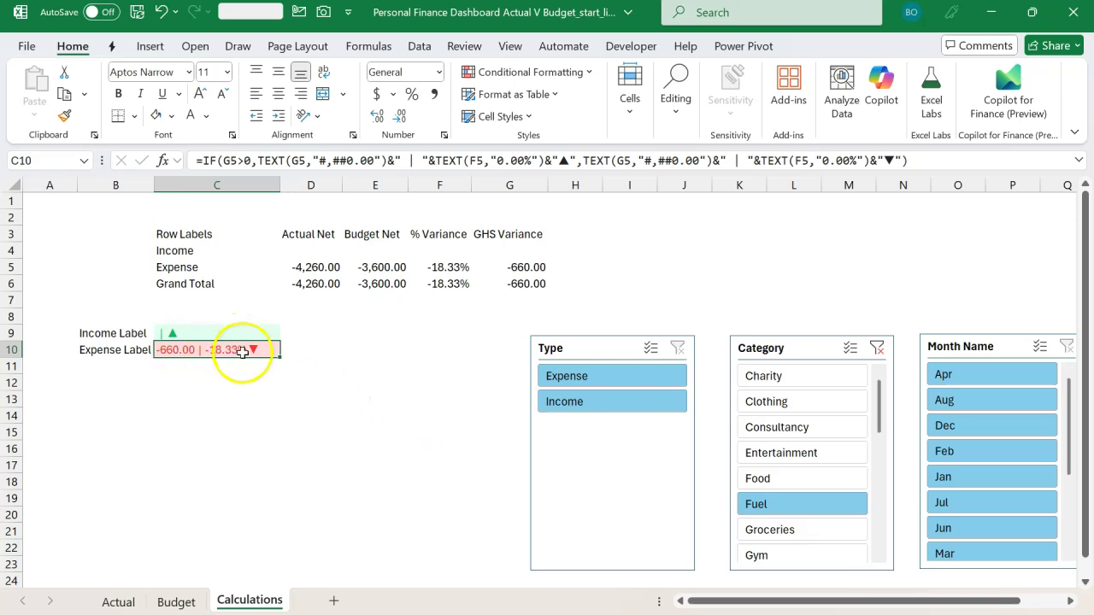
pyautogui.click(876, 351)
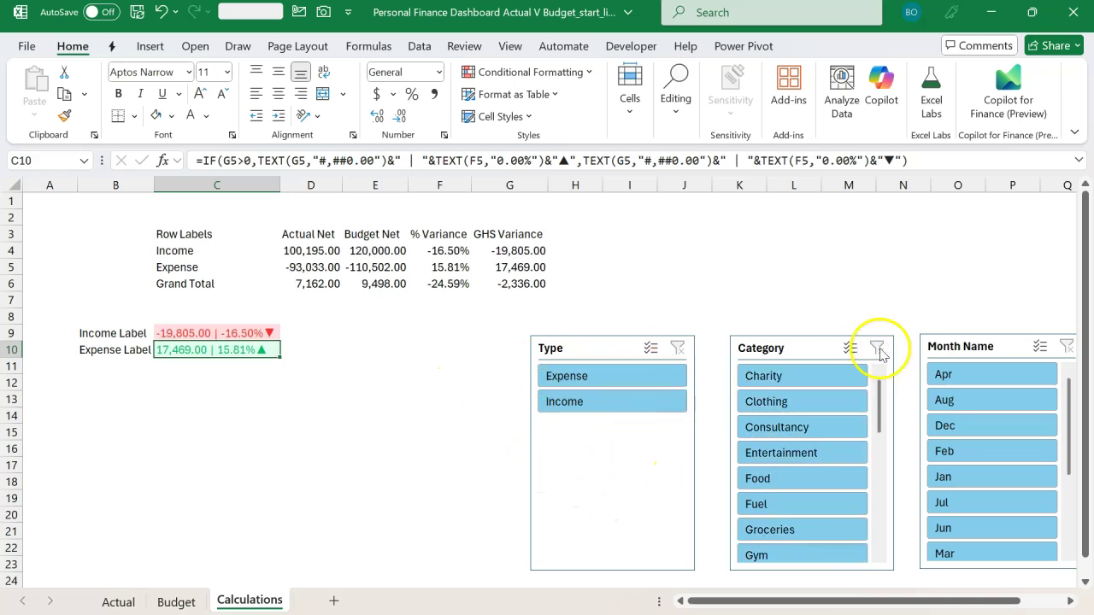
# Filter Category to Charity and inspect the Income Label formula in C9
pyautogui.click(813, 377)
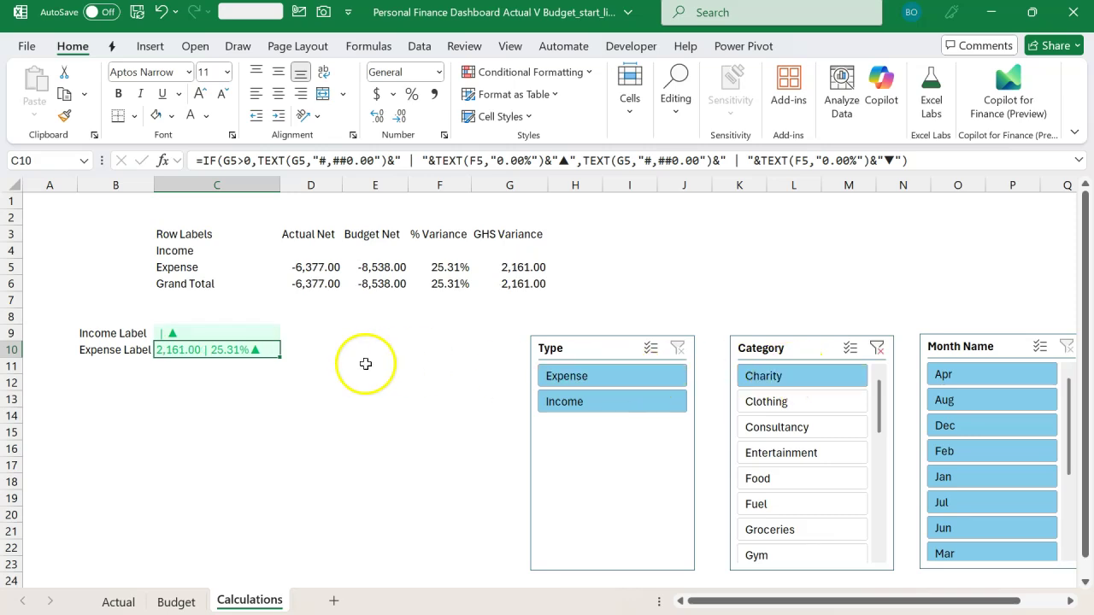
pyautogui.click(232, 328)
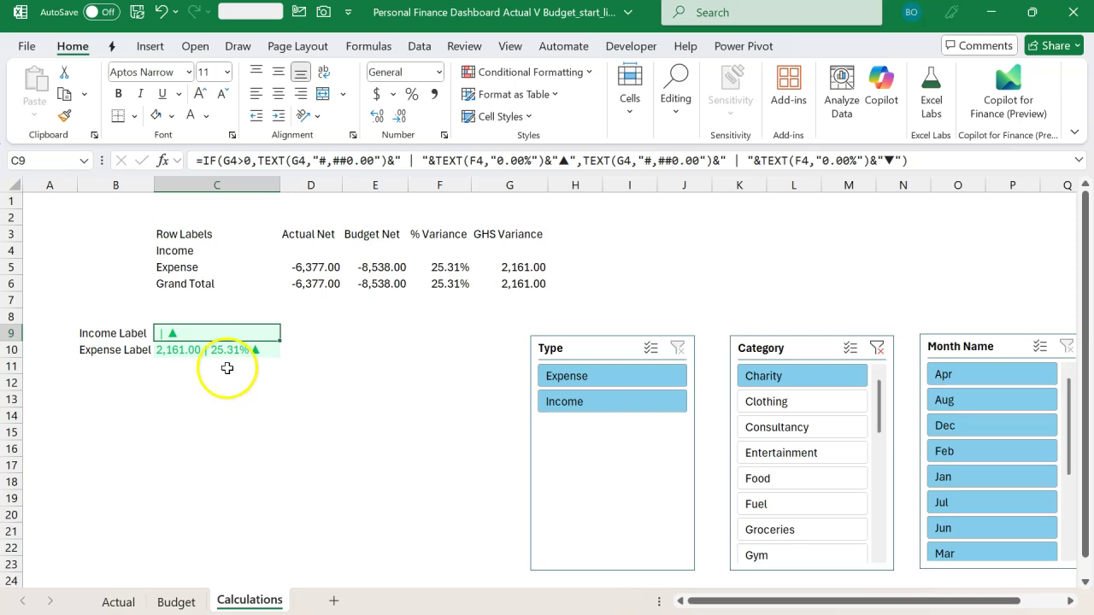
# Enter the test formula =ISTEXT(G4) in C12 to check whether the Income GHS Variance is text
pyautogui.click(192, 384)
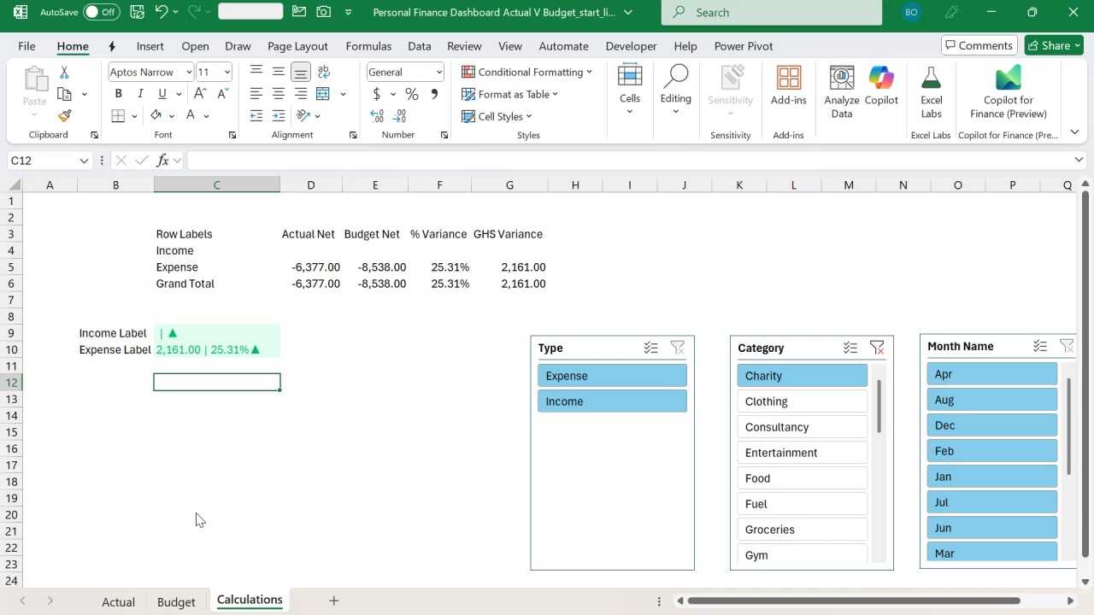
pyautogui.write('=')
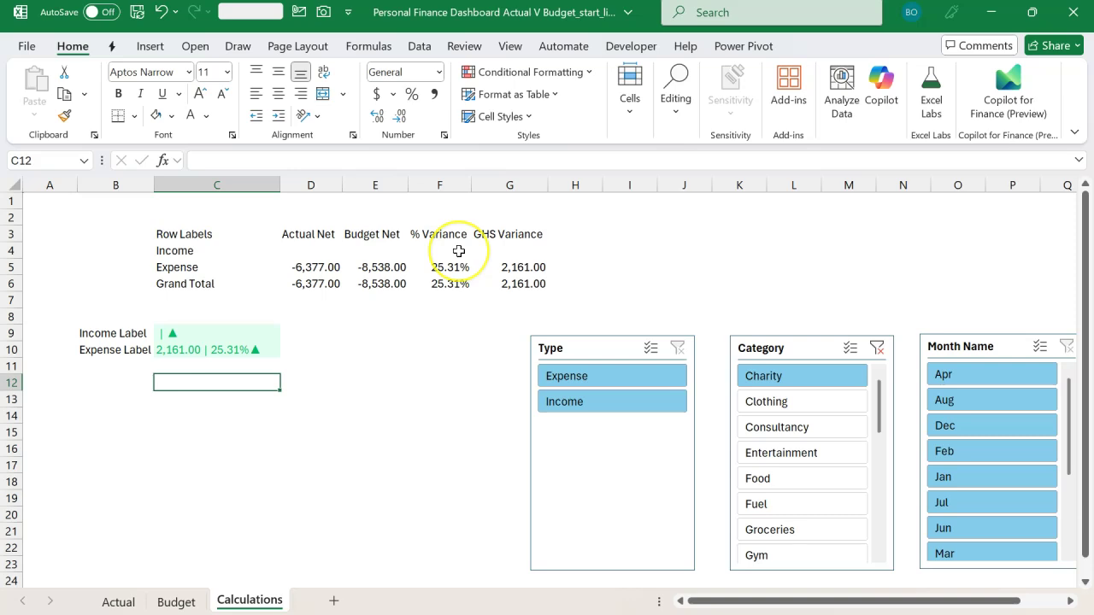
pyautogui.write('-is')
pyautogui.press('BackSpace')
pyautogui.press('BackSpace')
pyautogui.press('BackSpace')
pyautogui.write('=ist')
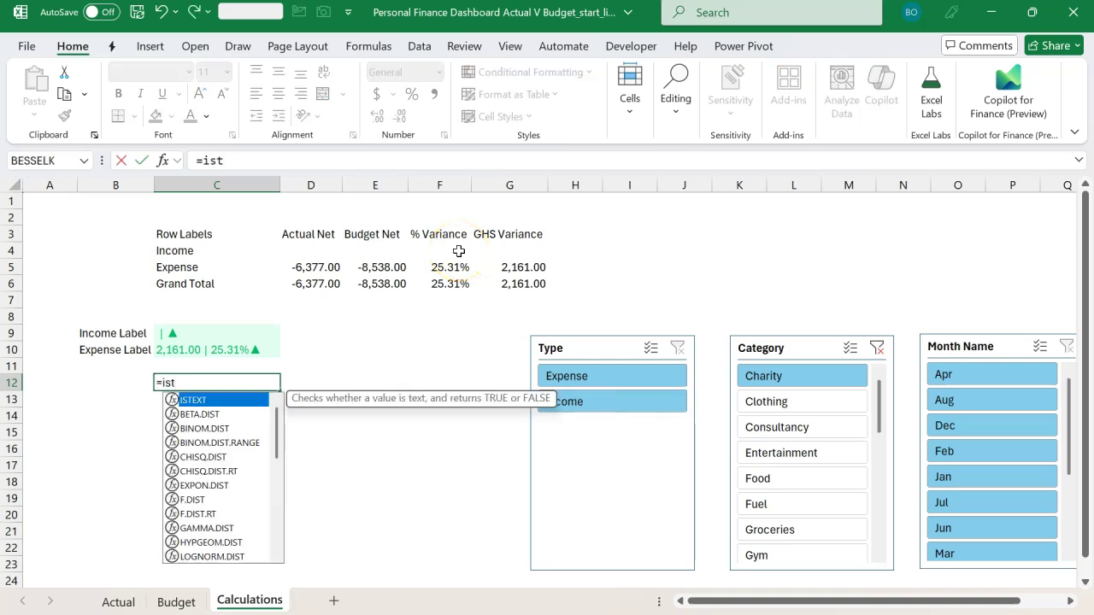
pyautogui.press('Tab')
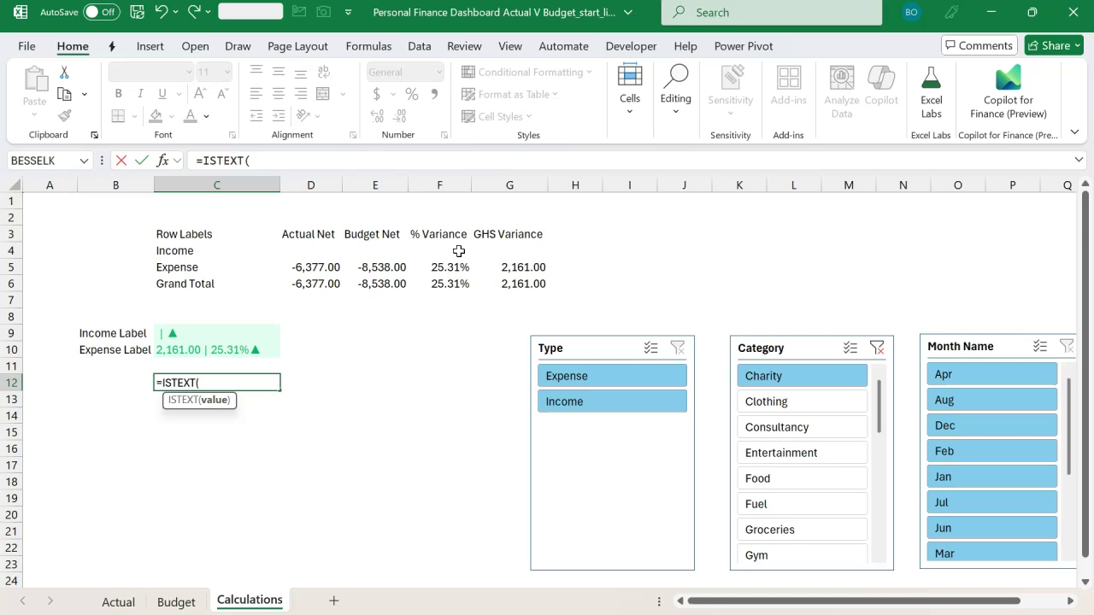
pyautogui.click(511, 250)
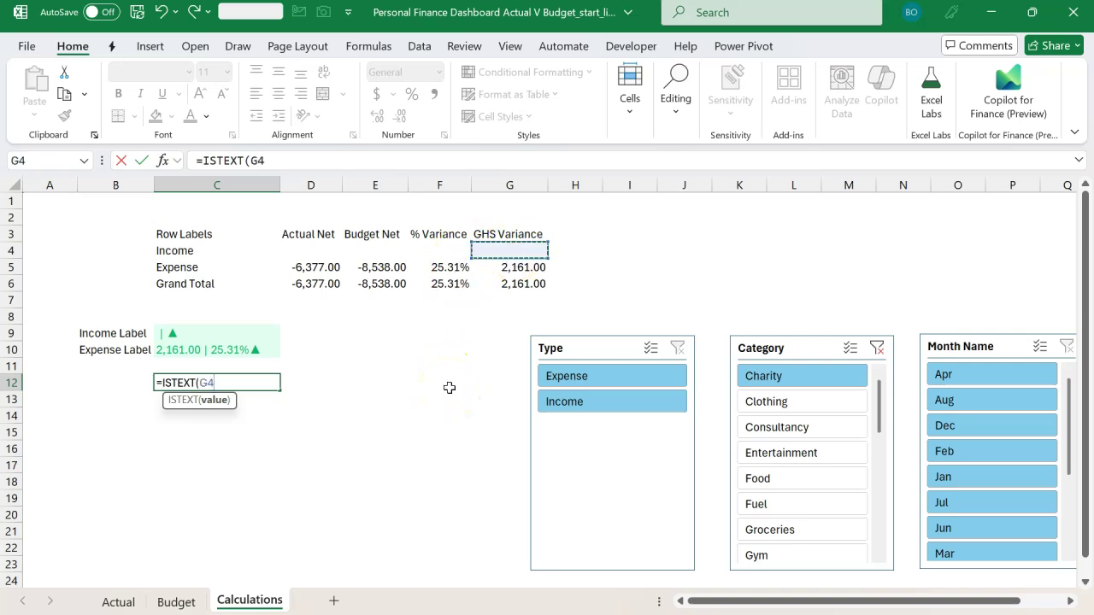
pyautogui.write(')')
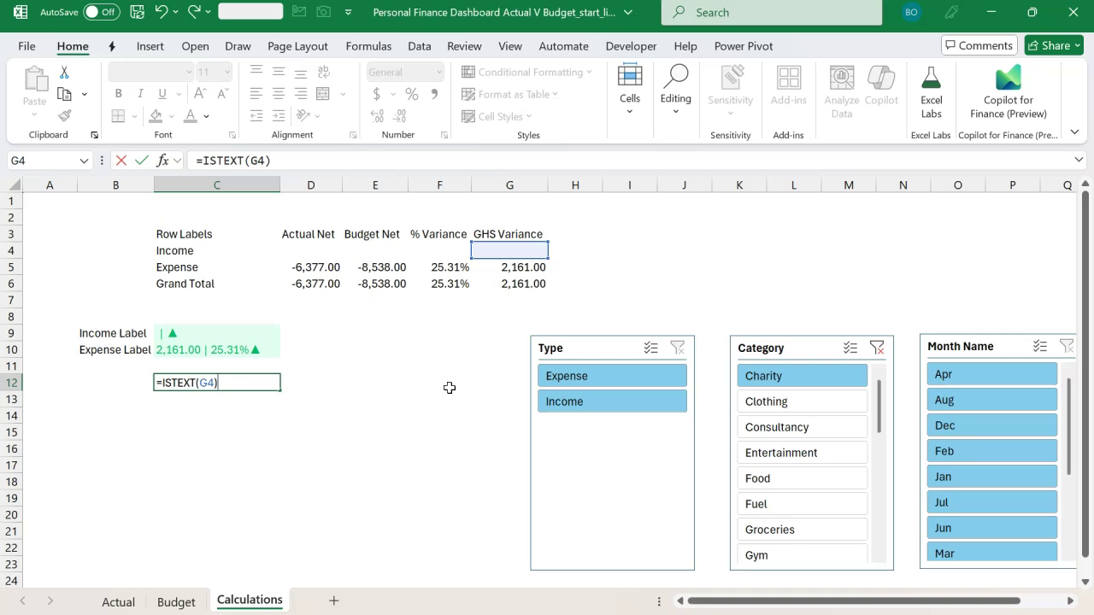
pyautogui.press('Return')
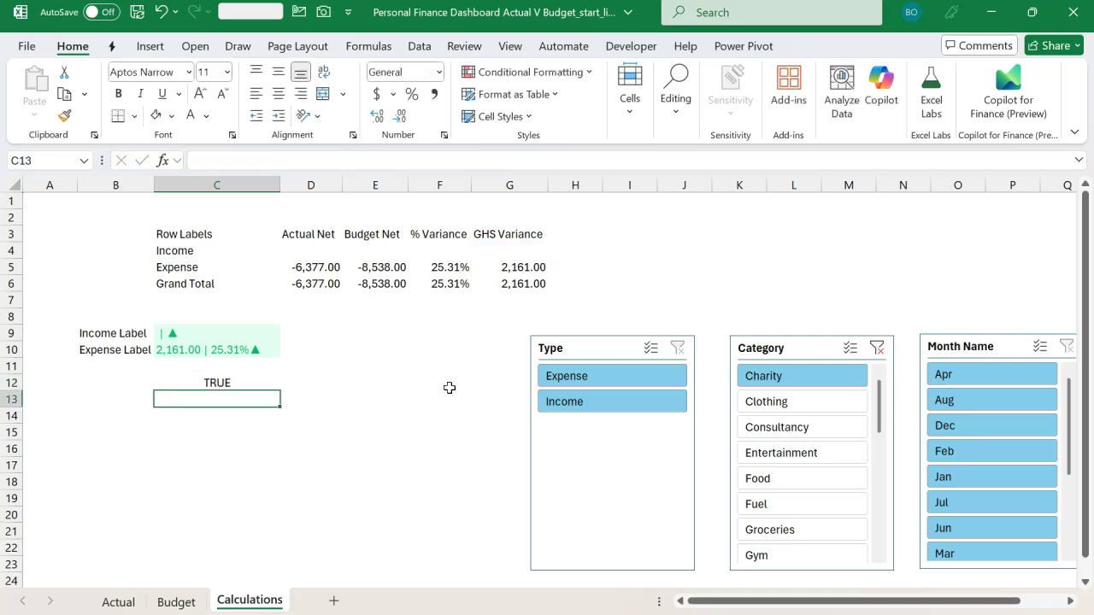
# Compare the ISTEXT test in C12 with the GHS Variance formula in G4 and the Income Label formula in C9
pyautogui.click(245, 383)
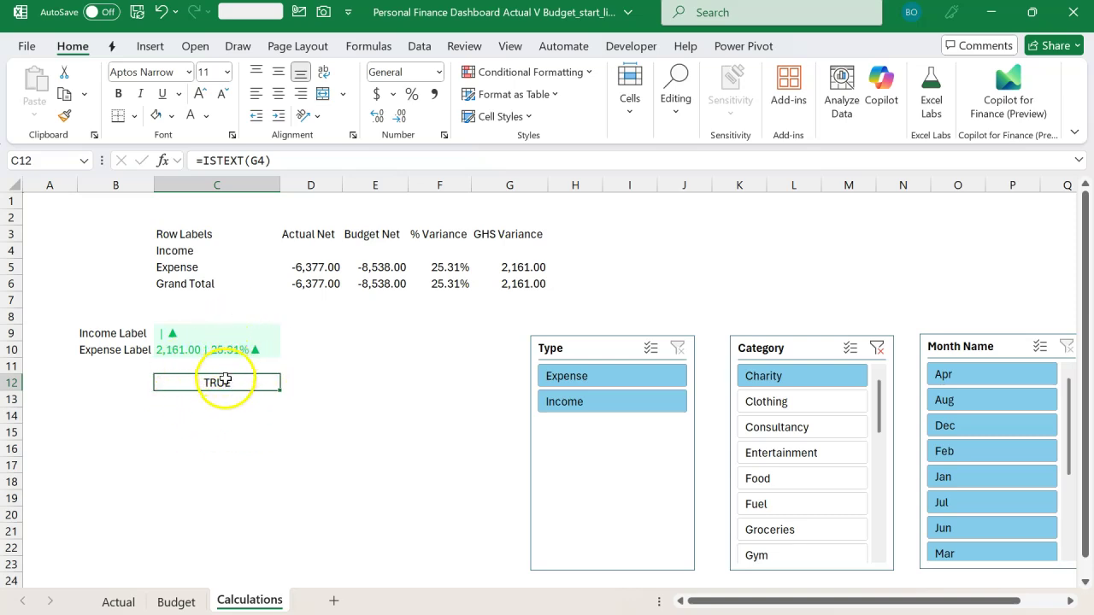
pyautogui.click(493, 251)
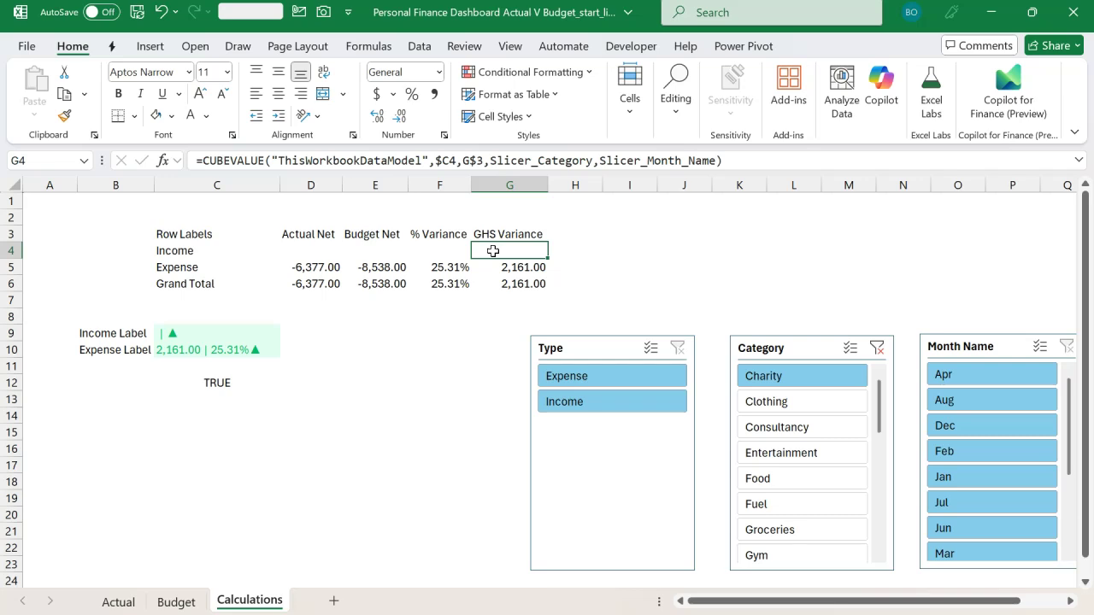
pyautogui.click(220, 376)
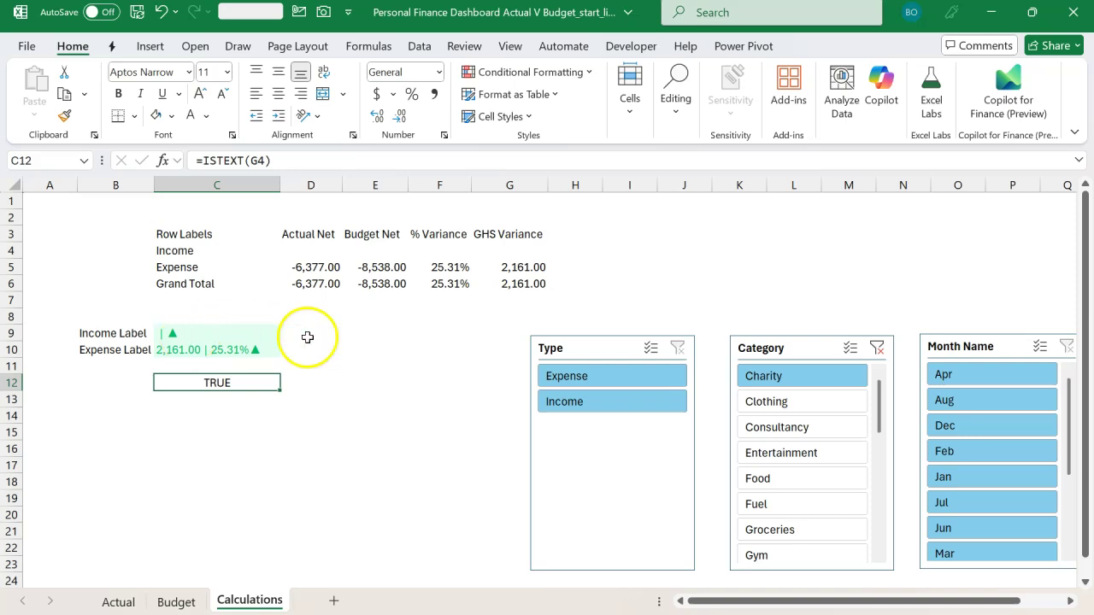
pyautogui.click(214, 331)
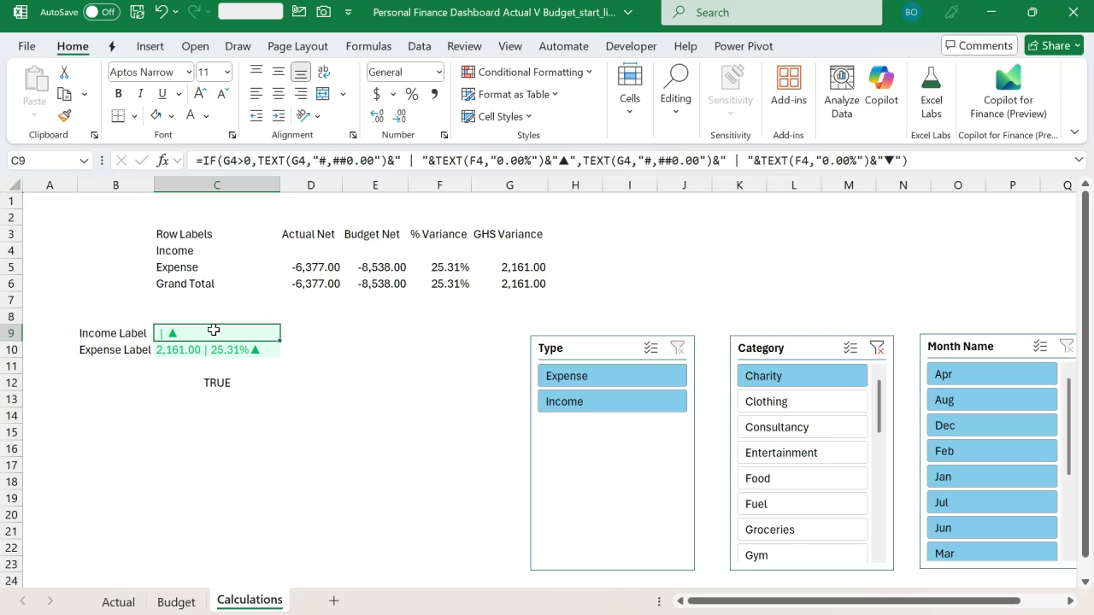
pyautogui.click(217, 382)
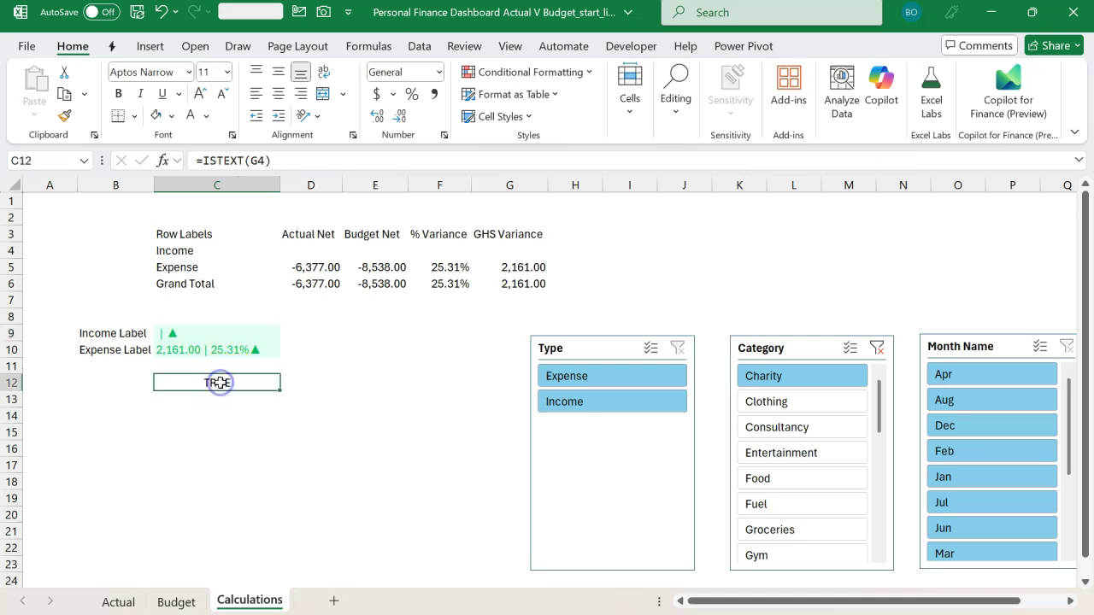
# Delete the ISTEXT test formula from C12
pyautogui.click(283, 160)
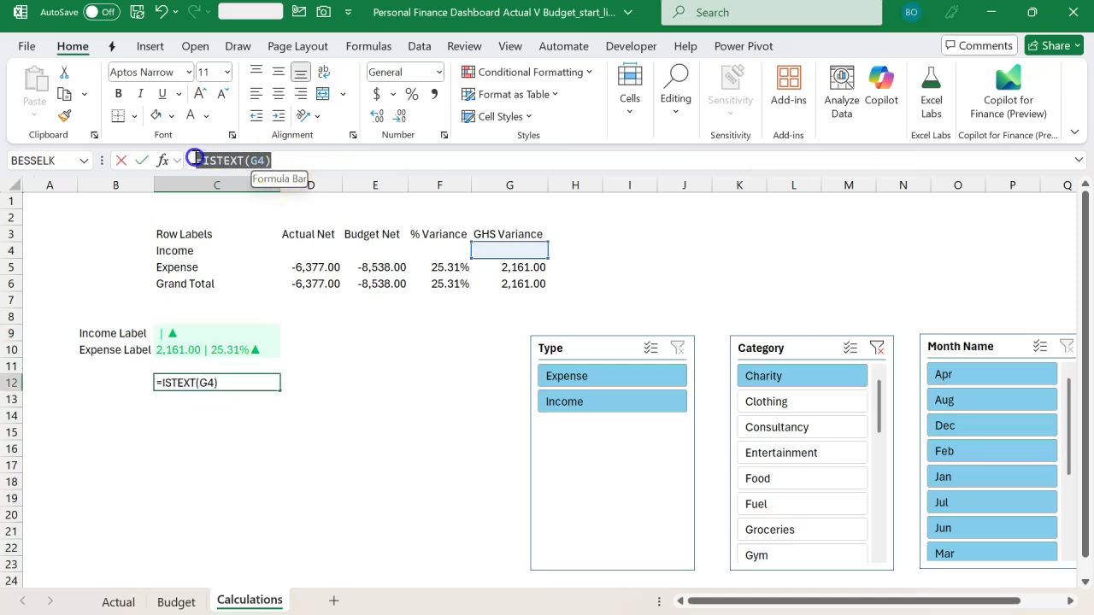
pyautogui.press('BackSpace')
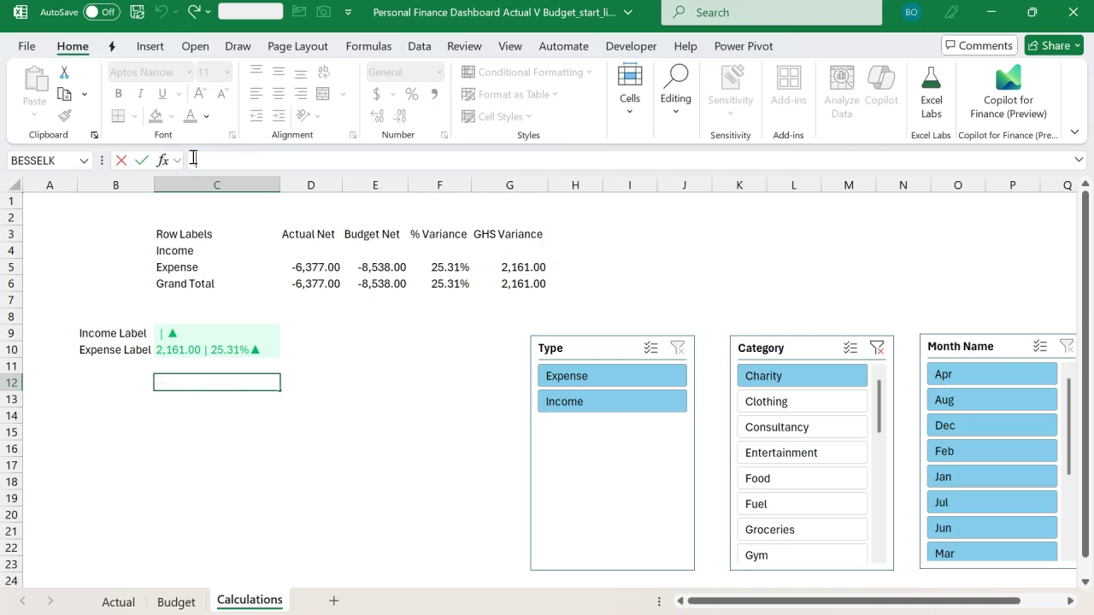
pyautogui.hotkey('ctrl', 'Return')
pyautogui.click(313, 413)
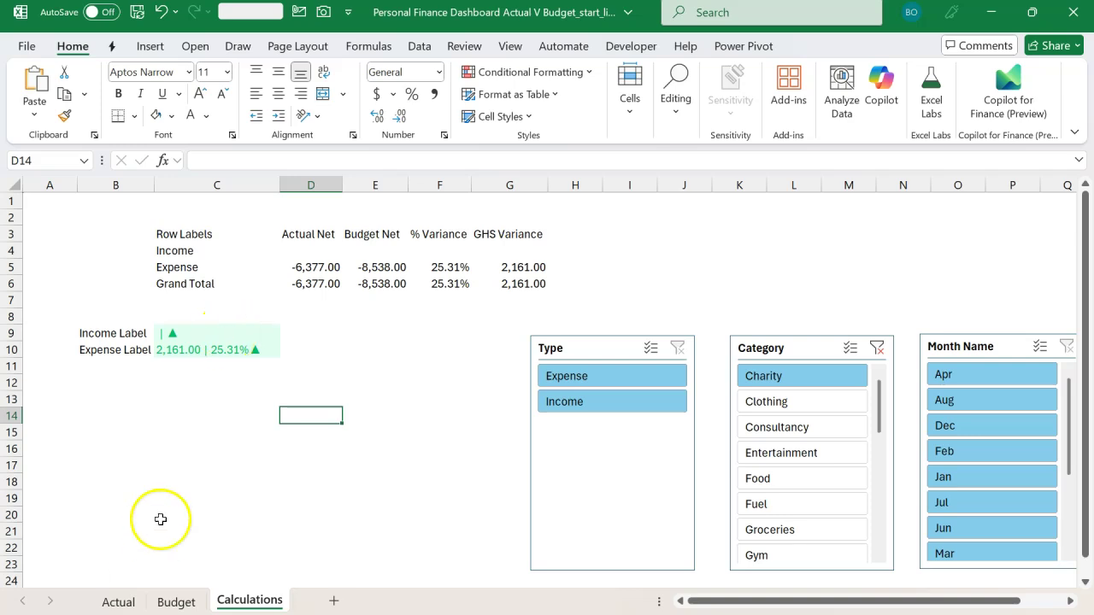
# Start a formula-based conditional formatting rule for the Income Label in C9 with the condition =ISTEXT(G4)
pyautogui.click(194, 336)
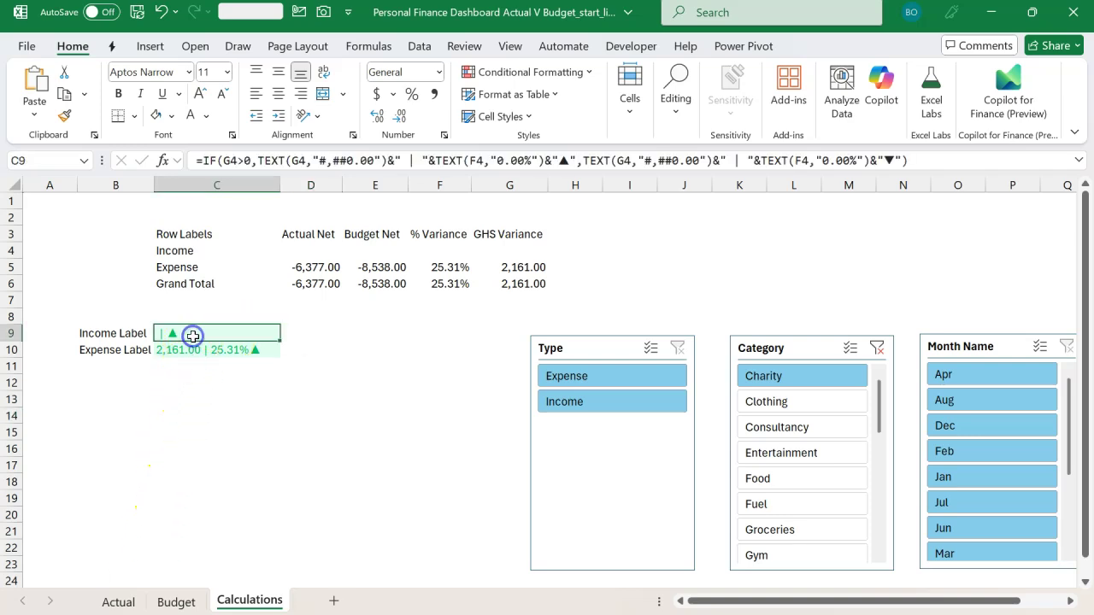
pyautogui.click(586, 72)
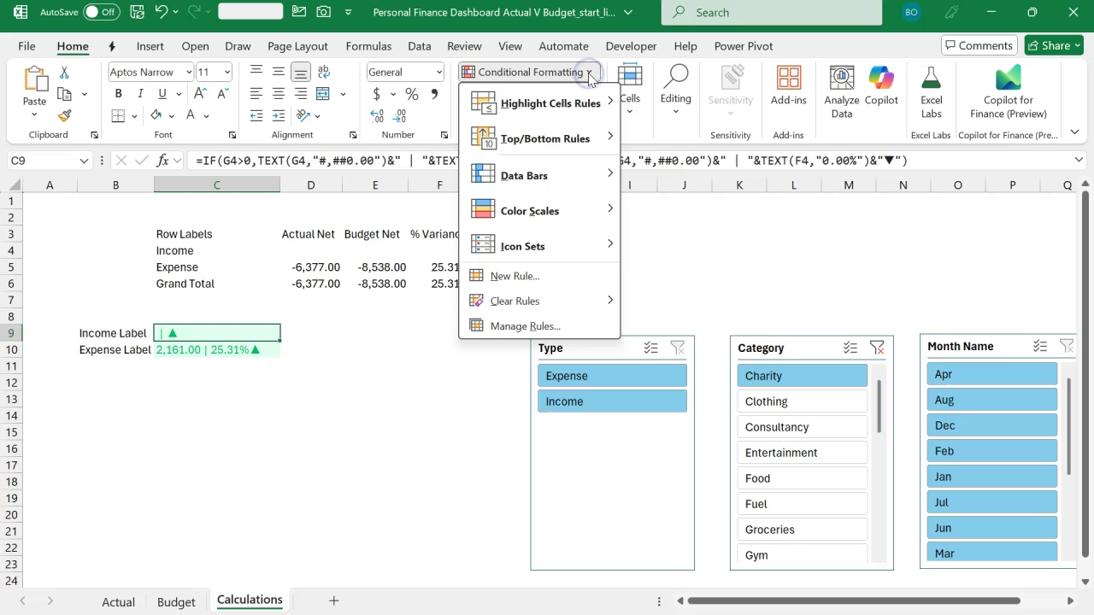
pyautogui.click(556, 276)
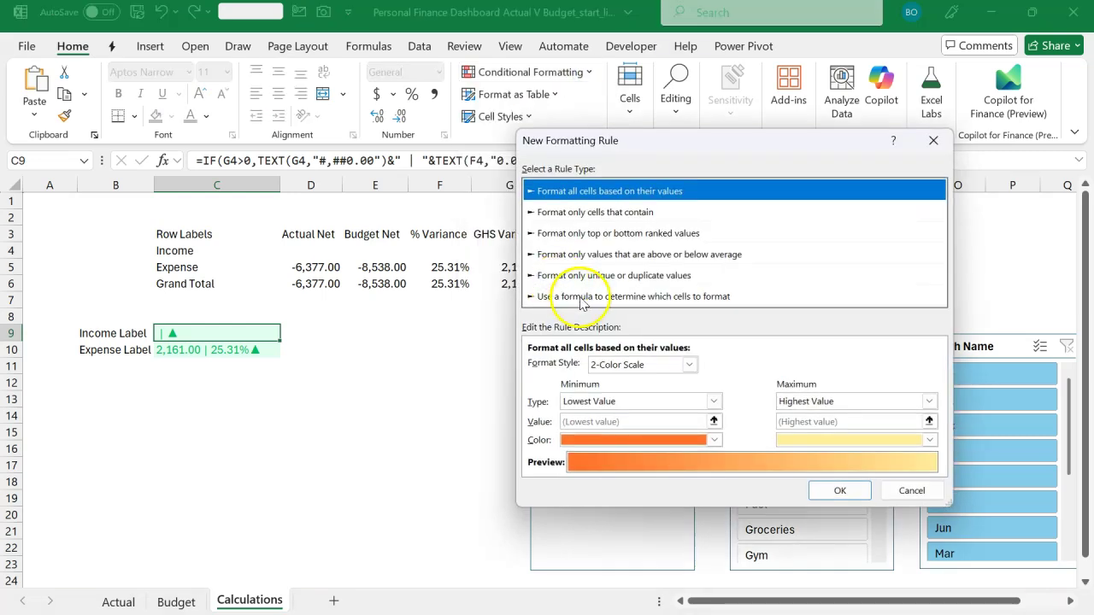
pyautogui.click(580, 299)
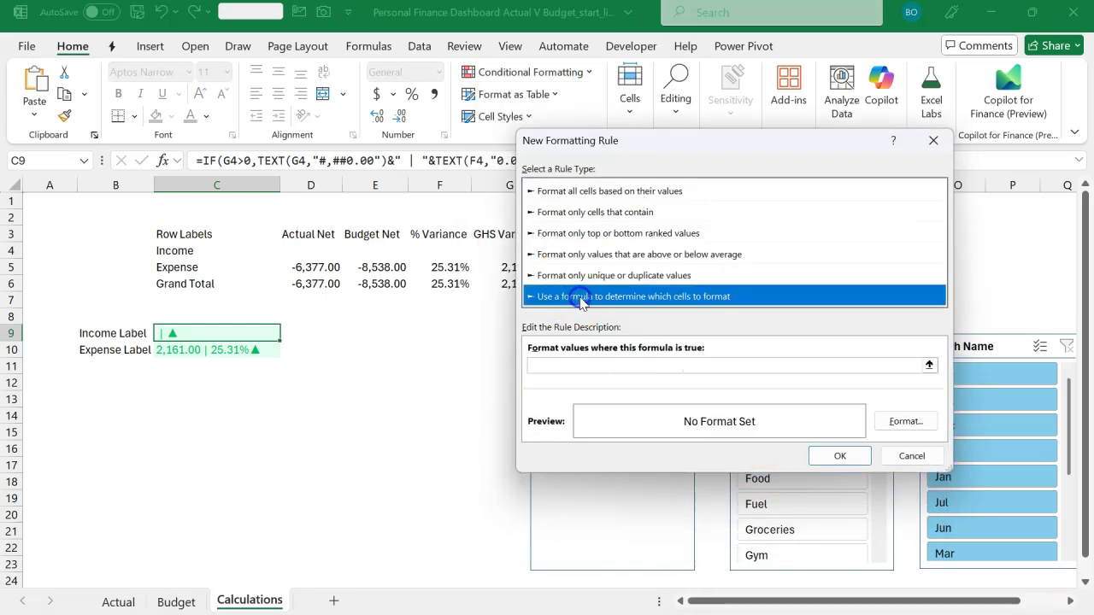
pyautogui.click(814, 366)
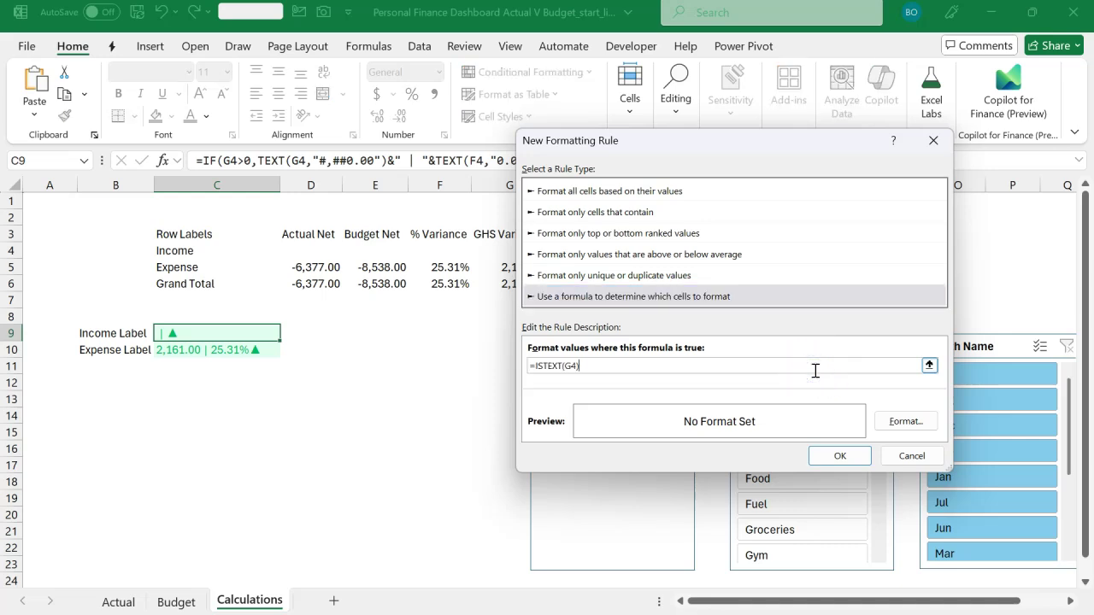
pyautogui.click(581, 366)
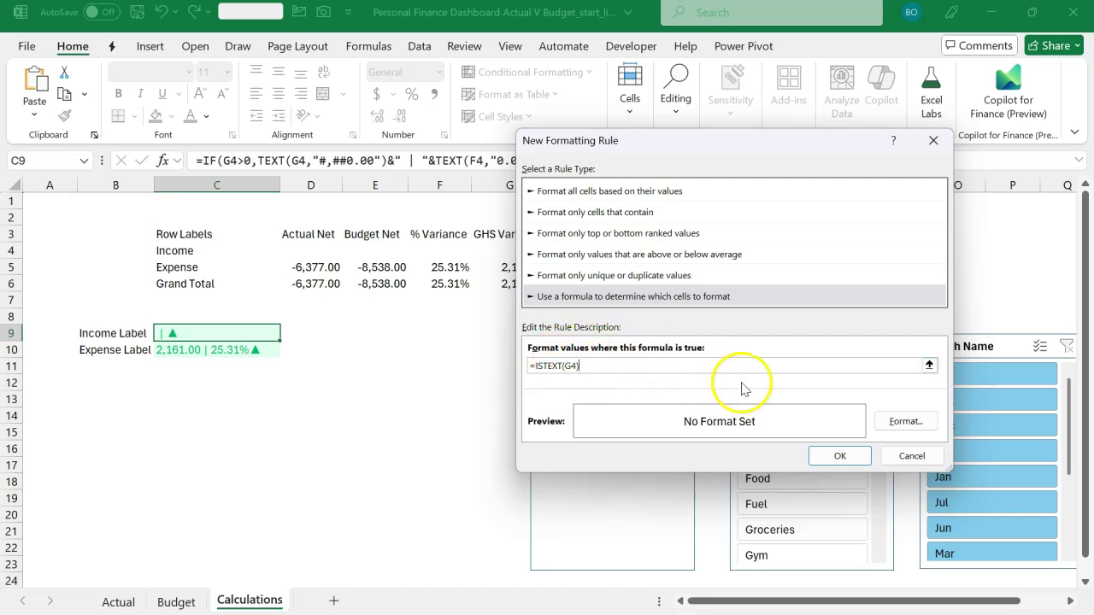
# Format the ISTEXT rule with a white font and no fill colour, and apply it to C9
pyautogui.click(905, 422)
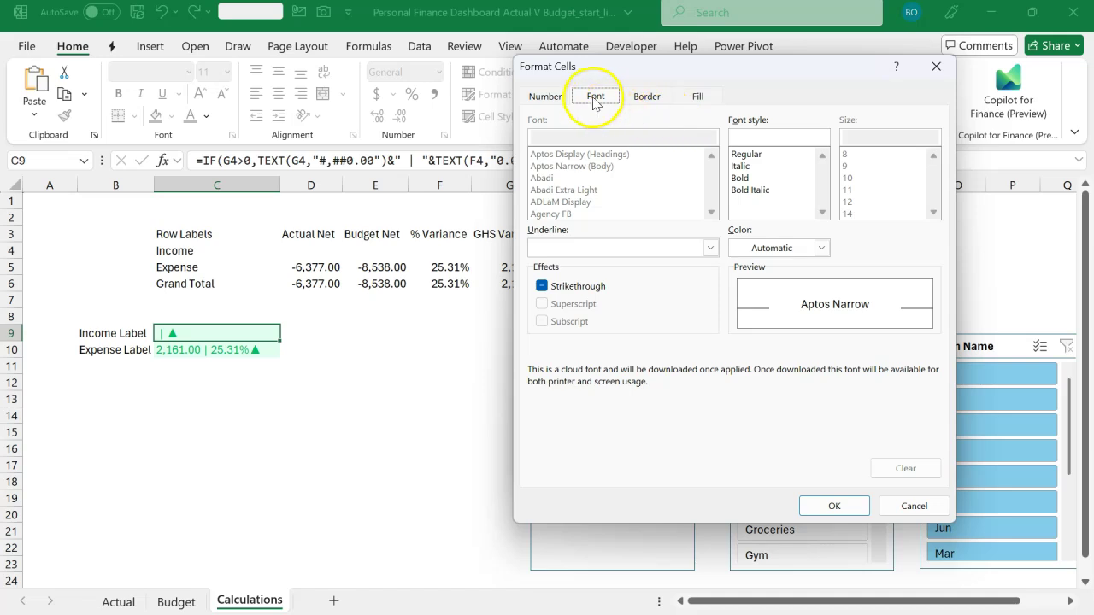
pyautogui.click(821, 247)
pyautogui.click(742, 319)
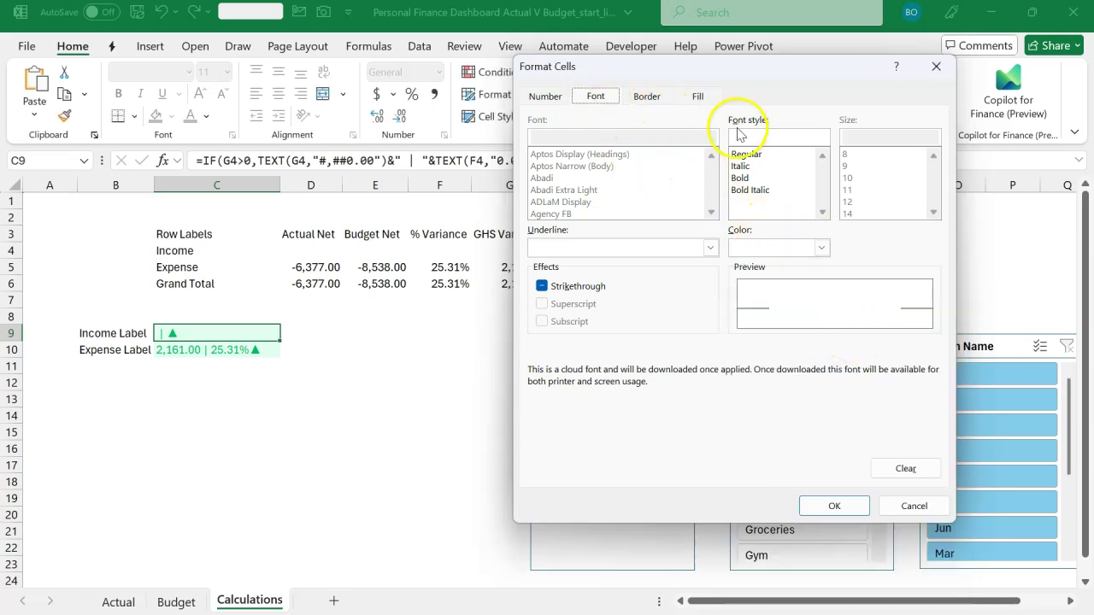
pyautogui.click(699, 97)
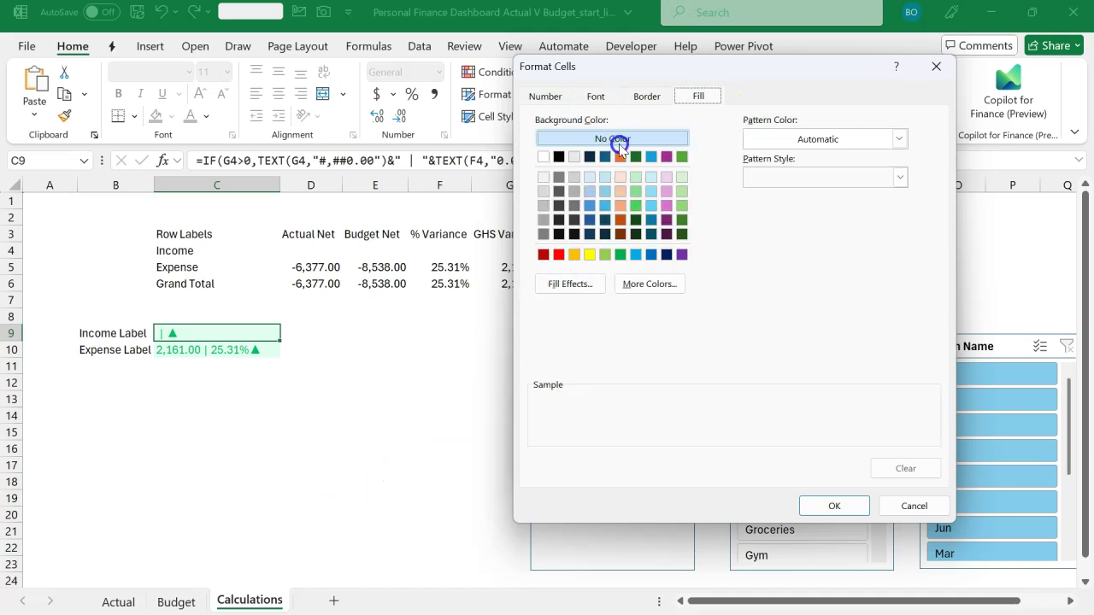
pyautogui.click(827, 504)
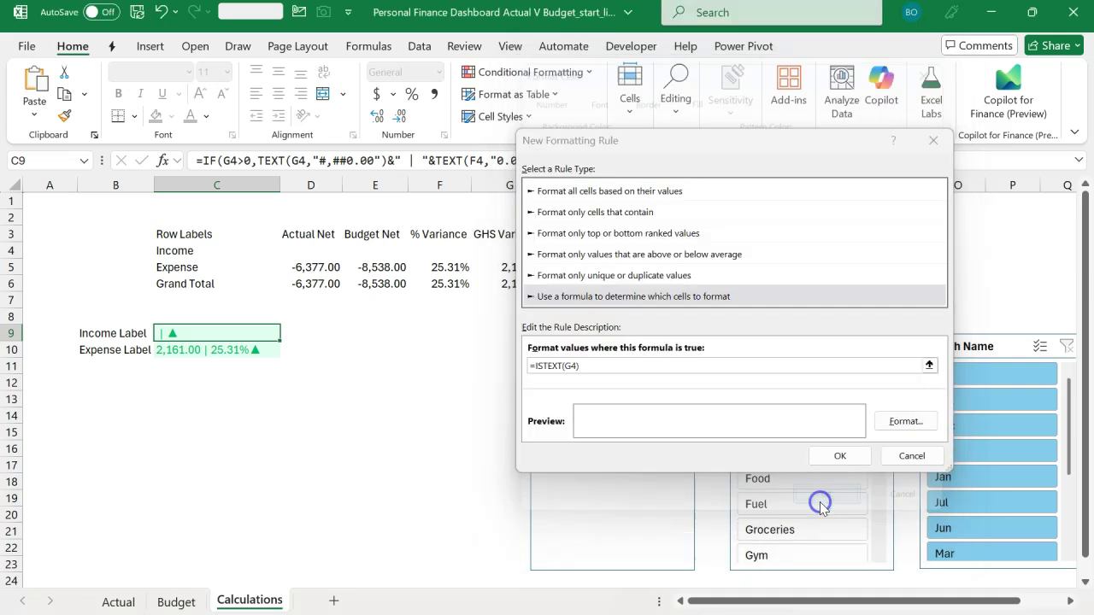
pyautogui.click(845, 461)
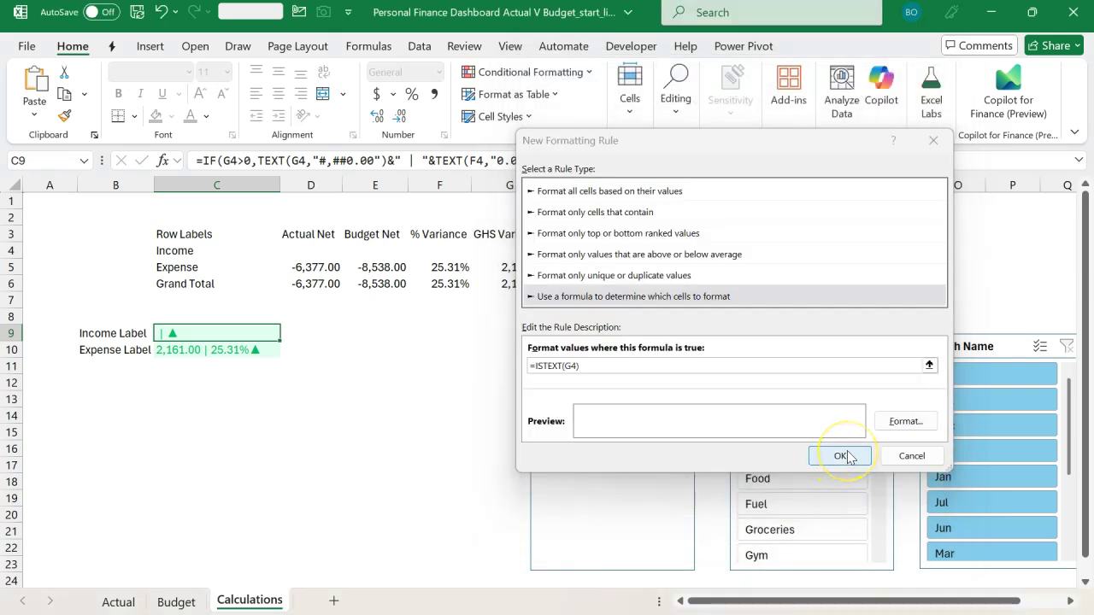
pyautogui.click(372, 395)
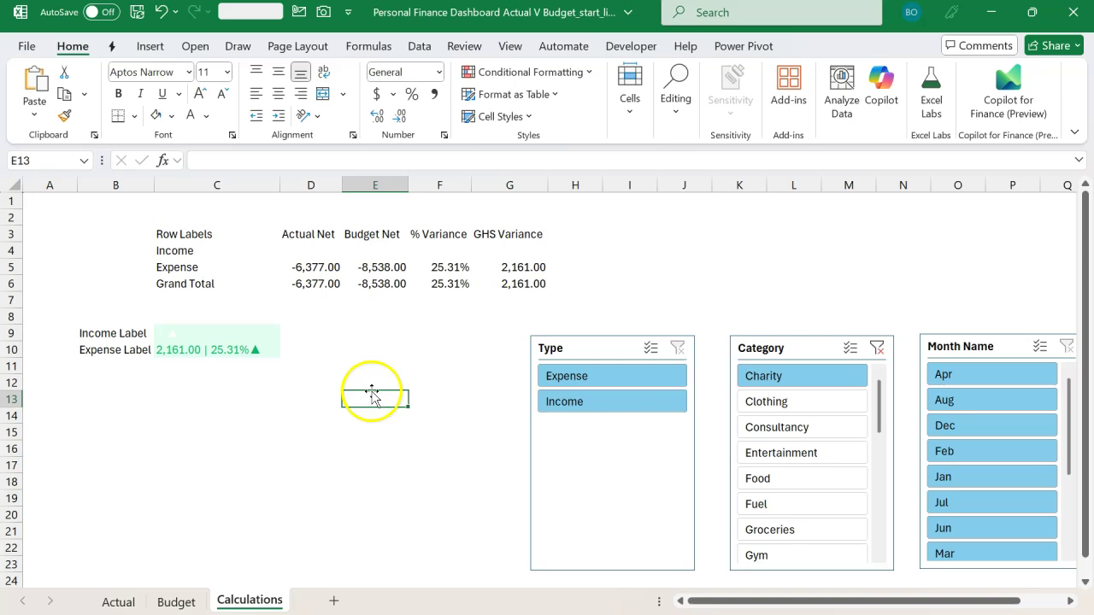
# Enable Stop If True for the =ISTEXT(G4) rule and extend its range to =$C$9:$C$10
pyautogui.click(240, 331)
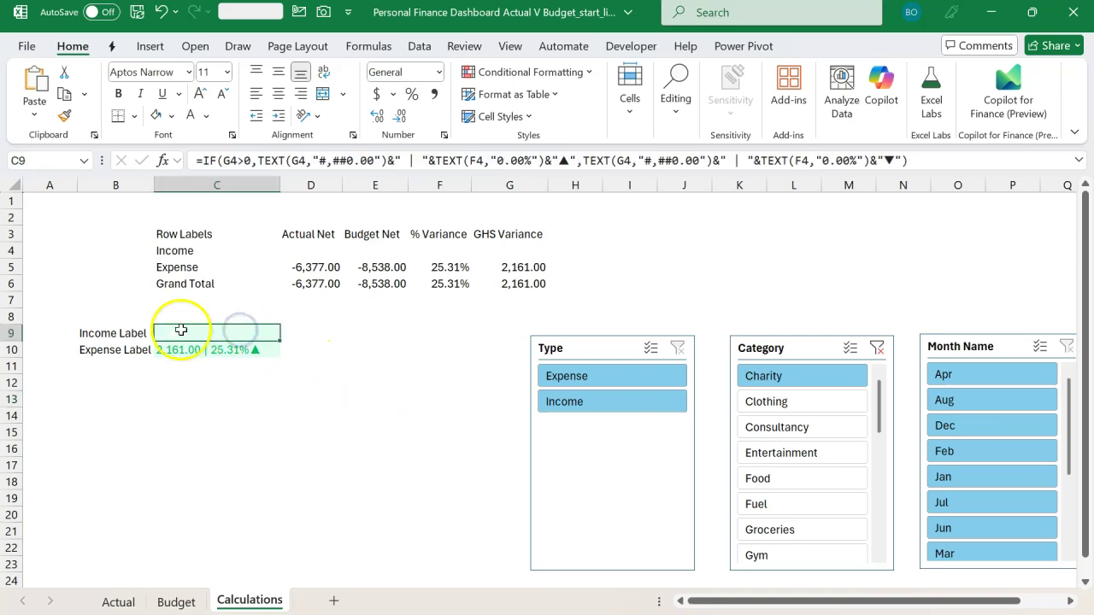
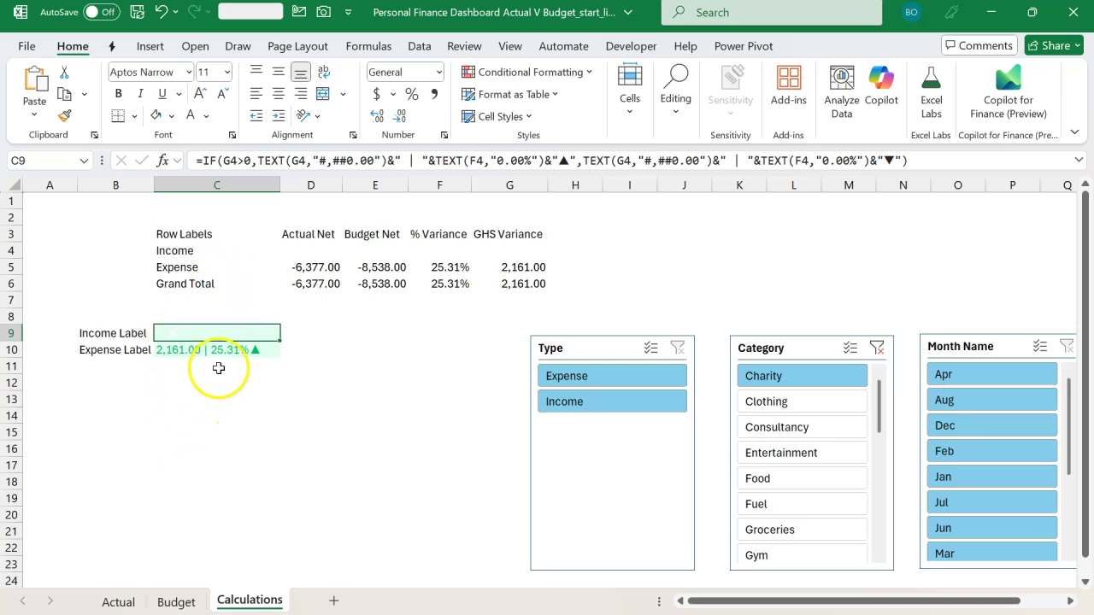
pyautogui.click(581, 75)
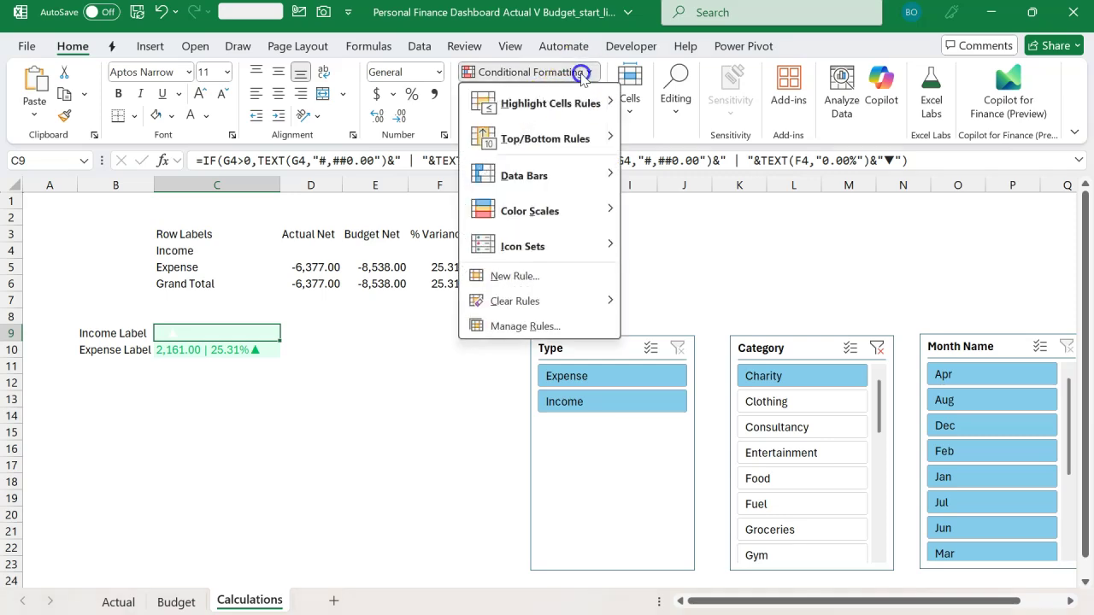
pyautogui.click(521, 326)
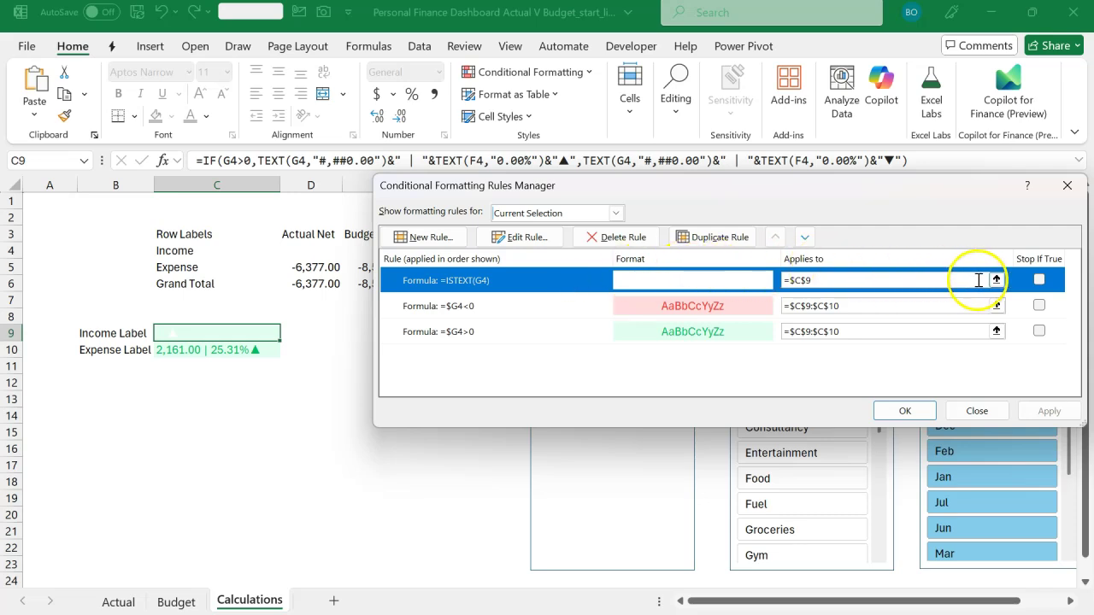
pyautogui.click(1038, 281)
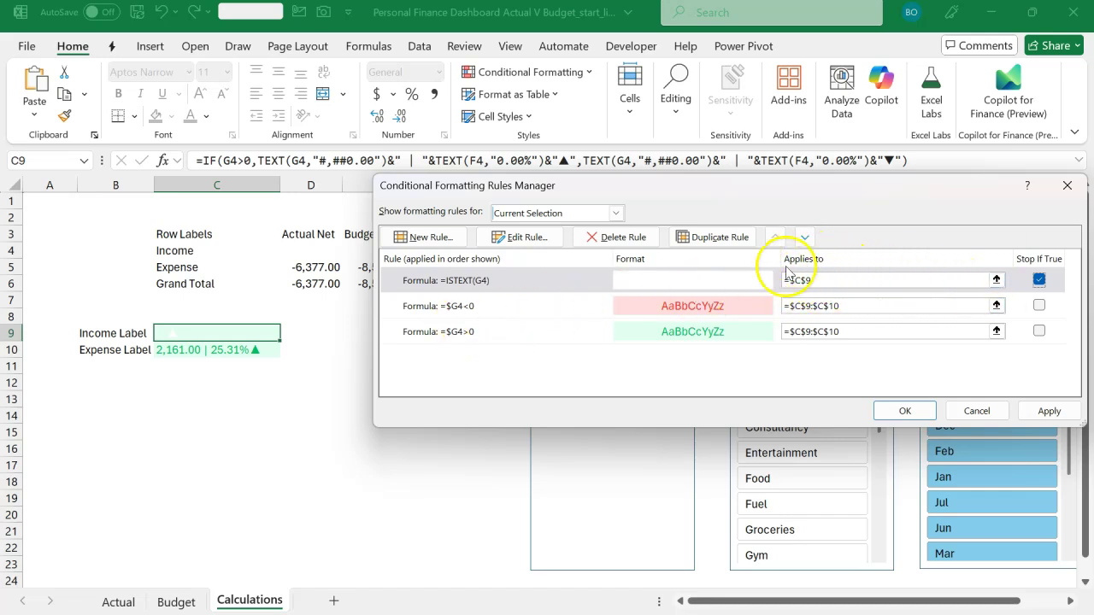
pyautogui.click(996, 281)
pyautogui.click(245, 331)
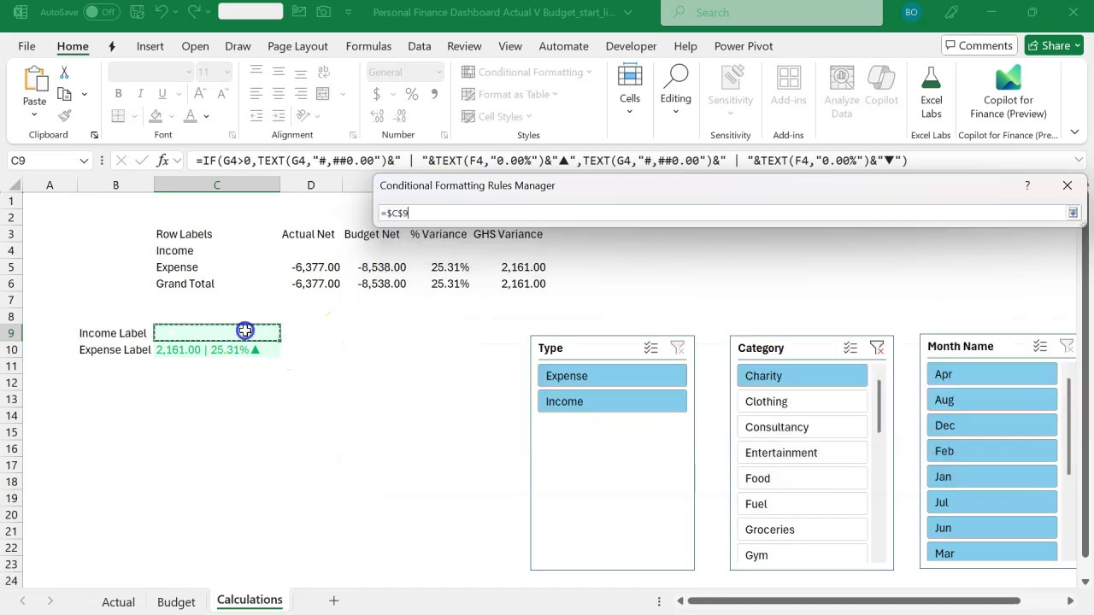
pyautogui.moveTo(243, 341); pyautogui.dragTo(242, 345)
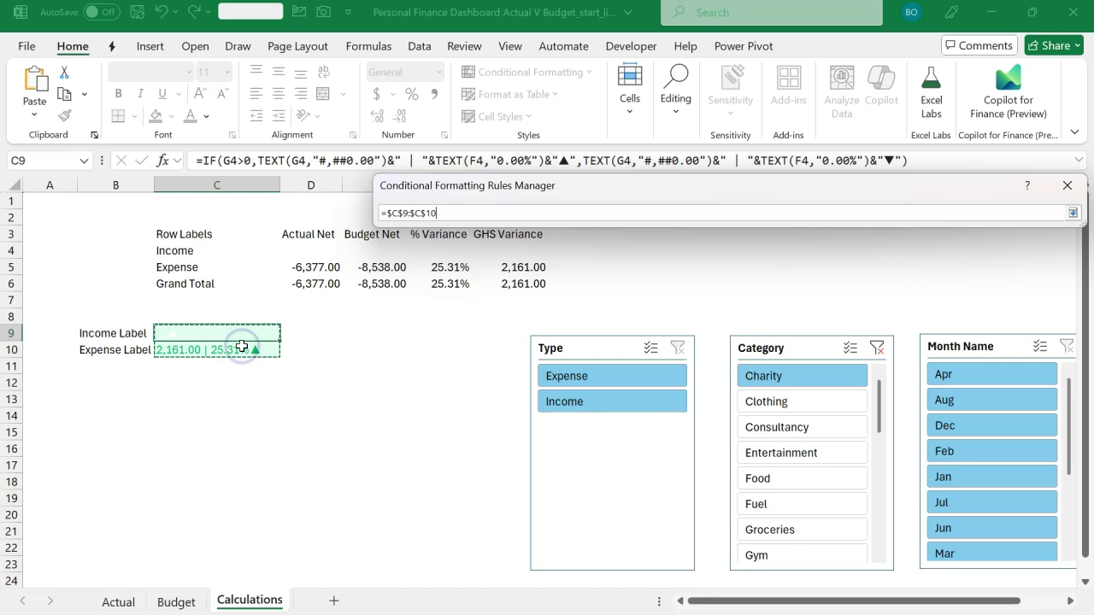
pyautogui.press('Return')
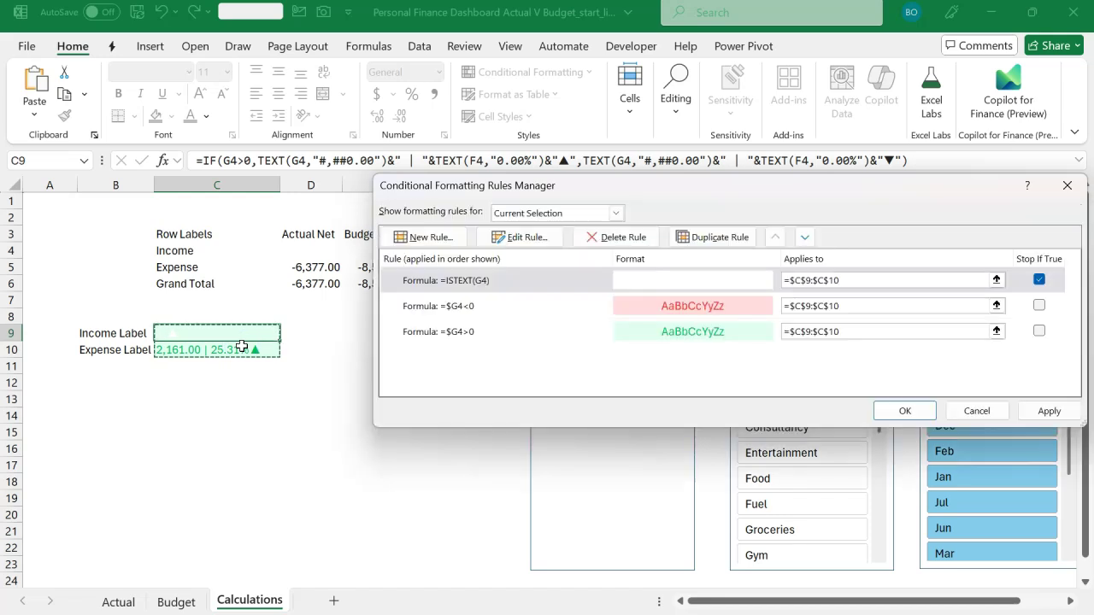
pyautogui.click(1036, 411)
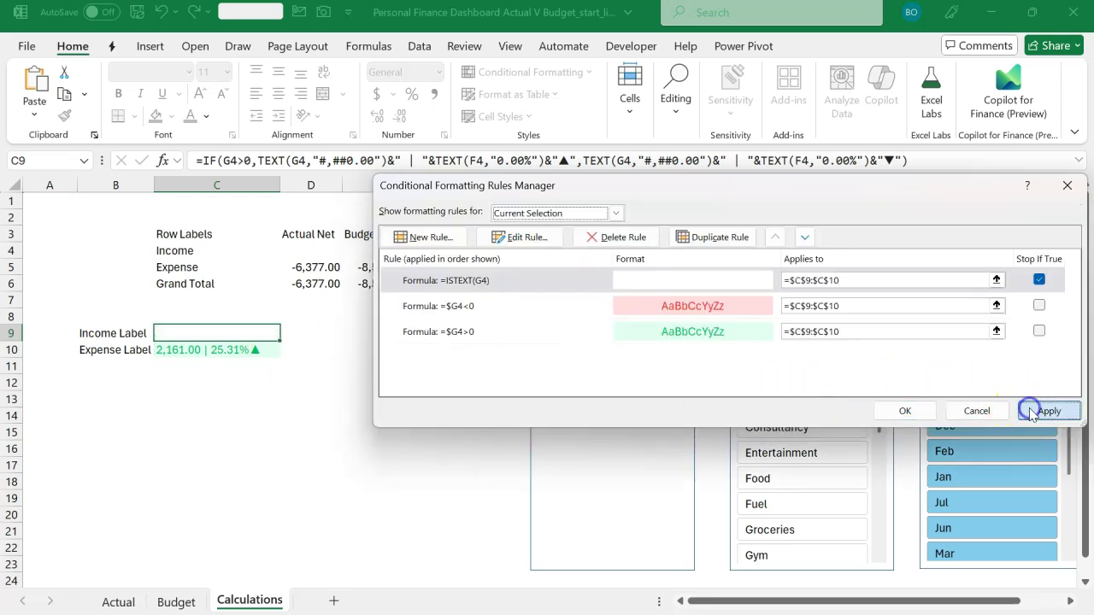
pyautogui.click(930, 413)
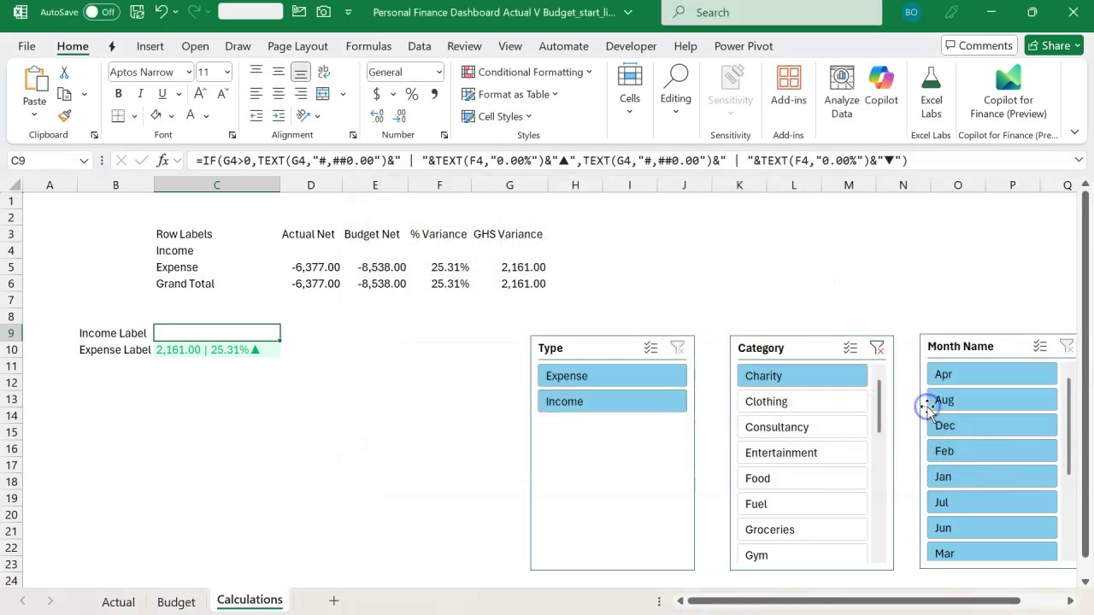
pyautogui.click(611, 312)
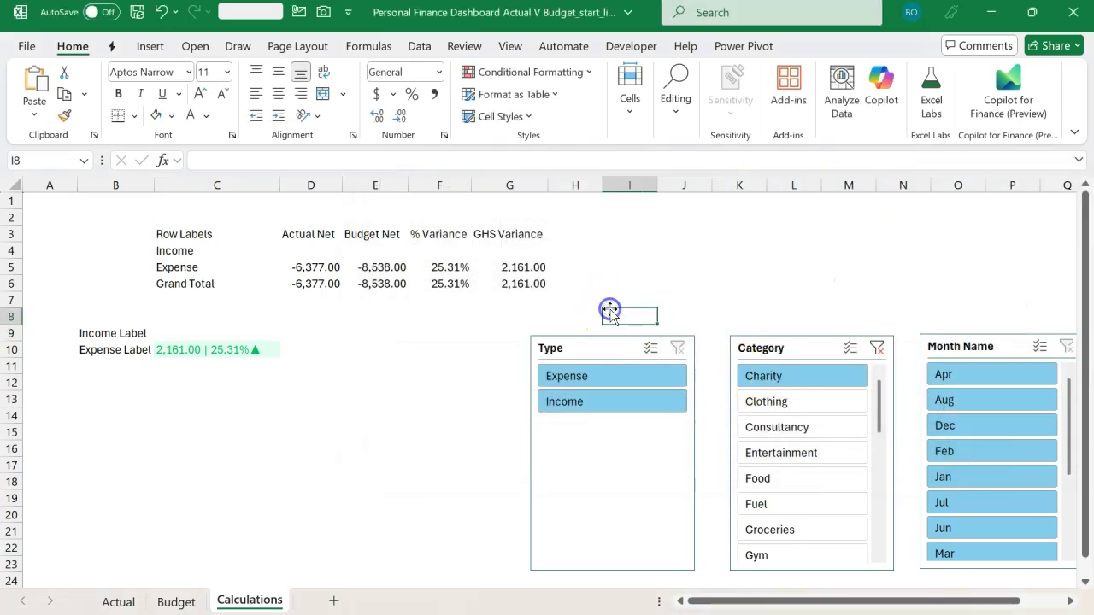
# Test both variance labels with Category filtered to Charity and to Consultancy, and clear the Category filter
pyautogui.click(876, 350)
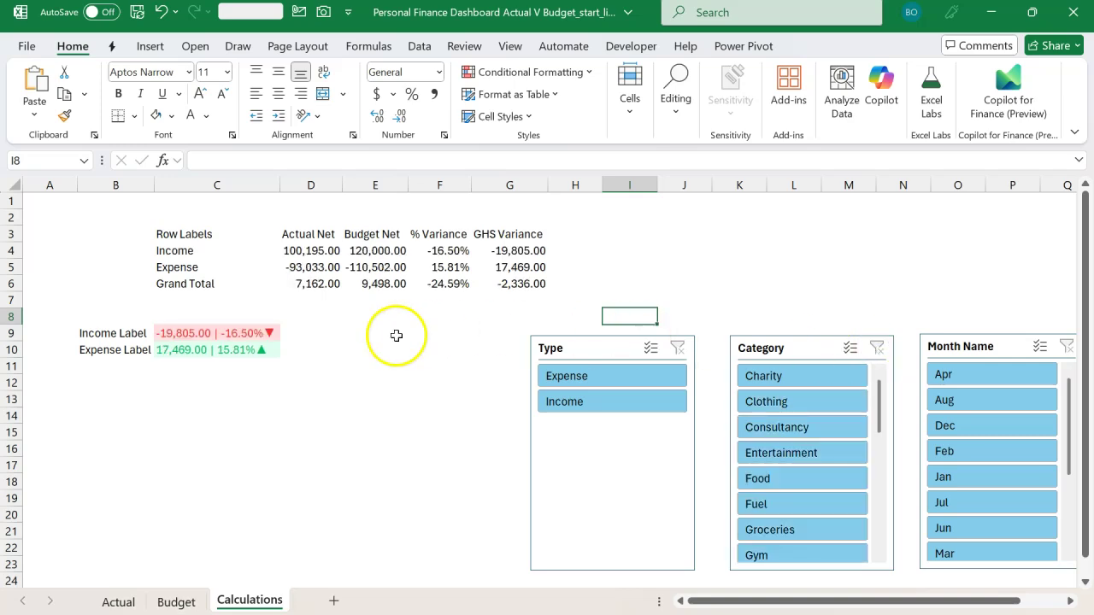
pyautogui.click(780, 385)
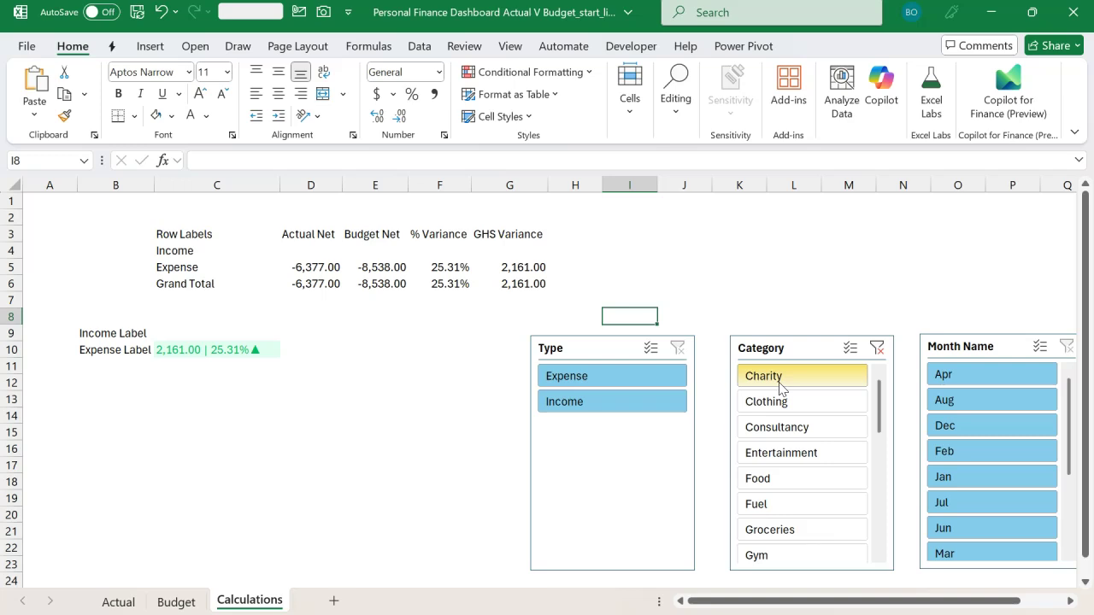
pyautogui.click(790, 432)
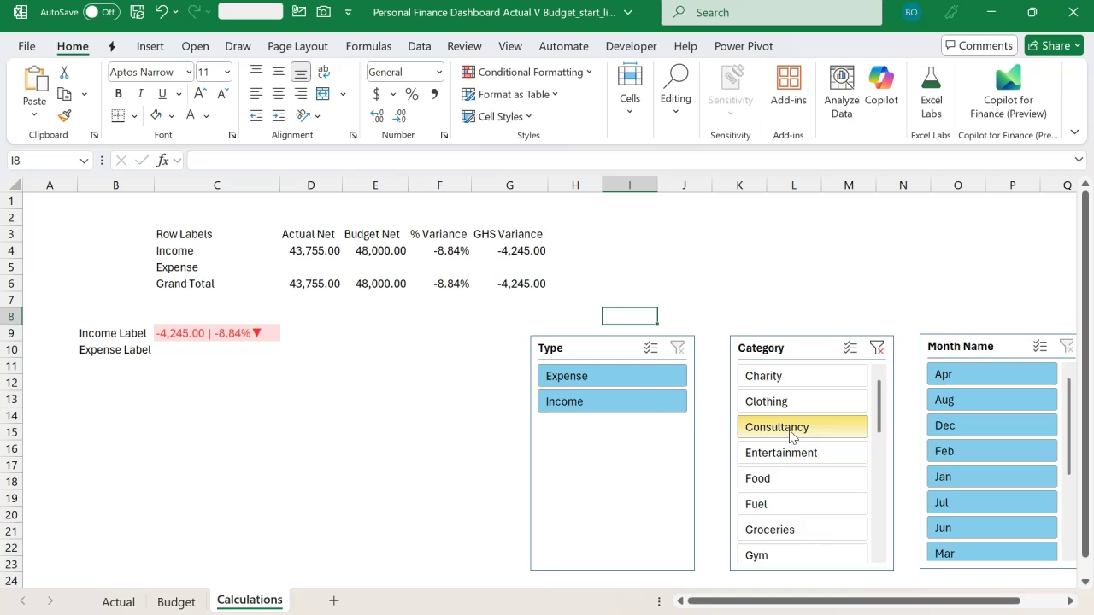
pyautogui.click(880, 350)
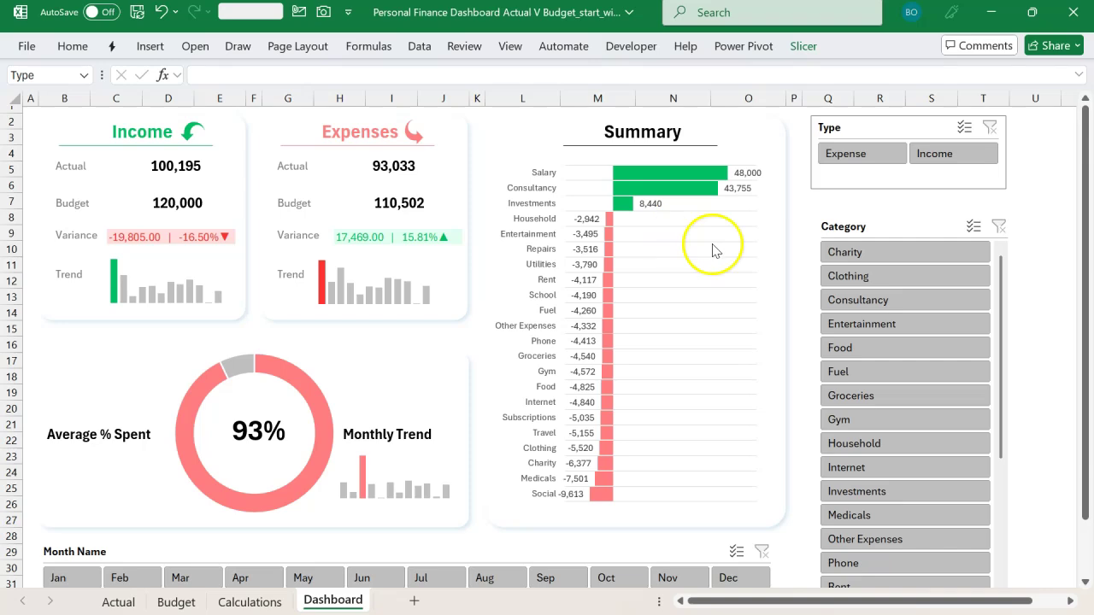
# In the finished Dashboard, check the Income and Expenses variances with Category filtered to Charity and Consultancy, and clear the filter
pyautogui.click(846, 256)
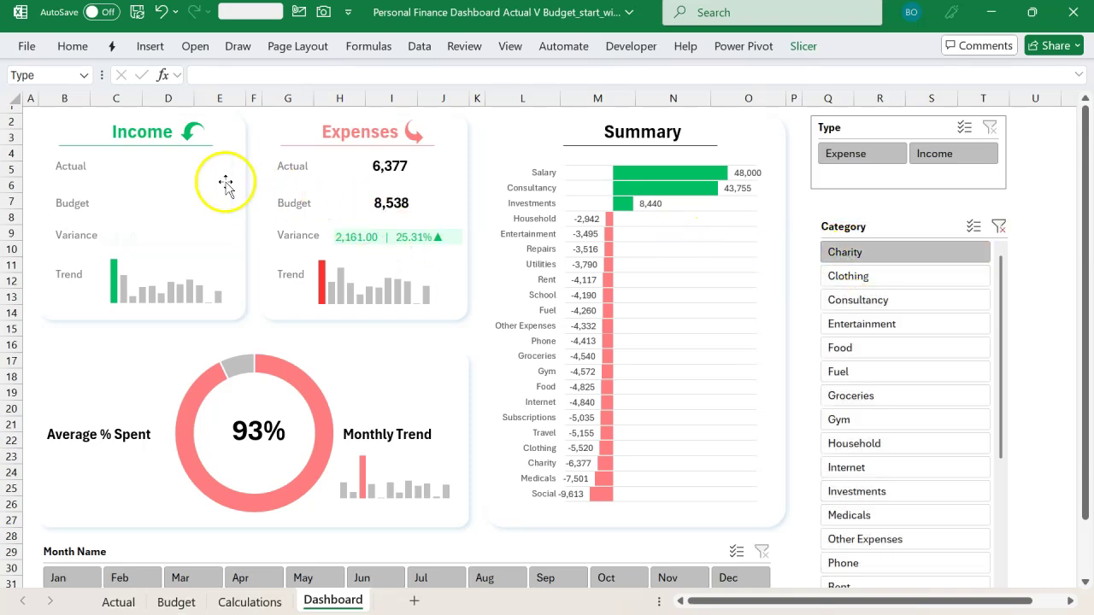
pyautogui.click(886, 301)
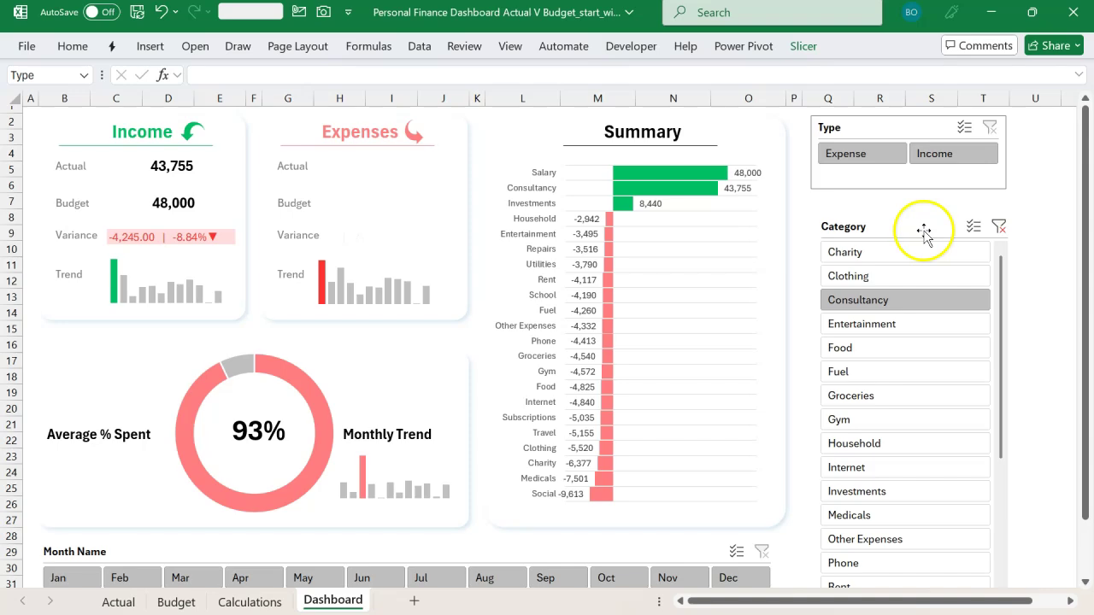
pyautogui.click(1000, 227)
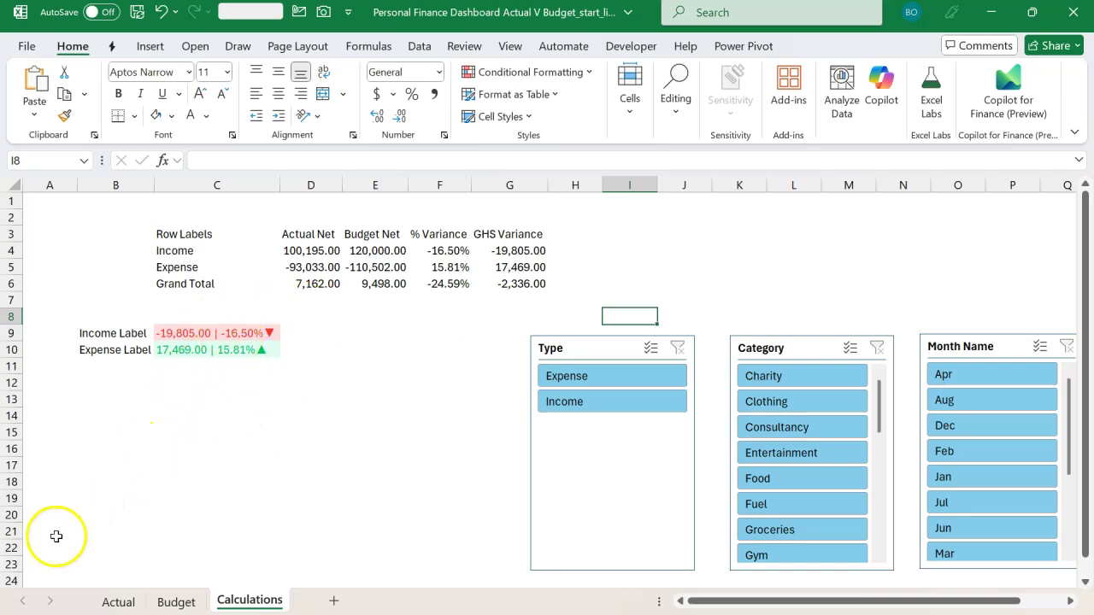
pyautogui.click(101, 564)
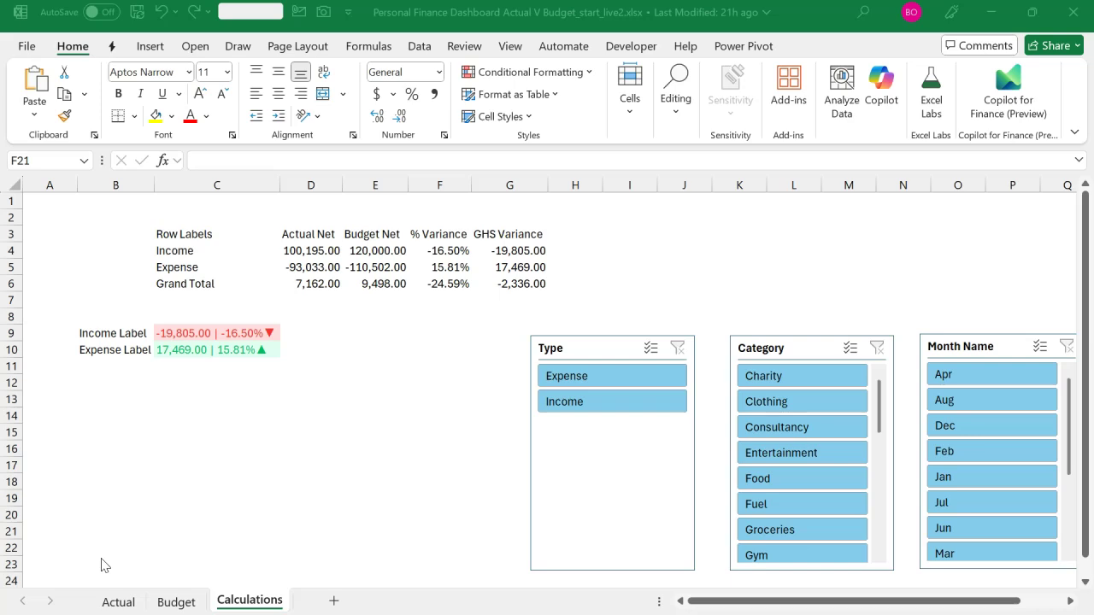
pyautogui.click(175, 466)
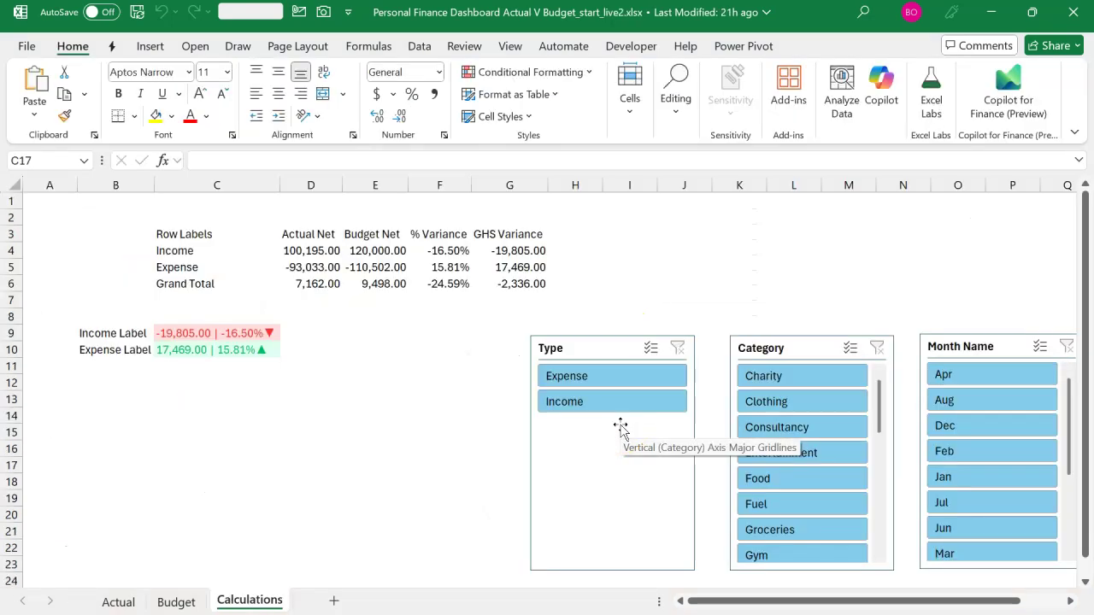
# Move the Type, Category and Month Name slicers below the variance labels, side by side starting near column B
pyautogui.moveTo(600, 358); pyautogui.dragTo(175, 409)
pyautogui.moveTo(740, 347); pyautogui.dragTo(341, 409)
pyautogui.moveTo(947, 349); pyautogui.dragTo(560, 413)
pyautogui.moveTo(560, 416); pyautogui.dragTo(545, 477)
pyautogui.click(380, 412)
pyautogui.moveTo(381, 413); pyautogui.dragTo(355, 469)
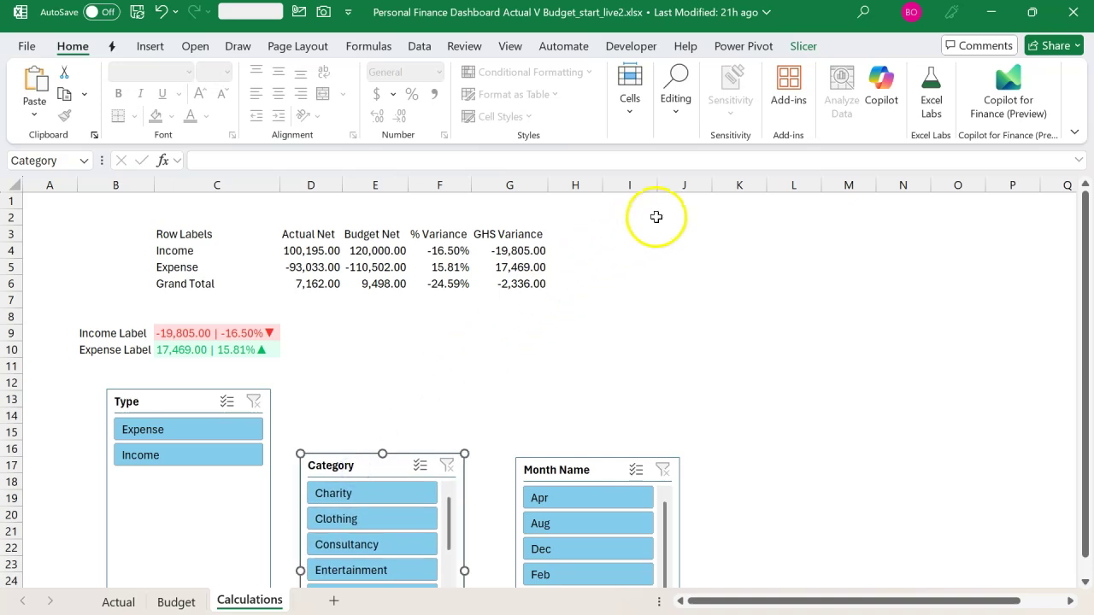
pyautogui.click(656, 217)
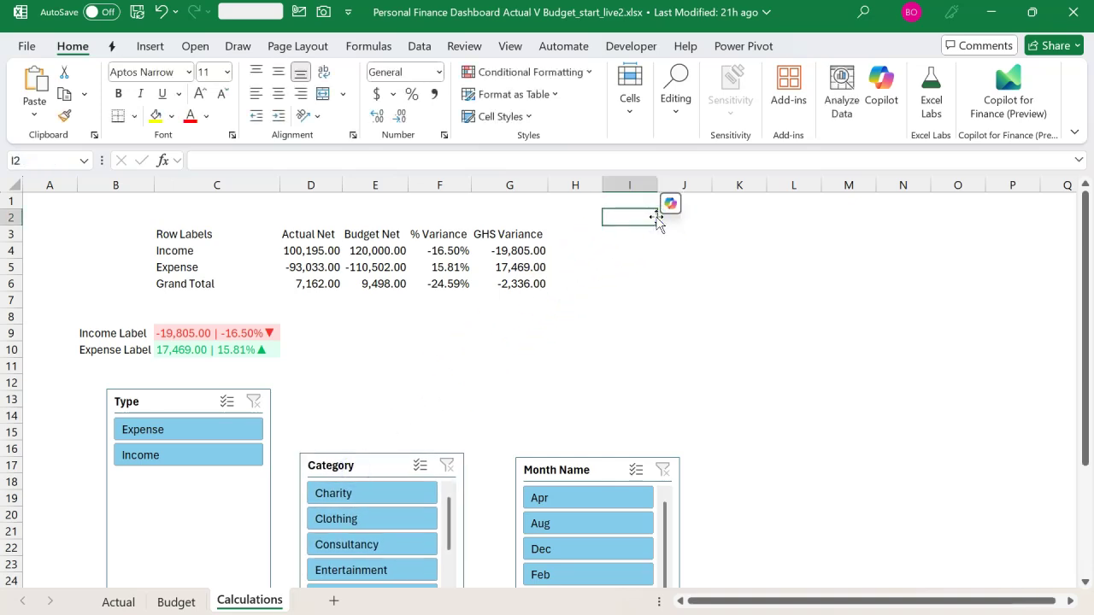
pyautogui.click(702, 239)
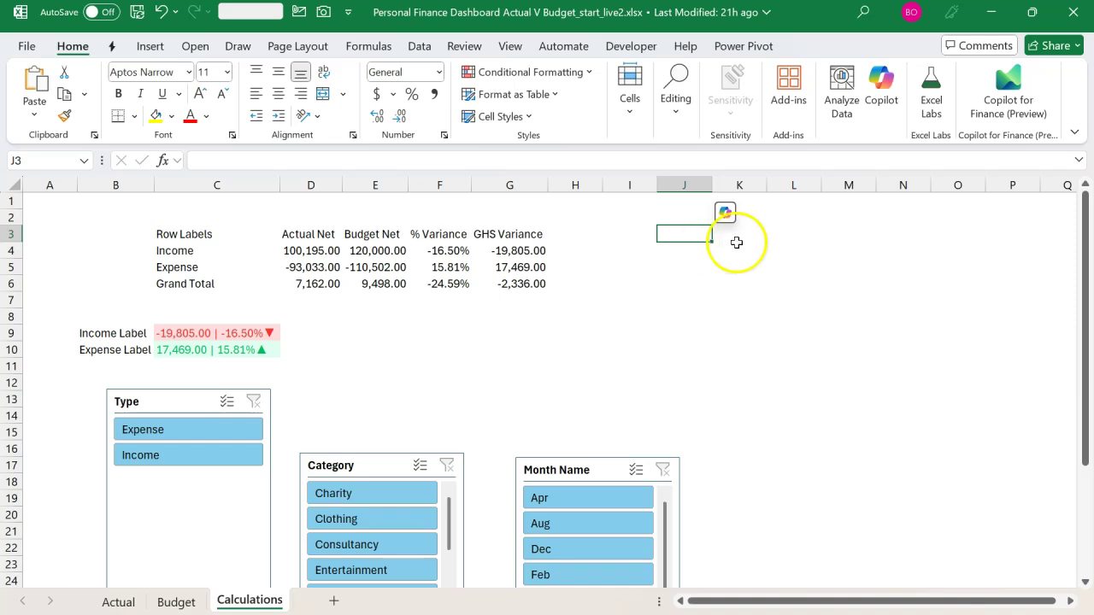
# Insert a PivotTable from the Data Model at cell L3 of the existing Calculations sheet
pyautogui.click(749, 239)
pyautogui.click(793, 237)
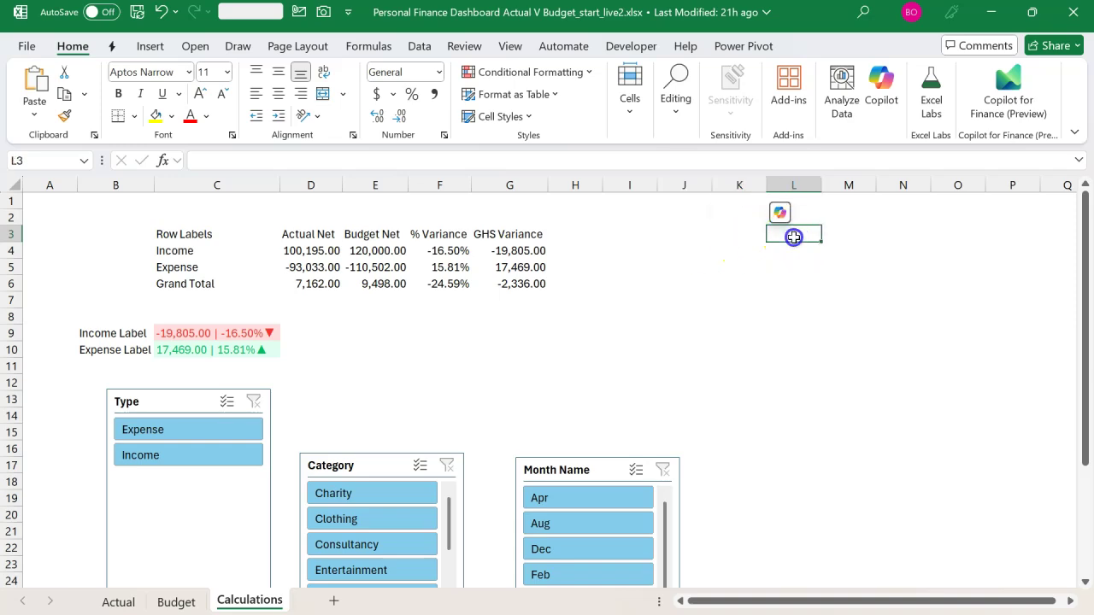
pyautogui.click(150, 46)
pyautogui.click(54, 119)
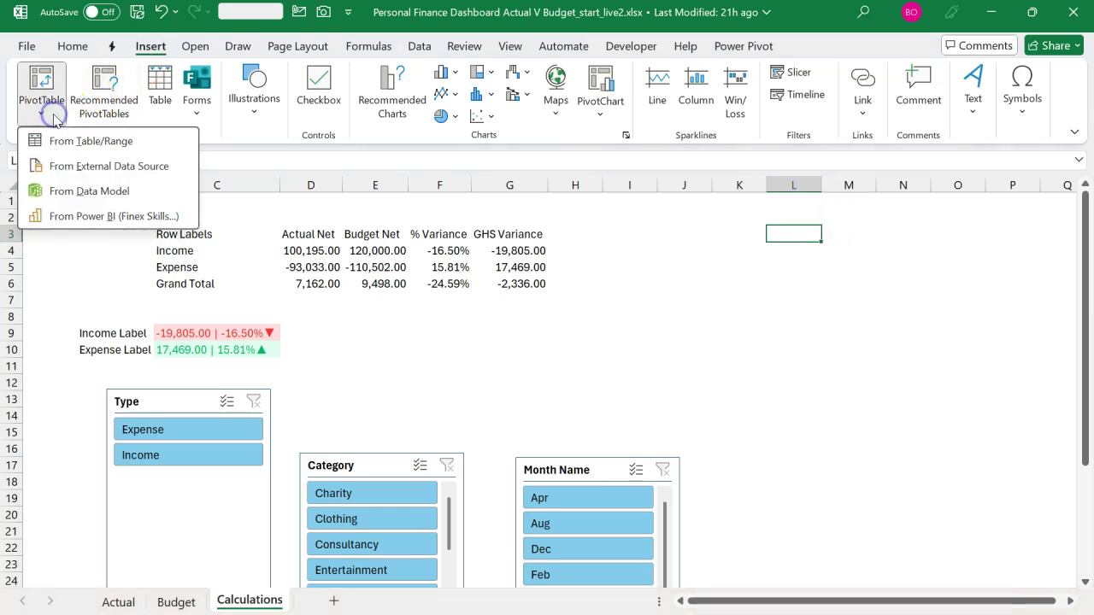
pyautogui.click(80, 195)
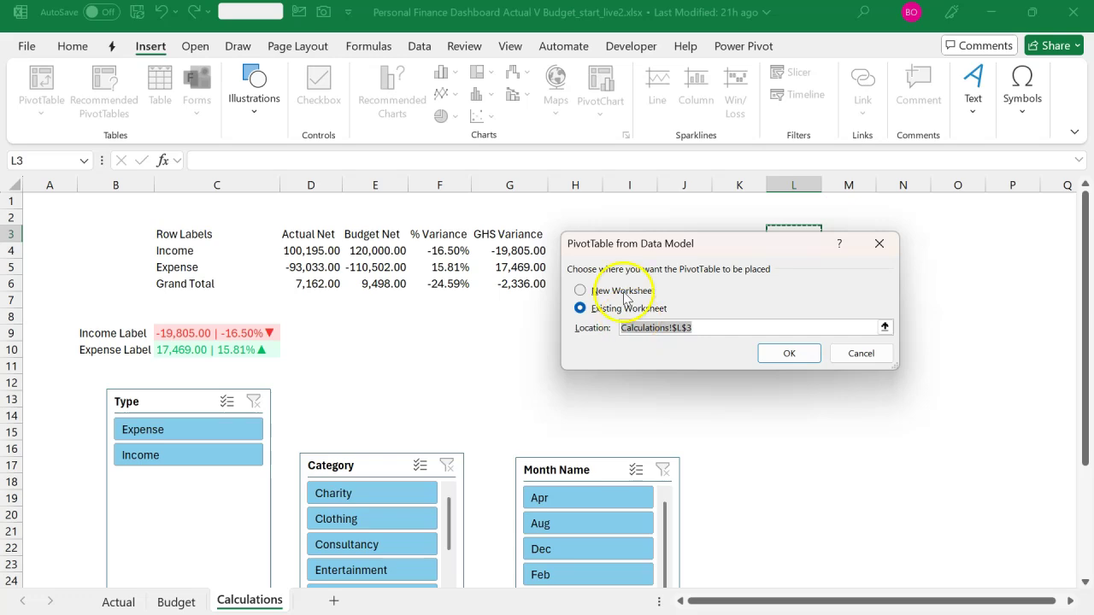
pyautogui.click(795, 354)
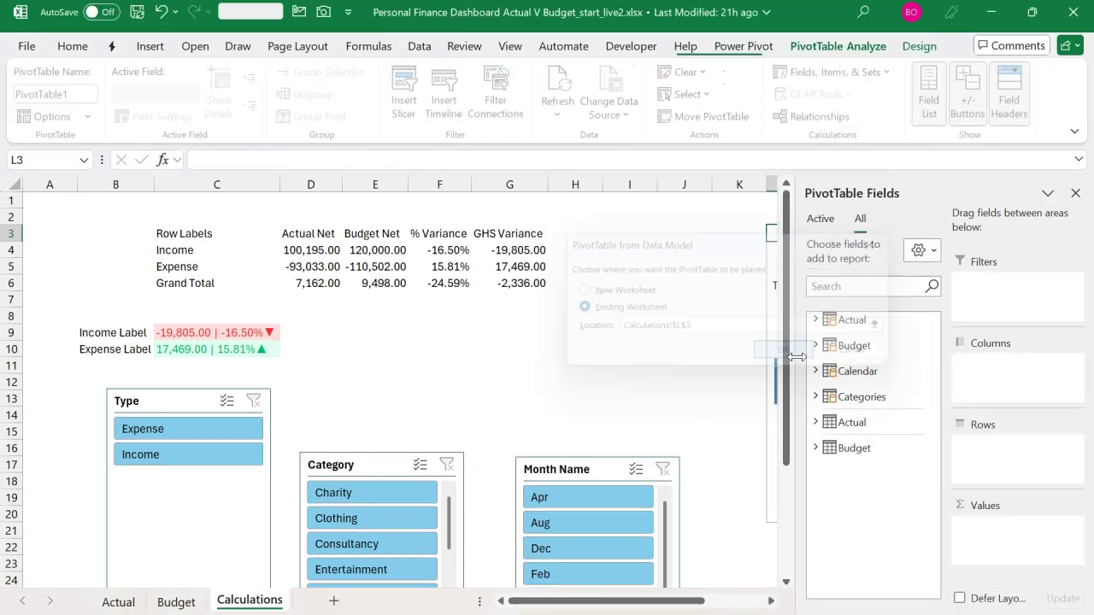
# Add the Actual Net measure from the Actual table to the new PivotTable's values
pyautogui.hscroll(3, 709, 362)
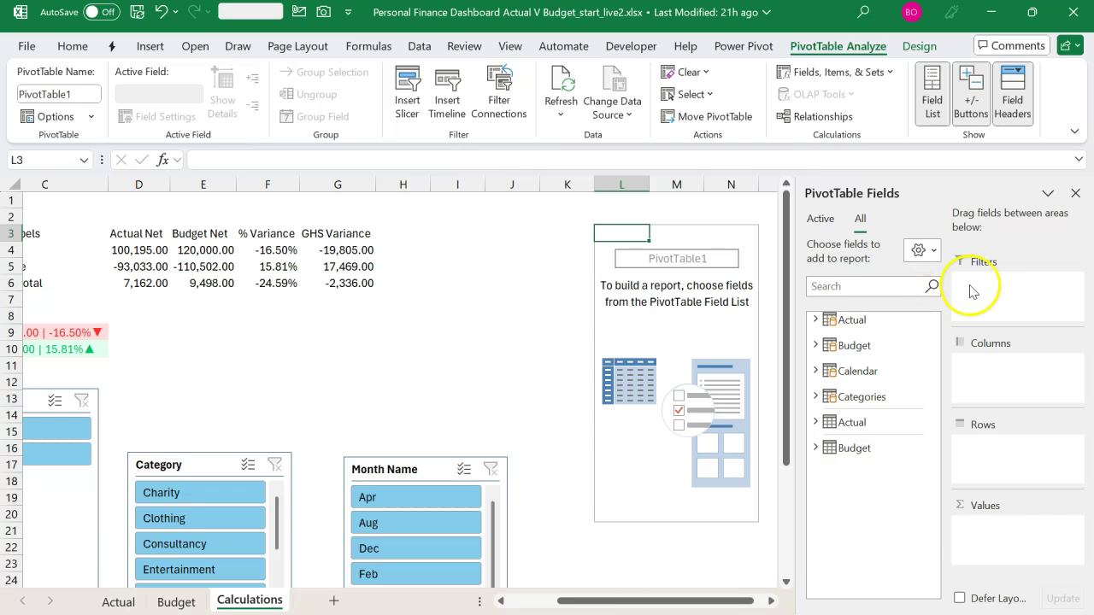
pyautogui.click(1076, 193)
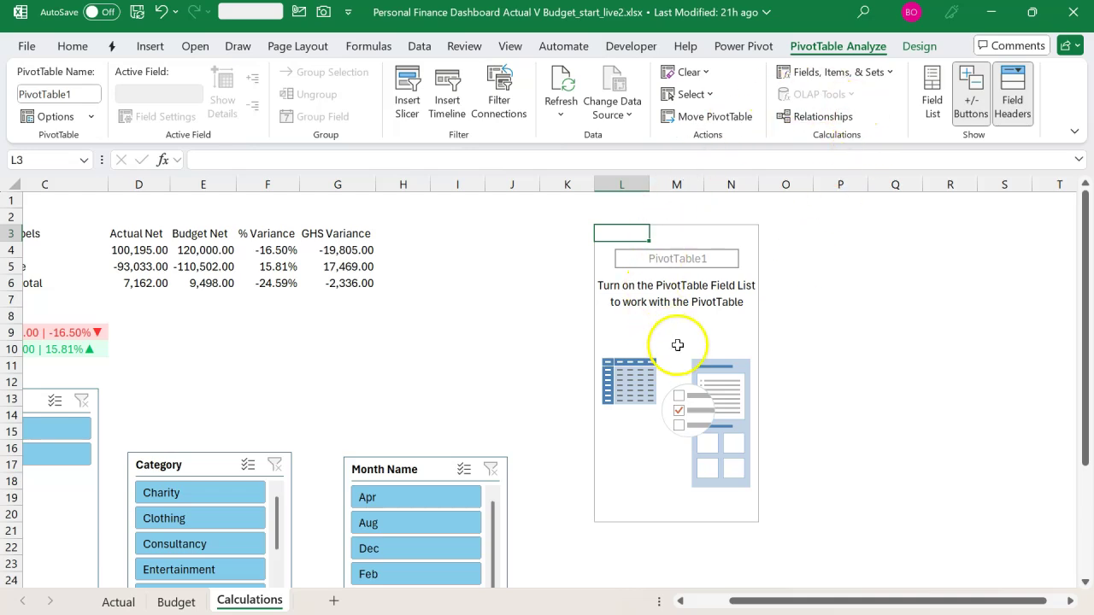
pyautogui.click(931, 114)
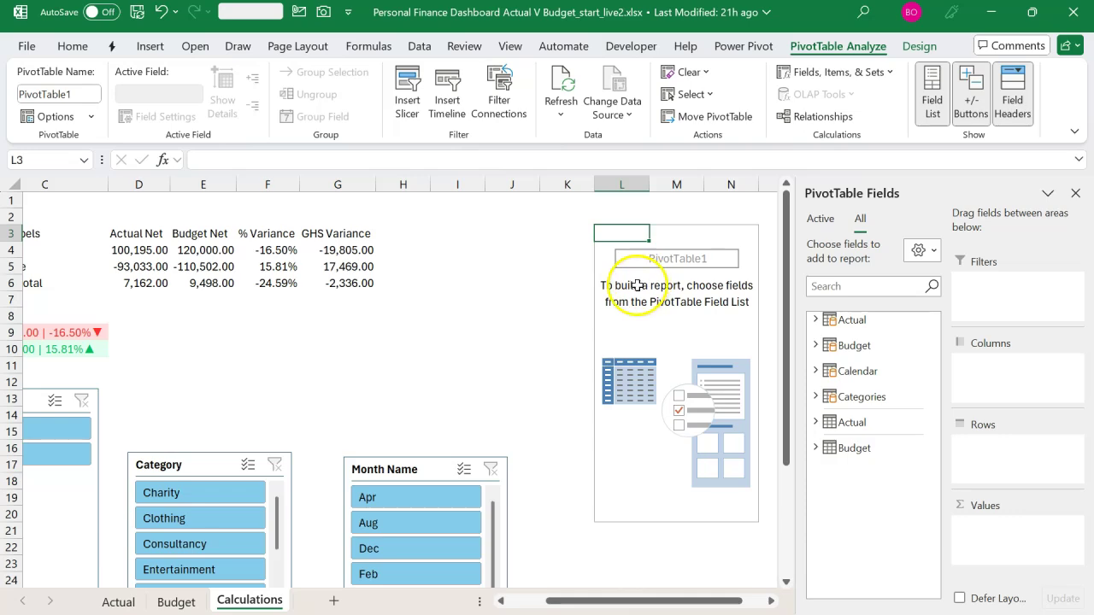
pyautogui.hscroll(3, 637, 286)
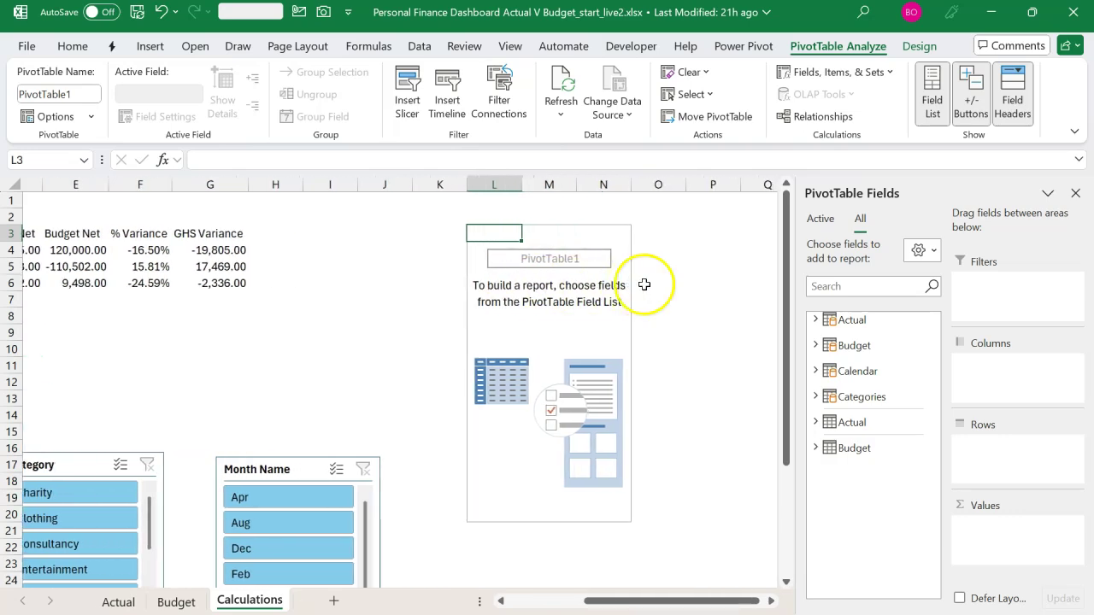
pyautogui.click(815, 321)
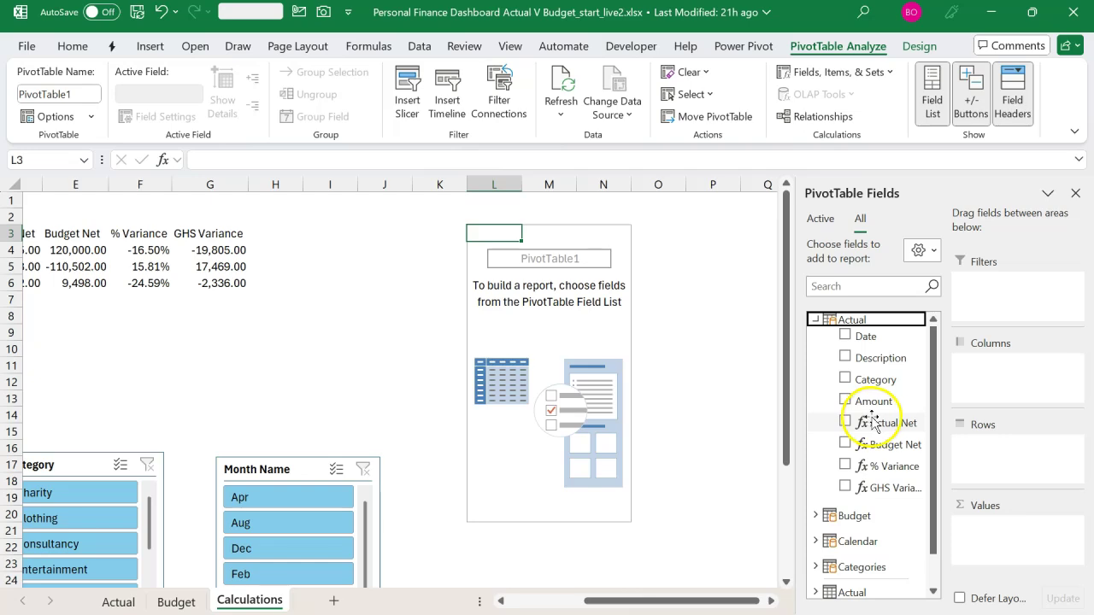
pyautogui.moveTo(872, 421); pyautogui.dragTo(995, 531)
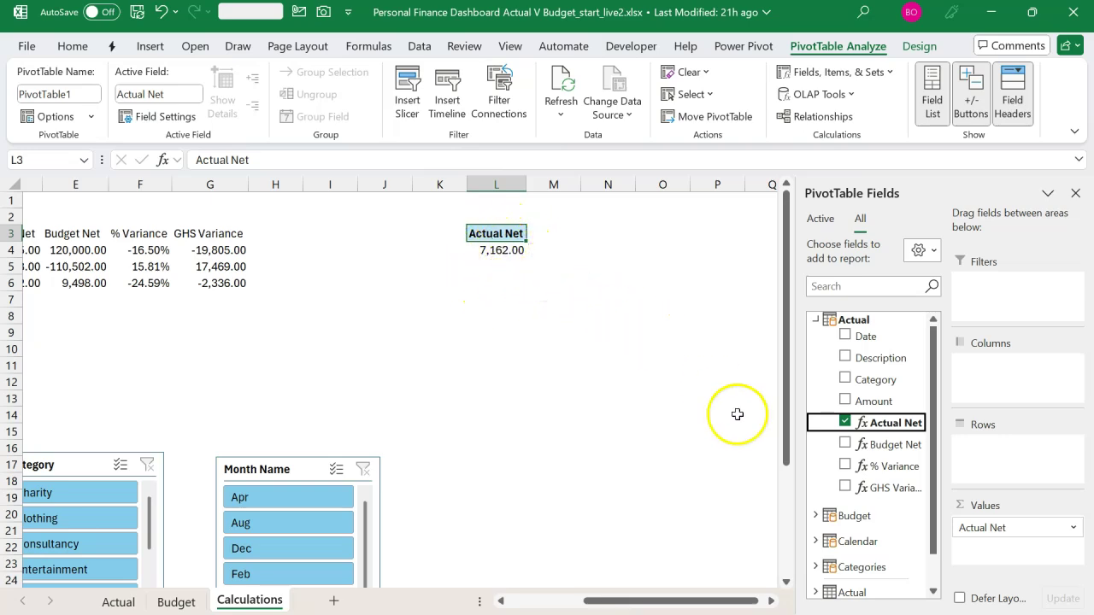
# Add Category from the Categories table to the PivotTable's rows and close the field list
pyautogui.click(814, 320)
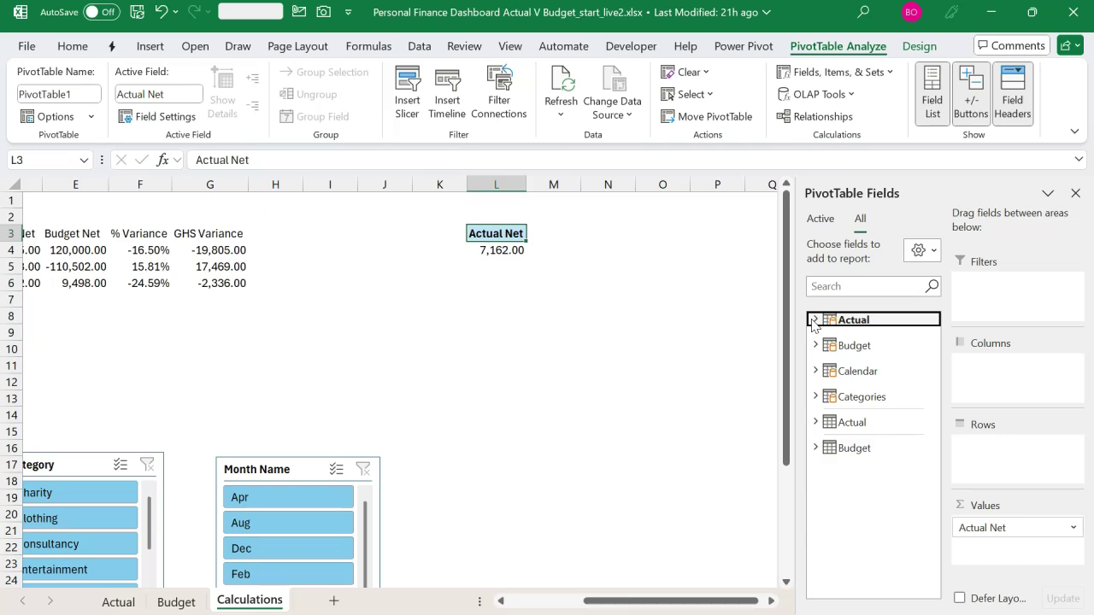
pyautogui.click(816, 398)
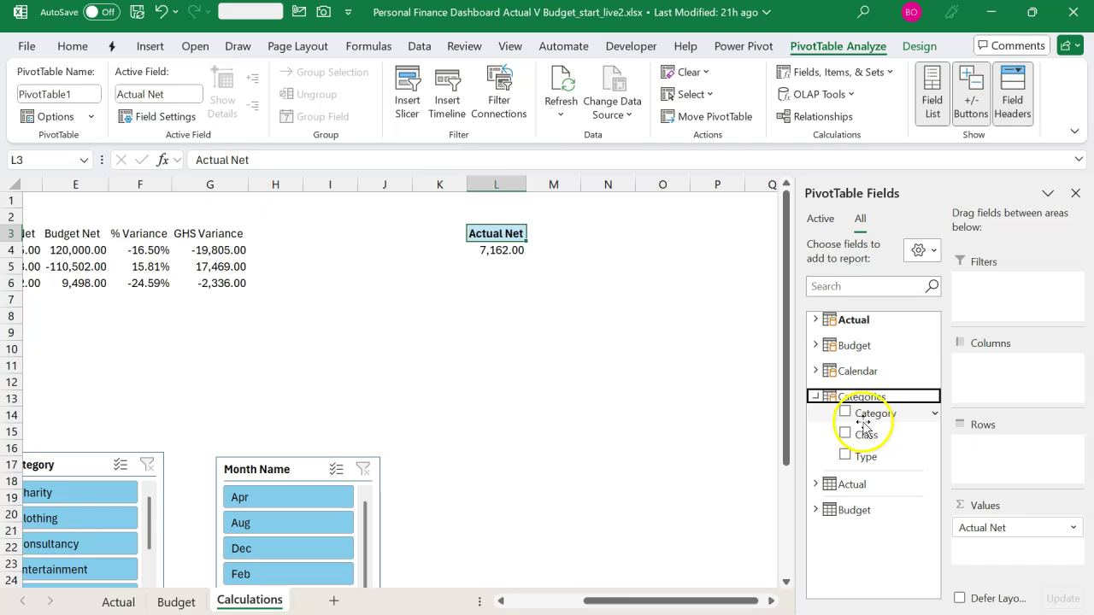
pyautogui.moveTo(875, 422); pyautogui.dragTo(899, 426)
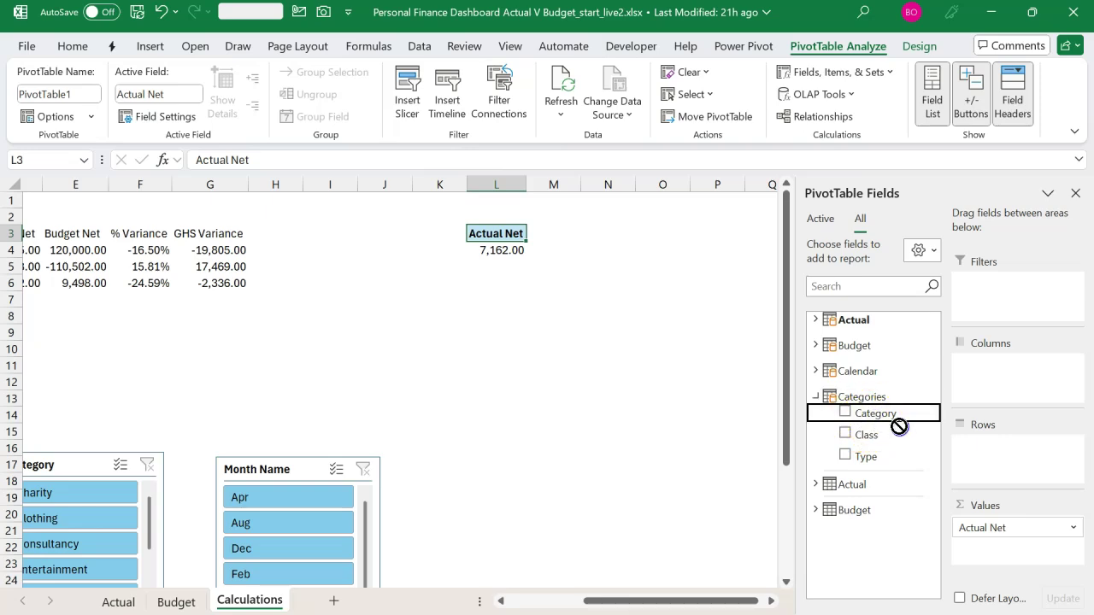
pyautogui.moveTo(980, 465); pyautogui.dragTo(982, 469)
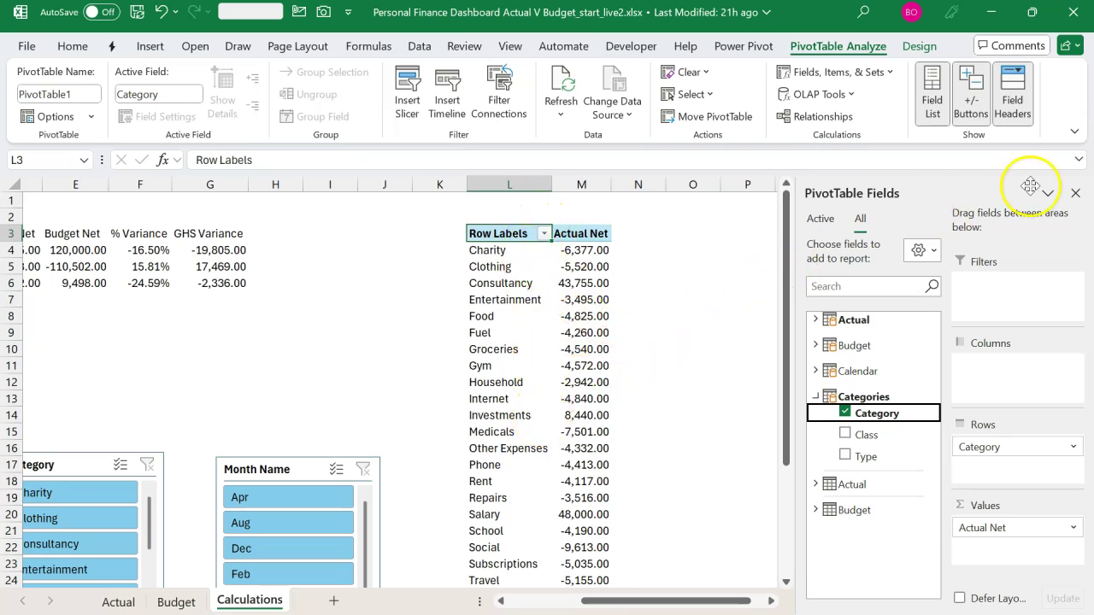
pyautogui.click(1076, 193)
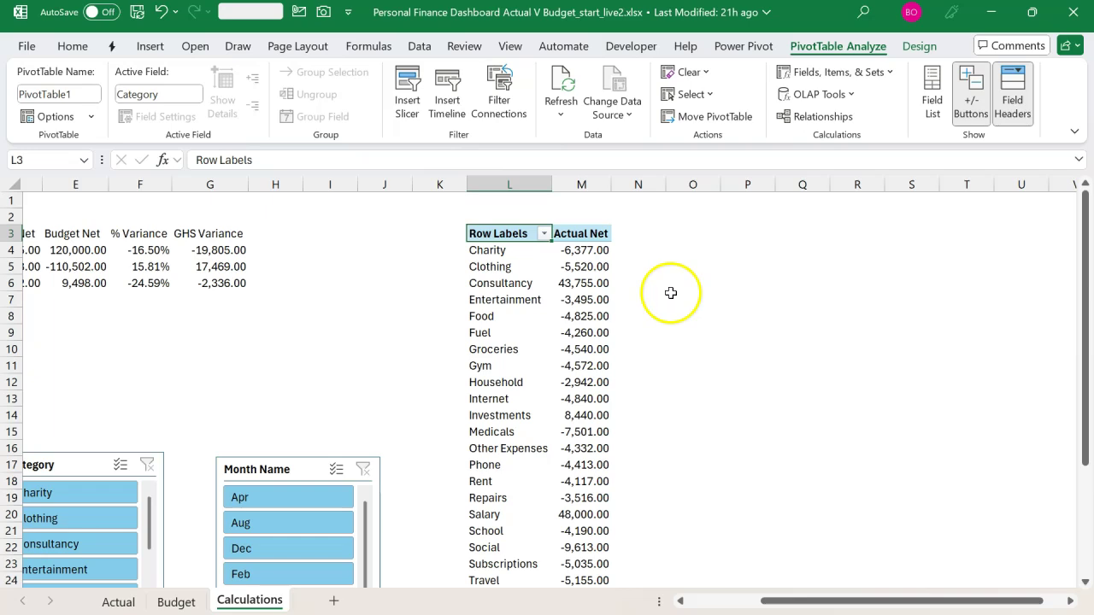
# Sort the category PivotTable by Actual Net from largest to smallest and check the list down to the grand total
pyautogui.click(581, 284)
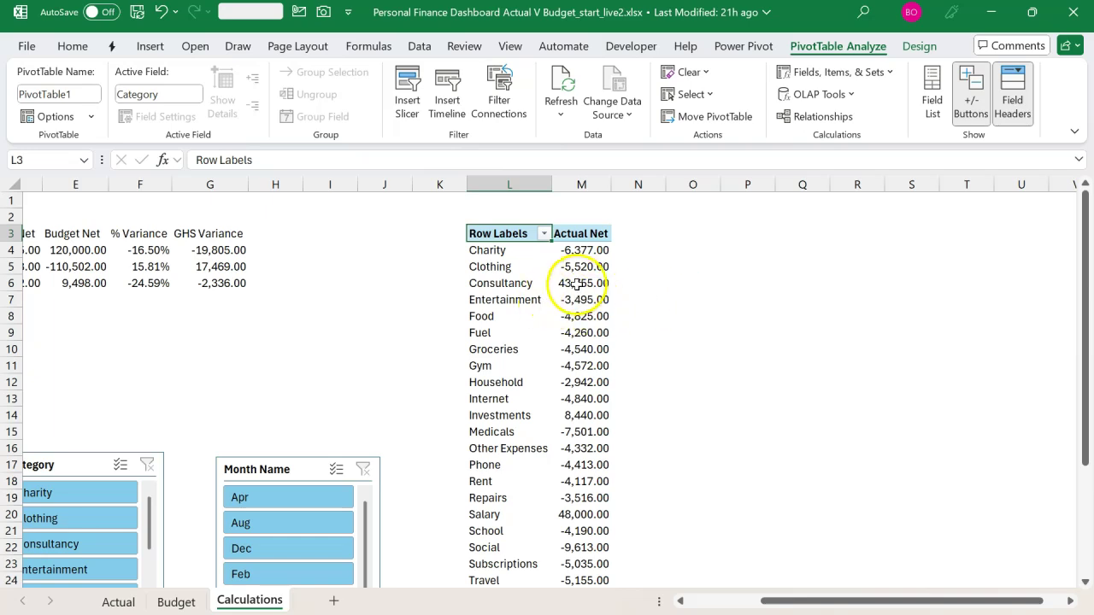
pyautogui.click(418, 45)
pyautogui.click(489, 104)
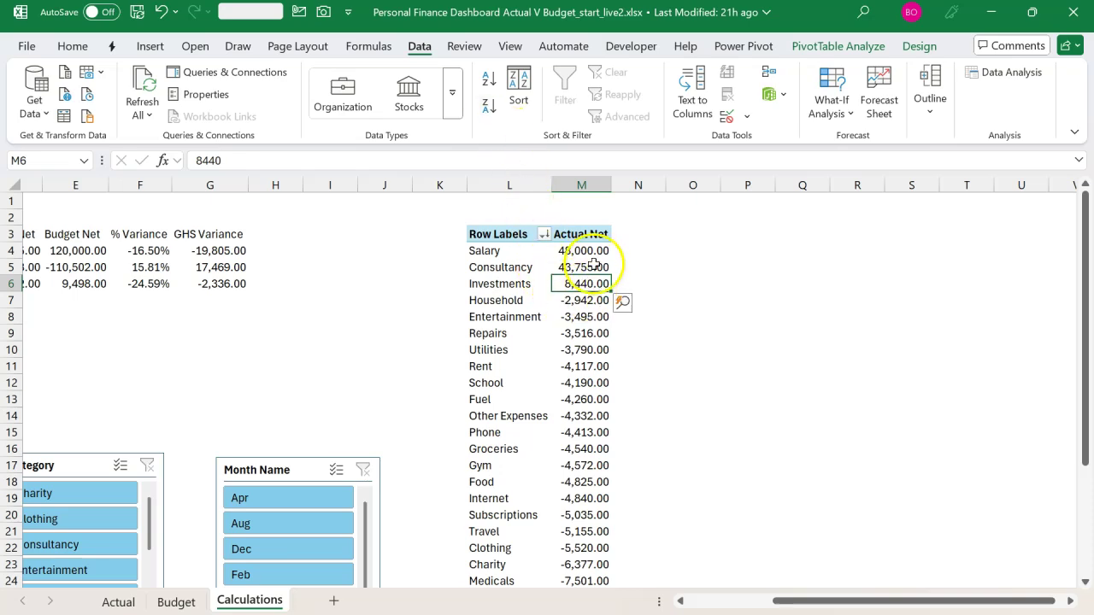
pyautogui.scroll(-3, 570, 434)
pyautogui.scroll(-2, 572, 434)
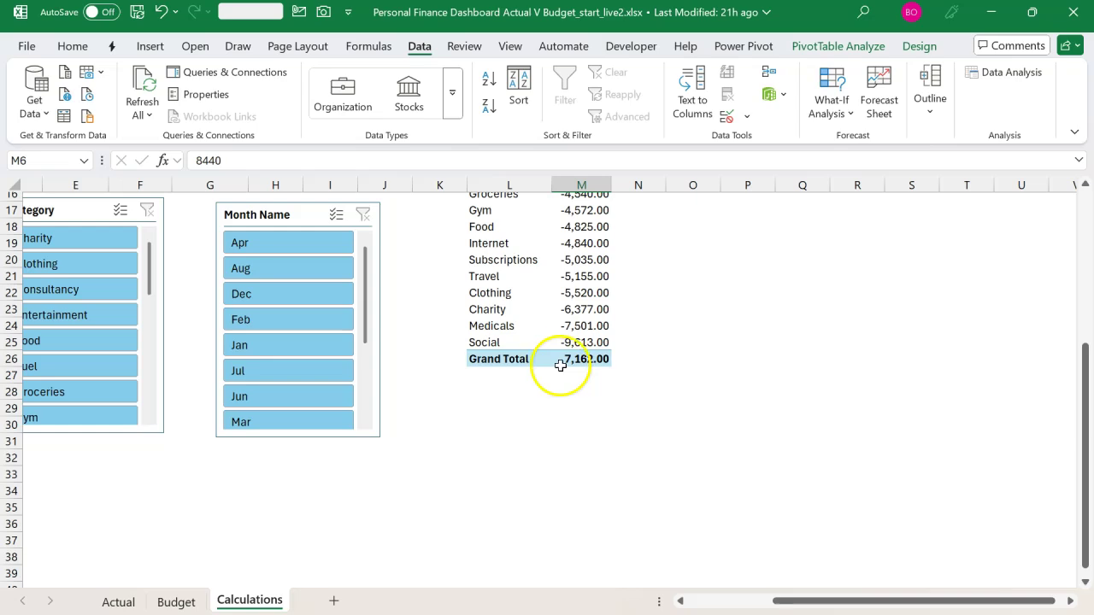
pyautogui.scroll(5, 581, 363)
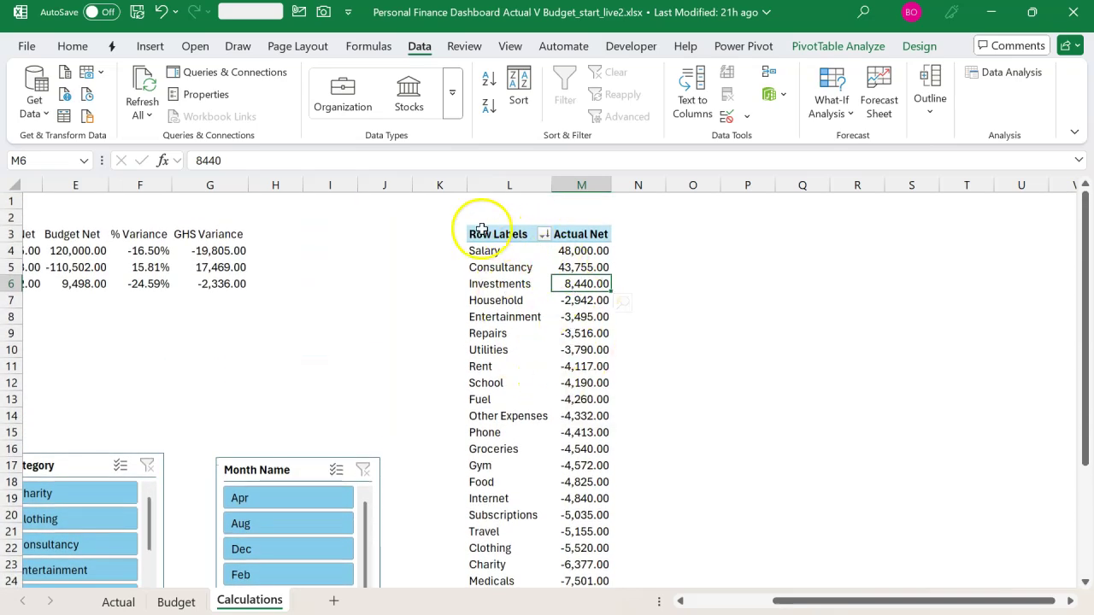
# Insert a Clustered Bar PivotChart from the category PivotTable and shift it slightly right and up over the sheet
pyautogui.click(522, 286)
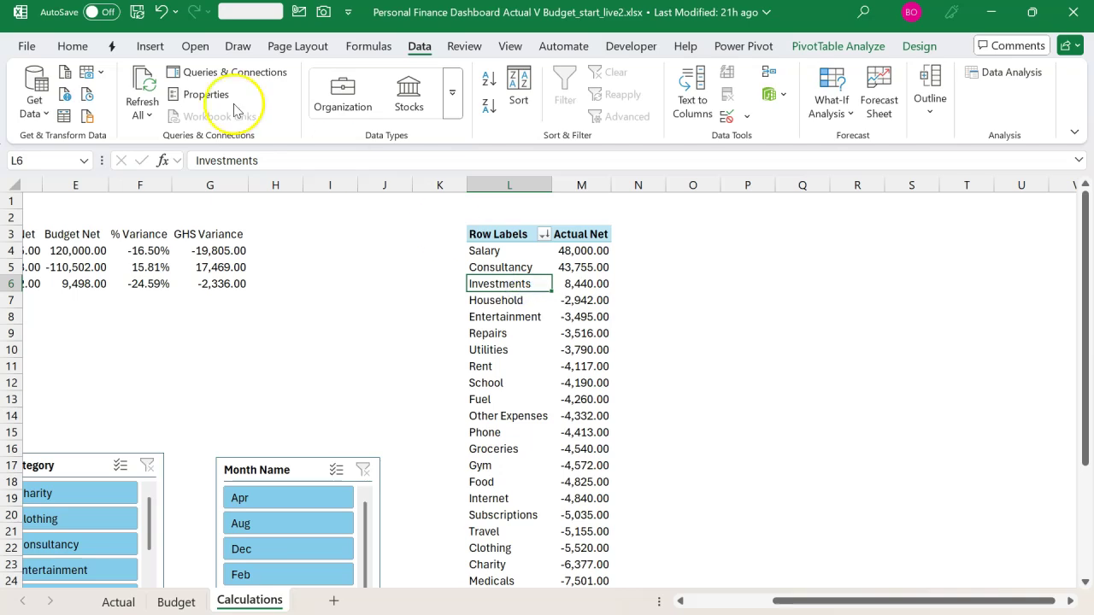
pyautogui.click(152, 46)
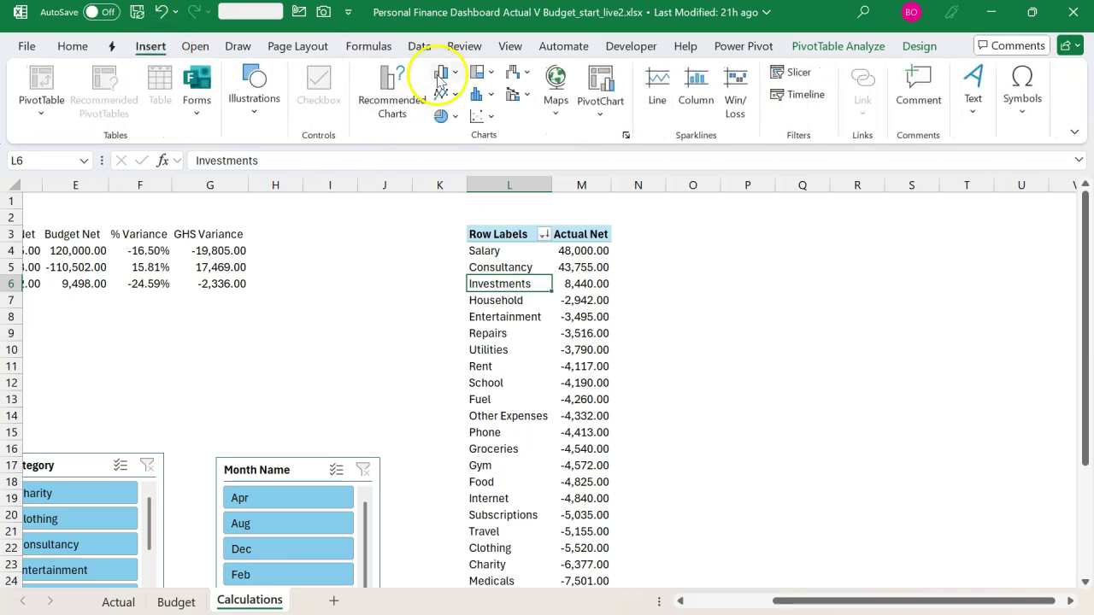
pyautogui.click(397, 94)
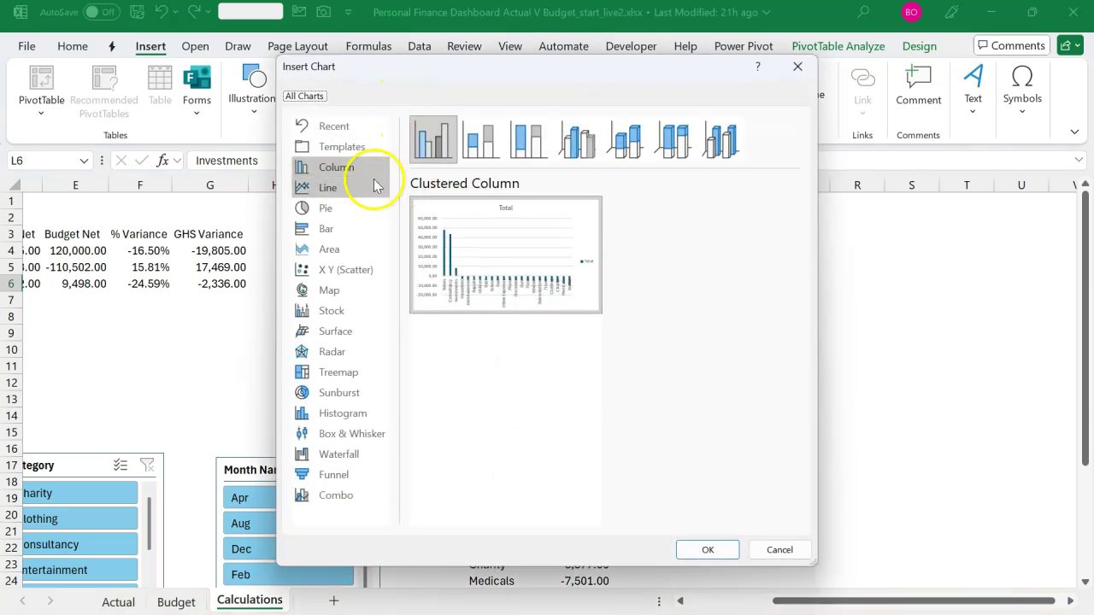
pyautogui.moveTo(454, 210)
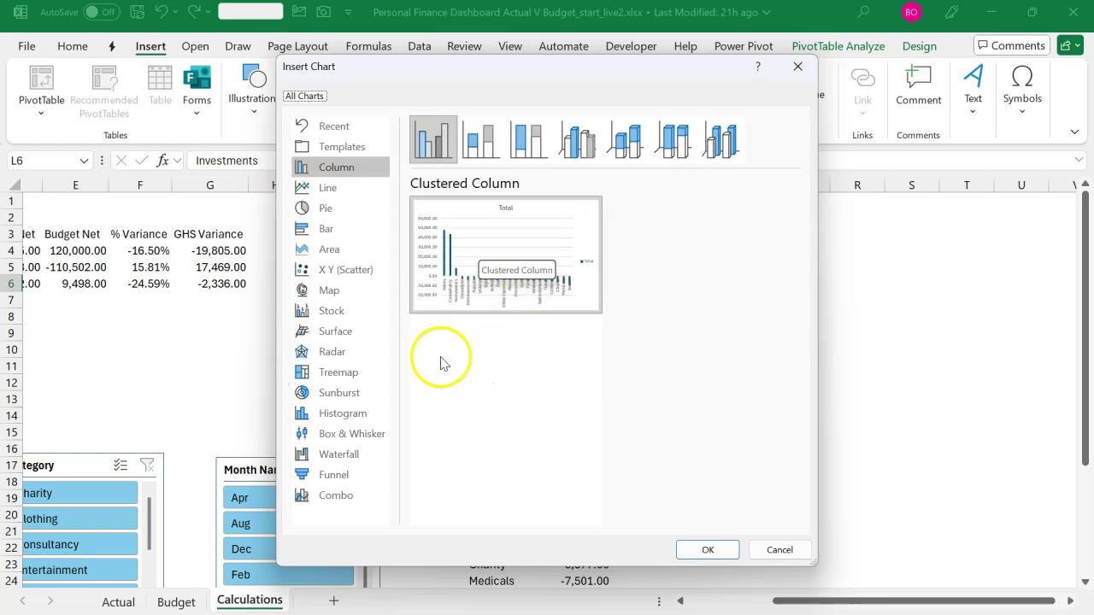
pyautogui.click(365, 229)
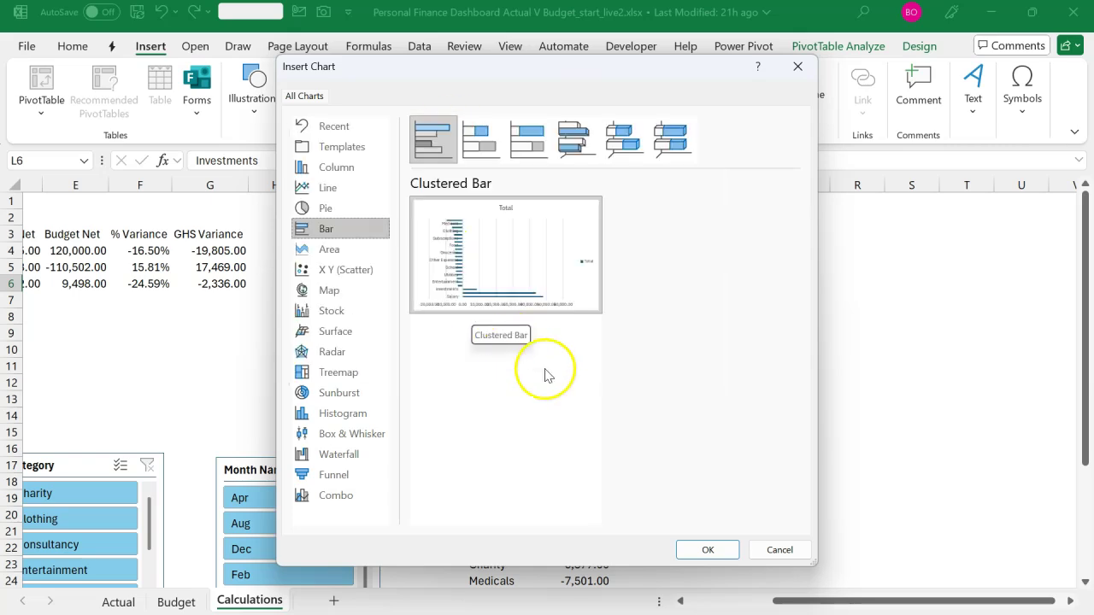
pyautogui.click(702, 549)
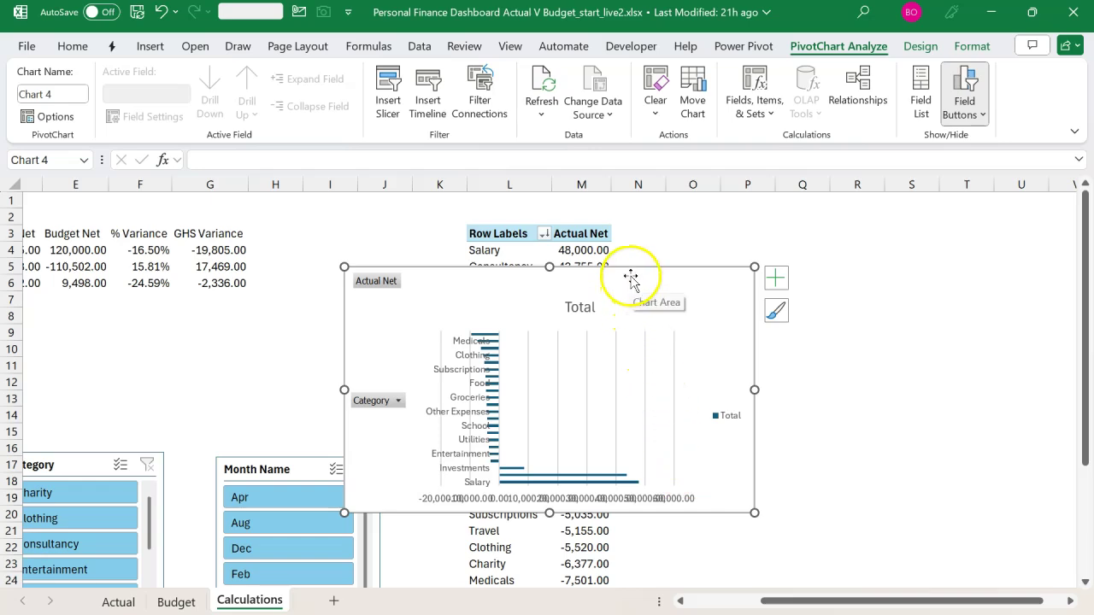
pyautogui.moveTo(631, 275); pyautogui.dragTo(707, 258)
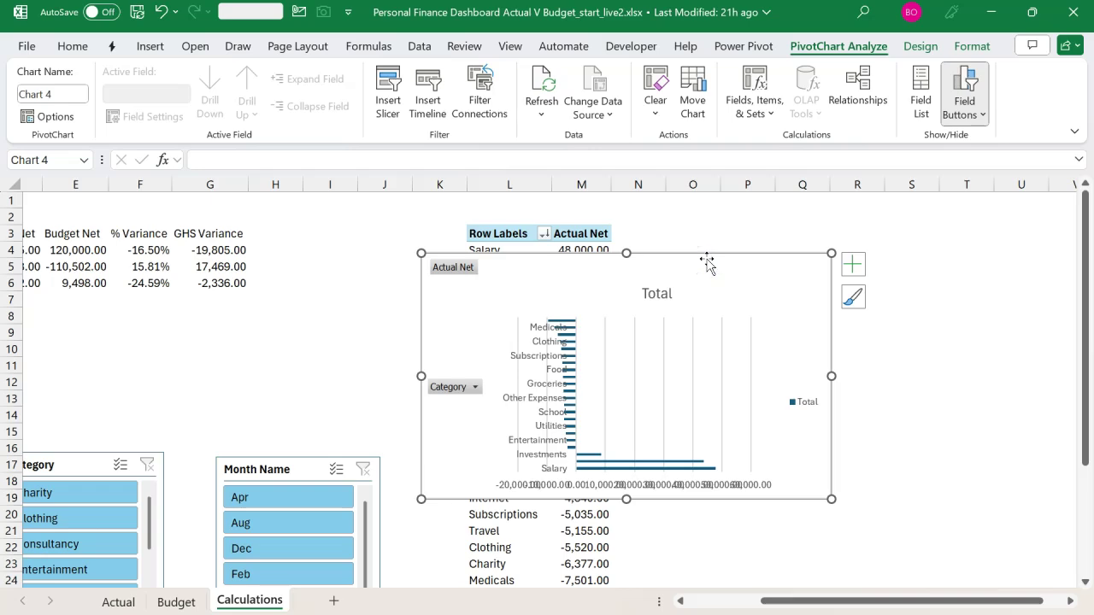
# Hide all field buttons on the bar chart and delete its legend
pyautogui.click(986, 111)
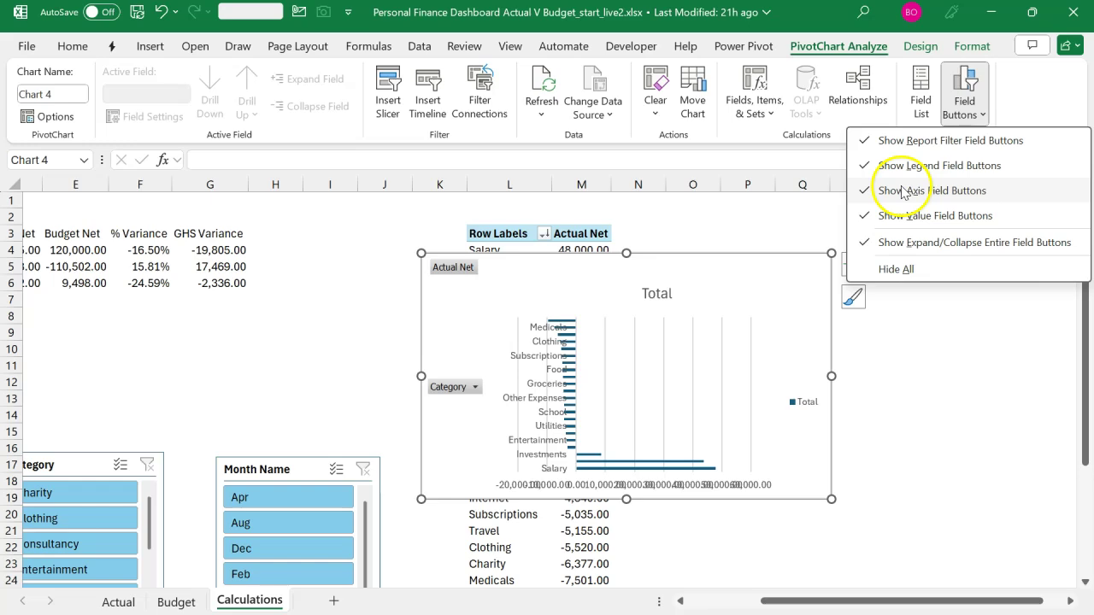
pyautogui.click(896, 269)
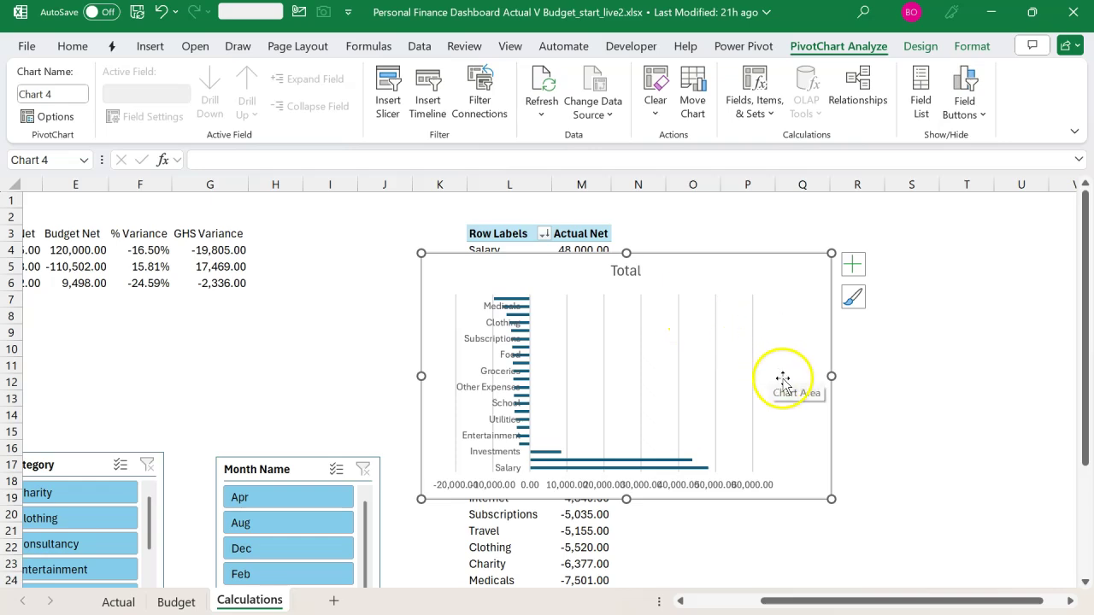
pyautogui.click(794, 390)
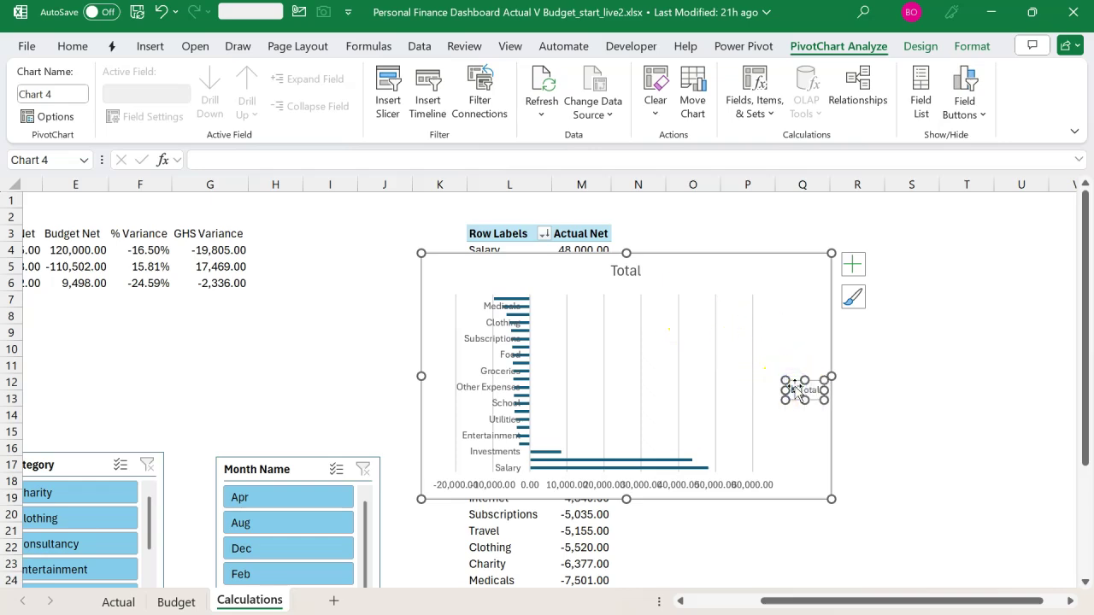
pyautogui.press('Delete')
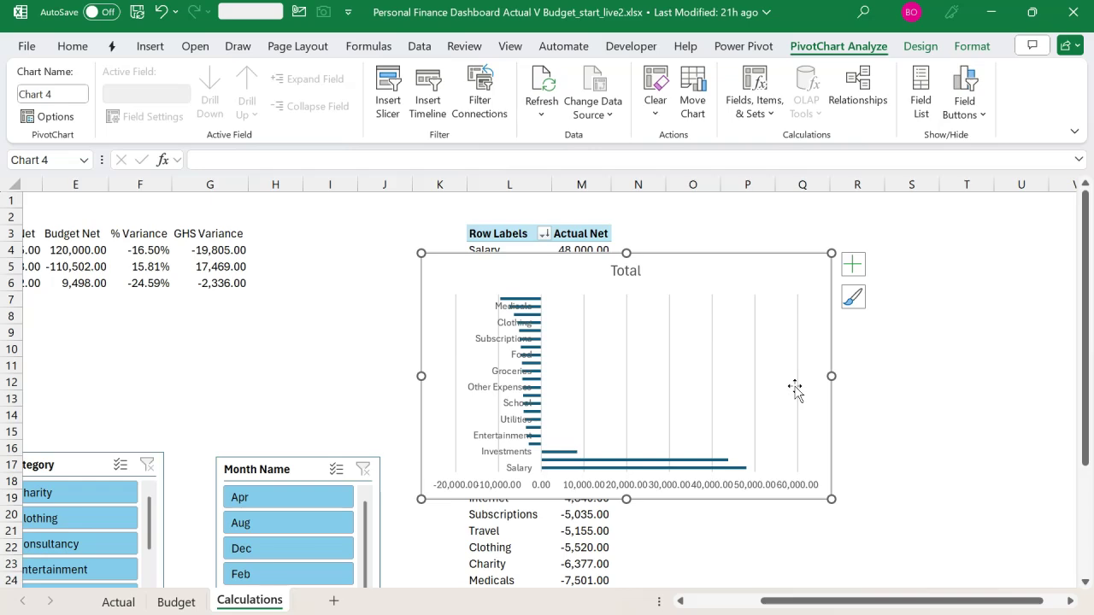
# Delete the bar chart's title and its horizontal value axis
pyautogui.click(629, 272)
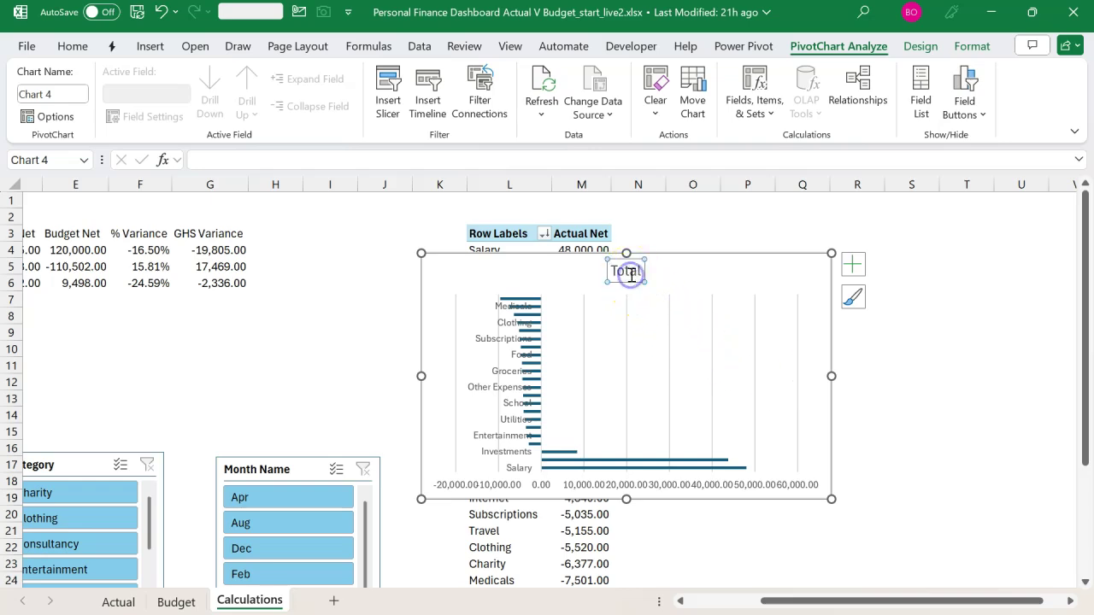
pyautogui.press('Delete')
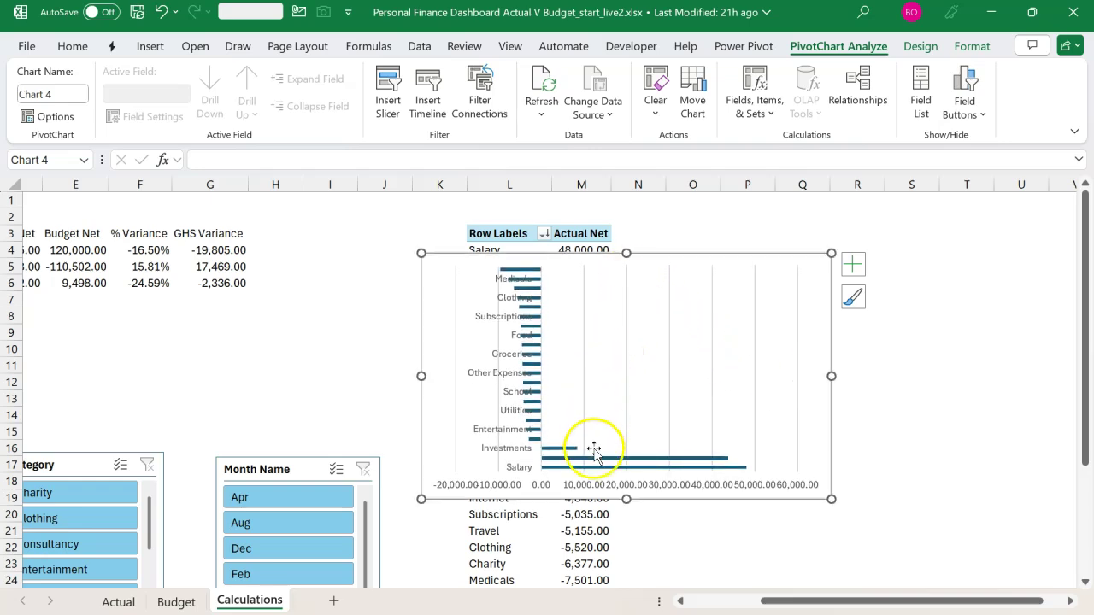
pyautogui.click(596, 491)
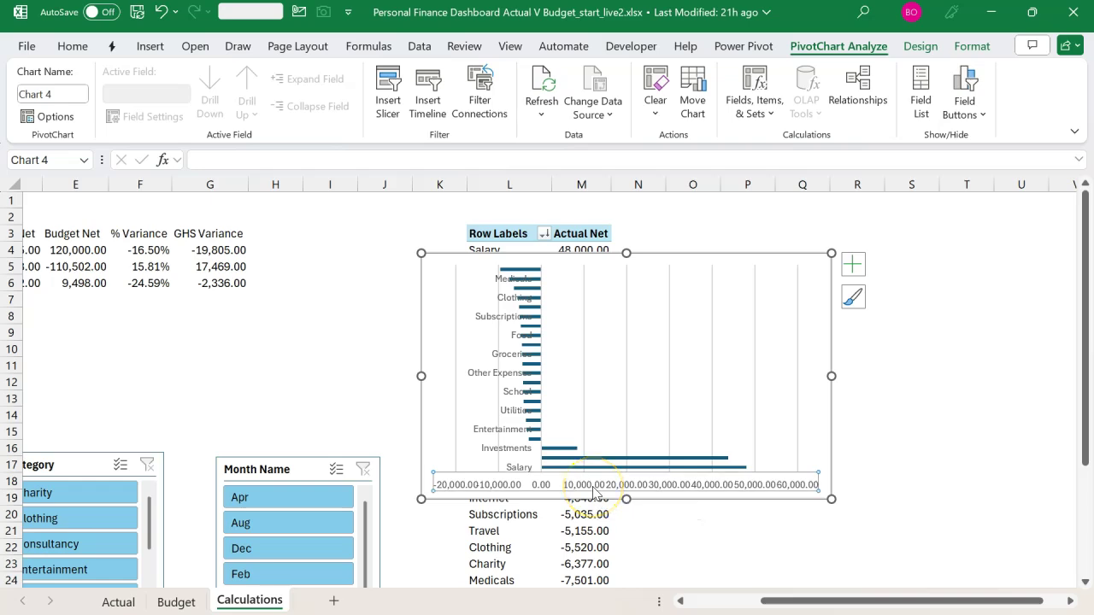
pyautogui.press('Delete')
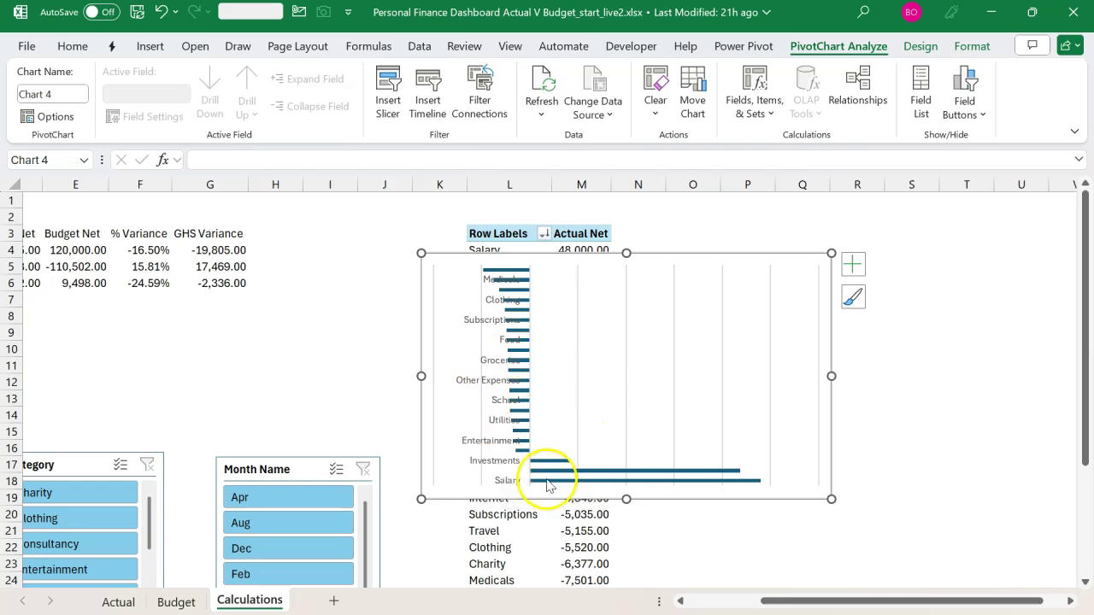
# Reverse the order of the bar chart's category axis so Salary comes first
pyautogui.click(491, 364)
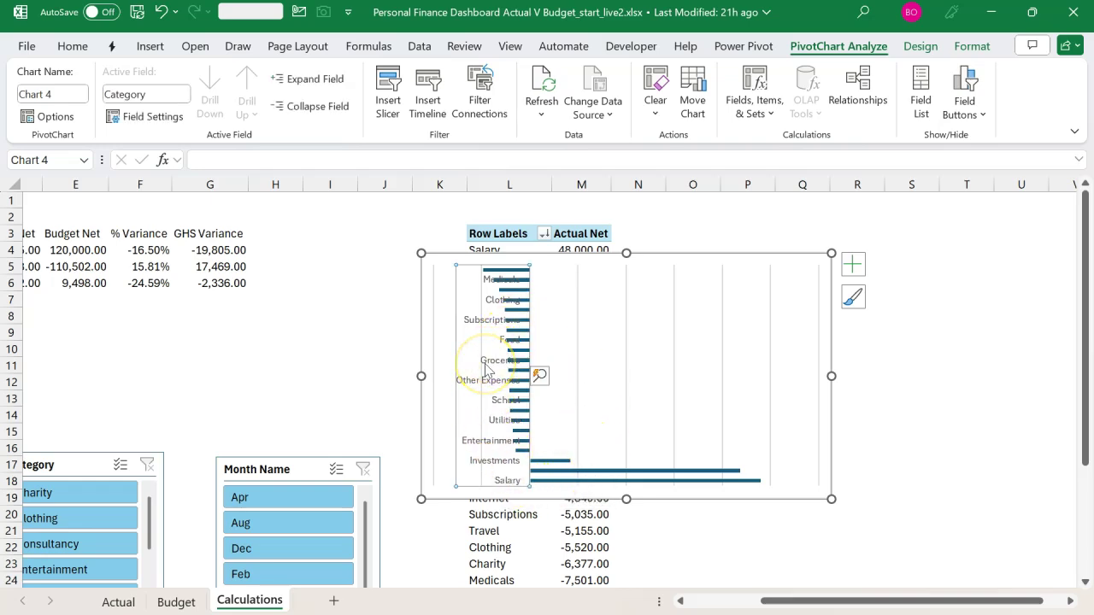
pyautogui.hotkey('ctrl', '1')
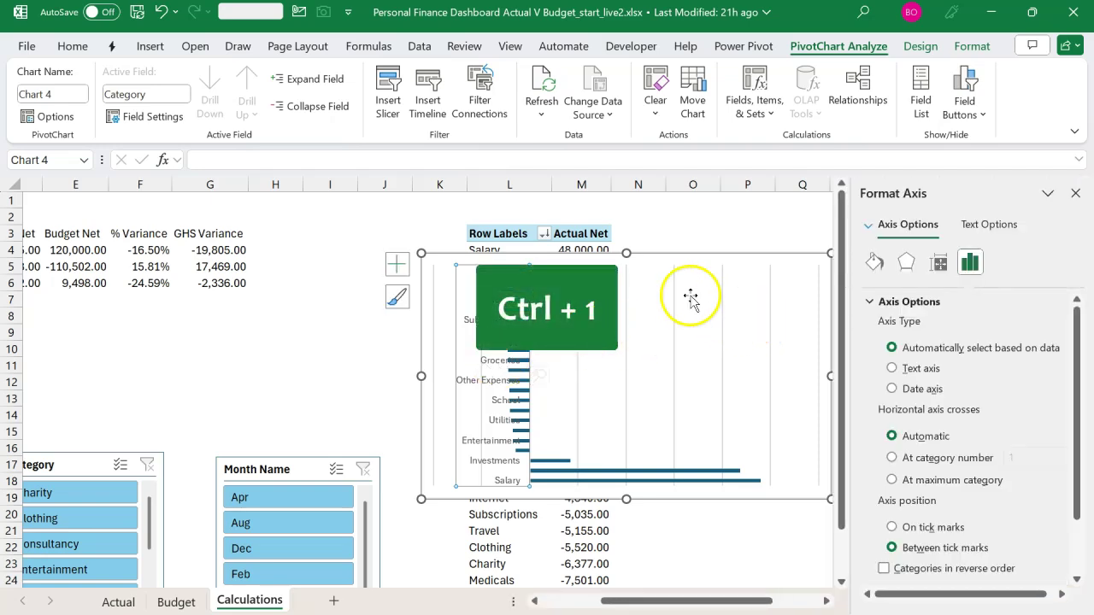
pyautogui.hscroll(1, 669, 390)
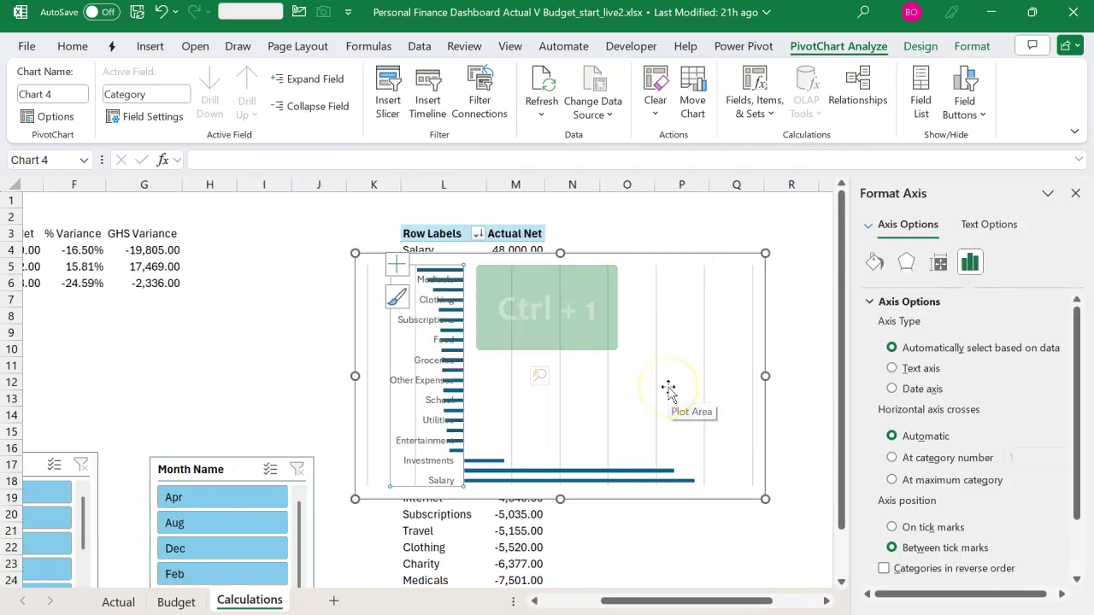
pyautogui.scroll(-2, 896, 414)
pyautogui.scroll(1, 896, 416)
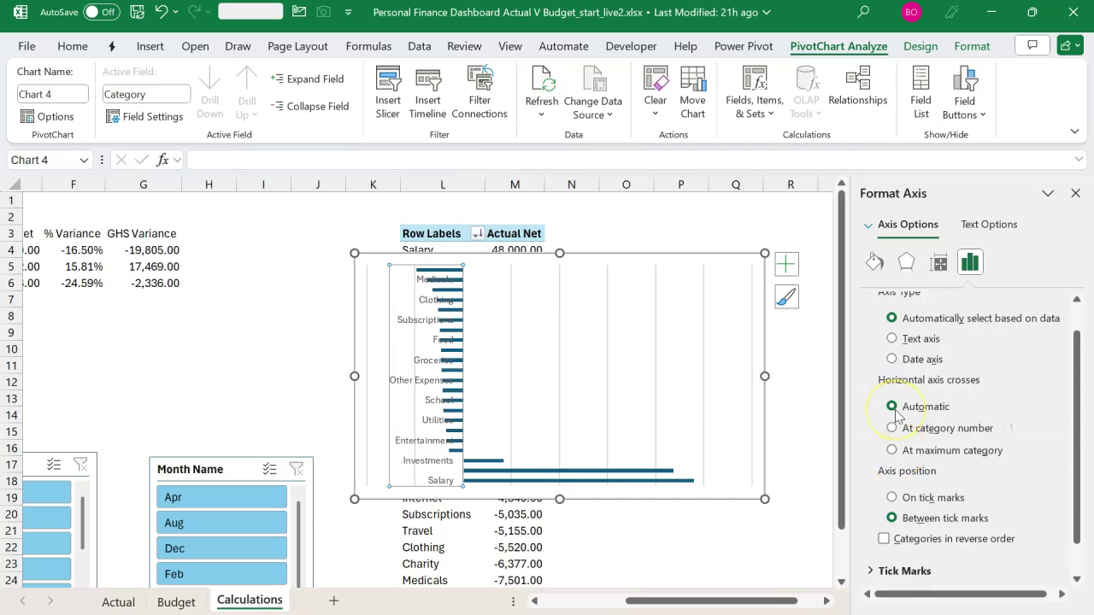
pyautogui.scroll(1, 895, 417)
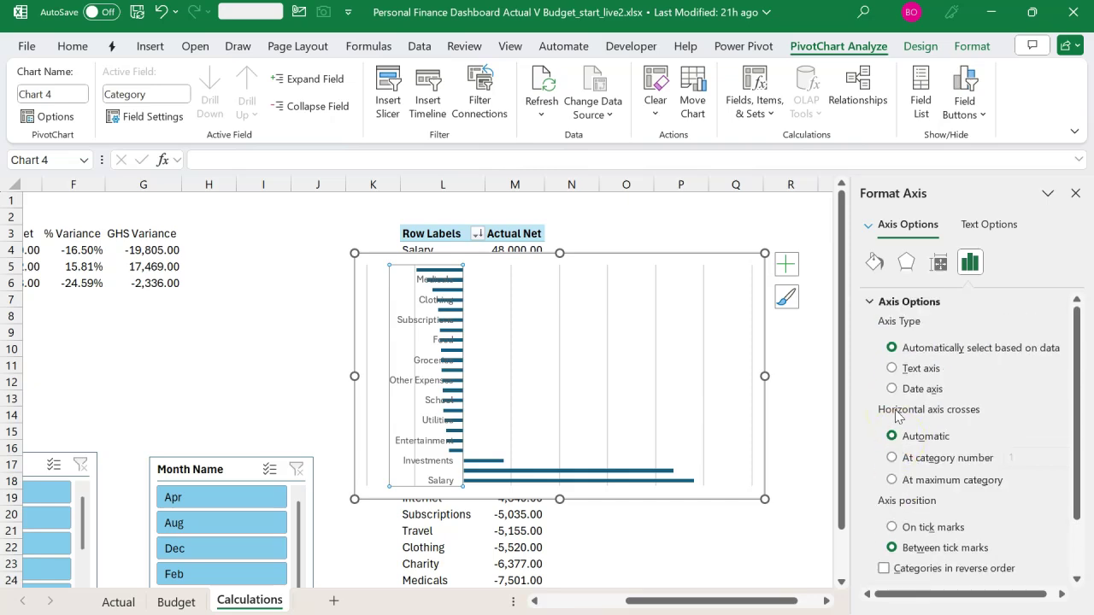
pyautogui.scroll(-2, 896, 414)
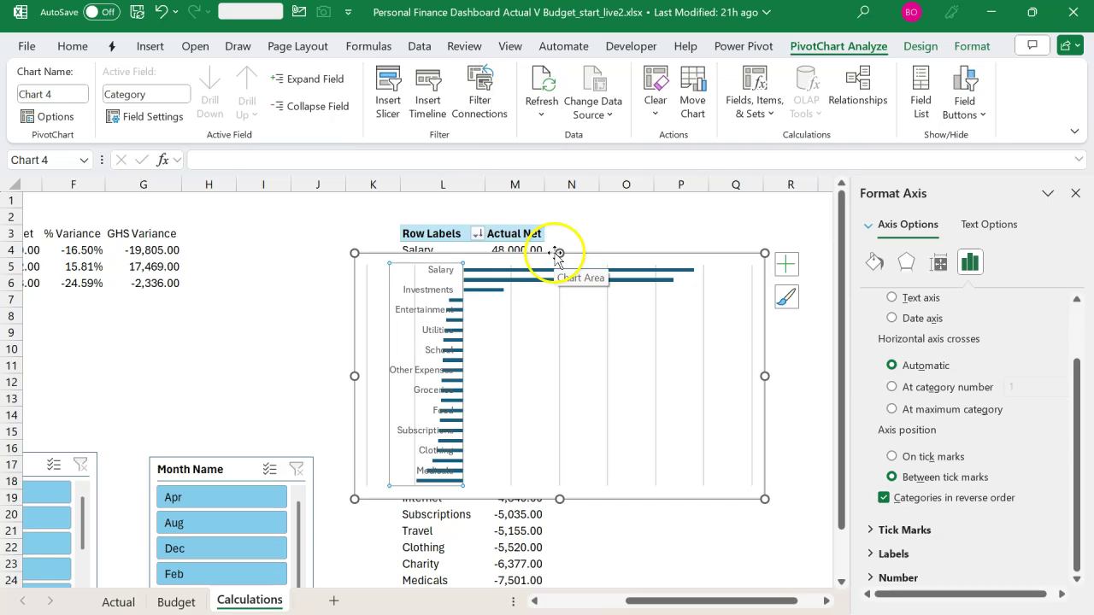
# Make the bar chart slightly taller and much narrower, and place it immediately right of the category PivotTable, leaving the PivotTable uncovered
pyautogui.moveTo(557, 252); pyautogui.dragTo(556, 230)
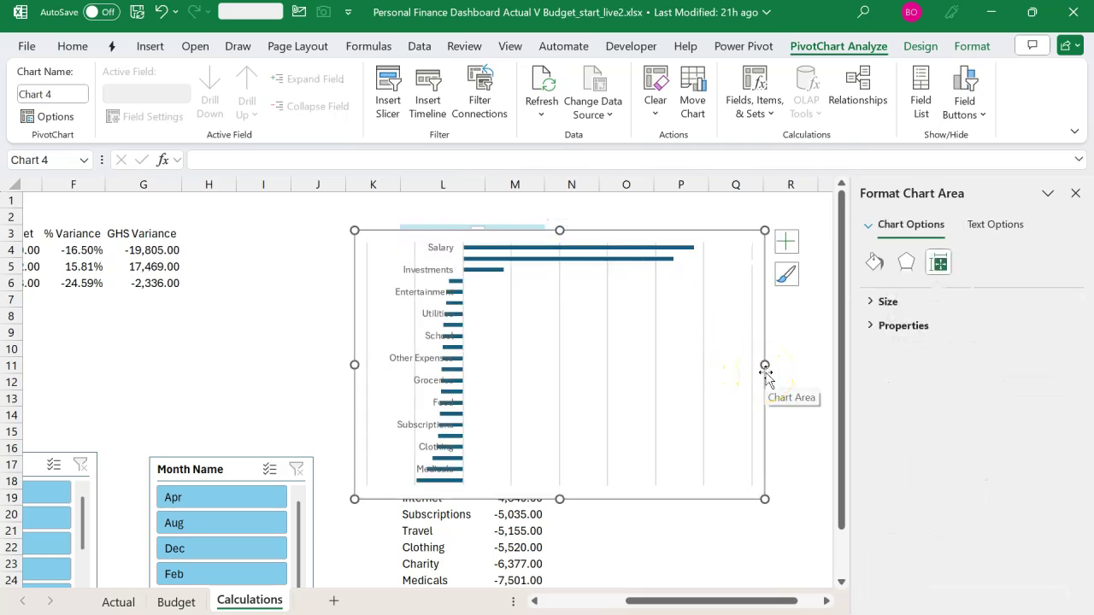
pyautogui.moveTo(764, 365); pyautogui.dragTo(611, 347)
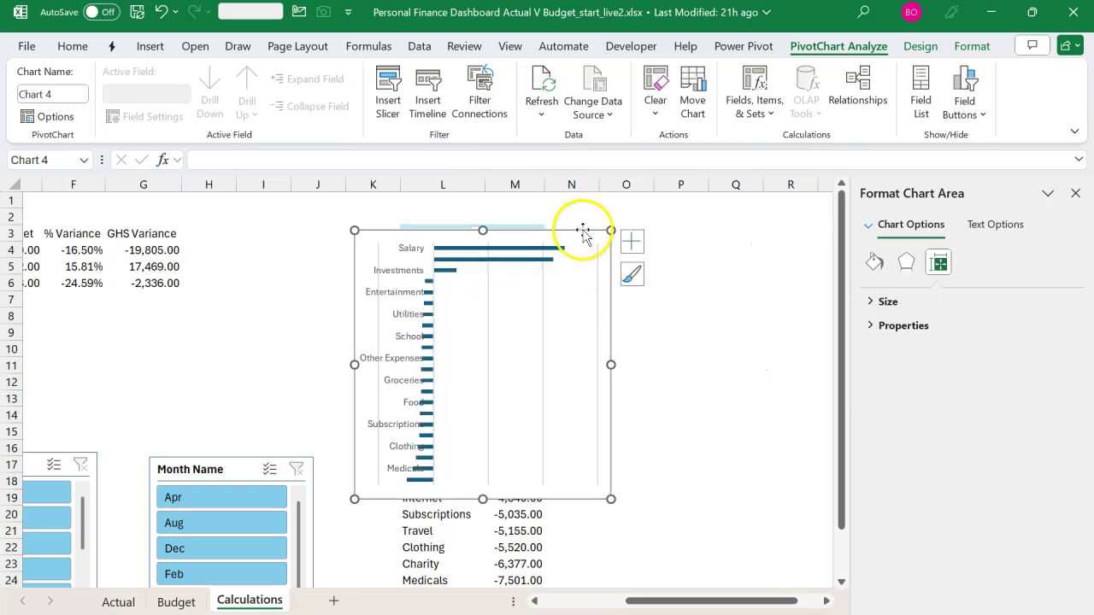
pyautogui.moveTo(581, 229); pyautogui.dragTo(776, 292)
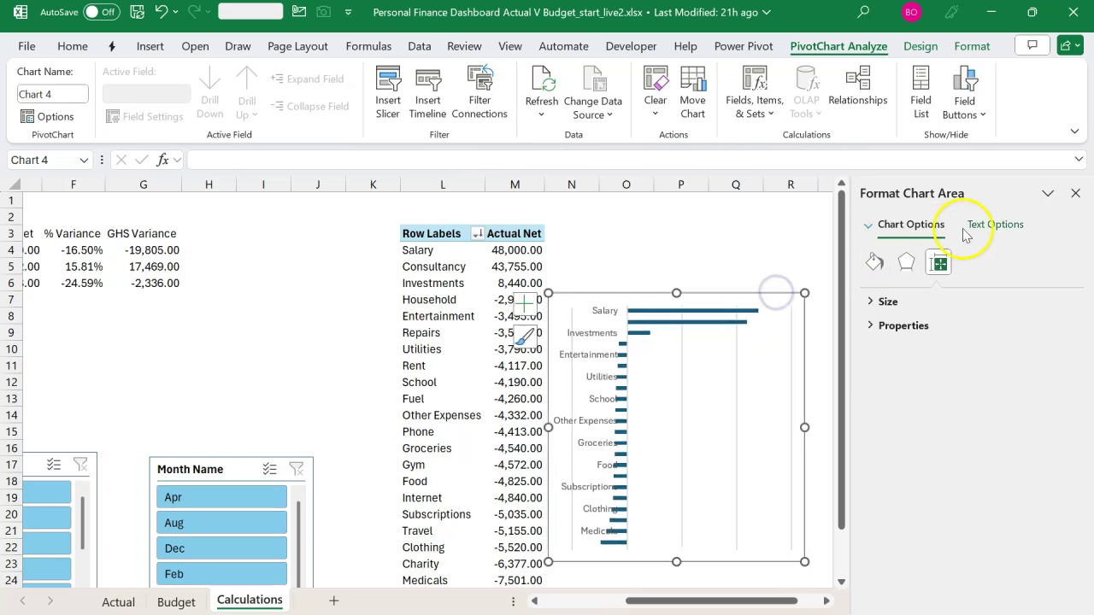
pyautogui.click(1075, 194)
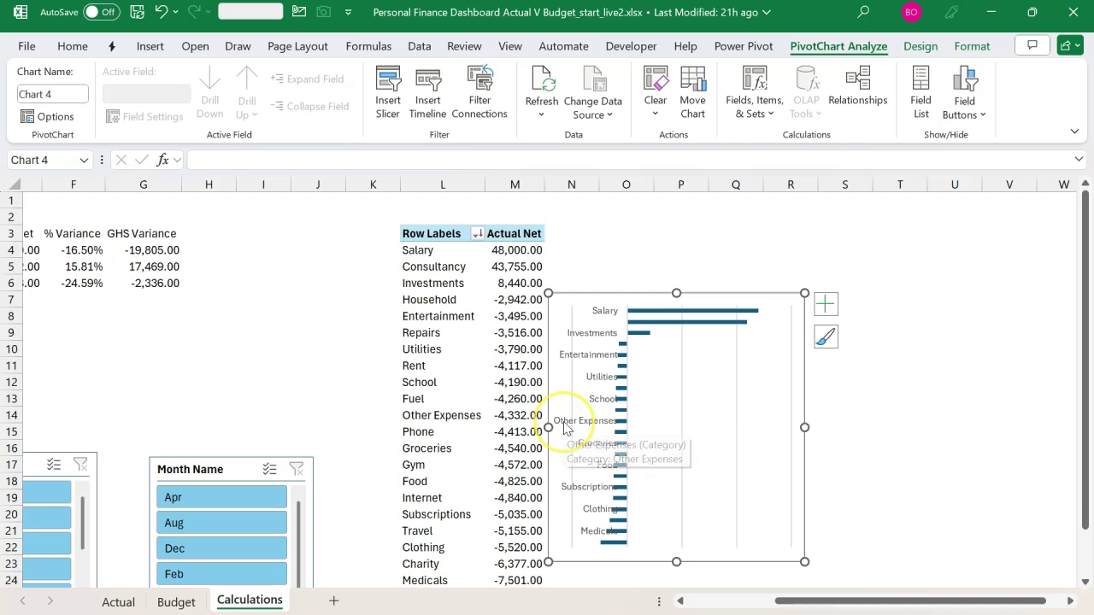
pyautogui.click(202, 427)
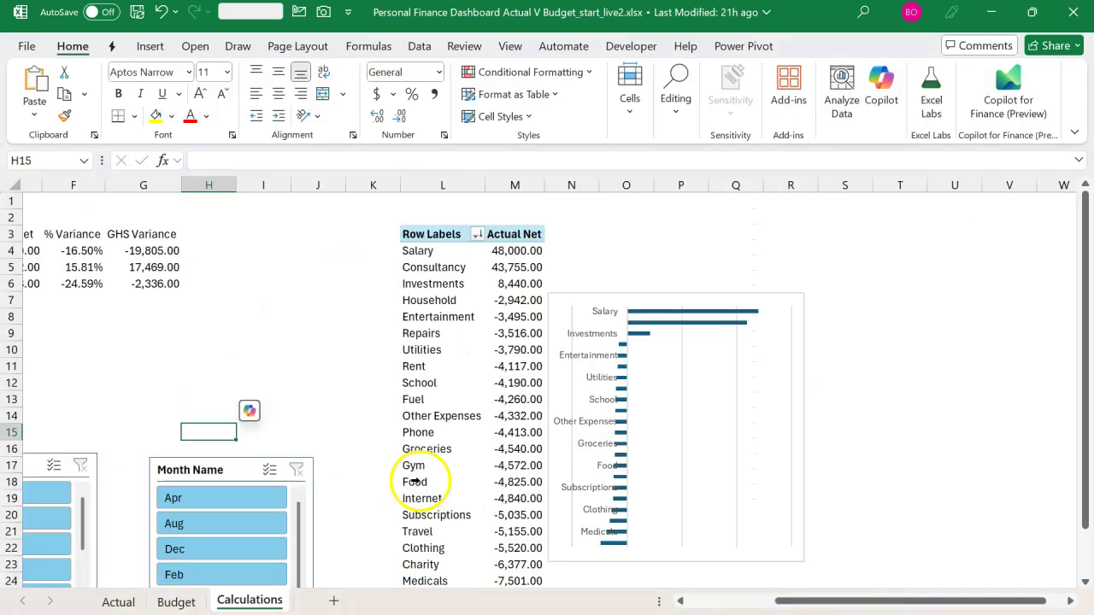
# Start inserting a new item at cell T3, in the empty area beyond the bar chart
pyautogui.hscroll(3, 744, 342)
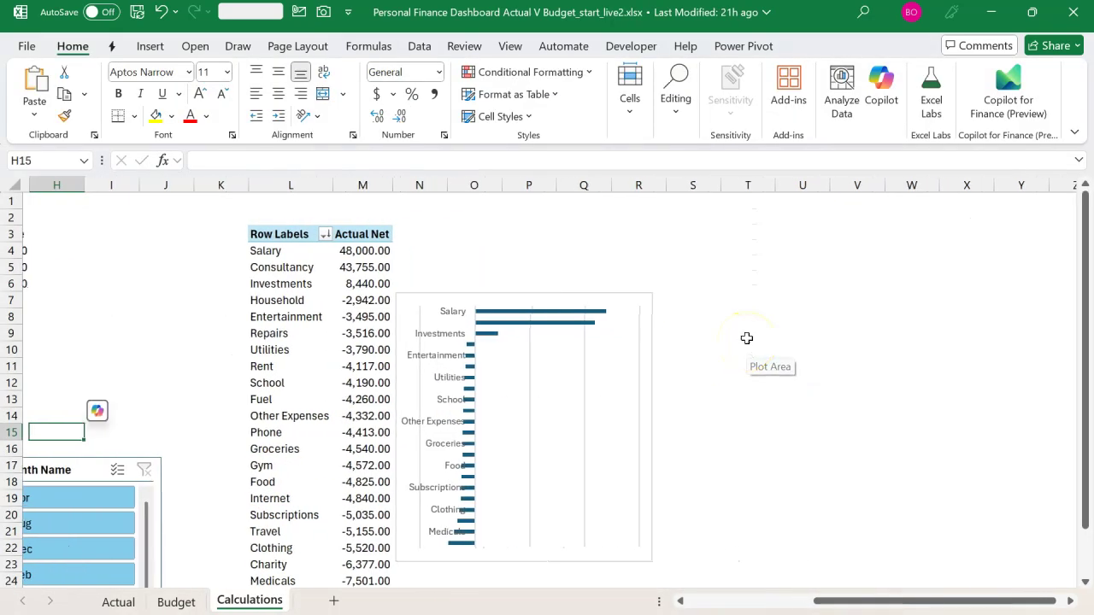
pyautogui.click(762, 232)
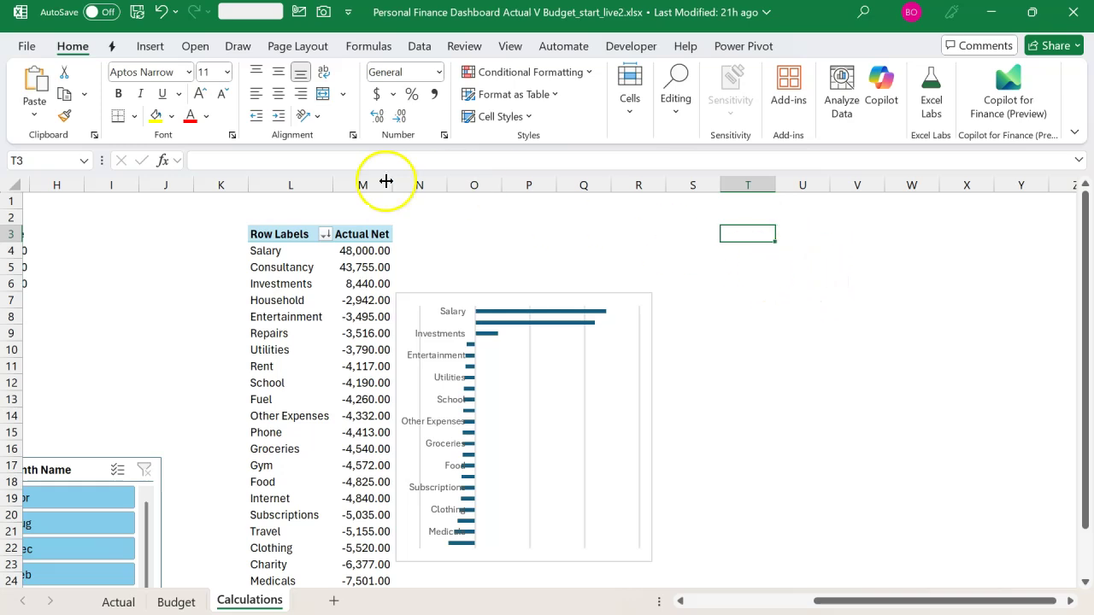
pyautogui.click(149, 47)
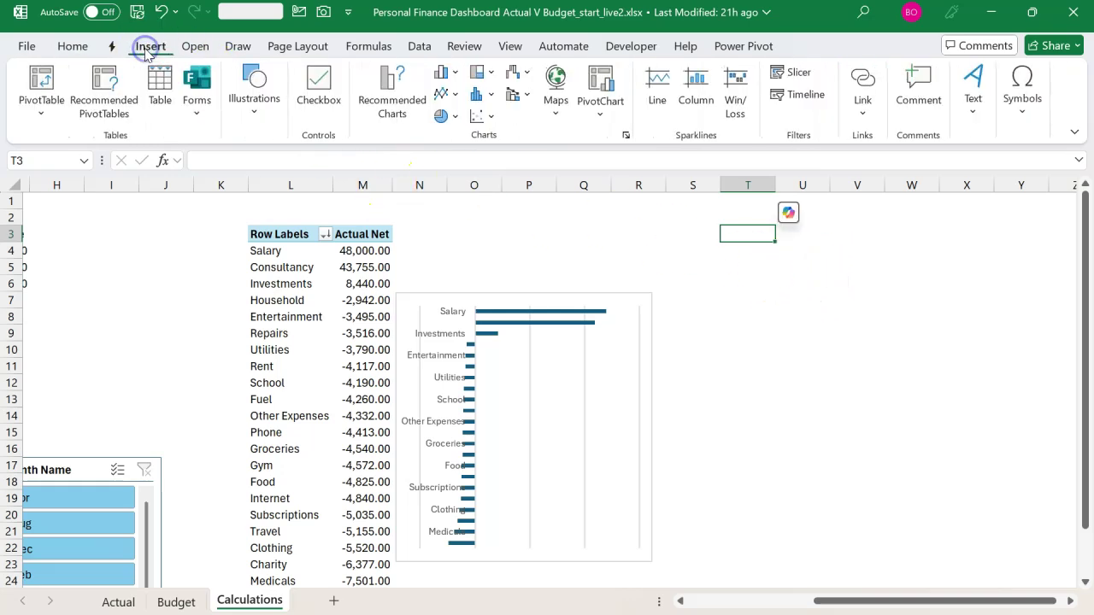
# Insert a PivotTable from the Data Model at cell T3 of the existing Calculations worksheet
pyautogui.click(41, 111)
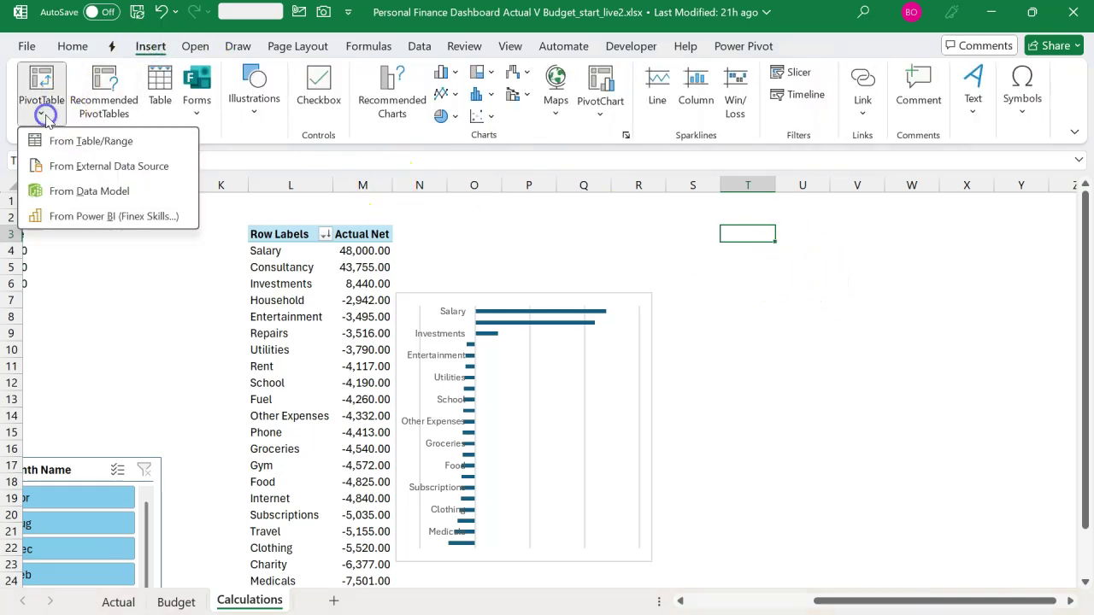
pyautogui.click(85, 191)
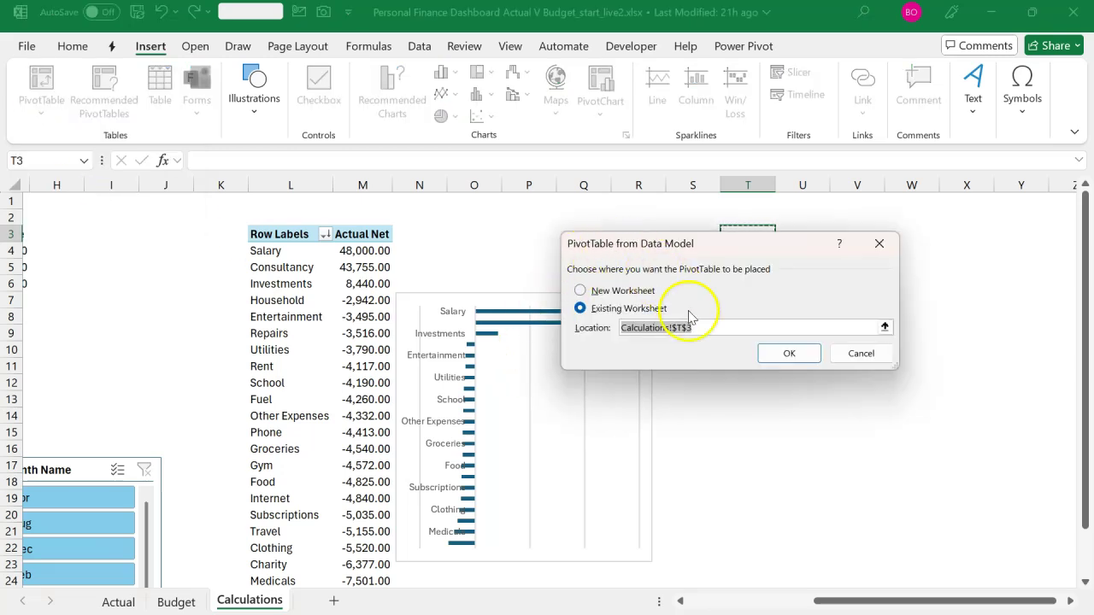
pyautogui.click(787, 353)
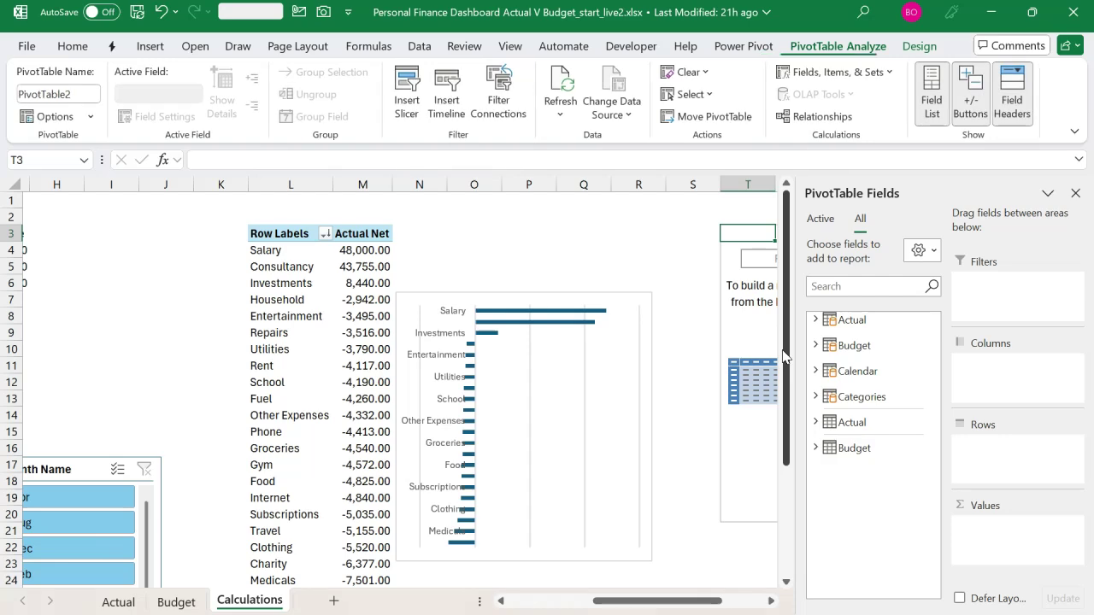
pyautogui.hscroll(2, 675, 430)
pyautogui.hscroll(3, 676, 431)
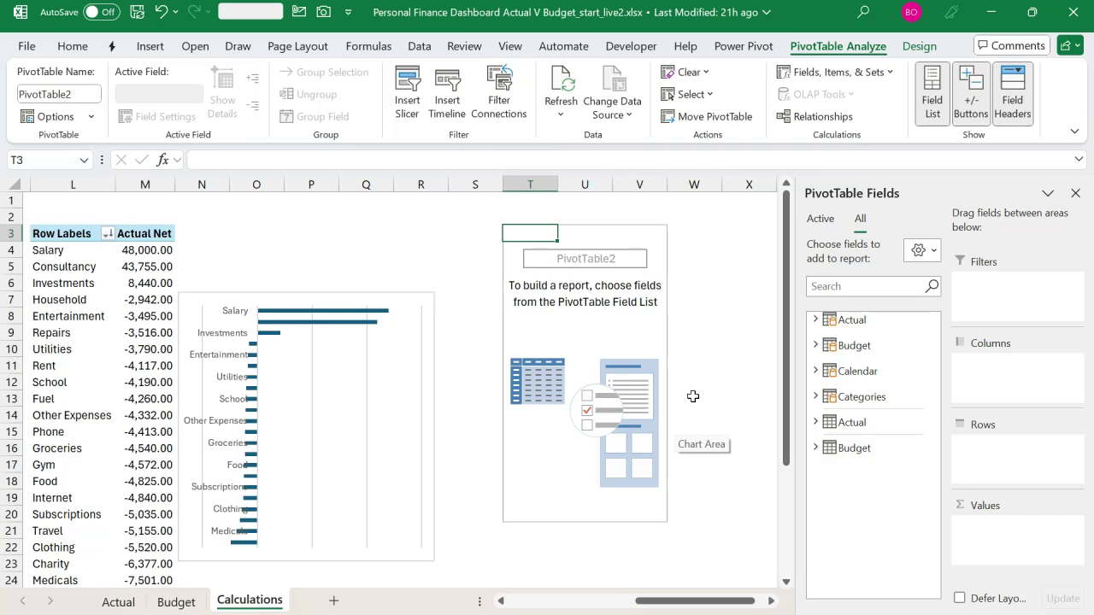
# Add the Actual Net measure as values and the Calendar table's Month Name field as rows in the new PivotTable
pyautogui.click(816, 322)
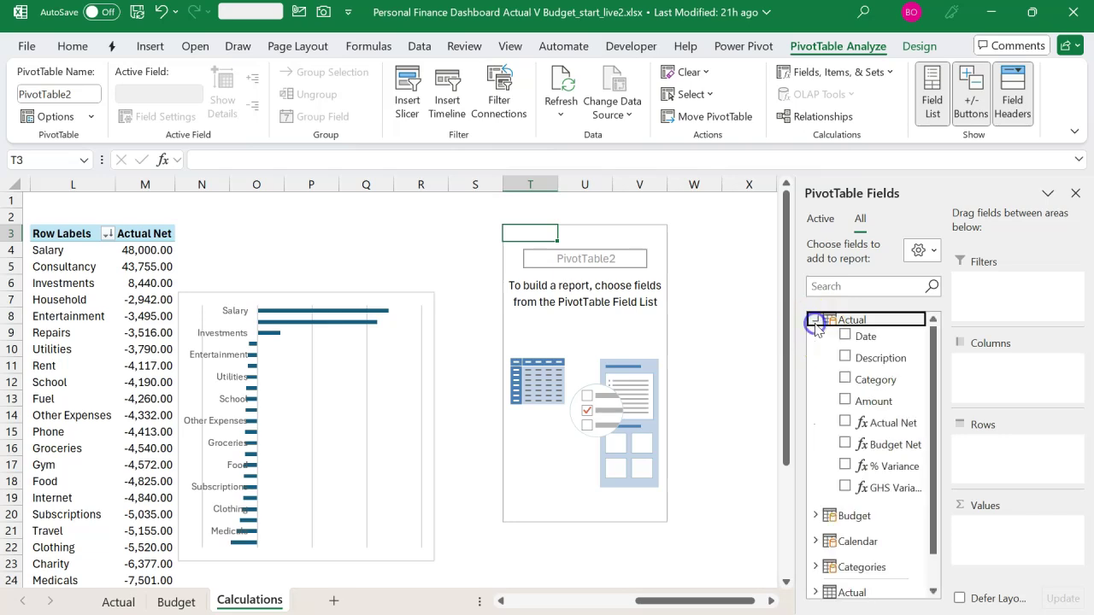
pyautogui.click(844, 422)
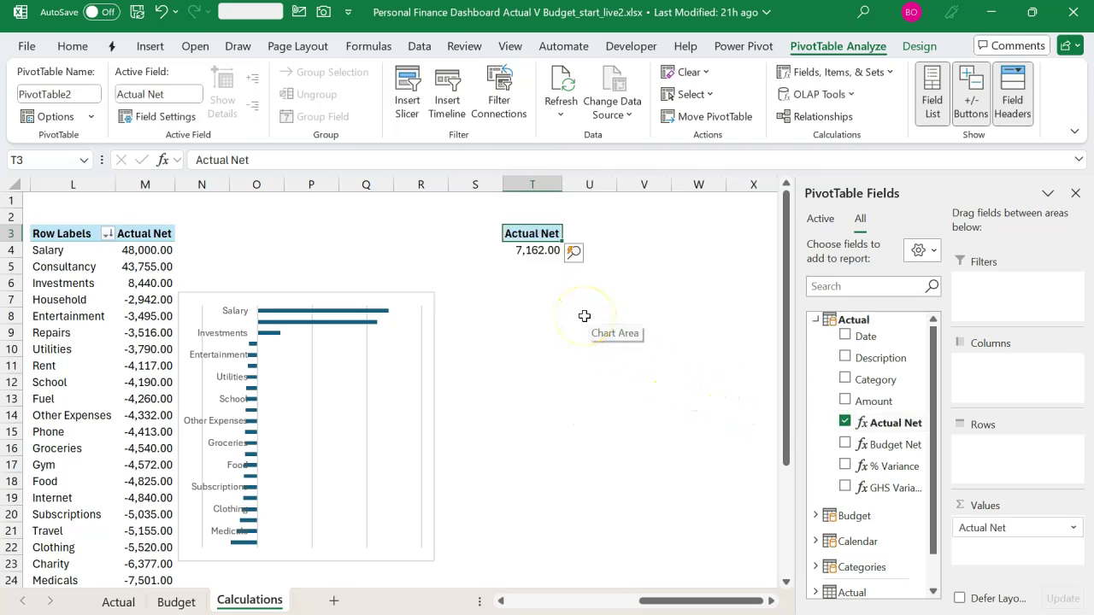
pyautogui.click(815, 320)
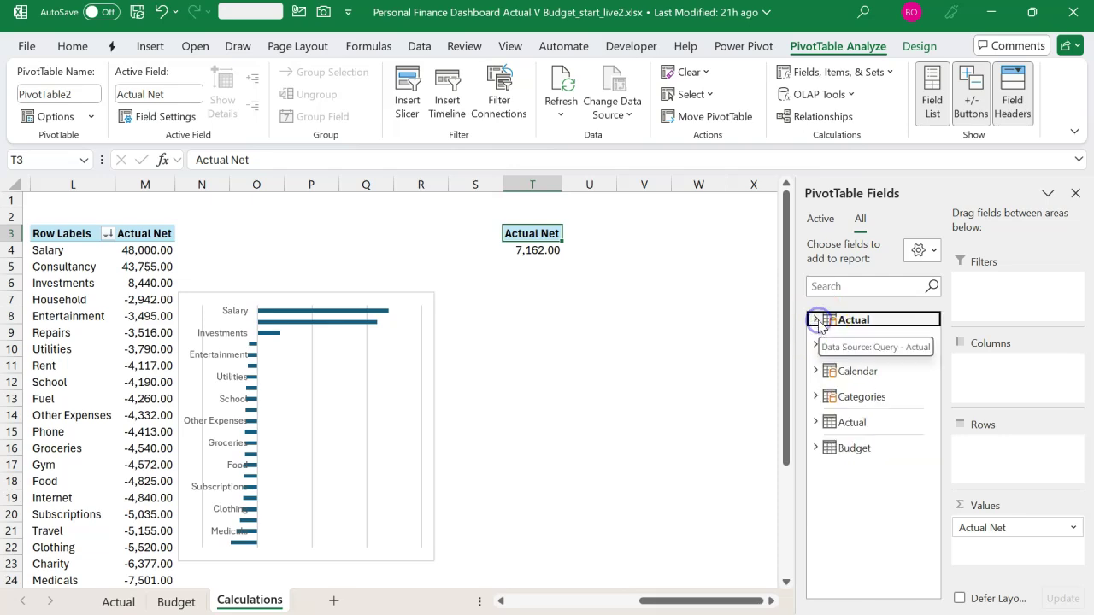
pyautogui.click(815, 371)
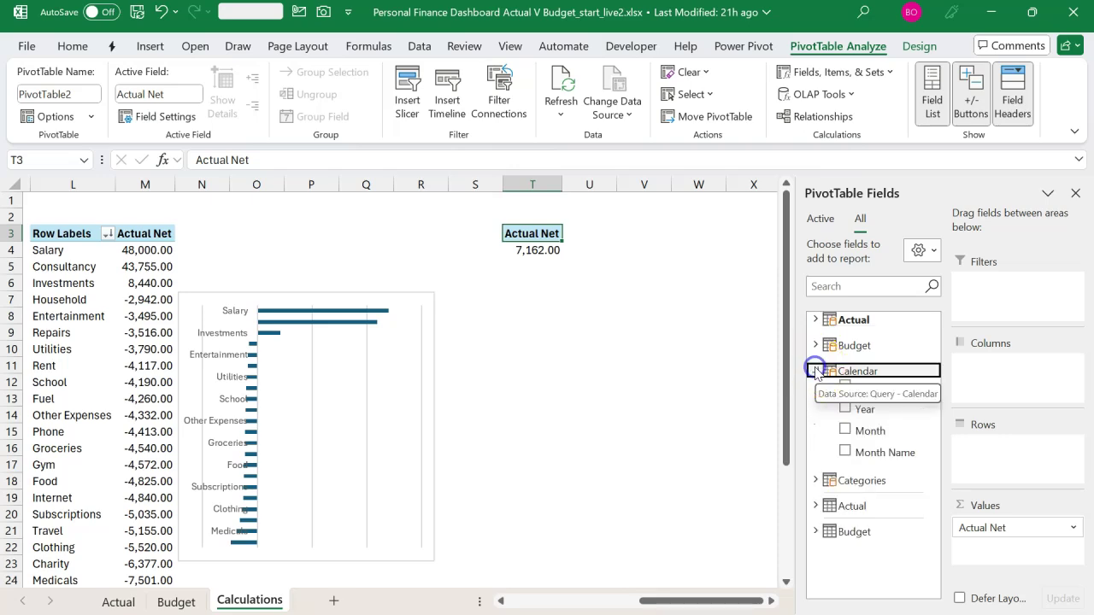
pyautogui.click(878, 460)
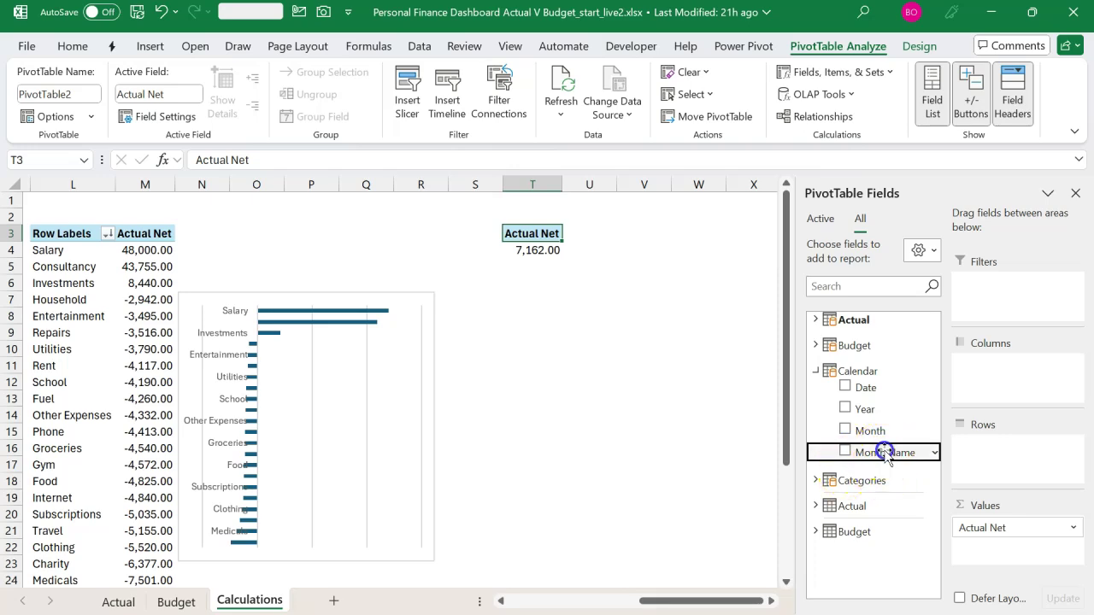
pyautogui.moveTo(985, 461); pyautogui.dragTo(986, 461)
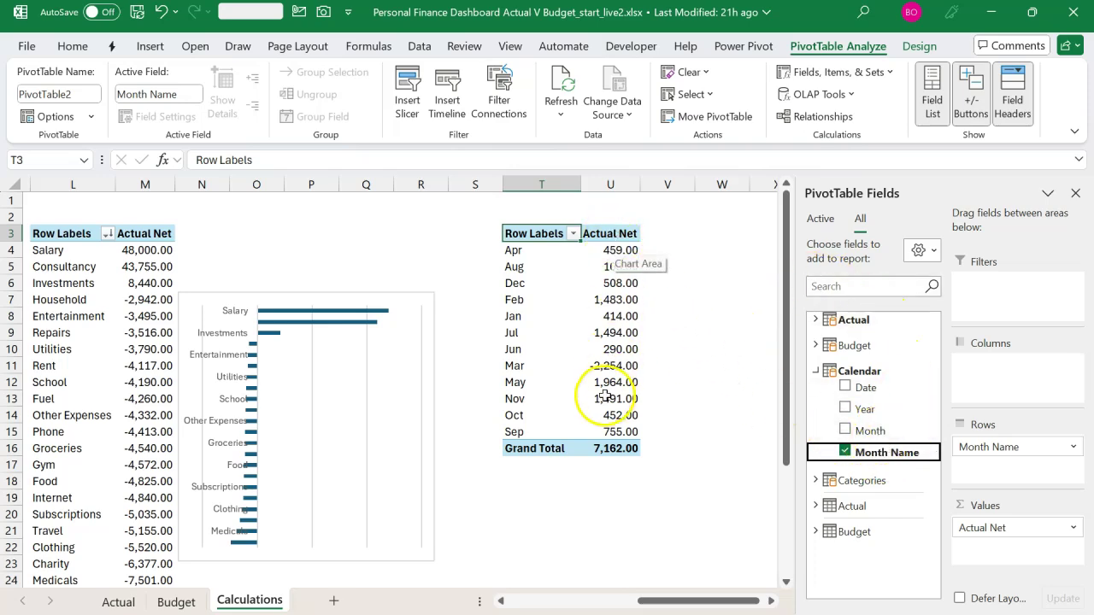
# Open the Power Pivot data model and show its Calendar table
pyautogui.click(558, 287)
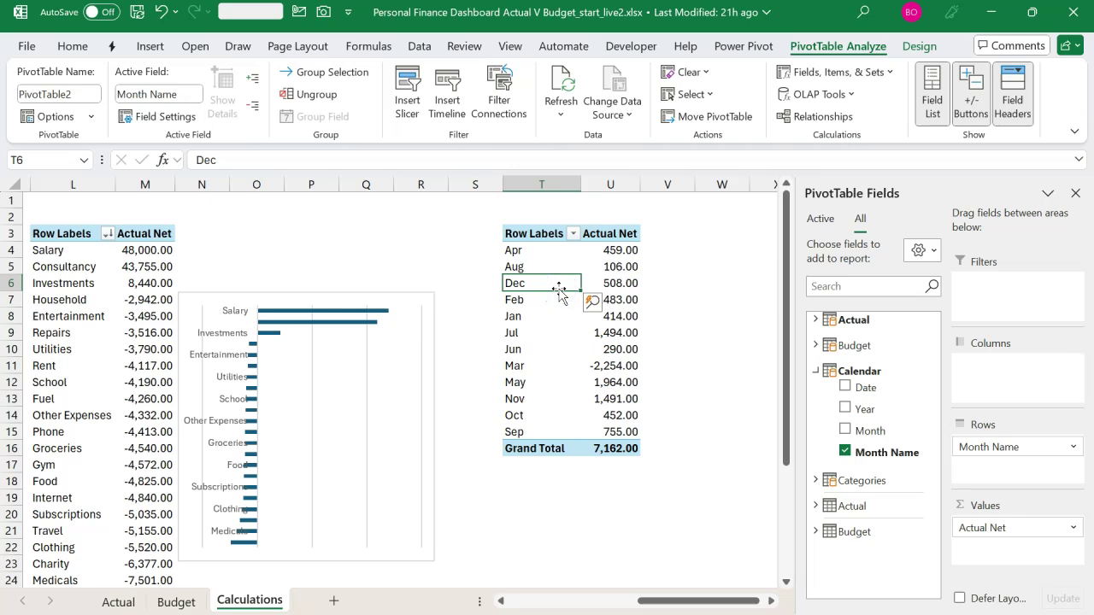
pyautogui.click(733, 50)
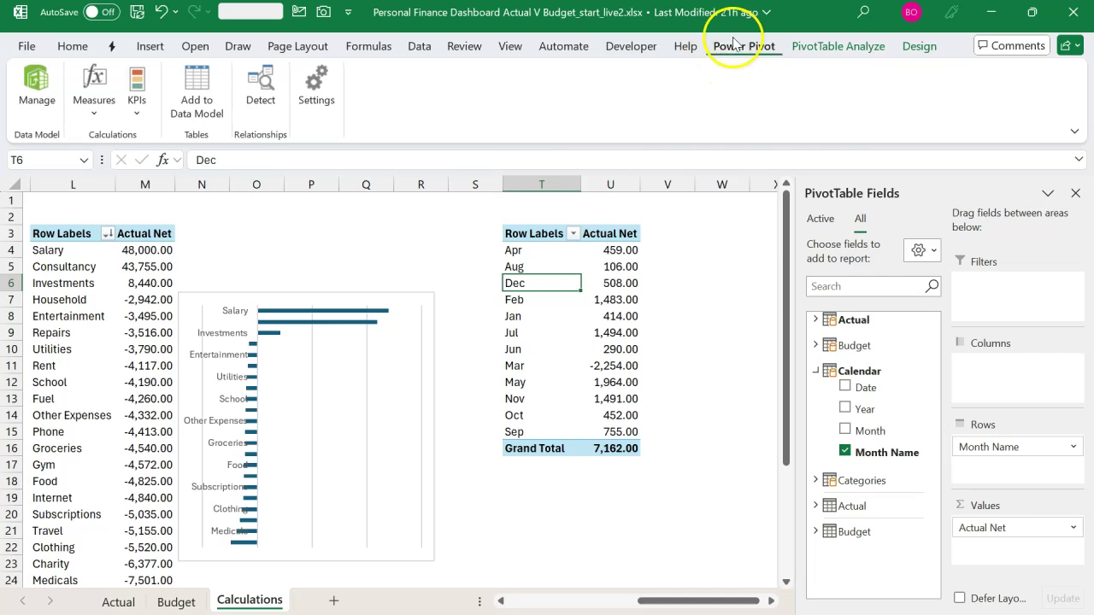
pyautogui.click(36, 90)
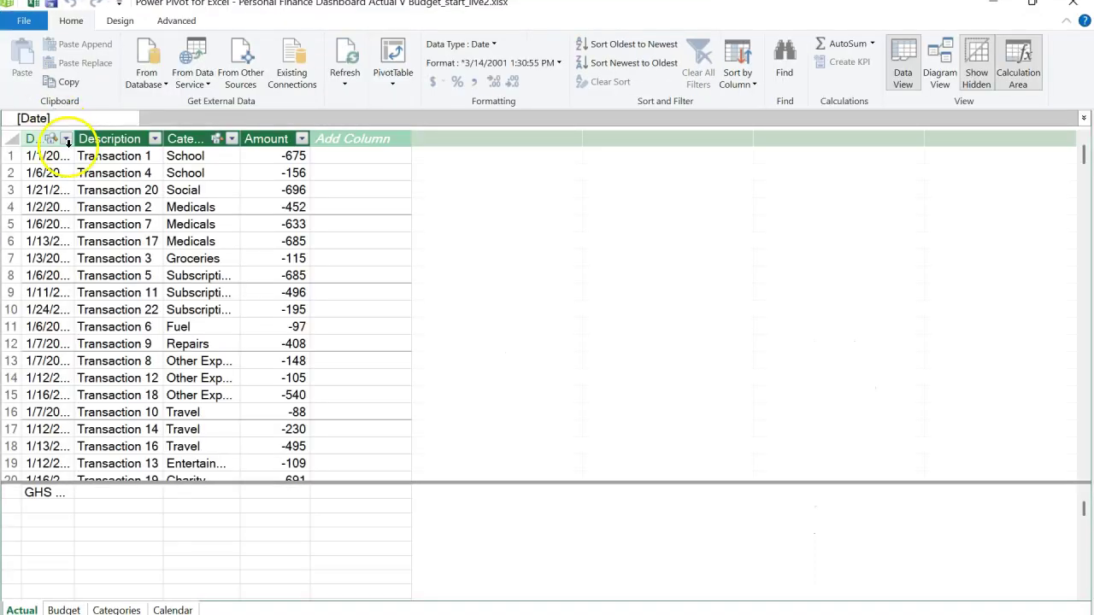
pyautogui.click(160, 607)
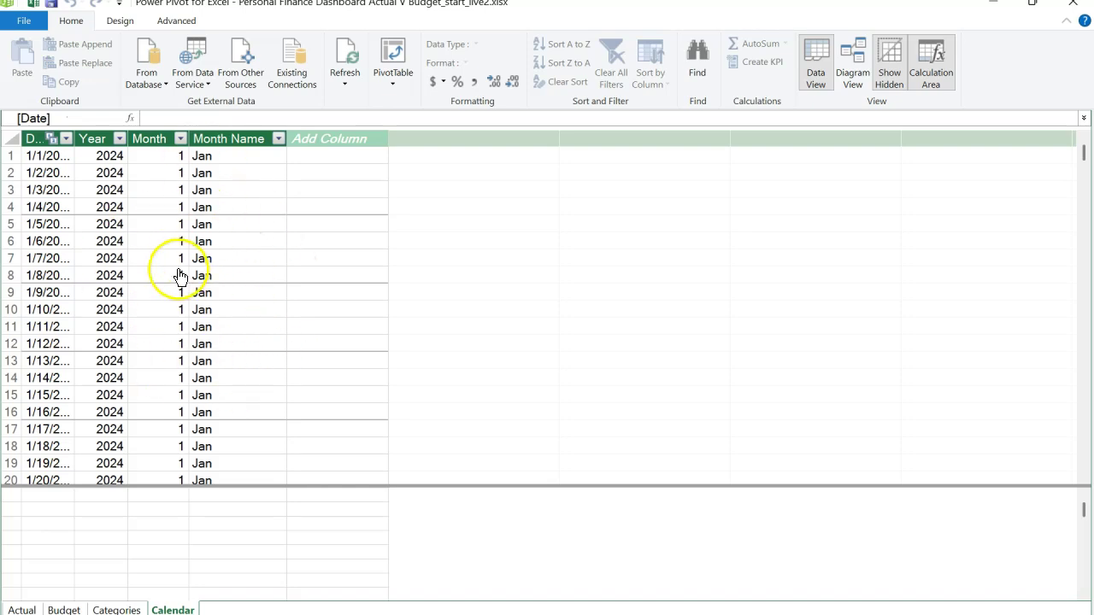
# Set the Calendar table's Month Name column to sort by the Month column, and return to the Calculations worksheet
pyautogui.click(226, 142)
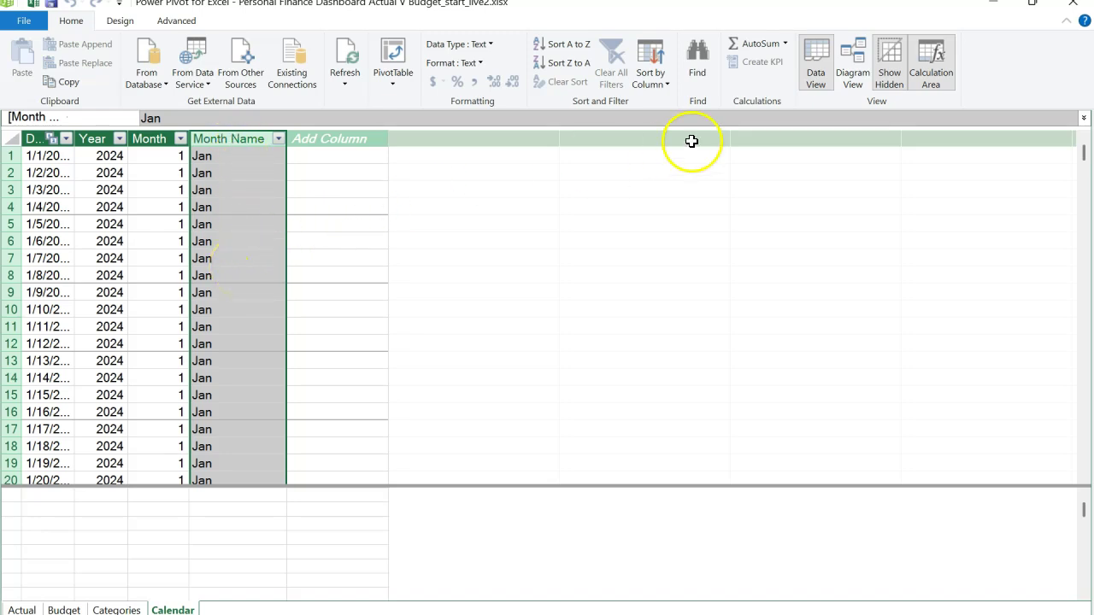
pyautogui.click(658, 86)
pyautogui.click(646, 103)
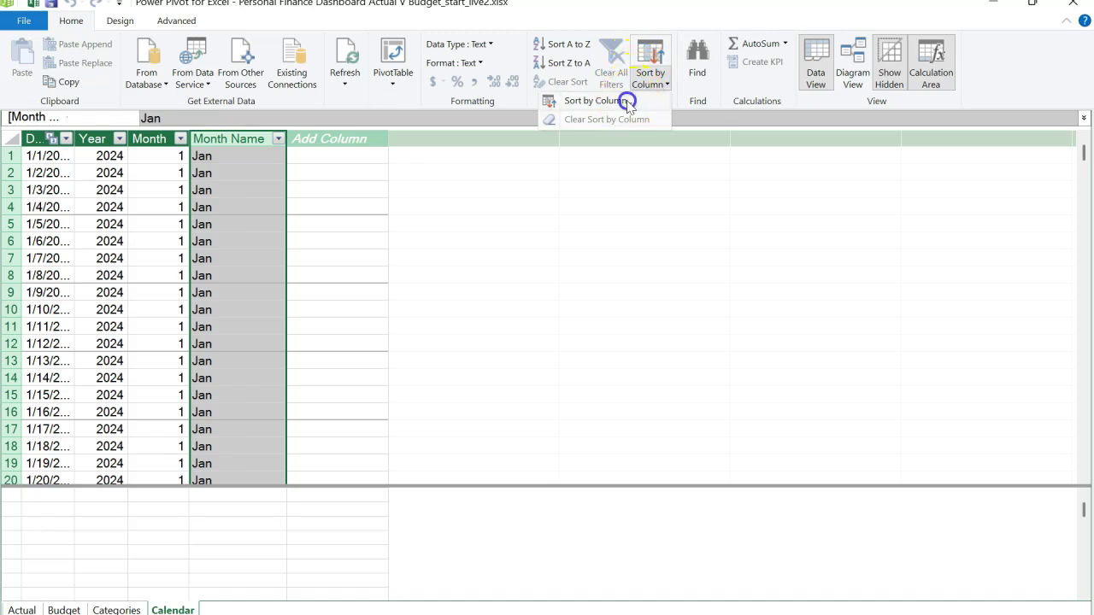
pyautogui.click(626, 100)
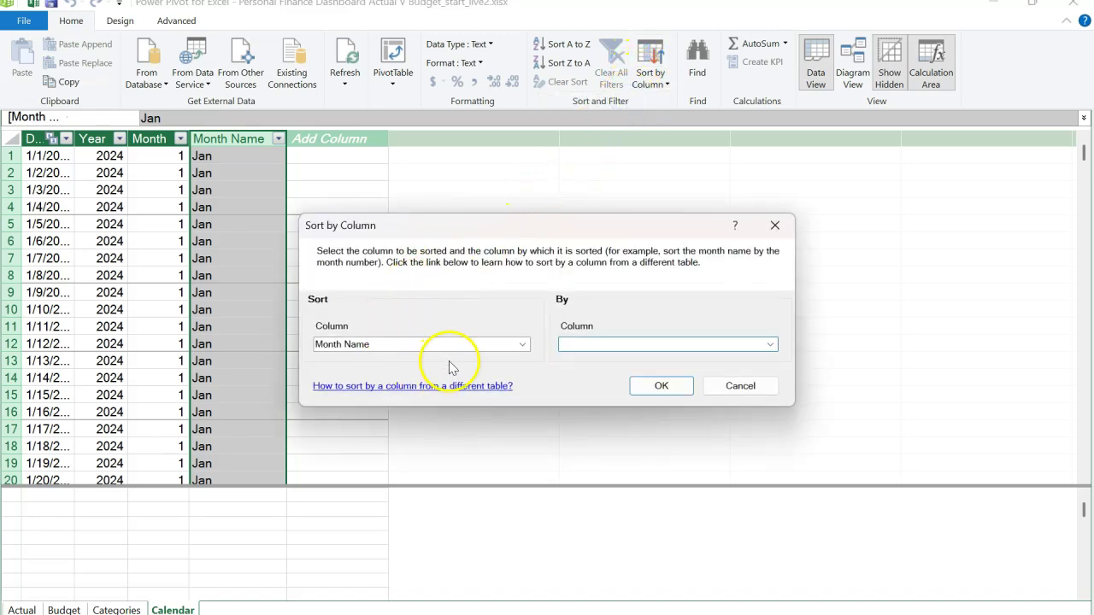
pyautogui.click(770, 346)
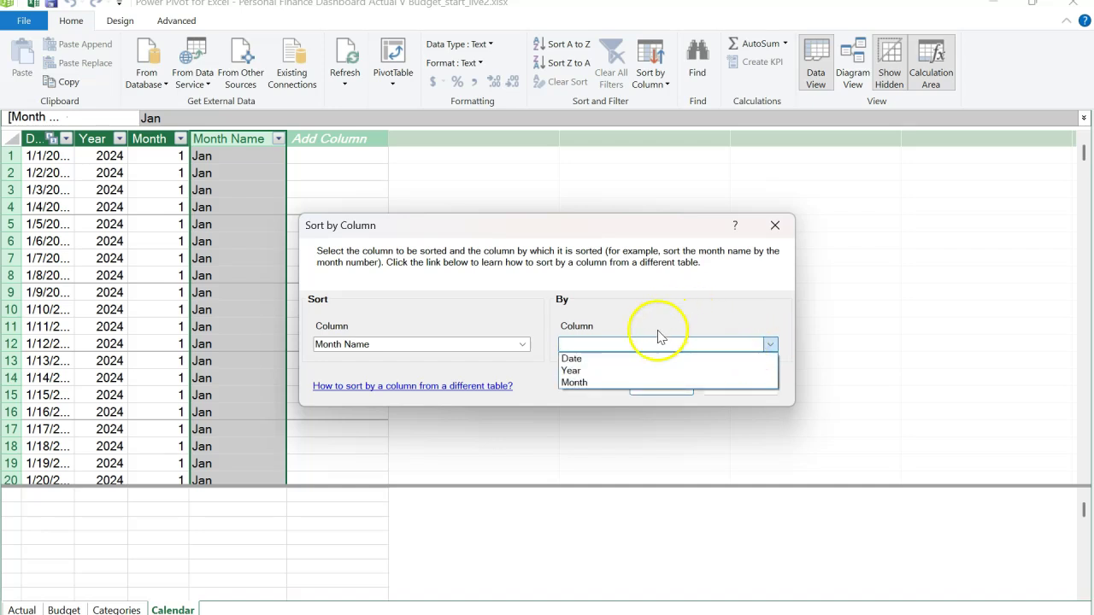
pyautogui.click(591, 383)
pyautogui.click(660, 385)
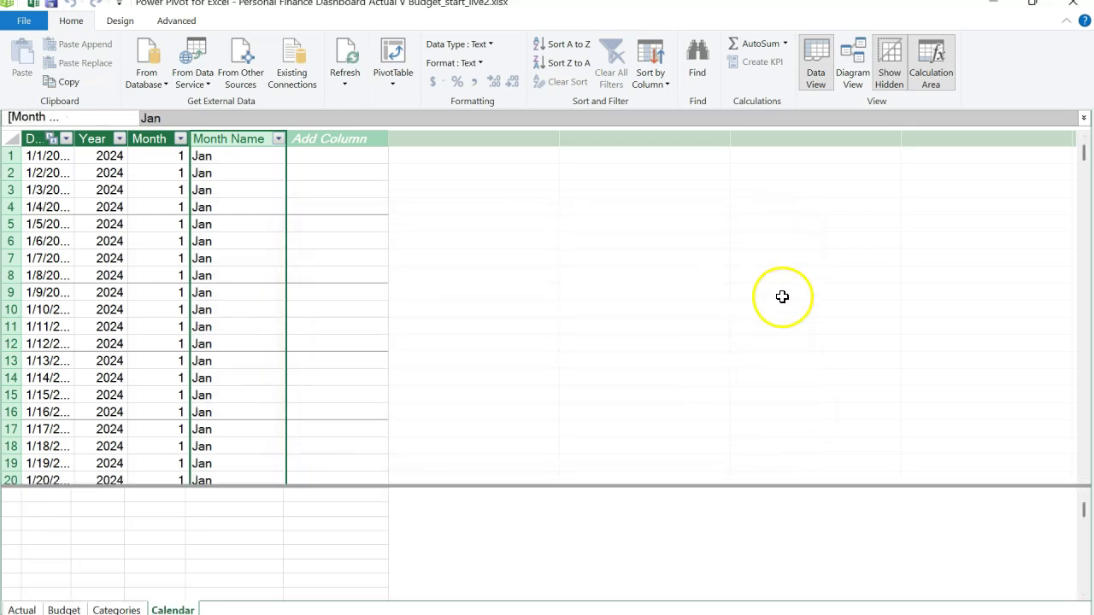
pyautogui.click(1073, 7)
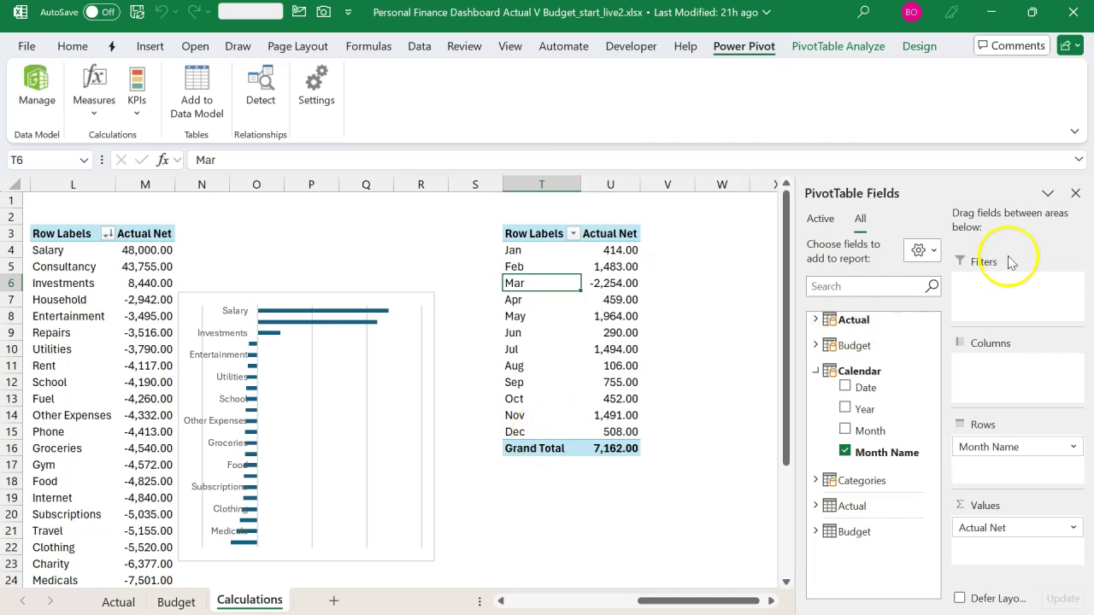
# Hide the PivotTable field list and check the order of months in the Month Name slicer
pyautogui.click(1073, 195)
pyautogui.scroll(-4, 750, 337)
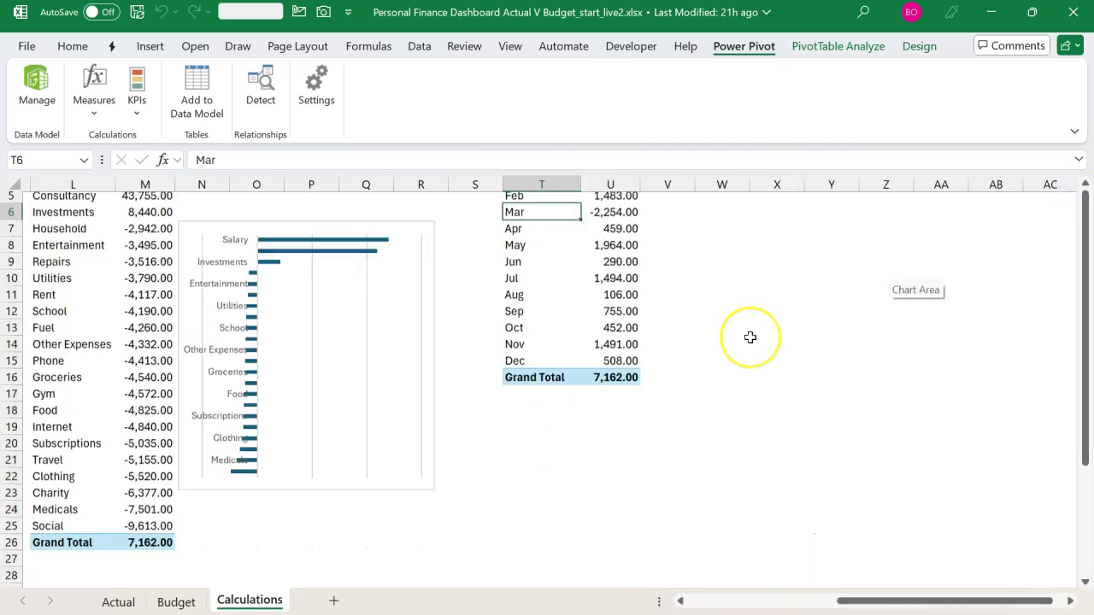
pyautogui.hscroll(-5, 751, 337)
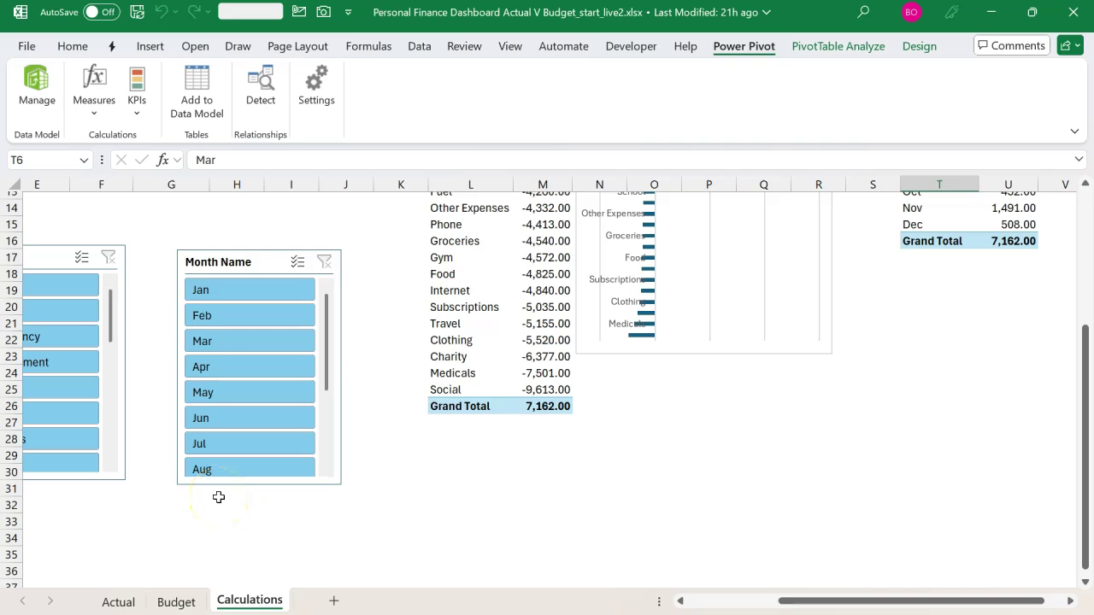
pyautogui.scroll(4, 331, 490)
pyautogui.hscroll(6, 332, 489)
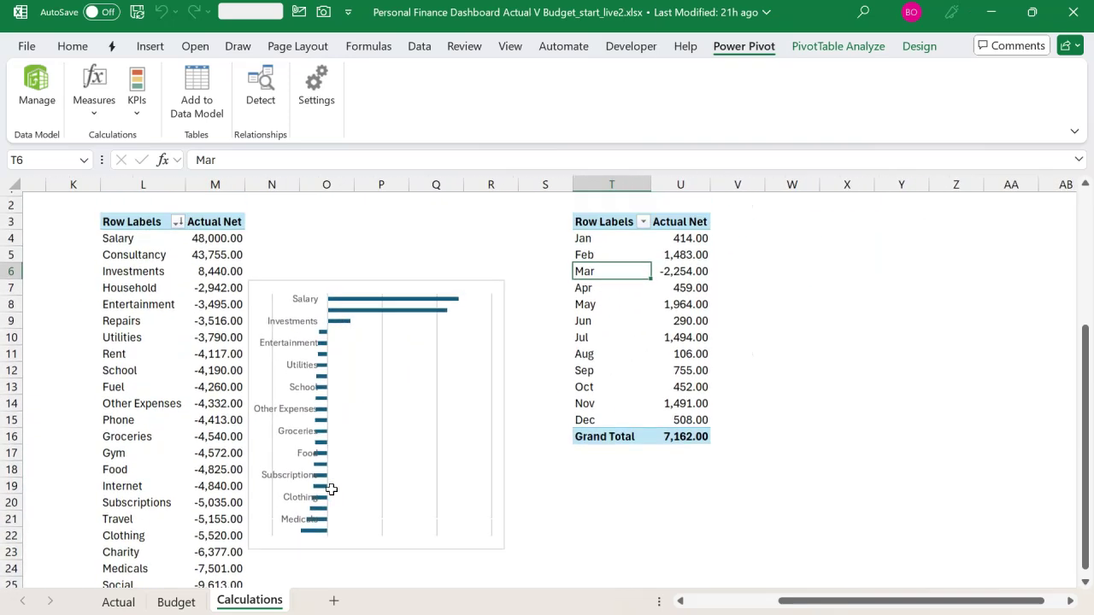
# Show the field list again for the monthly Actual Net PivotTable
pyautogui.click(663, 300)
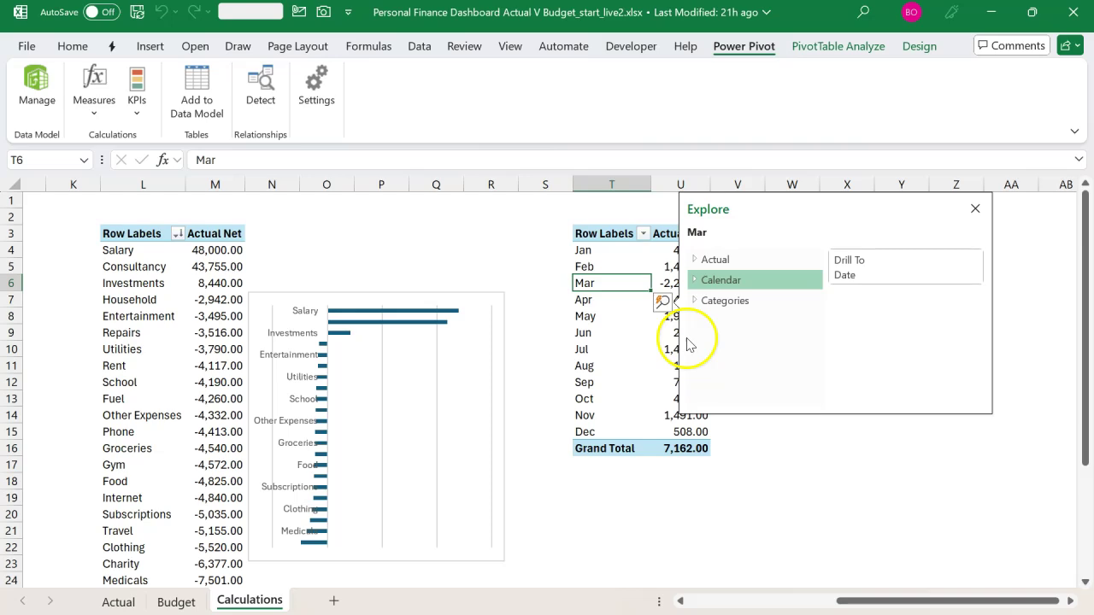
pyautogui.click(659, 346)
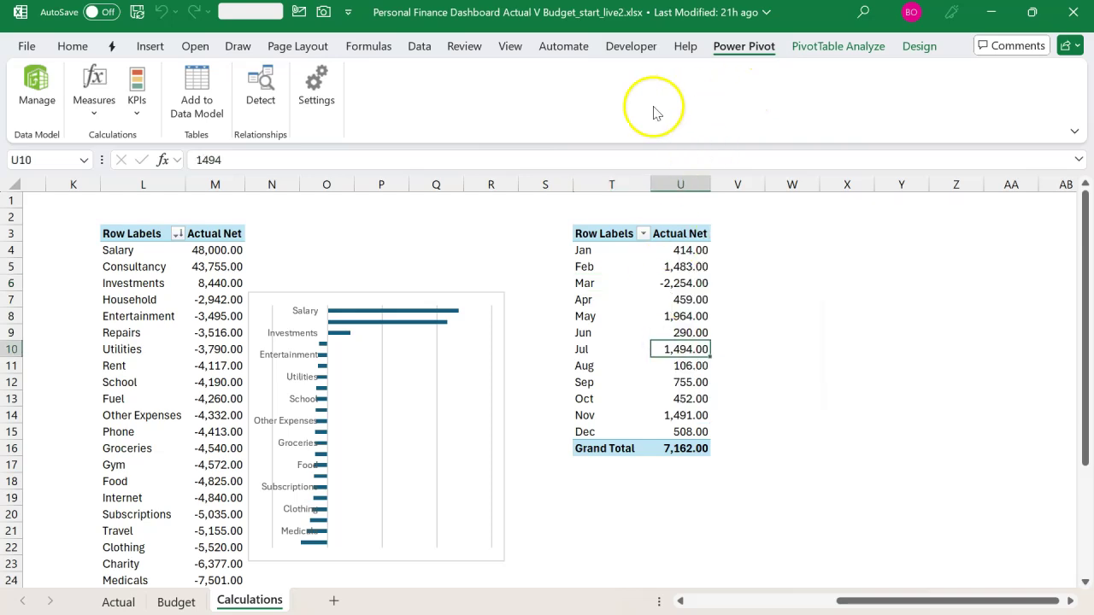
pyautogui.click(834, 48)
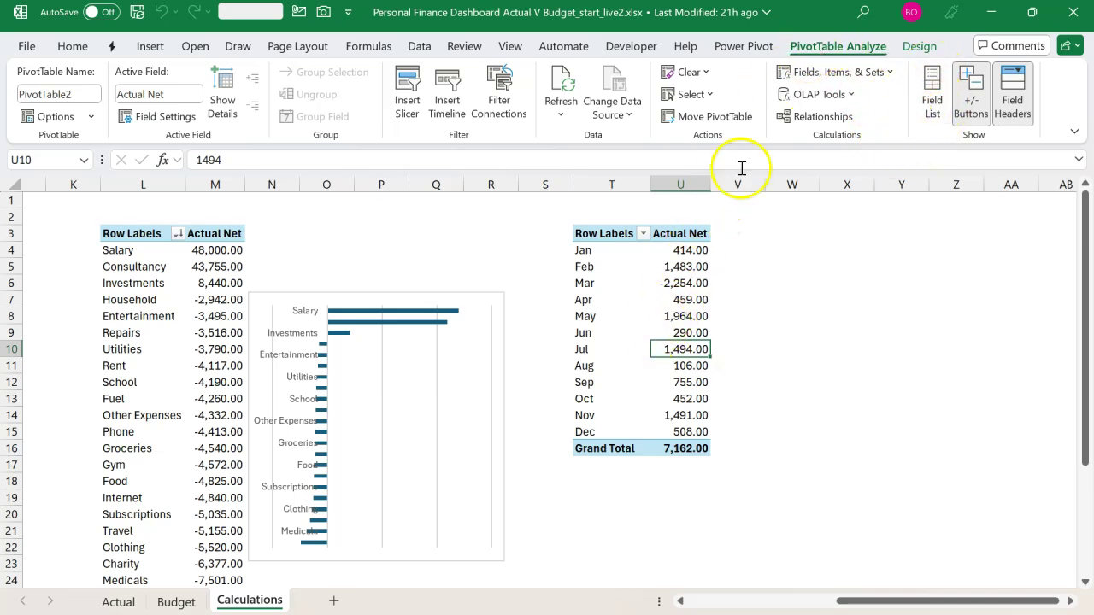
pyautogui.click(931, 95)
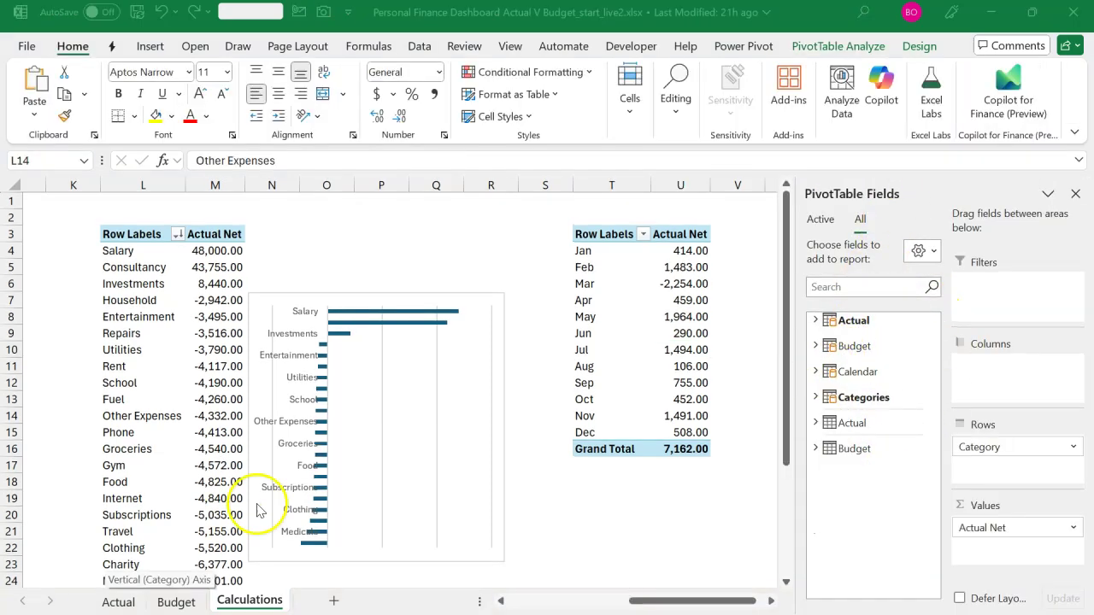
pyautogui.click(588, 391)
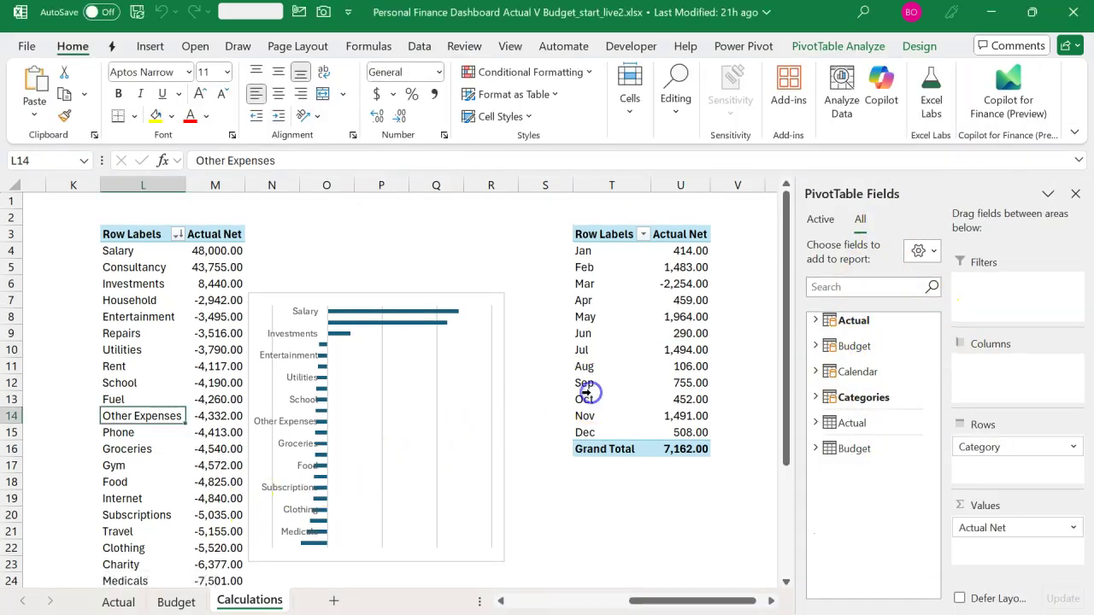
pyautogui.click(651, 367)
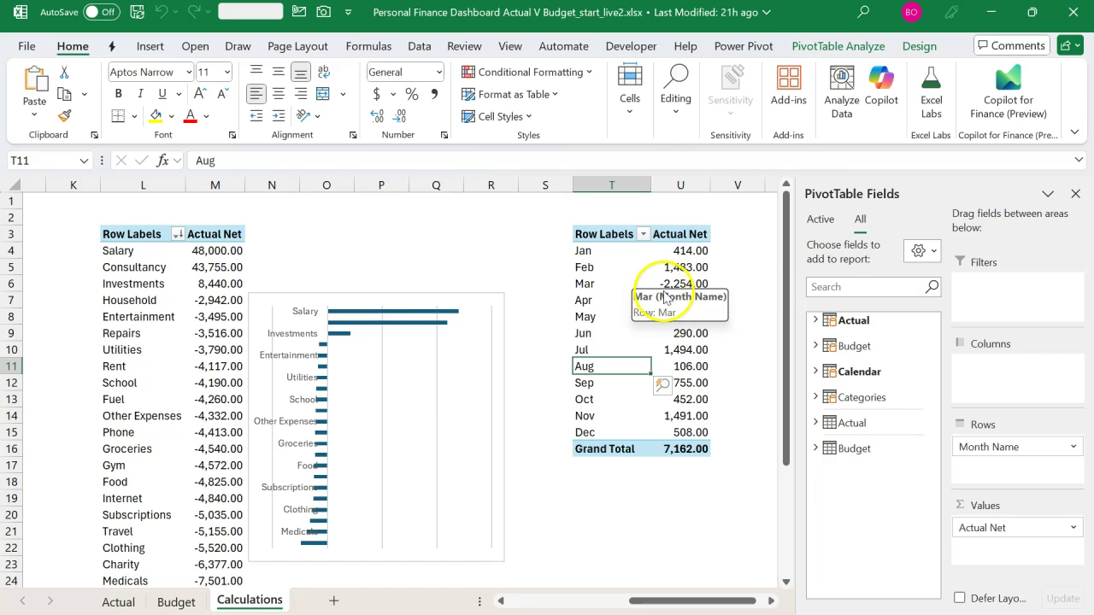
# Add the Categories table's Type field as columns in the monthly Actual Net PivotTable
pyautogui.click(816, 397)
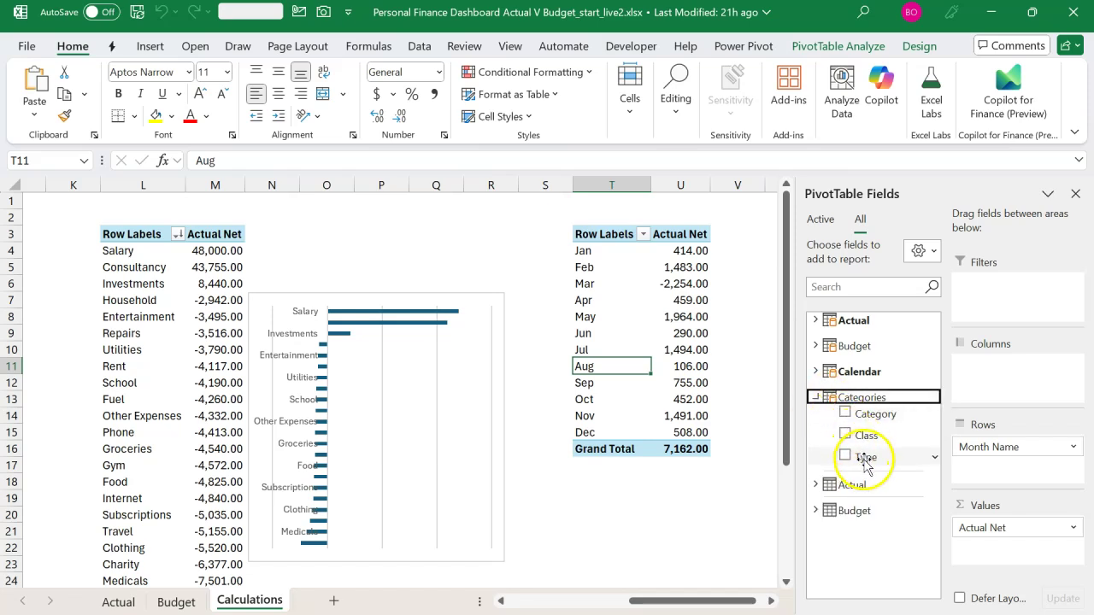
pyautogui.click(865, 462)
pyautogui.moveTo(866, 461); pyautogui.dragTo(996, 399)
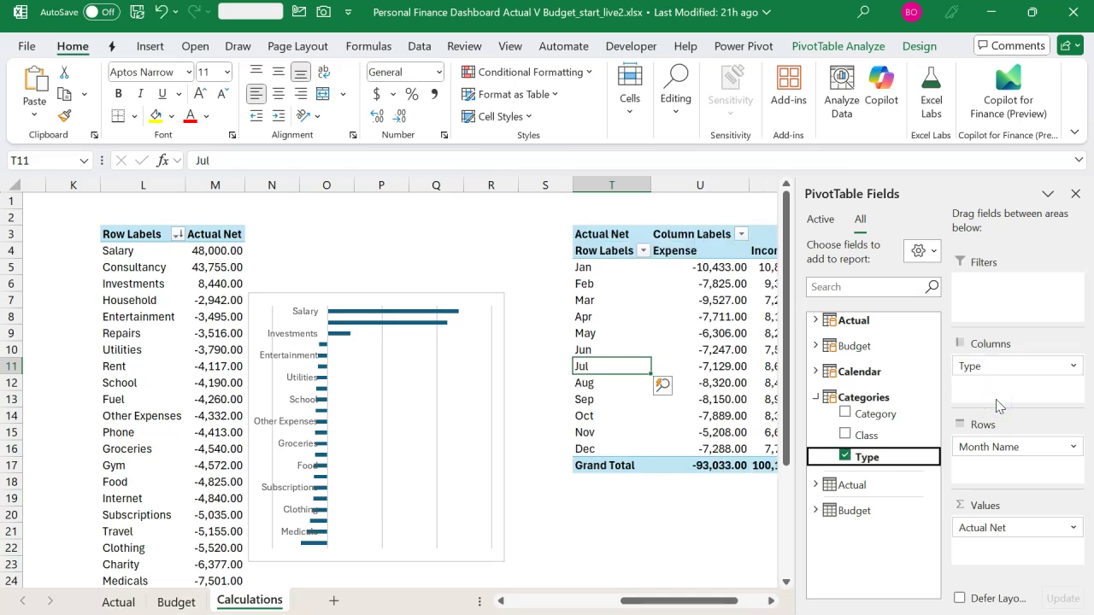
pyautogui.hscroll(2, 728, 390)
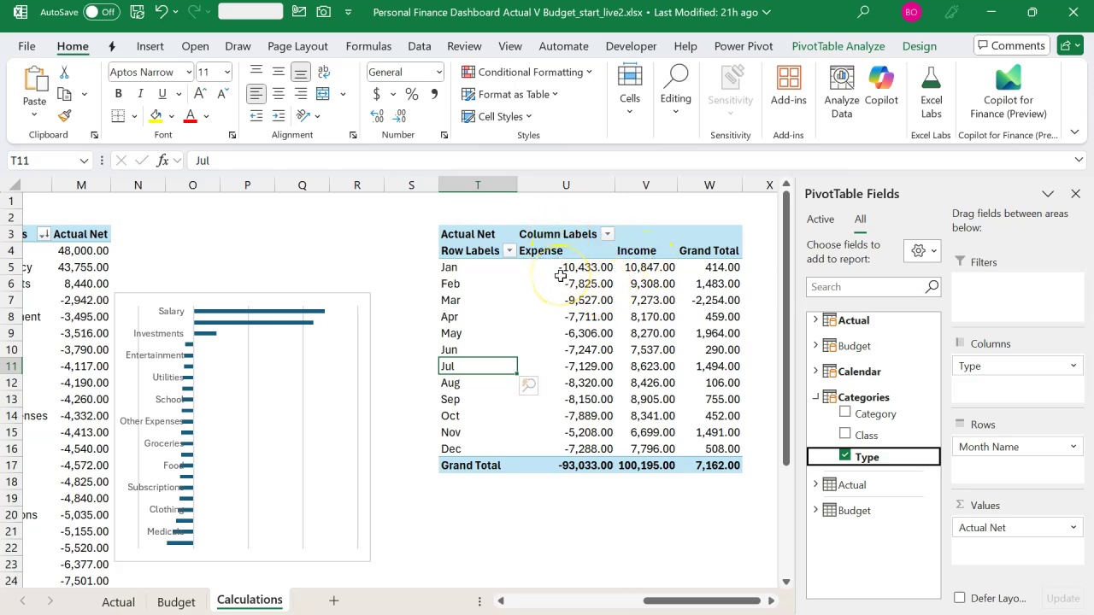
# Sort the Type columns of the monthly Actual Net PivotTable in descending order so Income comes before Expense
pyautogui.moveTo(561, 276)
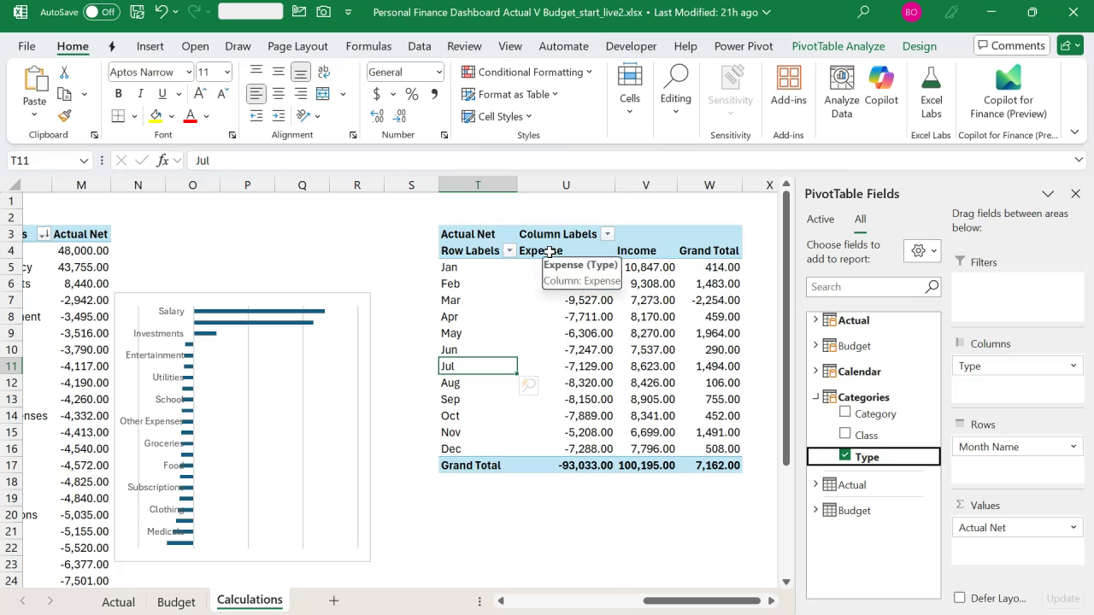
pyautogui.click(549, 250)
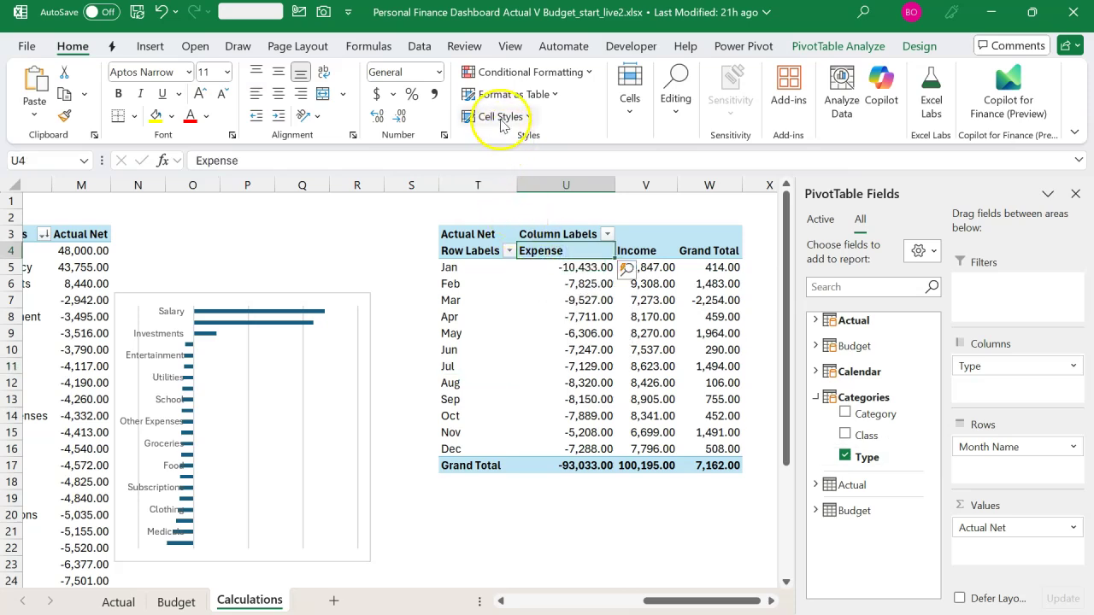
pyautogui.click(422, 47)
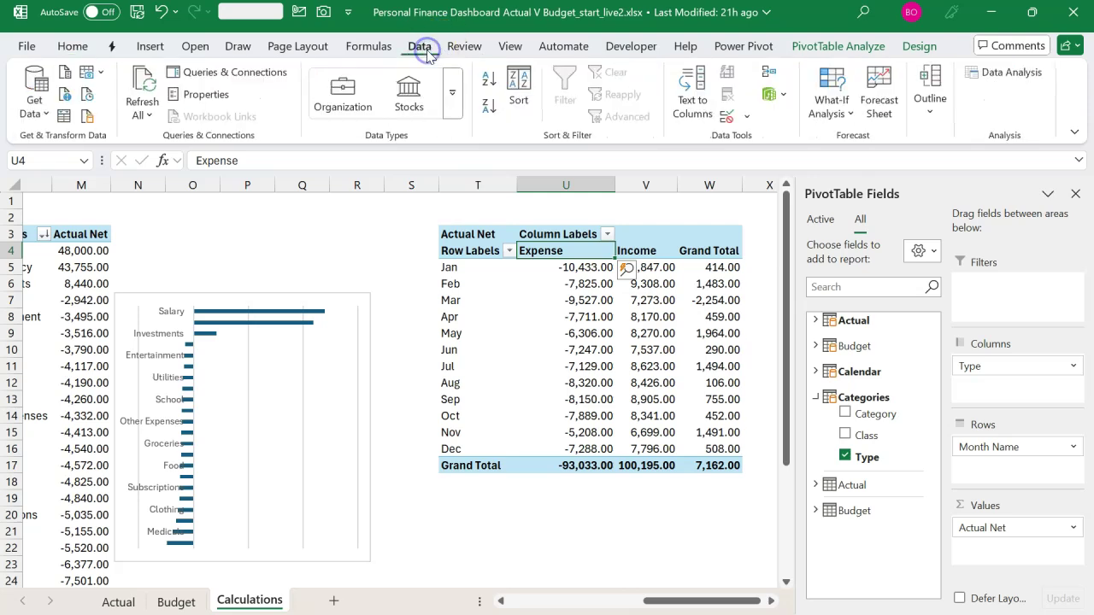
pyautogui.click(489, 104)
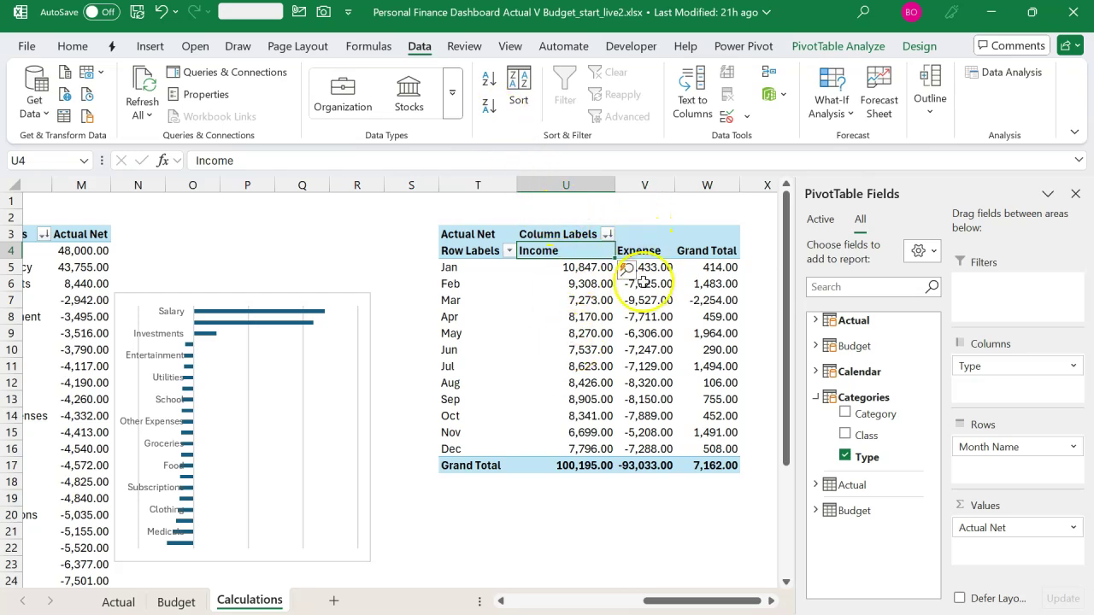
pyautogui.hscroll(3, 643, 416)
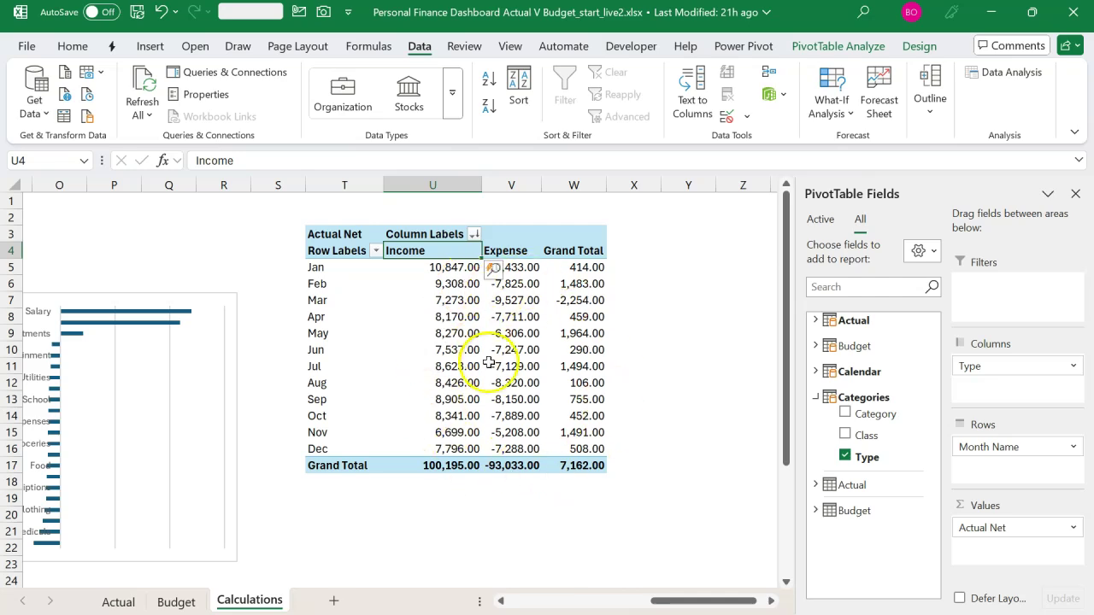
pyautogui.hscroll(1, 669, 293)
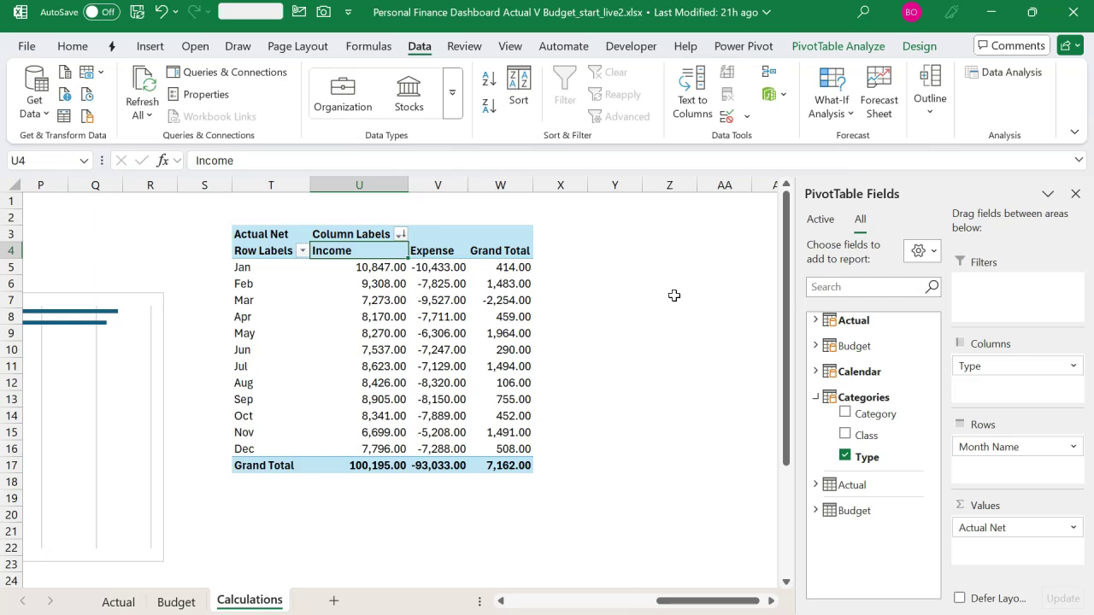
# Switch to the start_wip workbook's Dashboard and examine the linked pictures showing the Income, Expenses and Monthly Trend charts
pyautogui.click(613, 265)
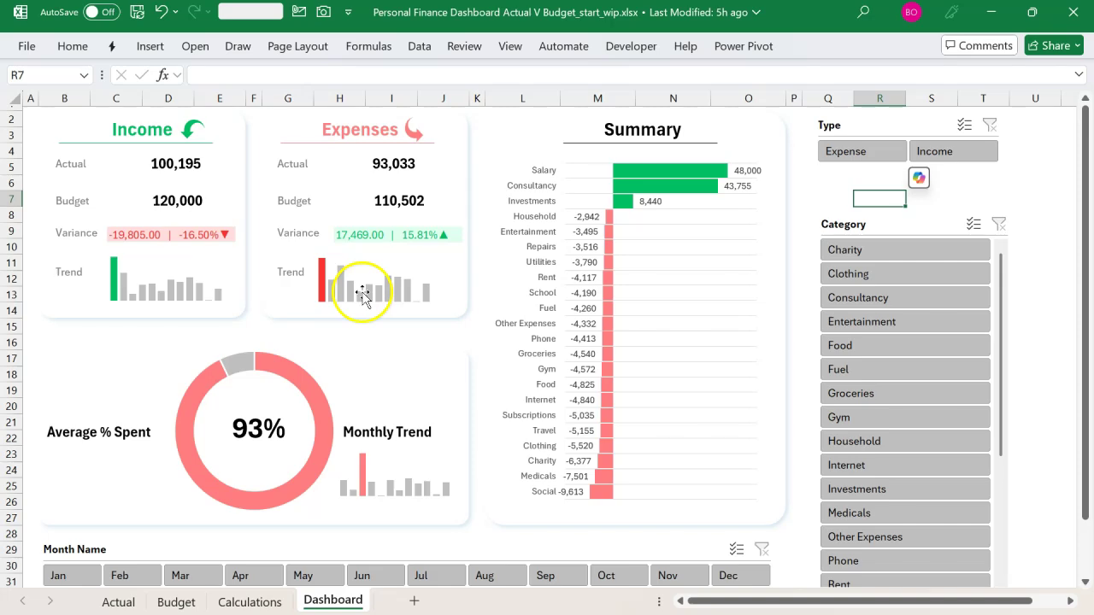
pyautogui.click(362, 294)
pyautogui.click(205, 278)
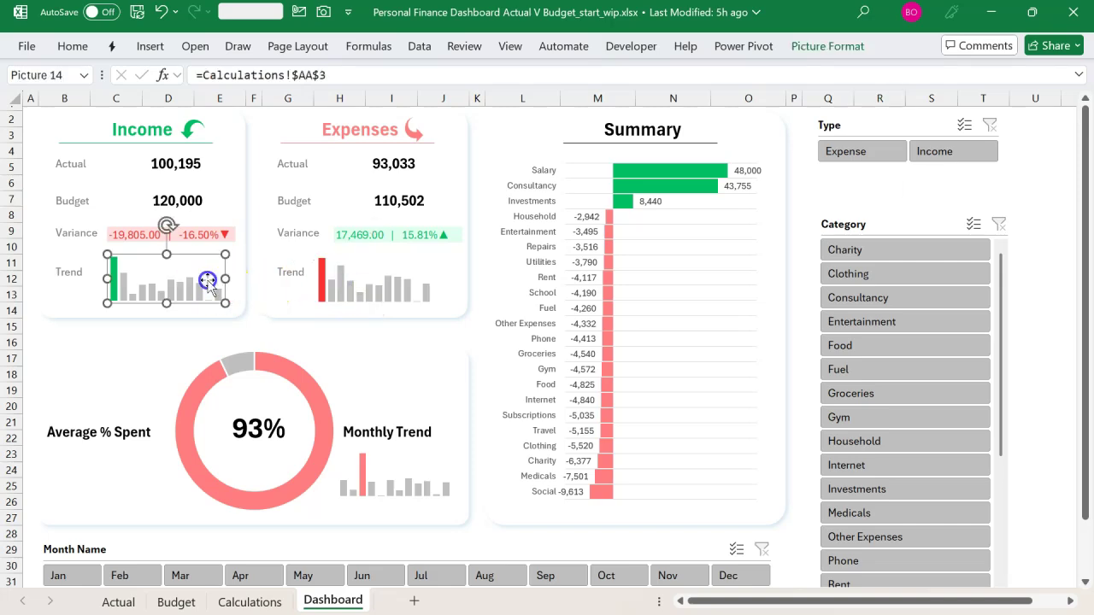
pyautogui.click(377, 475)
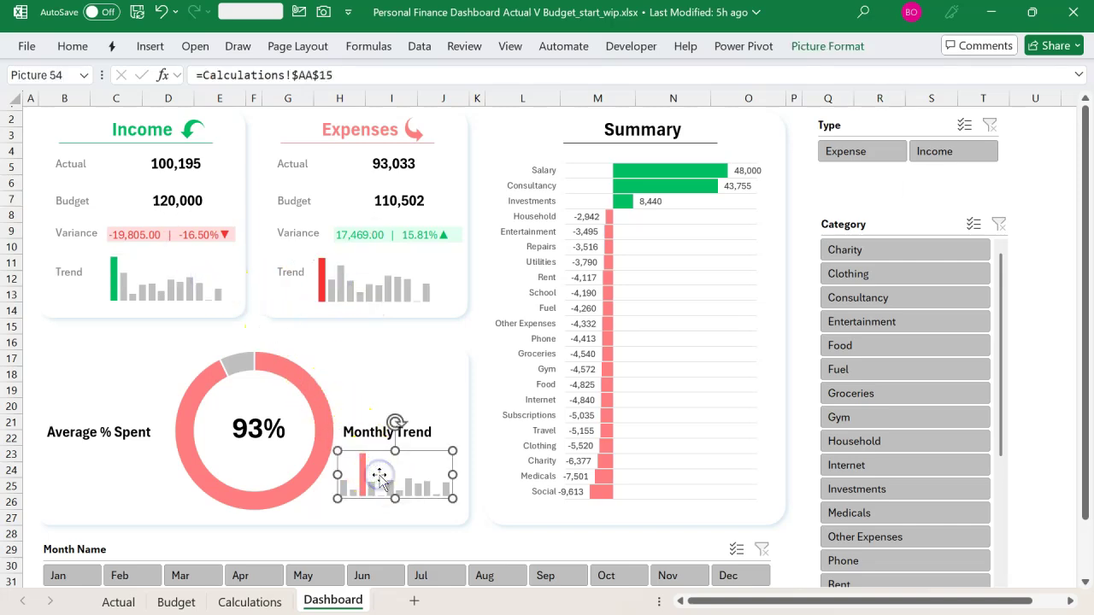
pyautogui.click(190, 287)
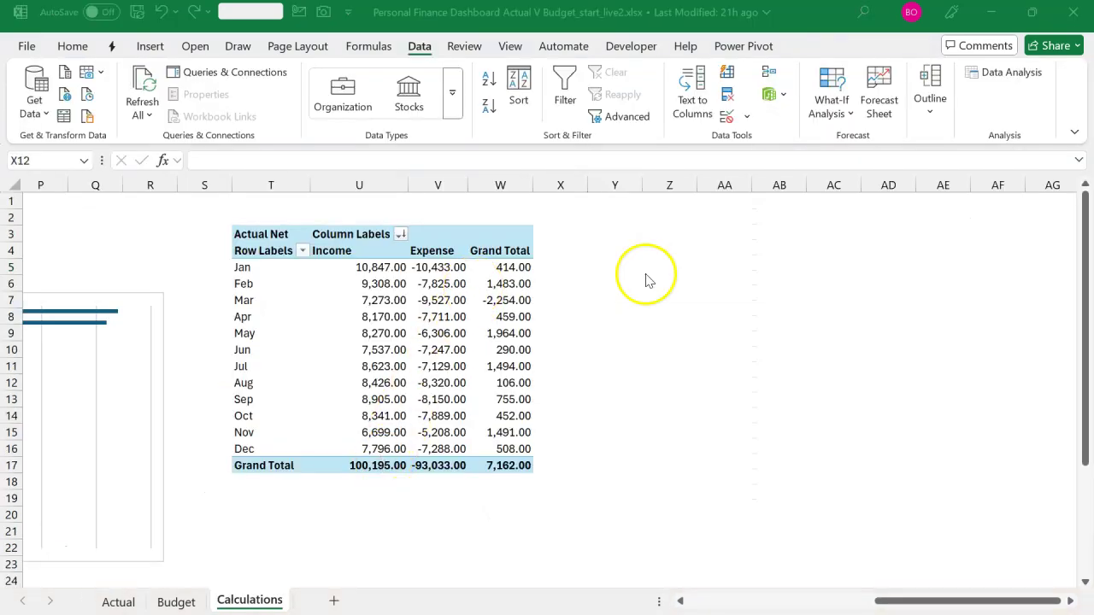
# Back on the start_live2 workbook's Calculations sheet, enter =U4 in Y4 and fill it right into Z4
pyautogui.click(646, 274)
pyautogui.click(597, 266)
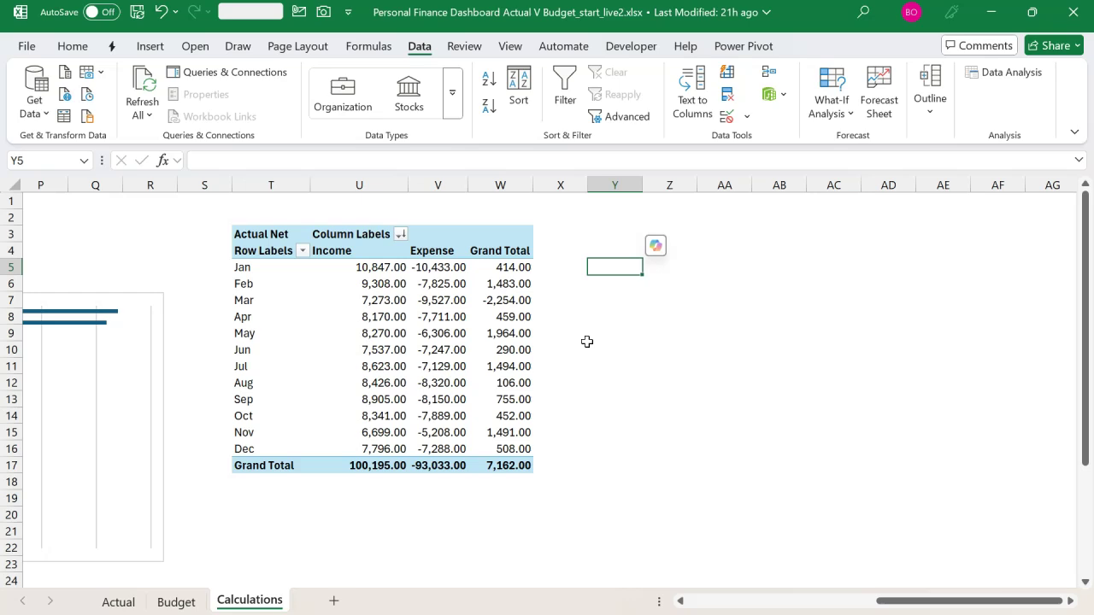
pyautogui.press('Up')
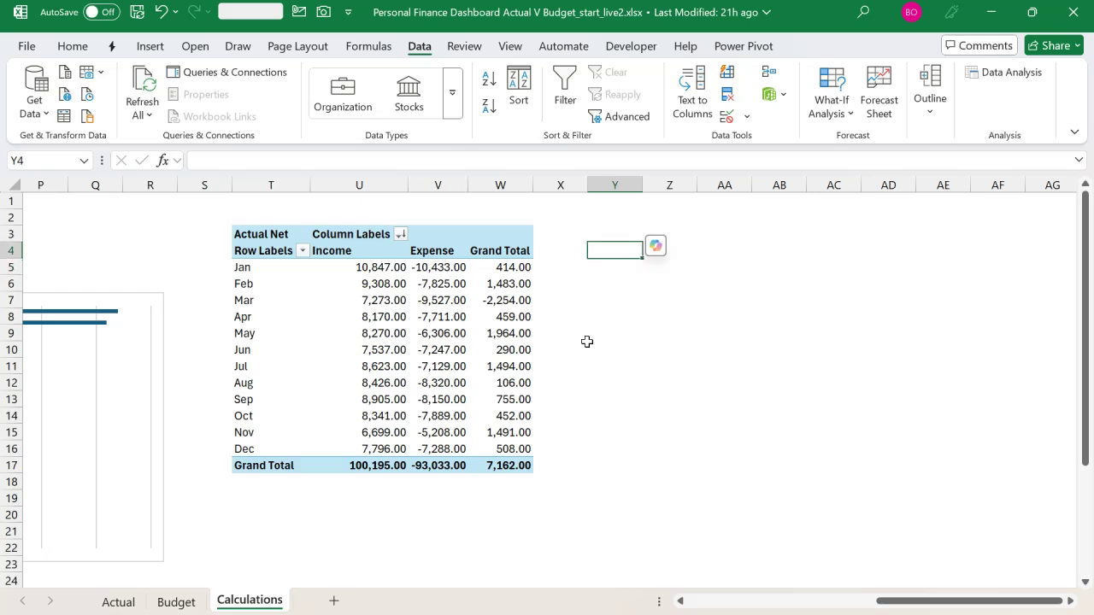
pyautogui.write('=')
pyautogui.press('Left')
pyautogui.press('Left')
pyautogui.press('Left')
pyautogui.press('Left')
pyautogui.press('Left')
pyautogui.press('Right')
pyautogui.press('Return')
pyautogui.press('Up')
pyautogui.hotkey('shift', 'Right')
pyautogui.hotkey('ctrl', 'r')
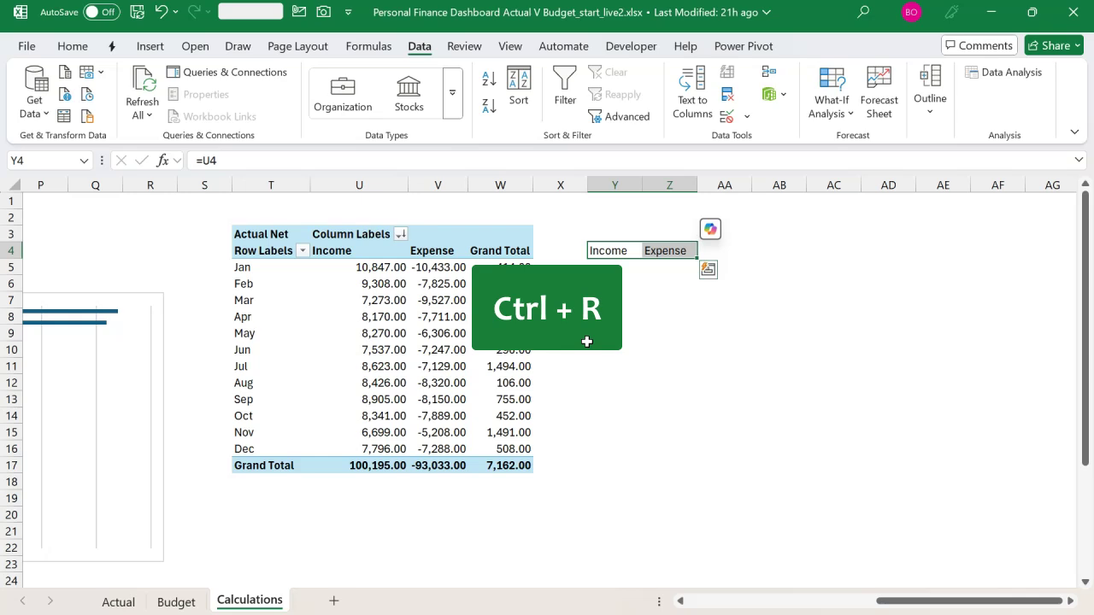
# Fill the formulas in Y4:Z4 down to row 16 so they reference every month's income and expense
pyautogui.hotkey('shift', 'Down')
pyautogui.hotkey('shift', 'Down')
pyautogui.hotkey('shift', 'Down')
pyautogui.hotkey('shift', 'Down')
pyautogui.hotkey('shift', 'Down')
pyautogui.hotkey('shift', 'Down')
pyautogui.hotkey('shift', 'Down')
pyautogui.hotkey('shift', 'Down')
pyautogui.hotkey('shift', 'Down')
pyautogui.hotkey('shift', 'Down')
pyautogui.hotkey('shift', 'Down')
pyautogui.hotkey('shift', 'Down')
pyautogui.hotkey('ctrl', 'd')
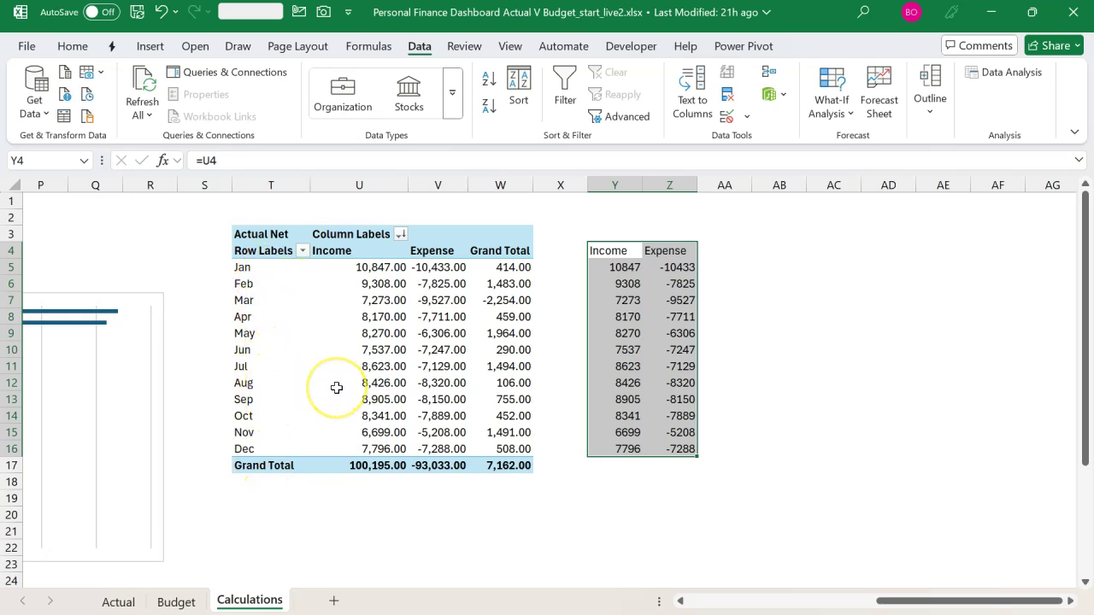
# Set the monthly PivotTable's display options to show items with no data on rows
pyautogui.click(265, 336)
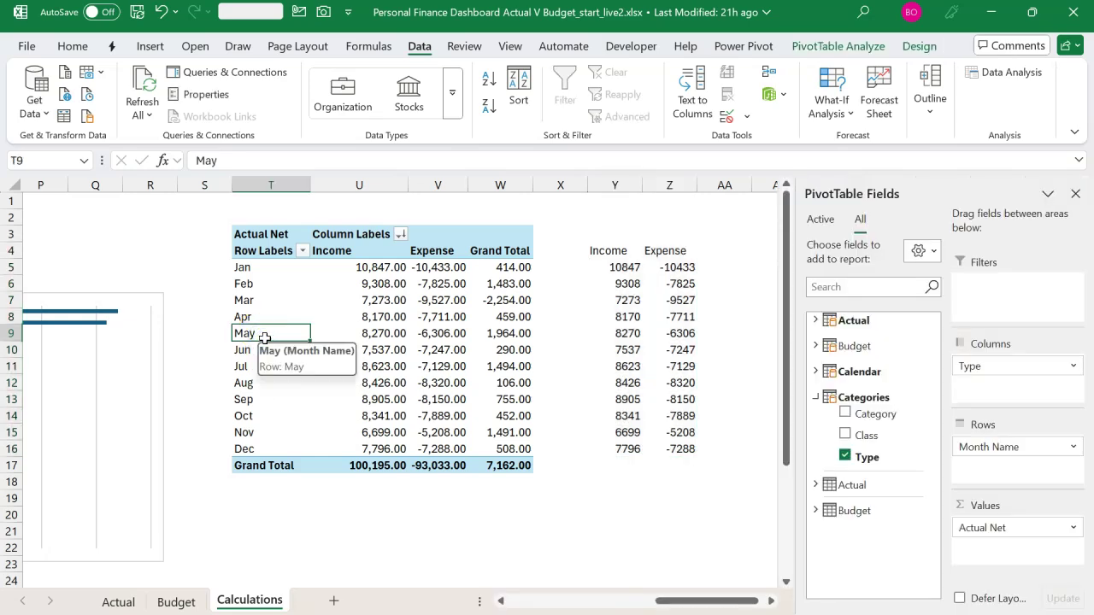
pyautogui.rightClick(265, 339)
pyautogui.click(338, 525)
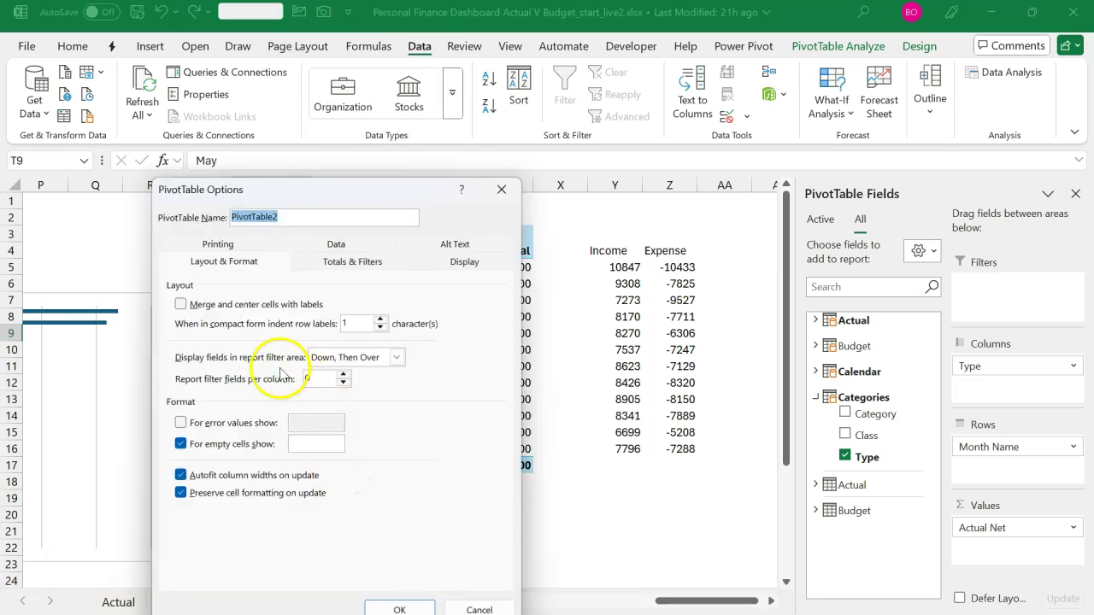
pyautogui.click(434, 262)
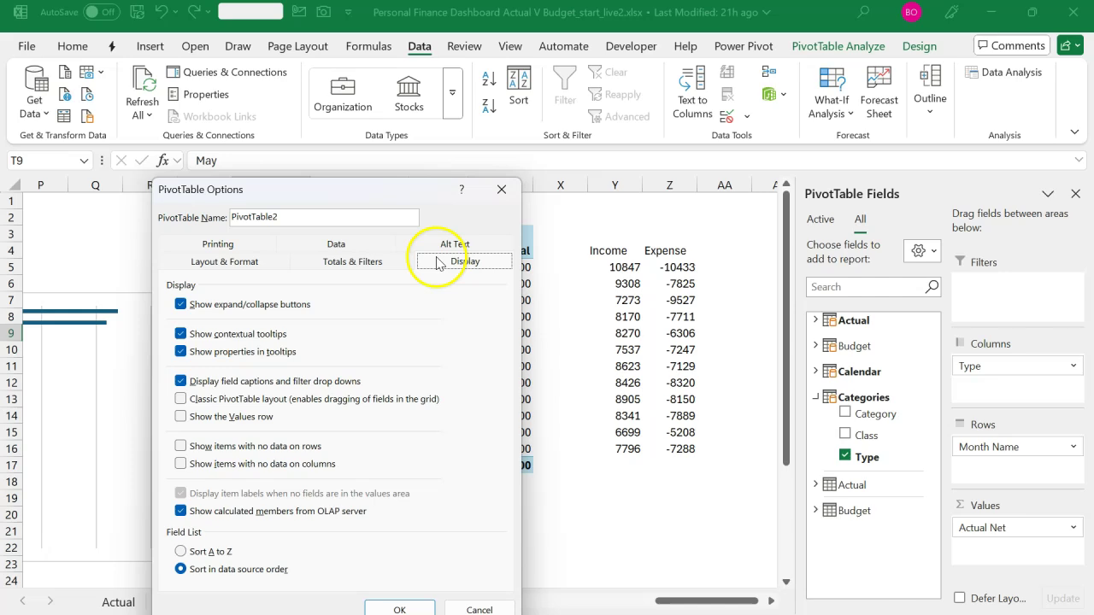
pyautogui.click(199, 446)
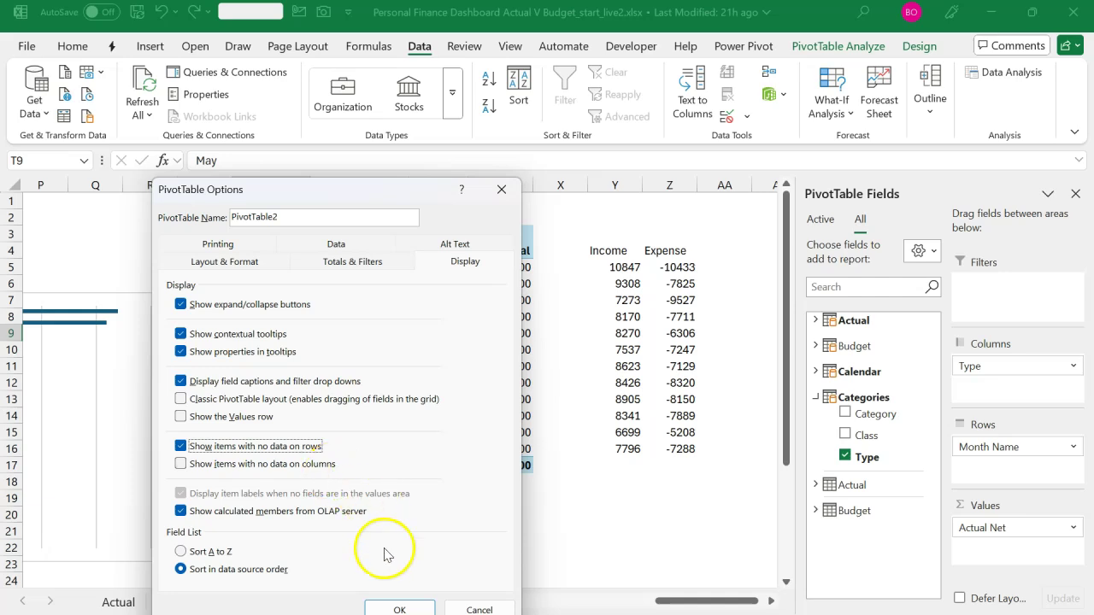
pyautogui.click(401, 604)
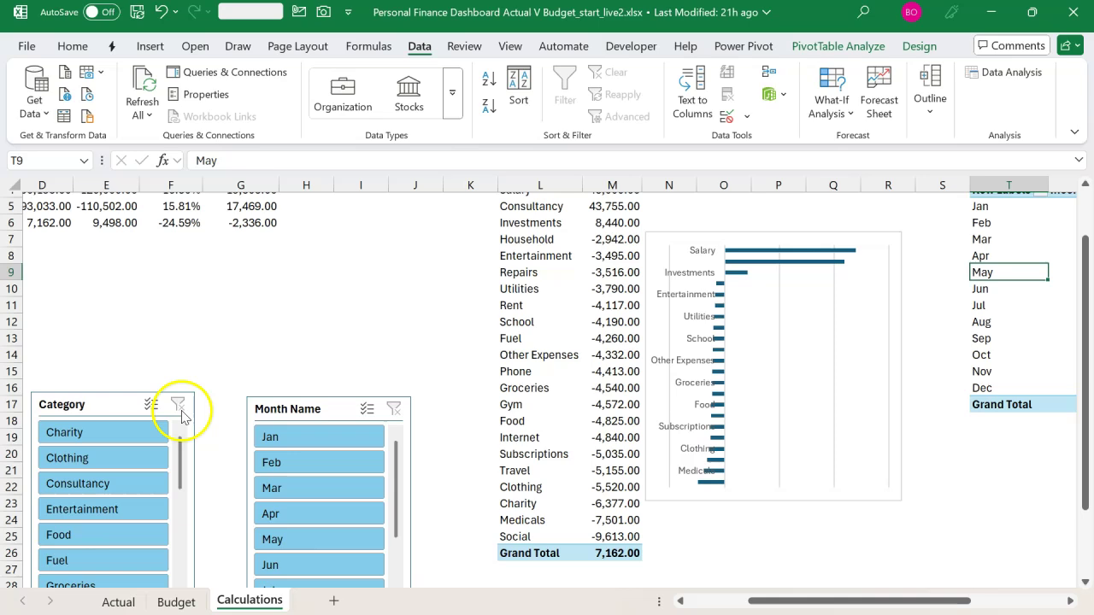
# Move the Category slicer beneath the monthly PivotTable, then test it by filtering to Charity and clearing the filter
pyautogui.hscroll(-2, 231, 410)
pyautogui.moveTo(231, 411); pyautogui.dragTo(837, 452)
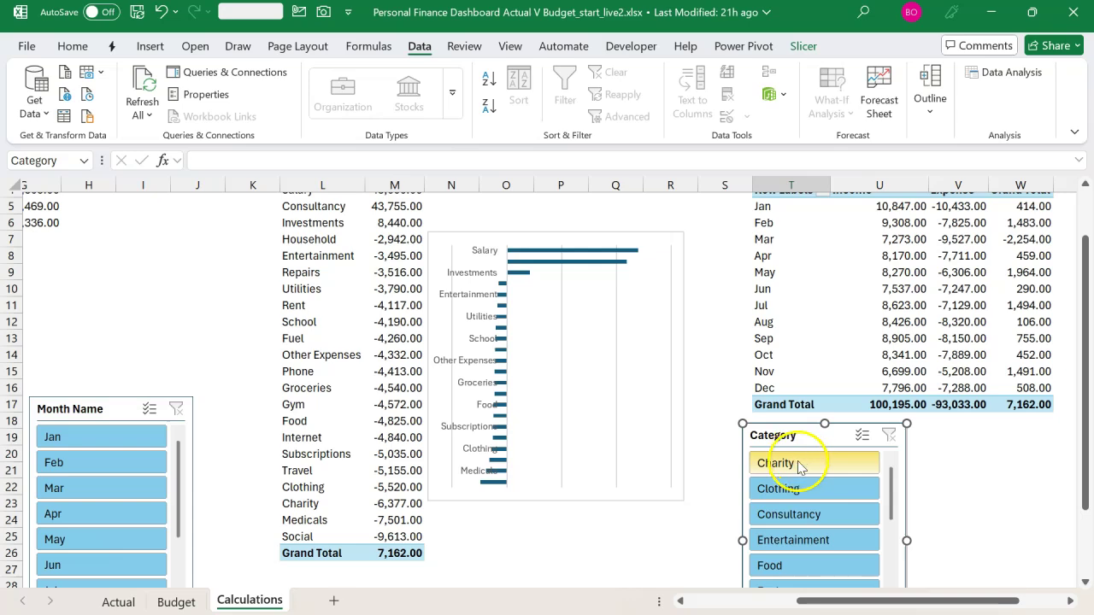
pyautogui.click(799, 466)
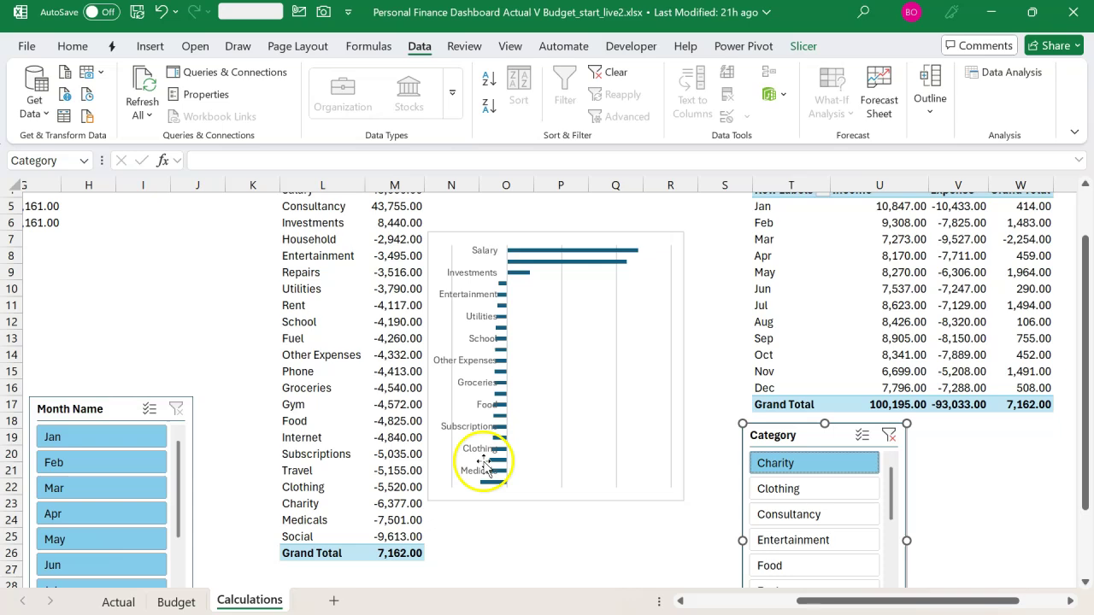
pyautogui.click(887, 440)
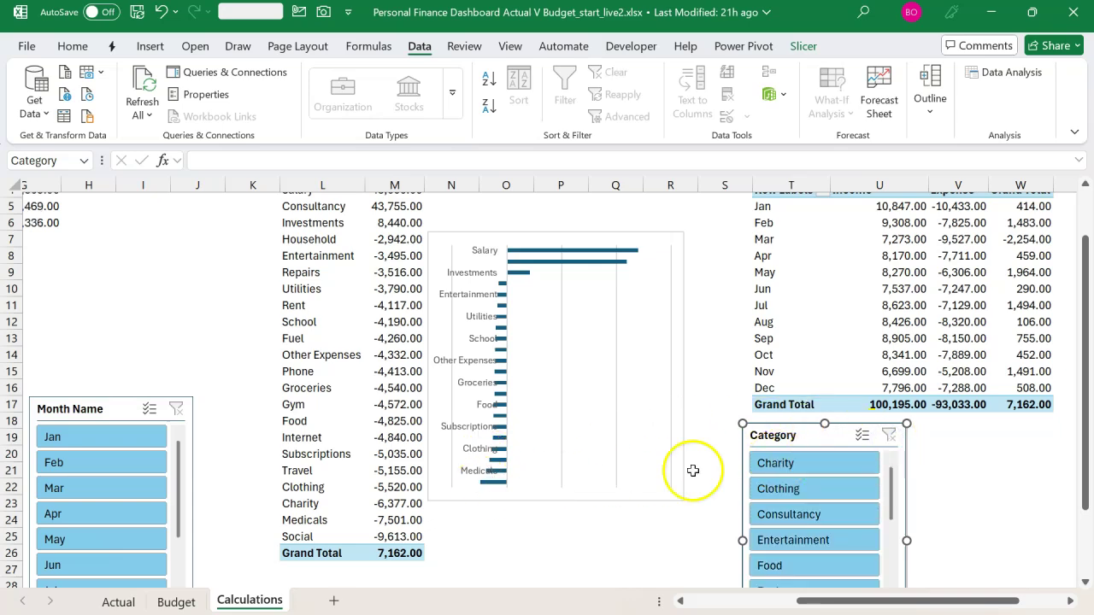
# Review the Calculations sheet's PivotTables and check the Category slicer's report connections without changing them
pyautogui.hscroll(-4, 398, 476)
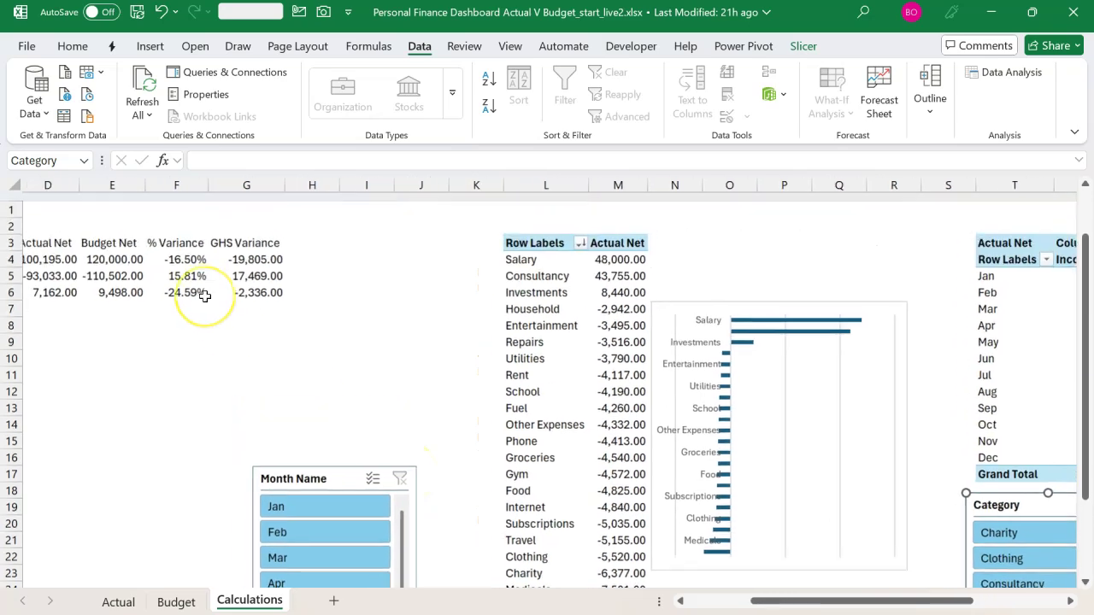
pyautogui.hscroll(-3, 205, 296)
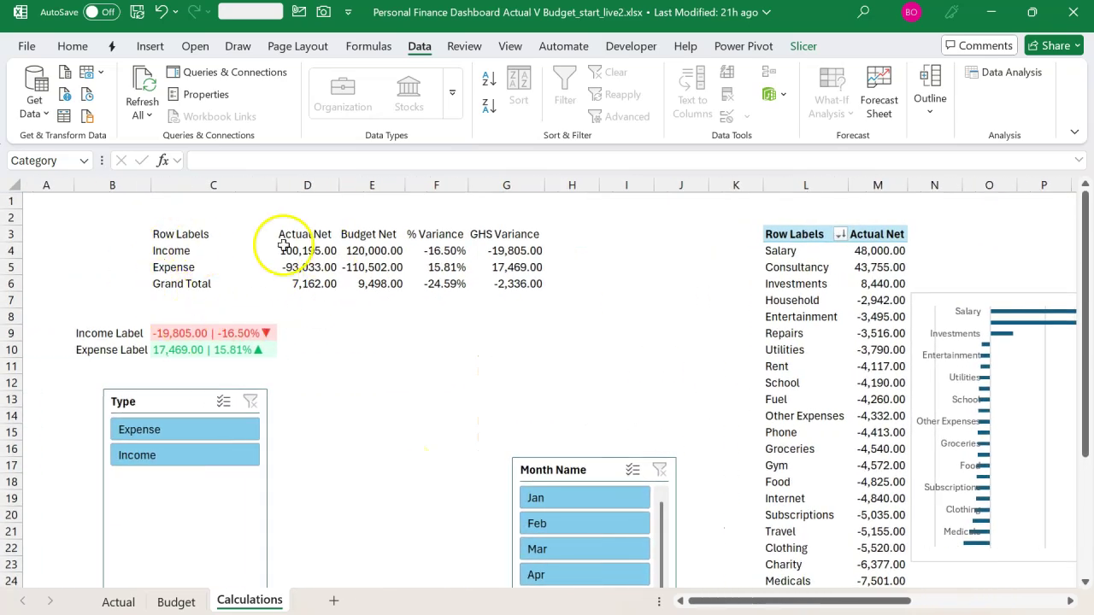
pyautogui.hscroll(3, 438, 370)
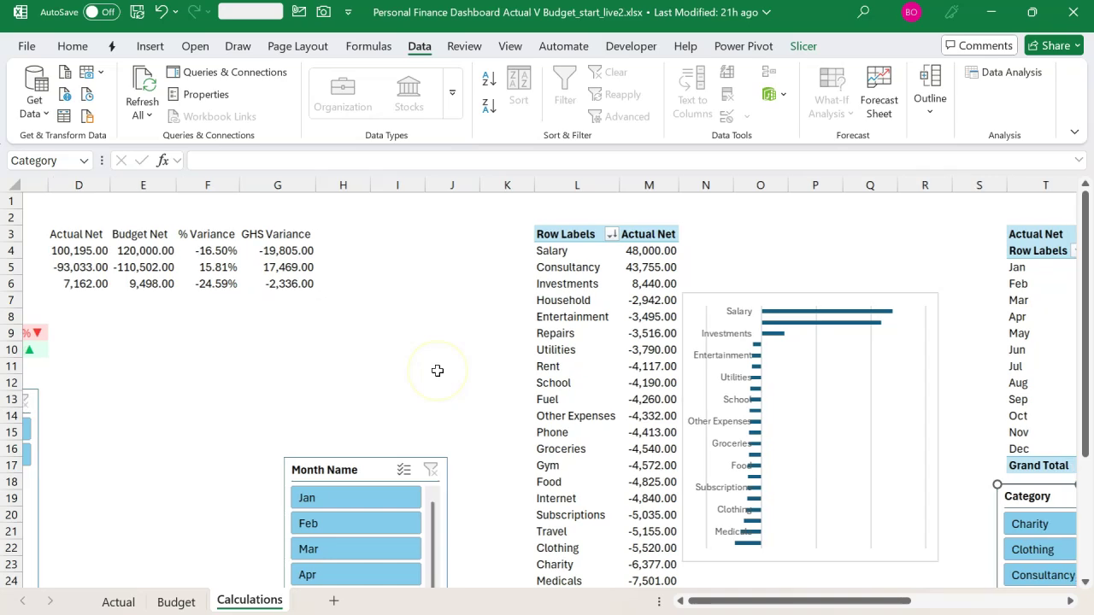
pyautogui.hscroll(1, 437, 370)
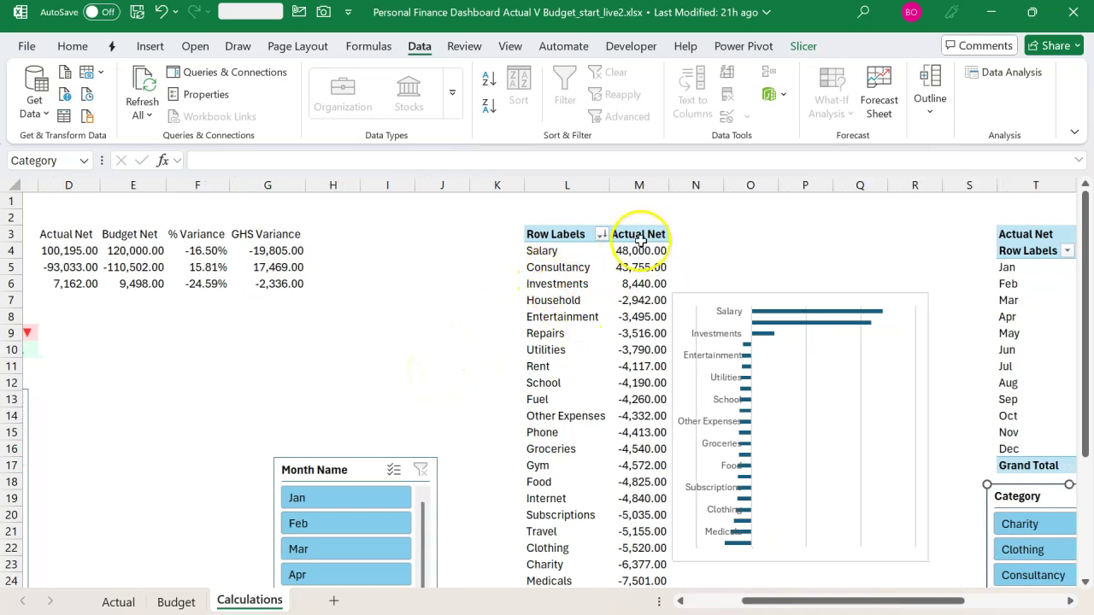
pyautogui.hscroll(3, 641, 241)
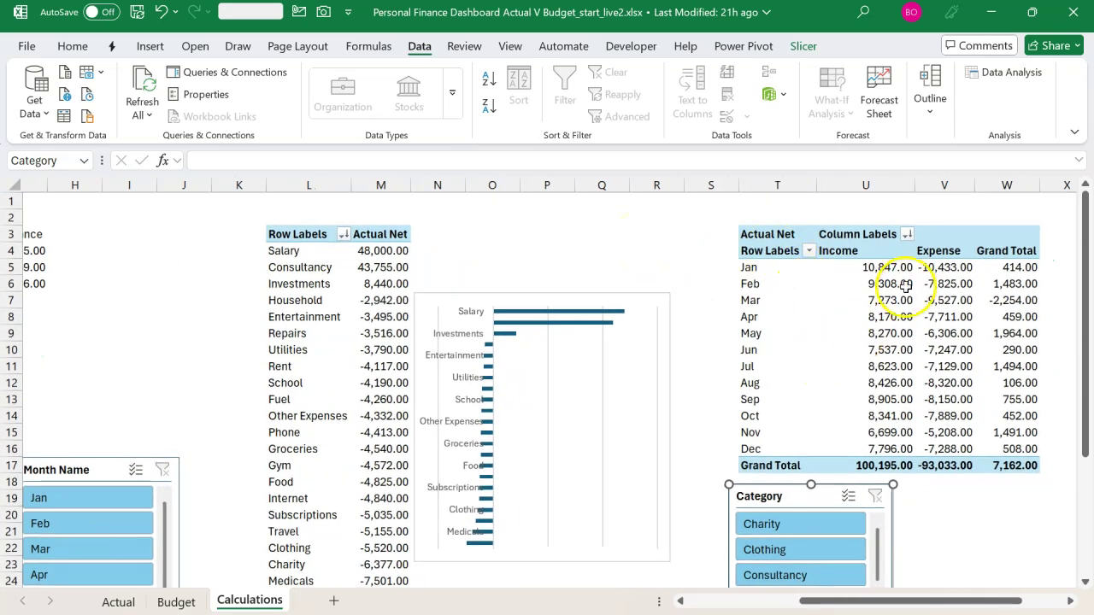
pyautogui.moveTo(907, 285)
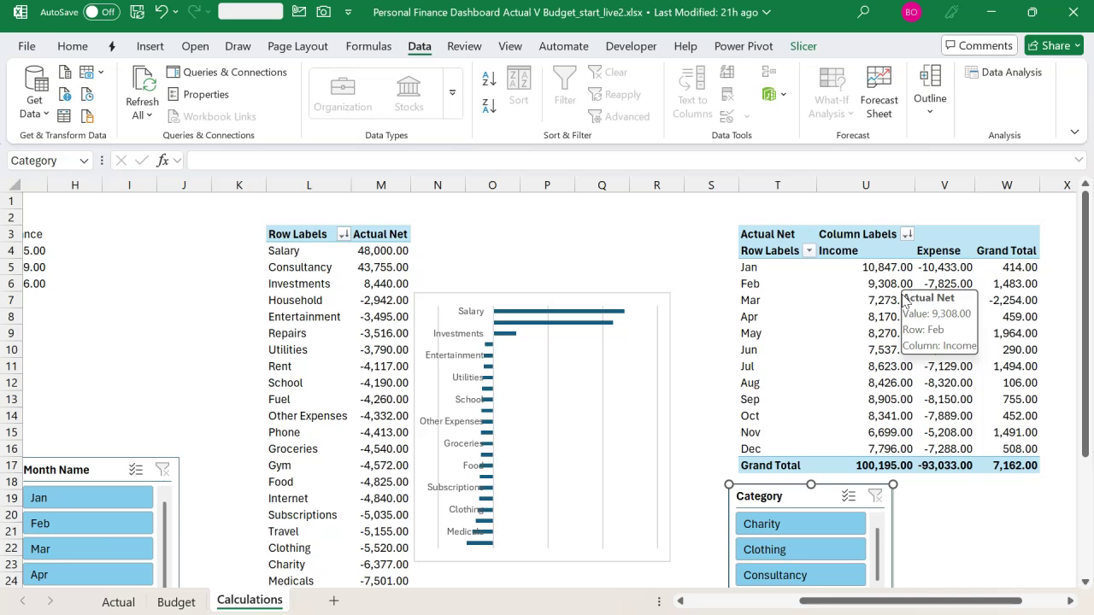
pyautogui.rightClick(756, 504)
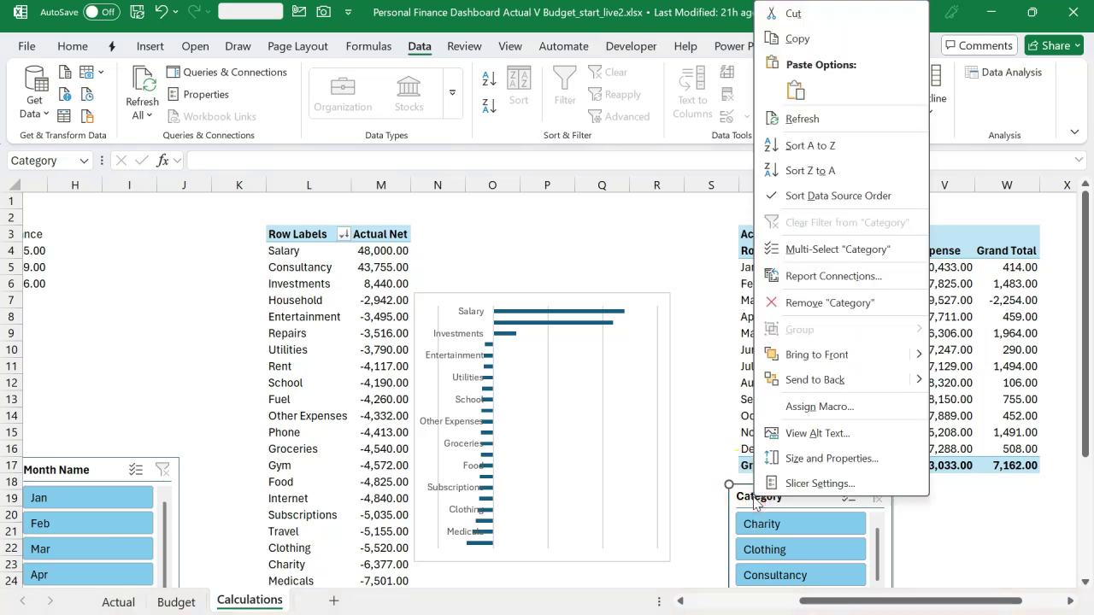
pyautogui.click(833, 278)
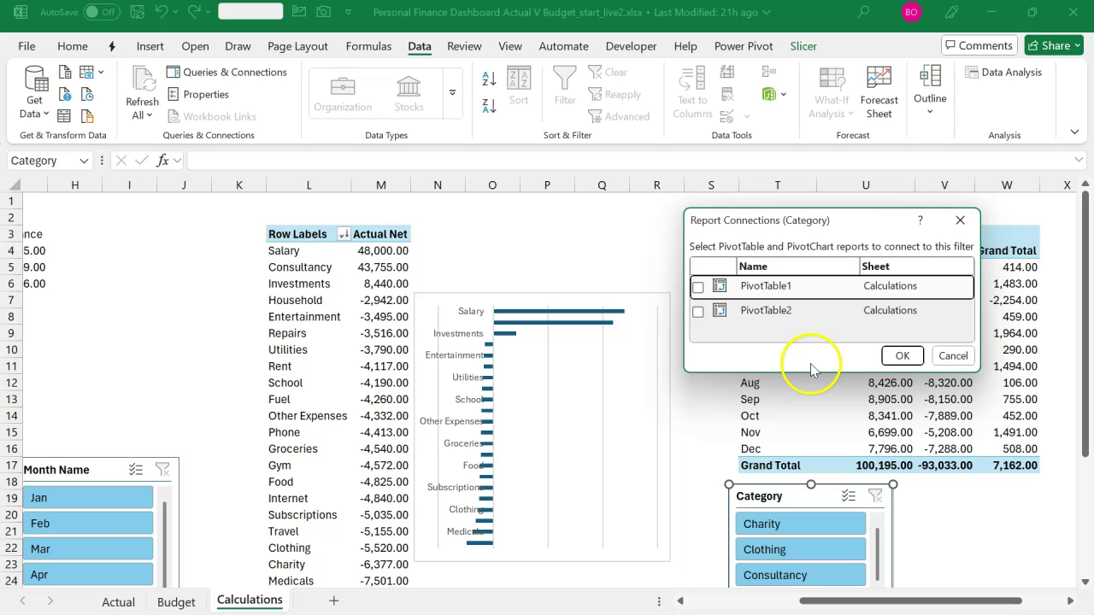
pyautogui.click(952, 357)
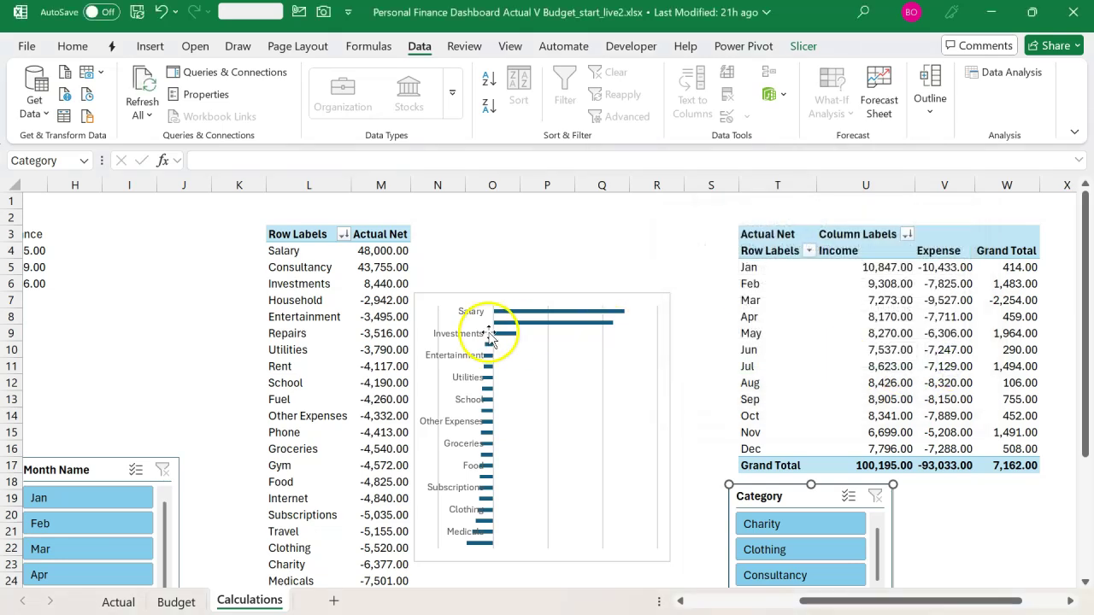
# Rename the PivotTable listing Actual Net by category as Actual_Category
pyautogui.click(357, 287)
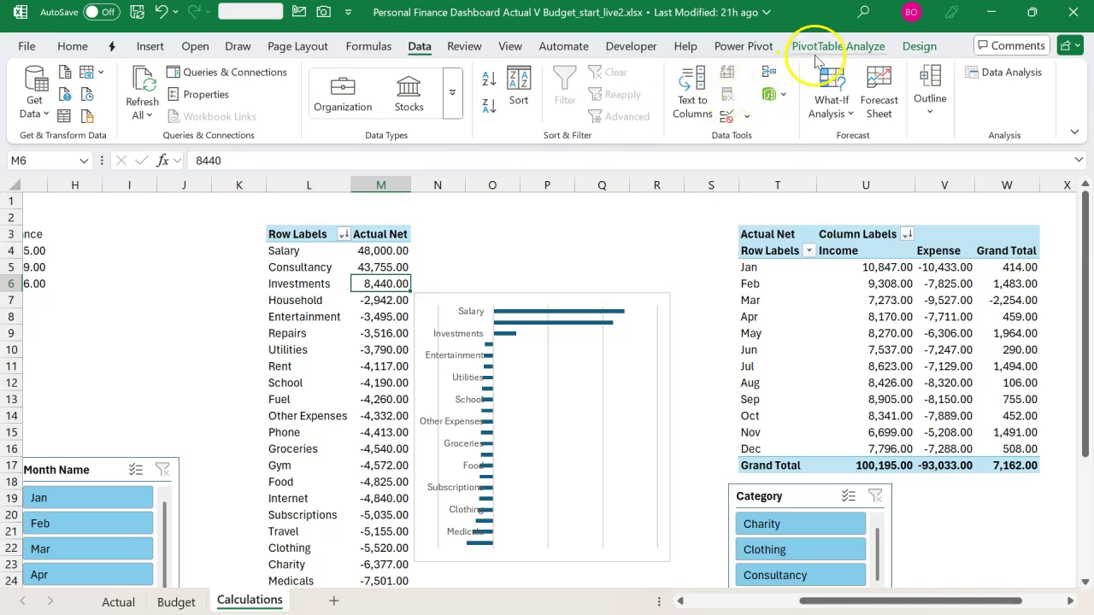
pyautogui.click(819, 50)
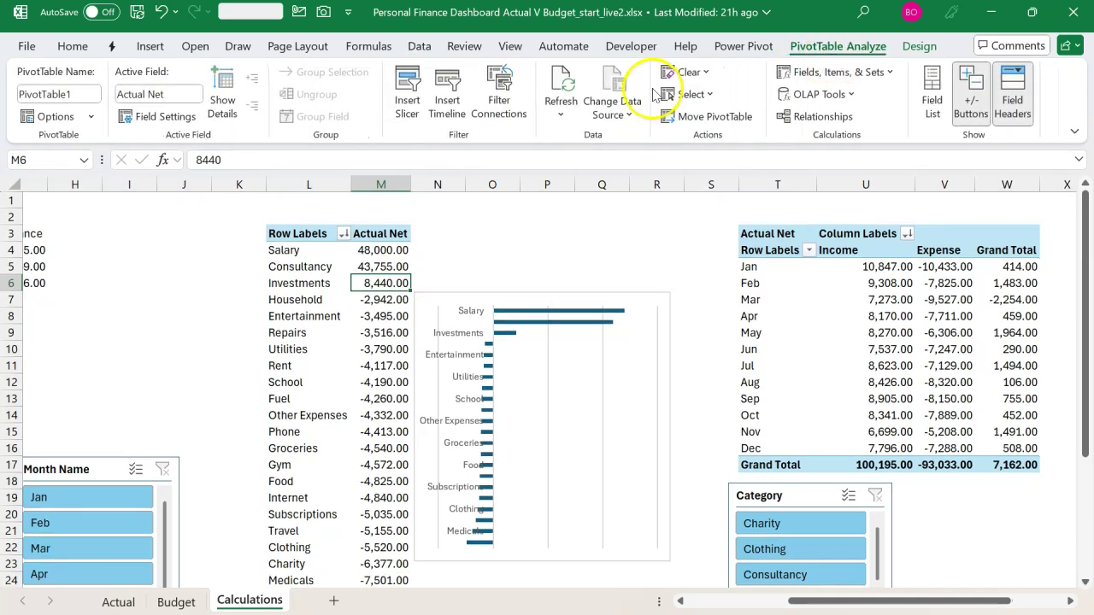
pyautogui.click(80, 91)
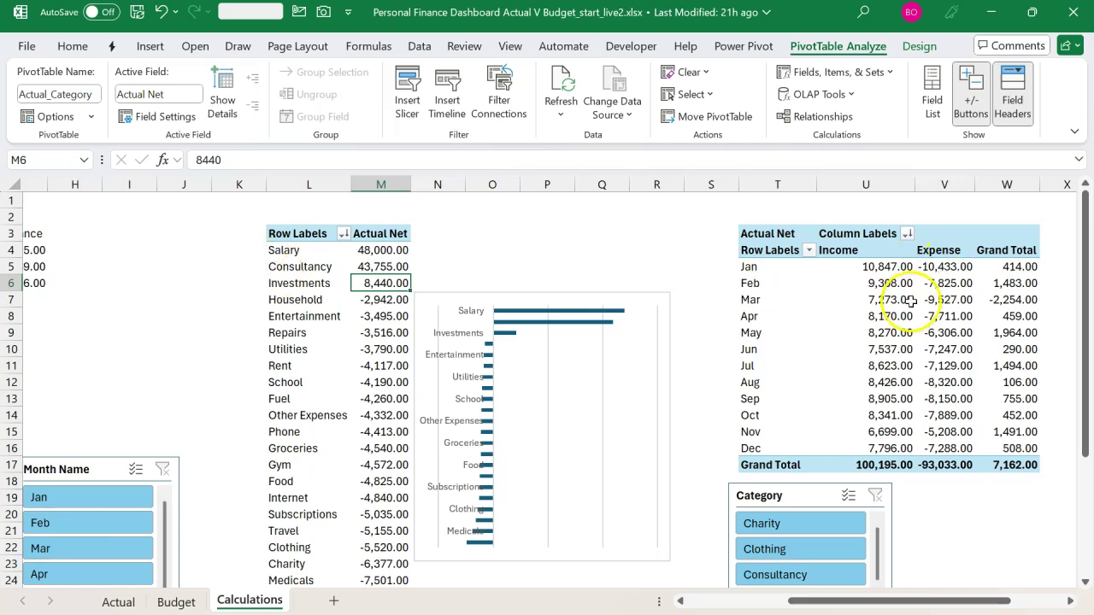
# Rename the monthly PivotTable of income and expense as Actual_Date
pyautogui.click(873, 323)
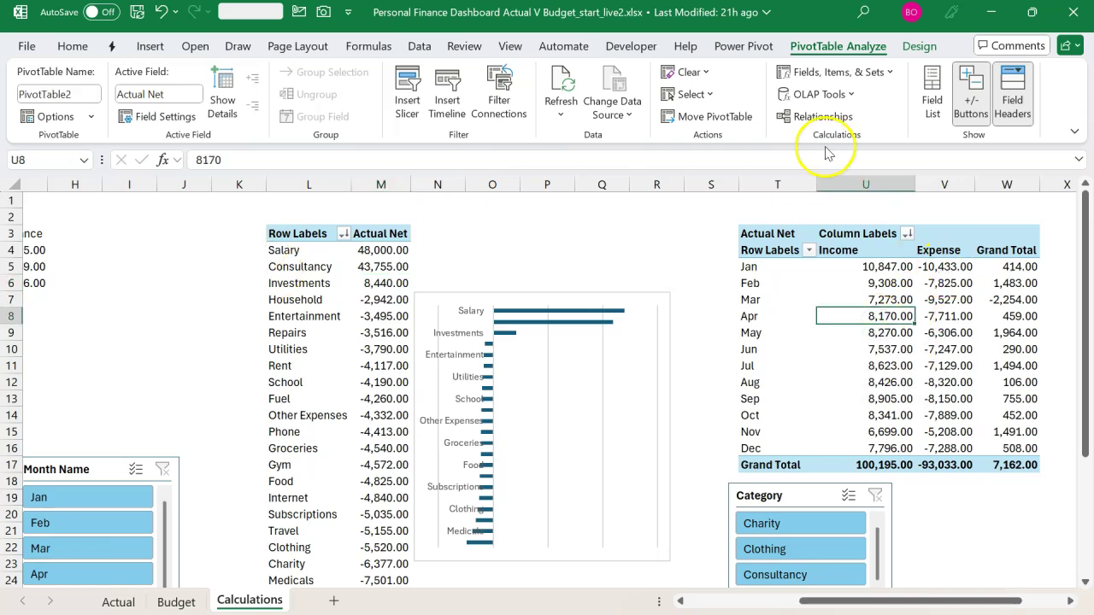
pyautogui.click(82, 93)
pyautogui.write('Actual_Date')
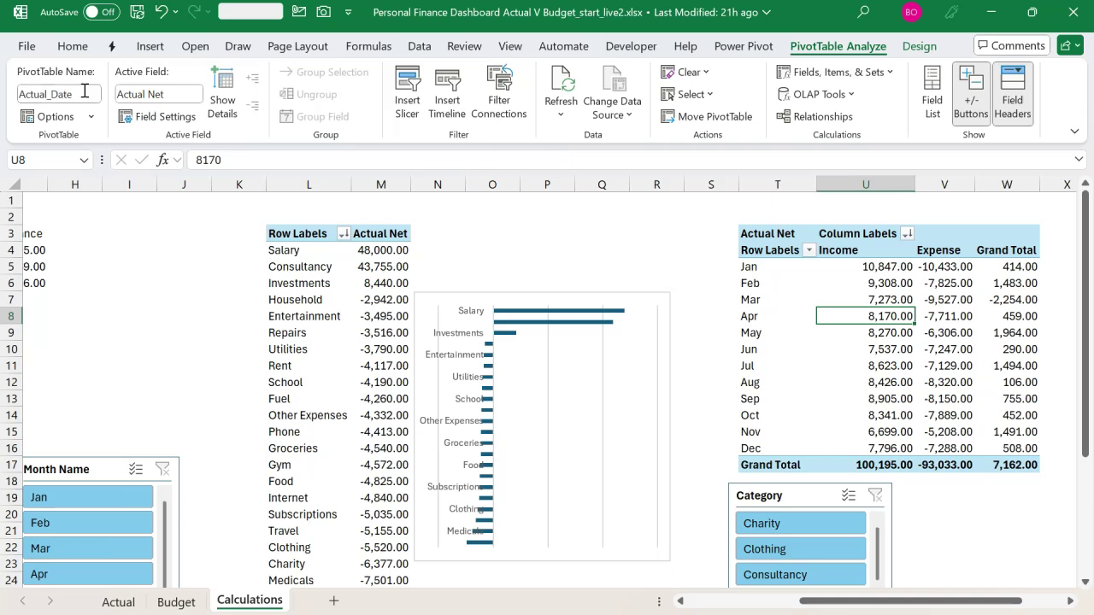
# Connect the Category slicer to the Actual_Date PivotTable only, leaving Actual_Category unconnected
pyautogui.click(745, 499)
pyautogui.rightClick(735, 489)
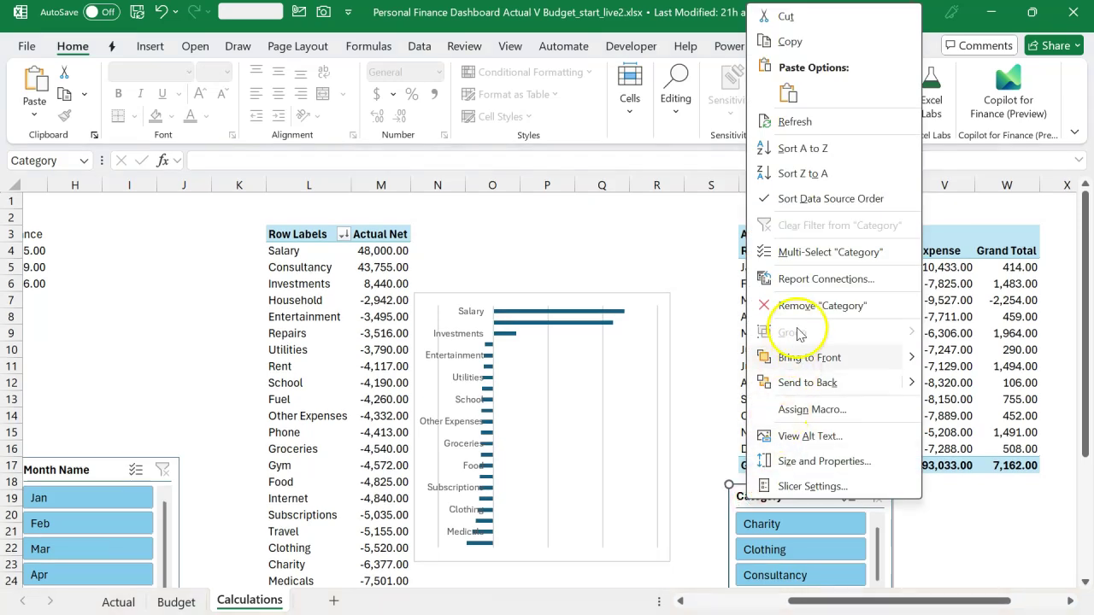
pyautogui.click(808, 282)
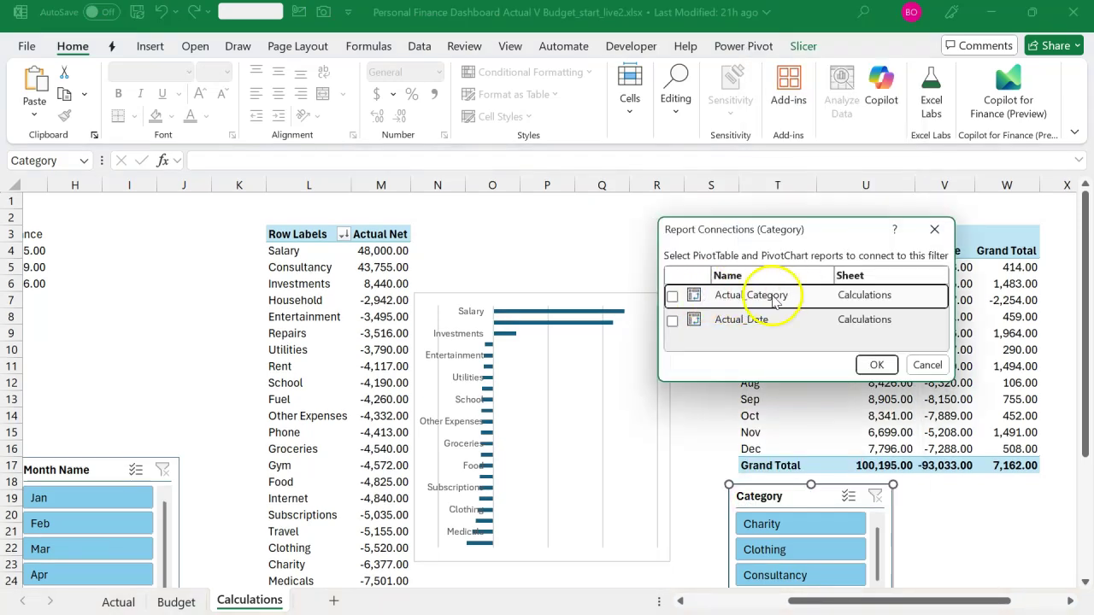
pyautogui.click(671, 320)
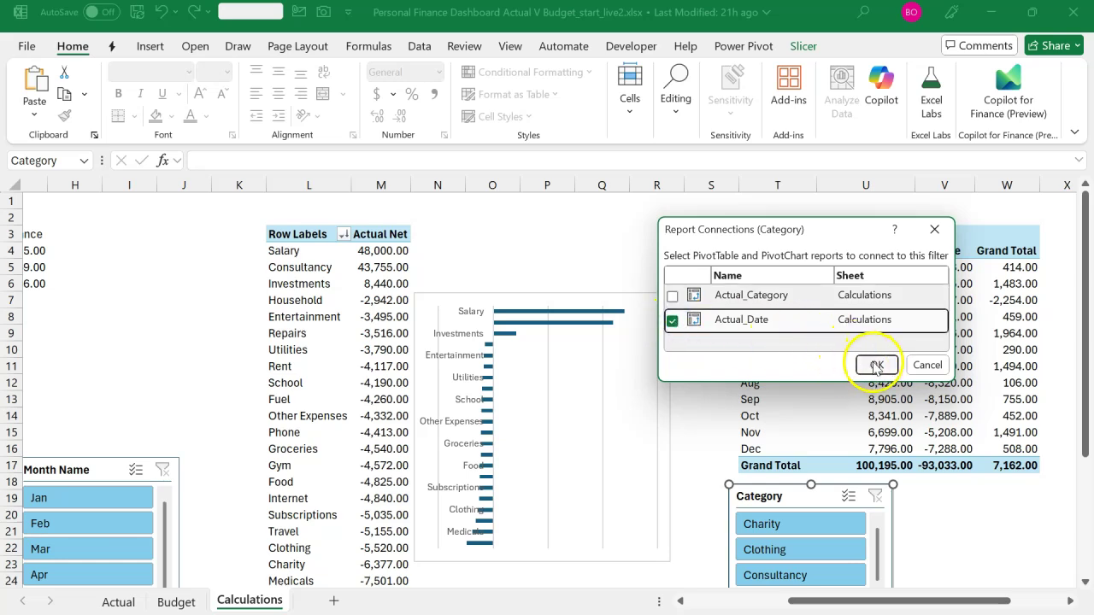
pyautogui.click(874, 364)
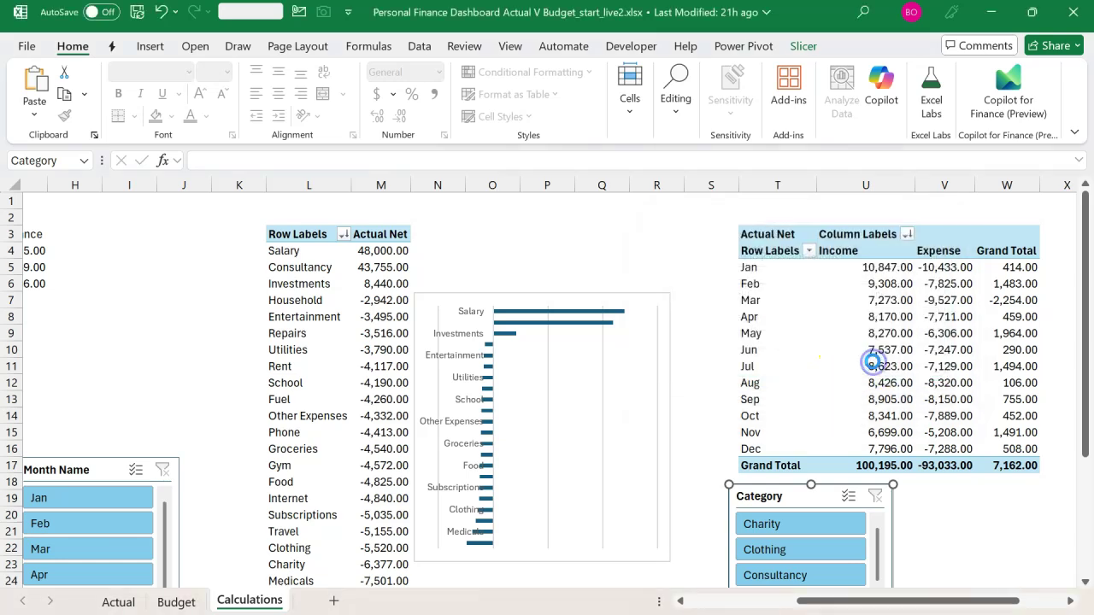
# Test the Category slicer by filtering to Charity, check the linked monthly columns beside the PivotTable, and clear the filter
pyautogui.click(816, 525)
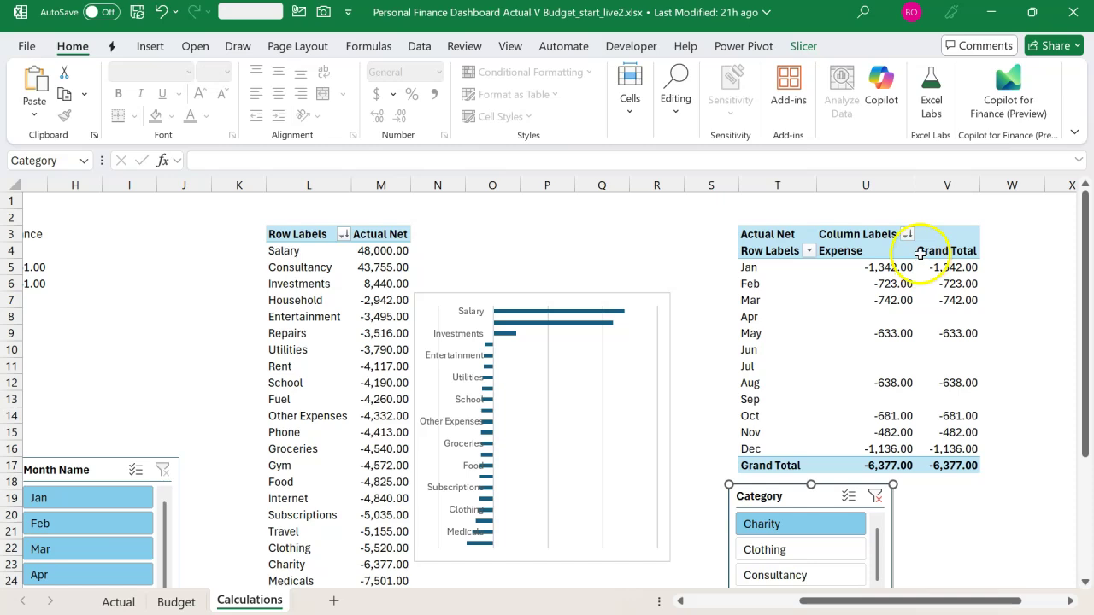
pyautogui.hscroll(3, 876, 461)
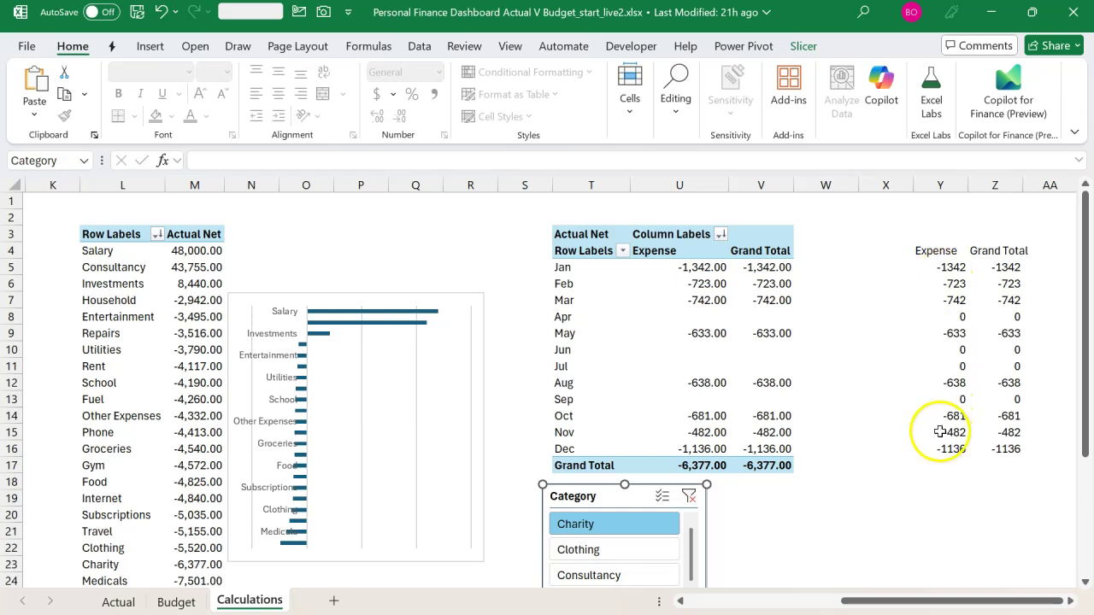
pyautogui.click(689, 496)
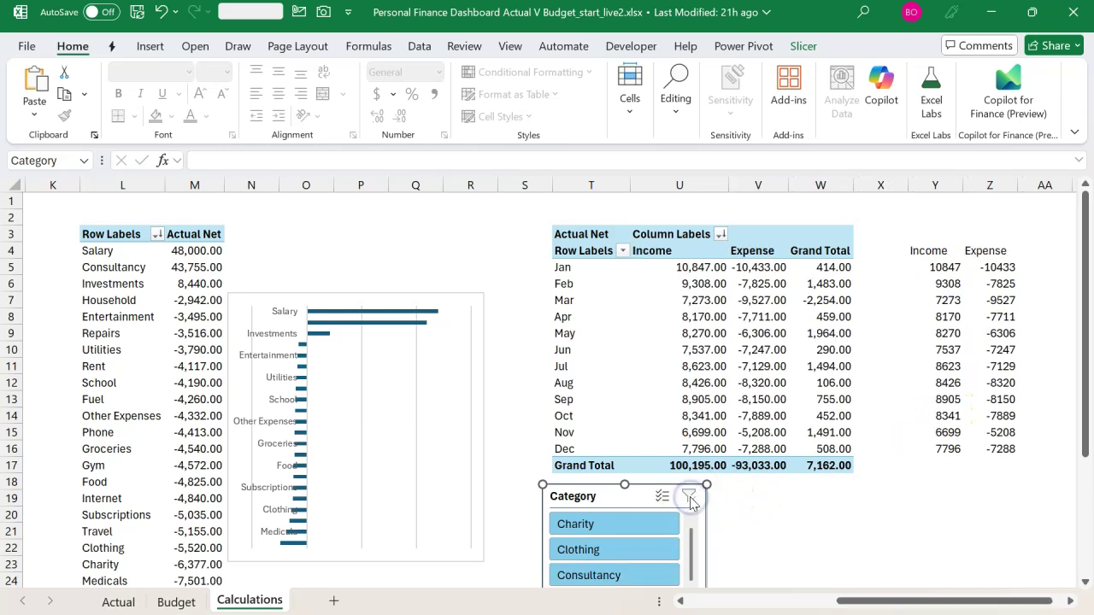
# Insert a column sparkline in cell Y20 based on the monthly income values in Y5:Y16
pyautogui.hscroll(5, 761, 412)
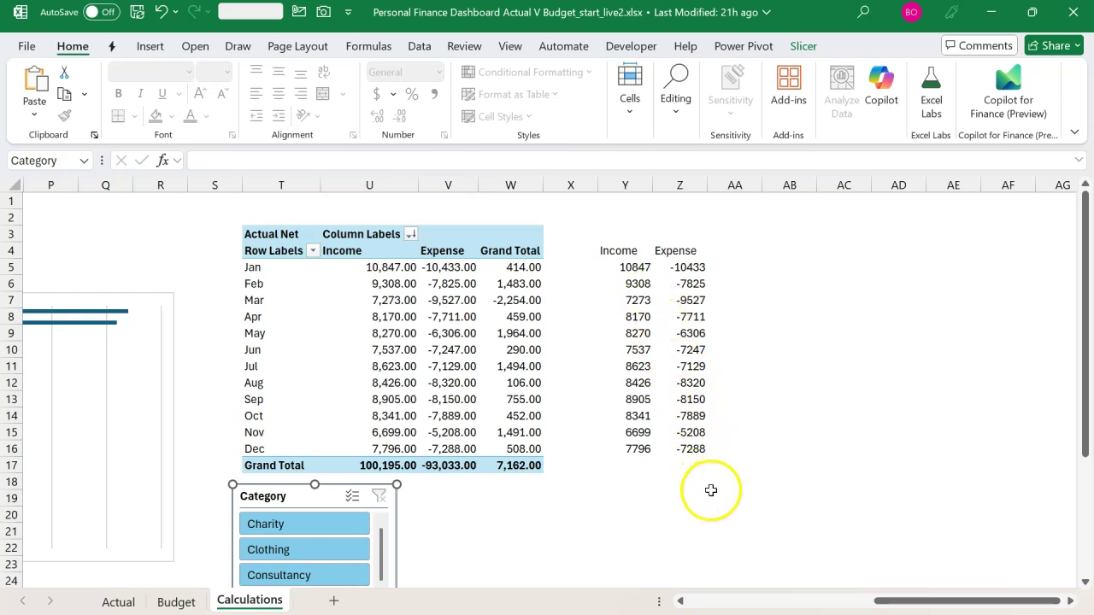
pyautogui.click(636, 510)
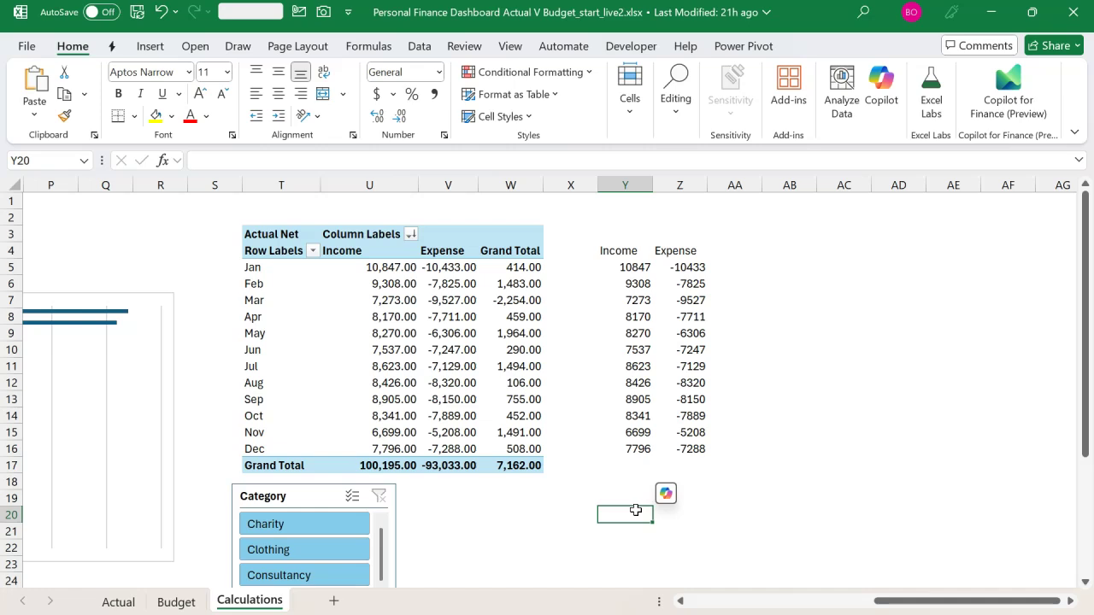
pyautogui.click(163, 49)
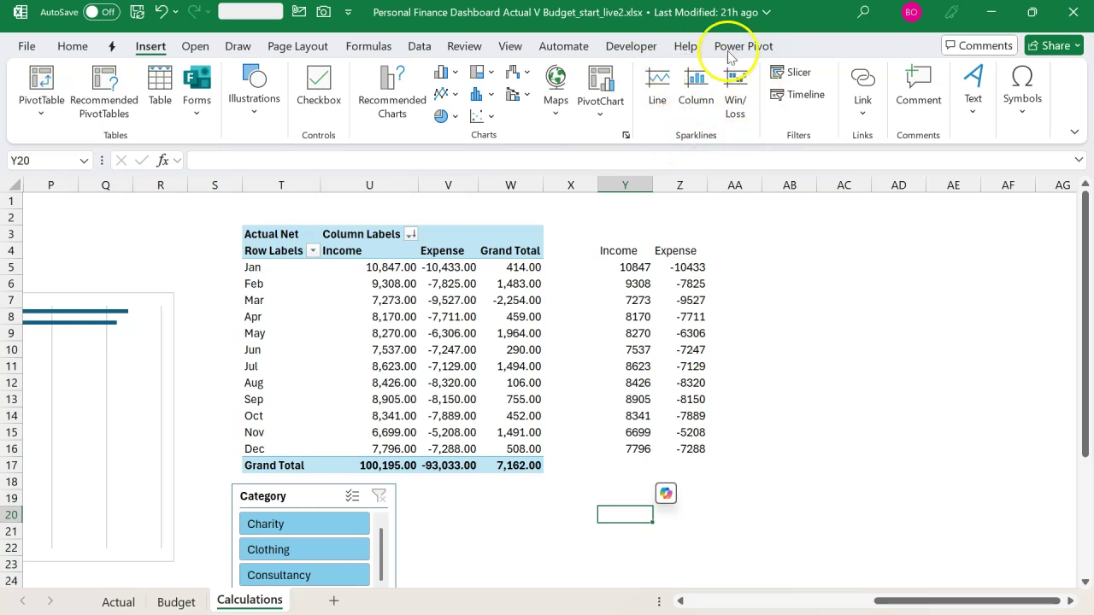
pyautogui.click(704, 99)
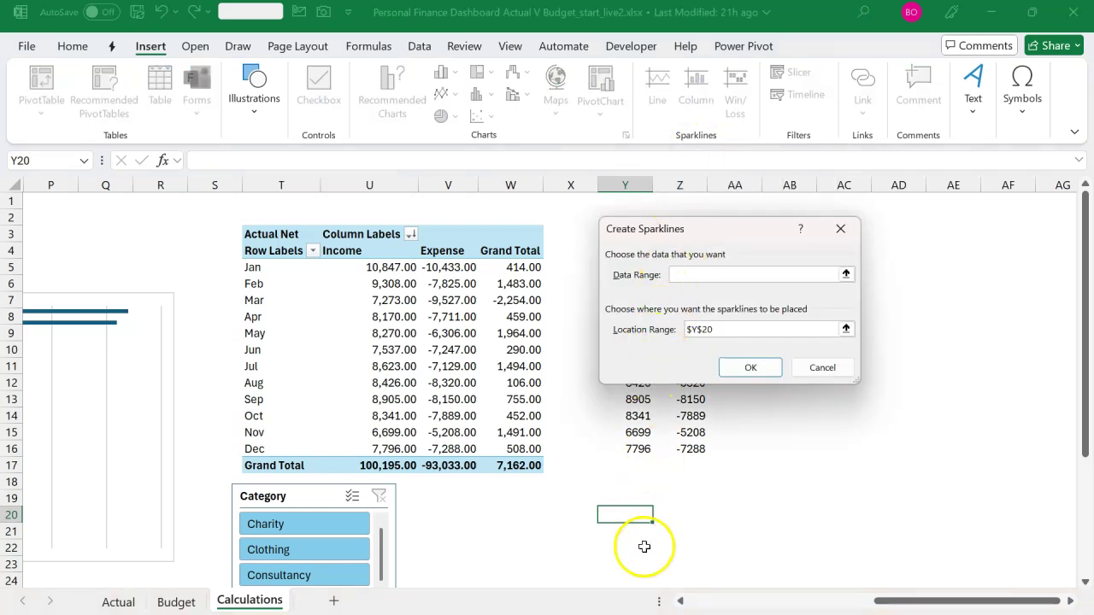
pyautogui.click(845, 274)
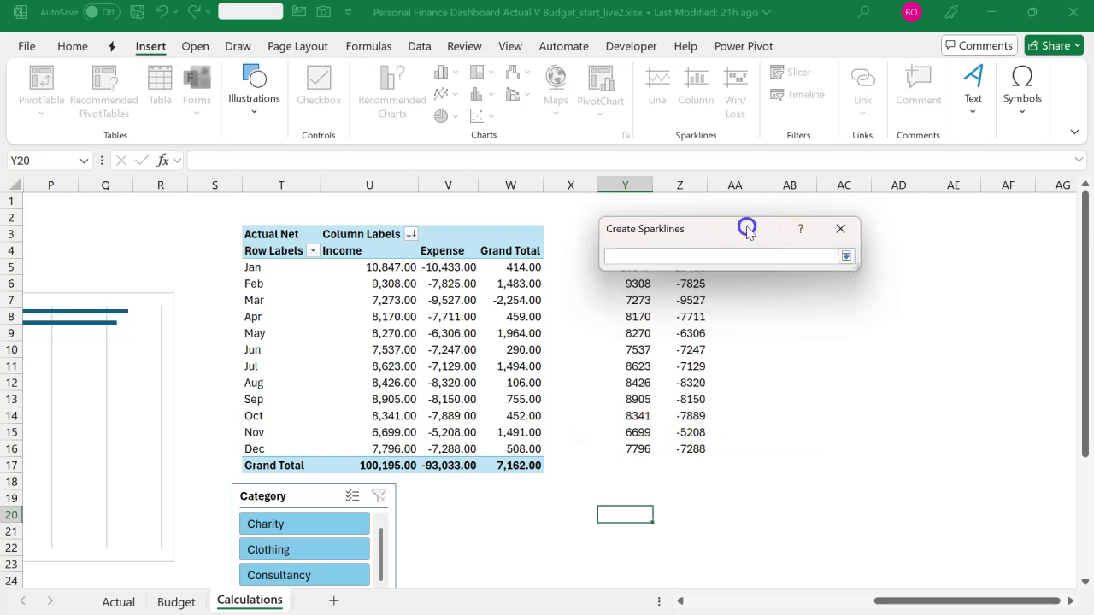
pyautogui.moveTo(747, 230); pyautogui.dragTo(895, 229)
pyautogui.moveTo(630, 268); pyautogui.dragTo(639, 450)
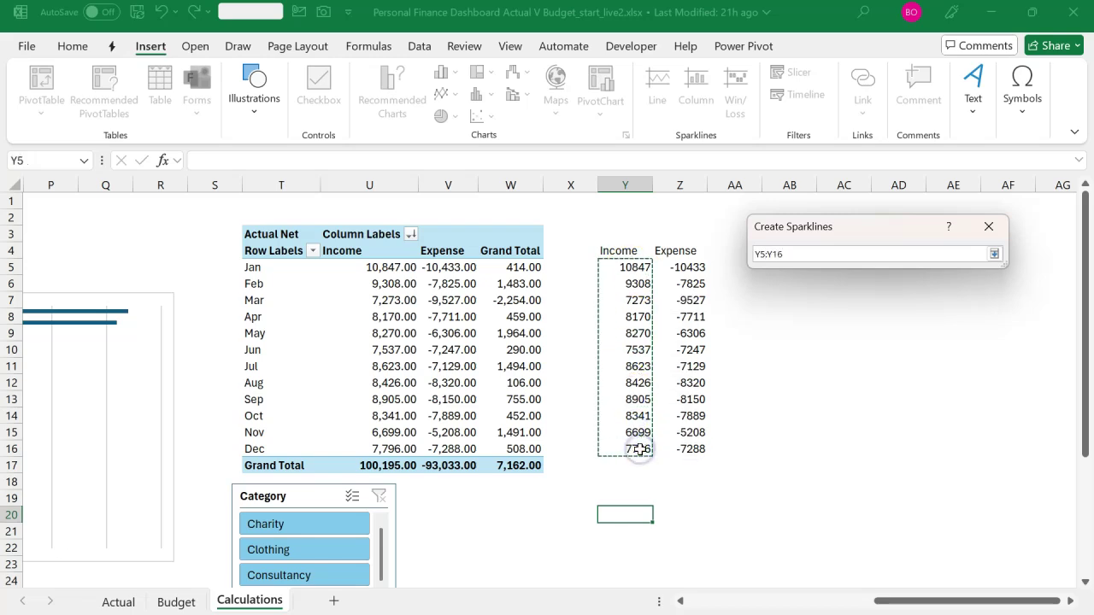
pyautogui.press('Return')
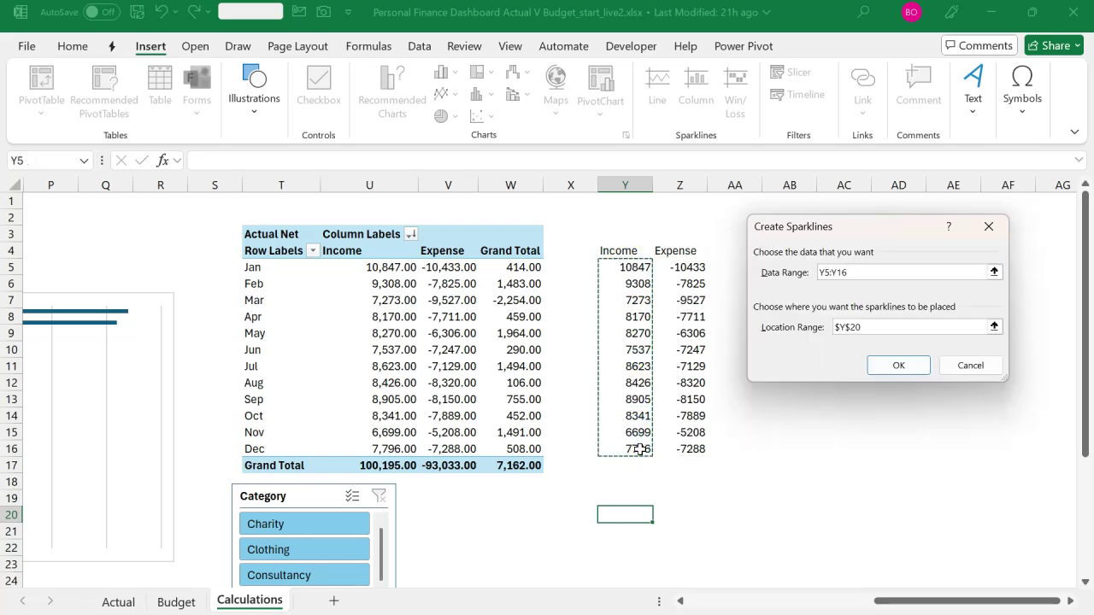
pyautogui.click(908, 364)
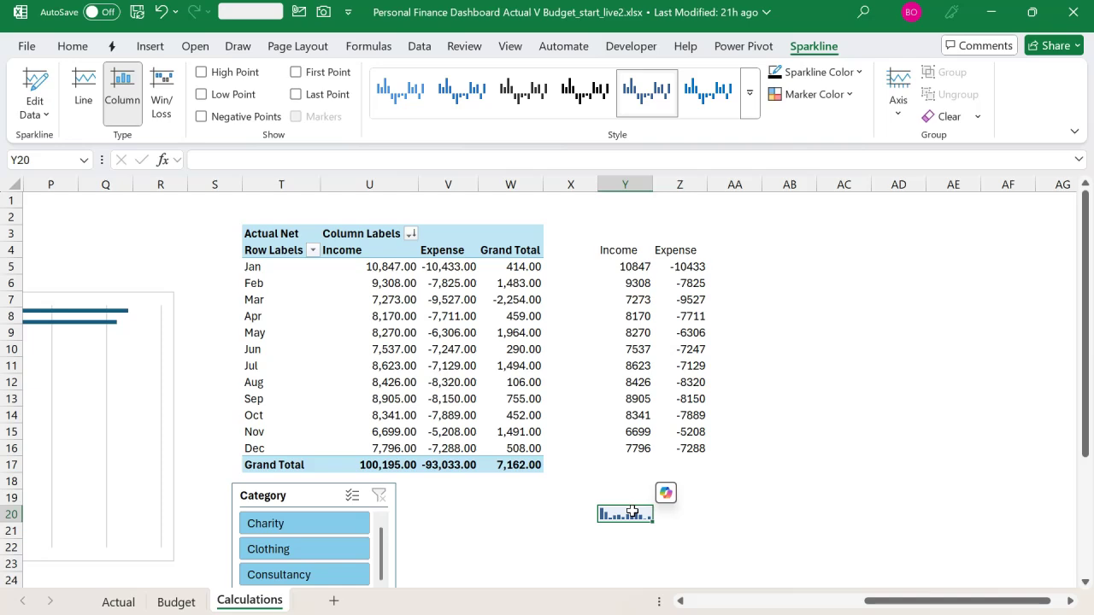
# Merge and center cells Y20:Z22 to enlarge the income sparkline
pyautogui.moveTo(651, 519); pyautogui.dragTo(676, 547)
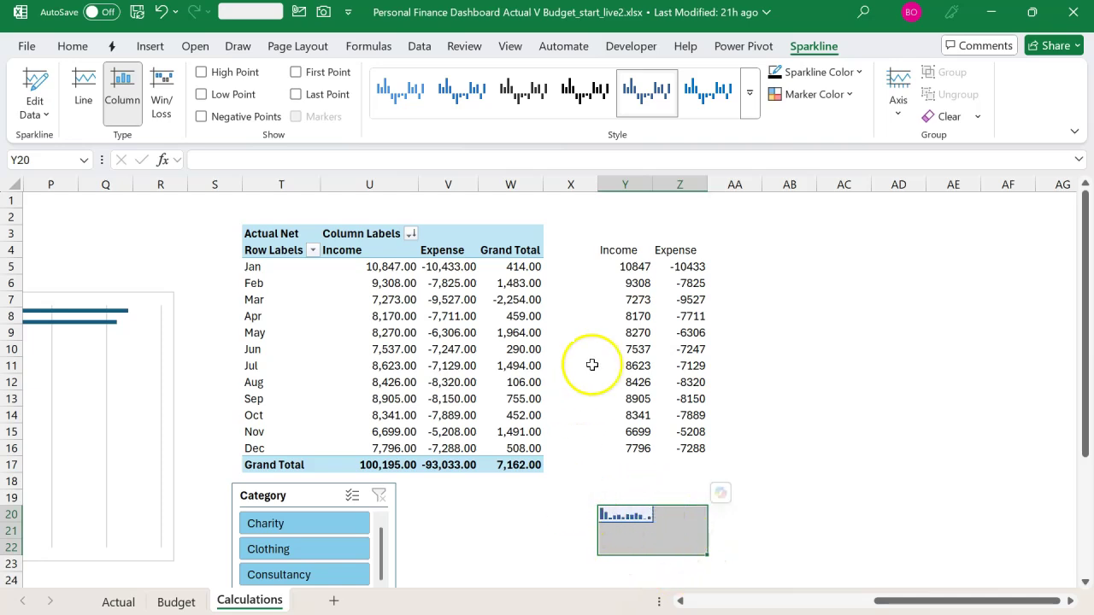
pyautogui.click(72, 47)
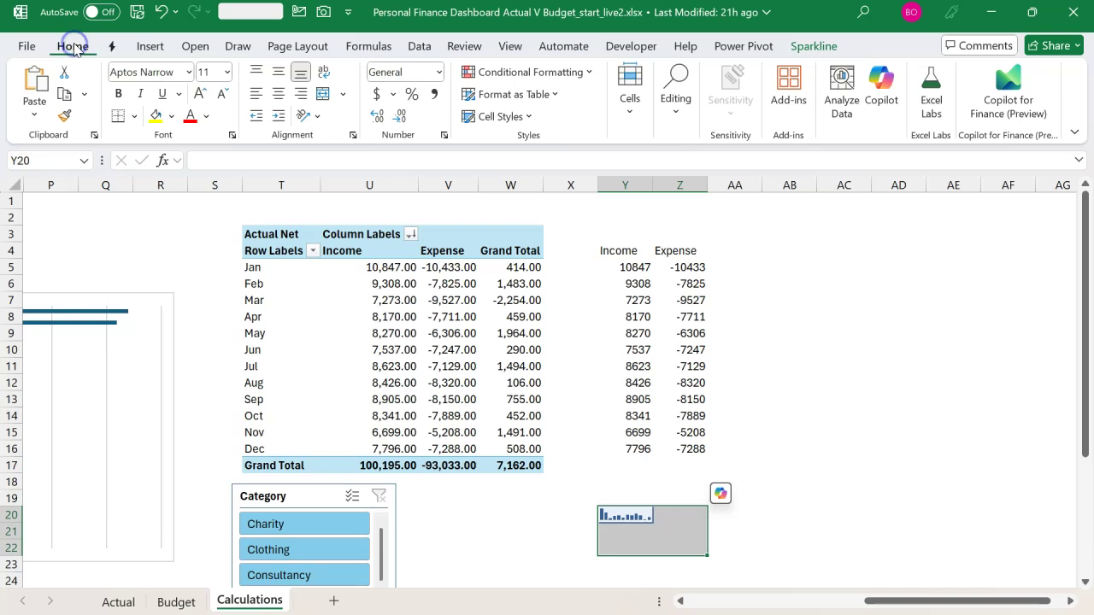
pyautogui.click(322, 94)
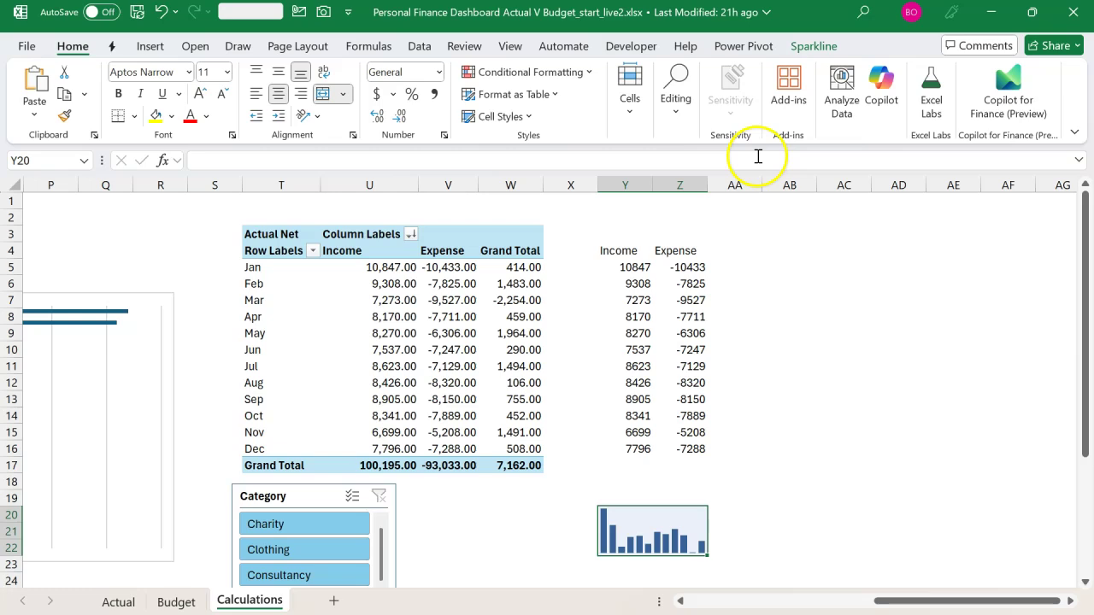
# Color the income sparkline grey and highlight its high point in the recently used green
pyautogui.click(811, 45)
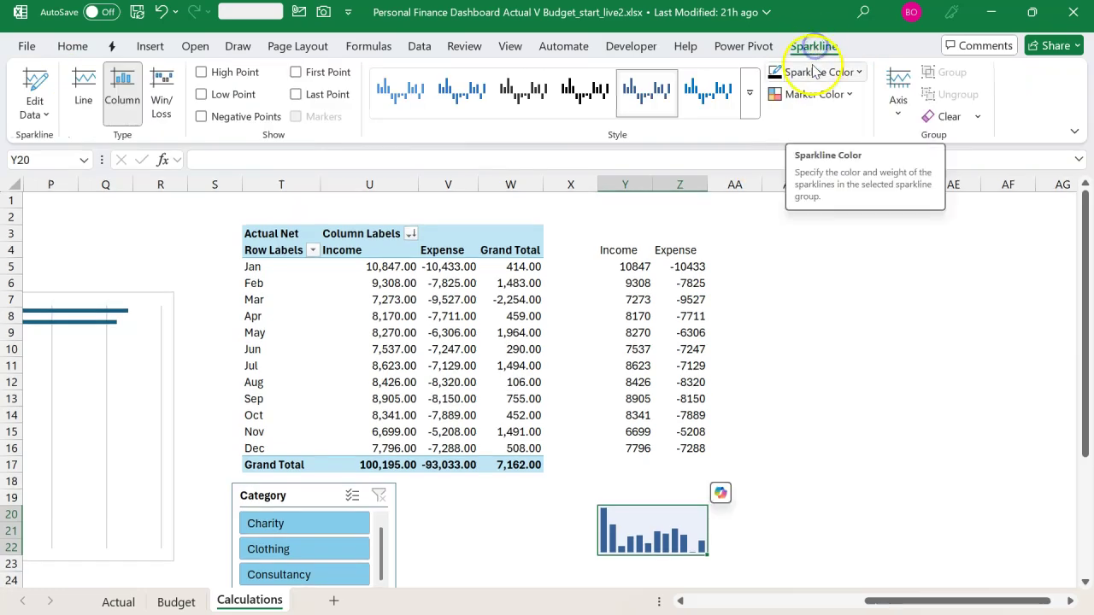
pyautogui.click(835, 73)
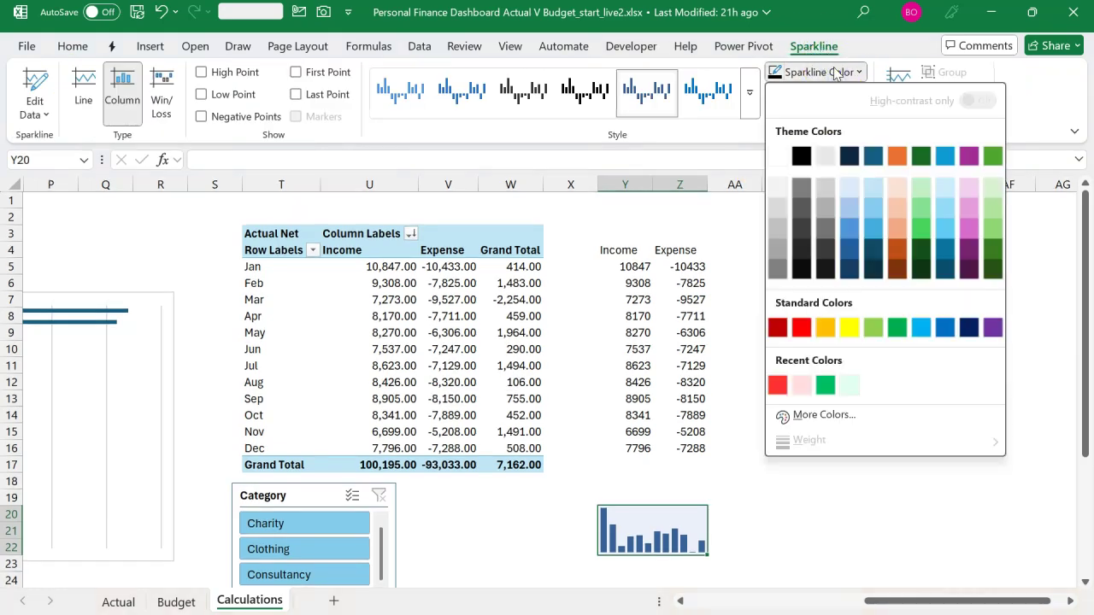
pyautogui.click(781, 251)
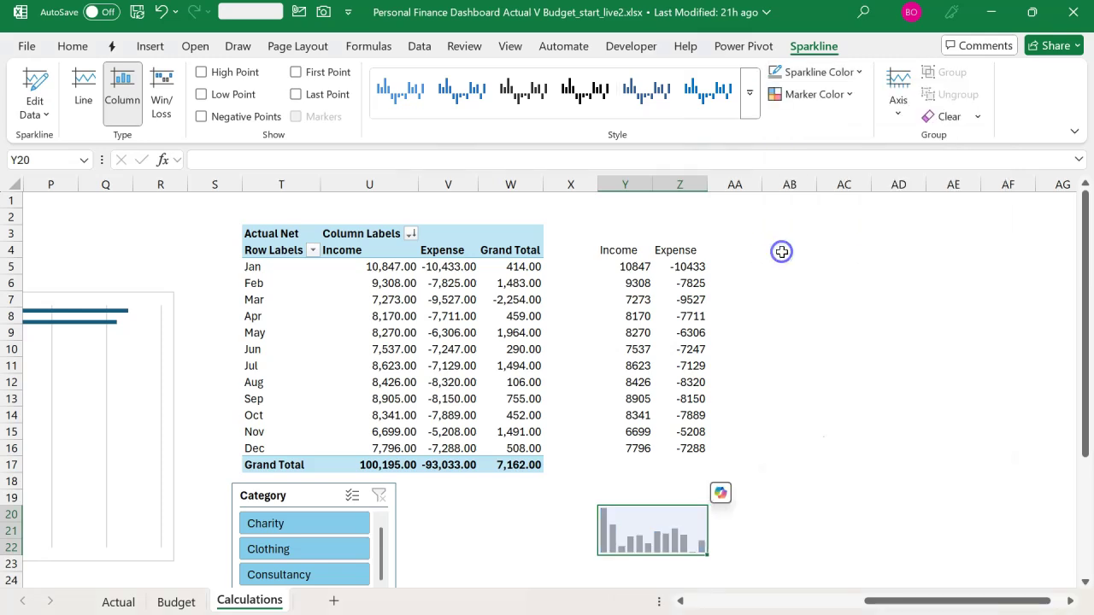
pyautogui.click(833, 95)
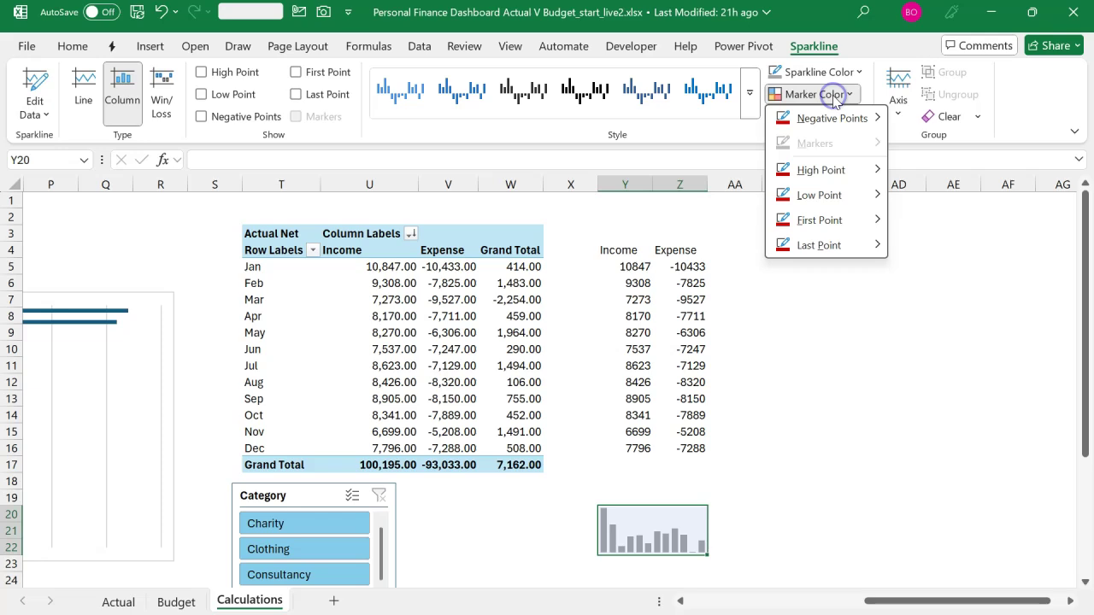
pyautogui.moveTo(846, 175)
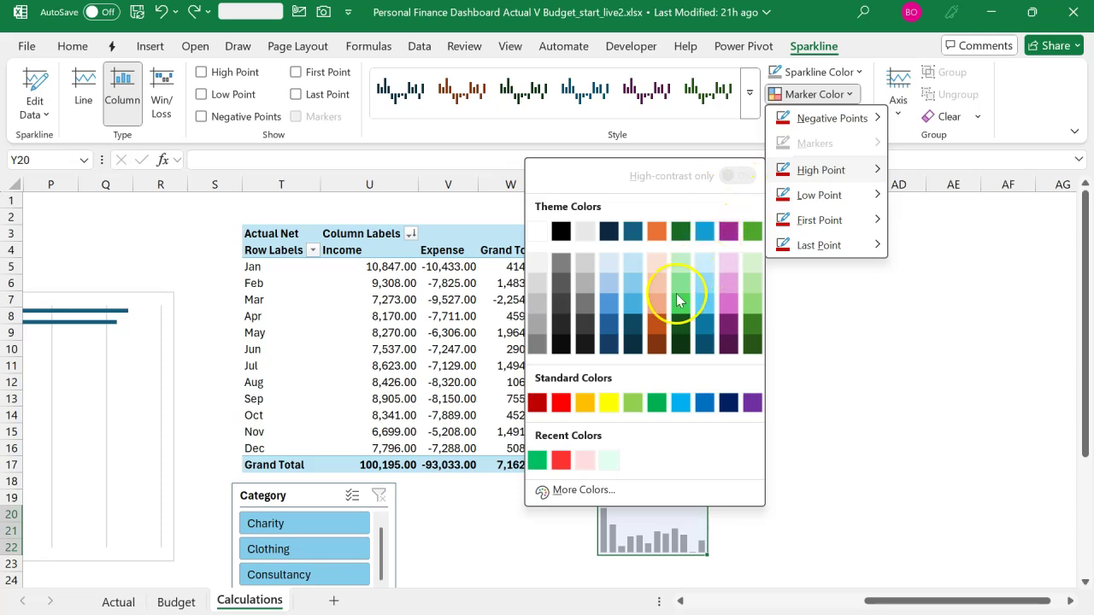
pyautogui.click(539, 461)
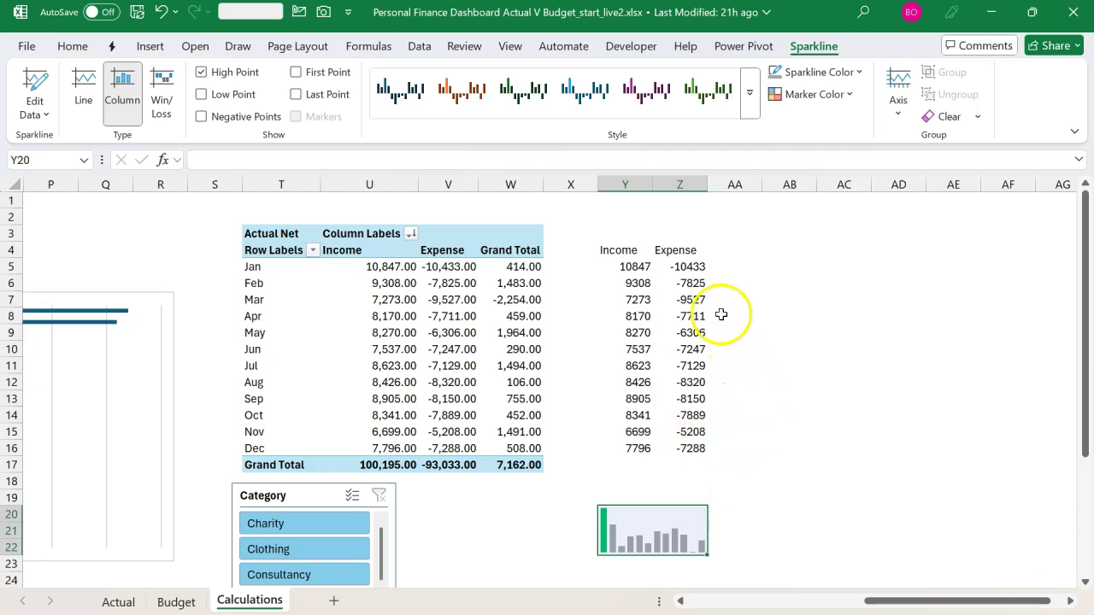
# Change the Expense formula in Z5 to =-V5 and fill it down through Z16
pyautogui.click(698, 280)
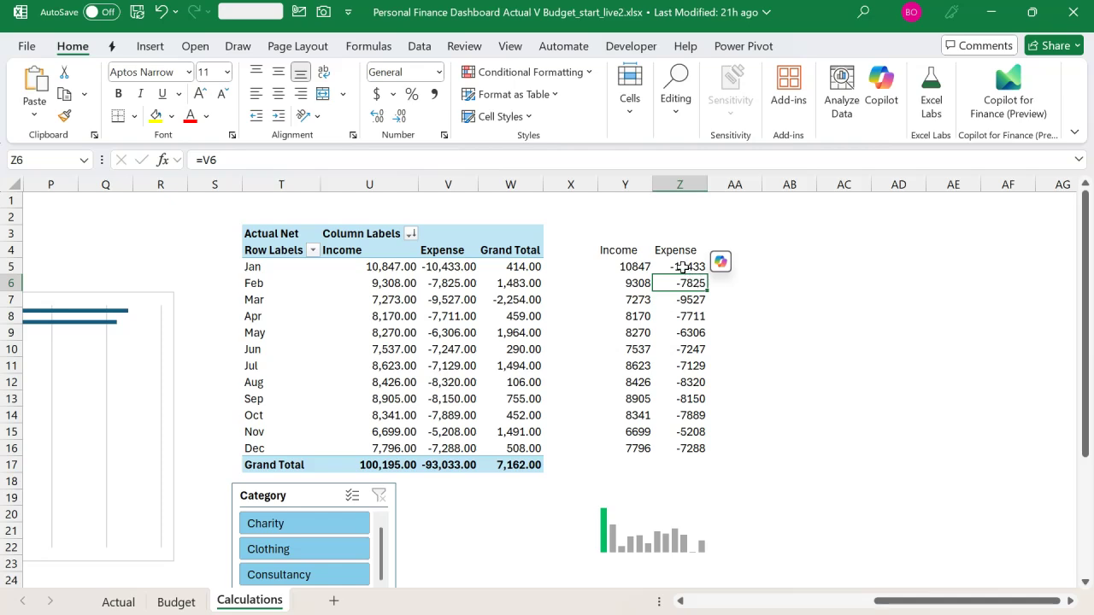
pyautogui.click(684, 267)
pyautogui.doubleClick(676, 267)
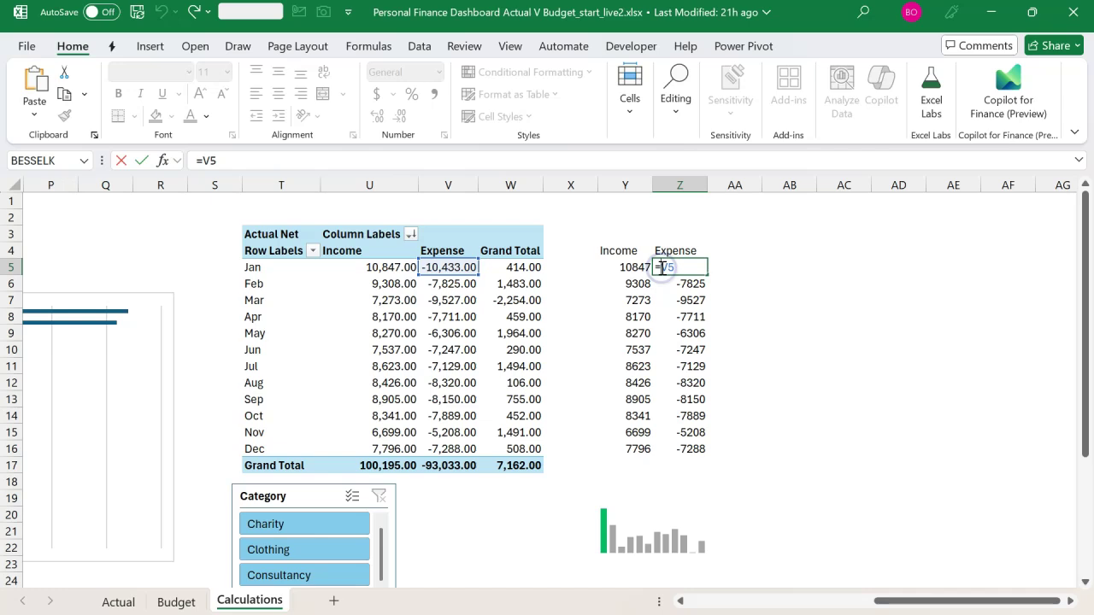
pyautogui.press('Return')
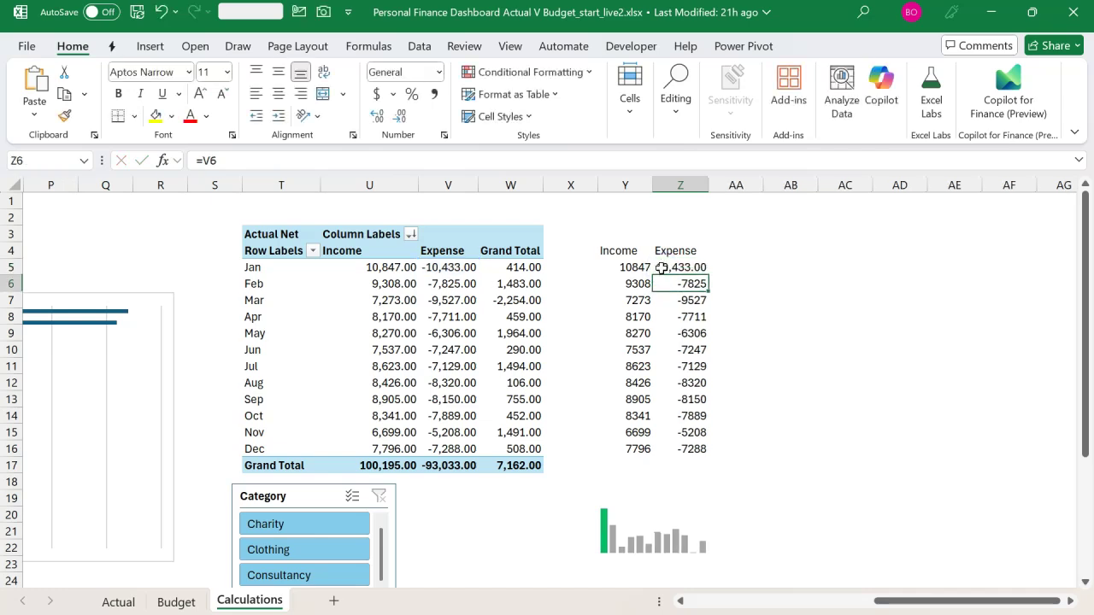
pyautogui.moveTo(664, 268); pyautogui.dragTo(692, 450)
pyautogui.hotkey('ctrl', 'd')
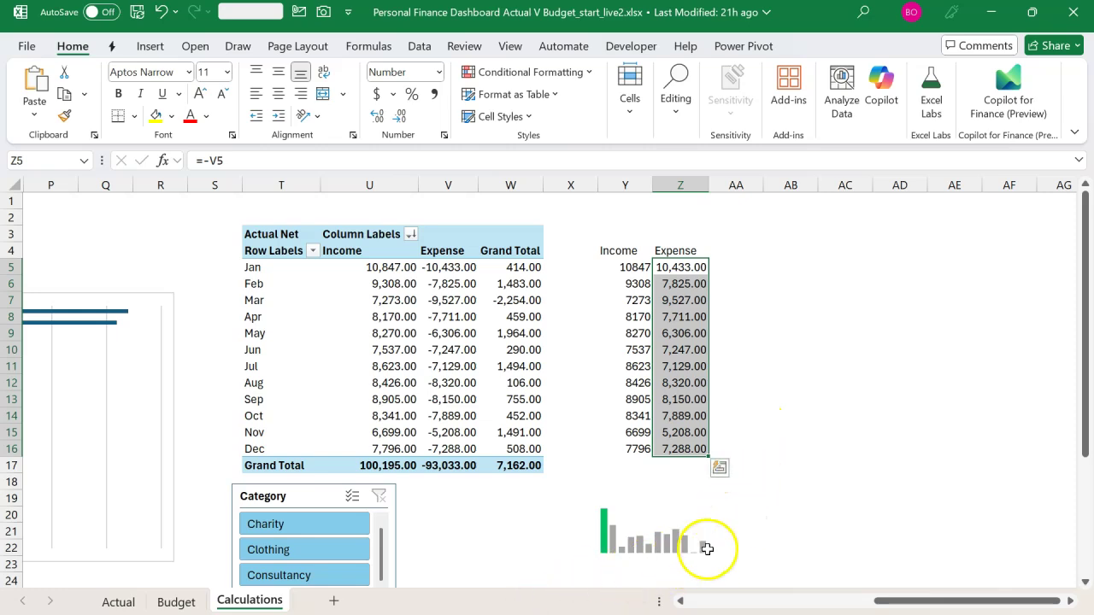
# Insert a column sparkline in cell AA20 based on the monthly expense values in Z5:Z16
pyautogui.click(756, 503)
pyautogui.click(745, 514)
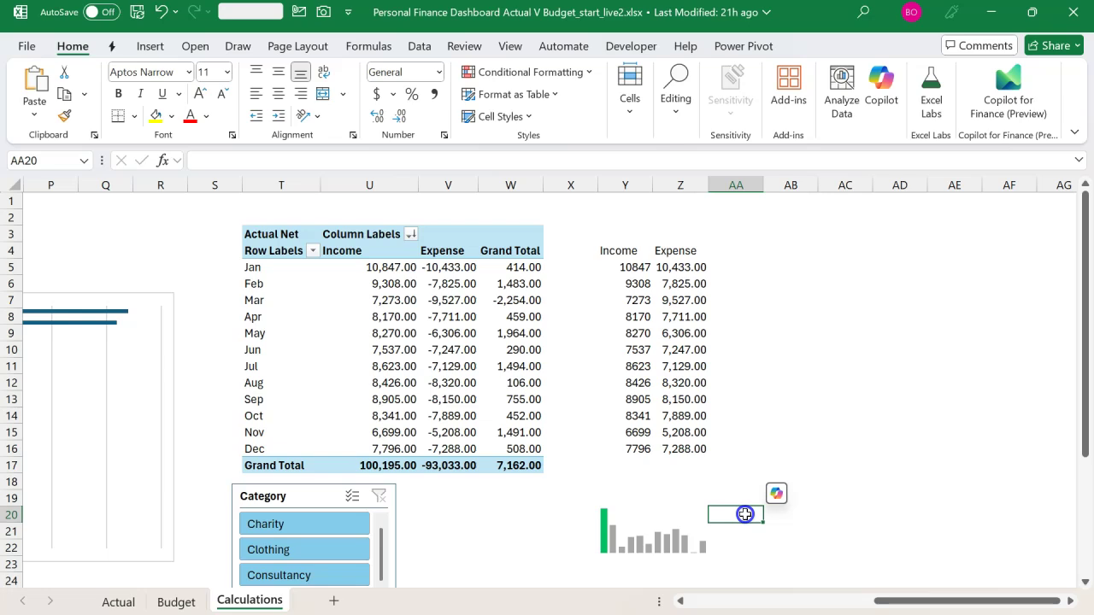
pyautogui.click(154, 47)
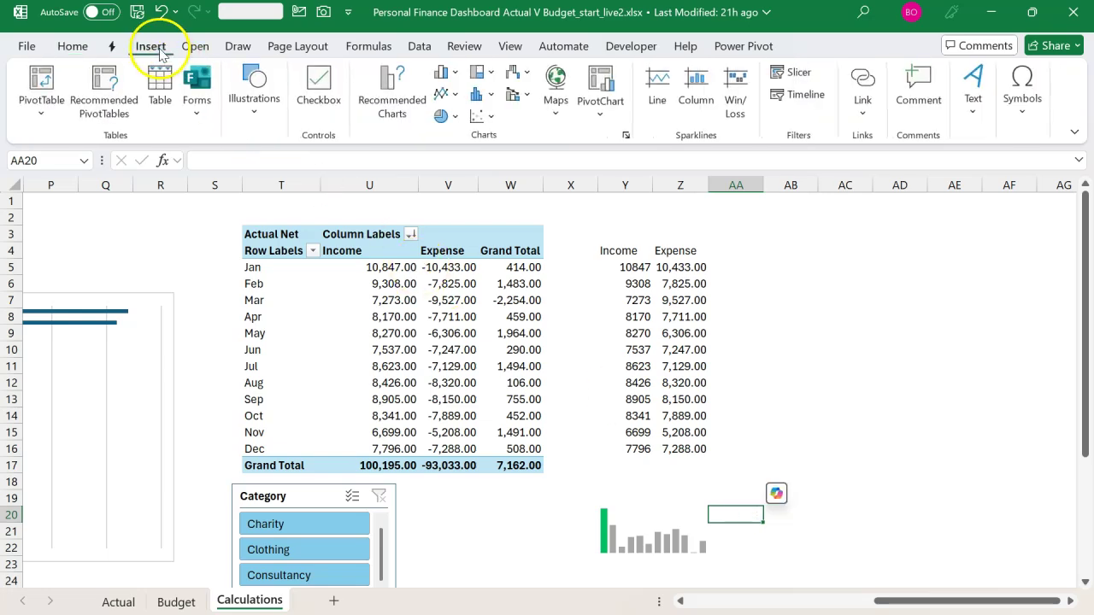
pyautogui.click(690, 98)
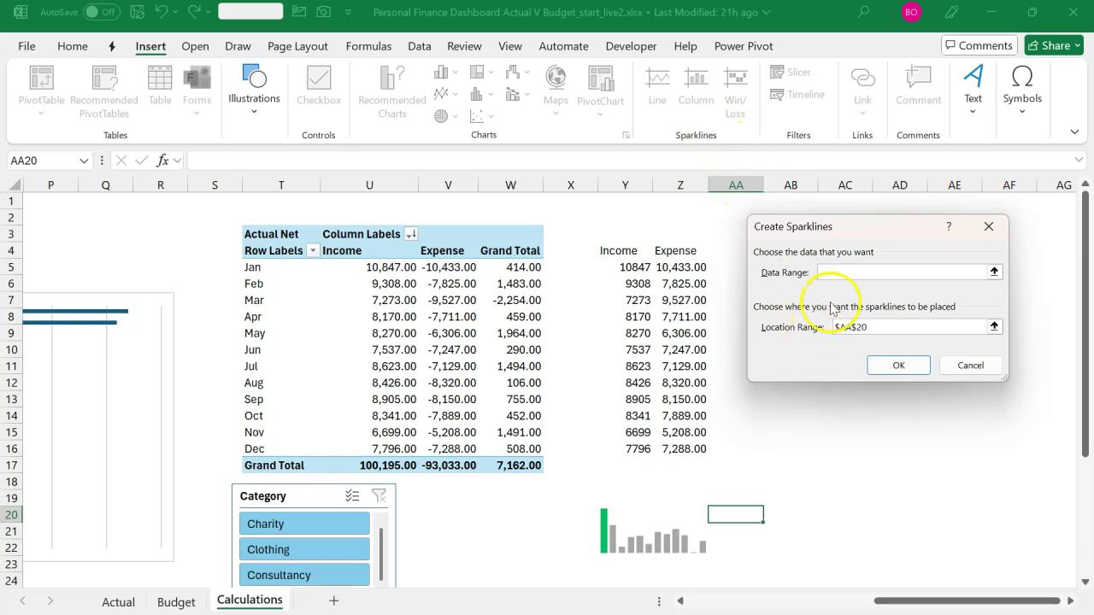
pyautogui.click(996, 276)
pyautogui.click(685, 267)
pyautogui.moveTo(685, 267); pyautogui.dragTo(690, 445)
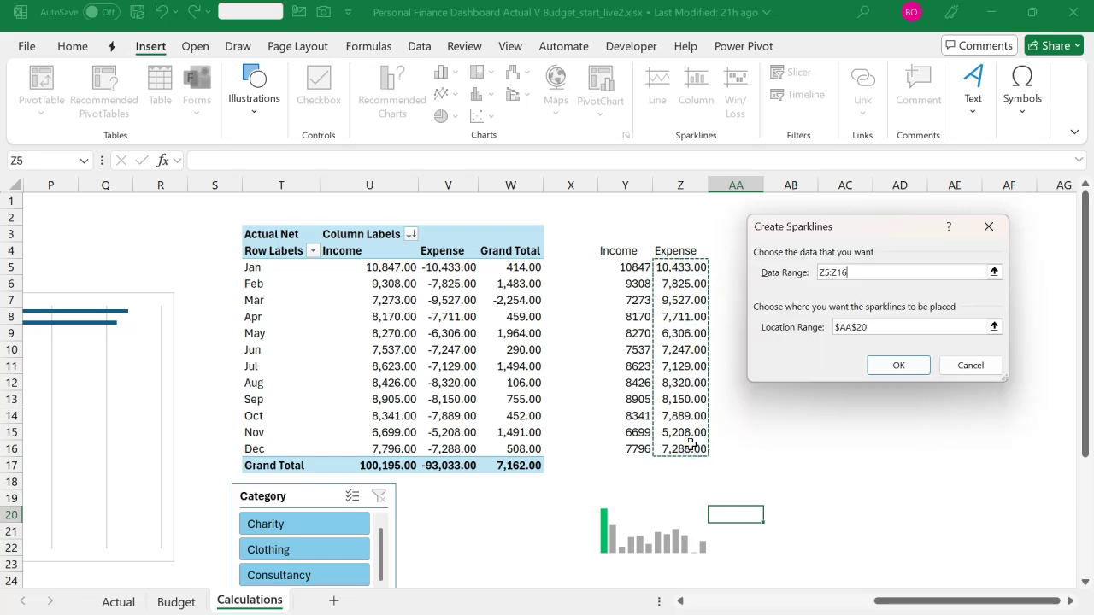
pyautogui.click(901, 366)
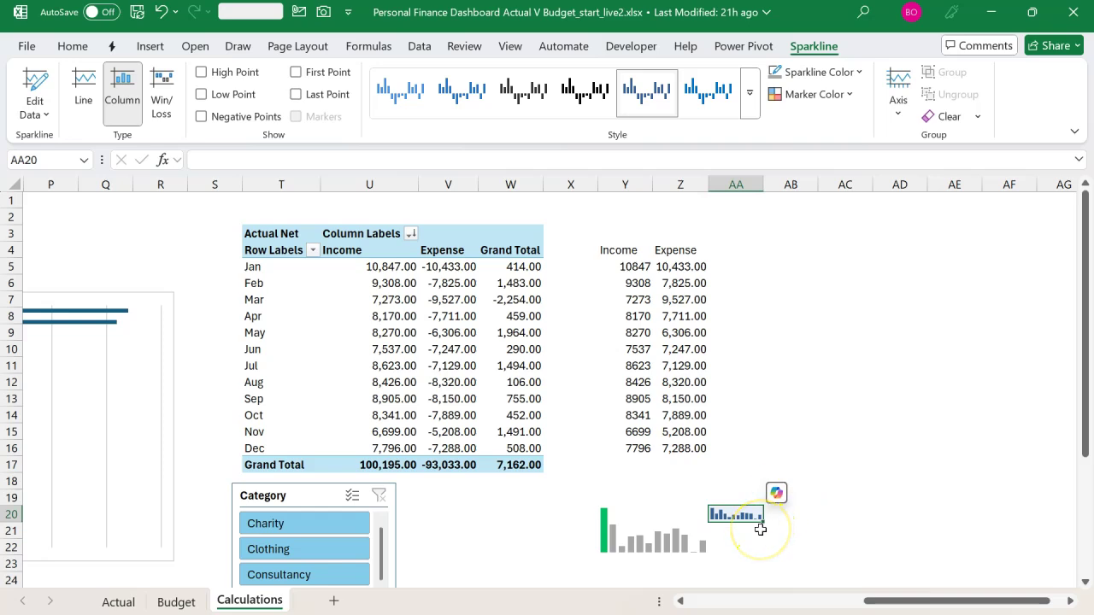
# Merge and center cells AA20:AB22 to enlarge the expense sparkline
pyautogui.hotkey('shift', 'Right')
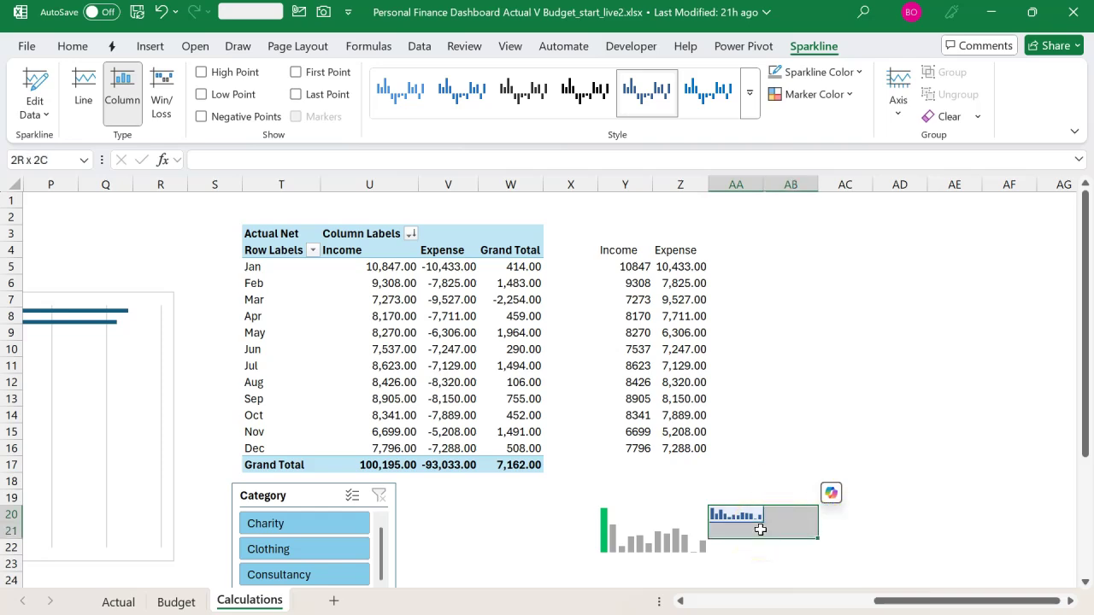
pyautogui.hotkey('shift', 'Down')
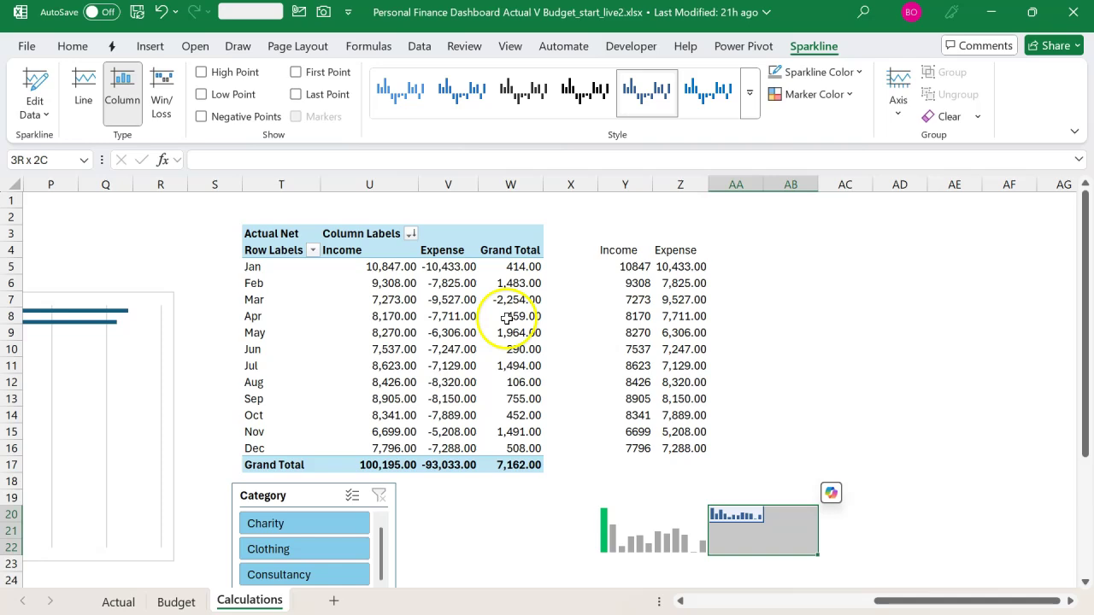
pyautogui.click(75, 47)
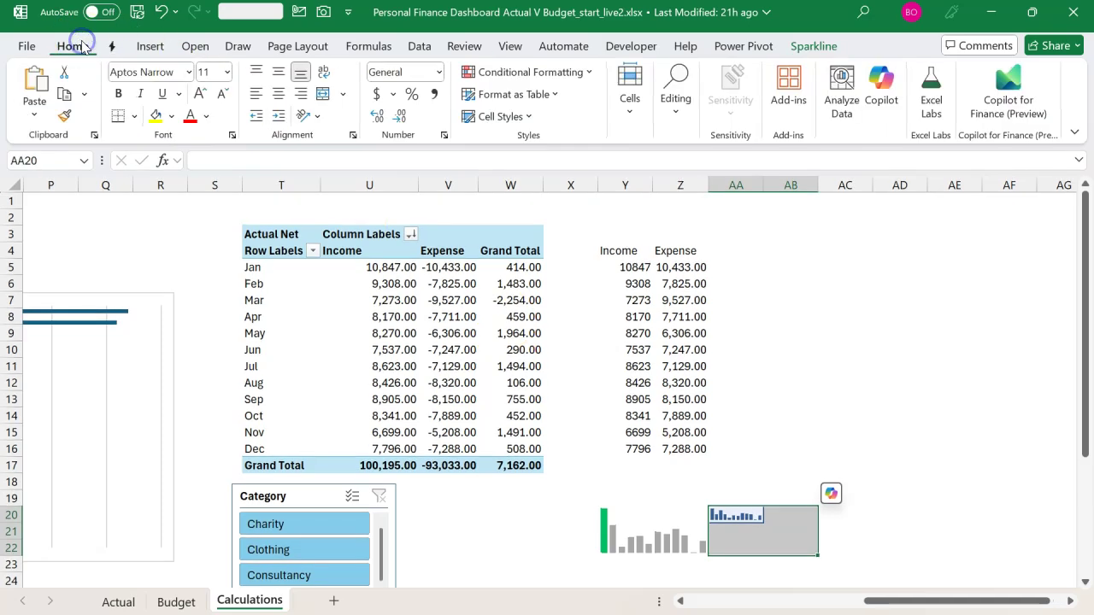
pyautogui.click(332, 101)
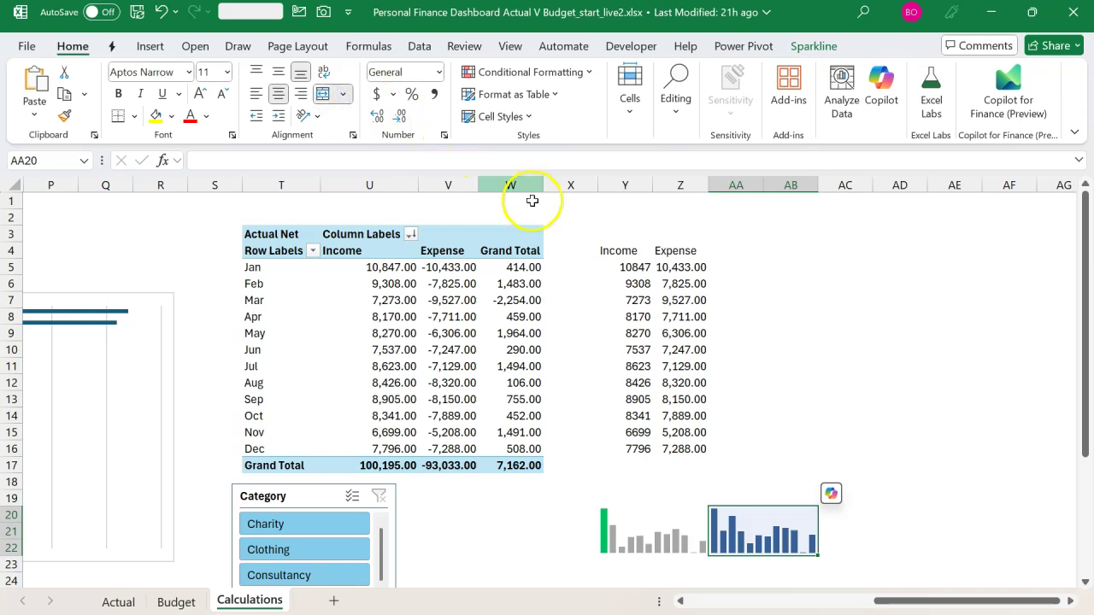
# Color the expense sparkline grey and highlight its high point in the recently used red
pyautogui.click(810, 53)
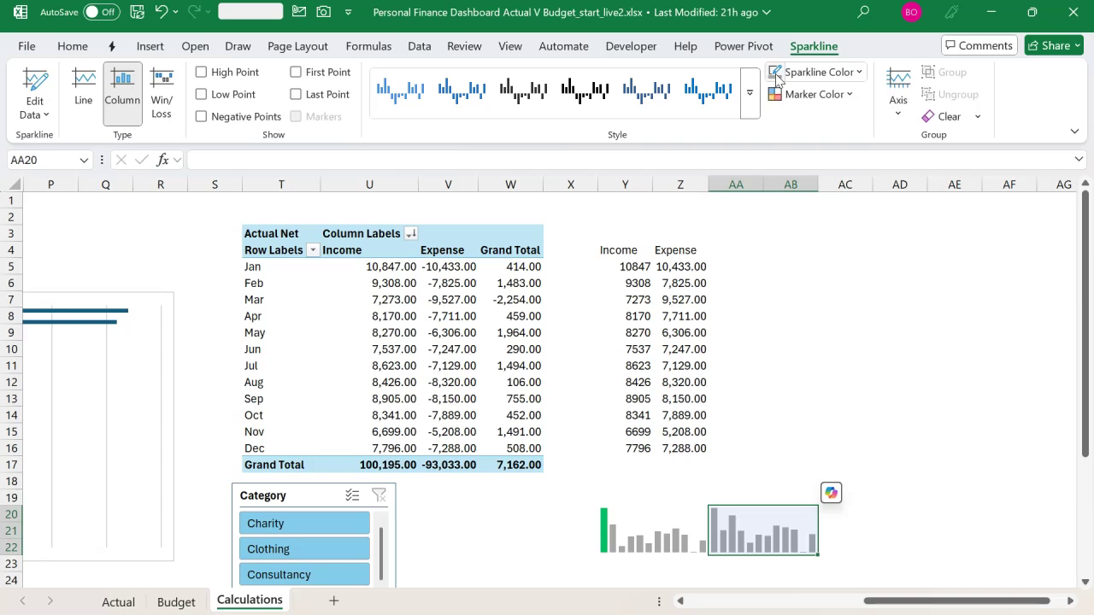
pyautogui.click(845, 96)
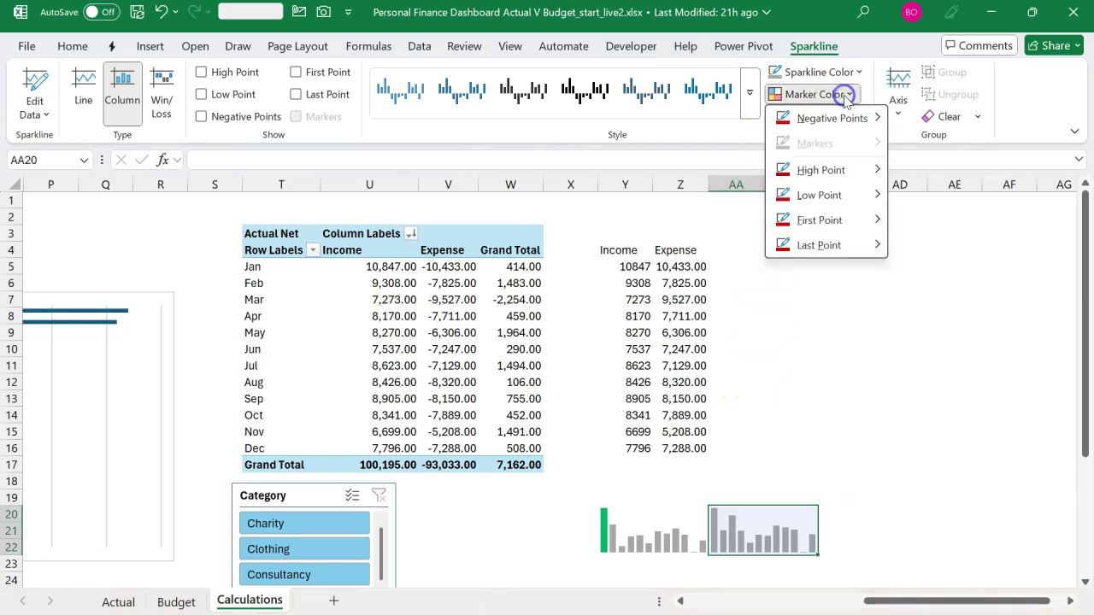
pyautogui.click(822, 171)
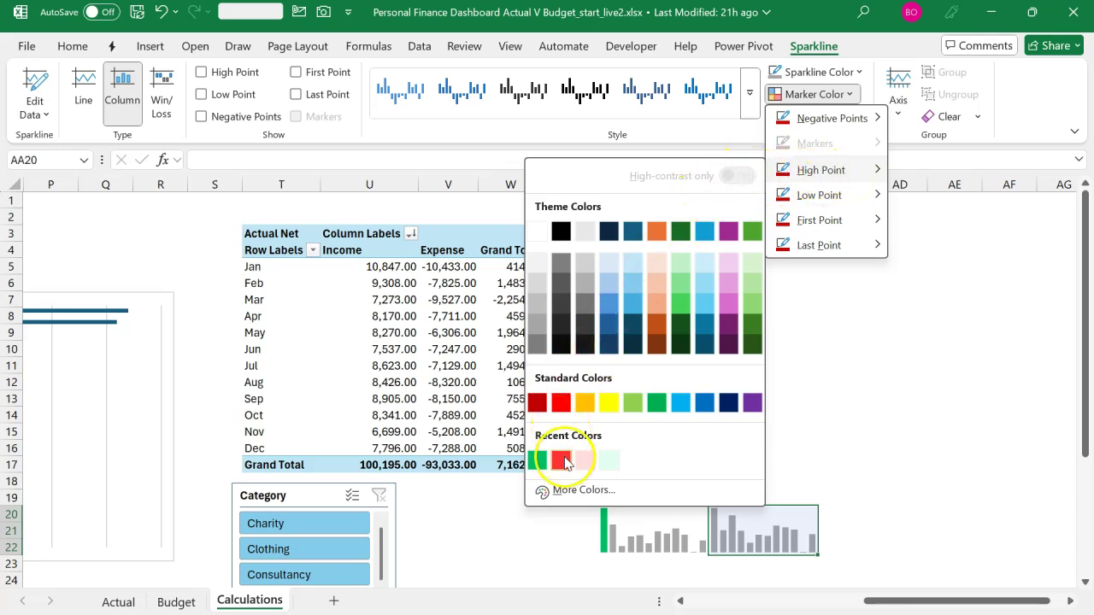
pyautogui.click(561, 461)
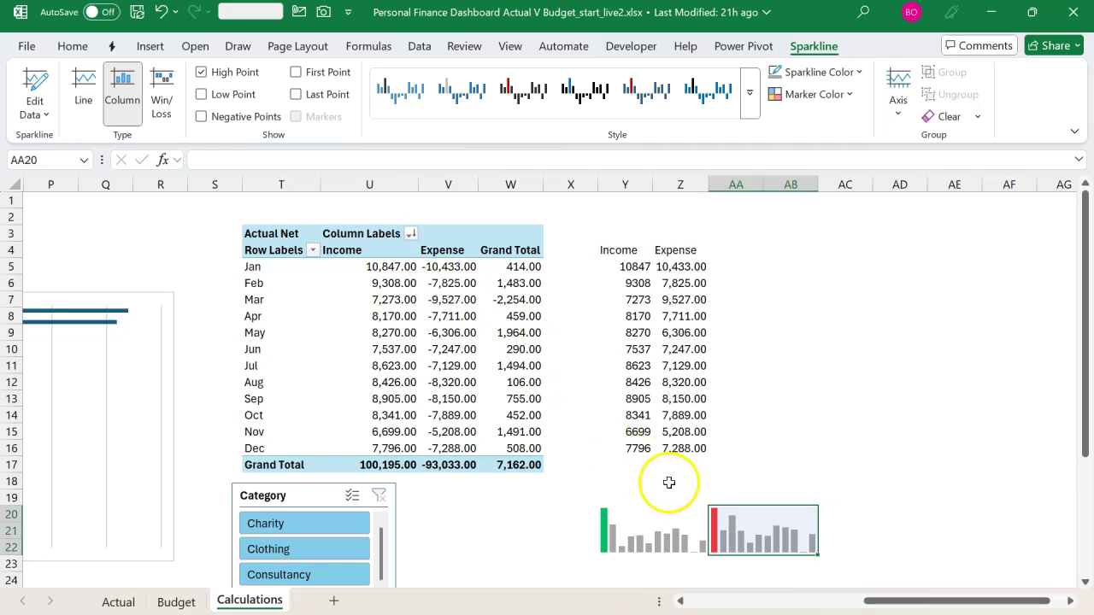
pyautogui.click(670, 523)
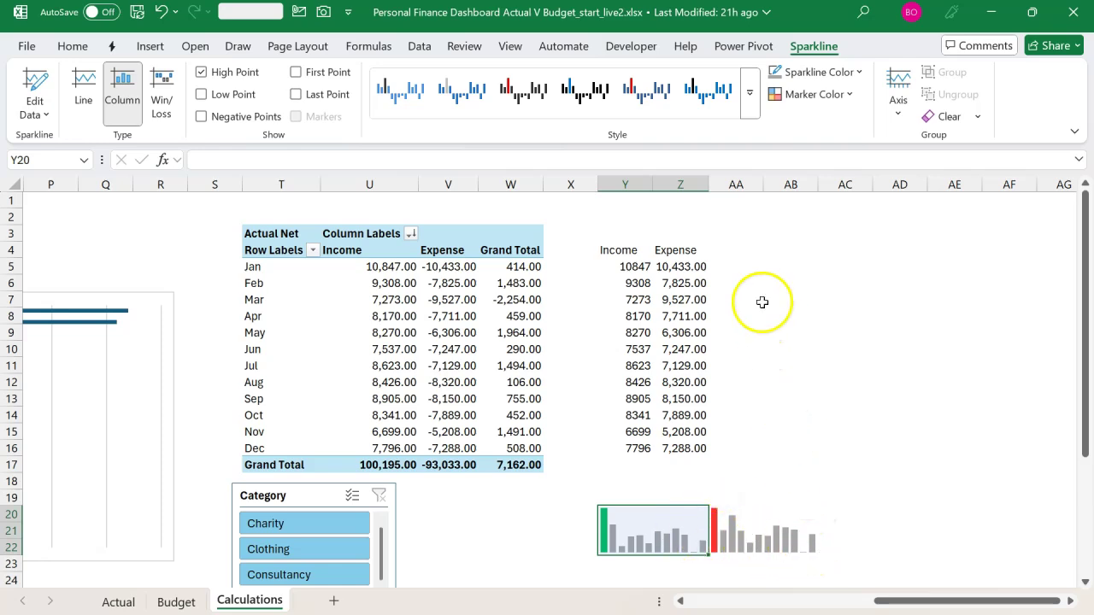
# Add the heading % Spent in AA4 and enter the formula =Z5/Y5 in AA5
pyautogui.click(751, 253)
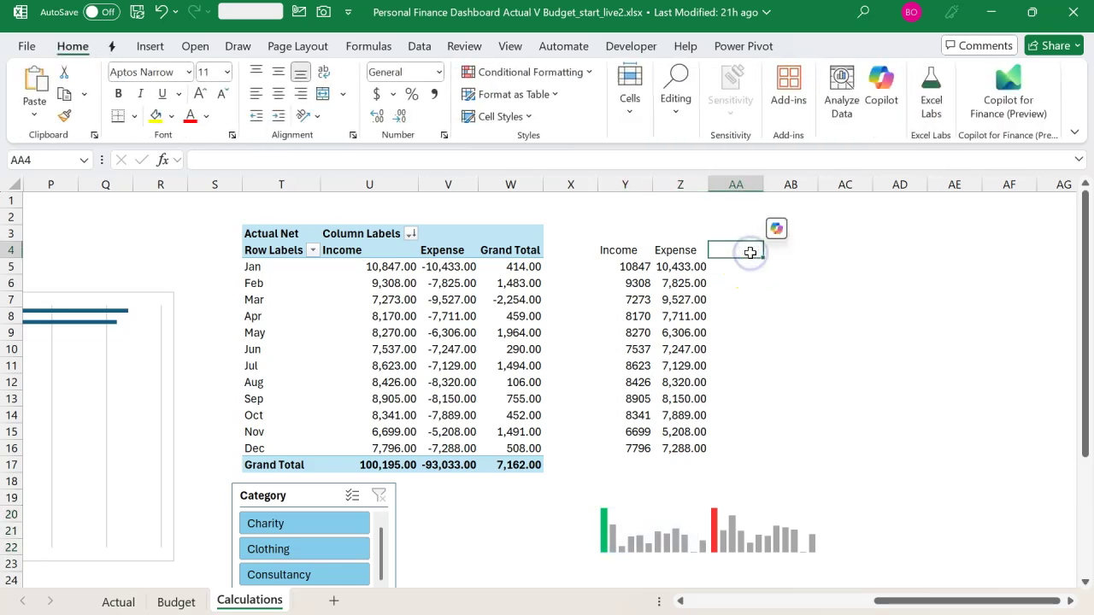
pyautogui.write('% Spent')
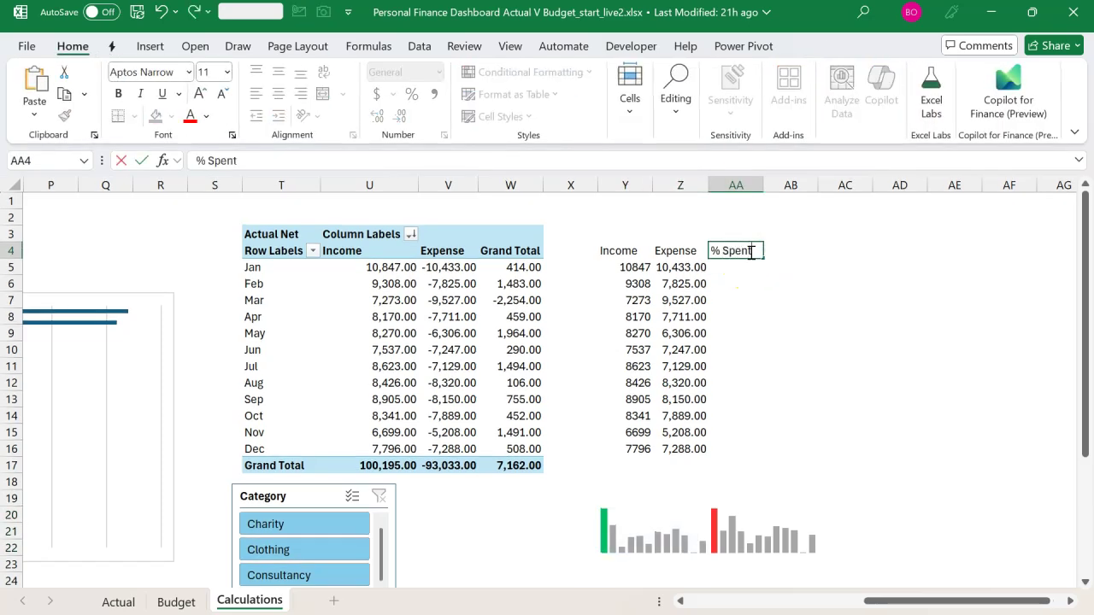
pyautogui.press('Return')
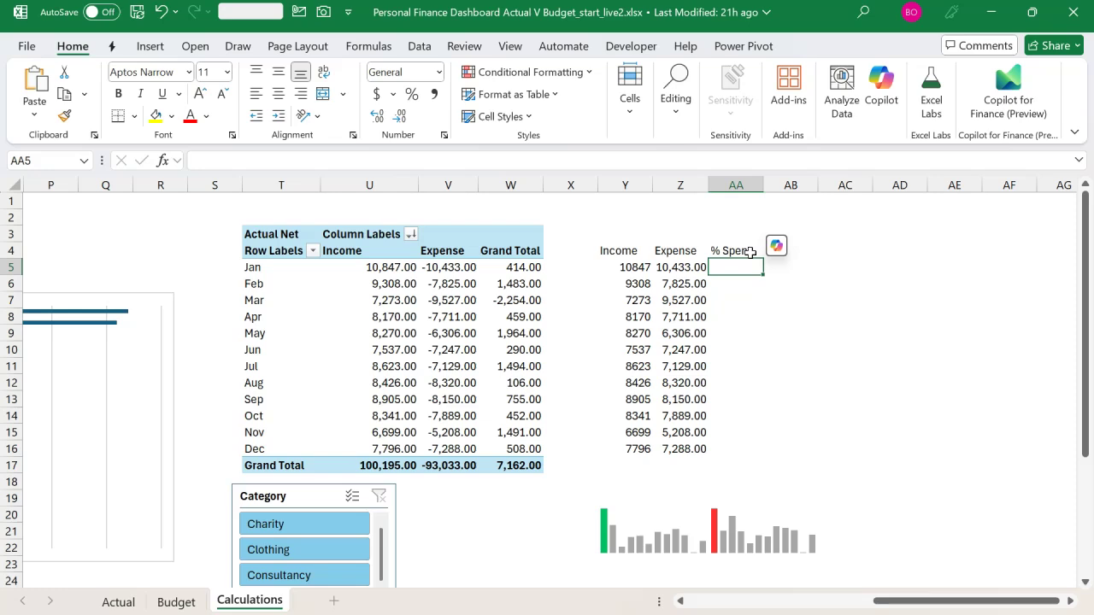
pyautogui.write('=')
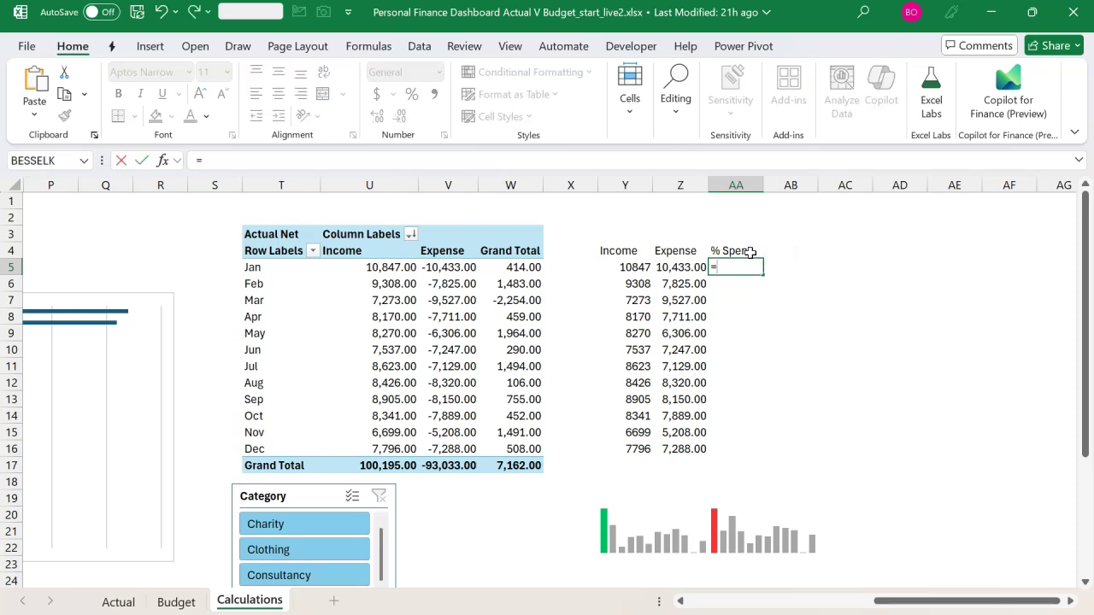
pyautogui.press('Left')
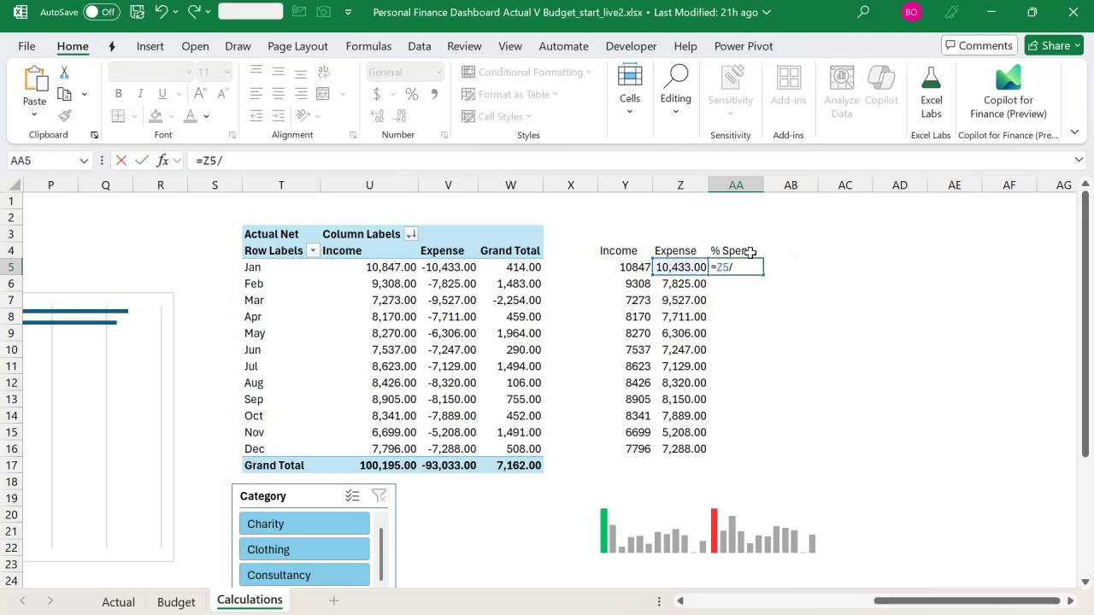
pyautogui.press('Left')
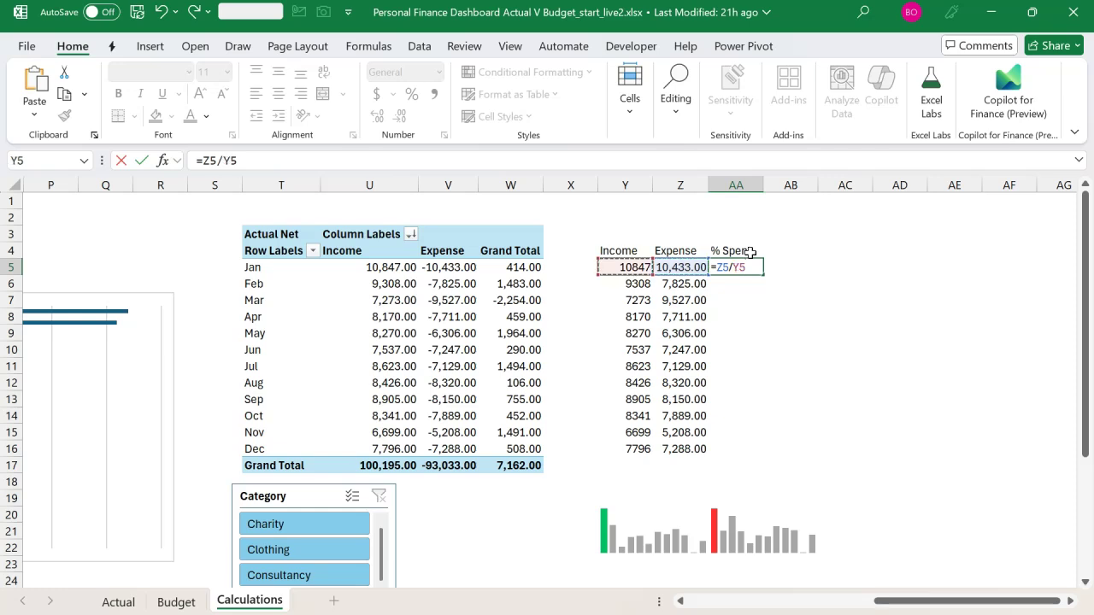
pyautogui.press('Return')
# Fill the % Spent formula down through AA16 and format the values as percentages without decimals
pyautogui.moveTo(735, 266); pyautogui.dragTo(740, 452)
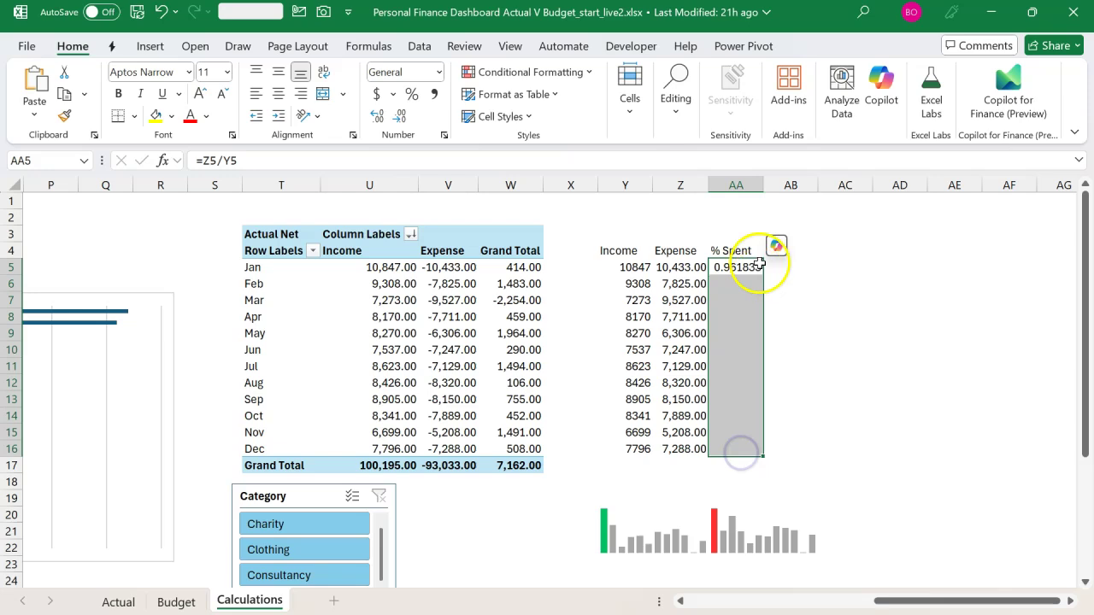
pyautogui.hotkey('ctrl', 'd')
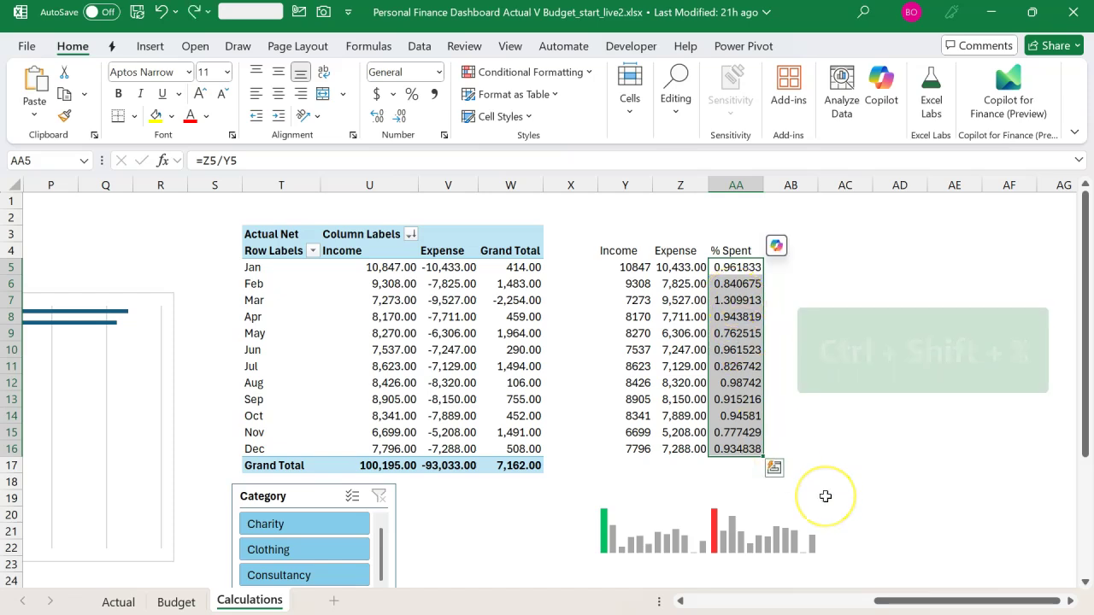
pyautogui.hotkey('ctrl', 'shift', '4')
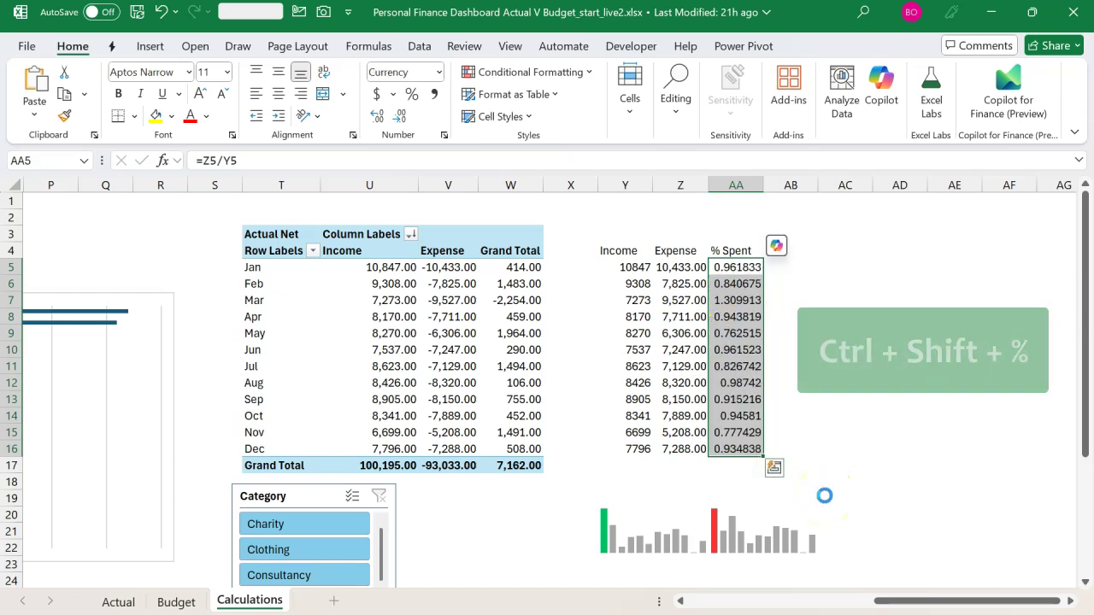
pyautogui.hotkey('ctrl', 'shift', '5')
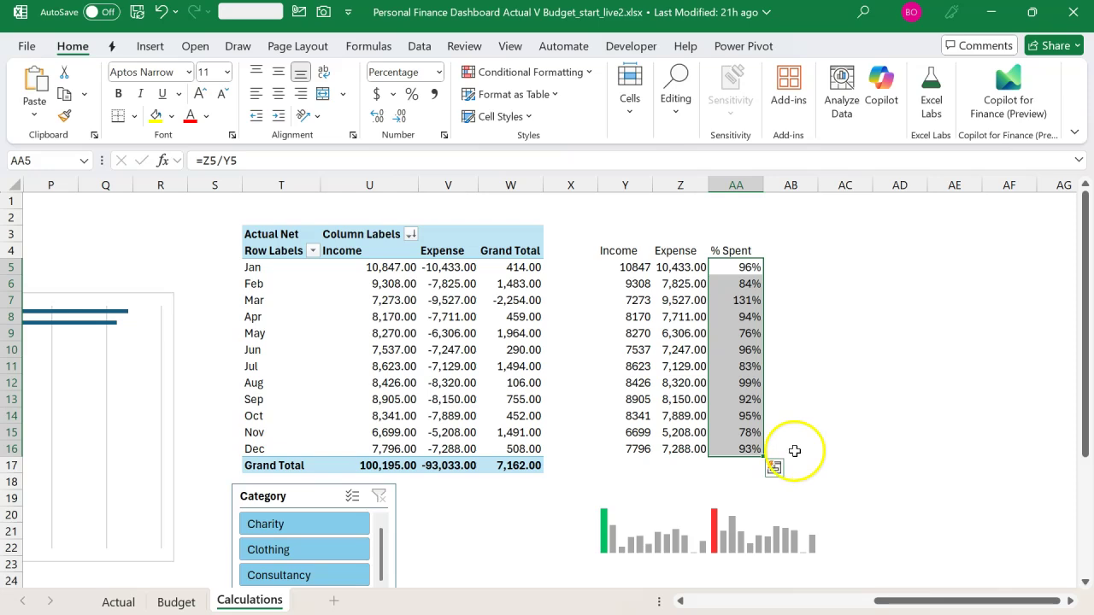
# Insert a column sparkline in cell AC20 based on the % Spent values in AA5:AA16
pyautogui.click(841, 530)
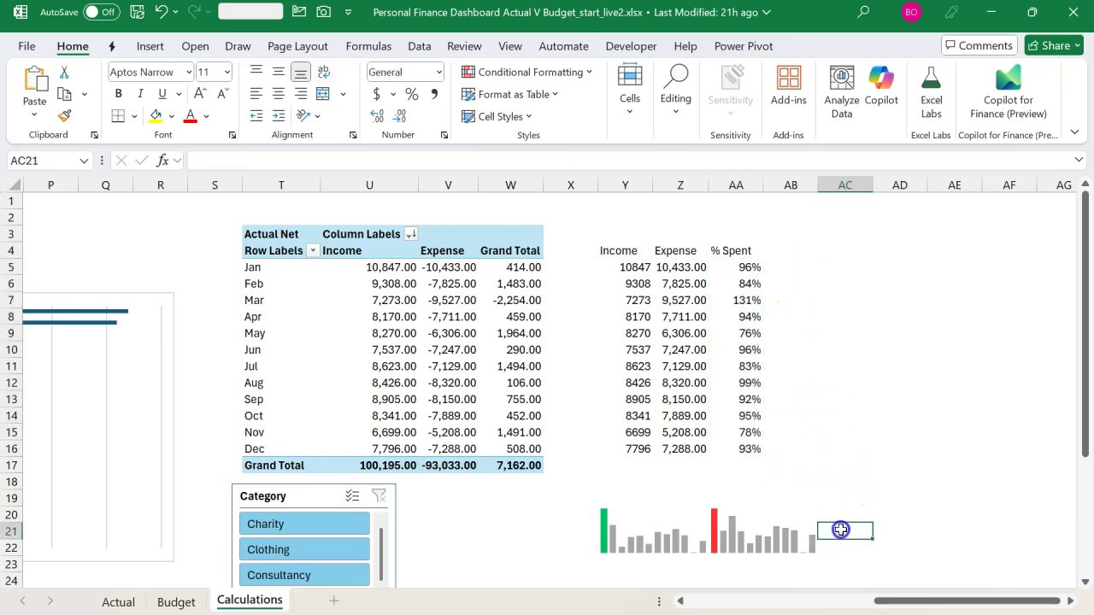
pyautogui.click(841, 515)
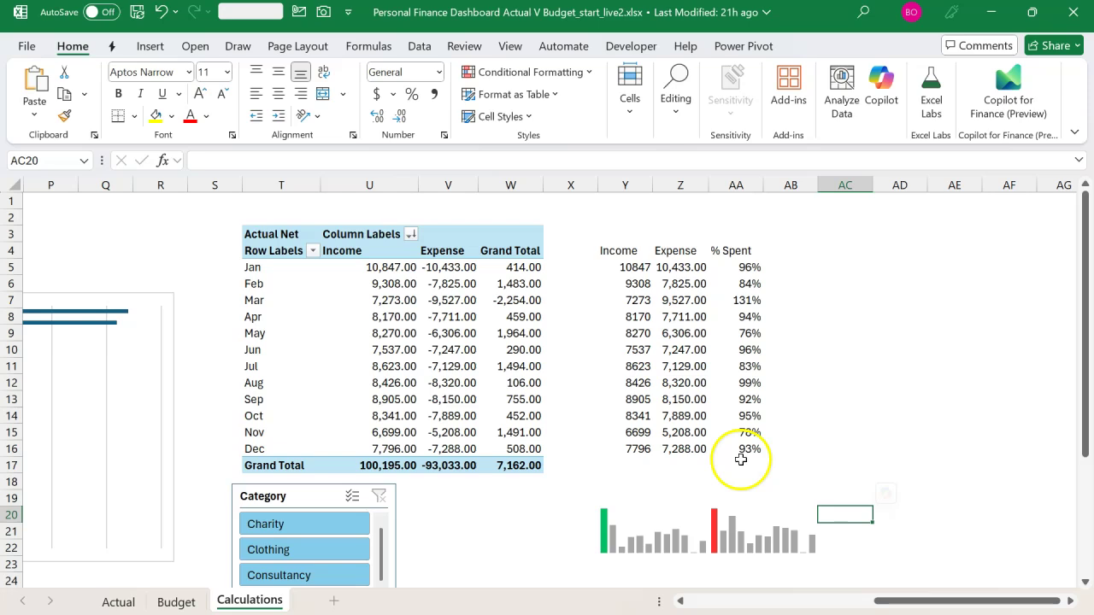
pyautogui.click(151, 46)
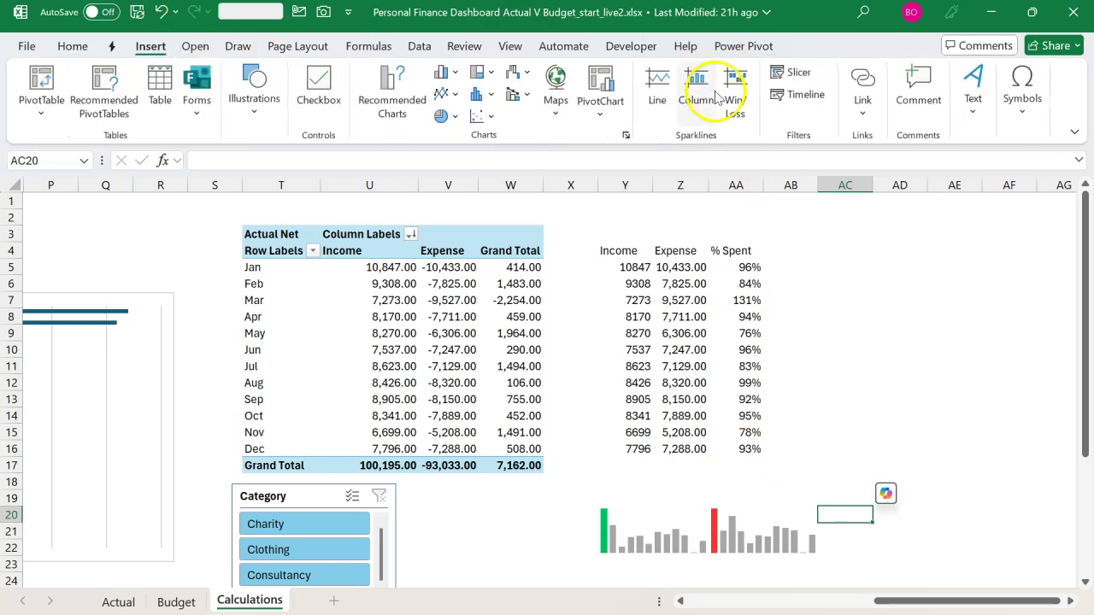
pyautogui.click(701, 95)
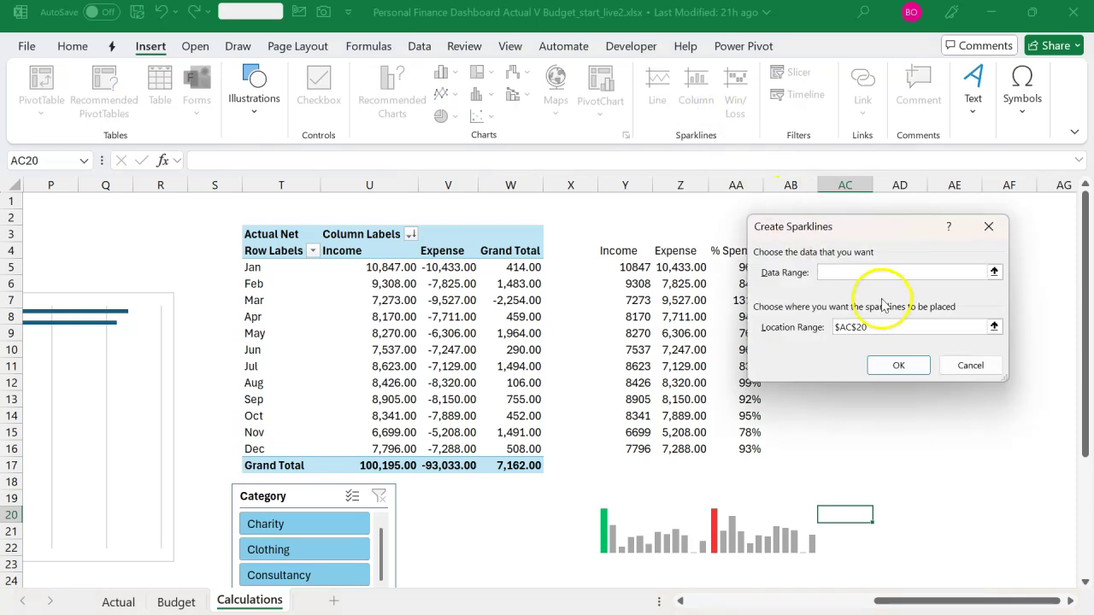
pyautogui.click(994, 271)
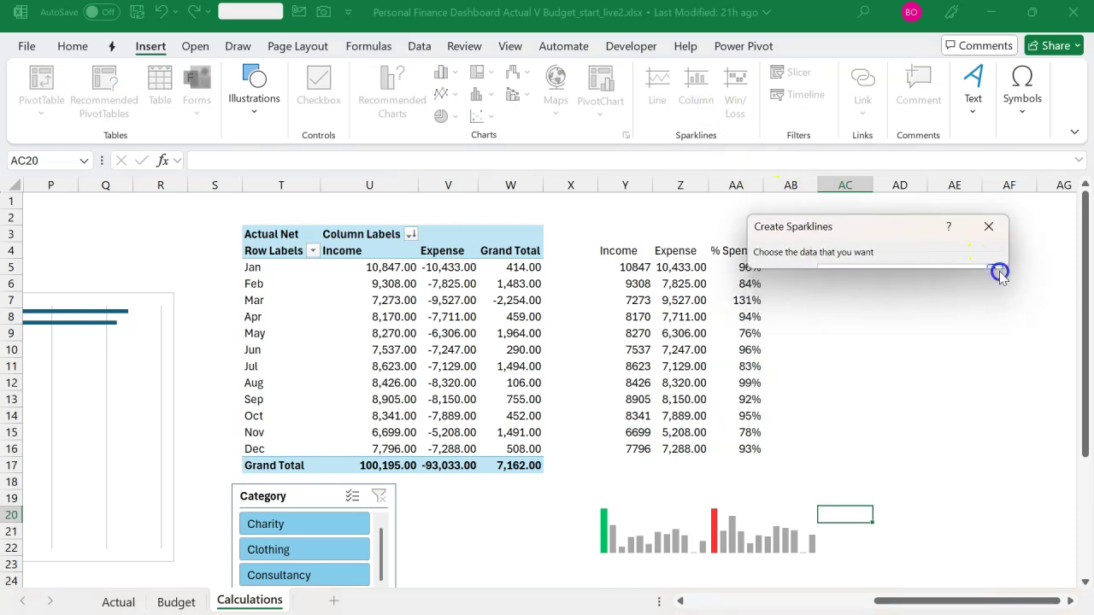
pyautogui.moveTo(894, 243); pyautogui.dragTo(977, 242)
pyautogui.moveTo(750, 268); pyautogui.dragTo(760, 452)
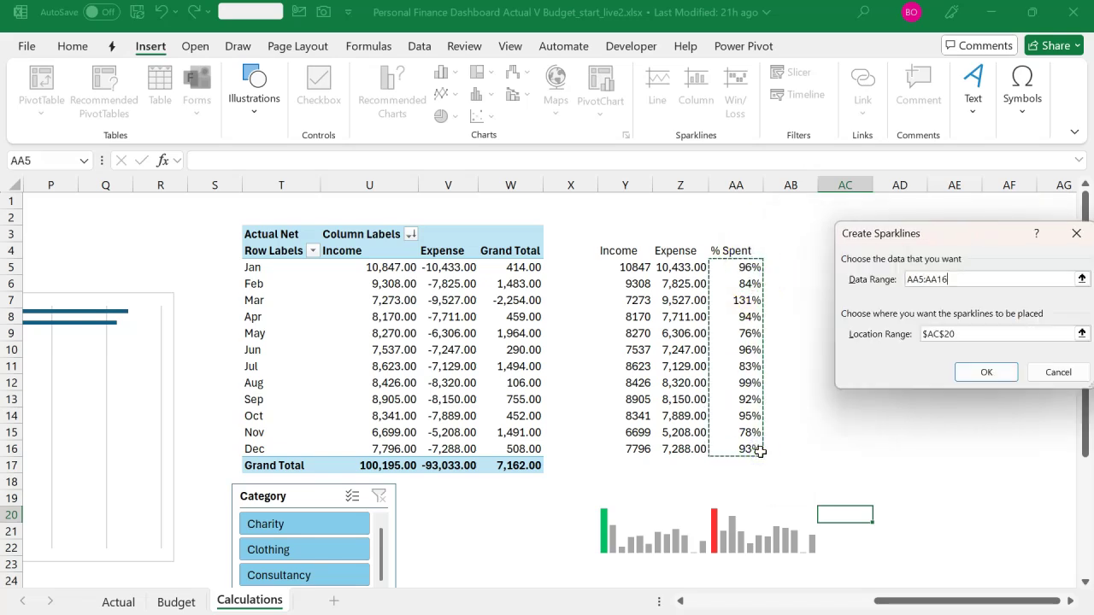
pyautogui.click(987, 372)
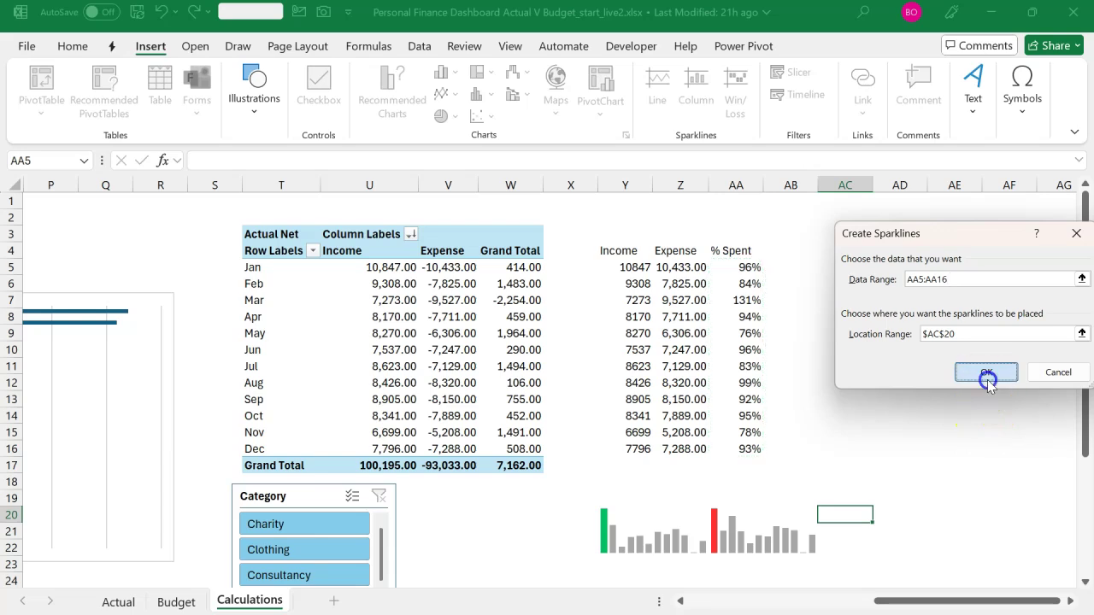
# Merge and center cells AC20:AD22 to enlarge the % Spent sparkline
pyautogui.hotkey('shift', 'Right')
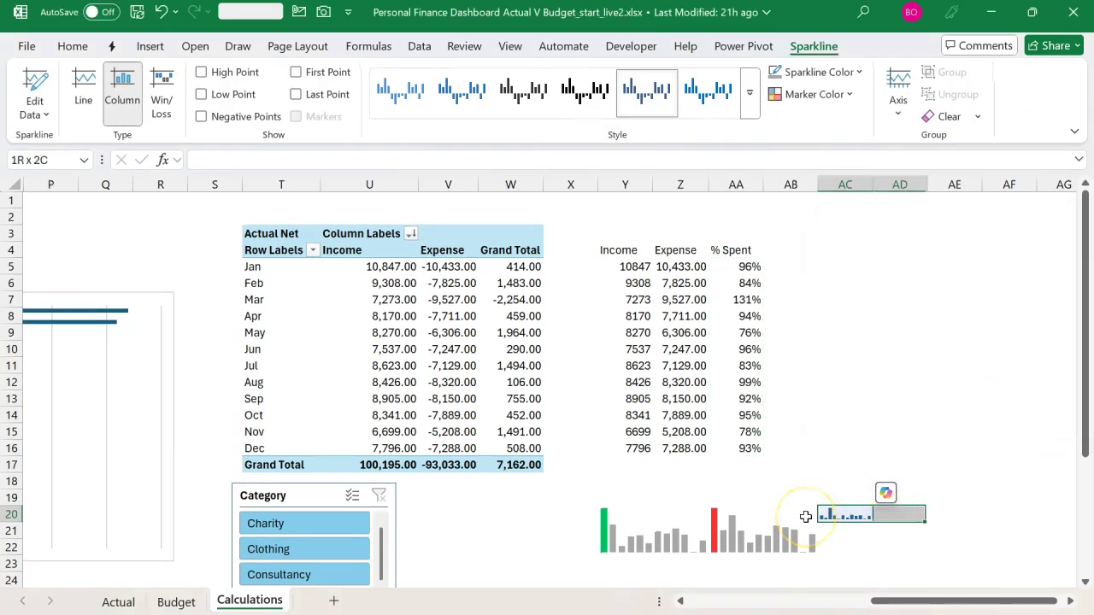
pyautogui.hotkey('shift', 'Down')
pyautogui.hotkey('shift', 'Down')
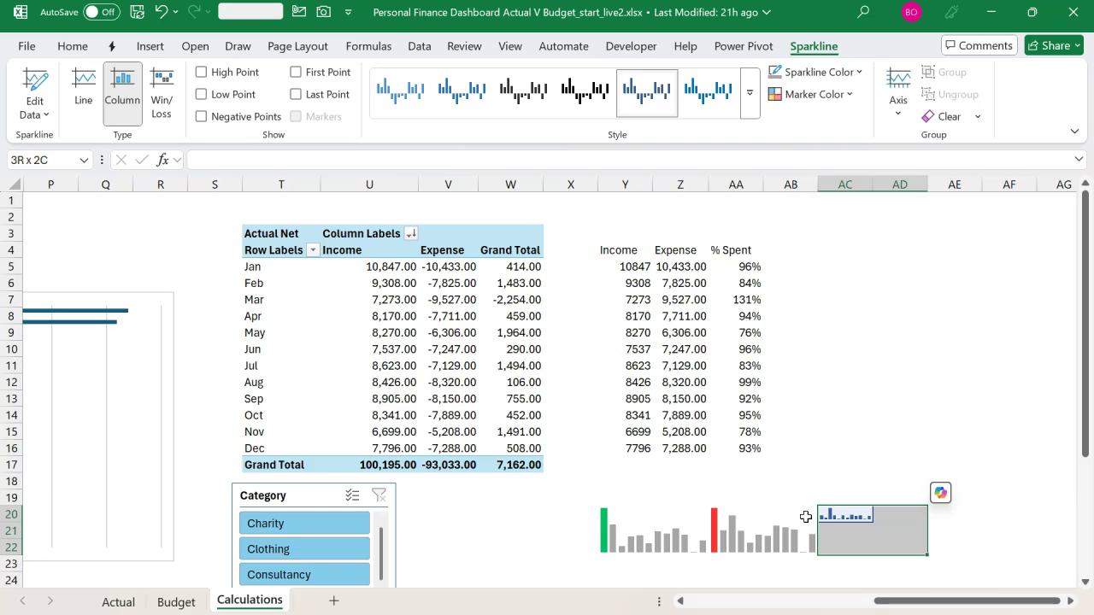
pyautogui.click(74, 47)
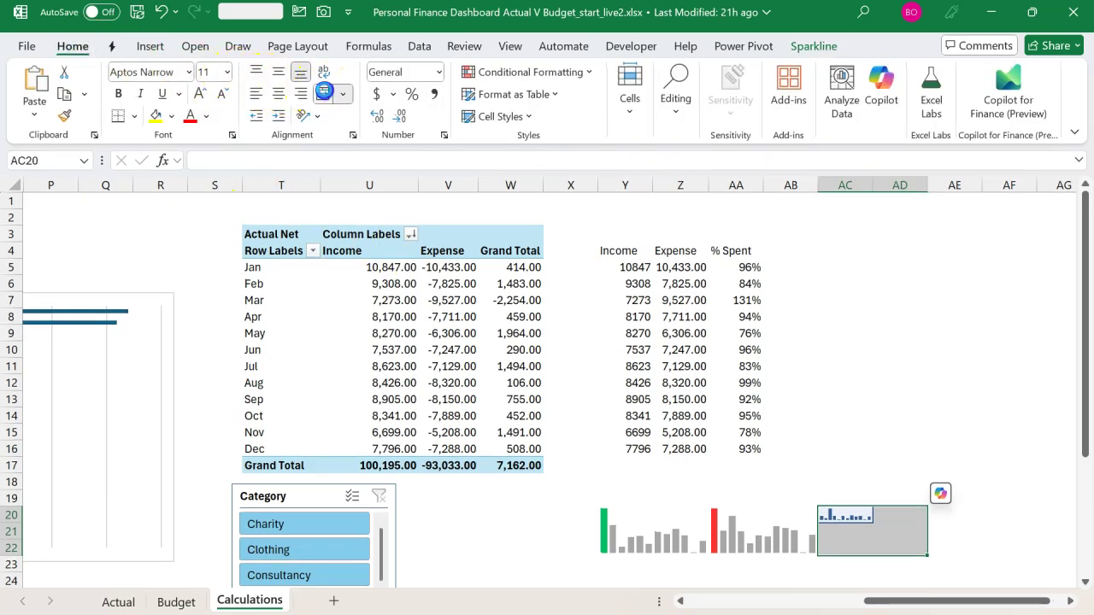
pyautogui.click(323, 94)
# Color the % Spent sparkline grey and highlight its high point in the recently used light pink
pyautogui.click(803, 52)
pyautogui.click(776, 73)
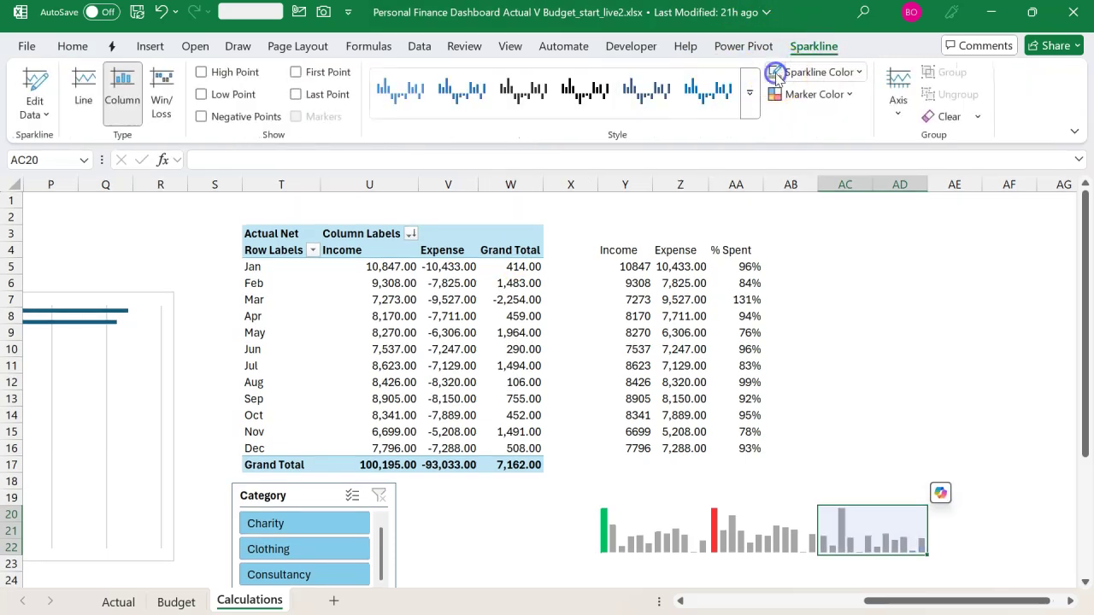
pyautogui.click(810, 95)
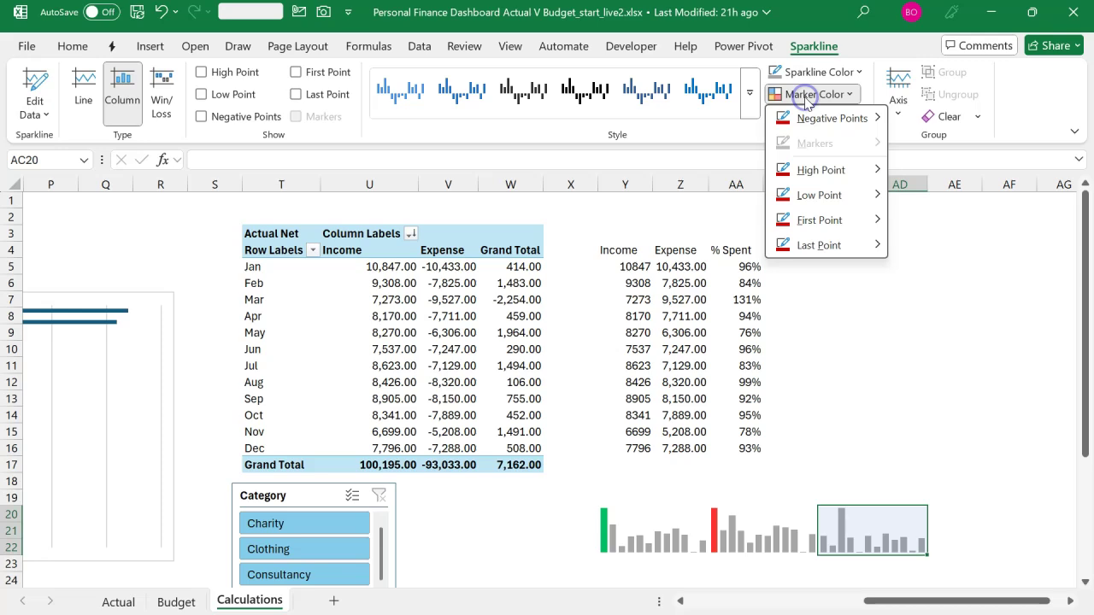
pyautogui.moveTo(820, 170)
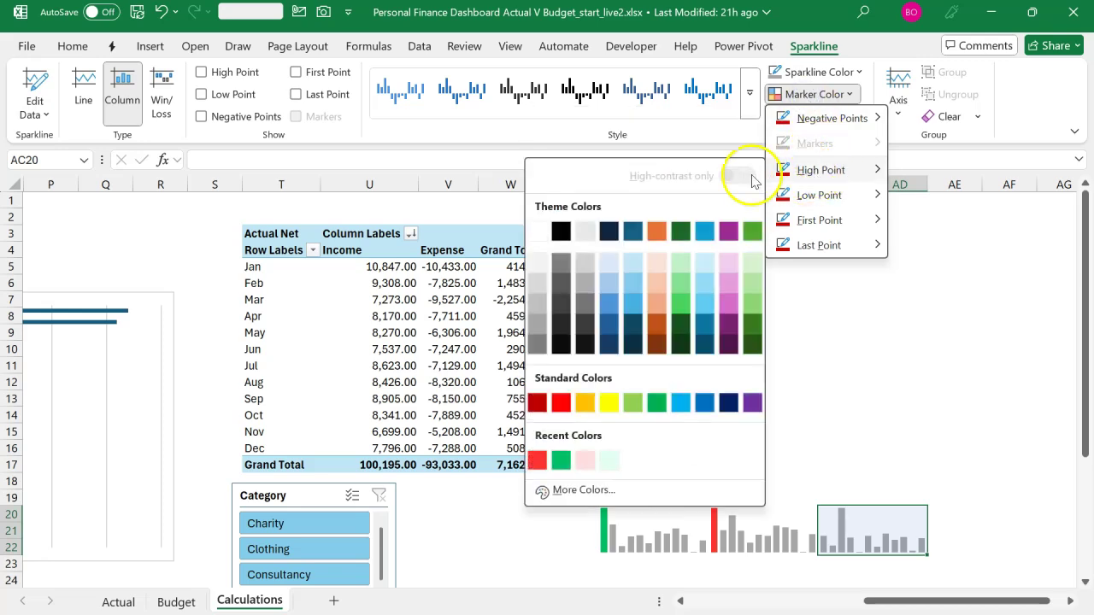
pyautogui.click(584, 459)
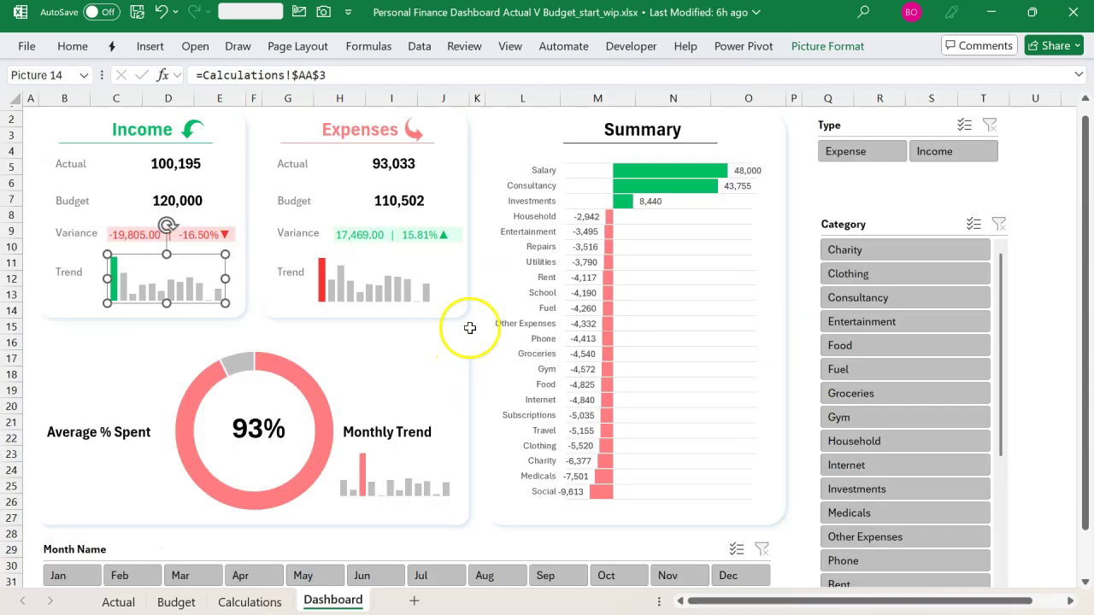
# Calculate the average of the % Spent values in AA17 with =AVERAGE(AA5:AA16)
pyautogui.click(466, 325)
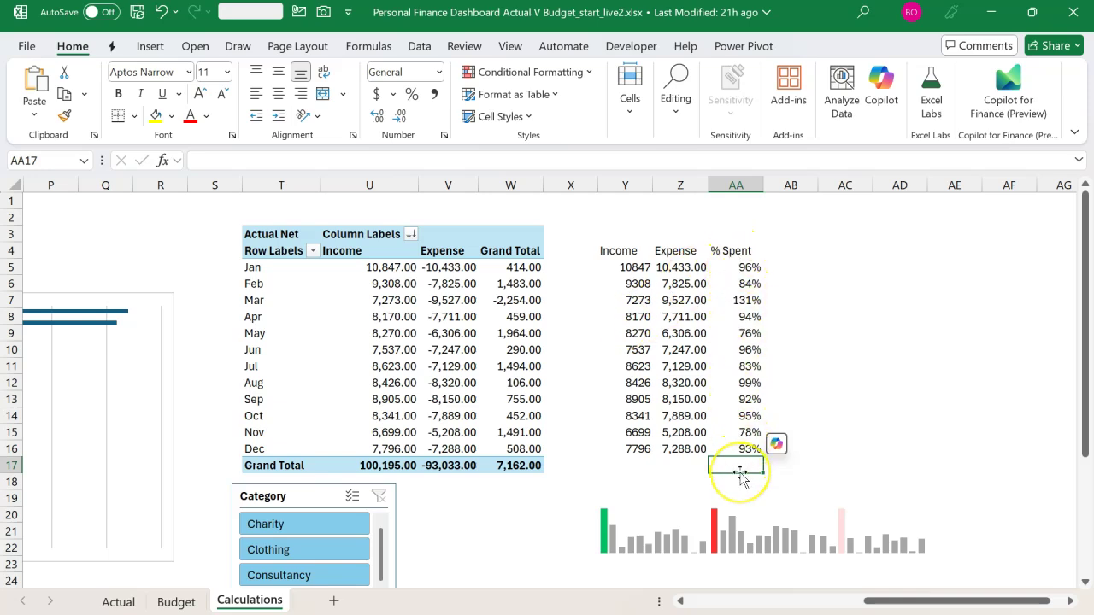
pyautogui.write('=aver')
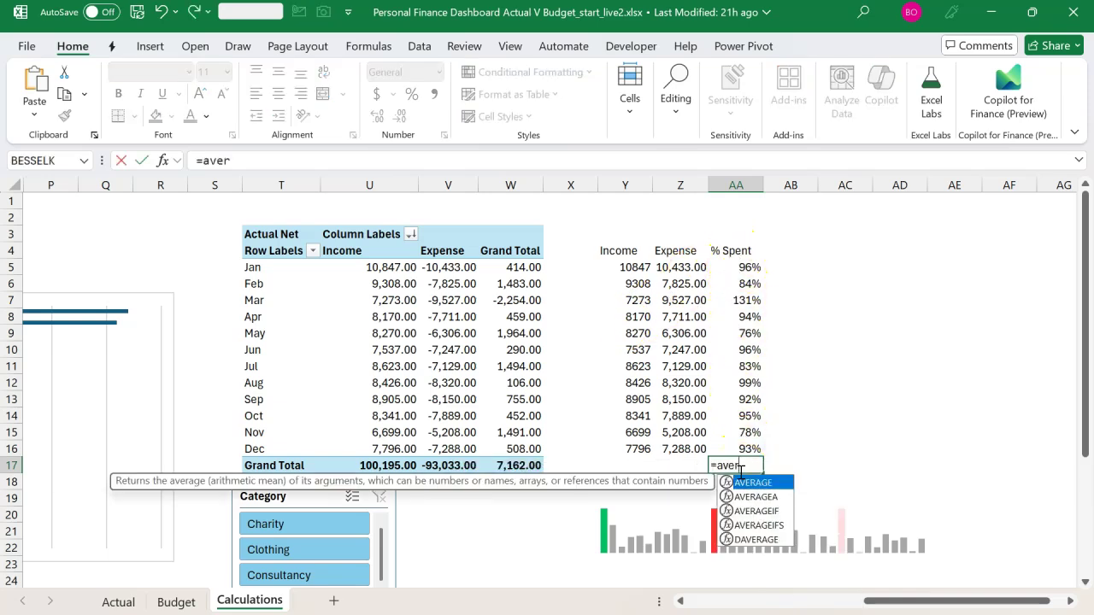
pyautogui.press('Tab')
pyautogui.moveTo(741, 266); pyautogui.dragTo(737, 447)
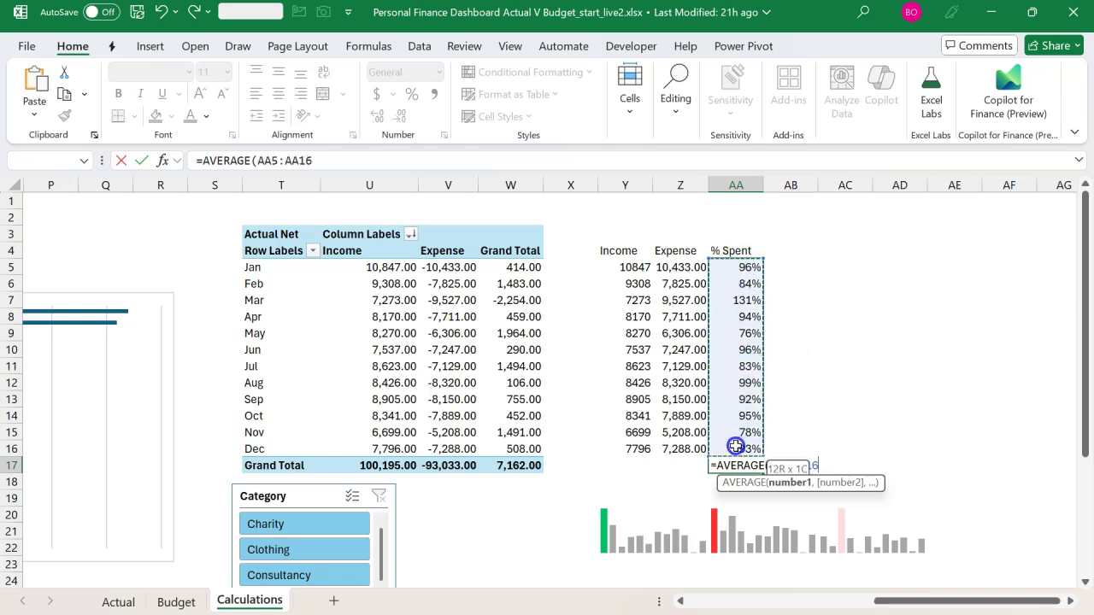
pyautogui.press('Return')
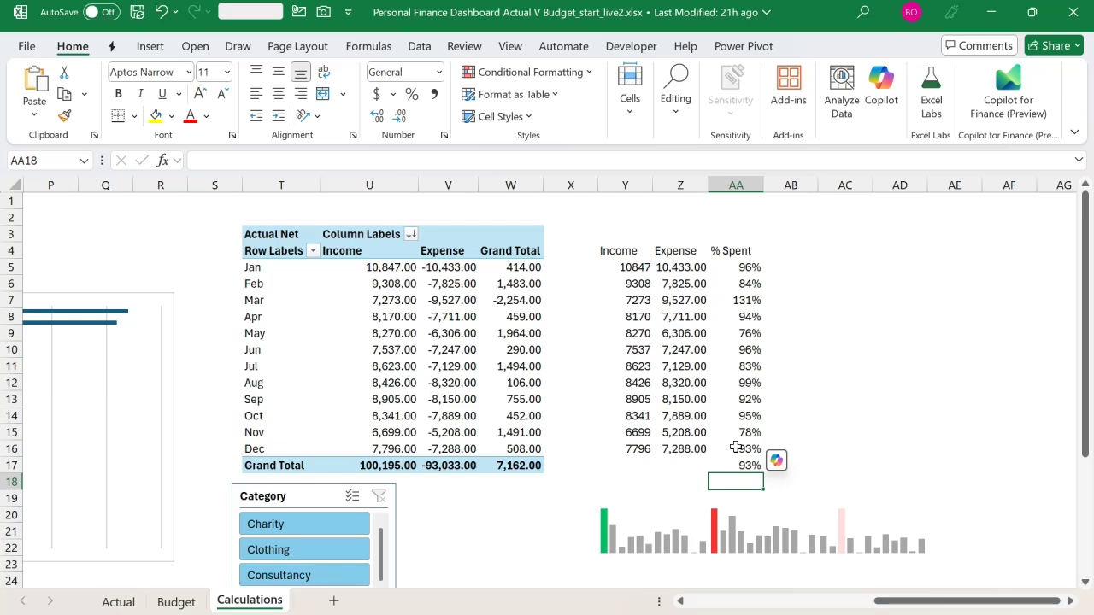
pyautogui.click(727, 465)
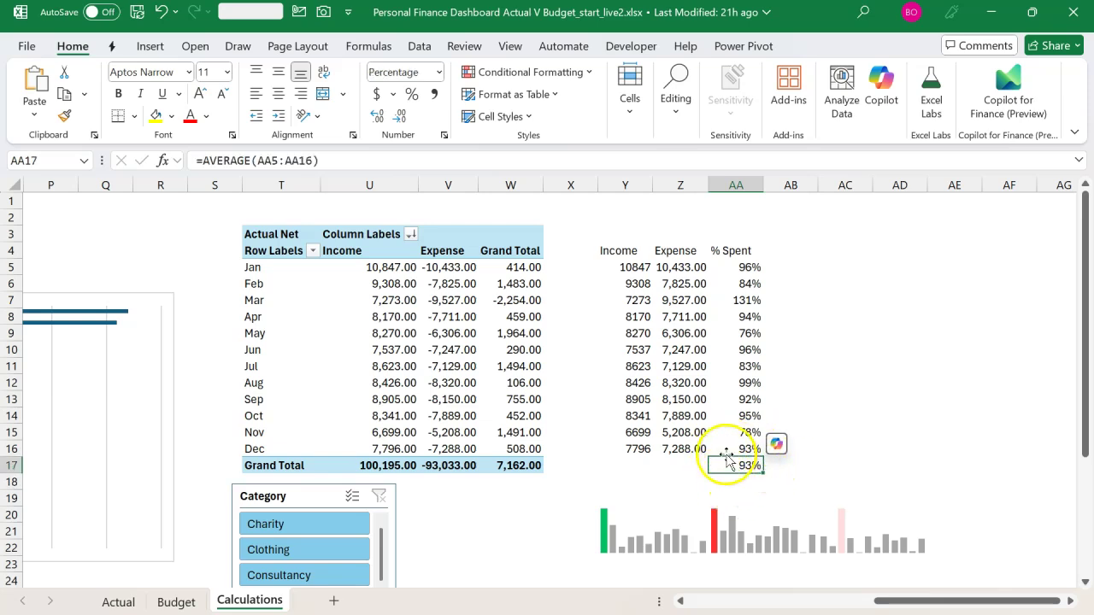
# Calculate the unspent remainder in AB17 with the formula =1-AA17
pyautogui.click(790, 463)
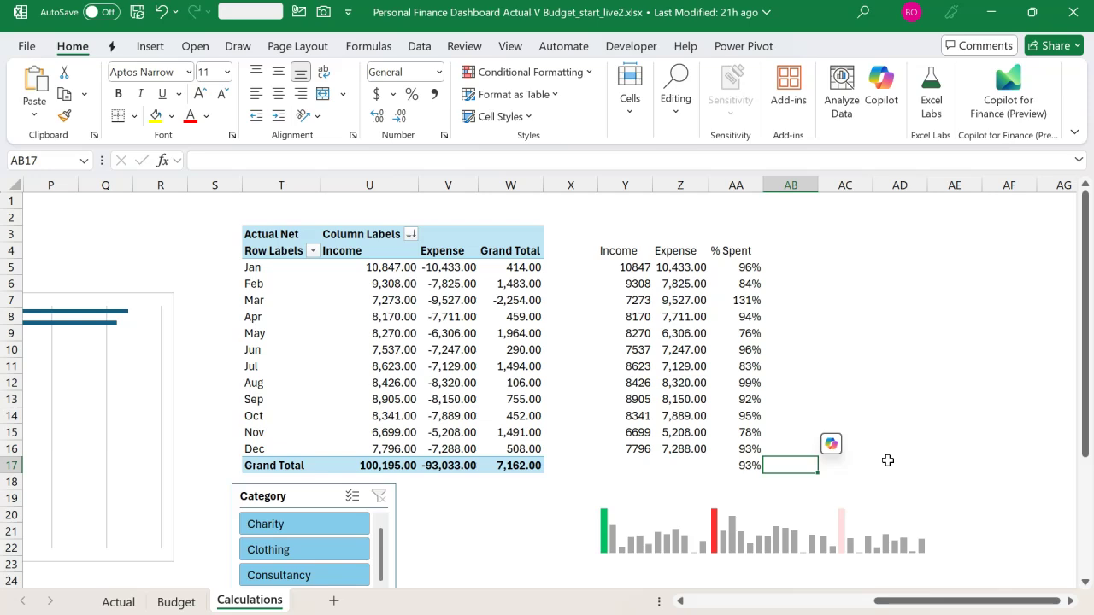
pyautogui.write('=')
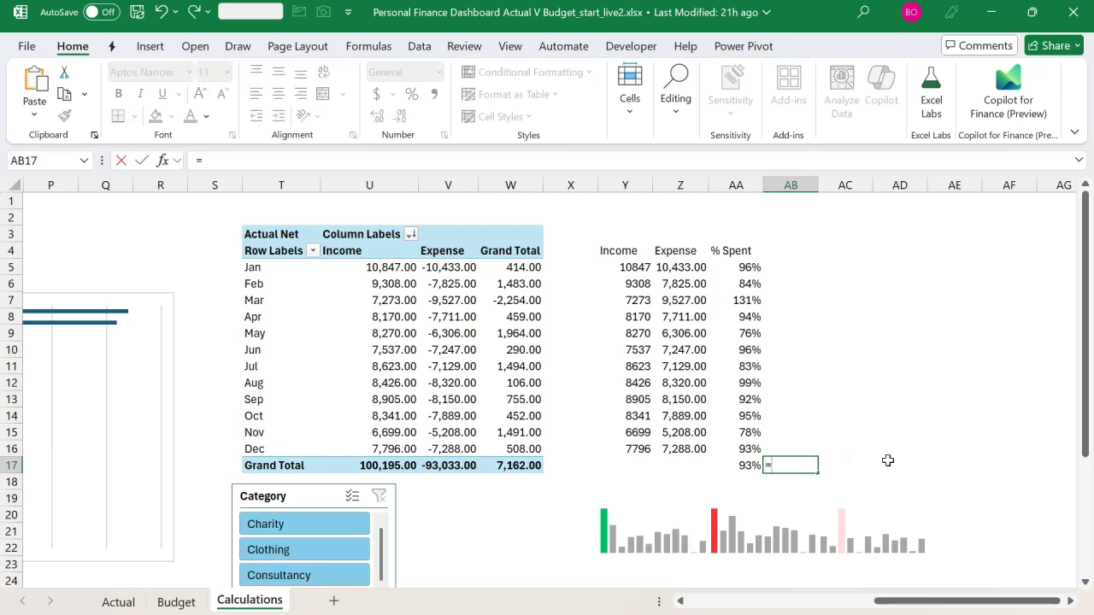
pyautogui.write('1-')
pyautogui.press('Left')
pyautogui.press('Return')
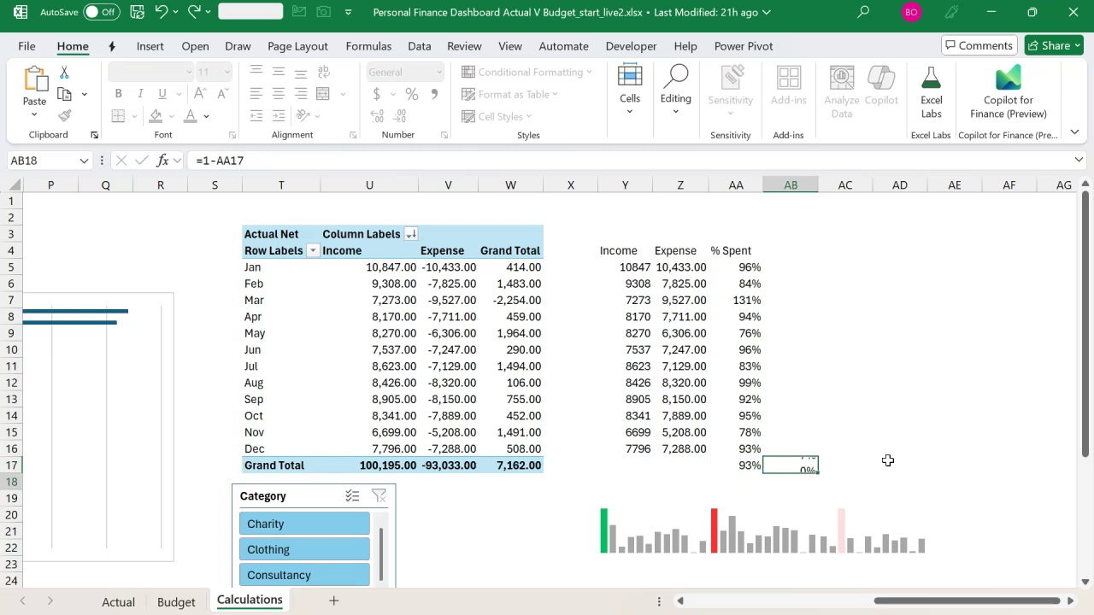
pyautogui.click(788, 466)
# Insert a doughnut chart based on AA17:AB17 and move it over the Actual Net pivot table
pyautogui.moveTo(766, 466); pyautogui.dragTo(746, 466)
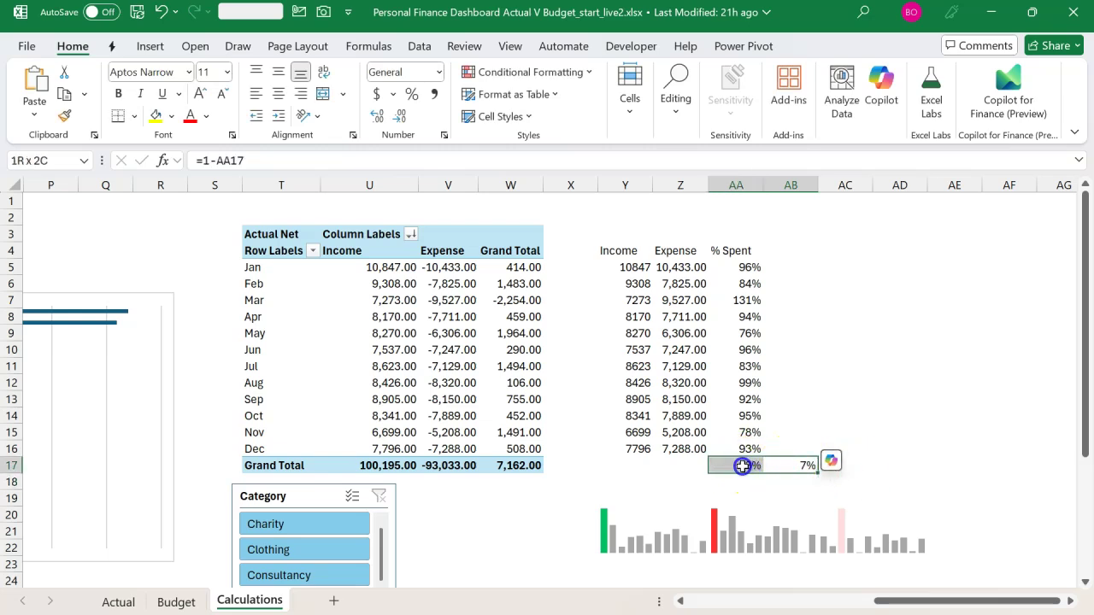
pyautogui.moveTo(743, 465); pyautogui.dragTo(742, 466)
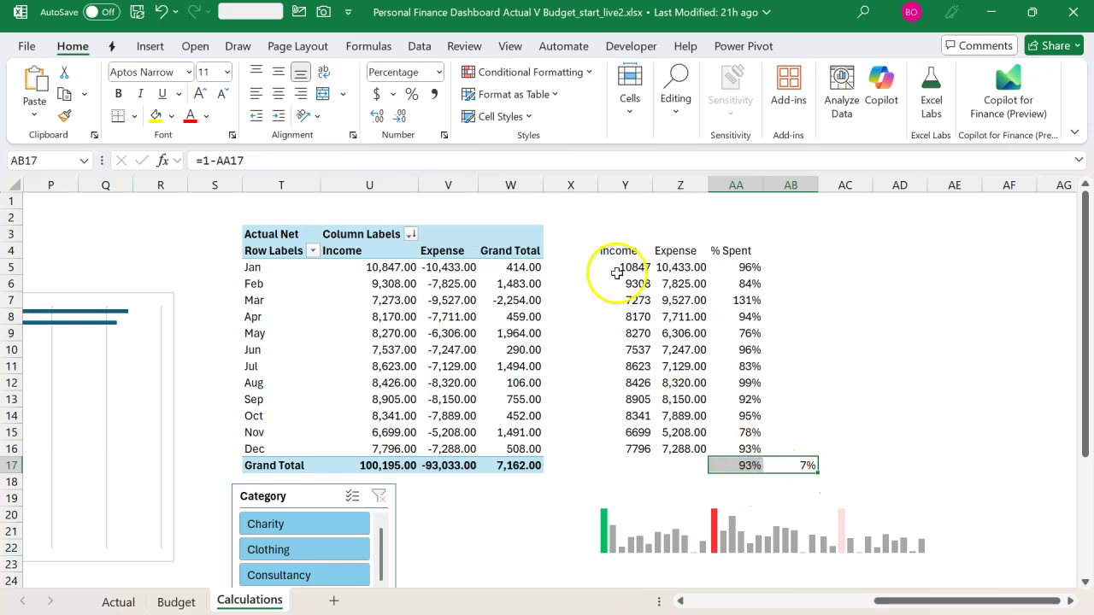
pyautogui.click(150, 46)
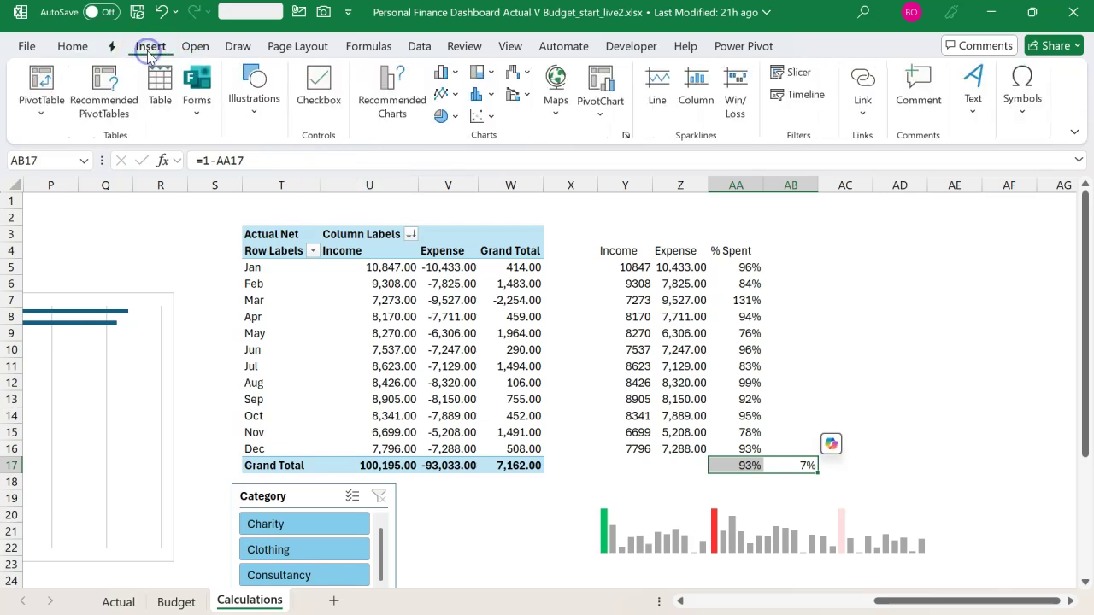
pyautogui.click(388, 109)
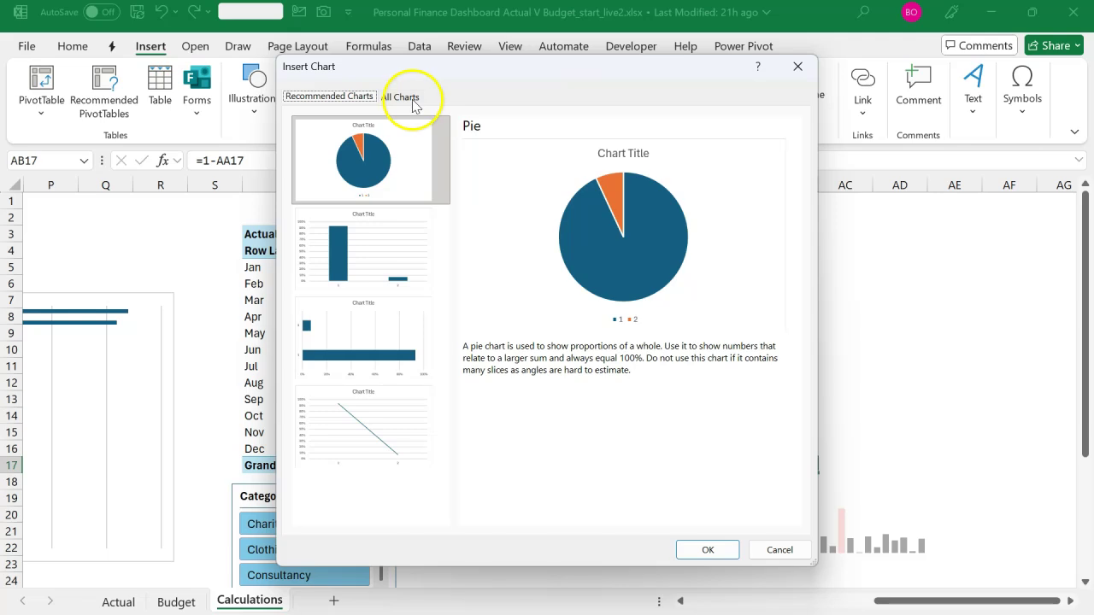
pyautogui.click(414, 103)
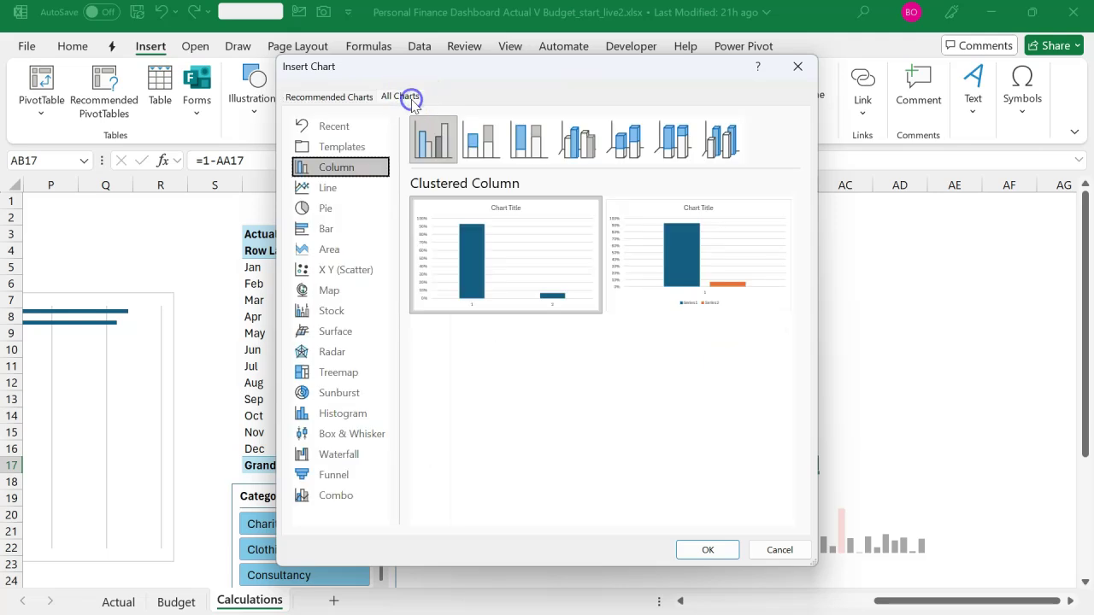
pyautogui.click(345, 213)
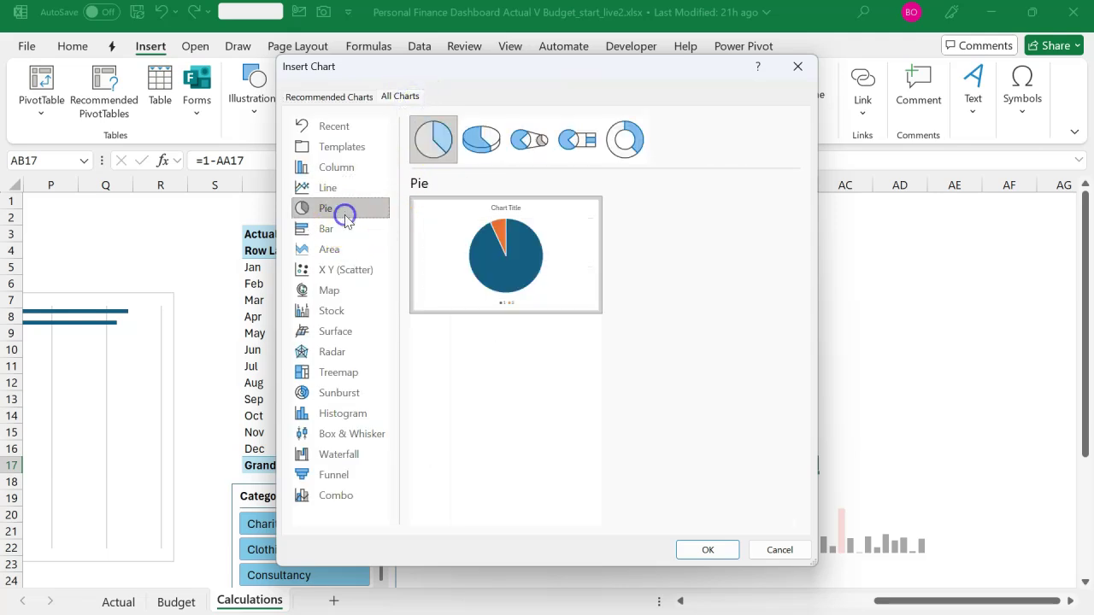
pyautogui.click(625, 139)
pyautogui.click(707, 552)
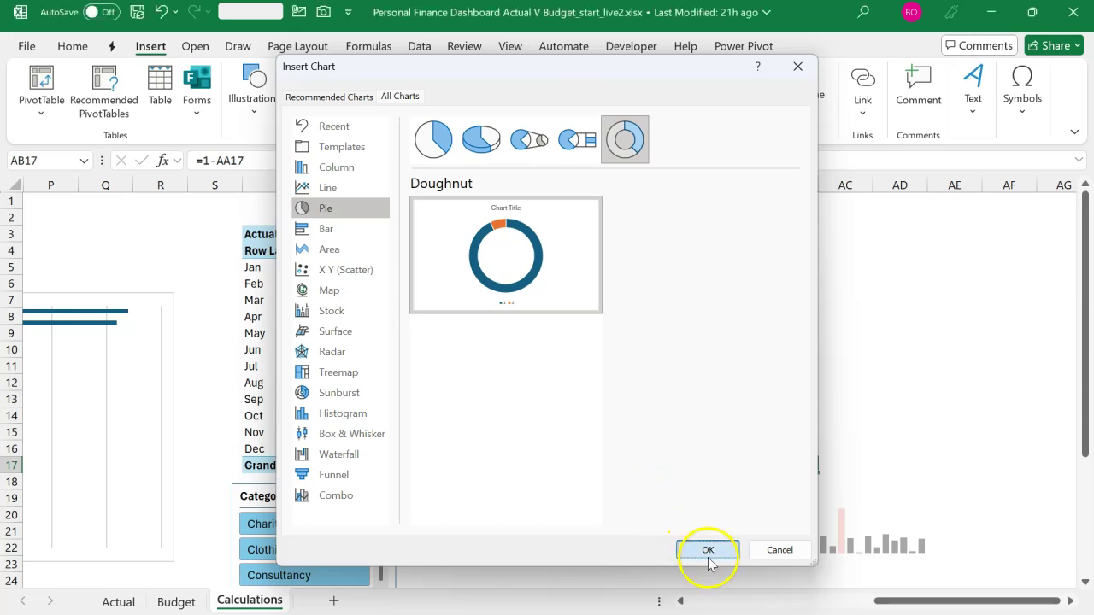
pyautogui.moveTo(643, 281); pyautogui.dragTo(497, 265)
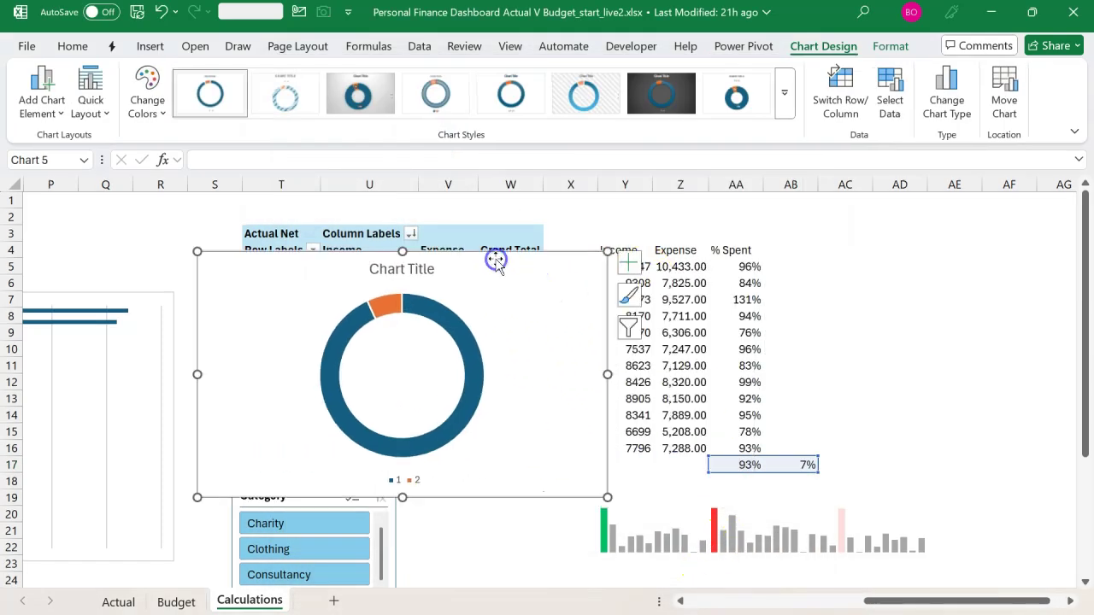
# Try a value of 120% in AA17 to test the doughnut chart, and undo the entry
pyautogui.click(740, 465)
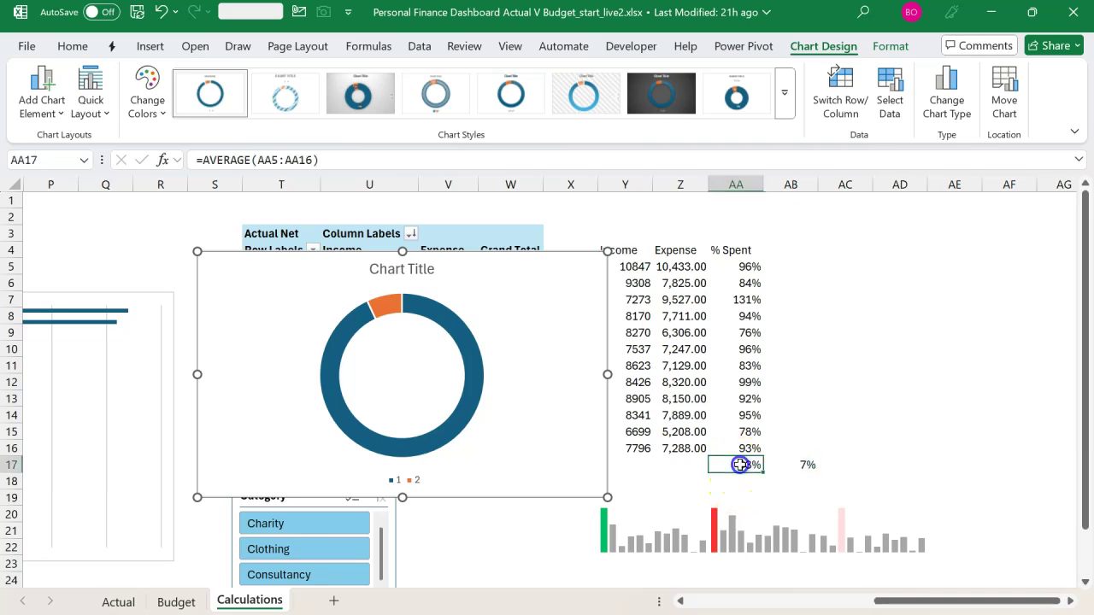
pyautogui.write('120')
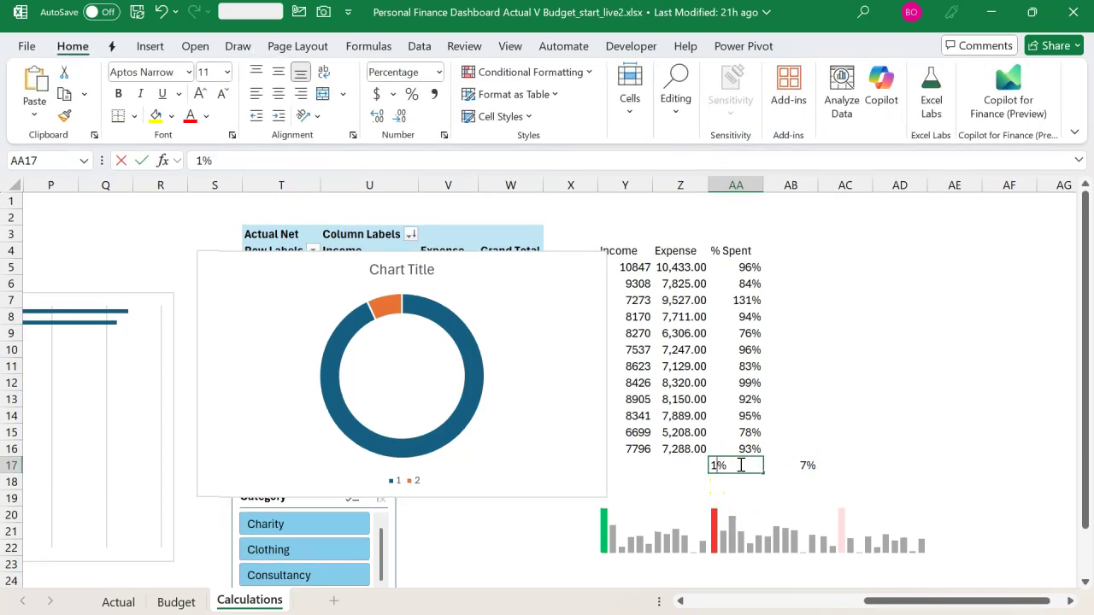
pyautogui.press('Return')
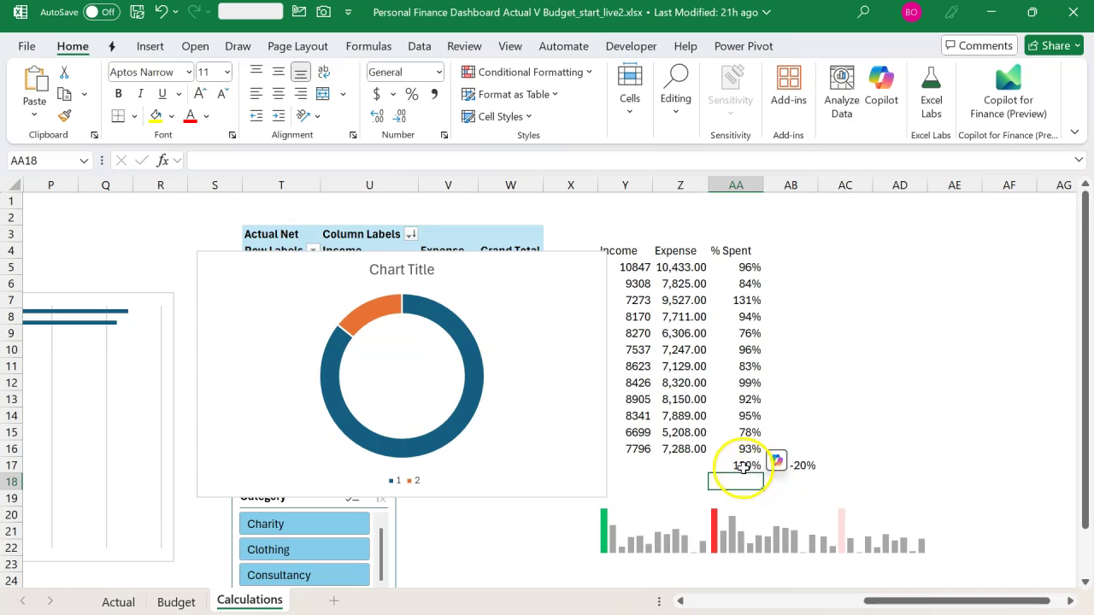
pyautogui.hotkey('ctrl', 'z')
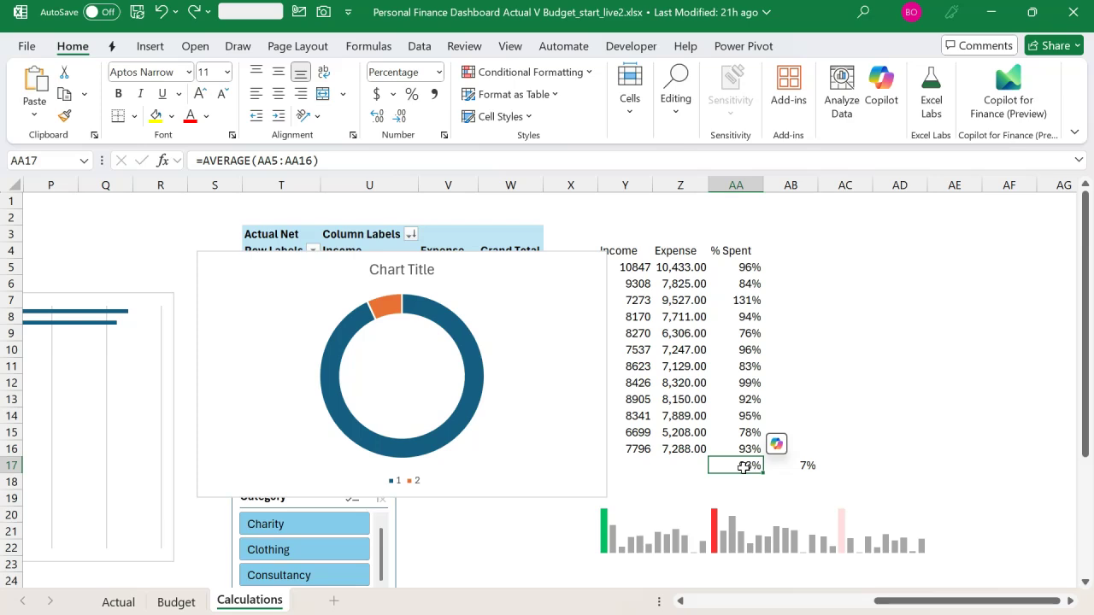
# Cap the average in AA17 at 100% by changing its formula to =MIN(1,AVERAGE(AA5:AA16))
pyautogui.doubleClick(744, 467)
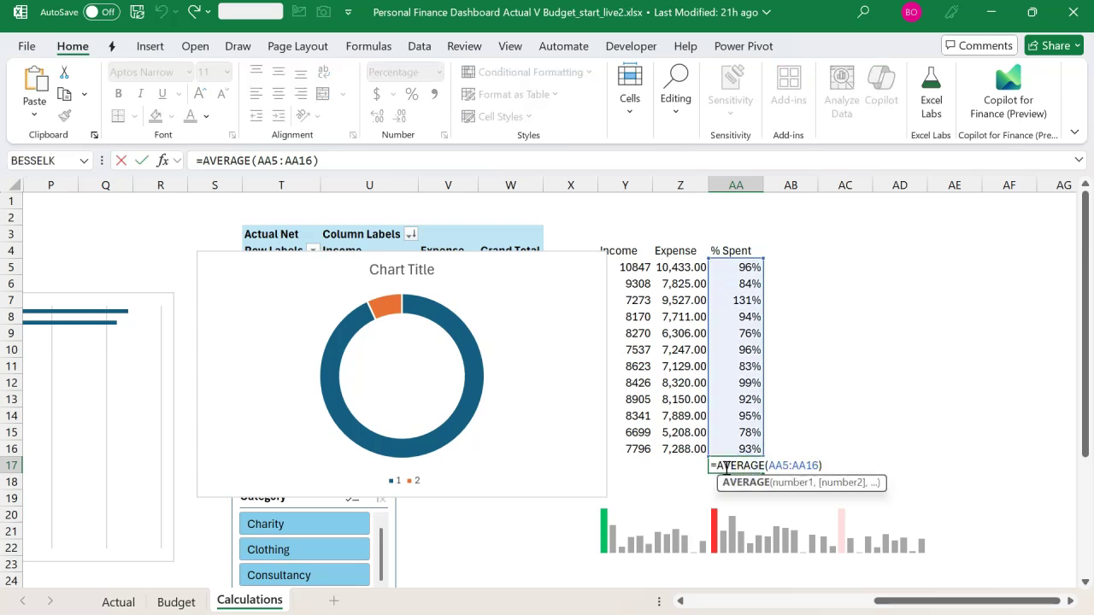
pyautogui.click(719, 468)
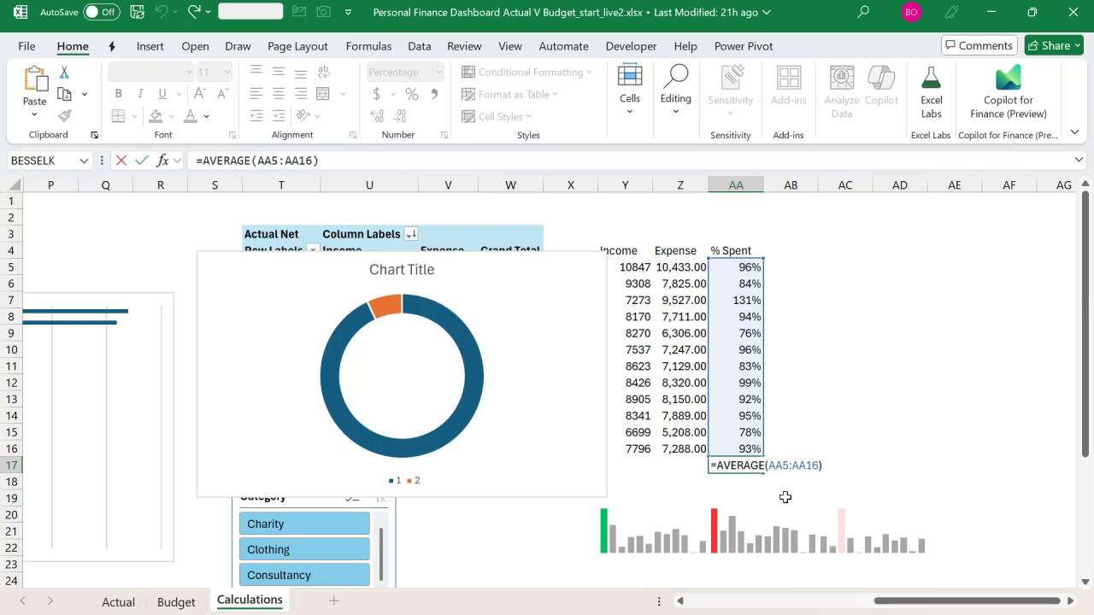
pyautogui.write('MIN(')
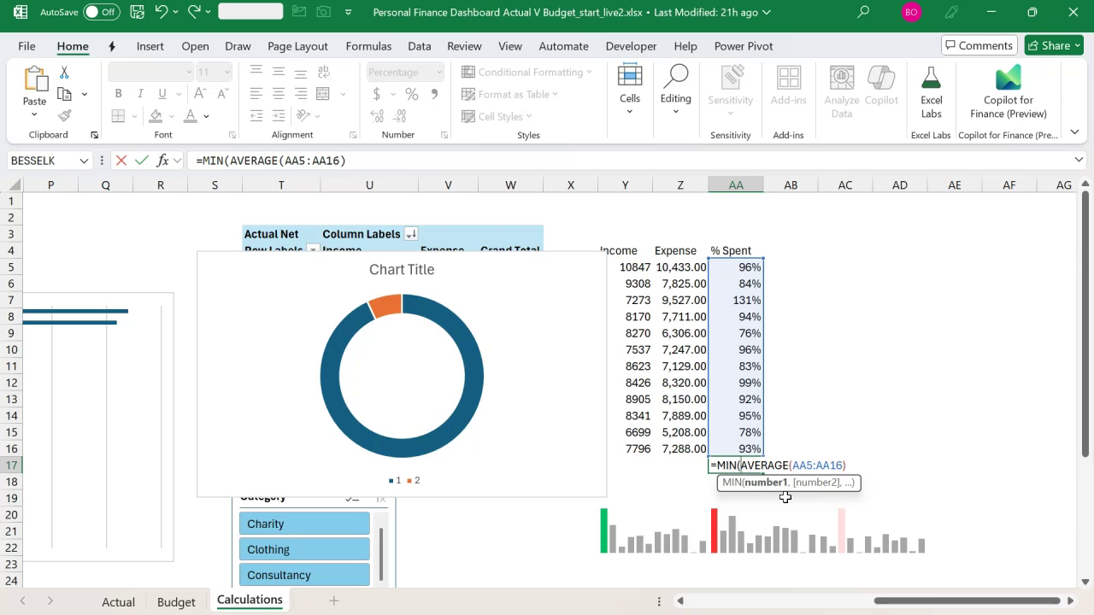
pyautogui.write('1,')
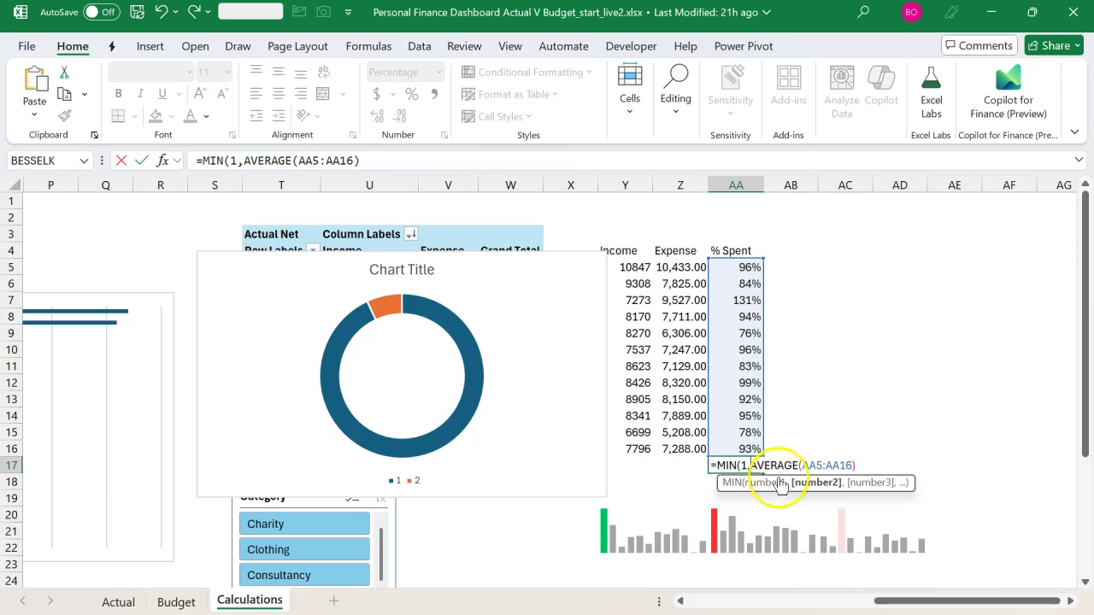
pyautogui.moveTo(769, 464); pyautogui.dragTo(856, 469)
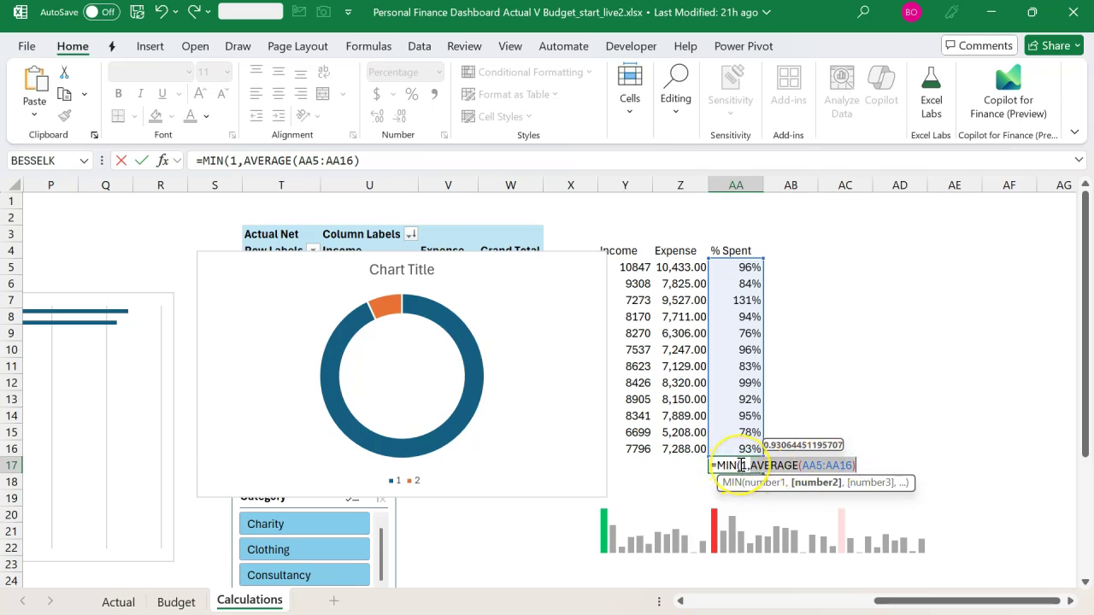
pyautogui.click(855, 465)
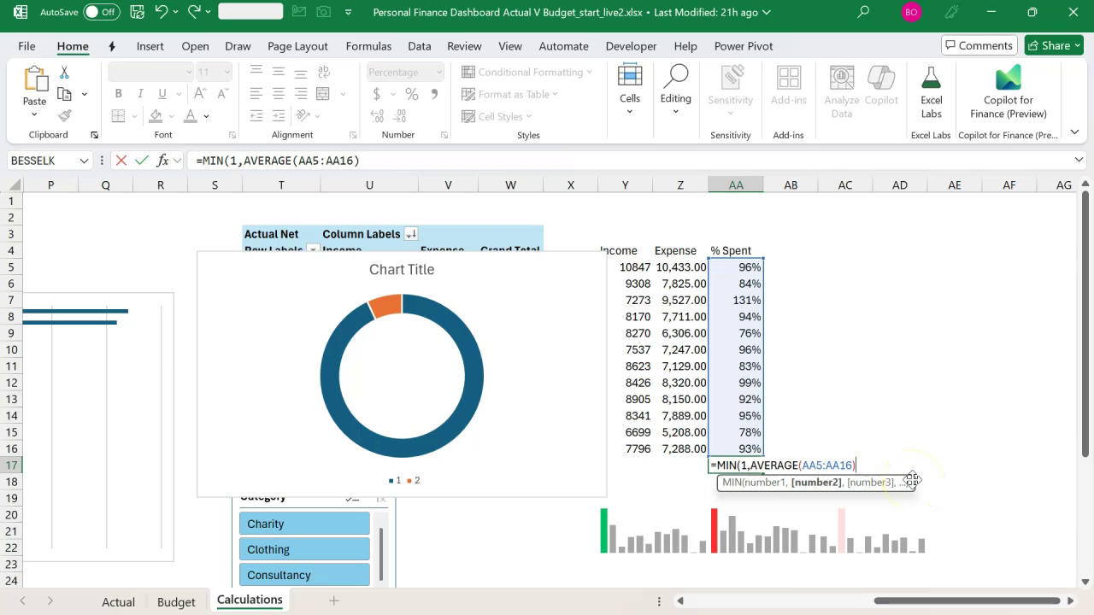
pyautogui.write(')')
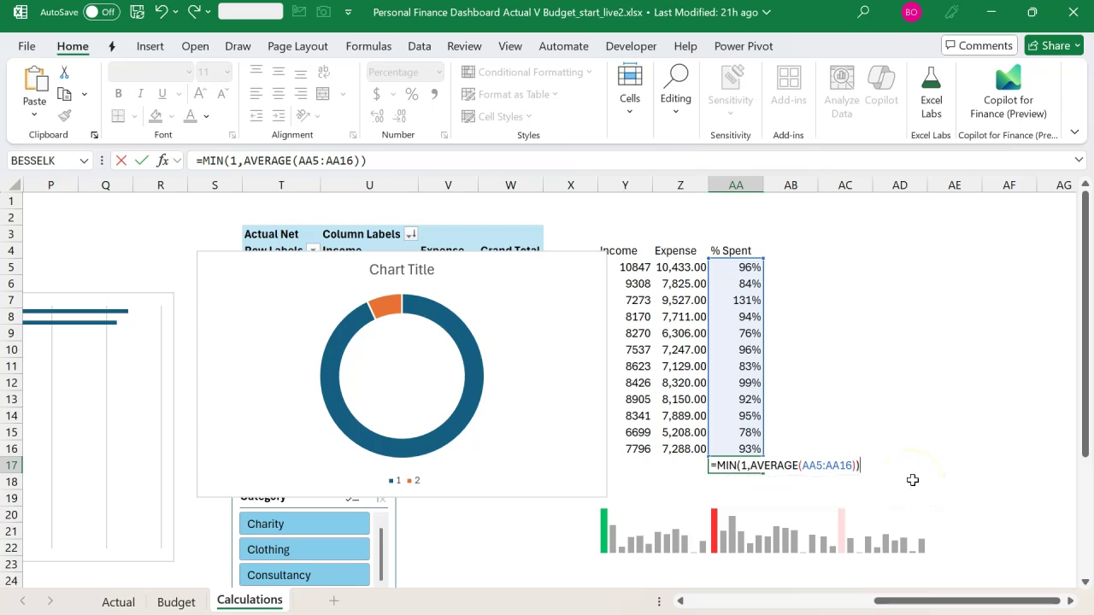
pyautogui.press('Return')
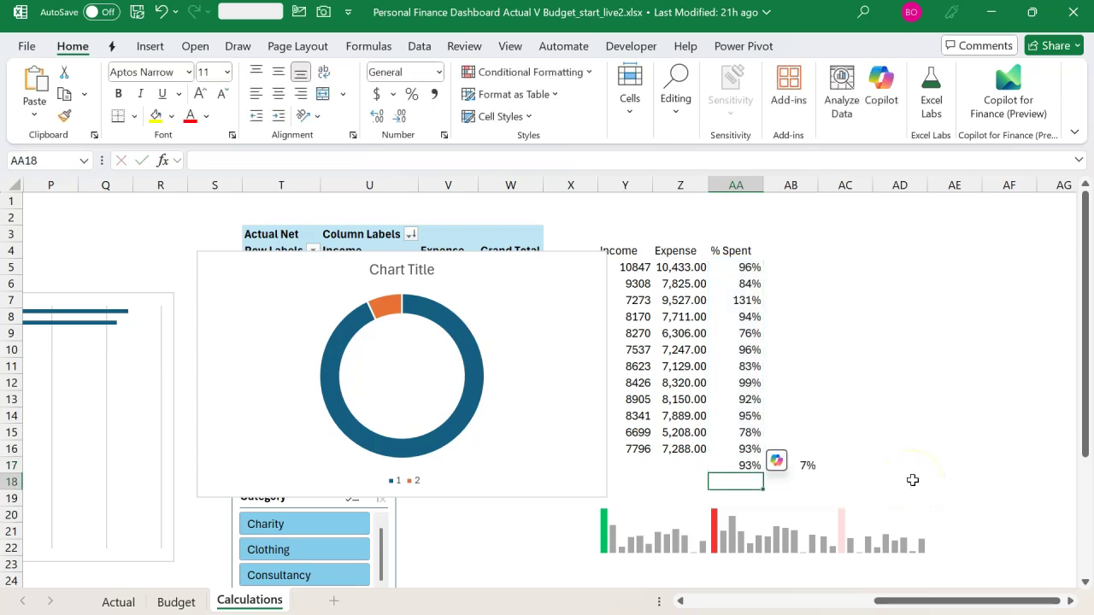
pyautogui.click(748, 468)
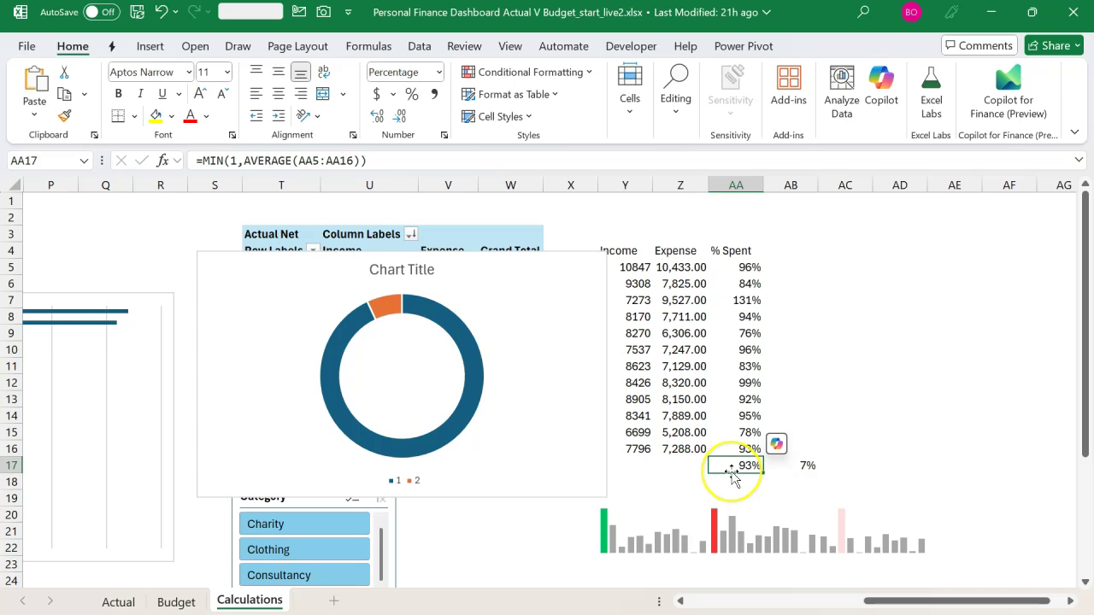
# Calculate the uncapped average % Spent in AC17 with =AVERAGE(AA5:AA16)
pyautogui.click(847, 465)
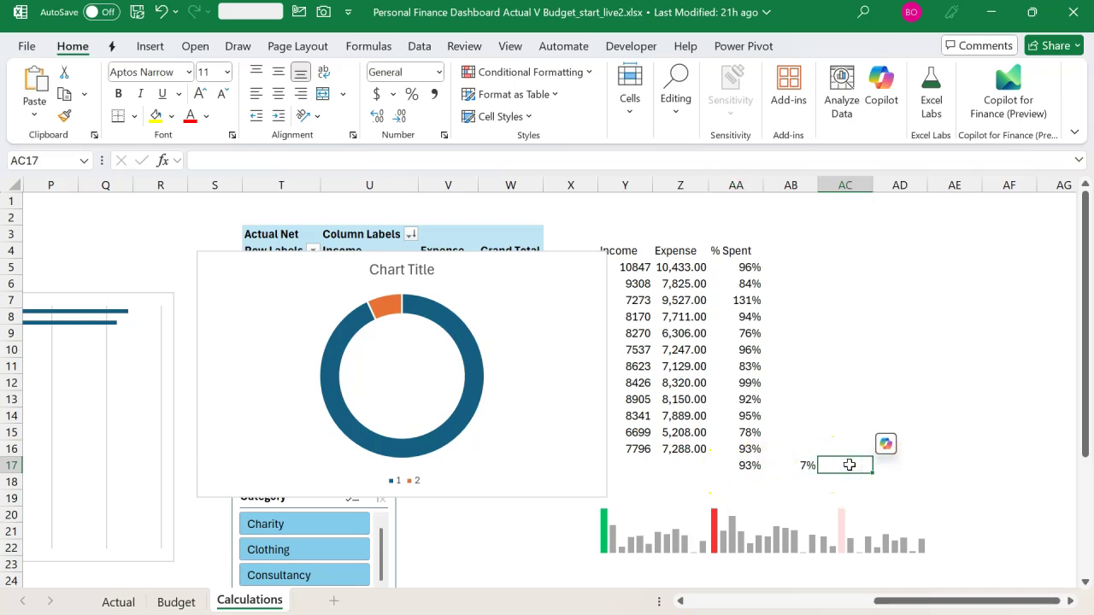
pyautogui.write('=aver')
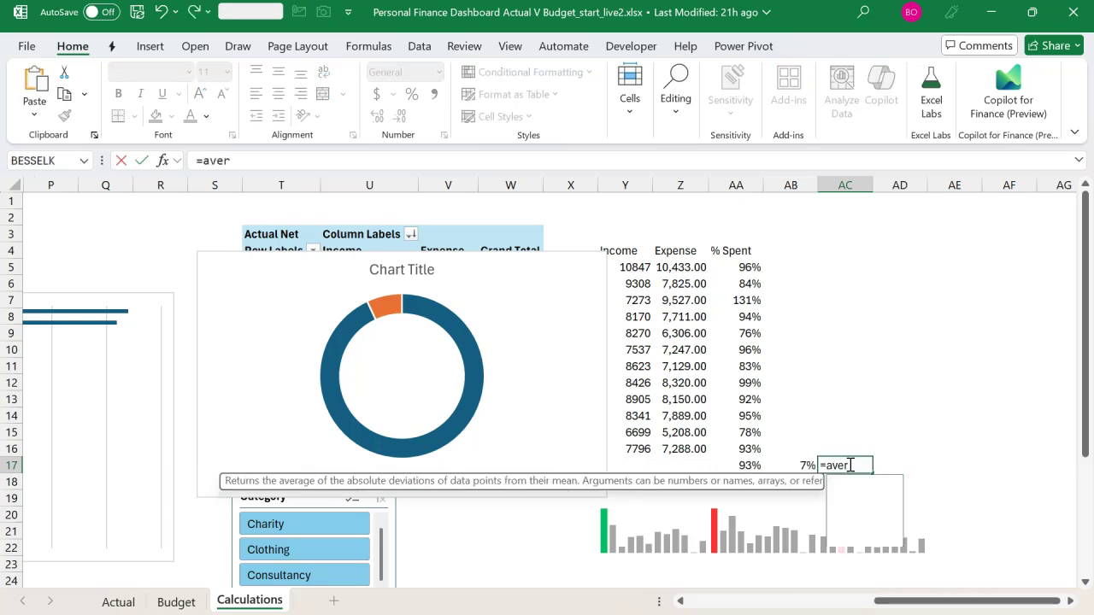
pyautogui.press('Tab')
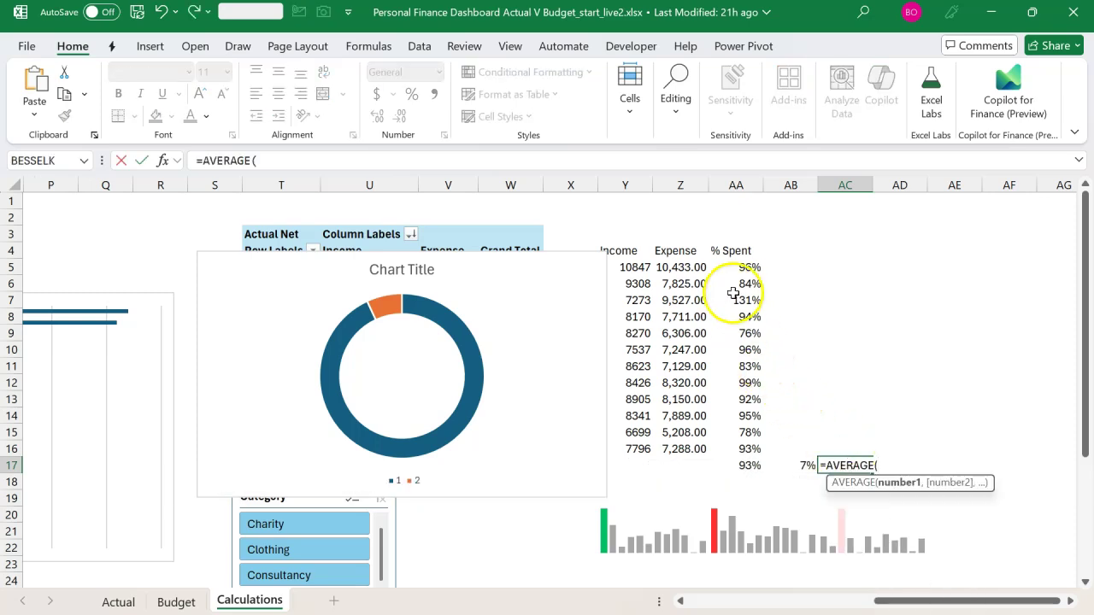
pyautogui.click(743, 267)
pyautogui.moveTo(743, 267); pyautogui.dragTo(750, 445)
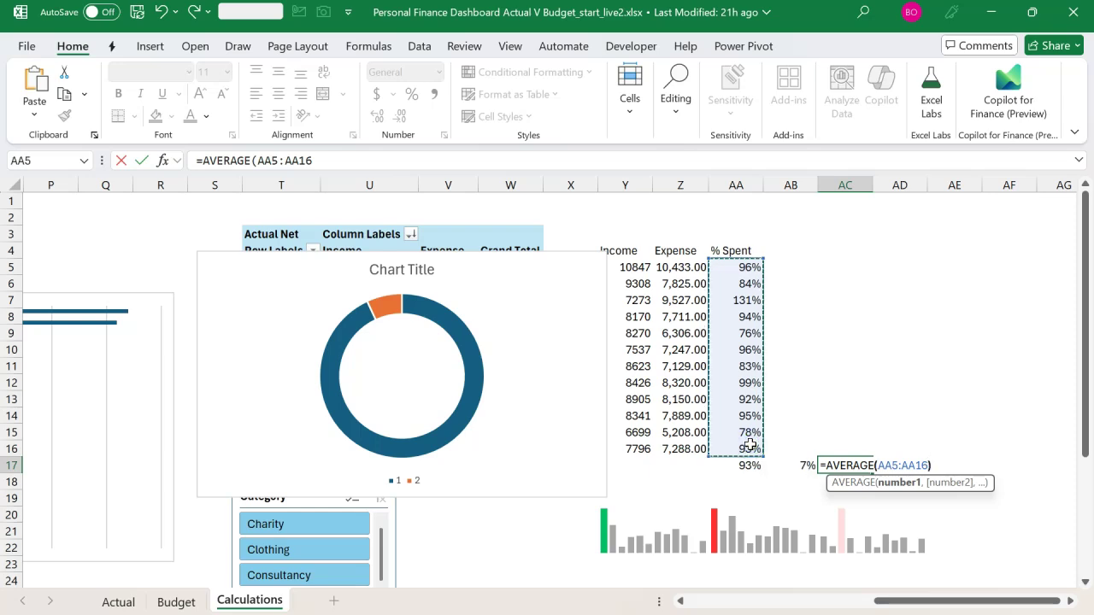
pyautogui.press('Return')
pyautogui.press('Up')
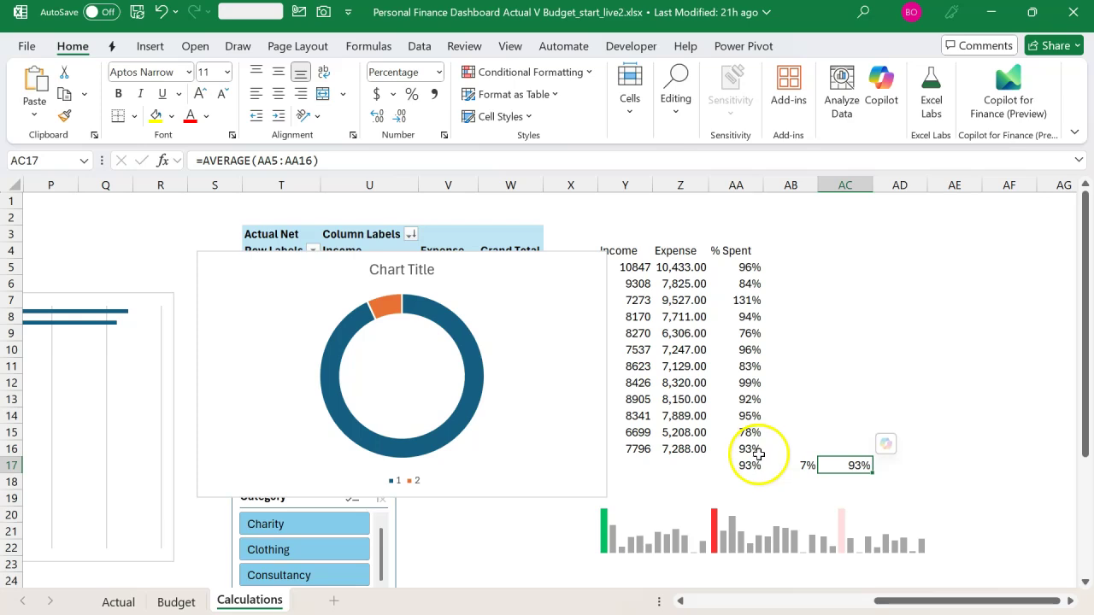
# Delete the legend and the title from the doughnut chart on the Calculations sheet
pyautogui.click(399, 486)
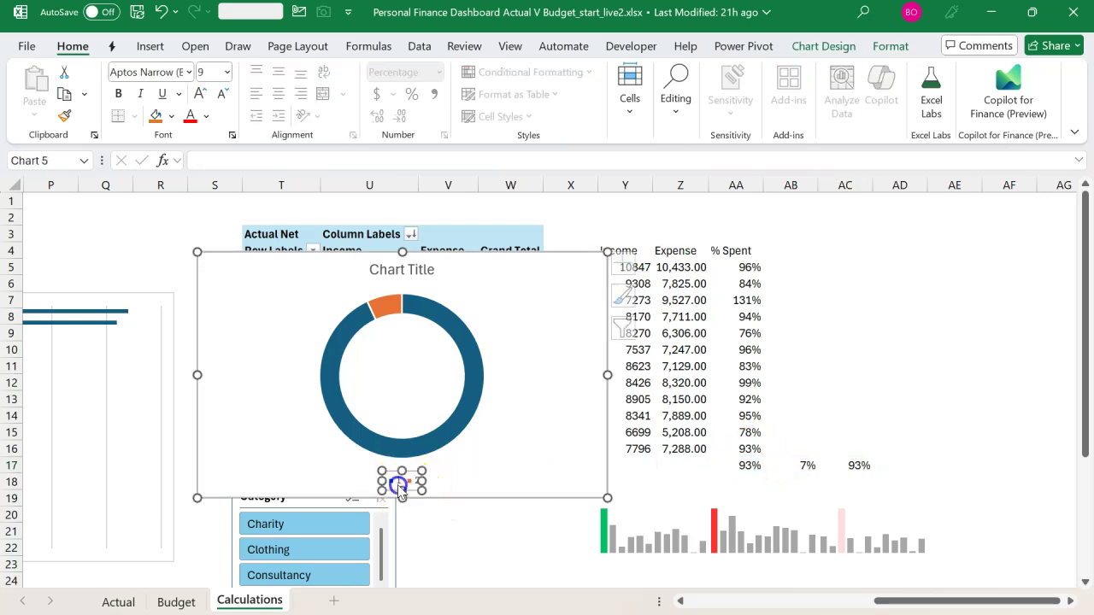
pyautogui.press('Delete')
pyautogui.click(412, 271)
pyautogui.press('Delete')
pyautogui.click(505, 488)
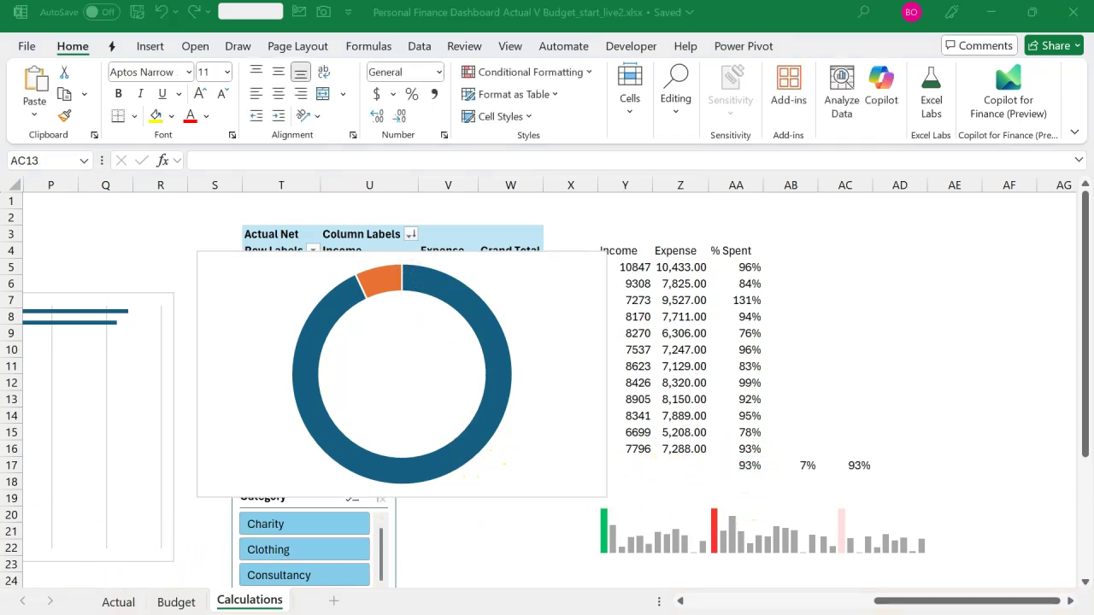
pyautogui.click(101, 560)
pyautogui.click(201, 515)
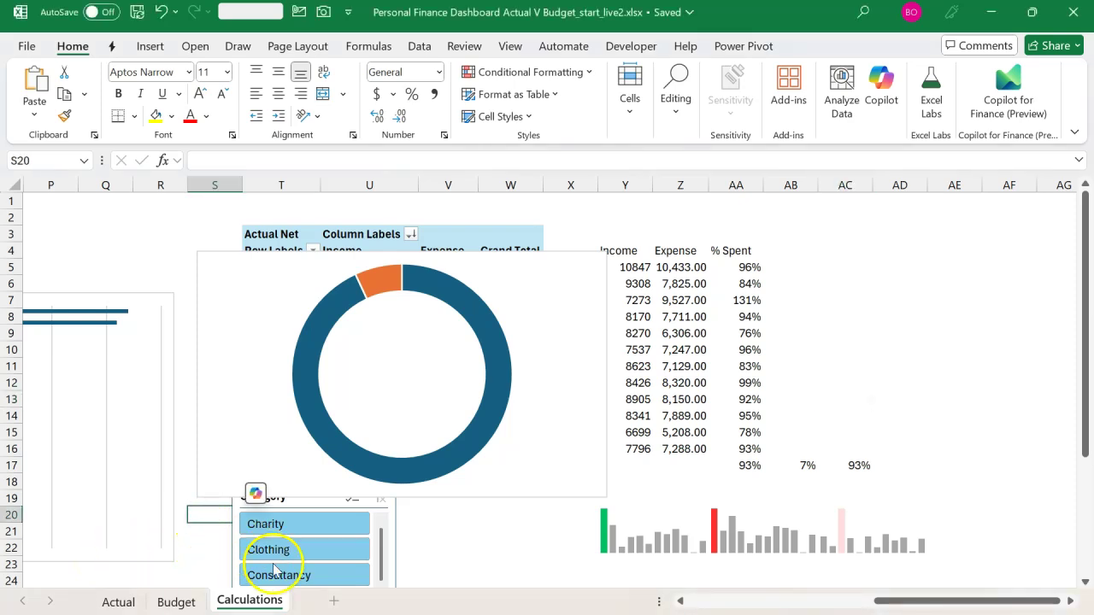
# Add a new worksheet after Calculations and rename it Dashboard
pyautogui.click(330, 601)
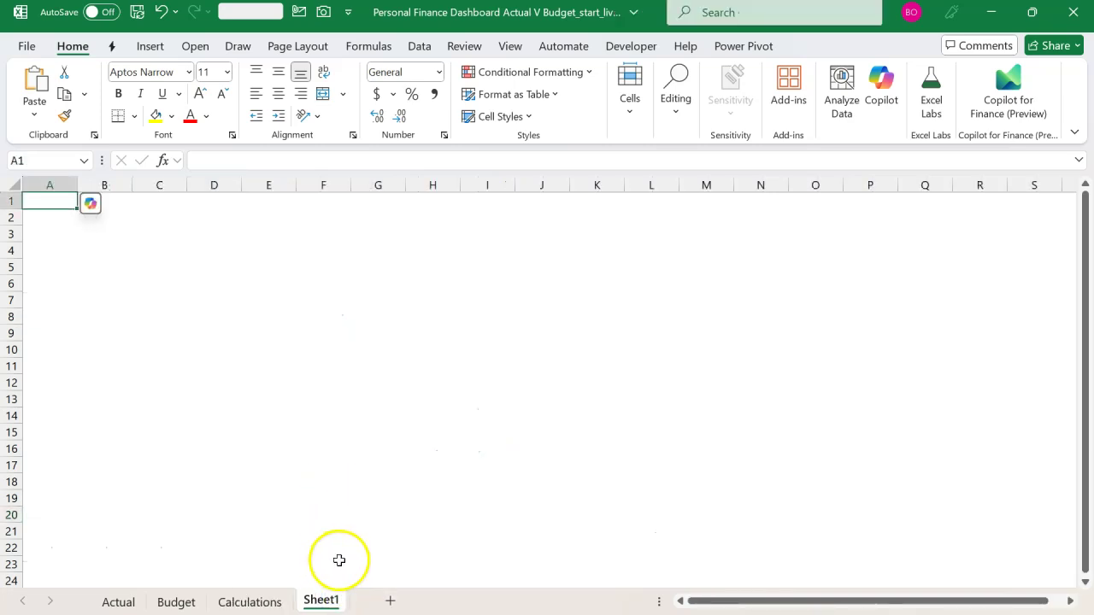
pyautogui.hotkey('alt', 'h')
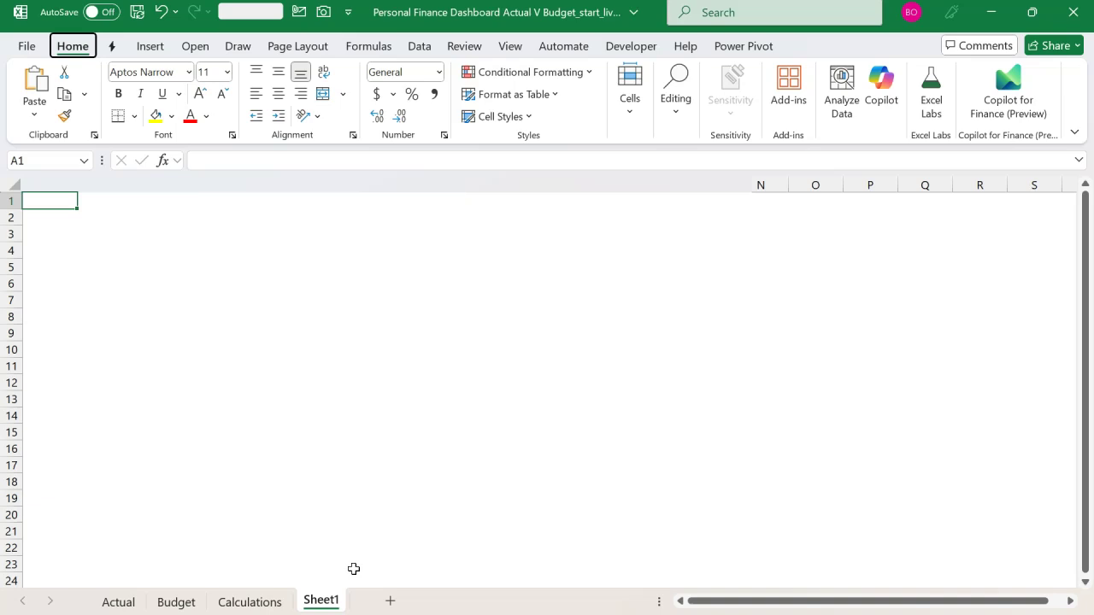
pyautogui.write('orD')
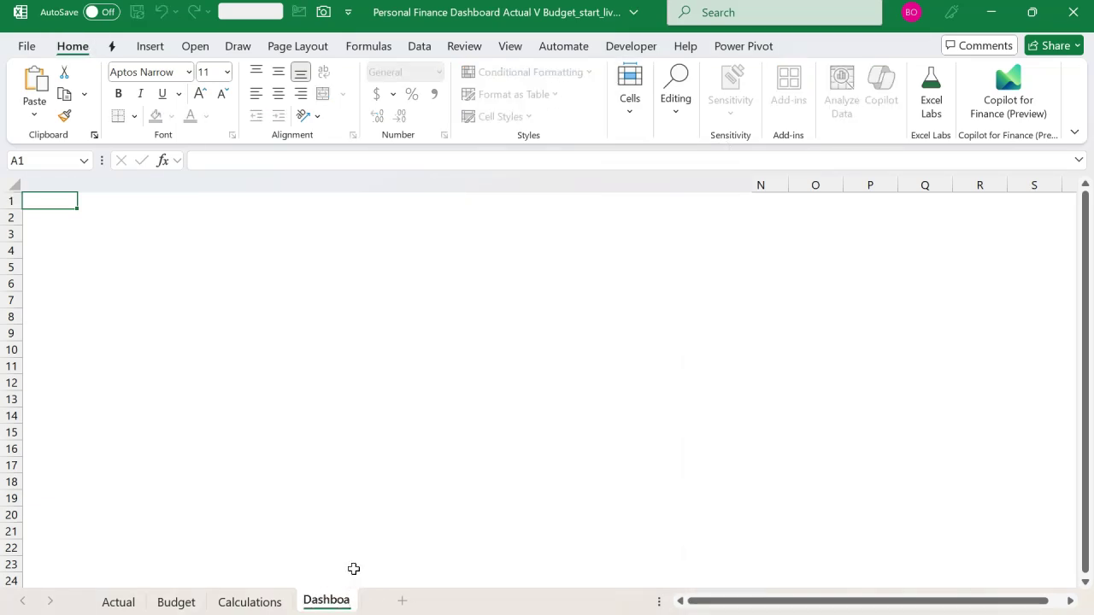
pyautogui.write('ashboard')
pyautogui.click(348, 386)
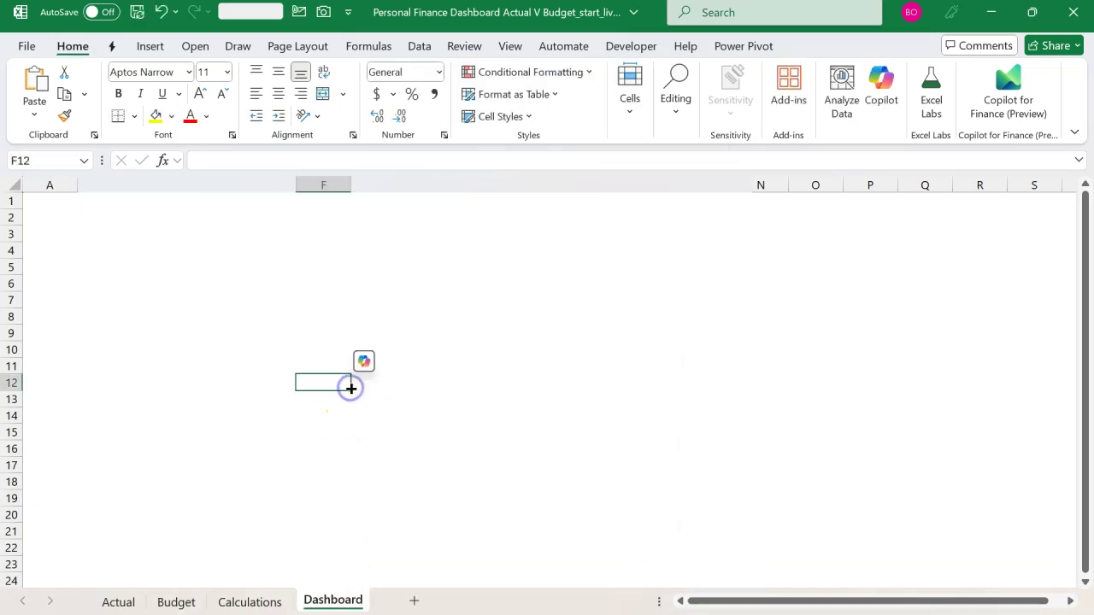
# Turn on the display of gridlines on the Dashboard sheet
pyautogui.press('alt')
pyautogui.press('w')
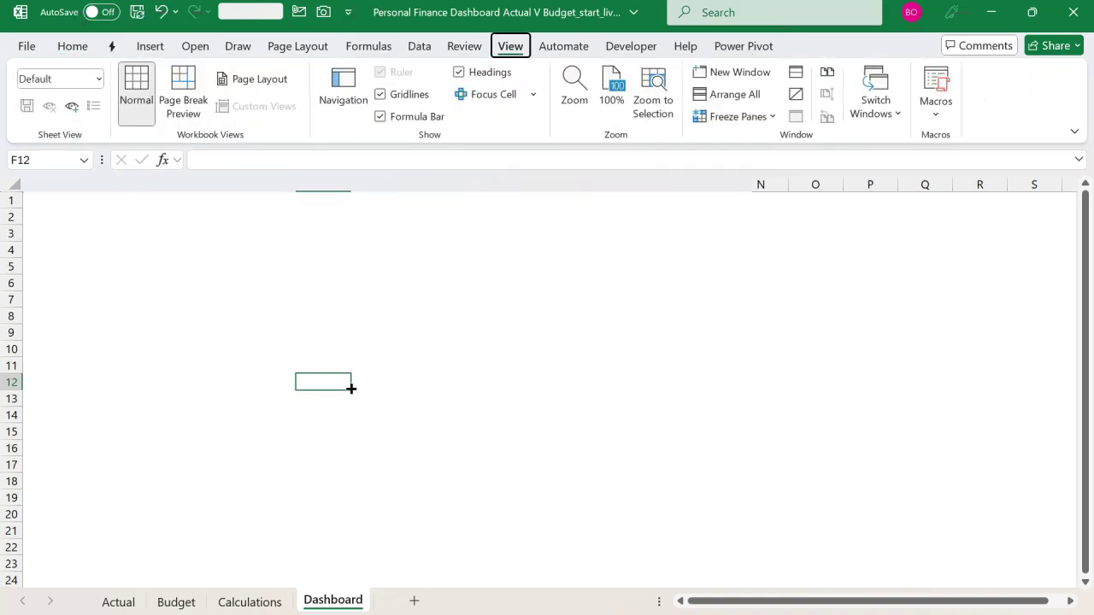
pyautogui.press('v')
pyautogui.press('g')
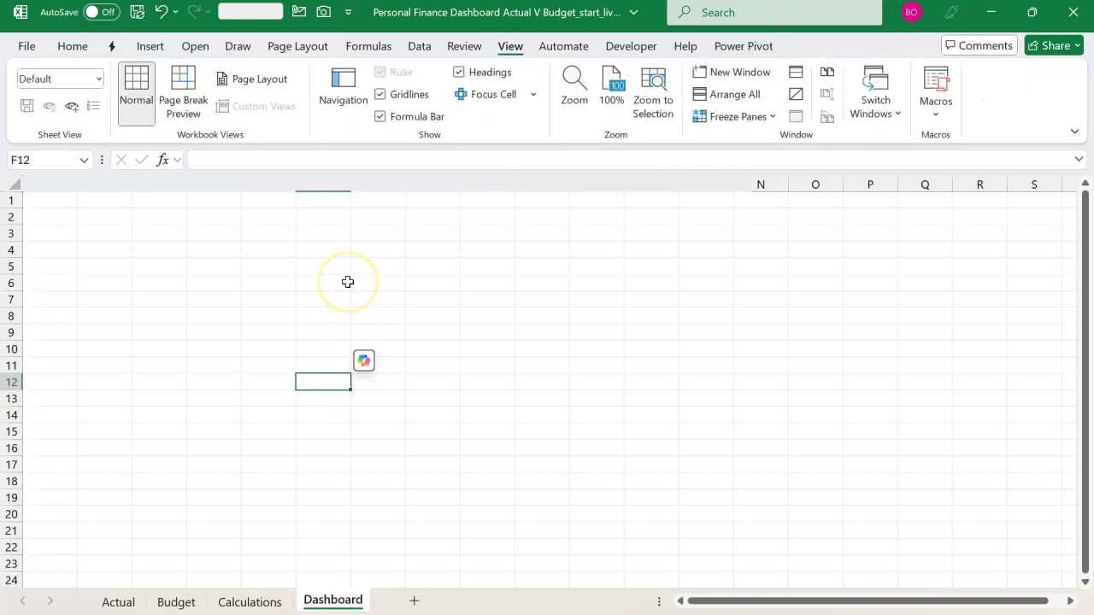
# Collapse the ribbon to show more worksheet rows
pyautogui.hotkey('ctrl', 'a')
pyautogui.click(328, 265)
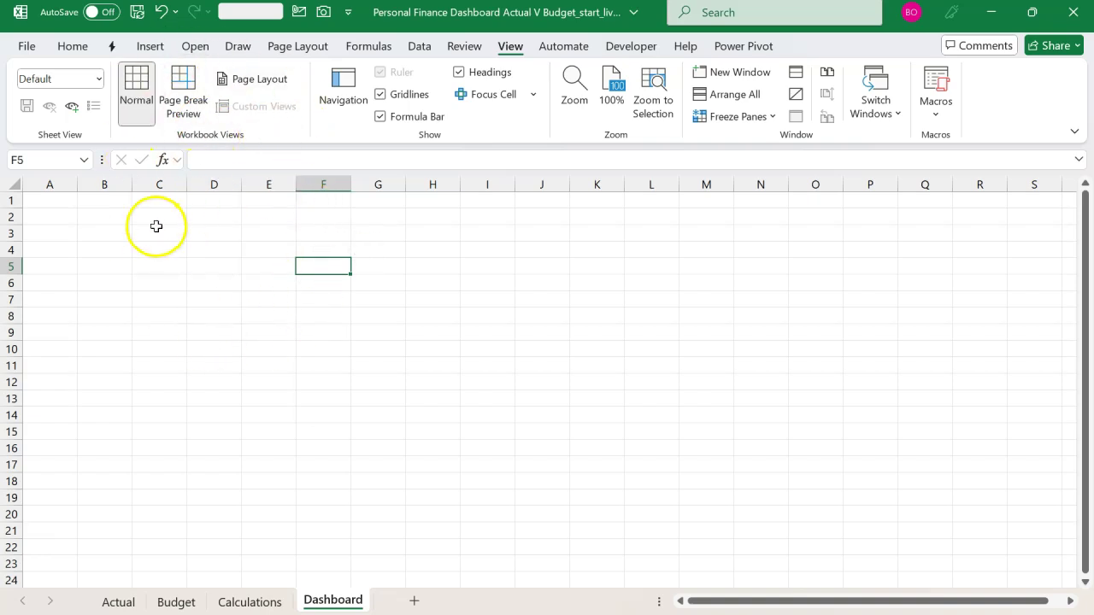
pyautogui.click(72, 47)
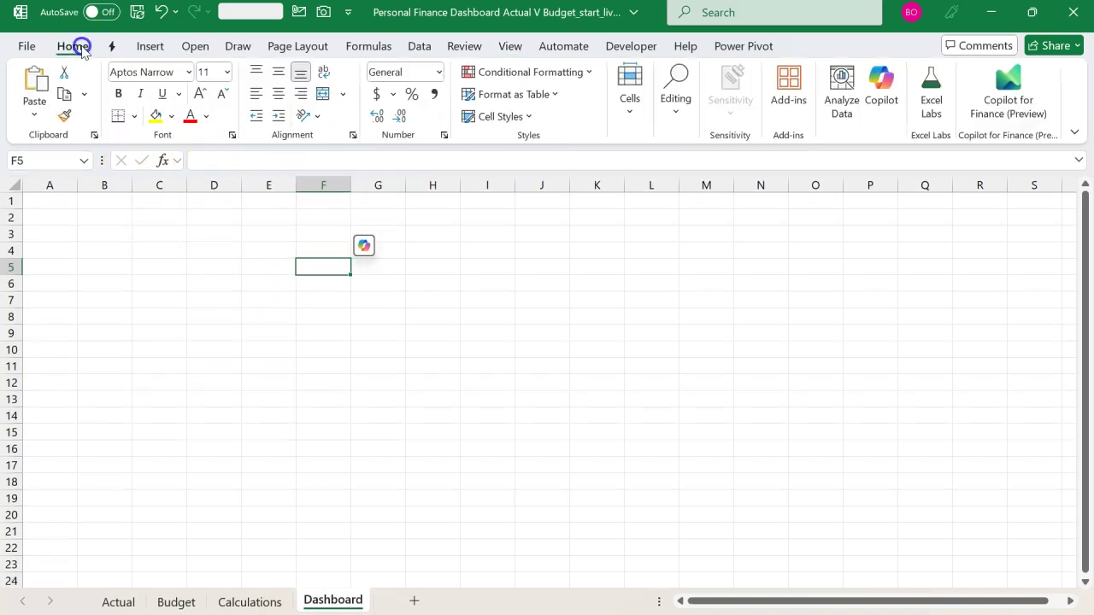
pyautogui.doubleClick(81, 47)
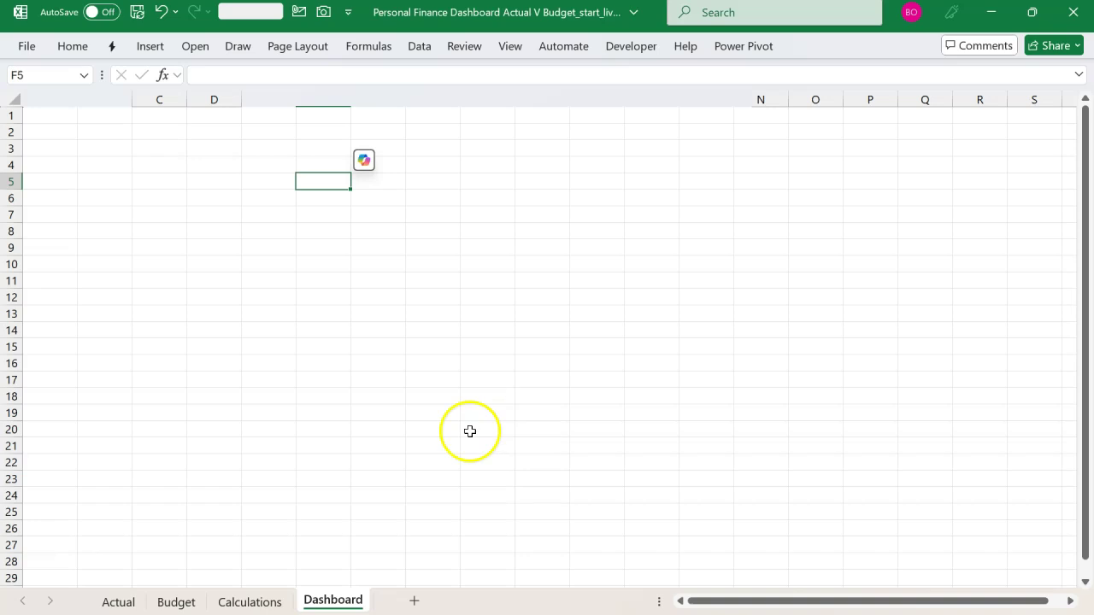
pyautogui.click(448, 276)
pyautogui.hotkey('ctrl', 'a')
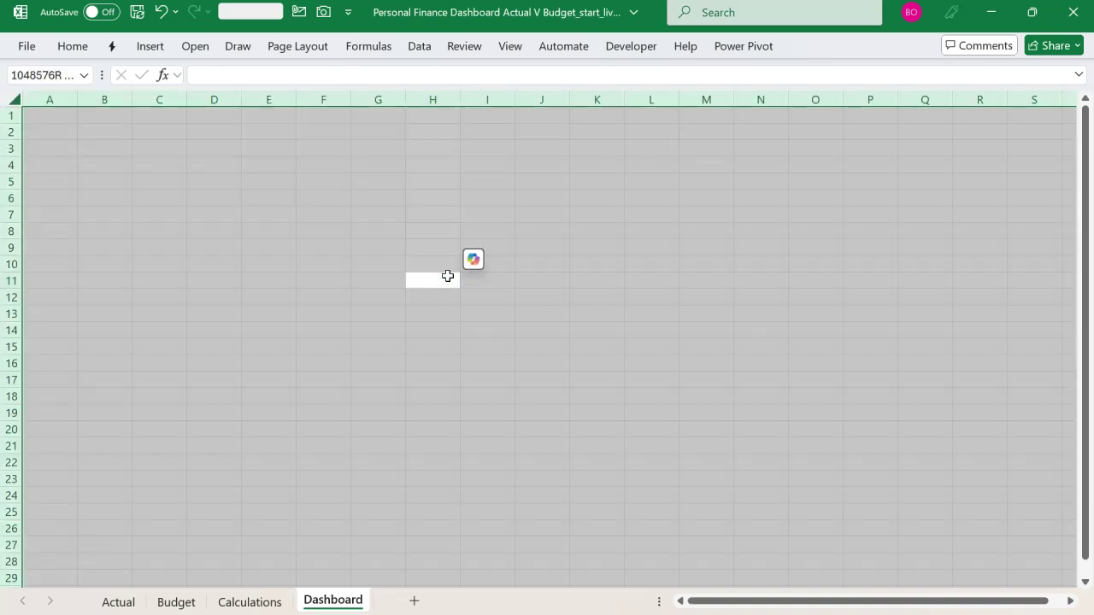
pyautogui.click(343, 210)
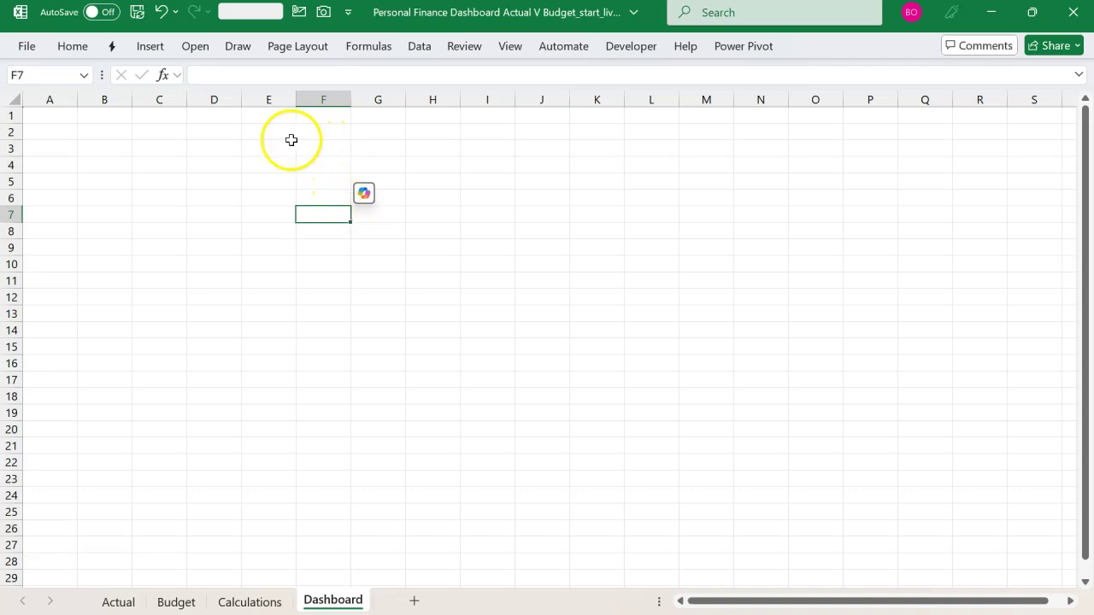
pyautogui.click(53, 99)
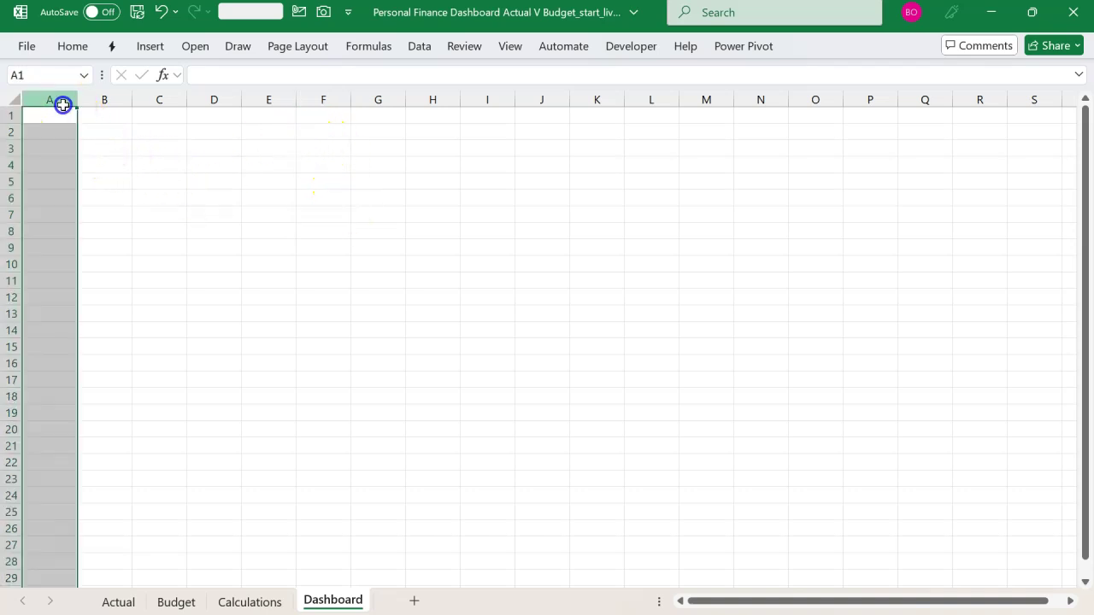
pyautogui.keyDown('ctrl'); pyautogui.click(254, 97); pyautogui.keyUp('ctrl')
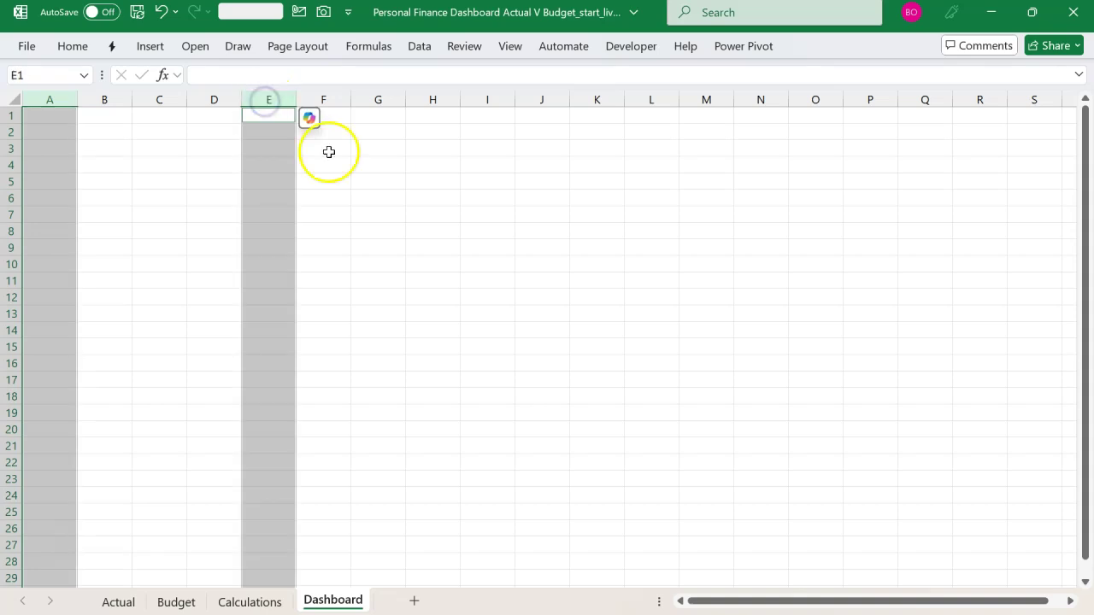
pyautogui.click(370, 182)
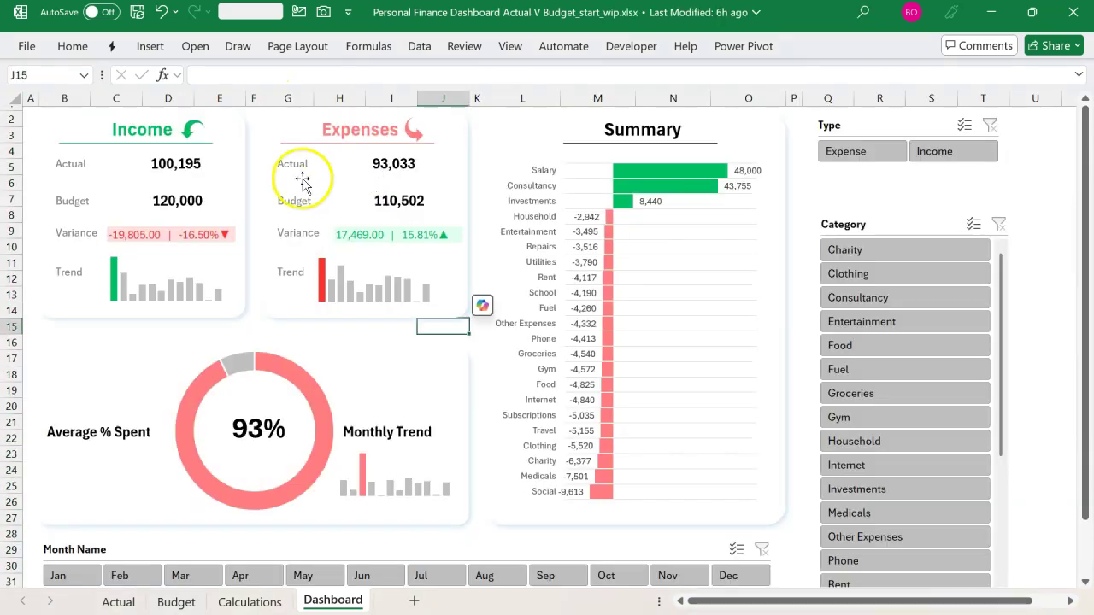
# Examine the narrow spacer columns A, F, K and P on the finished Dashboard in Personal Finance Dashboard Actual V Budget_start_wip.xlsx
pyautogui.click(30, 98)
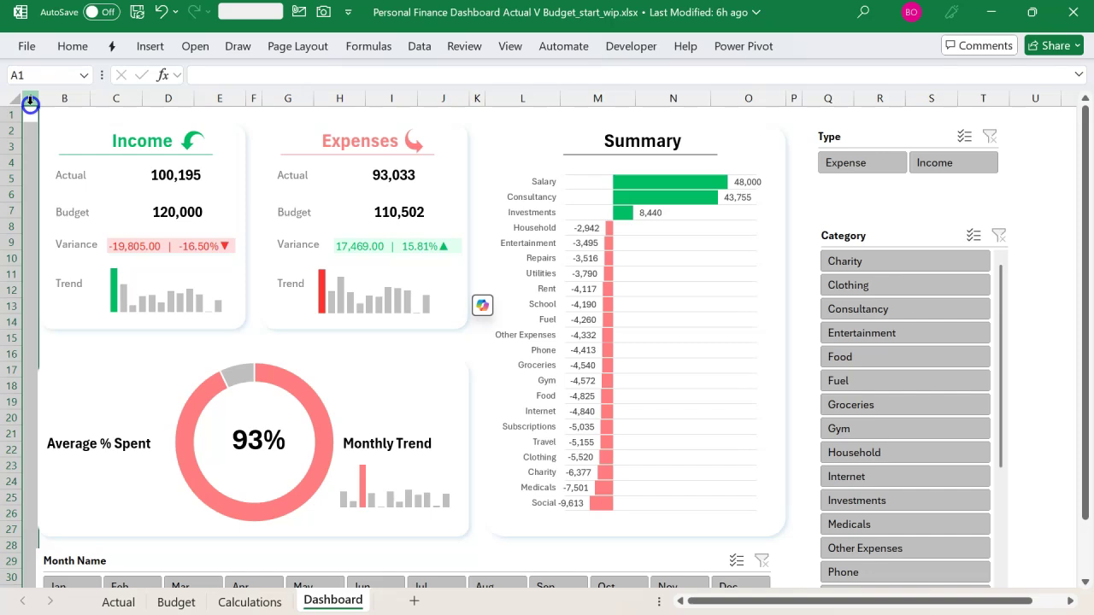
pyautogui.keyDown('ctrl'); pyautogui.click(239, 99); pyautogui.keyUp('ctrl')
pyautogui.click(254, 99)
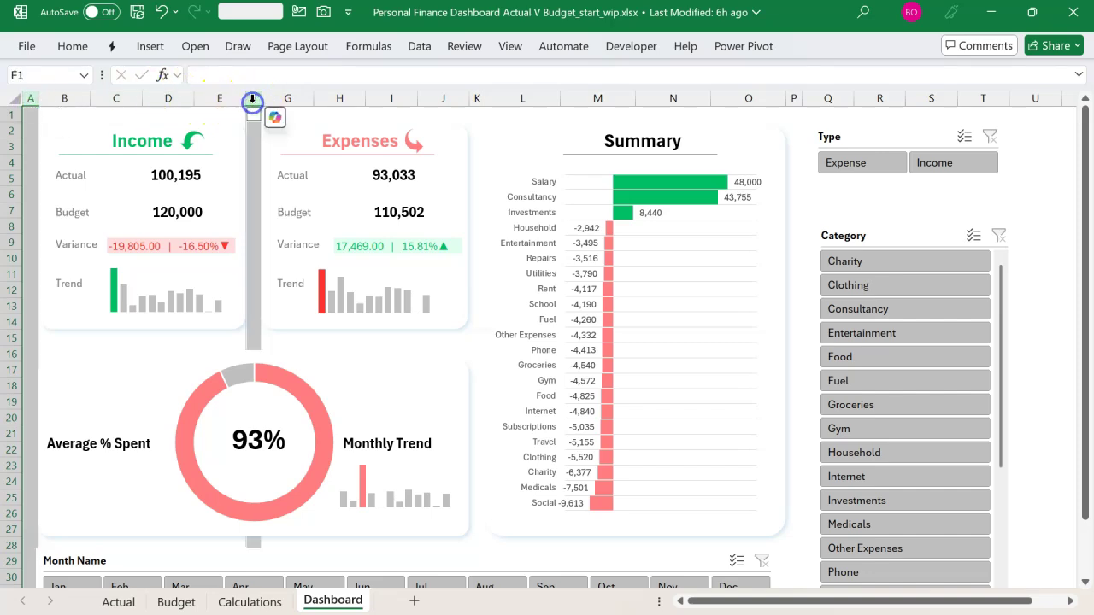
pyautogui.click(477, 99)
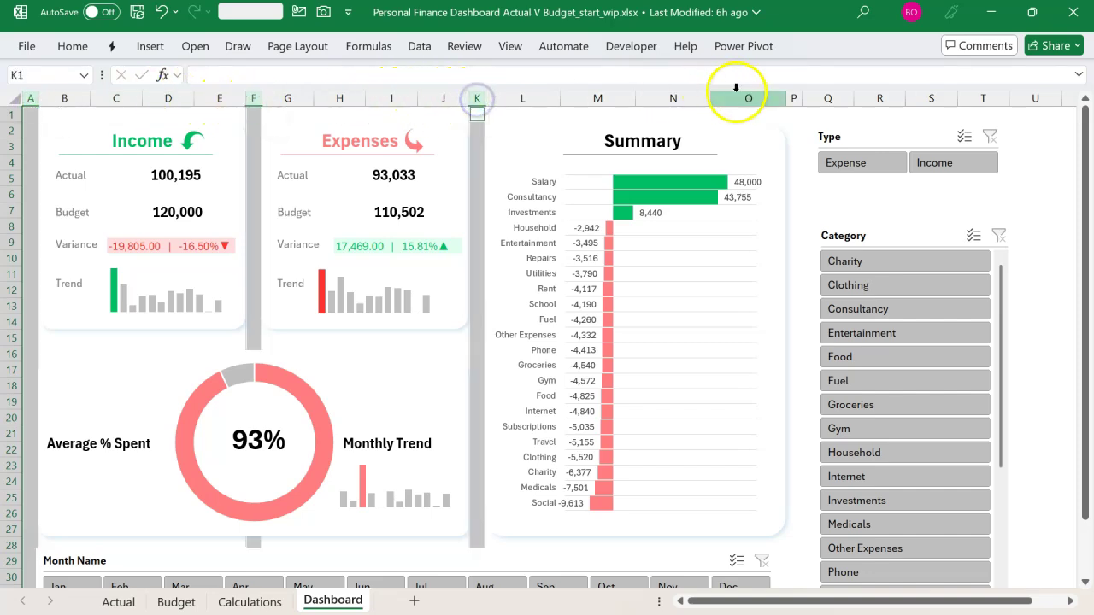
pyautogui.click(795, 98)
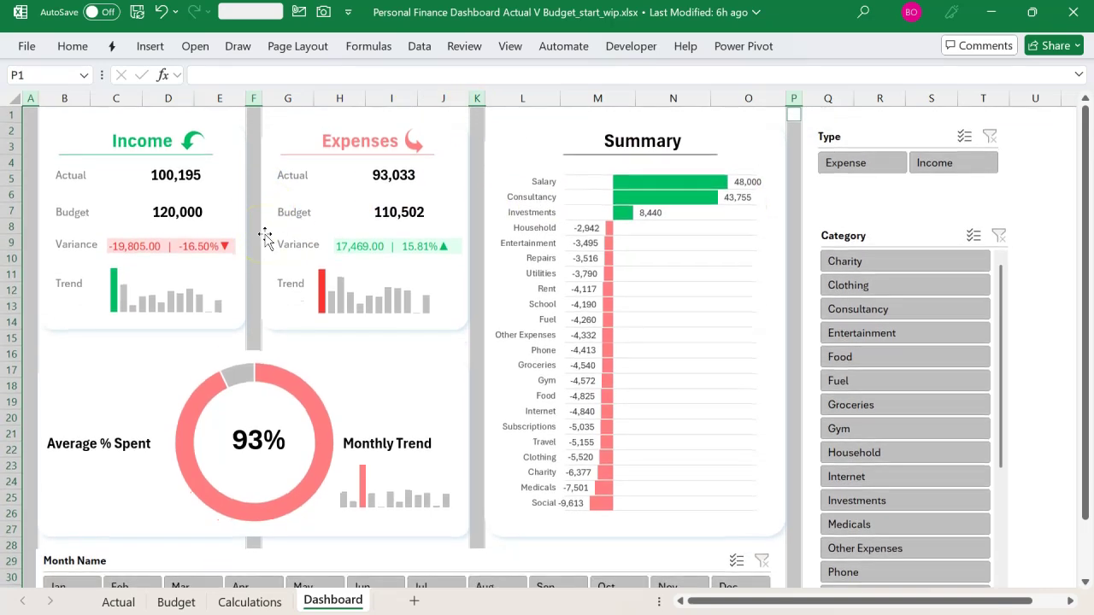
pyautogui.click(28, 130)
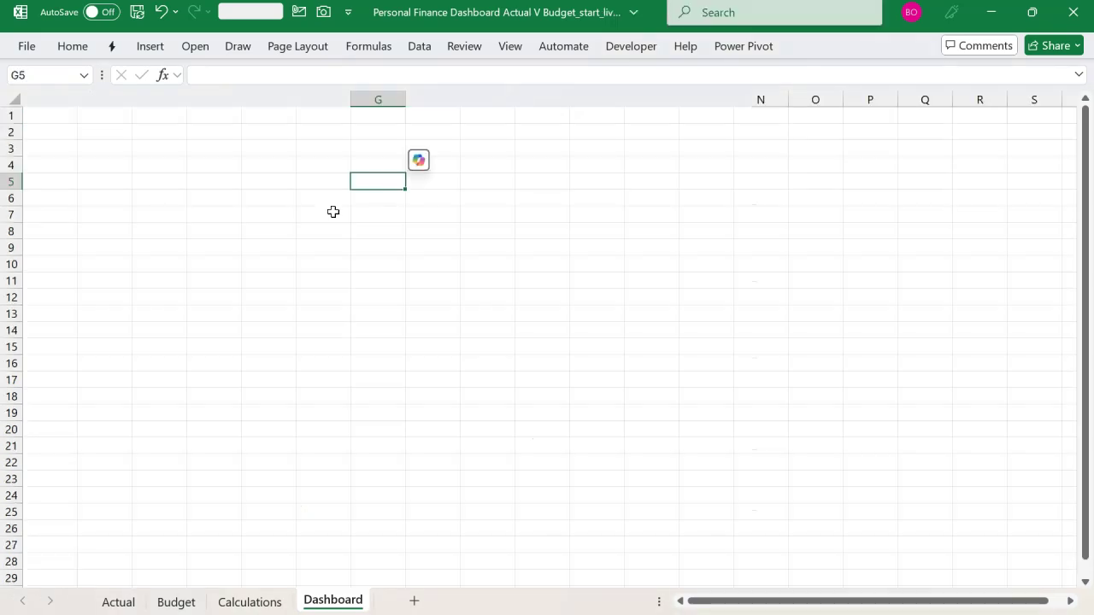
# Set the width of columns A, F, K and P on the new Dashboard sheet to 2
pyautogui.click(57, 99)
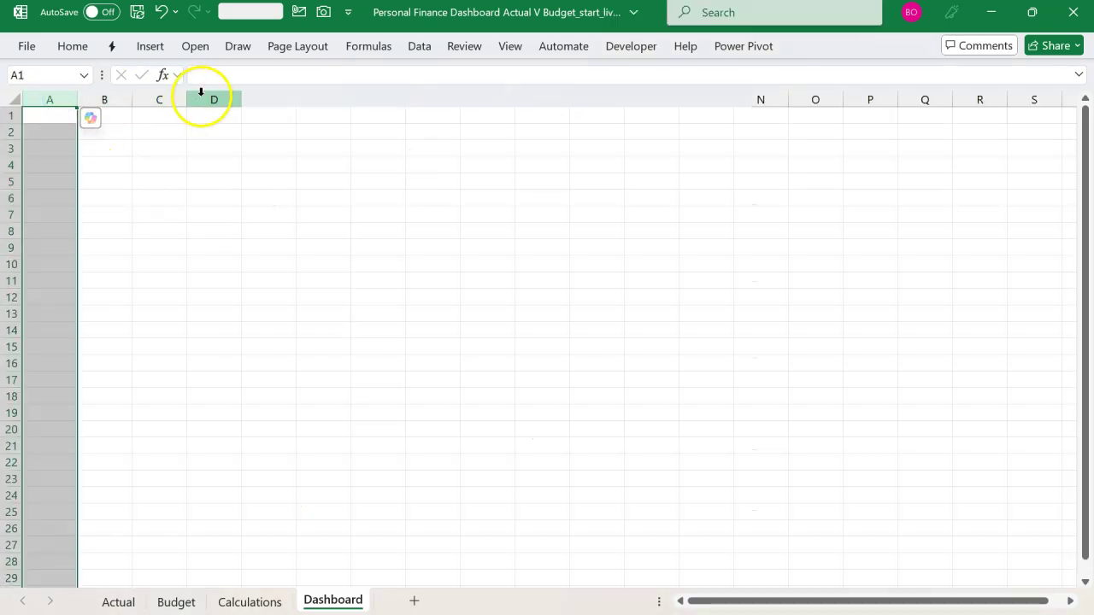
pyautogui.click(322, 100)
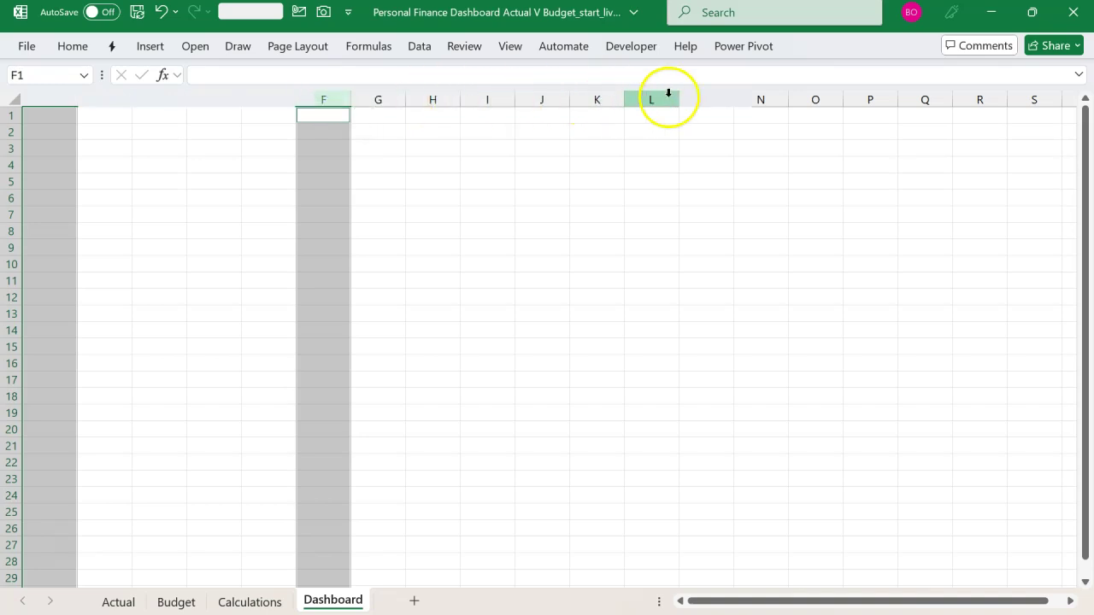
pyautogui.keyDown('ctrl'); pyautogui.click(598, 99); pyautogui.keyUp('ctrl')
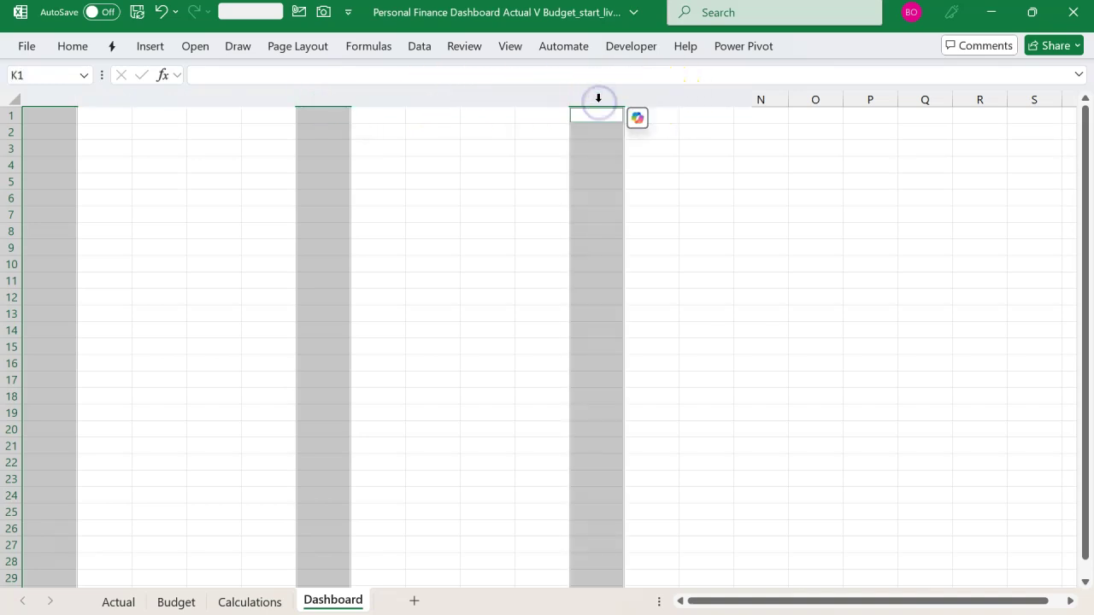
pyautogui.keyDown('ctrl'); pyautogui.click(866, 99); pyautogui.keyUp('ctrl')
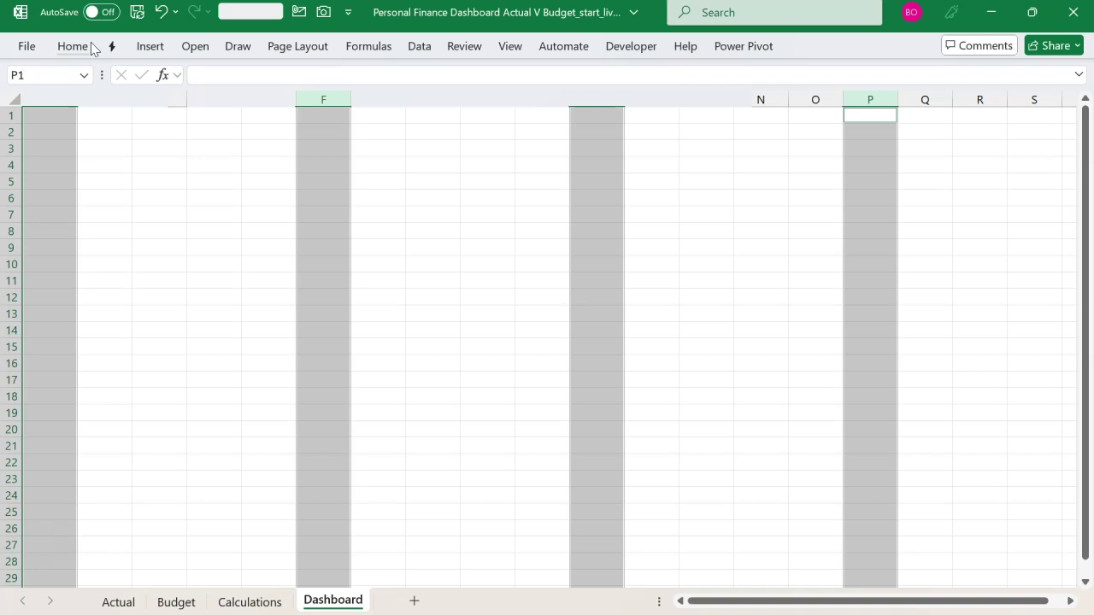
pyautogui.click(89, 46)
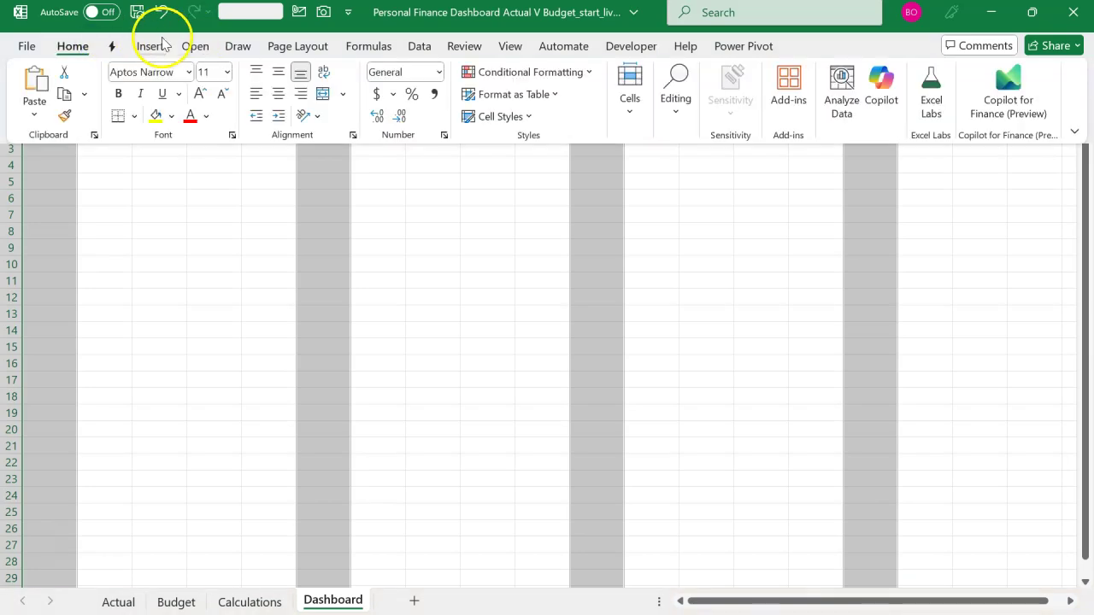
pyautogui.click(630, 101)
pyautogui.click(701, 184)
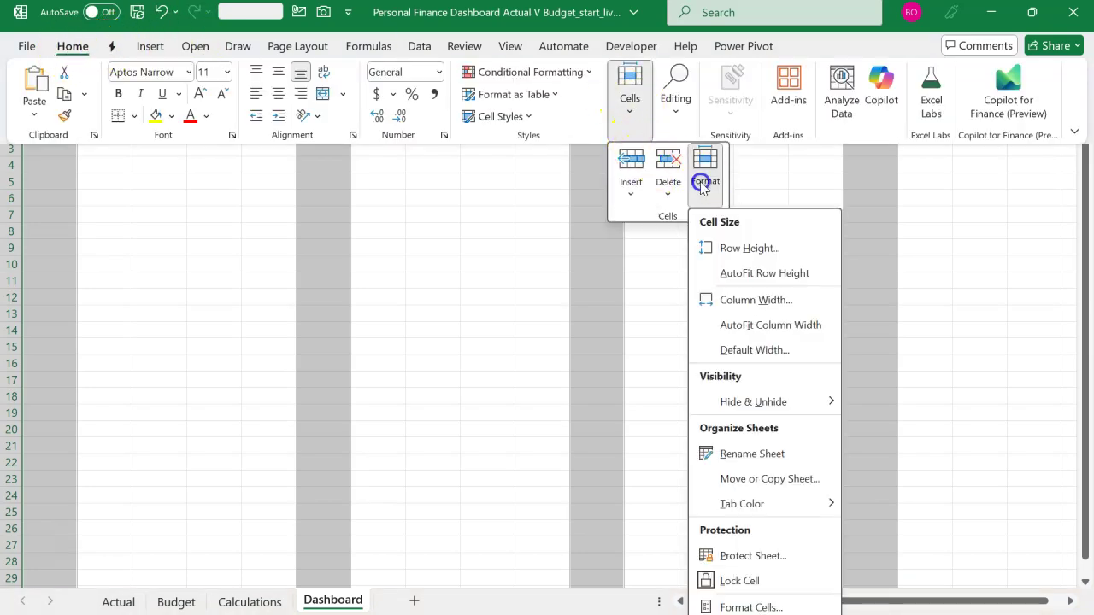
pyautogui.click(759, 302)
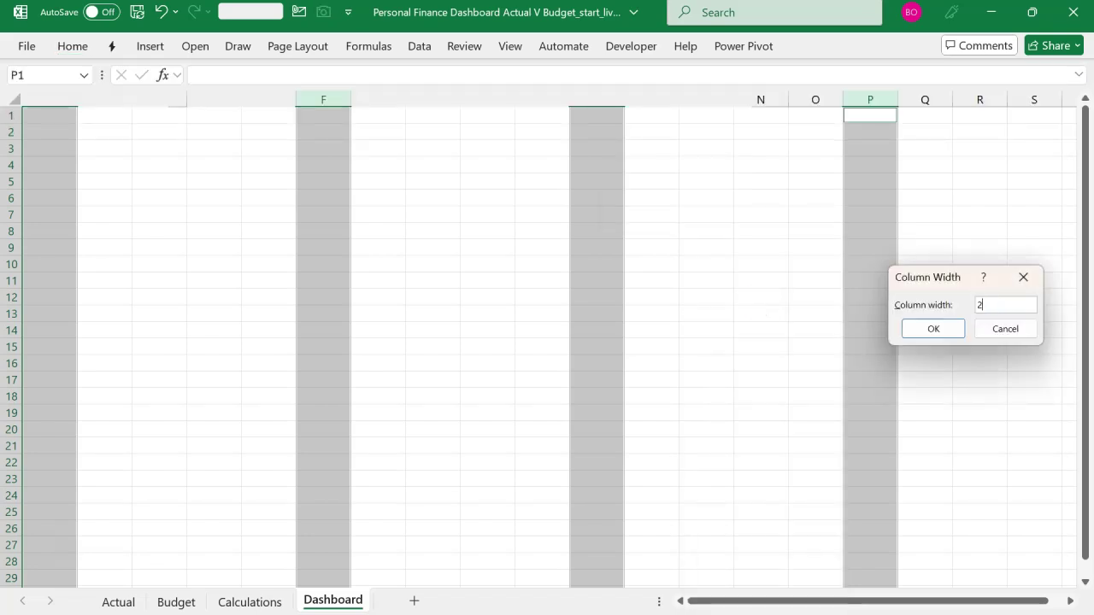
pyautogui.click(950, 330)
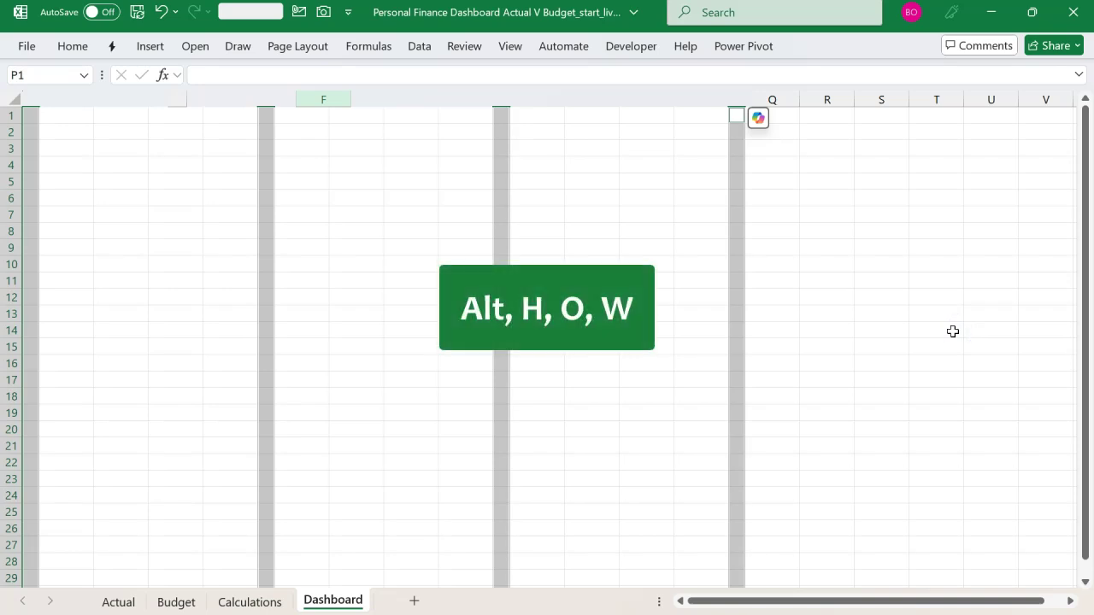
pyautogui.click(720, 294)
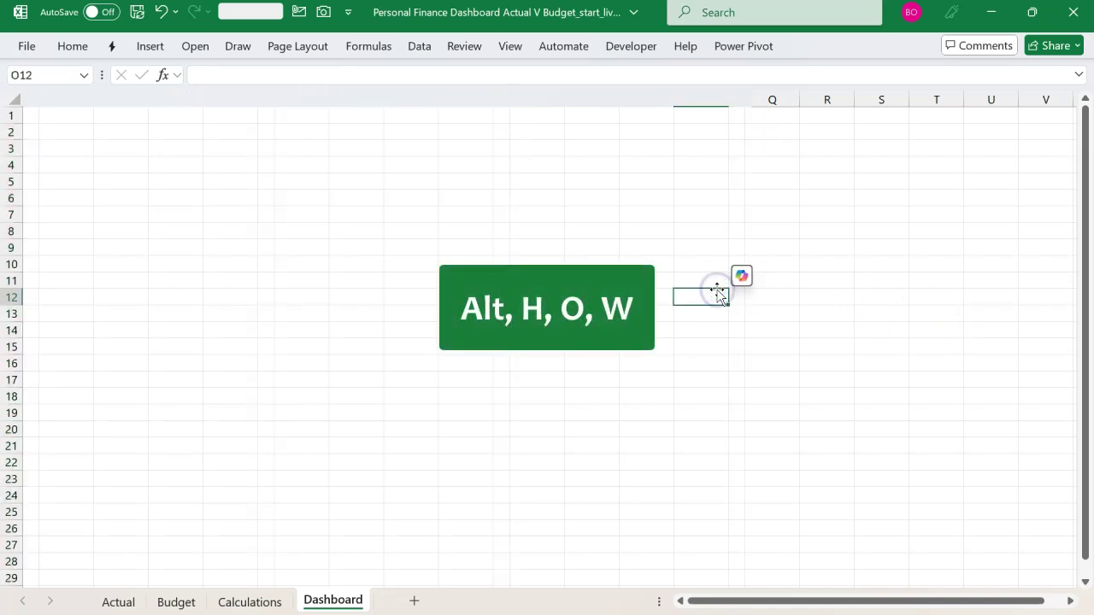
pyautogui.hotkey('ctrl', 'a')
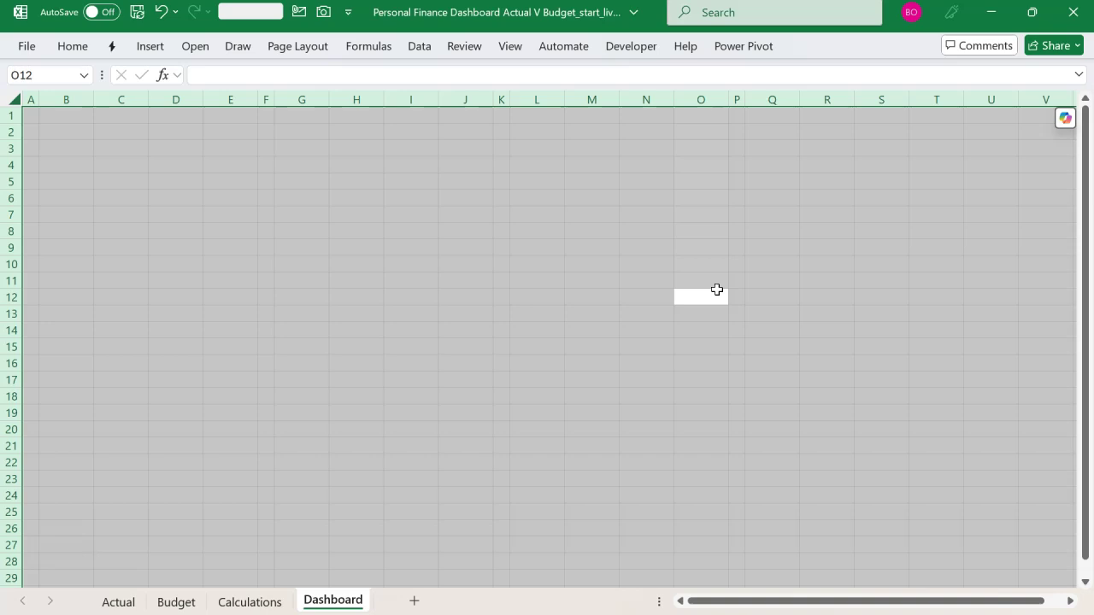
pyautogui.click(370, 267)
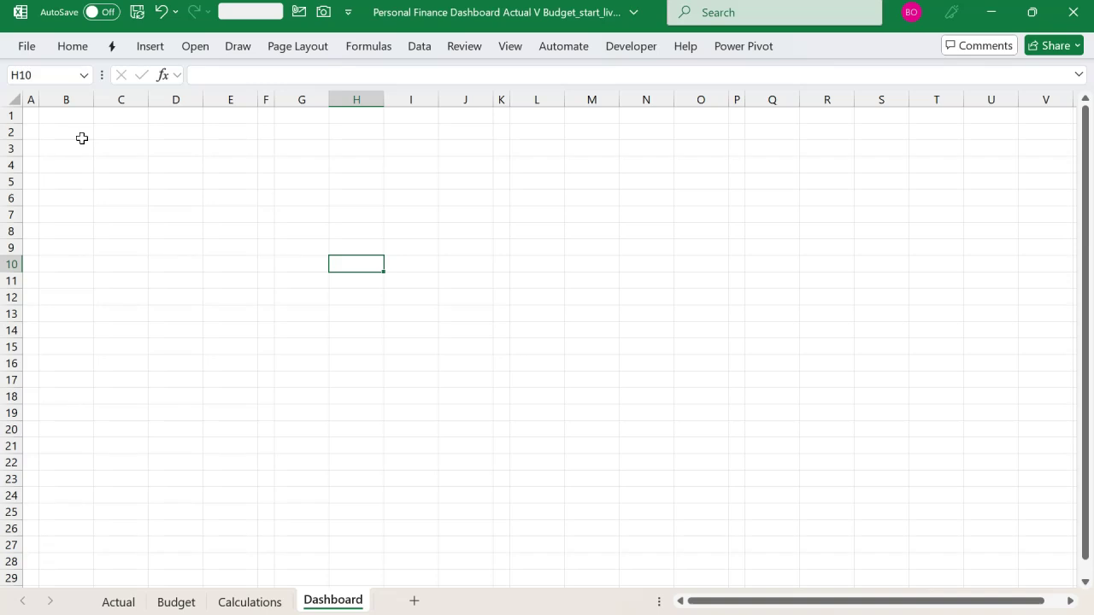
# Apply outside borders to the range B2:E14 on the Dashboard sheet for the first card
pyautogui.moveTo(75, 132); pyautogui.dragTo(222, 303)
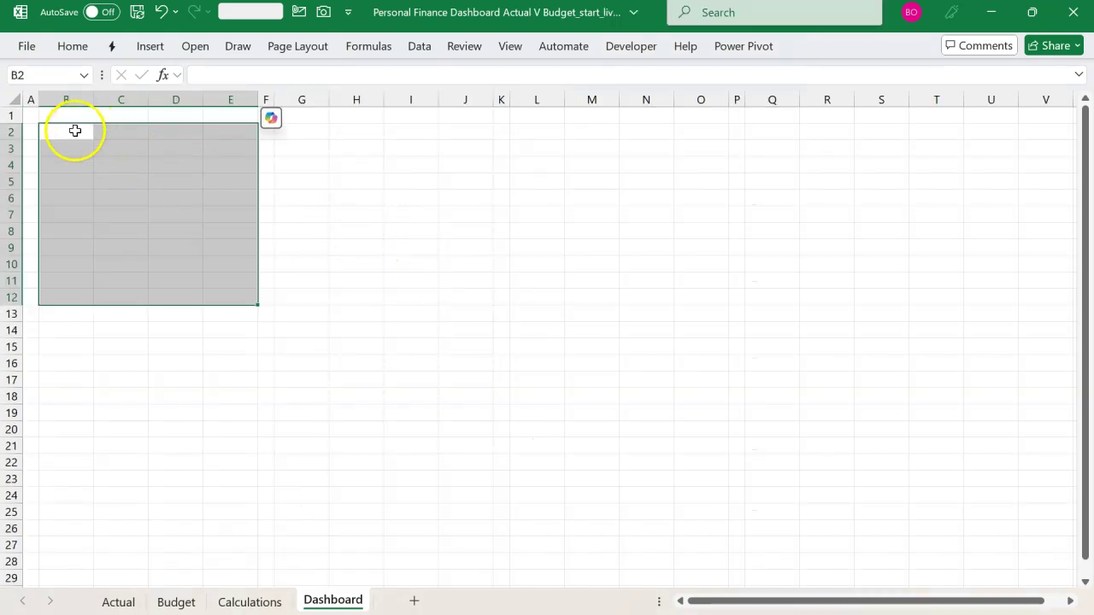
pyautogui.moveTo(75, 130); pyautogui.dragTo(214, 326)
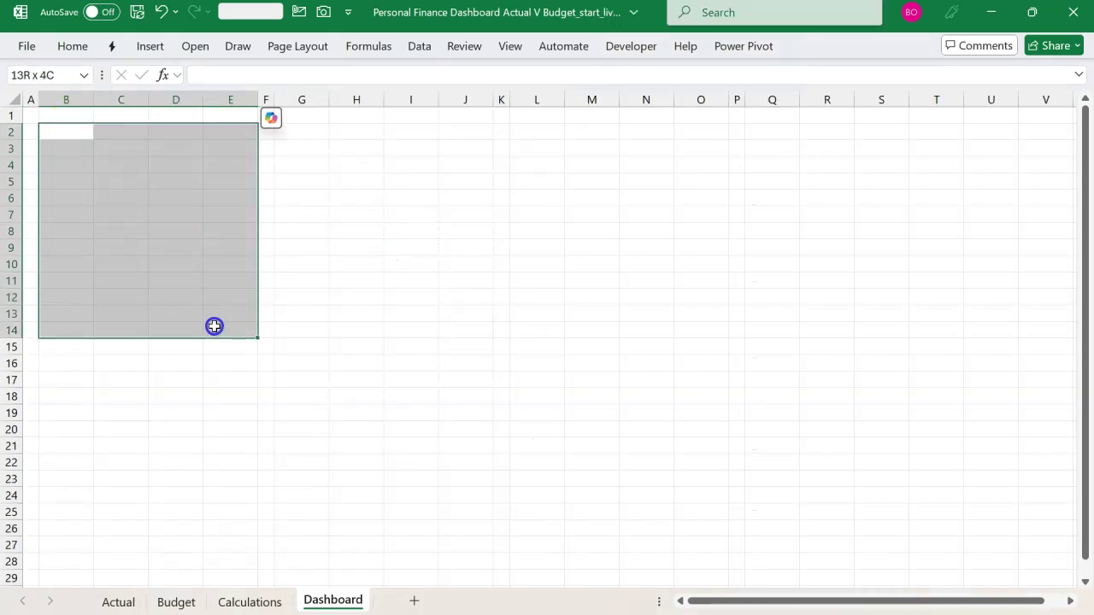
pyautogui.click(84, 53)
pyautogui.click(133, 115)
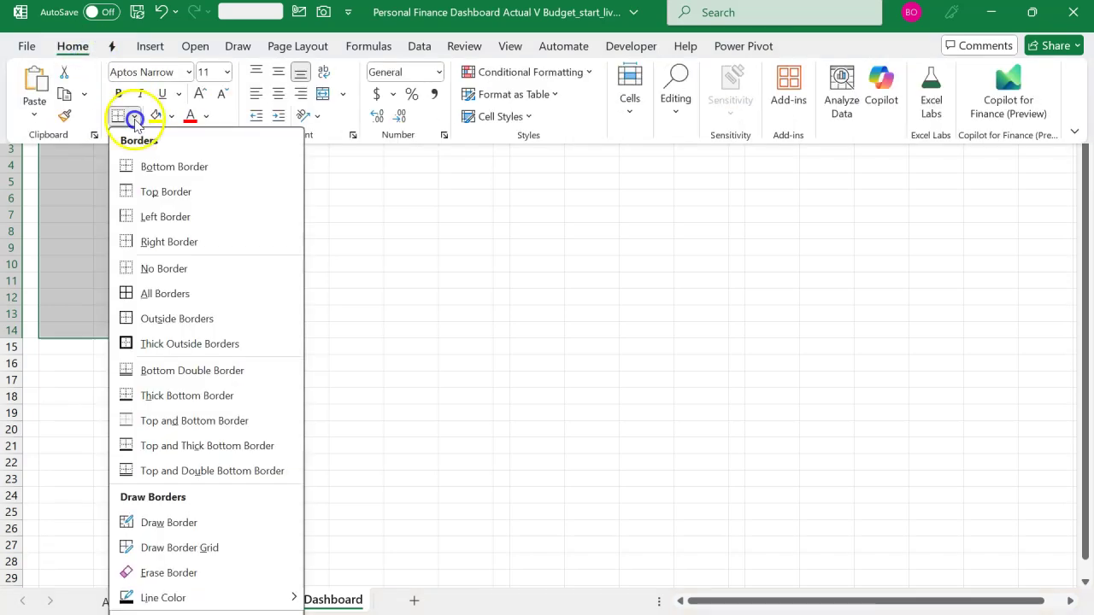
pyautogui.click(146, 317)
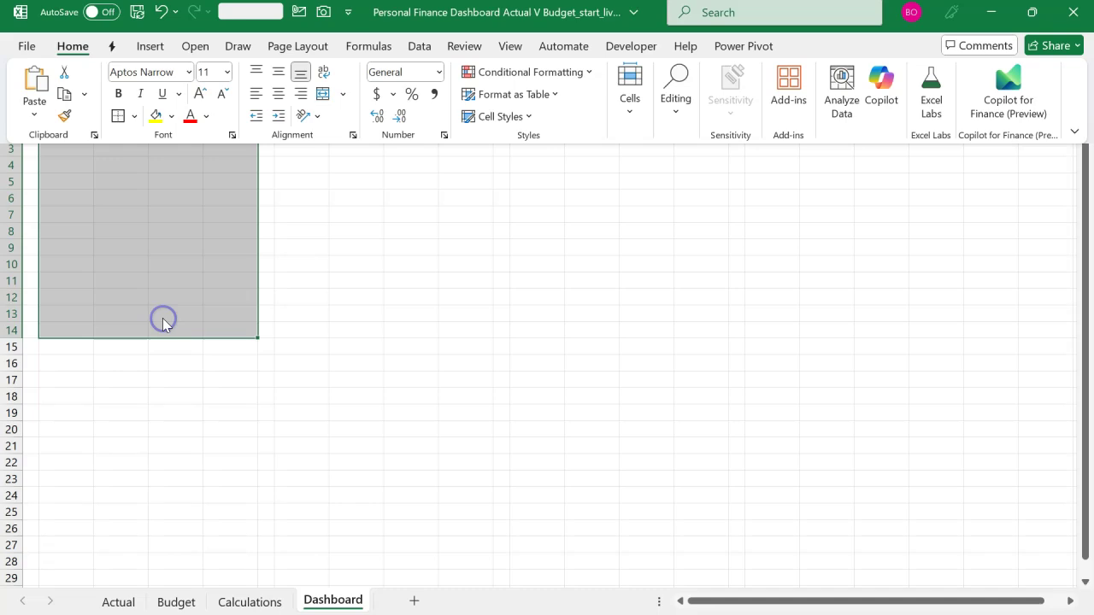
pyautogui.click(280, 281)
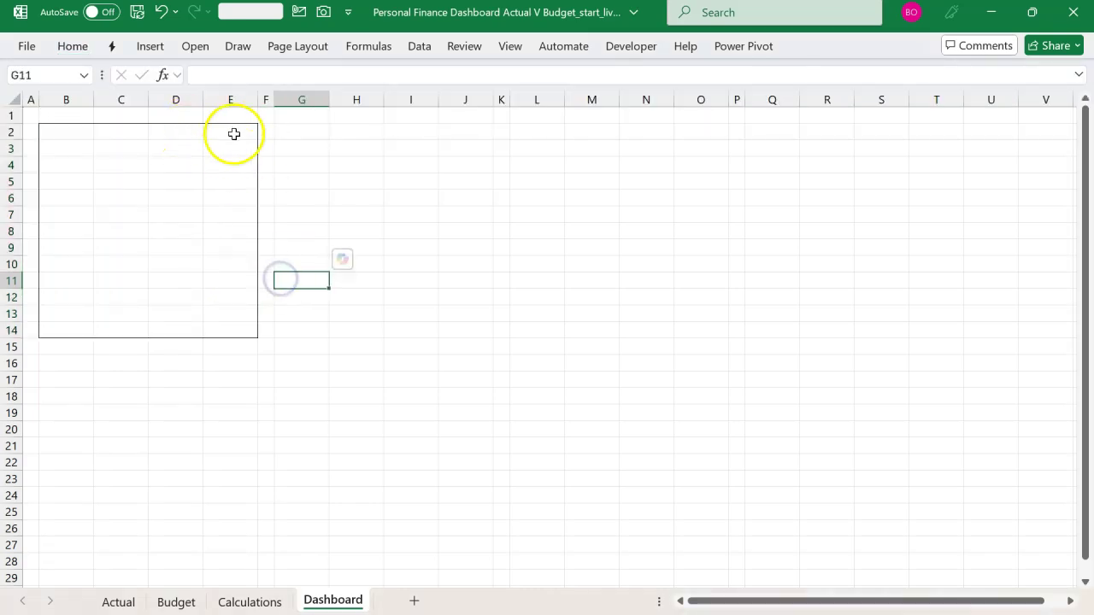
# Apply outside borders to the ranges G2:J14 and L2:O27 for the second and third cards
pyautogui.moveTo(303, 134); pyautogui.dragTo(468, 332)
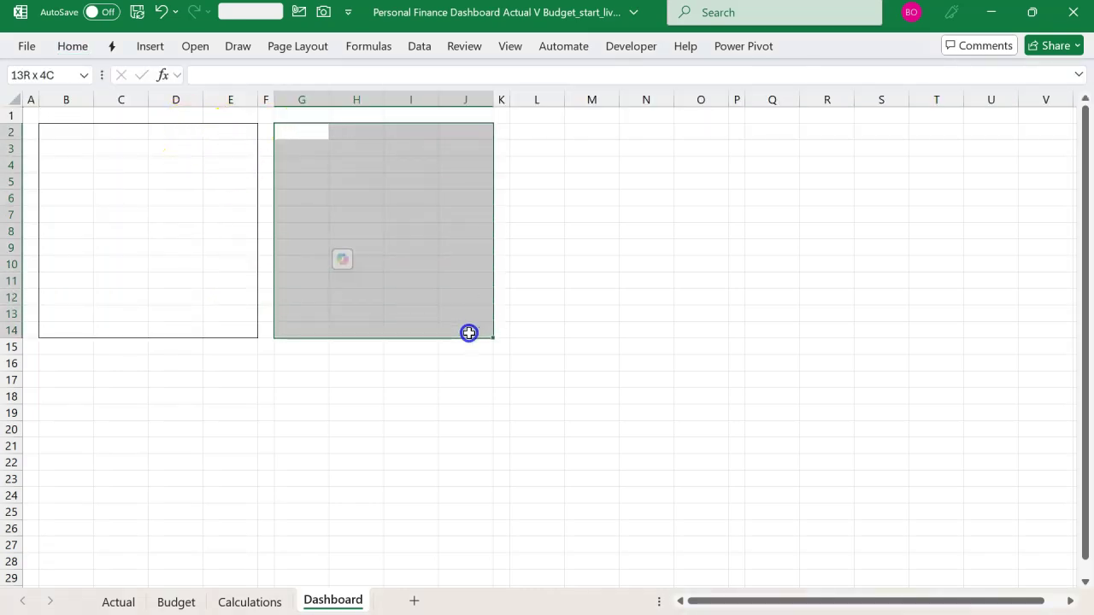
pyautogui.click(73, 46)
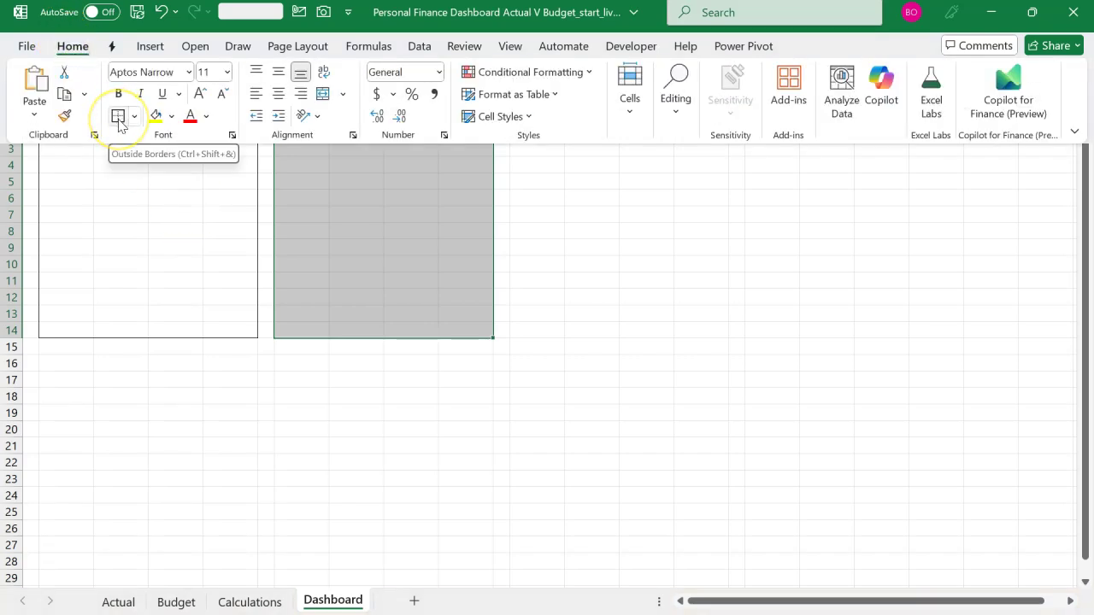
pyautogui.press('F4')
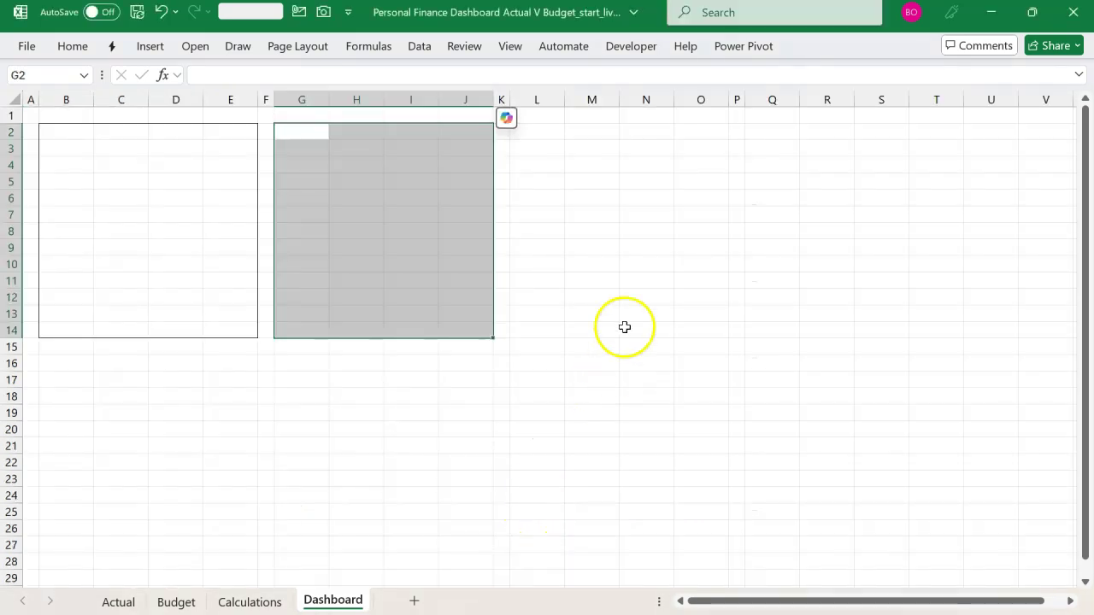
pyautogui.moveTo(544, 130); pyautogui.dragTo(720, 538)
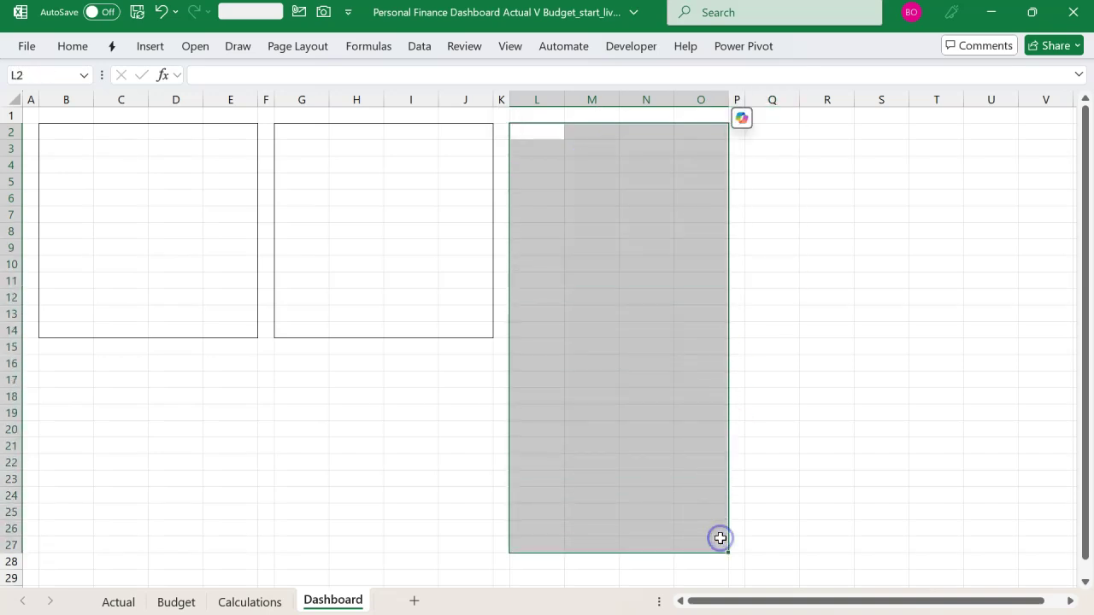
pyautogui.click(73, 45)
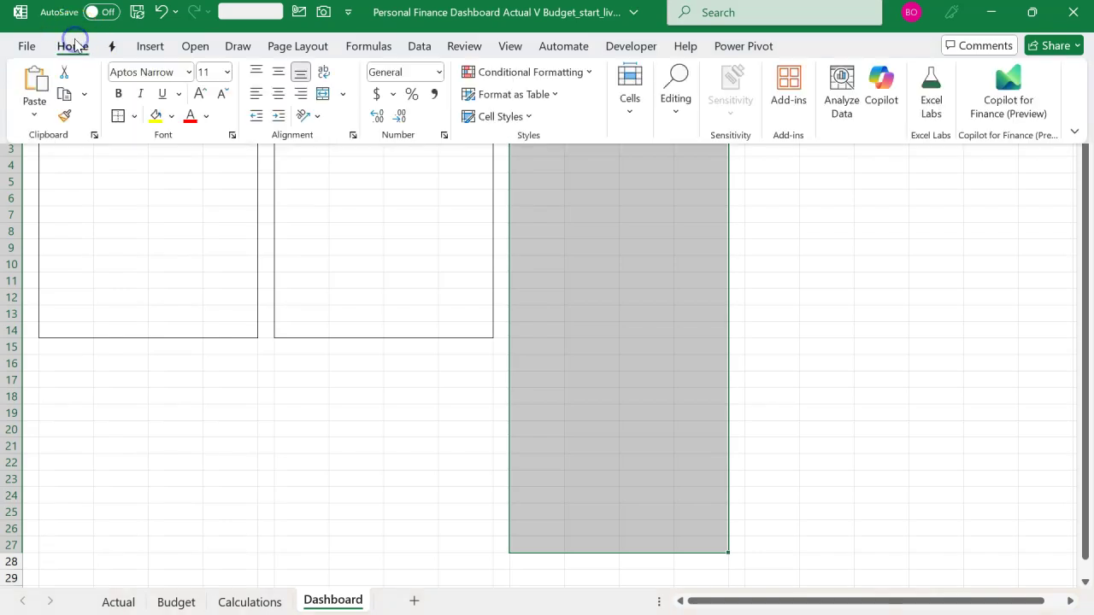
pyautogui.click(120, 116)
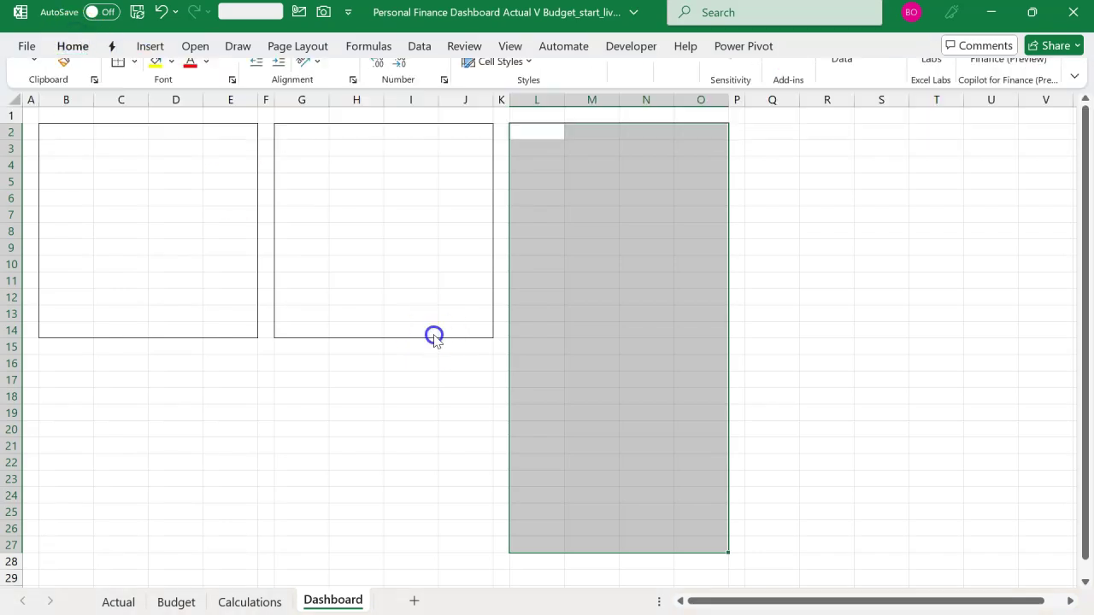
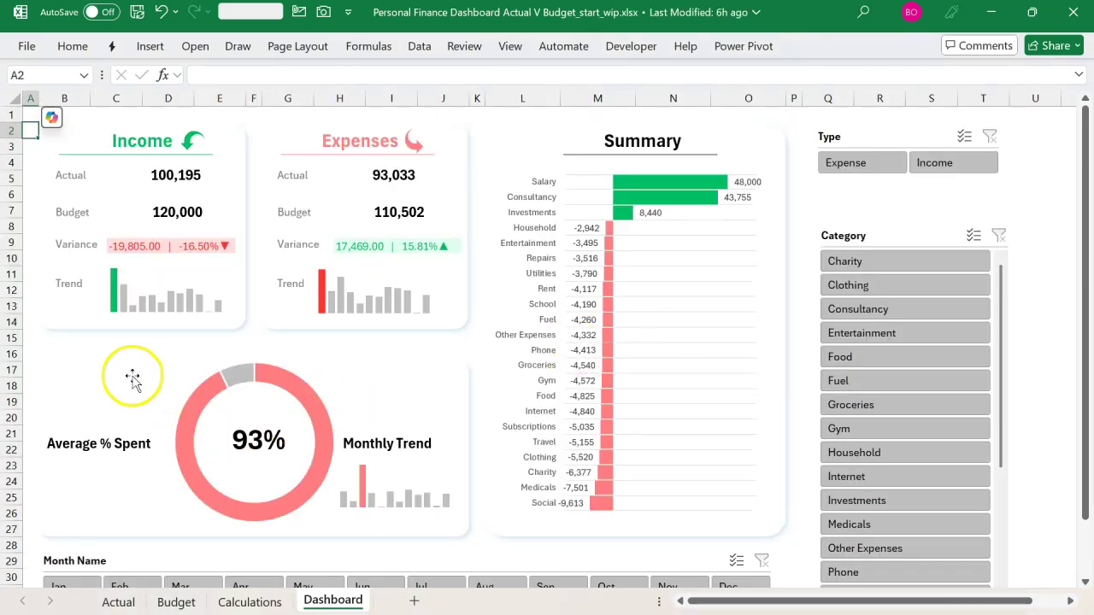
# Using the finished Dashboard's doughnut chart card as reference, apply outside borders to the range B16:J27 on the new Dashboard sheet
pyautogui.click(132, 375)
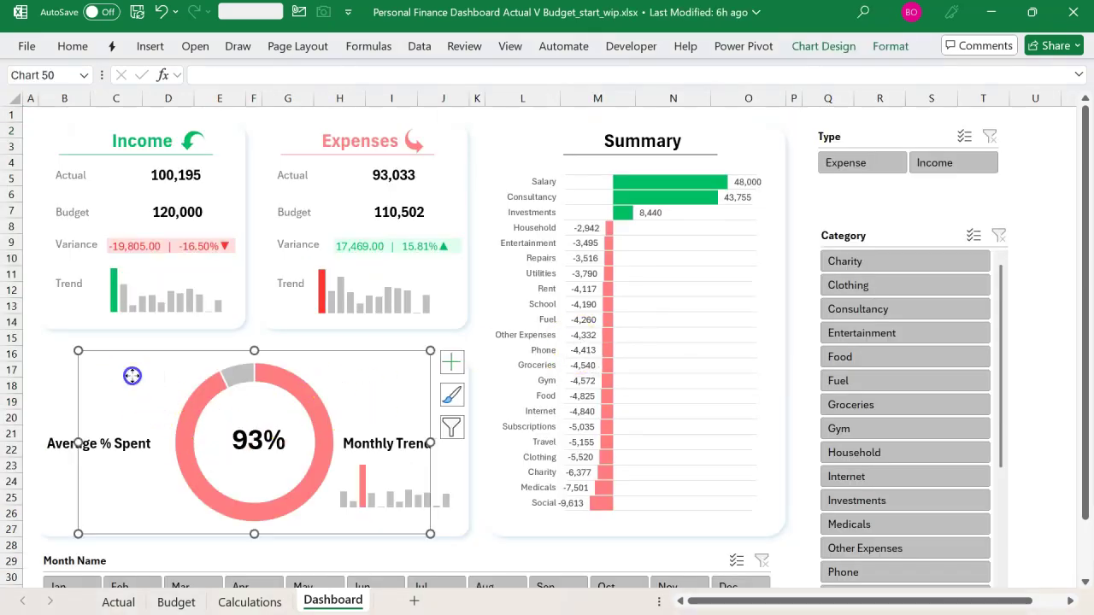
pyautogui.click(43, 364)
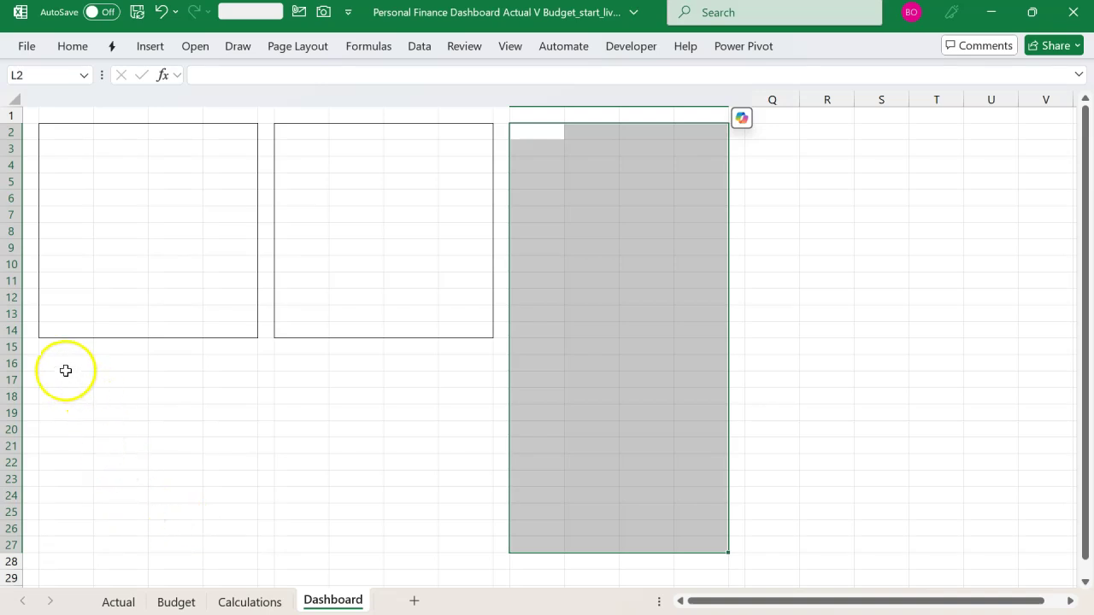
pyautogui.moveTo(65, 369); pyautogui.dragTo(461, 539)
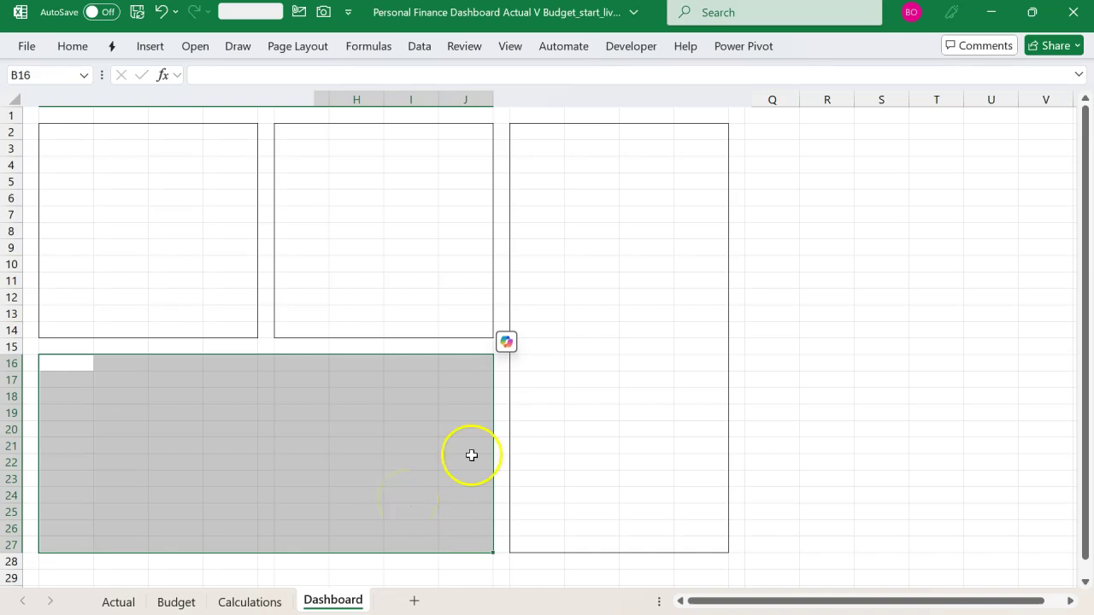
pyautogui.click(820, 374)
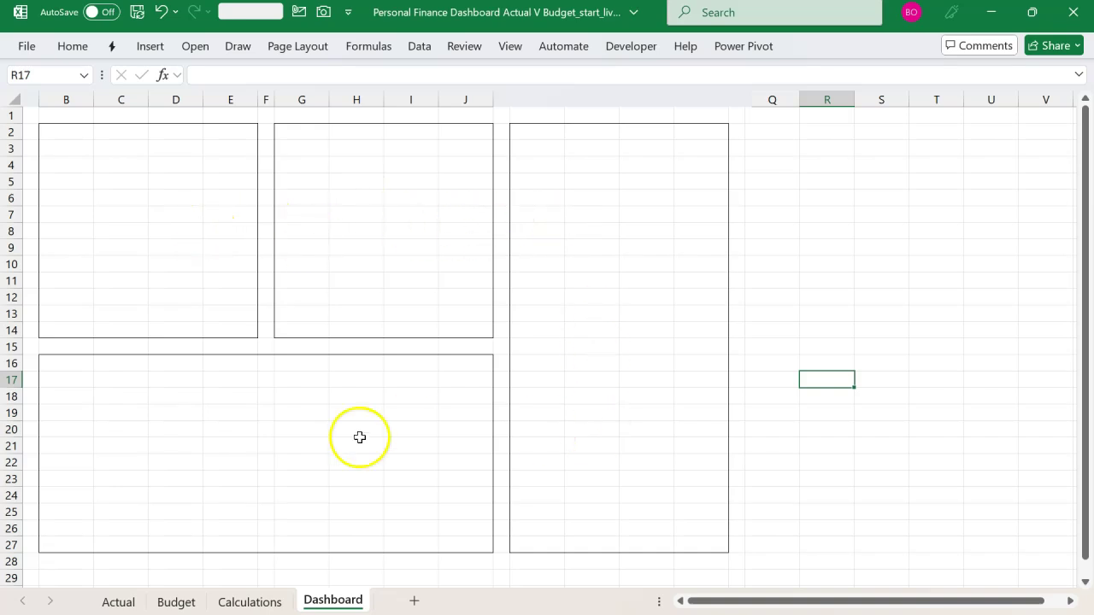
# Apply outside borders to the range Q2:T27 for the tall card beside column P
pyautogui.moveTo(772, 131); pyautogui.dragTo(937, 549)
pyautogui.press('h')
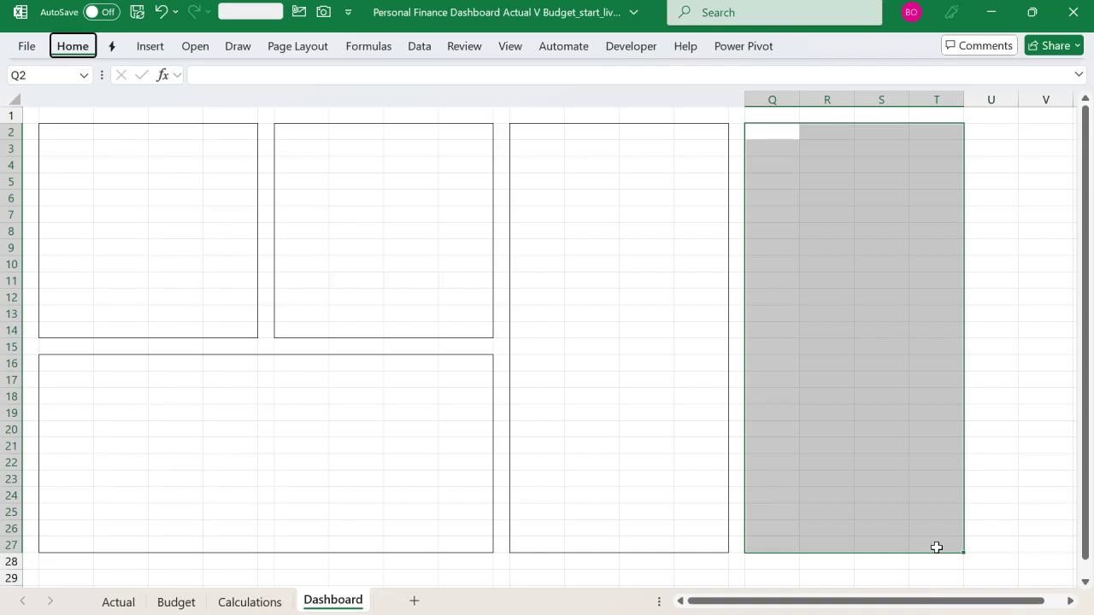
pyautogui.press('b')
pyautogui.press('s')
pyautogui.click(695, 508)
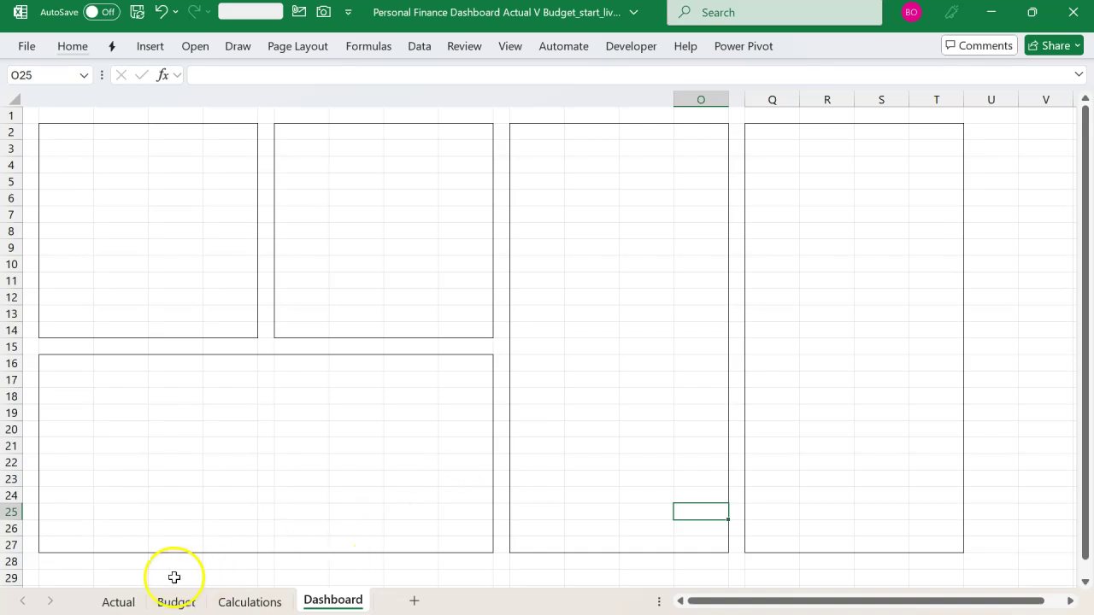
# Apply outside borders to the range B29:T30 for the wide strip beneath the other cards
pyautogui.moveTo(76, 576); pyautogui.dragTo(927, 556)
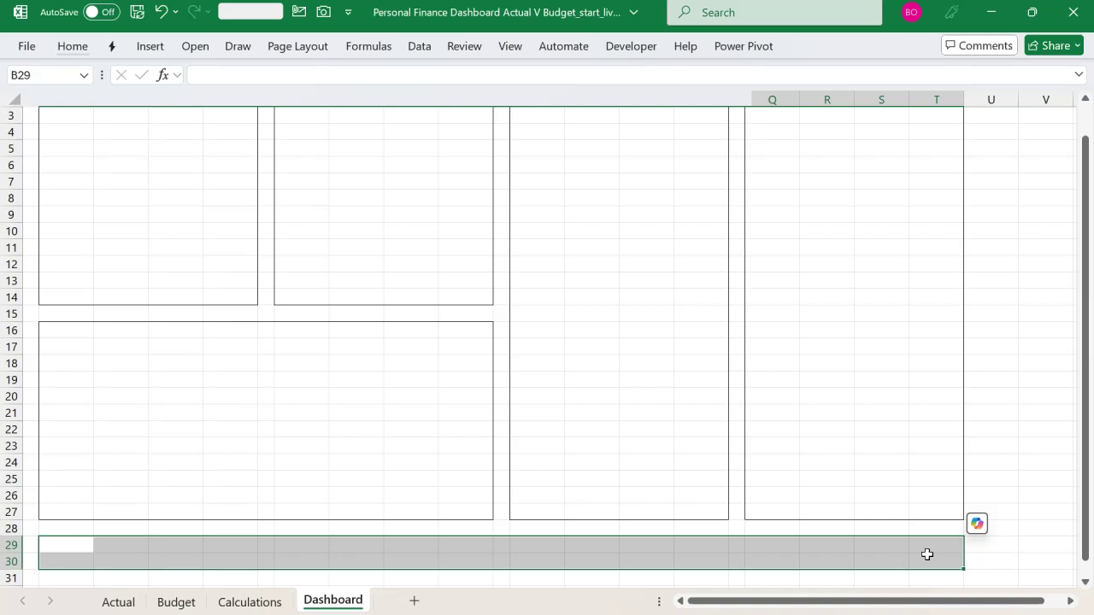
pyautogui.press('alt')
pyautogui.press('Escape')
pyautogui.scroll(1, 927, 555)
pyautogui.click(906, 457)
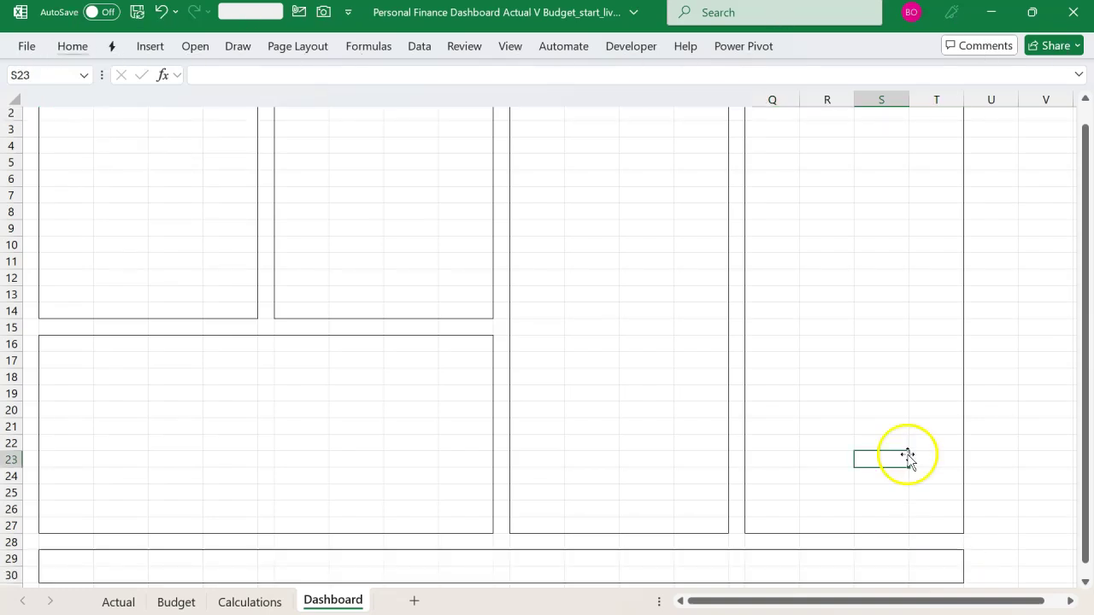
pyautogui.click(779, 386)
pyautogui.hotkey('ctrl', 'a')
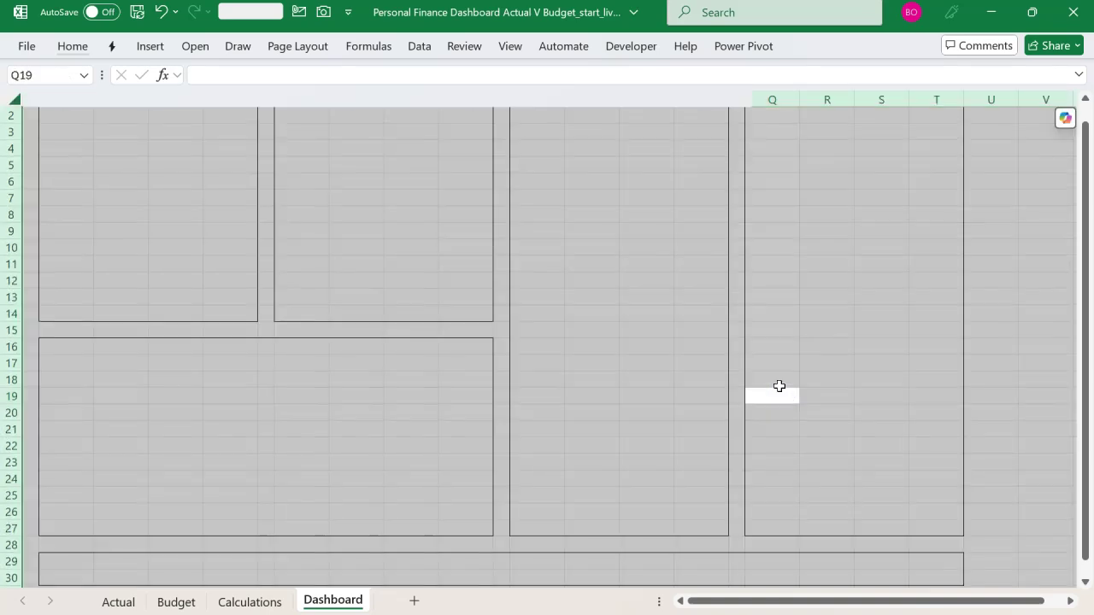
pyautogui.click(681, 365)
pyautogui.scroll(1, 681, 365)
pyautogui.scroll(-1, 682, 364)
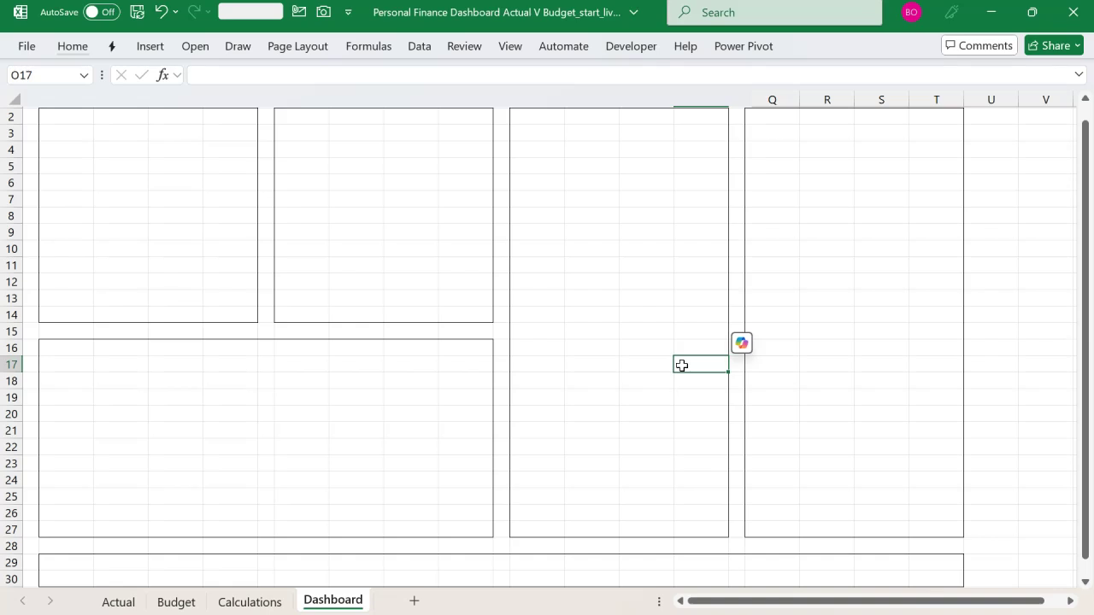
pyautogui.click(654, 350)
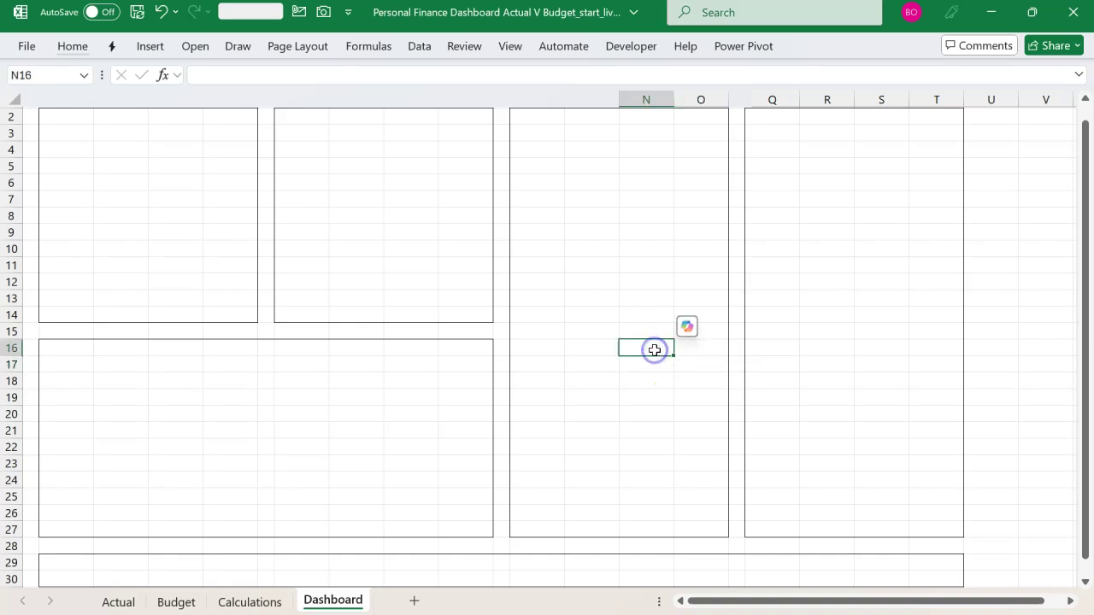
pyautogui.hotkey('ctrl', 'a')
pyautogui.scroll(1, 654, 350)
pyautogui.click(627, 325)
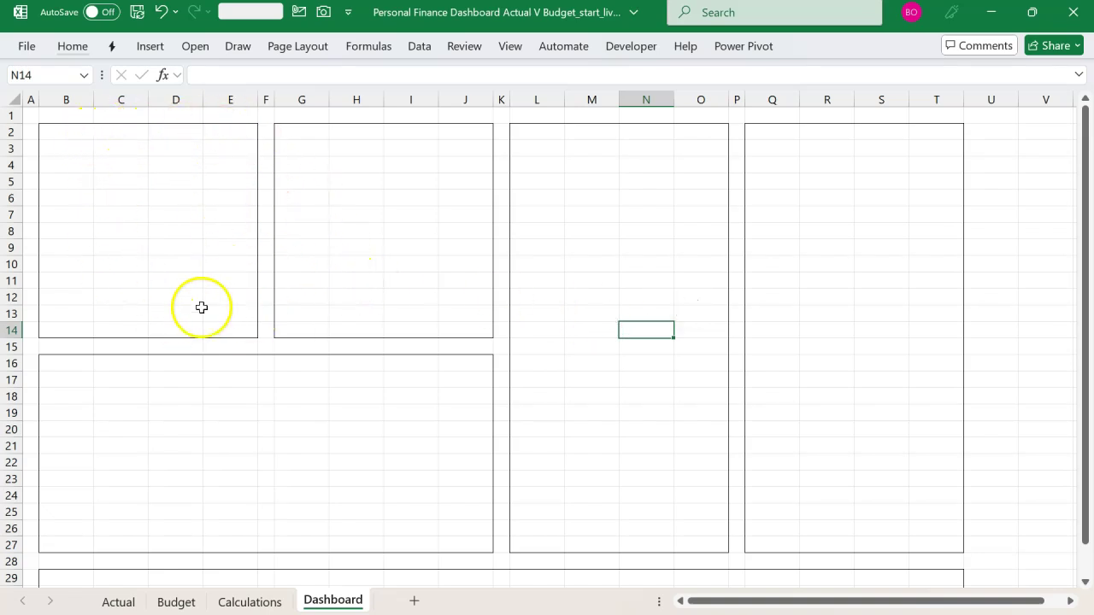
# Insert a rounded rectangle fitted to the bordered range B2:E14 and reduce the rounding of its corners
pyautogui.click(147, 50)
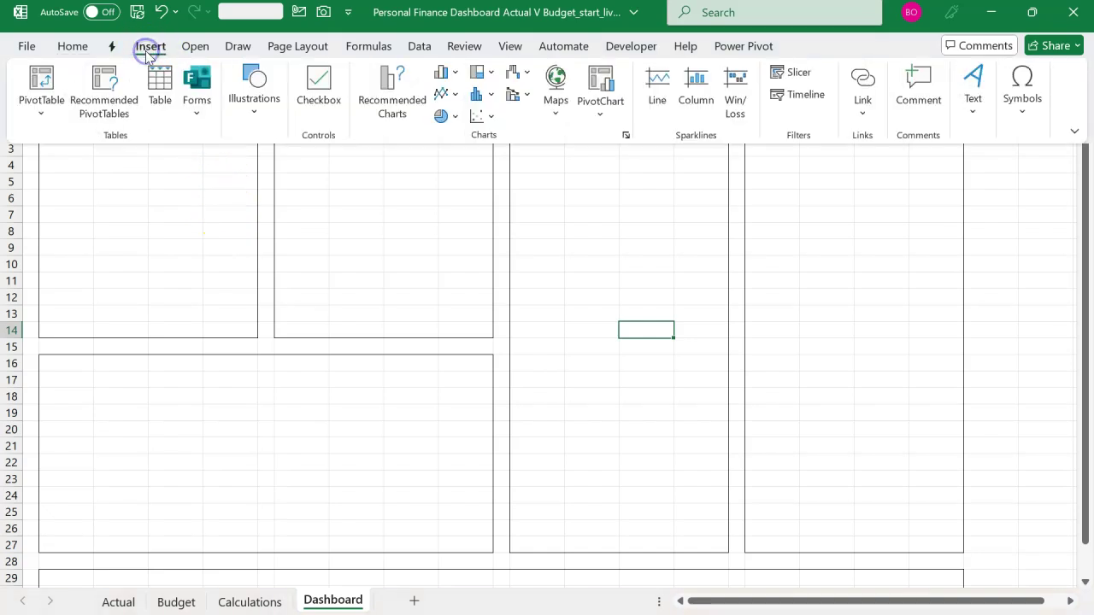
pyautogui.click(261, 108)
pyautogui.click(286, 183)
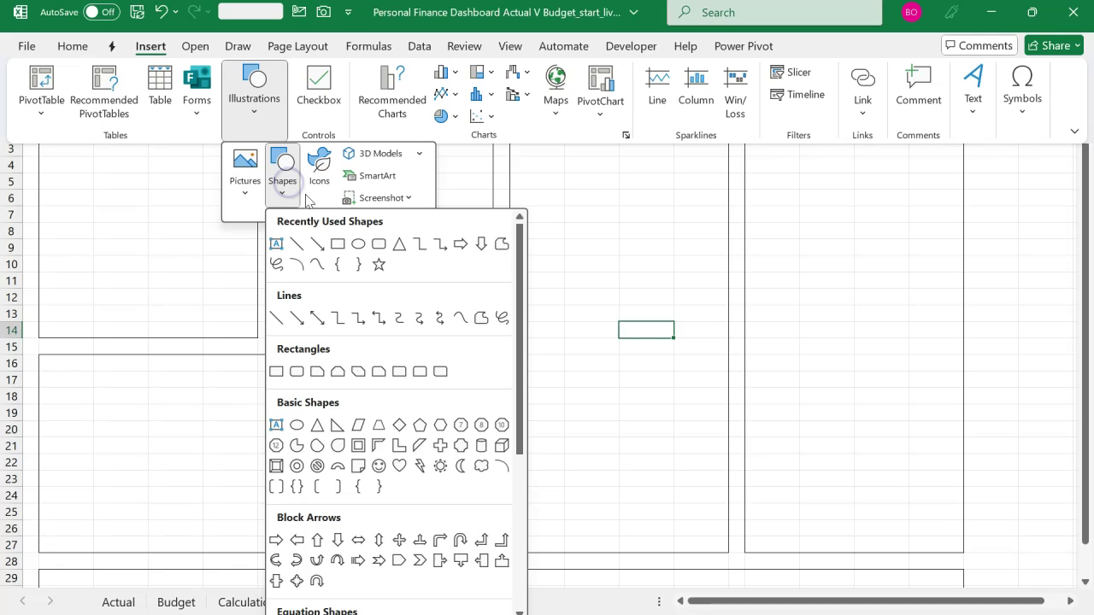
pyautogui.click(378, 249)
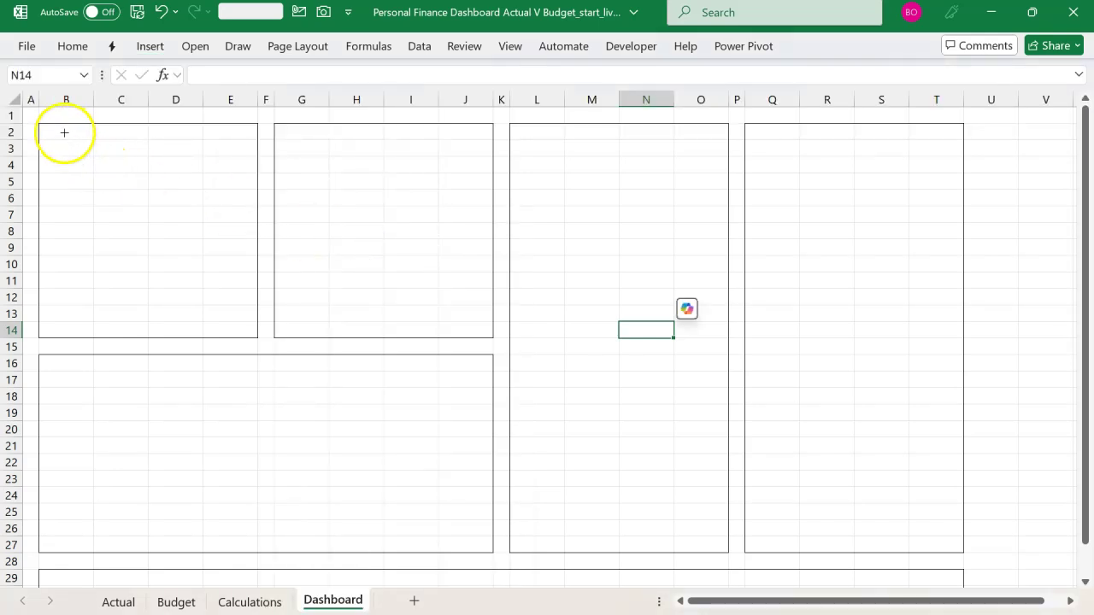
pyautogui.moveTo(47, 126); pyautogui.dragTo(253, 335)
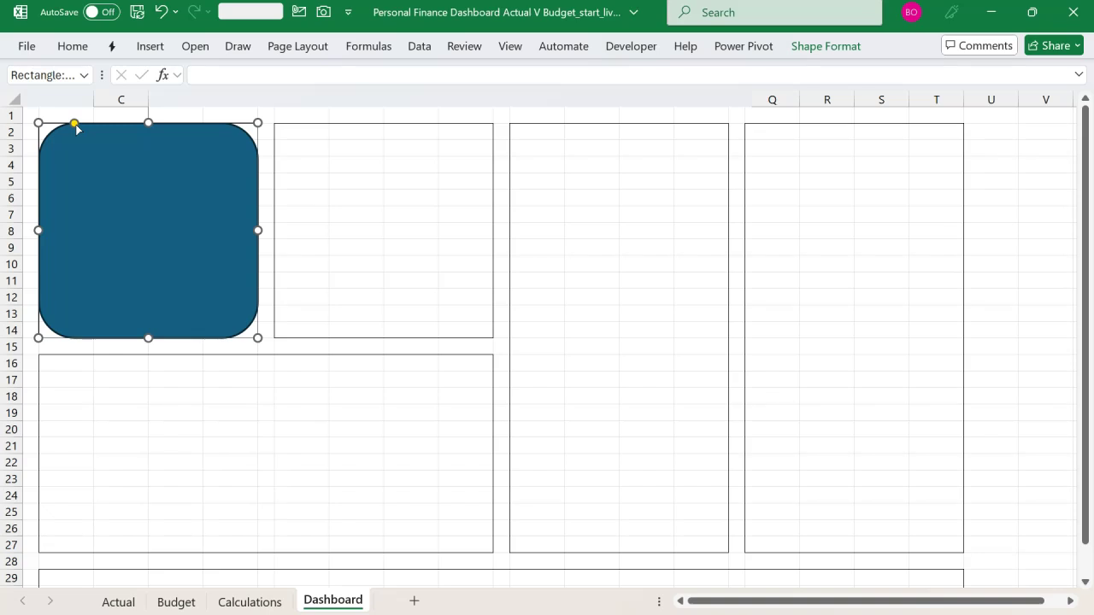
pyautogui.moveTo(74, 125); pyautogui.dragTo(53, 127)
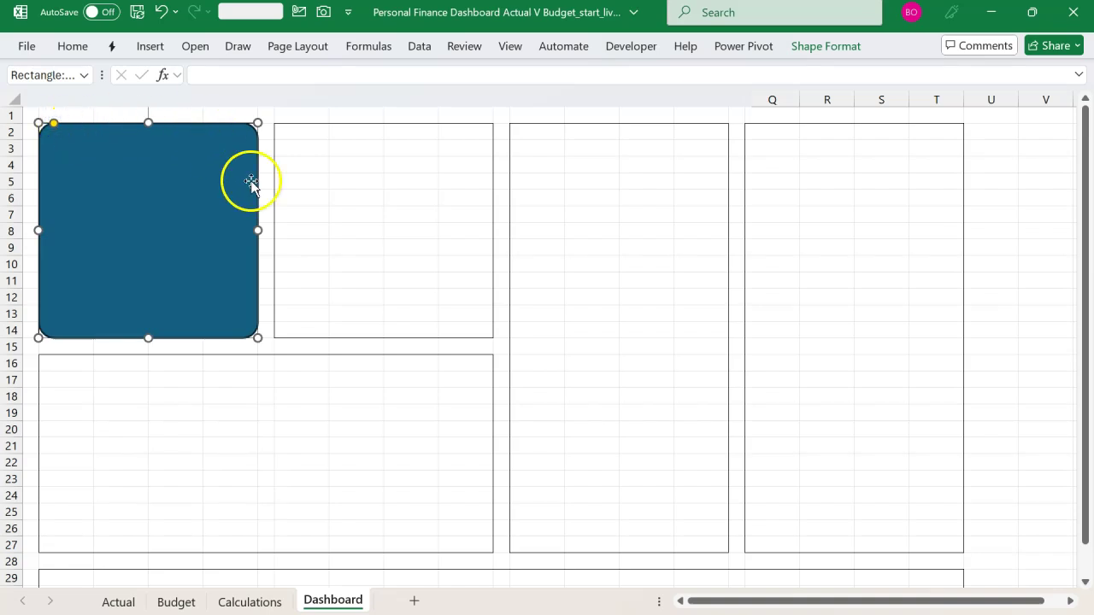
# Fill the rounded rectangle over B2:E14 with white
pyautogui.click(318, 202)
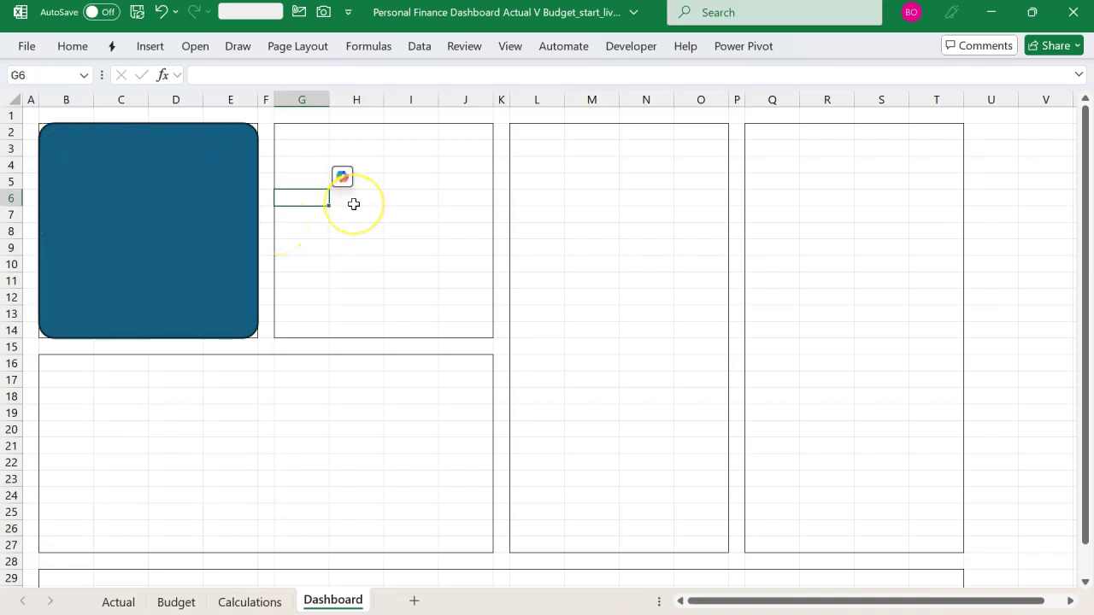
pyautogui.click(246, 182)
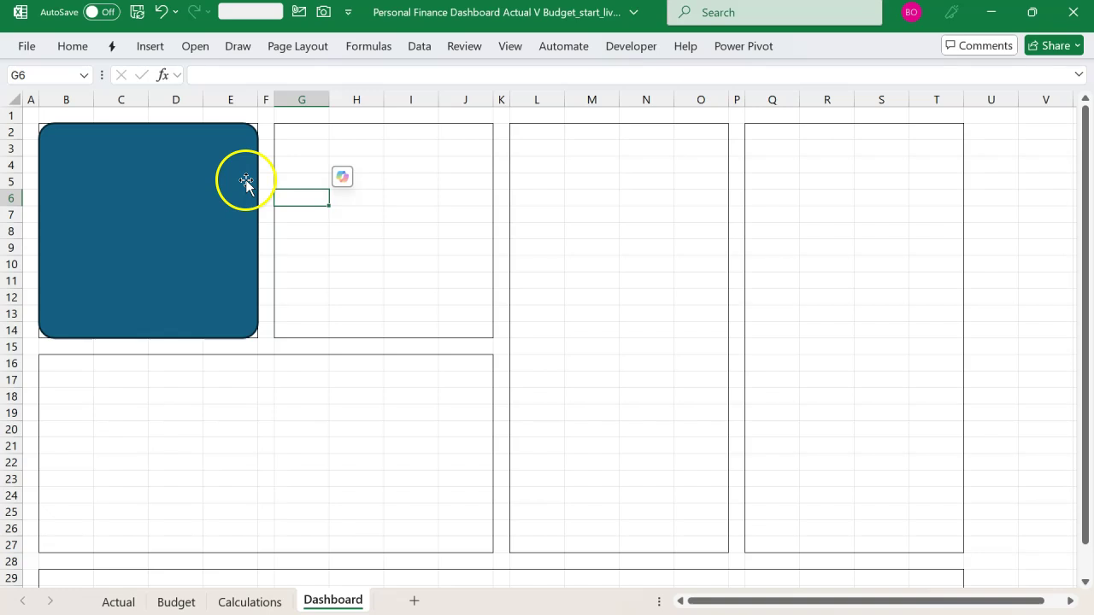
pyautogui.click(246, 182)
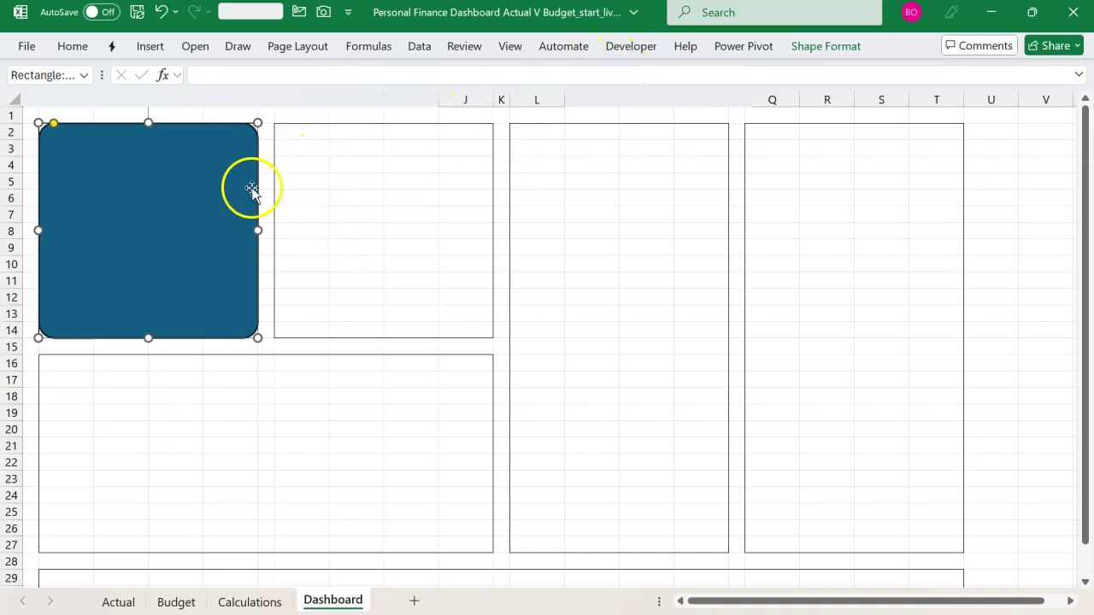
pyautogui.click(799, 48)
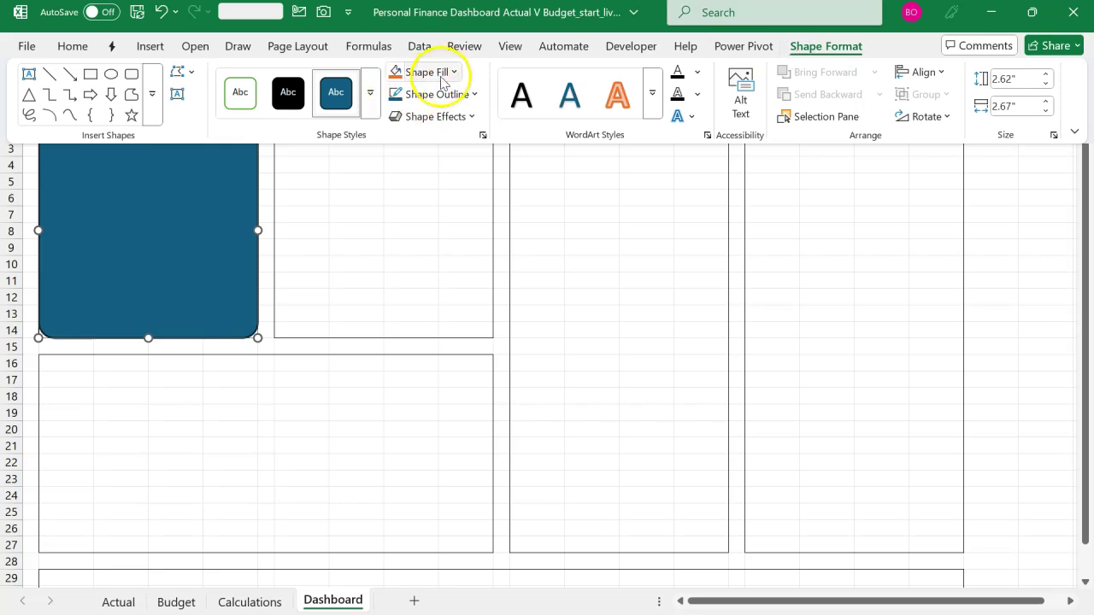
pyautogui.click(447, 73)
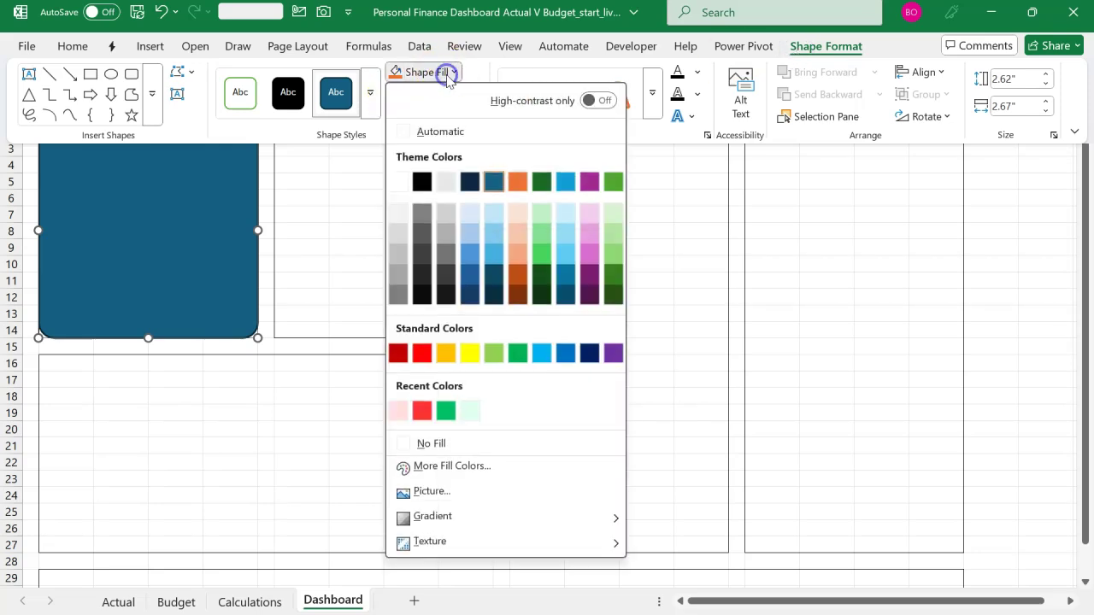
pyautogui.click(399, 183)
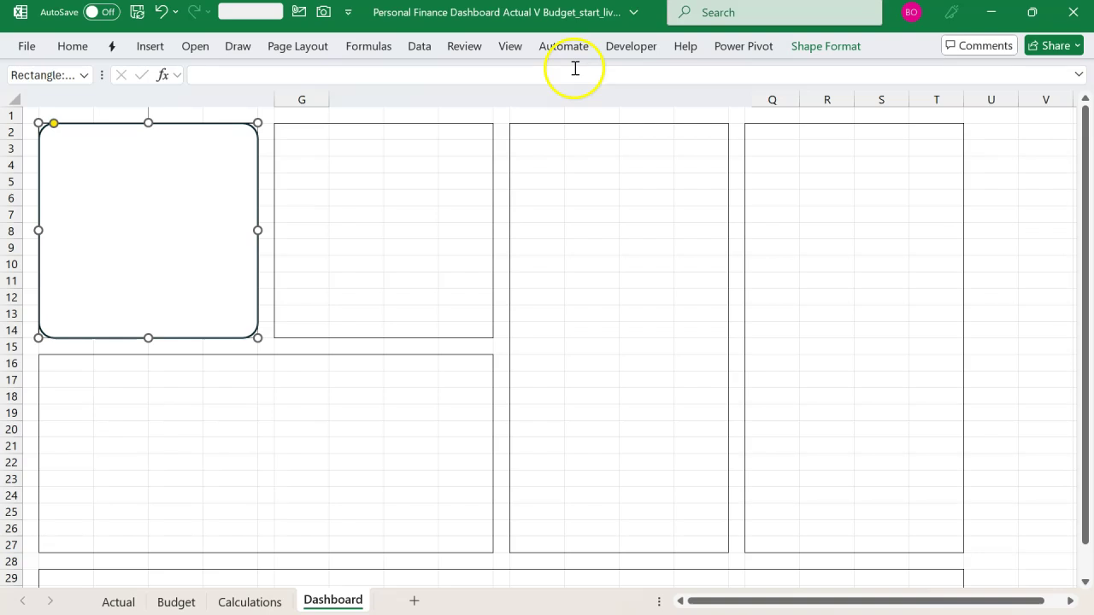
# Remove the outline from the white rounded rectangle over B2:E14
pyautogui.click(814, 46)
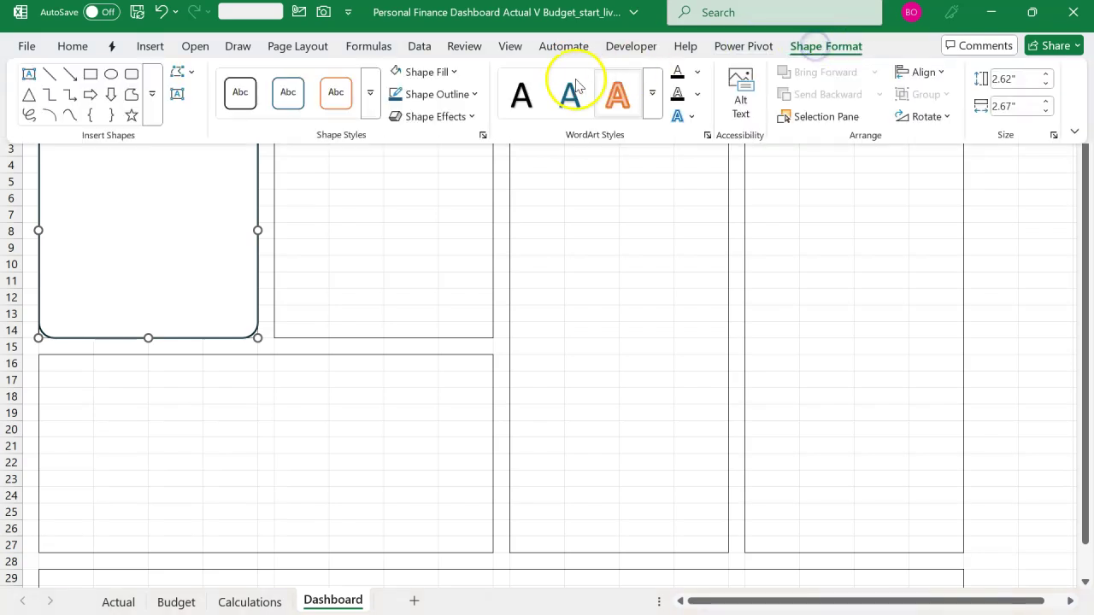
pyautogui.click(473, 94)
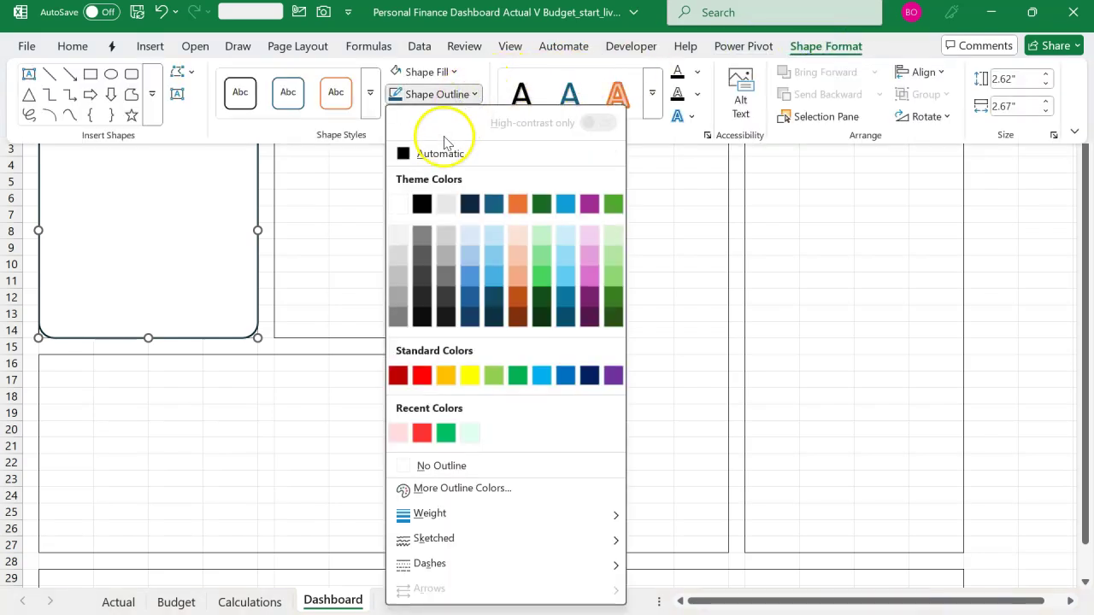
pyautogui.click(478, 467)
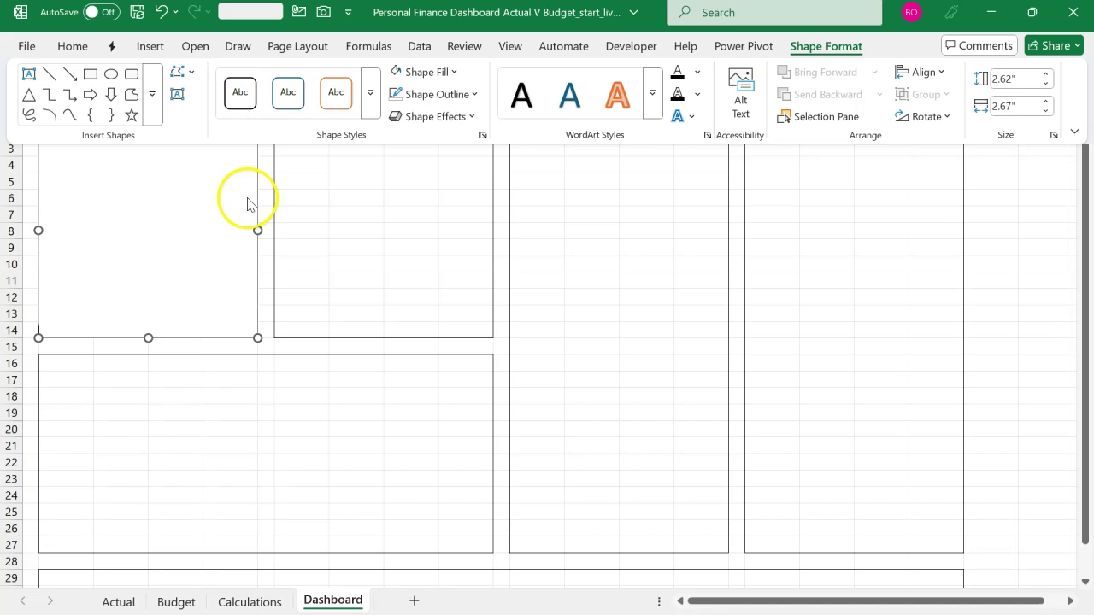
# Apply the outer shadow preset Offset: Bottom Right to the white rounded rectangle
pyautogui.click(469, 117)
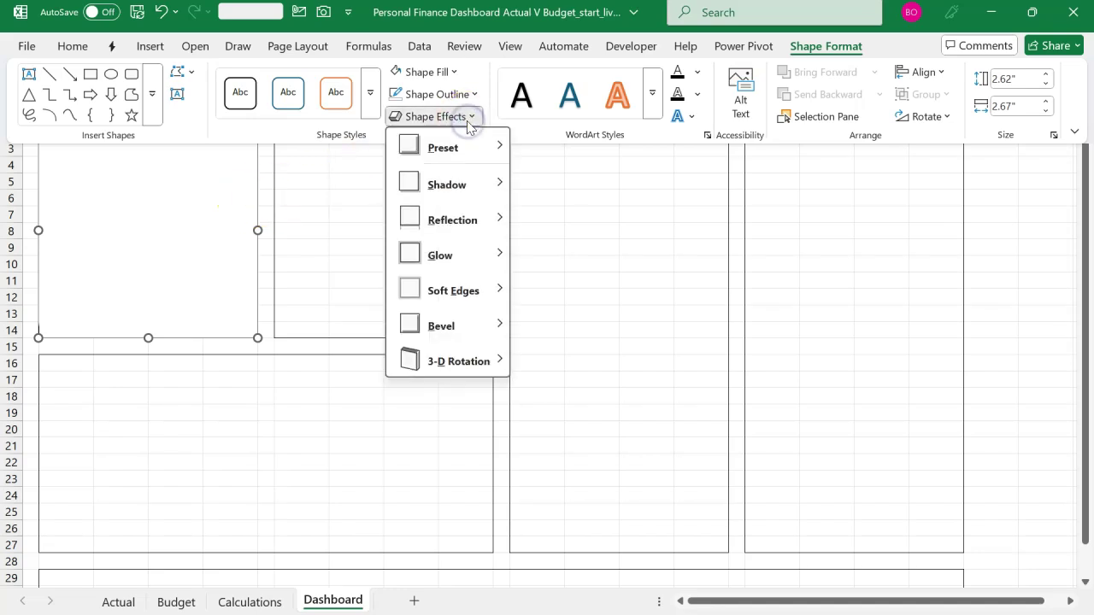
pyautogui.click(487, 189)
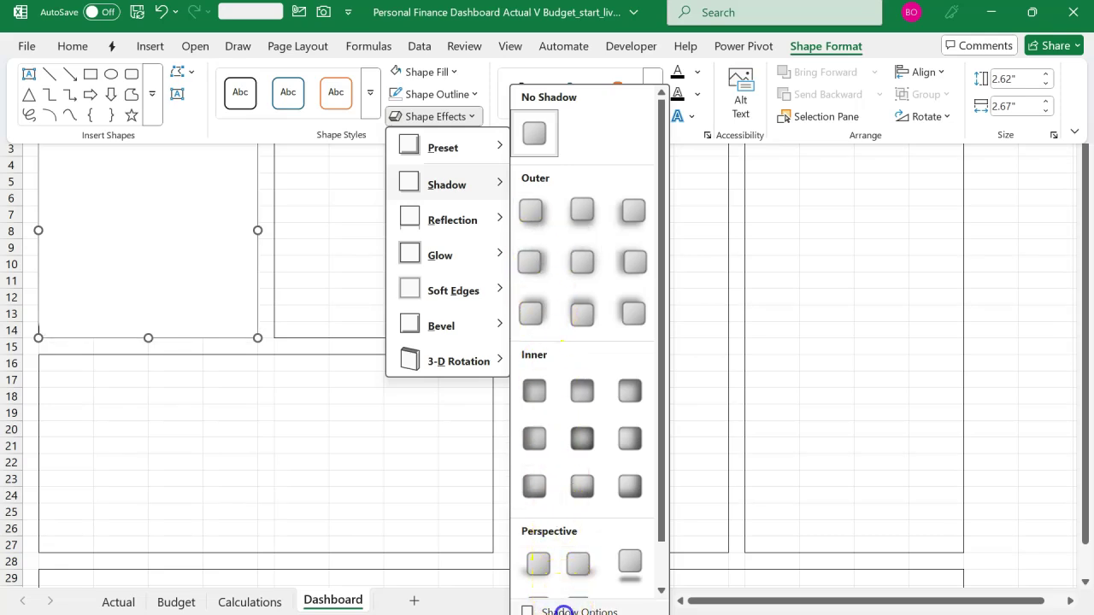
pyautogui.click(563, 612)
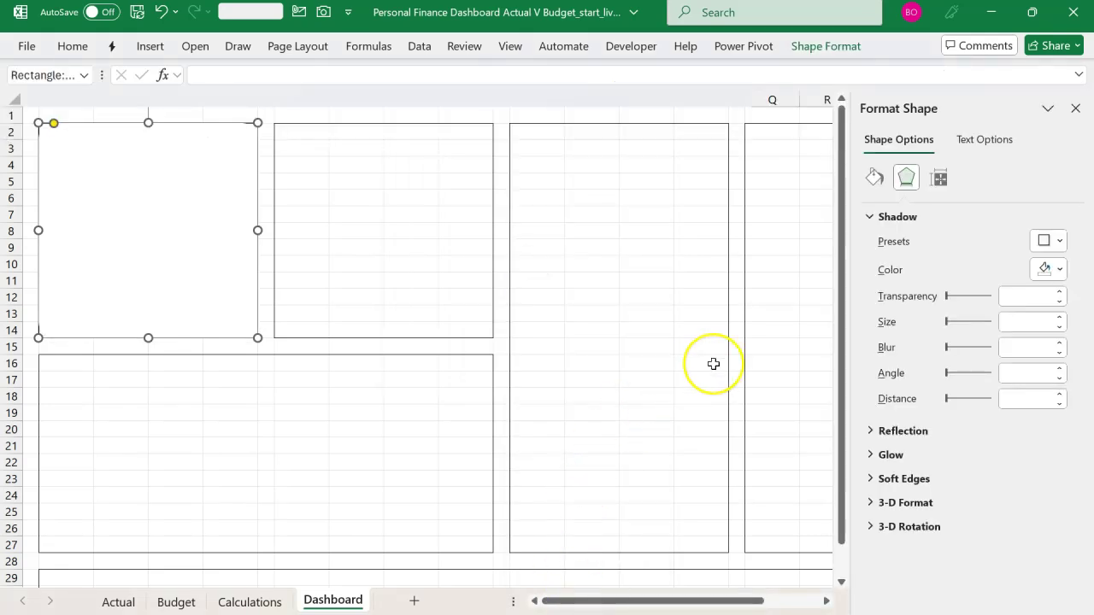
pyautogui.click(1051, 240)
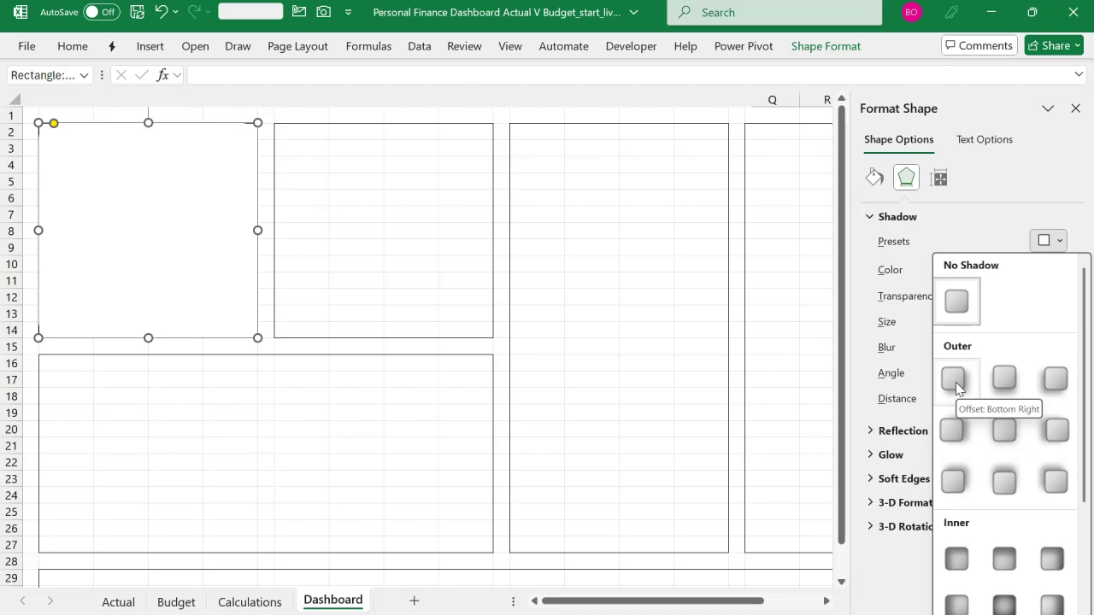
pyautogui.click(955, 382)
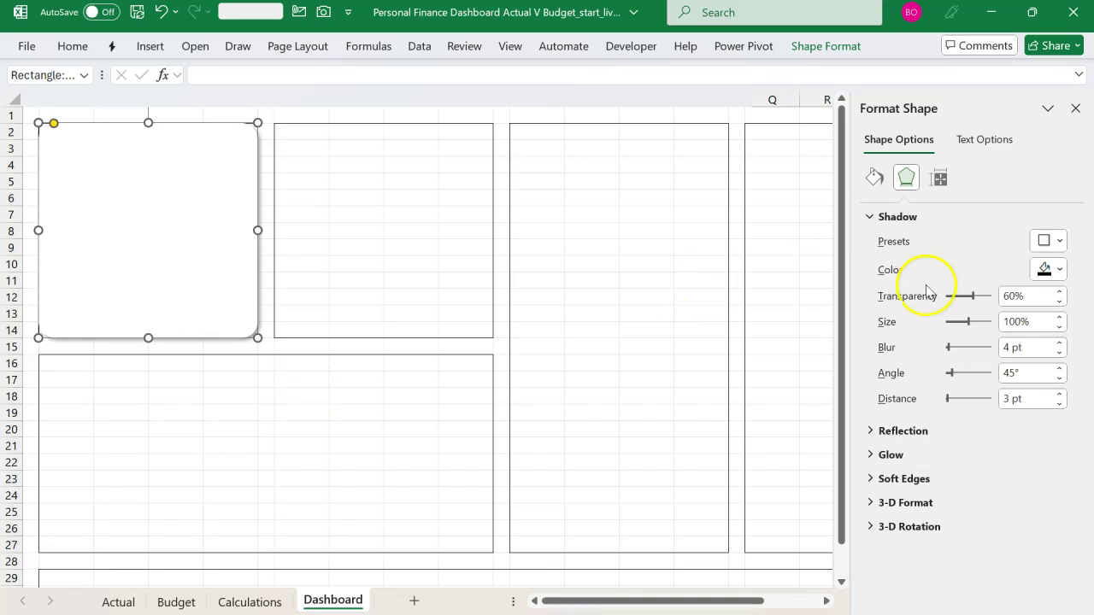
# Set the rounded rectangle's shadow colour to the custom hex value #9DC3E6
pyautogui.click(1058, 270)
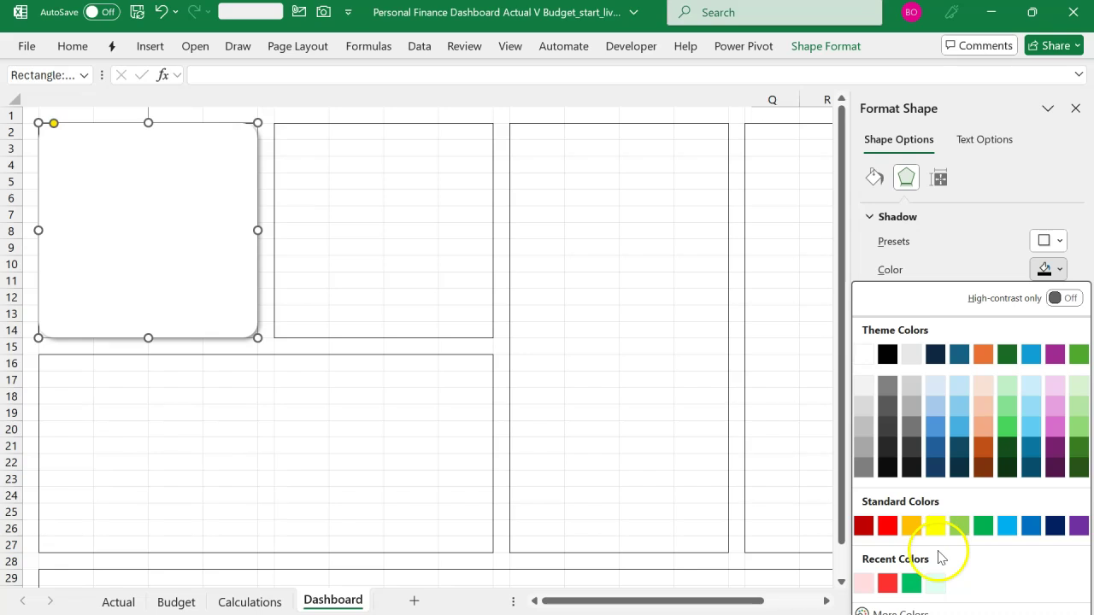
pyautogui.click(888, 612)
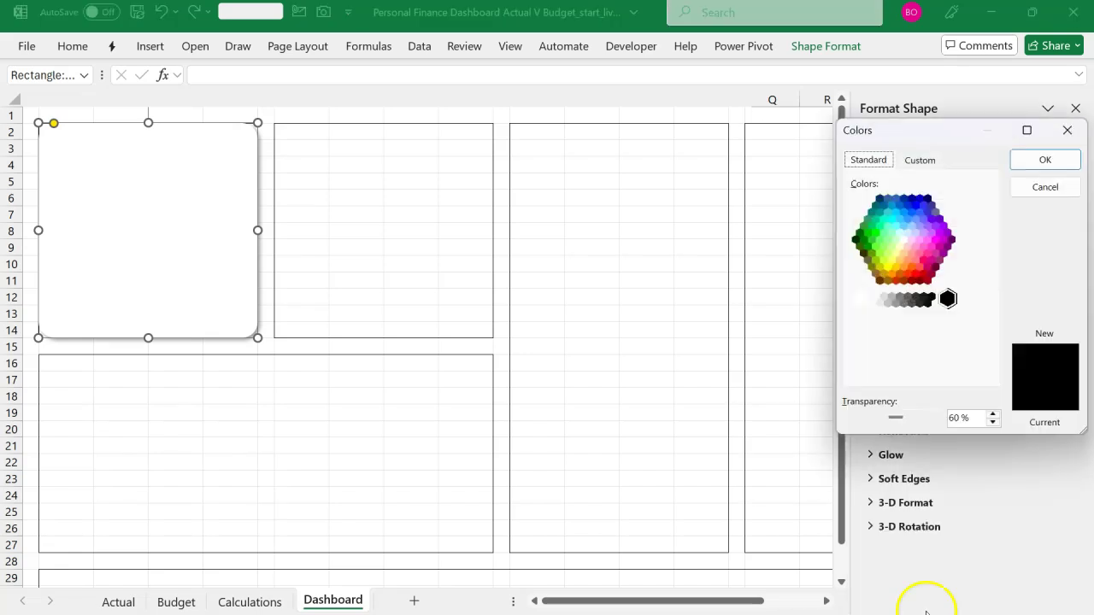
pyautogui.click(921, 159)
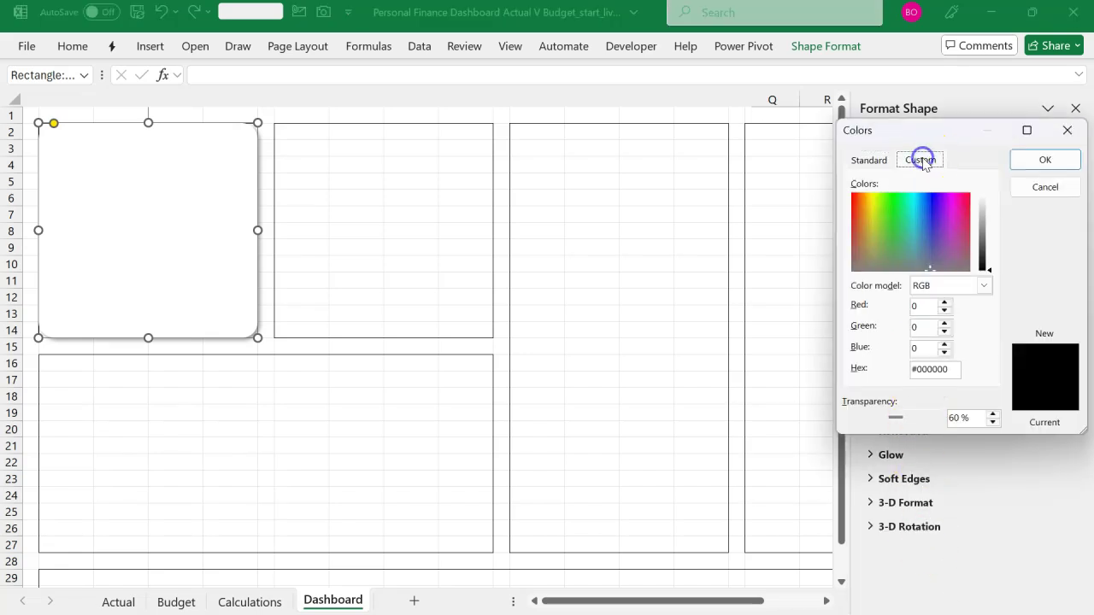
pyautogui.doubleClick(956, 369)
pyautogui.write('#9DC3E6')
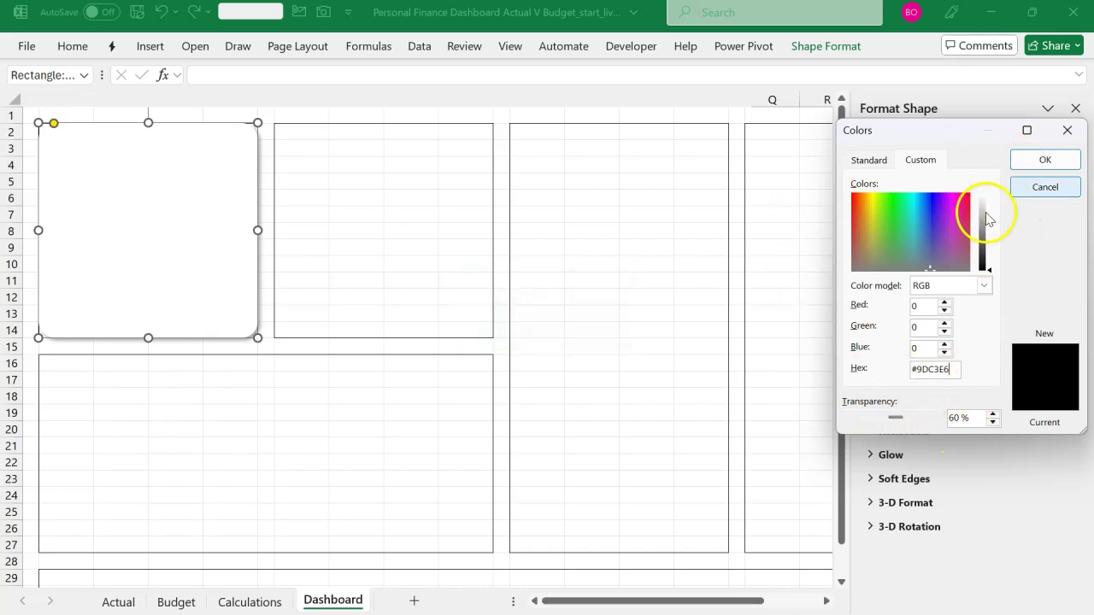
pyautogui.click(925, 328)
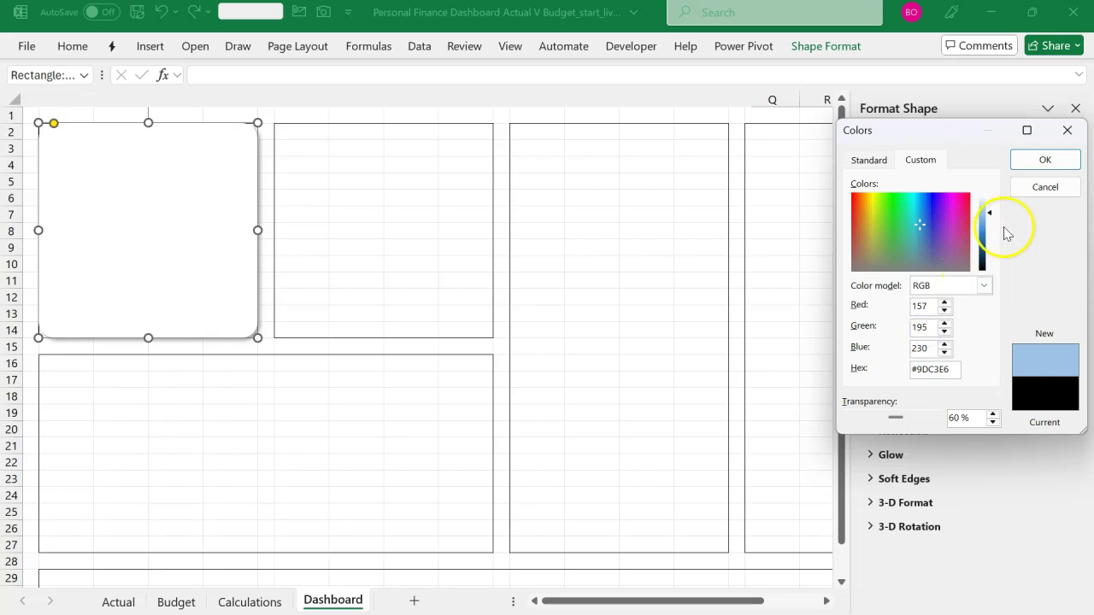
pyautogui.click(1049, 159)
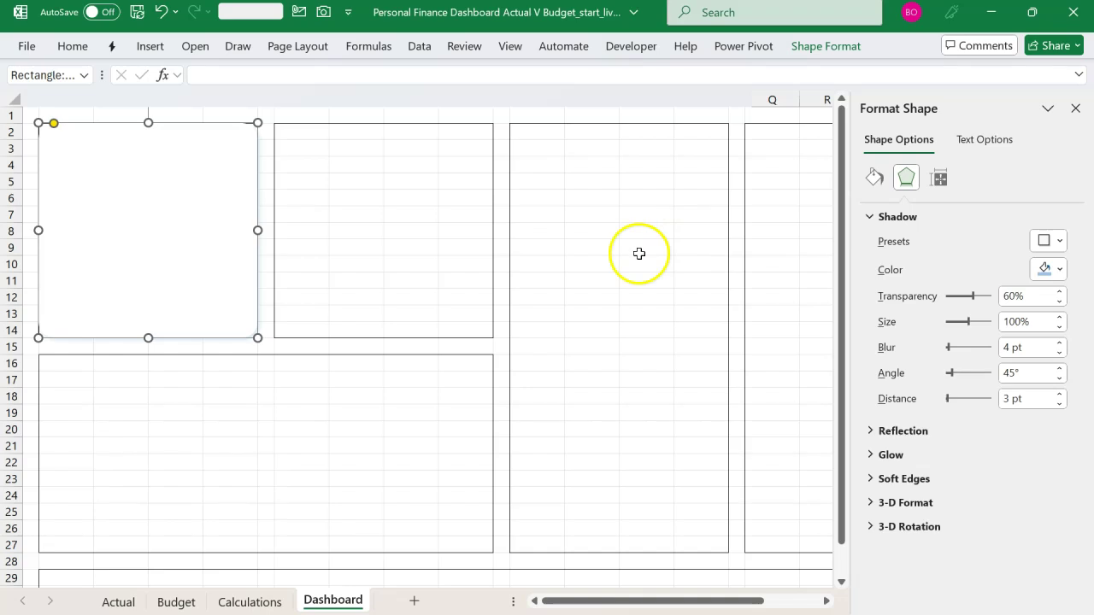
pyautogui.click(430, 295)
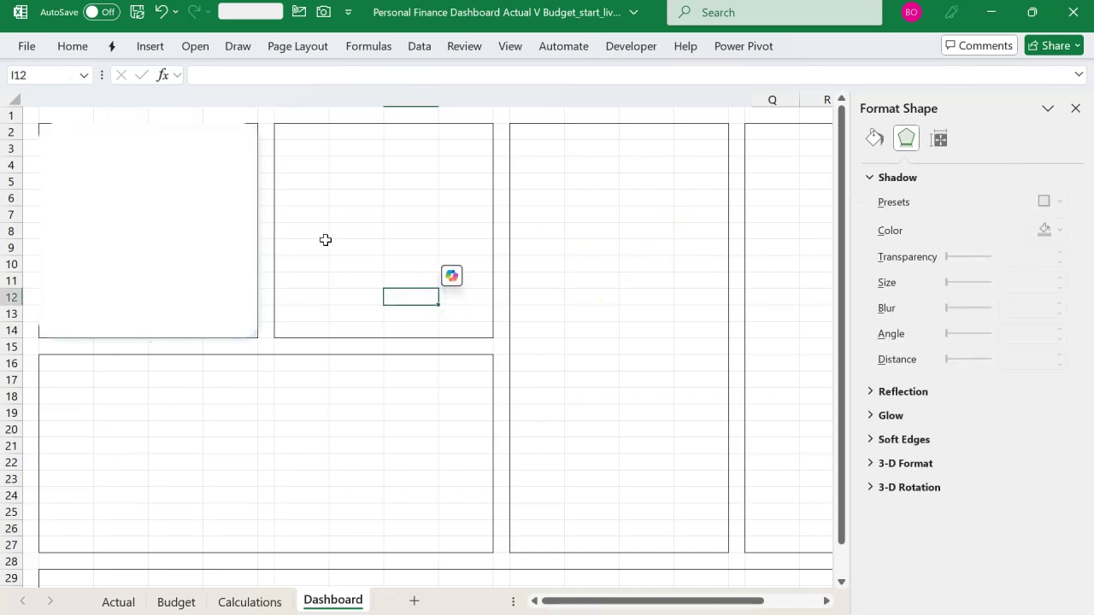
# Examine the row labels on the Income card in the finished dashboard workbook as a layout reference
pyautogui.click(222, 230)
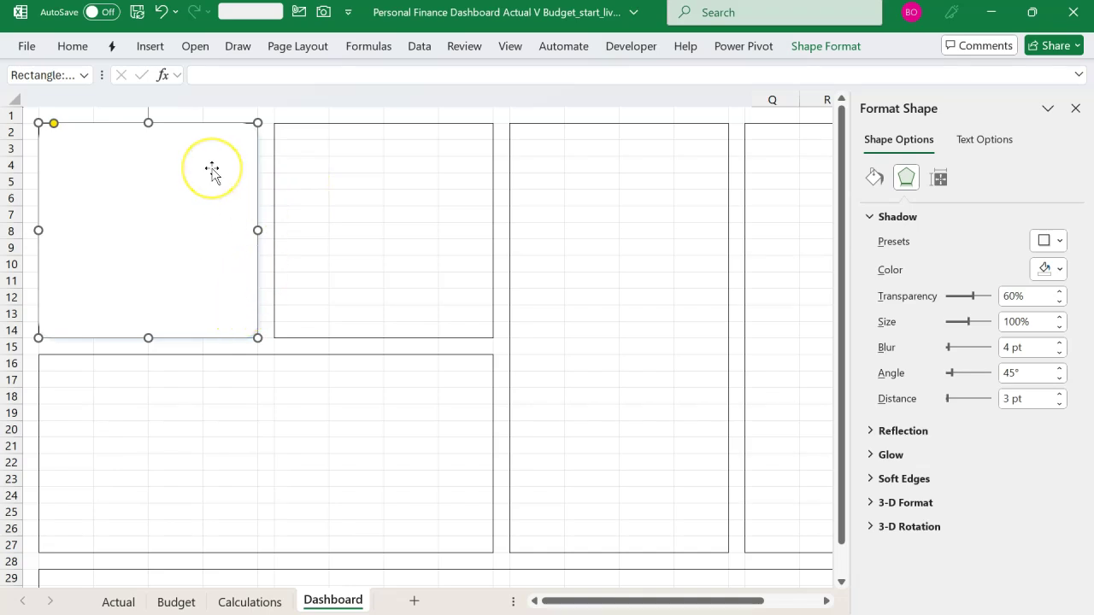
pyautogui.click(340, 231)
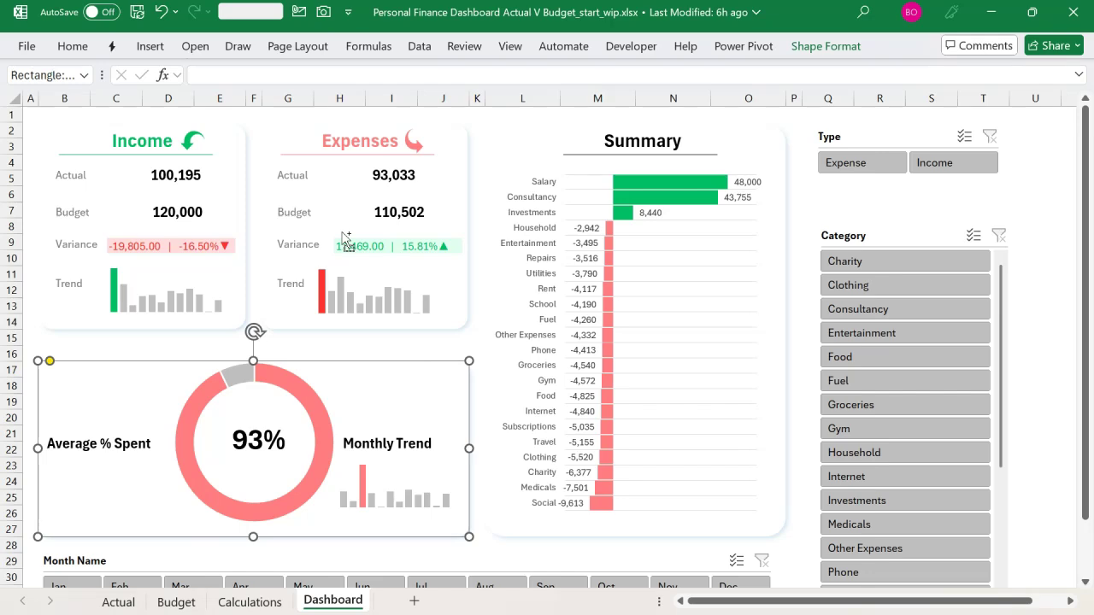
pyautogui.click(84, 179)
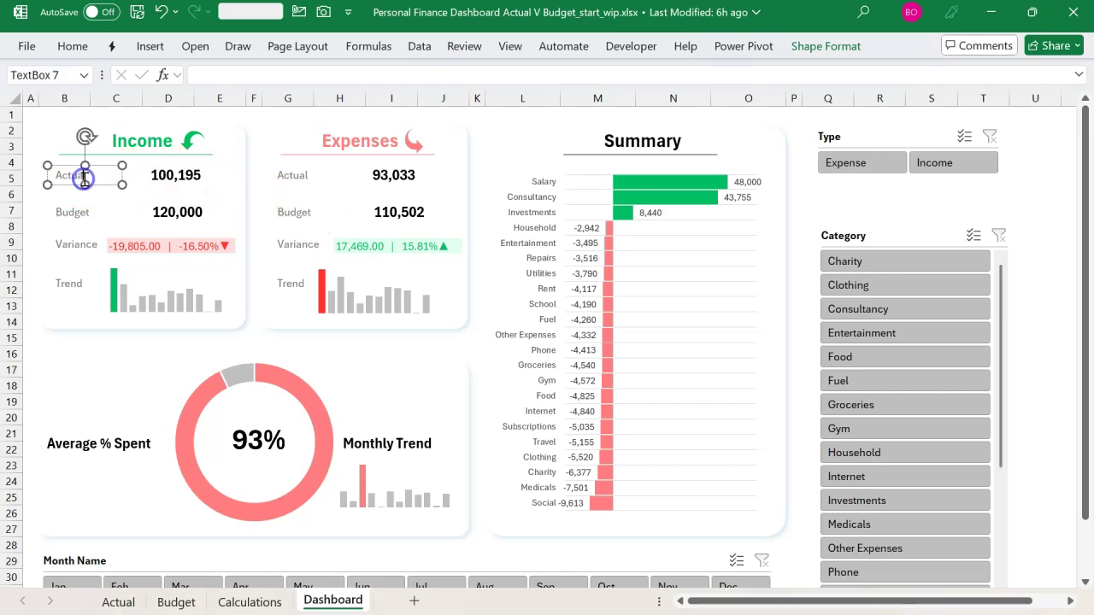
pyautogui.click(83, 212)
pyautogui.keyDown('shift'); pyautogui.click(79, 231); pyautogui.keyUp('shift')
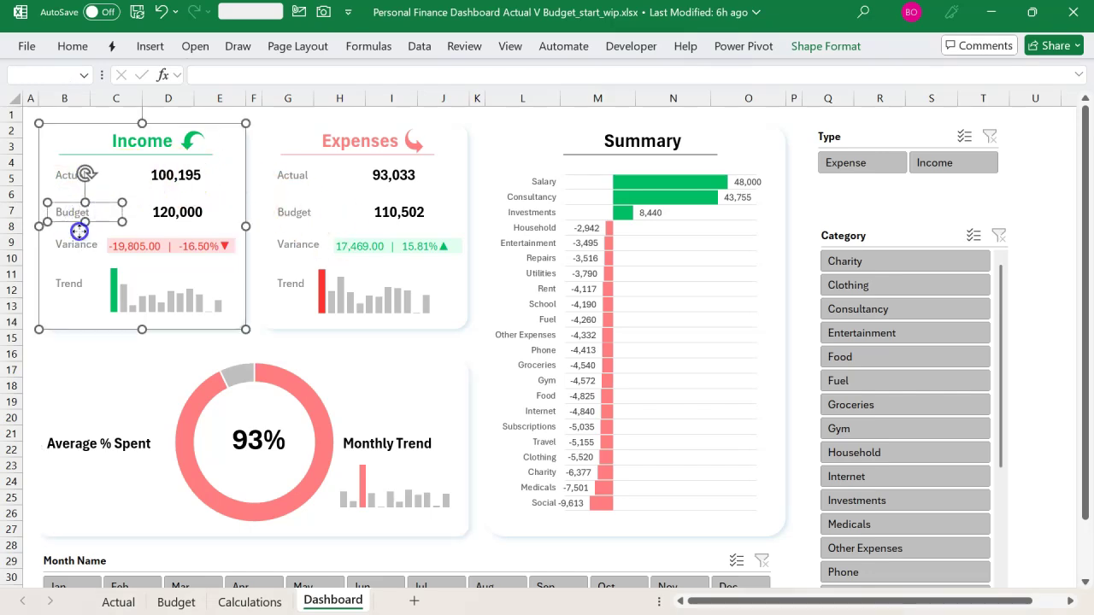
pyautogui.click(82, 244)
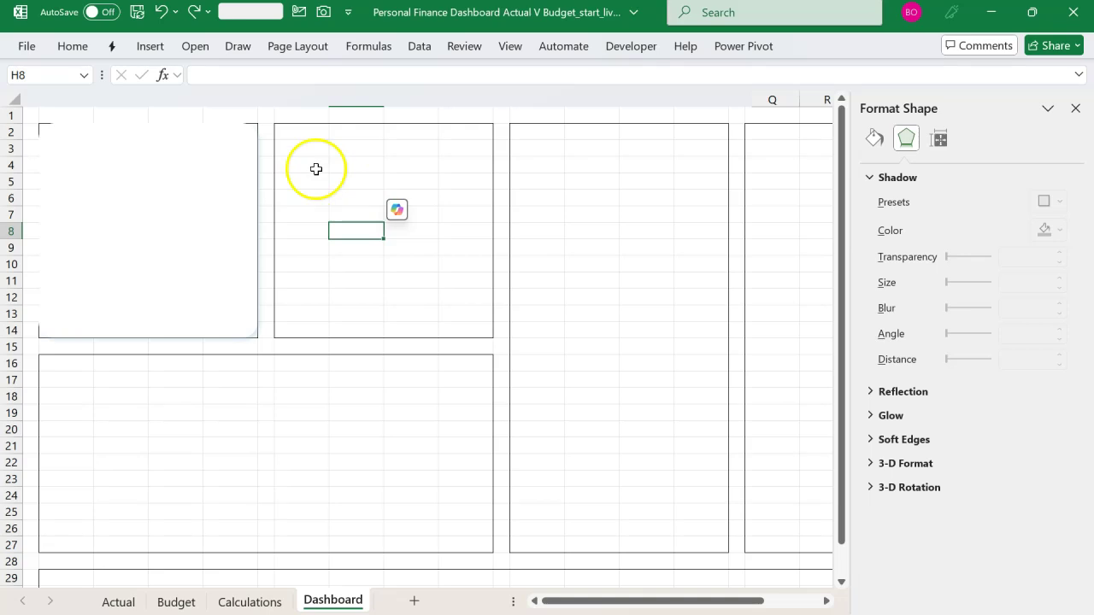
# Insert a small text box reading "Actual" inside the white card around rows 5 and 6
pyautogui.click(166, 176)
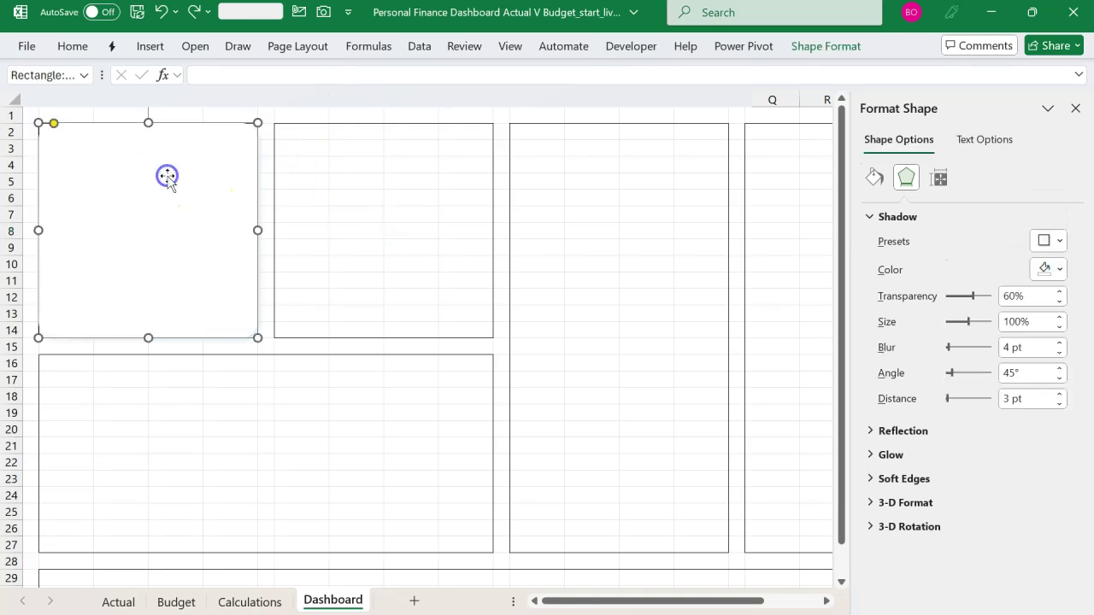
pyautogui.click(152, 47)
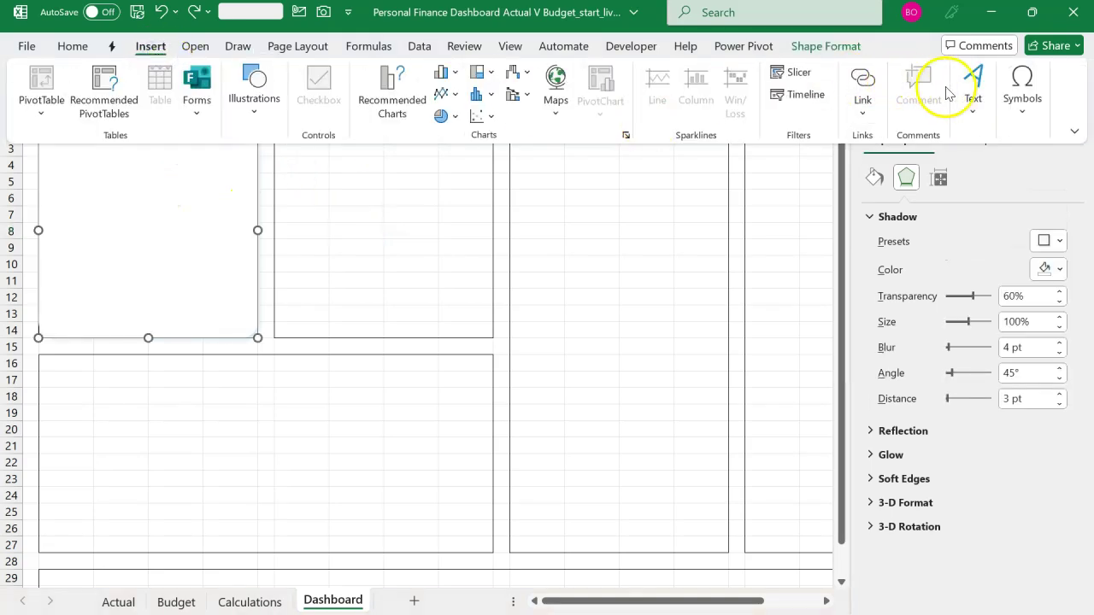
pyautogui.click(973, 89)
pyautogui.click(905, 171)
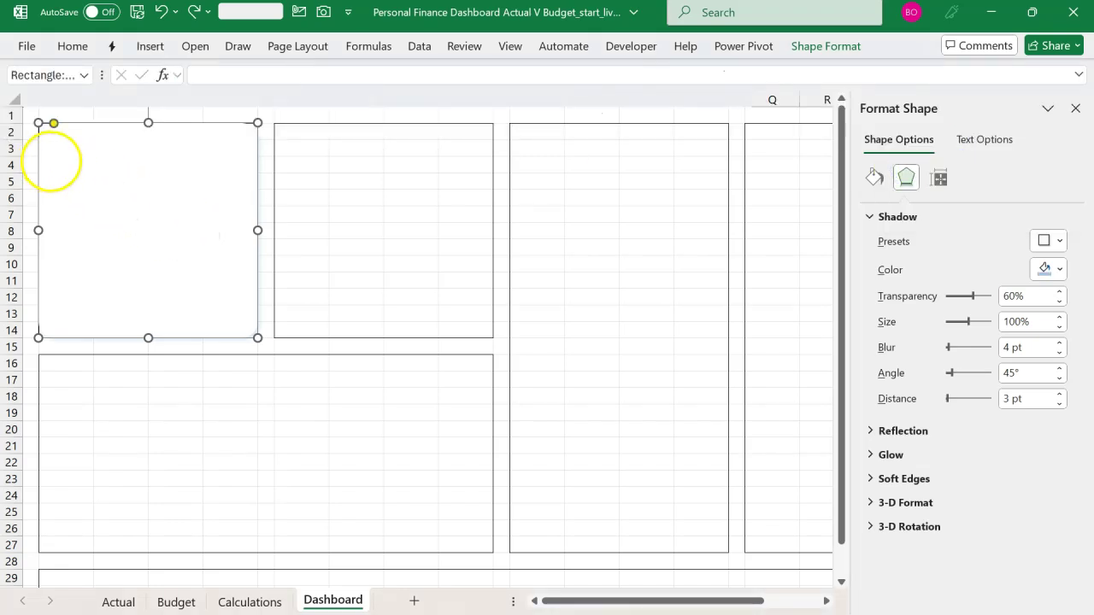
pyautogui.moveTo(48, 179); pyautogui.dragTo(117, 200)
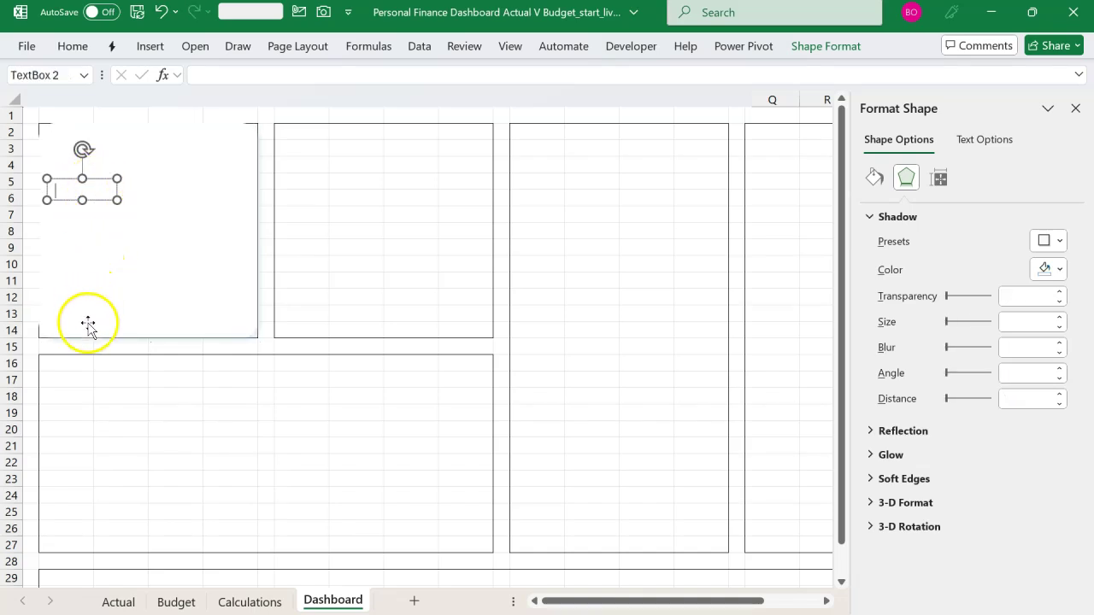
pyautogui.write('Actual')
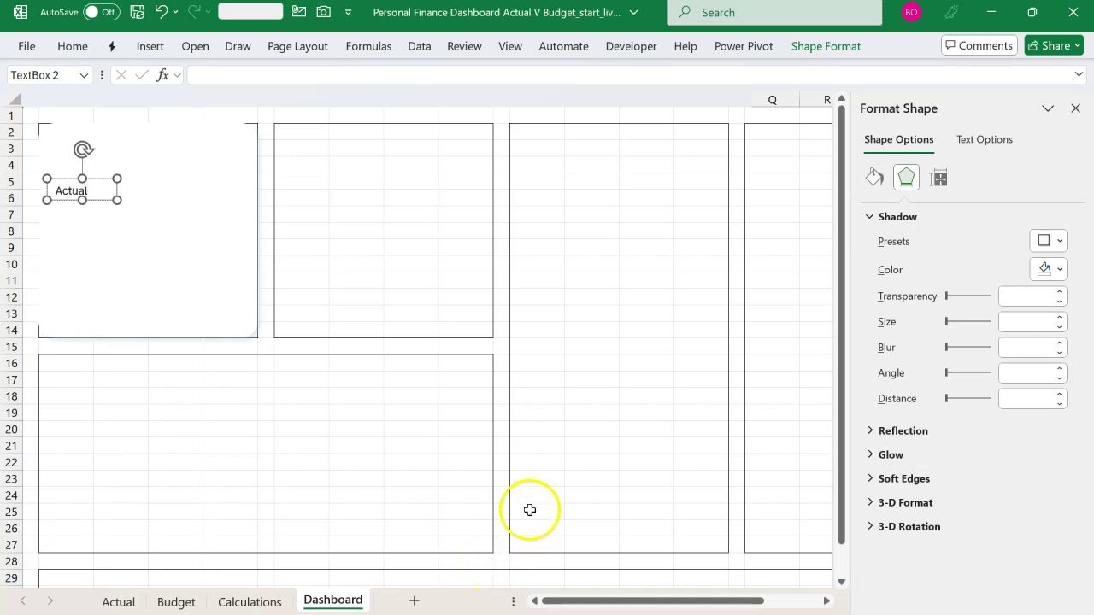
# Duplicate the "Actual" text box three times, stacking the copies below it down to about row 13
pyautogui.click(109, 200)
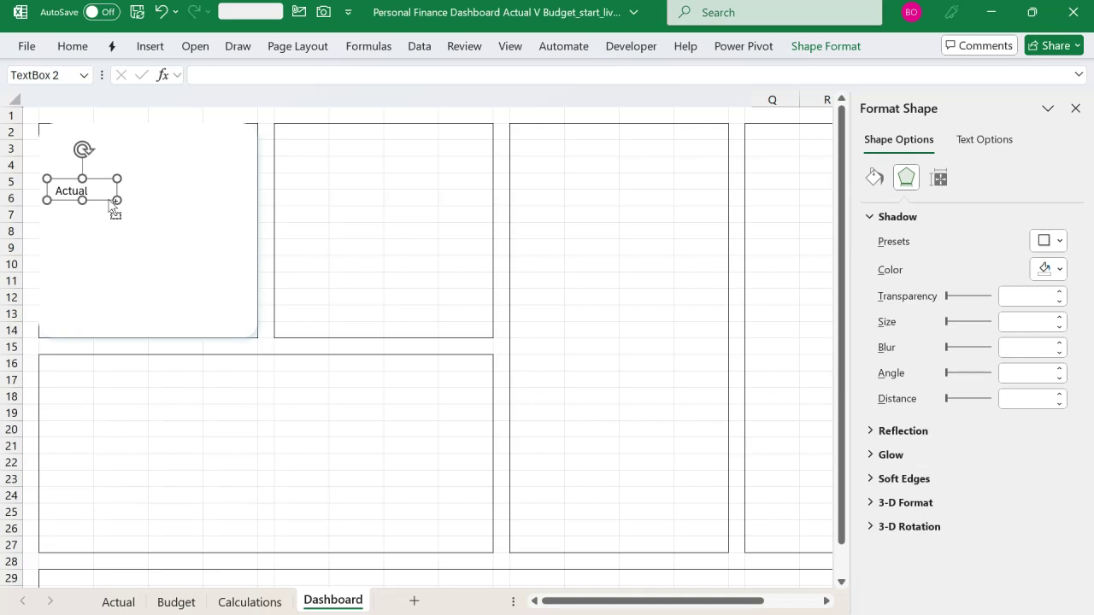
pyautogui.moveTo(109, 200); pyautogui.dragTo(111, 239)
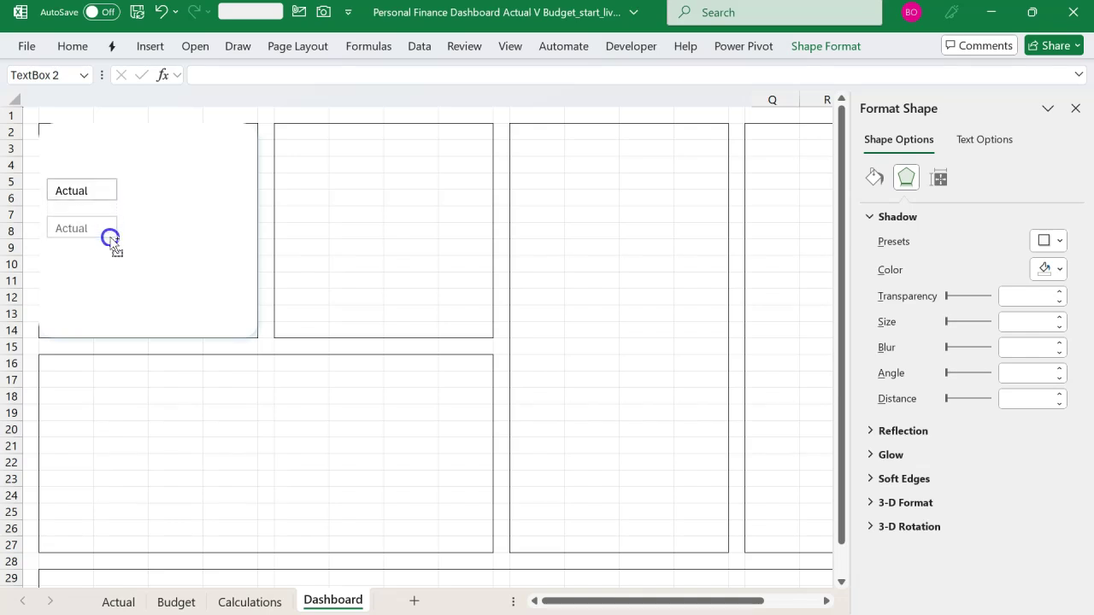
pyautogui.moveTo(112, 238); pyautogui.dragTo(117, 309)
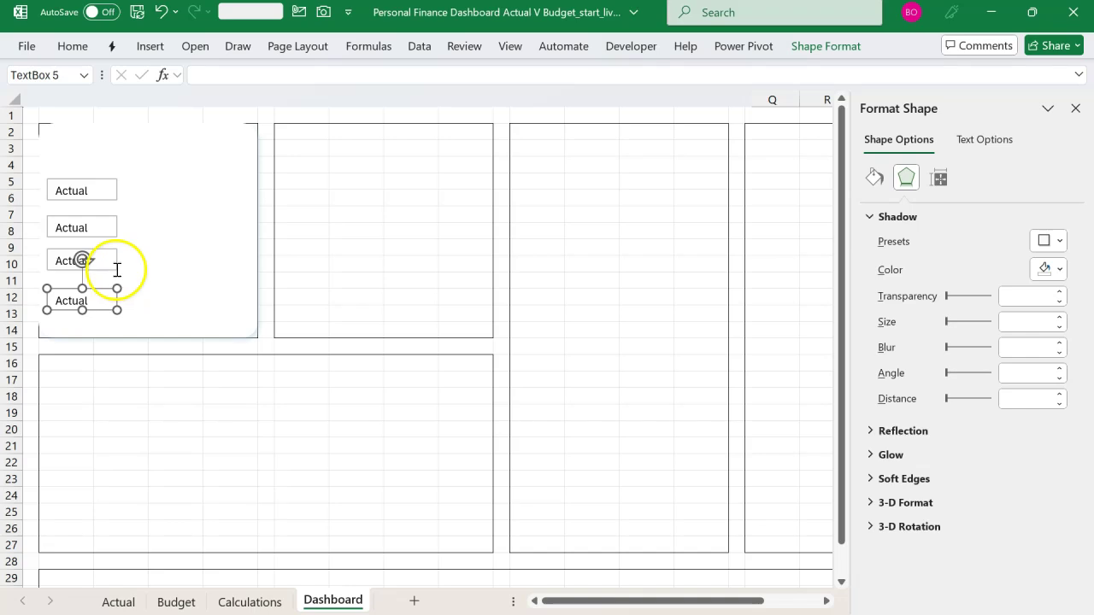
pyautogui.click(570, 377)
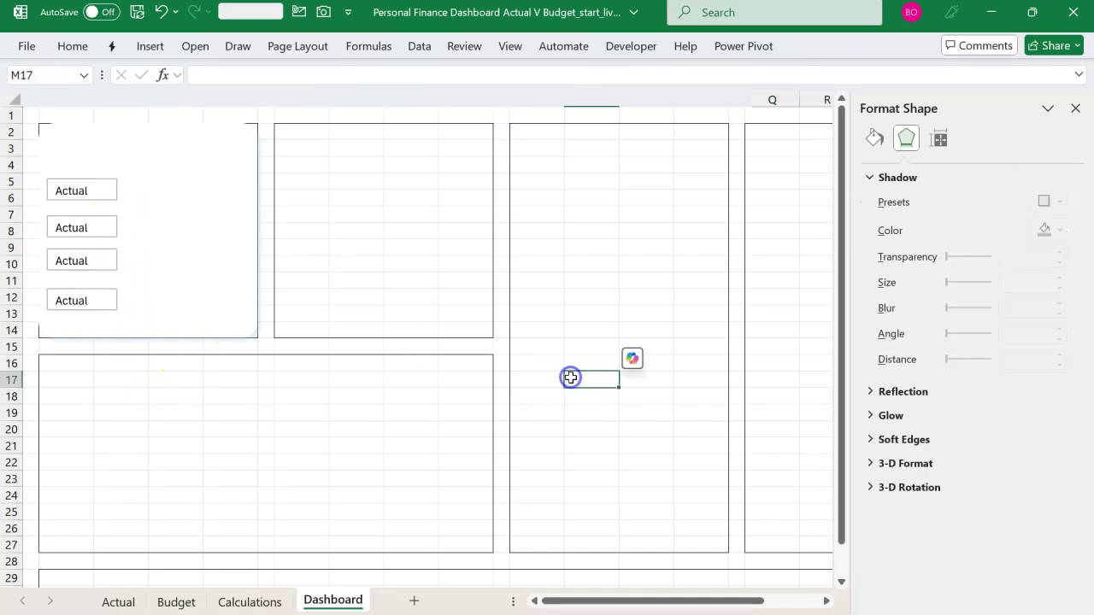
# Relabel the three copied text boxes from top to bottom as Budget, Variance and Trend, following the finished dashboard
pyautogui.hotkey('alt', 'Tab')
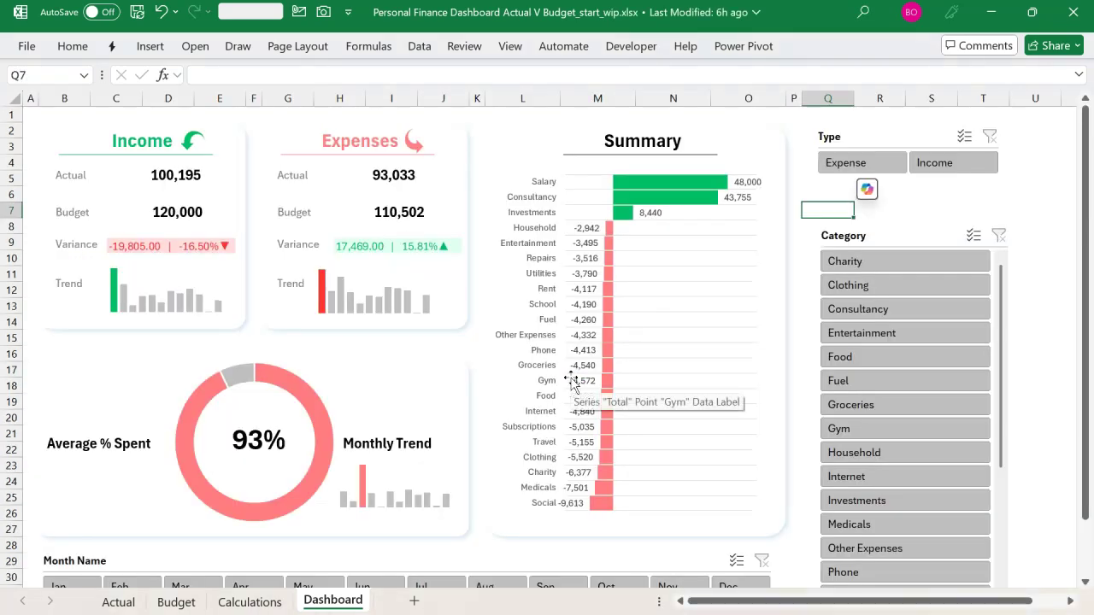
pyautogui.hotkey('alt', 'Tab')
pyautogui.click(93, 229)
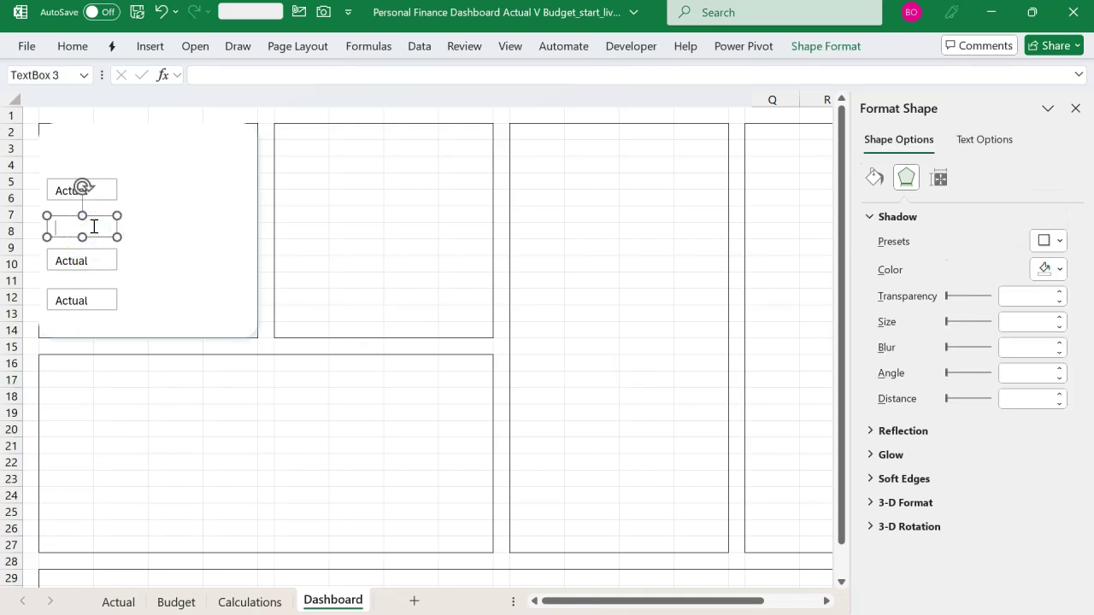
pyautogui.click(99, 261)
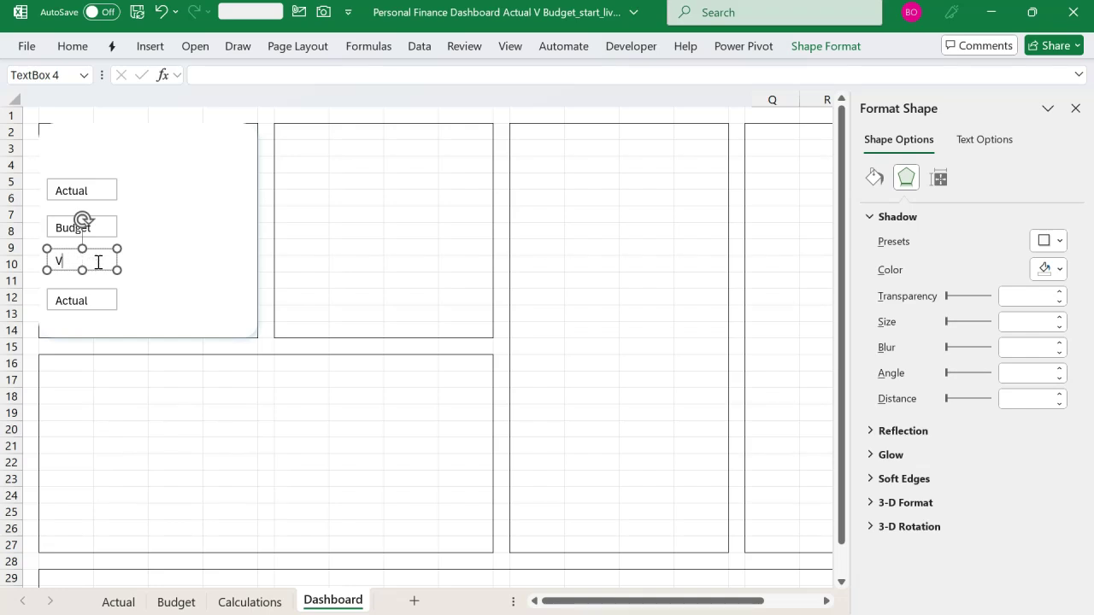
pyautogui.click(80, 299)
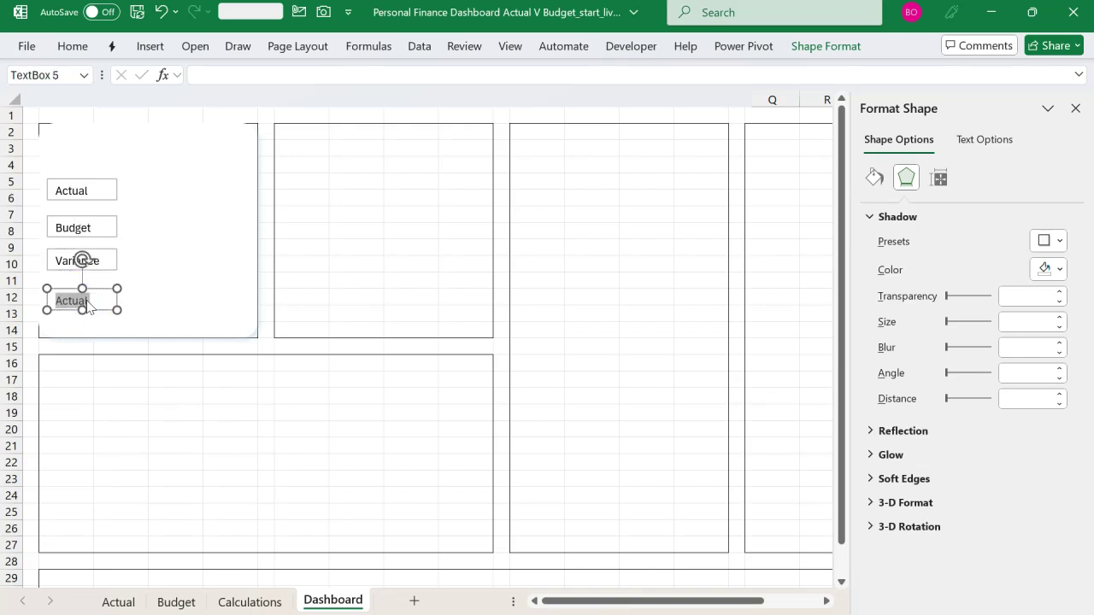
pyautogui.write('Trend')
# Format the Actual, Budget, Variance and Trend text boxes with font size 10 and a dark gray font color
pyautogui.click(101, 200)
pyautogui.click(101, 181)
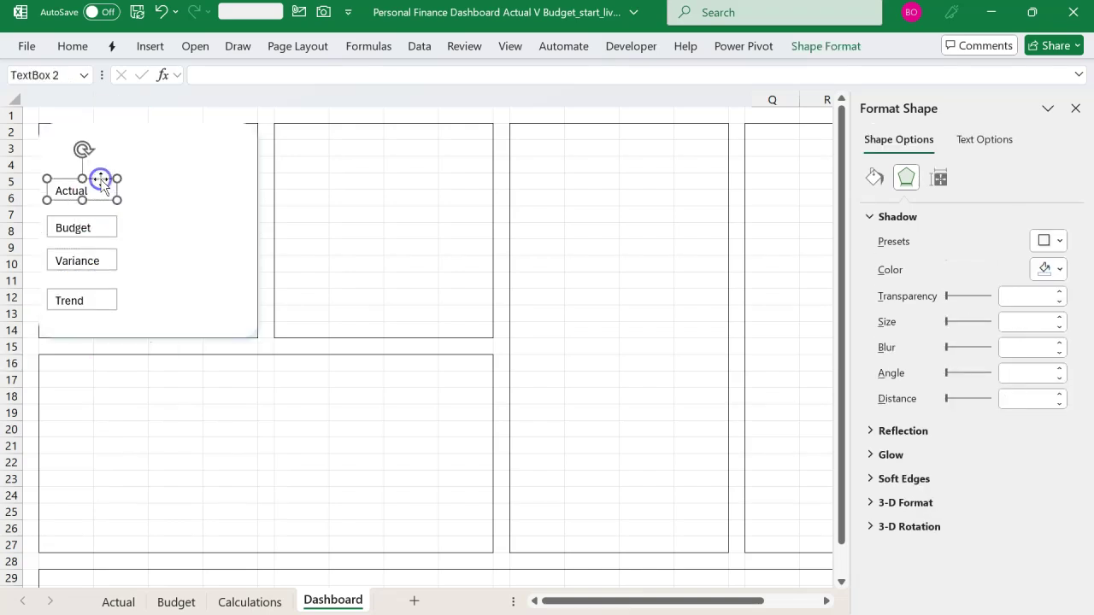
pyautogui.keyDown('ctrl'); pyautogui.click(95, 237); pyautogui.keyUp('ctrl')
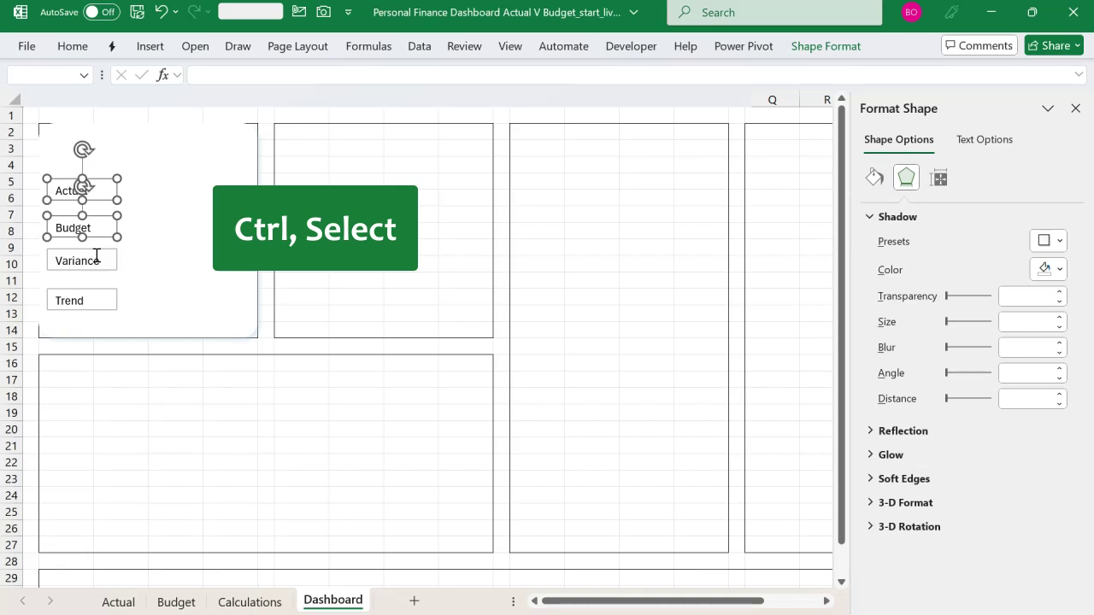
pyautogui.keyDown('ctrl'); pyautogui.click(95, 257); pyautogui.keyUp('ctrl')
pyautogui.keyDown('ctrl'); pyautogui.click(90, 293); pyautogui.keyUp('ctrl')
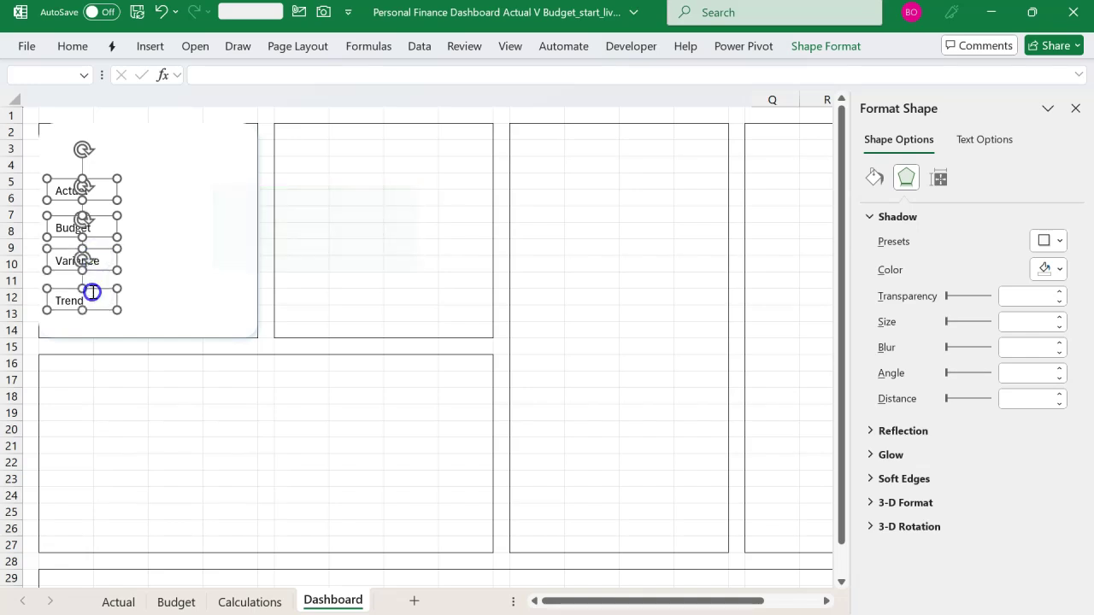
pyautogui.click(73, 46)
pyautogui.click(223, 95)
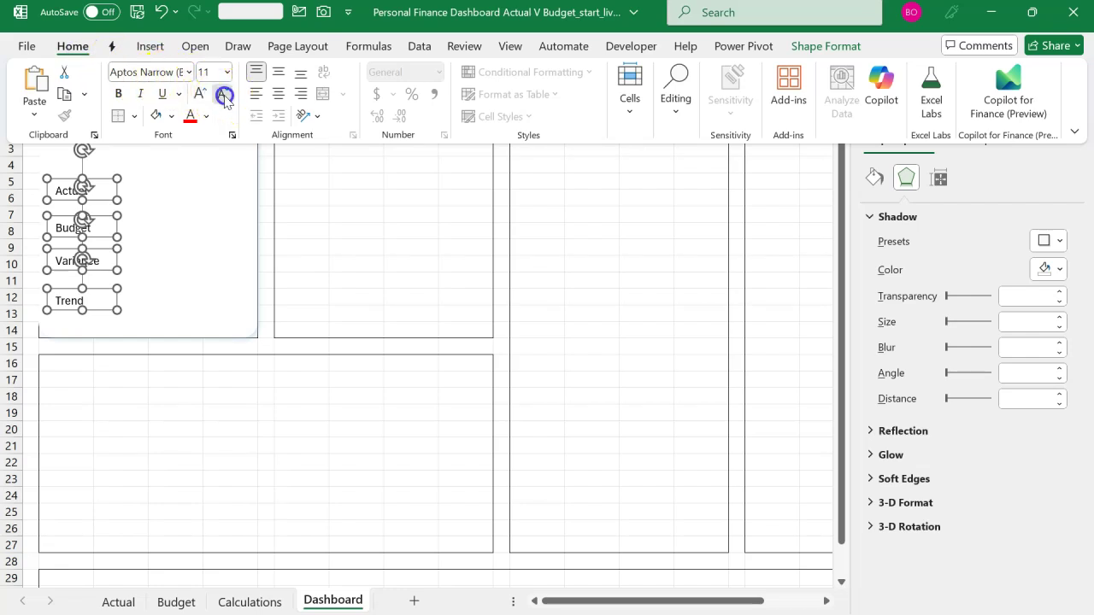
pyautogui.click(223, 94)
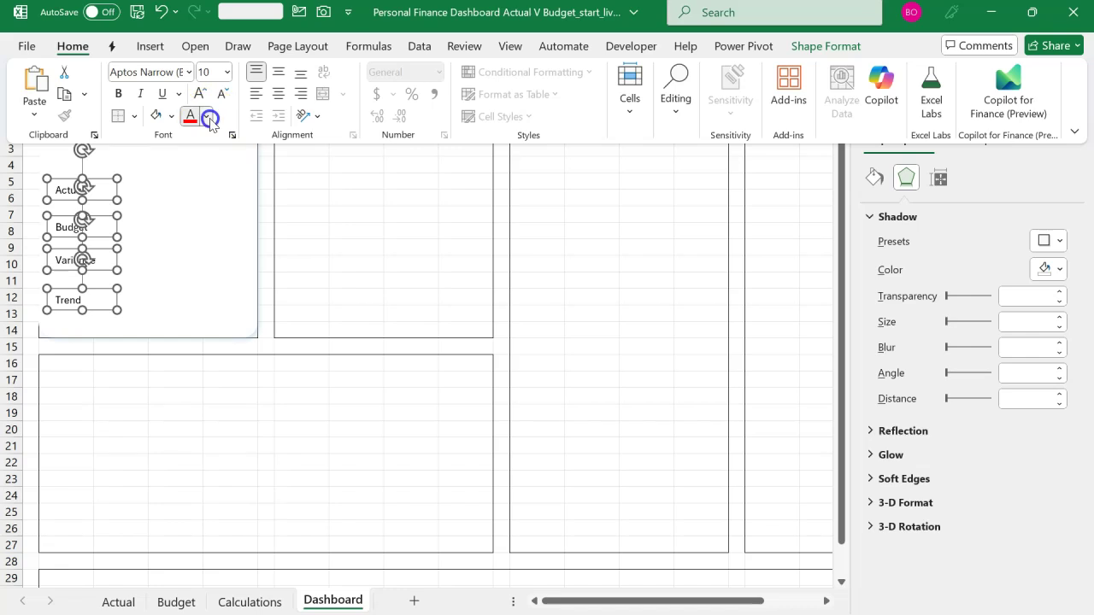
pyautogui.click(208, 115)
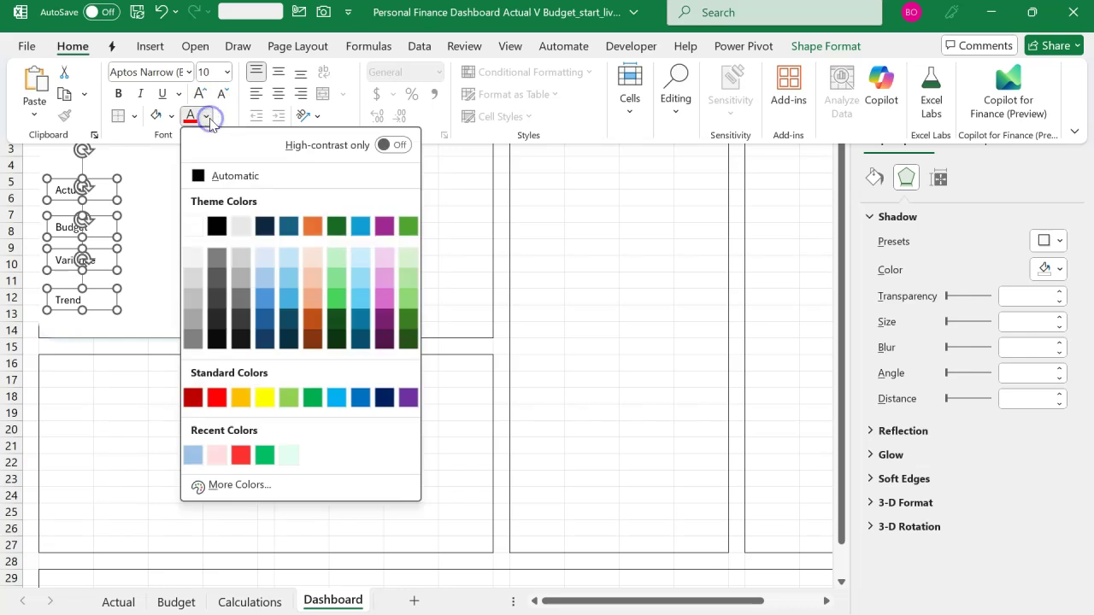
pyautogui.click(191, 341)
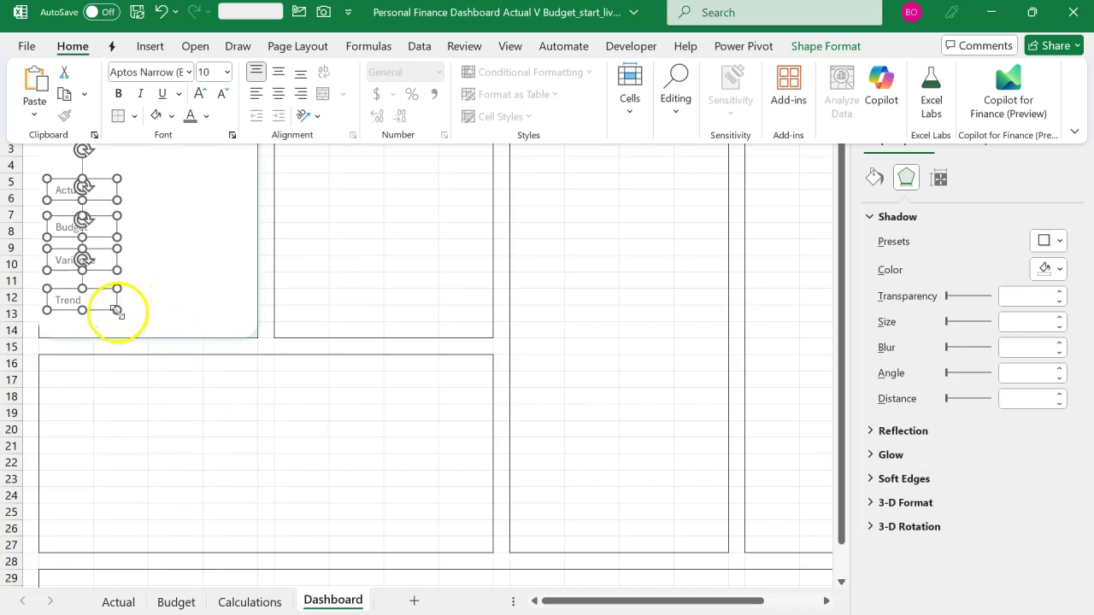
# Shrink the four label text boxes together to about 0.21" high by 0.69" wide and remove their outlines
pyautogui.click(117, 311)
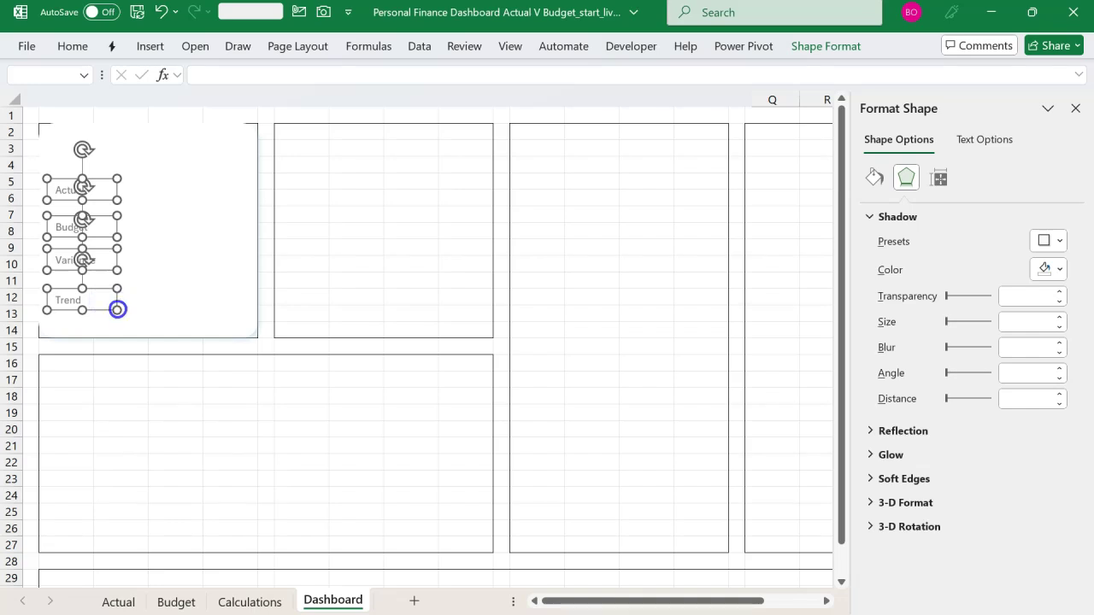
pyautogui.moveTo(117, 311); pyautogui.dragTo(104, 295)
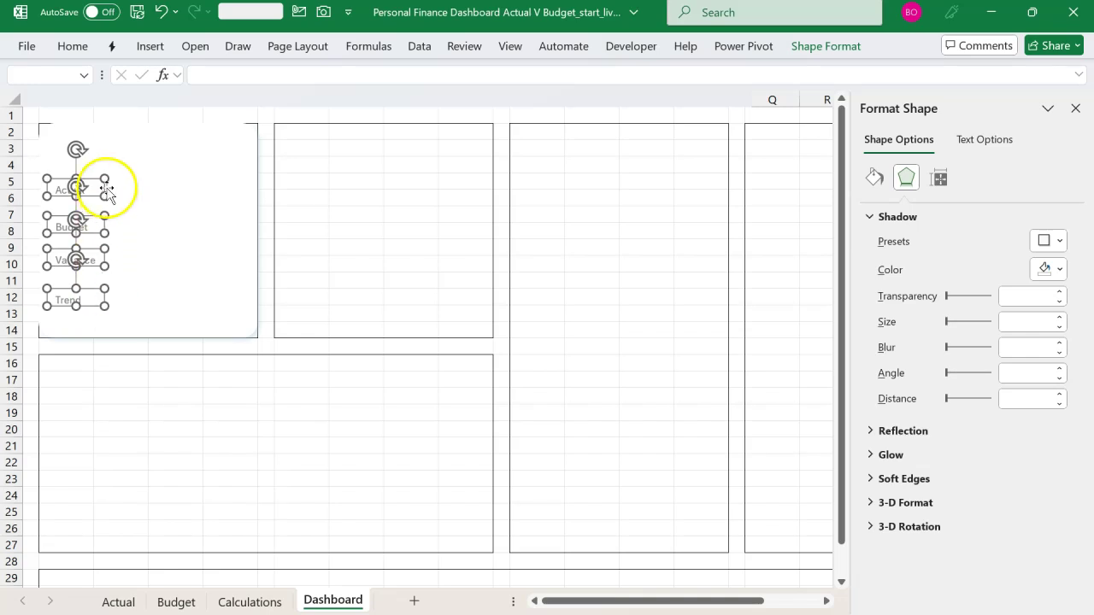
pyautogui.click(73, 46)
pyautogui.click(814, 45)
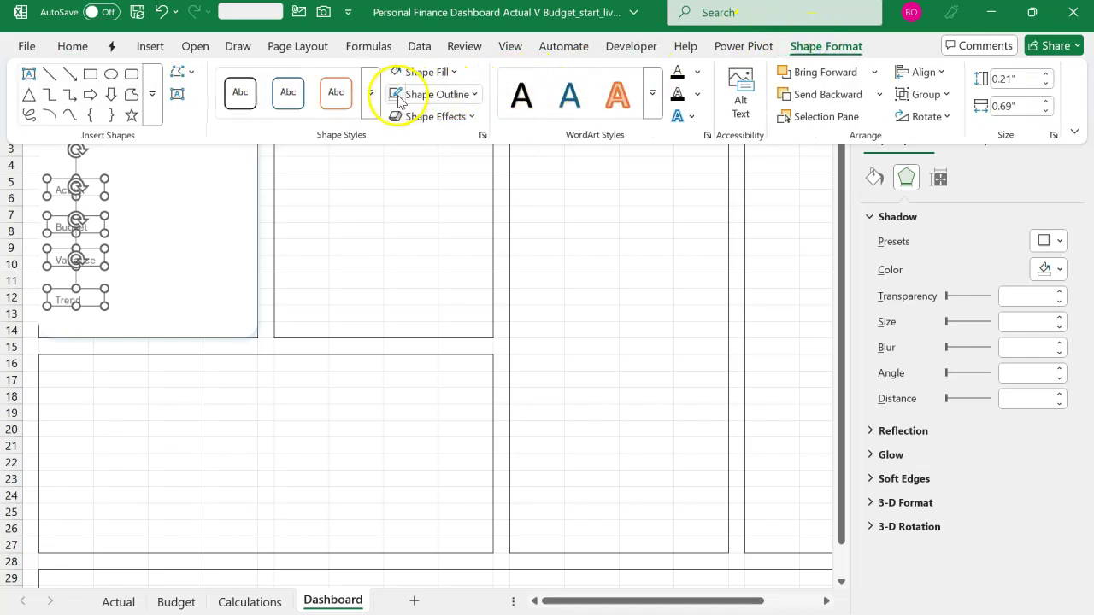
pyautogui.click(394, 100)
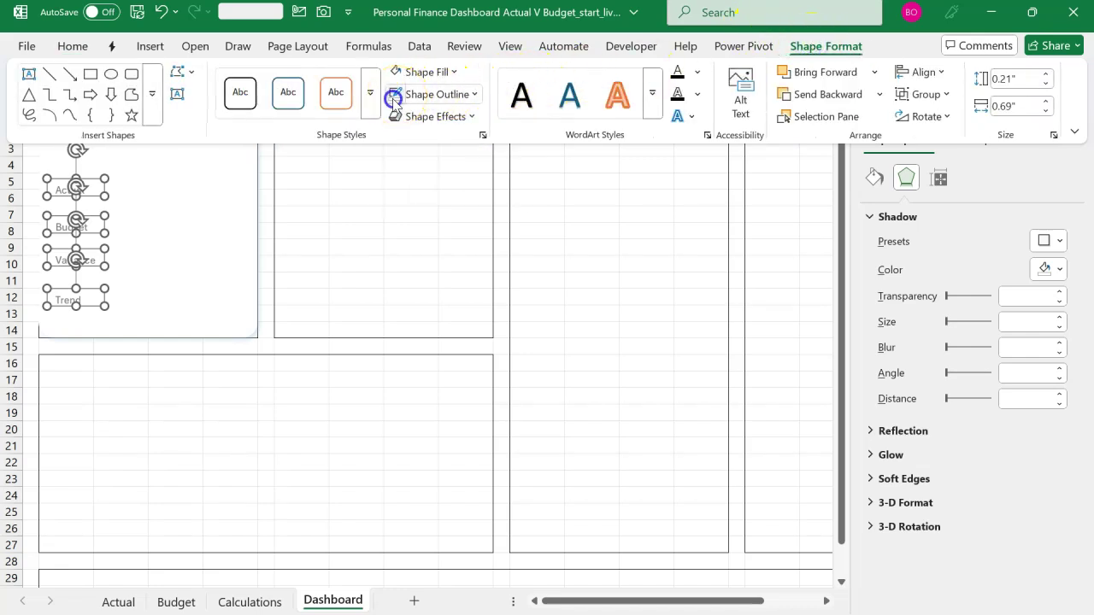
pyautogui.click(430, 238)
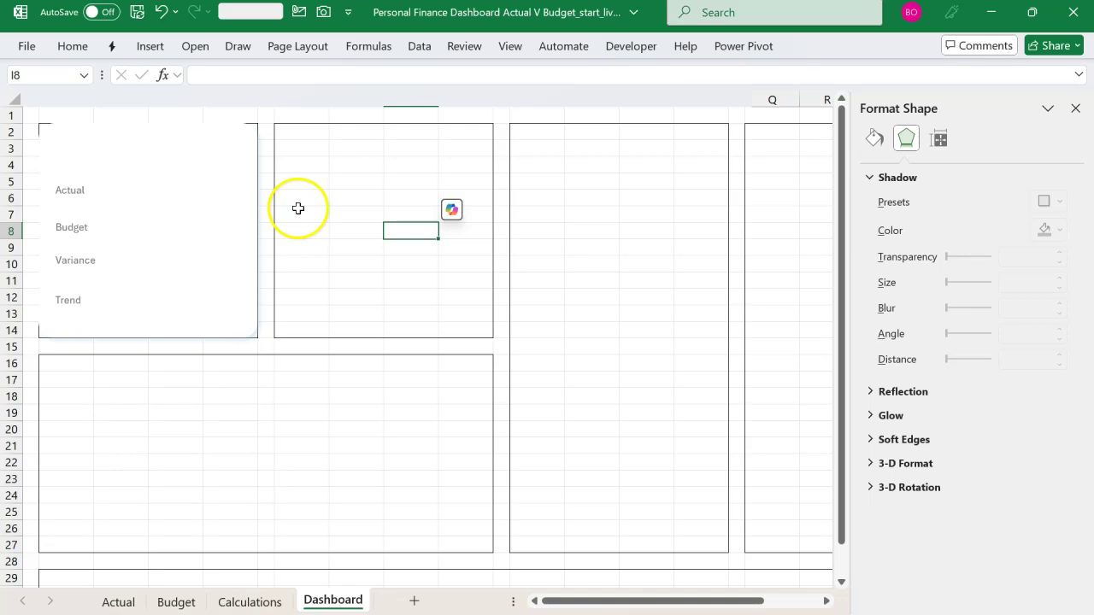
# Duplicate the "Actual" label and place the copy beside it in the same row of the card
pyautogui.click(79, 190)
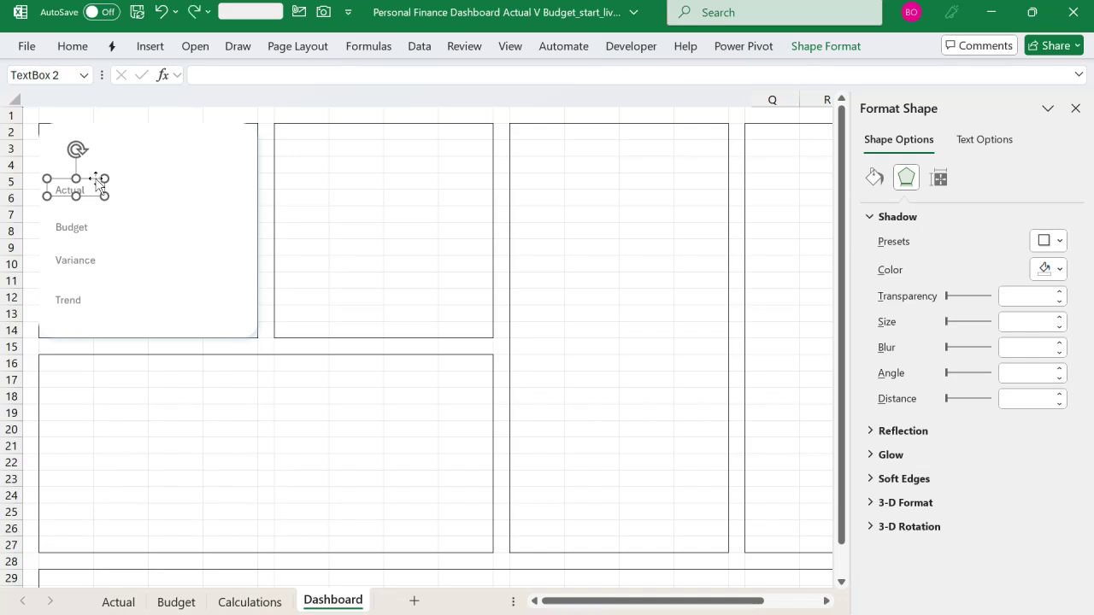
pyautogui.moveTo(95, 178); pyautogui.dragTo(194, 182)
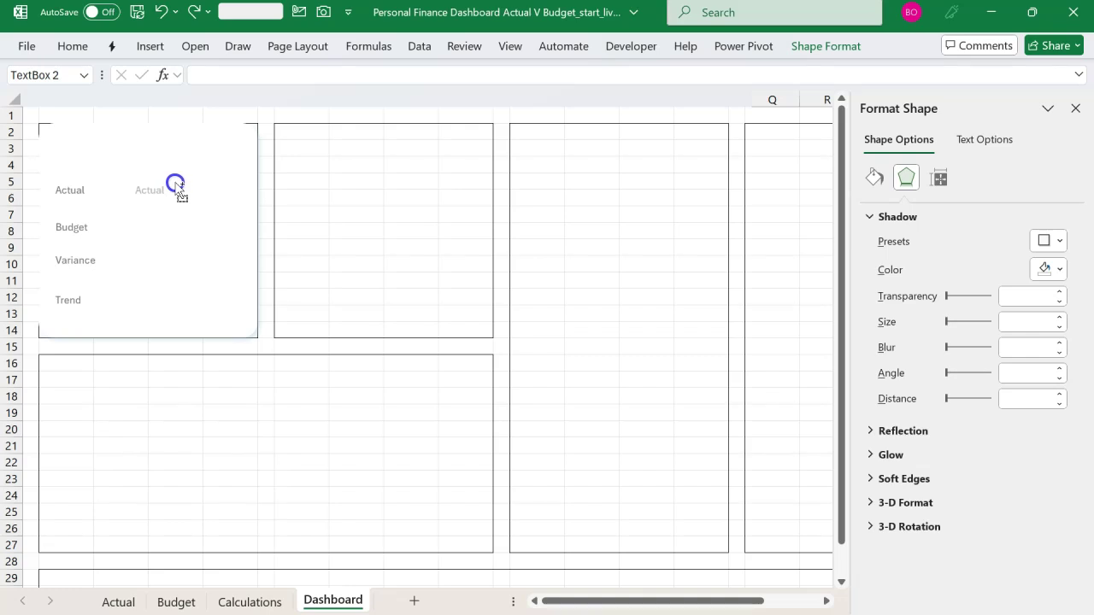
pyautogui.moveTo(177, 187); pyautogui.dragTo(176, 183)
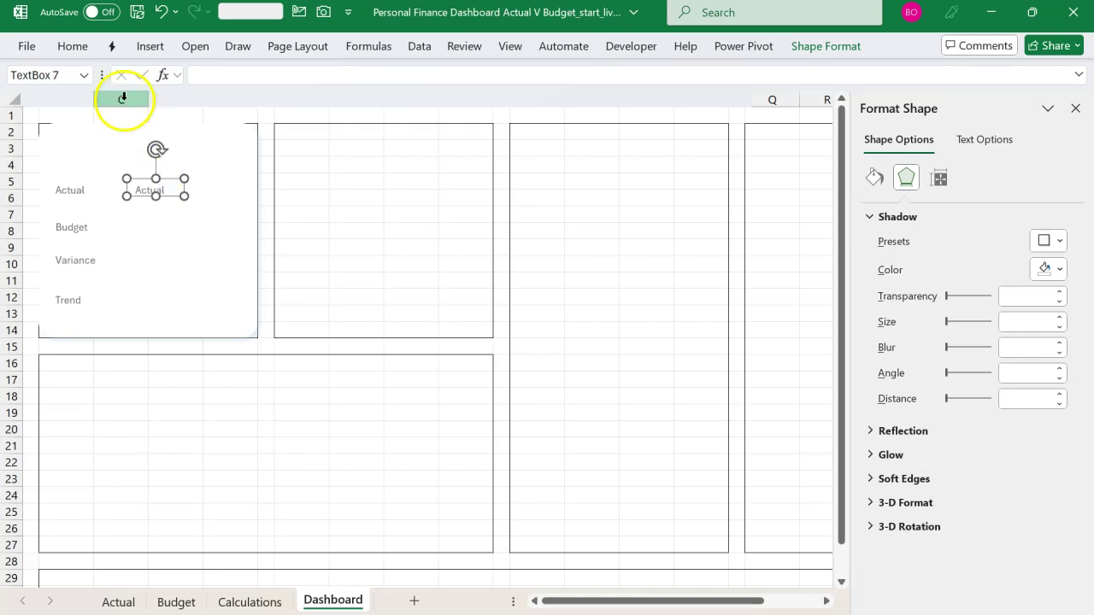
# Format the copied "Actual" text box as automatic black, size 12, bold, and centered horizontally and vertically
pyautogui.click(86, 49)
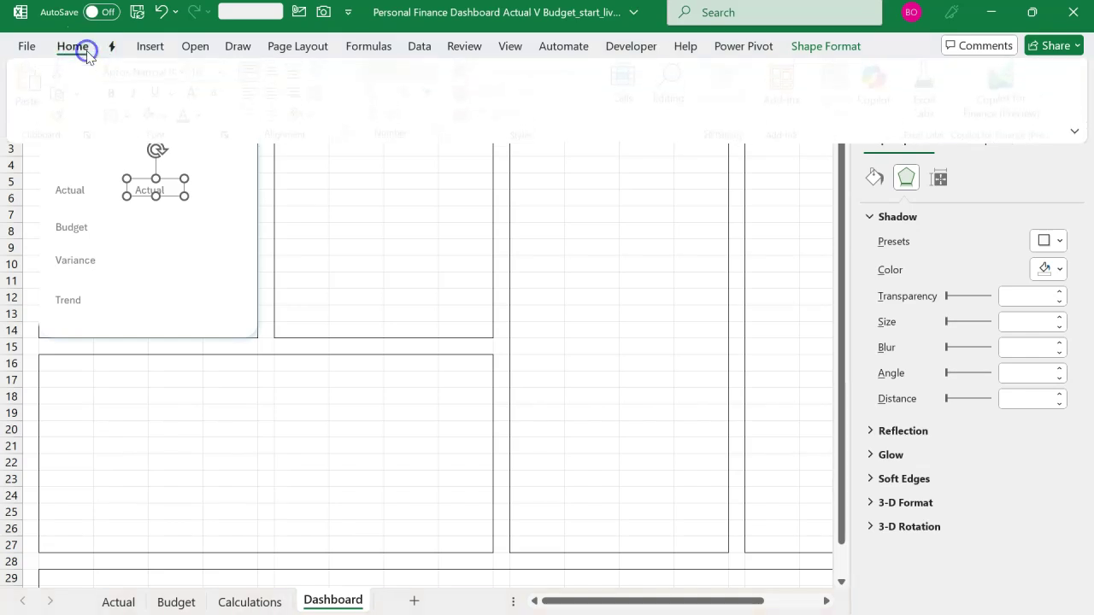
pyautogui.click(206, 124)
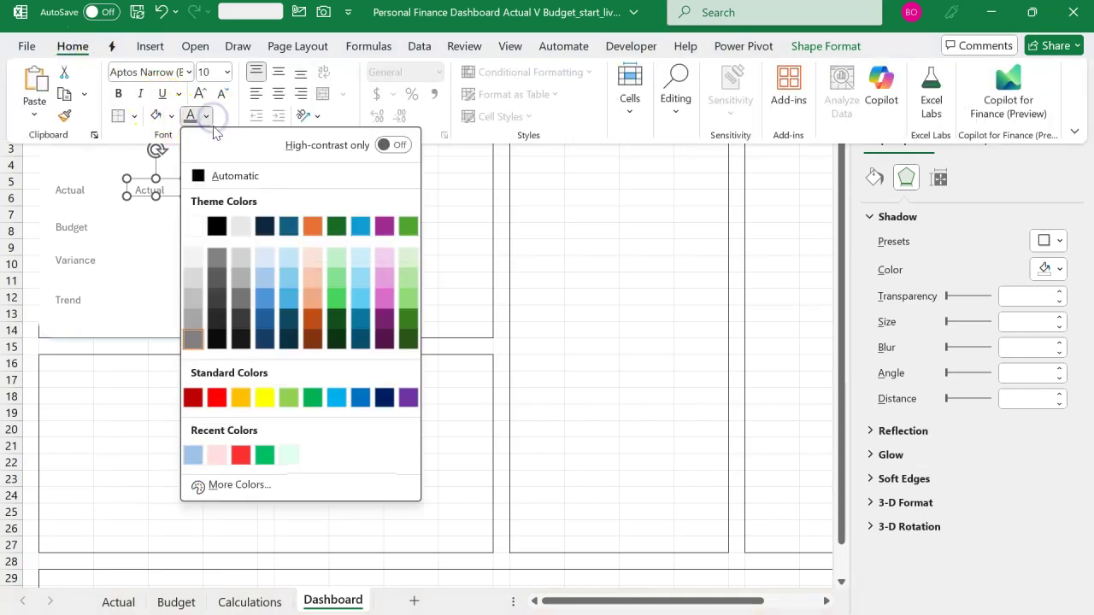
pyautogui.click(231, 174)
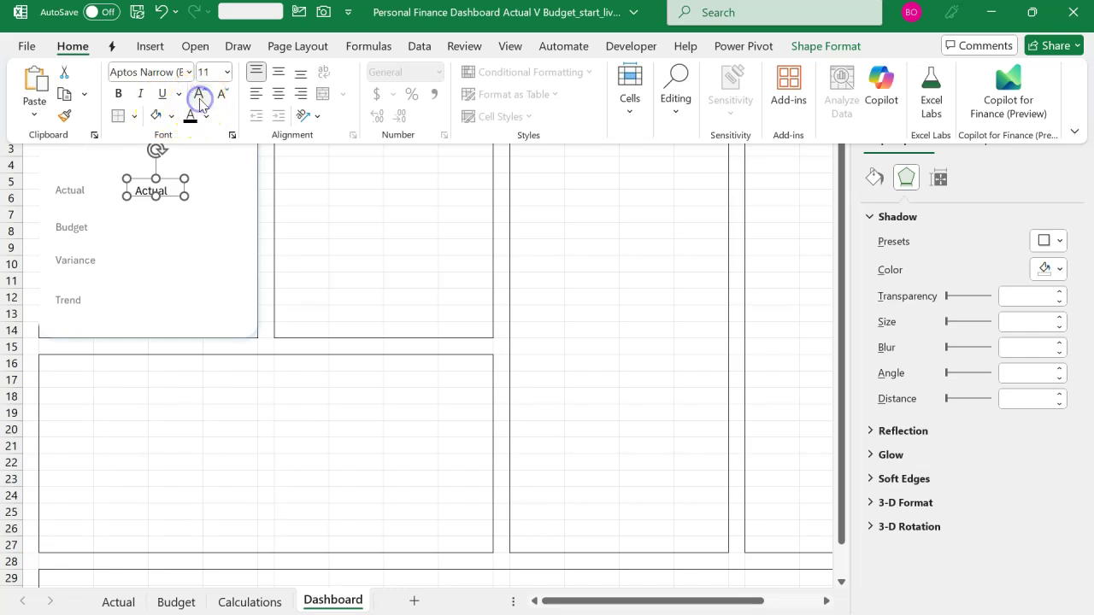
pyautogui.click(278, 72)
pyautogui.click(278, 93)
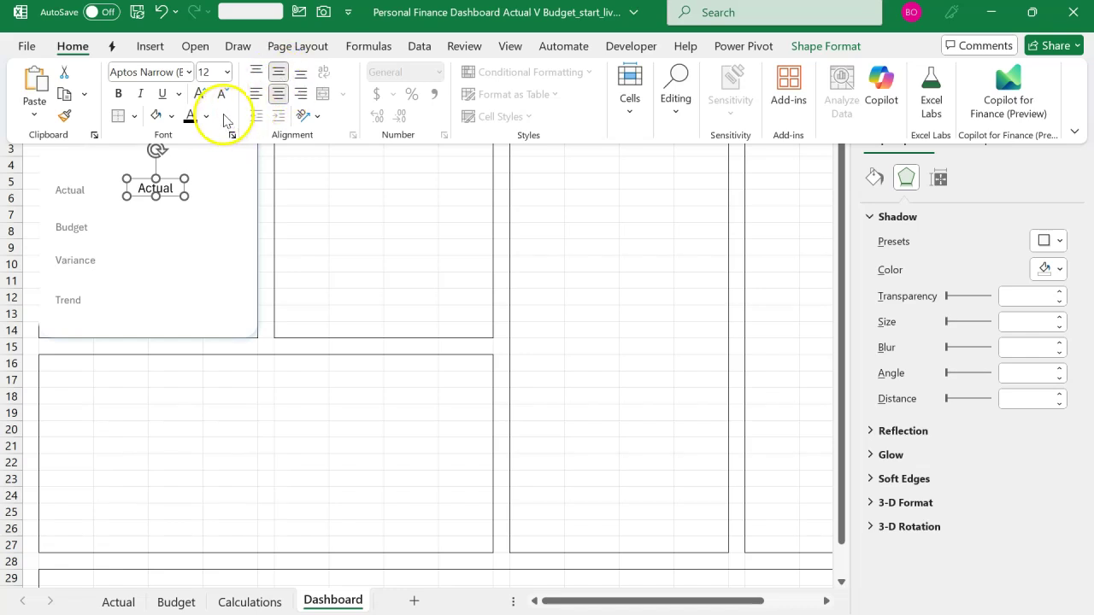
pyautogui.click(120, 96)
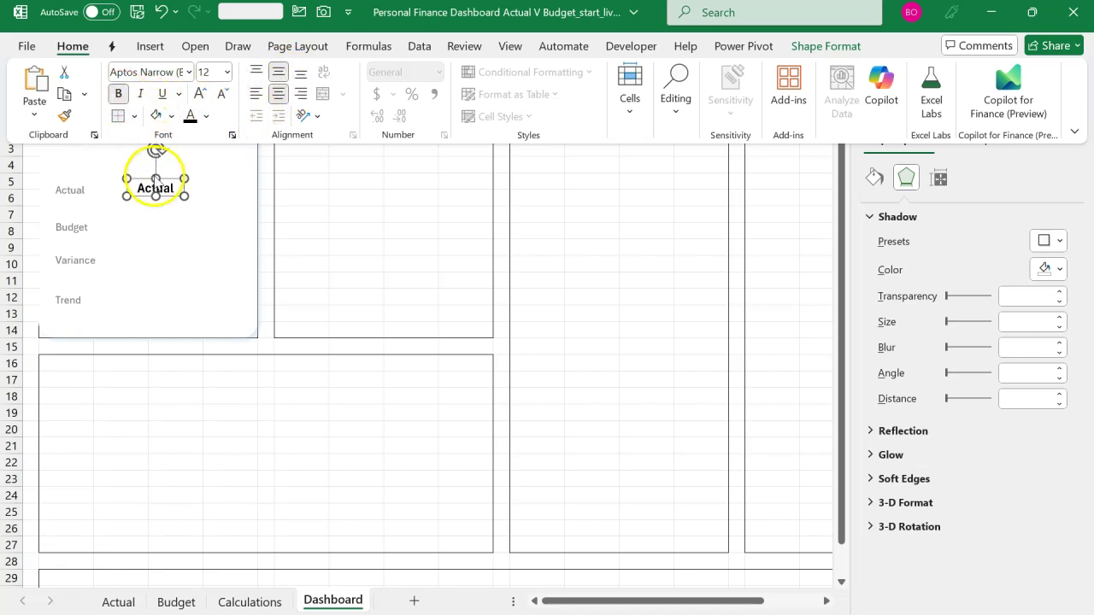
# Link the copied text box to the income Actual Net value with =Calculations!D4 and make its text bold
pyautogui.hotkey('ctrl', 'F1')
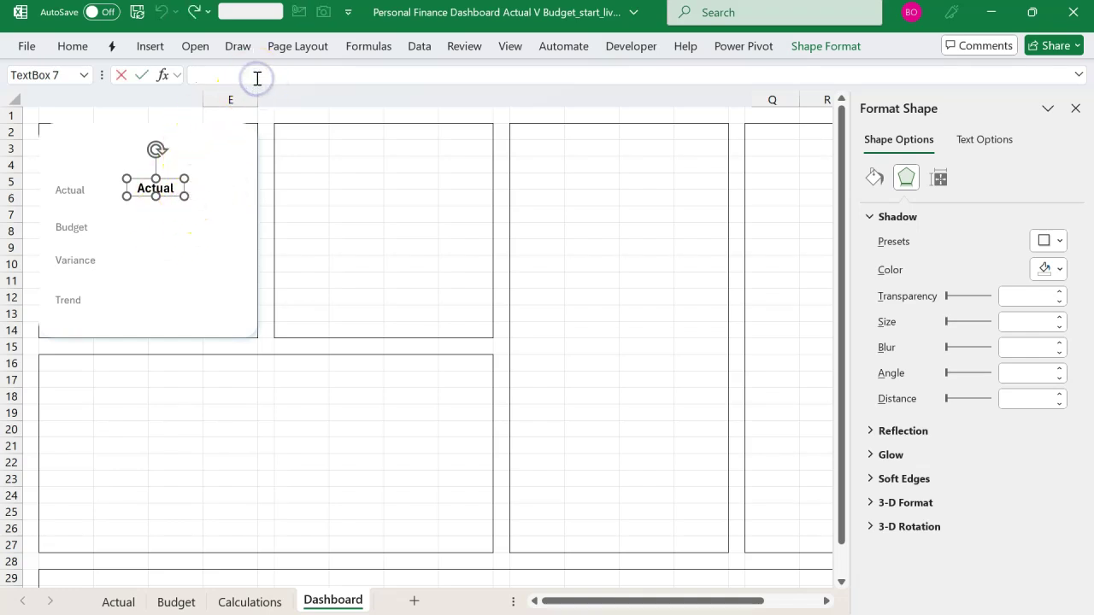
pyautogui.write('=')
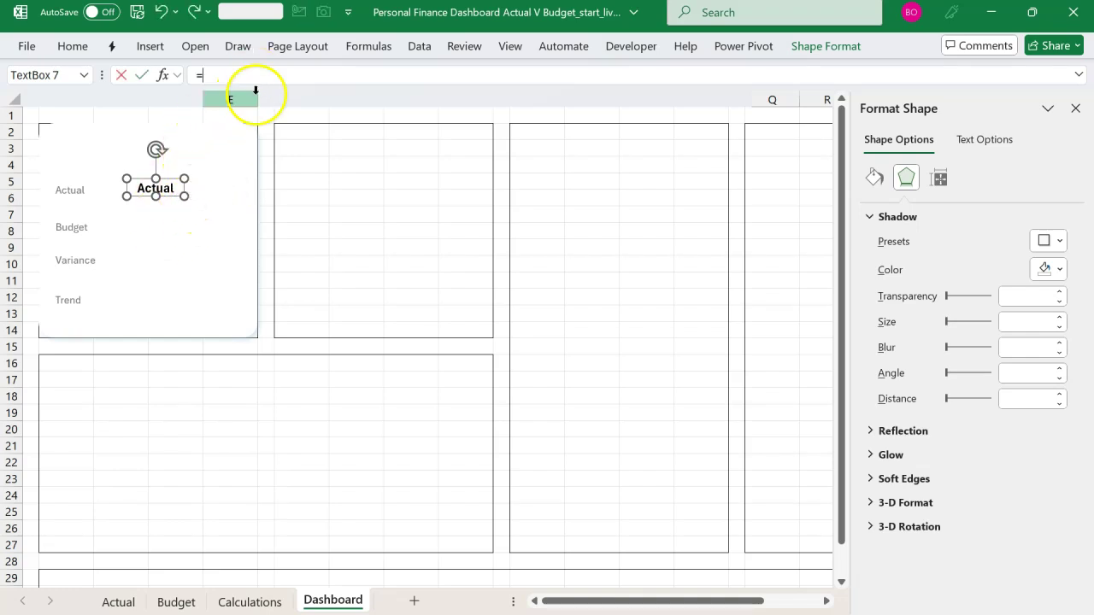
pyautogui.click(265, 609)
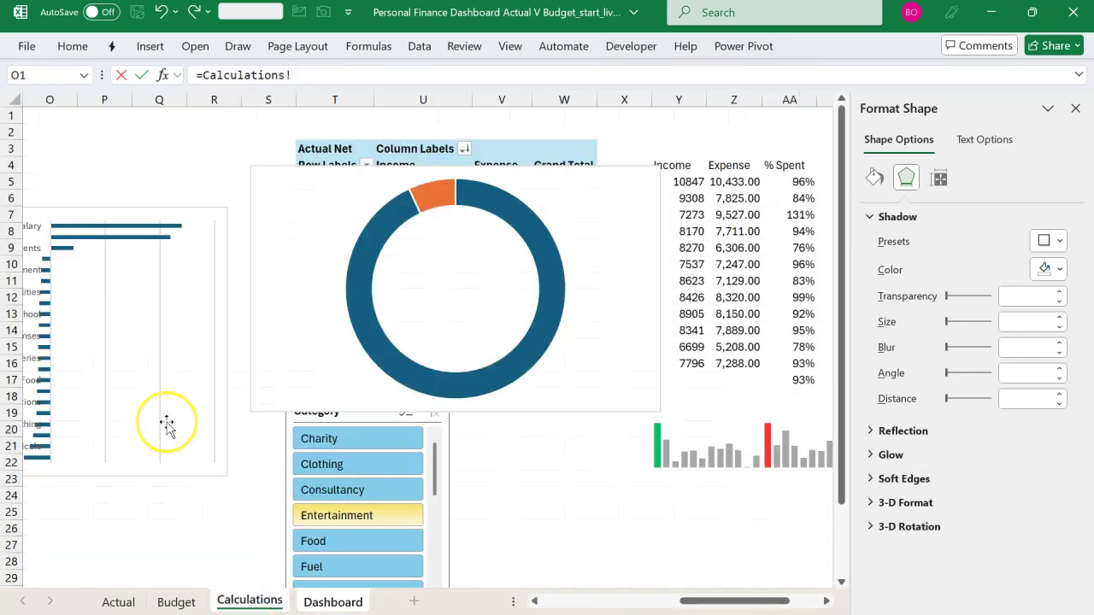
pyautogui.hscroll(-15, 167, 425)
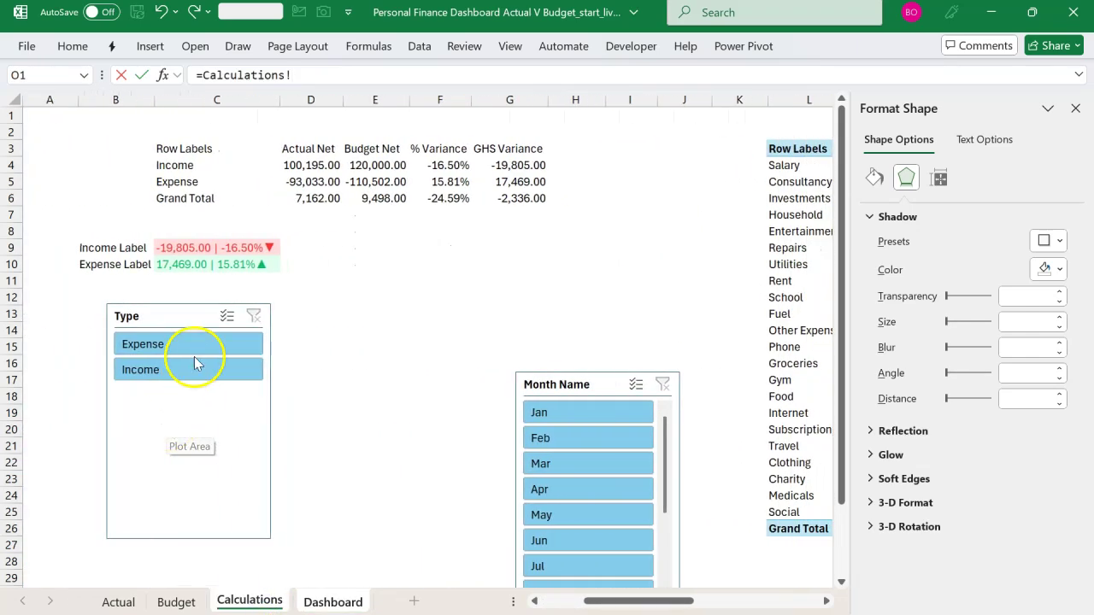
pyautogui.click(304, 168)
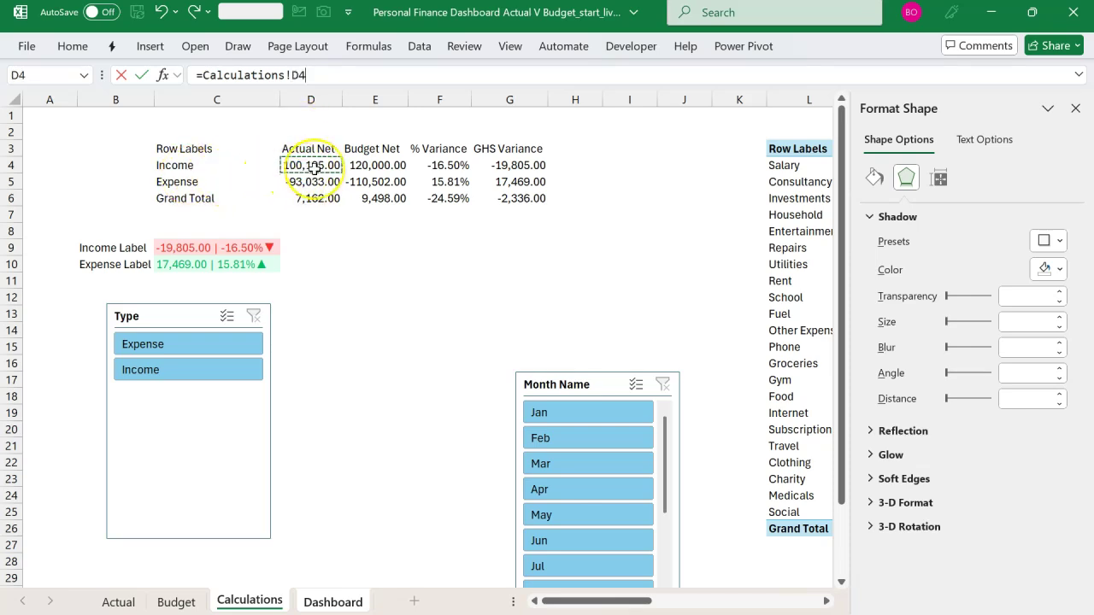
pyautogui.press('Return')
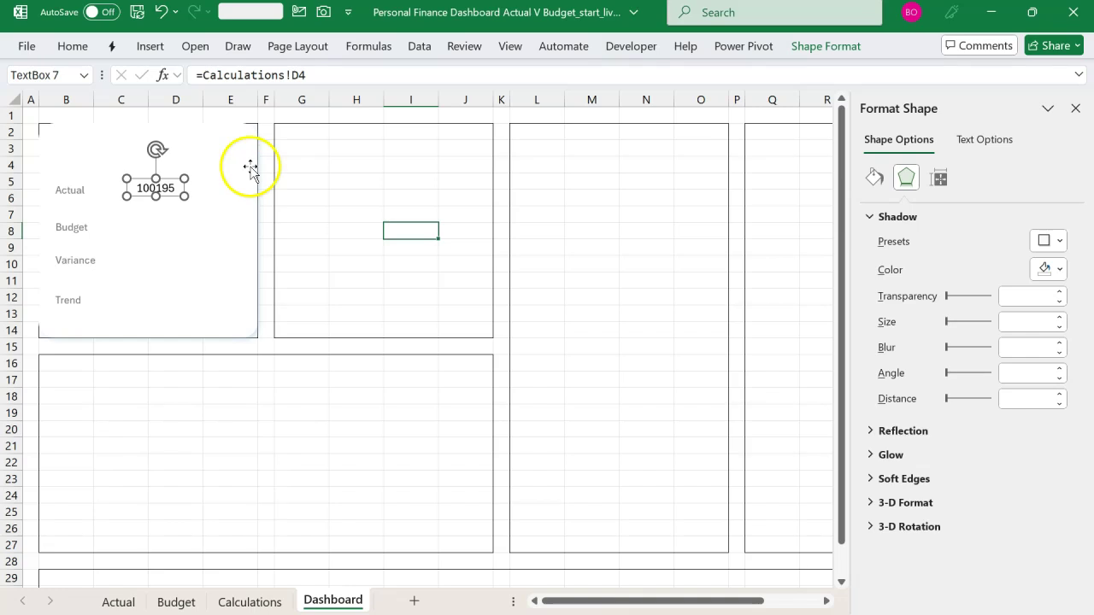
pyautogui.click(73, 45)
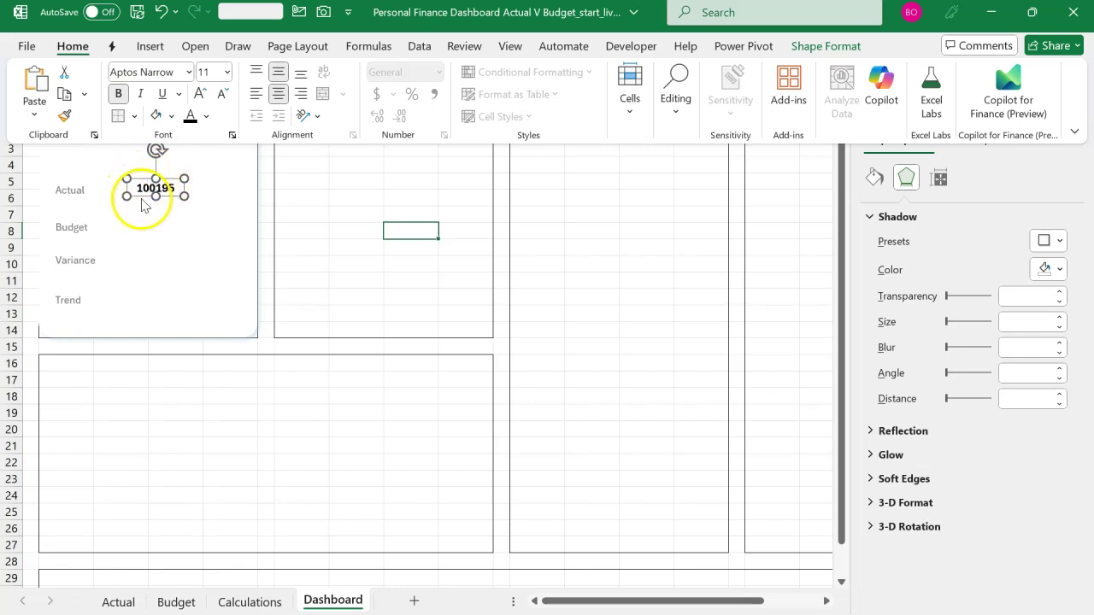
# Apply the number format with thousands separator and two decimals to cell D4 on the Calculations sheet
pyautogui.click(265, 603)
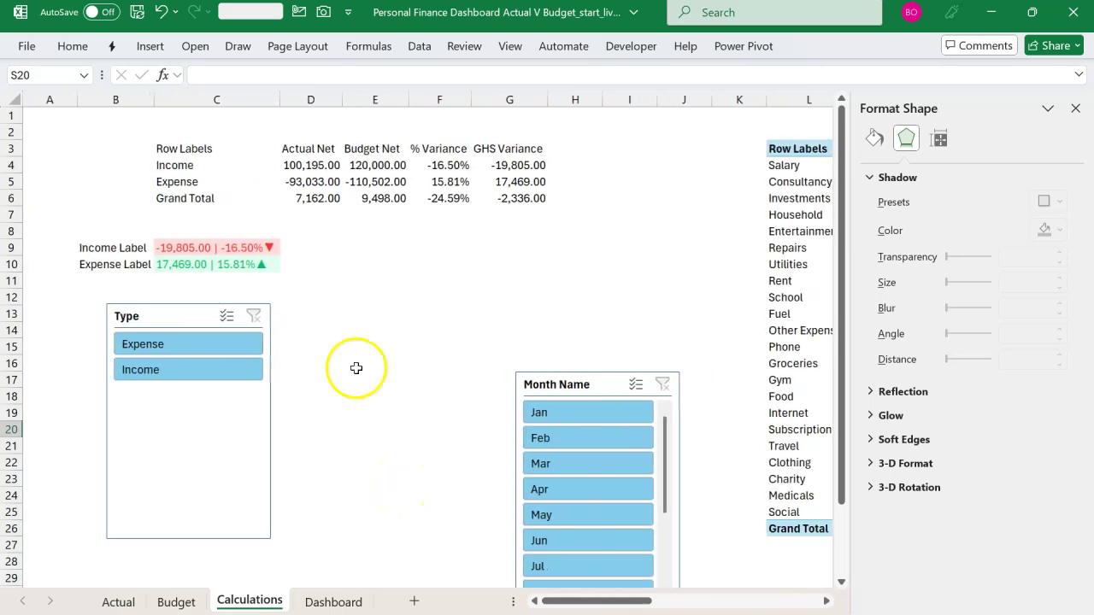
pyautogui.click(321, 166)
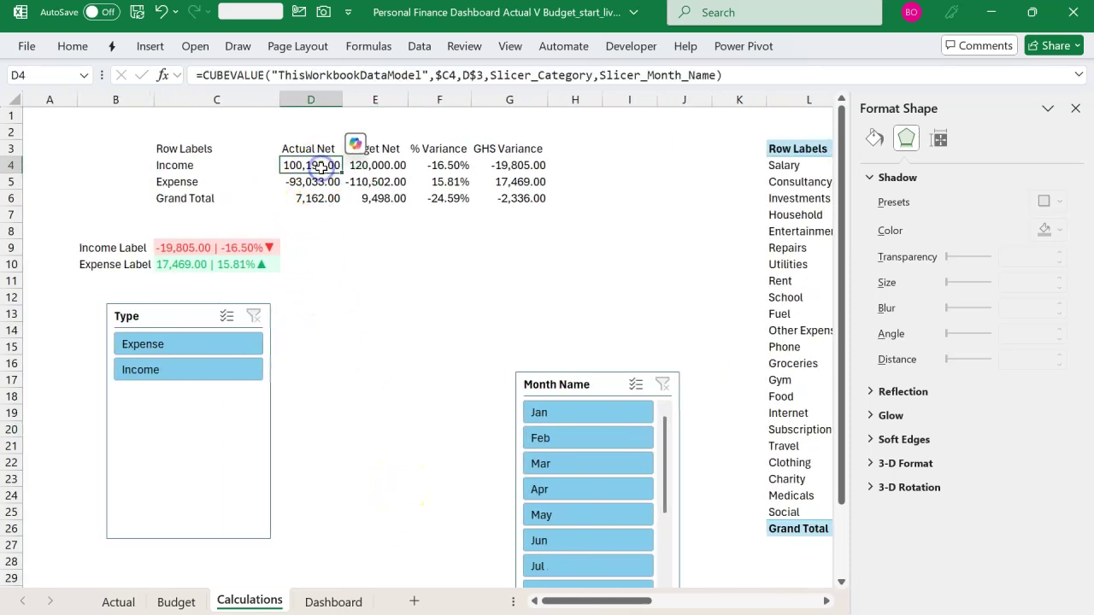
pyautogui.hotkey('ctrl', 'shift', '1')
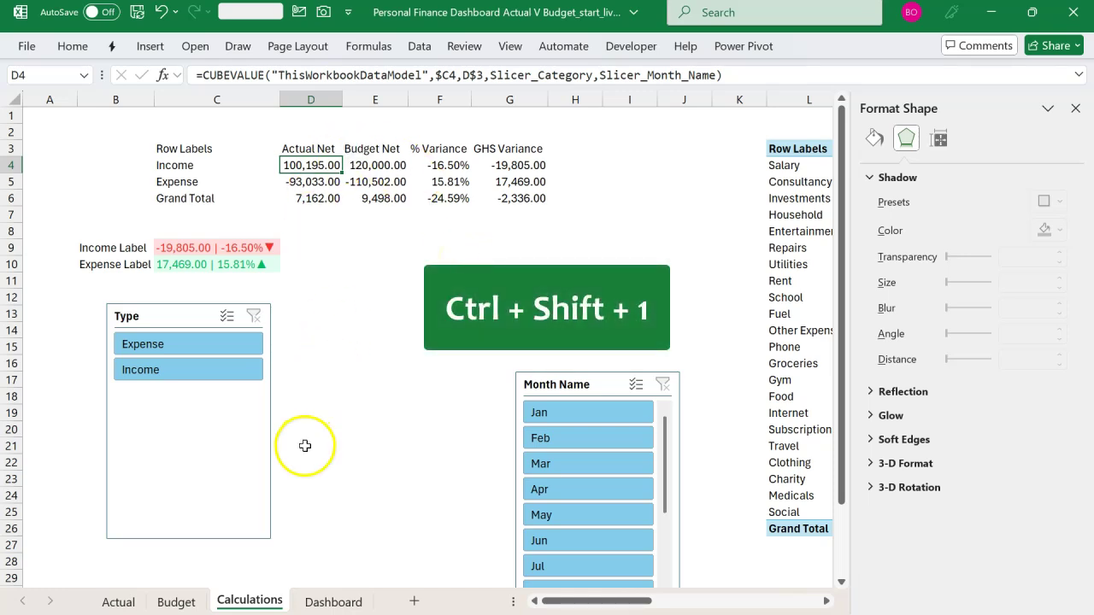
# Enlarge the linked value text box on the Dashboard sheet so the full formatted income amount fits beside Actual
pyautogui.click(316, 603)
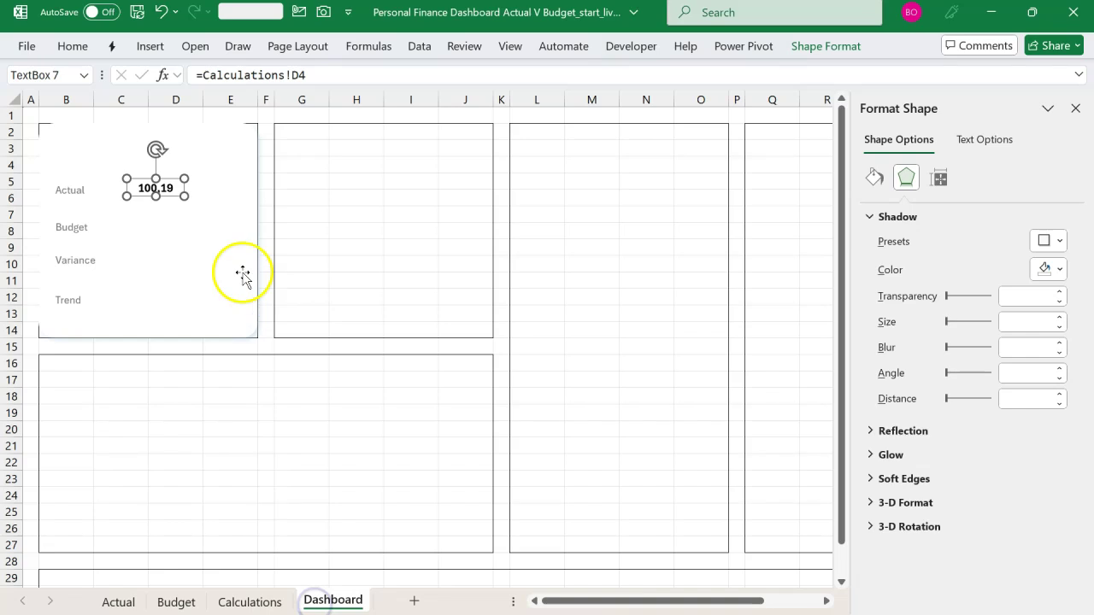
pyautogui.moveTo(185, 197); pyautogui.dragTo(205, 209)
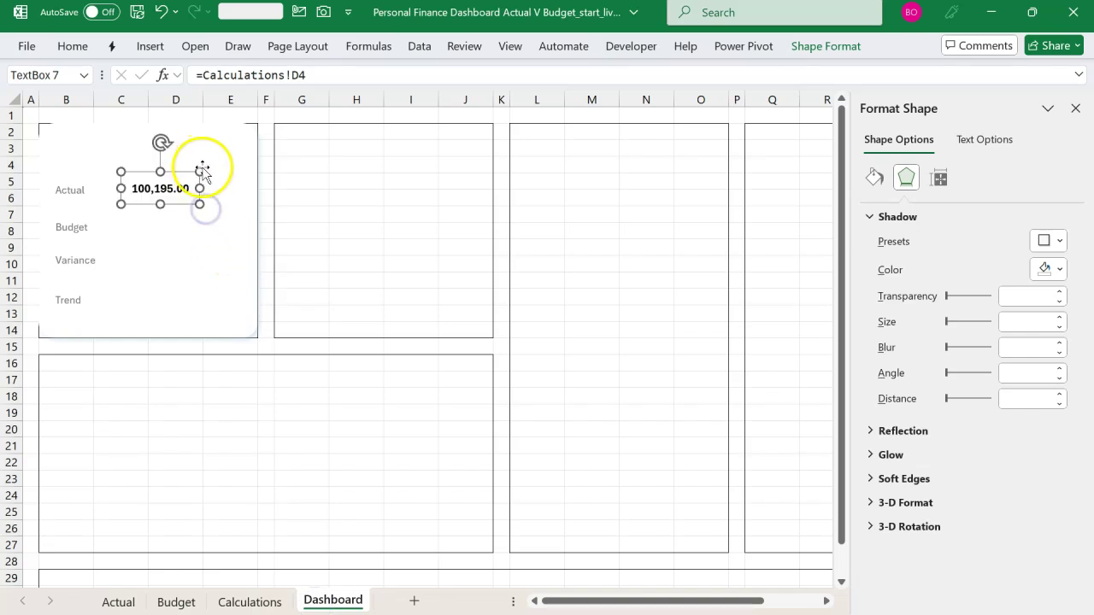
pyautogui.moveTo(203, 169); pyautogui.dragTo(205, 171)
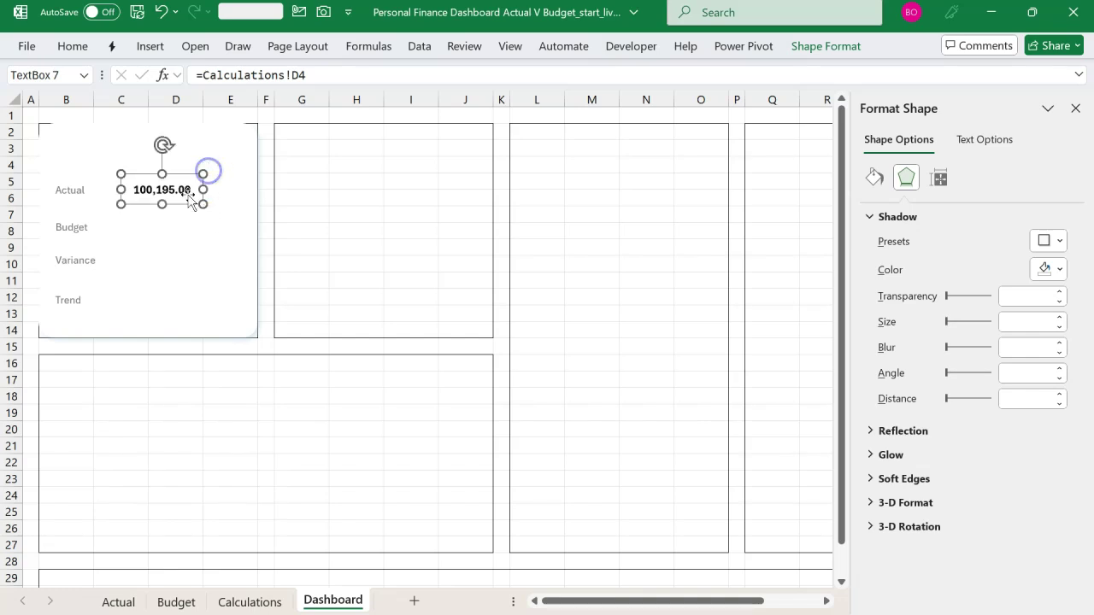
# Show the Actual Net and Budget Net values in D4:E6 on the Calculations sheet without decimals
pyautogui.click(248, 600)
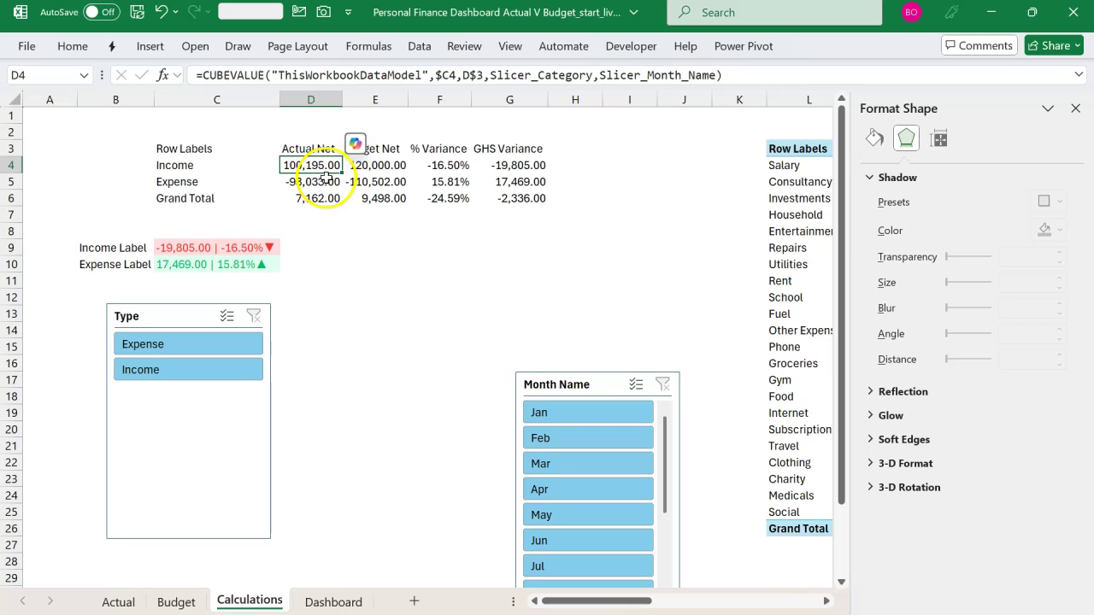
pyautogui.moveTo(332, 165); pyautogui.dragTo(373, 195)
pyautogui.click(73, 46)
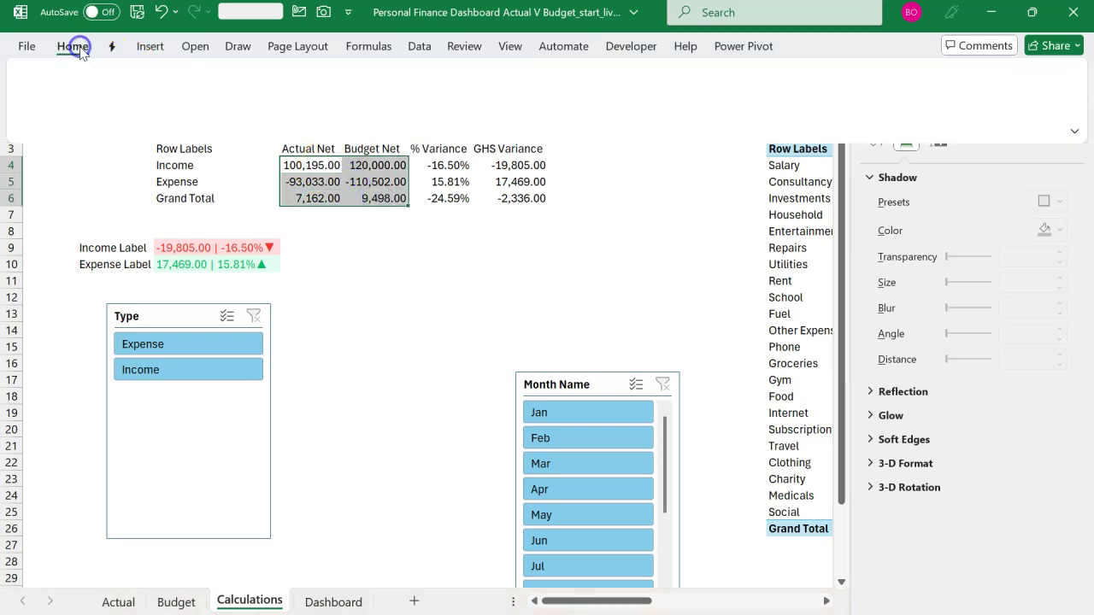
pyautogui.click(402, 119)
pyautogui.click(402, 119)
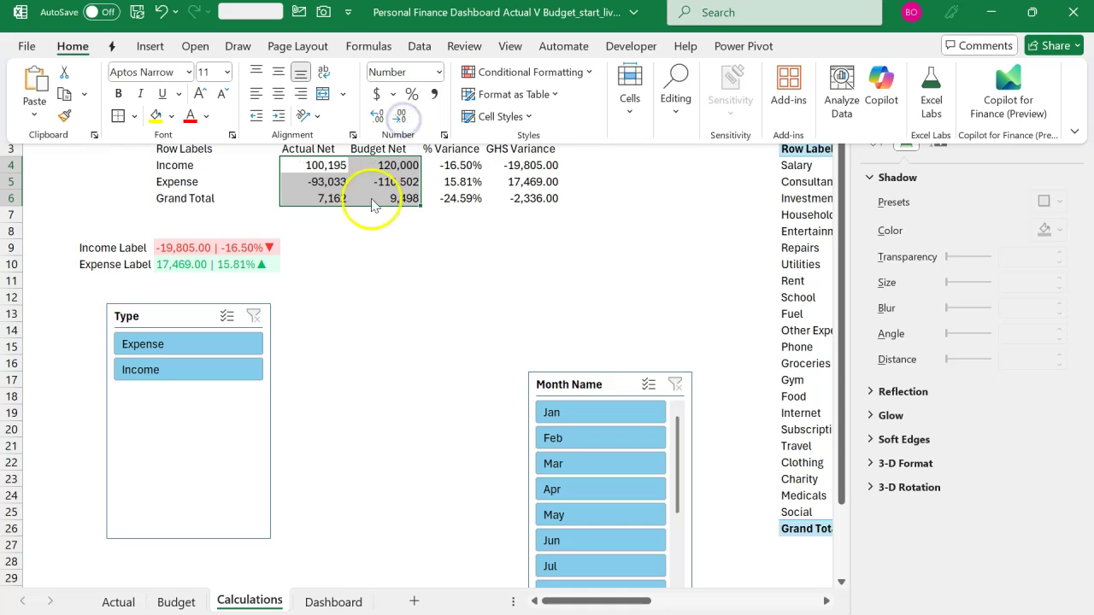
pyautogui.click(367, 234)
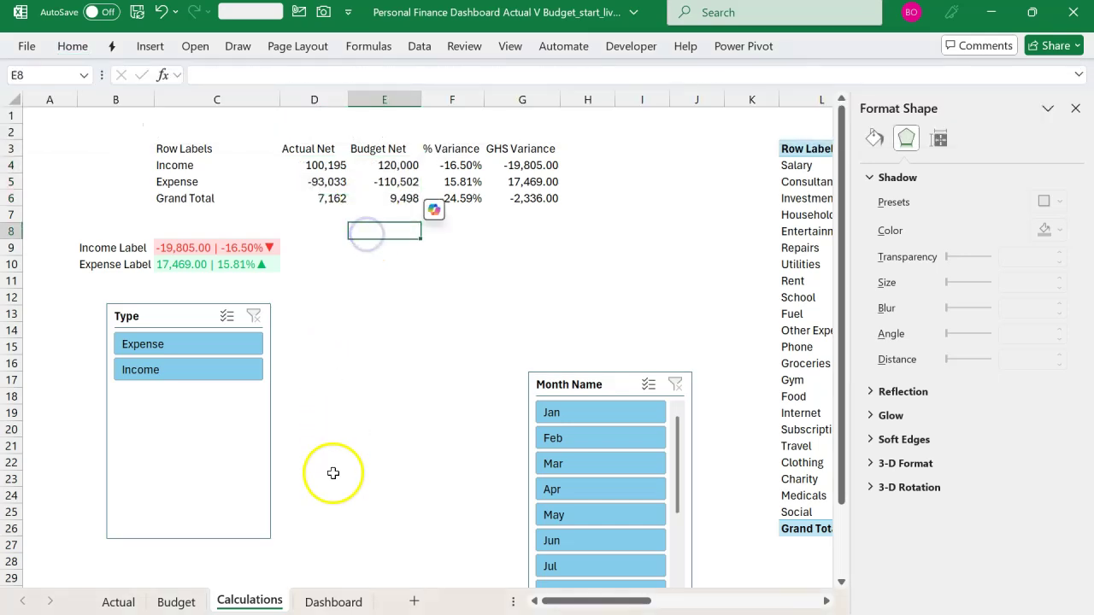
# On the Dashboard sheet, duplicate the linked Actual value text box and place the copy beside the Budget label
pyautogui.click(333, 602)
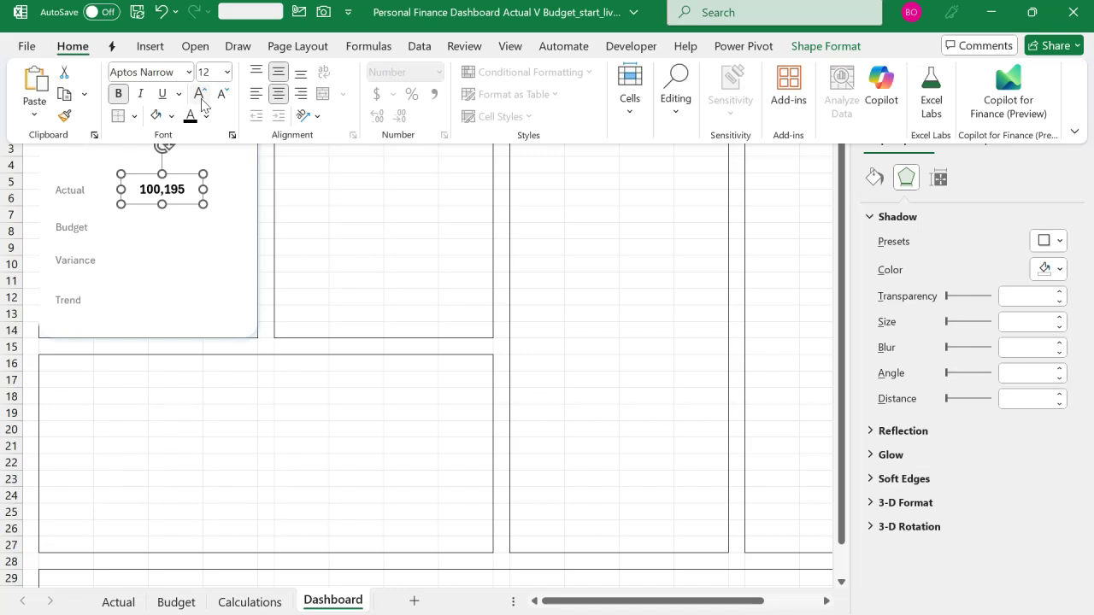
pyautogui.click(279, 316)
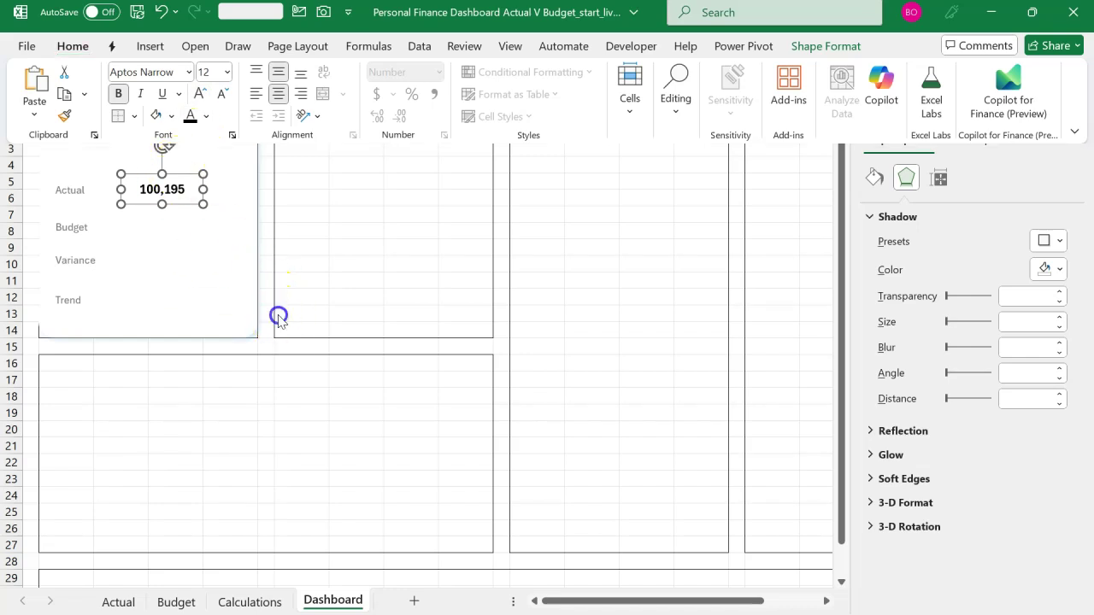
pyautogui.click(182, 205)
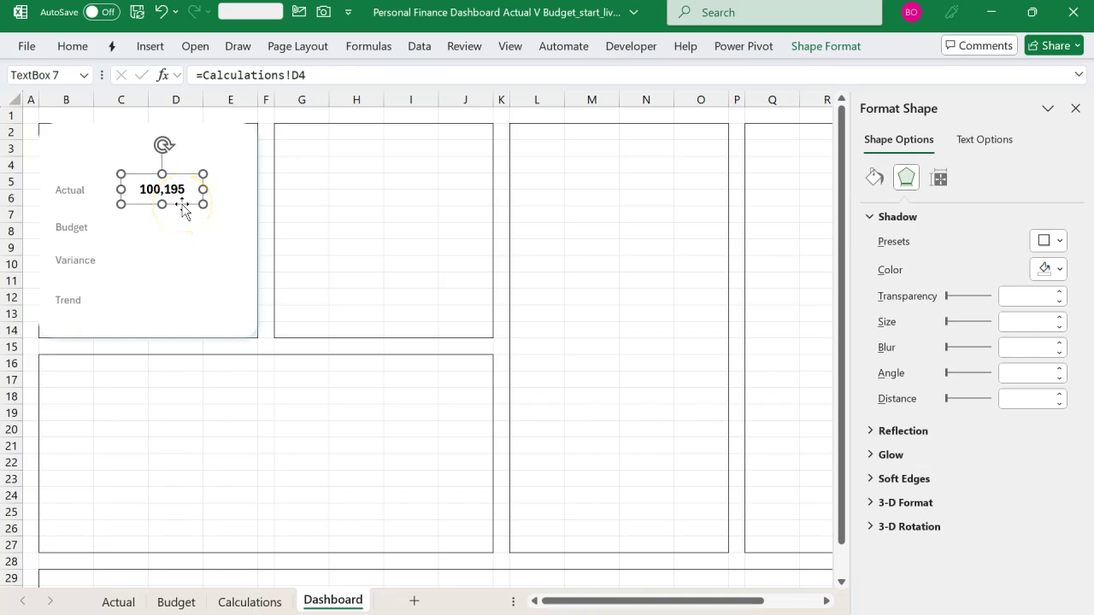
pyautogui.moveTo(182, 205); pyautogui.dragTo(180, 246)
pyautogui.click(119, 226)
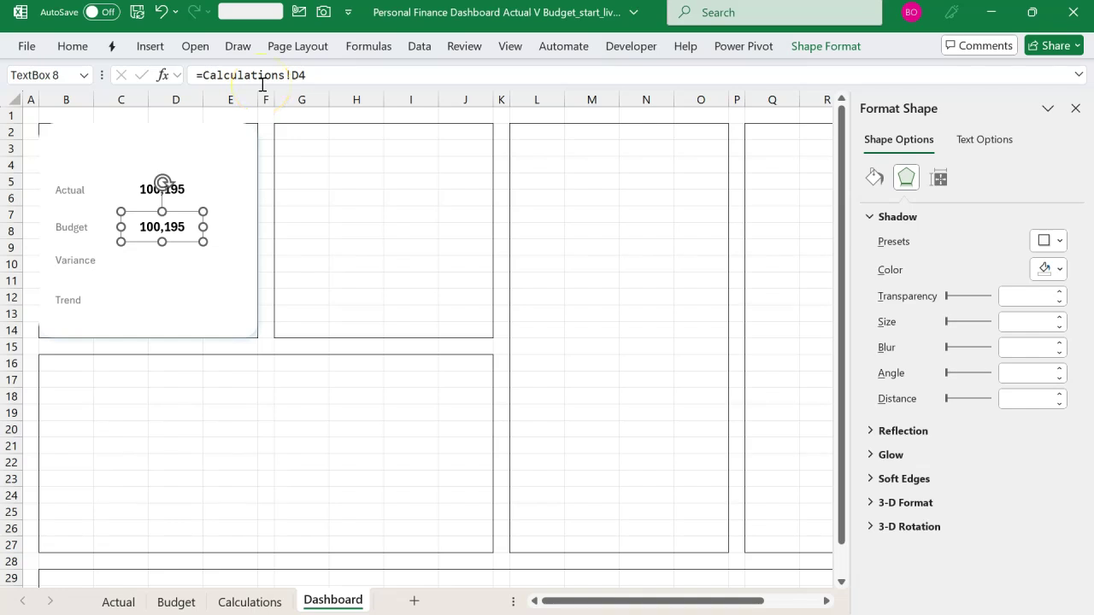
# Link the copied text box beside Budget to the income Budget Net value with =Calculations!E4
pyautogui.click(315, 68)
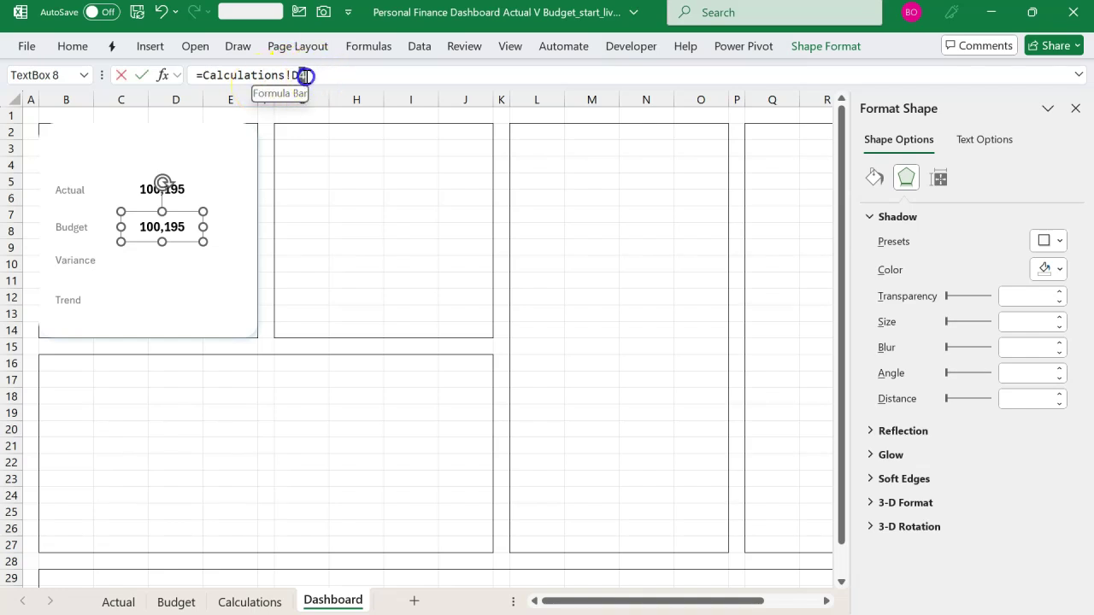
pyautogui.moveTo(305, 76); pyautogui.dragTo(181, 81)
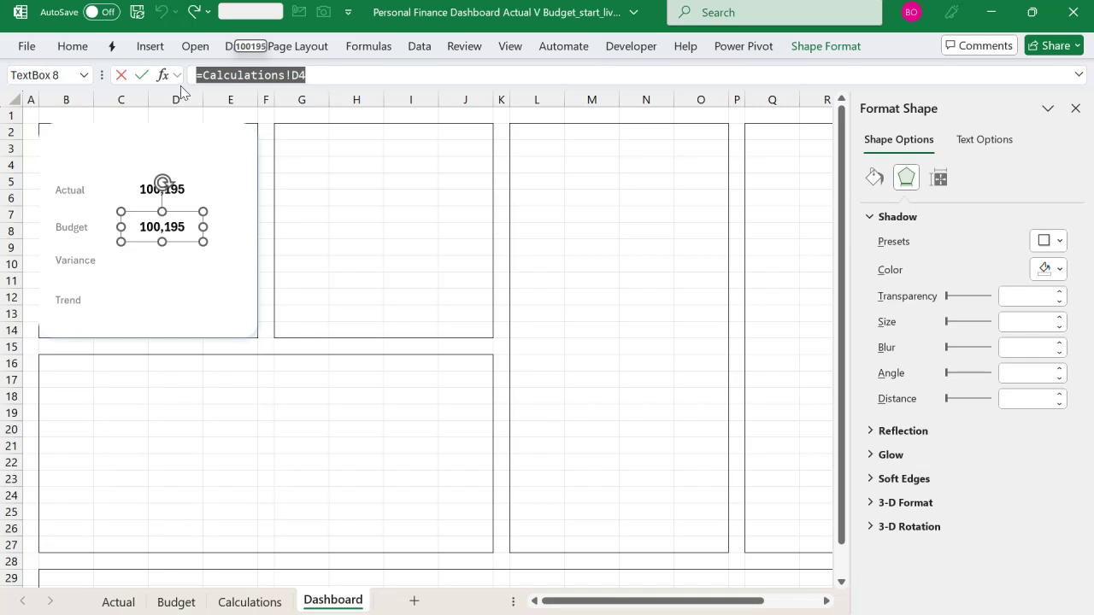
pyautogui.write('=')
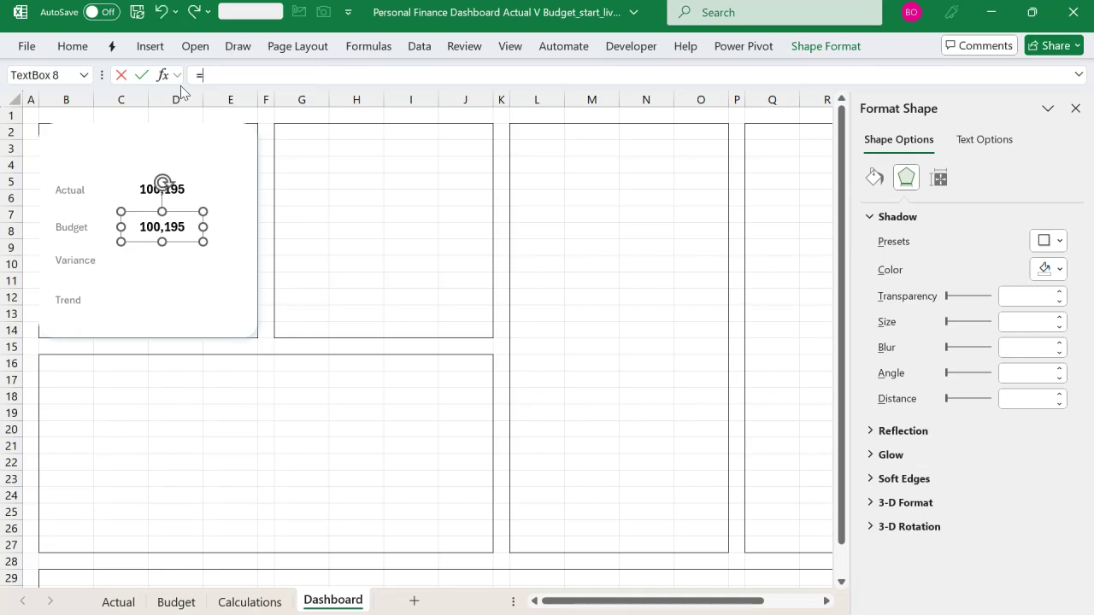
pyautogui.click(248, 600)
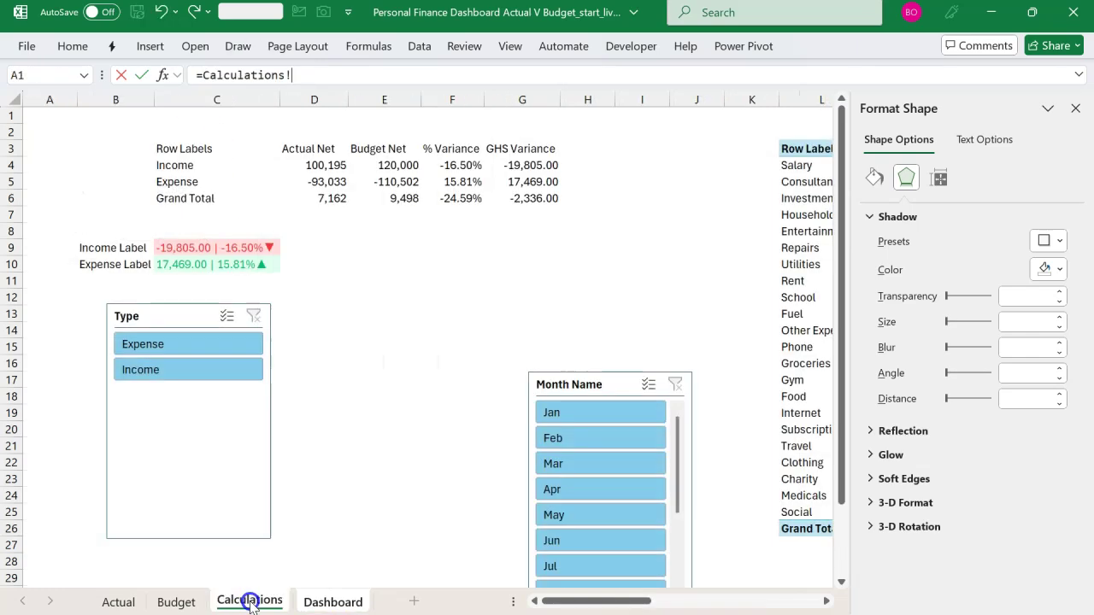
pyautogui.click(401, 168)
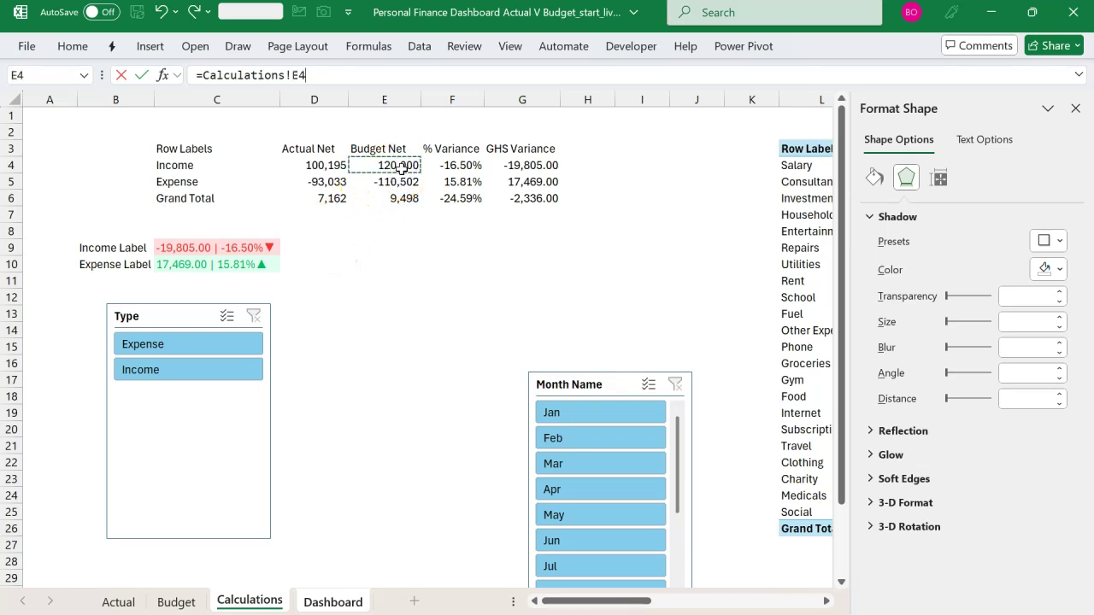
pyautogui.press('Return')
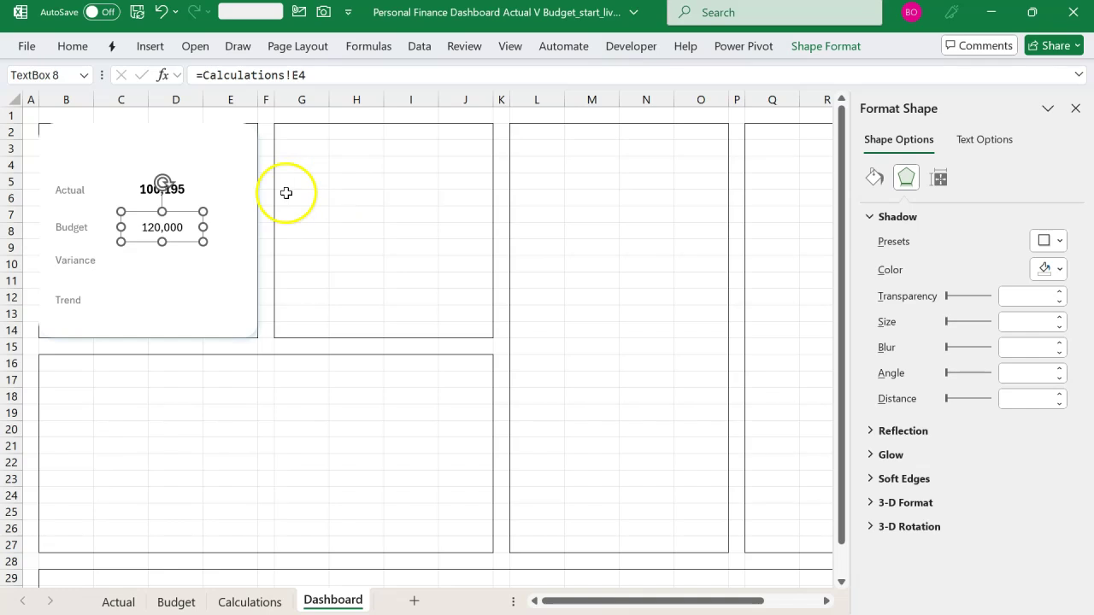
# Copy the formatting of the Actual value text box onto the Budget value text box
pyautogui.click(179, 190)
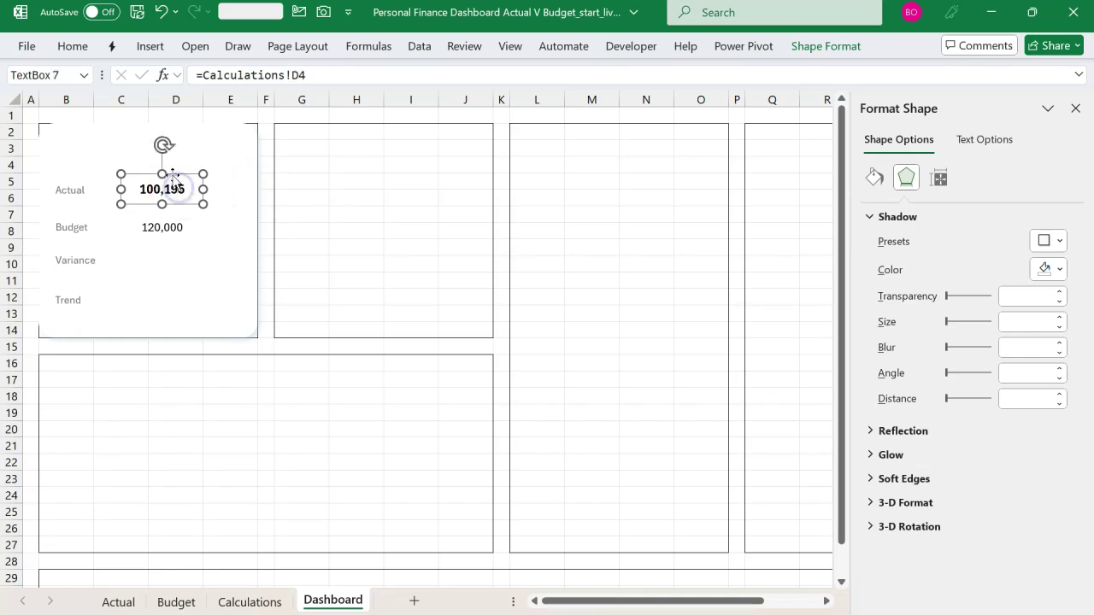
pyautogui.click(72, 46)
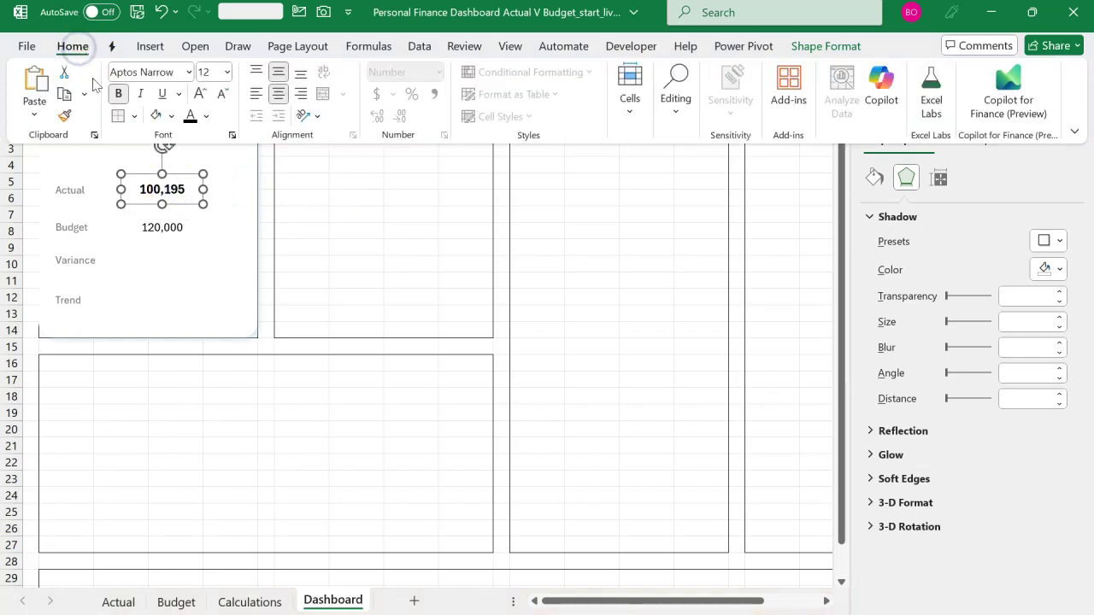
pyautogui.click(65, 115)
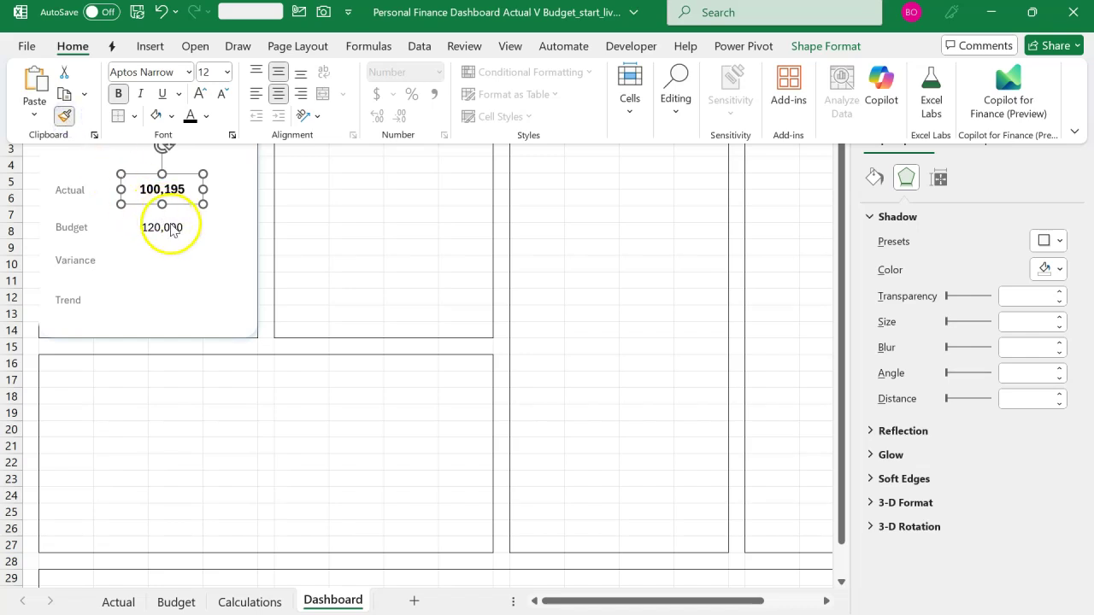
pyautogui.click(171, 229)
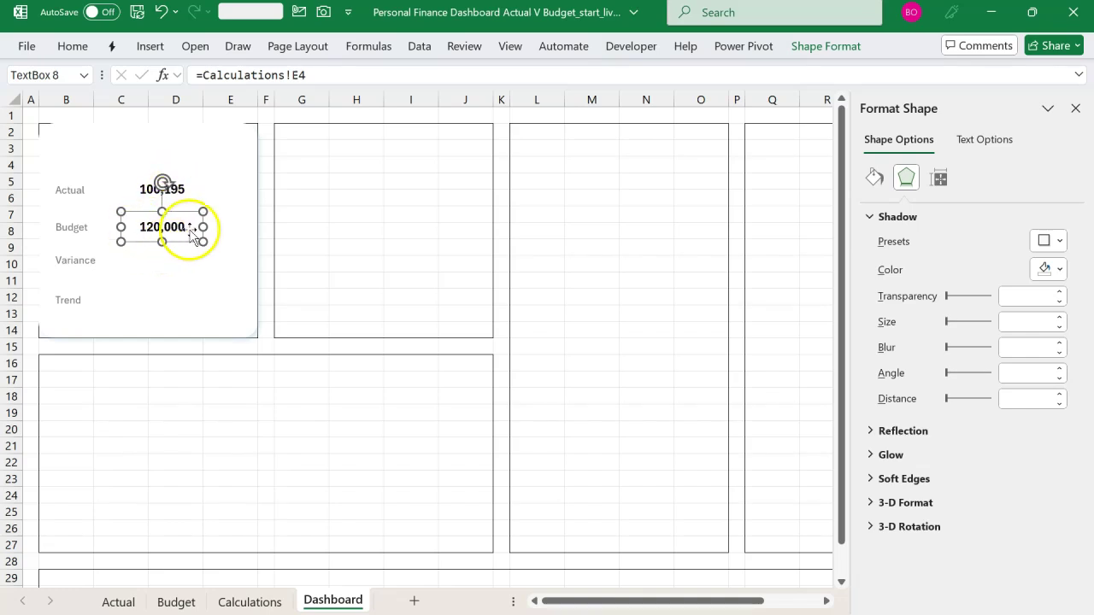
pyautogui.click(154, 260)
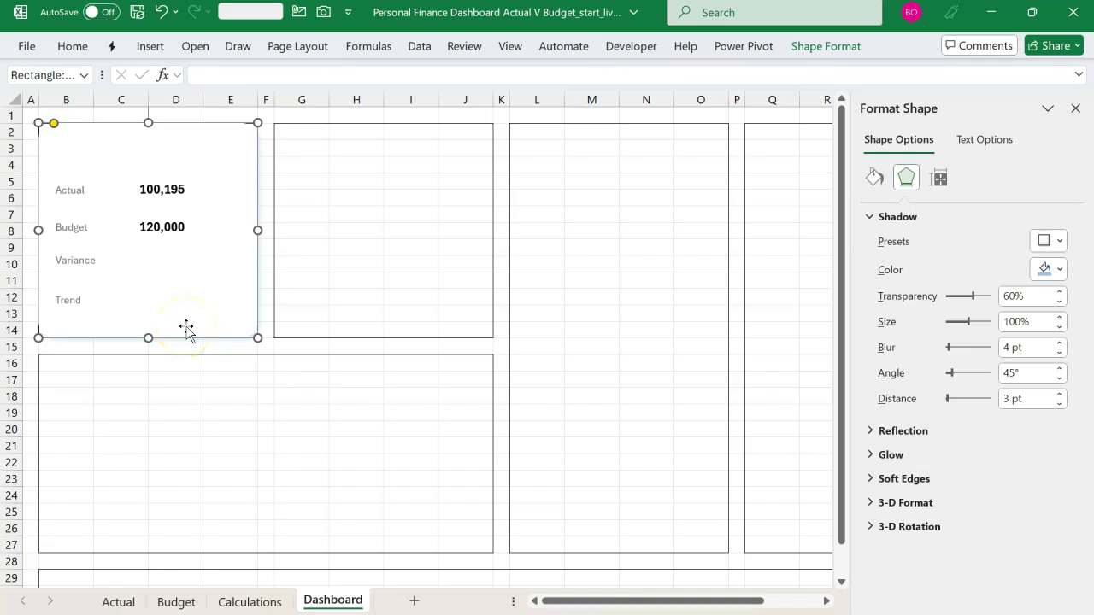
pyautogui.click(233, 424)
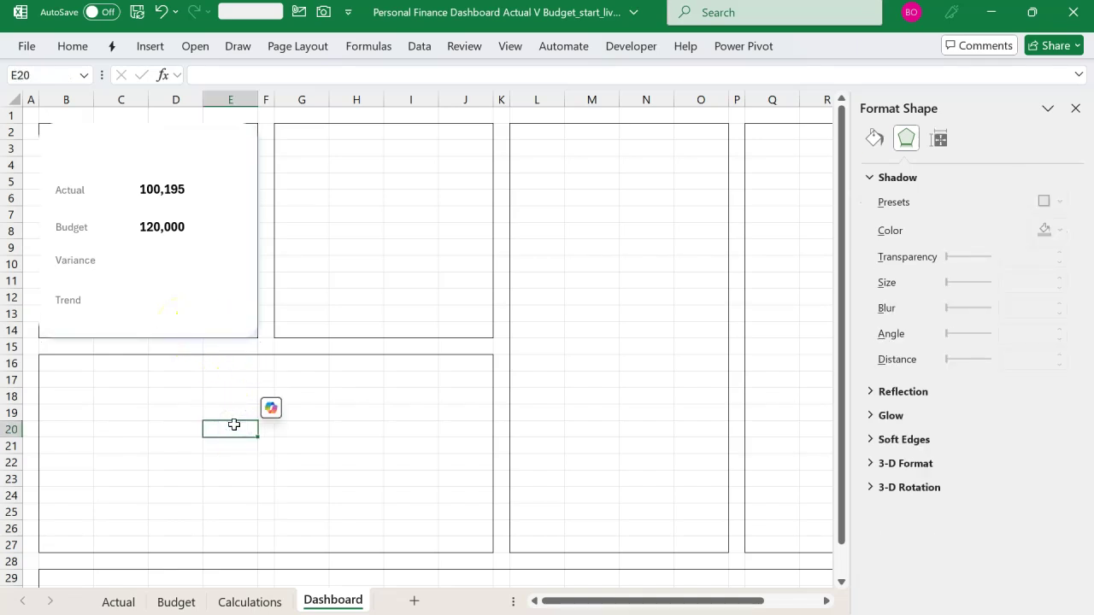
# Select the Income Label variance cell C9 on the Calculations sheet
pyautogui.click(251, 601)
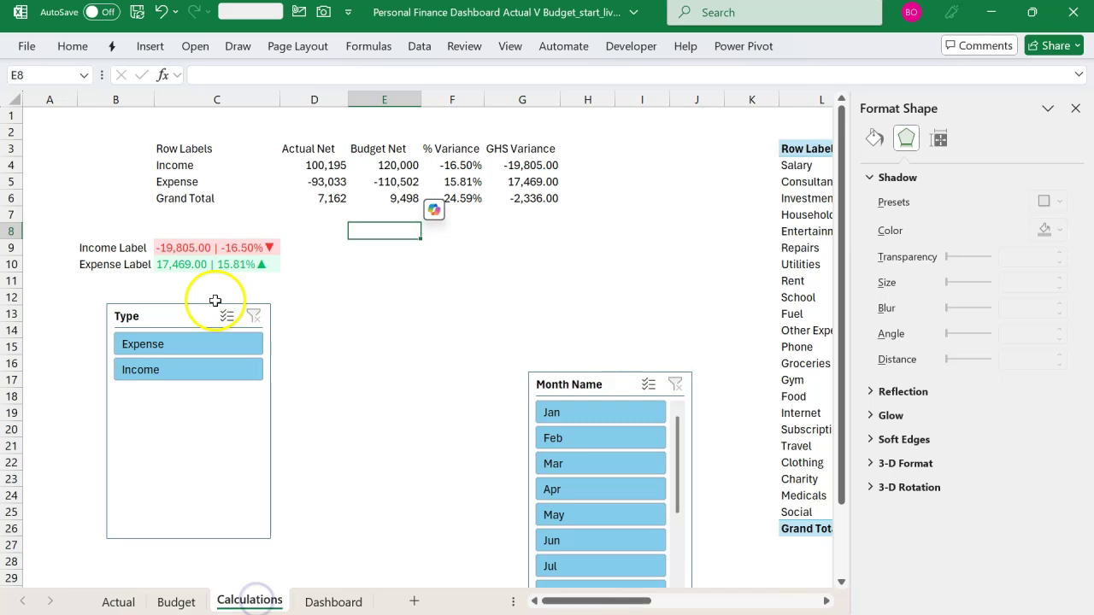
pyautogui.click(181, 249)
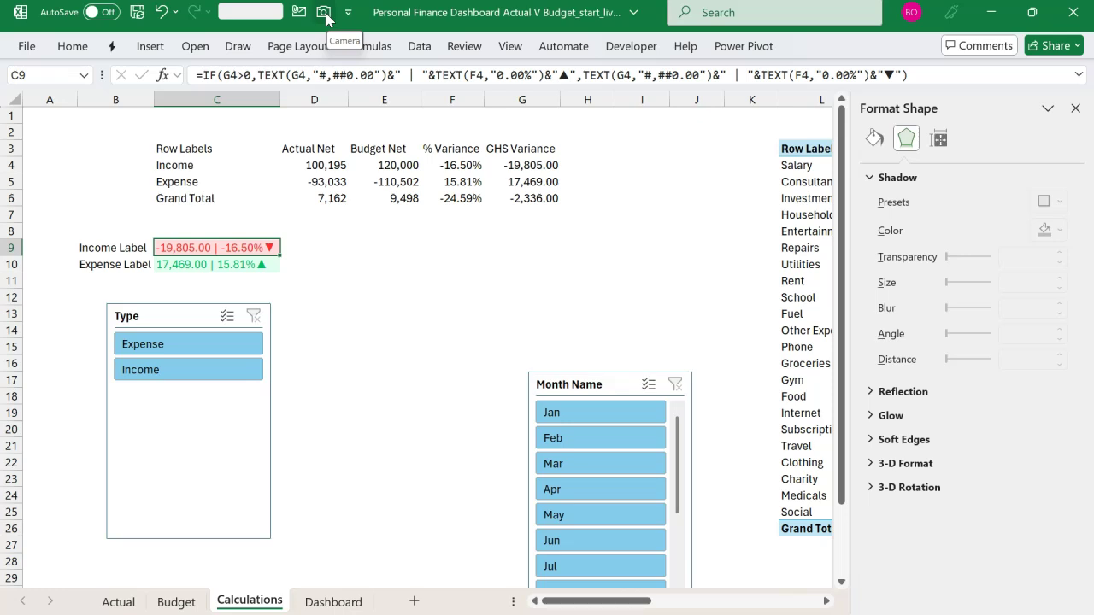
# Examine the Camera command among All Commands in the Quick Access Toolbar customization options
pyautogui.click(238, 12)
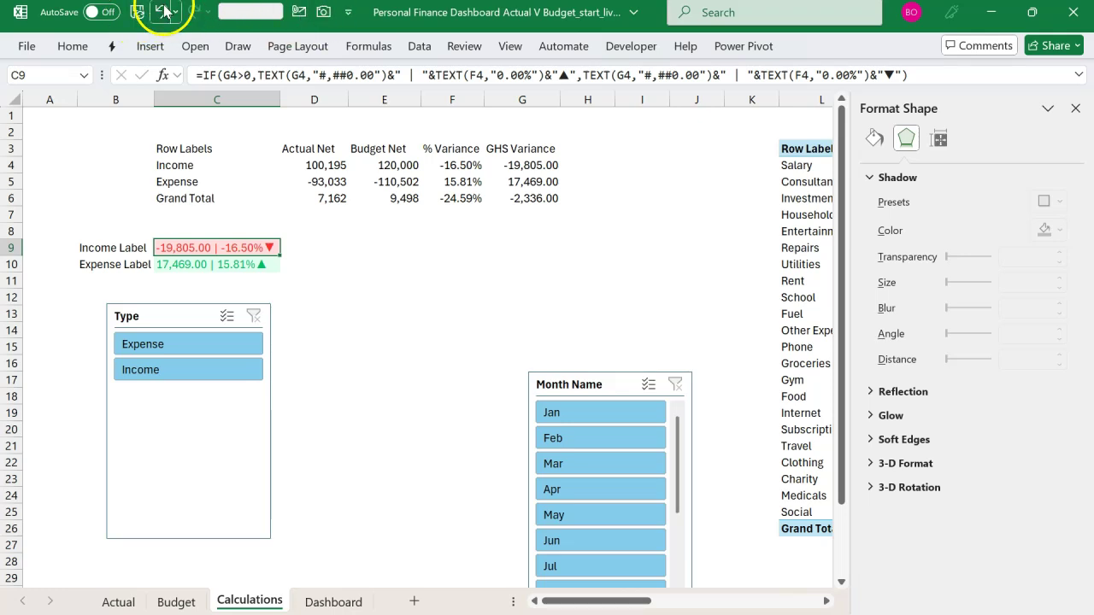
pyautogui.click(349, 13)
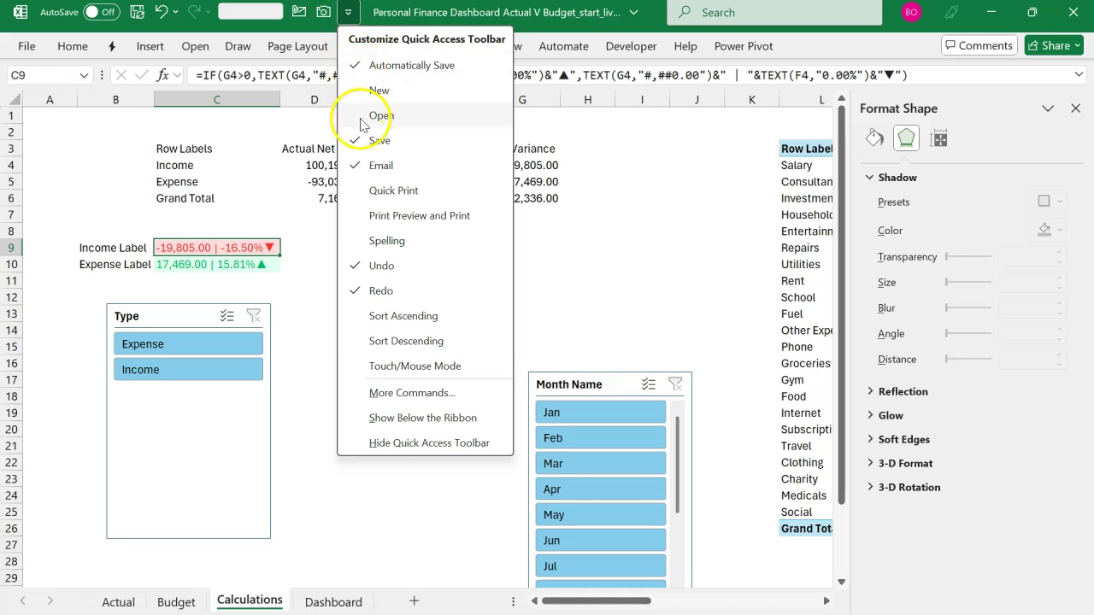
pyautogui.click(388, 392)
pyautogui.click(450, 120)
pyautogui.click(513, 171)
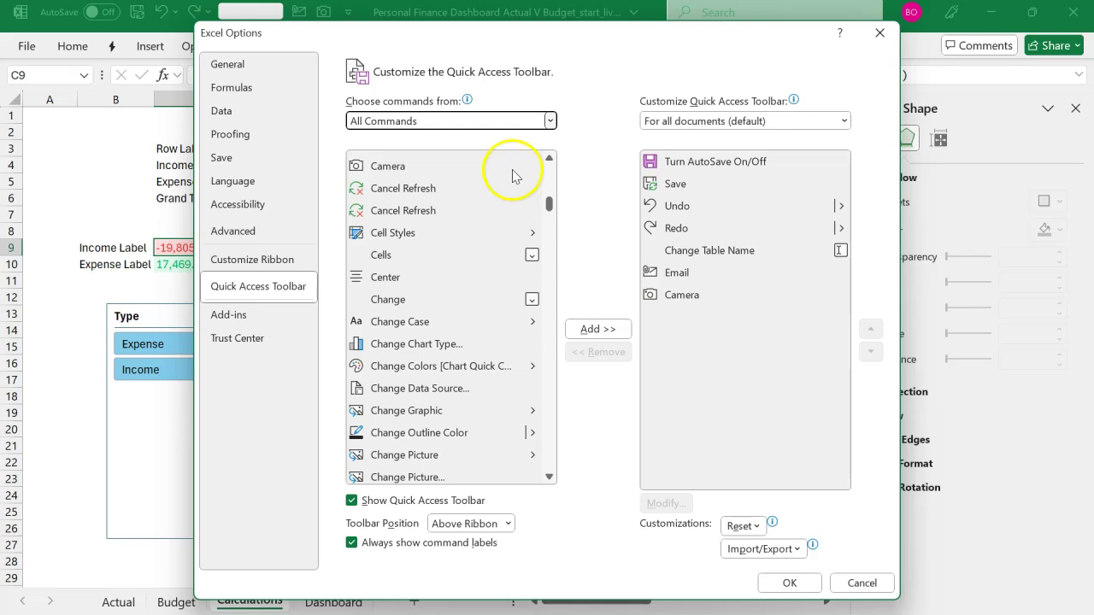
pyautogui.click(452, 167)
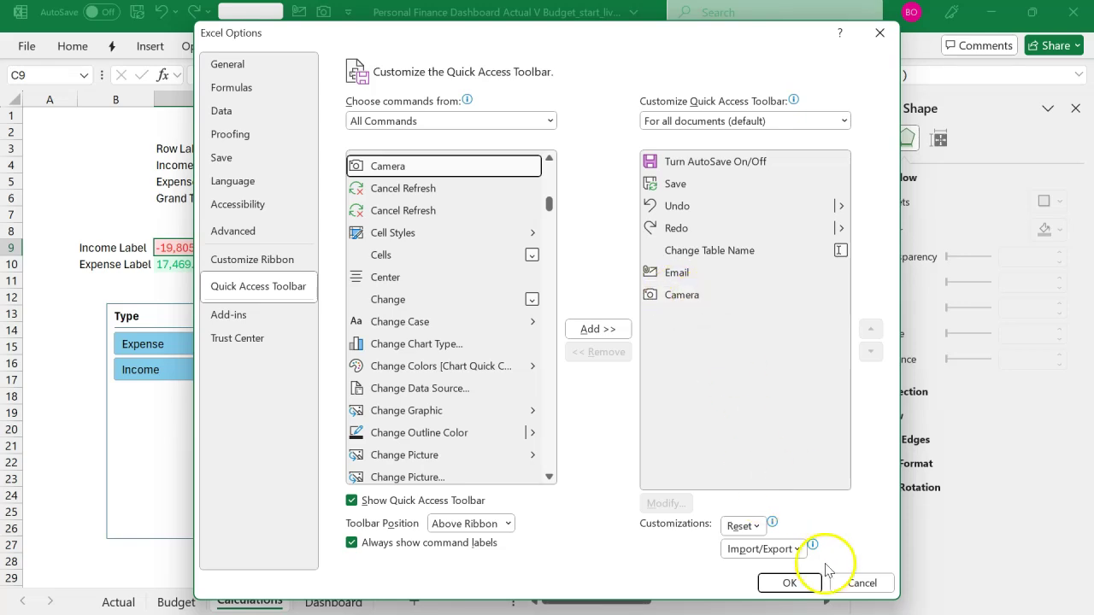
pyautogui.click(852, 583)
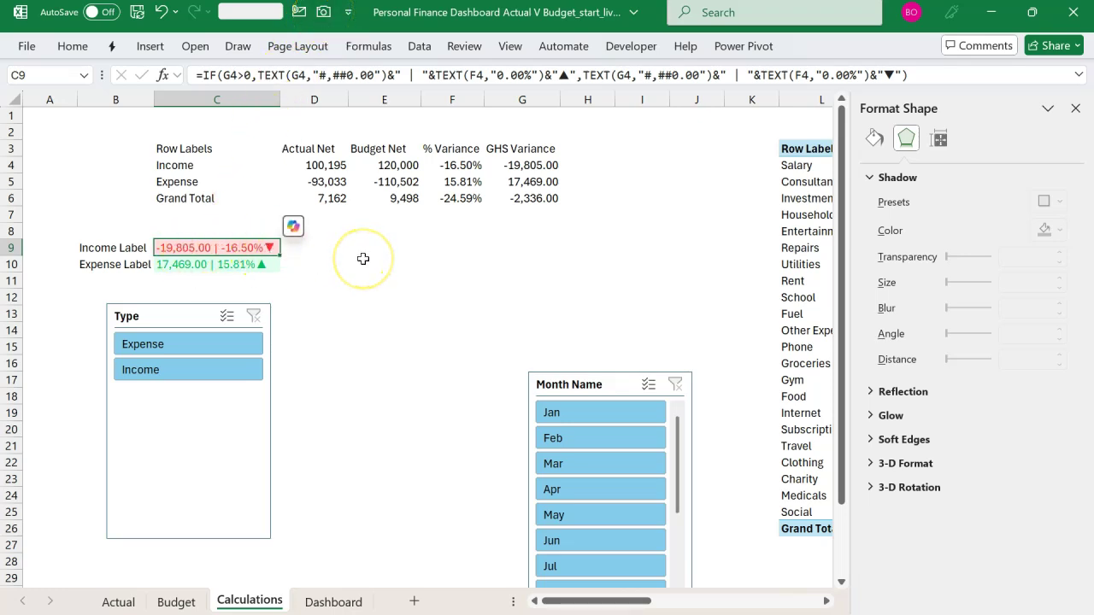
# Capture cell C9 with the Camera tool and place the linked picture beside the Variance label on the Dashboard card
pyautogui.click(328, 15)
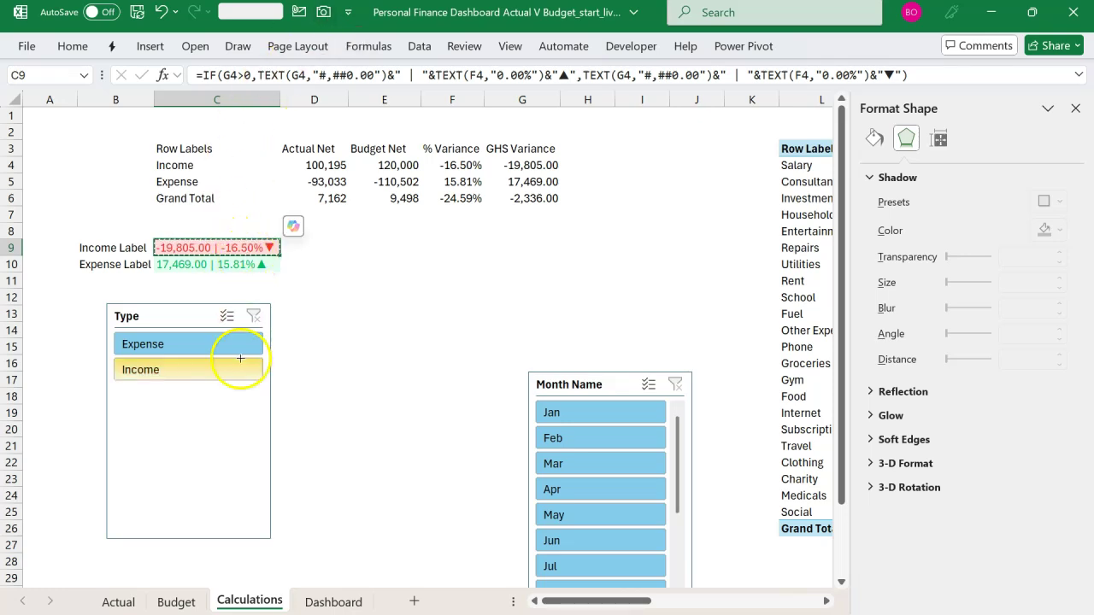
pyautogui.click(327, 600)
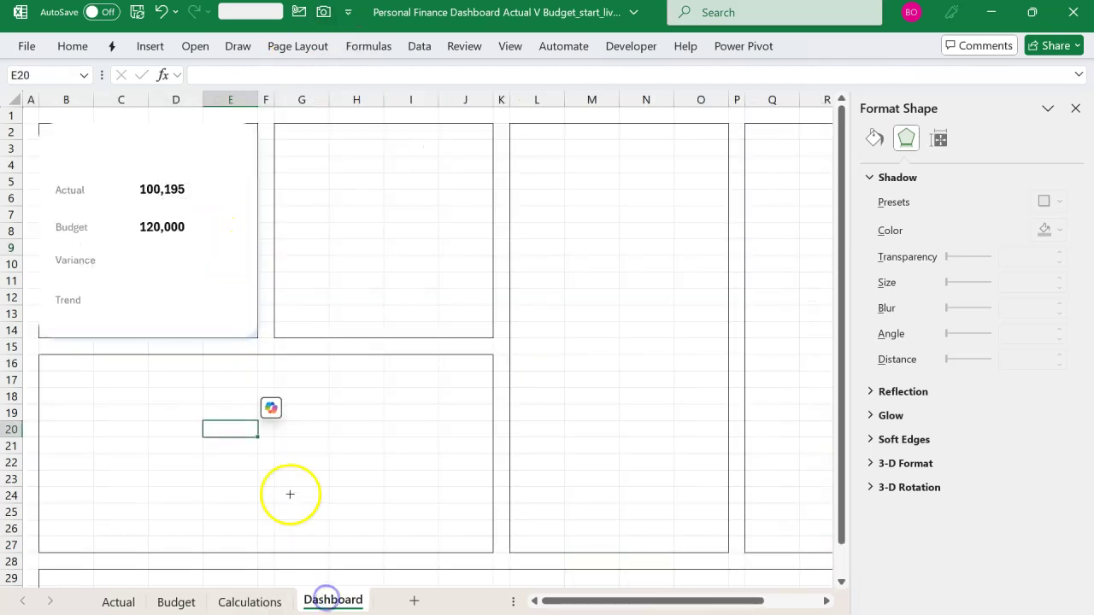
pyautogui.click(137, 256)
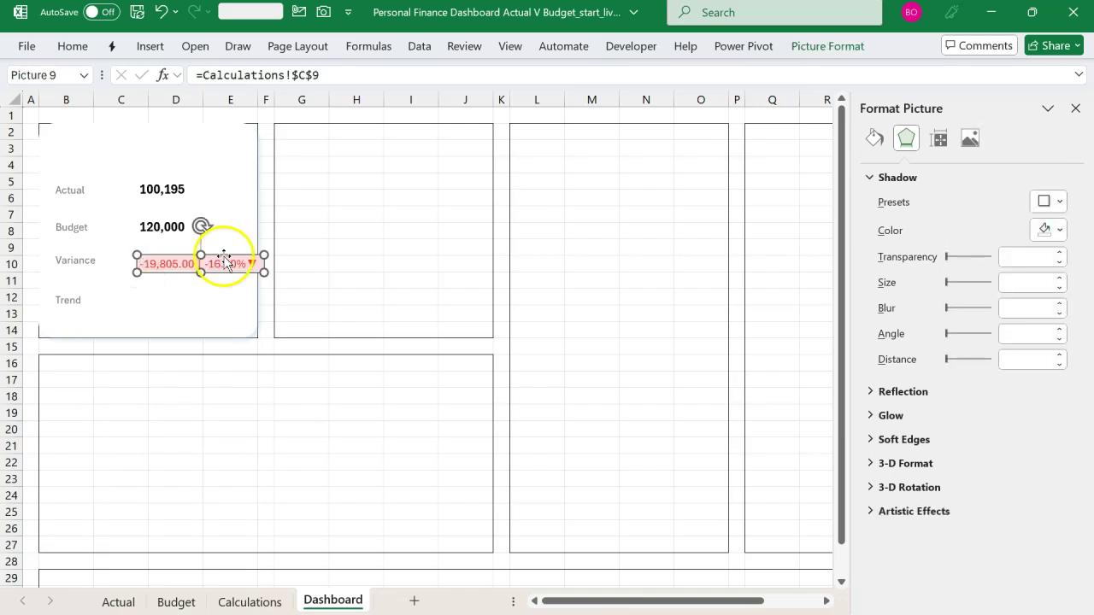
pyautogui.moveTo(223, 256); pyautogui.dragTo(202, 255)
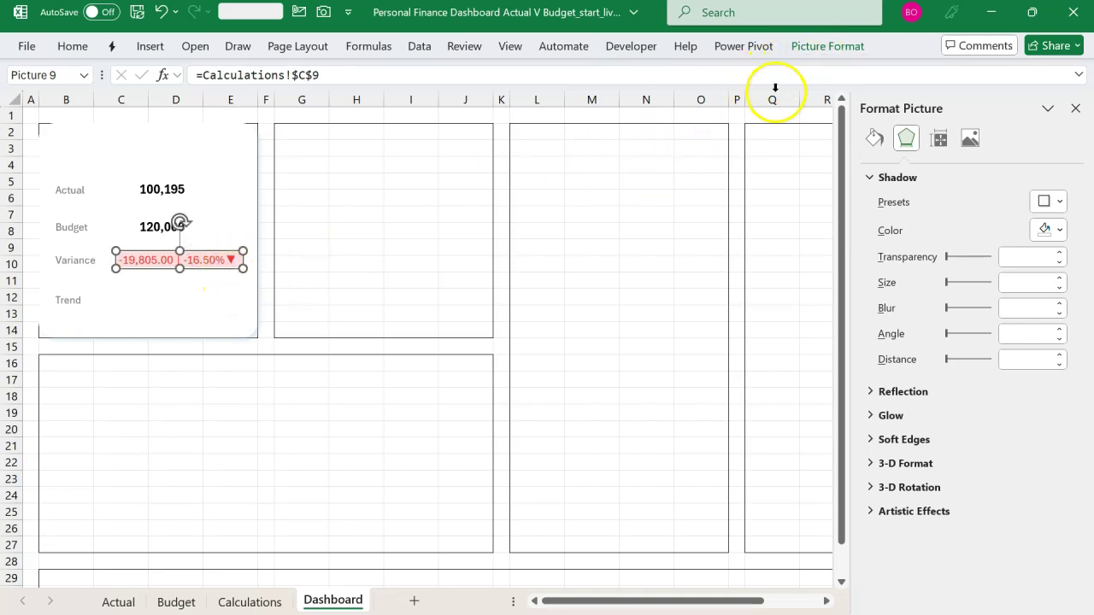
# Remove the border from the linked variance picture on the income card
pyautogui.click(826, 48)
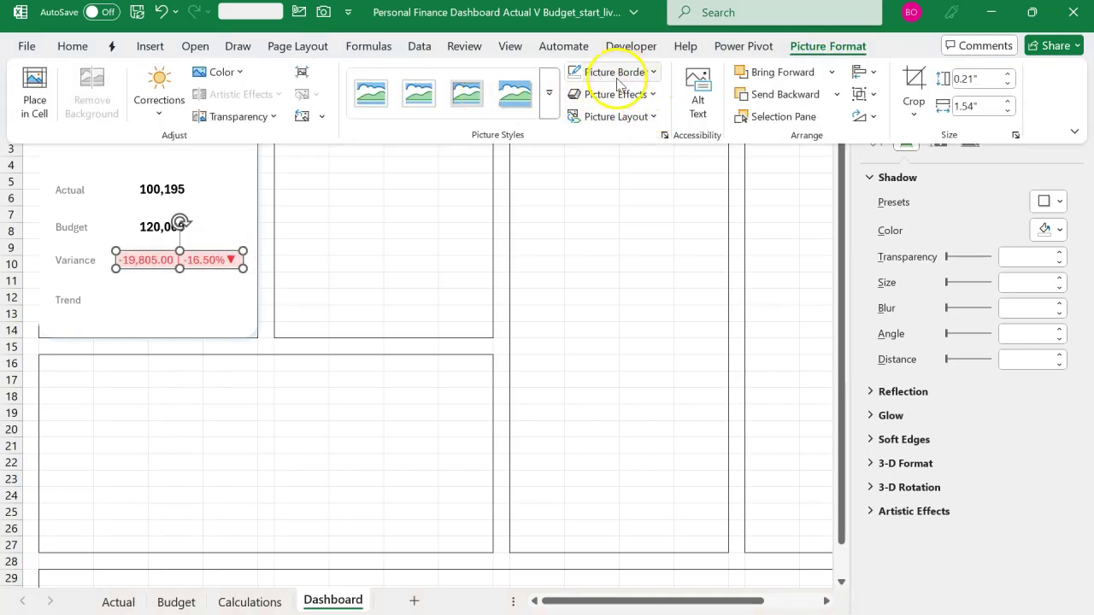
pyautogui.click(581, 74)
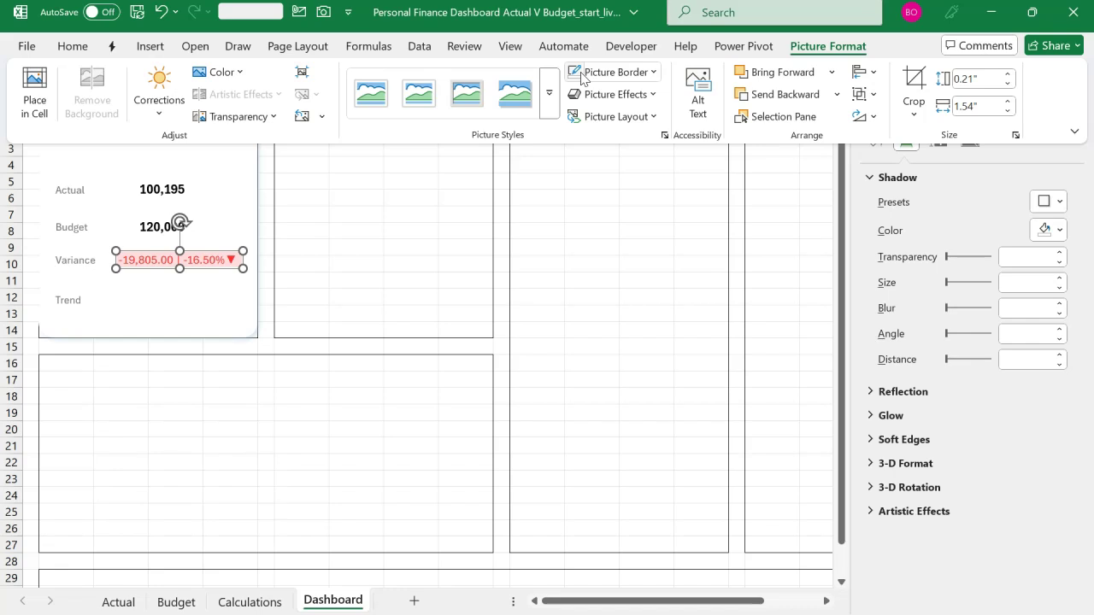
pyautogui.click(286, 293)
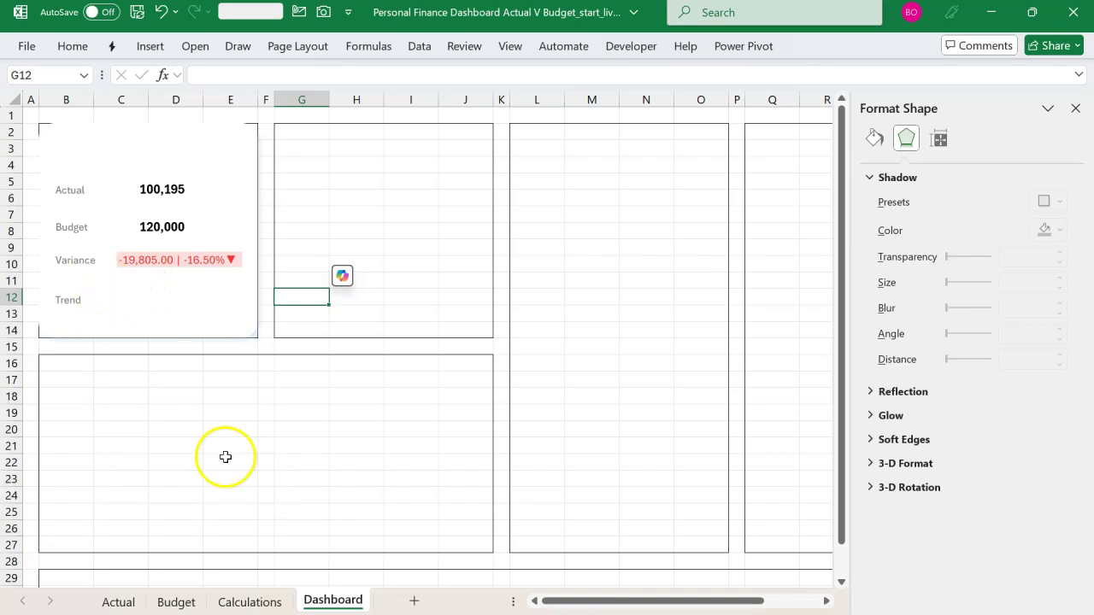
# Capture the income sparkline at Y20 on the Calculations sheet with the Camera tool and place the linked picture beside the Dashboard card's Trend label
pyautogui.click(272, 603)
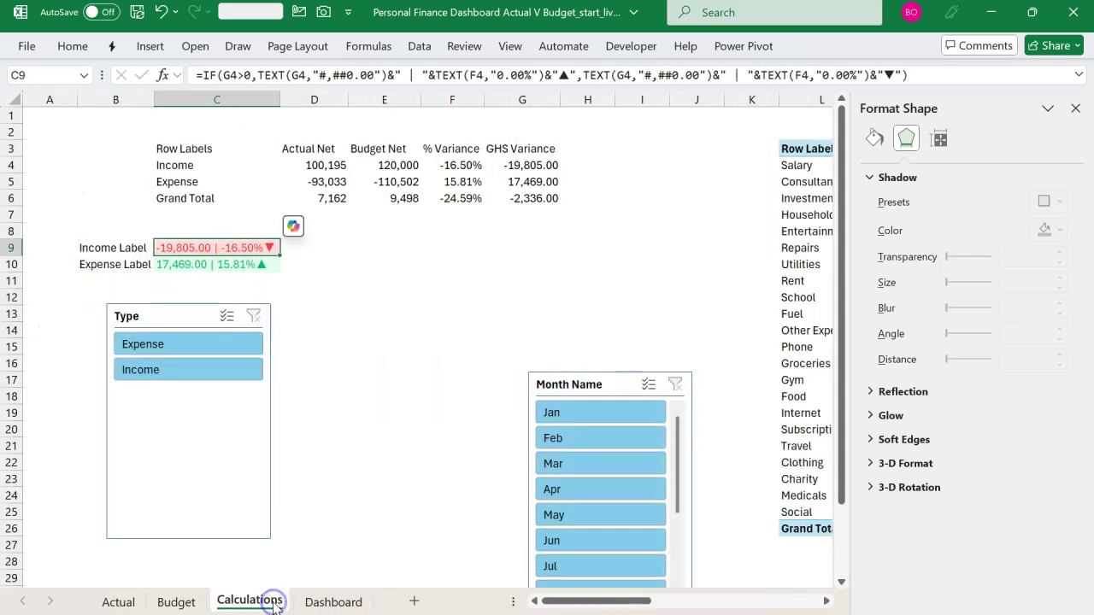
pyautogui.hscroll(5, 464, 367)
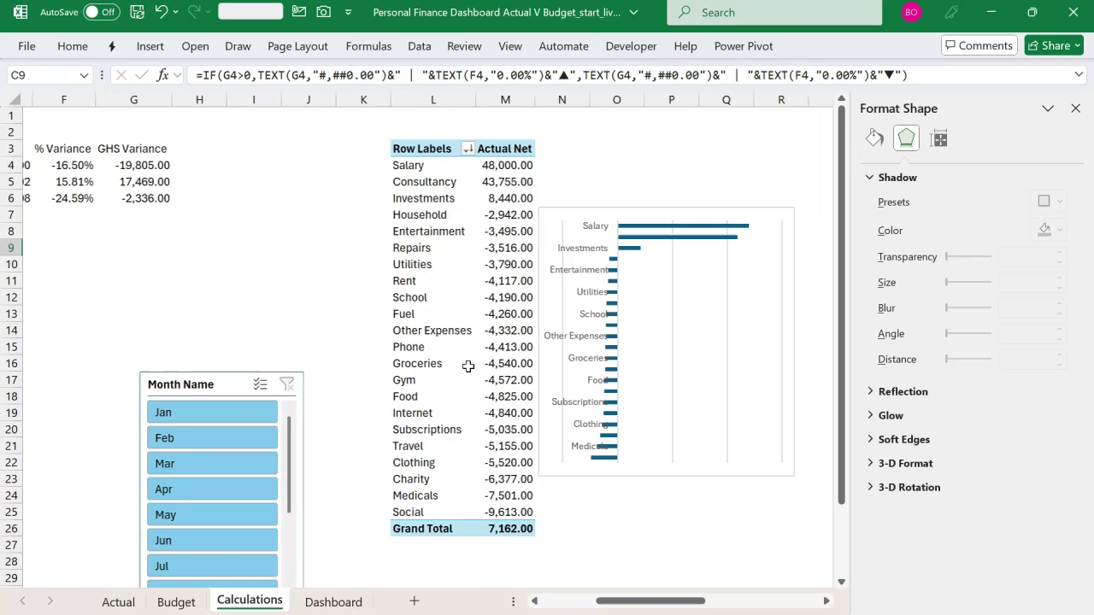
pyautogui.hscroll(10, 468, 367)
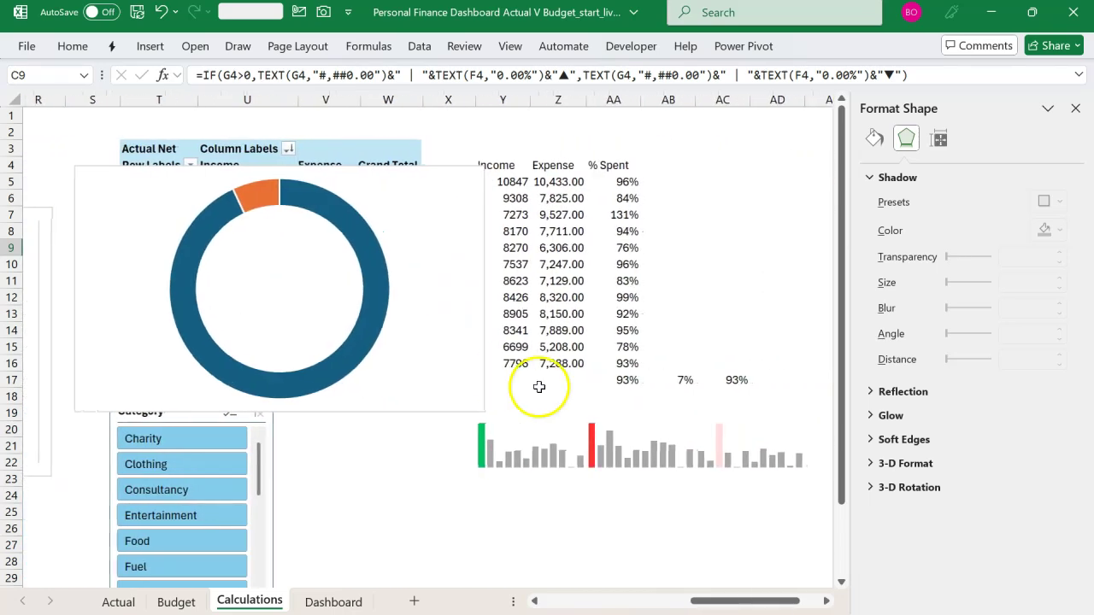
pyautogui.click(535, 446)
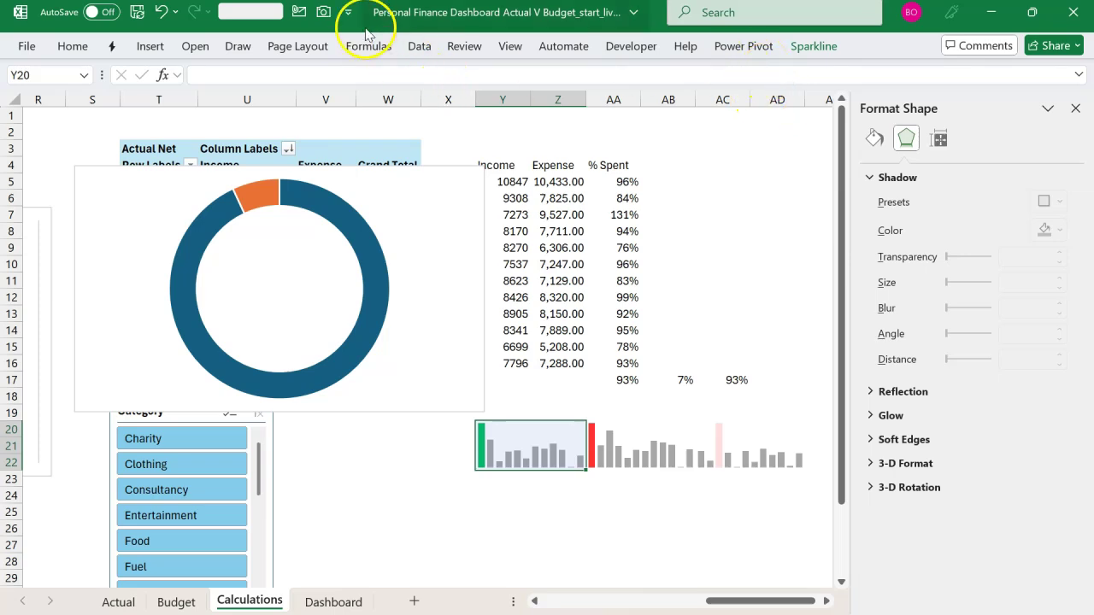
pyautogui.click(323, 16)
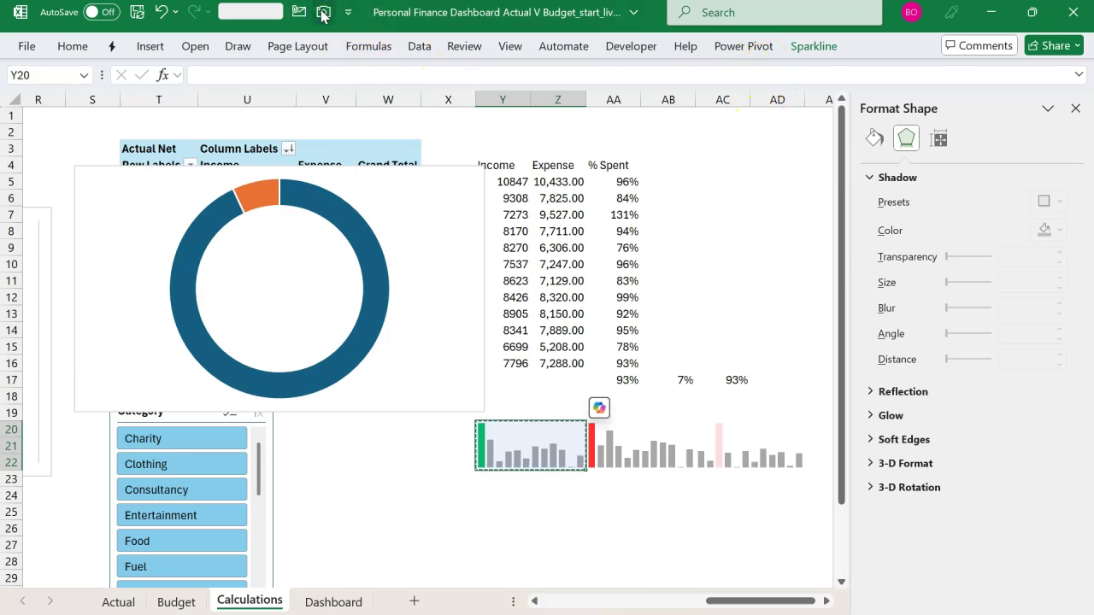
pyautogui.click(330, 600)
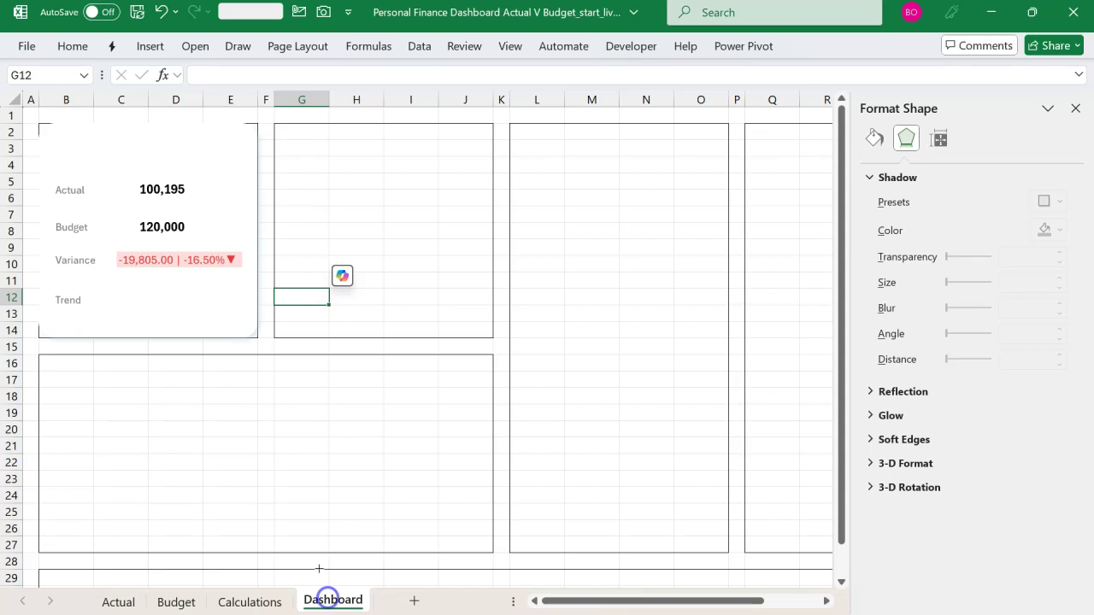
pyautogui.click(125, 295)
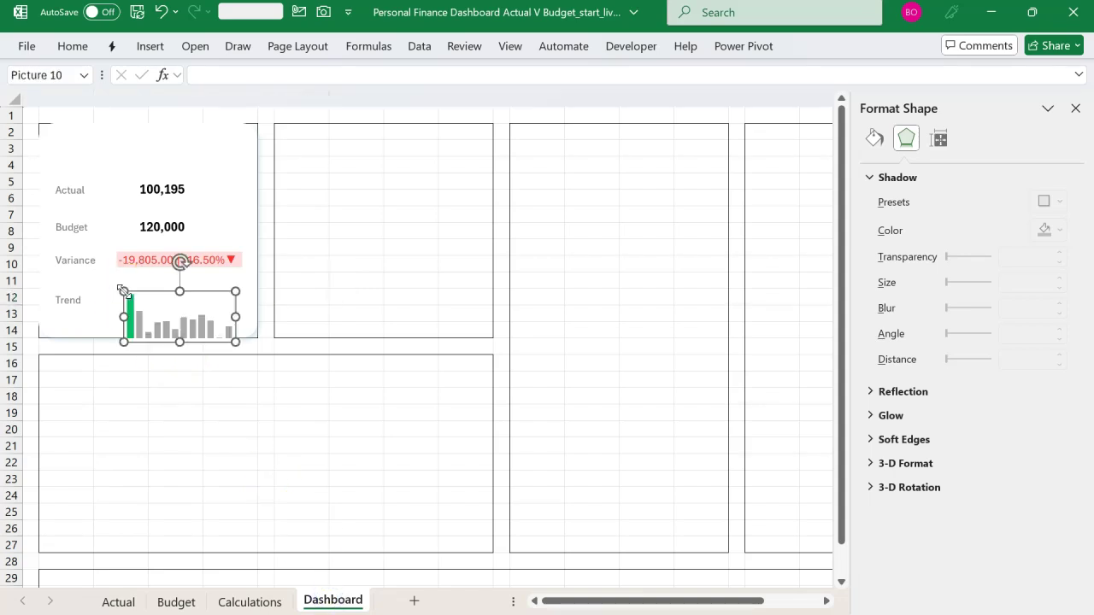
pyautogui.click(162, 296)
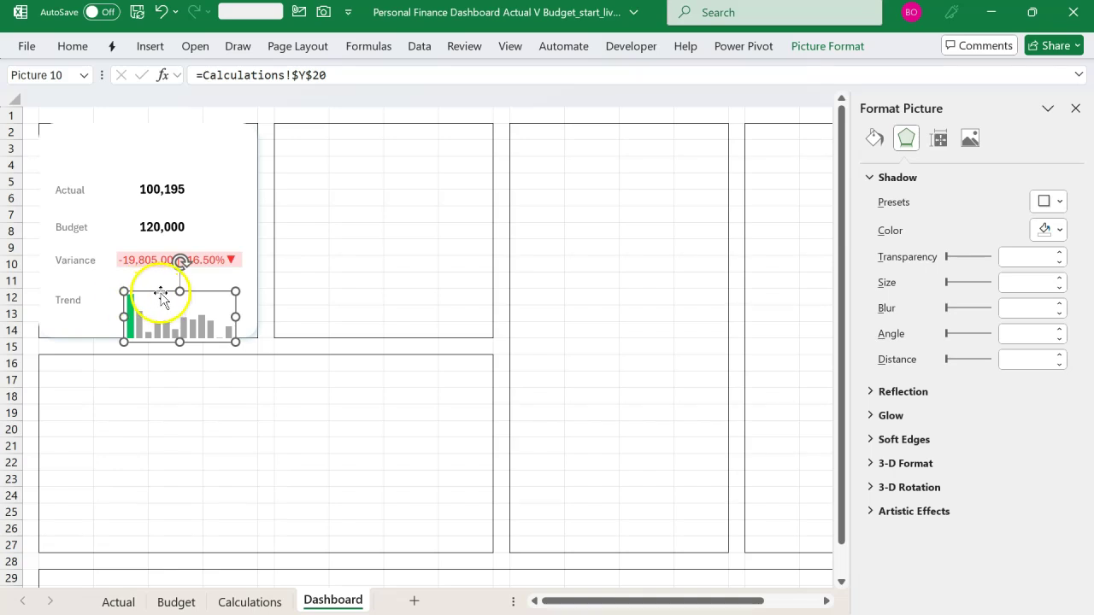
# Move the trend chart picture up beside the Trend label inside the card and remove its border
pyautogui.moveTo(161, 297); pyautogui.dragTo(156, 283)
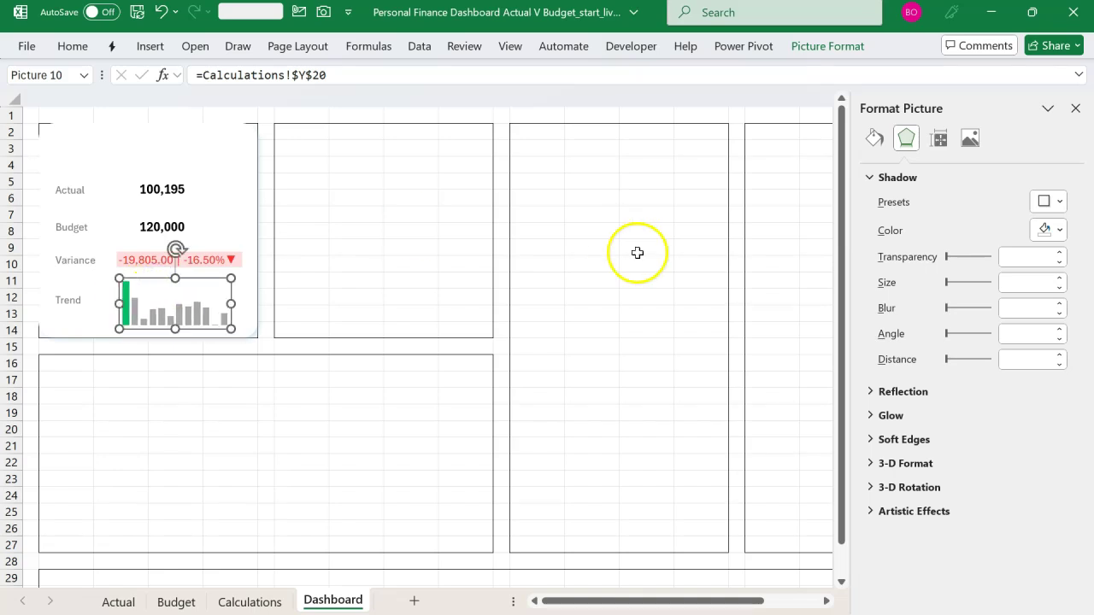
pyautogui.click(812, 46)
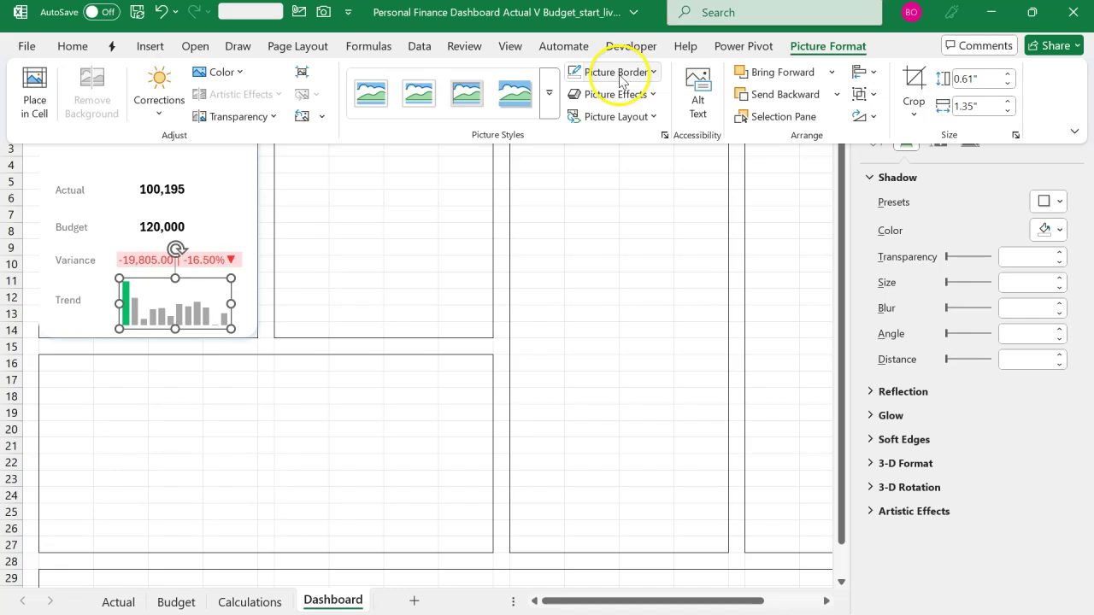
pyautogui.click(577, 75)
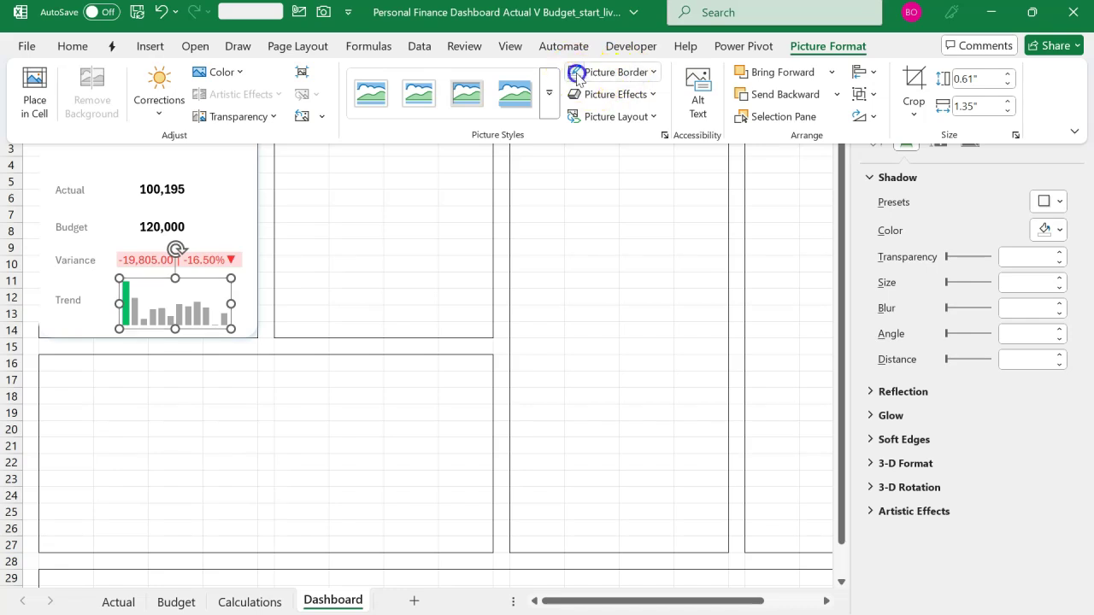
pyautogui.click(349, 309)
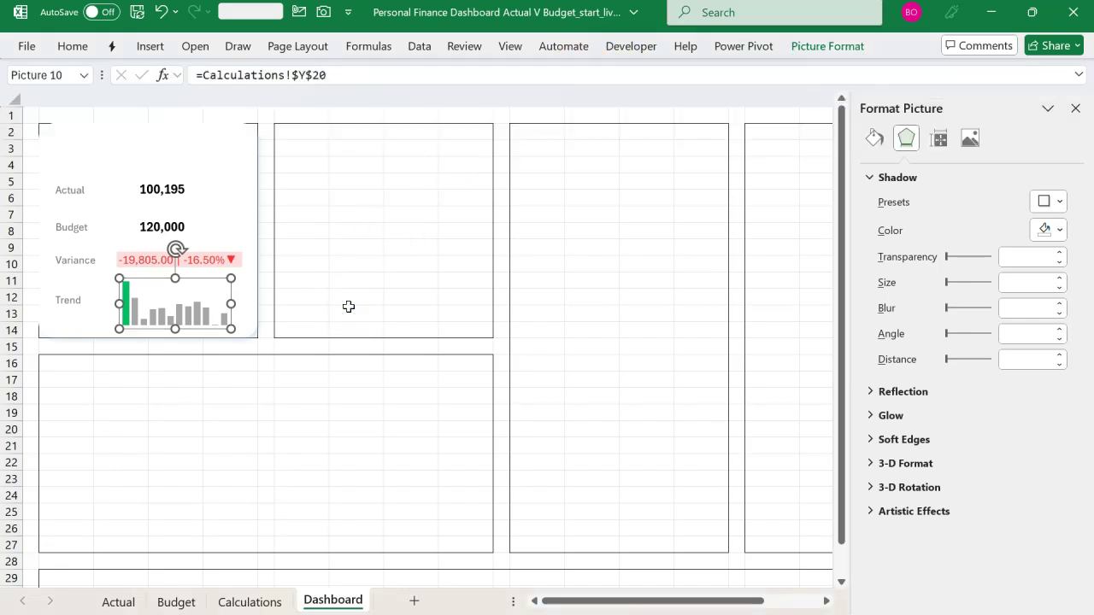
pyautogui.click(349, 306)
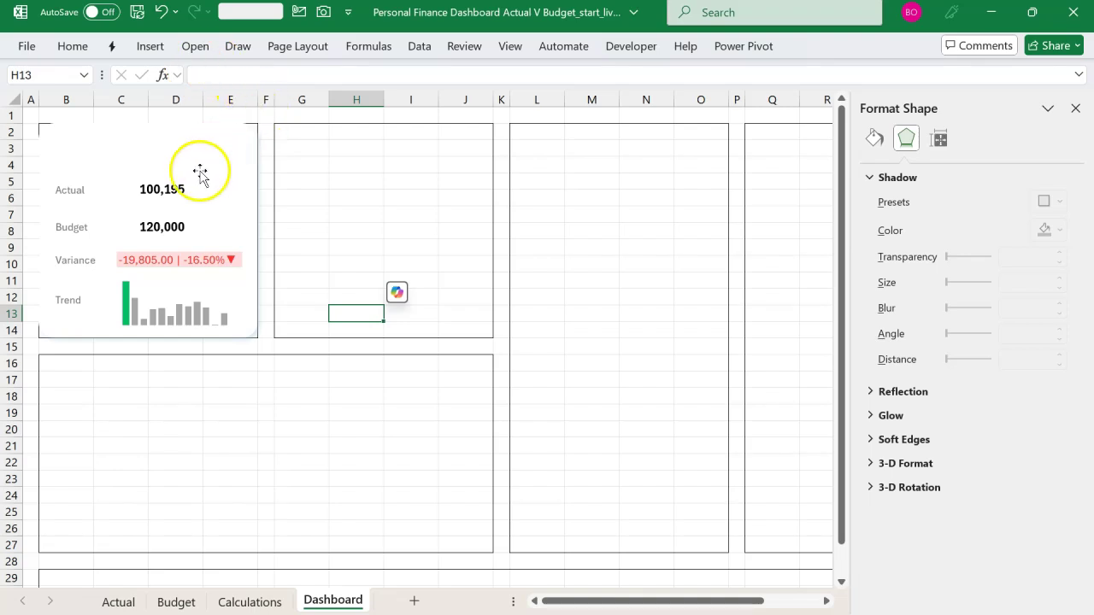
# Duplicate the Actual label at the top of the card and change the copy's text to Income
pyautogui.click(174, 193)
pyautogui.click(80, 190)
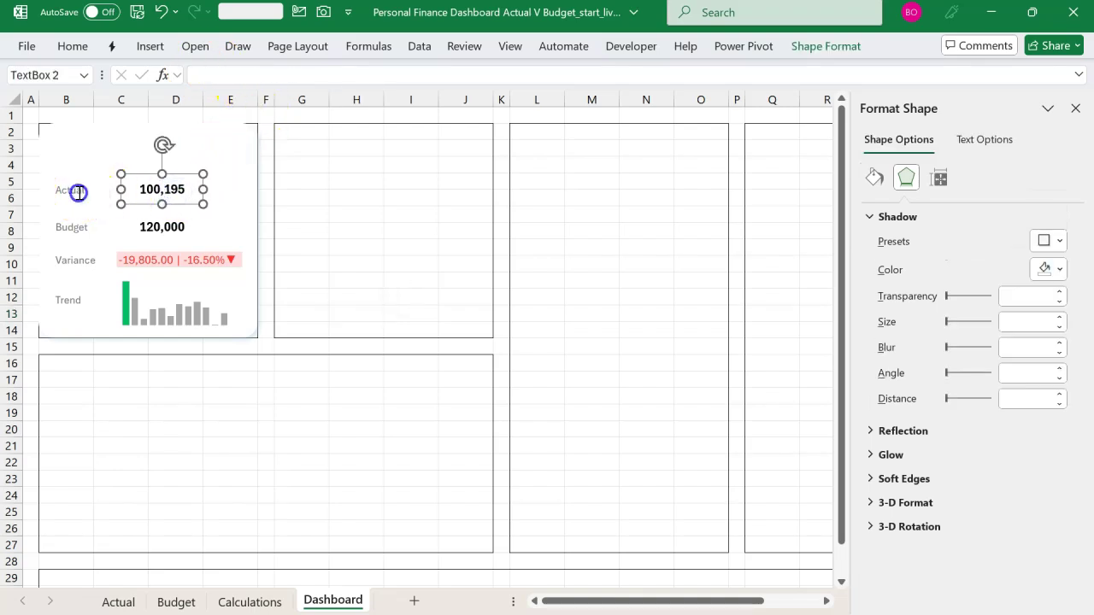
pyautogui.moveTo(93, 186); pyautogui.dragTo(101, 172)
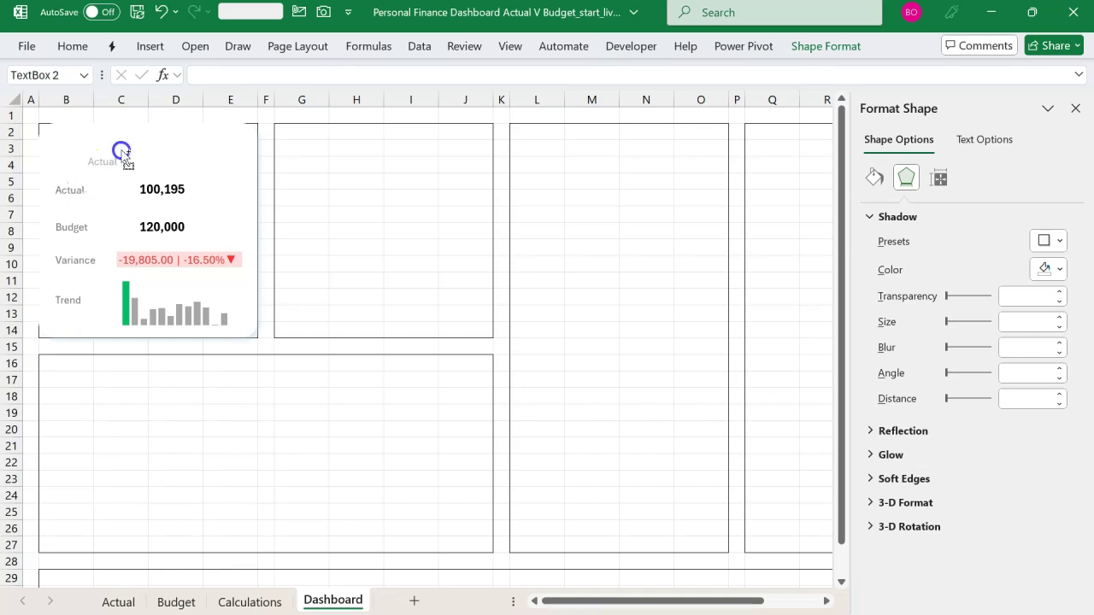
pyautogui.moveTo(162, 147); pyautogui.dragTo(162, 147)
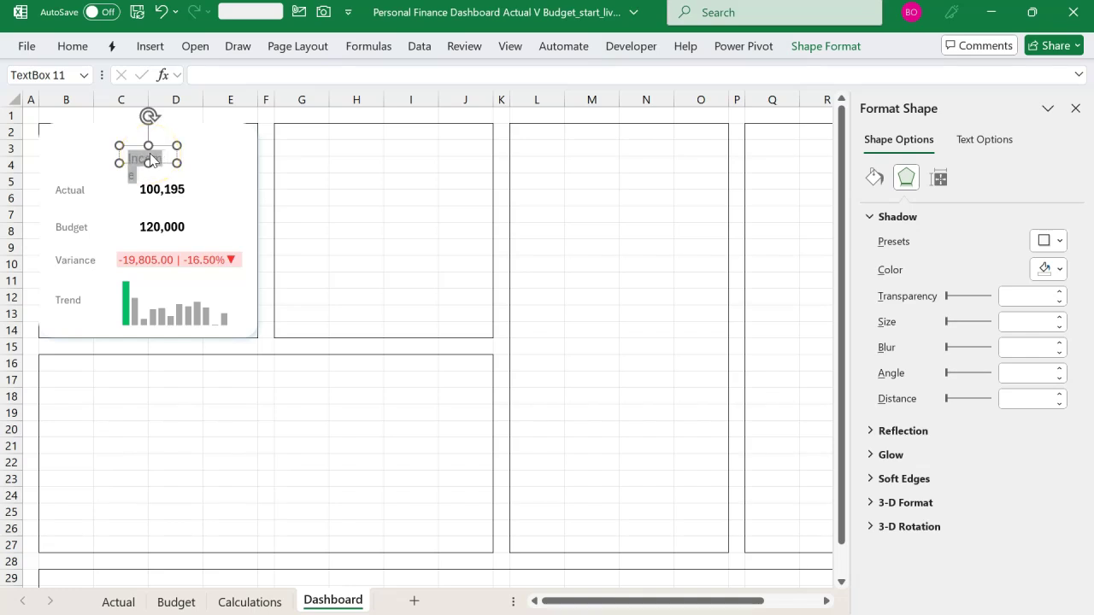
# Format the Income title as bold black 14 pt text and enlarge its text box to fit on one line
pyautogui.click(75, 45)
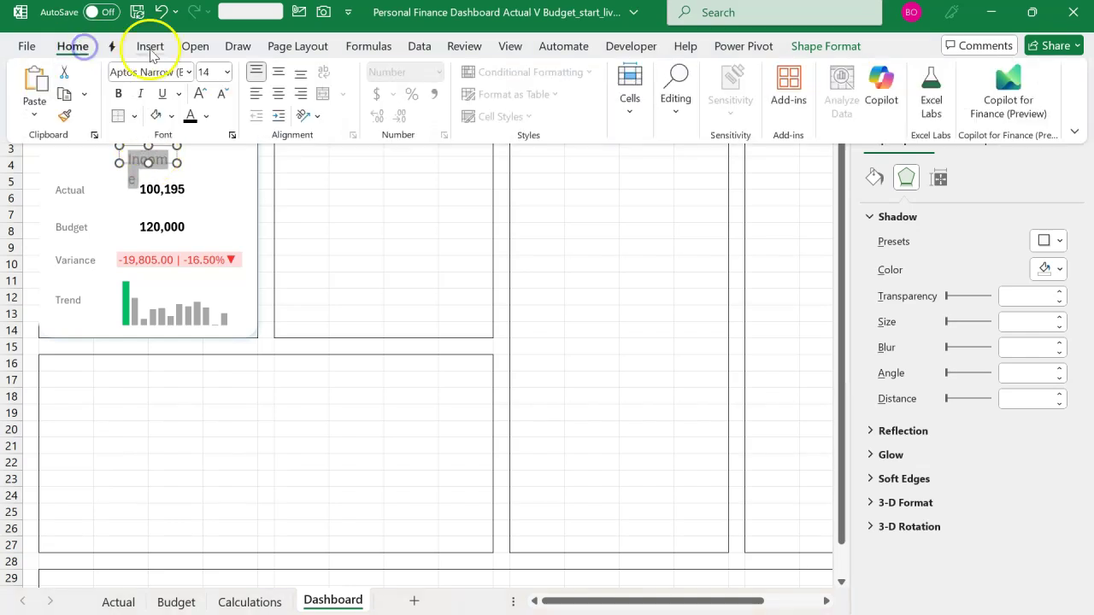
pyautogui.moveTo(176, 162); pyautogui.dragTo(200, 171)
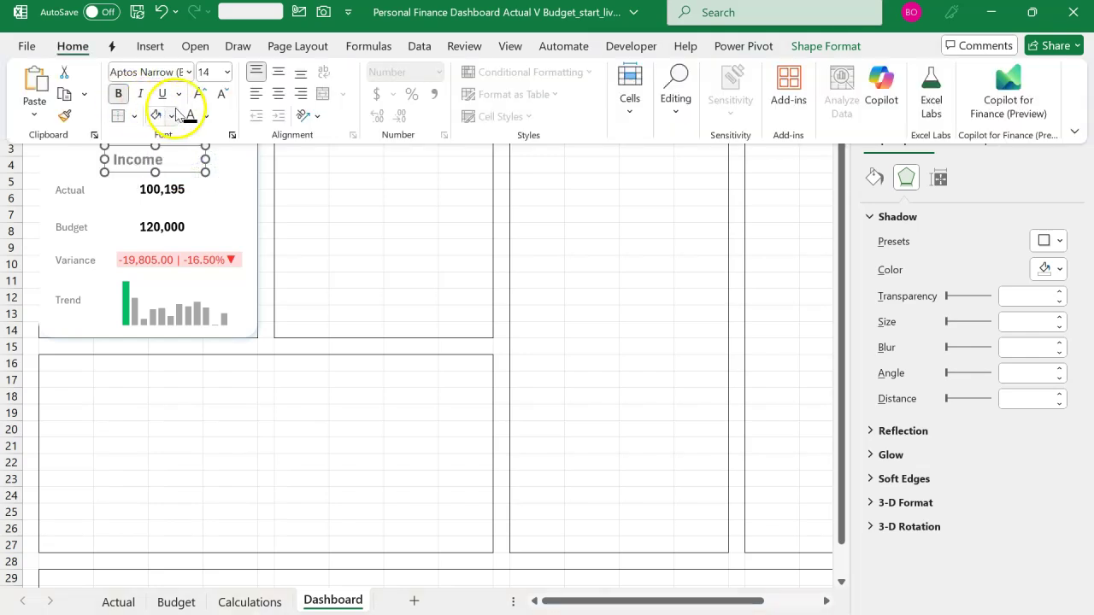
pyautogui.click(194, 118)
pyautogui.click(320, 182)
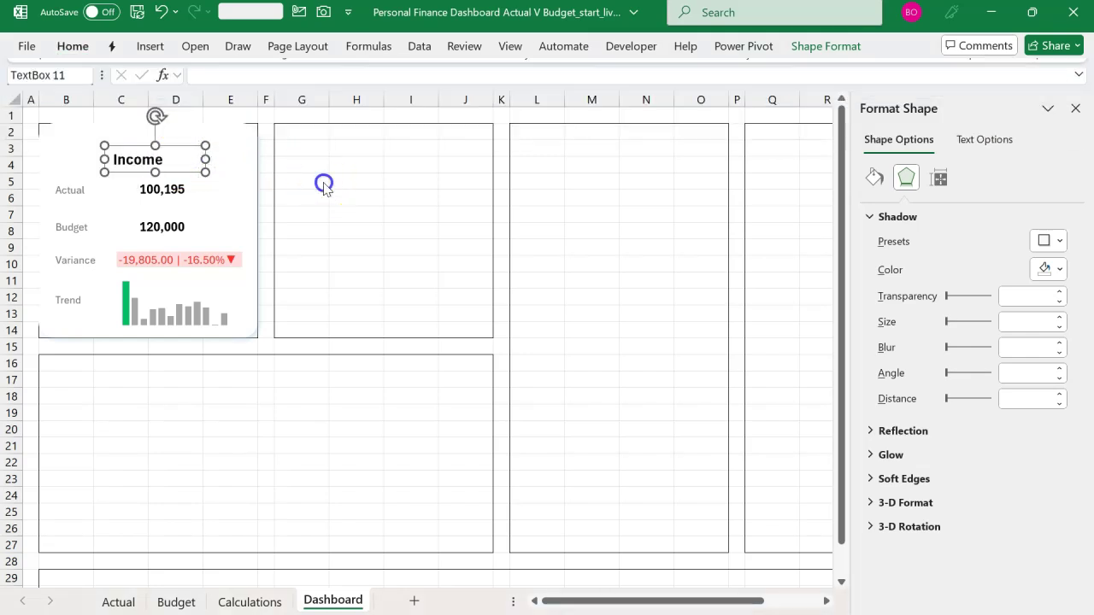
pyautogui.click(323, 182)
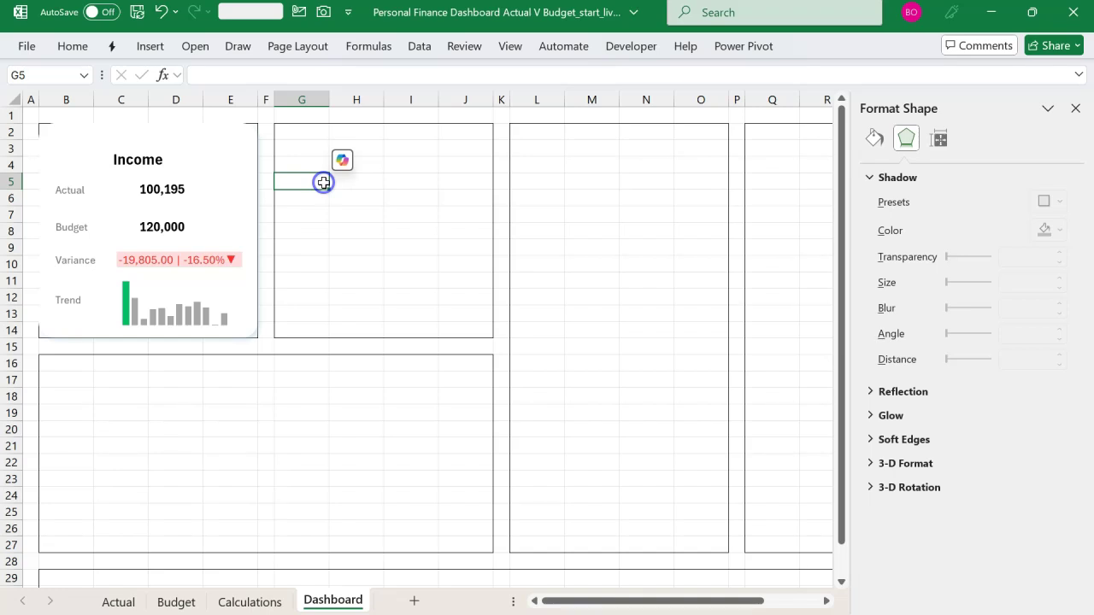
# Set the Income title to 16 pt and reposition it centred above the card's Actual value
pyautogui.click(146, 157)
pyautogui.moveTo(169, 151)
pyautogui.mouseDown()
pyautogui.moveTo(183, 134)
pyautogui.moveTo(188, 149)
pyautogui.mouseUp()
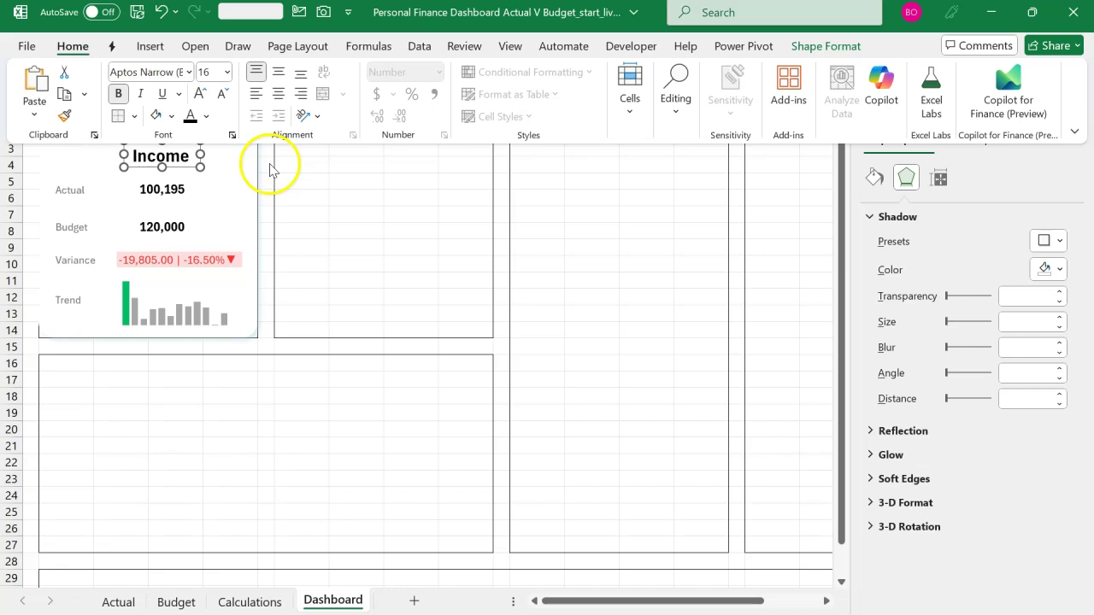
pyautogui.click(317, 199)
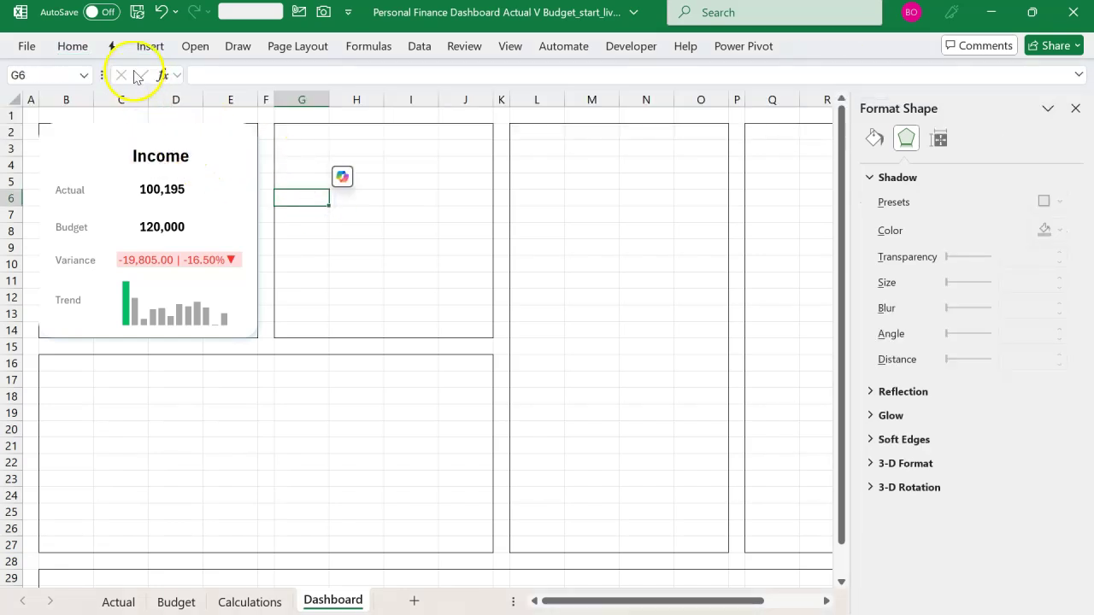
# Draw a straight horizontal line directly beneath the Income title, slightly wider than the text
pyautogui.click(149, 48)
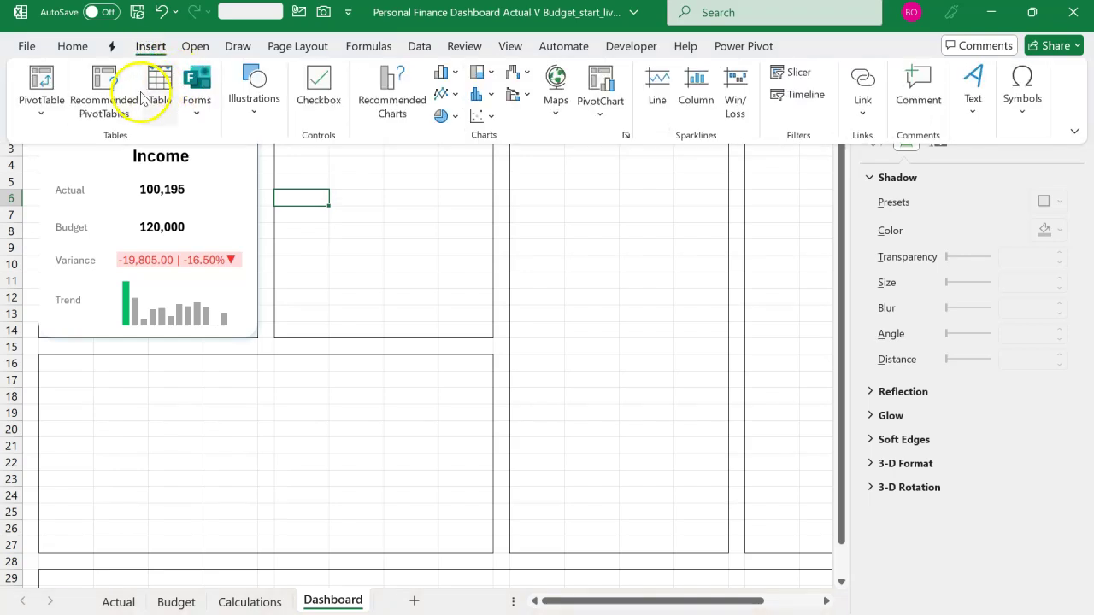
pyautogui.click(250, 101)
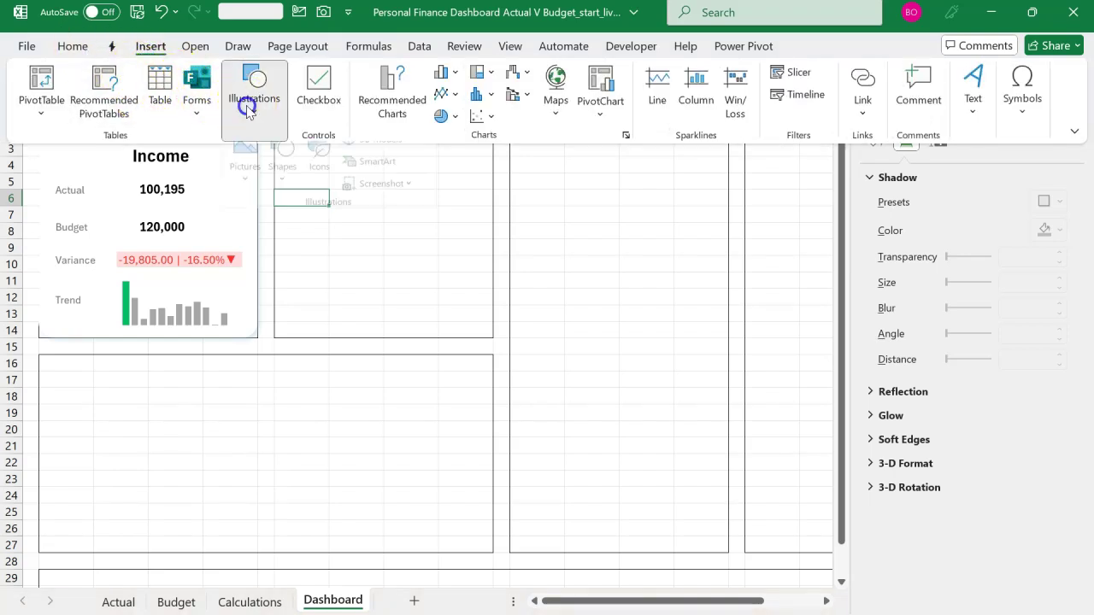
pyautogui.click(288, 180)
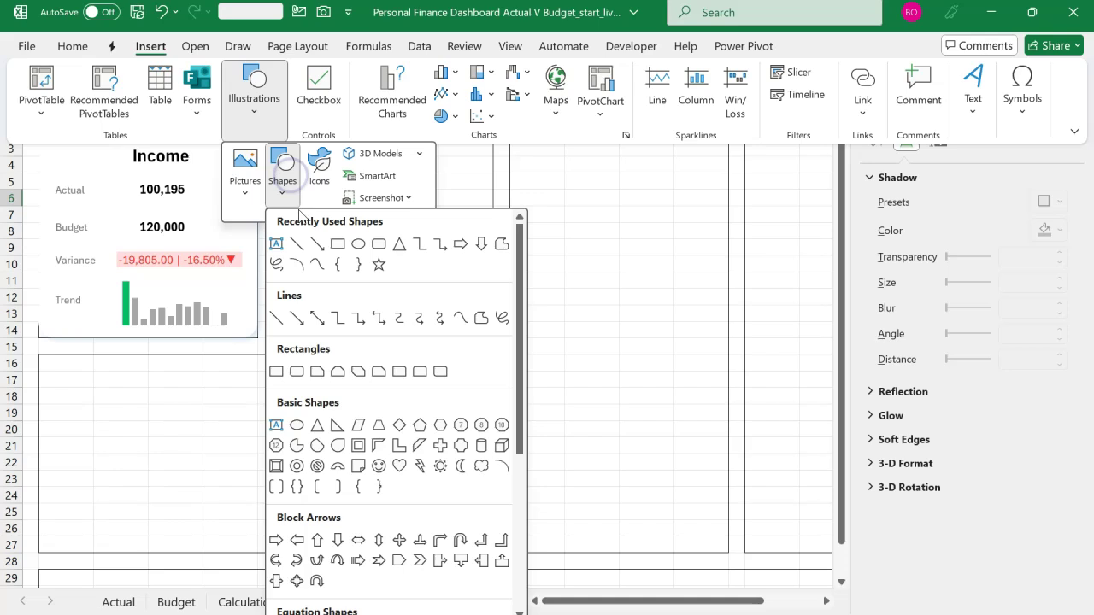
pyautogui.click(276, 317)
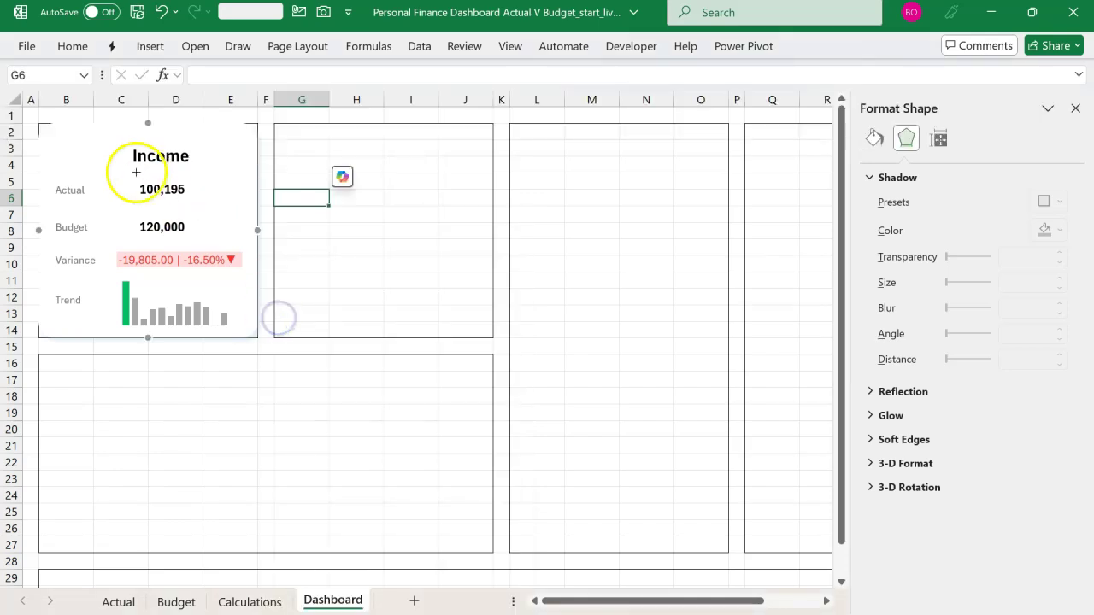
pyautogui.press('shift')
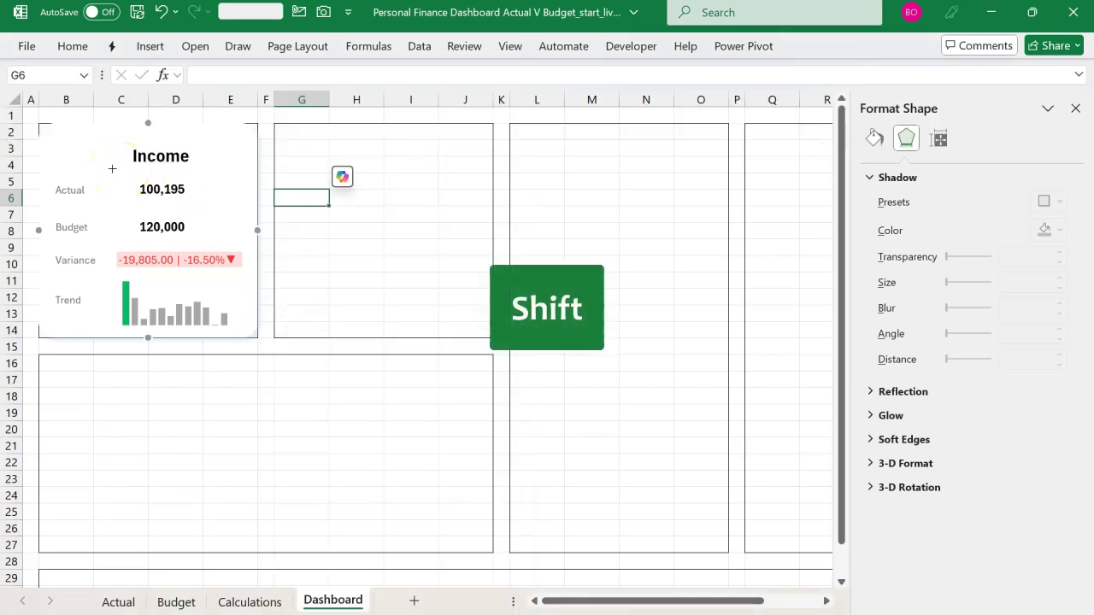
pyautogui.moveTo(112, 168); pyautogui.dragTo(219, 169)
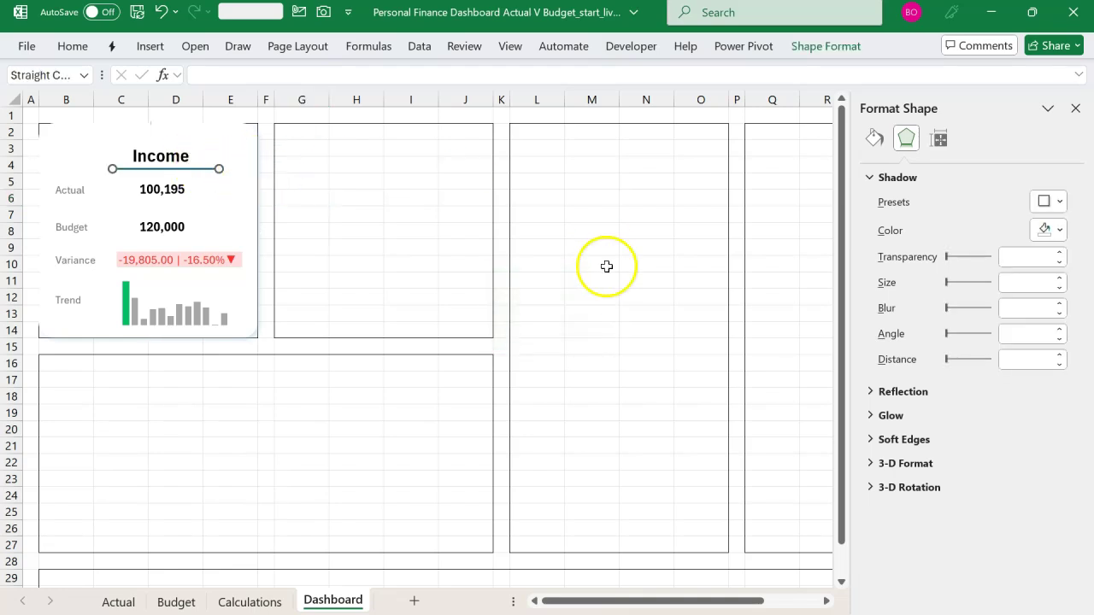
# Format the line under the Income title with a 0.75 pt width and black colour
pyautogui.hotkey('ctrl', '1')
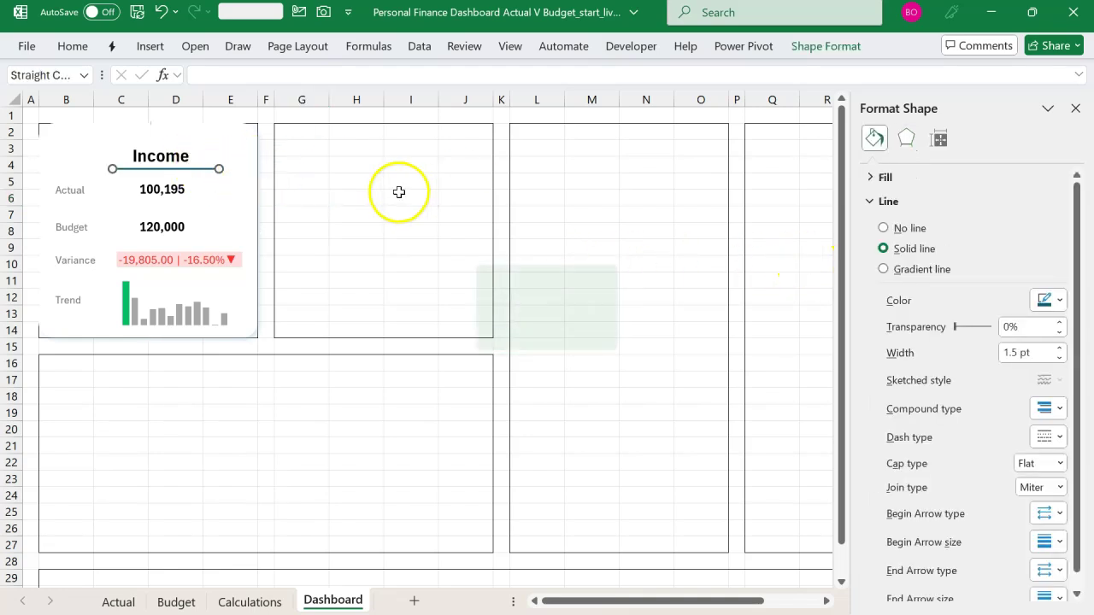
pyautogui.click(1058, 358)
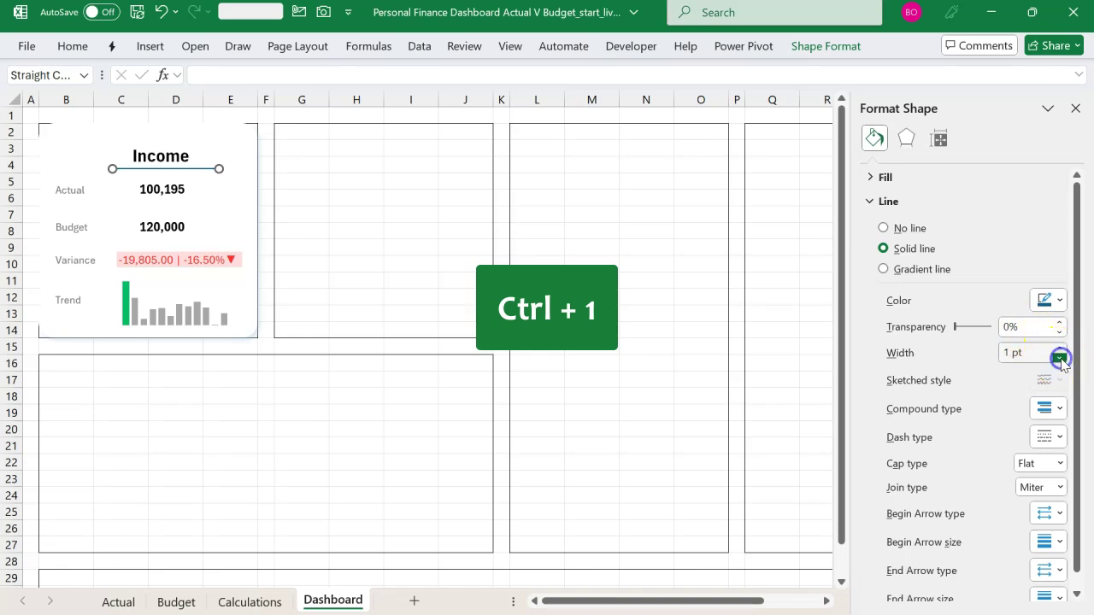
pyautogui.click(1060, 359)
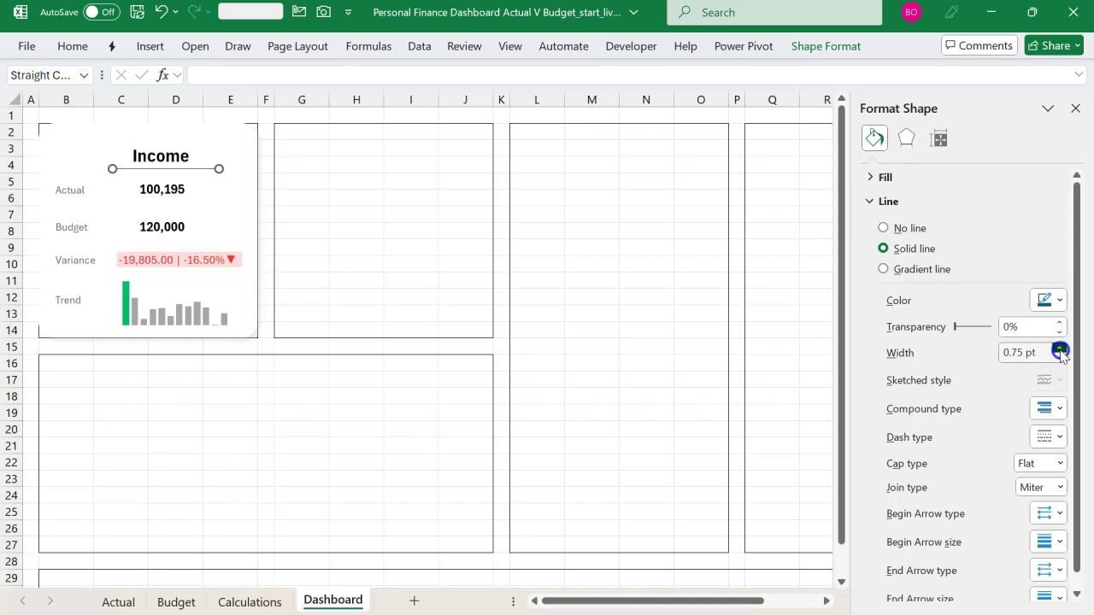
pyautogui.click(1059, 300)
pyautogui.click(873, 384)
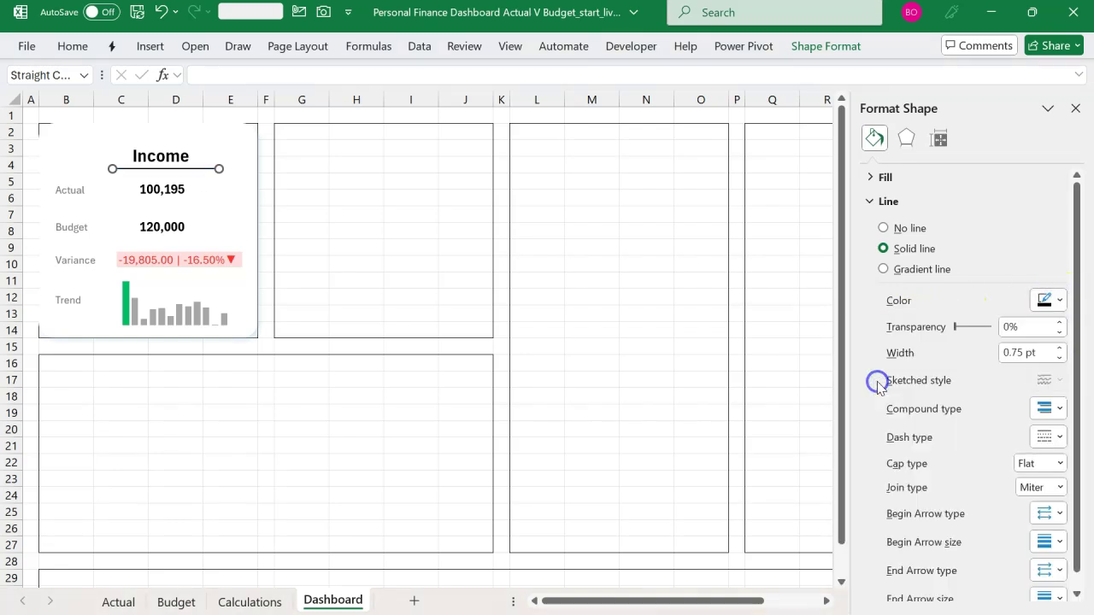
pyautogui.click(598, 280)
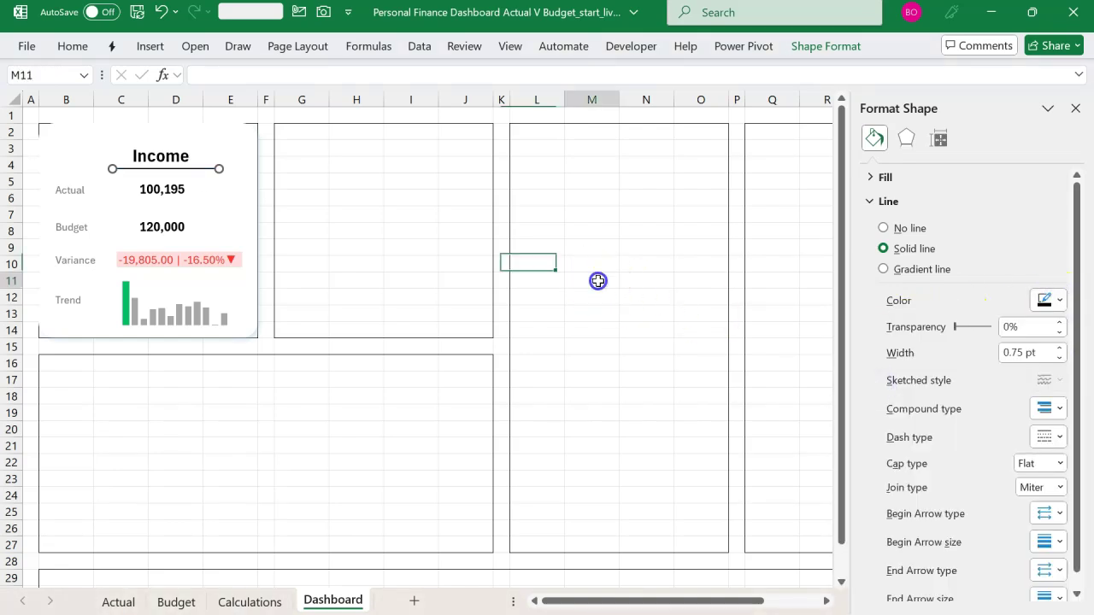
# Change the Income title's font colour to the recently used green that matches the trend chart's highlighted column
pyautogui.click(167, 157)
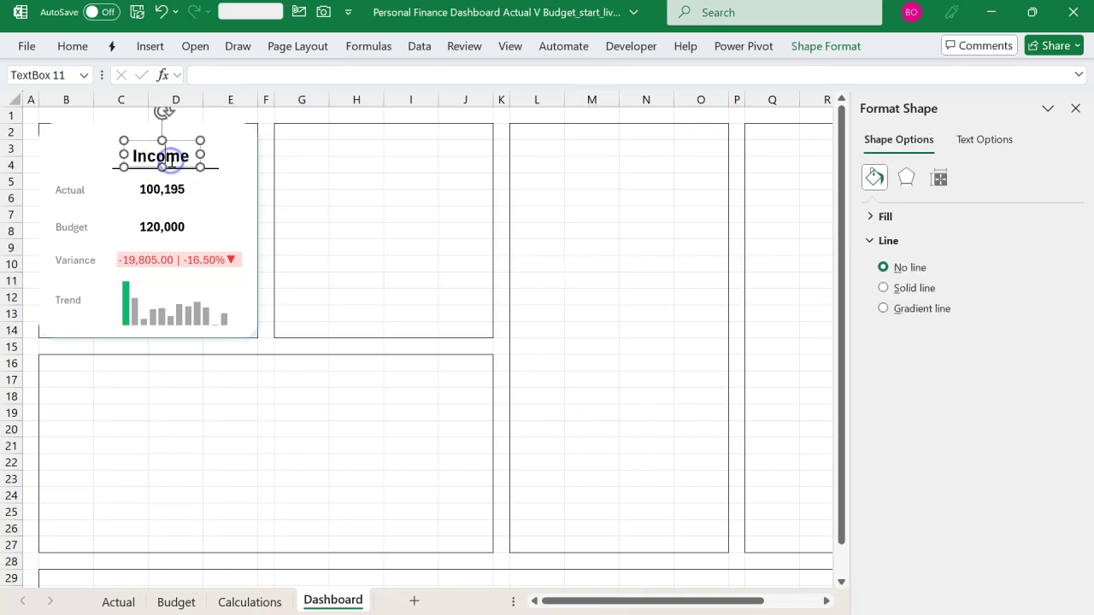
pyautogui.click(81, 45)
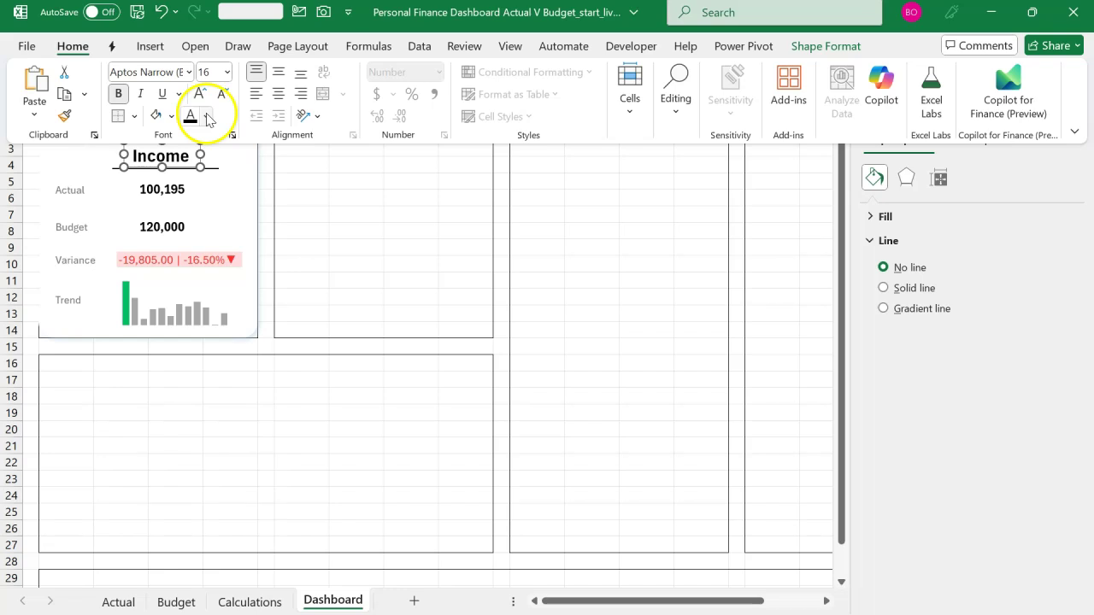
pyautogui.click(206, 115)
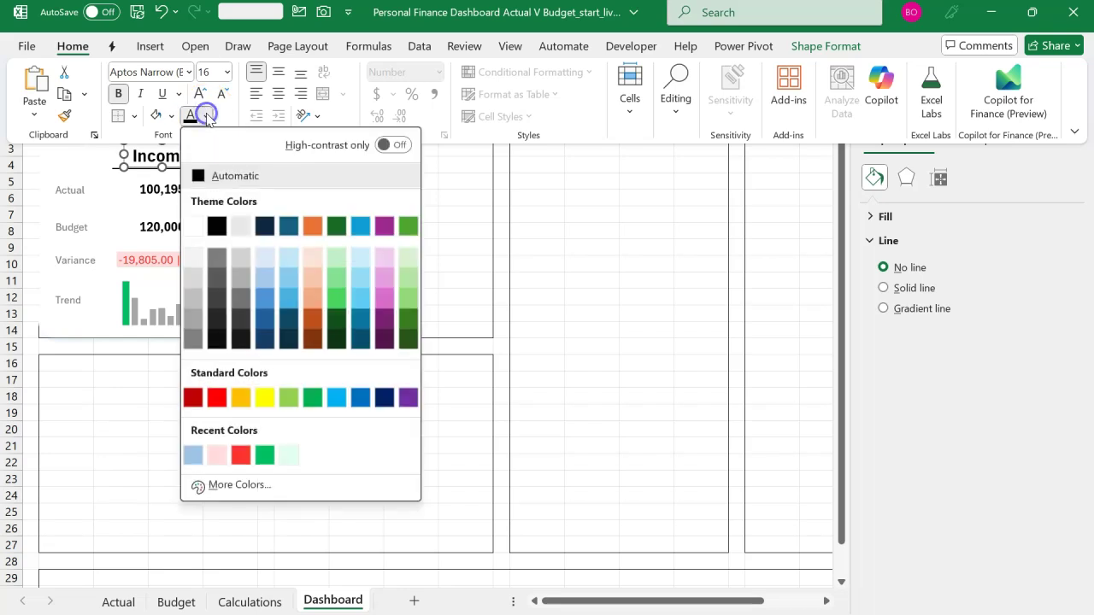
pyautogui.click(265, 453)
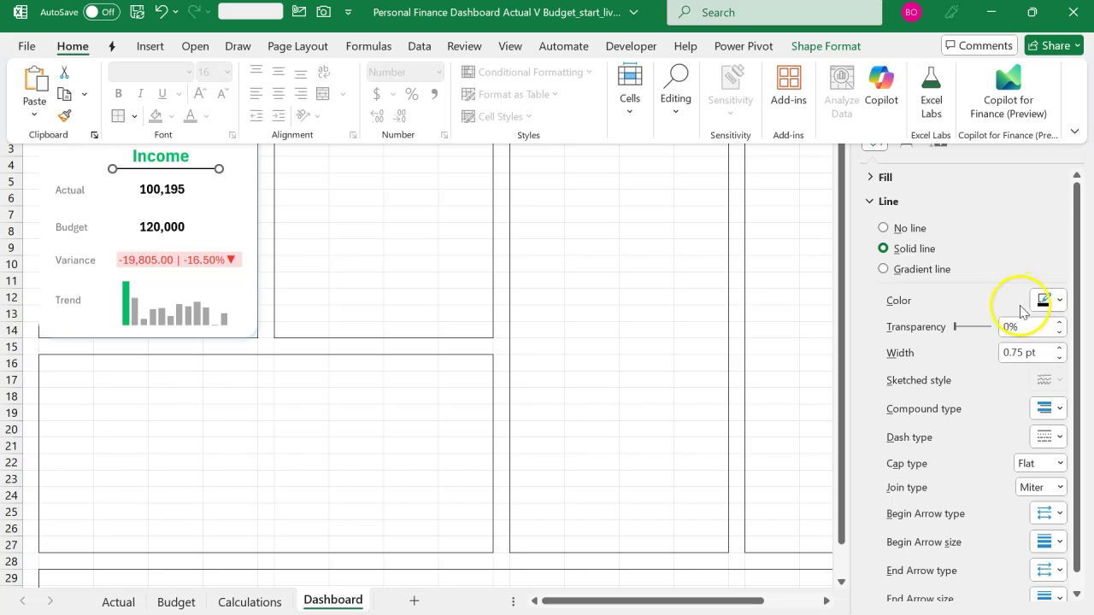
# Recolour the line under the Income title with the same recent green as the title
pyautogui.click(1062, 302)
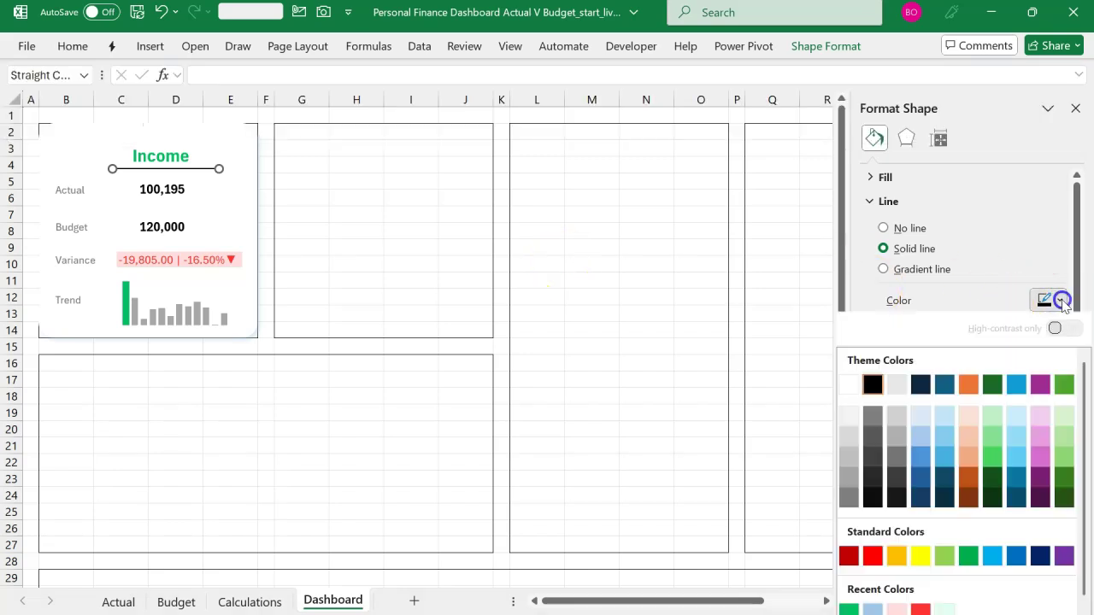
pyautogui.click(850, 609)
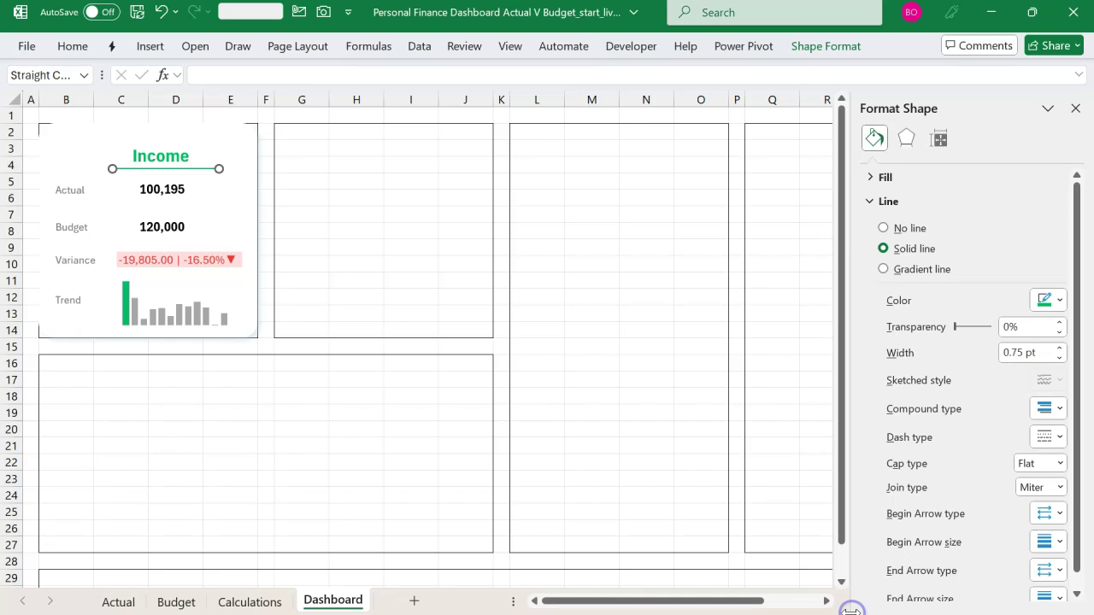
pyautogui.click(434, 269)
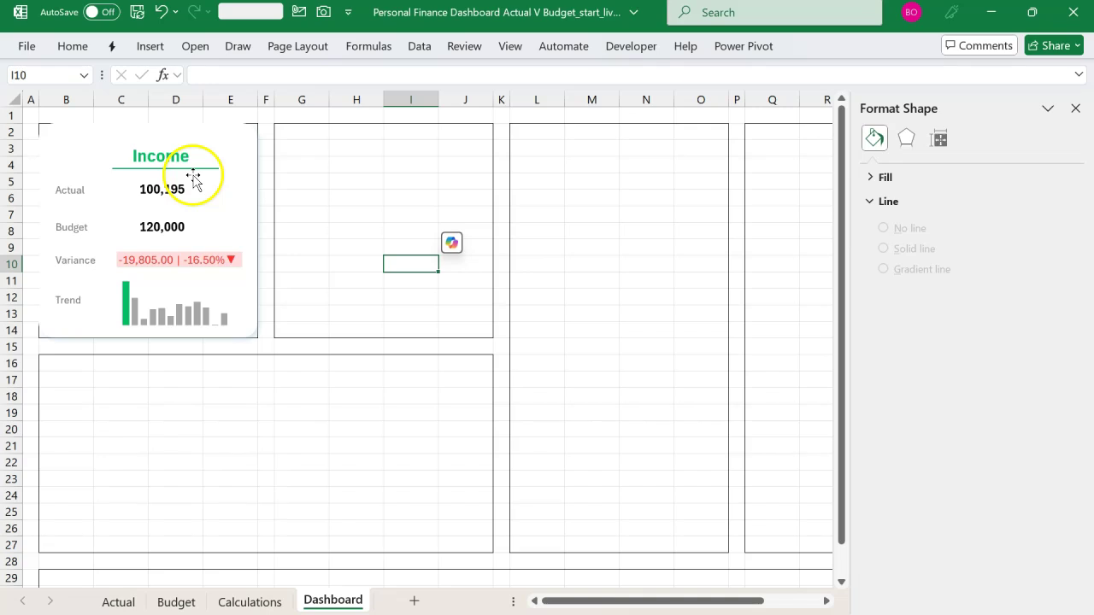
# Search the stock icons for "arrow" and insert the solid downward-curving arrow and the solid swooping right-pointing arrow
pyautogui.click(158, 46)
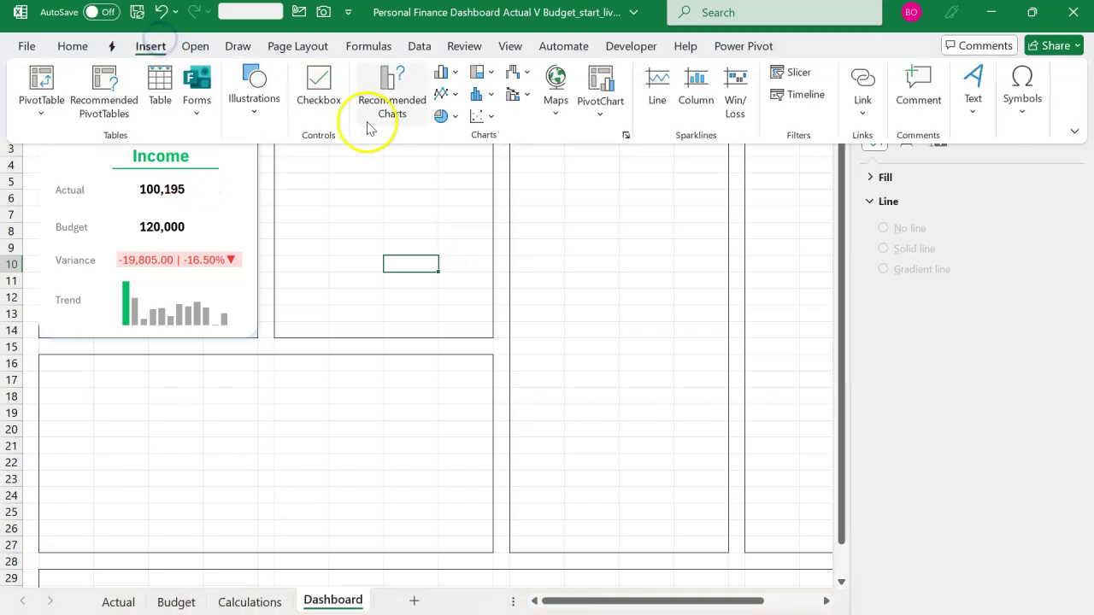
pyautogui.click(272, 111)
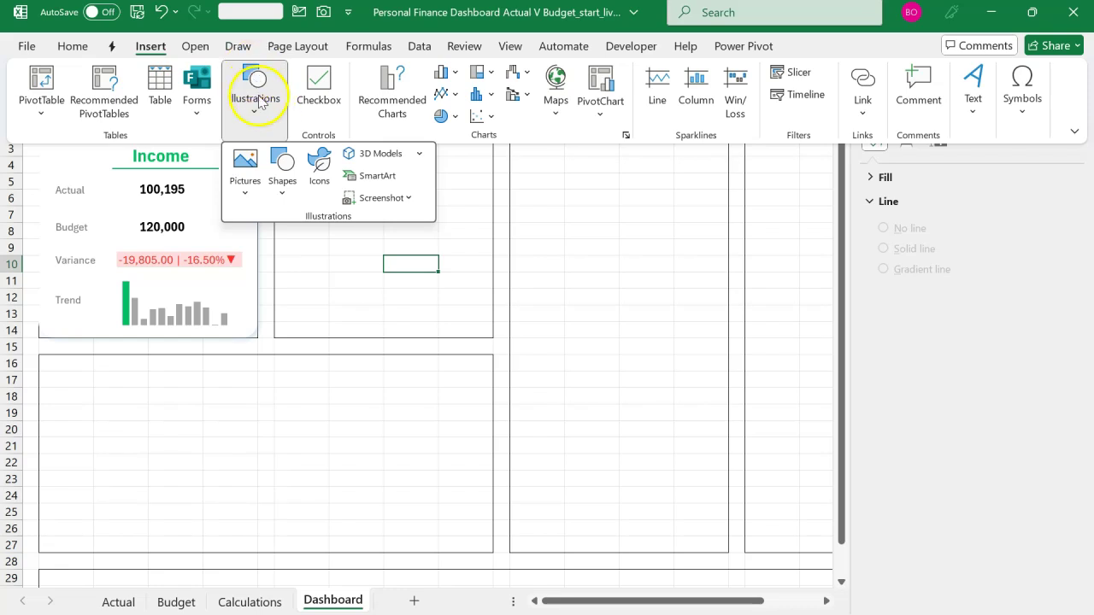
pyautogui.click(318, 159)
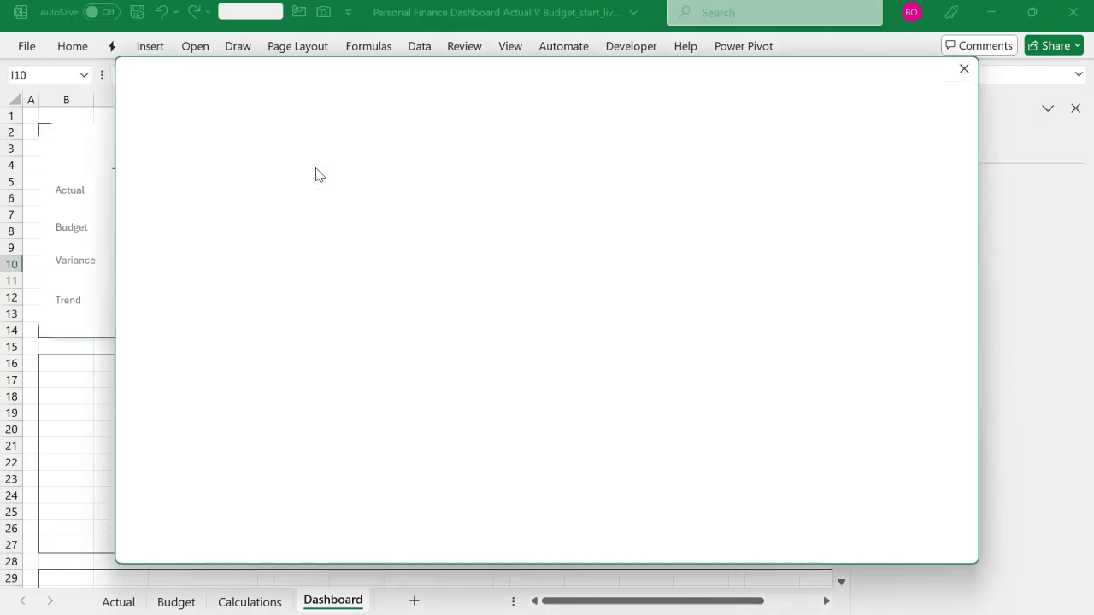
pyautogui.click(334, 197)
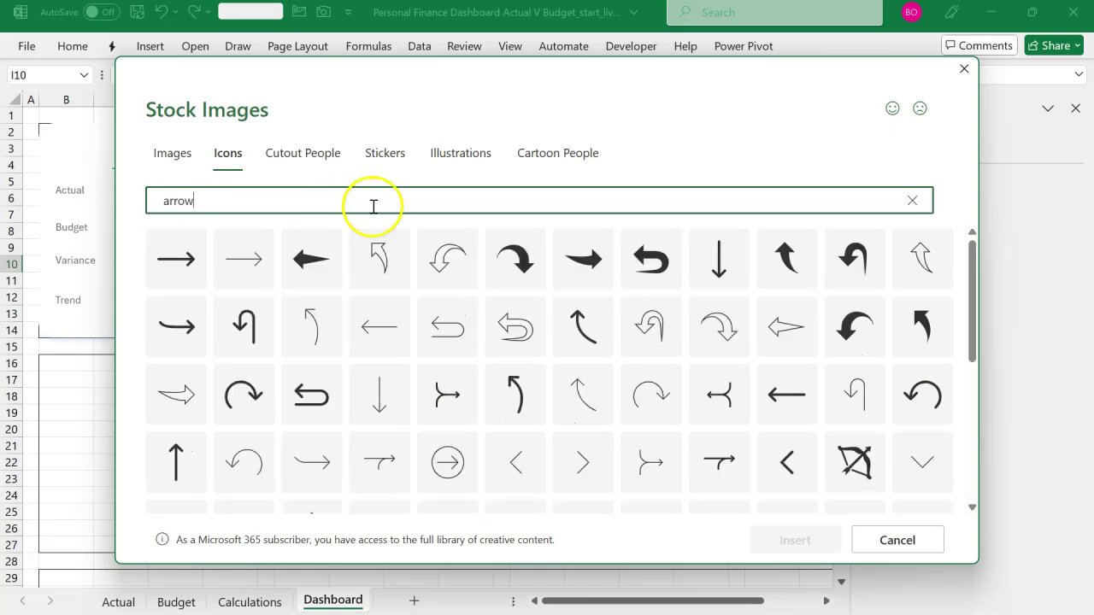
pyautogui.click(539, 262)
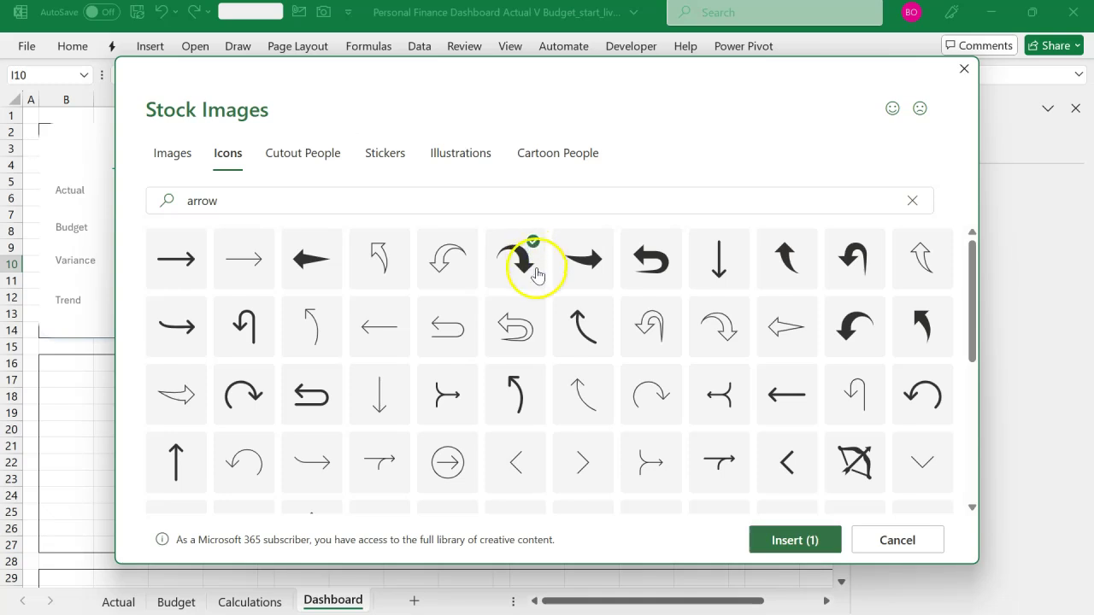
pyautogui.click(597, 244)
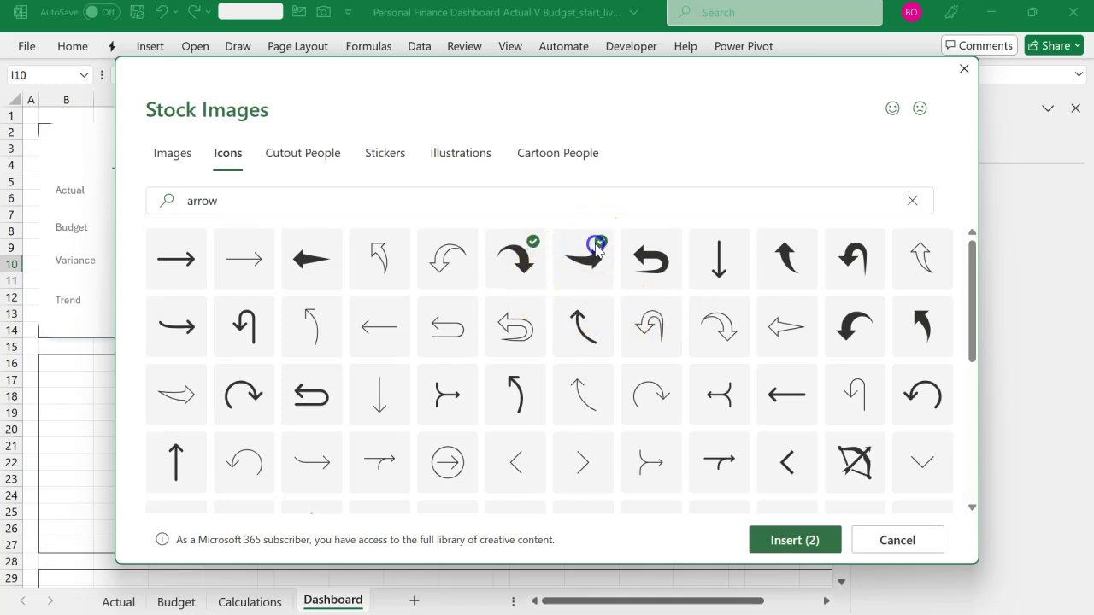
pyautogui.click(757, 536)
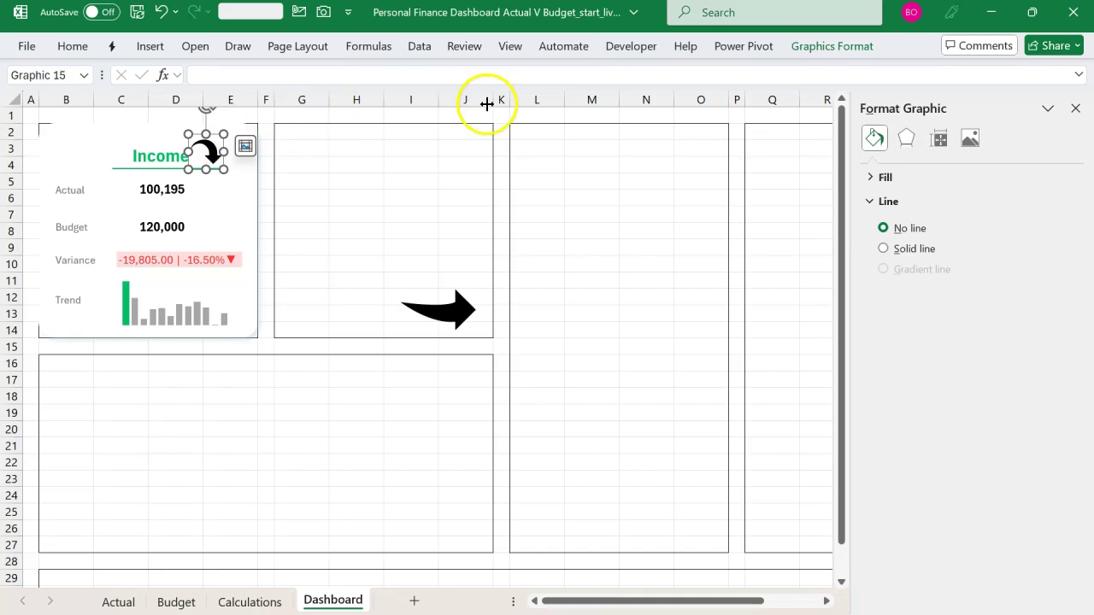
# Fill the curved arrow beside the Income title with the recent green used for the title
pyautogui.click(829, 48)
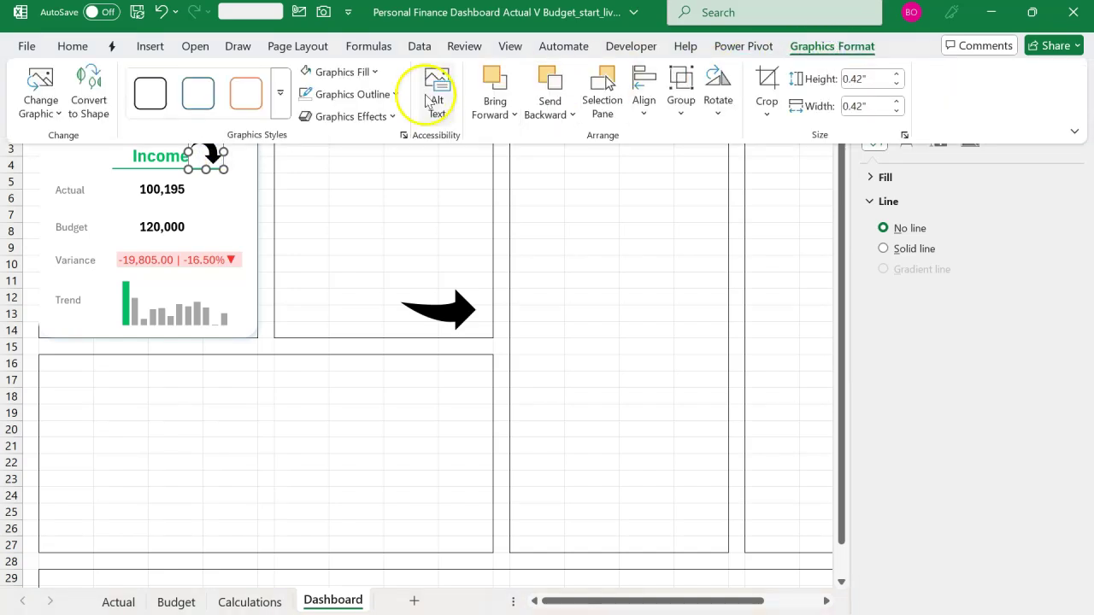
pyautogui.click(340, 72)
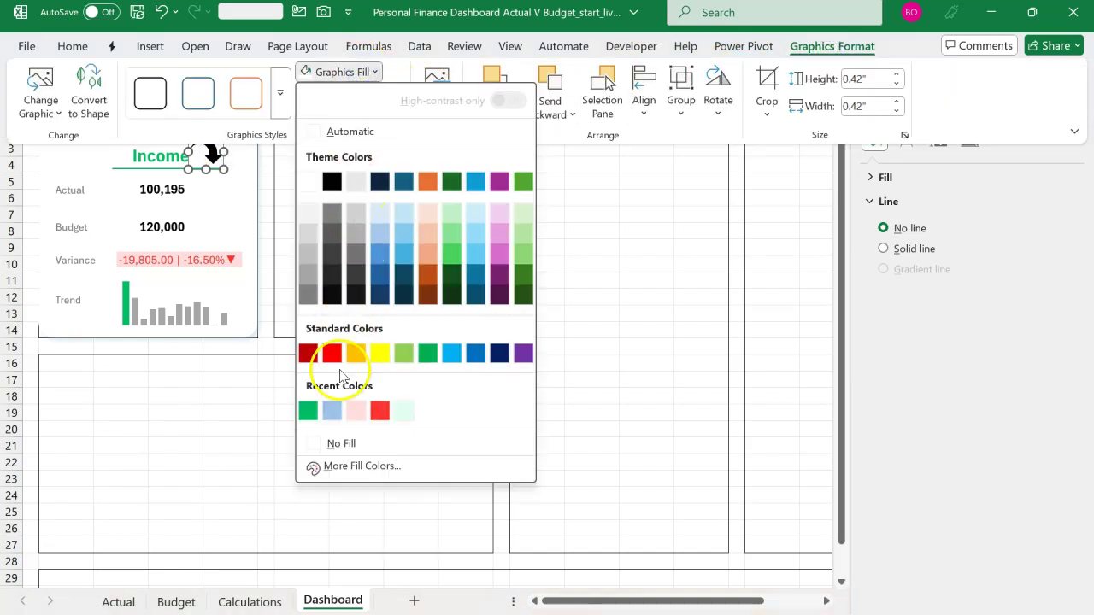
pyautogui.click(308, 411)
pyautogui.click(493, 370)
pyautogui.click(493, 366)
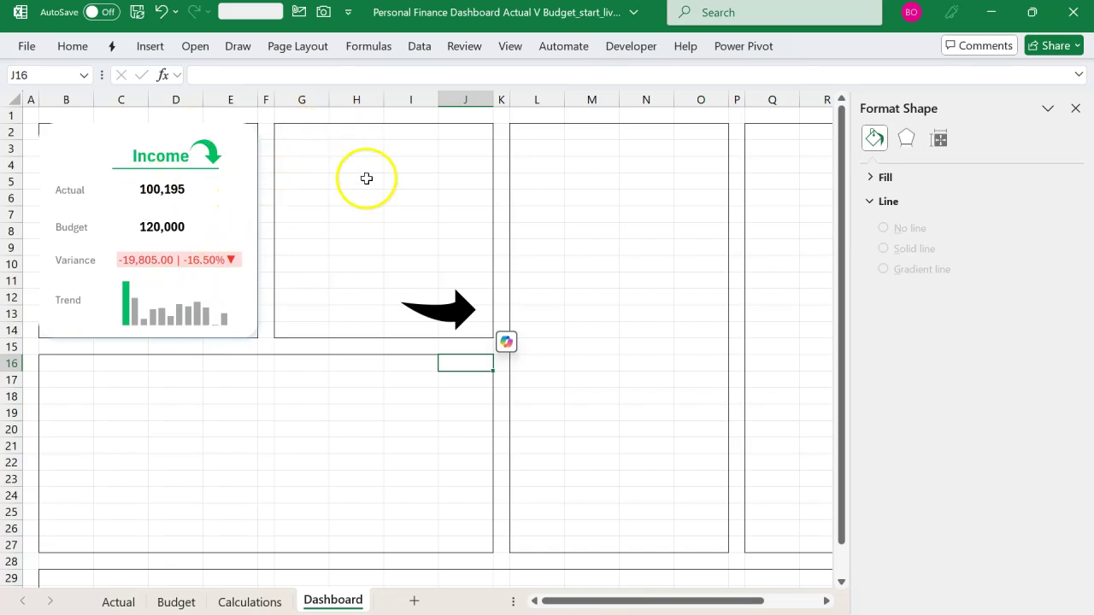
# Move the black right-pointing arrow out of the second card frame to around columns N and O, rows 13 to 17
pyautogui.click(462, 312)
pyautogui.moveTo(461, 312); pyautogui.dragTo(712, 348)
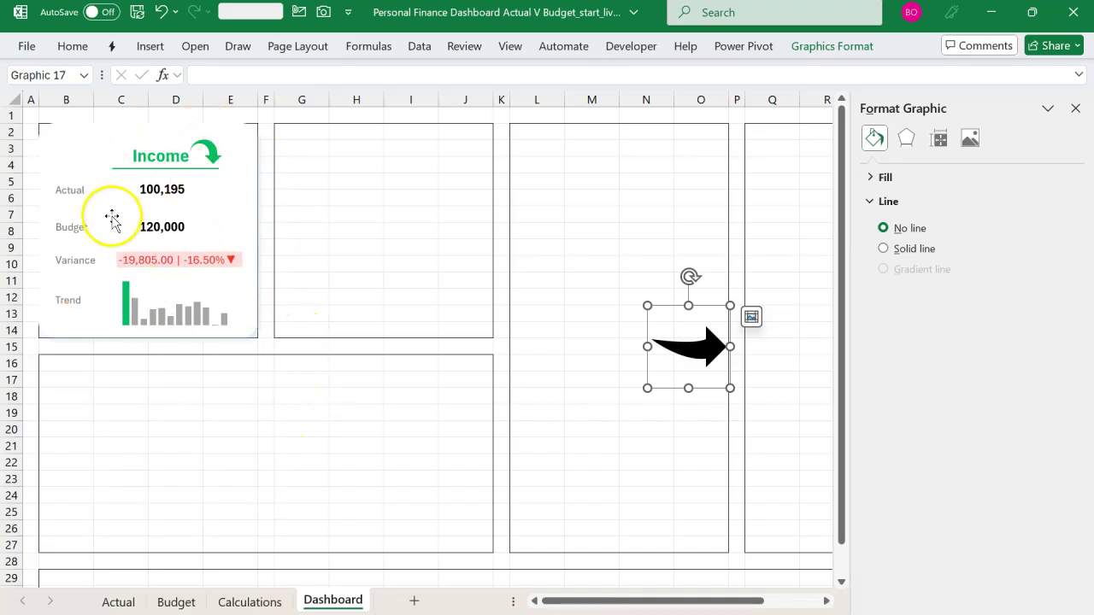
pyautogui.click(295, 289)
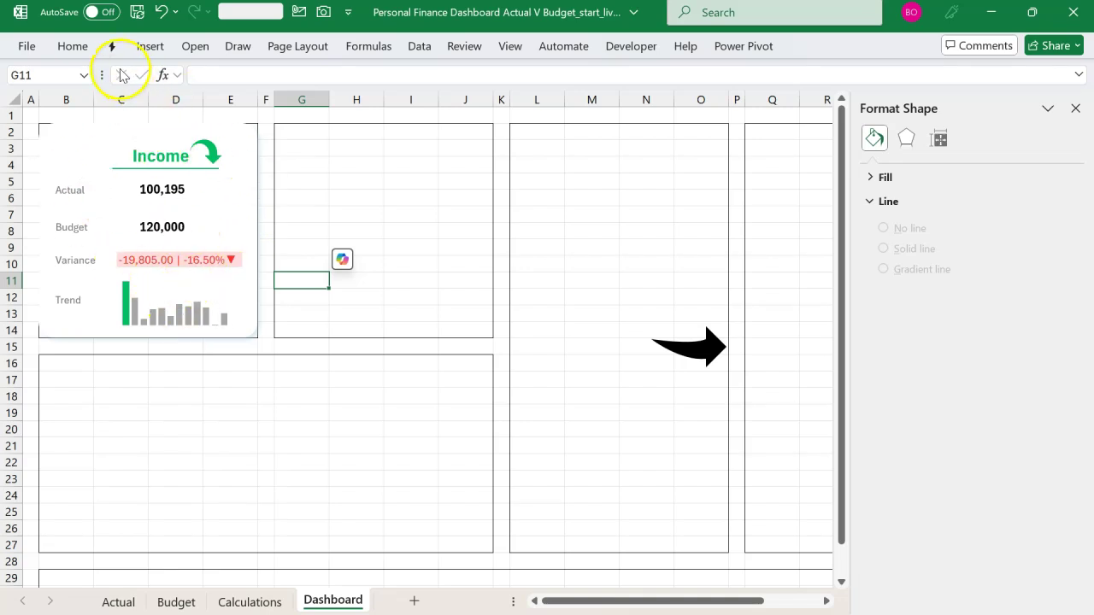
# Select every object of the Income card together using Select Objects
pyautogui.click(73, 46)
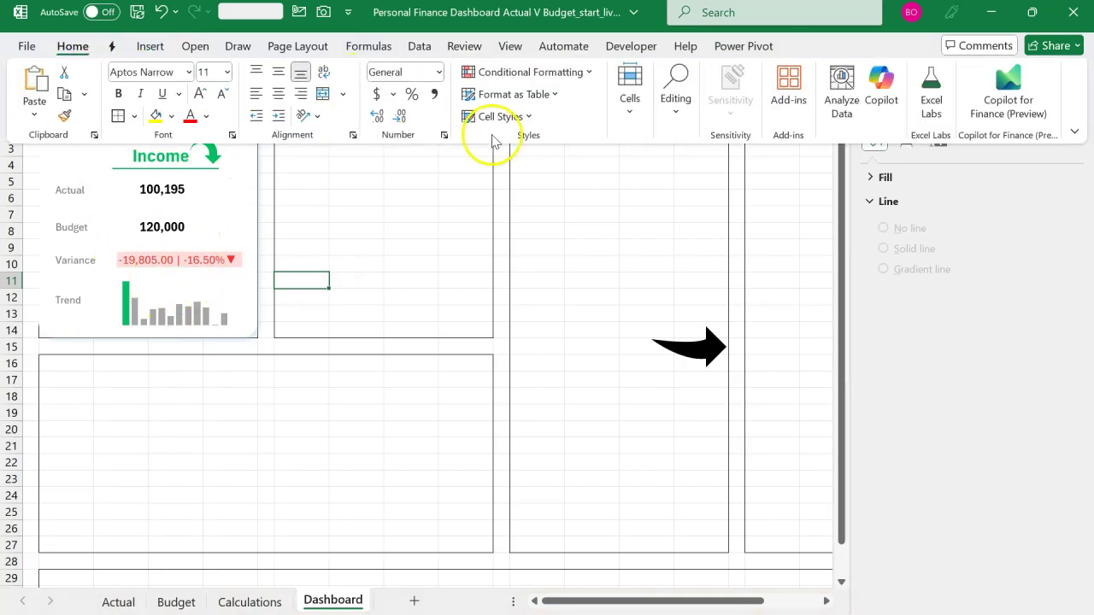
pyautogui.click(674, 116)
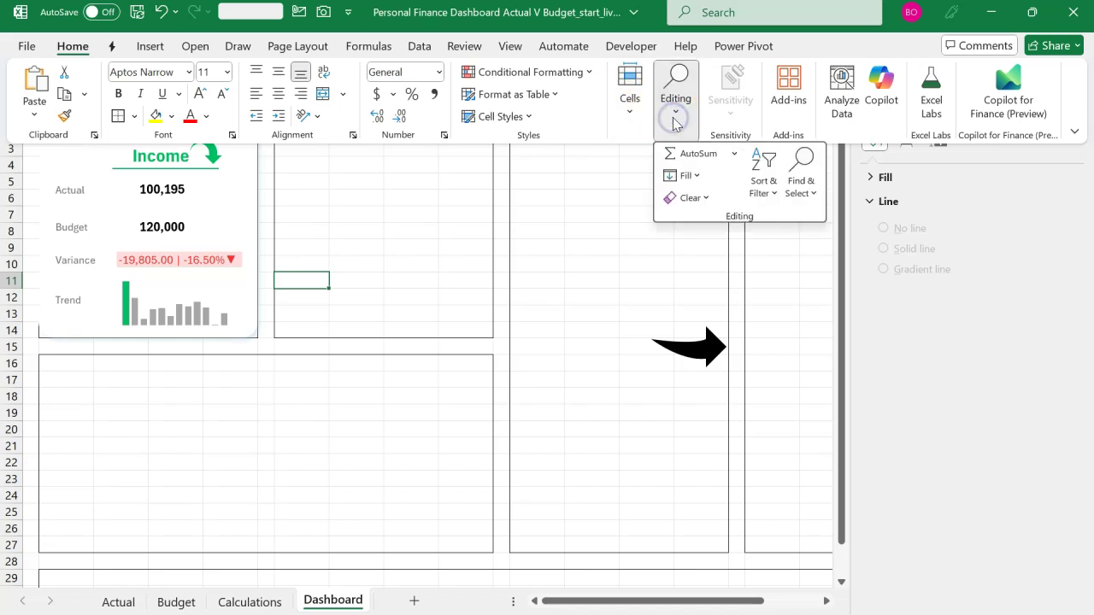
pyautogui.click(807, 185)
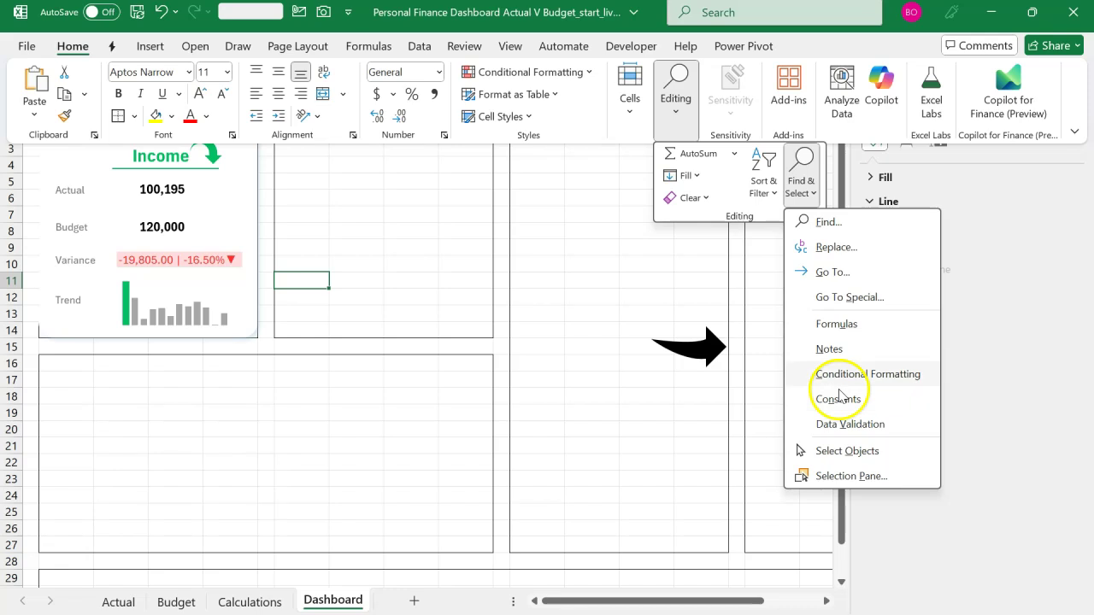
pyautogui.click(847, 451)
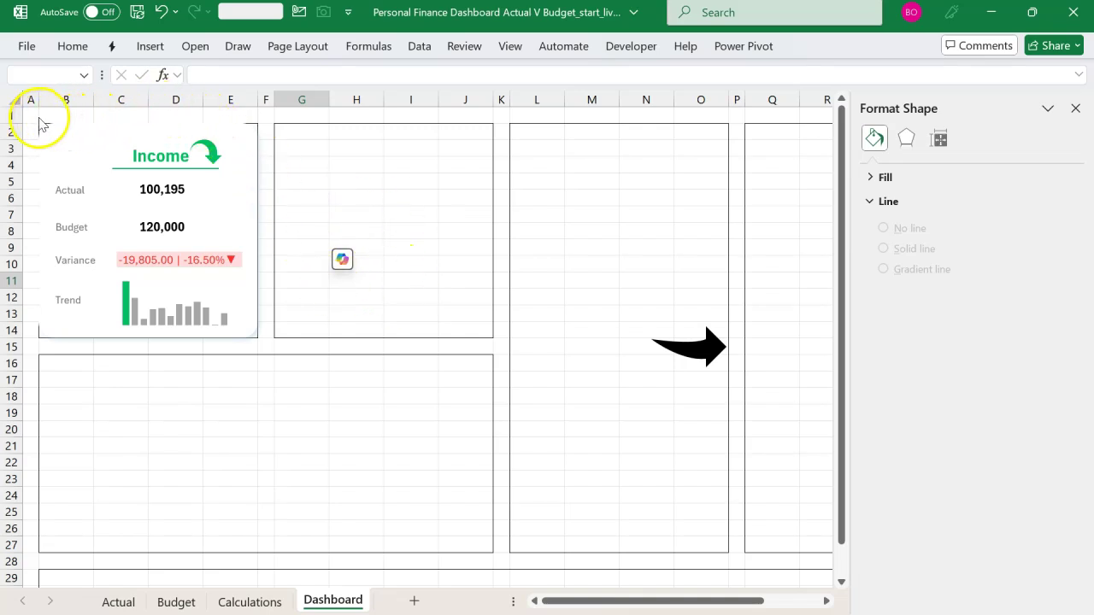
pyautogui.moveTo(29, 111); pyautogui.dragTo(279, 351)
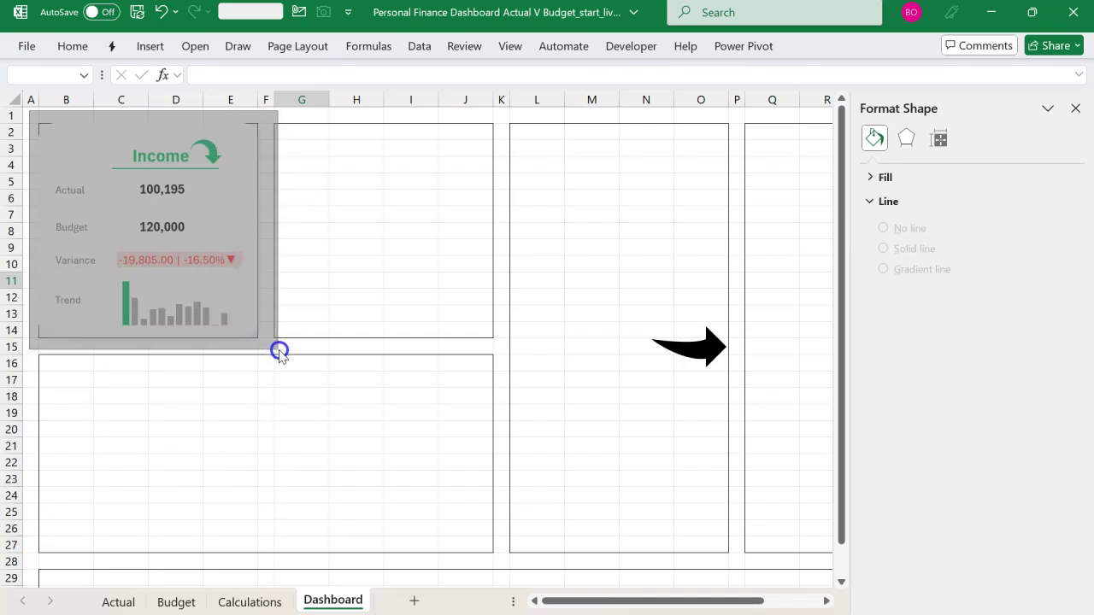
pyautogui.moveTo(279, 351); pyautogui.dragTo(279, 350)
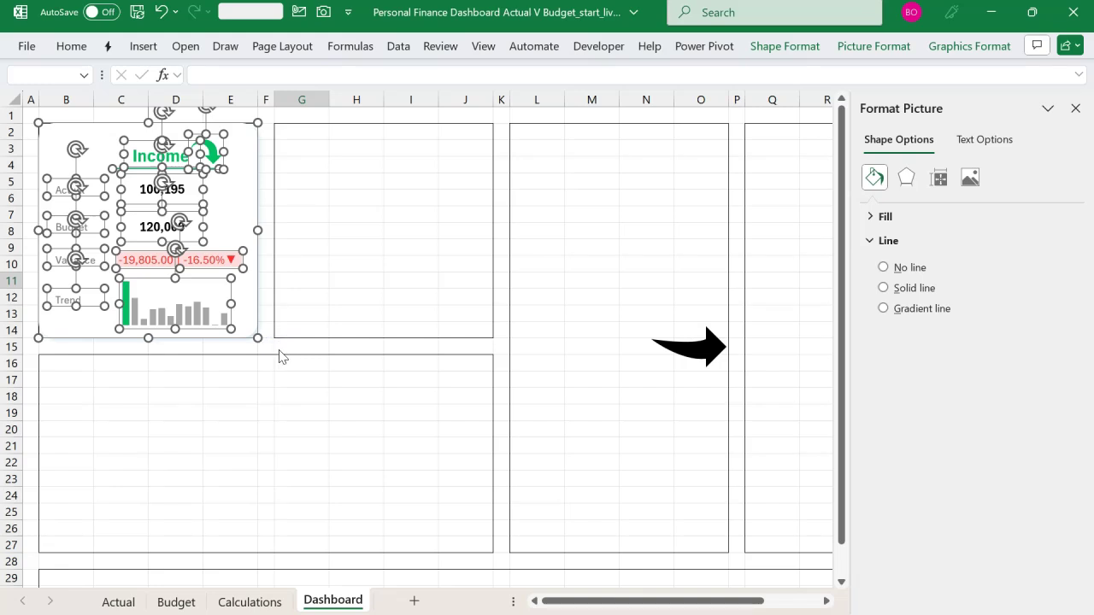
# Paste a copy of the Income card objects, align it in the frame at G2:J14, and leave object selection mode
pyautogui.click(299, 124)
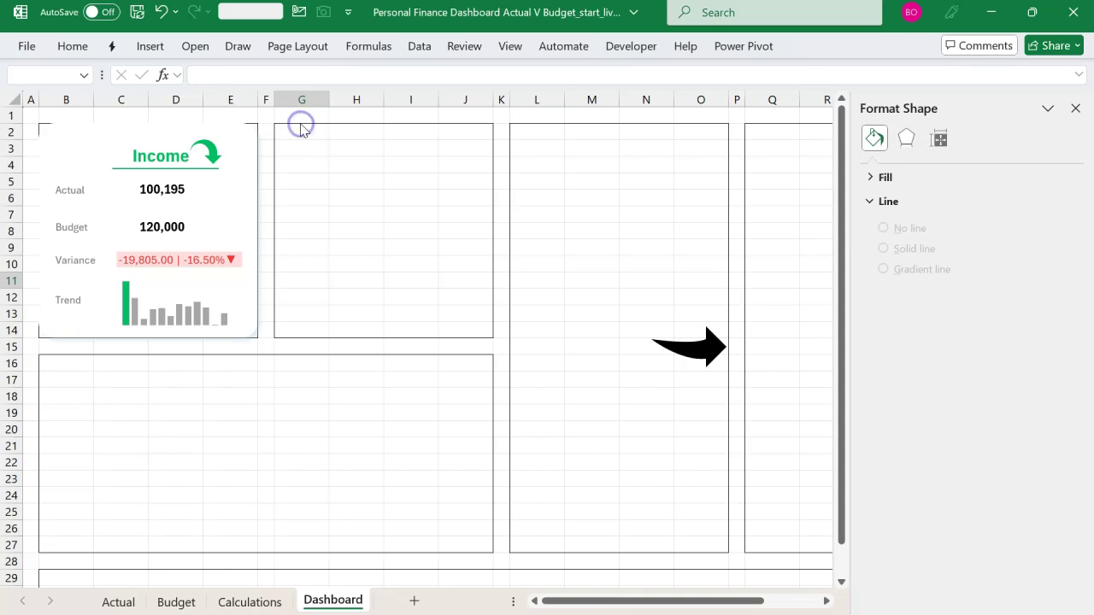
pyautogui.hotkey('ctrl', 'v')
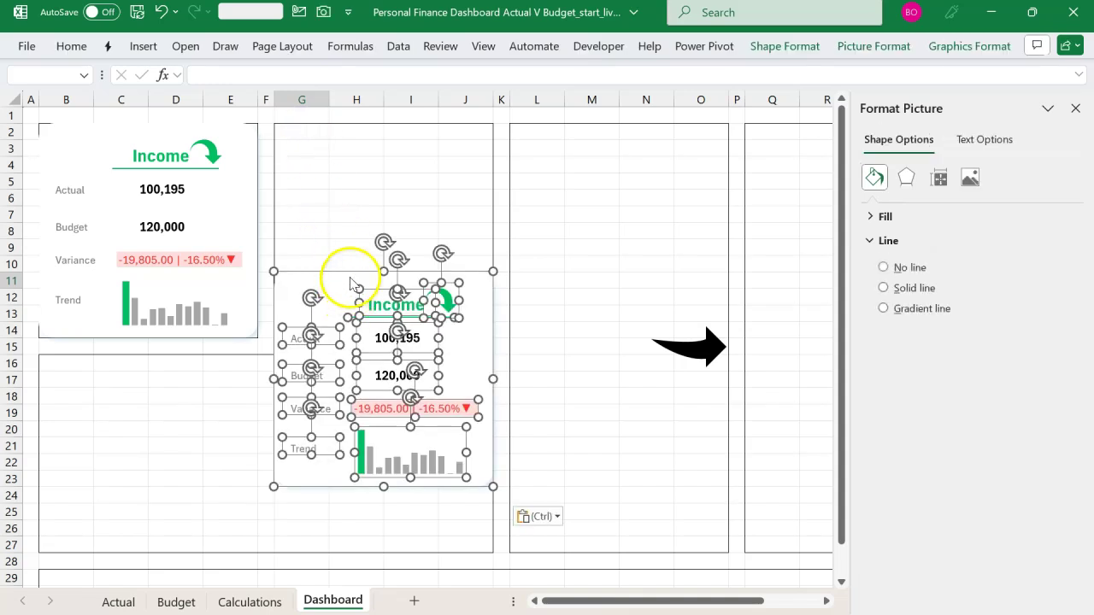
pyautogui.moveTo(350, 275); pyautogui.dragTo(350, 128)
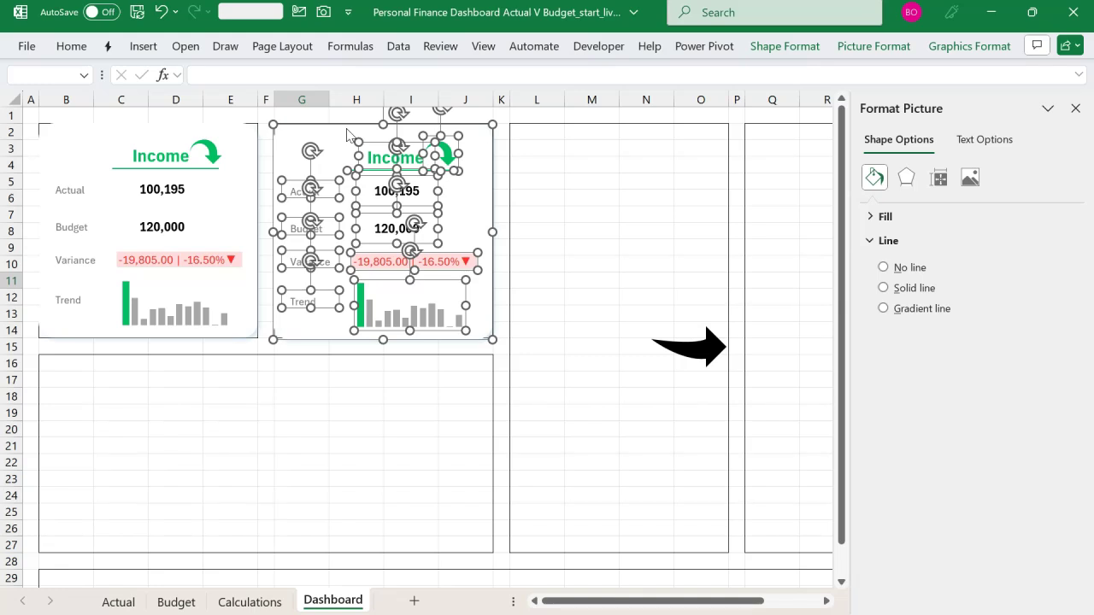
pyautogui.click(431, 379)
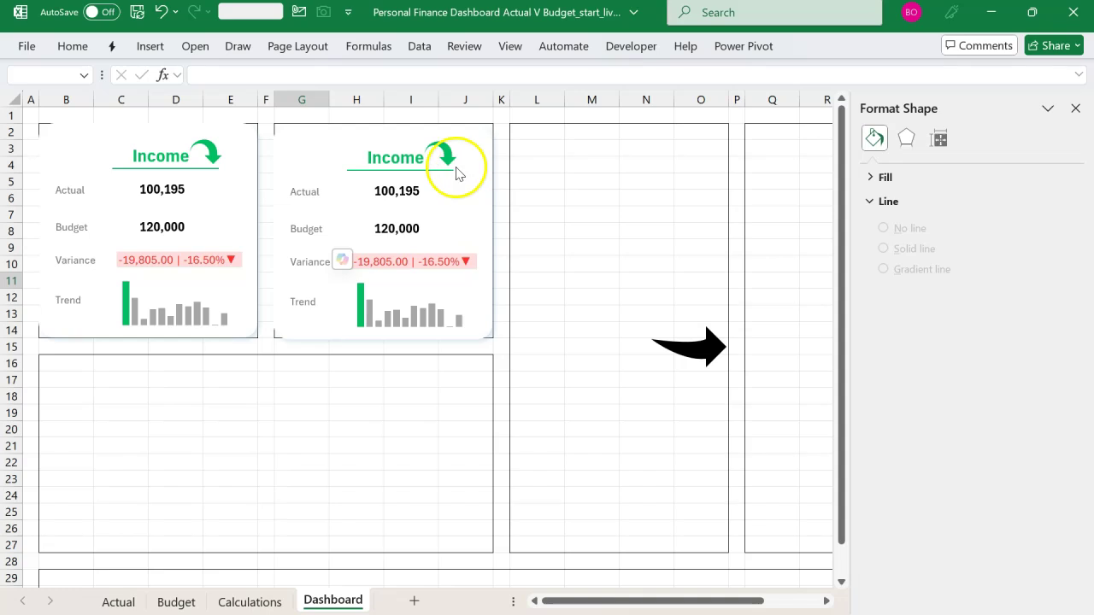
pyautogui.press('Escape')
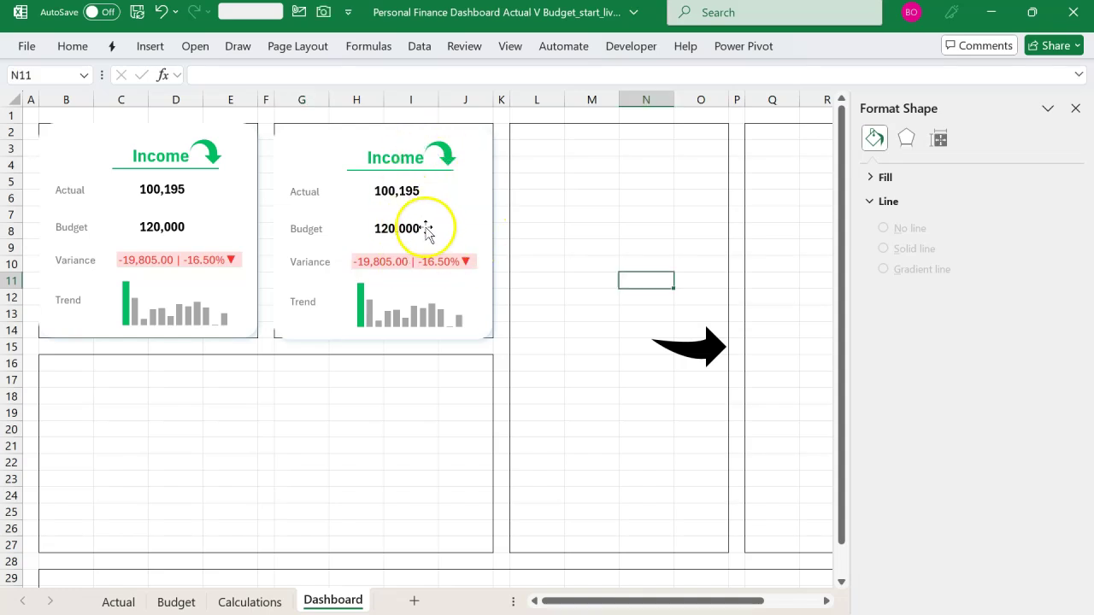
pyautogui.click(557, 219)
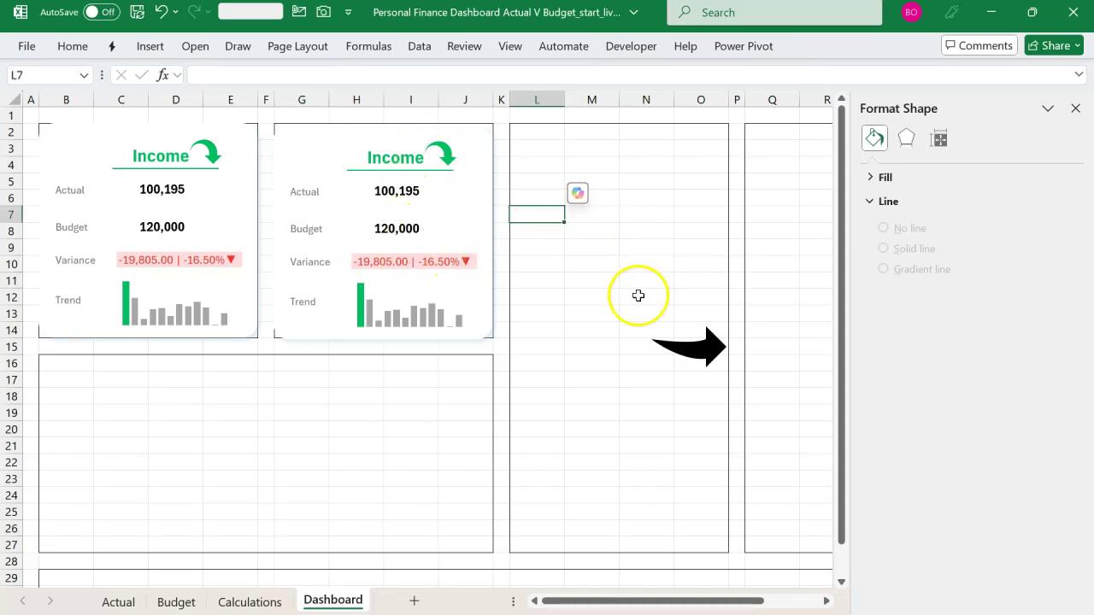
pyautogui.click(533, 261)
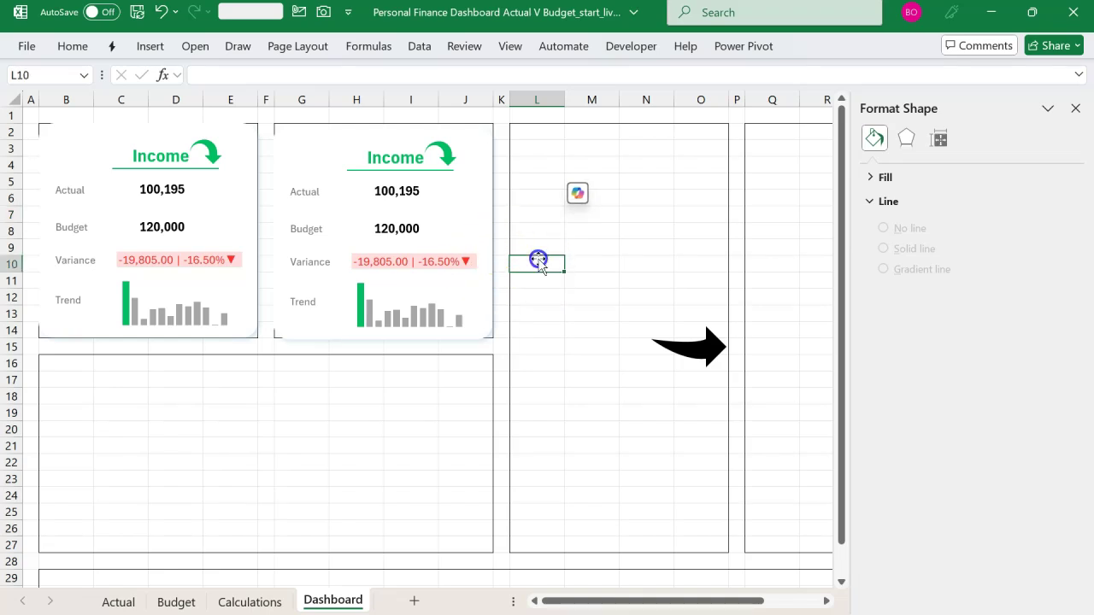
# Change the copied card's title to Expense and widen its text box so the word fits on one line
pyautogui.click(419, 157)
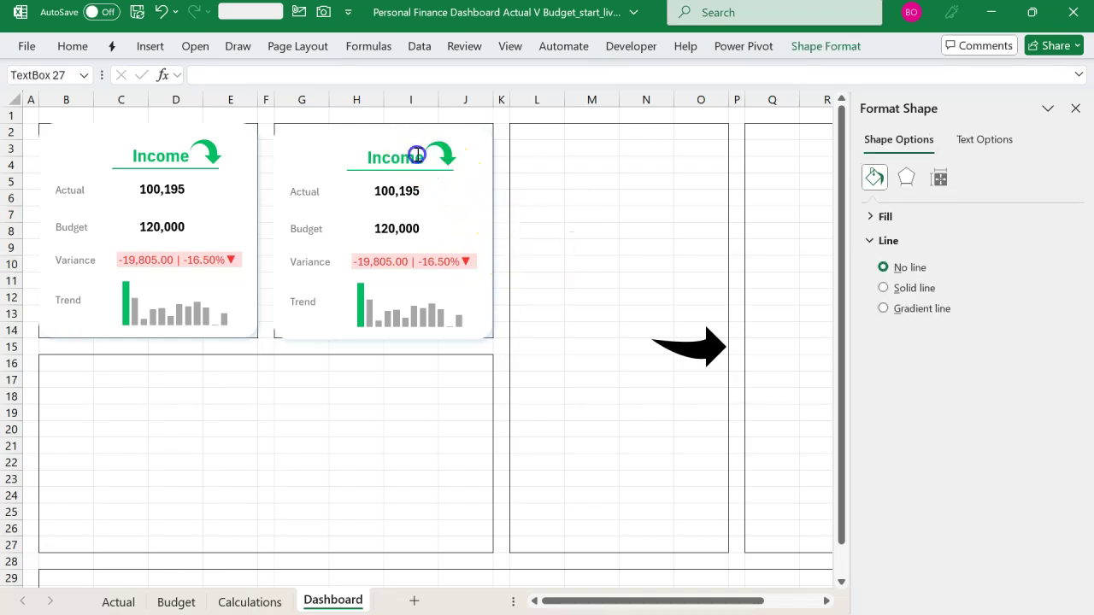
pyautogui.doubleClick(419, 158)
pyautogui.write('Expense')
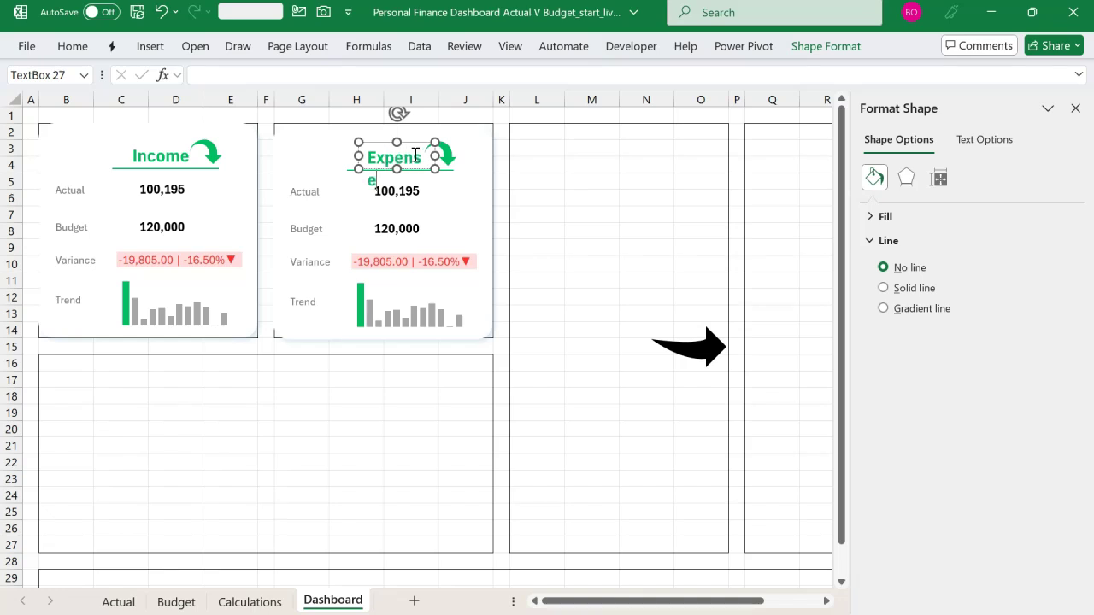
pyautogui.click(369, 158)
pyautogui.moveTo(360, 158); pyautogui.dragTo(351, 159)
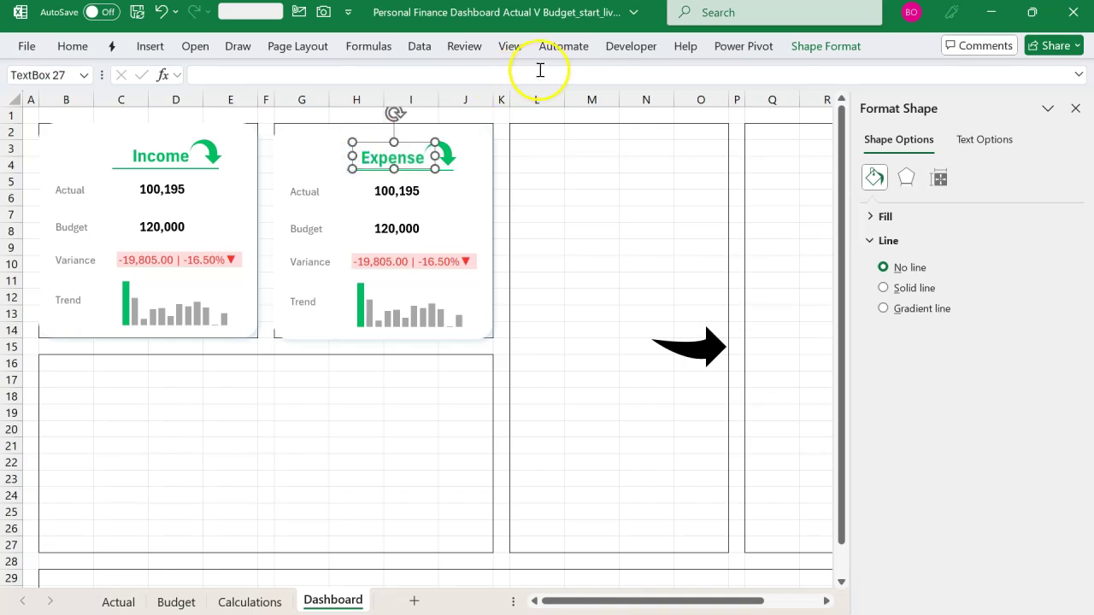
# Replace the green arrow on the Expense card with the black right-pointing arrow, shrunk to about 0.45 inches beside the title
pyautogui.click(457, 151)
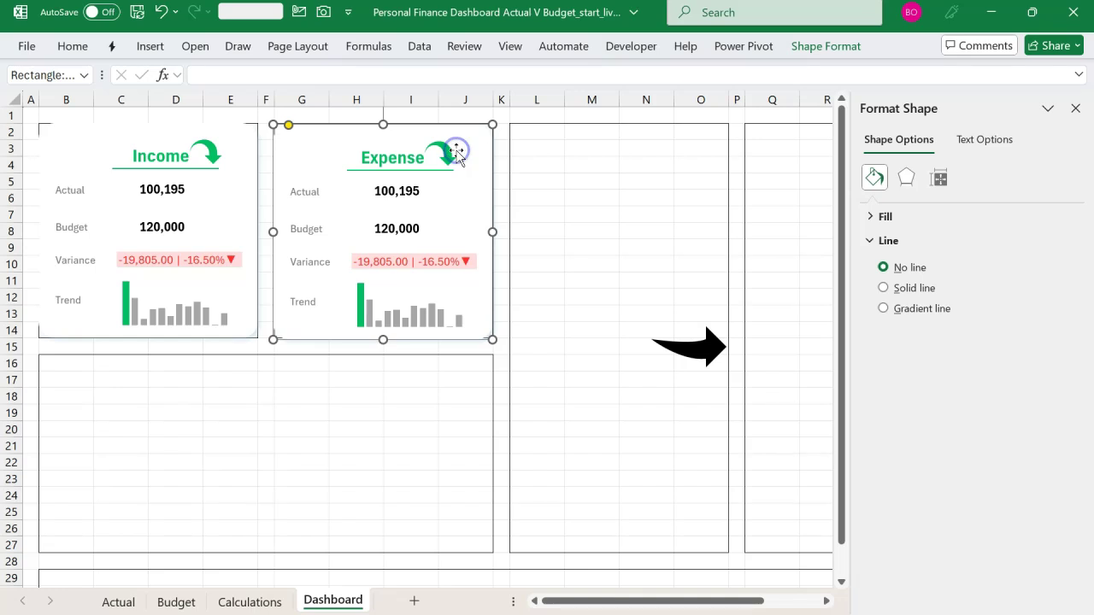
pyautogui.click(447, 155)
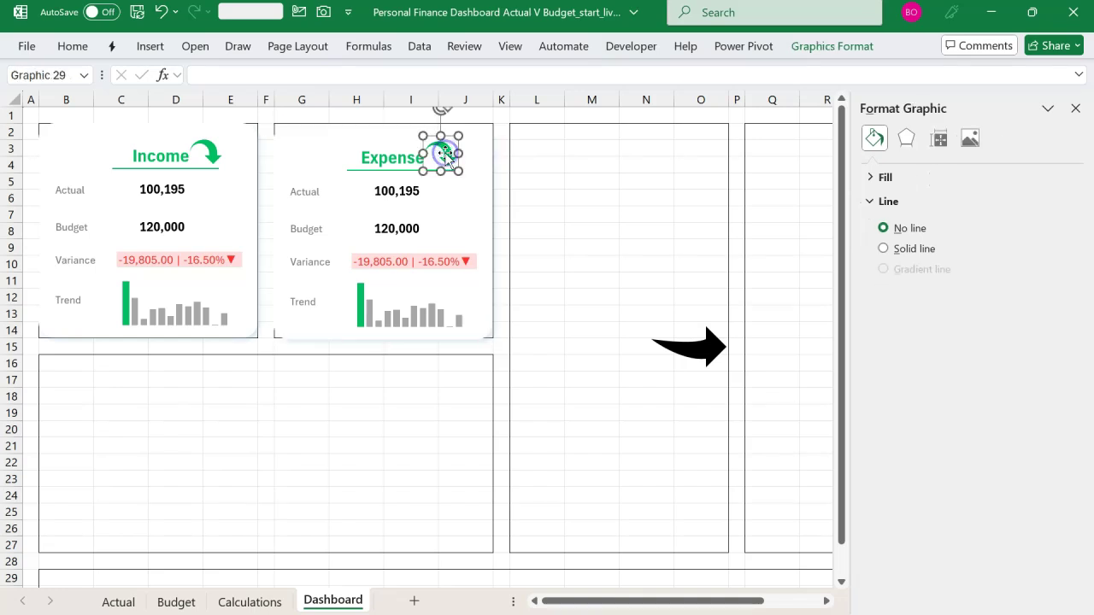
pyautogui.press('Delete')
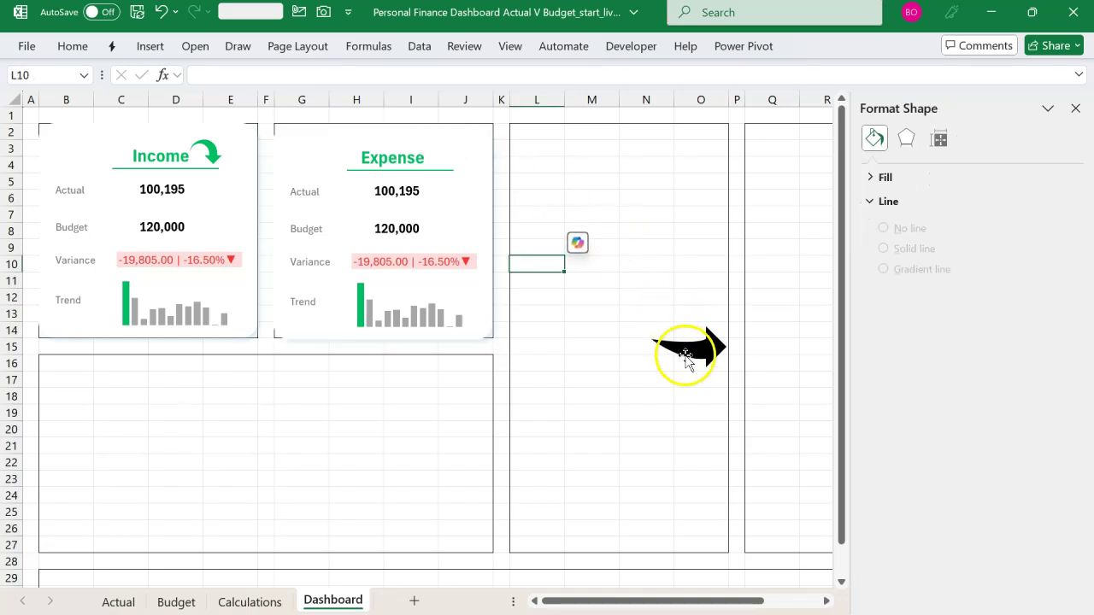
pyautogui.click(684, 351)
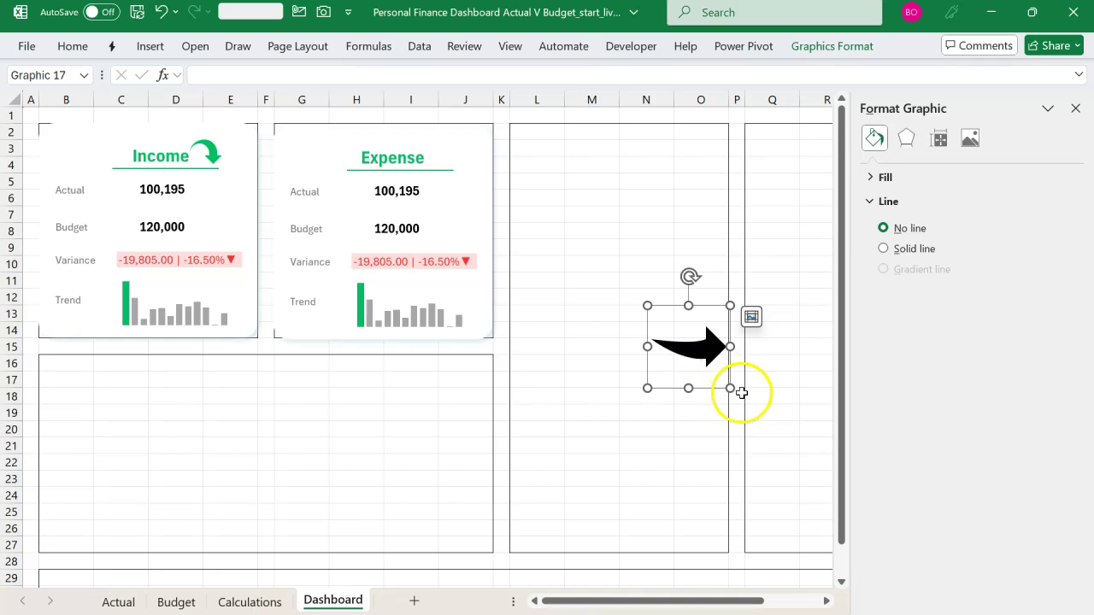
pyautogui.moveTo(728, 388); pyautogui.dragTo(443, 154)
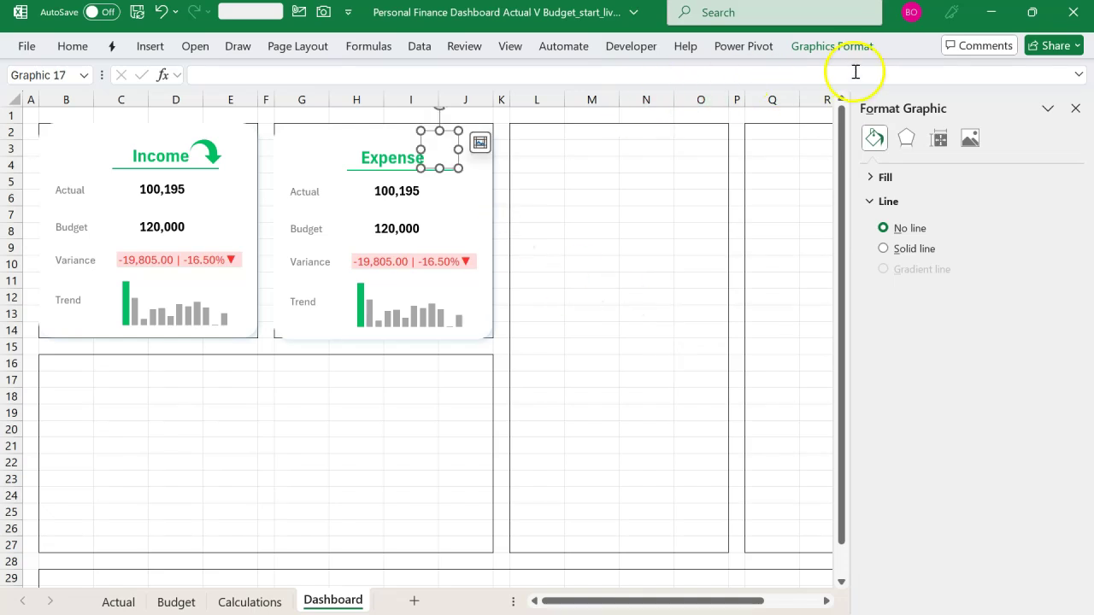
# Try to bring the Expense card's arrow graphic to the front of the other objects
pyautogui.click(831, 46)
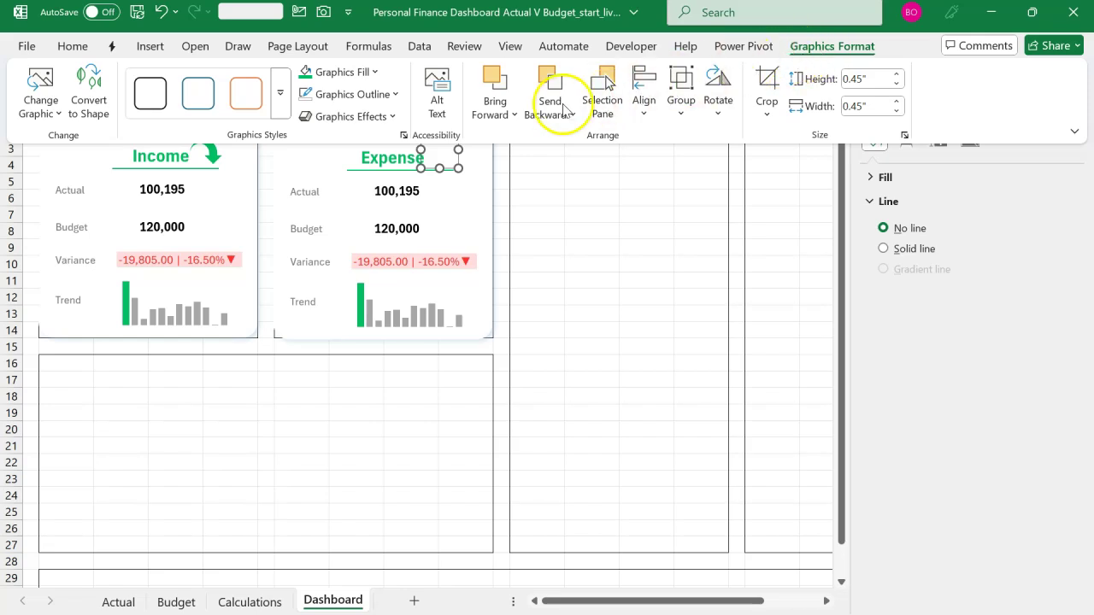
pyautogui.click(516, 108)
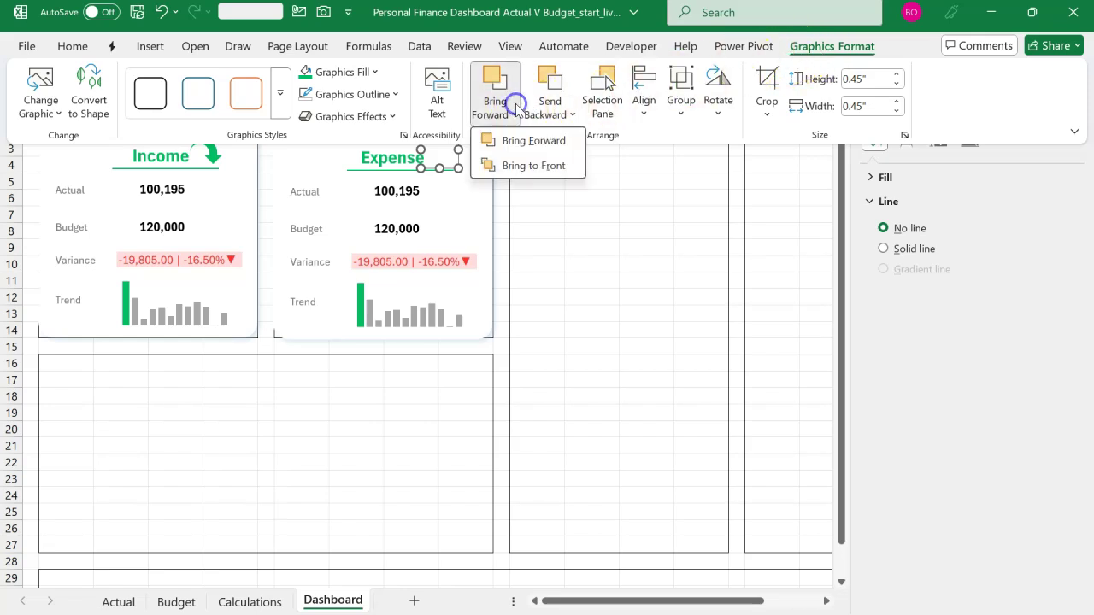
pyautogui.click(535, 165)
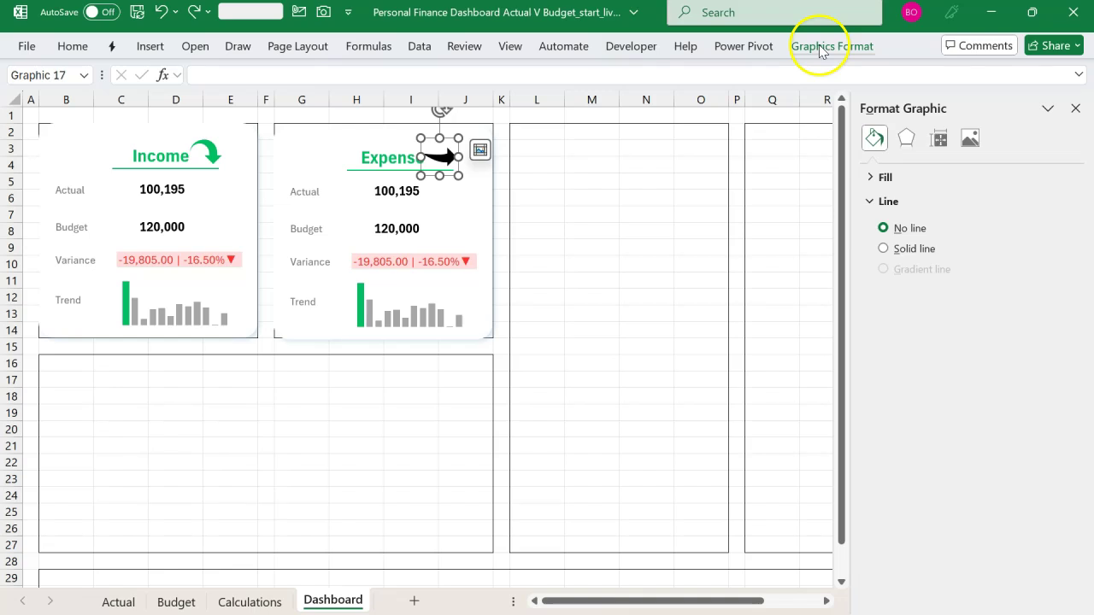
# Fill the Expense card's black arrow with the custom light red colour #FF9999
pyautogui.click(818, 48)
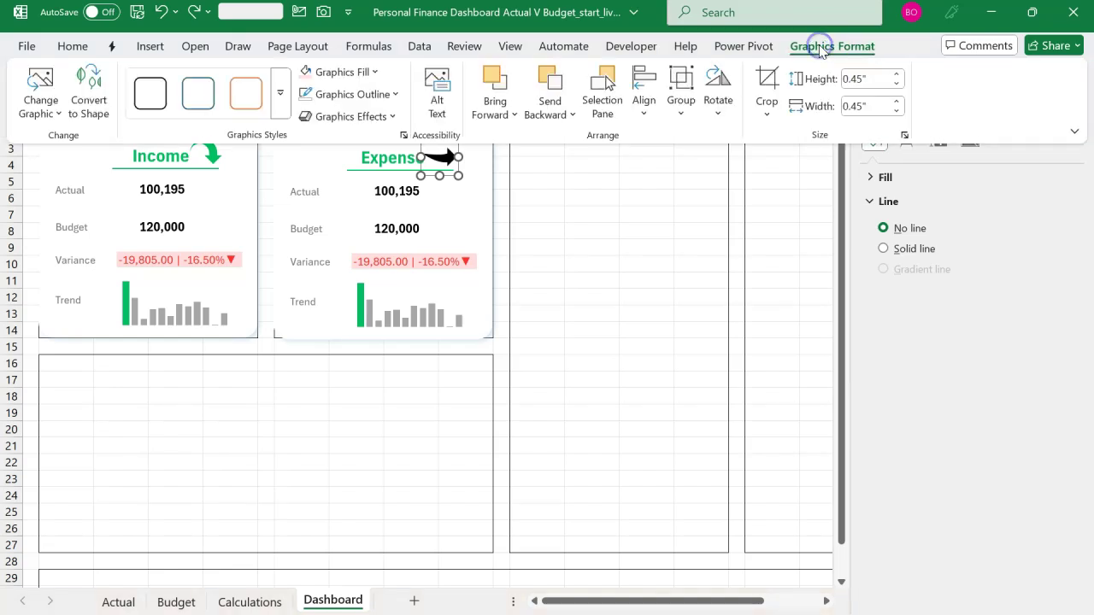
pyautogui.click(371, 73)
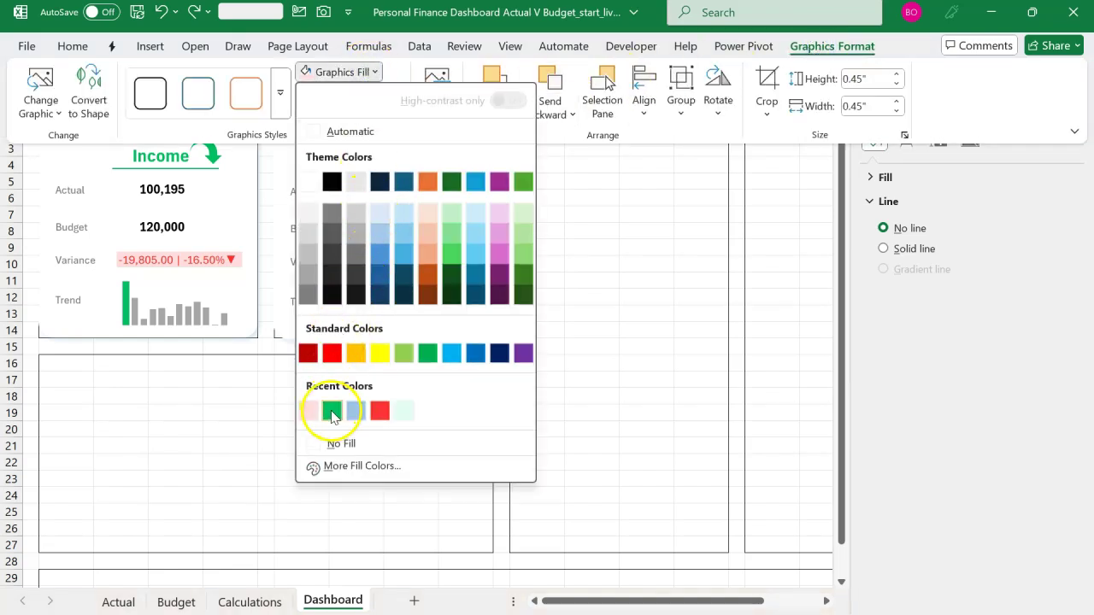
pyautogui.click(413, 467)
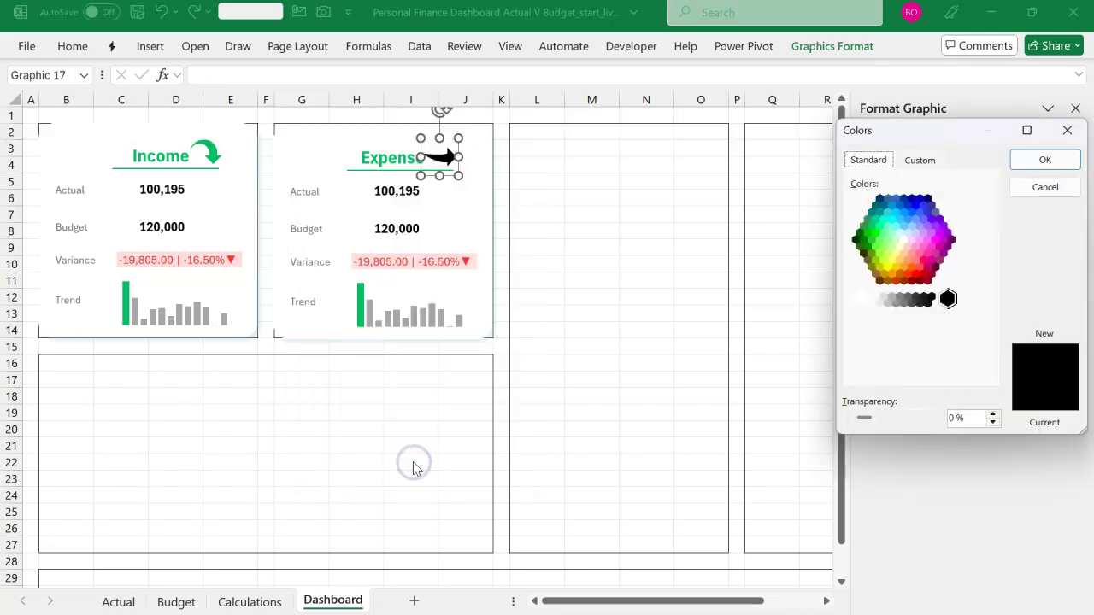
pyautogui.click(911, 254)
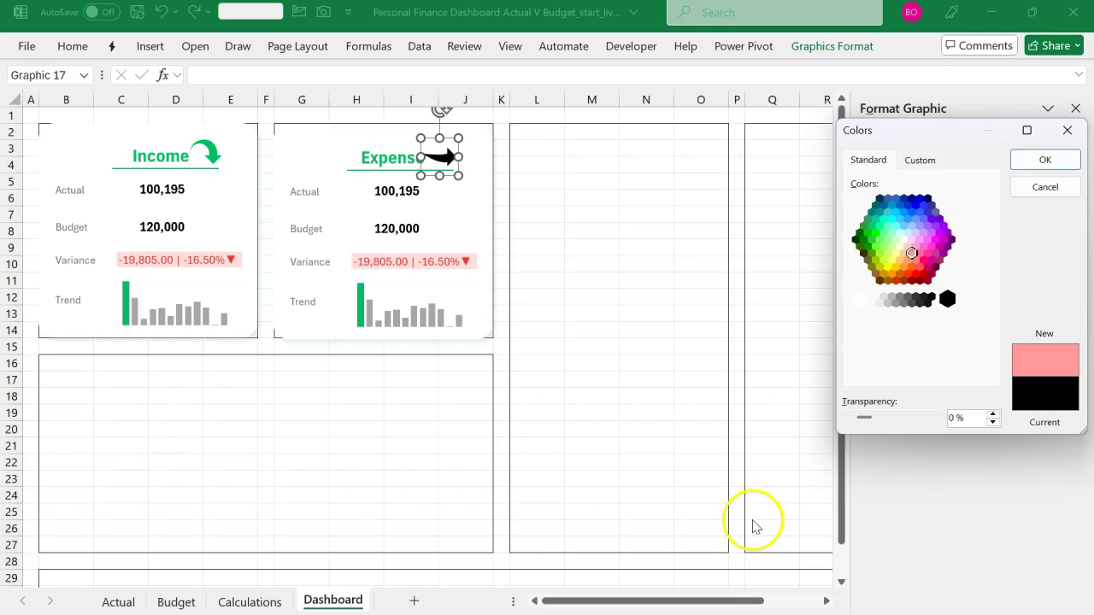
pyautogui.click(920, 161)
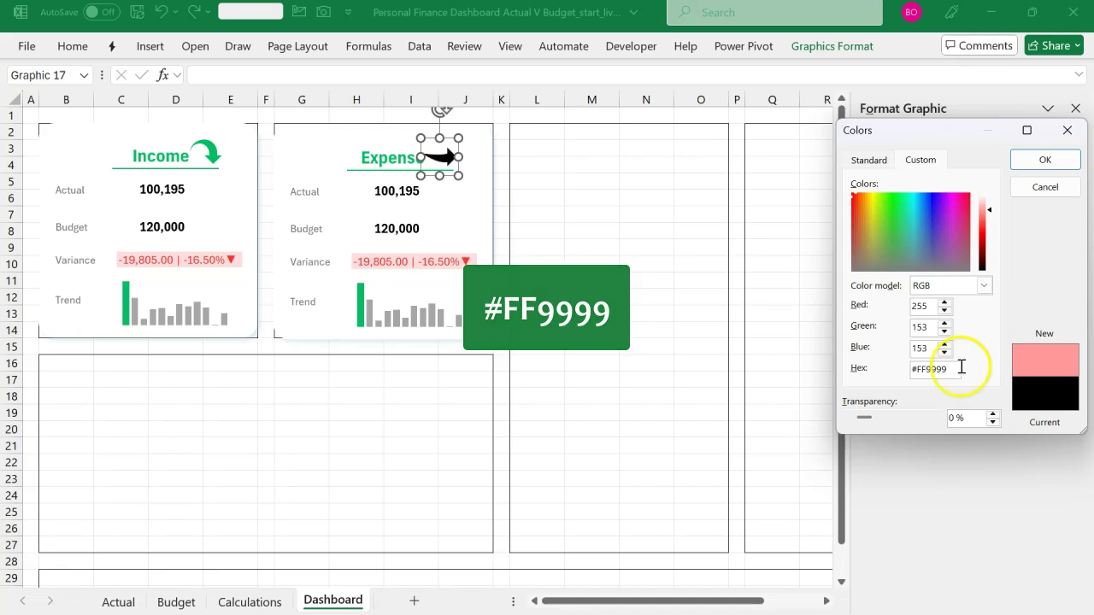
pyautogui.click(1043, 162)
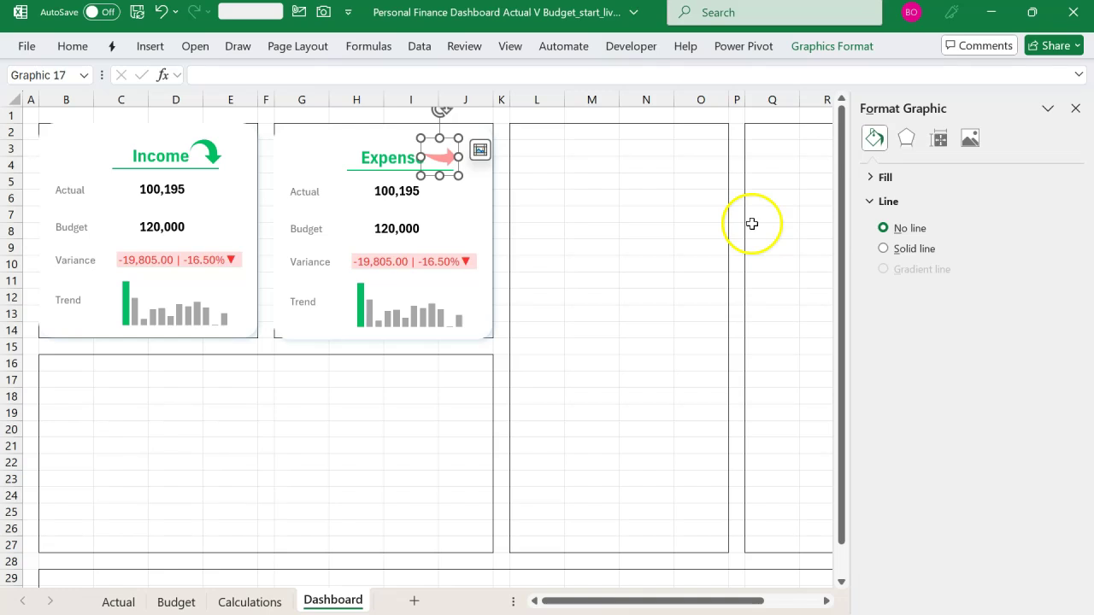
# Recolour the Expense title text with the recently used light red that matches the arrow
pyautogui.click(410, 151)
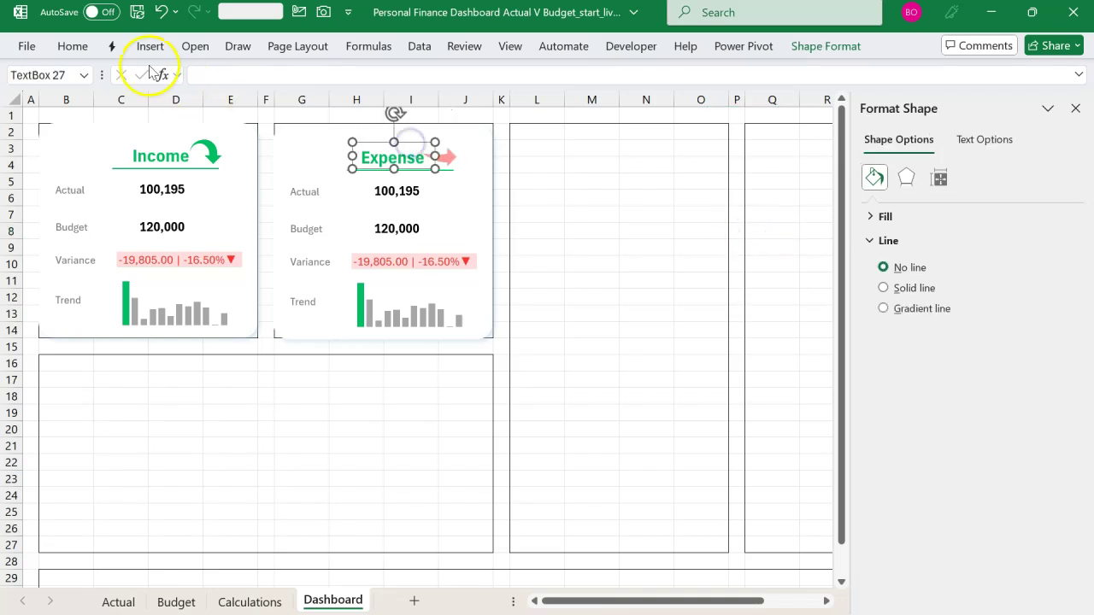
pyautogui.click(72, 46)
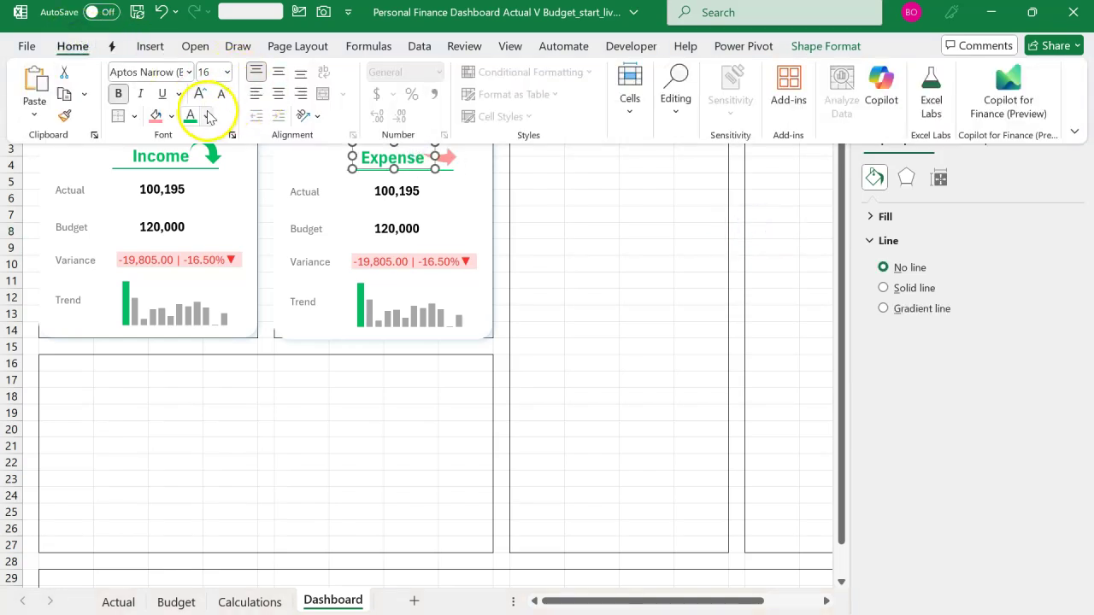
pyautogui.click(208, 116)
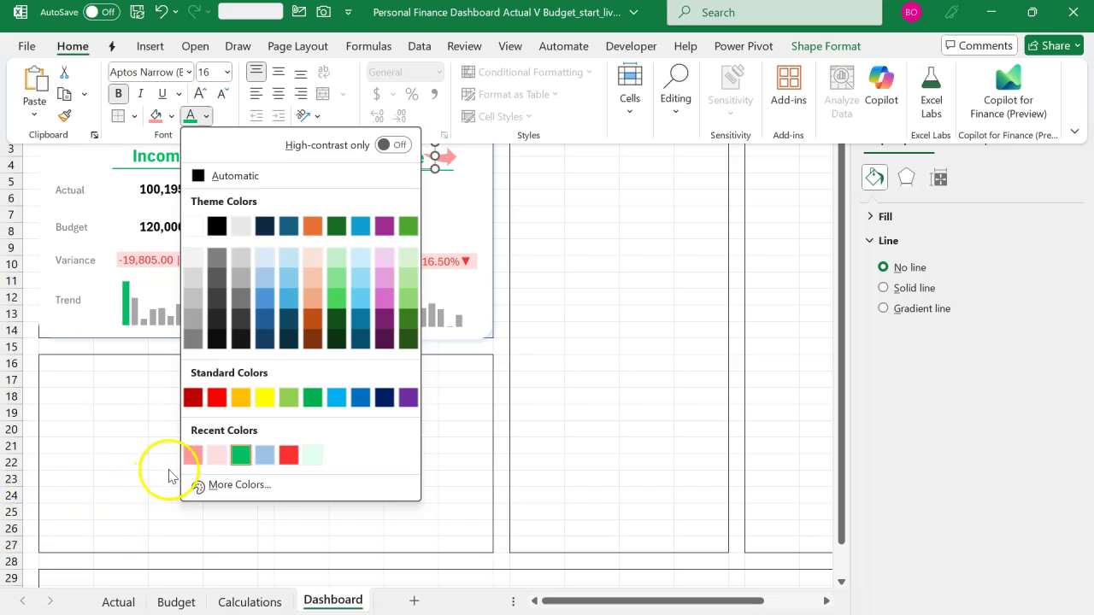
pyautogui.click(193, 454)
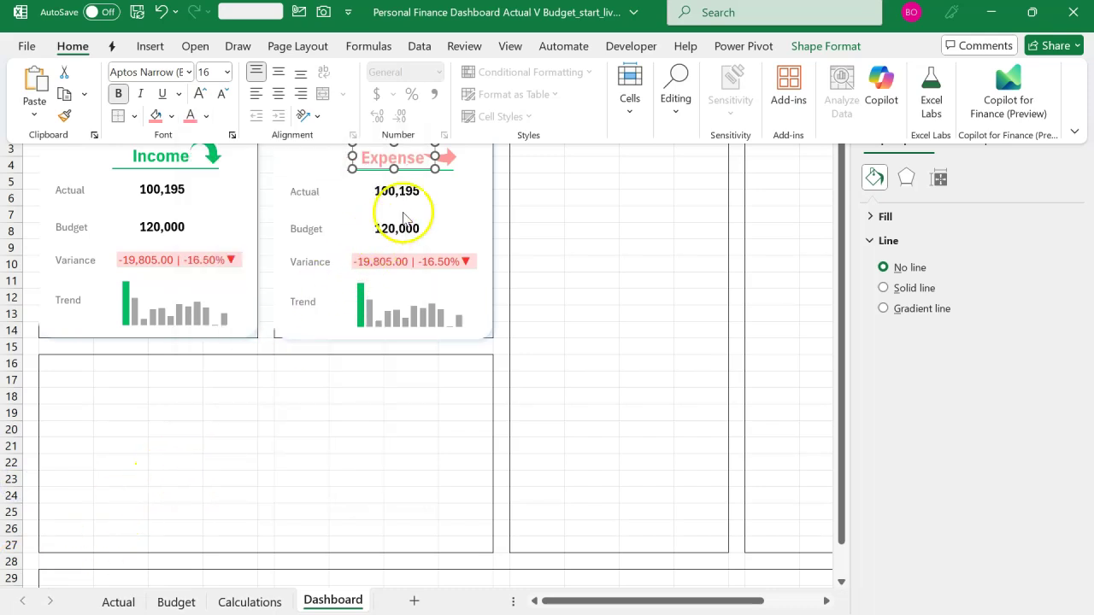
# Change the outline of the line under the Expense title to the same recent light red, and deselect it
pyautogui.click(446, 171)
pyautogui.click(473, 94)
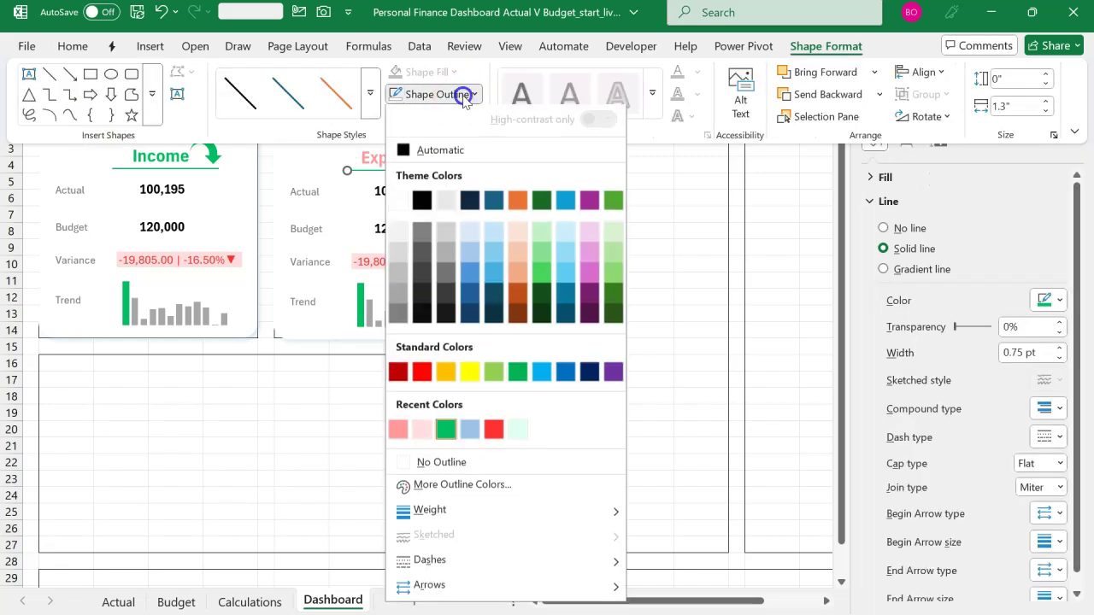
pyautogui.click(401, 435)
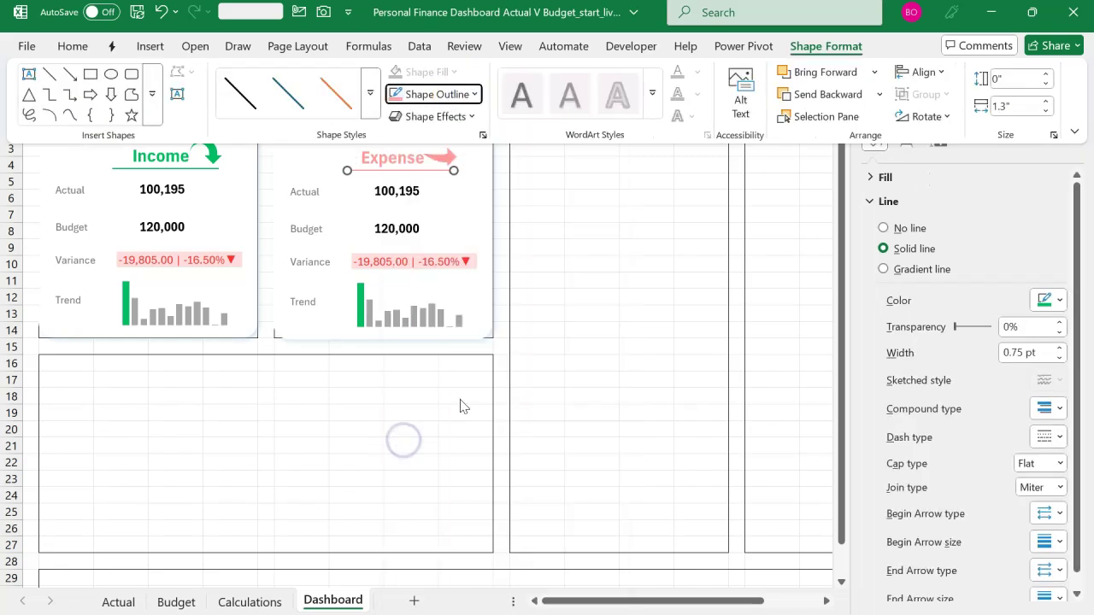
pyautogui.click(554, 349)
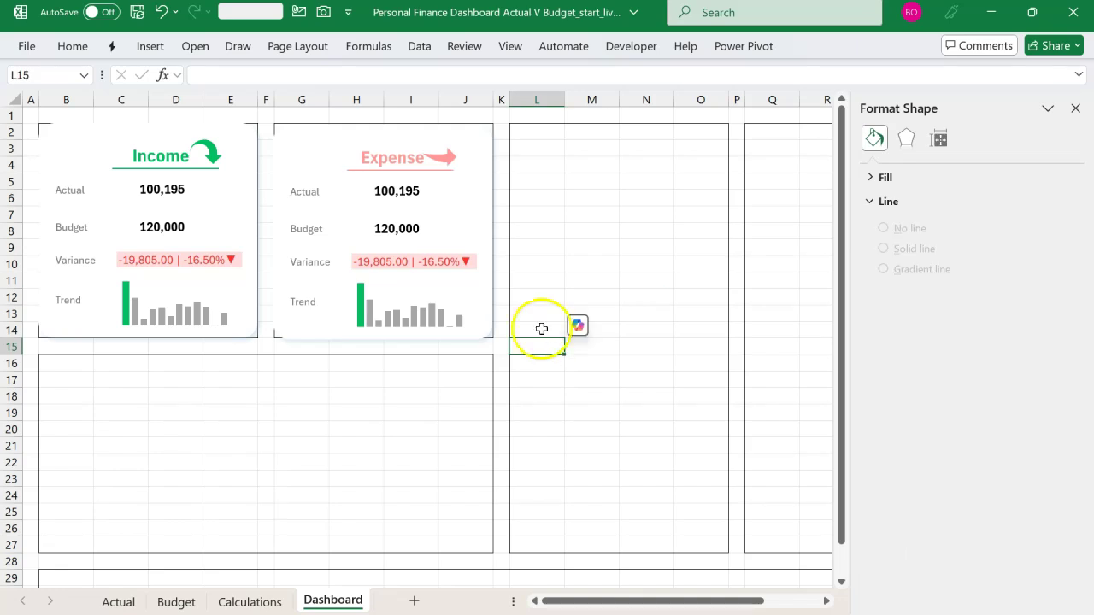
# Link the Expense card's Actual value text box to cell D5 on the Calculations sheet
pyautogui.click(410, 196)
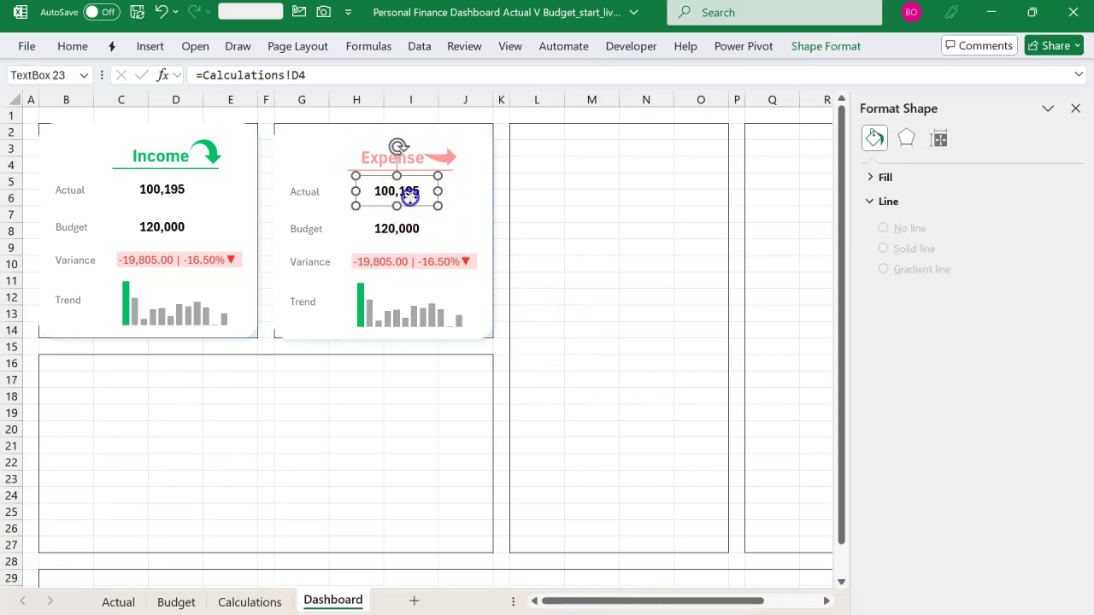
pyautogui.click(352, 76)
pyautogui.click(250, 602)
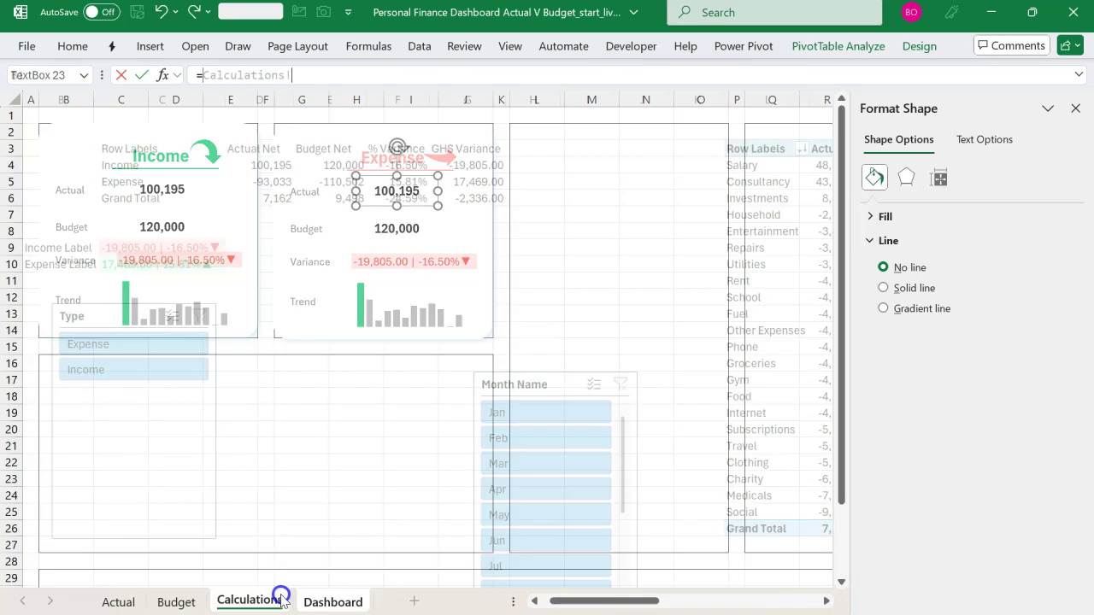
pyautogui.click(291, 181)
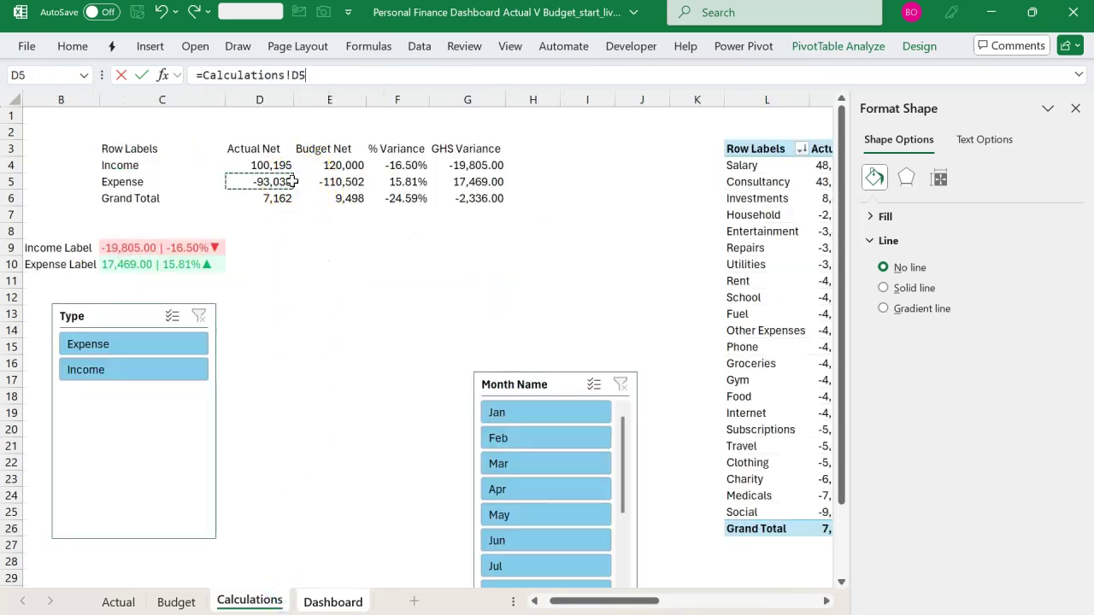
pyautogui.press('Return')
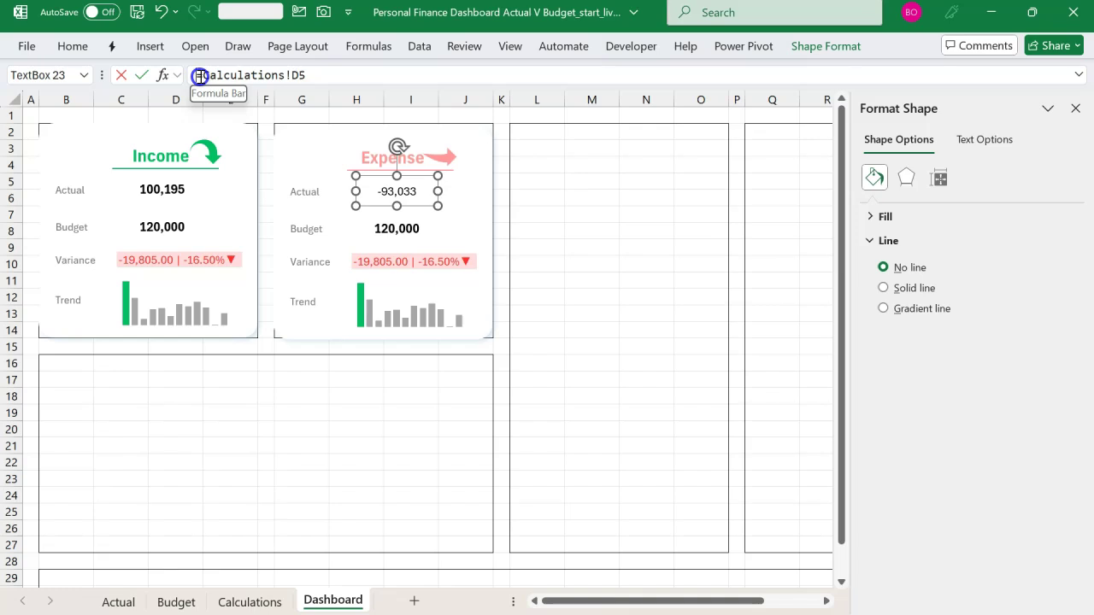
# Try to negate the Expense Actual text box link with =-Calculations!D5, and leave the formula edit
pyautogui.click(199, 75)
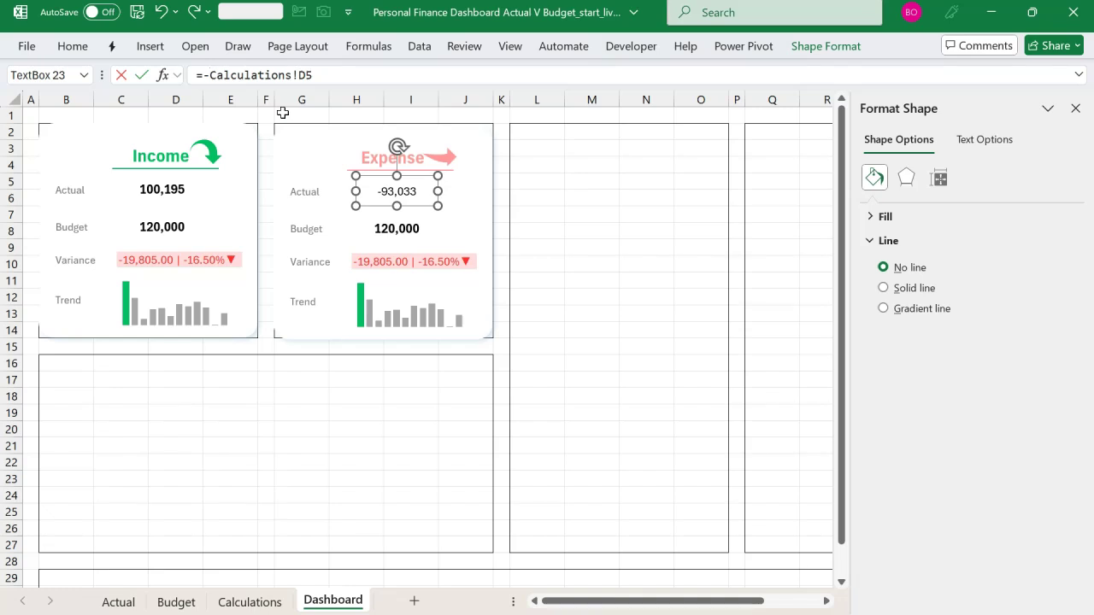
pyautogui.press('Return')
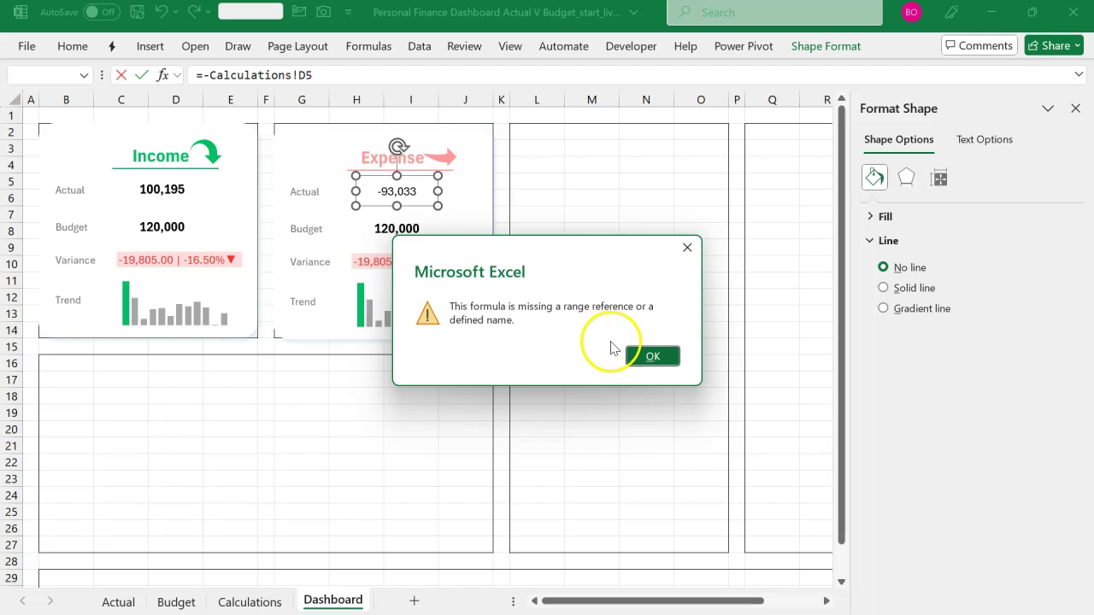
pyautogui.click(649, 357)
pyautogui.click(640, 354)
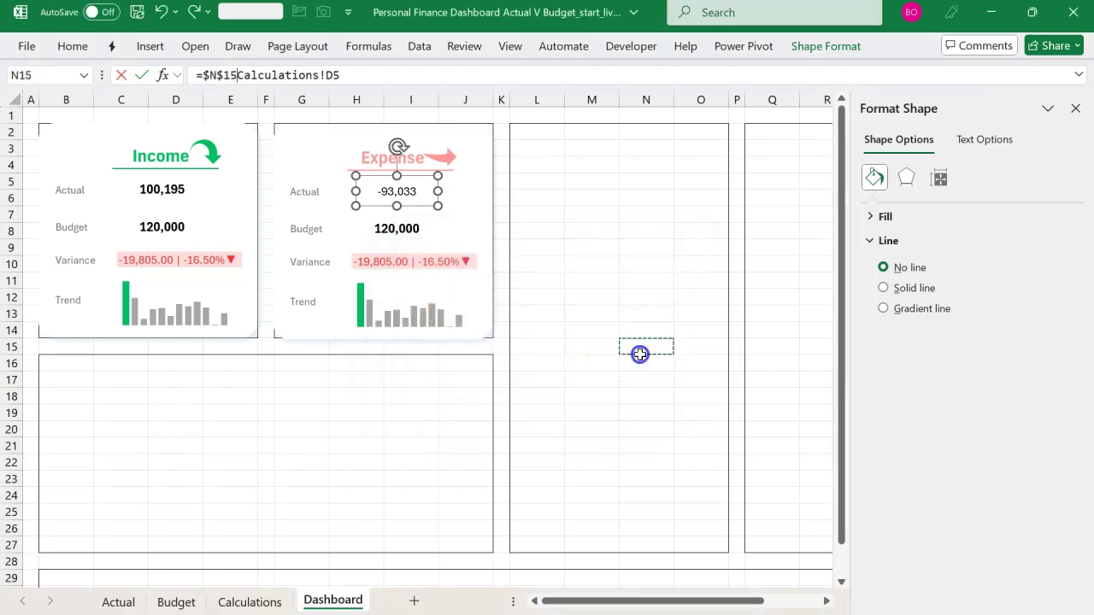
pyautogui.press('Escape')
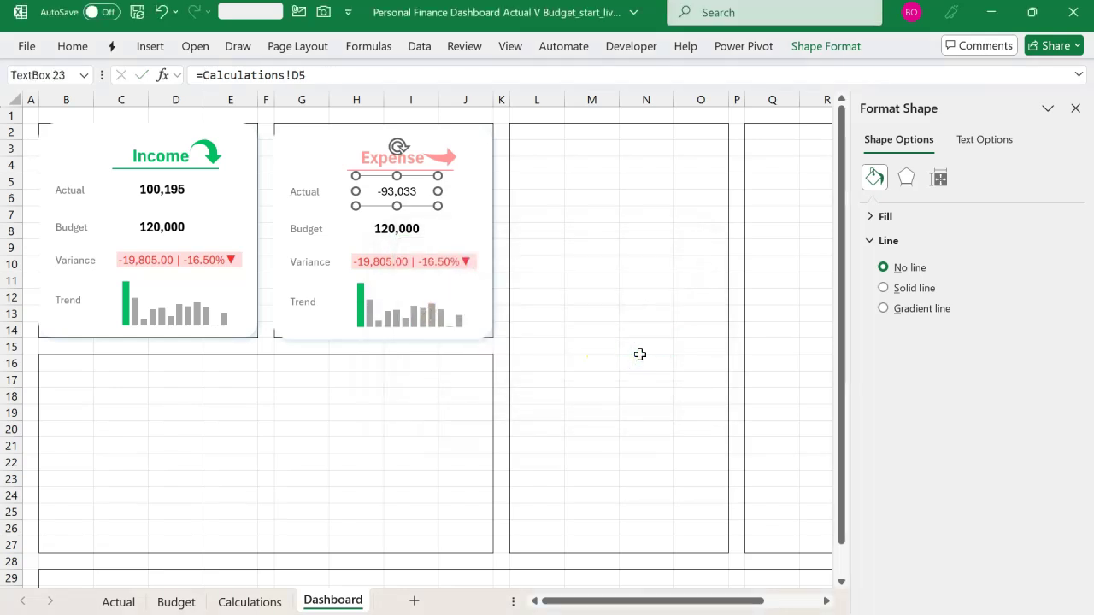
pyautogui.press('Escape')
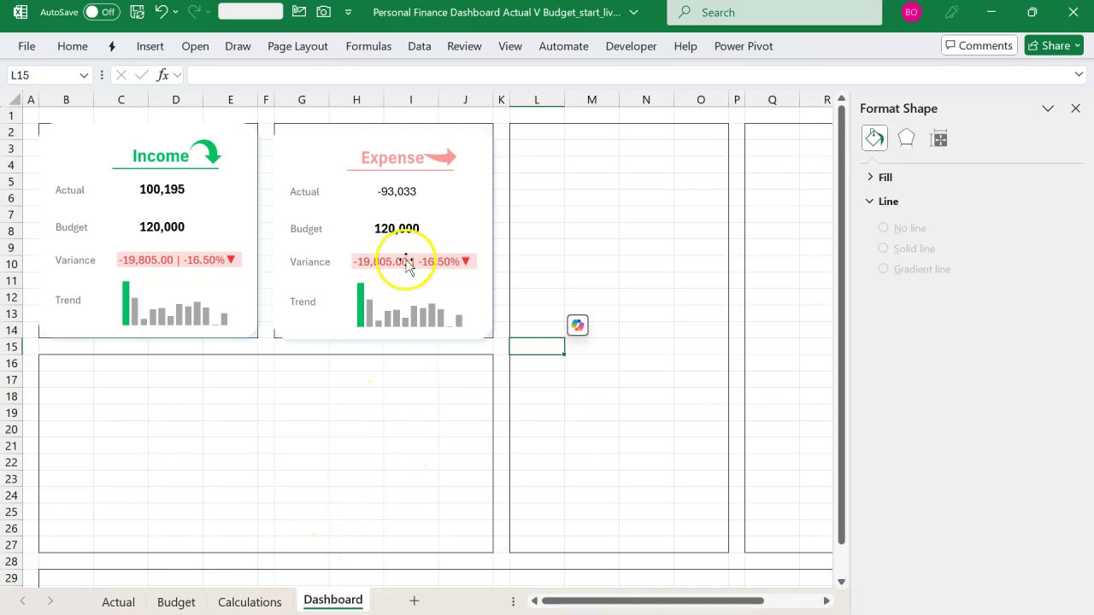
# On the Calculations sheet, enter =-D5 in D7 and fill it across to E7 for positive expense actual and budget values
pyautogui.click(272, 600)
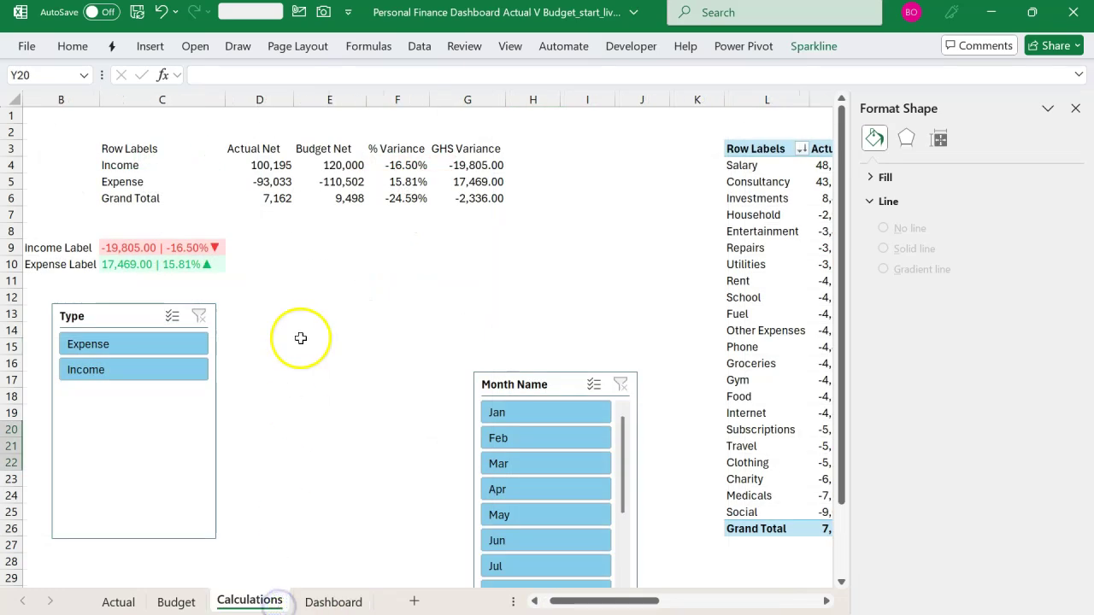
pyautogui.click(271, 215)
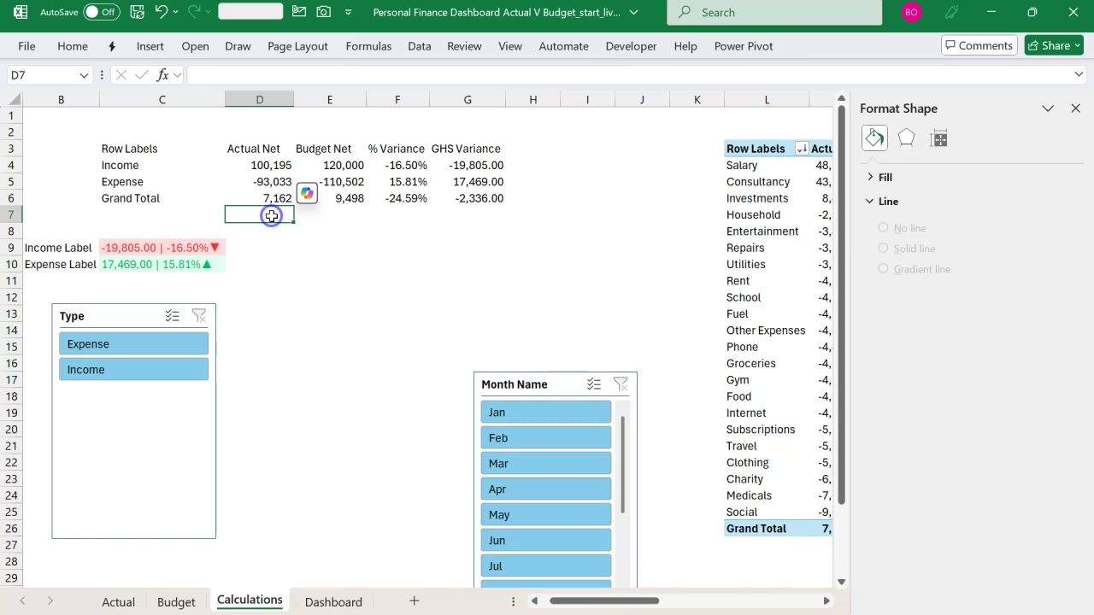
pyautogui.write('=')
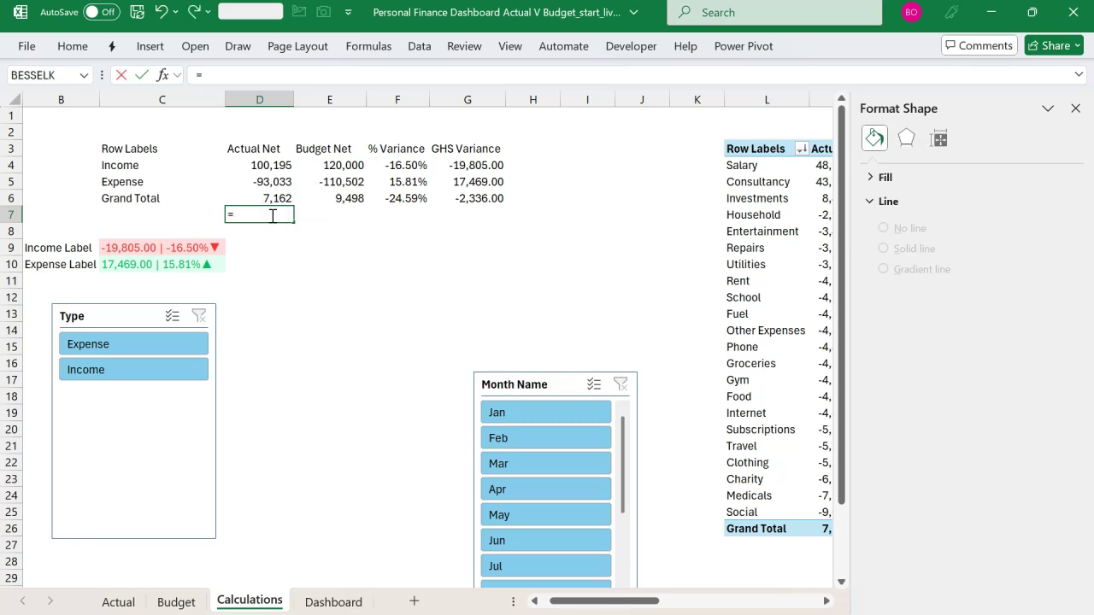
pyautogui.write('-')
pyautogui.press('Up')
pyautogui.press('Up')
pyautogui.press('Up')
pyautogui.press('Down')
pyautogui.press('Return')
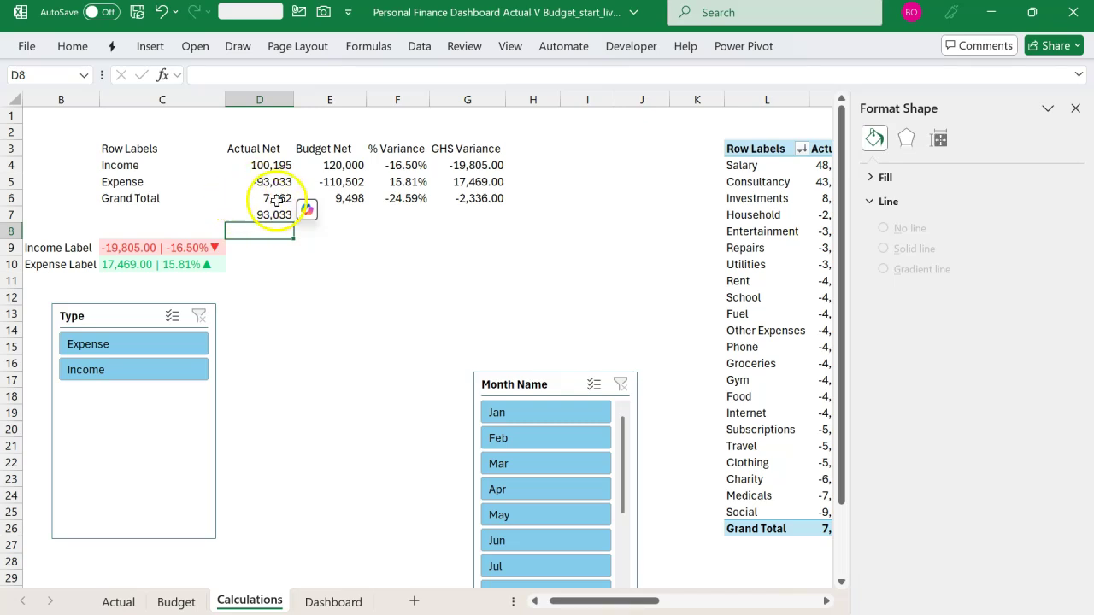
pyautogui.moveTo(269, 213); pyautogui.dragTo(360, 219)
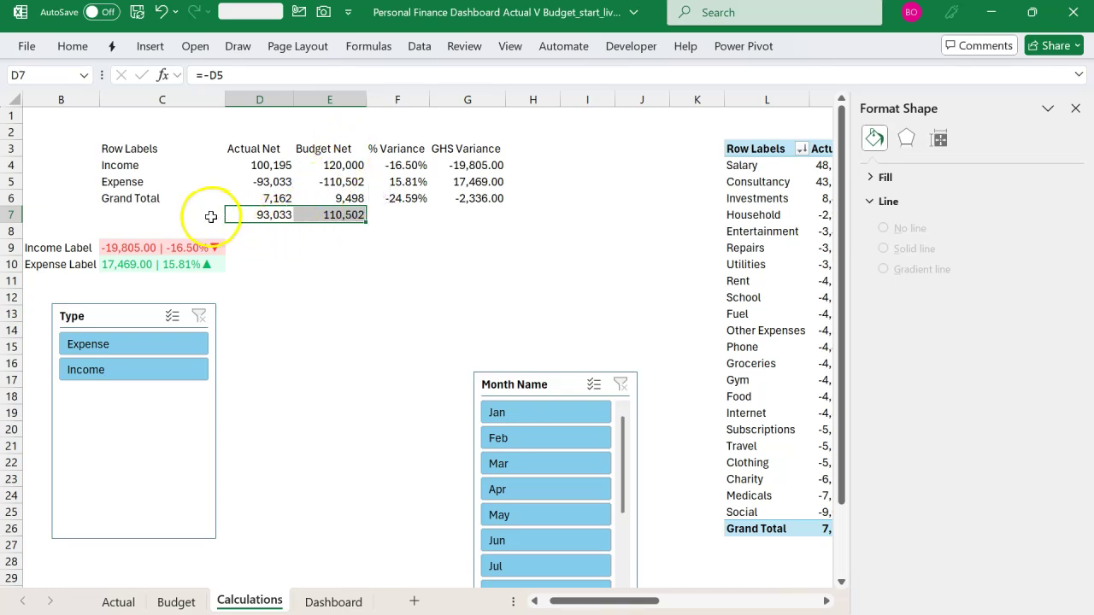
# Relink the Expense card's Actual value text box on the Dashboard to =Calculations!D7
pyautogui.click(334, 601)
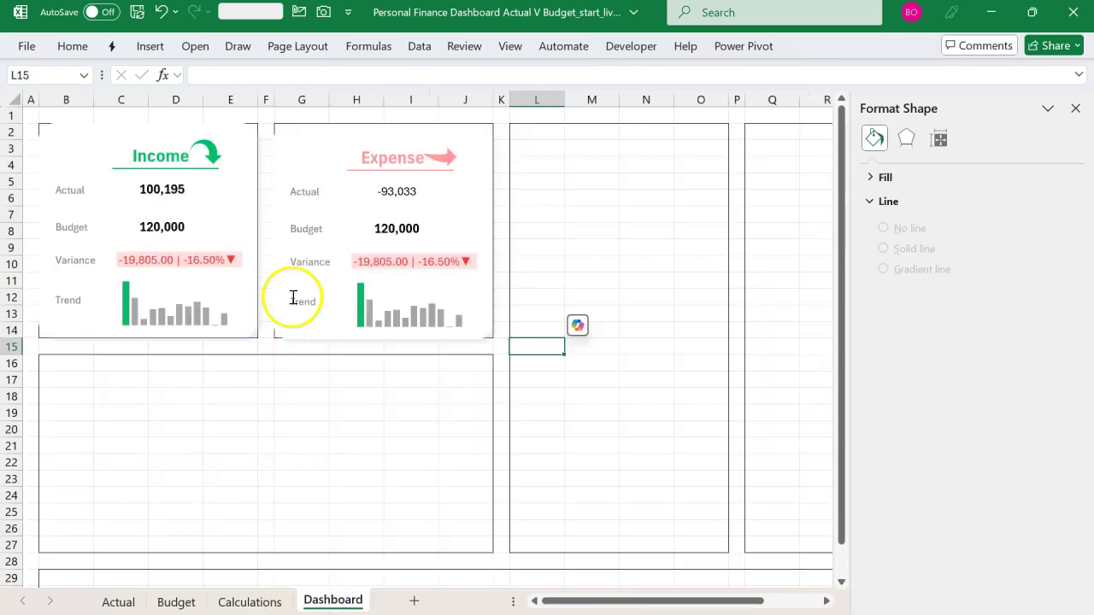
pyautogui.click(397, 193)
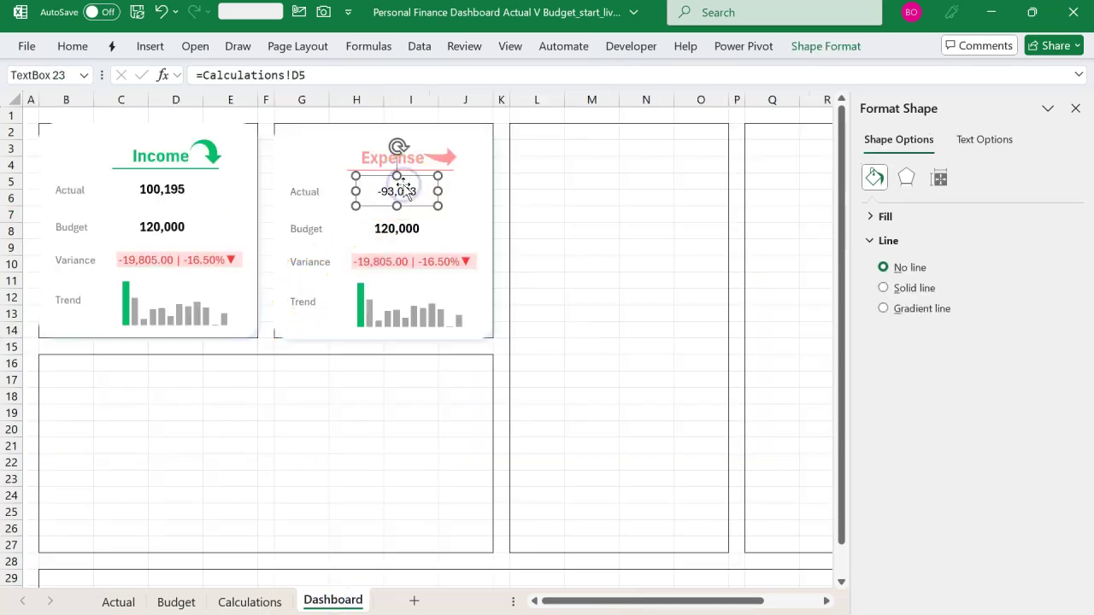
pyautogui.moveTo(329, 69); pyautogui.dragTo(164, 69)
pyautogui.write('=')
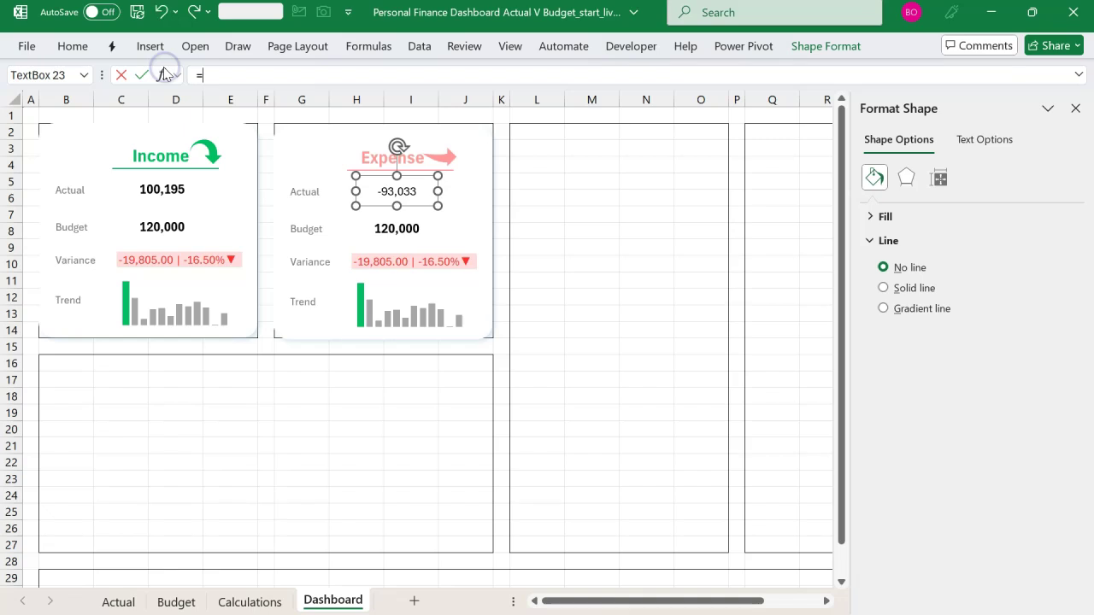
pyautogui.click(254, 601)
pyautogui.click(284, 215)
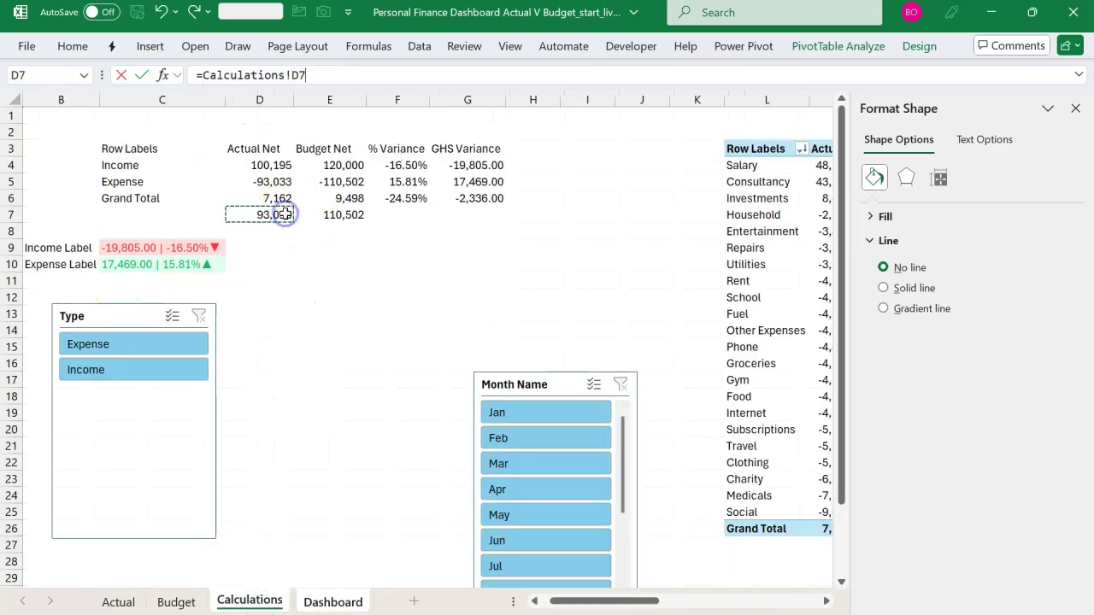
pyautogui.press('Return')
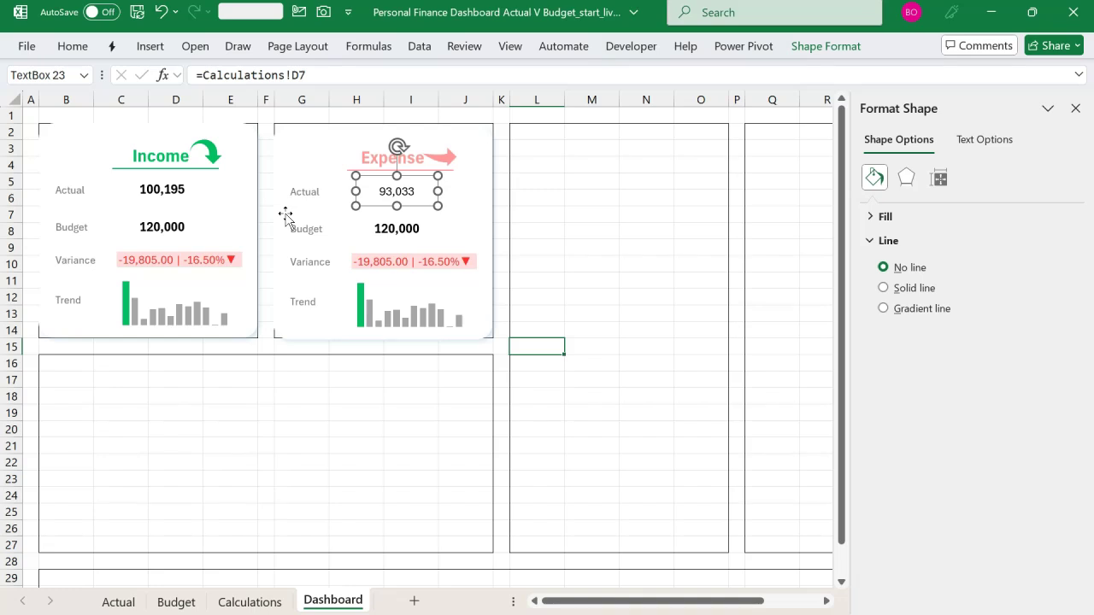
# Relink the Expense card's Budget value text box to =Calculations!E7
pyautogui.click(393, 229)
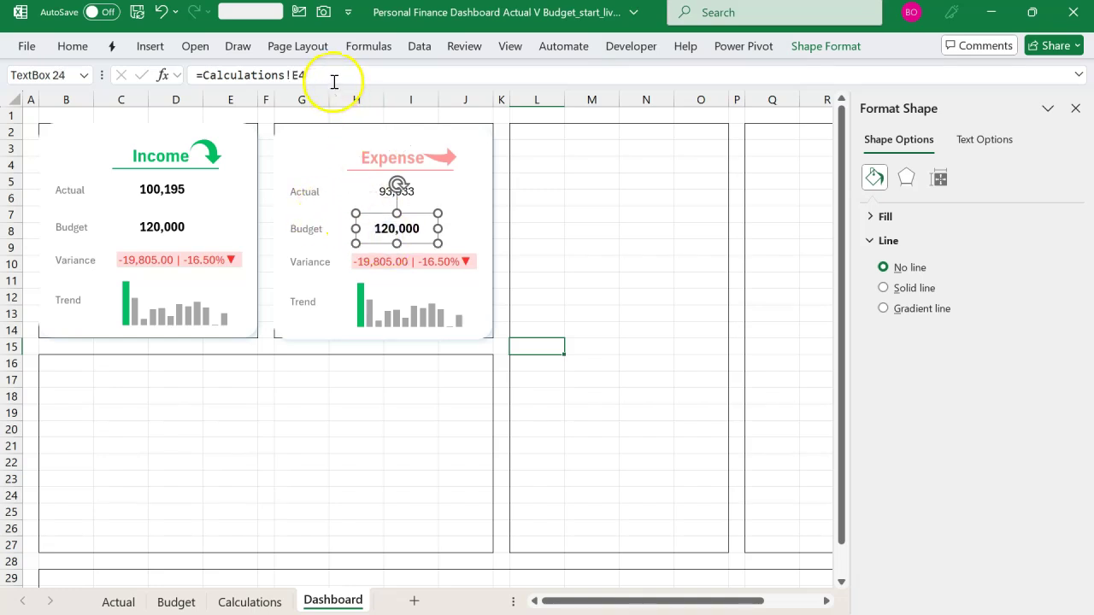
pyautogui.moveTo(333, 77); pyautogui.dragTo(194, 79)
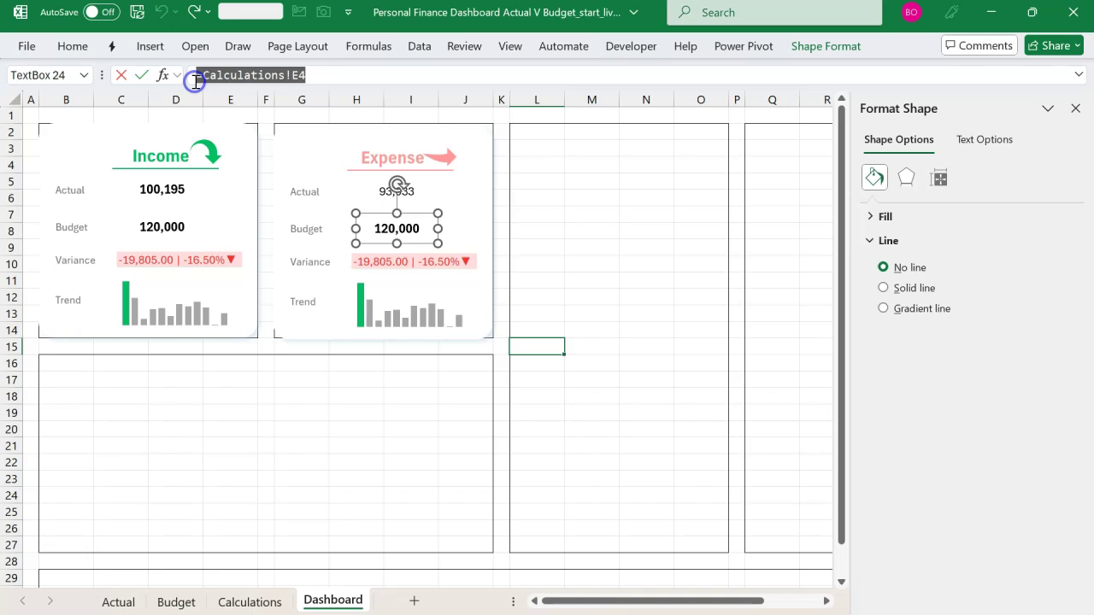
pyautogui.press('BackSpace')
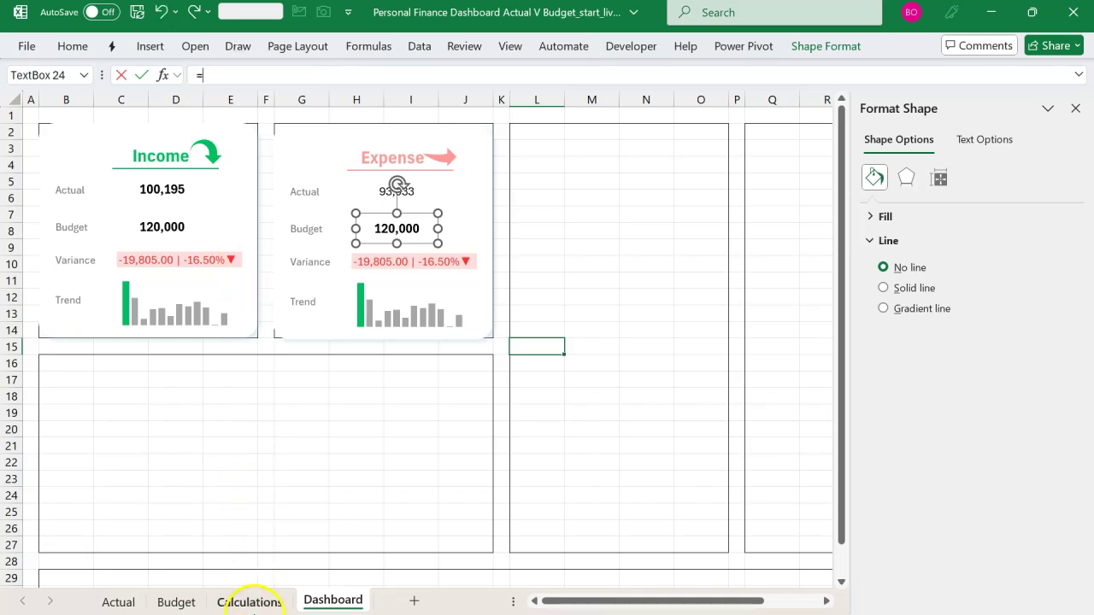
pyautogui.click(267, 603)
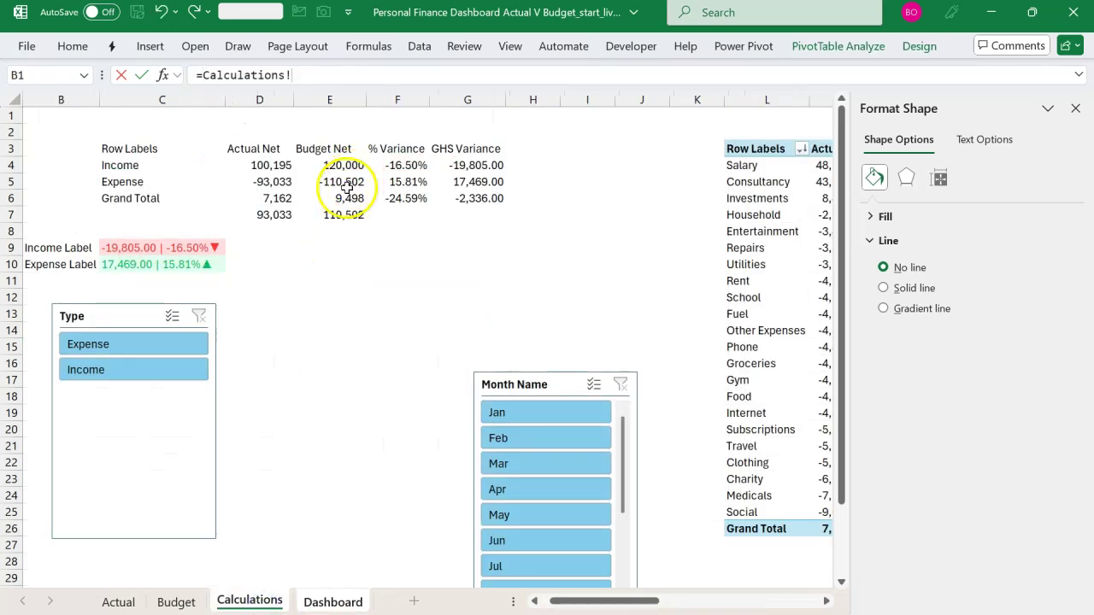
pyautogui.click(343, 215)
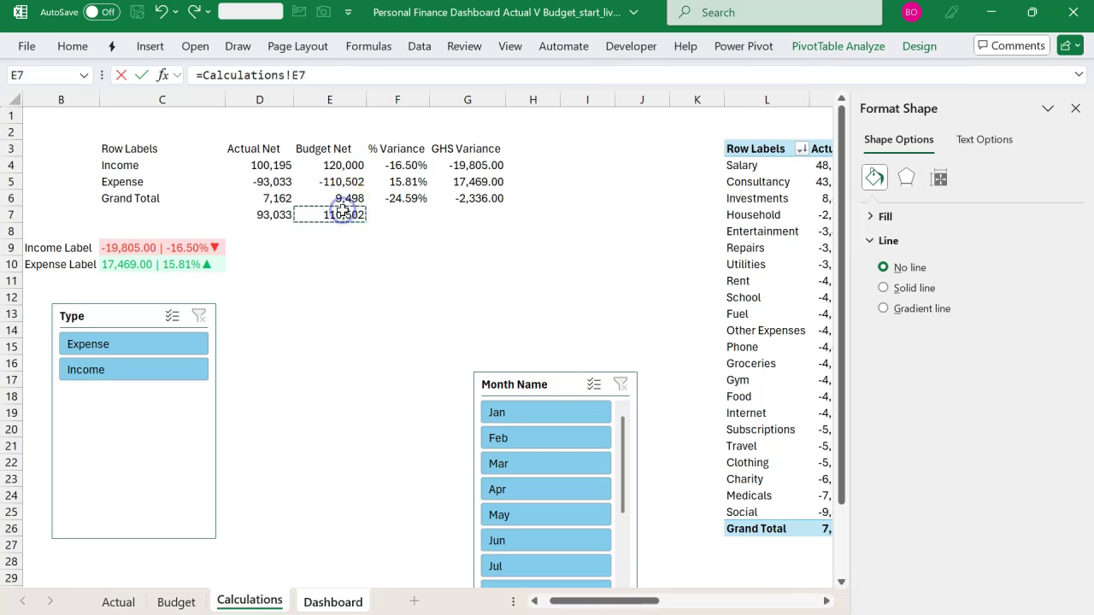
pyautogui.press('Return')
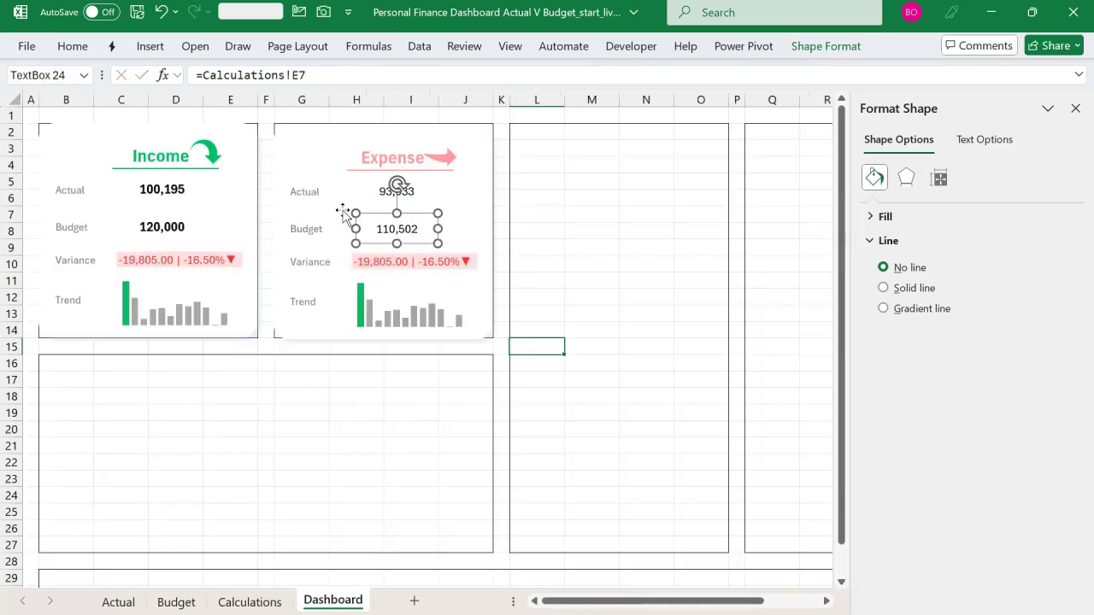
pyautogui.press('Escape')
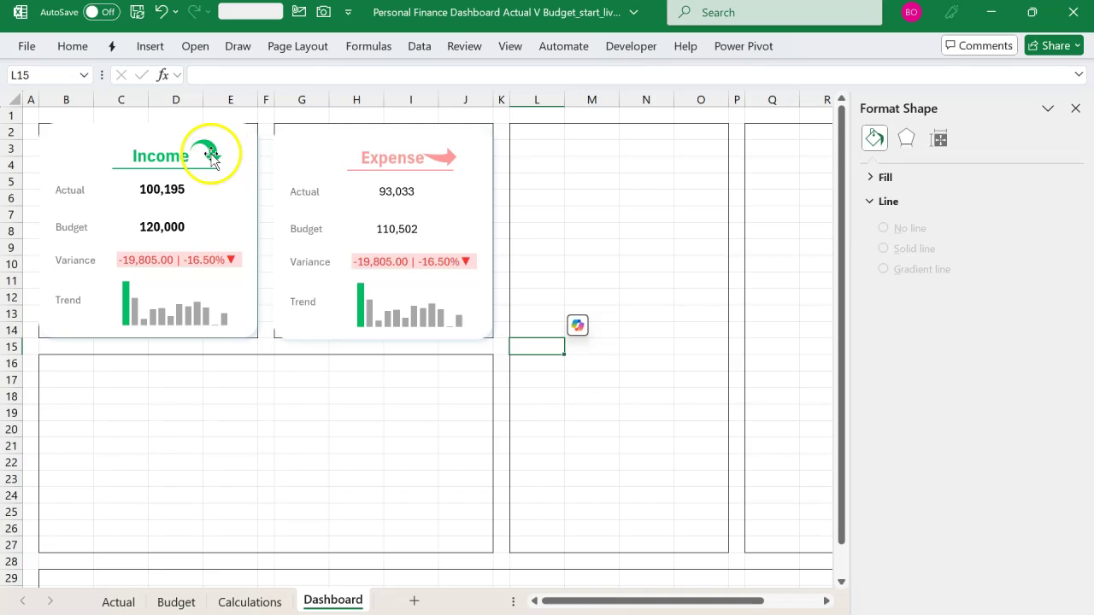
# Copy the Income card's Actual value formatting onto the Expense card's Actual and Budget values
pyautogui.click(155, 193)
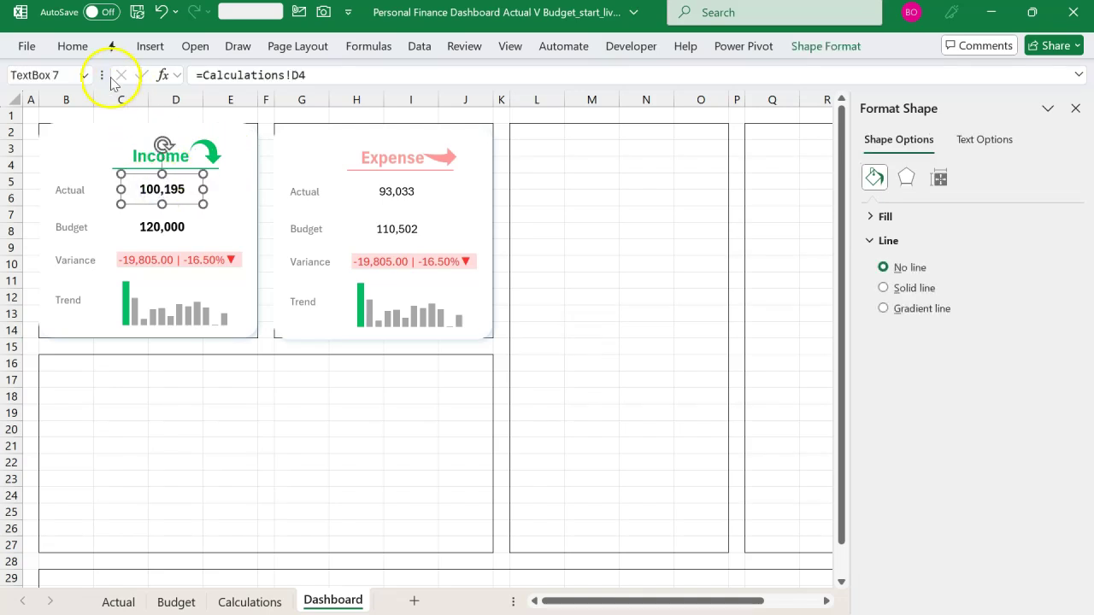
pyautogui.click(79, 53)
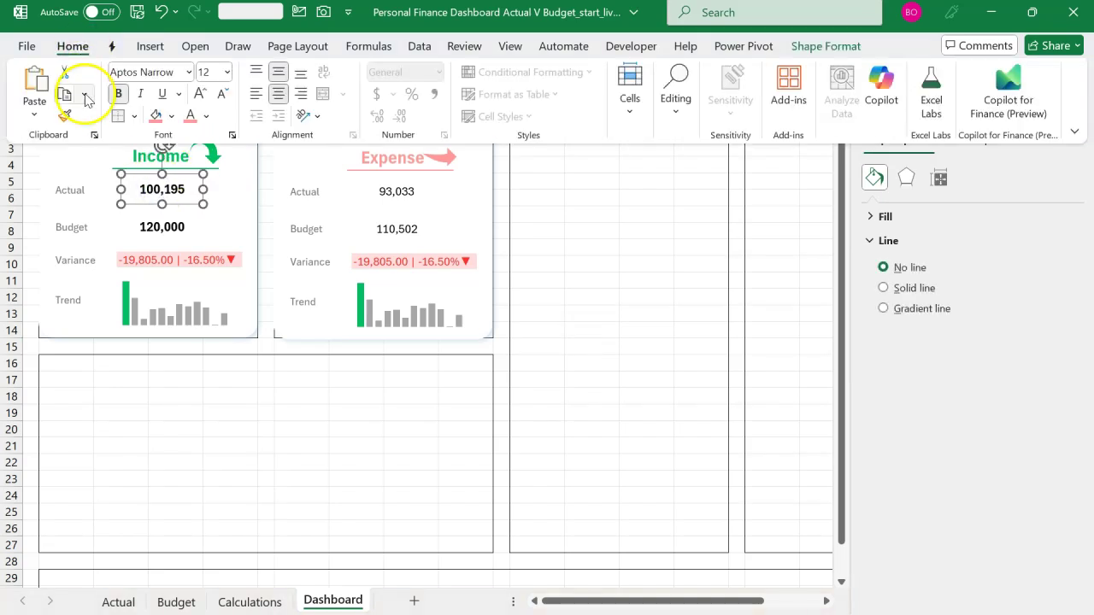
pyautogui.click(70, 119)
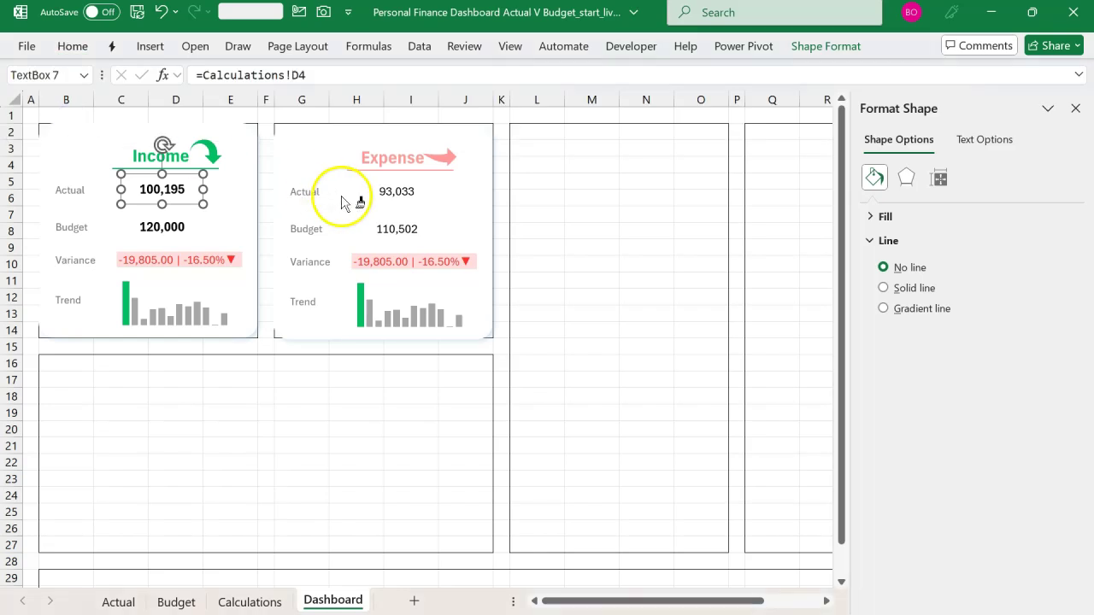
pyautogui.click(399, 190)
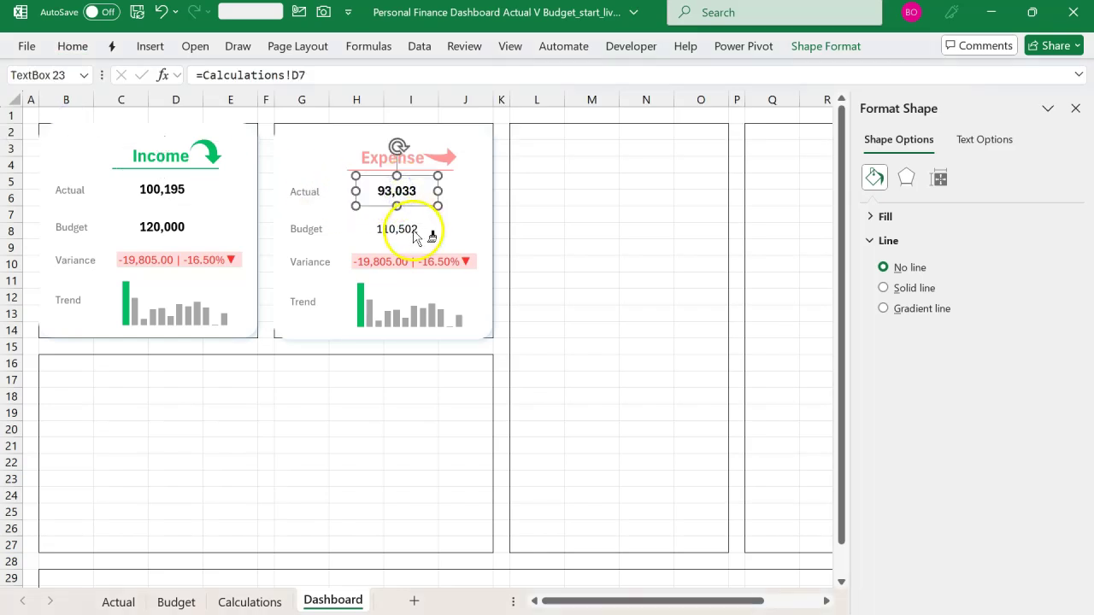
pyautogui.click(415, 231)
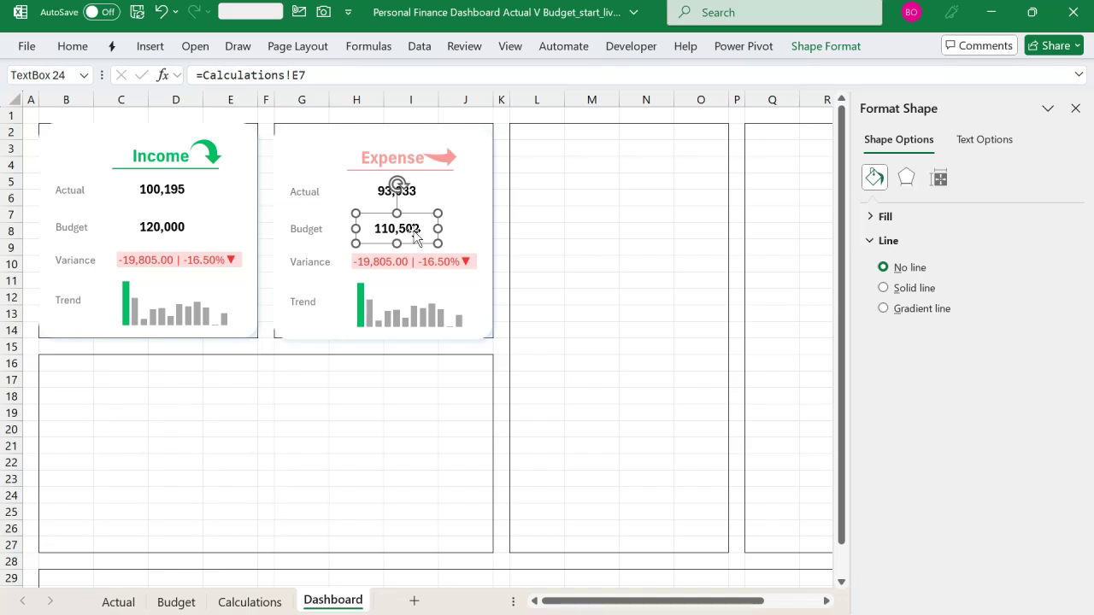
# Delete the copied variance picture and trend chart picture from the Expense card
pyautogui.click(446, 265)
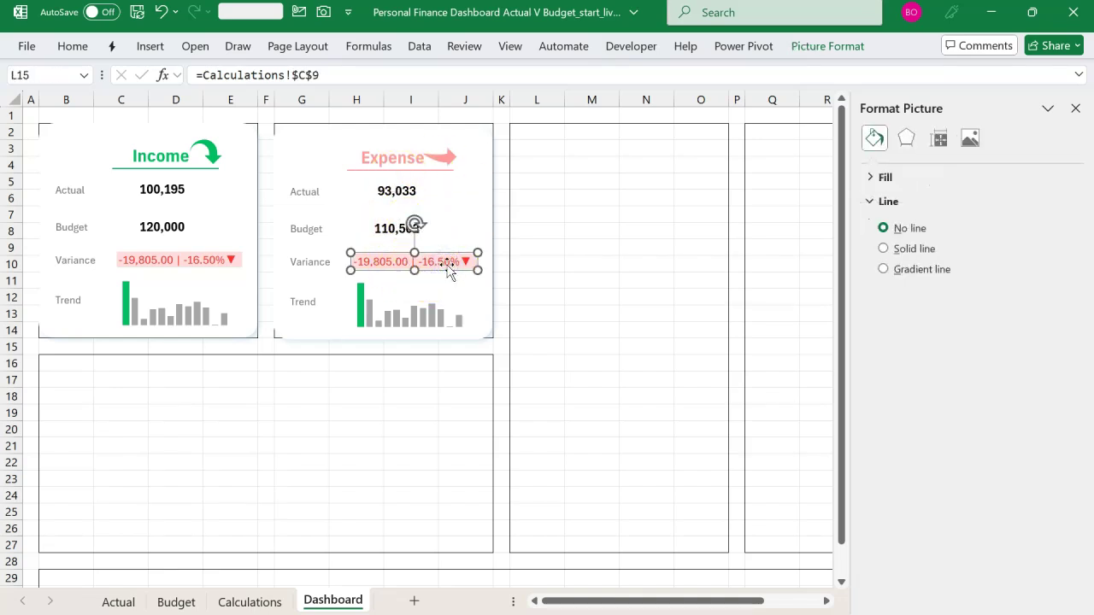
pyautogui.press('Delete')
pyautogui.click(415, 309)
pyautogui.press('Delete')
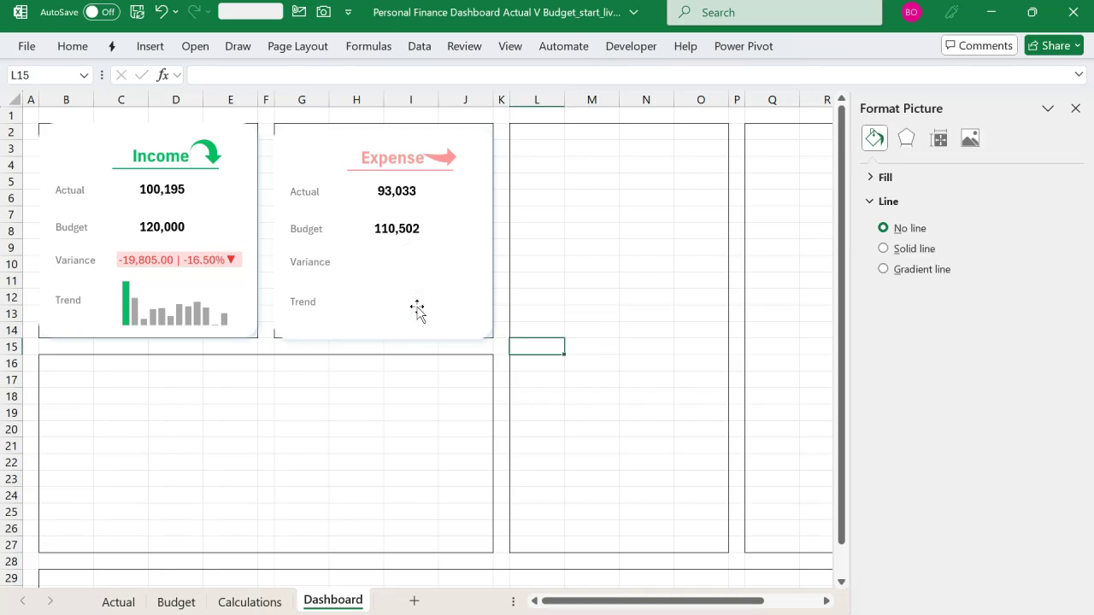
# Place a Camera snapshot of the Expense Label in Calculations C10 beside Variance on the Expense card
pyautogui.click(256, 600)
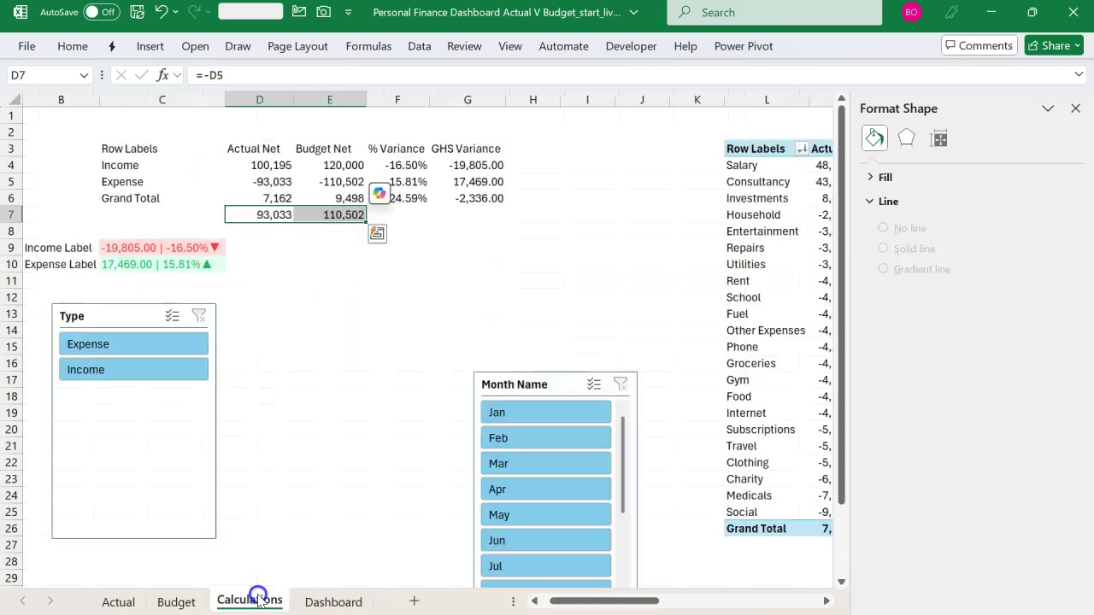
pyautogui.click(183, 268)
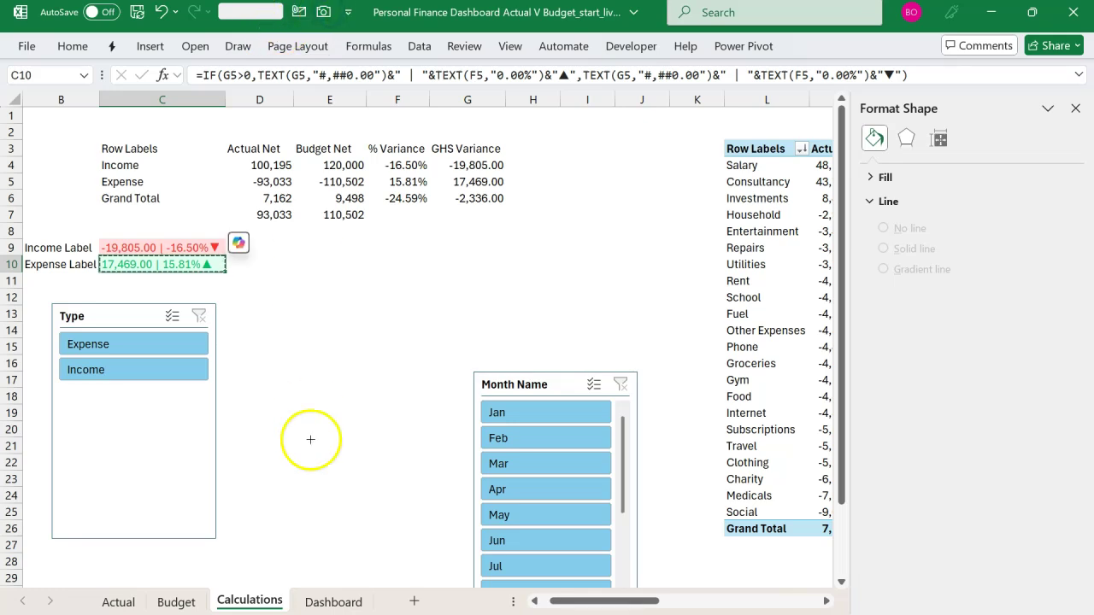
pyautogui.click(324, 603)
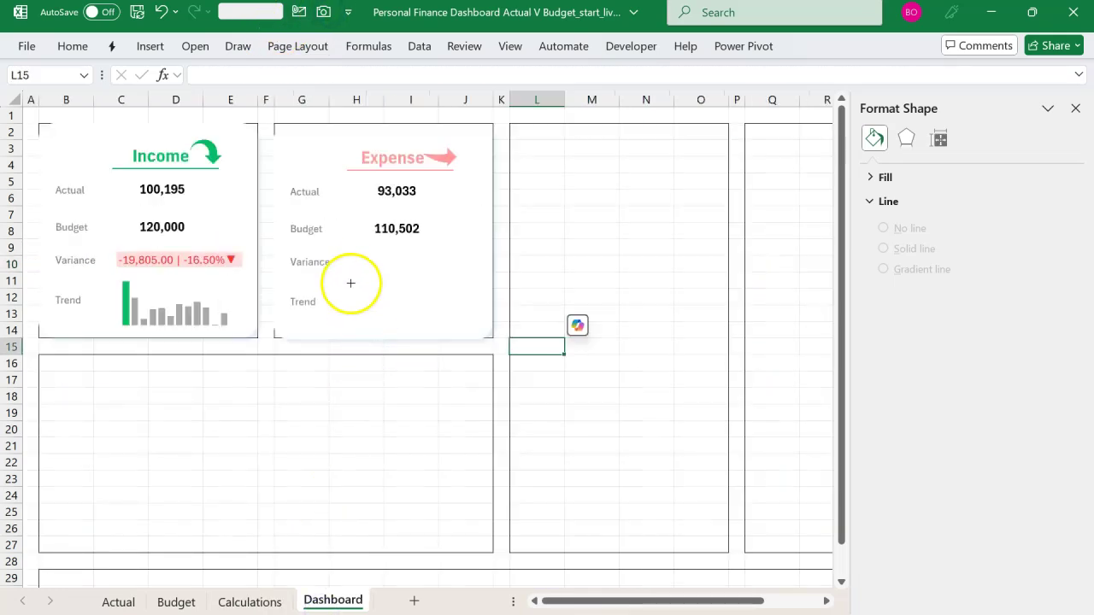
pyautogui.click(349, 256)
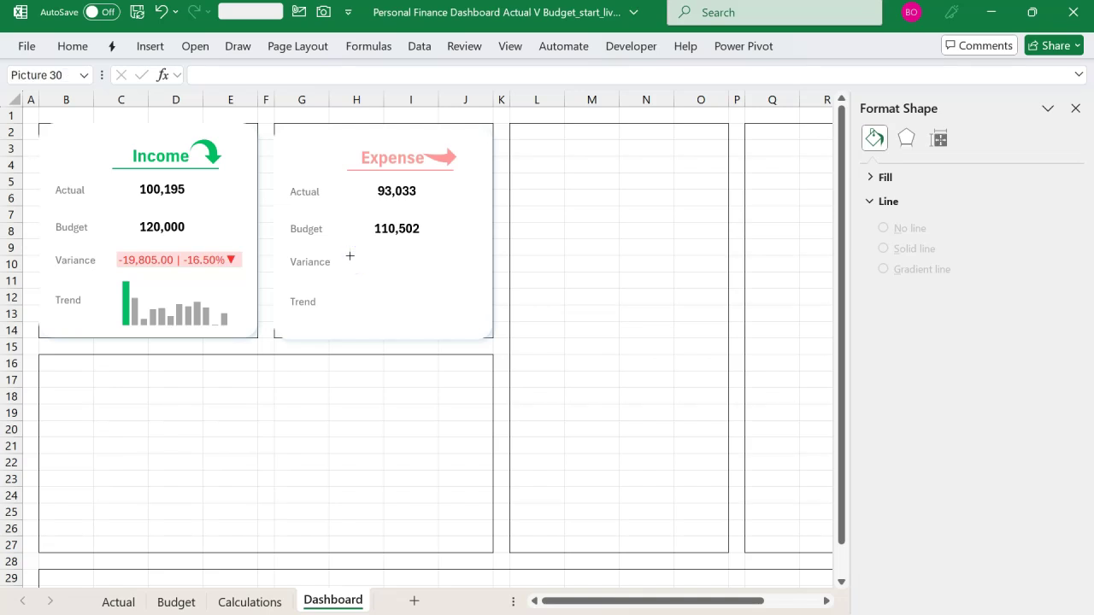
pyautogui.click(350, 257)
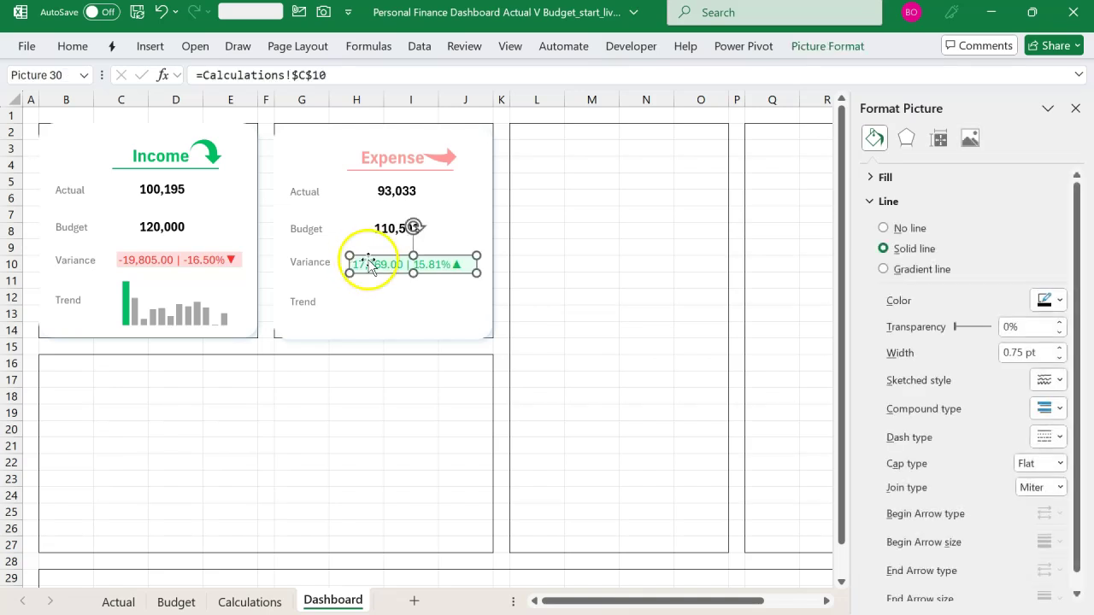
pyautogui.moveTo(377, 259); pyautogui.dragTo(370, 254)
# Remove the outline from the Expense variance picture and align it with the Variance label
pyautogui.click(825, 45)
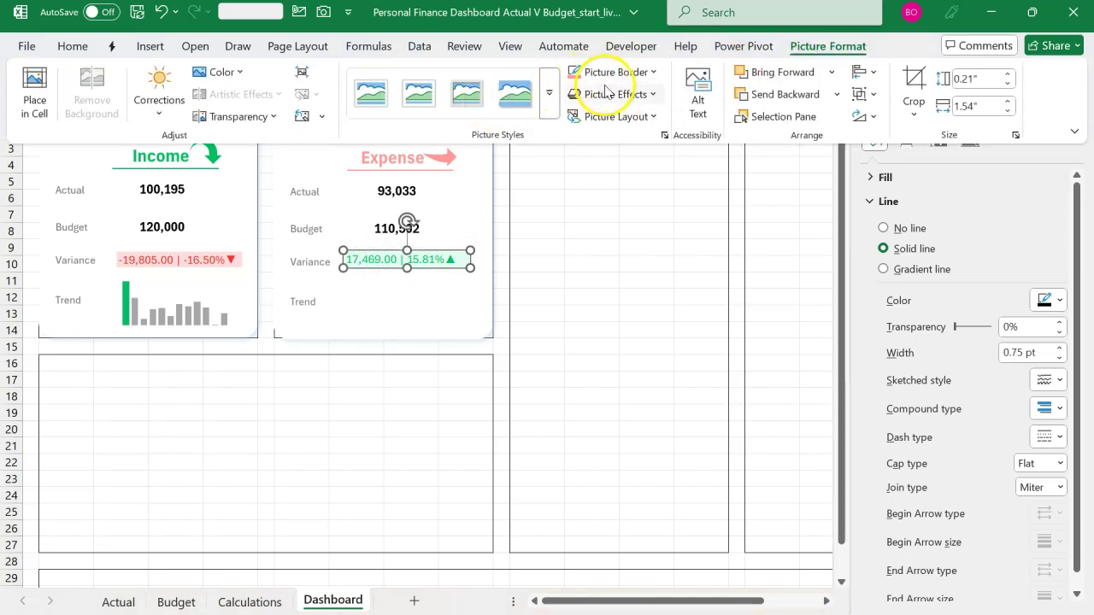
pyautogui.click(651, 73)
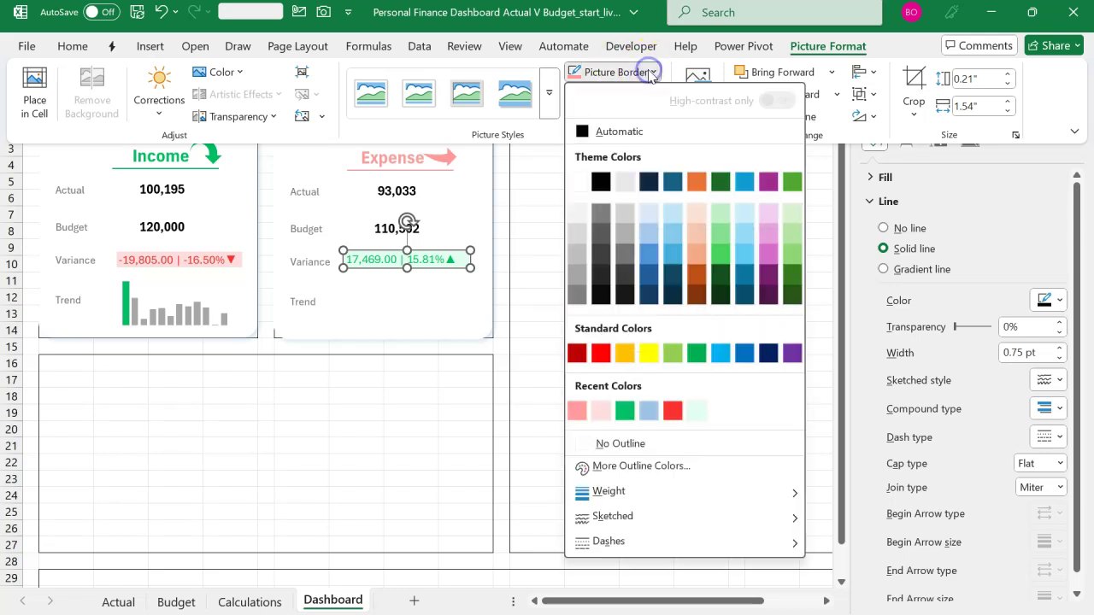
pyautogui.click(615, 442)
pyautogui.click(541, 332)
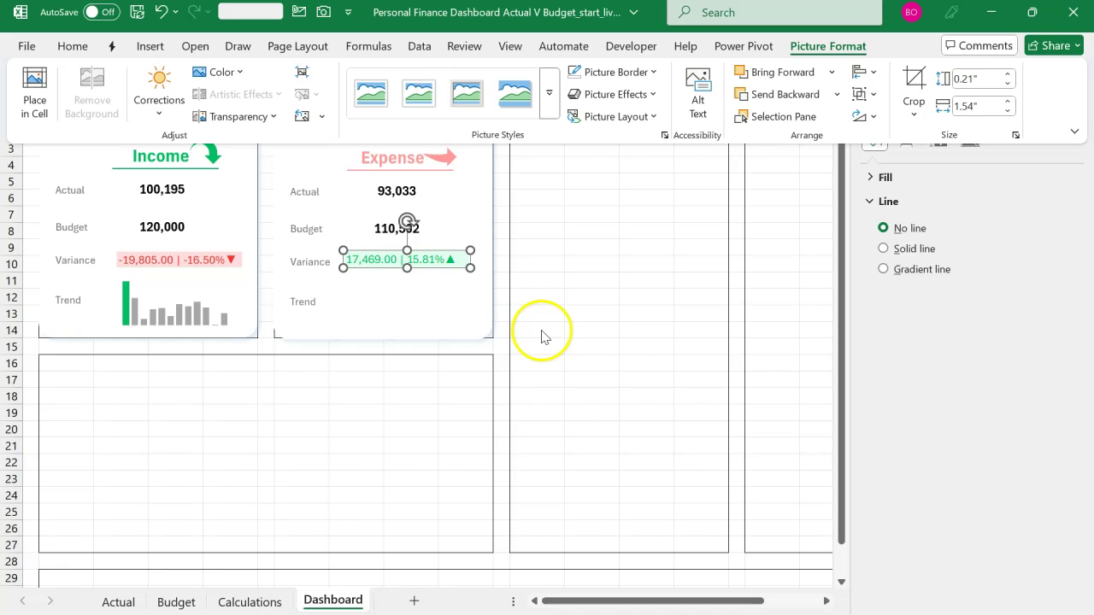
pyautogui.moveTo(425, 266); pyautogui.dragTo(425, 268)
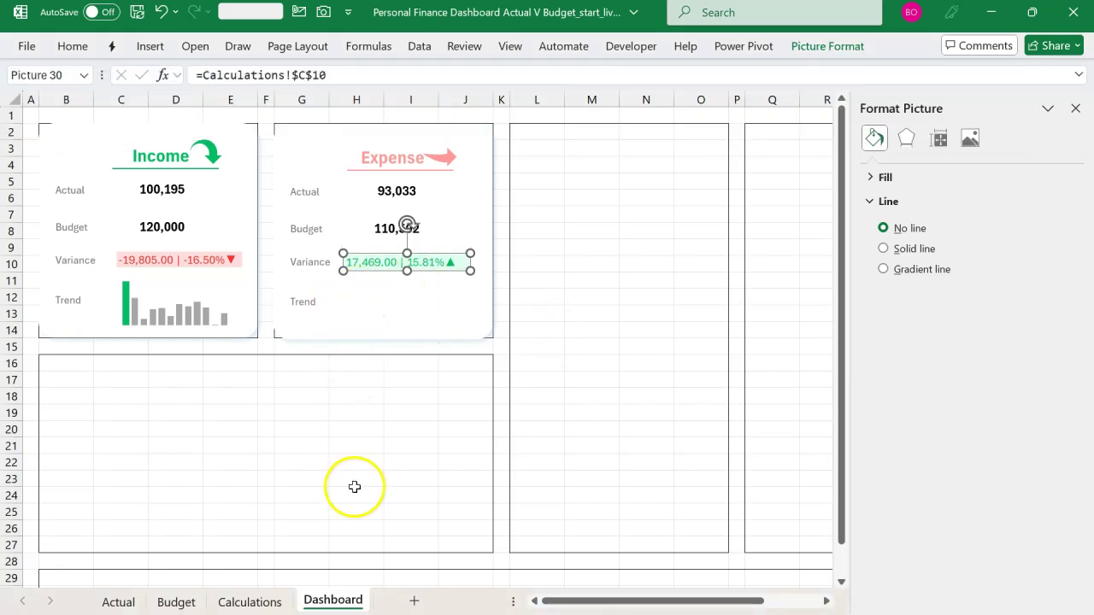
# Place a Camera snapshot of the red-marked sparkline in Calculations AA20 beside Trend on the Expense card
pyautogui.click(248, 601)
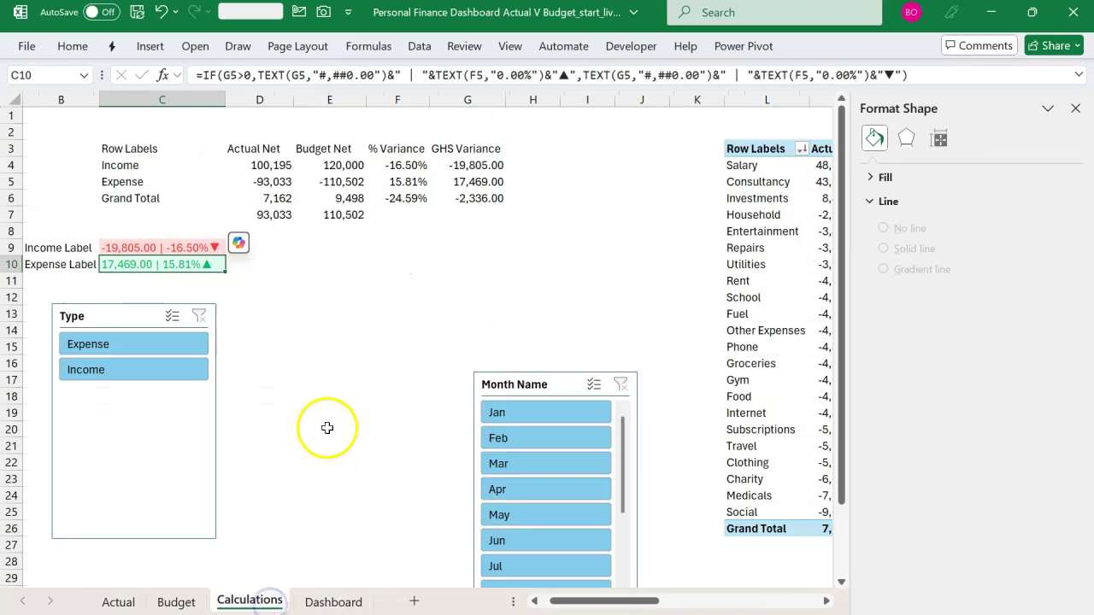
pyautogui.hscroll(8, 308, 302)
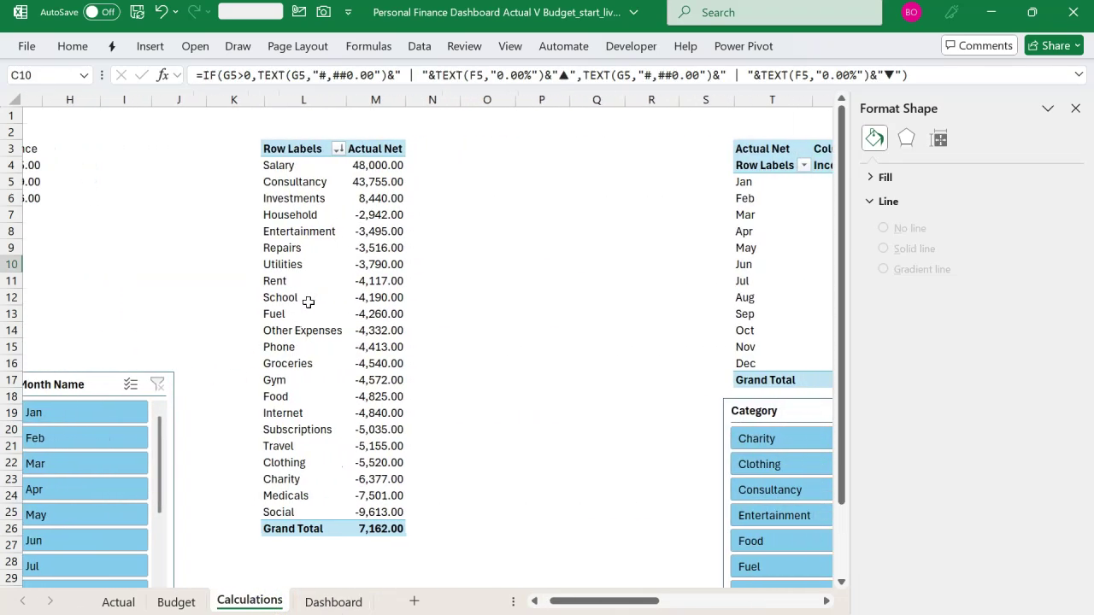
pyautogui.hscroll(10, 308, 302)
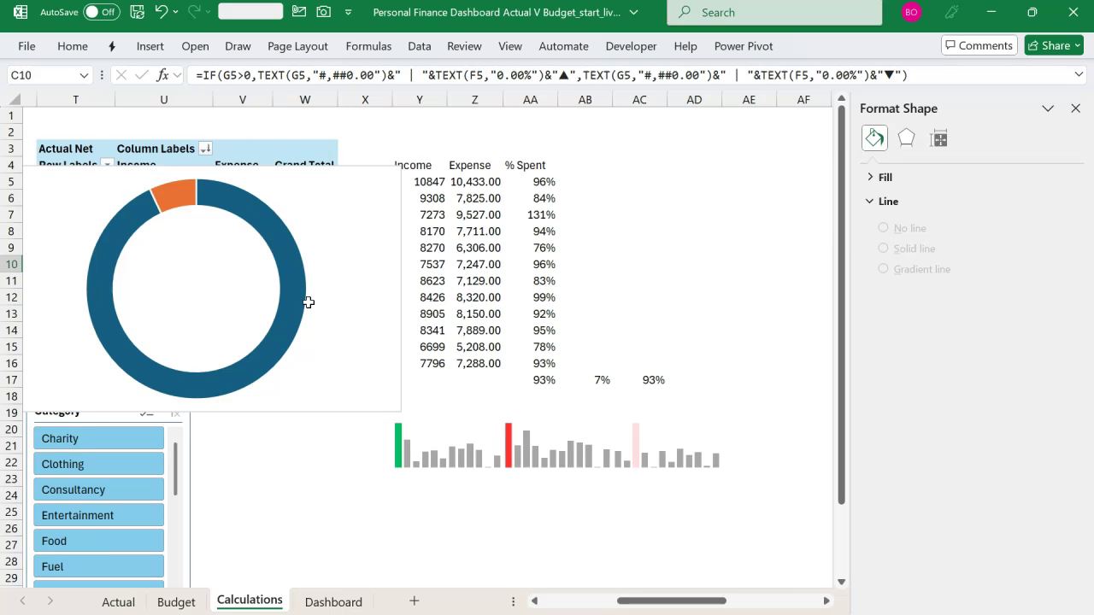
pyautogui.click(547, 449)
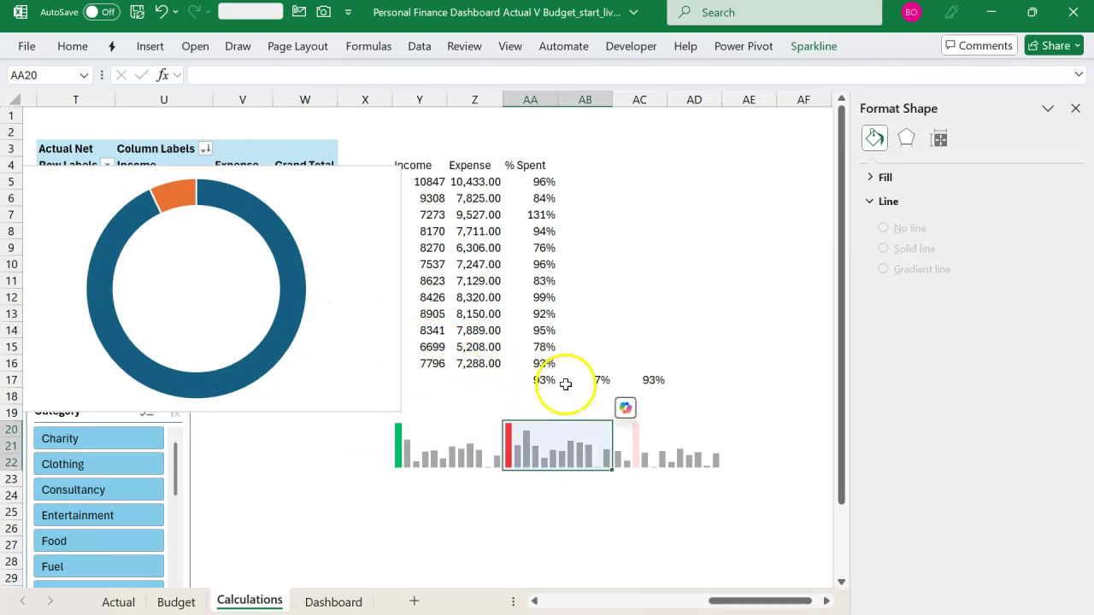
pyautogui.click(325, 13)
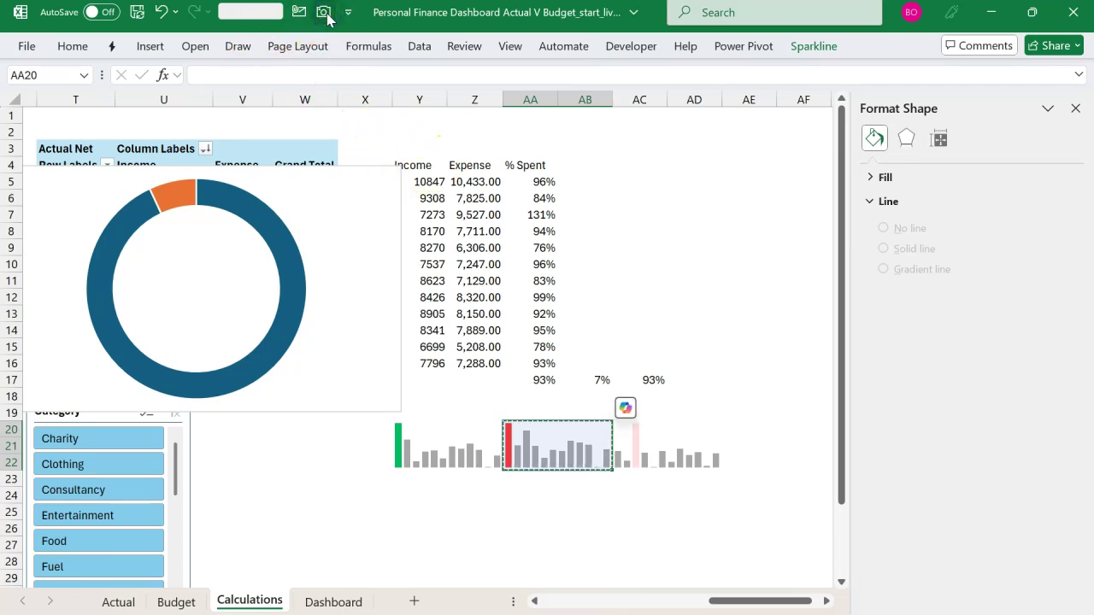
pyautogui.click(330, 604)
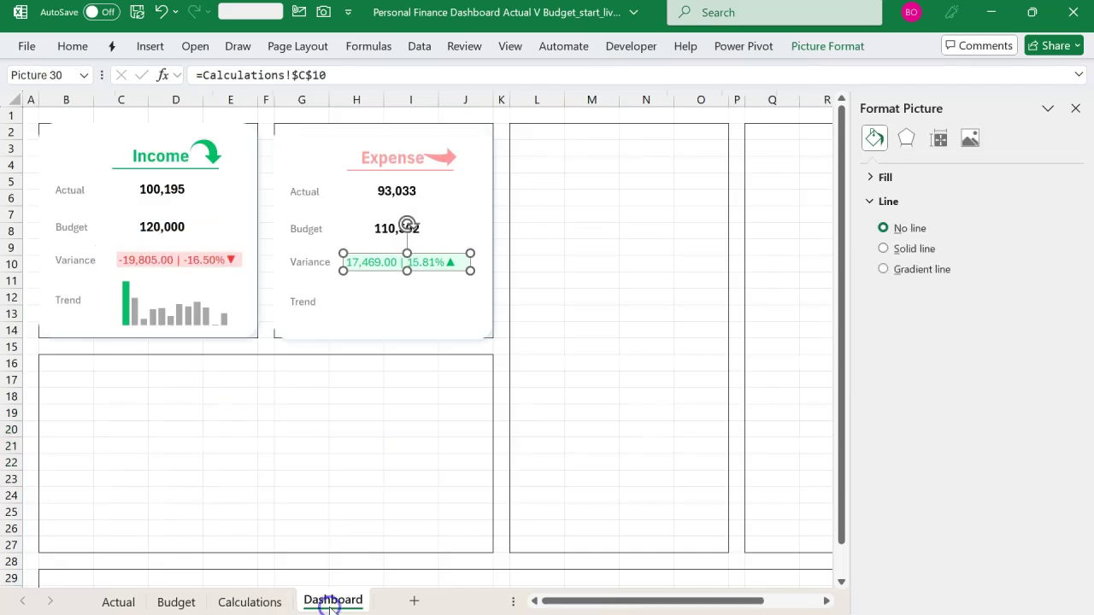
pyautogui.click(358, 293)
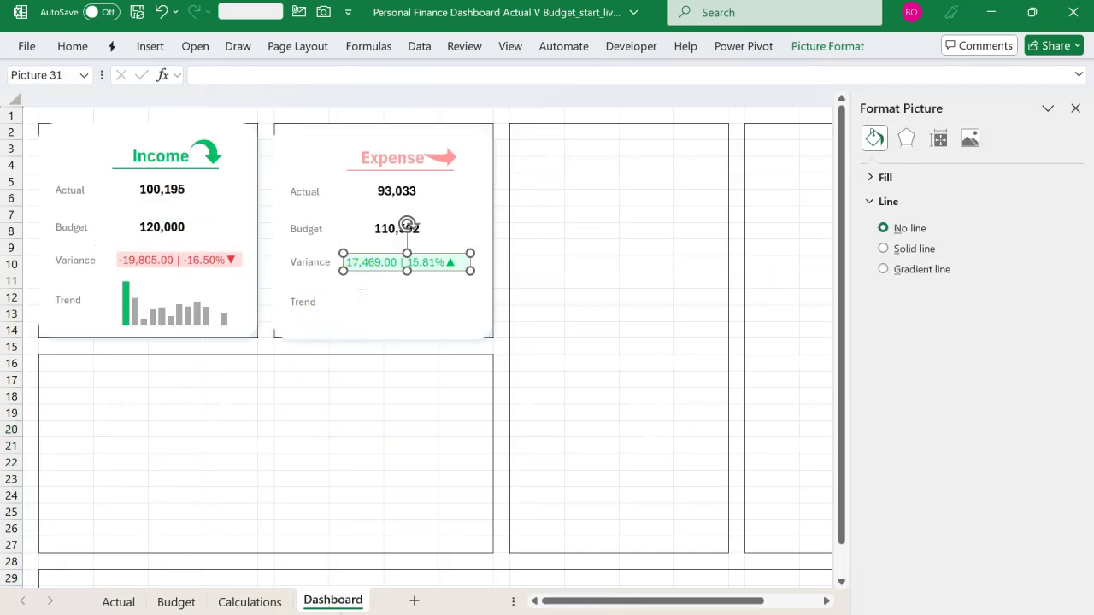
pyautogui.click(559, 246)
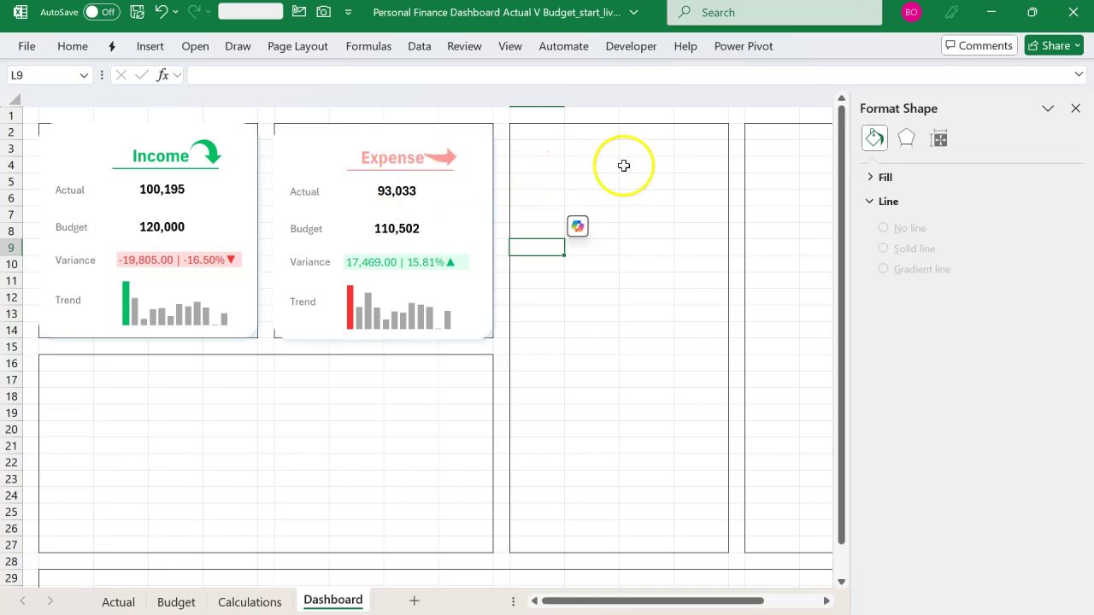
# Duplicate the Expense card's background rectangle into the L2:O27 panel, stretch it down to row 27, and close the shape formatting options
pyautogui.click(486, 138)
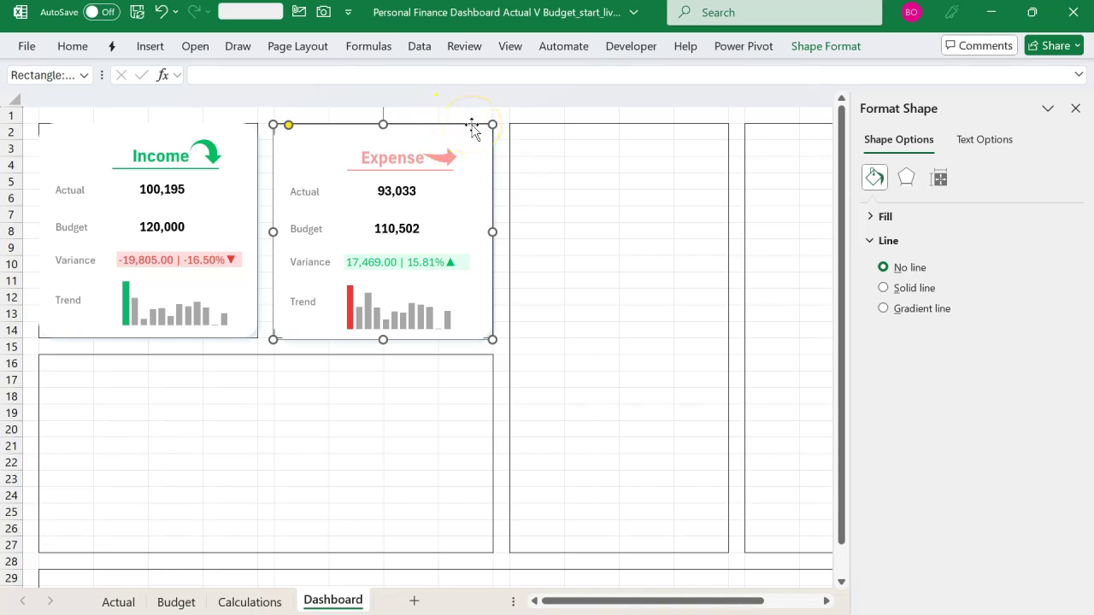
pyautogui.moveTo(473, 124); pyautogui.dragTo(709, 127)
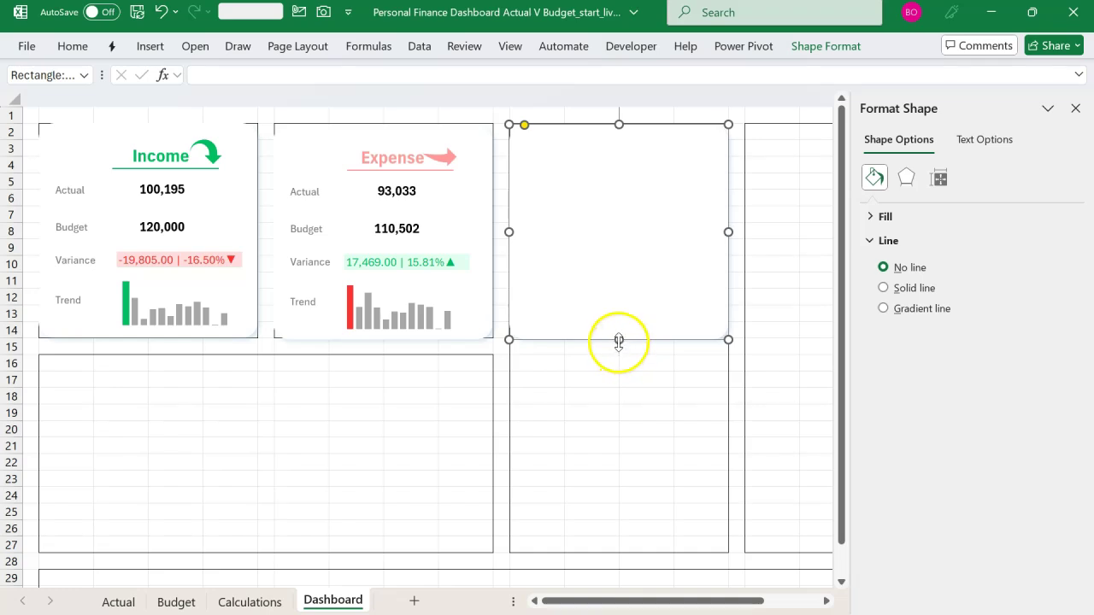
pyautogui.moveTo(619, 341); pyautogui.dragTo(621, 376)
pyautogui.moveTo(621, 508); pyautogui.dragTo(620, 552)
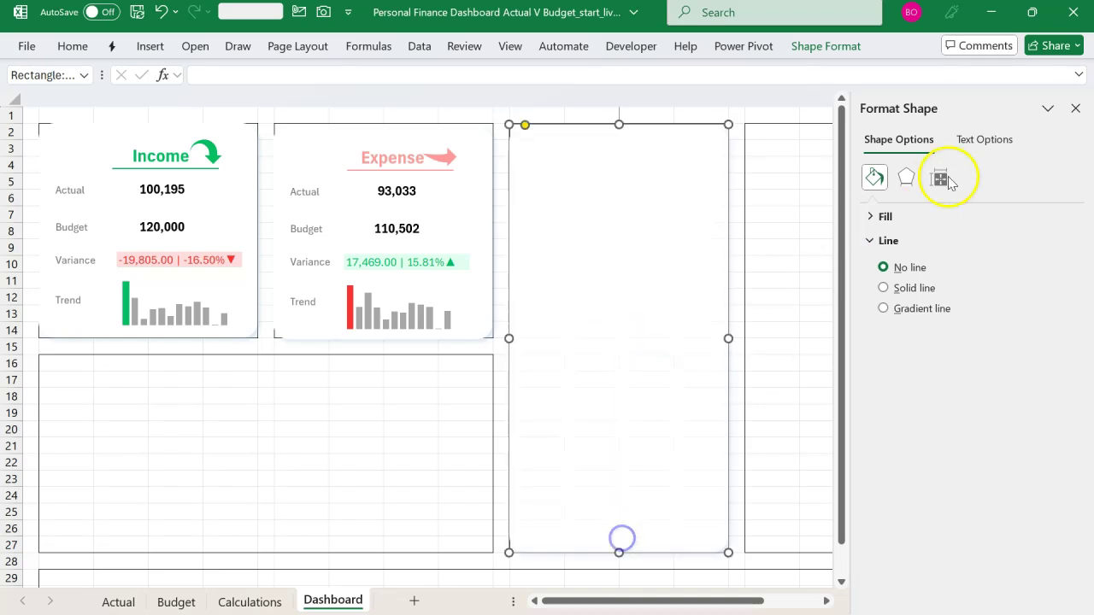
pyautogui.click(1075, 109)
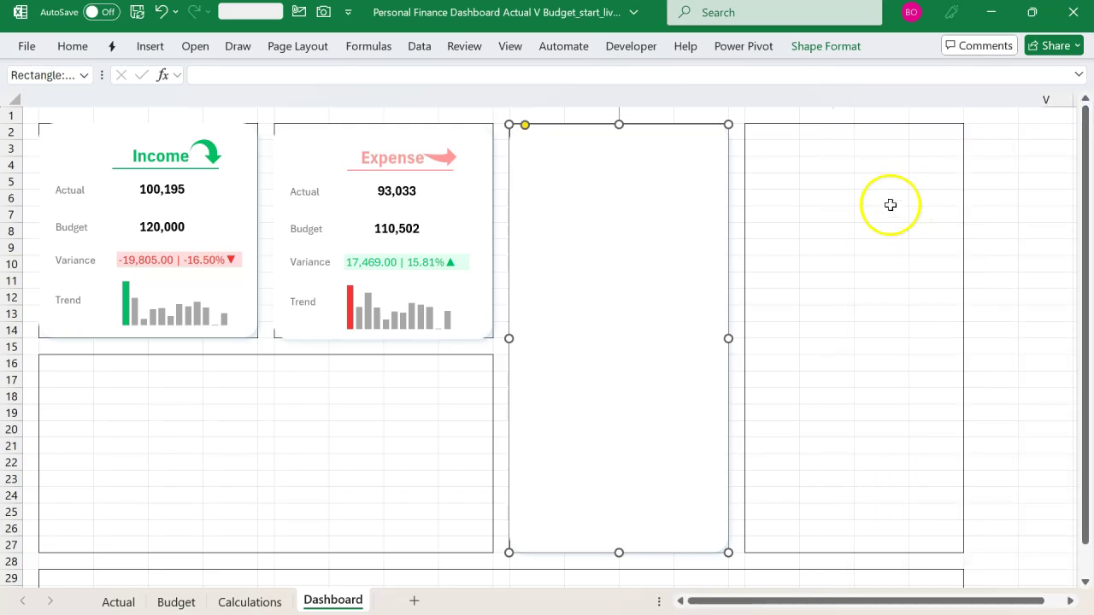
# Move the Actual Net category bar chart from the Calculations sheet to the Dashboard sheet
pyautogui.click(859, 214)
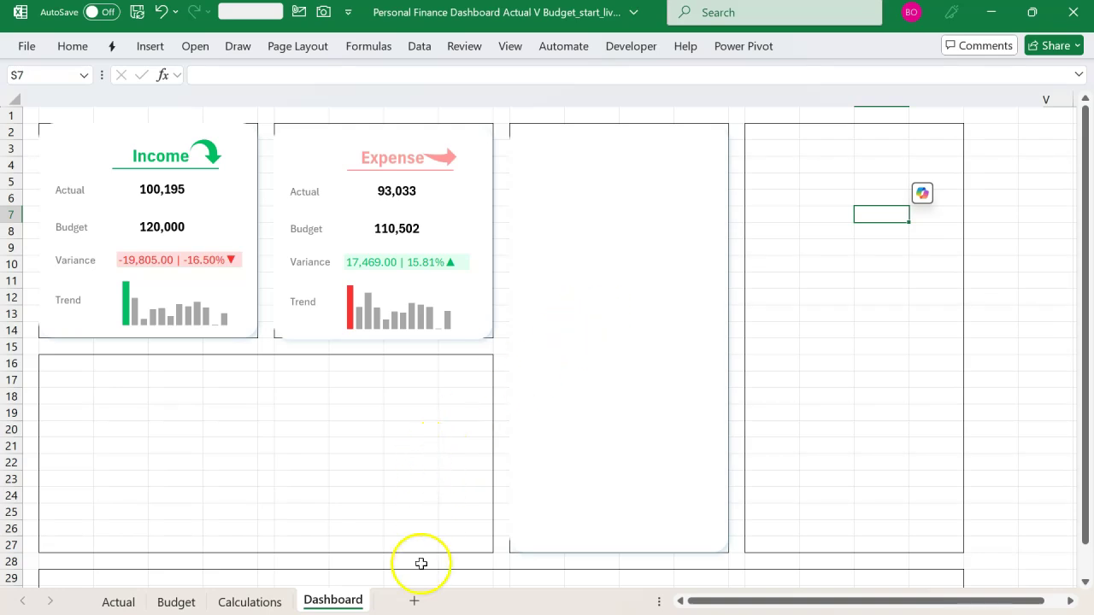
pyautogui.click(272, 603)
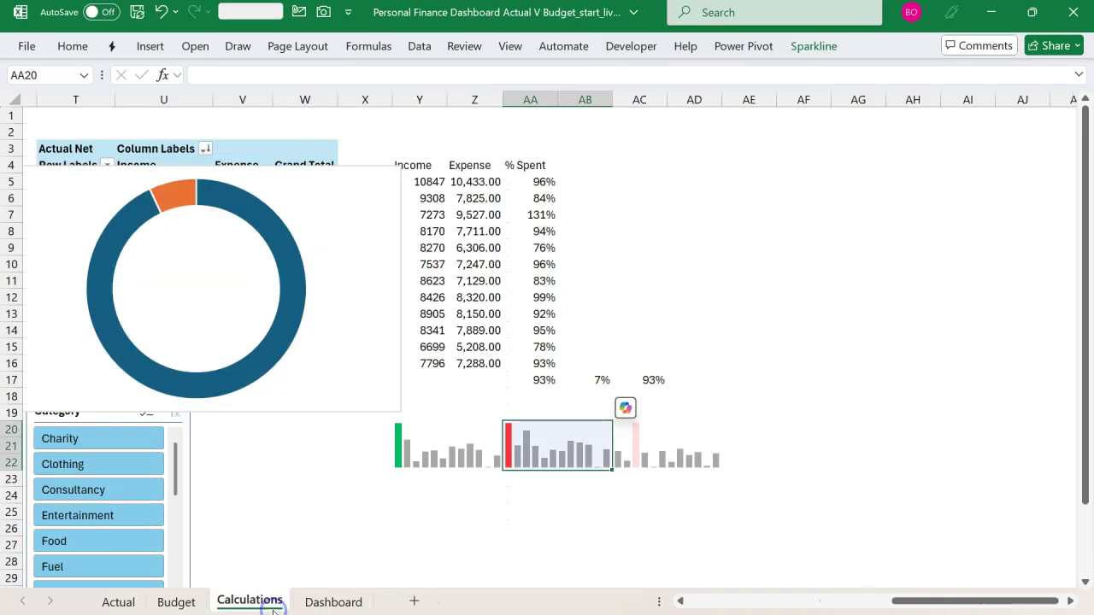
pyautogui.hscroll(-3, 470, 450)
pyautogui.hscroll(-4, 469, 450)
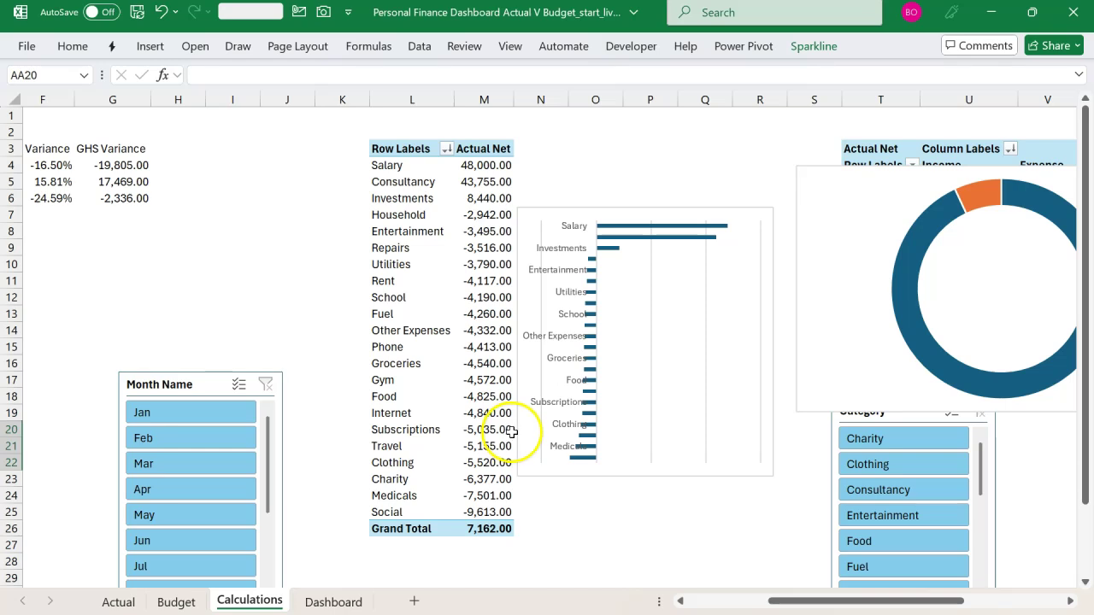
pyautogui.click(602, 211)
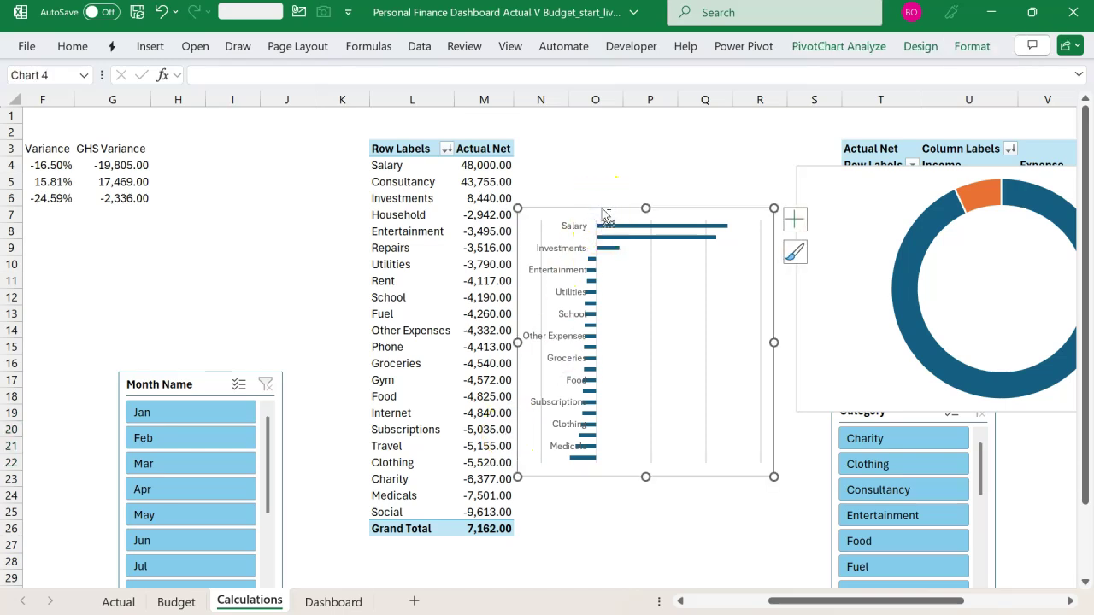
pyautogui.hotkey('ctrl', 'x')
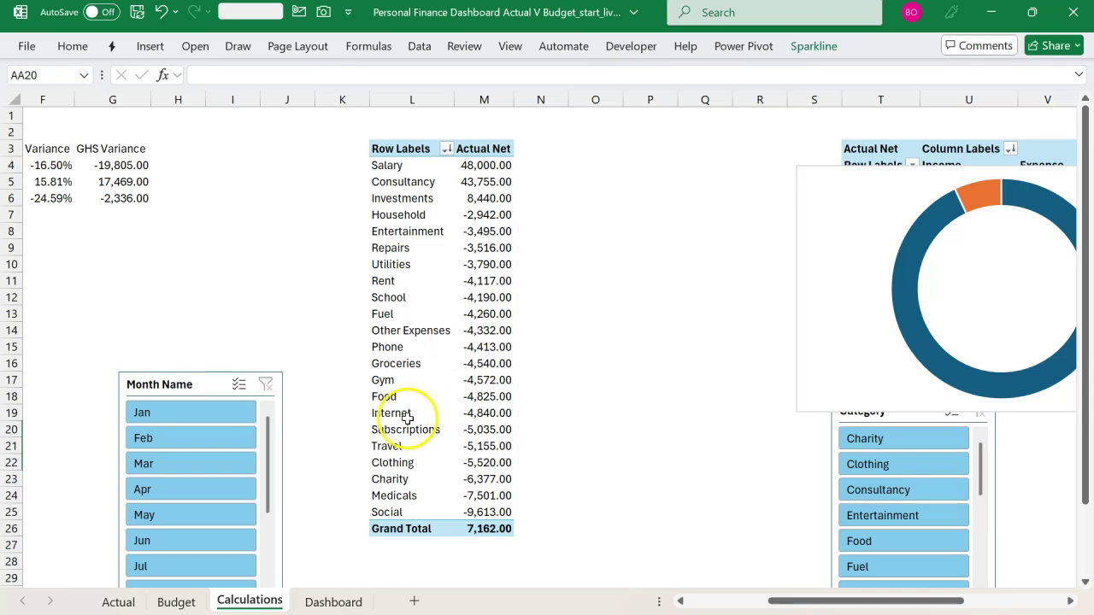
pyautogui.click(333, 602)
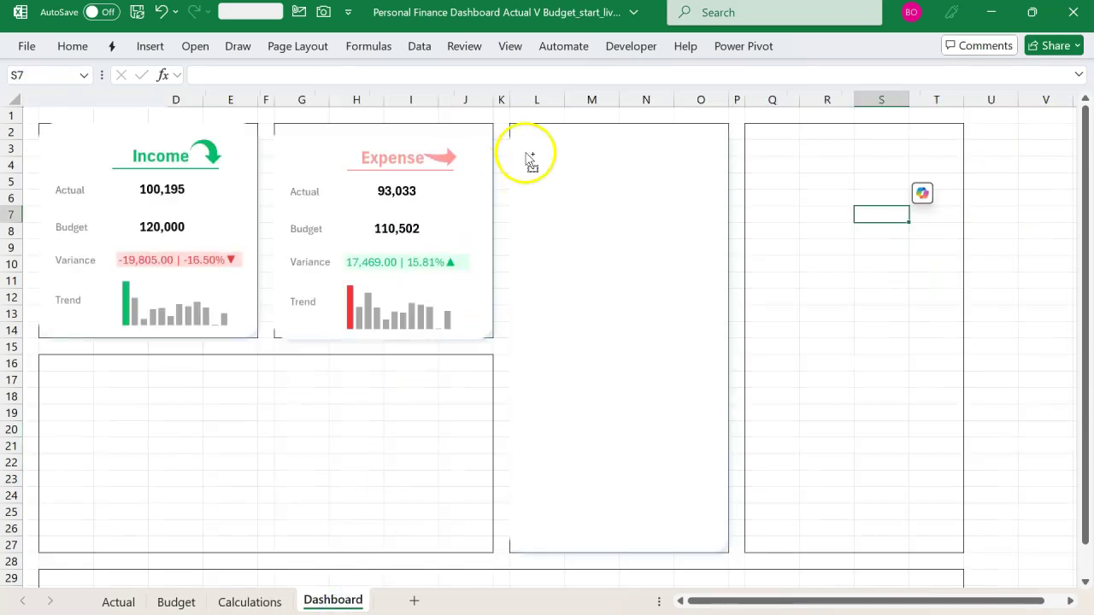
pyautogui.hotkey('ctrl', 'v')
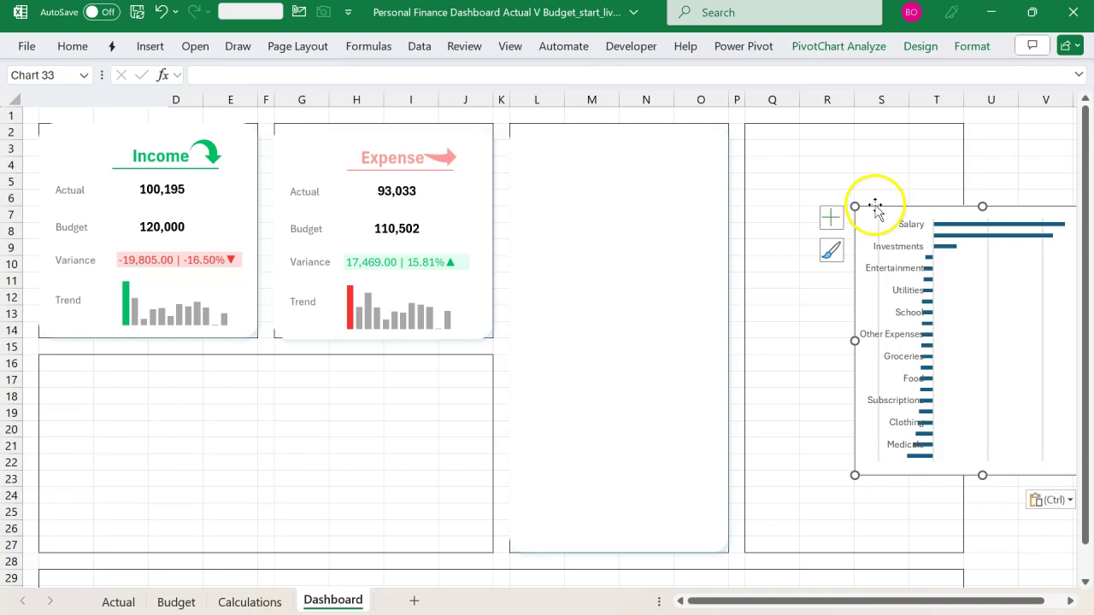
# Position the category bar chart on the L2:O27 card and resize it to fill rows 3 to 27 within the card's width
pyautogui.moveTo(875, 206); pyautogui.dragTo(542, 147)
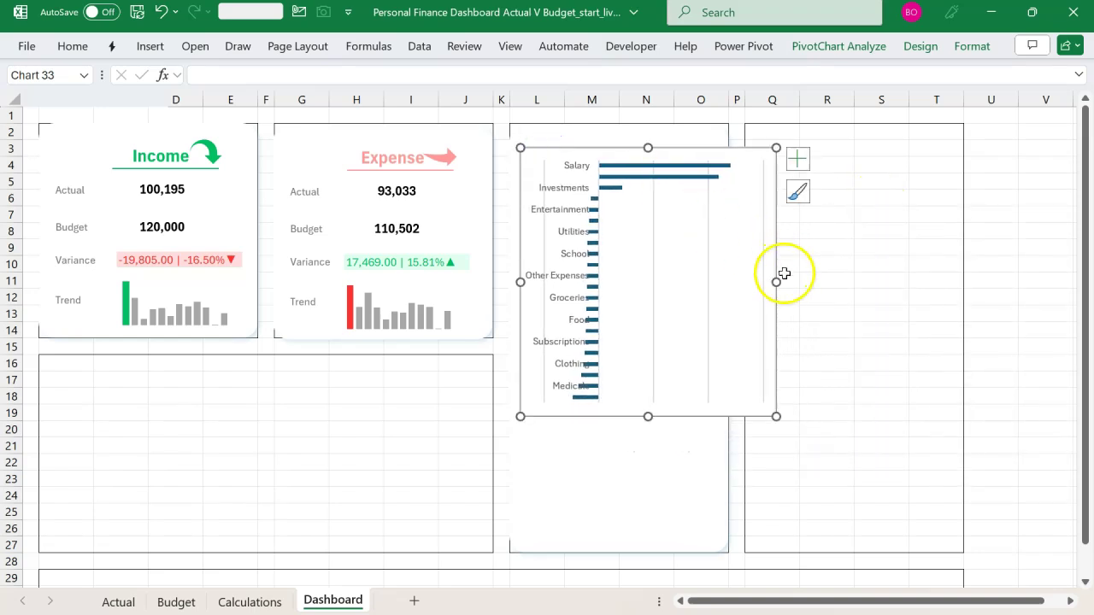
pyautogui.moveTo(779, 282); pyautogui.dragTo(723, 281)
pyautogui.moveTo(521, 281); pyautogui.dragTo(518, 281)
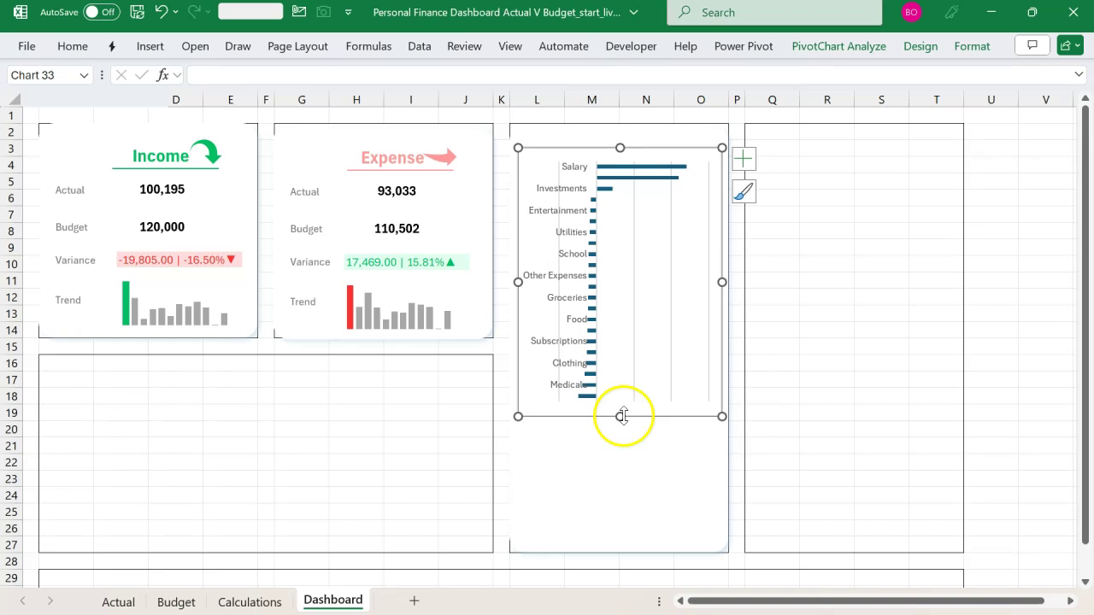
pyautogui.moveTo(622, 416); pyautogui.dragTo(630, 543)
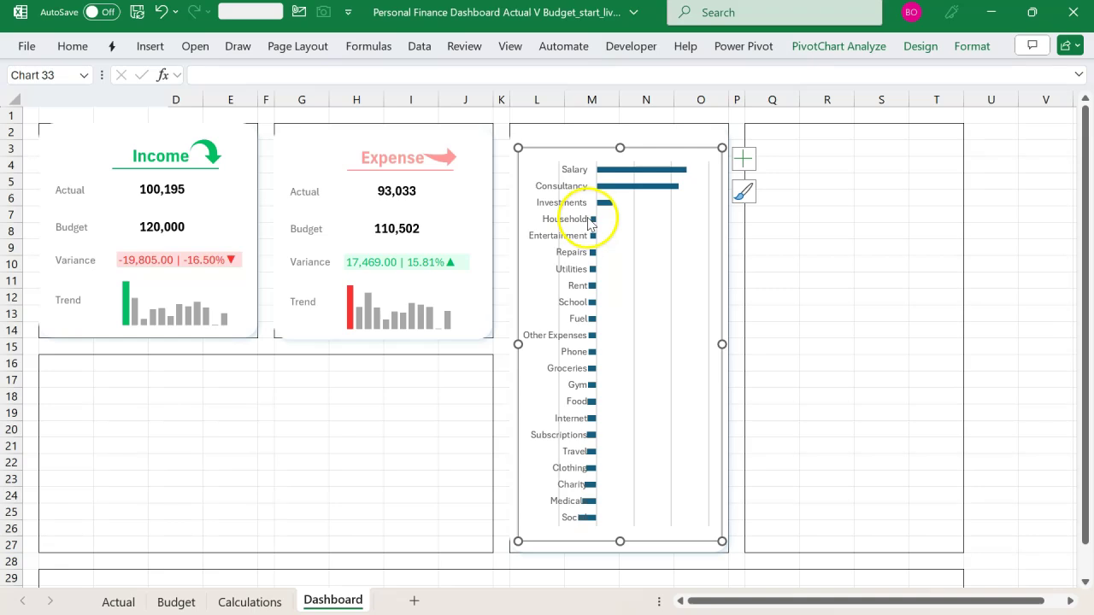
# Delete the bar chart's vertical gridlines and set the gap width of its bars to 20%
pyautogui.click(636, 259)
pyautogui.press('Delete')
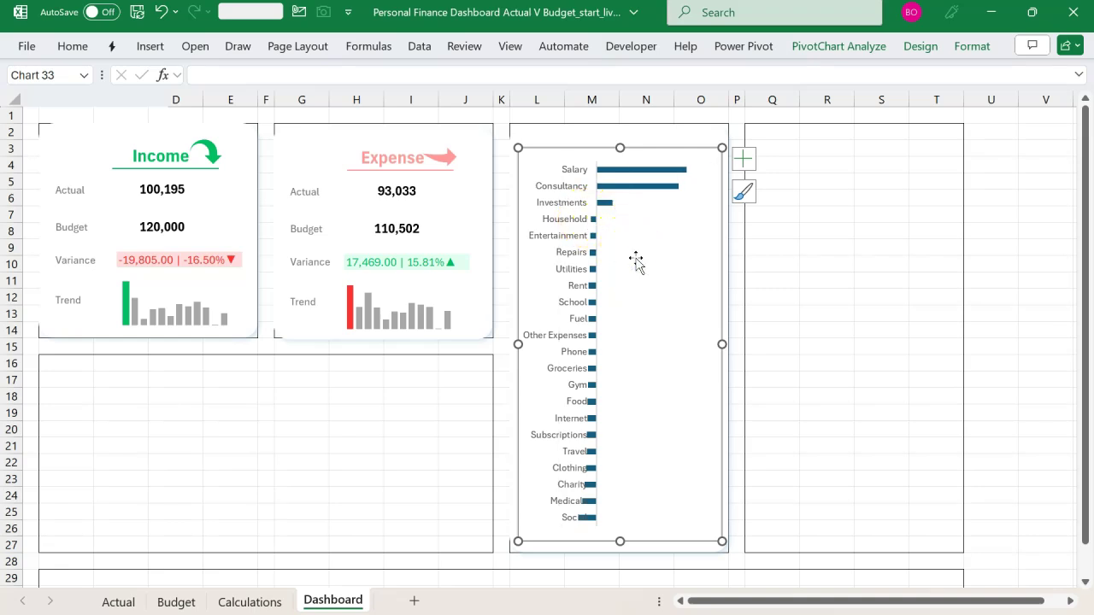
pyautogui.click(655, 195)
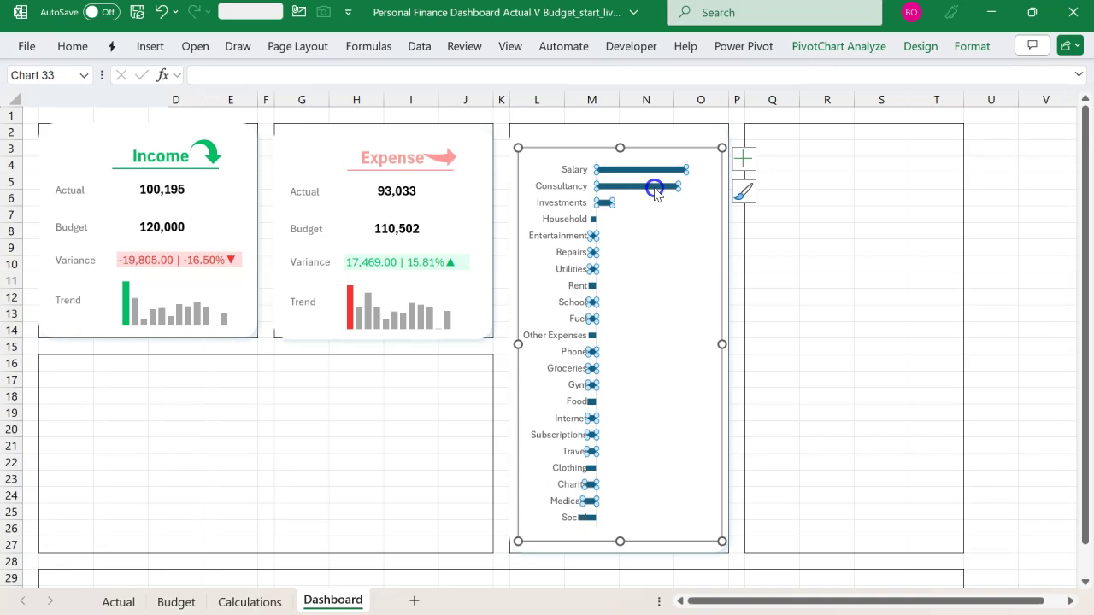
pyautogui.doubleClick(658, 195)
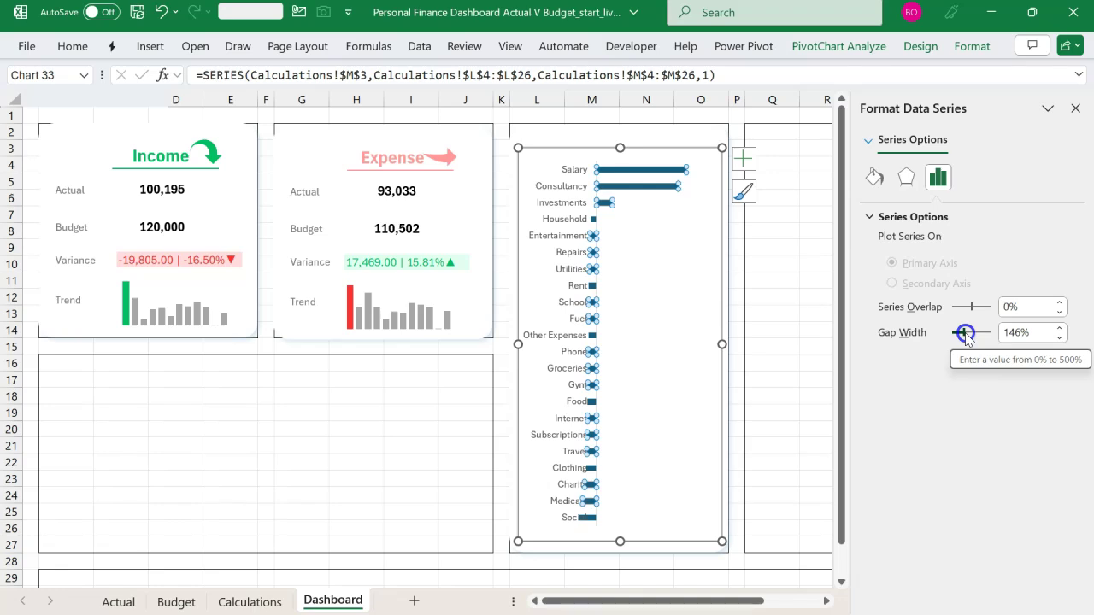
pyautogui.moveTo(961, 337); pyautogui.dragTo(957, 339)
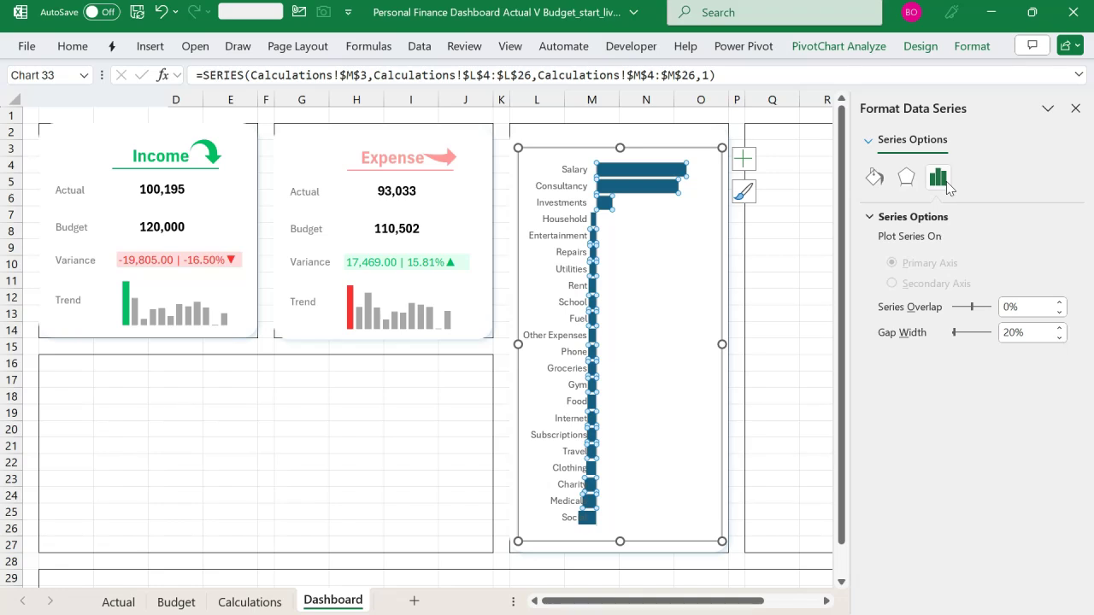
# Give the bars a solid green fill with Invert if negative enabled, using the recent light red for negative values
pyautogui.click(875, 177)
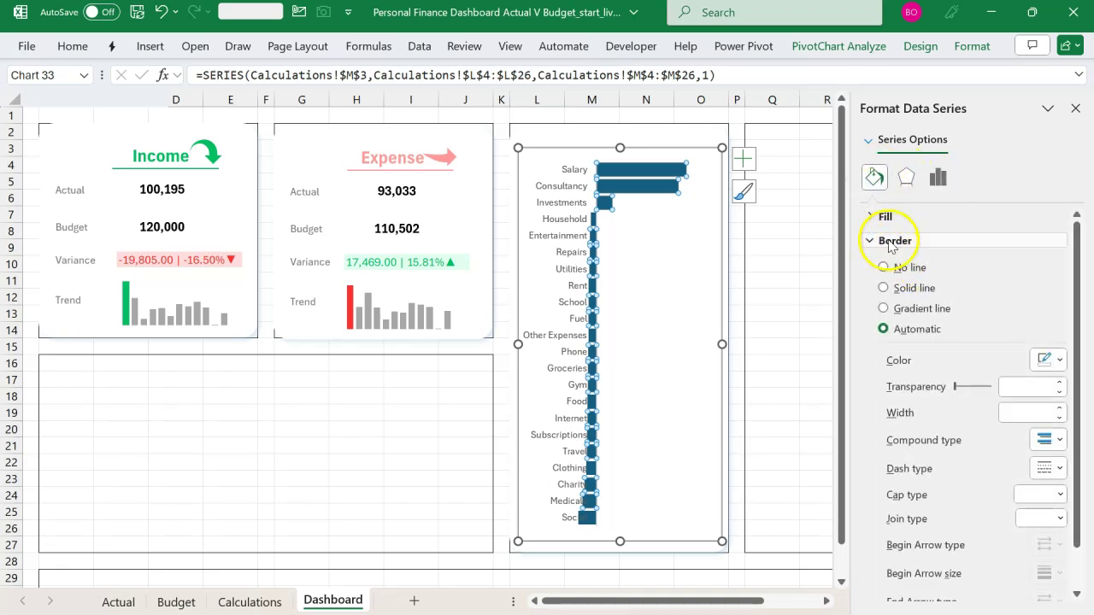
pyautogui.click(873, 217)
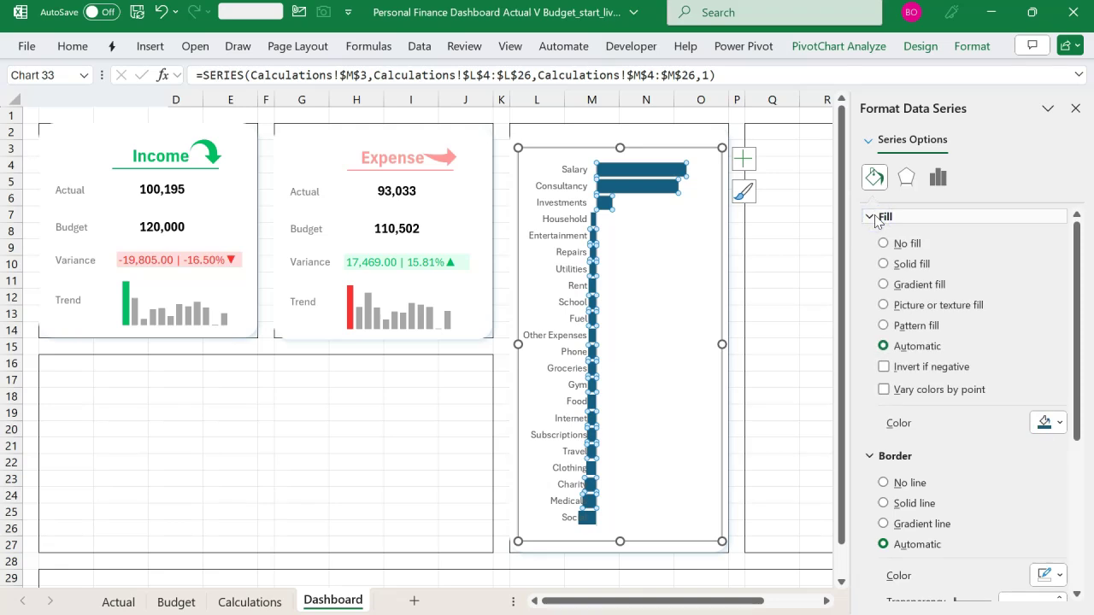
pyautogui.click(911, 266)
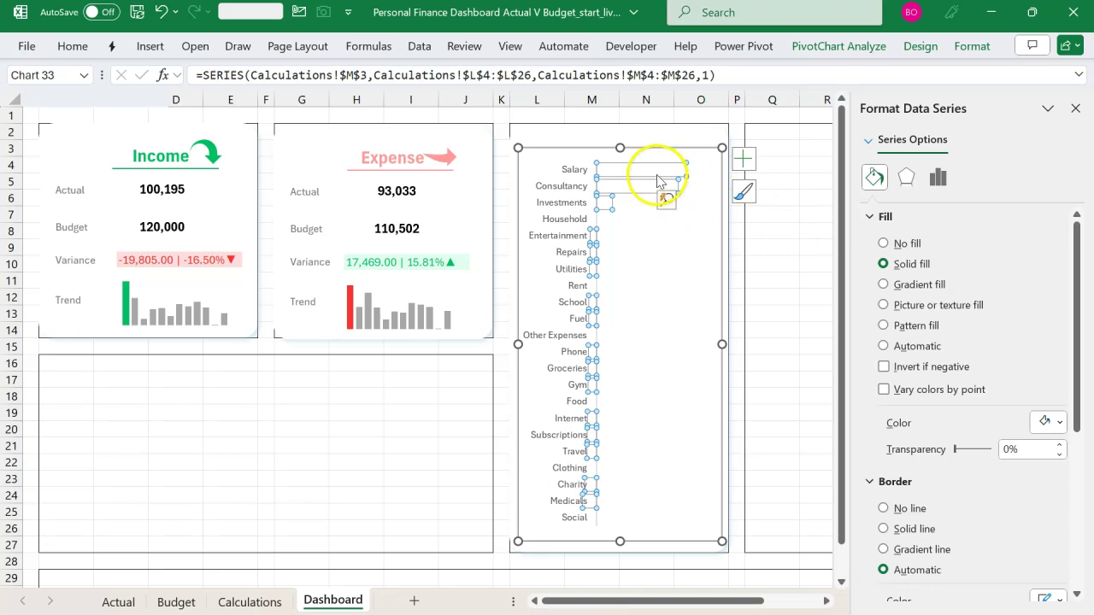
pyautogui.click(1061, 422)
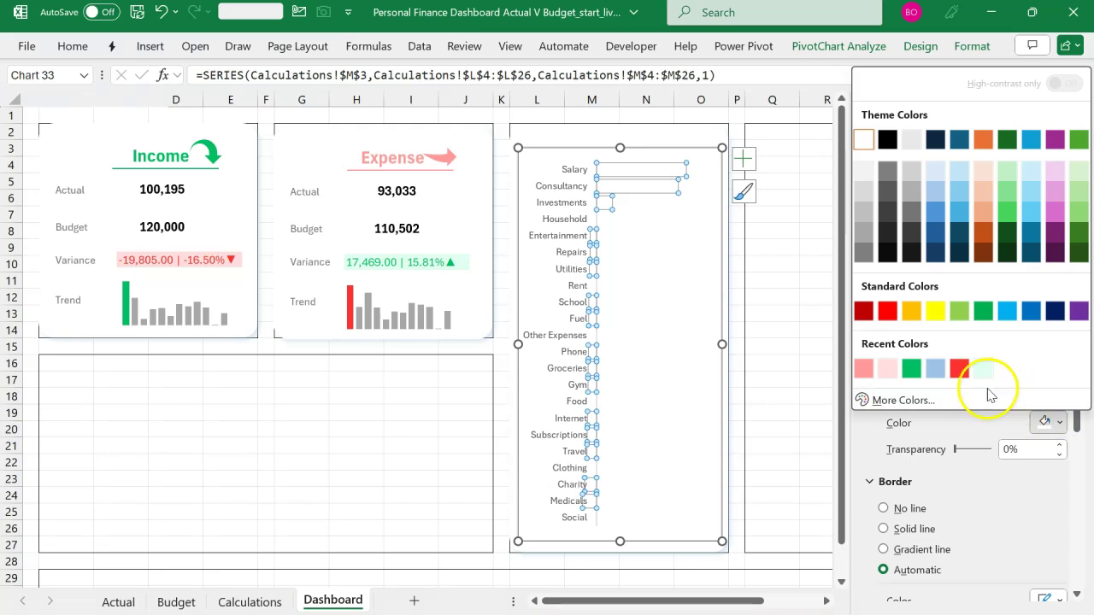
pyautogui.click(911, 368)
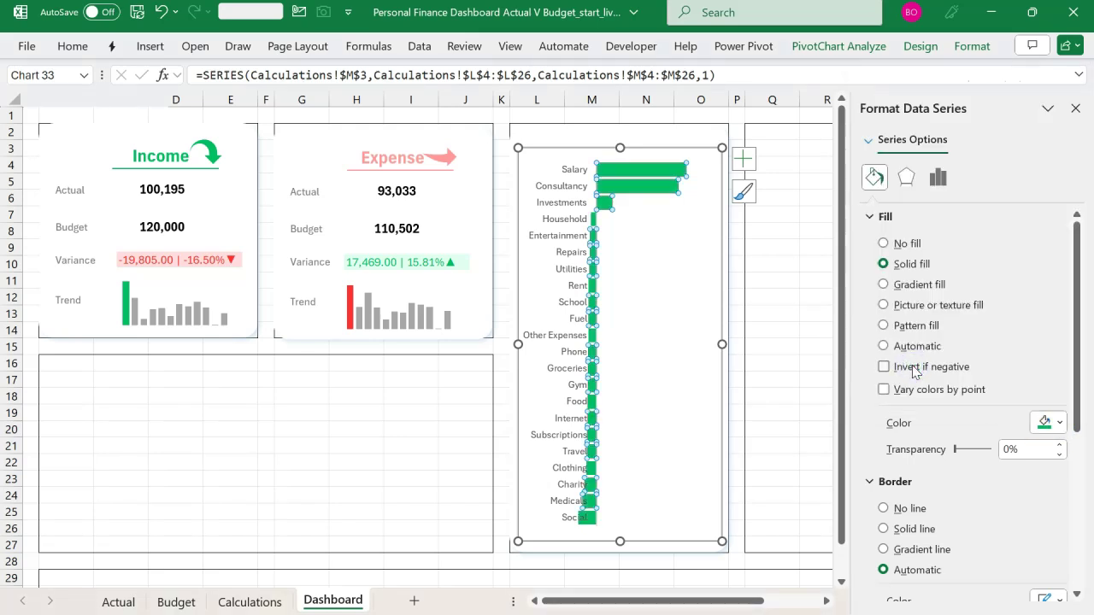
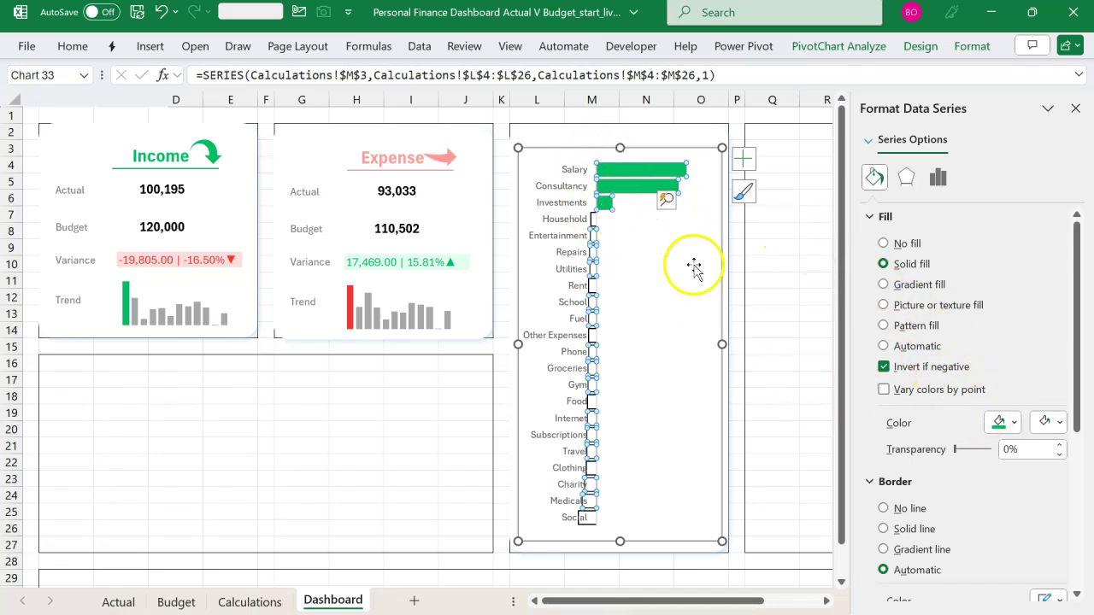
pyautogui.click(1058, 428)
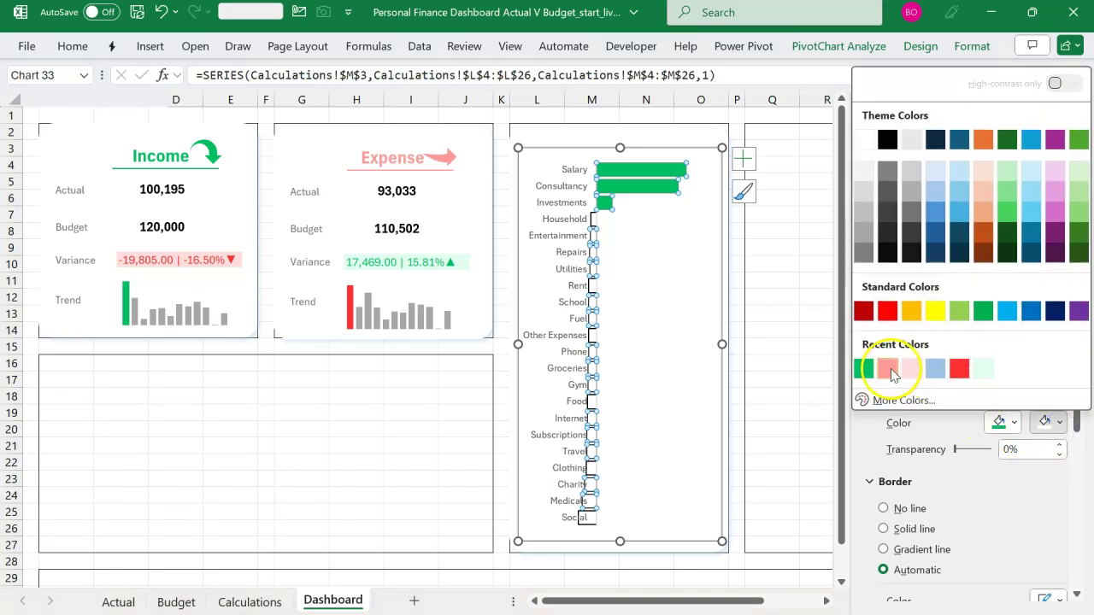
pyautogui.click(887, 368)
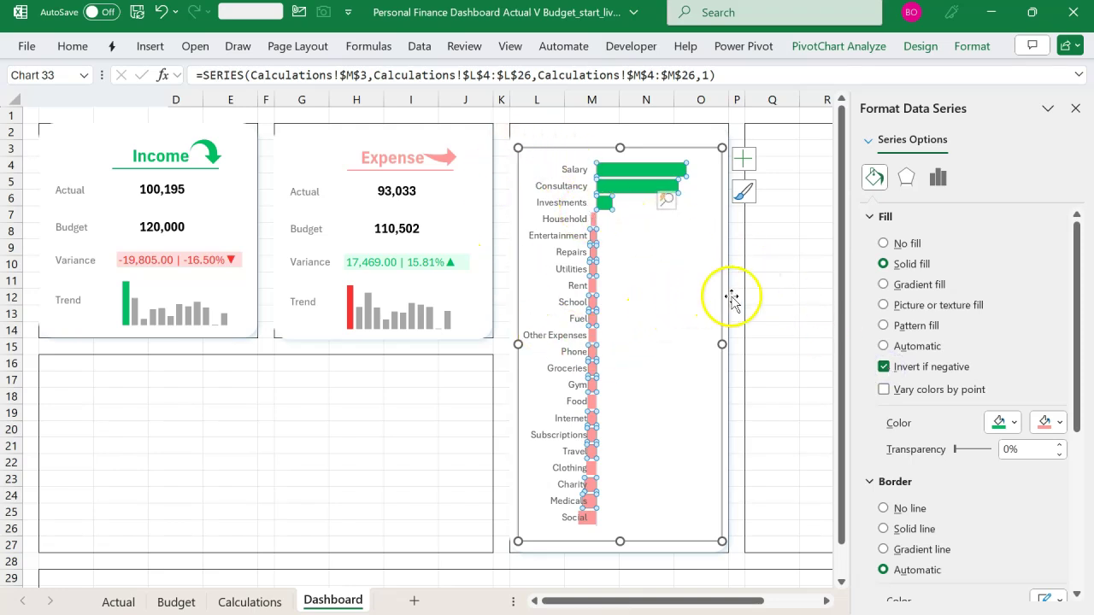
pyautogui.press('Escape')
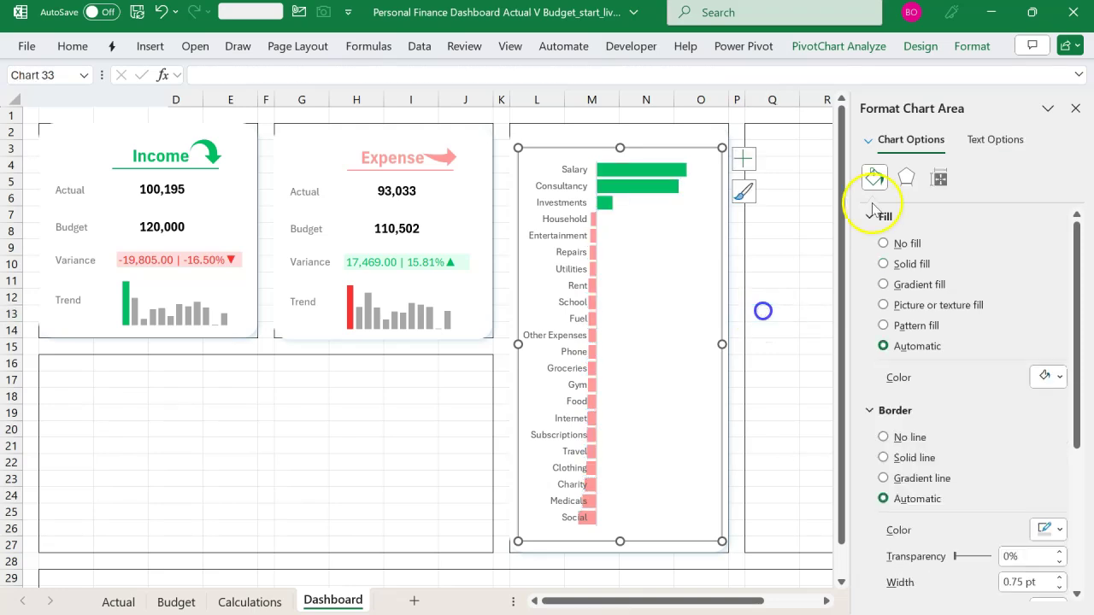
# Add primary major horizontal gridlines to the category bar chart
pyautogui.click(742, 159)
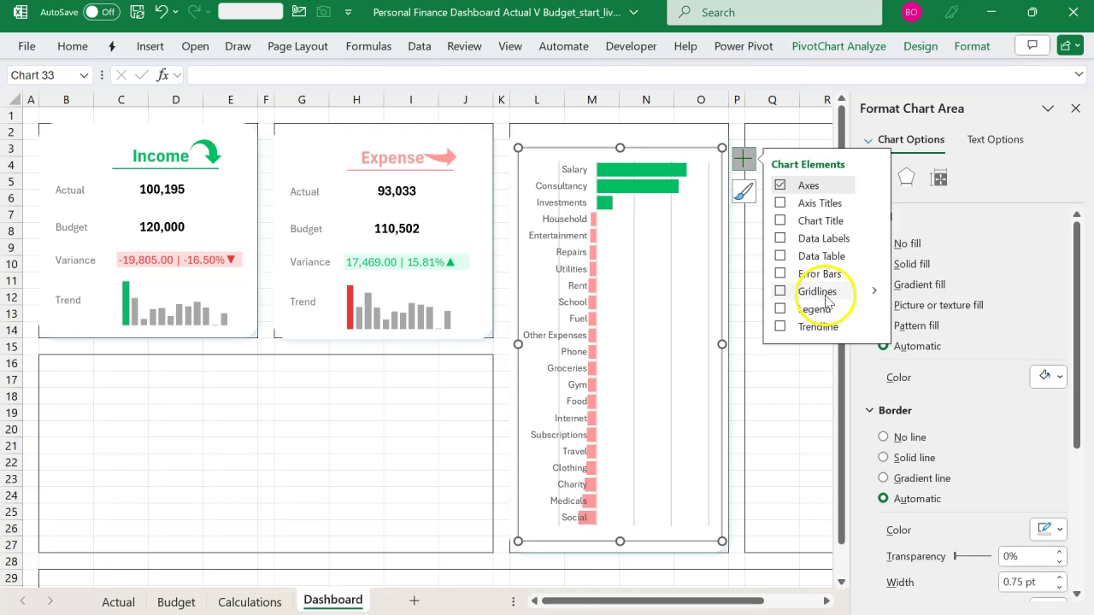
pyautogui.click(871, 293)
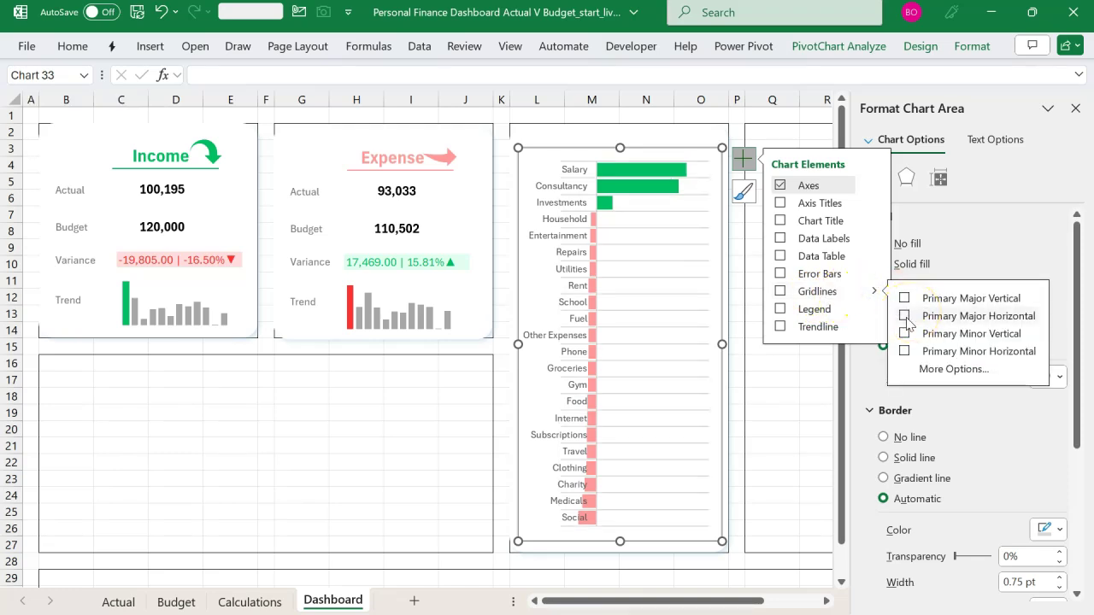
pyautogui.click(905, 317)
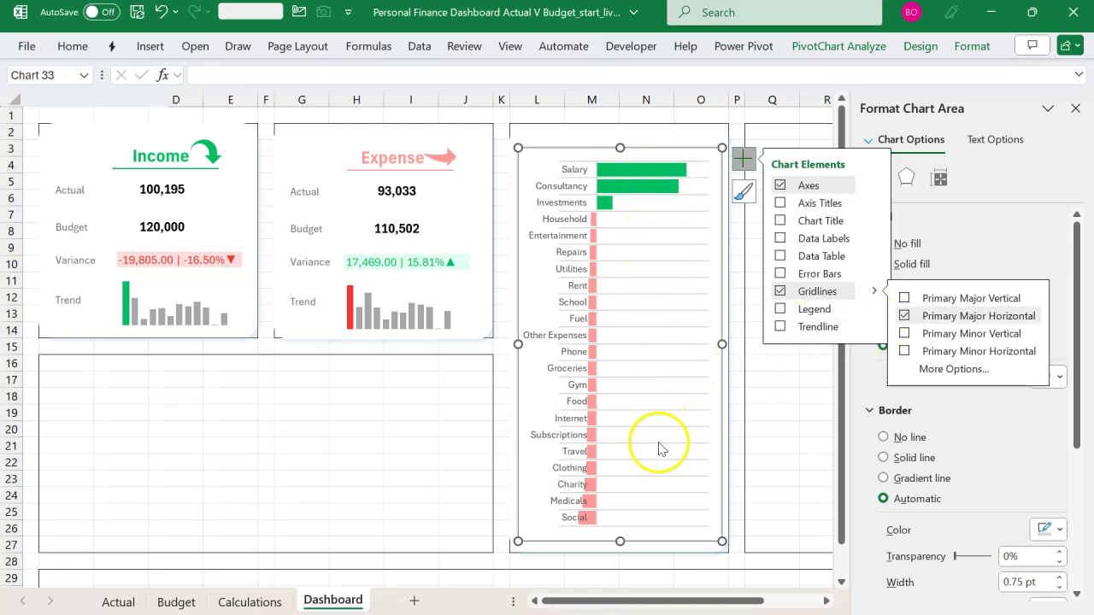
# Set the label position of the chart's category axis to Low
pyautogui.click(564, 336)
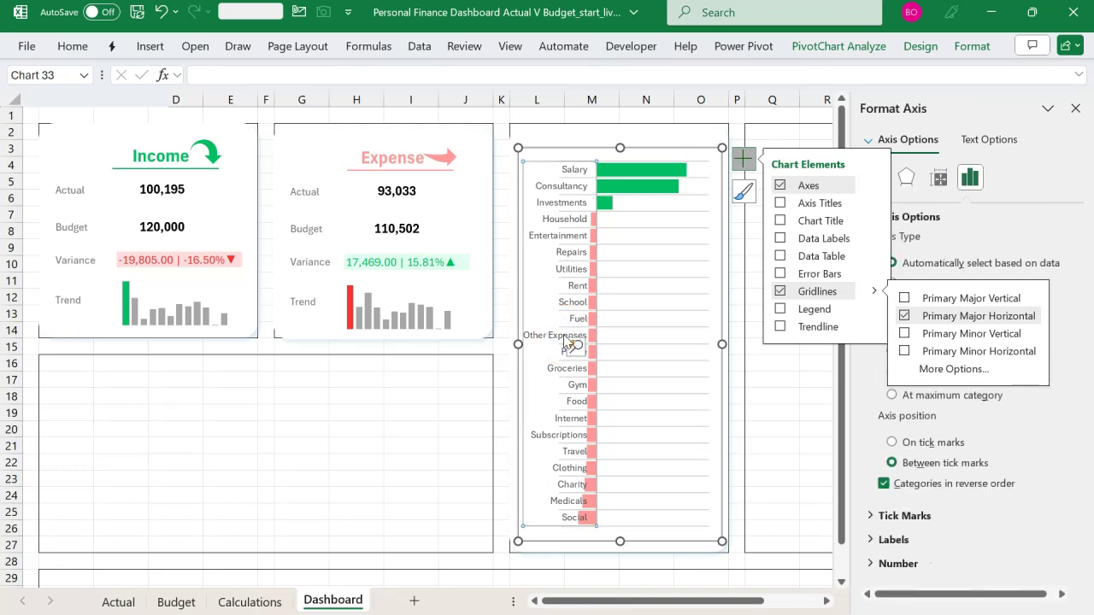
pyautogui.click(742, 159)
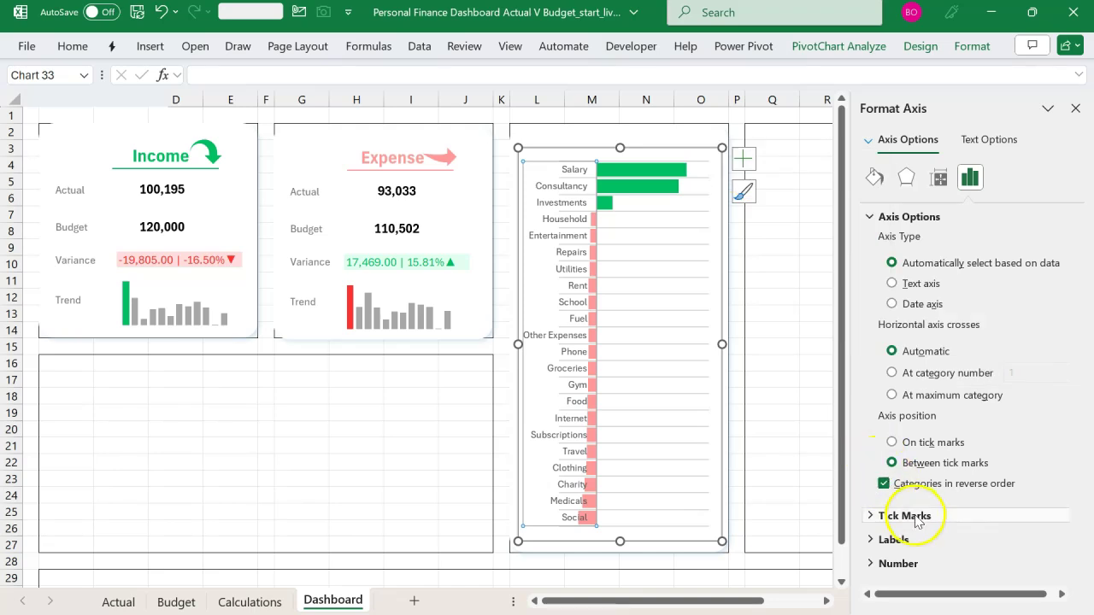
pyautogui.click(870, 539)
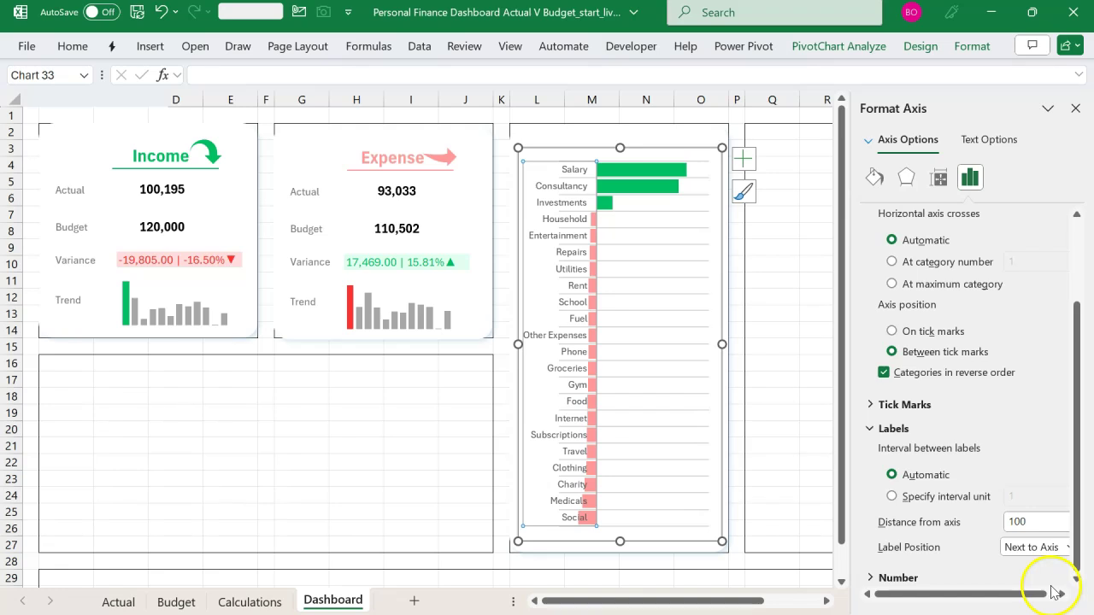
pyautogui.click(1063, 597)
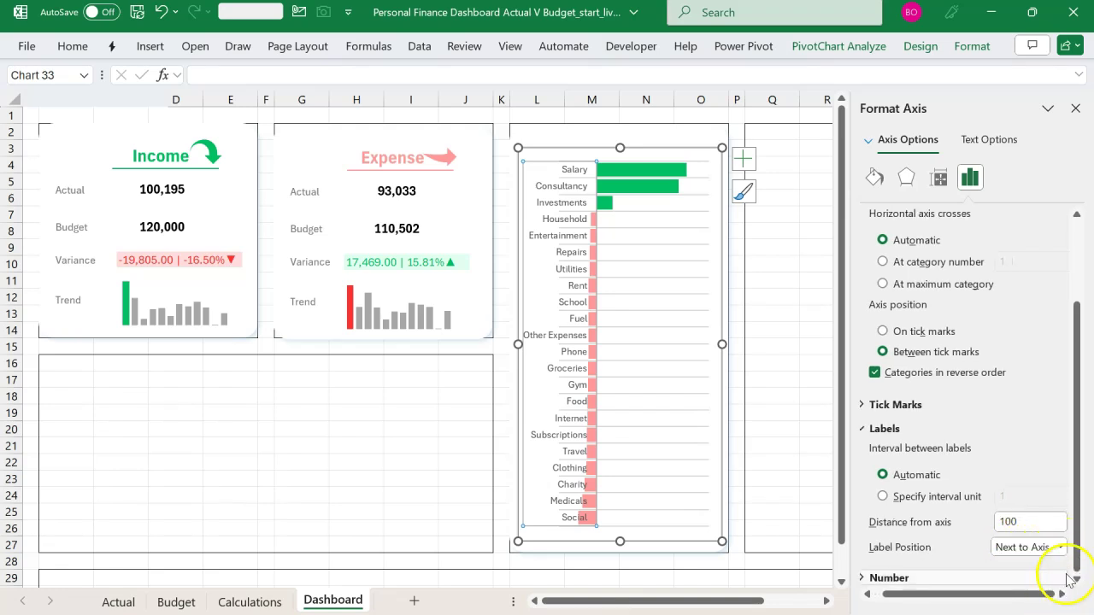
pyautogui.click(1060, 548)
pyautogui.click(1038, 601)
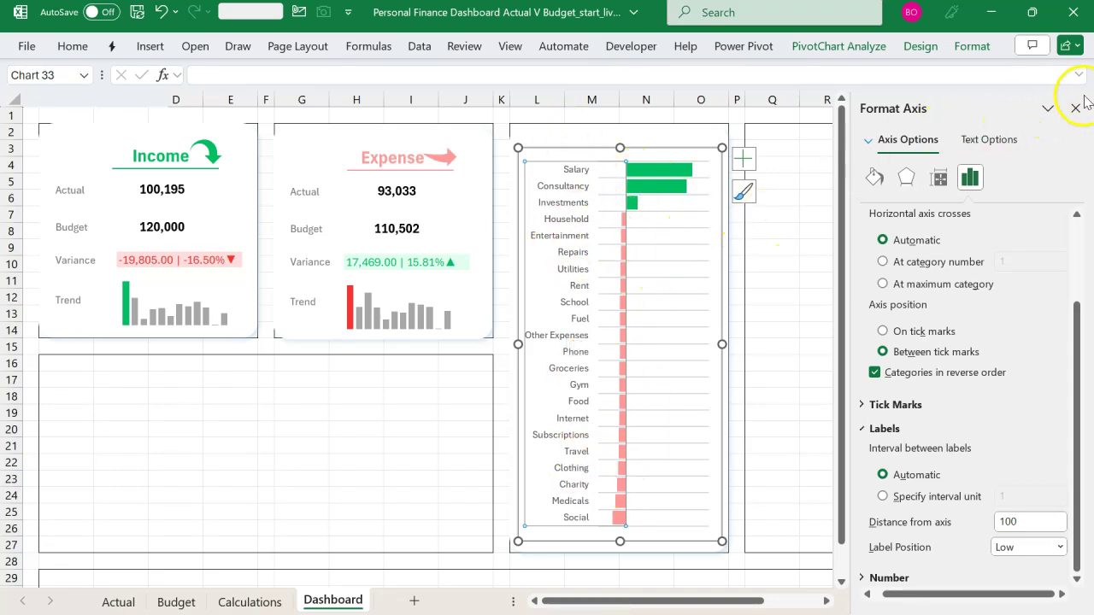
# Add data labels to the category bars and open the formatting options for those labels
pyautogui.click(741, 159)
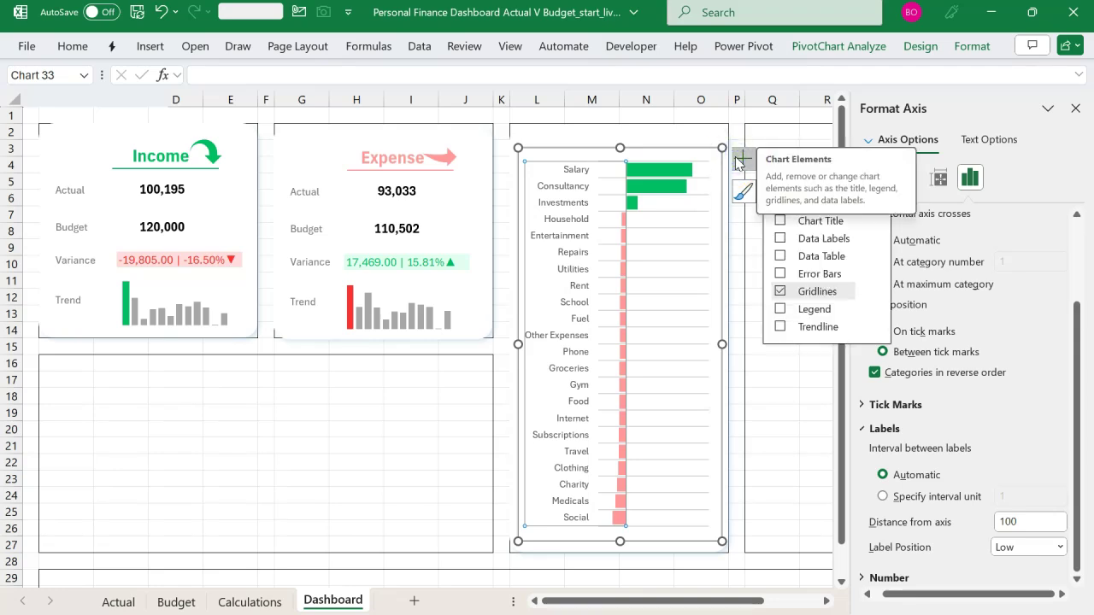
pyautogui.click(780, 238)
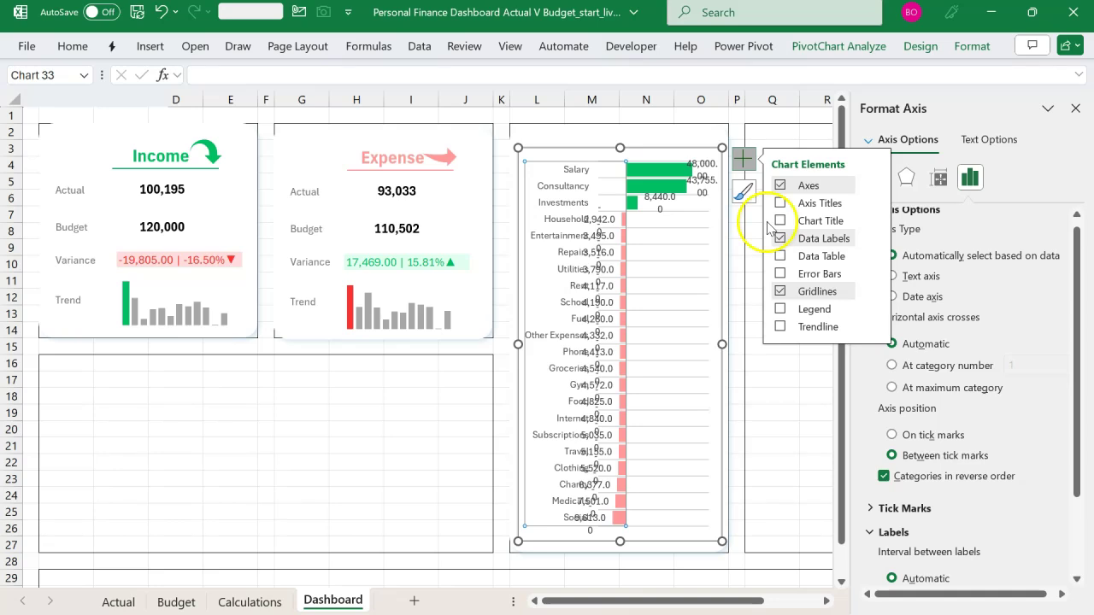
pyautogui.click(705, 165)
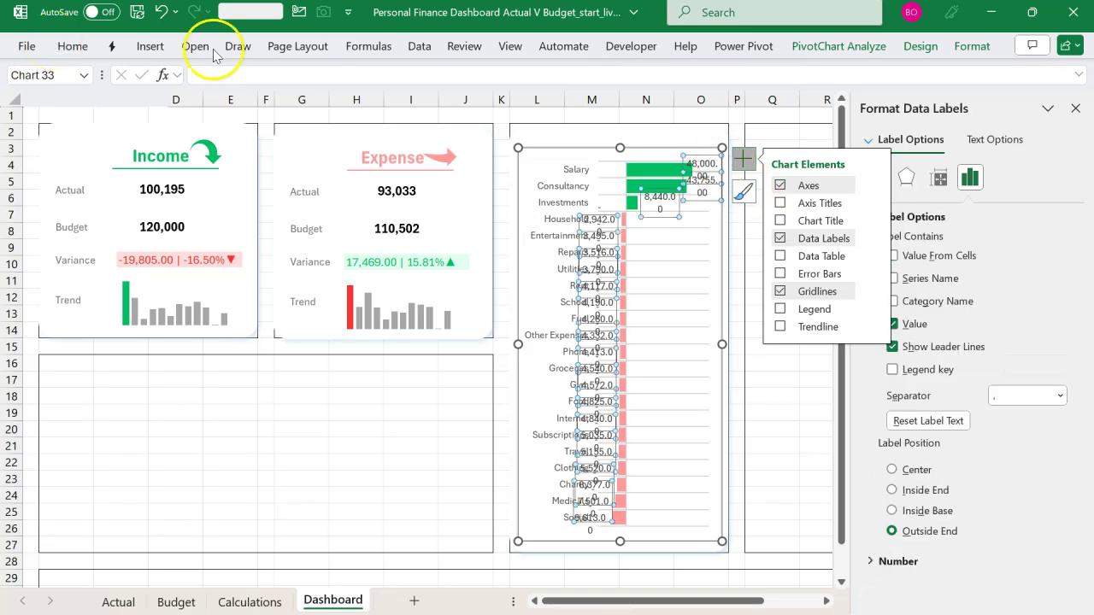
pyautogui.click(740, 160)
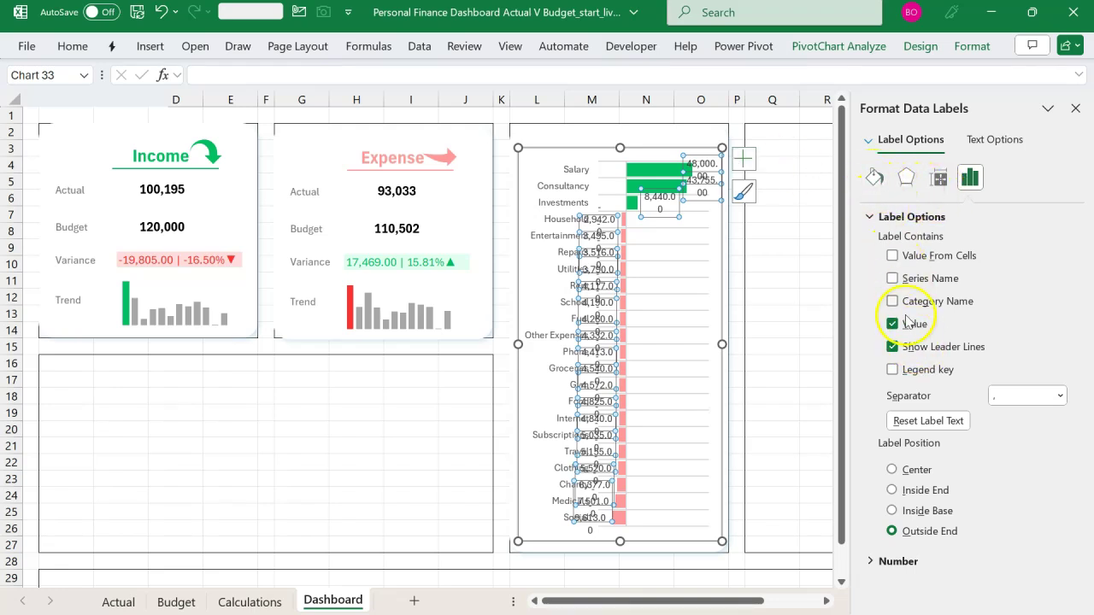
# Format the category bar data labels as Number with 0 decimal places and a thousands separator
pyautogui.click(875, 217)
pyautogui.click(873, 240)
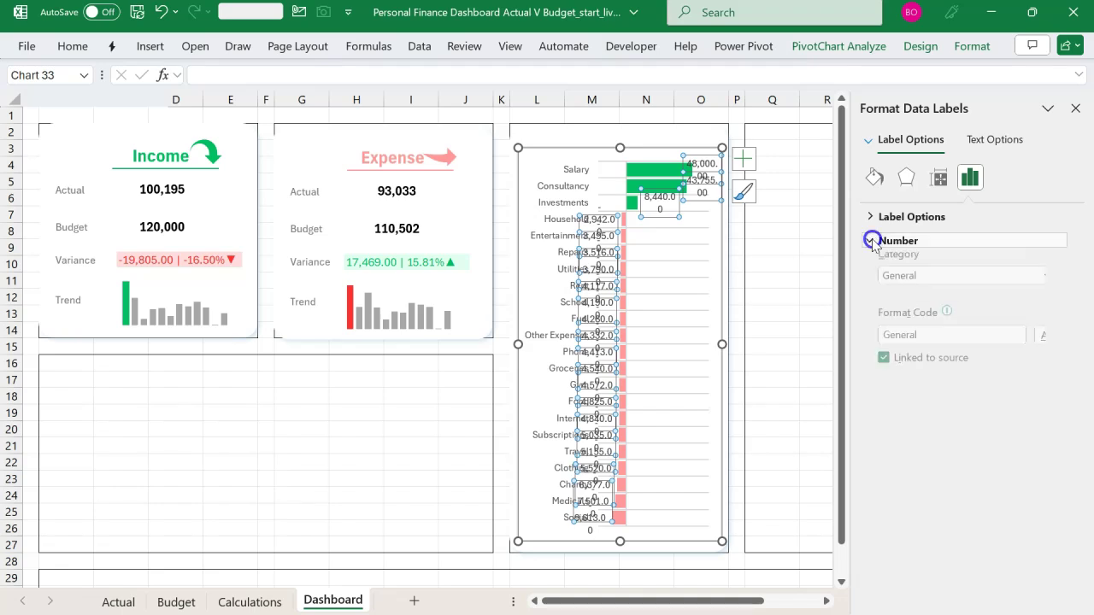
pyautogui.click(1045, 282)
pyautogui.click(899, 319)
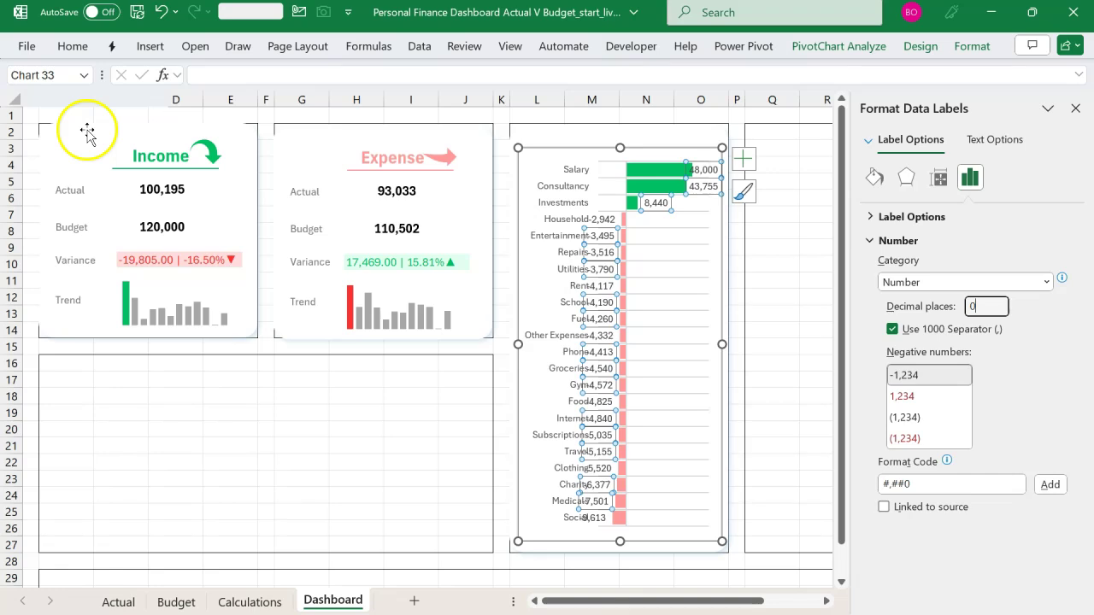
# Reduce the category bar data labels to font size 8 and make them bold
pyautogui.click(74, 47)
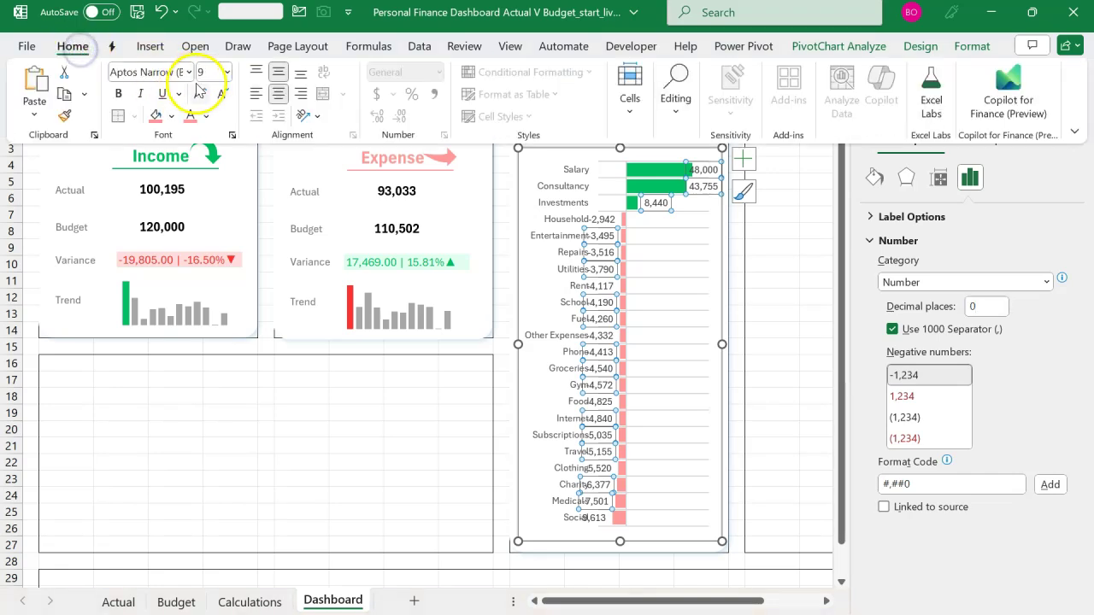
pyautogui.click(222, 96)
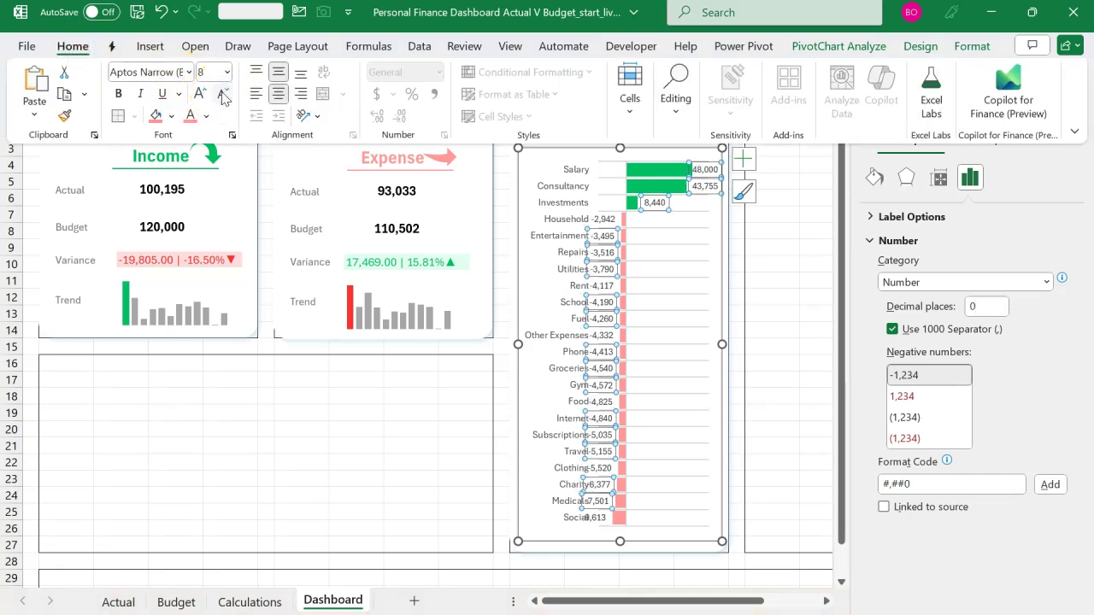
pyautogui.click(117, 96)
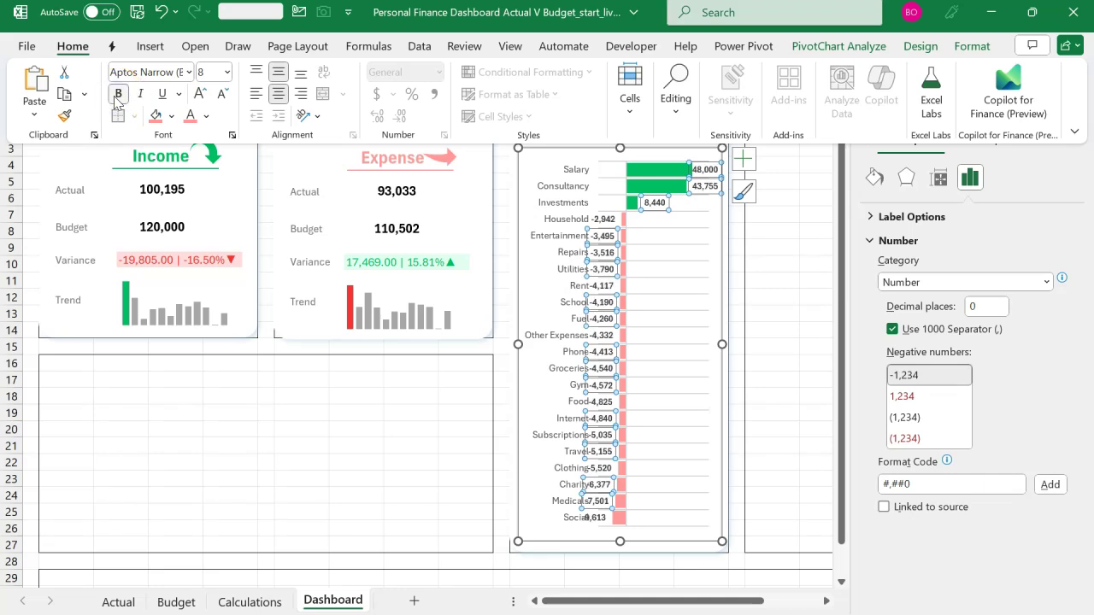
pyautogui.click(772, 310)
pyautogui.click(772, 311)
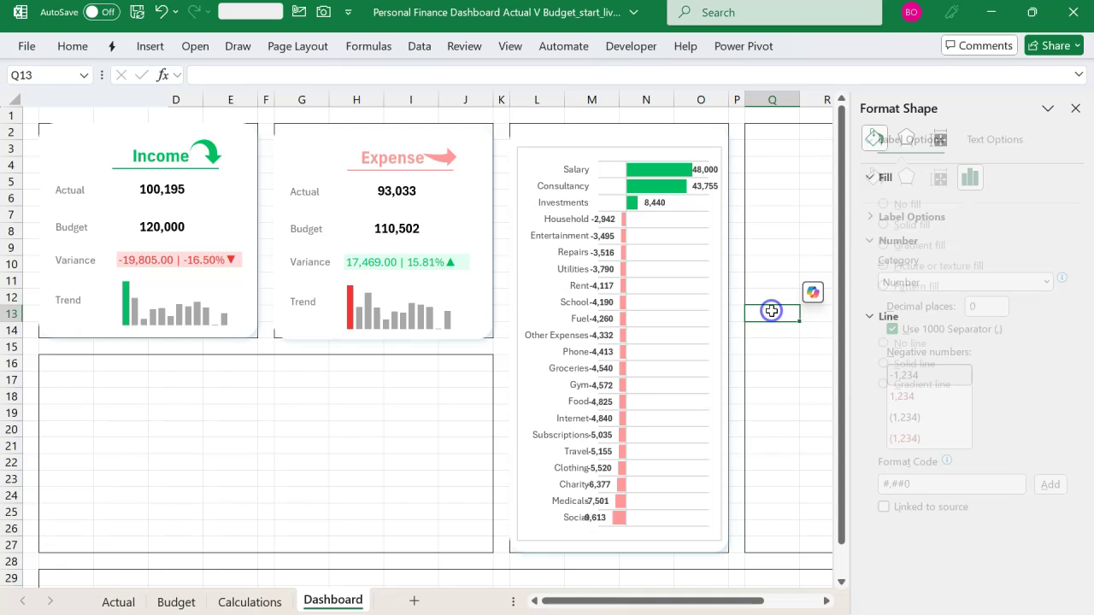
# Set the font color of the category axis labels to Automatic
pyautogui.click(562, 235)
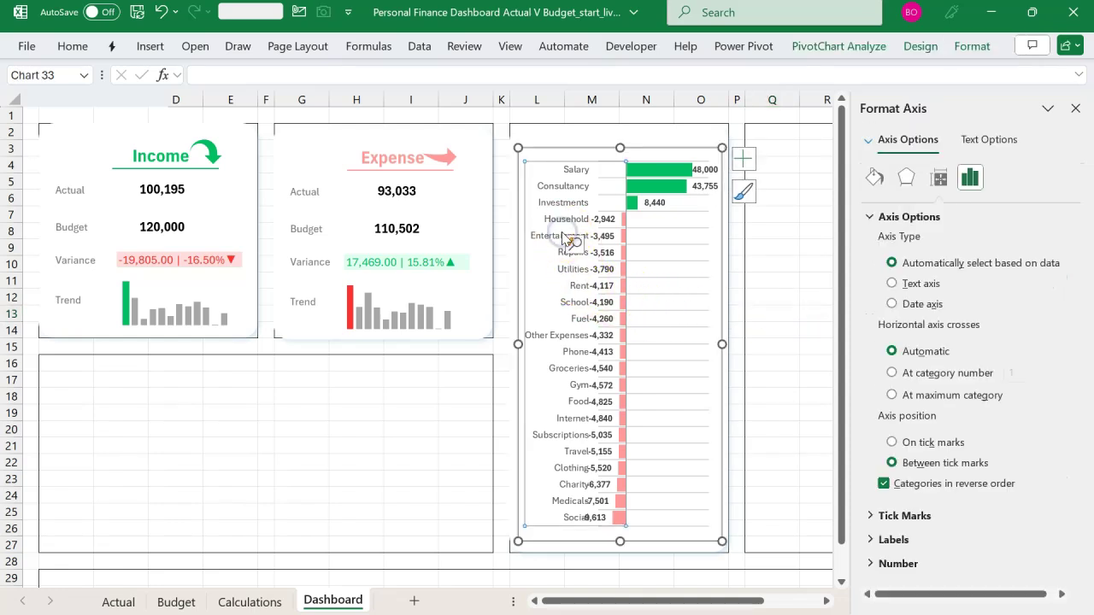
pyautogui.click(74, 48)
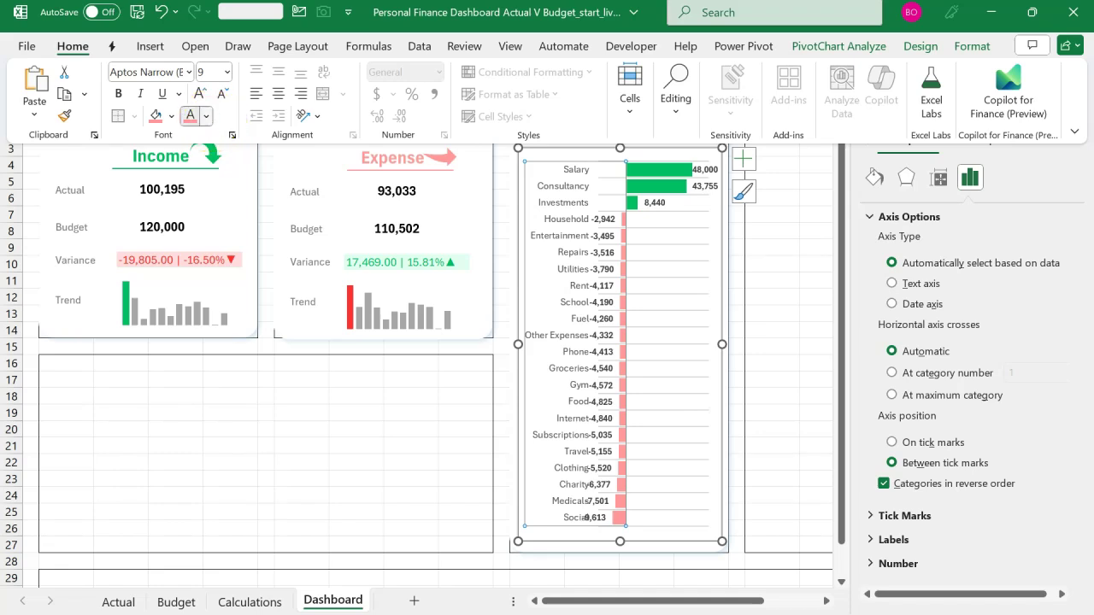
pyautogui.click(206, 116)
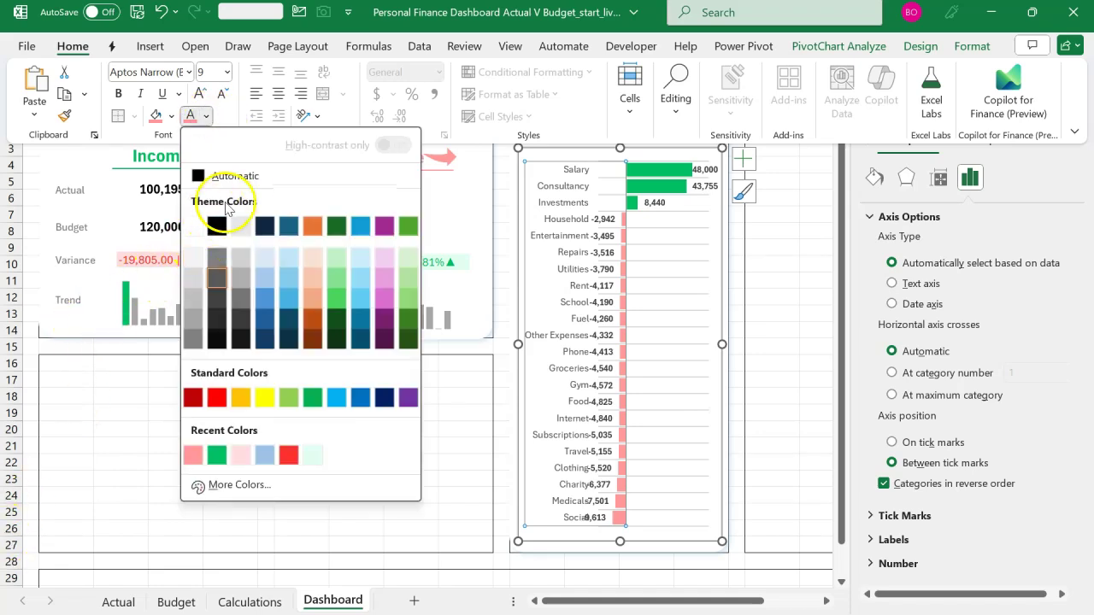
pyautogui.click(248, 176)
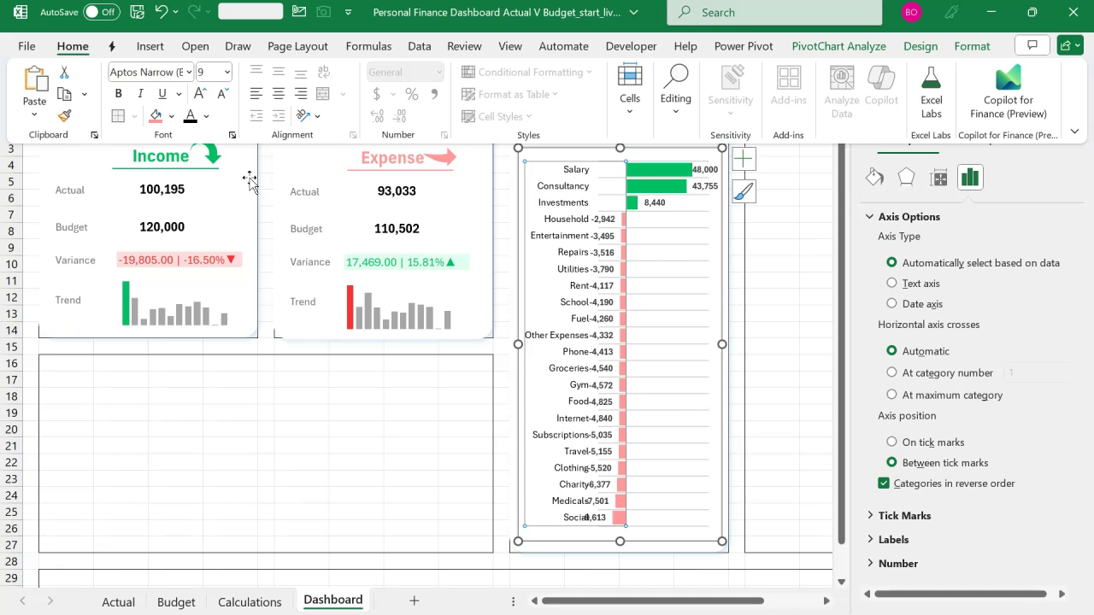
pyautogui.click(762, 263)
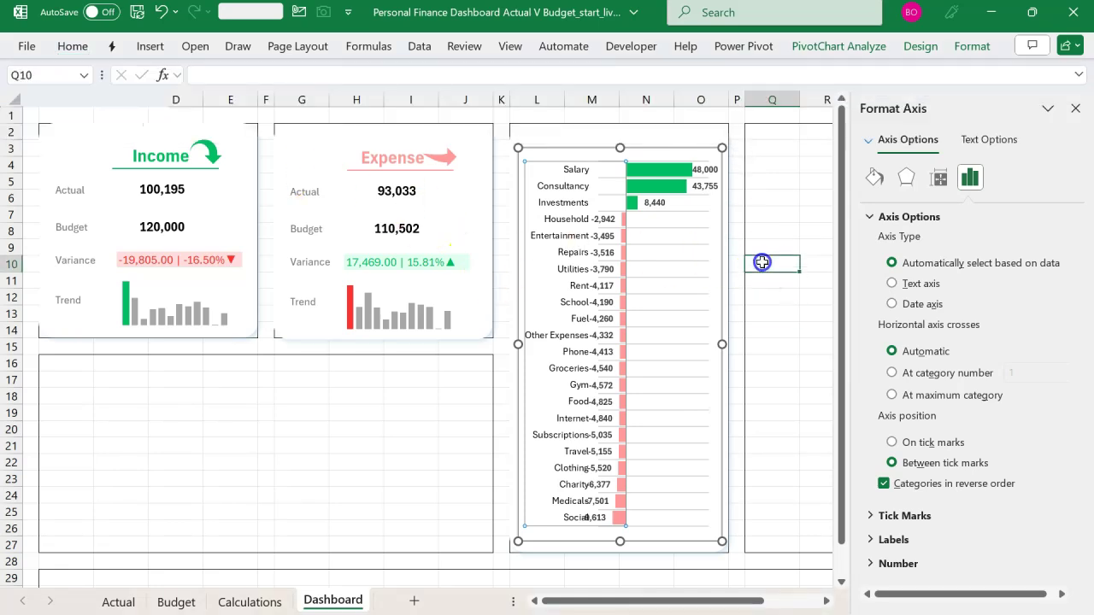
# Remove the category bar chart's outline and lower its top edge to leave room for a heading
pyautogui.click(705, 146)
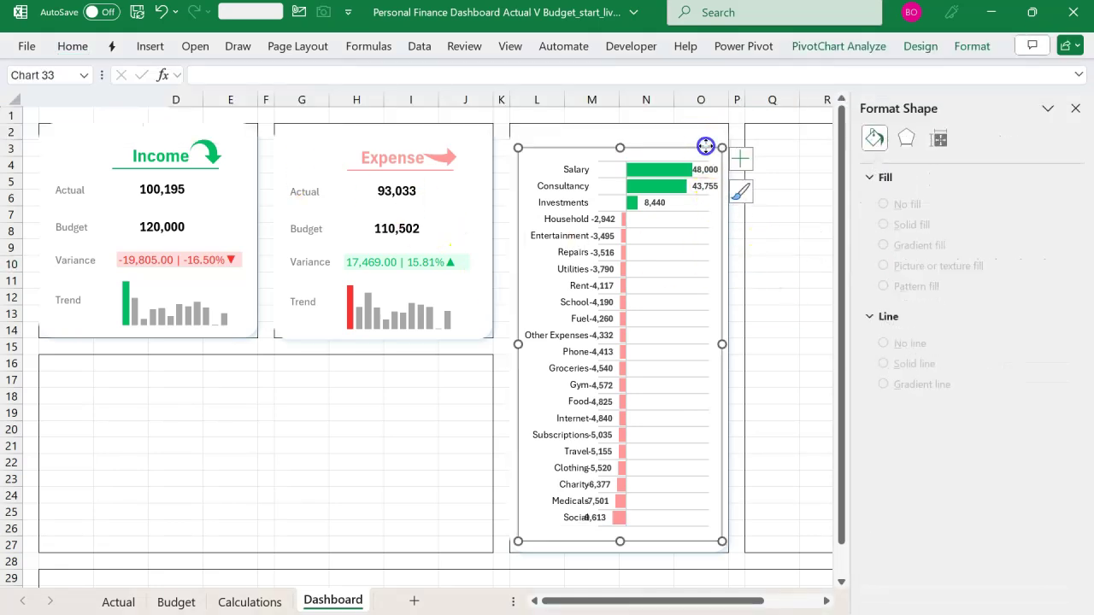
pyautogui.click(966, 48)
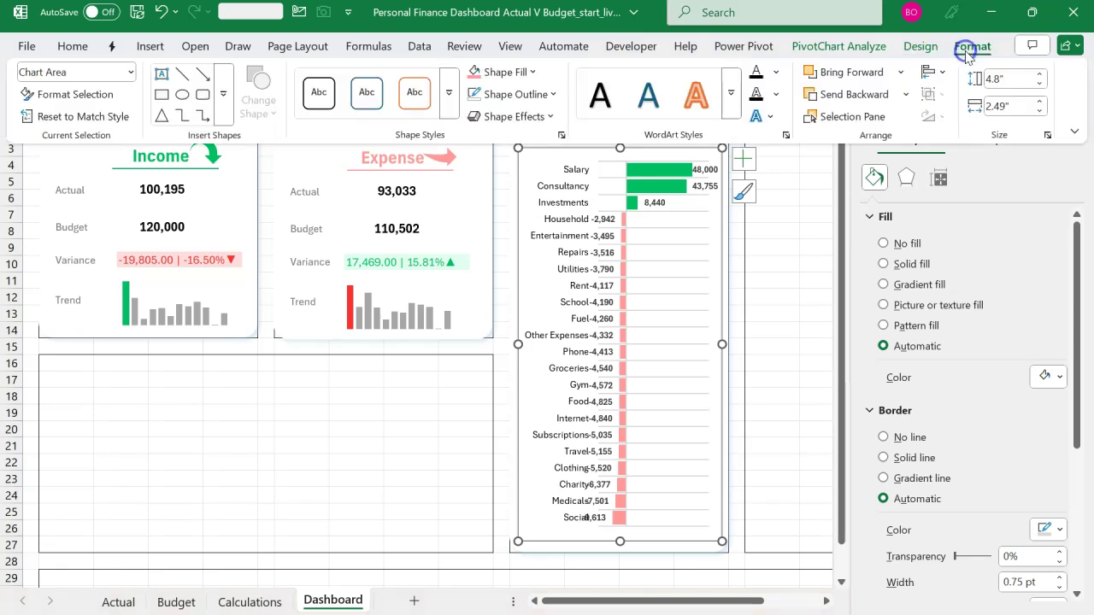
pyautogui.click(475, 94)
pyautogui.click(788, 262)
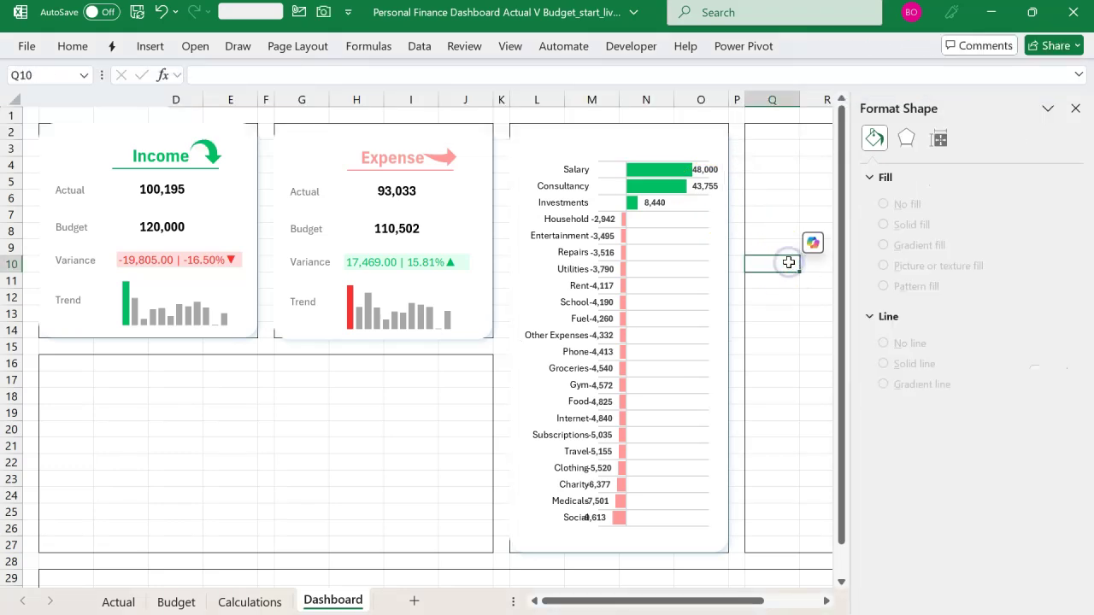
pyautogui.click(517, 289)
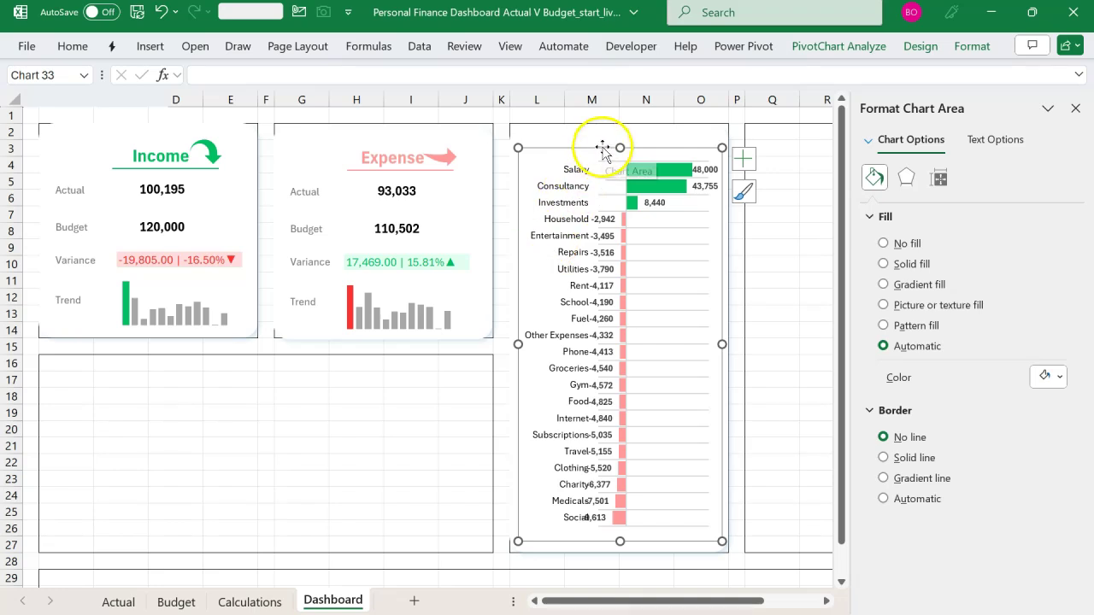
pyautogui.moveTo(619, 148); pyautogui.dragTo(617, 165)
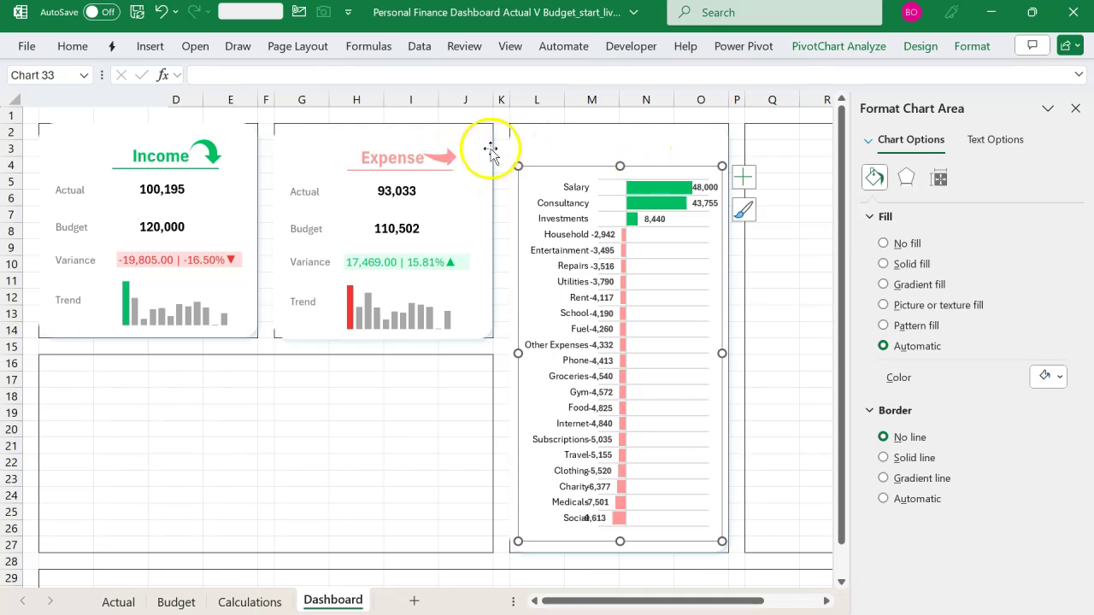
# Copy the Expense heading above the category bar chart, retitle it Summary, widen it to fit one line and color its text black
pyautogui.click(390, 154)
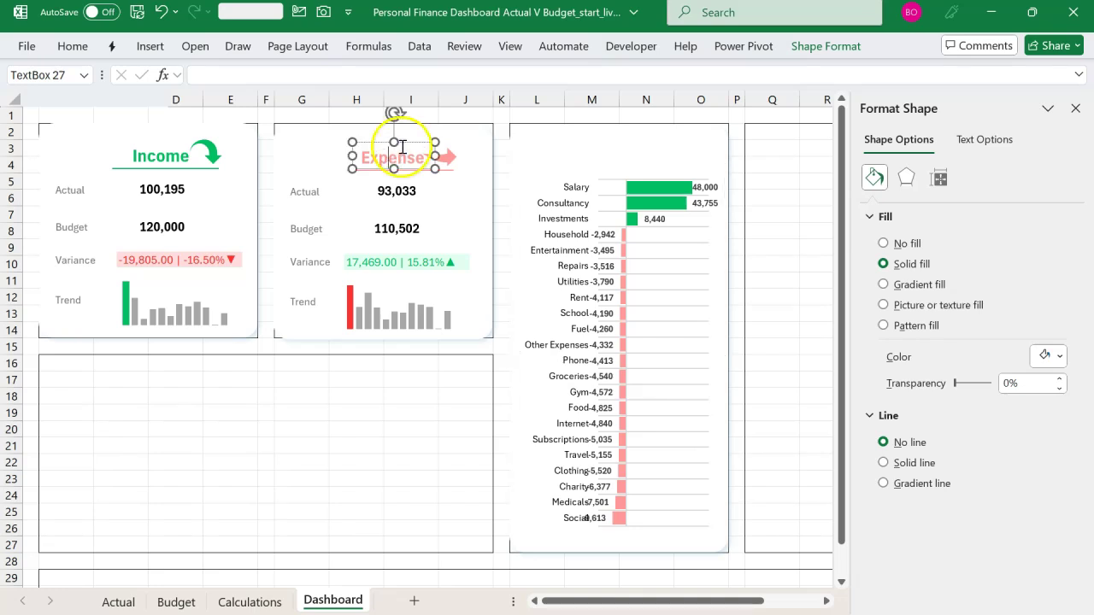
pyautogui.moveTo(406, 141); pyautogui.dragTo(649, 145)
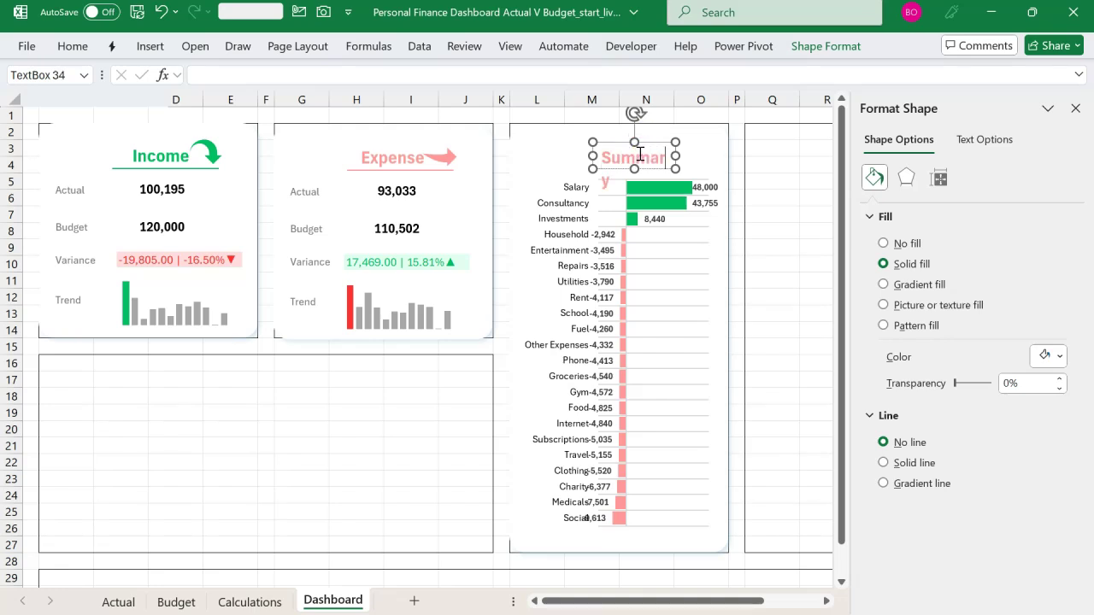
pyautogui.moveTo(596, 154)
pyautogui.mouseDown()
pyautogui.moveTo(540, 154)
pyautogui.moveTo(575, 155)
pyautogui.mouseUp()
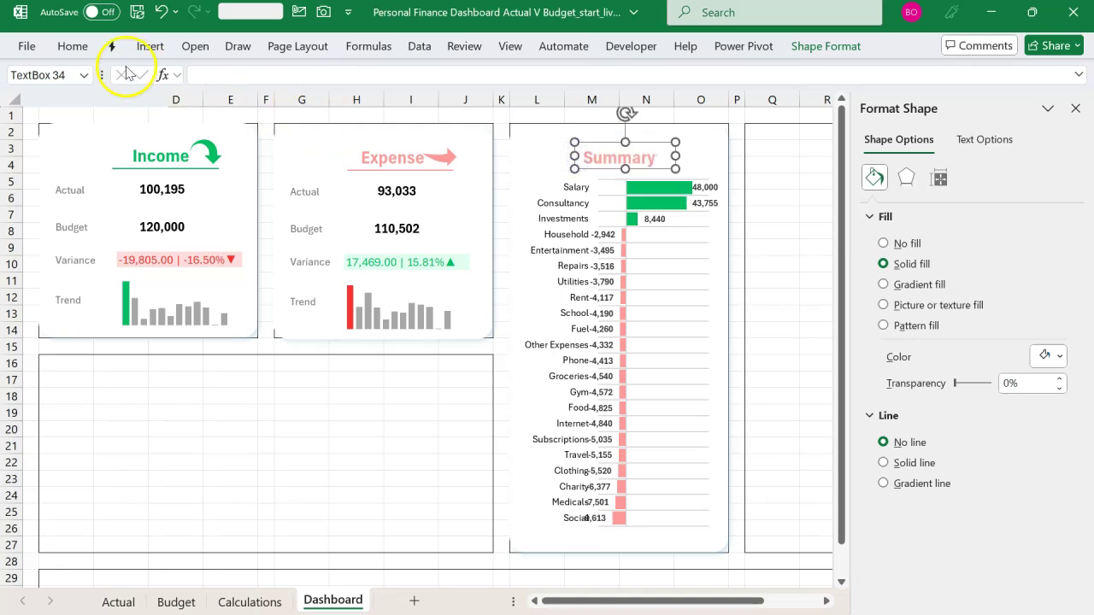
pyautogui.click(73, 46)
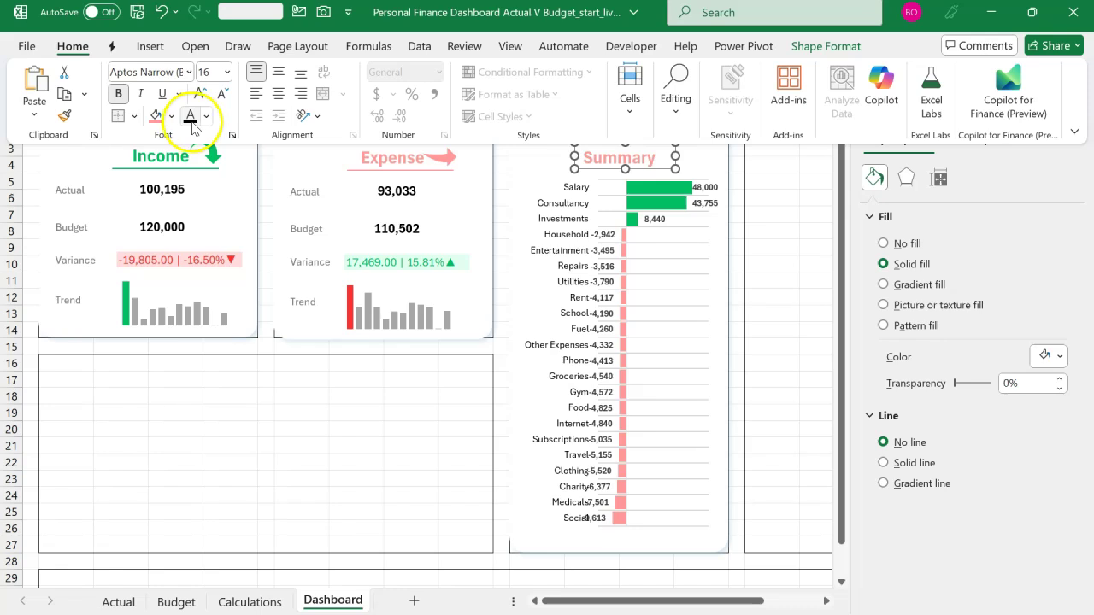
pyautogui.press('Escape')
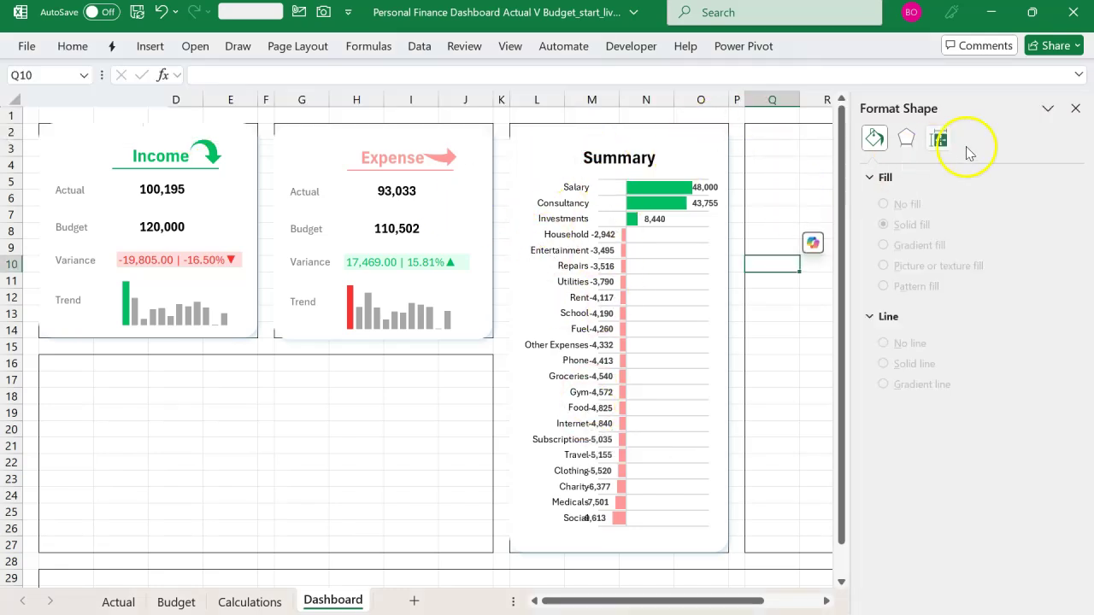
pyautogui.click(1076, 107)
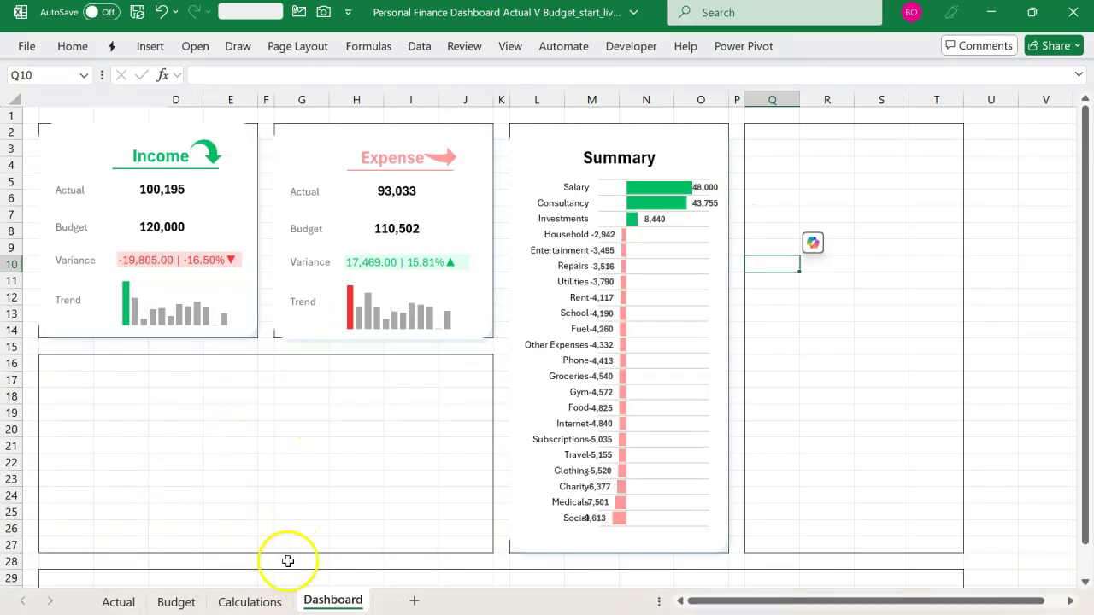
# Move the doughnut chart from the Calculations sheet to the empty card below Income and Expense on the Dashboard sheet
pyautogui.click(254, 601)
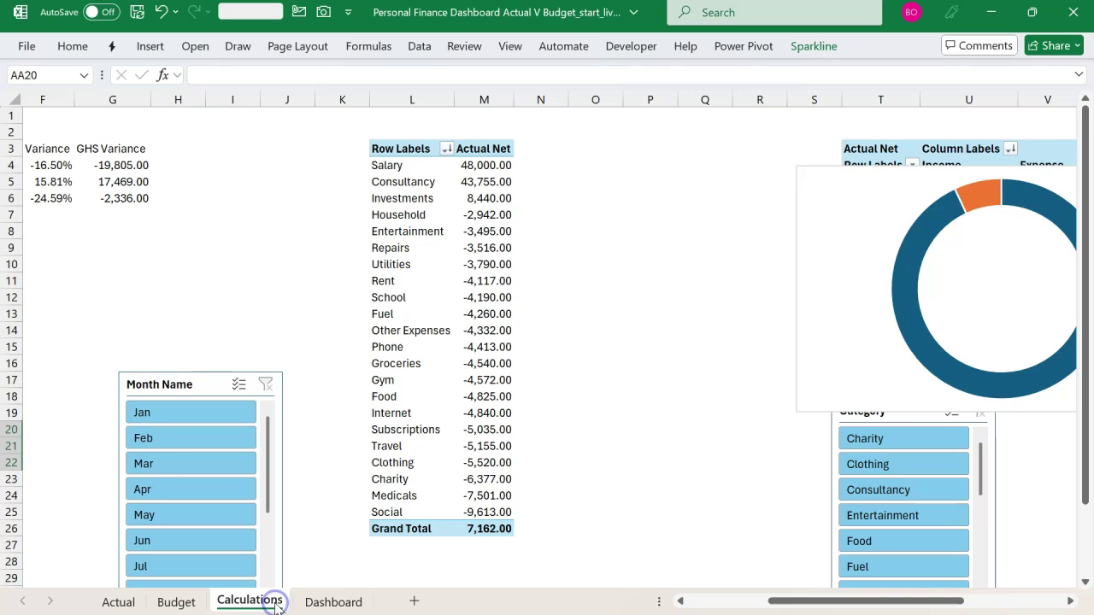
pyautogui.click(805, 280)
pyautogui.press('Delete')
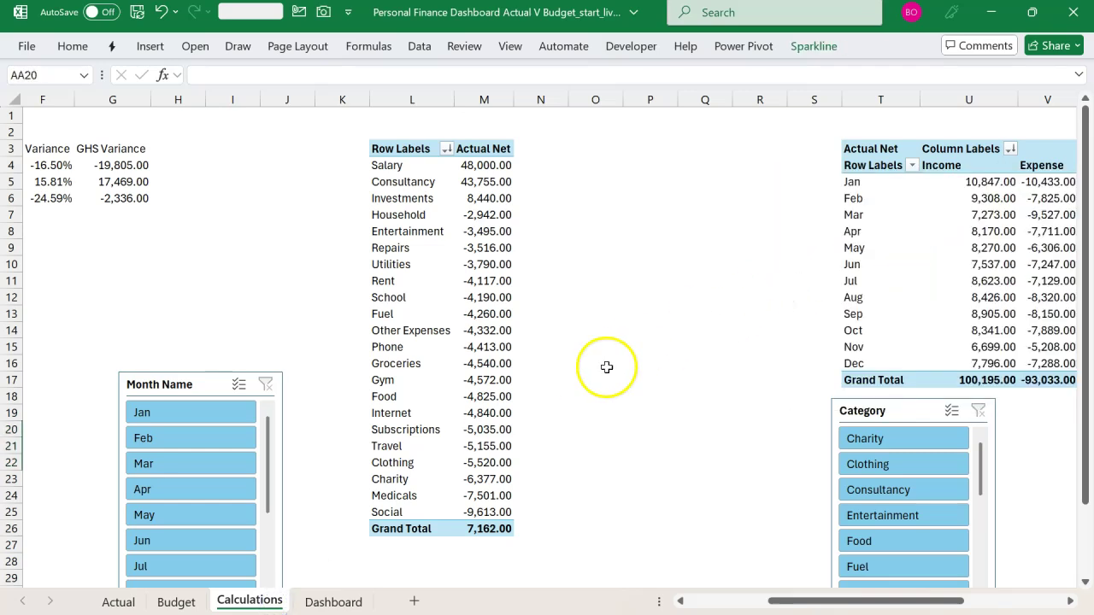
pyautogui.click(332, 601)
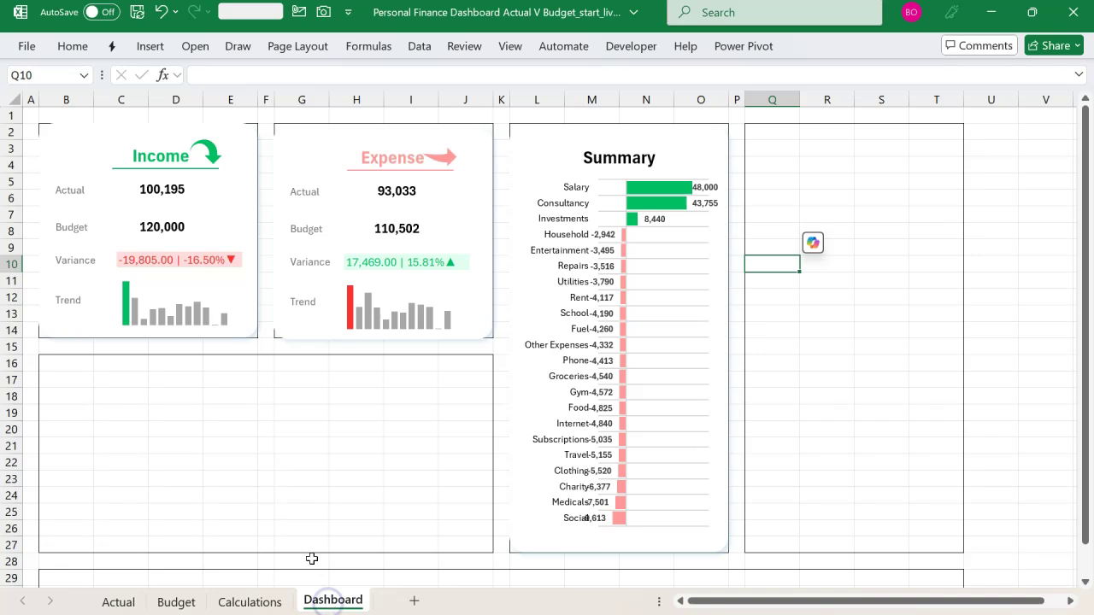
pyautogui.click(102, 360)
pyautogui.hotkey('ctrl', 'v')
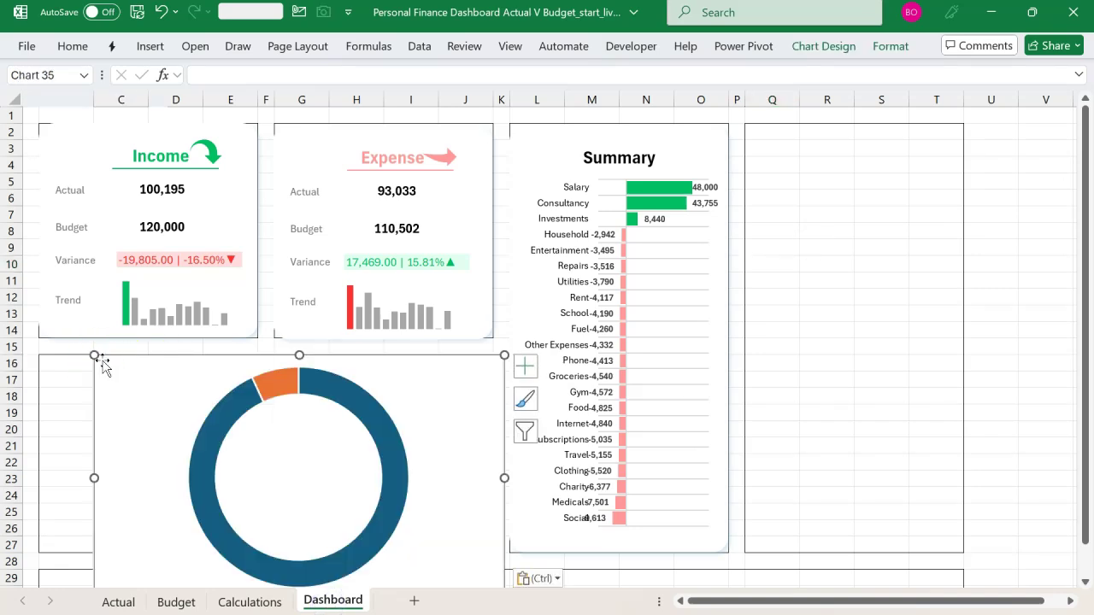
# Resize the doughnut chart so its bottom and left edges match the card below Income and Expense
pyautogui.scroll(-3, 329, 451)
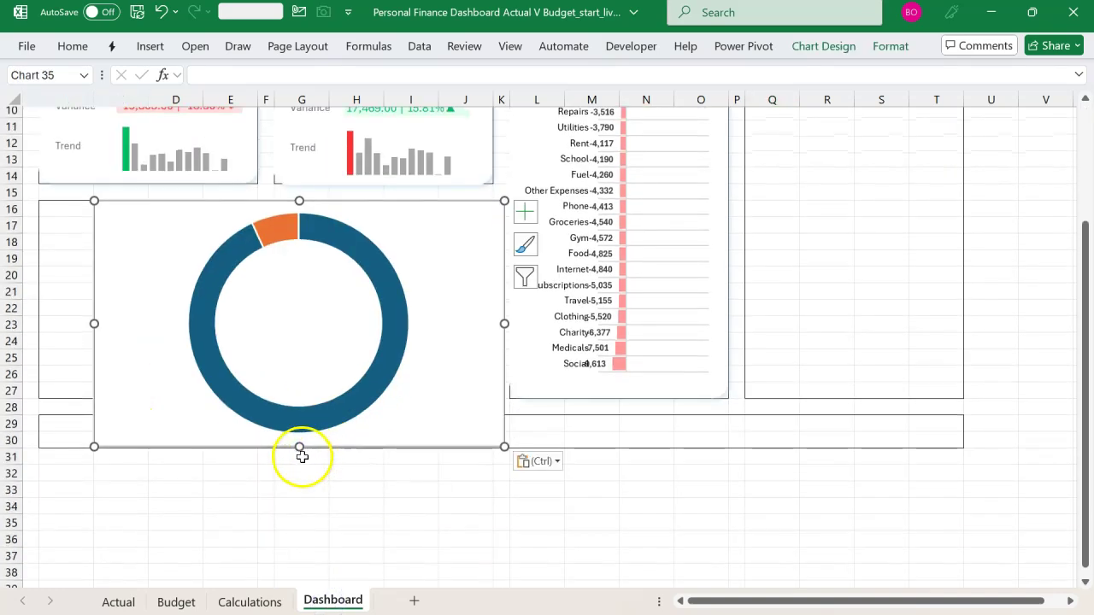
pyautogui.moveTo(294, 447); pyautogui.dragTo(291, 396)
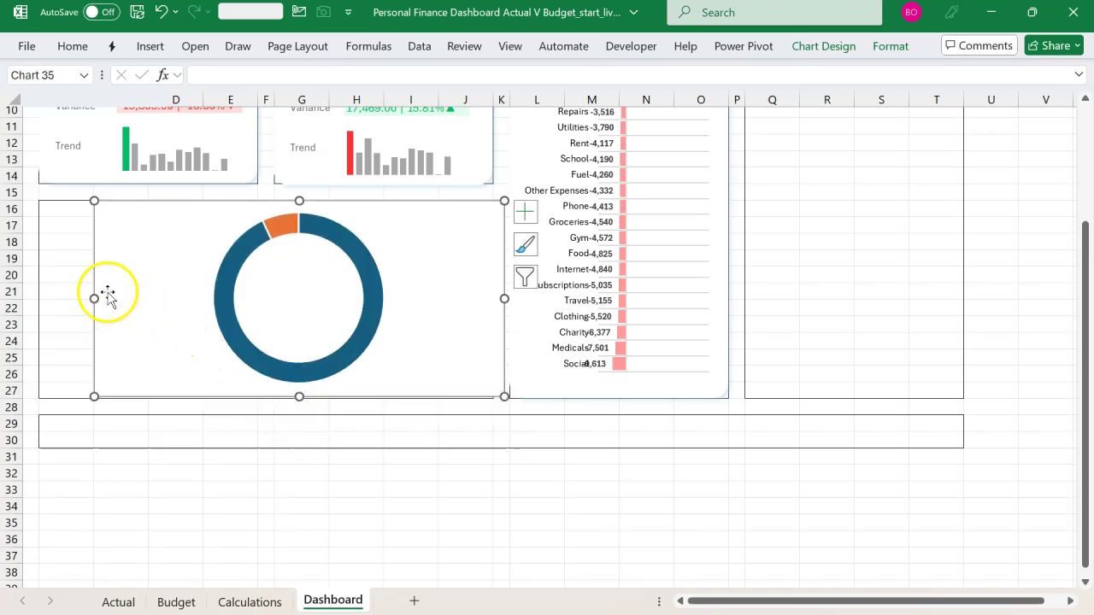
pyautogui.moveTo(92, 296); pyautogui.dragTo(43, 297)
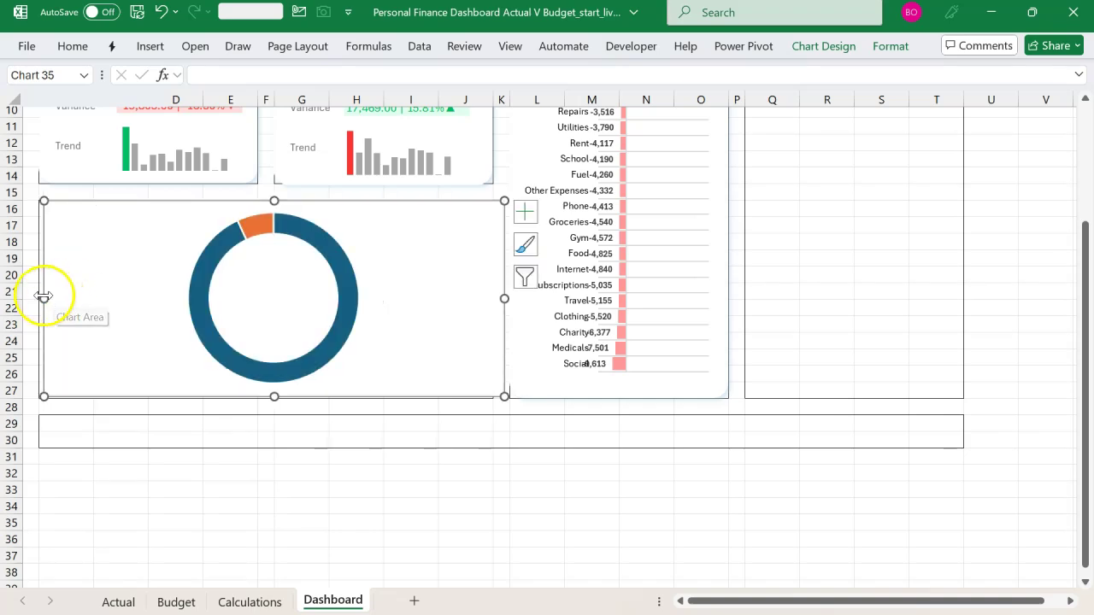
pyautogui.moveTo(43, 296); pyautogui.dragTo(39, 295)
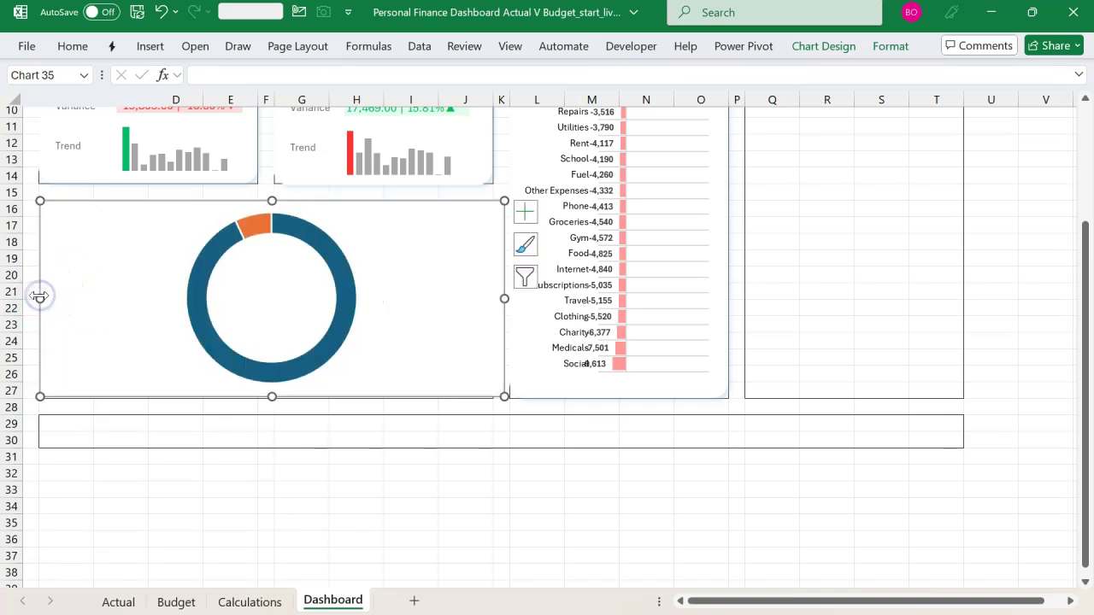
pyautogui.scroll(2, 202, 352)
pyautogui.scroll(1, 202, 352)
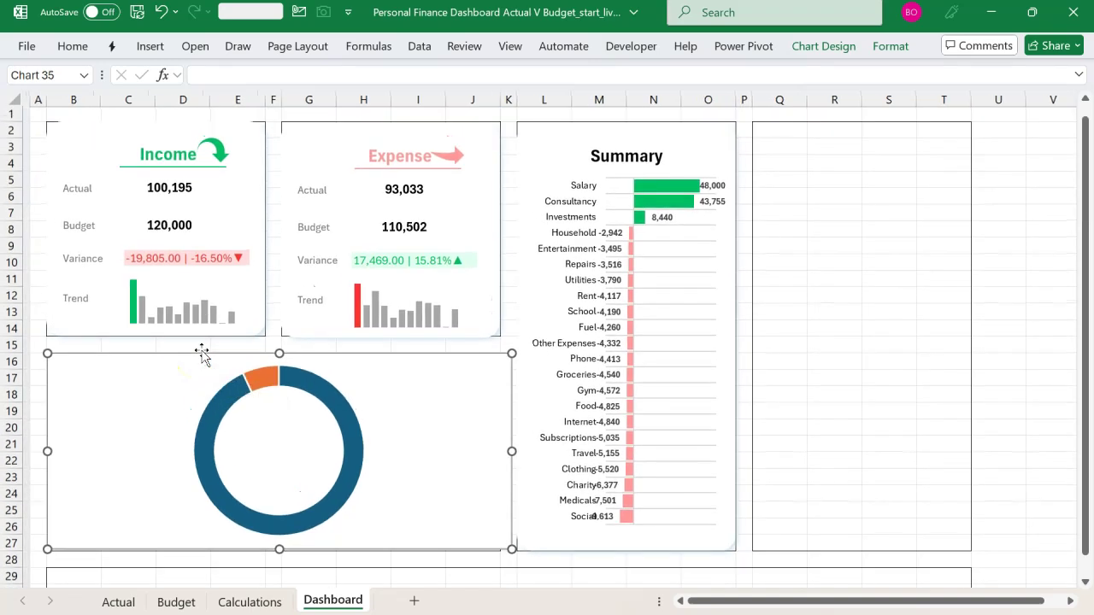
# Remove the doughnut chart's background fill
pyautogui.click(889, 48)
pyautogui.click(530, 71)
pyautogui.click(511, 443)
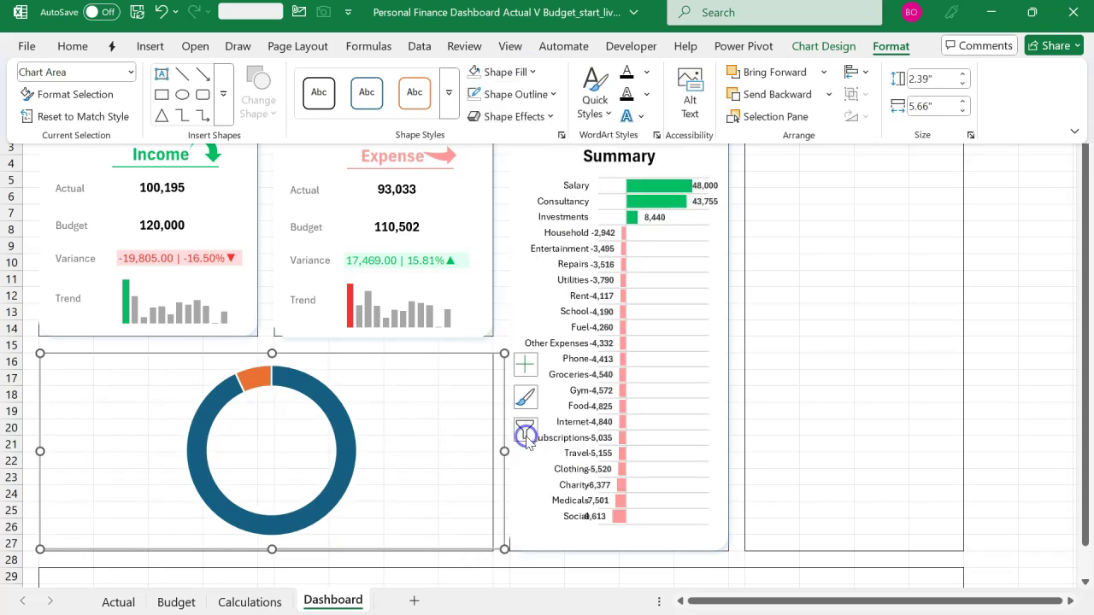
pyautogui.click(357, 380)
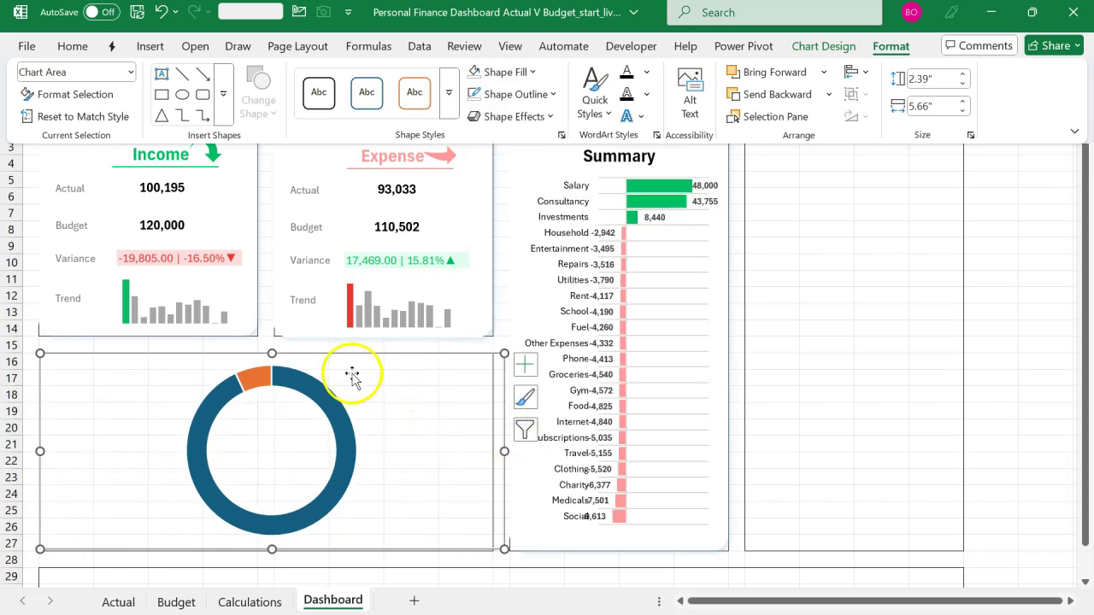
# Fill the doughnut chart's large slice with the same solid light red used for the Expense heading
pyautogui.click(307, 382)
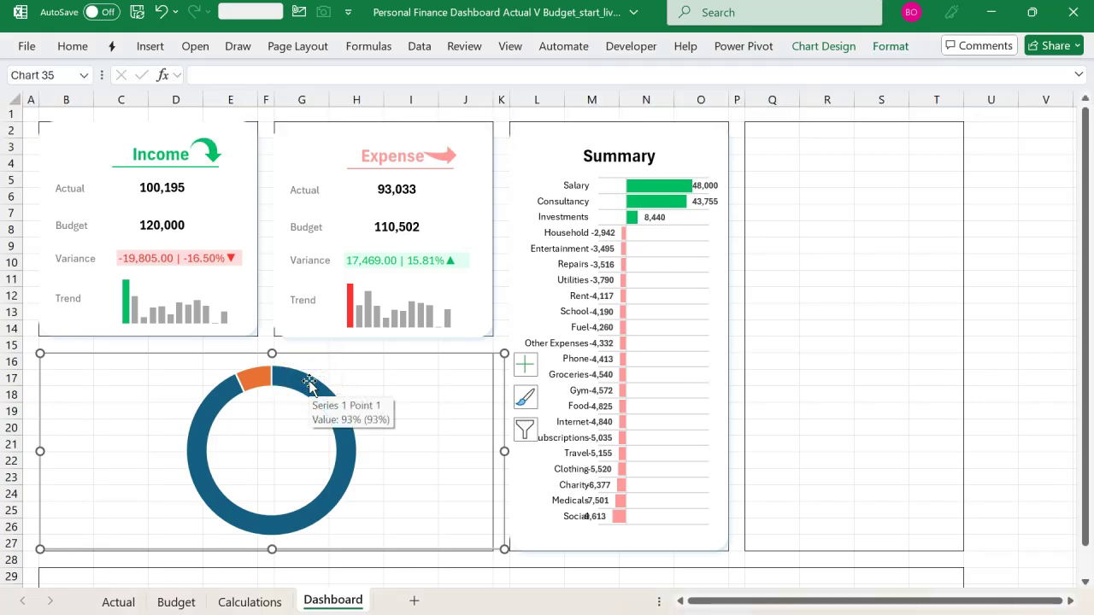
pyautogui.click(309, 381)
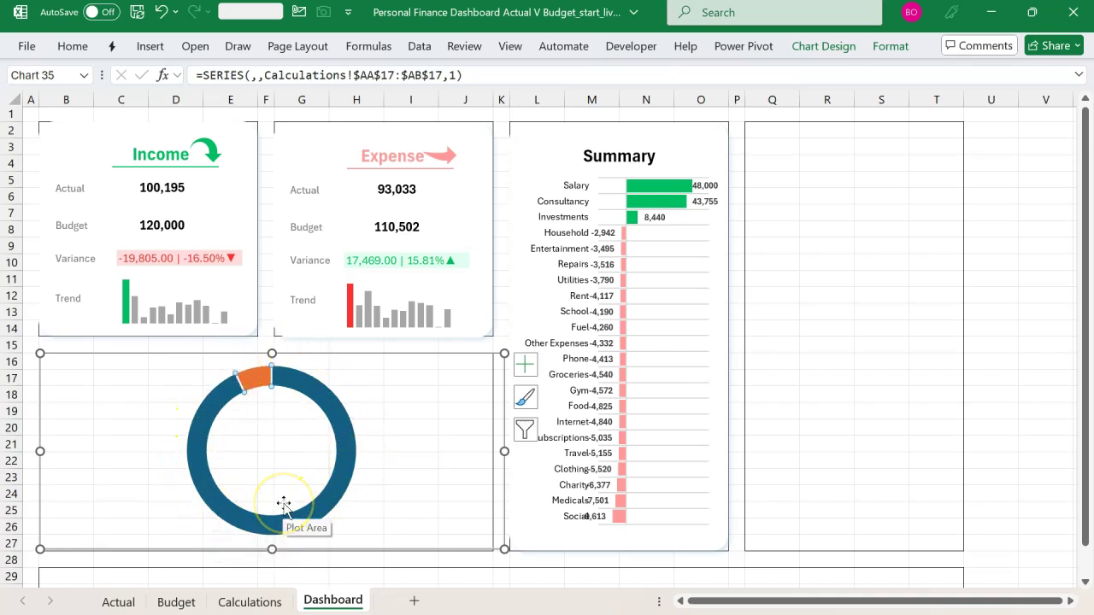
pyautogui.hotkey('ctrl', '1')
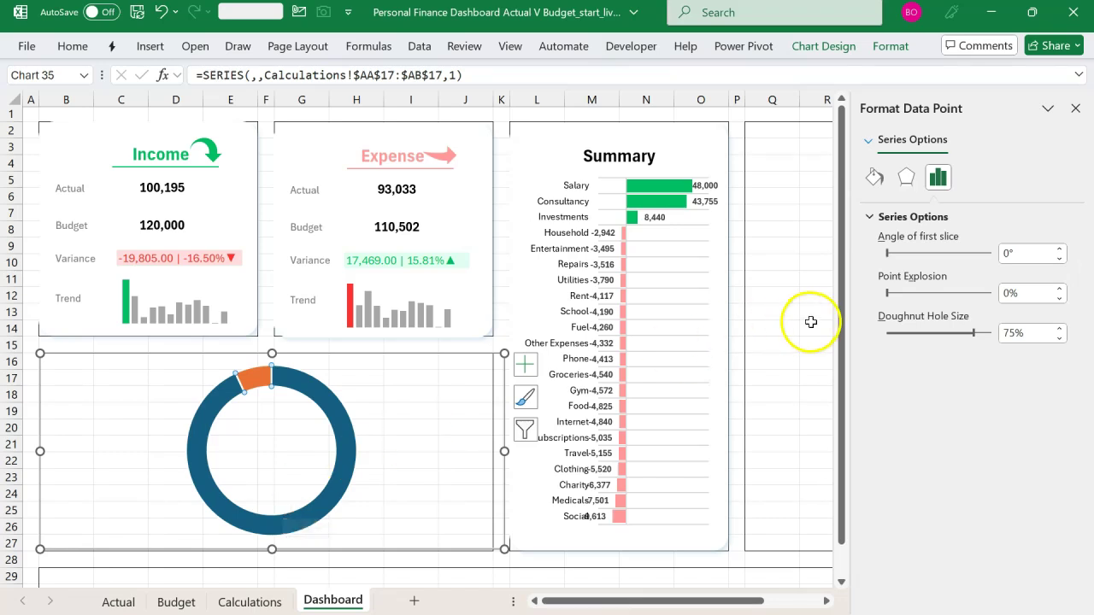
pyautogui.click(875, 177)
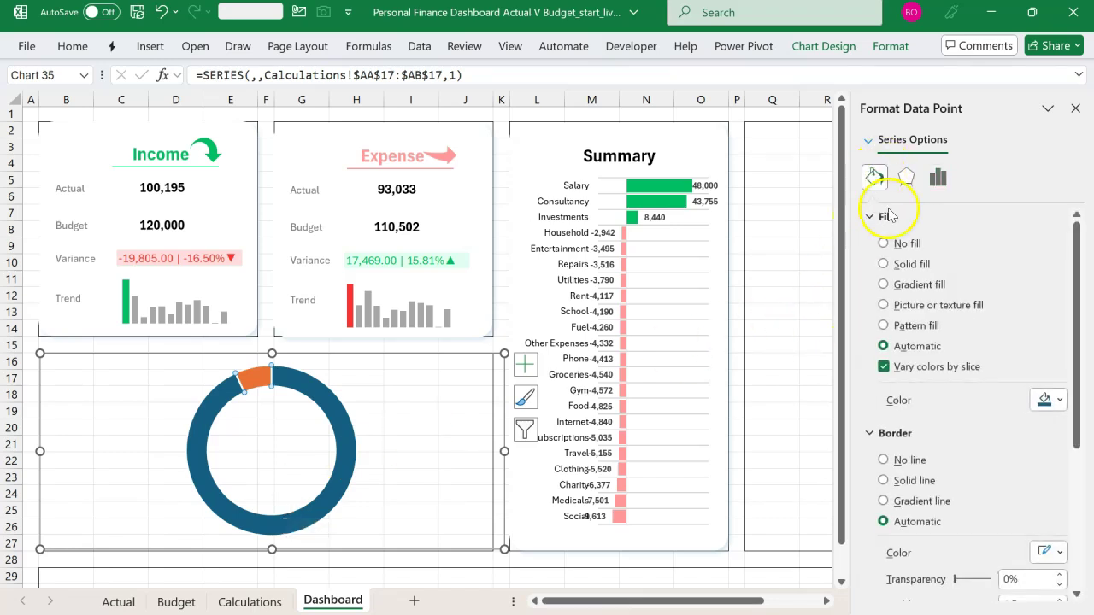
pyautogui.click(889, 265)
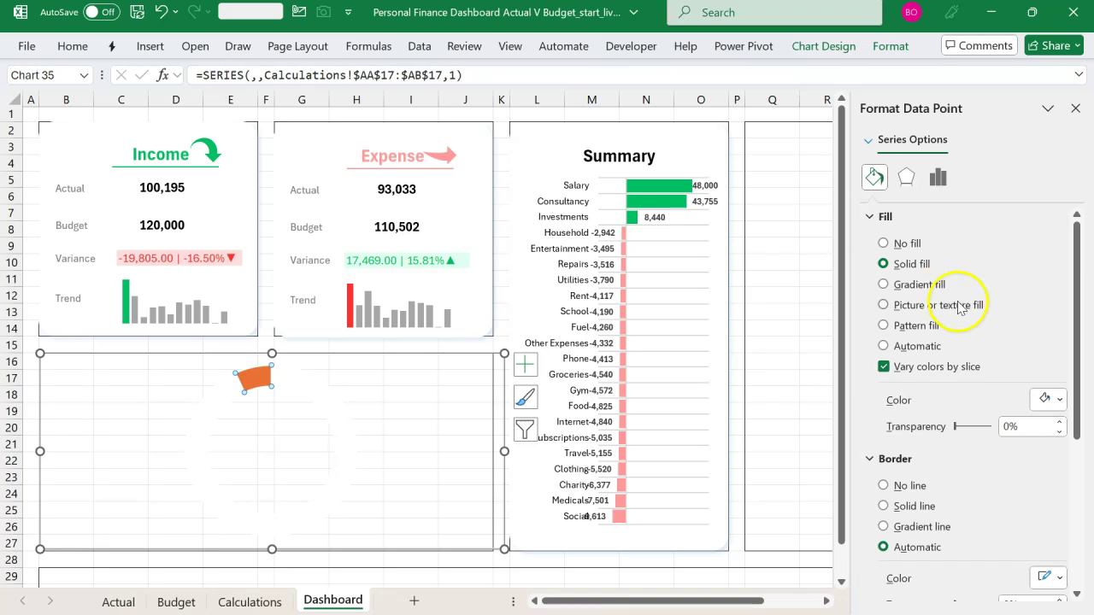
pyautogui.click(1050, 398)
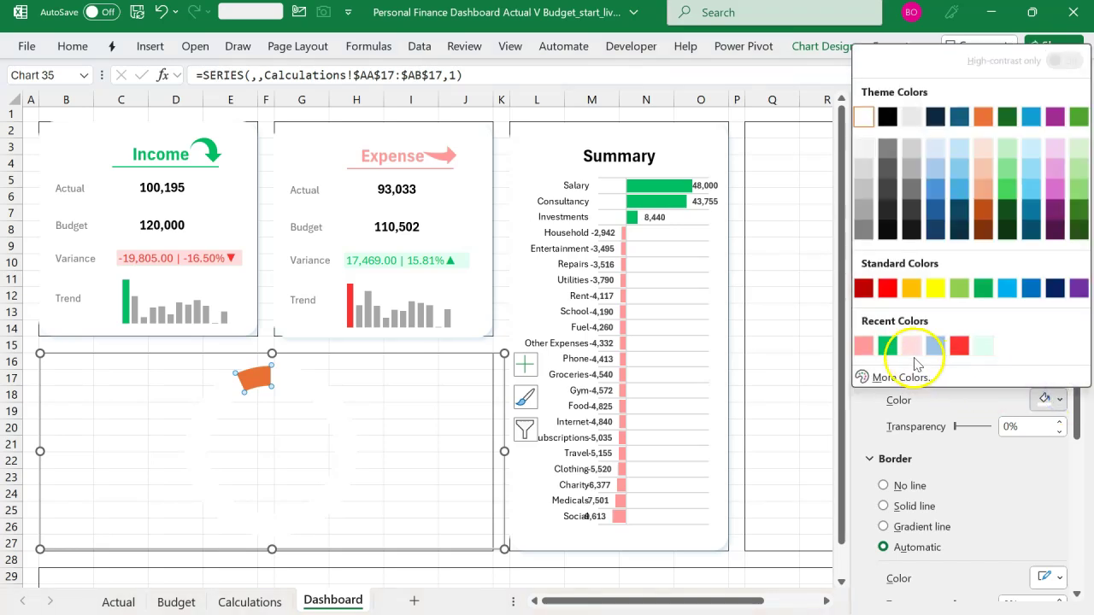
pyautogui.click(863, 346)
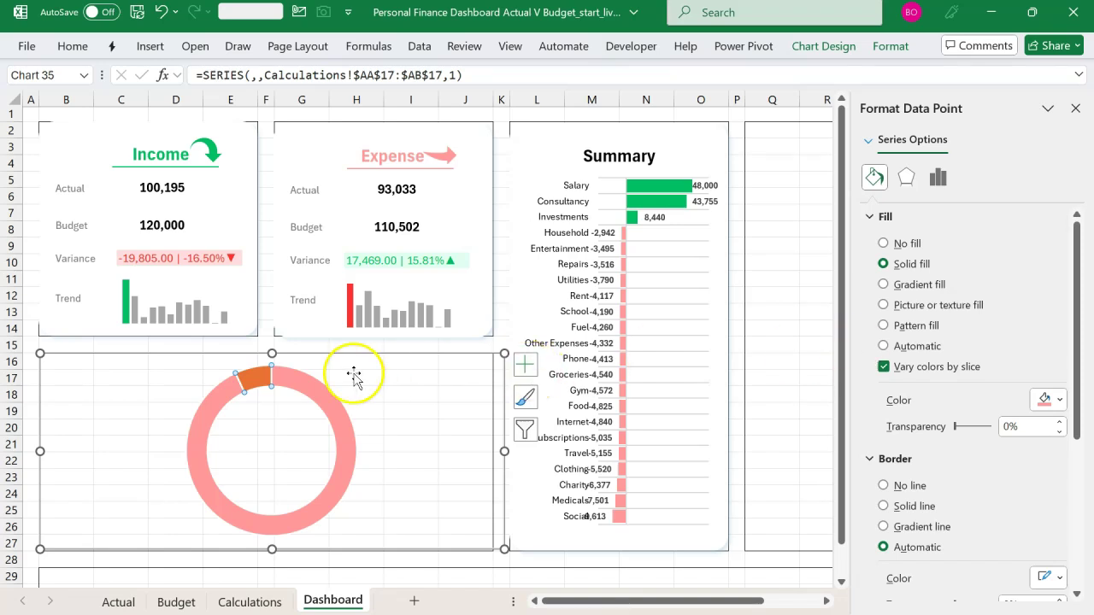
# Fill the doughnut chart's small slice with solid light gray
pyautogui.click(253, 376)
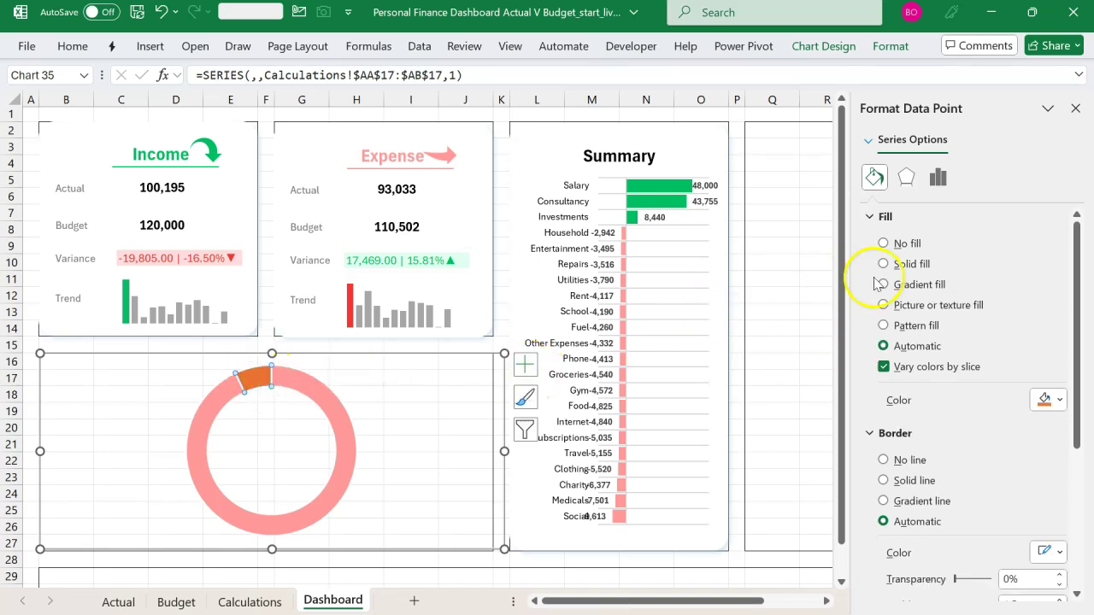
pyautogui.click(1060, 400)
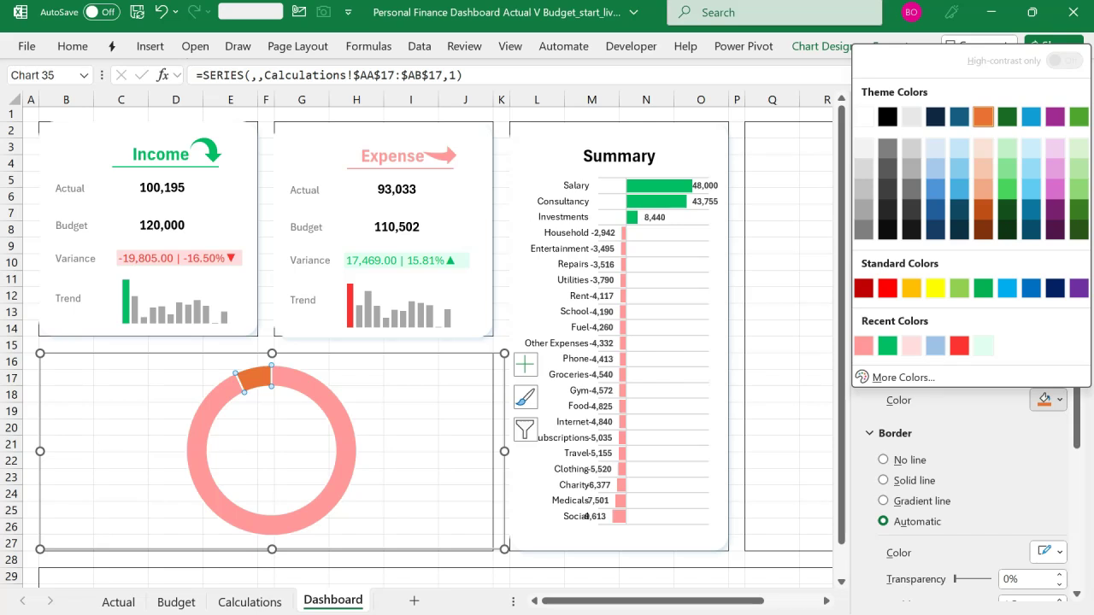
pyautogui.click(861, 191)
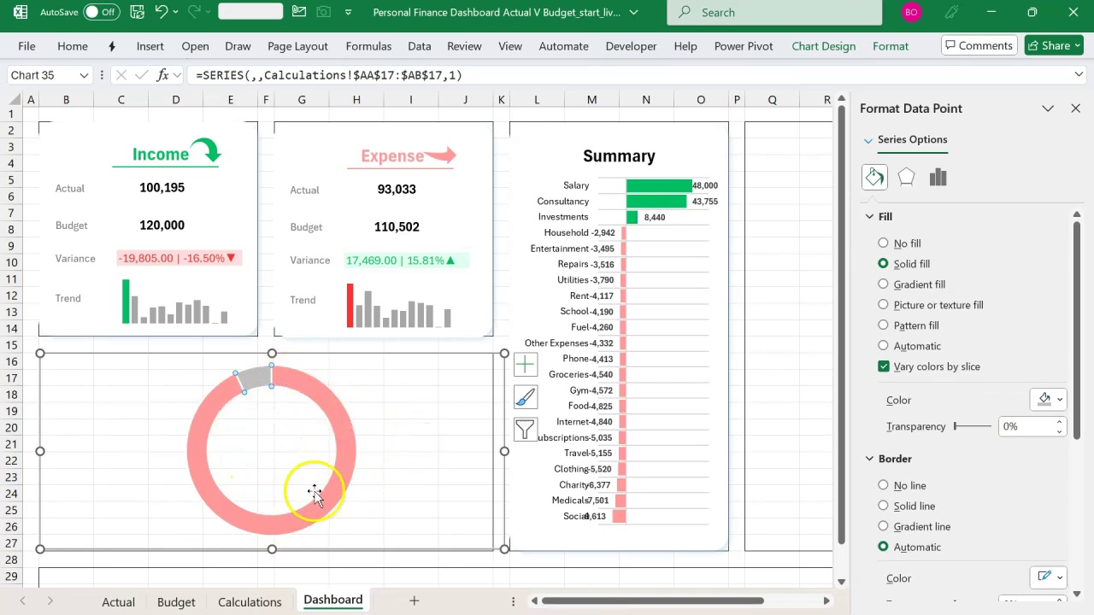
pyautogui.click(771, 424)
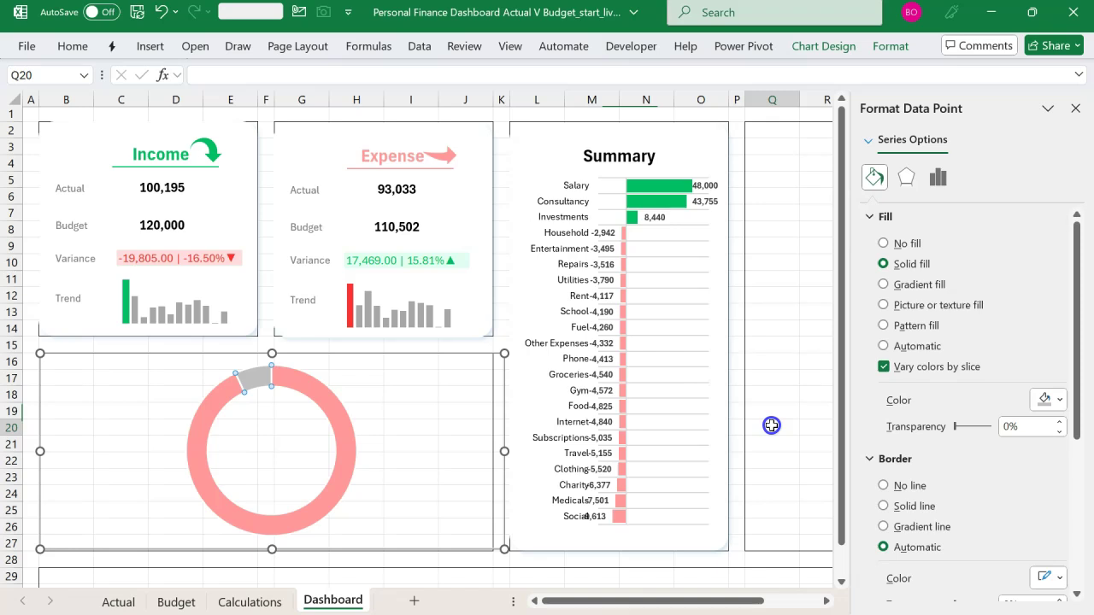
# Place a copy of the Summary heading text box inside the hole of the doughnut chart
pyautogui.click(624, 152)
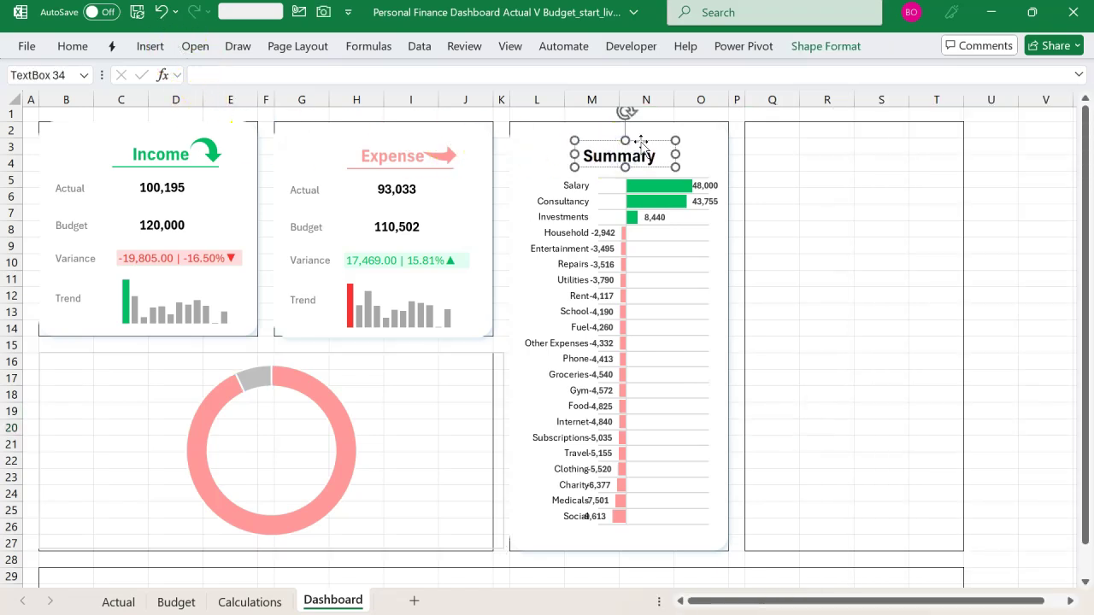
pyautogui.click(780, 178)
pyautogui.click(629, 152)
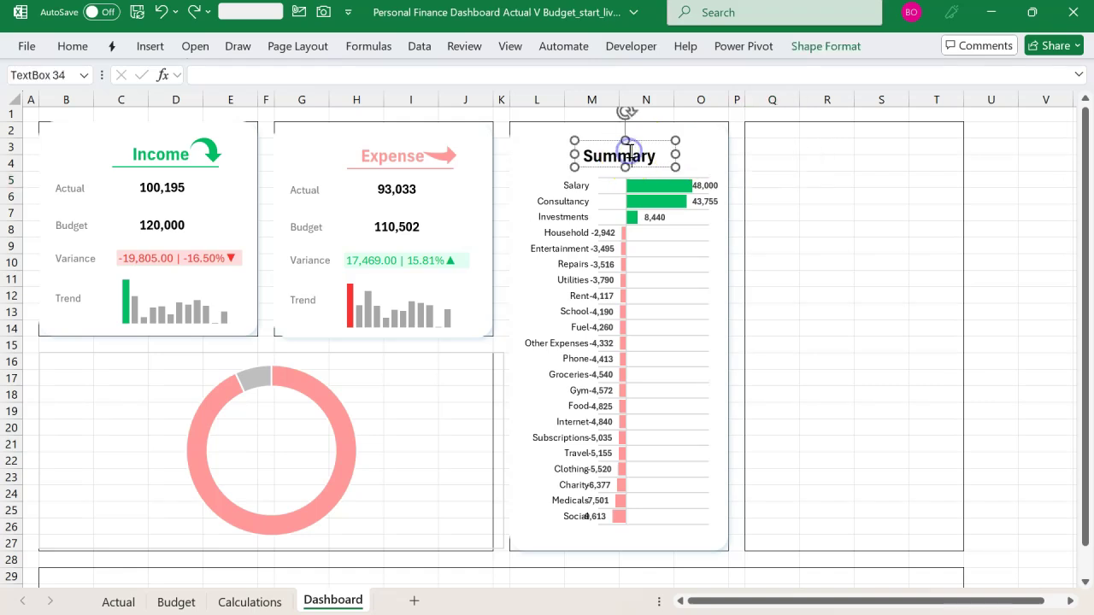
pyautogui.moveTo(638, 140); pyautogui.dragTo(285, 430)
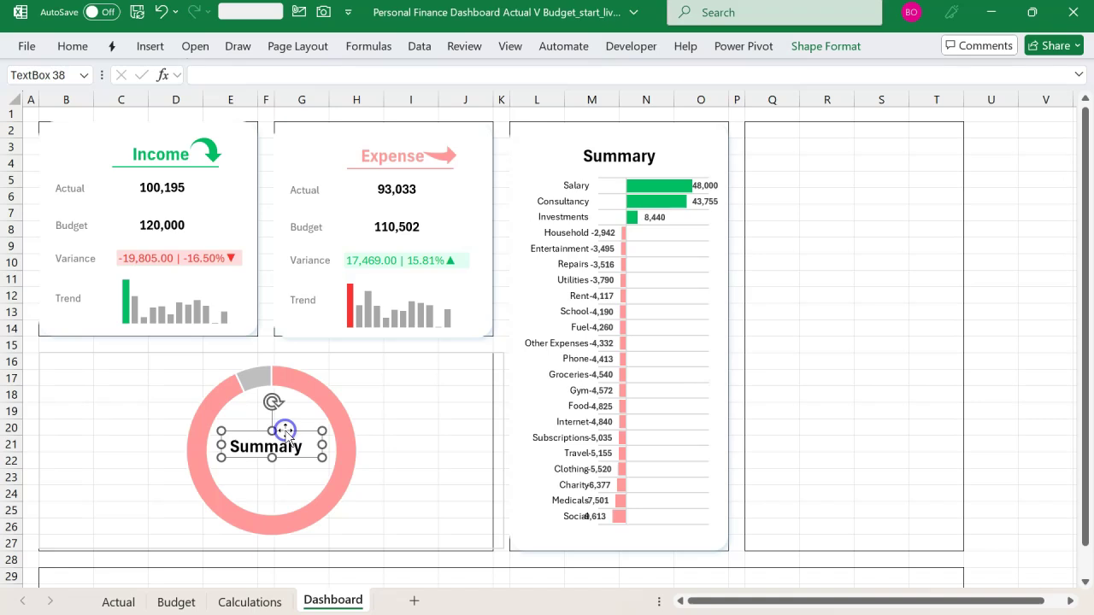
# Link the text box inside the doughnut to cell AC17 on the Calculations sheet
pyautogui.click(315, 74)
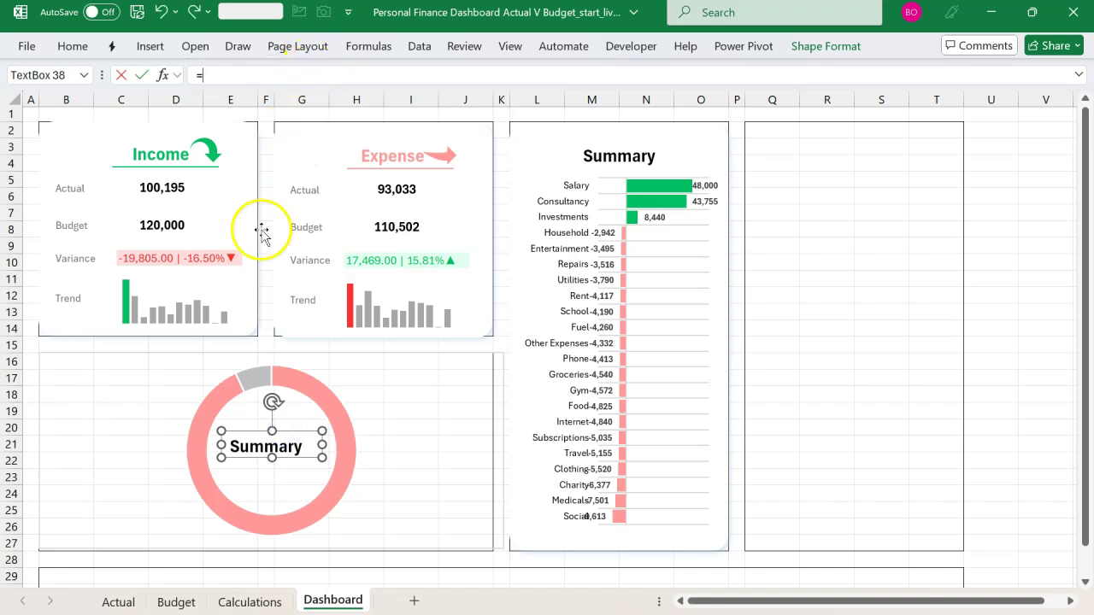
pyautogui.click(275, 603)
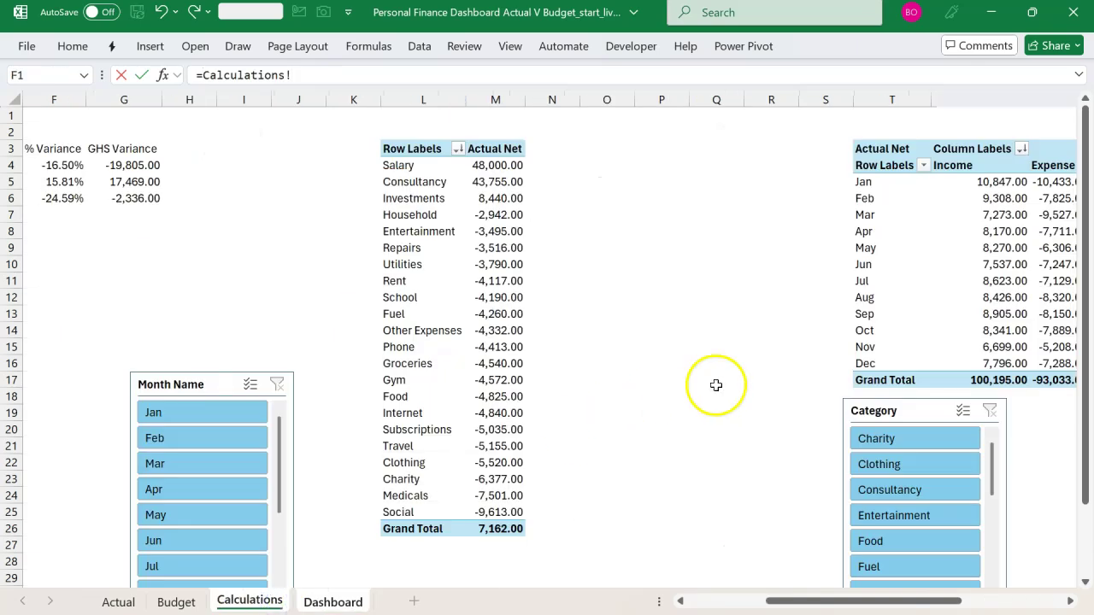
pyautogui.hscroll(6, 716, 385)
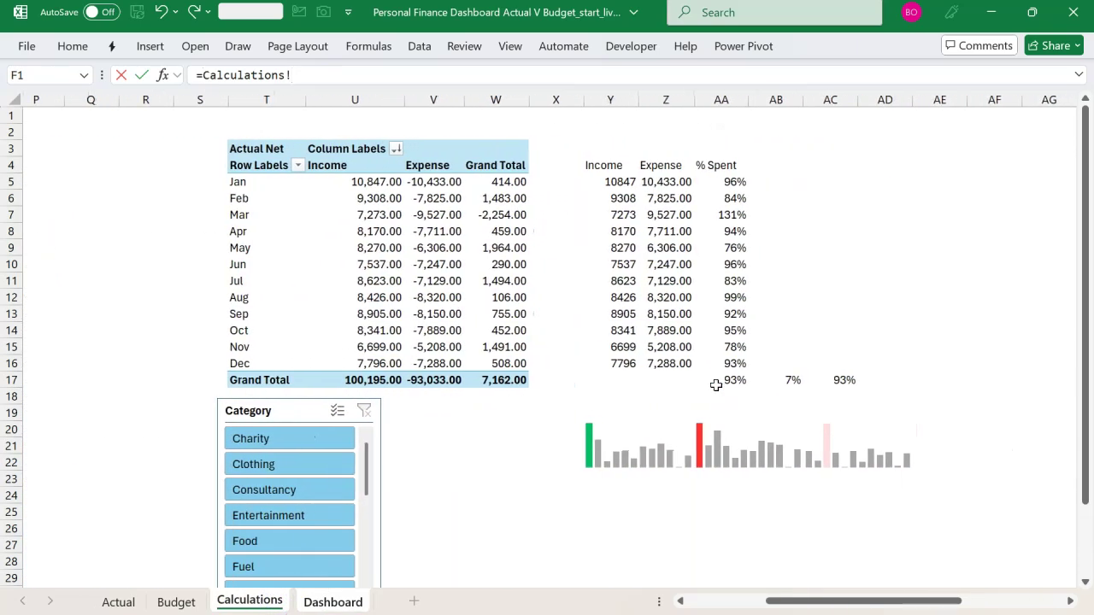
pyautogui.click(846, 378)
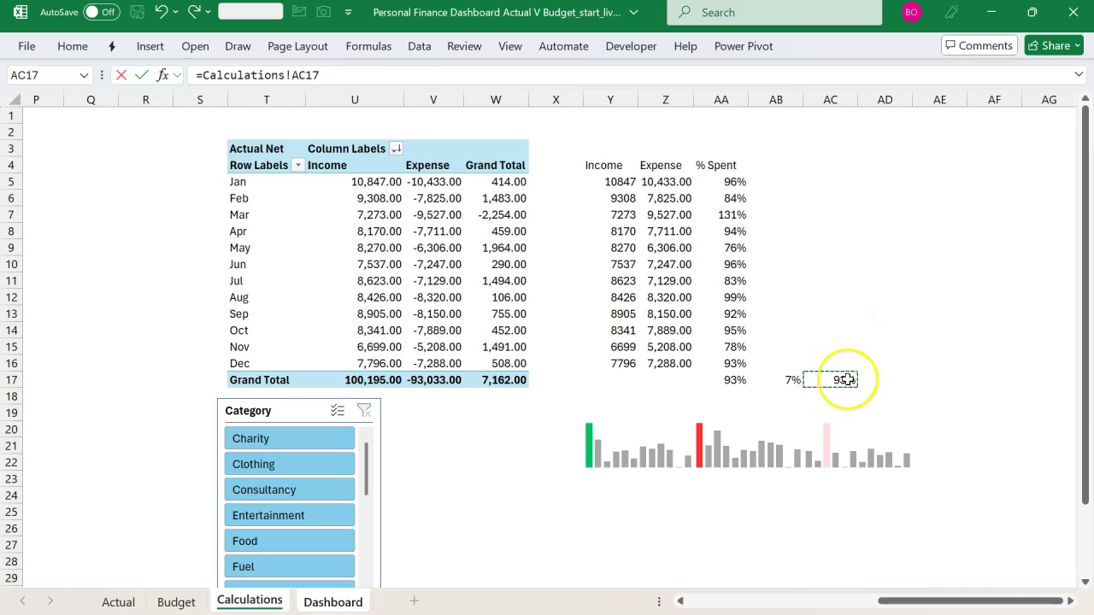
pyautogui.press('Return')
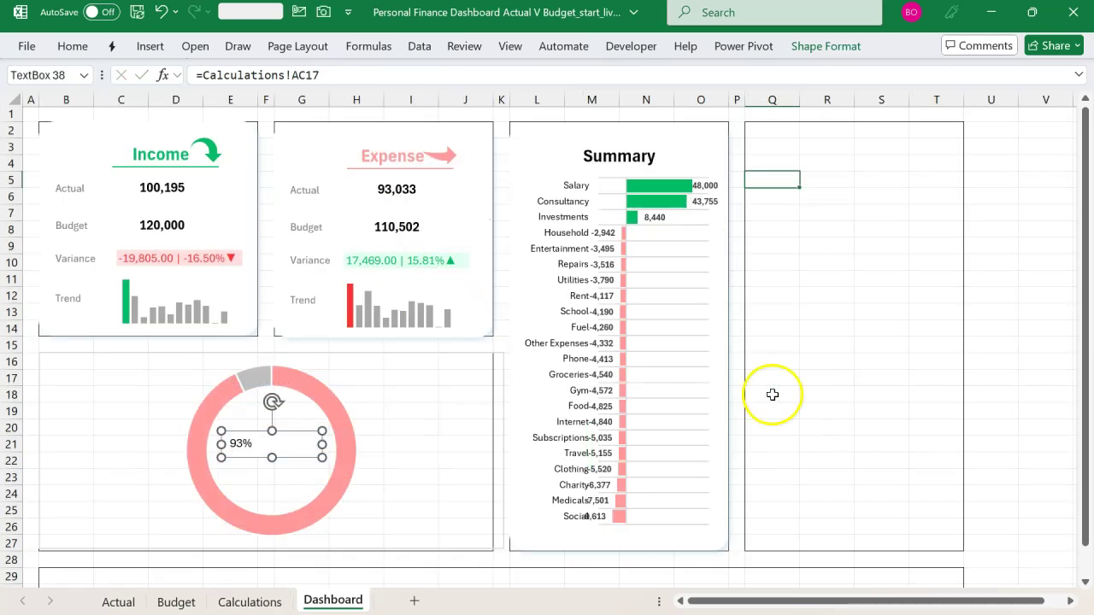
# Enlarge, bold and center the linked percentage text, and position its box in the middle of the doughnut
pyautogui.click(82, 53)
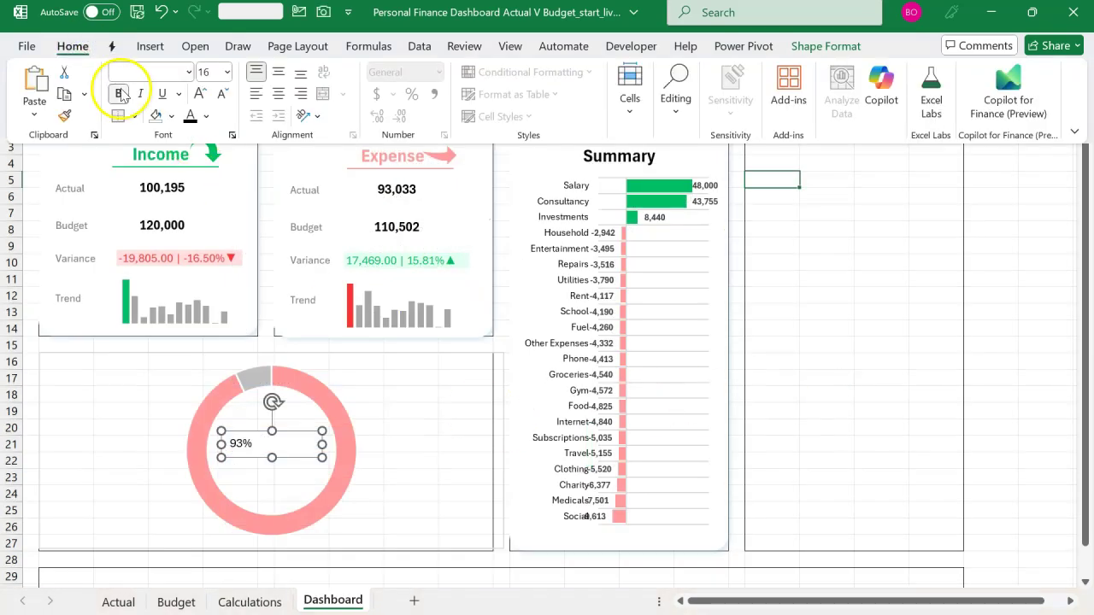
pyautogui.click(203, 94)
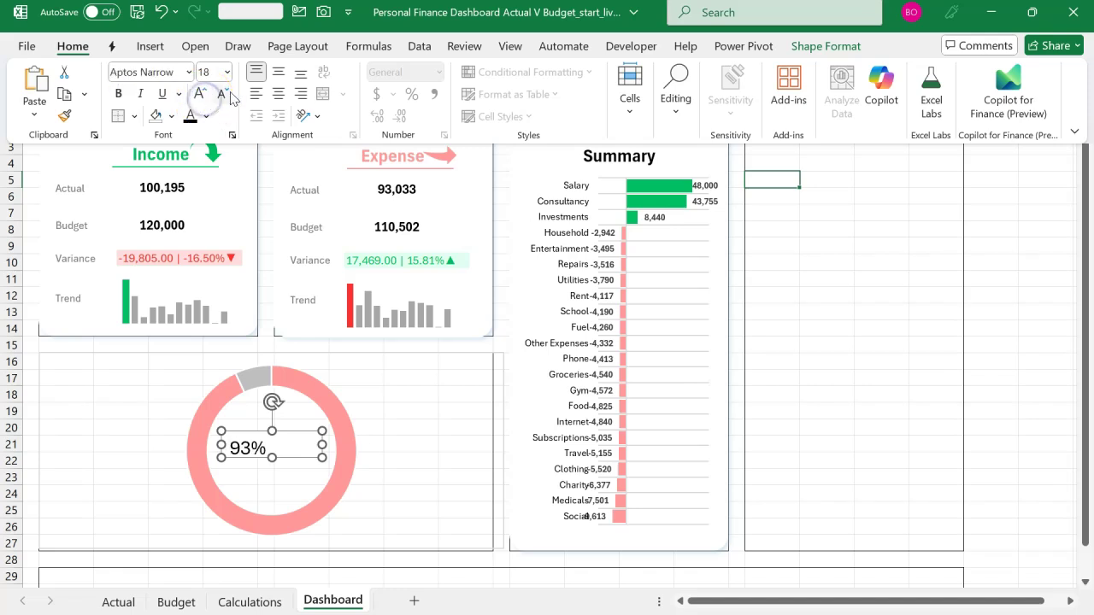
pyautogui.click(277, 76)
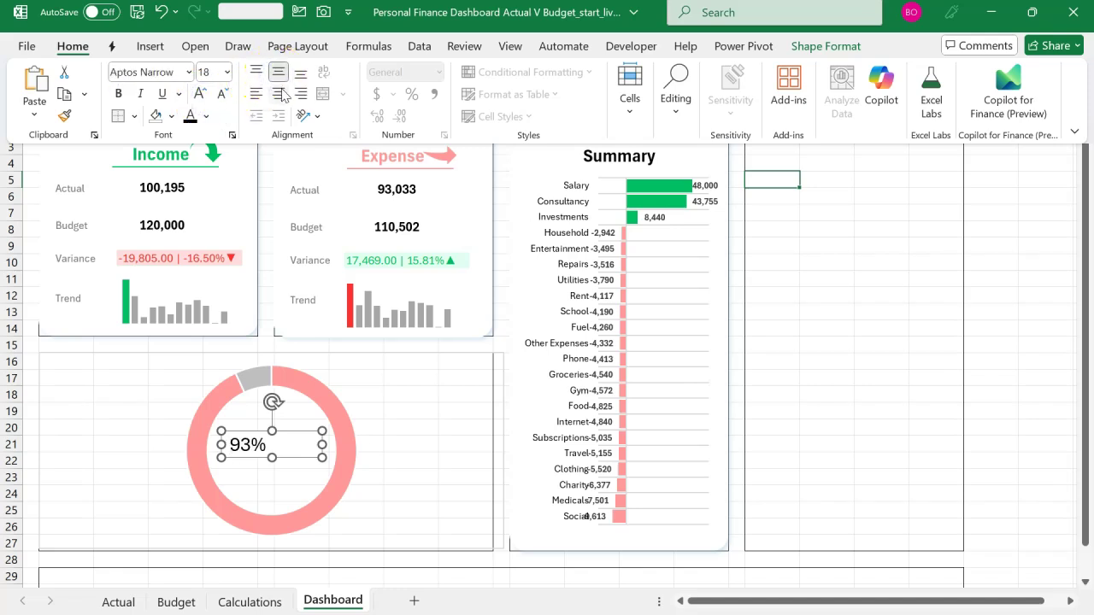
pyautogui.click(121, 94)
pyautogui.click(287, 458)
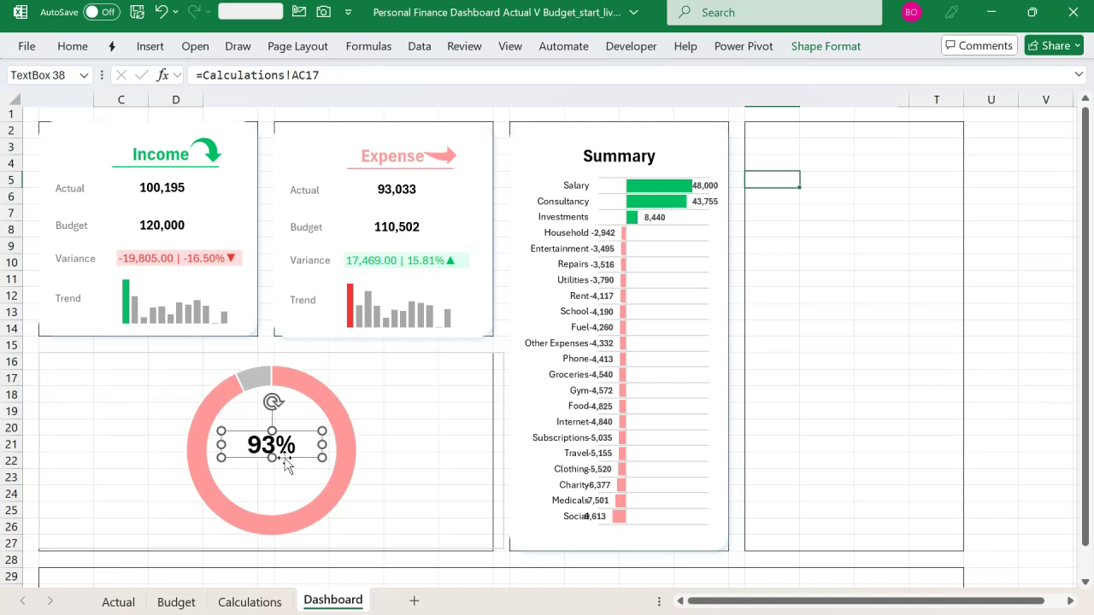
pyautogui.moveTo(284, 458); pyautogui.dragTo(291, 462)
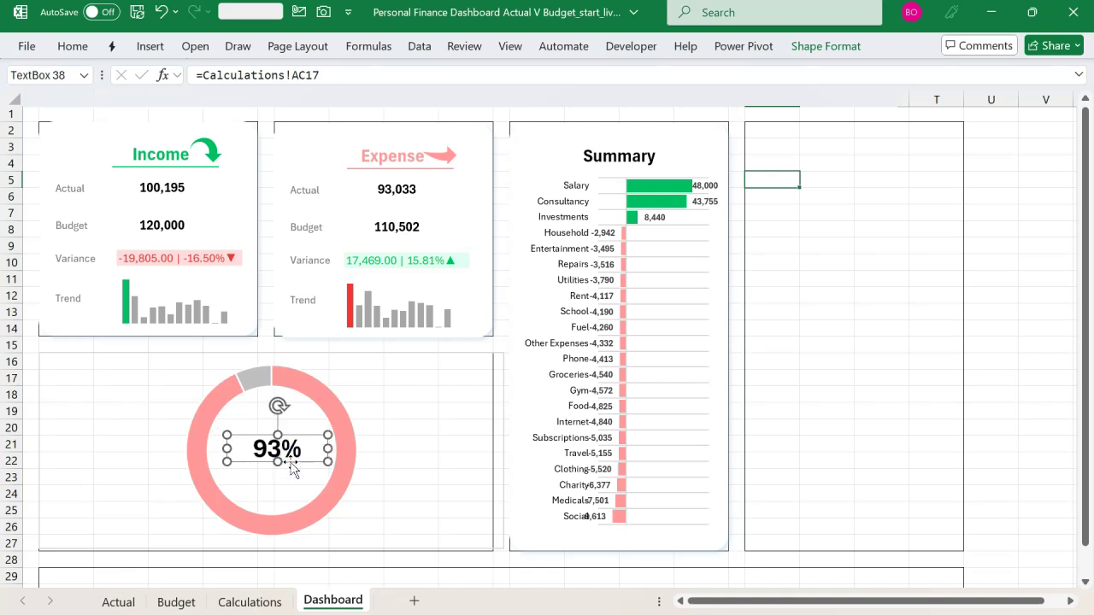
# Fit the Average % Spent label on one line left of the doughnut, and add a copy on its right reading Monthly Trend
pyautogui.click(145, 390)
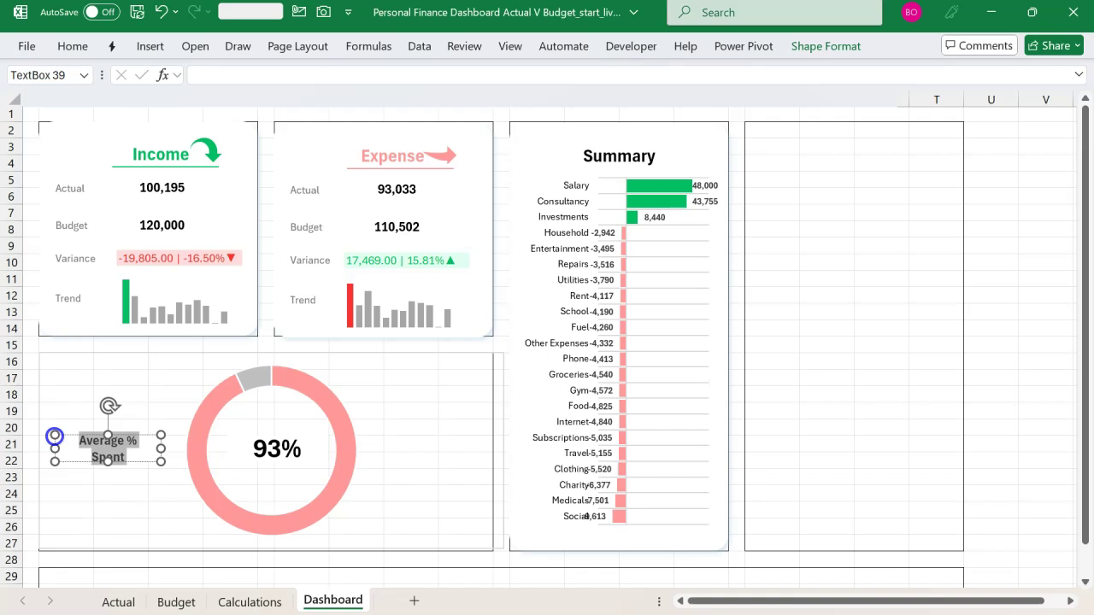
pyautogui.moveTo(53, 436); pyautogui.dragTo(29, 433)
pyautogui.click(100, 431)
pyautogui.moveTo(107, 436); pyautogui.dragTo(442, 431)
pyautogui.tripleClick(429, 440)
pyautogui.press('BackSpace')
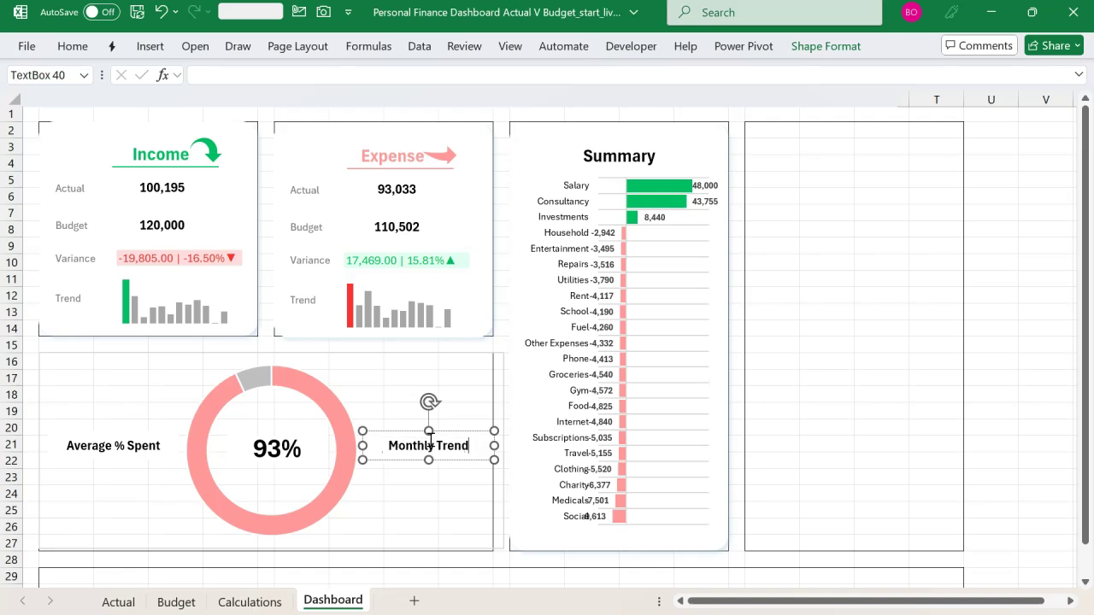
pyautogui.click(100, 477)
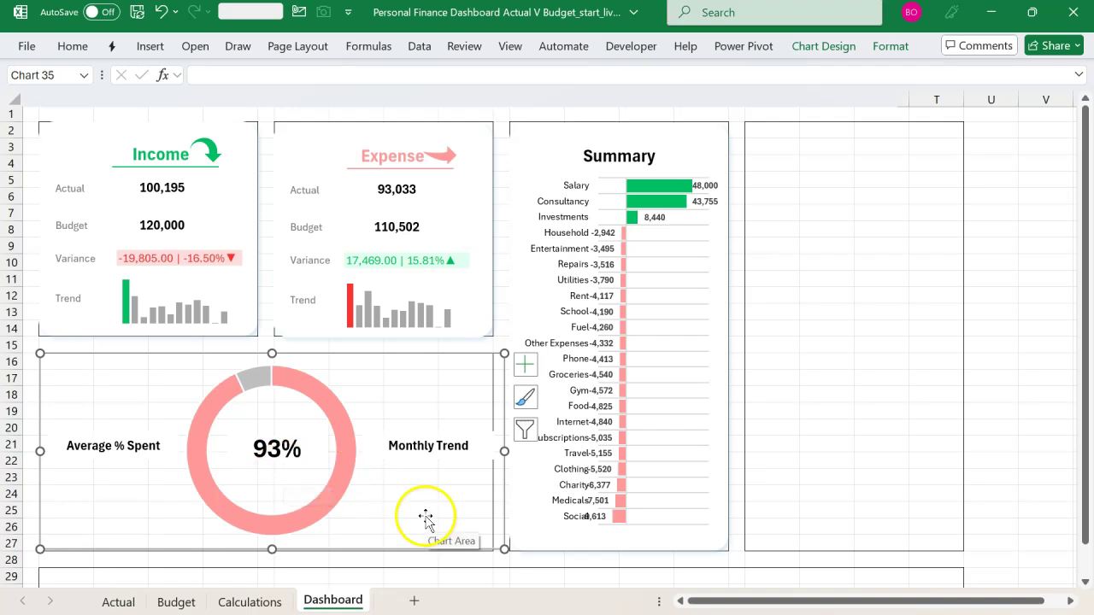
# Place a linked picture of the sparkline at Calculations AC20 below the Monthly Trend label and remove the picture's border
pyautogui.click(274, 601)
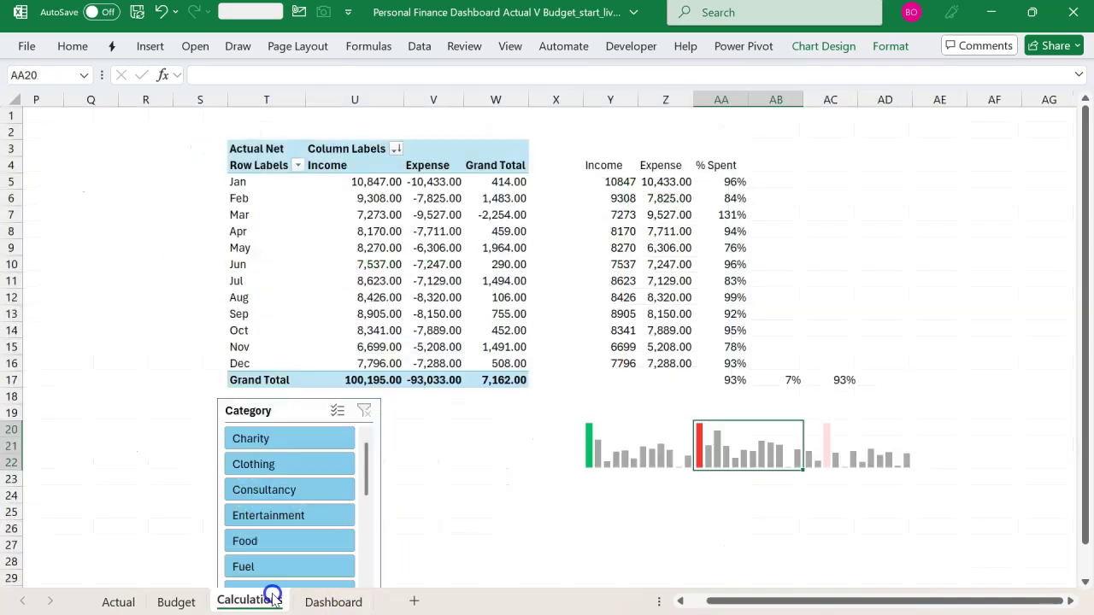
pyautogui.click(844, 453)
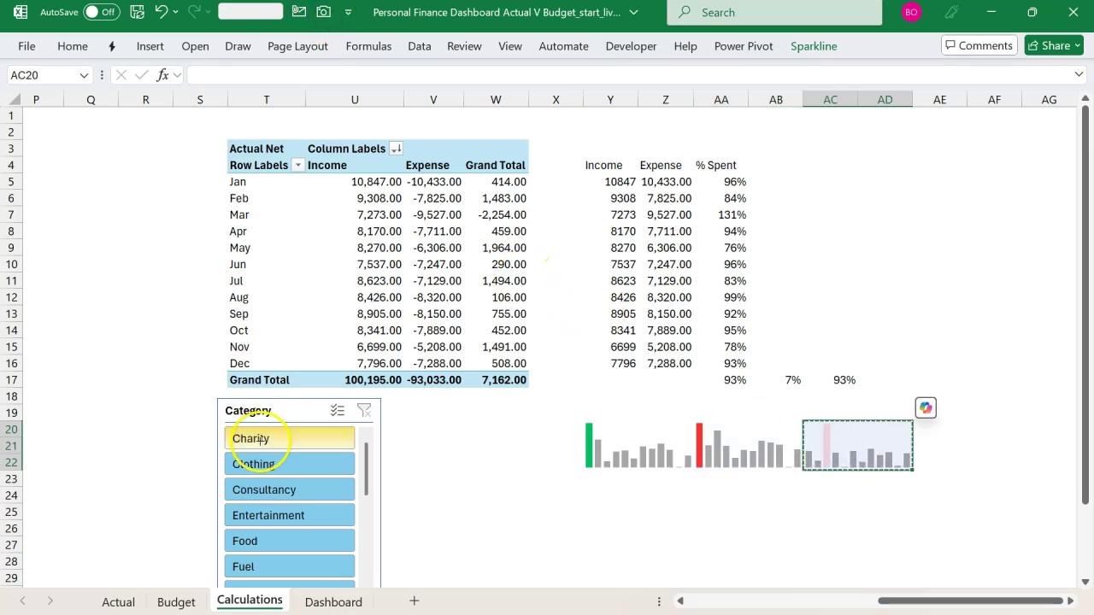
pyautogui.click(329, 601)
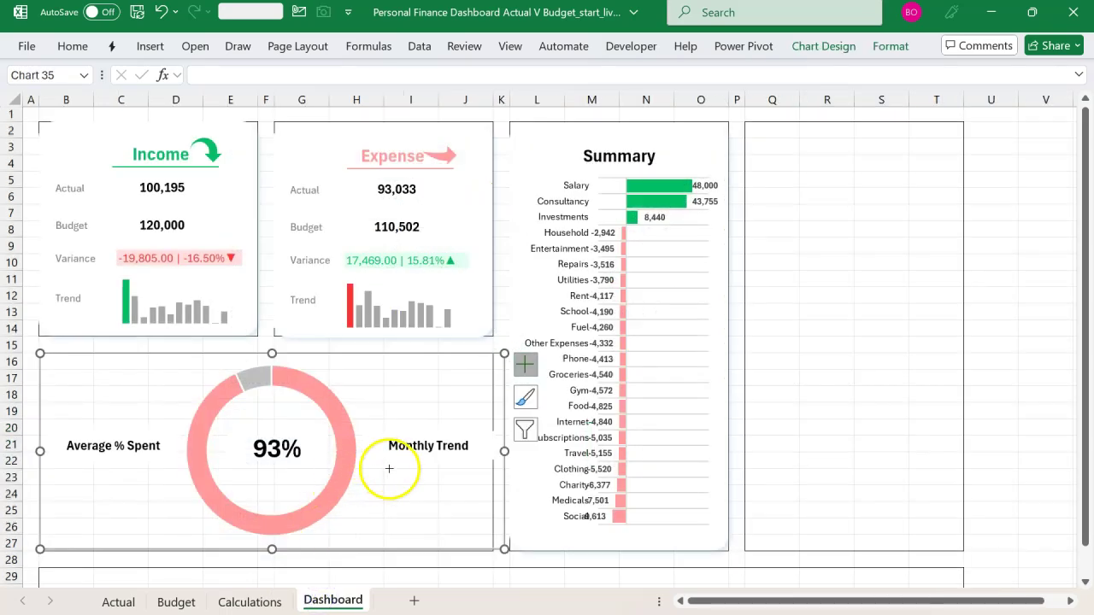
pyautogui.click(394, 482)
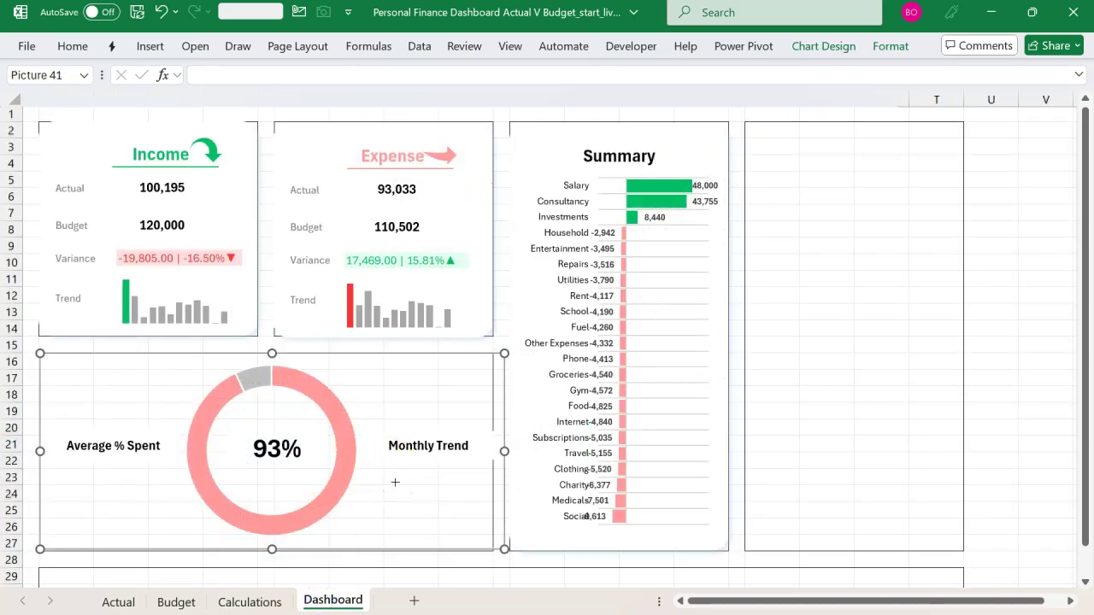
pyautogui.moveTo(413, 486); pyautogui.dragTo(392, 477)
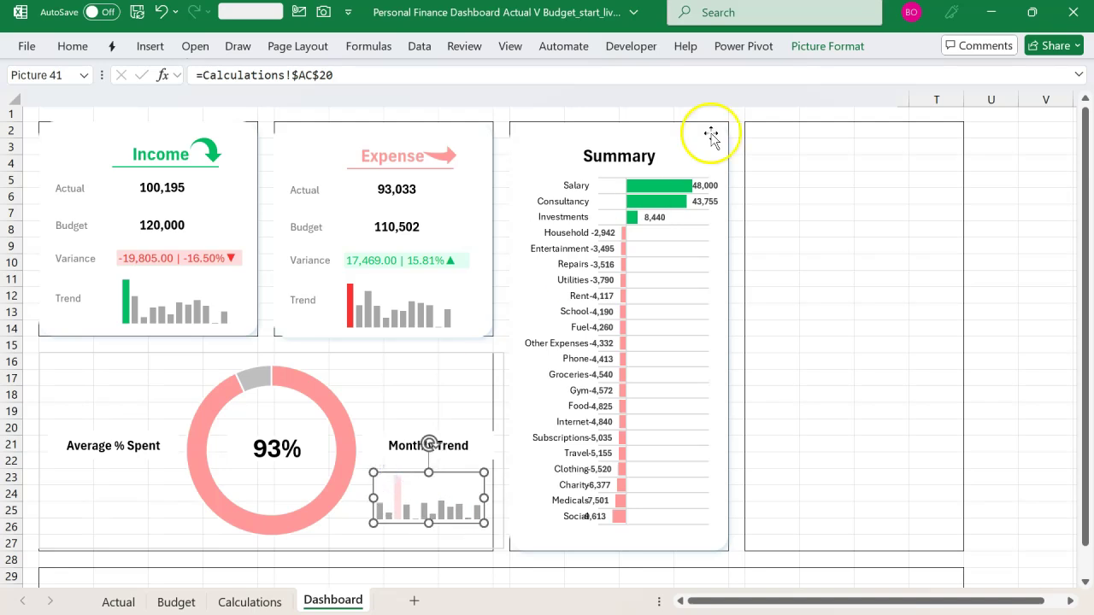
pyautogui.click(822, 45)
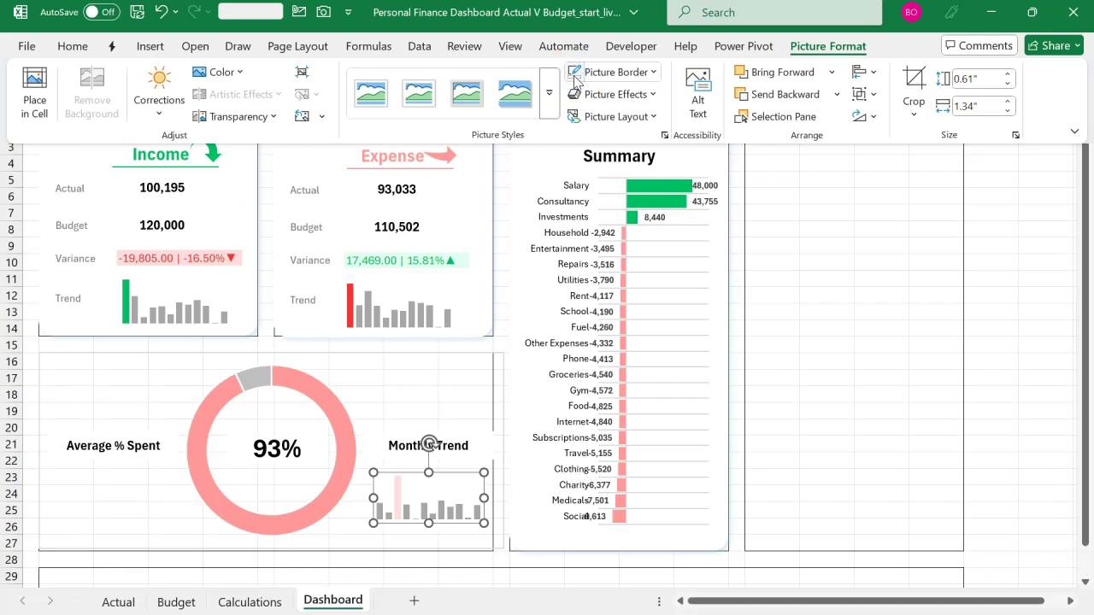
pyautogui.click(860, 346)
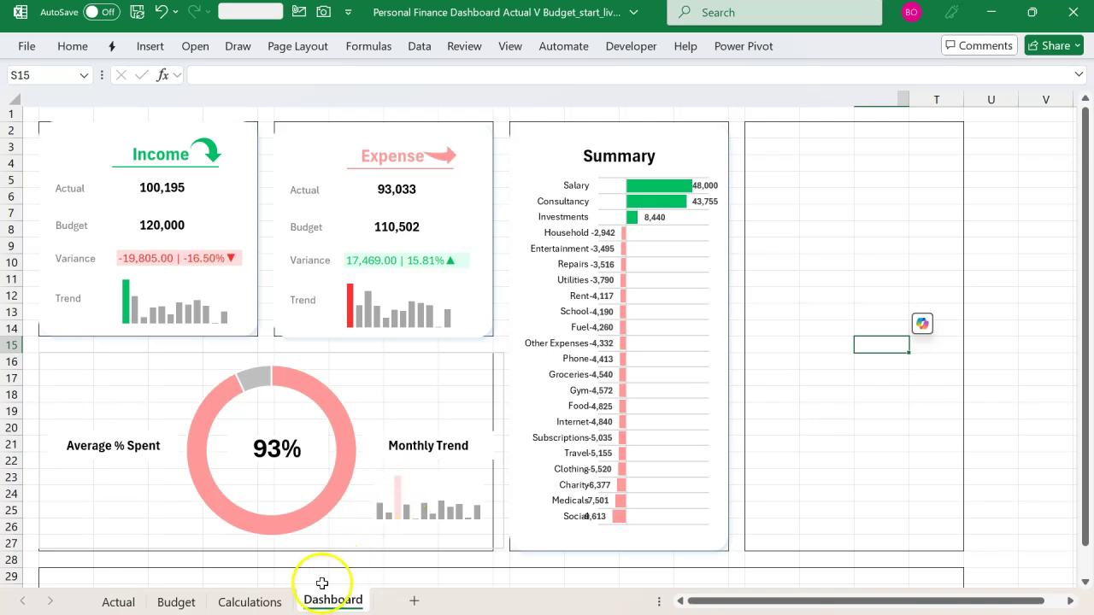
# Recolor the high point marker of the % Spent sparkline at Calculations AC20 to the bright red from the recent colors
pyautogui.click(282, 602)
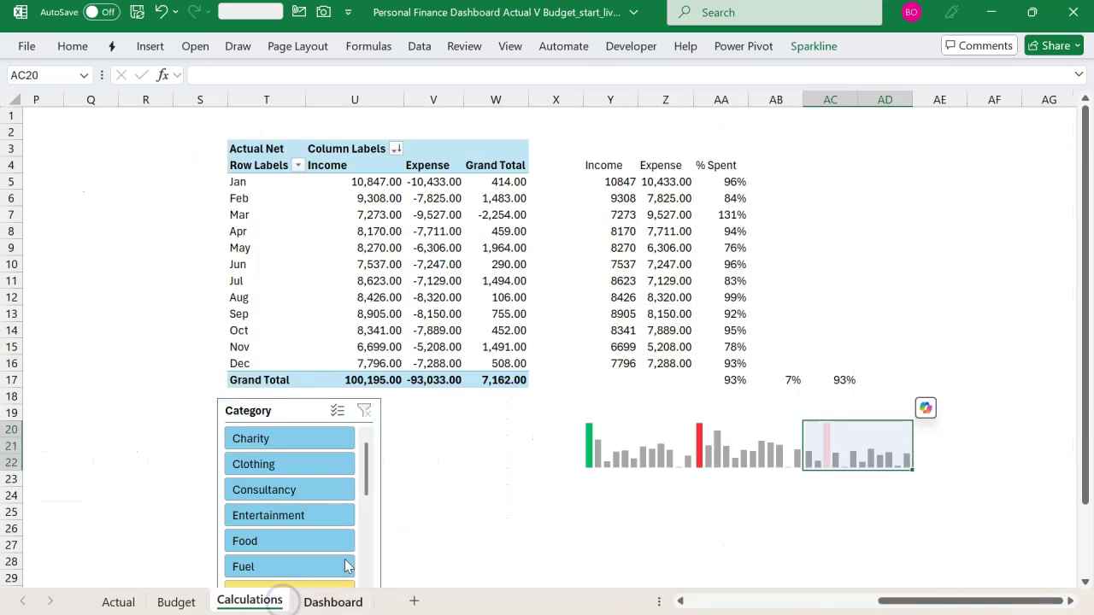
pyautogui.click(821, 49)
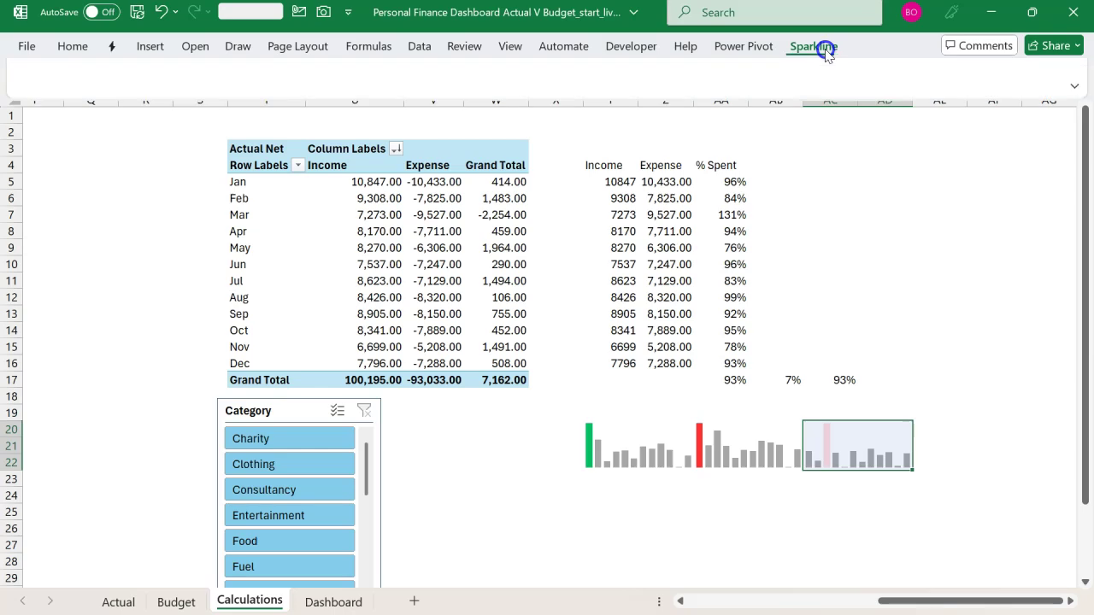
pyautogui.click(838, 95)
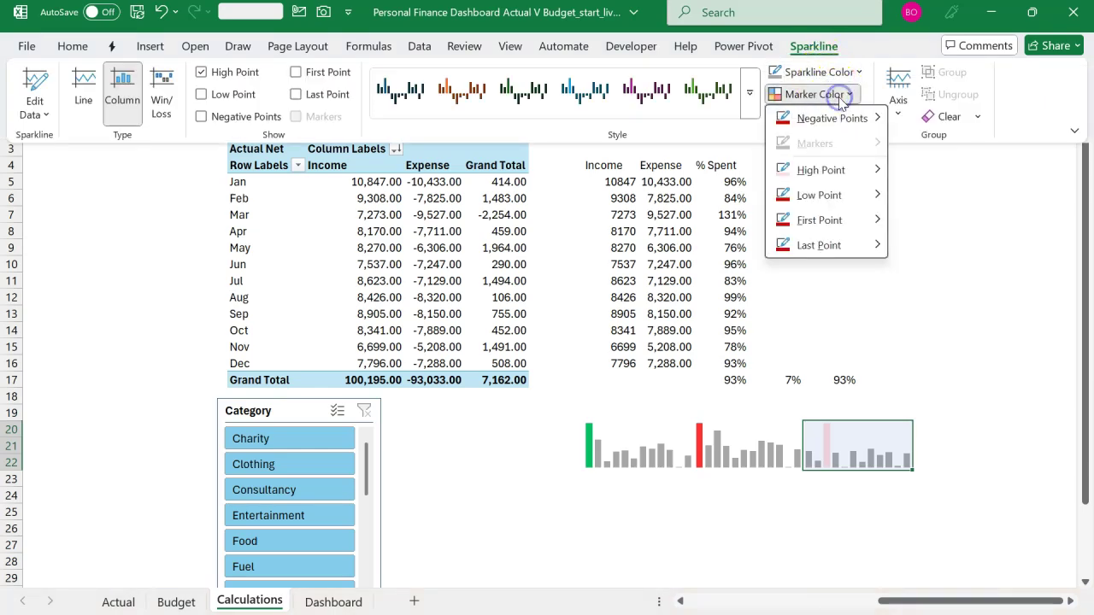
pyautogui.moveTo(788, 182)
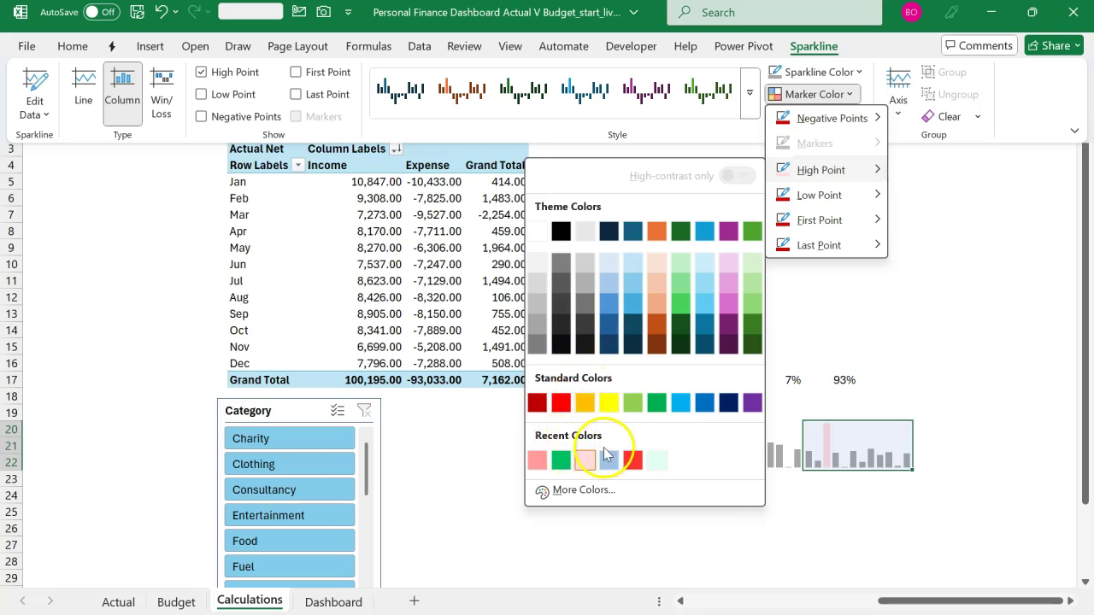
pyautogui.click(632, 460)
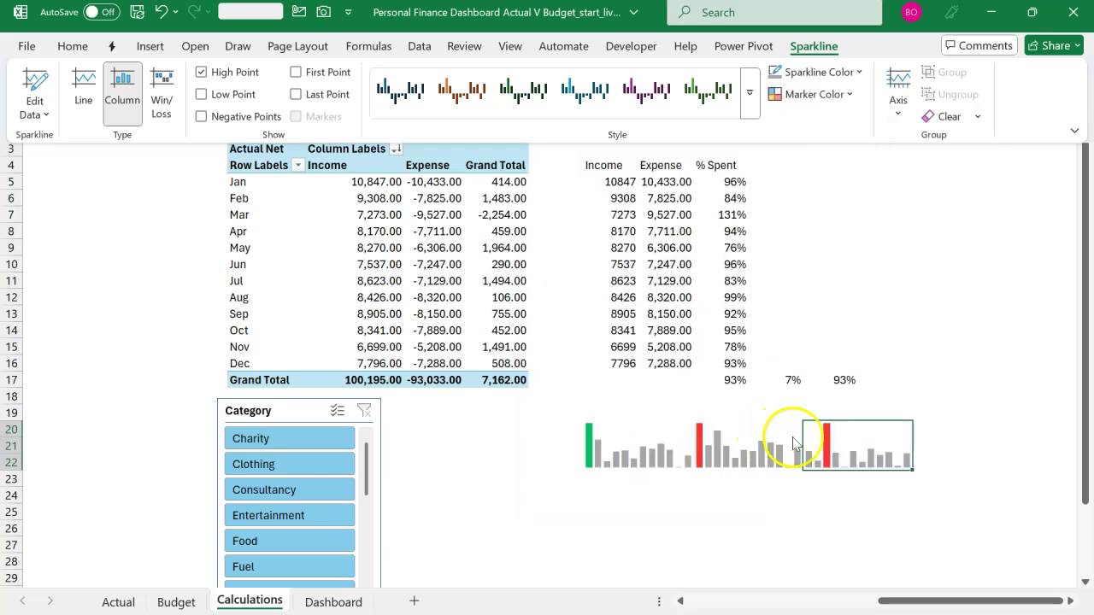
# Return to the Dashboard sheet and hide its gridlines
pyautogui.click(332, 602)
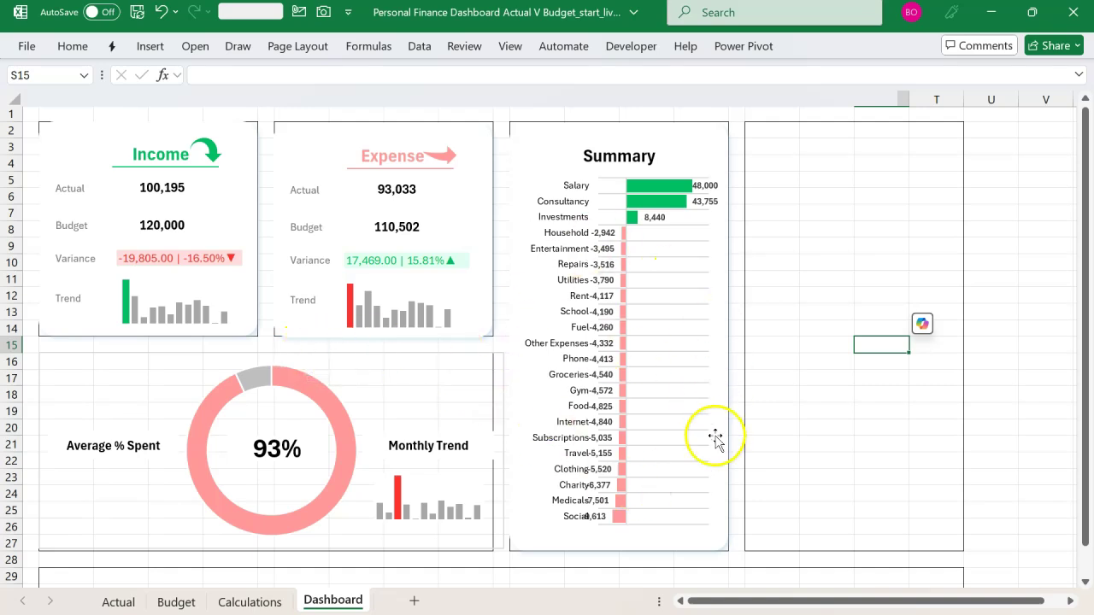
pyautogui.click(823, 383)
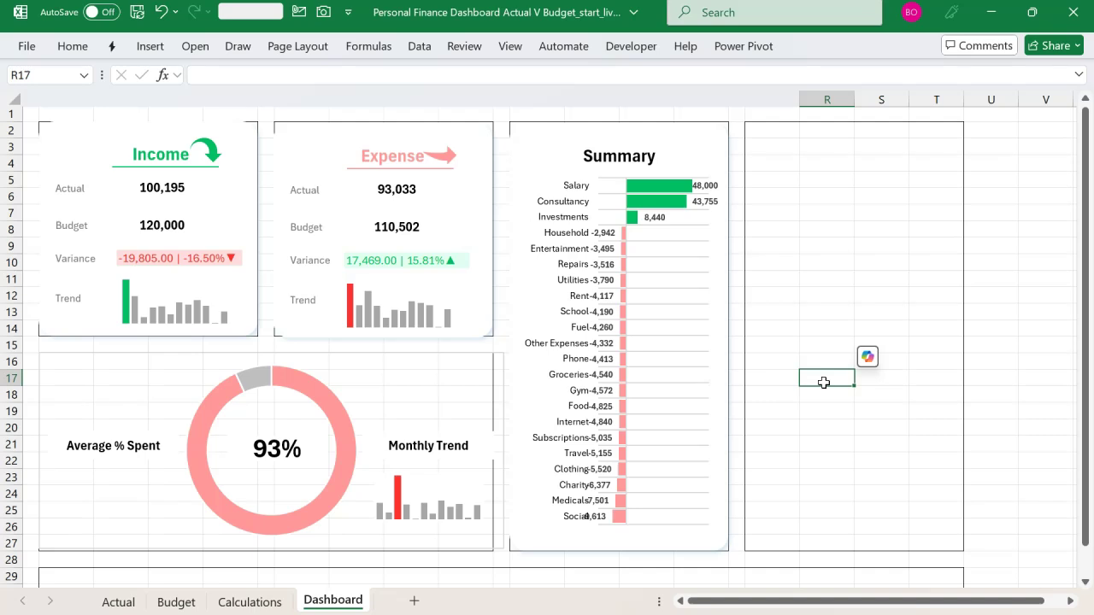
pyautogui.click(511, 47)
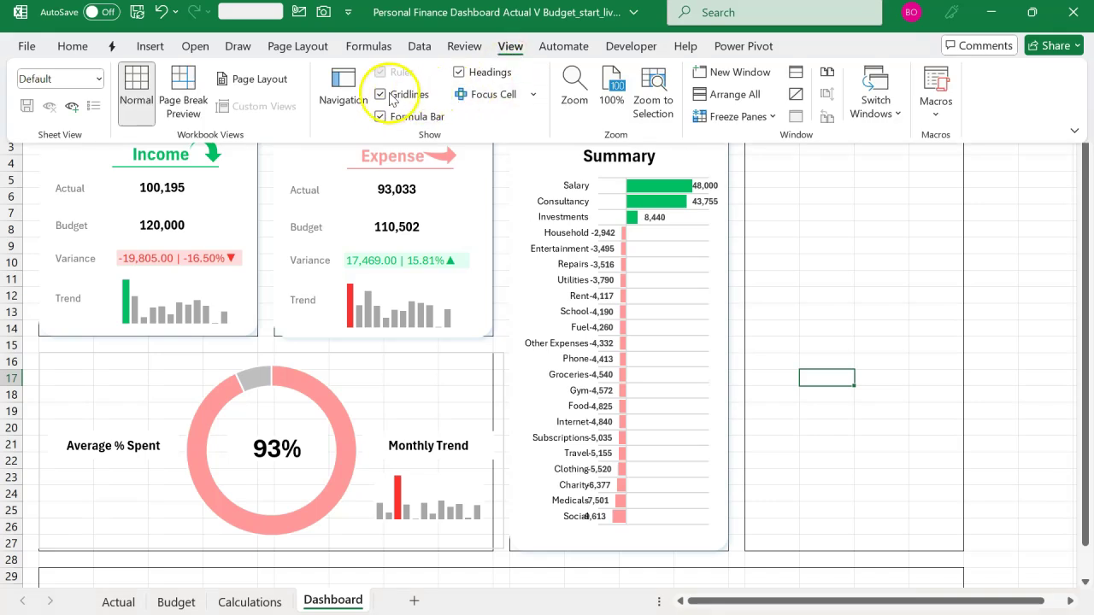
pyautogui.click(380, 95)
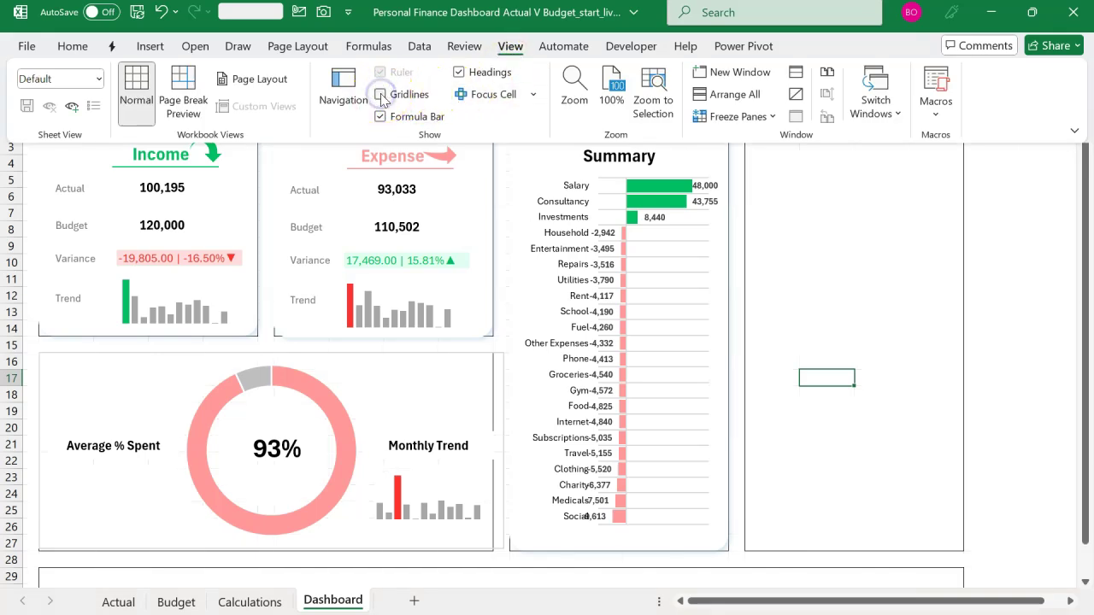
# Select all cells on the Dashboard sheet and remove every cell border
pyautogui.click(755, 314)
pyautogui.click(754, 313)
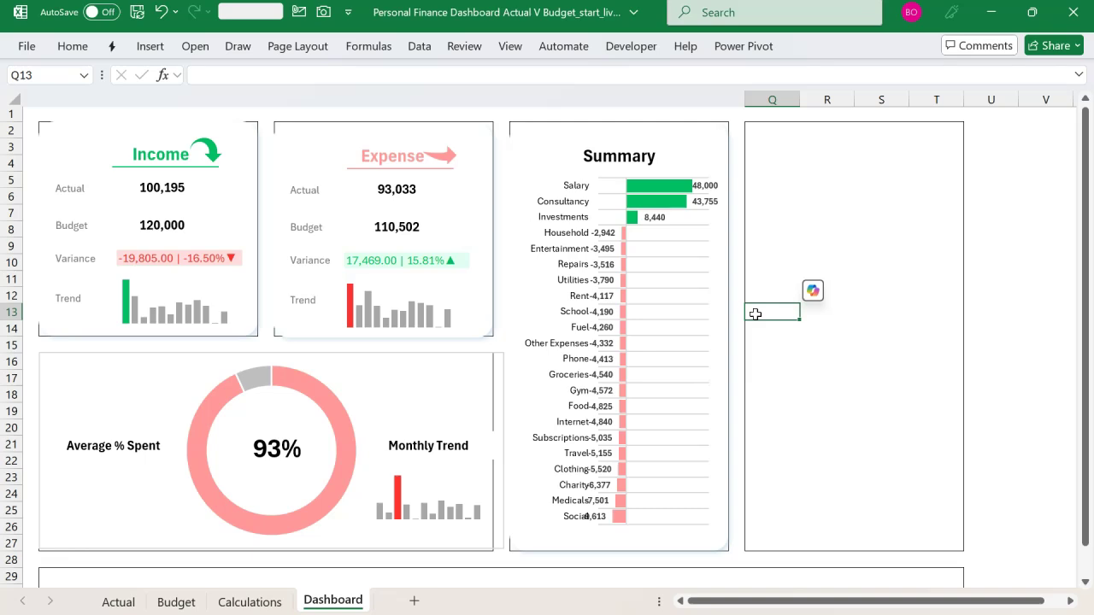
pyautogui.hotkey('ctrl', 'a')
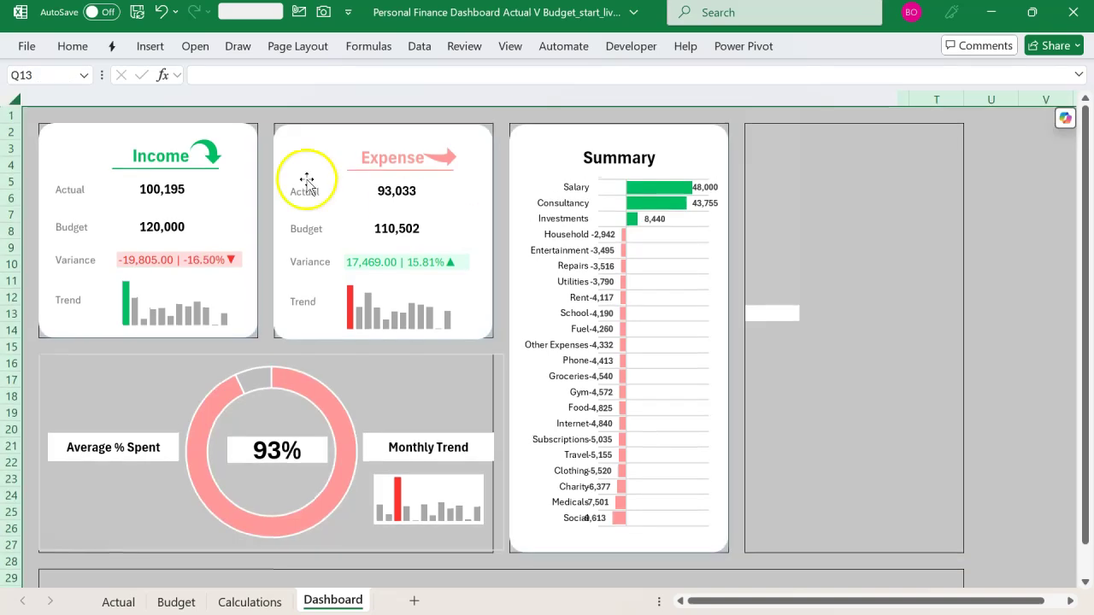
pyautogui.click(88, 49)
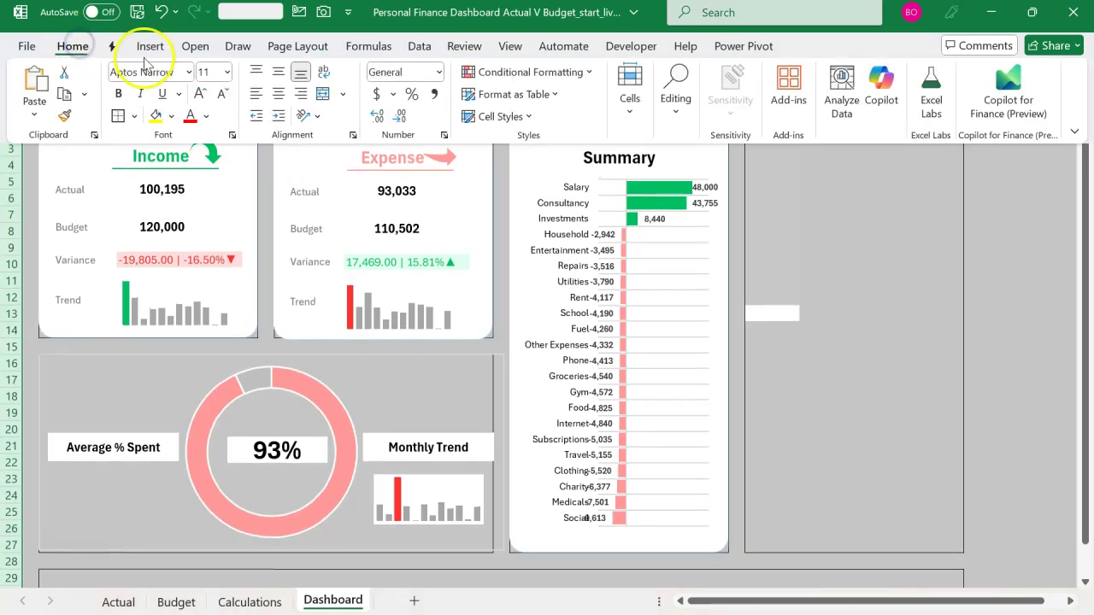
pyautogui.click(134, 117)
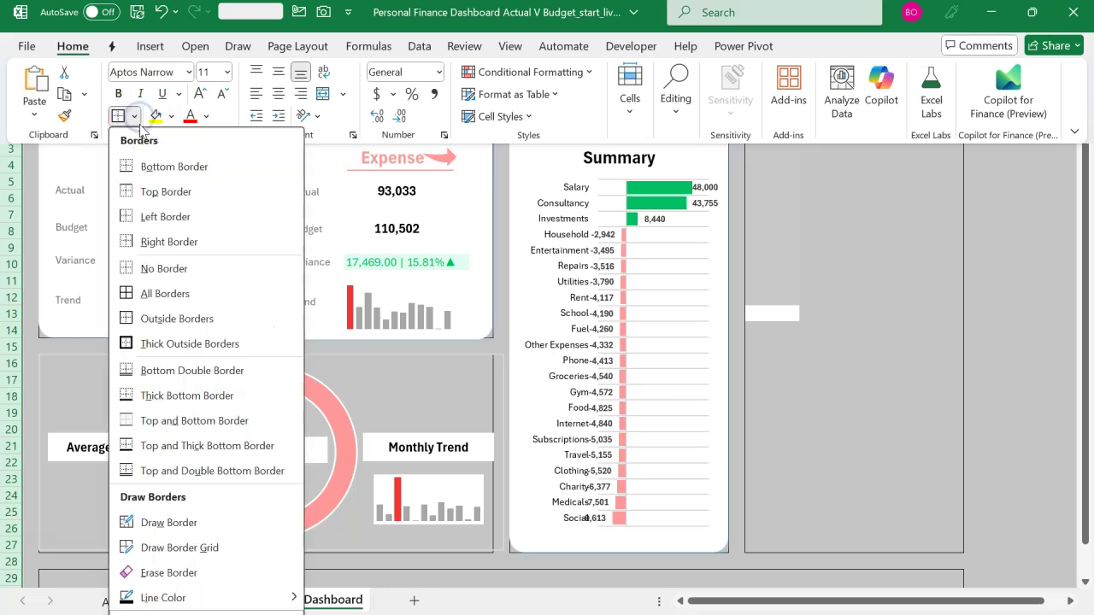
pyautogui.click(208, 267)
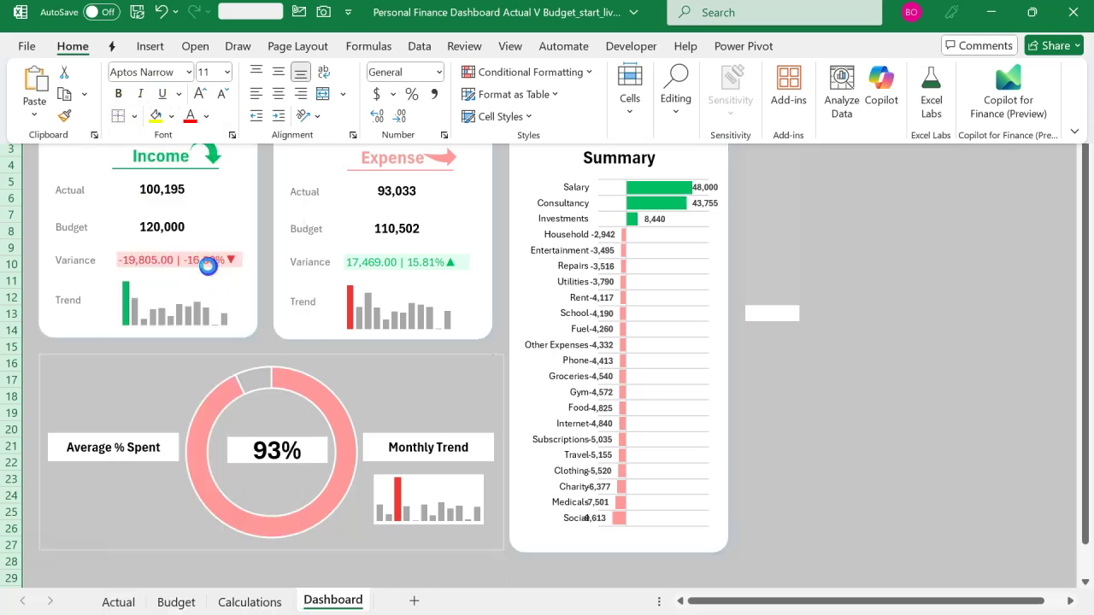
pyautogui.click(786, 427)
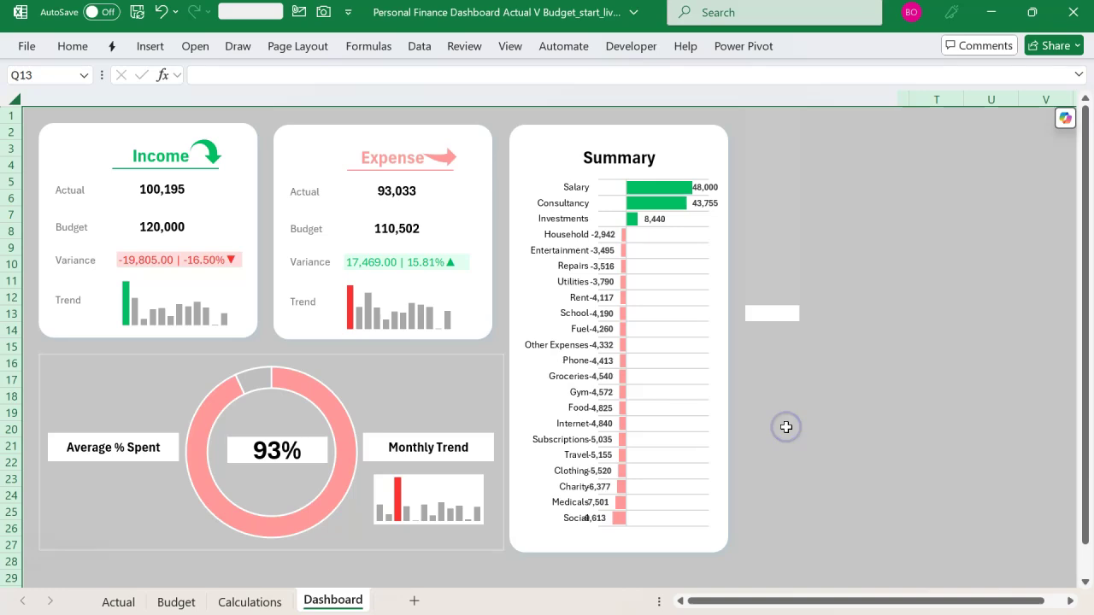
pyautogui.click(786, 427)
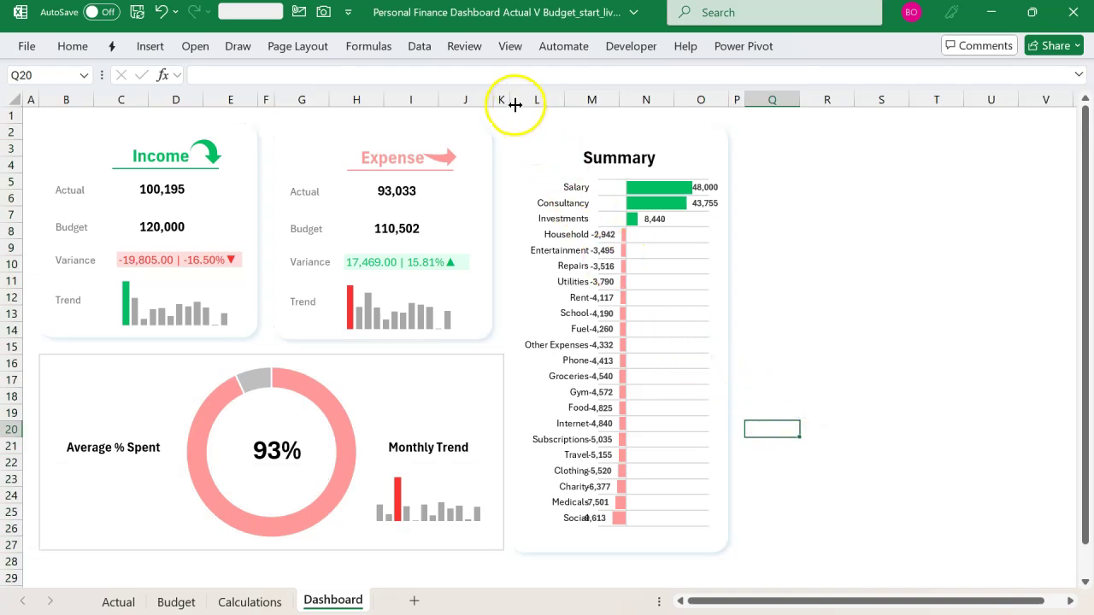
# Widen spacer columns K and P, and stretch the Summary card and its bar chart wider to the right
pyautogui.moveTo(512, 103); pyautogui.dragTo(523, 101)
pyautogui.moveTo(755, 103); pyautogui.dragTo(775, 103)
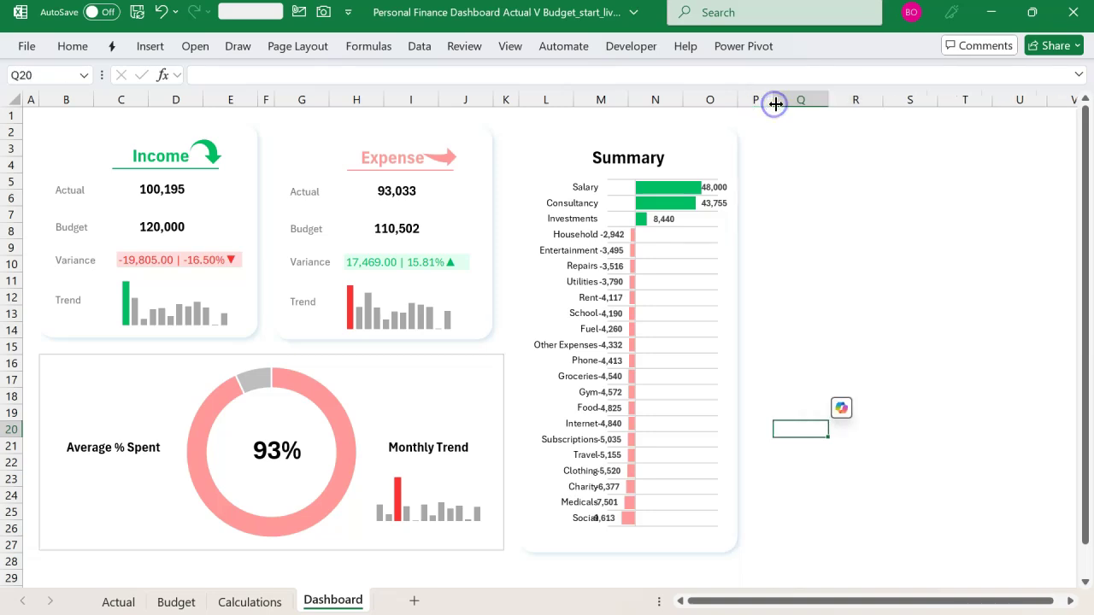
pyautogui.click(731, 135)
pyautogui.moveTo(740, 339); pyautogui.dragTo(758, 338)
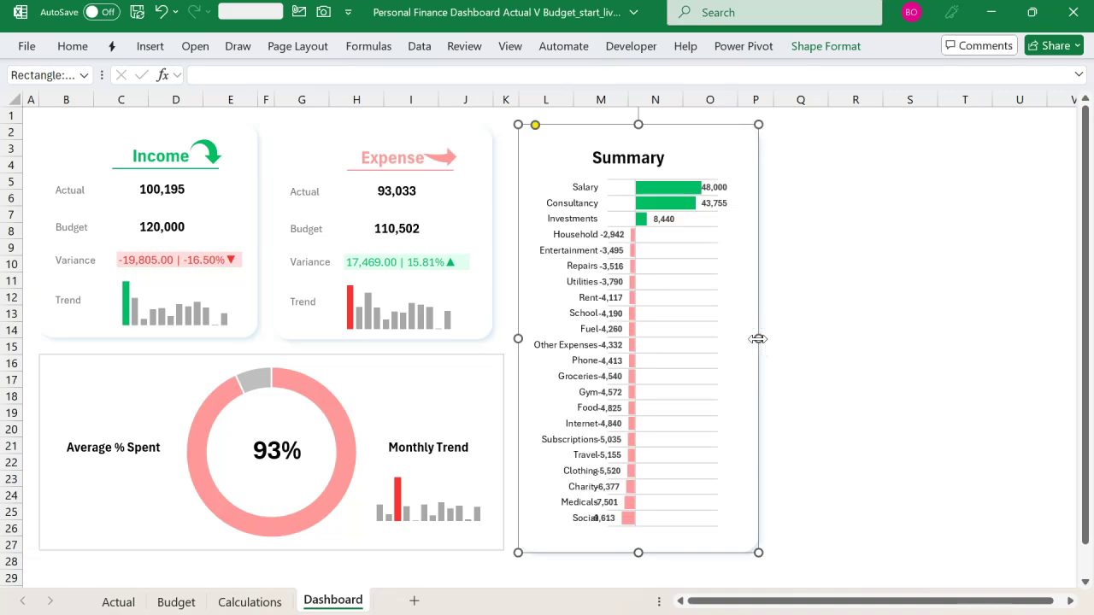
pyautogui.click(709, 334)
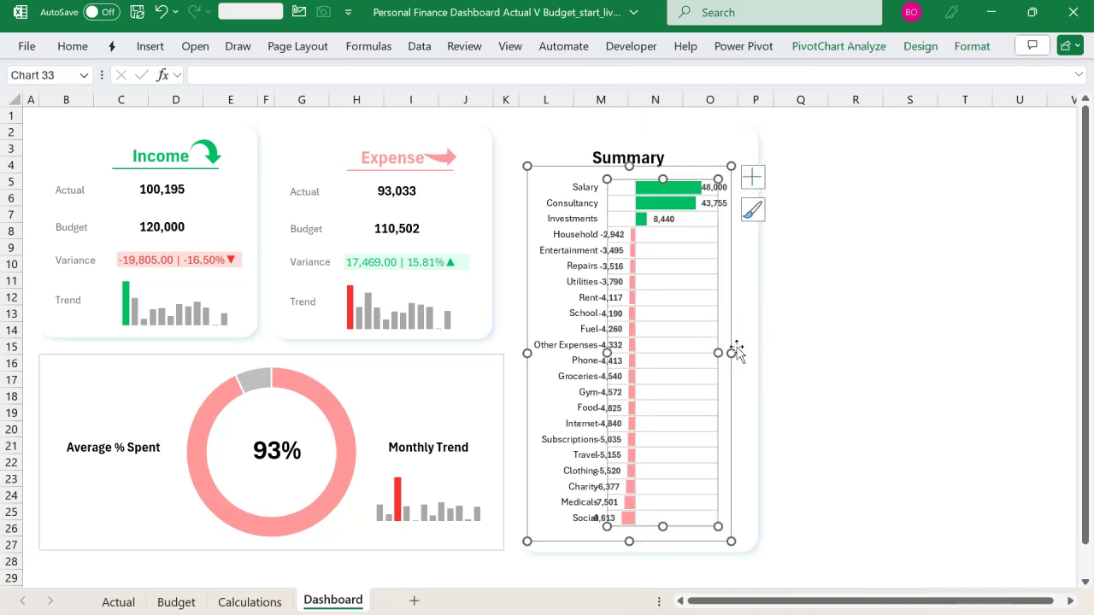
pyautogui.moveTo(733, 352); pyautogui.dragTo(776, 353)
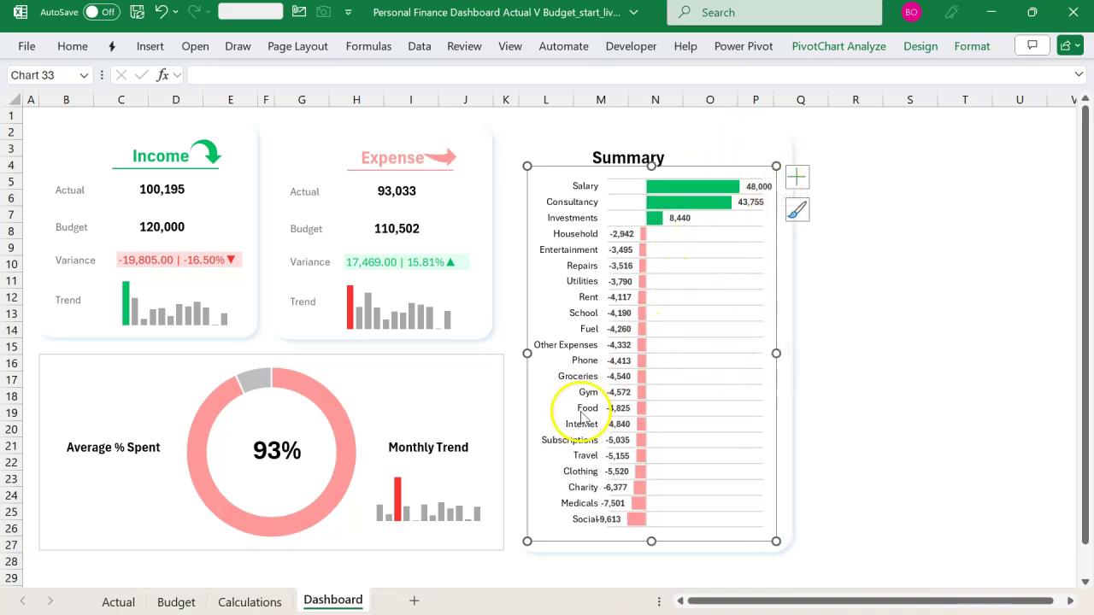
# Remove the outline around the Average % Spent doughnut chart
pyautogui.click(403, 358)
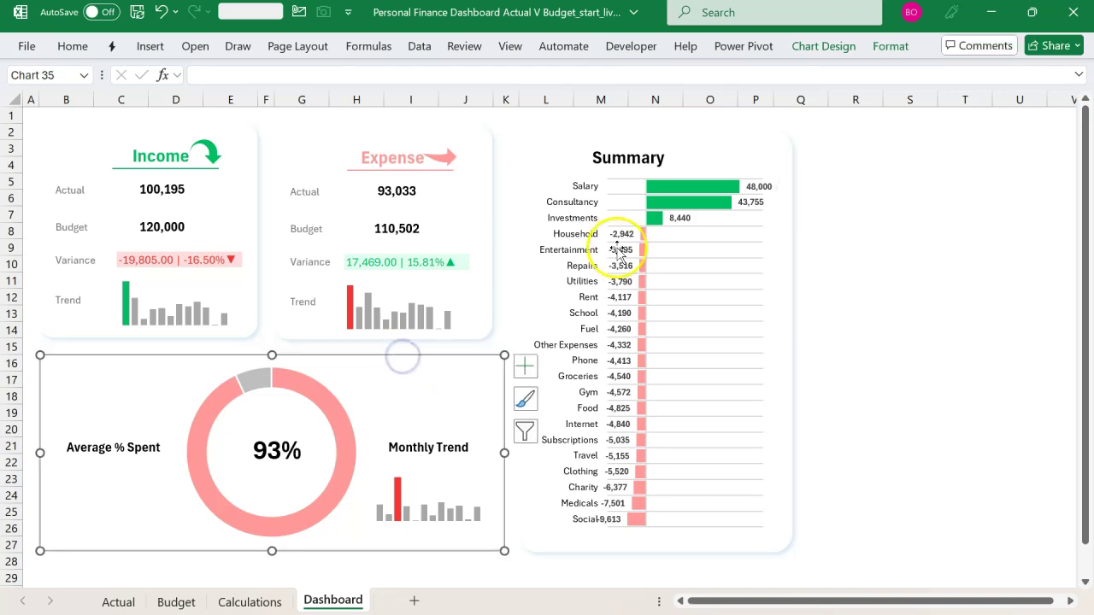
pyautogui.click(902, 49)
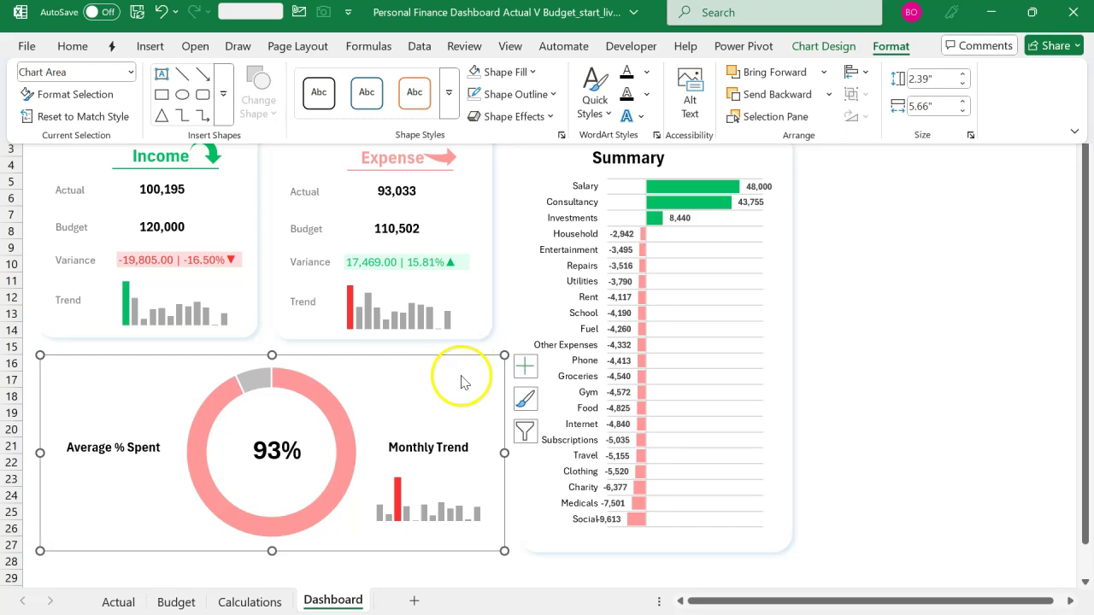
pyautogui.hotkey('ctrl', 'F1')
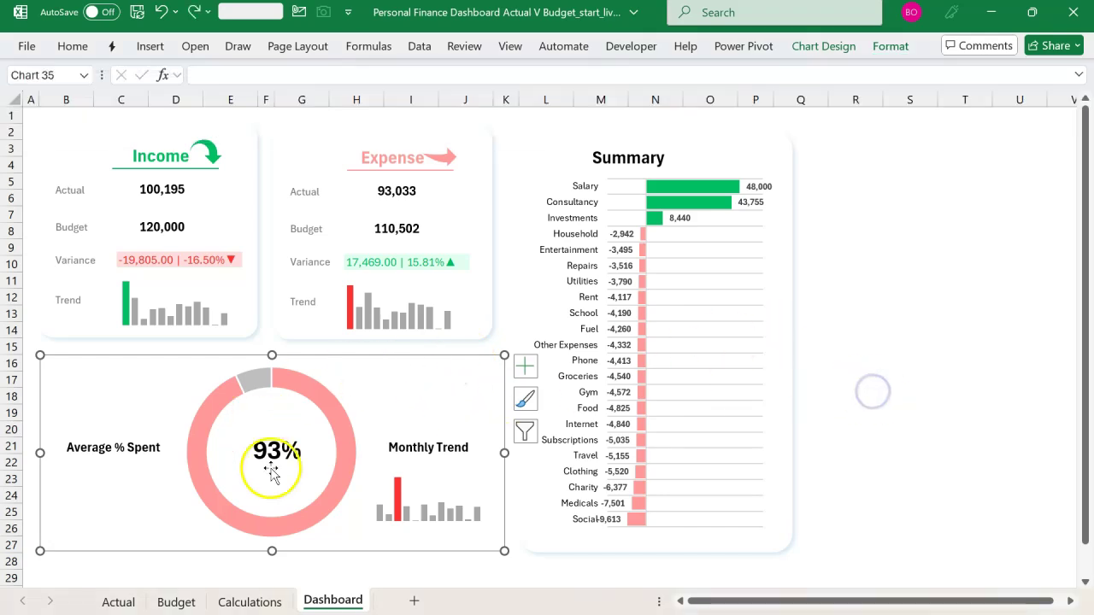
# Duplicate the Summary card's rounded rectangle, shorten the copy, and place it over the doughnut chart area
pyautogui.click(793, 359)
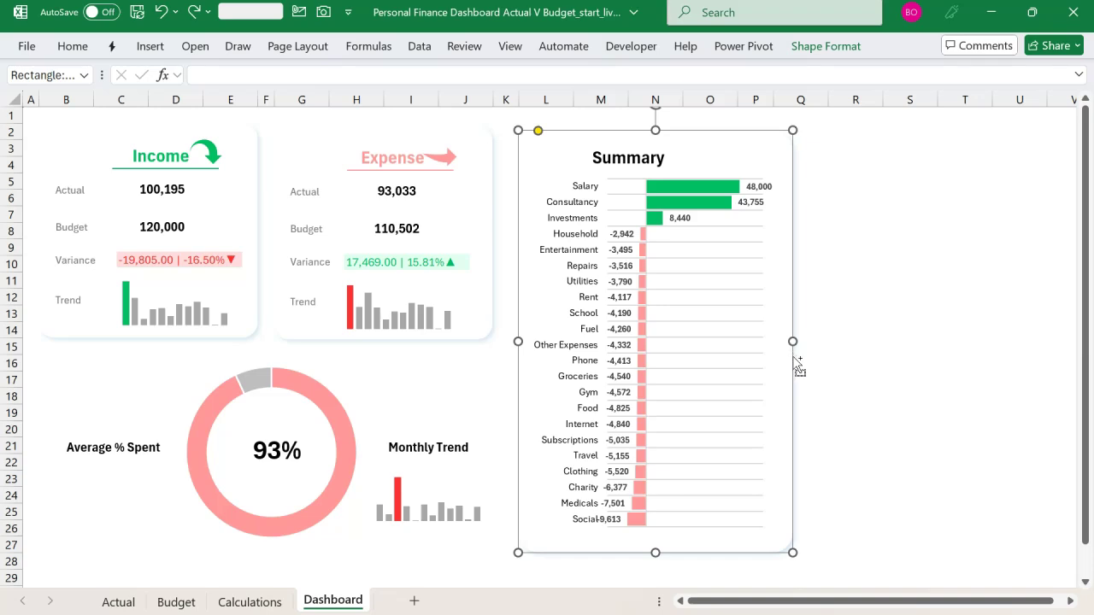
pyautogui.moveTo(793, 357); pyautogui.dragTo(948, 369)
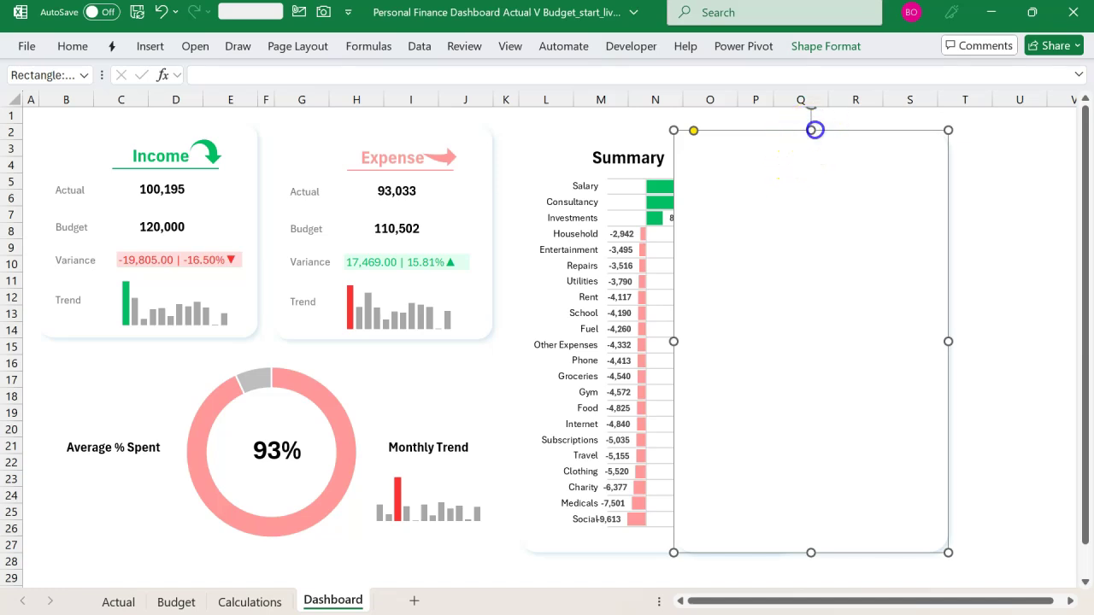
pyautogui.hotkey('ctrl', 'z')
pyautogui.click(857, 374)
pyautogui.moveTo(801, 391); pyautogui.dragTo(157, 371)
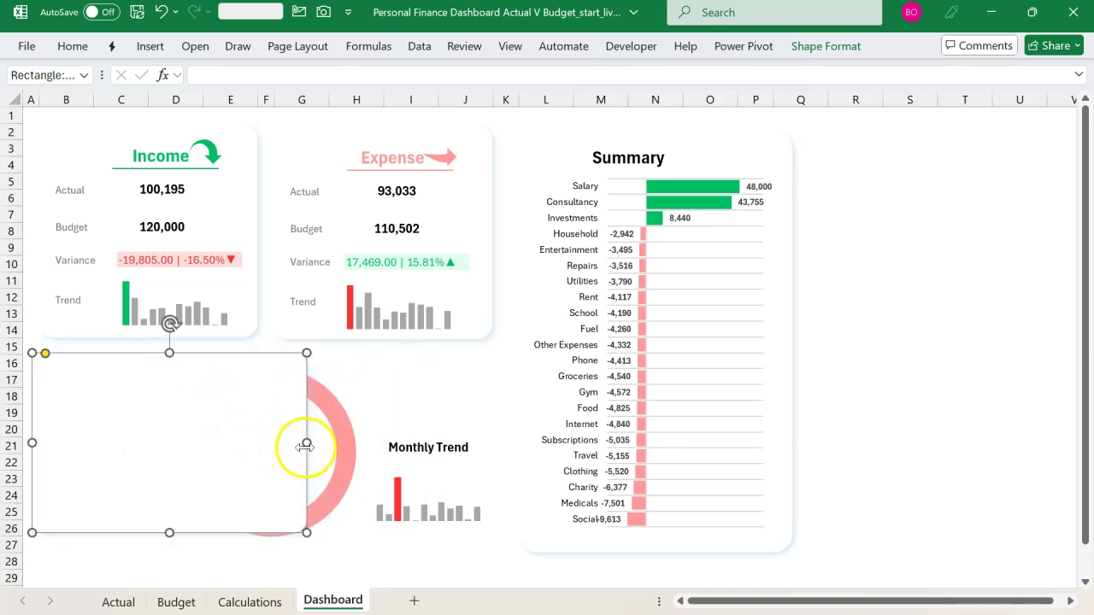
# Resize the copied card to about 5.63" wide and 2.29" high, positioned beneath the Income and Expense cards
pyautogui.moveTo(307, 443); pyautogui.dragTo(399, 454)
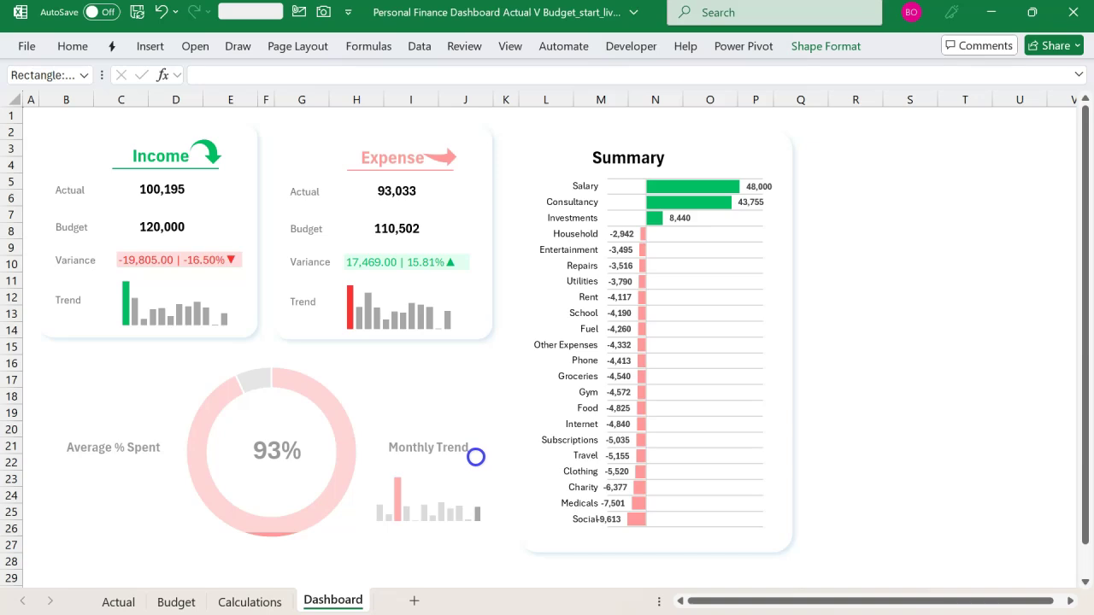
pyautogui.moveTo(495, 456); pyautogui.dragTo(494, 454)
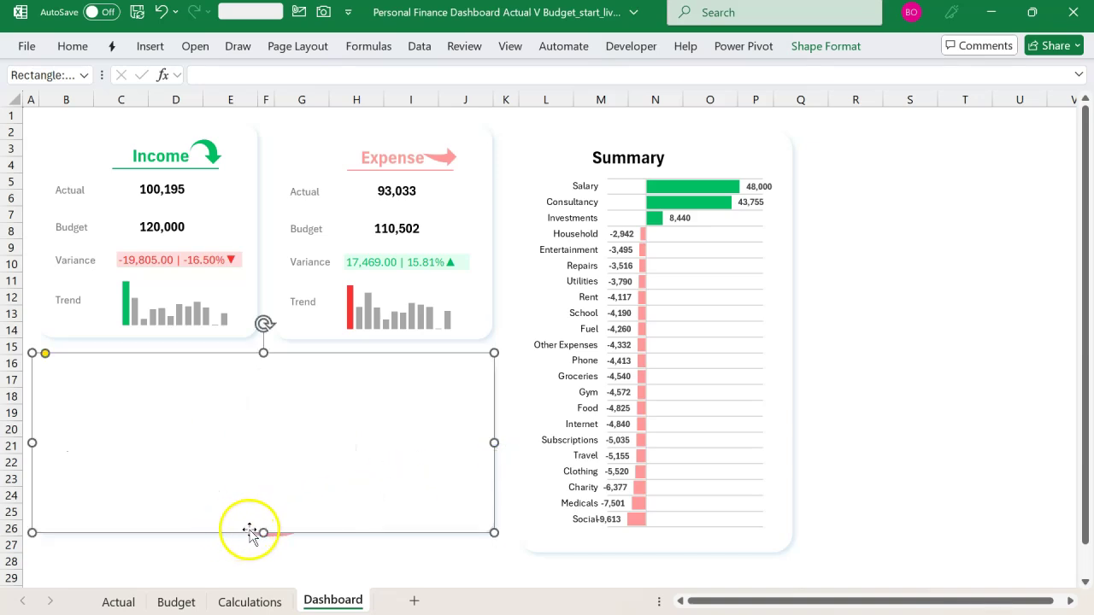
pyautogui.moveTo(267, 530); pyautogui.dragTo(276, 541)
pyautogui.moveTo(342, 471); pyautogui.dragTo(344, 482)
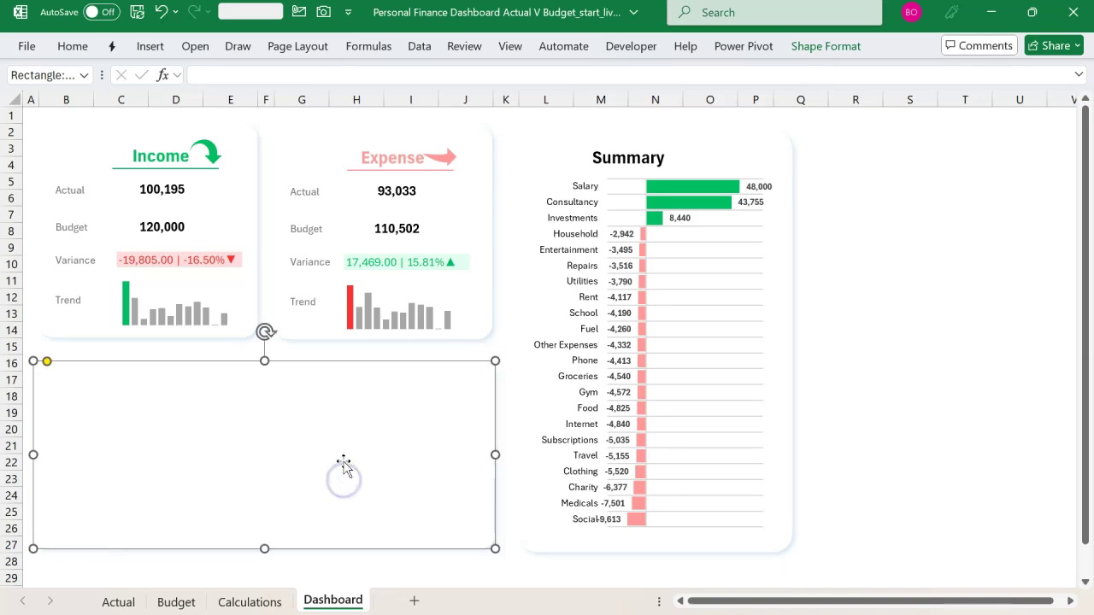
# Send the copied card to the back, behind the doughnut chart, its labels and the sparkline
pyautogui.click(825, 47)
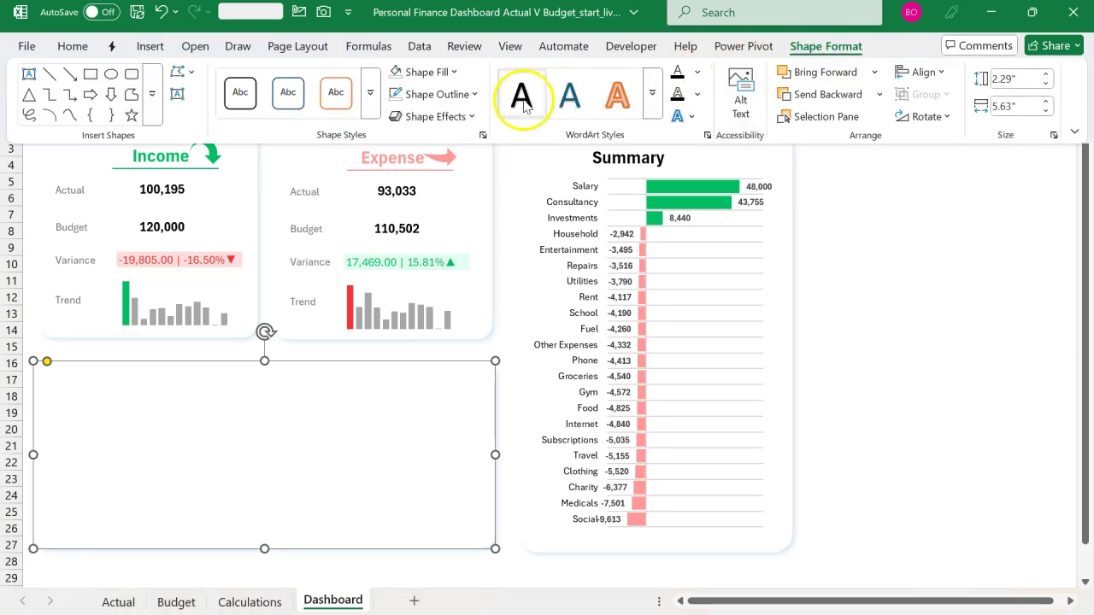
pyautogui.click(880, 94)
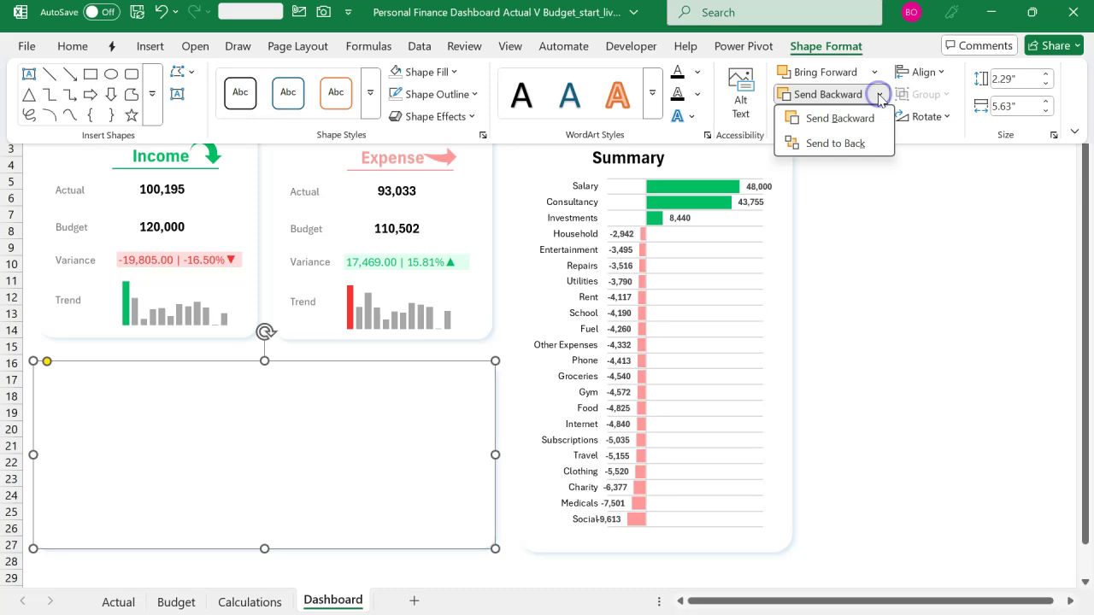
pyautogui.click(853, 145)
pyautogui.click(878, 285)
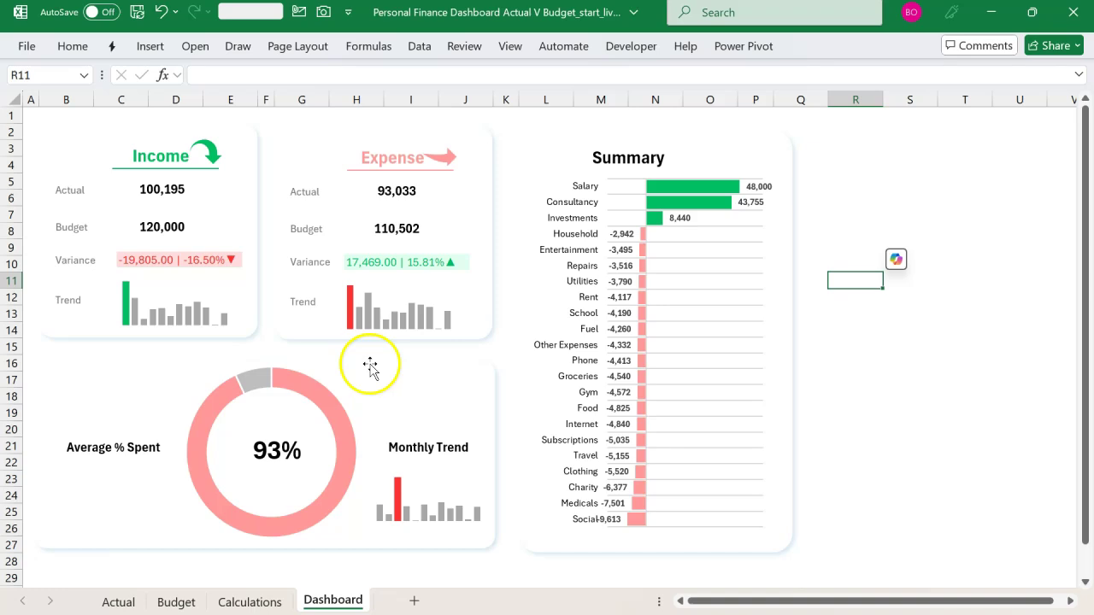
# Cut the Type, Month Name and Category slicers from the Calculations sheet
pyautogui.click(249, 602)
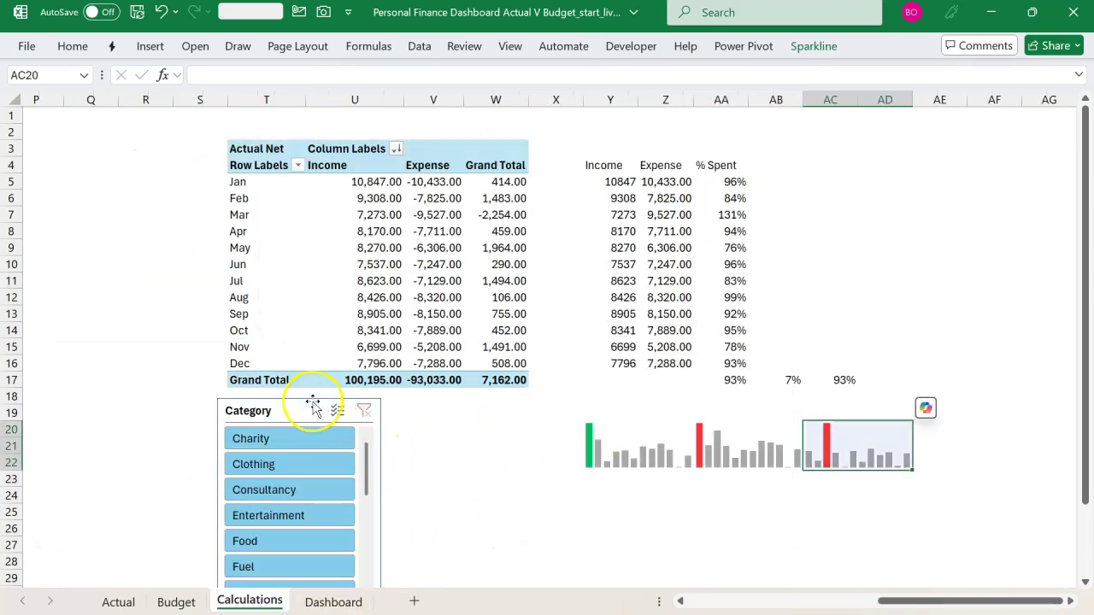
pyautogui.hscroll(-6, 313, 405)
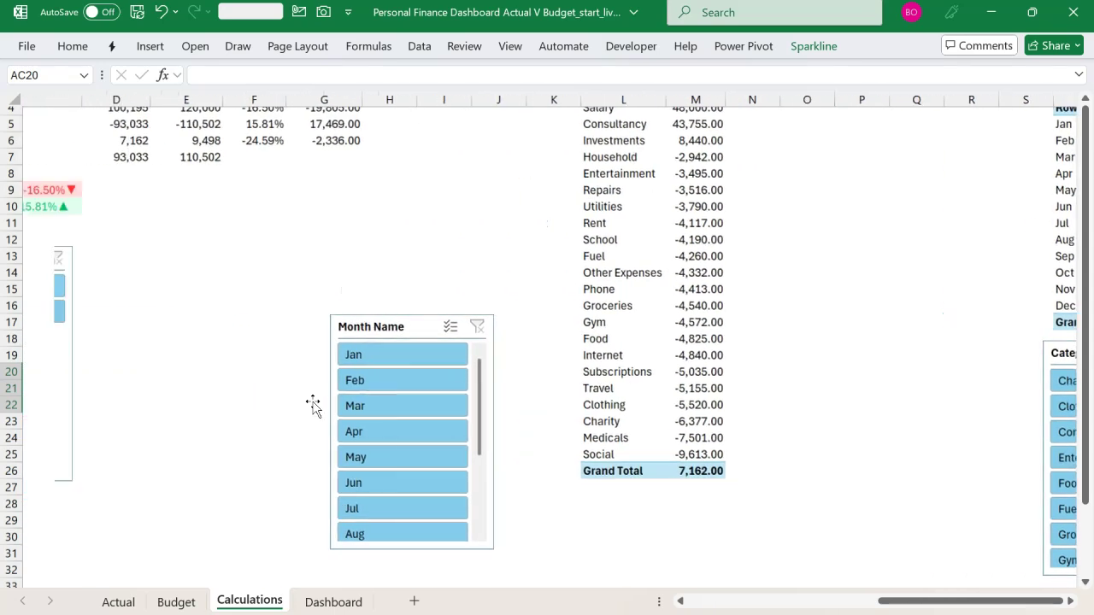
pyautogui.hscroll(-3, 312, 405)
pyautogui.click(163, 261)
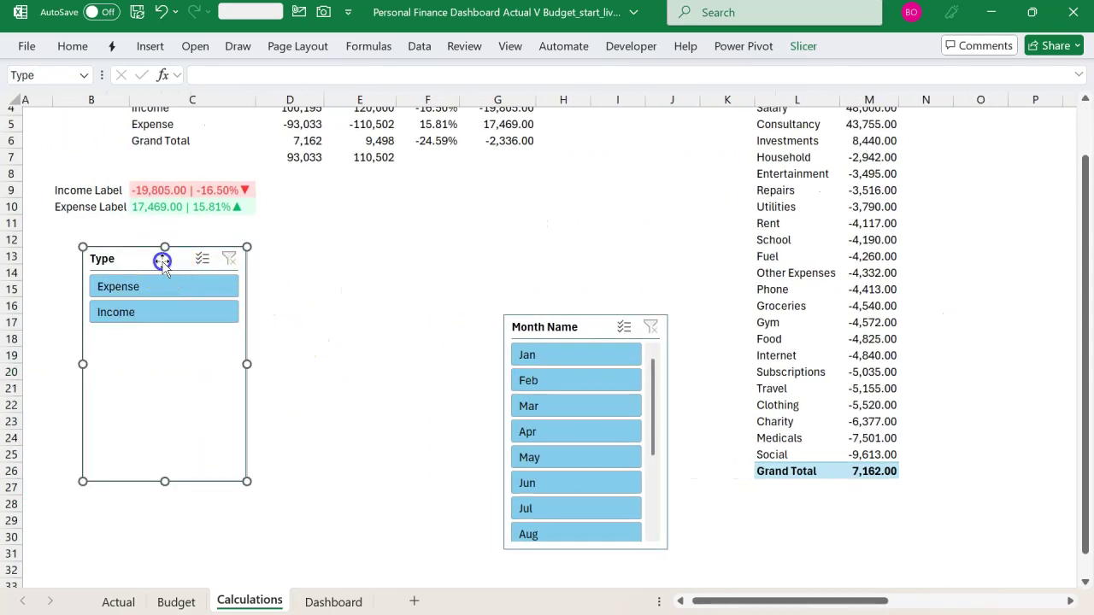
pyautogui.keyDown('ctrl'); pyautogui.click(547, 328); pyautogui.keyUp('ctrl')
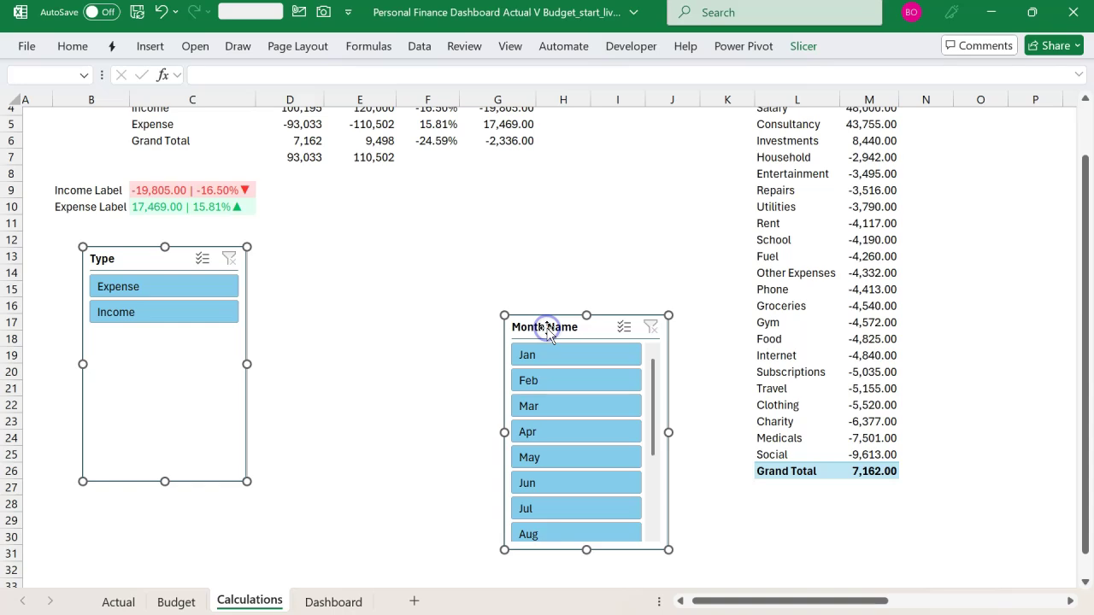
pyautogui.hscroll(5, 547, 328)
pyautogui.keyDown('ctrl'); pyautogui.click(810, 354); pyautogui.keyUp('ctrl')
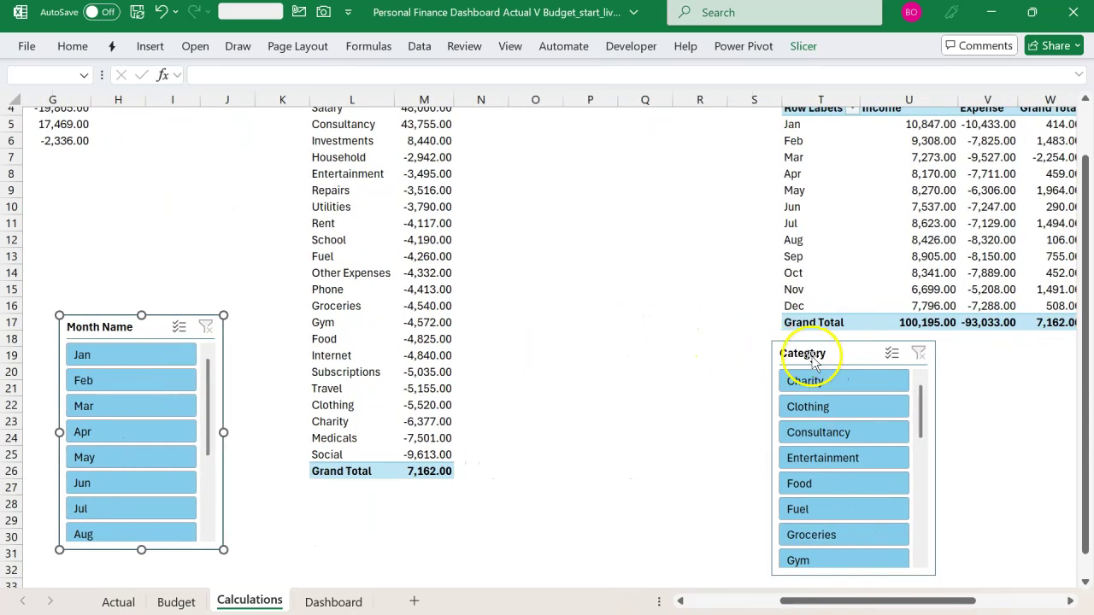
pyautogui.hotkey('ctrl', 'x')
pyautogui.scroll(1, 706, 387)
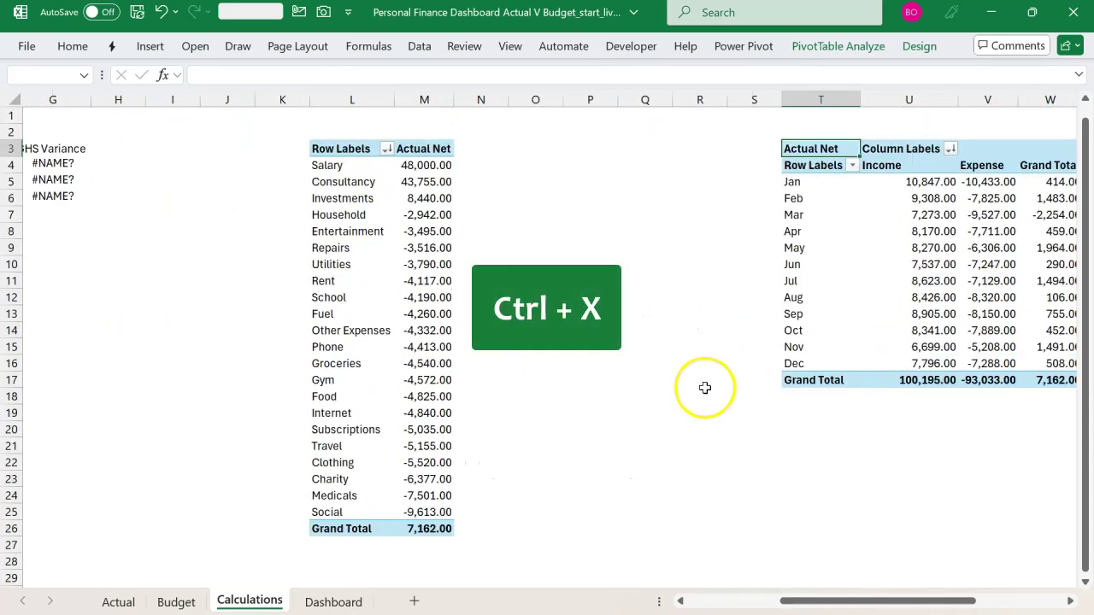
# Paste the cut slicers at cell R3 of the Dashboard sheet, keeping all their active content
pyautogui.click(335, 603)
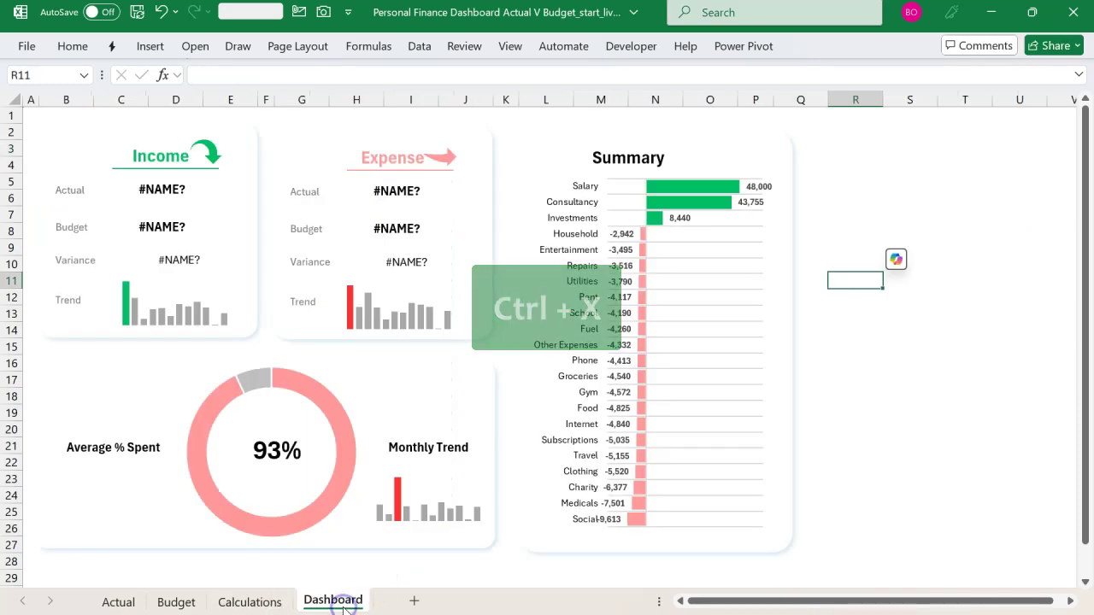
pyautogui.click(831, 151)
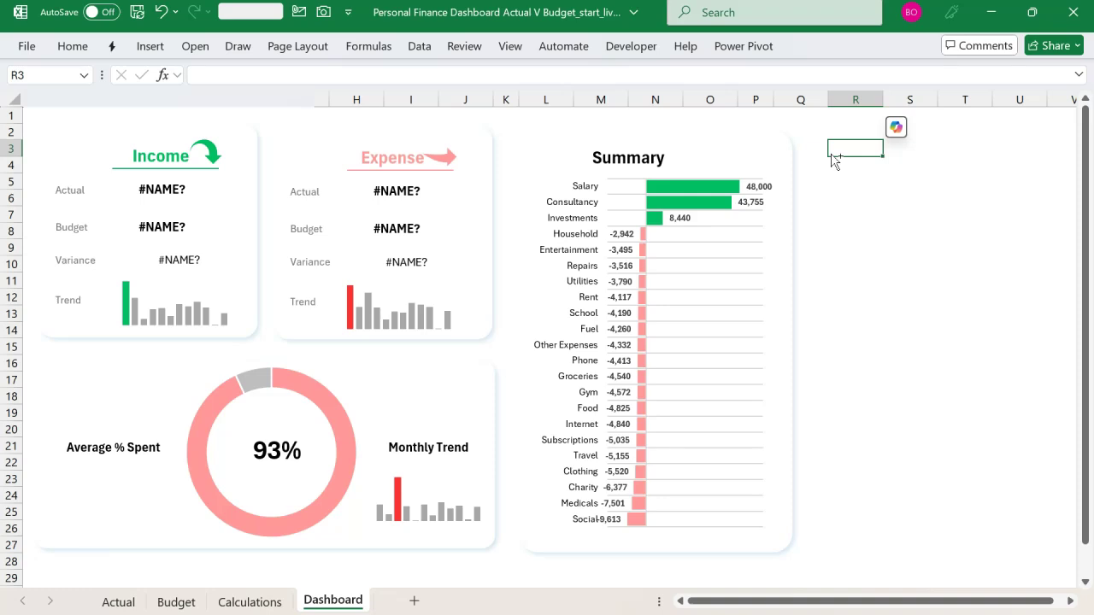
pyautogui.hotkey('ctrl', 'v')
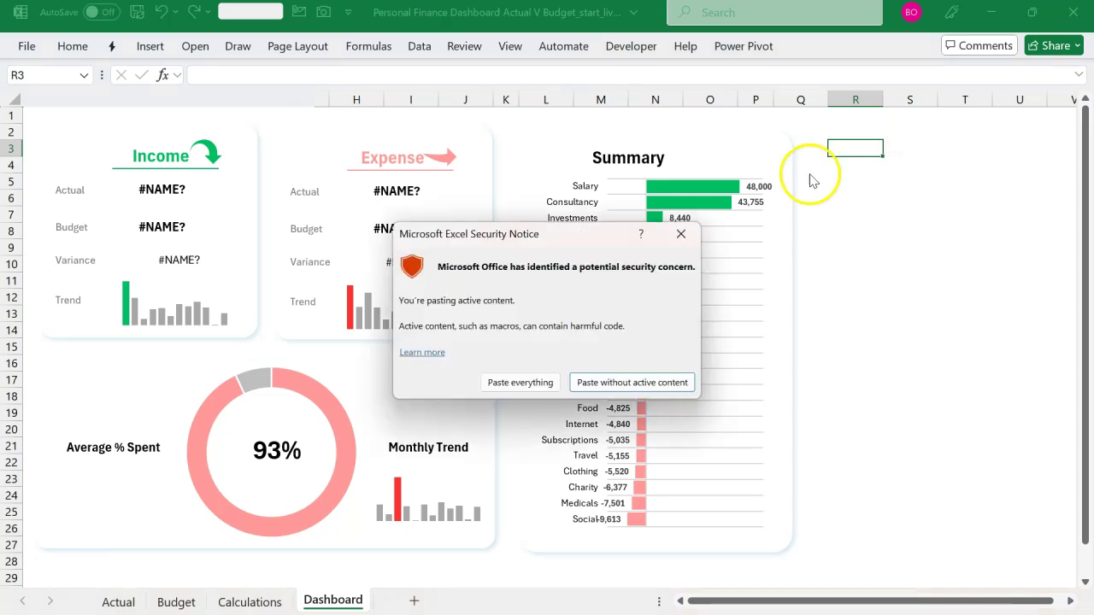
pyautogui.click(523, 381)
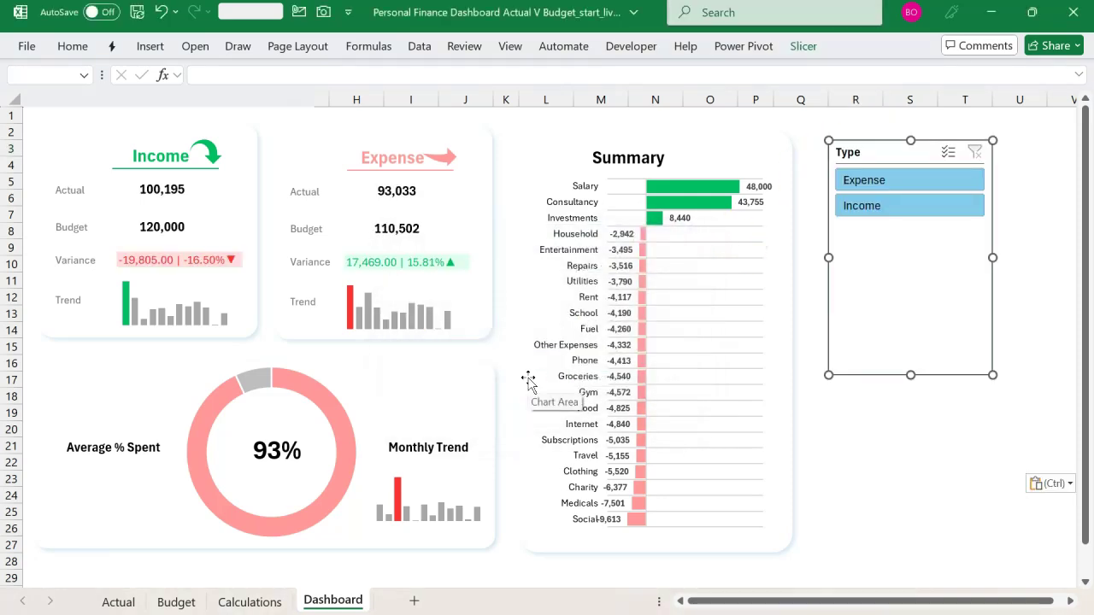
pyautogui.scroll(-4, 829, 439)
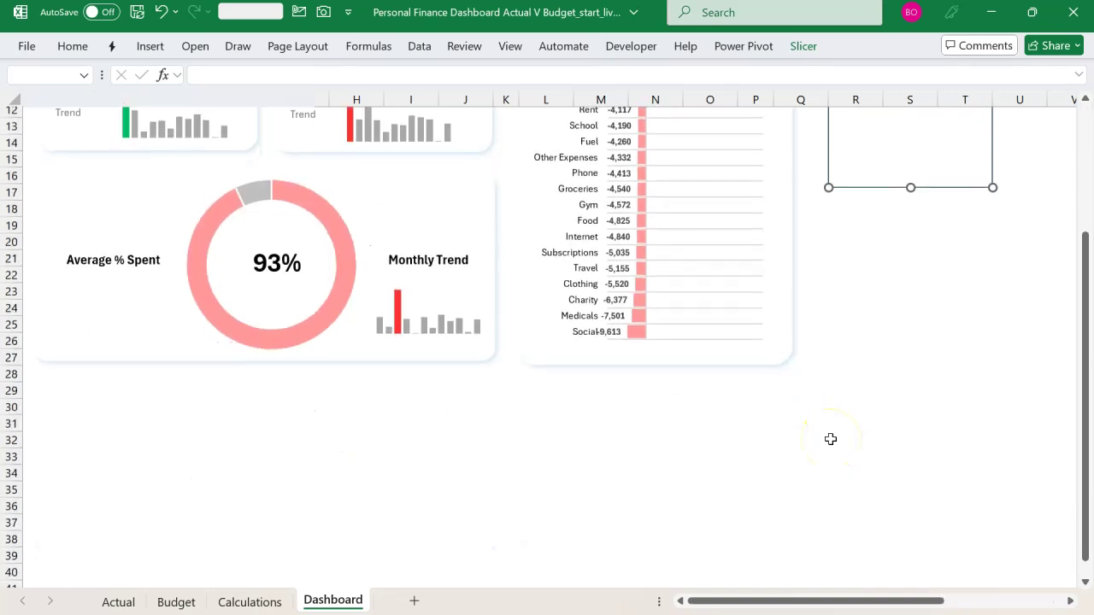
pyautogui.scroll(4, 829, 439)
pyautogui.hotkey('ctrl', 'v')
# Move the Month Name slicer to just beneath the Type slicer
pyautogui.hscroll(6, 830, 439)
pyautogui.keyDown('ctrl'); pyautogui.click(605, 225); pyautogui.keyUp('ctrl')
pyautogui.click(474, 227)
pyautogui.moveTo(601, 225); pyautogui.dragTo(218, 389)
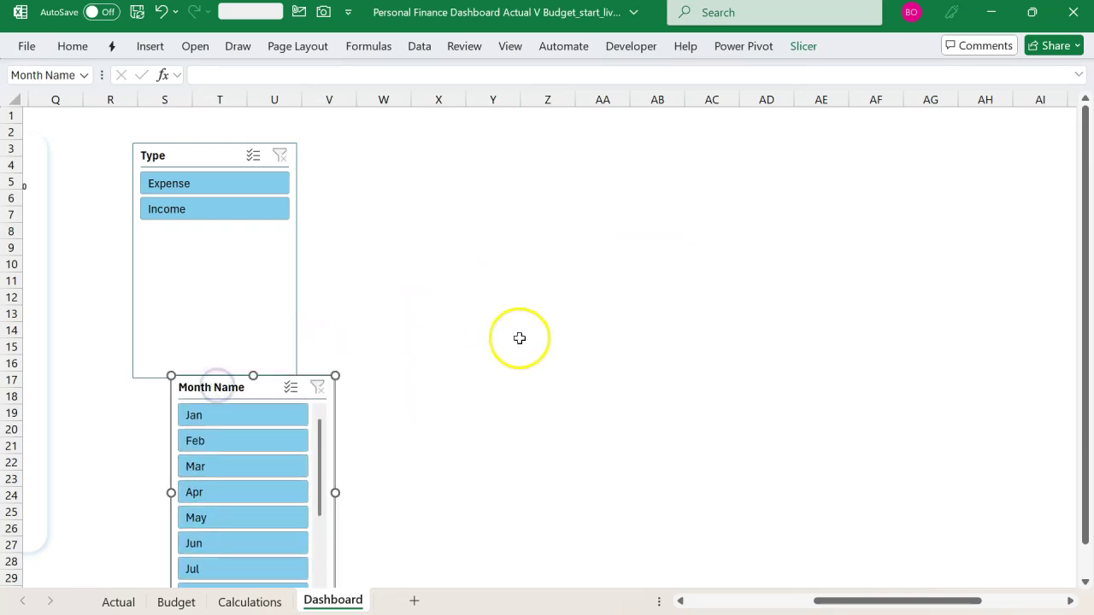
# Bring the distant Category slicer closer to the dashboard and position the Type slicer beside the upper part of the Summary card
pyautogui.hscroll(6, 519, 337)
pyautogui.click(844, 250)
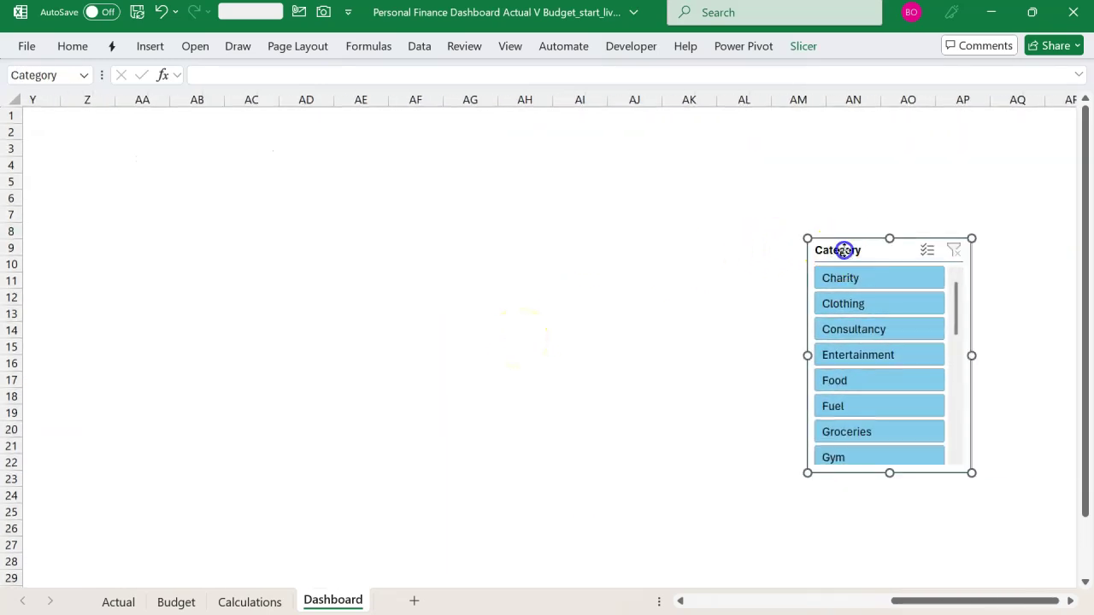
pyautogui.moveTo(844, 251); pyautogui.dragTo(300, 256)
pyautogui.moveTo(300, 257); pyautogui.dragTo(205, 225)
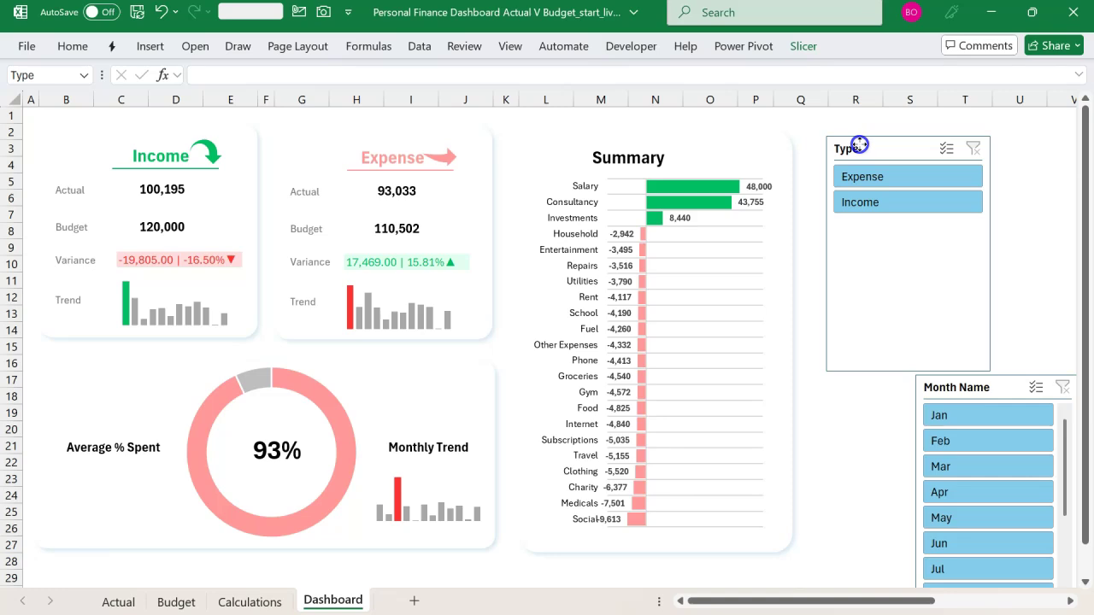
pyautogui.click(859, 144)
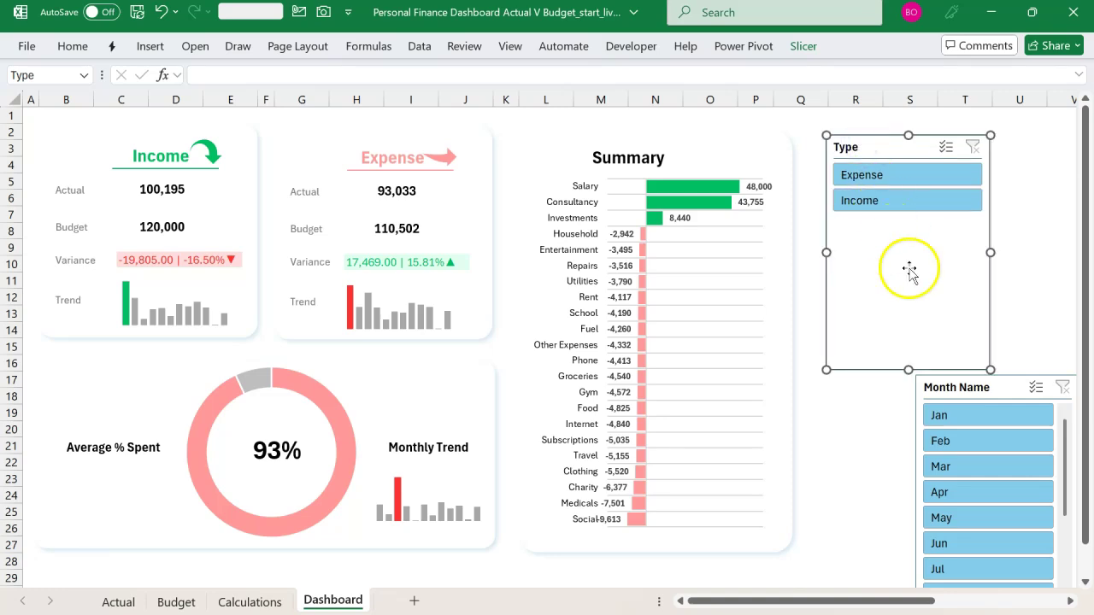
# Place the Month Name slicer at the lower edge of the doughnut card and the Category slicer below the Type buttons
pyautogui.moveTo(950, 386); pyautogui.dragTo(87, 521)
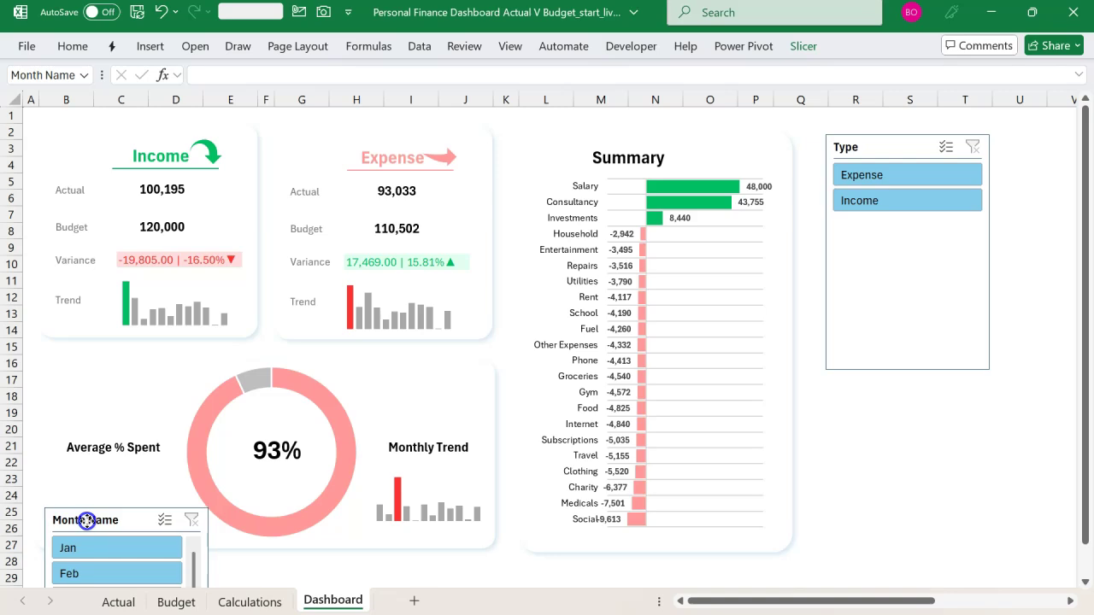
pyautogui.hscroll(5, 794, 415)
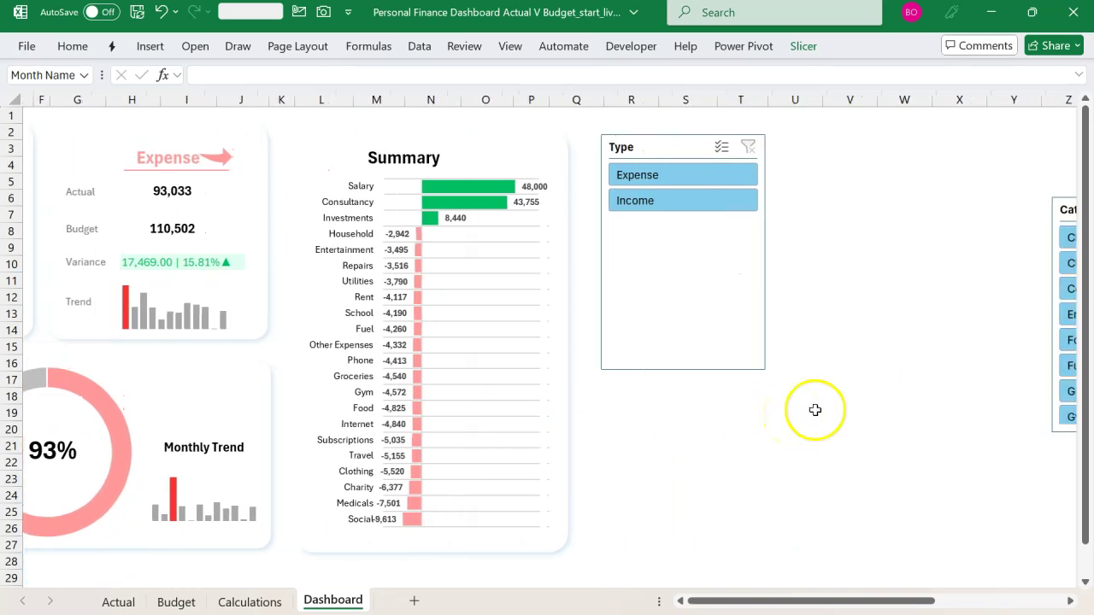
pyautogui.moveTo(1065, 208); pyautogui.dragTo(611, 345)
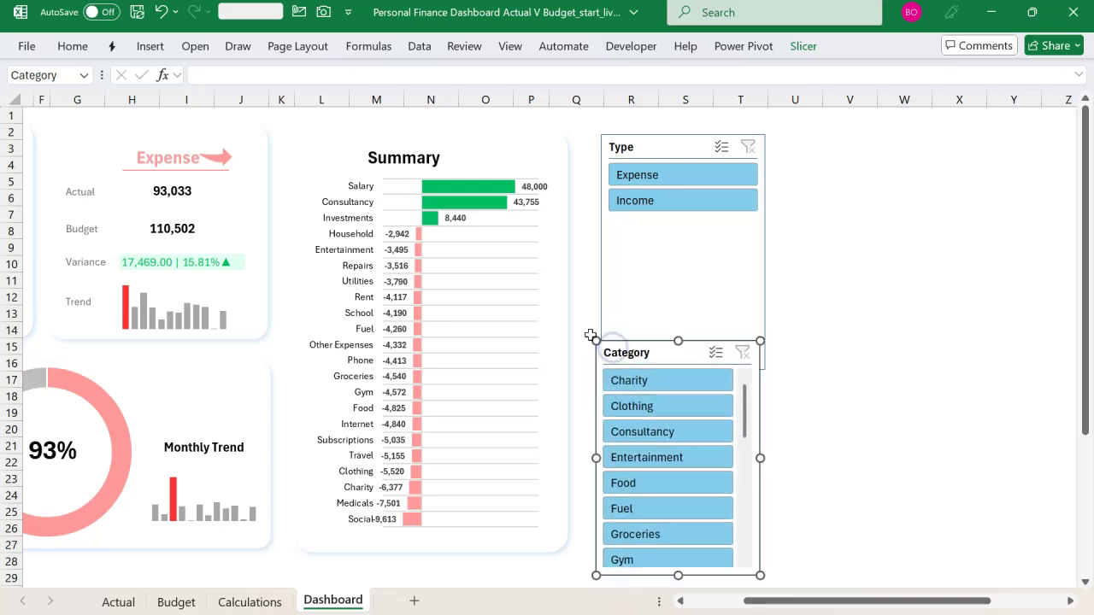
pyautogui.hscroll(-5, 542, 310)
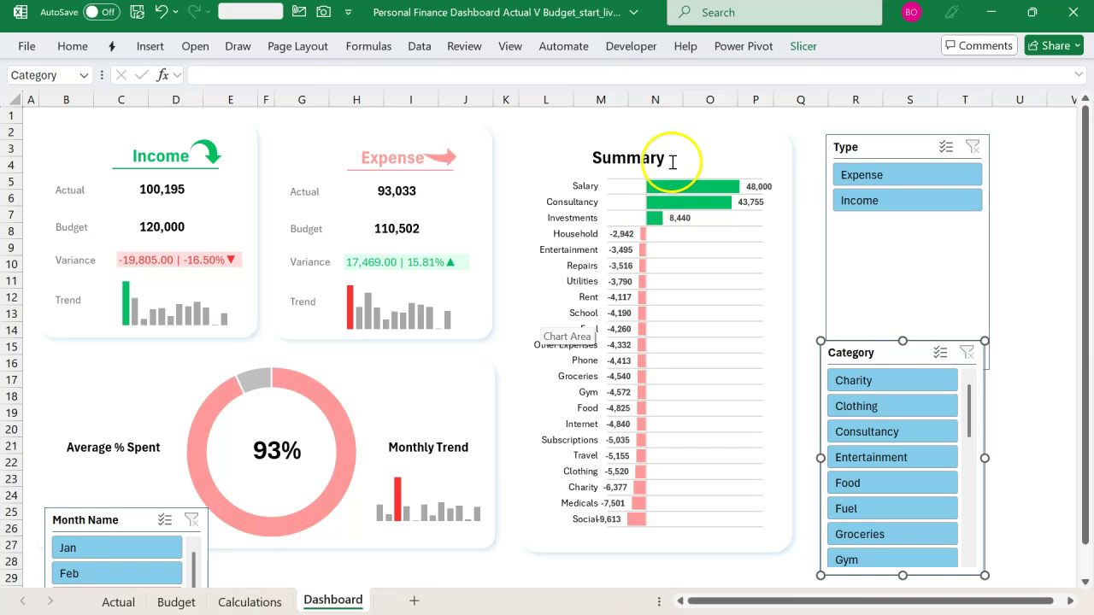
# Set the Type slicer to 2 columns and shorten it to fit its single row of buttons
pyautogui.click(876, 152)
pyautogui.click(807, 46)
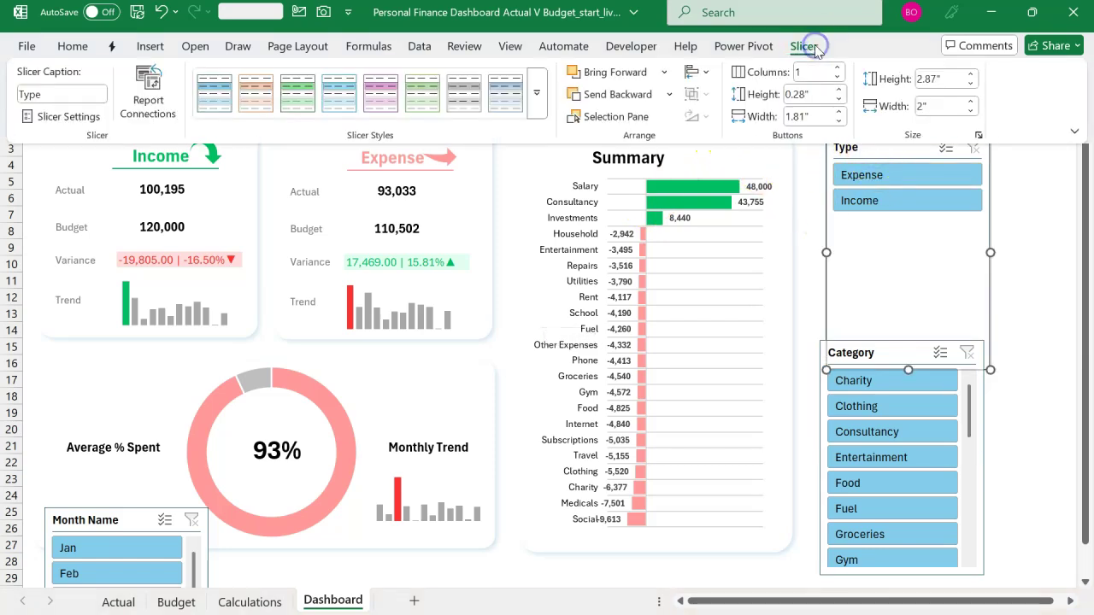
pyautogui.click(838, 68)
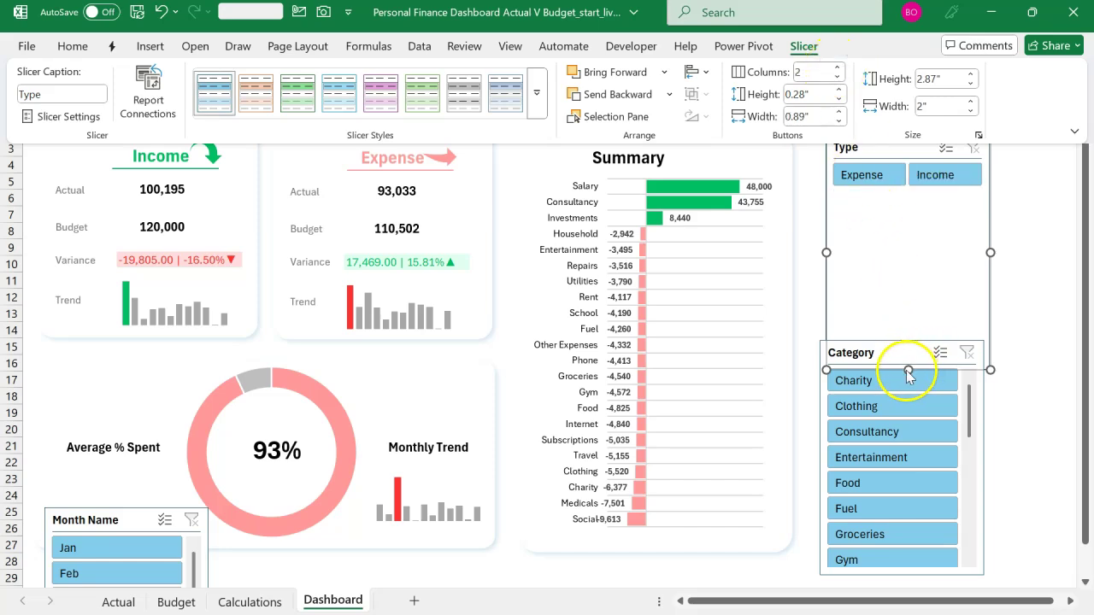
pyautogui.moveTo(907, 370); pyautogui.dragTo(900, 205)
# Move the Category slicer directly under the Type slicer, aligned with it, and lengthen it to near the Summary card's lower edge
pyautogui.click(891, 343)
pyautogui.moveTo(891, 344); pyautogui.dragTo(894, 232)
pyautogui.click(909, 464)
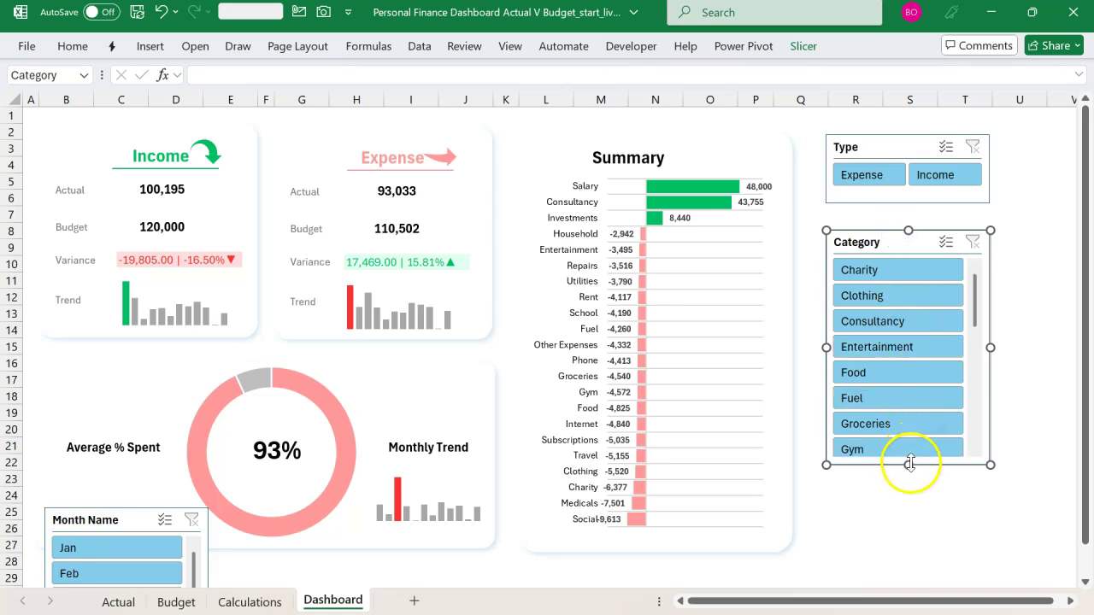
pyautogui.moveTo(909, 464); pyautogui.dragTo(909, 544)
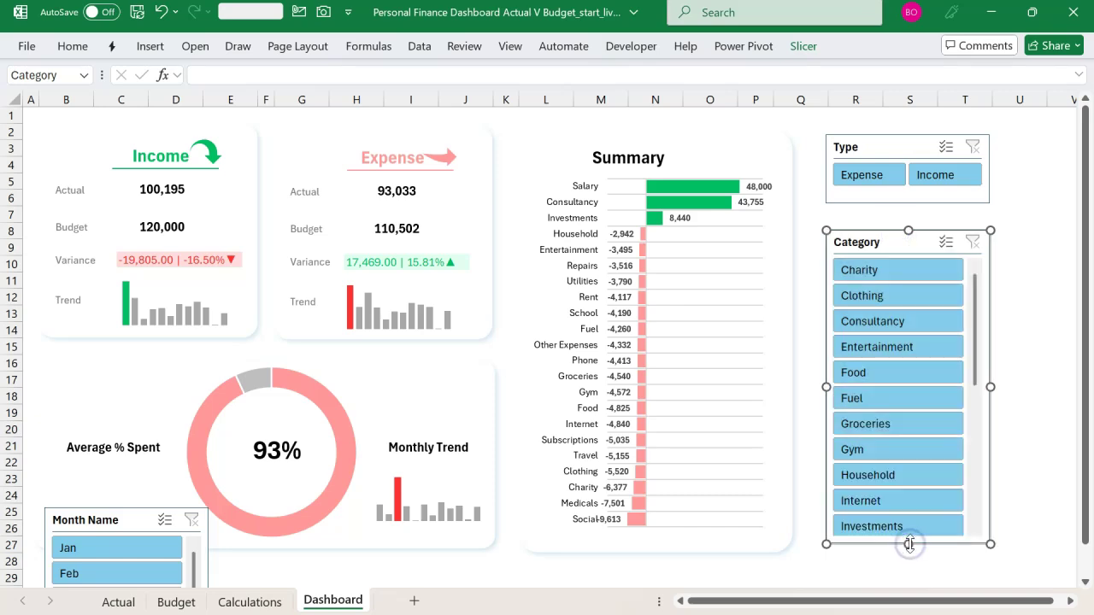
# Set the Month Name slicer to 12 columns
pyautogui.click(123, 518)
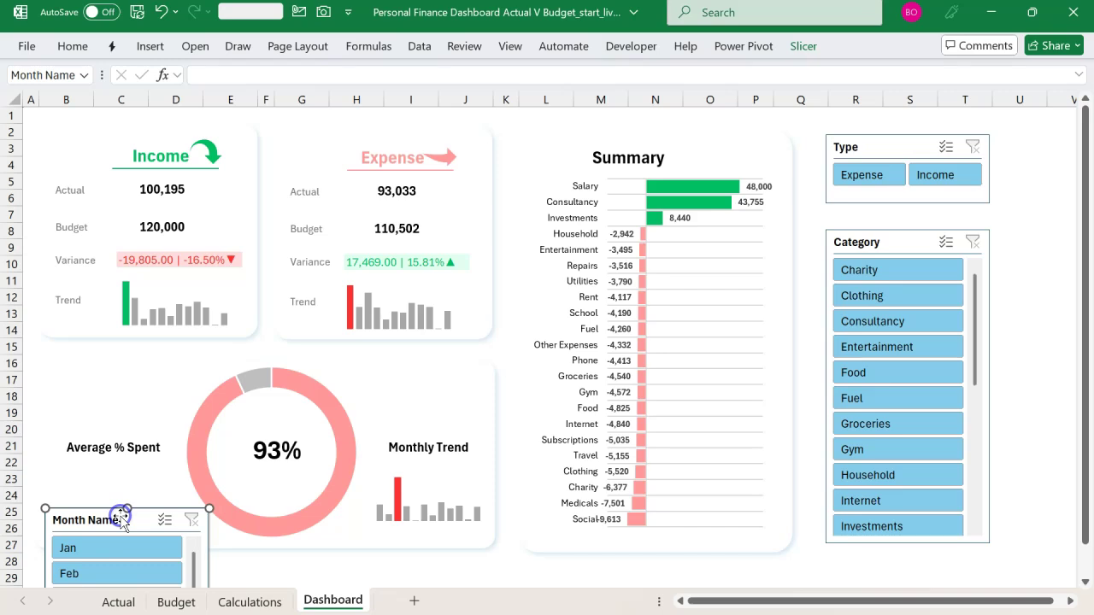
pyautogui.click(810, 48)
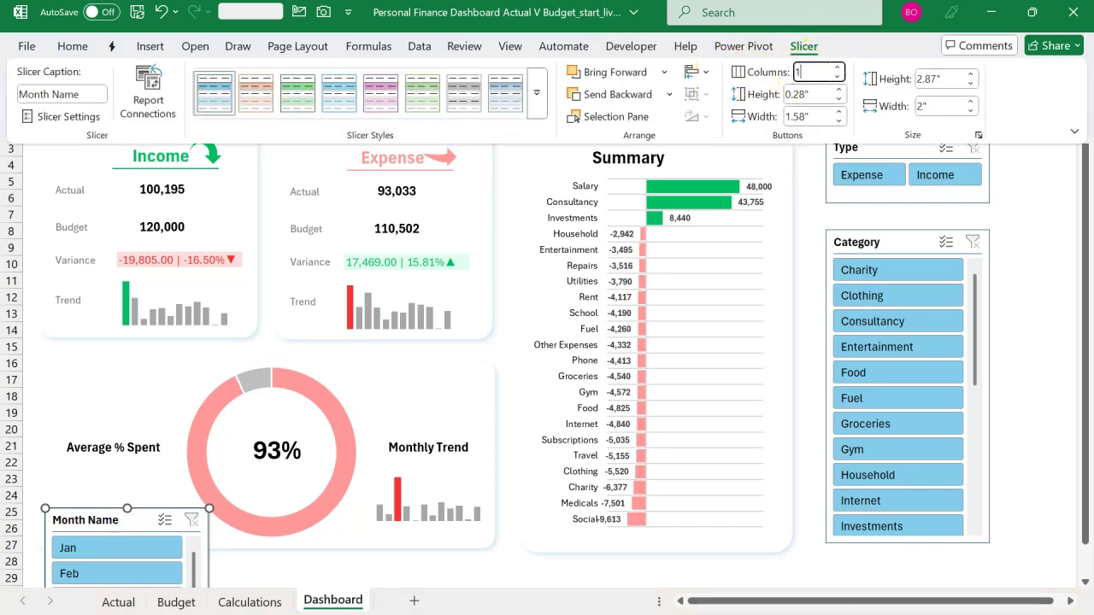
pyautogui.press('Return')
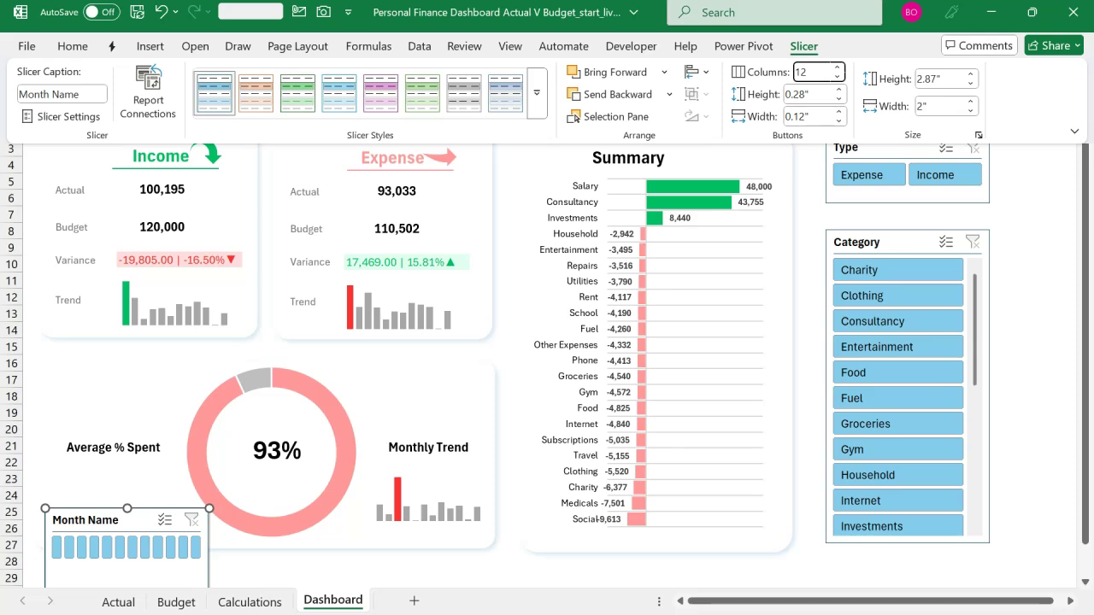
pyautogui.click(374, 365)
# Reshape the Month Name slicer into a single-row strip beneath the cards, spanning from the doughnut card to the Summary card's far edge
pyautogui.scroll(-4, 373, 365)
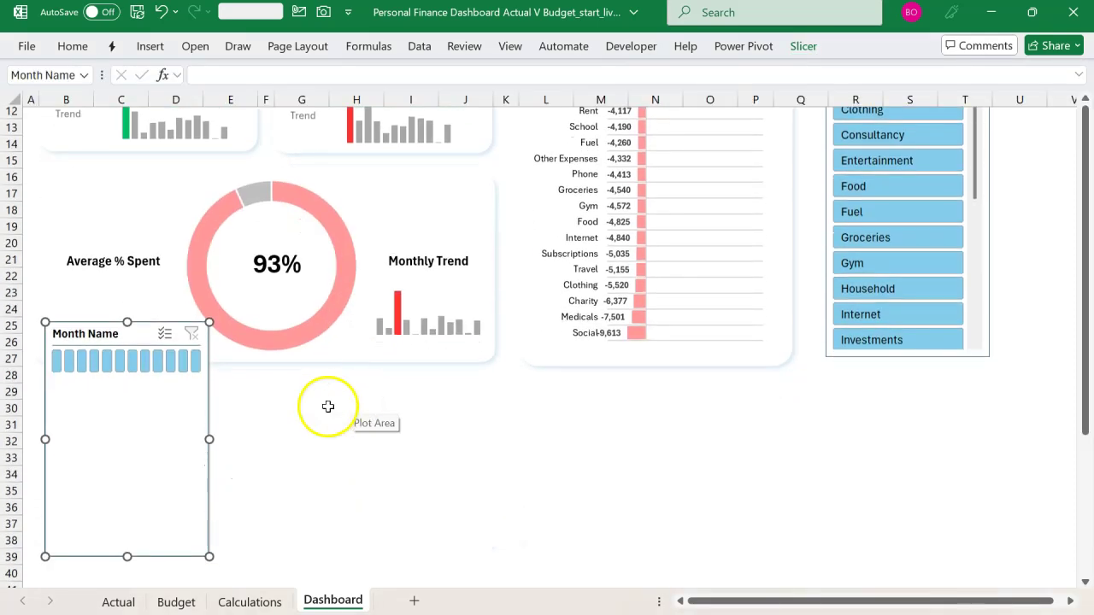
pyautogui.moveTo(210, 441); pyautogui.dragTo(675, 443)
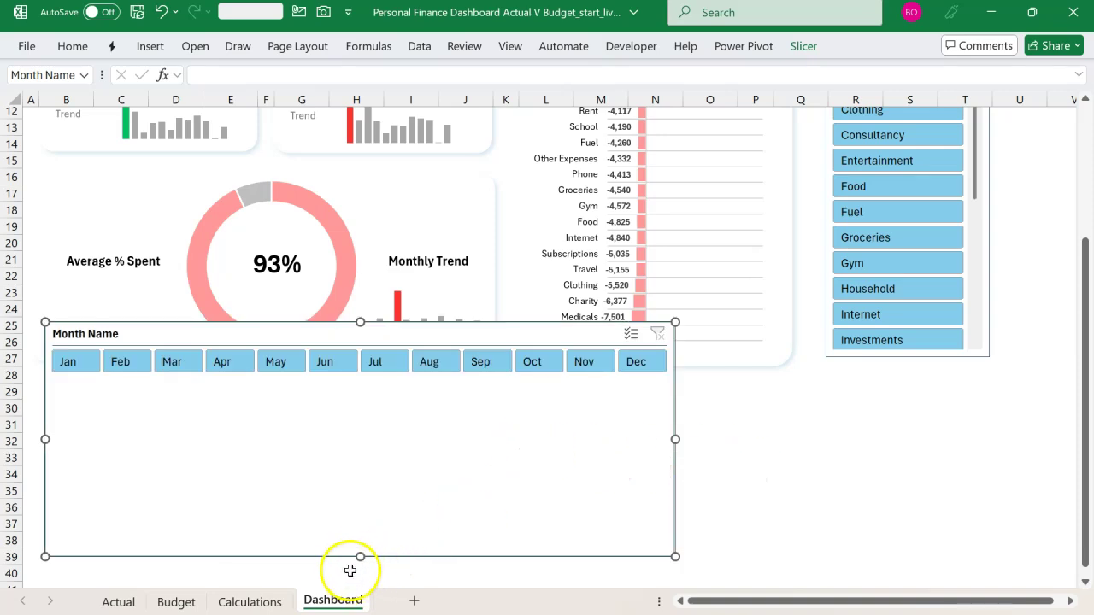
pyautogui.moveTo(363, 554); pyautogui.dragTo(374, 387)
pyautogui.moveTo(403, 328); pyautogui.dragTo(405, 377)
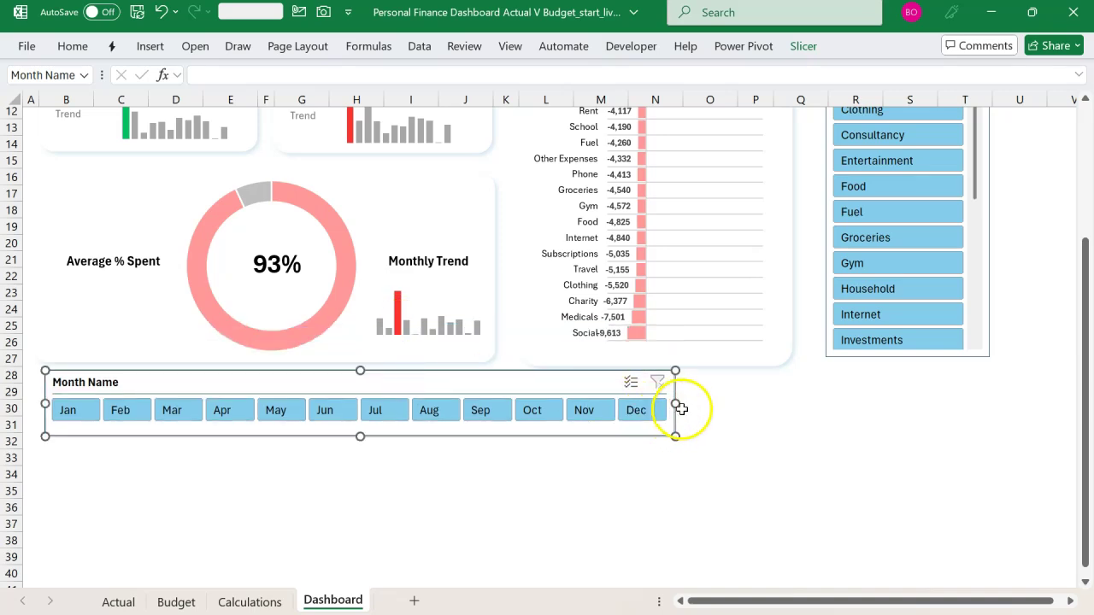
pyautogui.moveTo(676, 406); pyautogui.dragTo(801, 419)
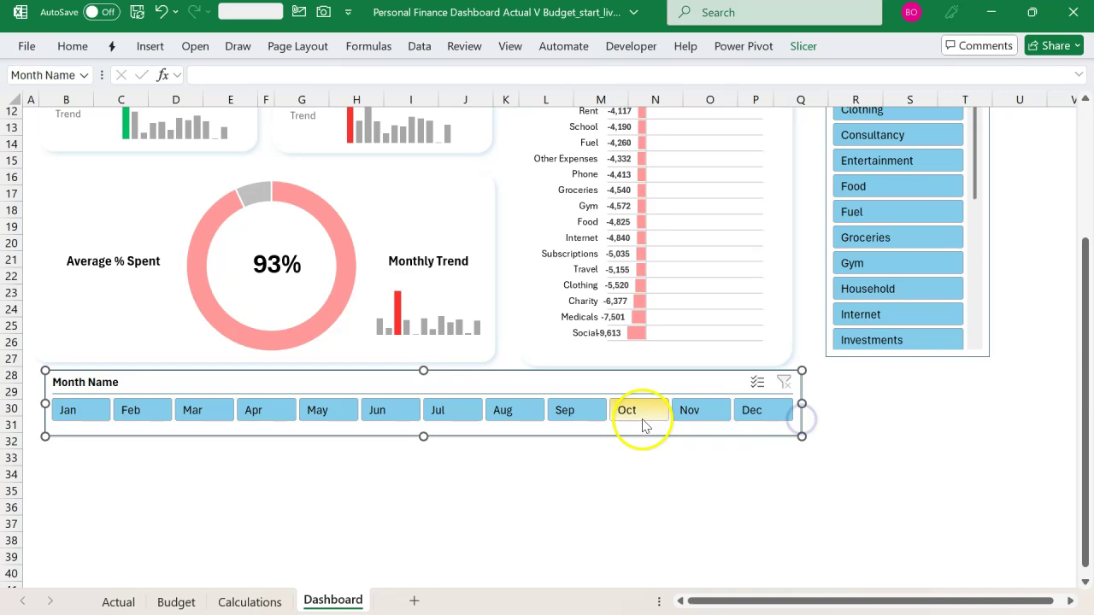
# Test the Category slicer by filtering to Charity, check the dashboard's response, and clear the filter
pyautogui.scroll(3, 370, 440)
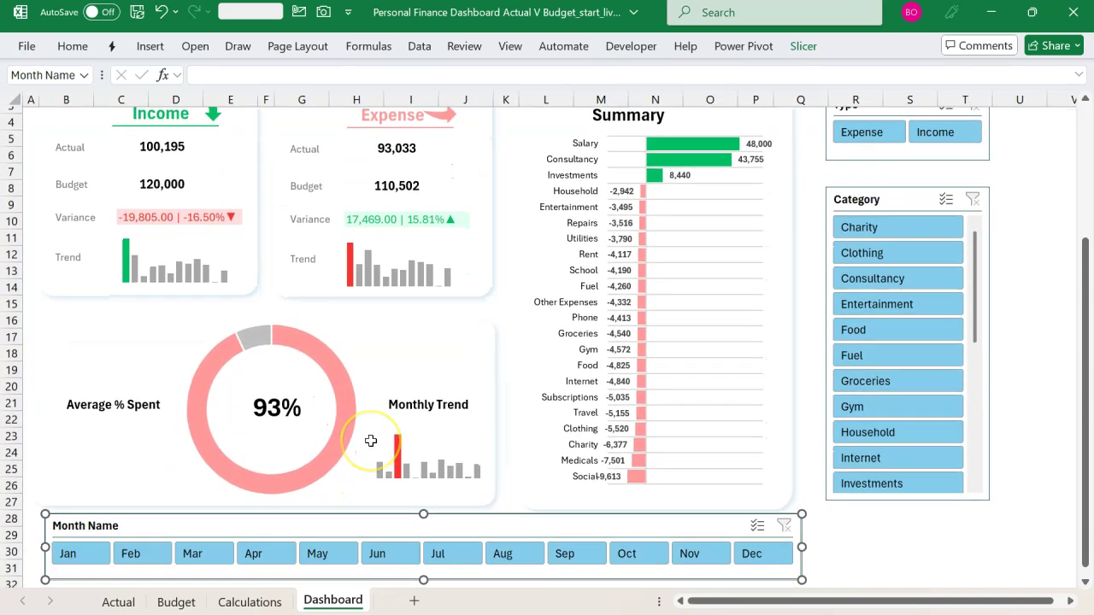
pyautogui.scroll(1, 371, 440)
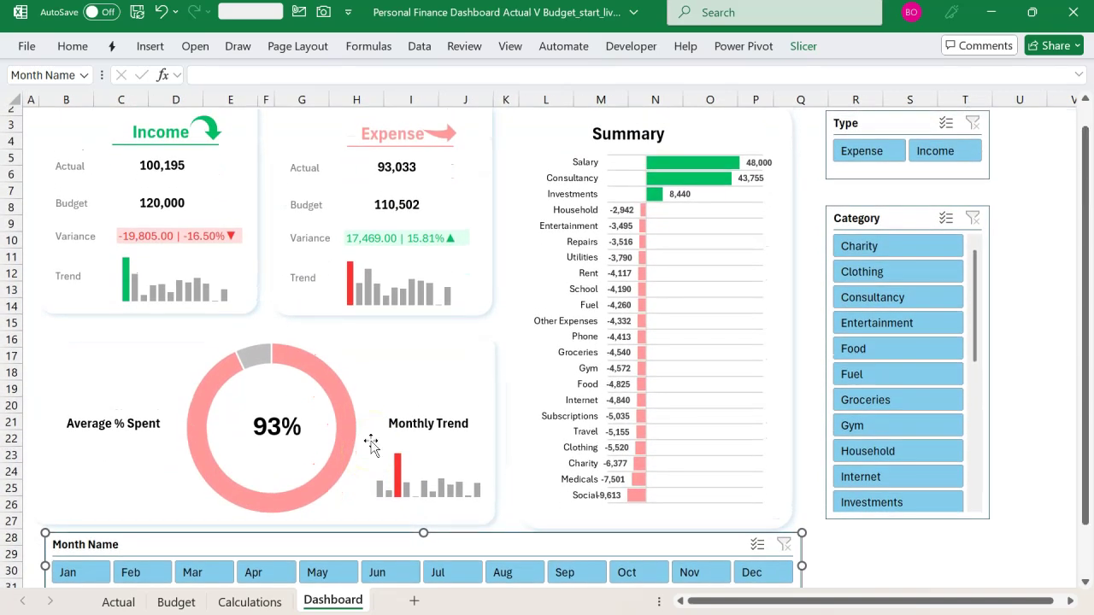
pyautogui.click(860, 223)
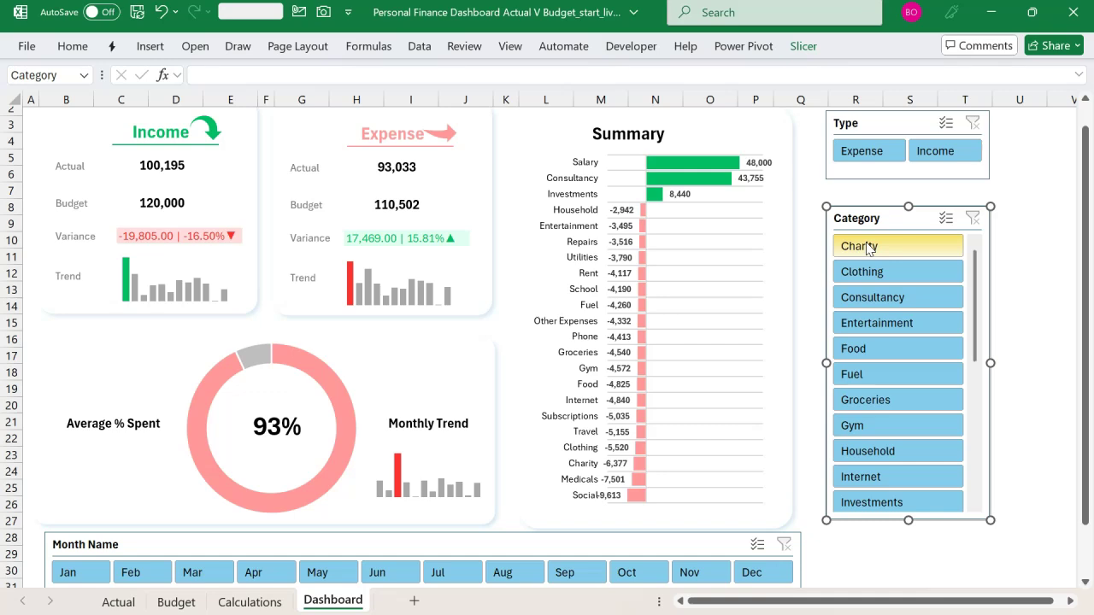
pyautogui.click(863, 246)
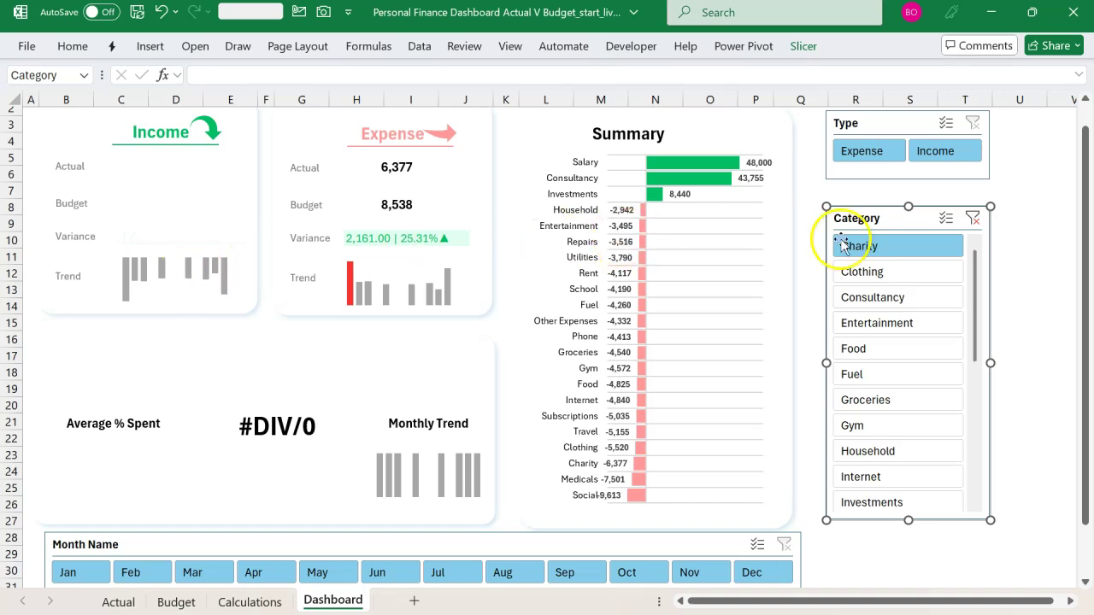
pyautogui.click(975, 218)
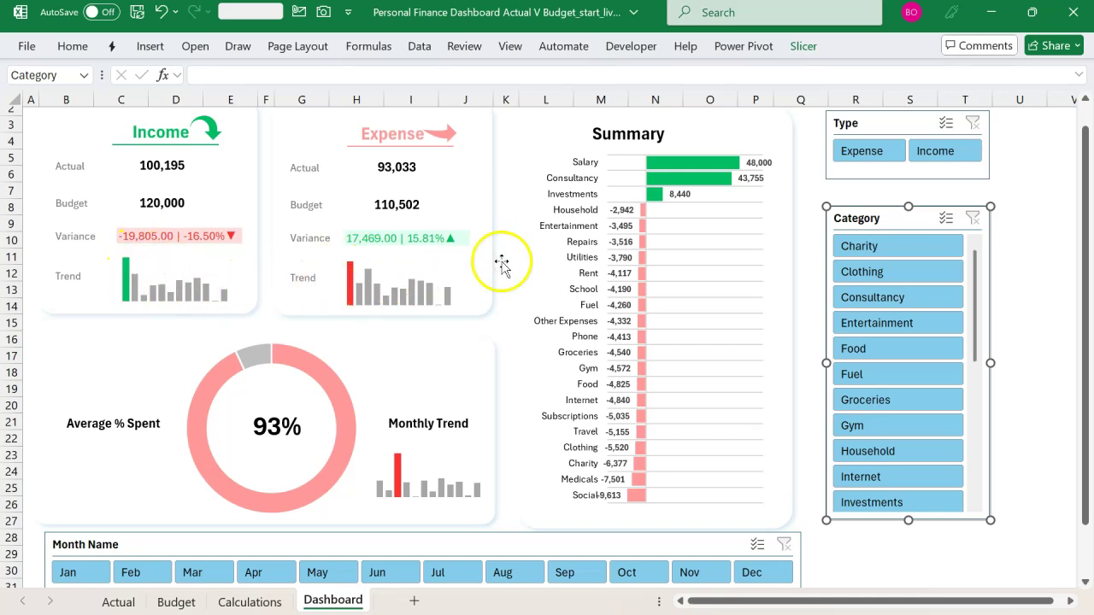
# Disconnect the Category slicer from the Actual_Date report, leaving both Actual_Category and Actual_Date unlinked
pyautogui.rightClick(871, 220)
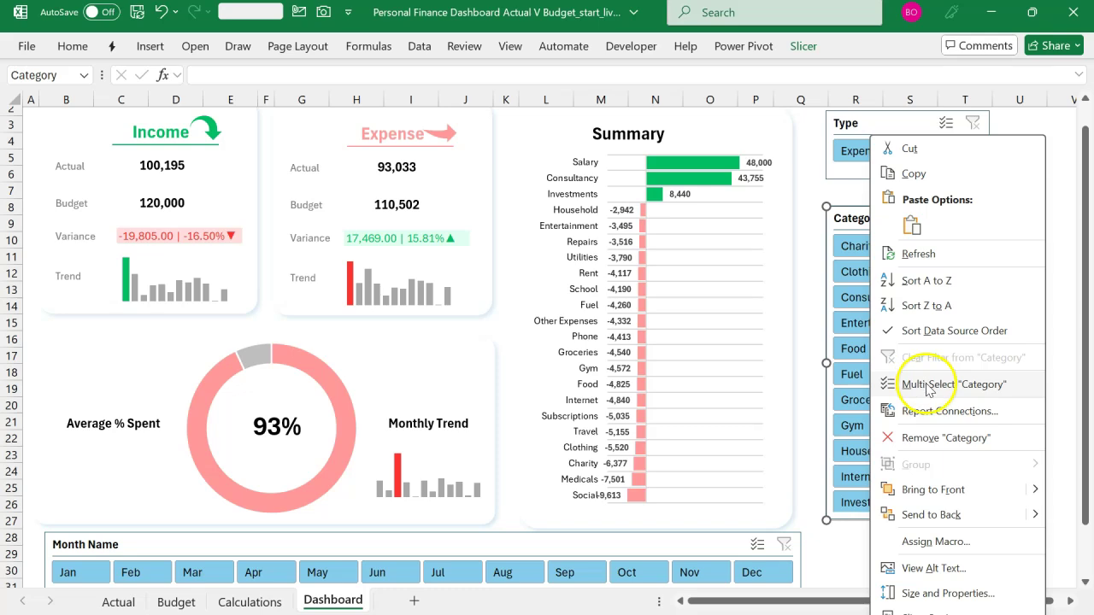
pyautogui.click(942, 412)
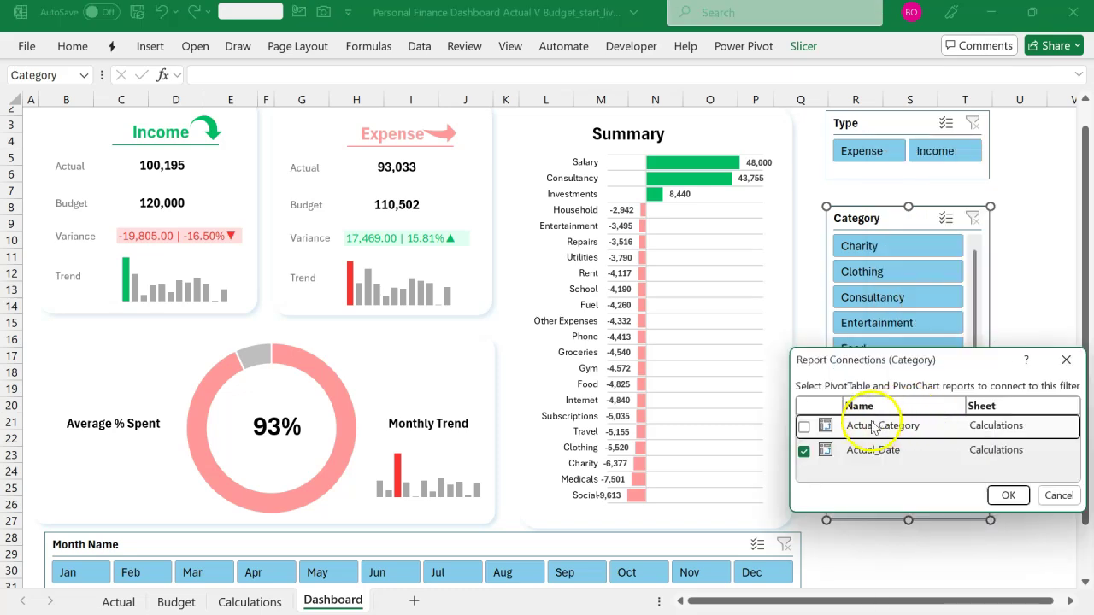
pyautogui.click(804, 451)
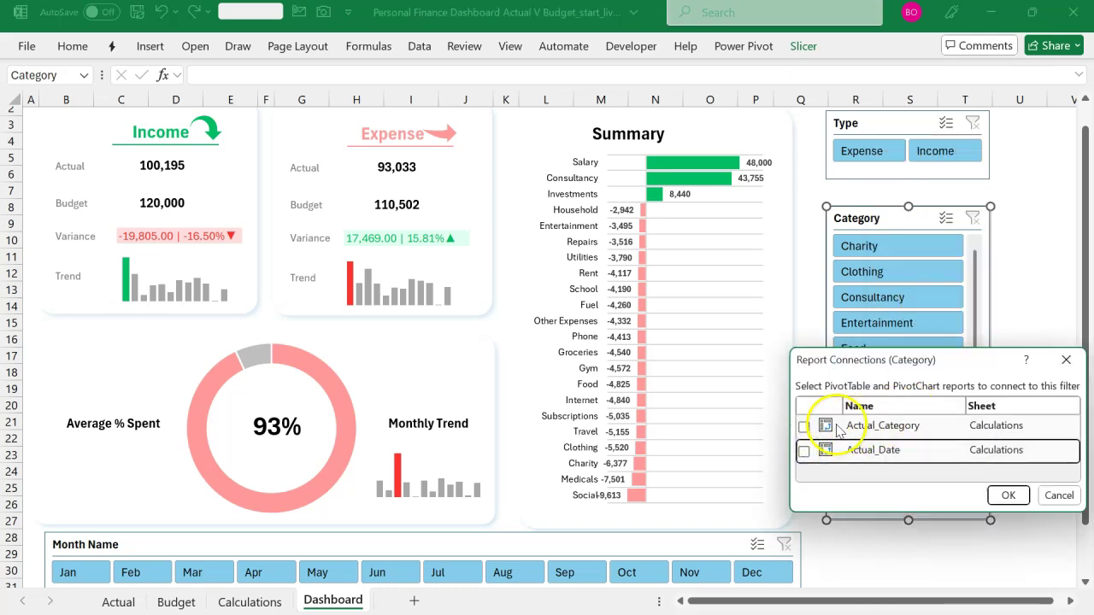
pyautogui.click(1007, 498)
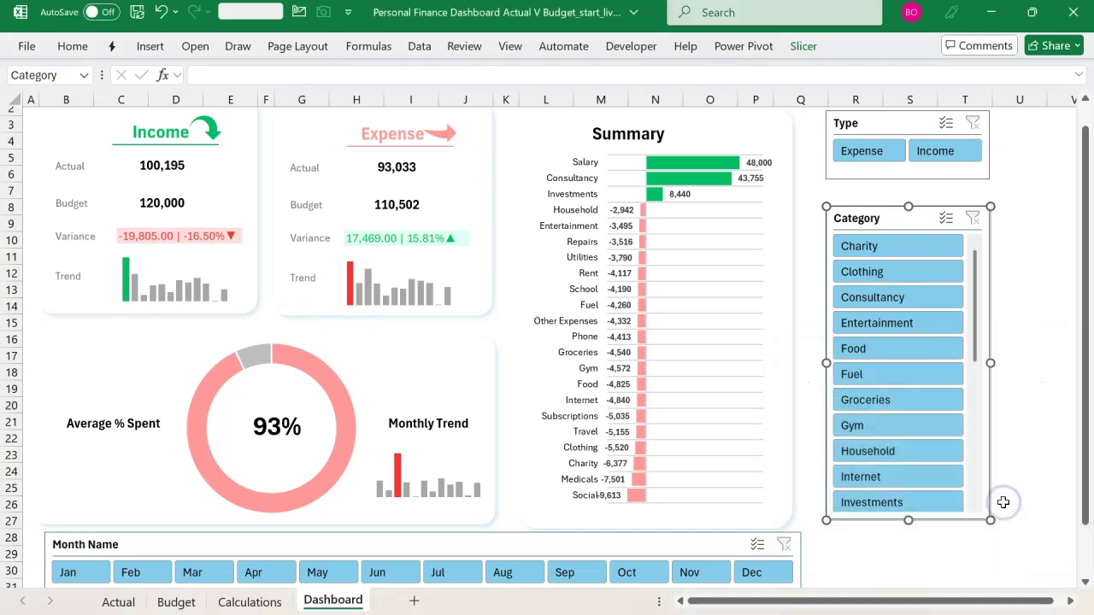
# Test the Category slicer by filtering to Charity, Clothing and Consultancy in turn, and check the Income and Expense cards
pyautogui.click(892, 246)
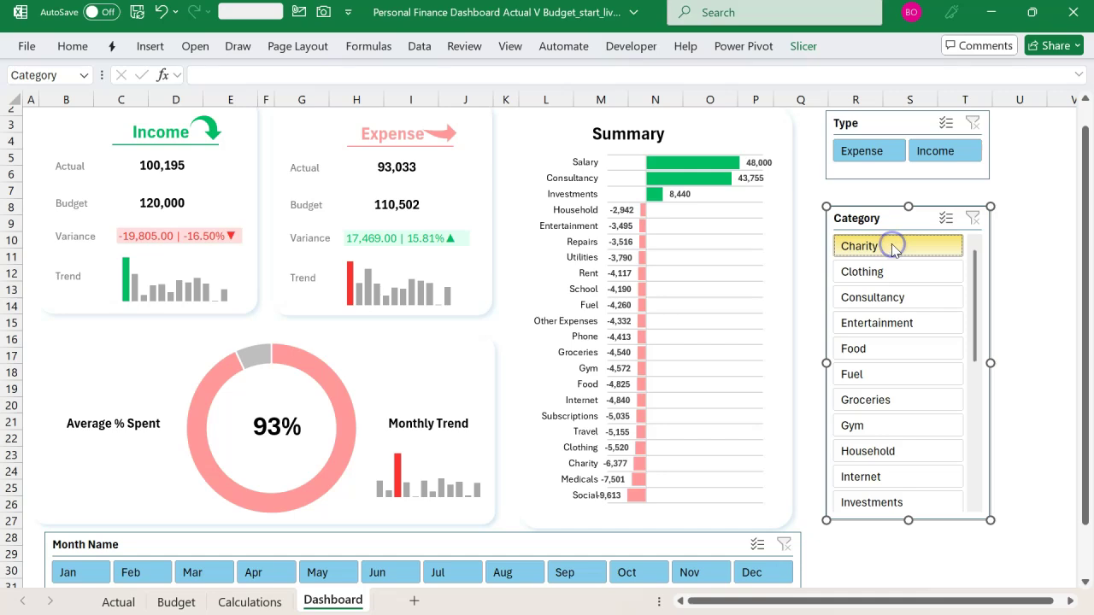
pyautogui.click(868, 273)
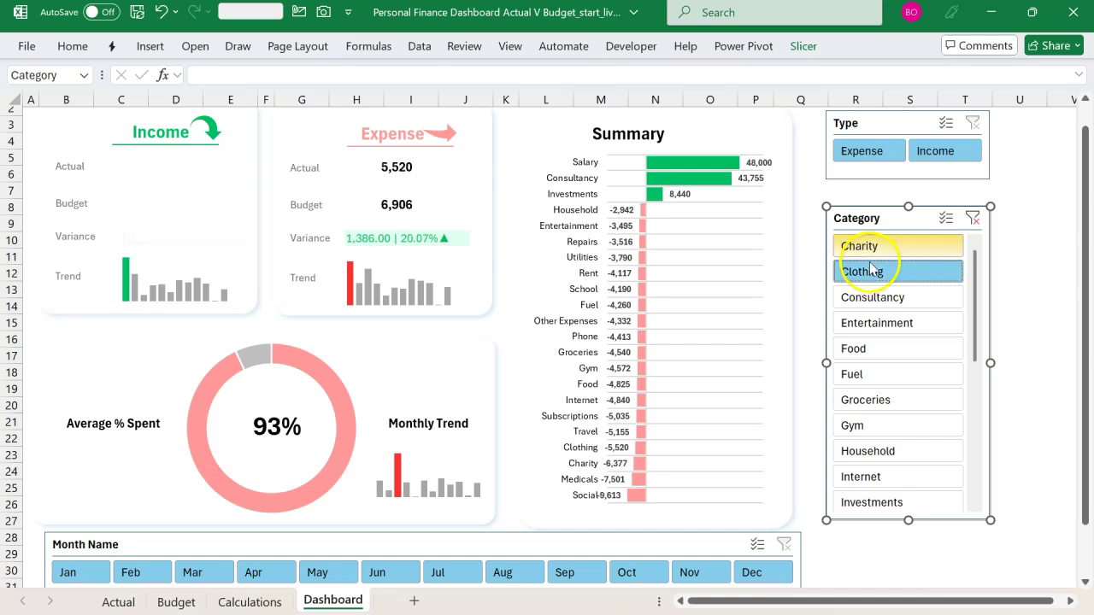
pyautogui.click(874, 291)
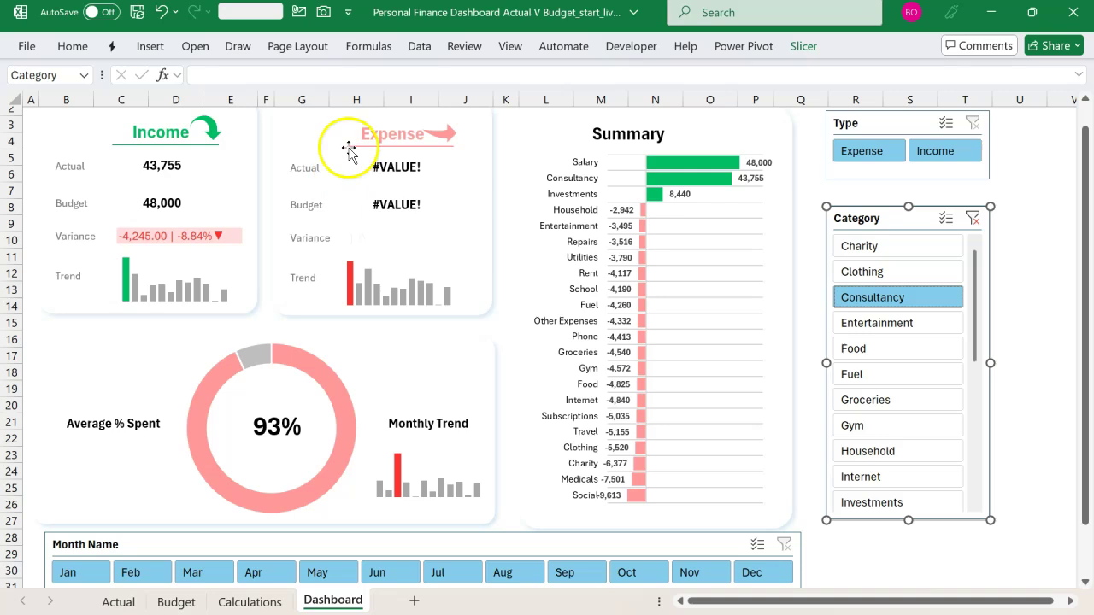
# On the Calculations sheet, wrap the negated Expense actual in D7 with an error fallback to blank: =IFERROR(-D5,"")
pyautogui.hotkey('ctrl', 'pageup')
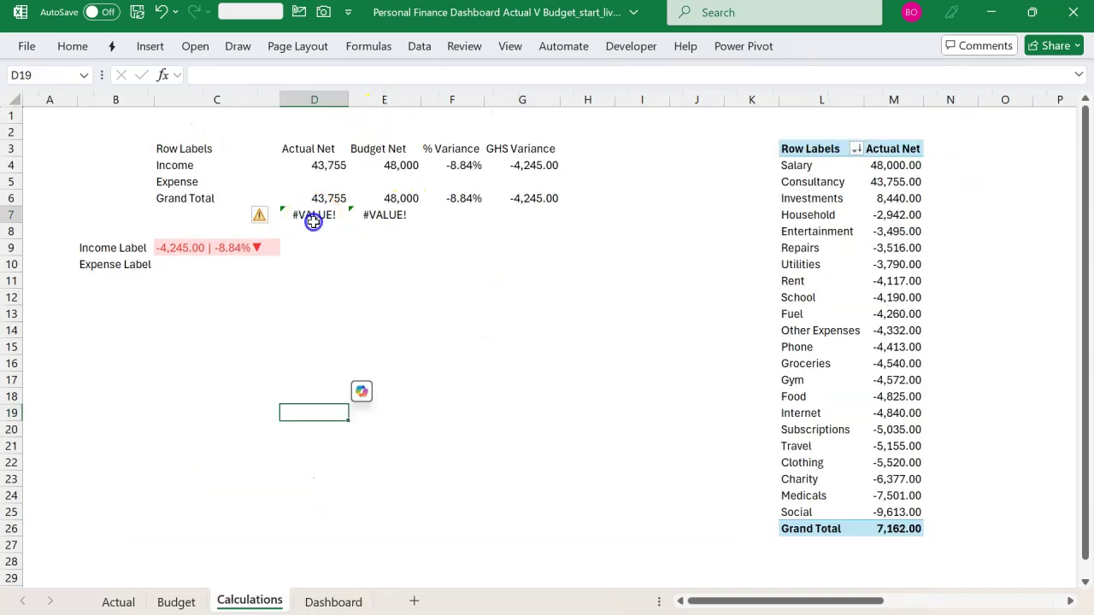
pyautogui.click(313, 215)
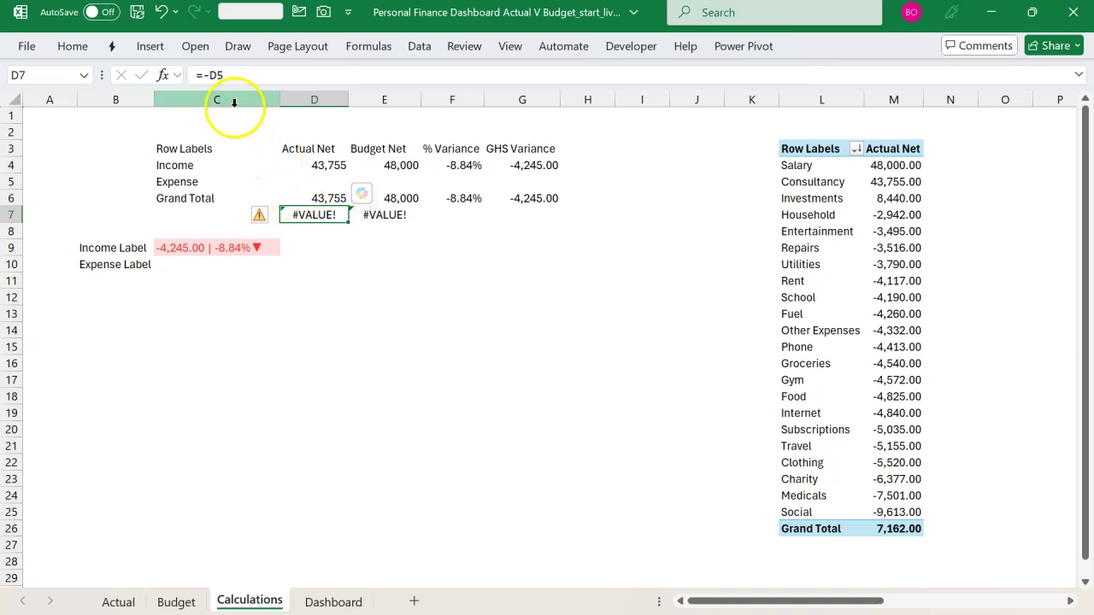
pyautogui.click(204, 76)
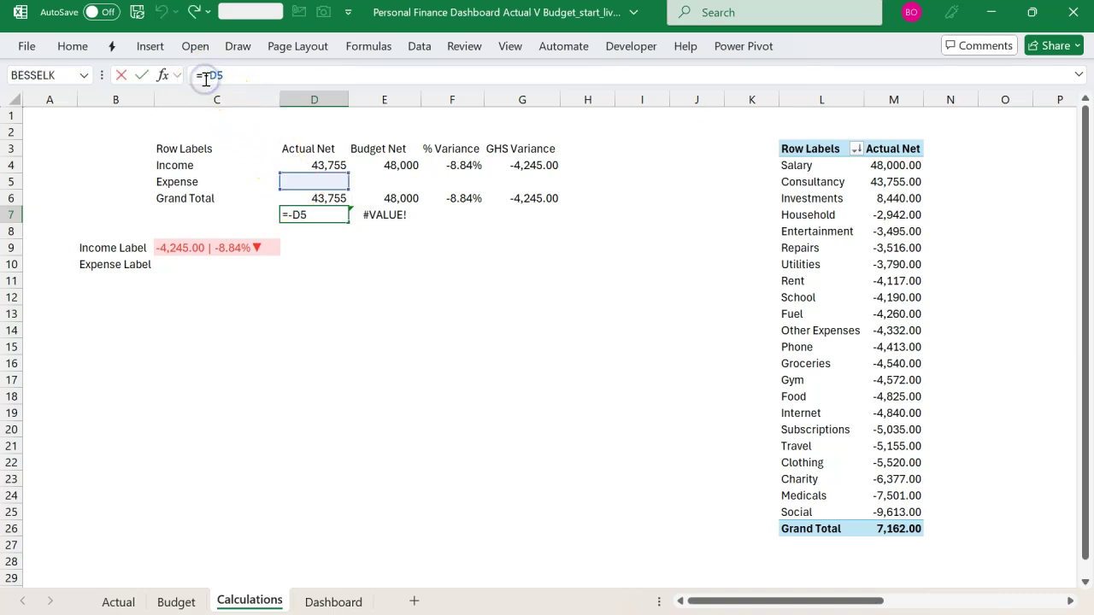
pyautogui.write('i')
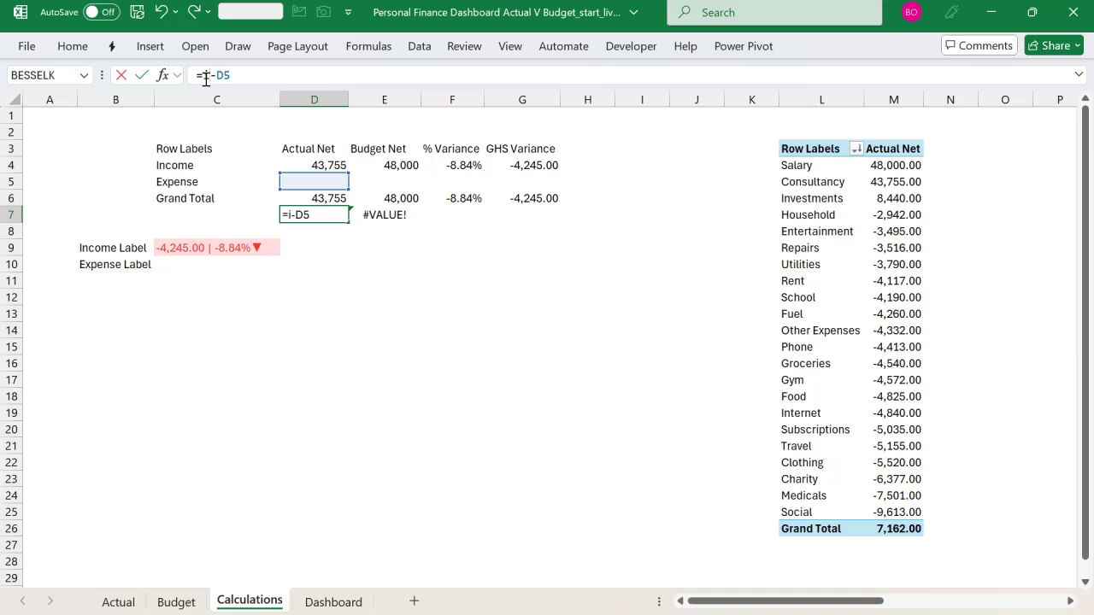
pyautogui.write('f')
pyautogui.press('Down')
pyautogui.press('Tab')
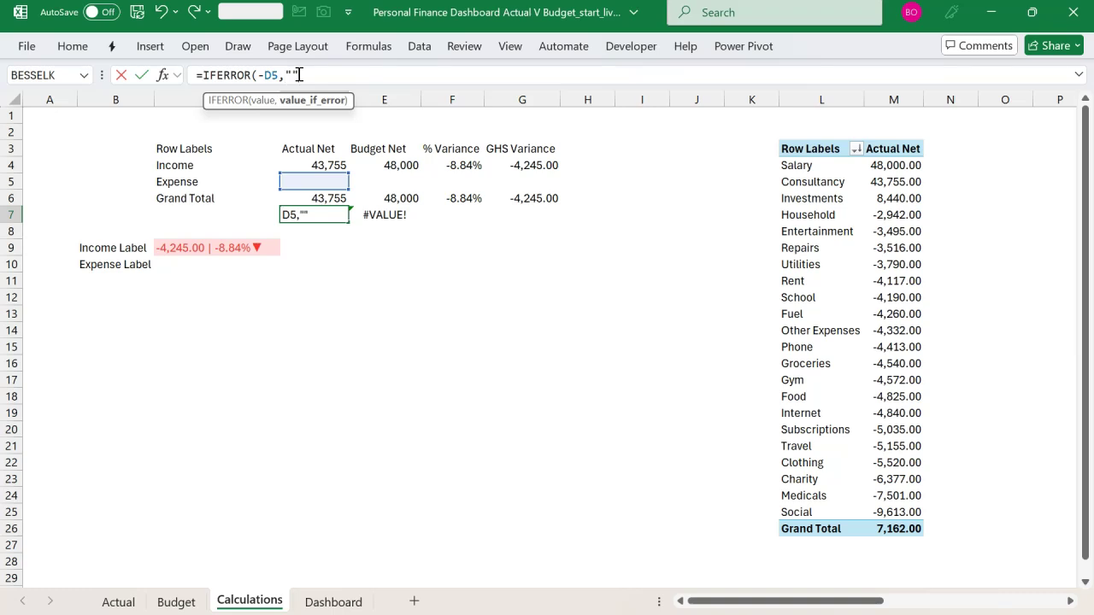
pyautogui.write(',""')
pyautogui.press('Return')
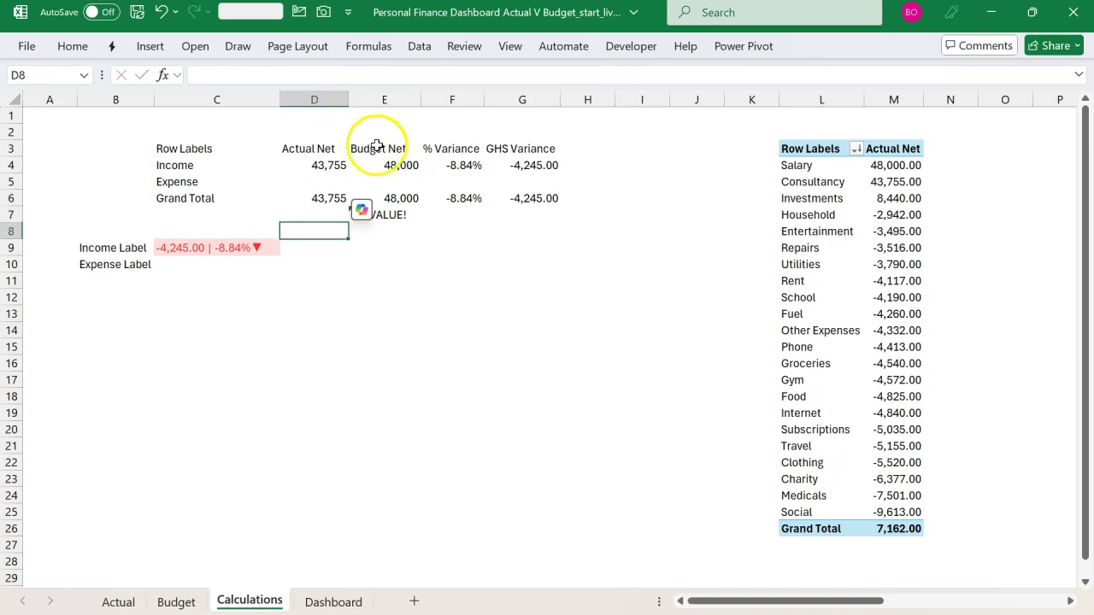
# Fill the D7 IFERROR formula right into E7 for Budget Net and verify its reference to E5
pyautogui.click(393, 214)
pyautogui.click(312, 220)
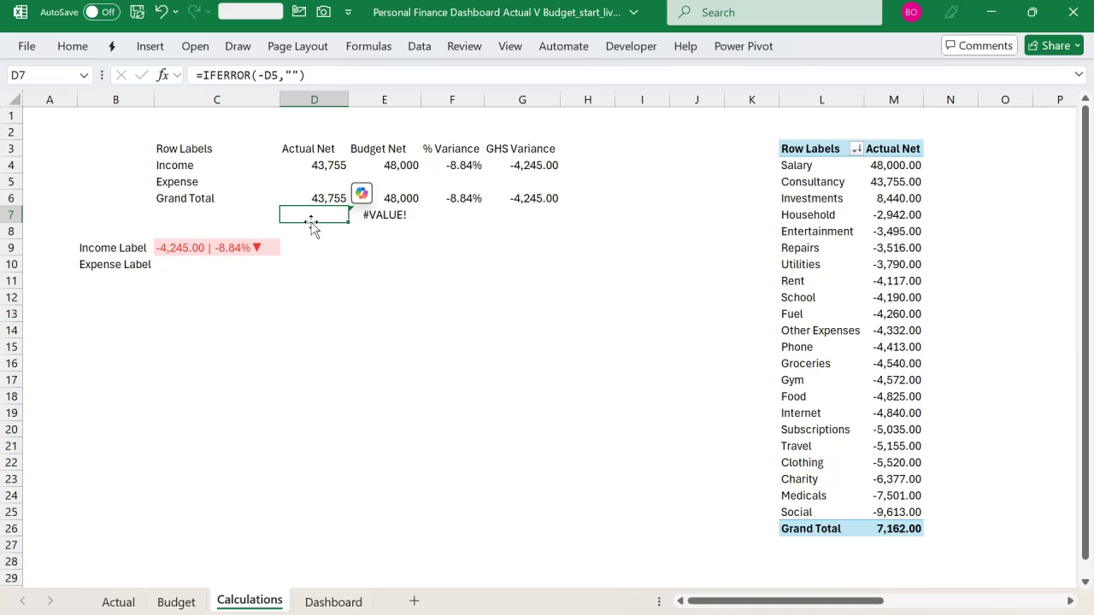
pyautogui.hotkey('shift', 'Right')
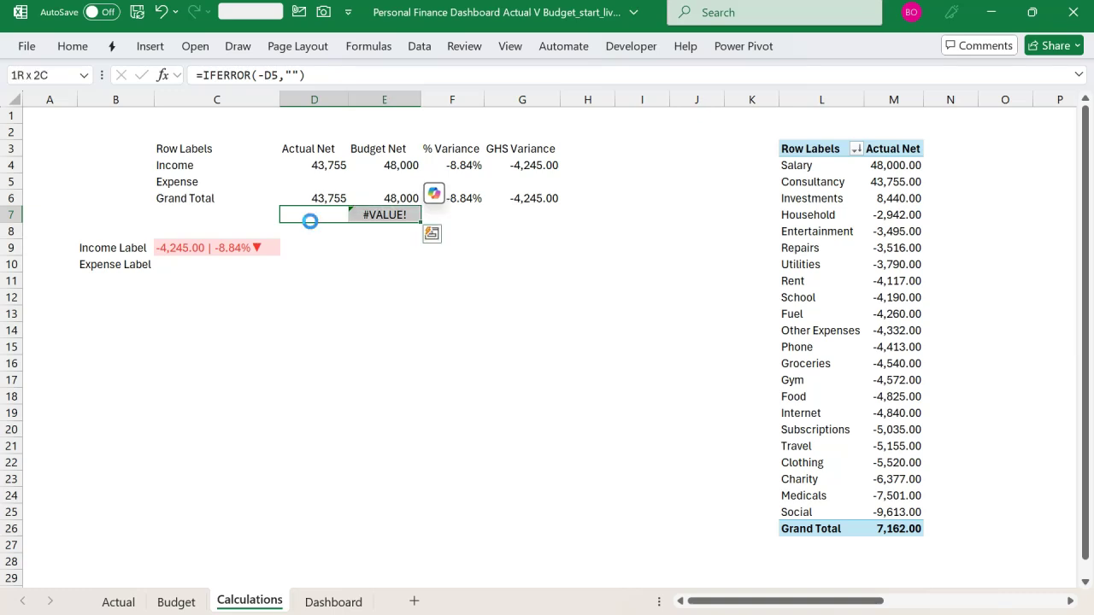
pyautogui.hotkey('ctrl', 'r')
pyautogui.doubleClick(387, 214)
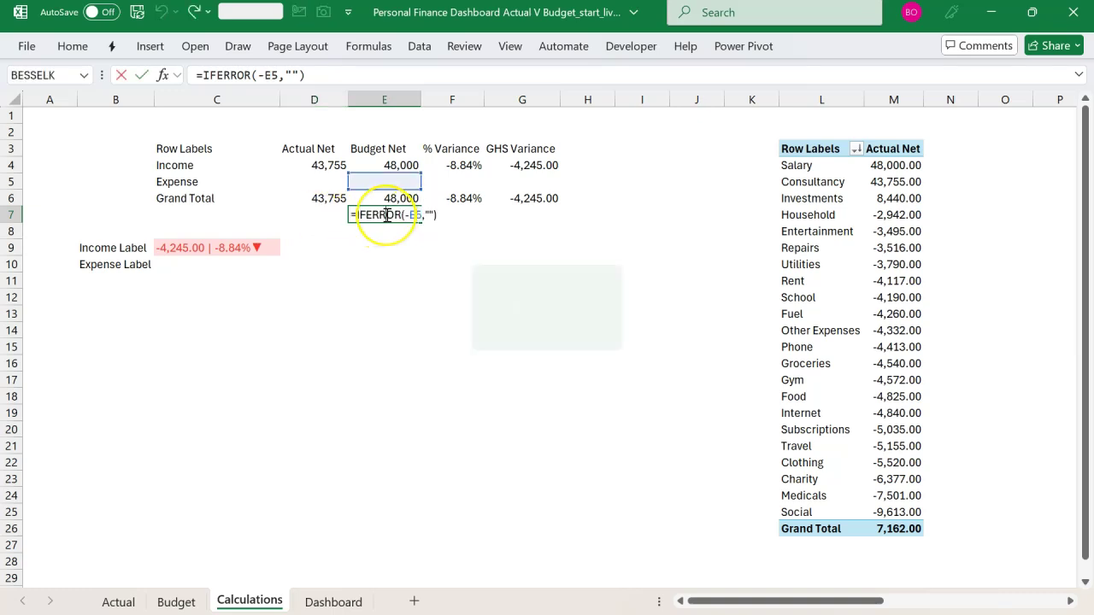
pyautogui.press('Escape')
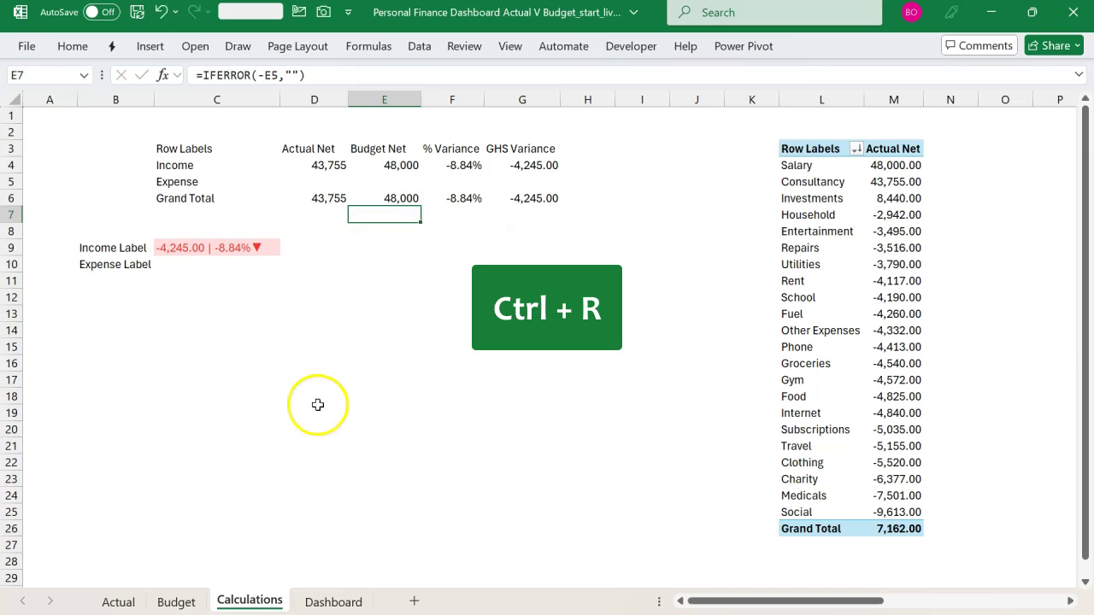
# Return to the Dashboard sheet, retest the Category slicer with Charity, Clothing and Consultancy, and clear its filter
pyautogui.click(309, 601)
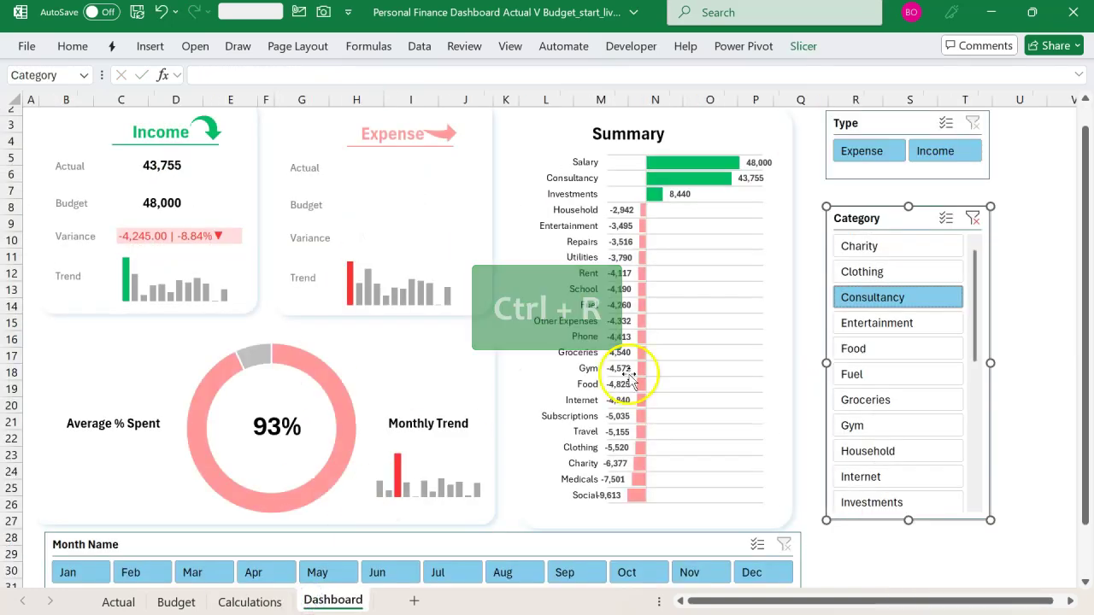
pyautogui.click(895, 250)
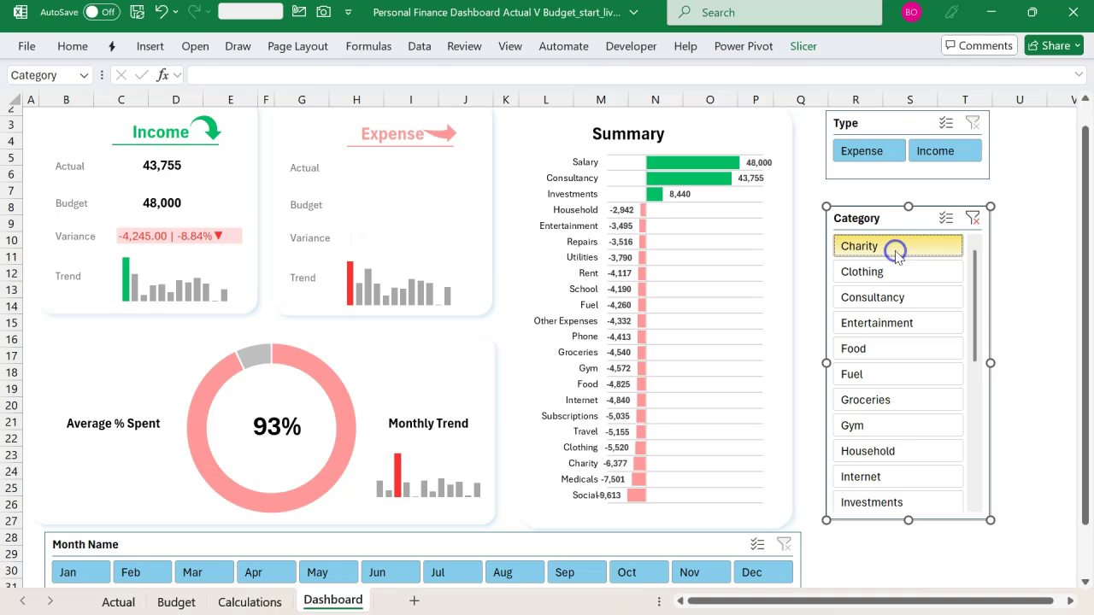
pyautogui.click(901, 271)
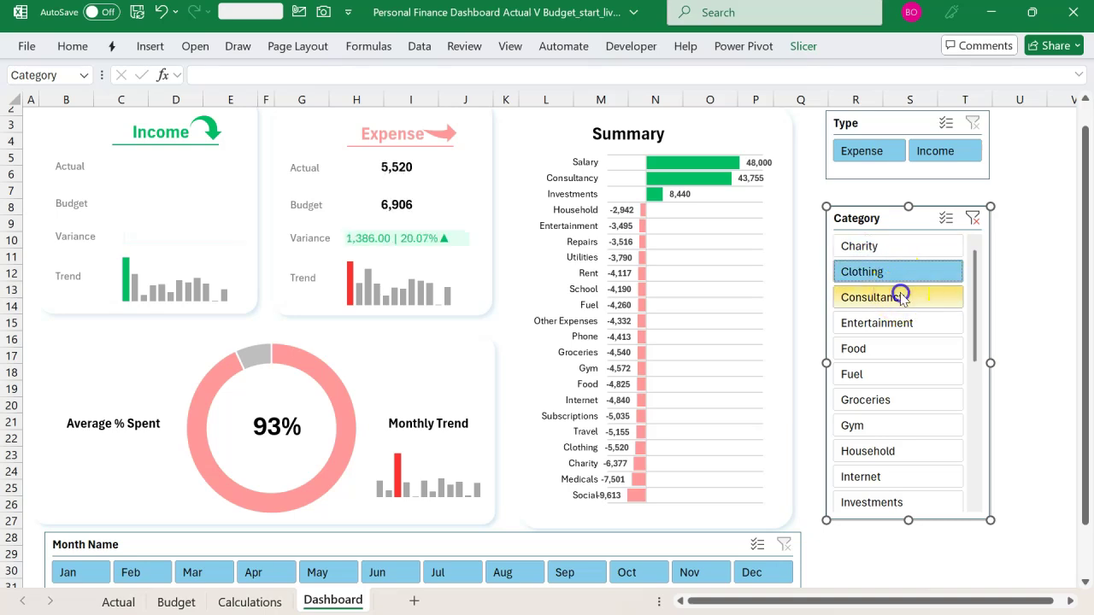
pyautogui.click(900, 297)
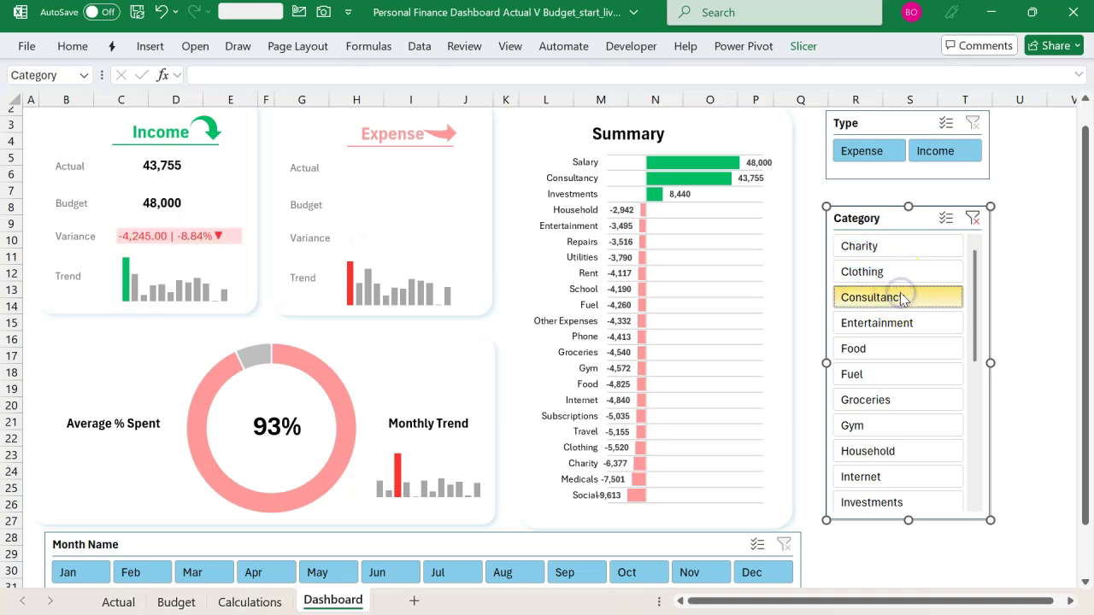
pyautogui.click(974, 219)
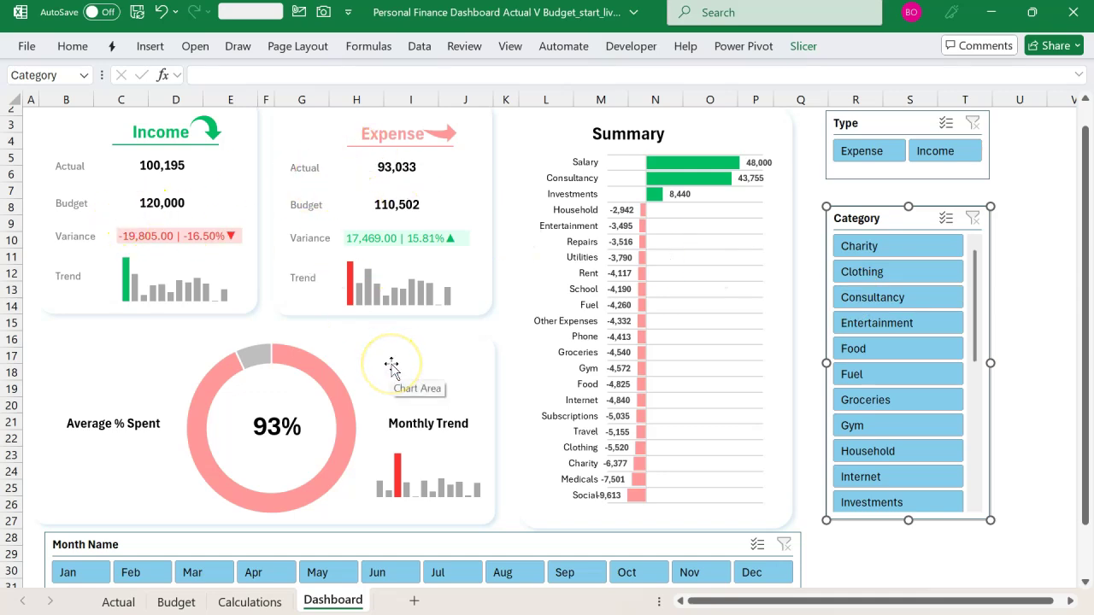
# Set the Month Name slicer's report connections to Actual_Category only, leaving Actual_Date unlinked
pyautogui.click(382, 548)
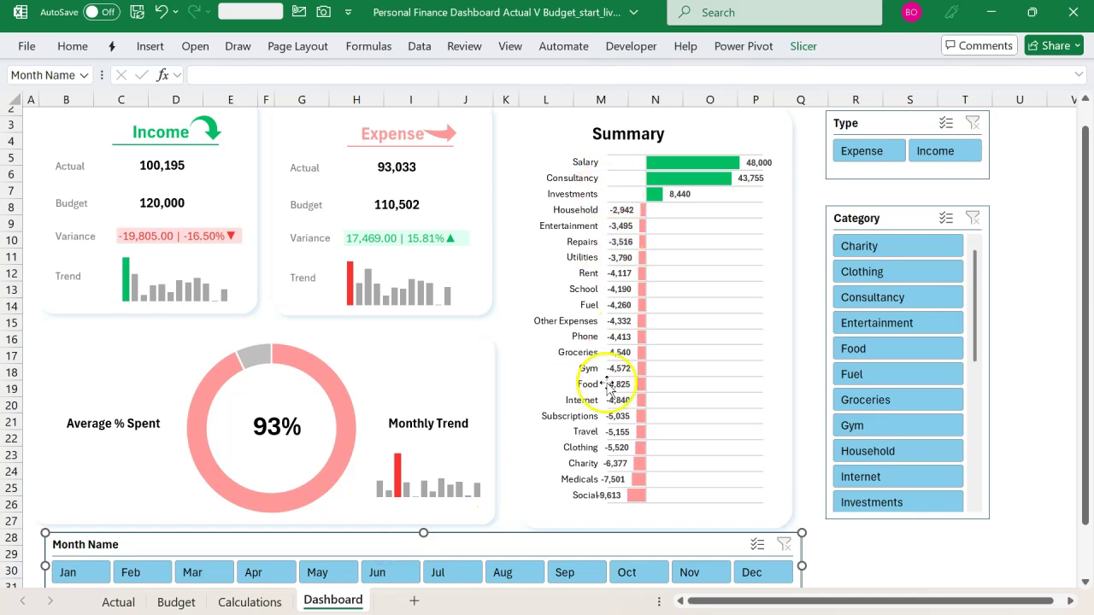
pyautogui.rightClick(484, 550)
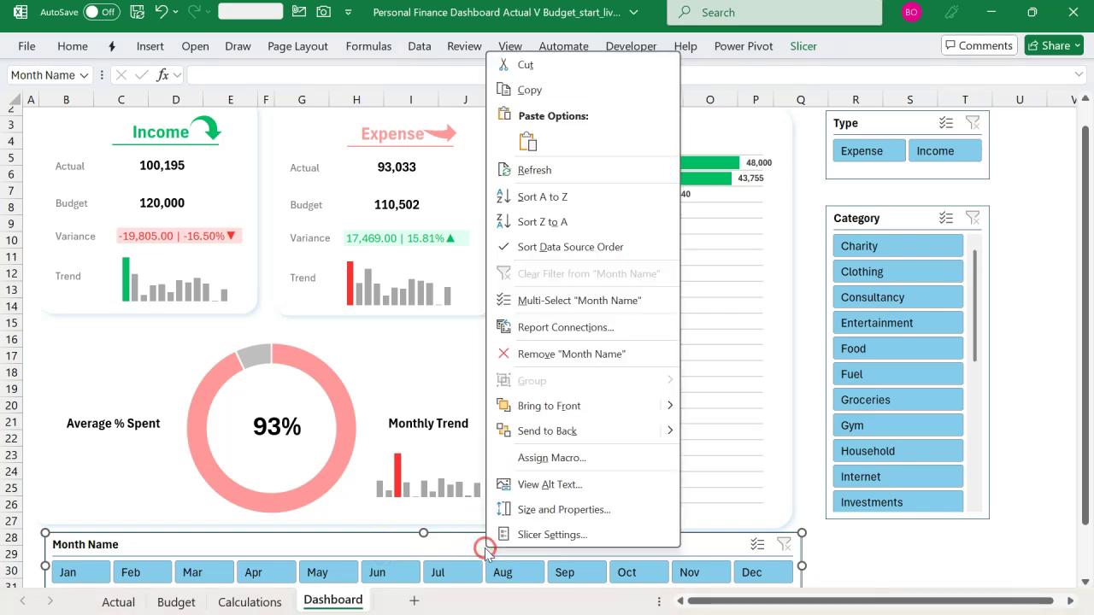
pyautogui.click(579, 329)
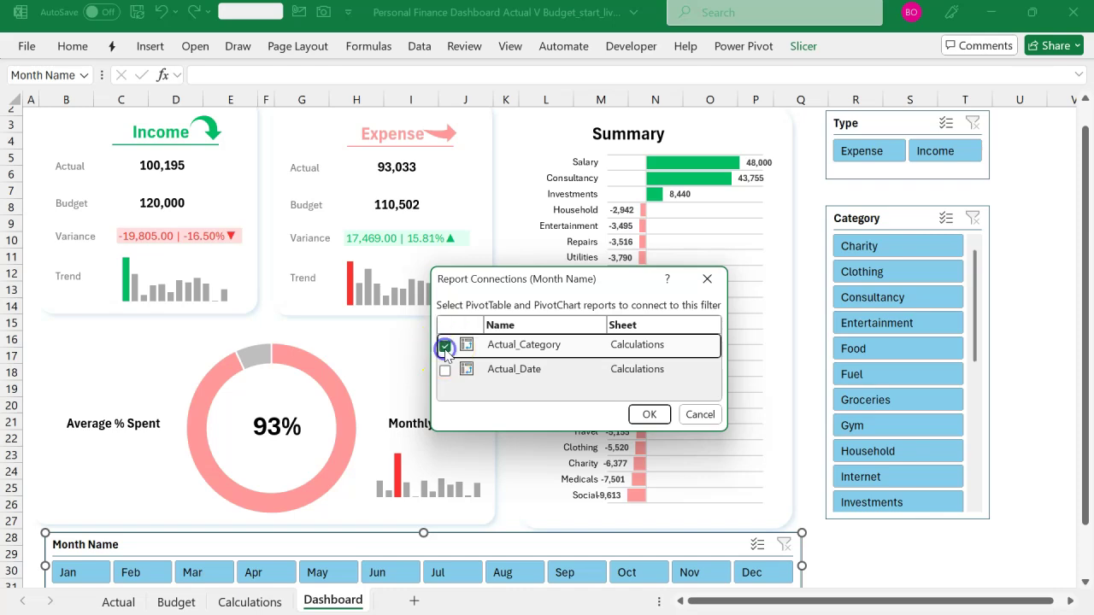
pyautogui.click(643, 413)
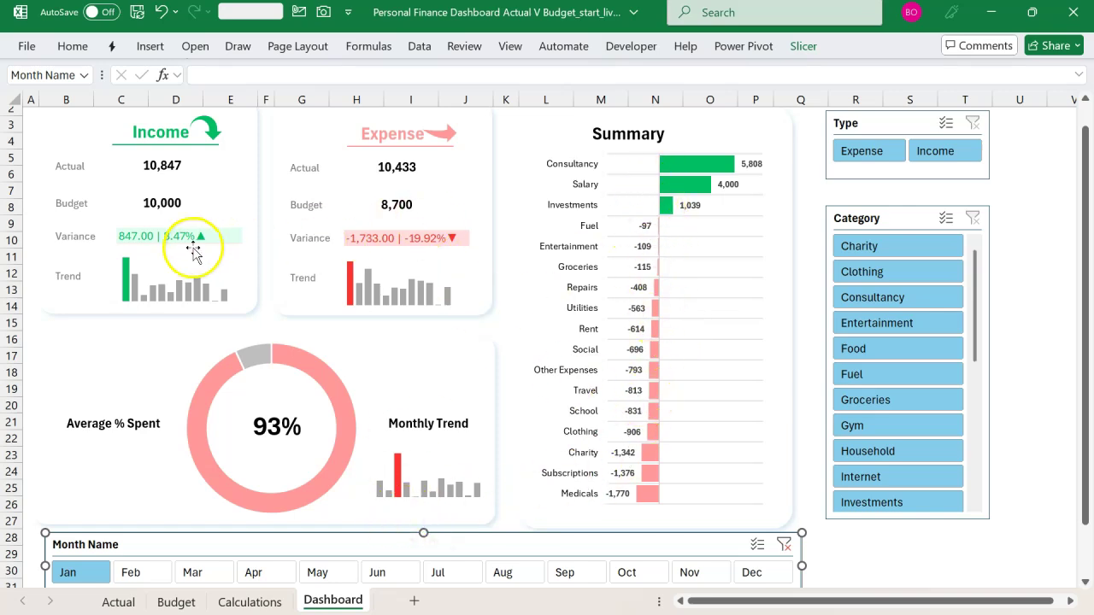
# Test the Month Name slicer by switching between Jan, Feb and Mar, check the cards and Summary chart, and clear the filter
pyautogui.click(151, 569)
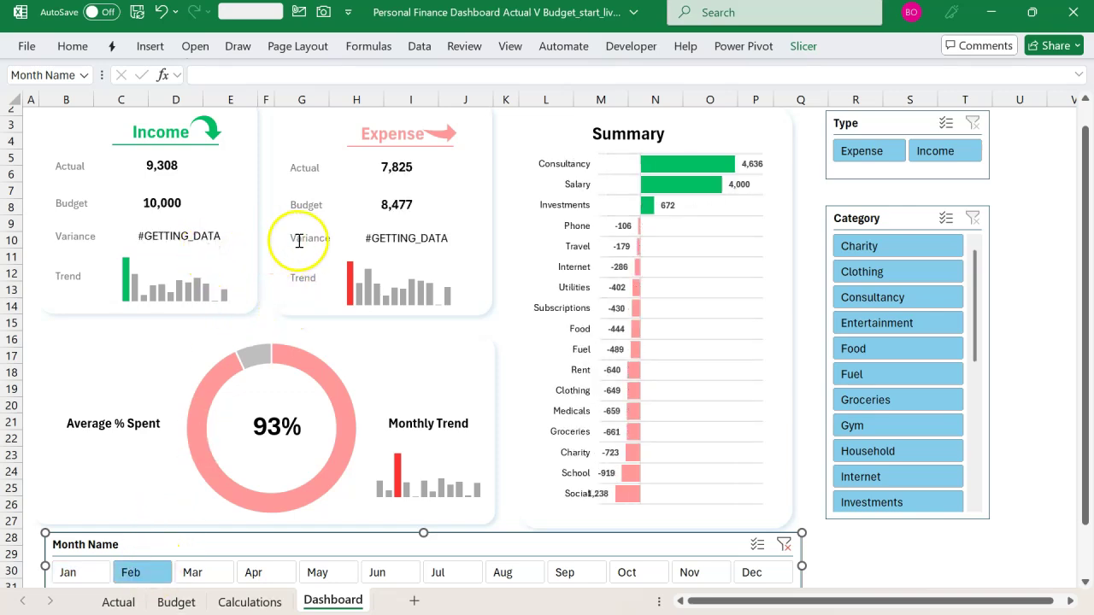
pyautogui.click(73, 573)
pyautogui.click(130, 573)
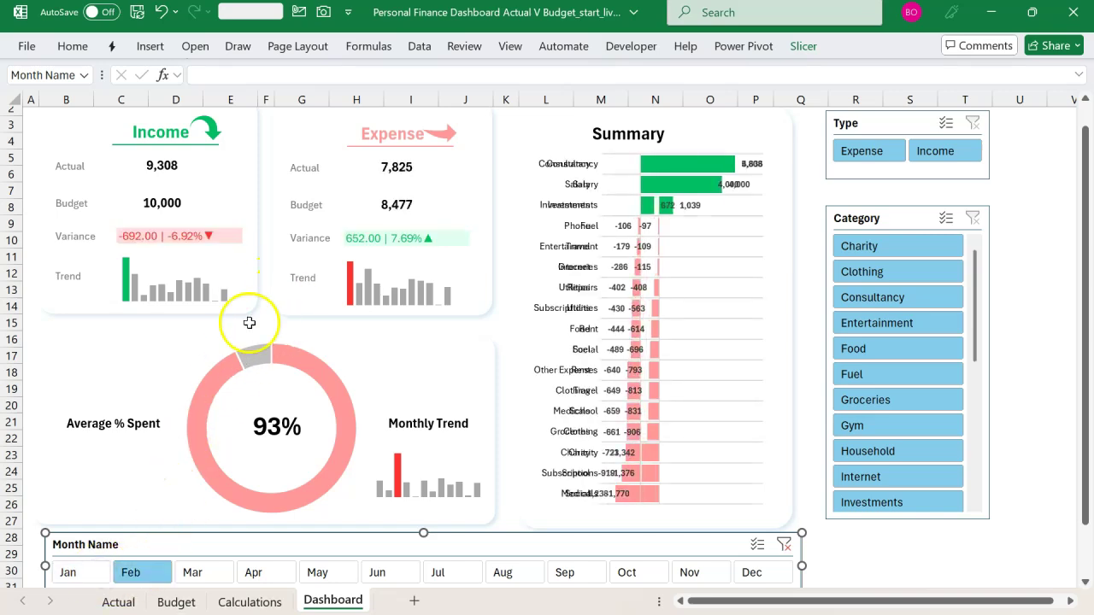
pyautogui.click(101, 572)
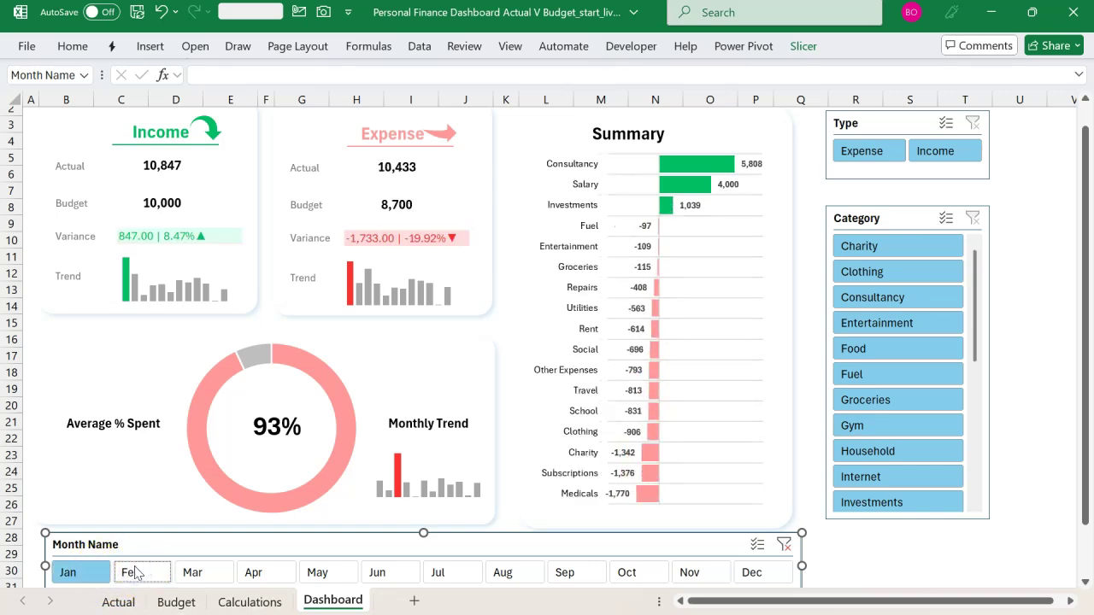
pyautogui.click(132, 572)
pyautogui.click(196, 573)
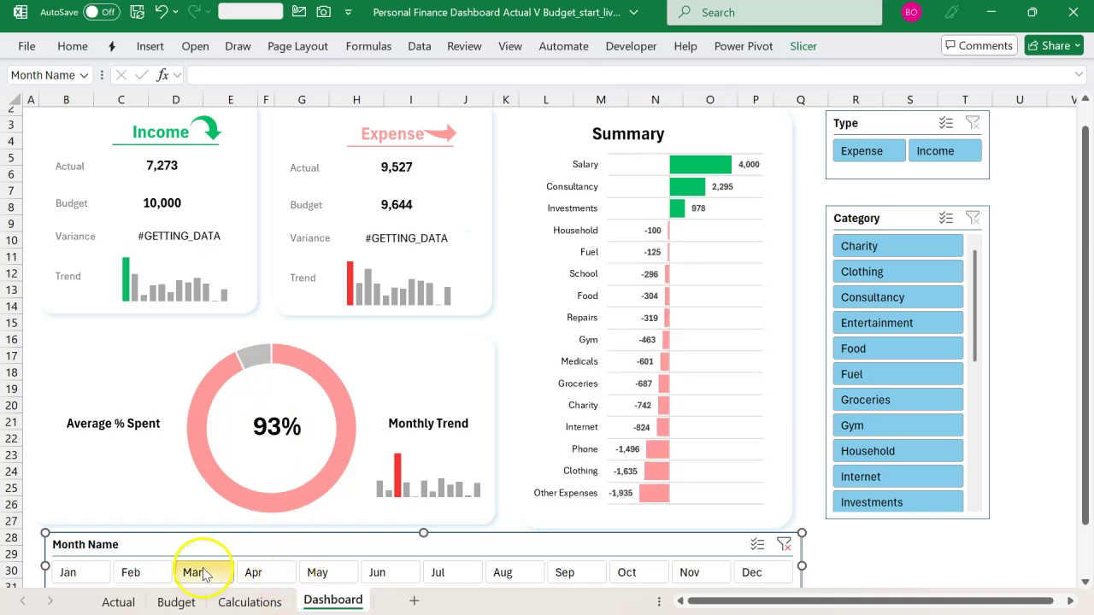
pyautogui.click(144, 574)
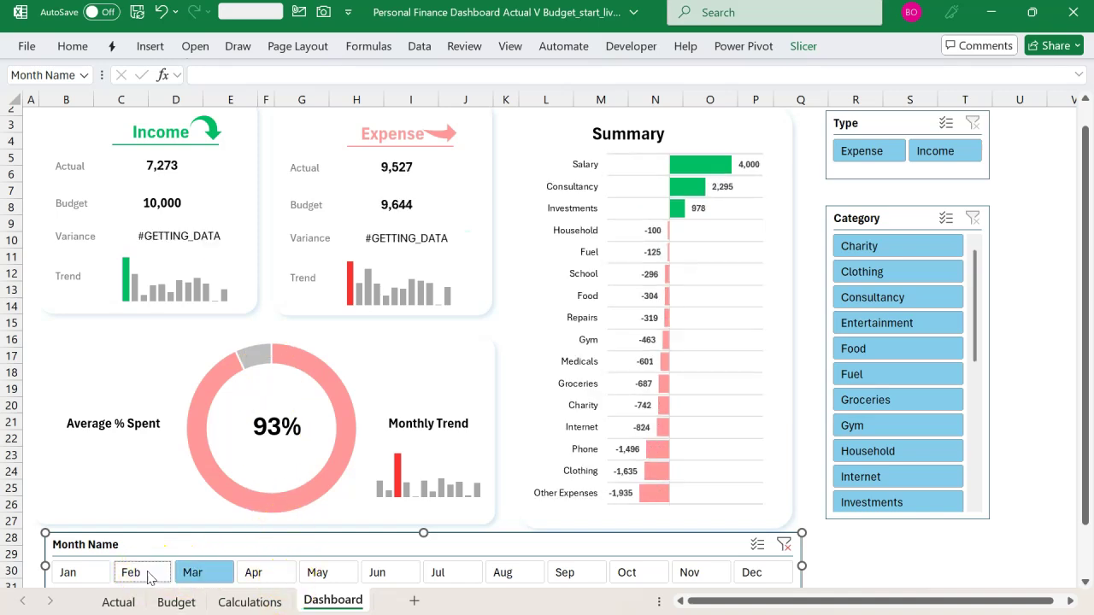
pyautogui.click(193, 573)
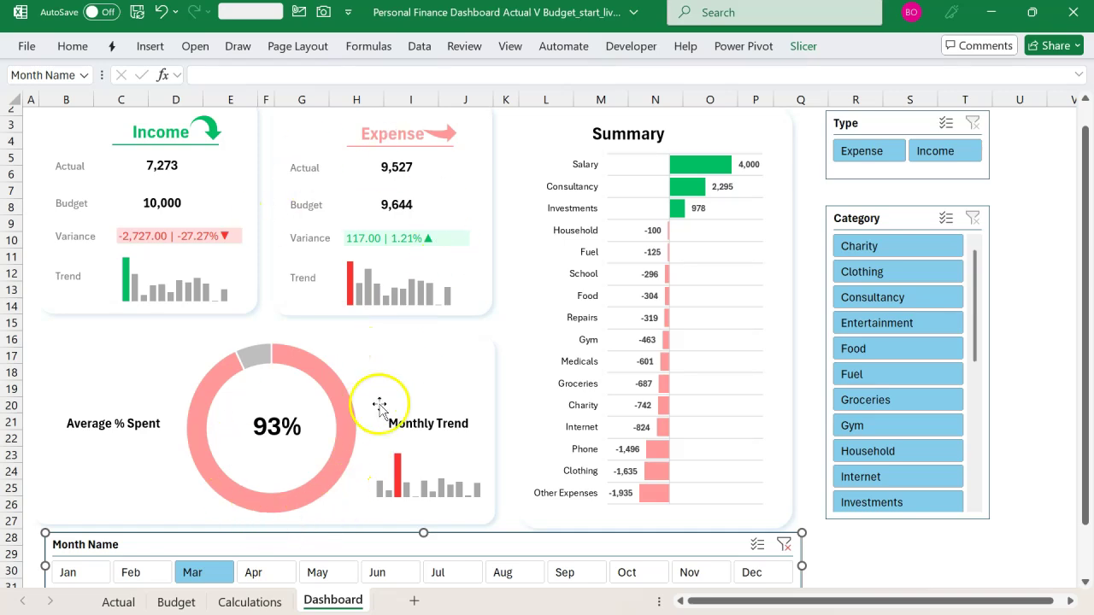
pyautogui.click(784, 547)
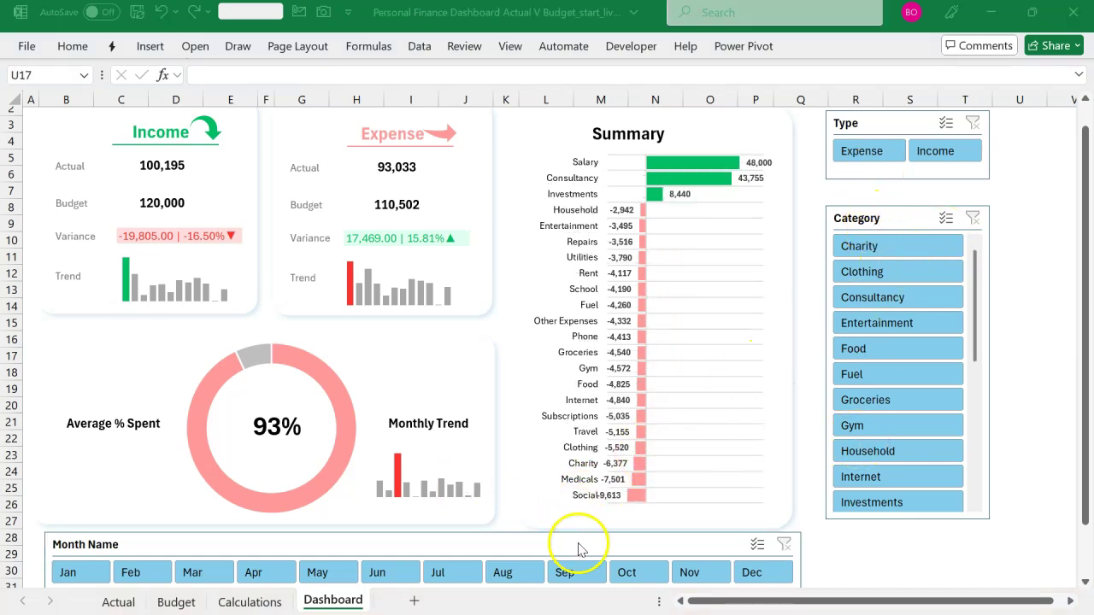
# Check the Type slicer's report connections and accept them with only Actual_Category linked and Actual_Date unlinked
pyautogui.click(884, 131)
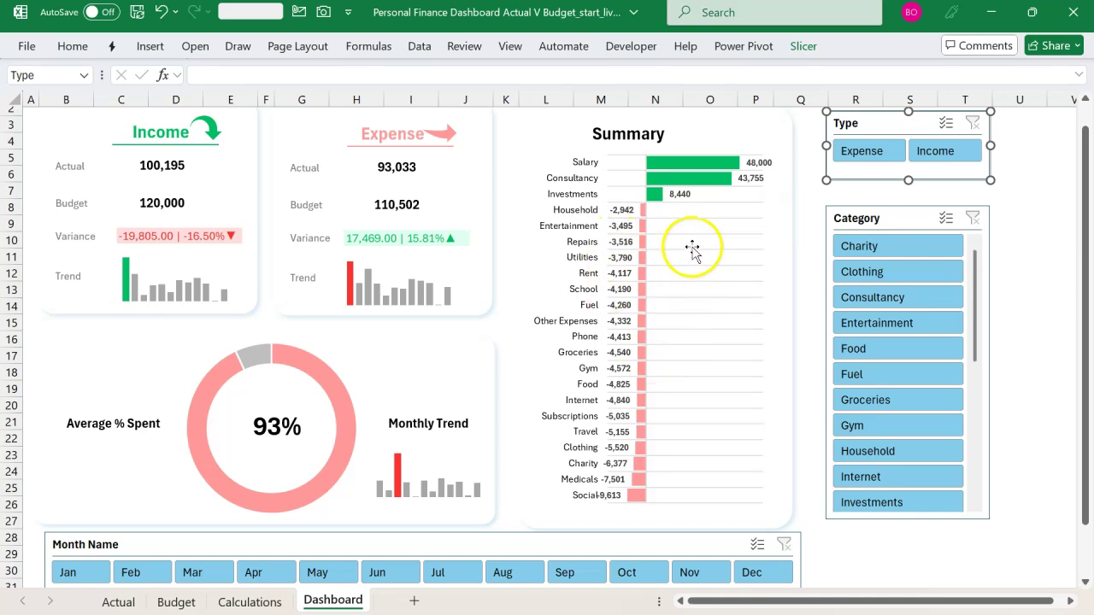
pyautogui.rightClick(869, 130)
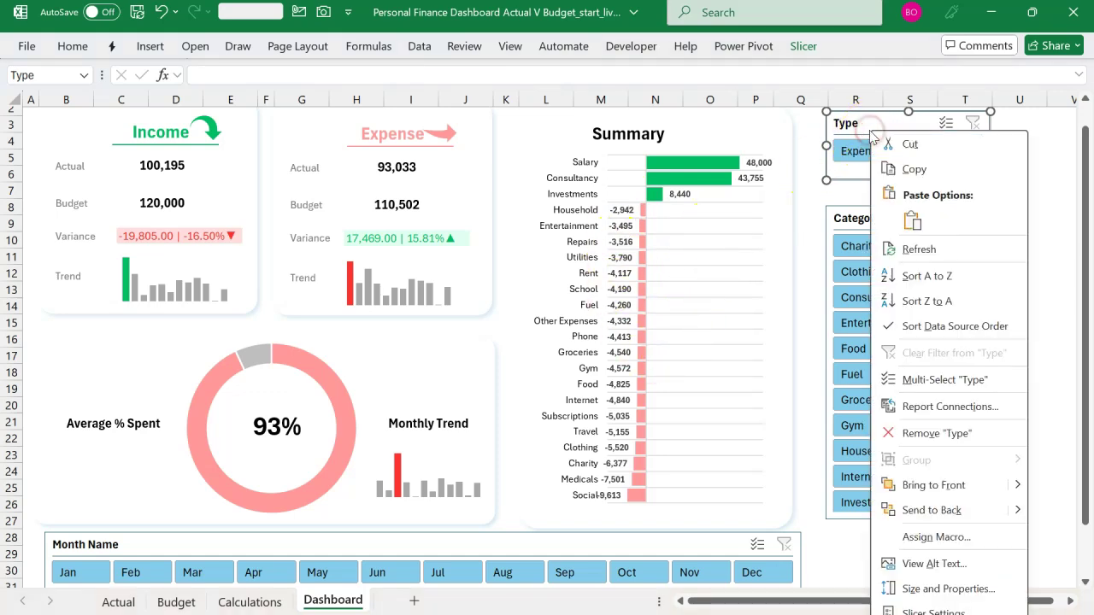
pyautogui.click(923, 406)
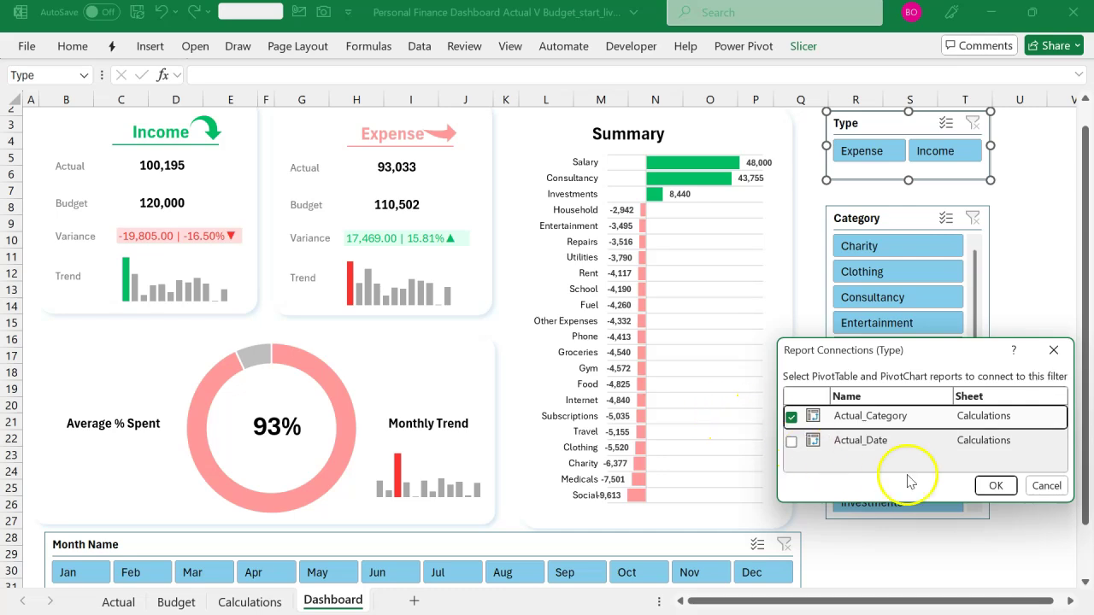
pyautogui.click(995, 485)
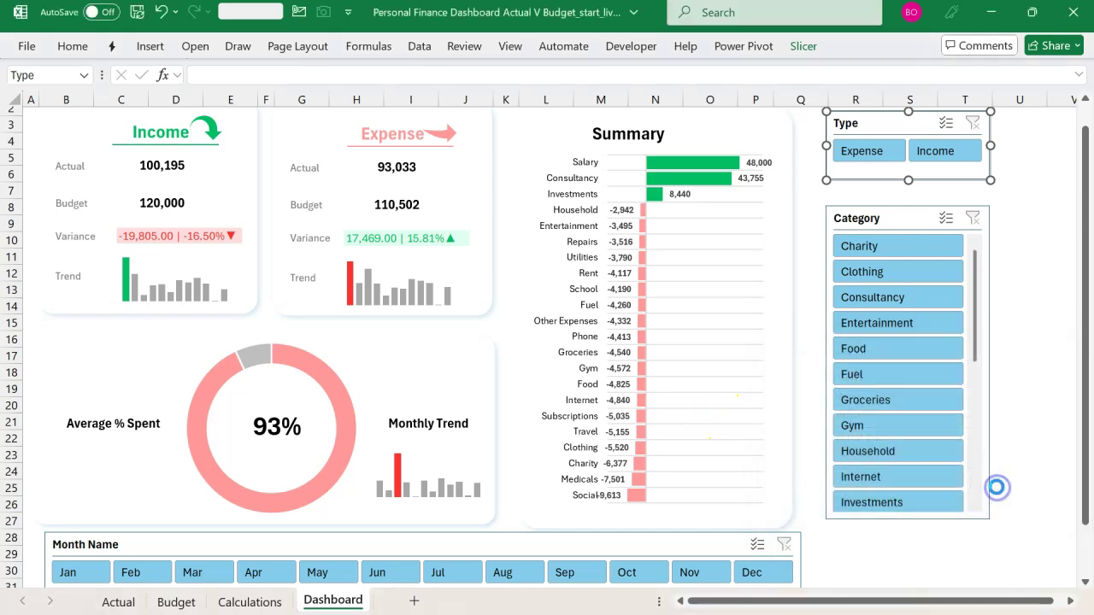
# Test the Type slicer on the Summary chart with Income and Expense, clear its filter, and deselect the slicer
pyautogui.click(933, 158)
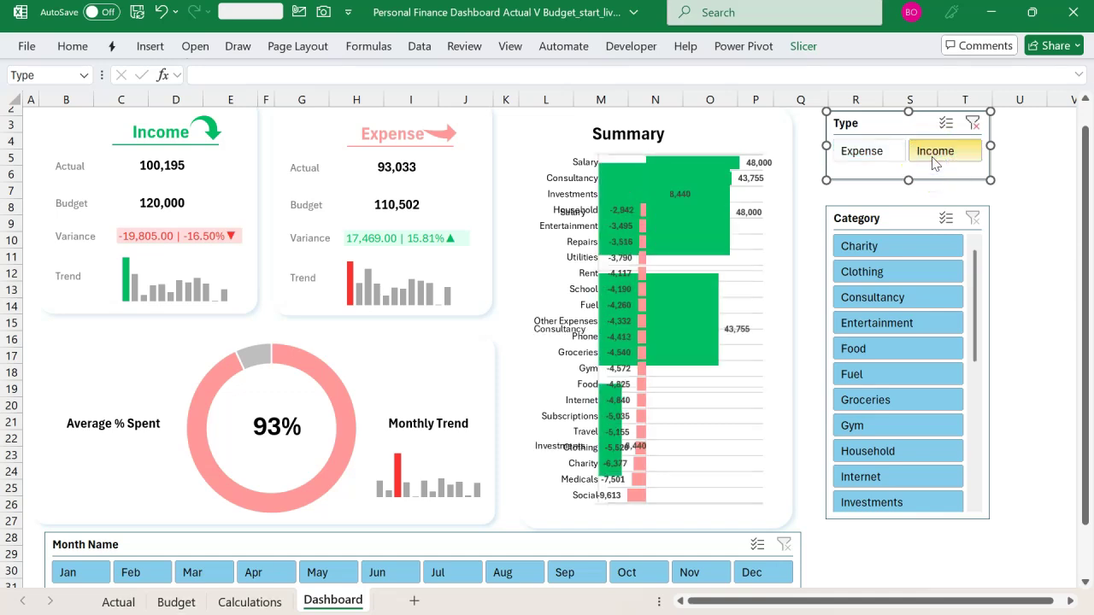
pyautogui.click(865, 152)
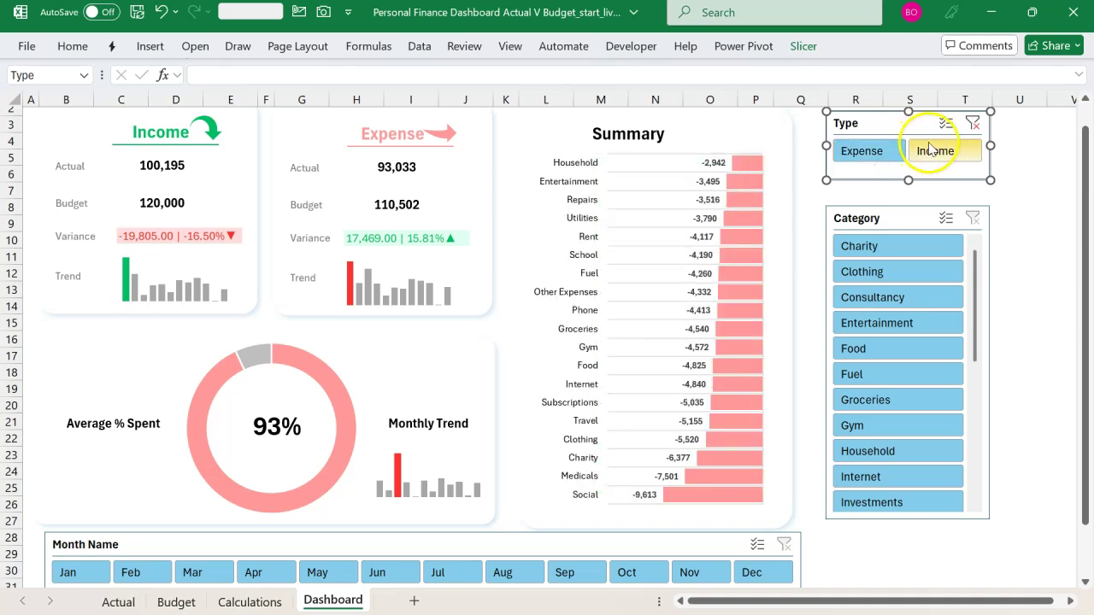
pyautogui.click(972, 124)
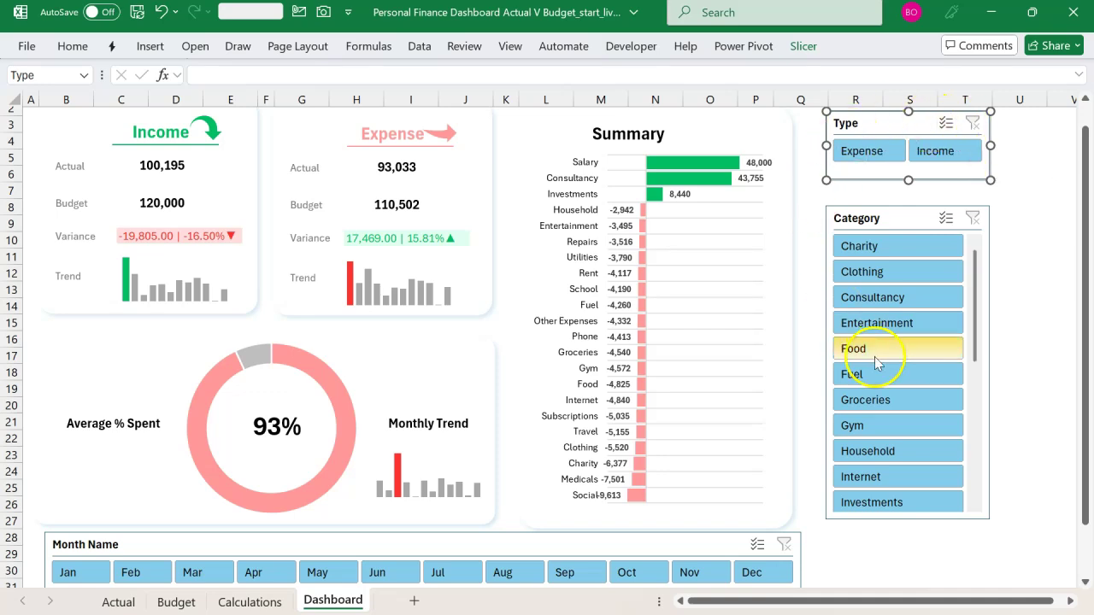
pyautogui.click(1000, 208)
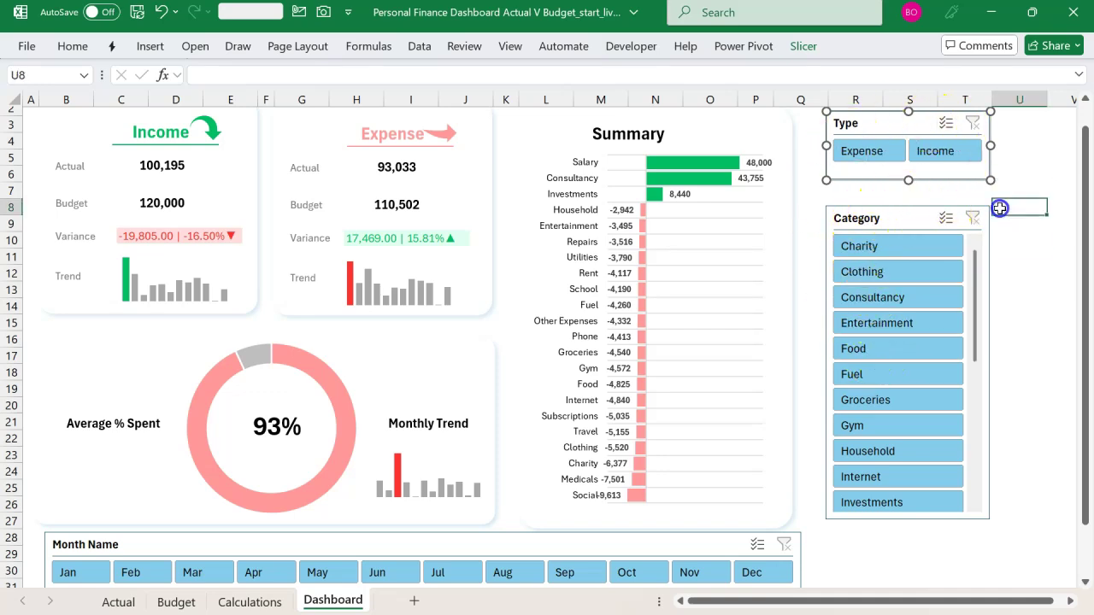